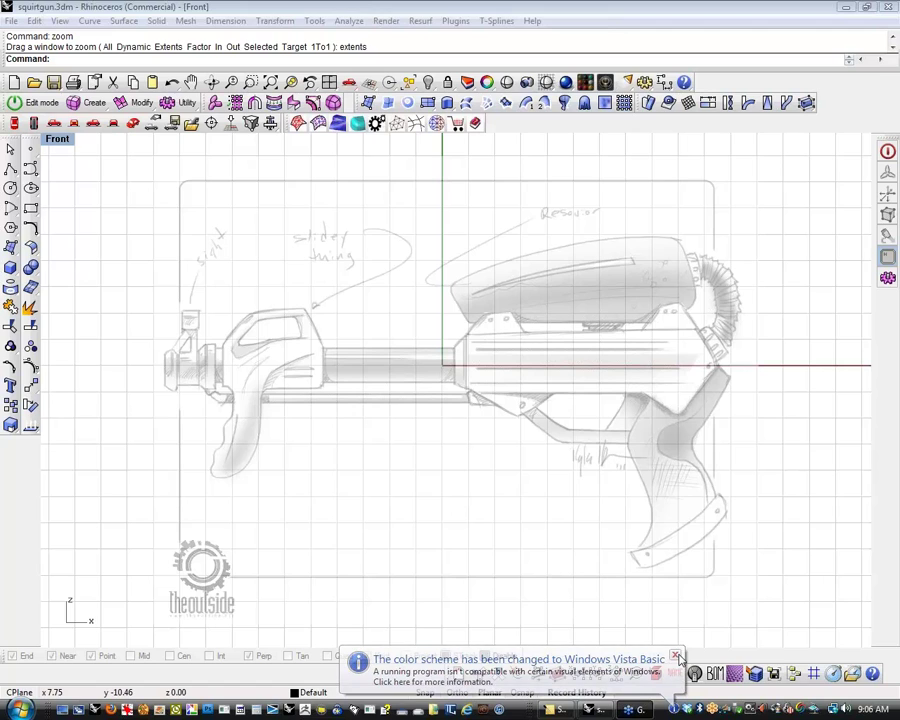
Dismiss the color scheme notification and examine the squirt gun sketch in the Front view
click(678, 657)
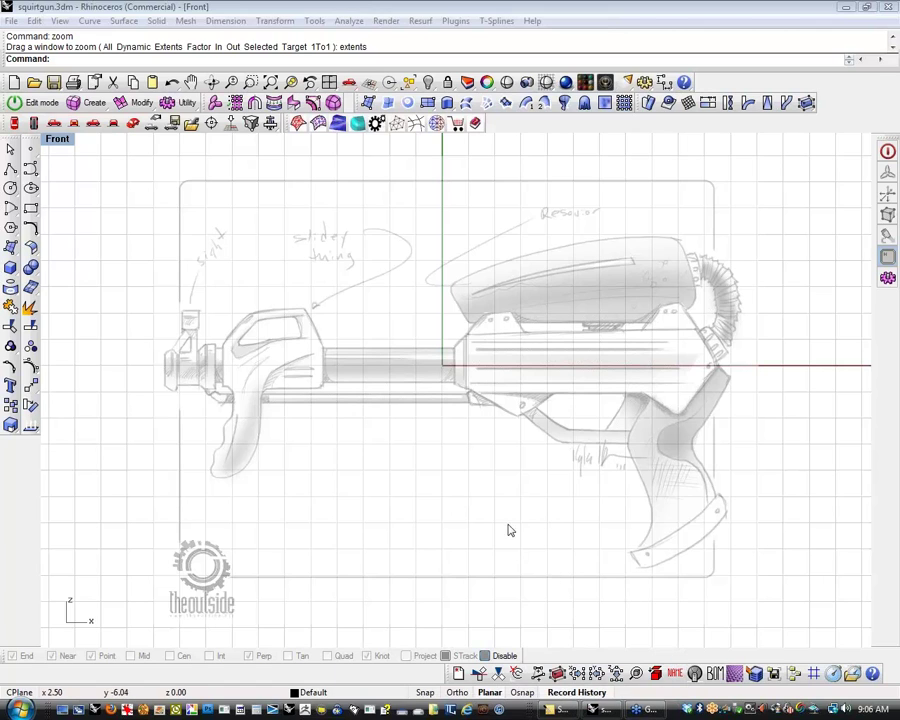
mouse_move(508, 530)
right_down()
mouse_move(448, 562)
mouse_move(554, 504)
mouse_move(512, 502)
mouse_move(503, 486)
mouse_move(560, 474)
mouse_move(520, 482)
mouse_move(528, 466)
right_up()
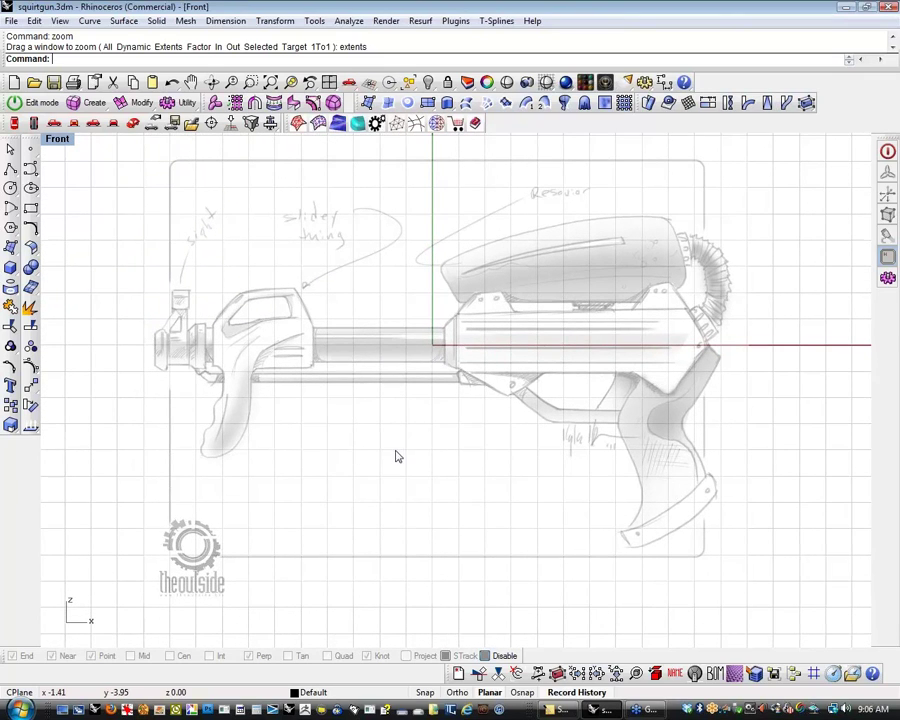
right_drag(396, 456, 392, 474)
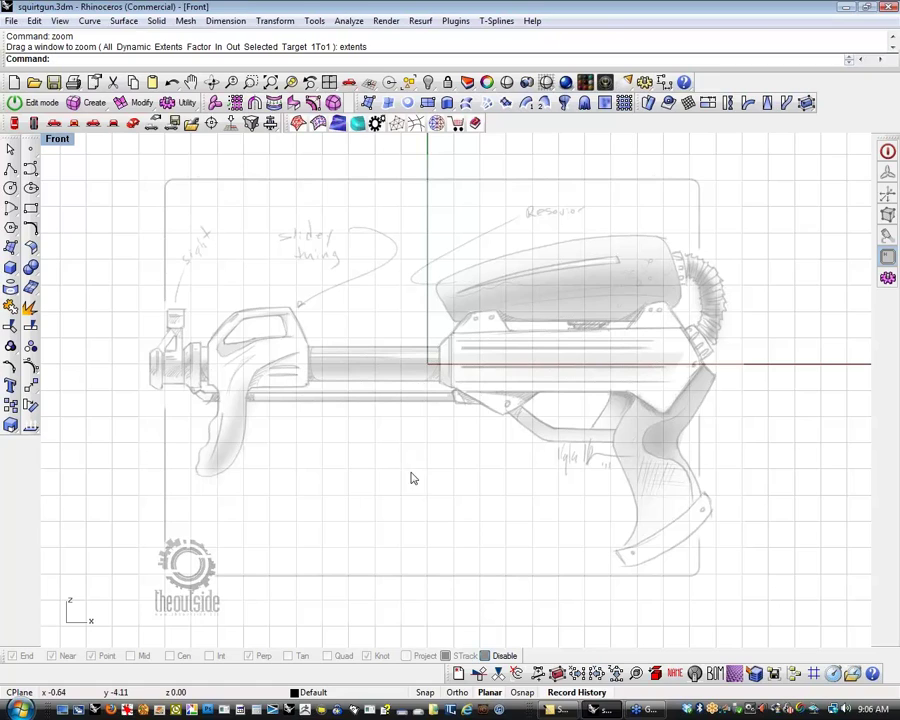
right_drag(410, 476, 417, 477)
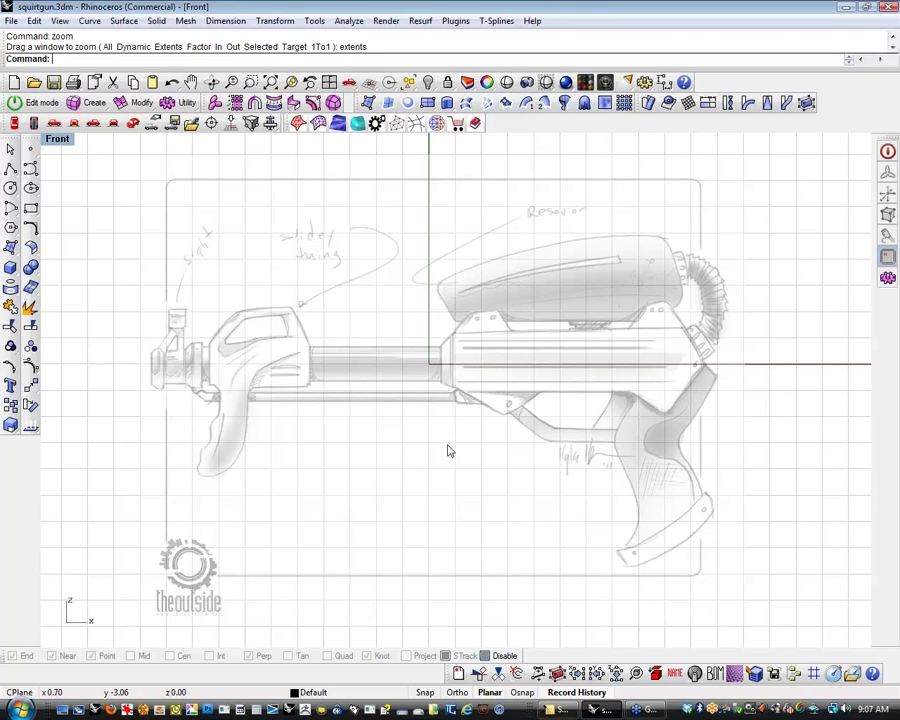
mouse_move(414, 428)
right_down()
mouse_move(412, 388)
mouse_move(400, 400)
mouse_move(405, 368)
mouse_move(434, 362)
mouse_move(438, 383)
right_up()
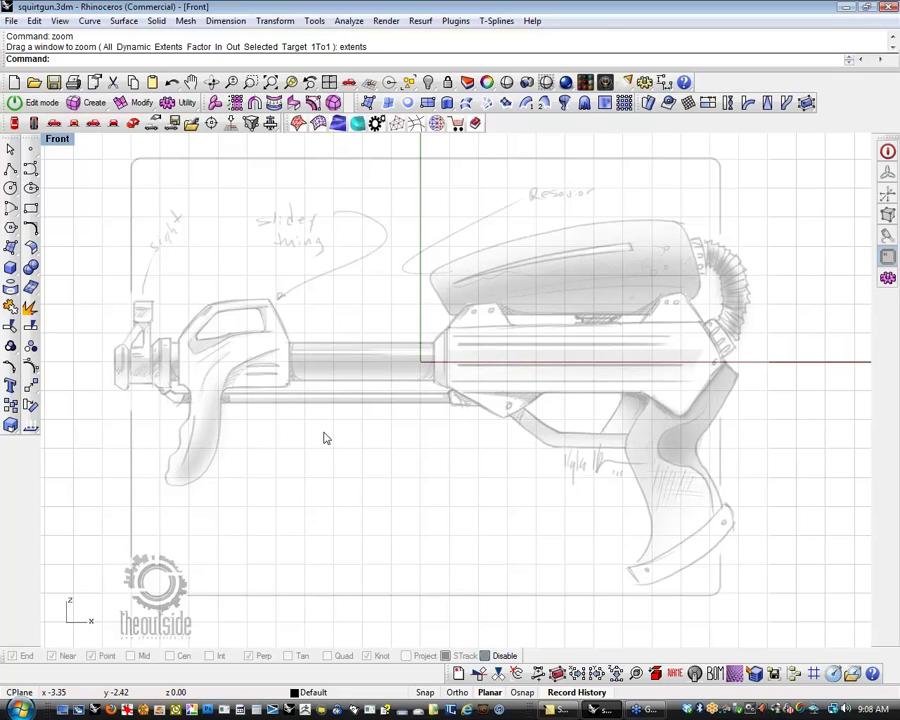
right_drag(326, 436, 399, 438)
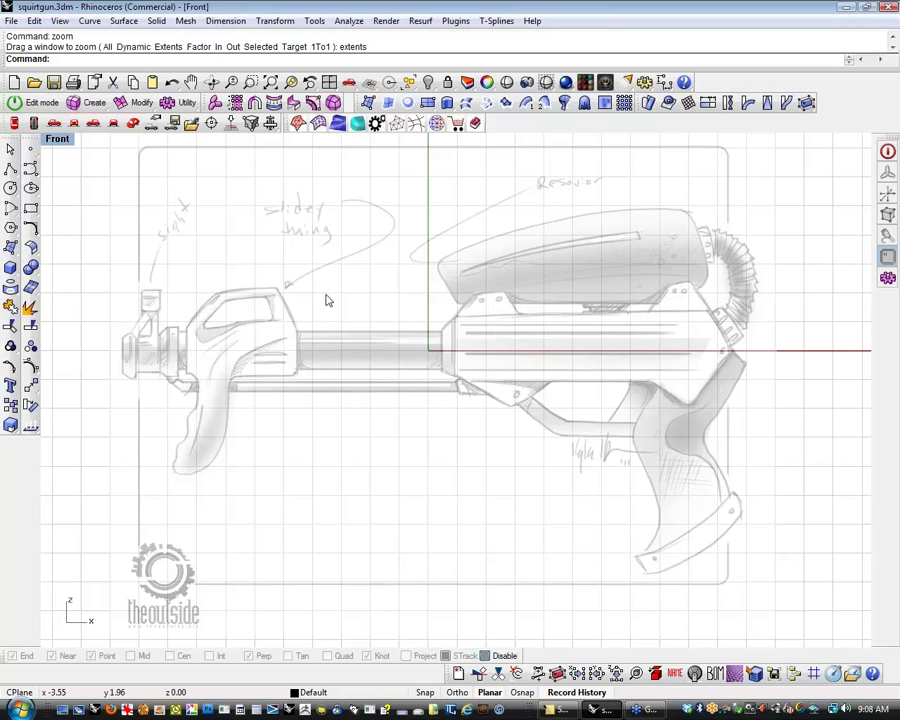
Start a T-Splines cylinder in the Top view with its base centred at the origin and a radius of about 0.8
click(89, 106)
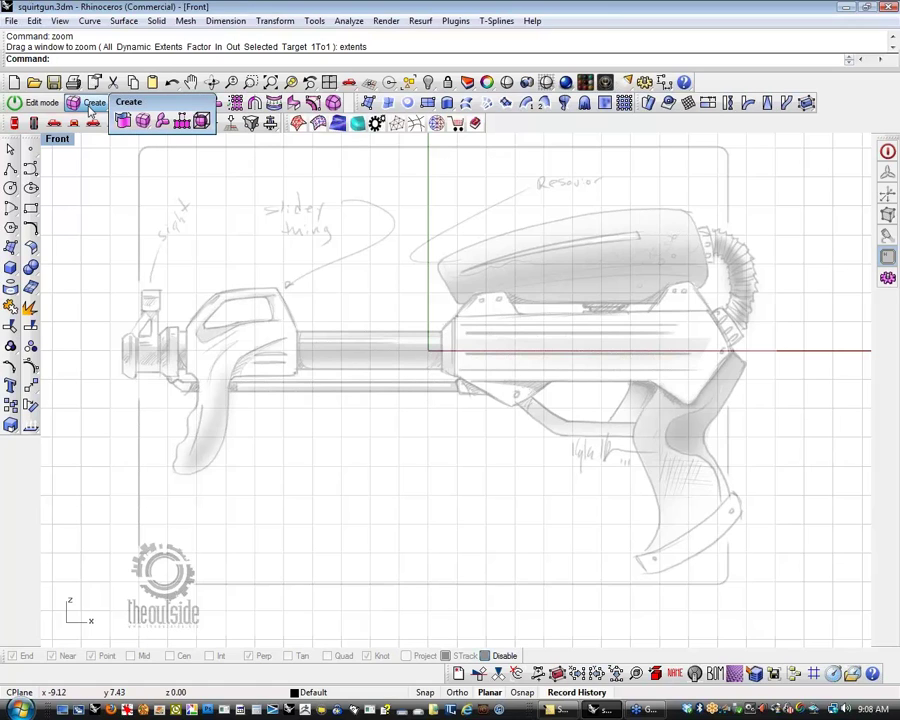
click(145, 122)
click(225, 142)
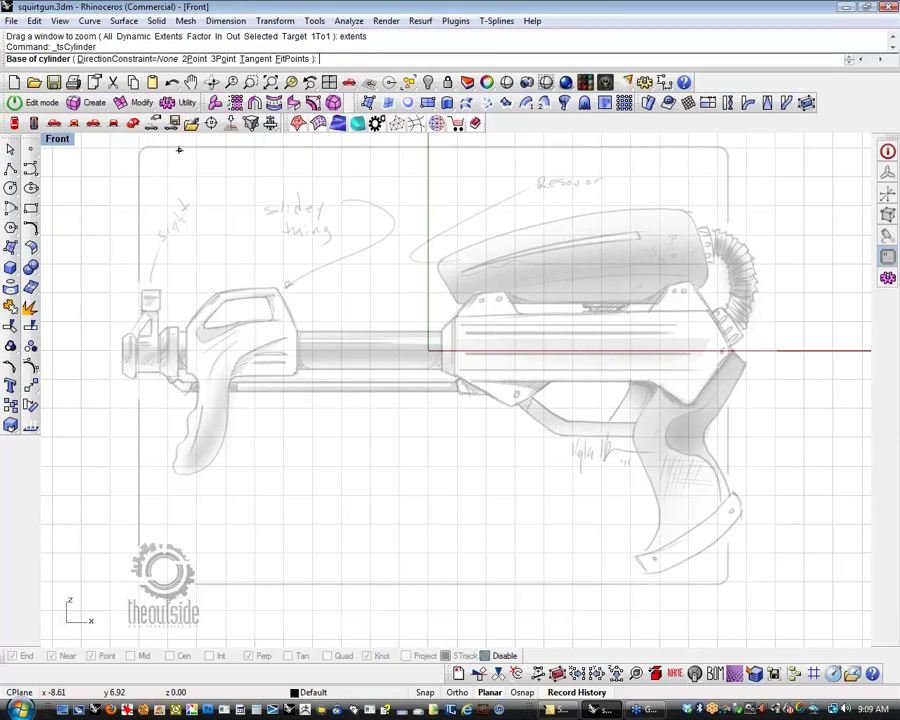
click(14, 124)
scroll(422, 359, down, 12)
scroll(422, 359, up, 10)
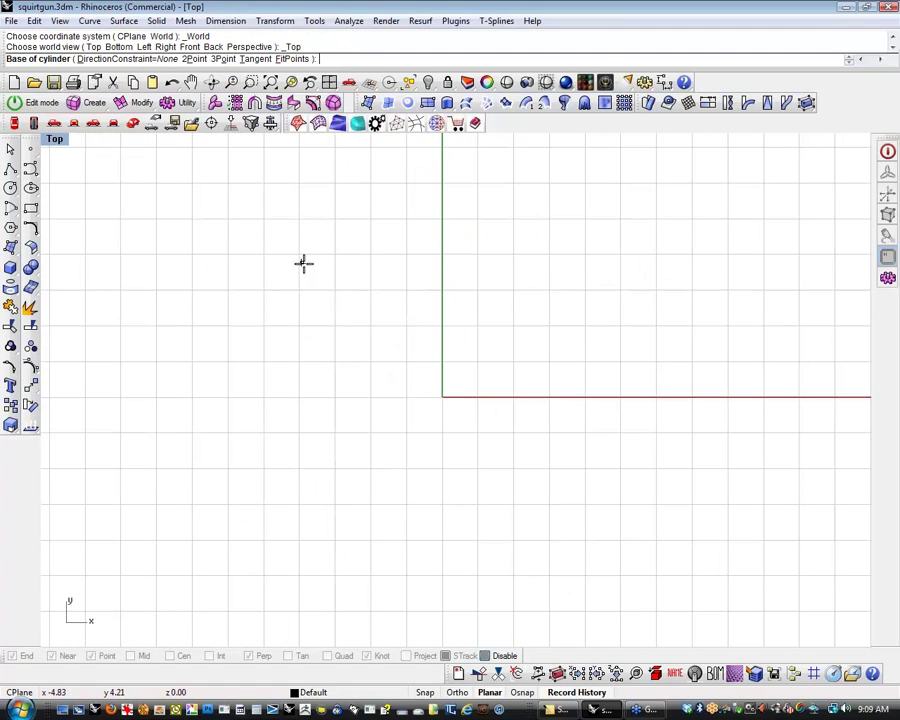
text(0)
key(Return)
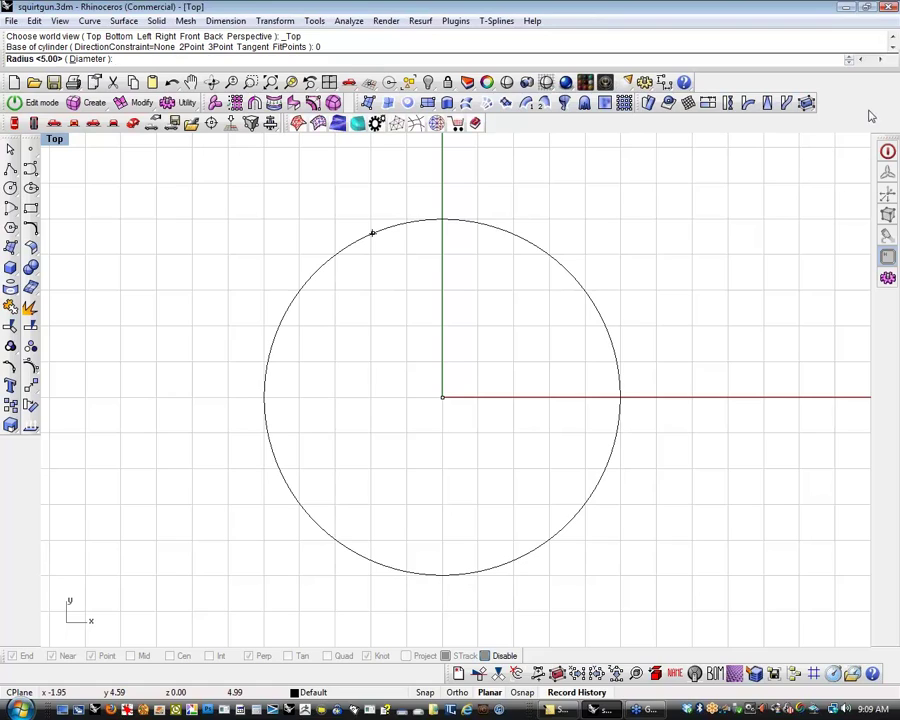
click(469, 397)
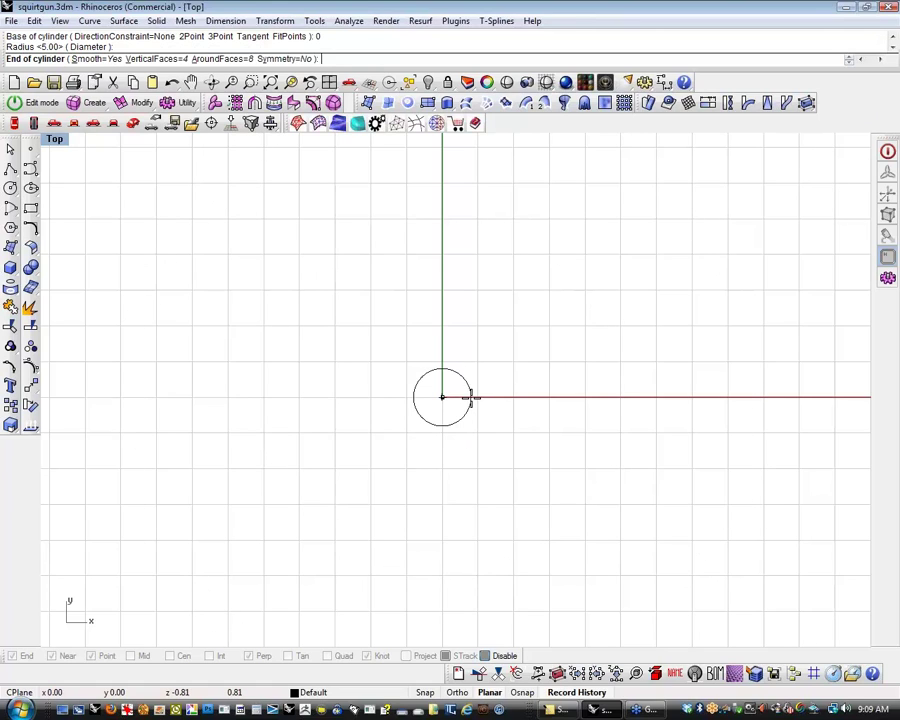
Set the cylinder's height vertically in the Front view, up to about the level of the sketched reservoir
click(73, 126)
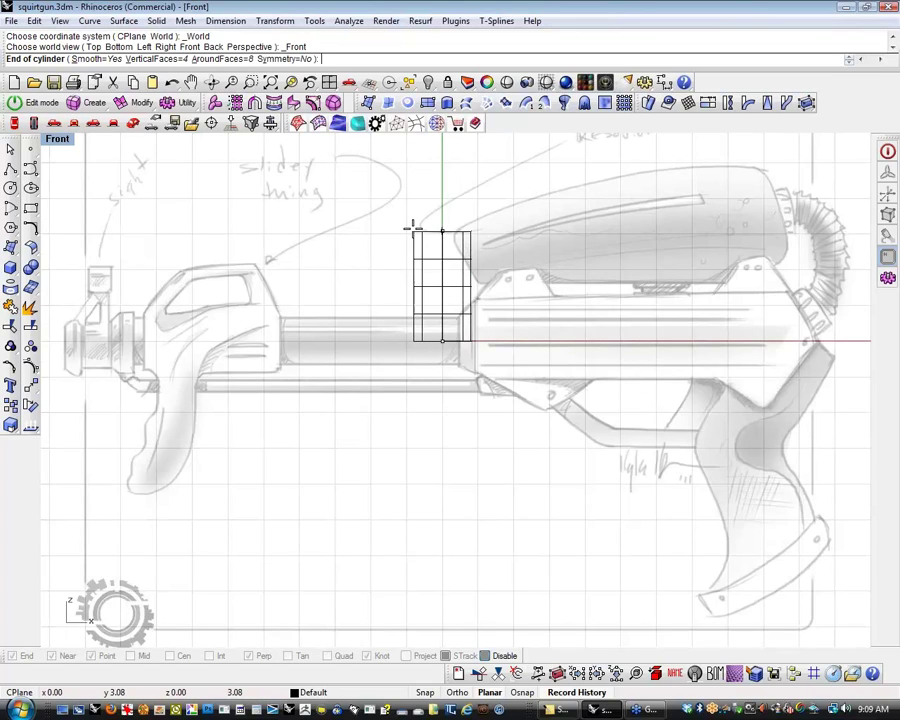
click(430, 190)
text(Ew)
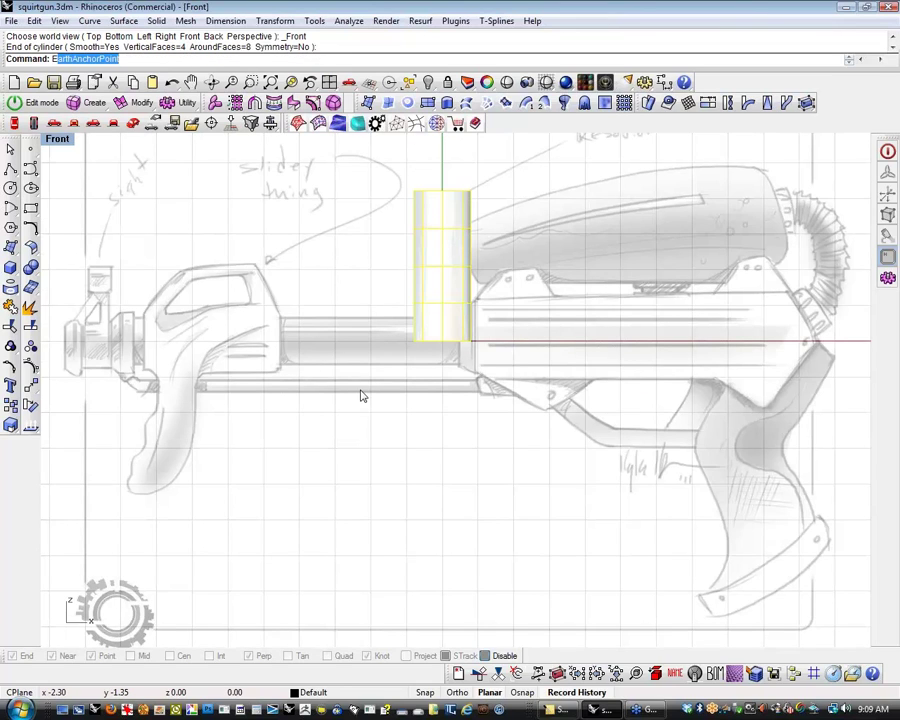
key(Escape)
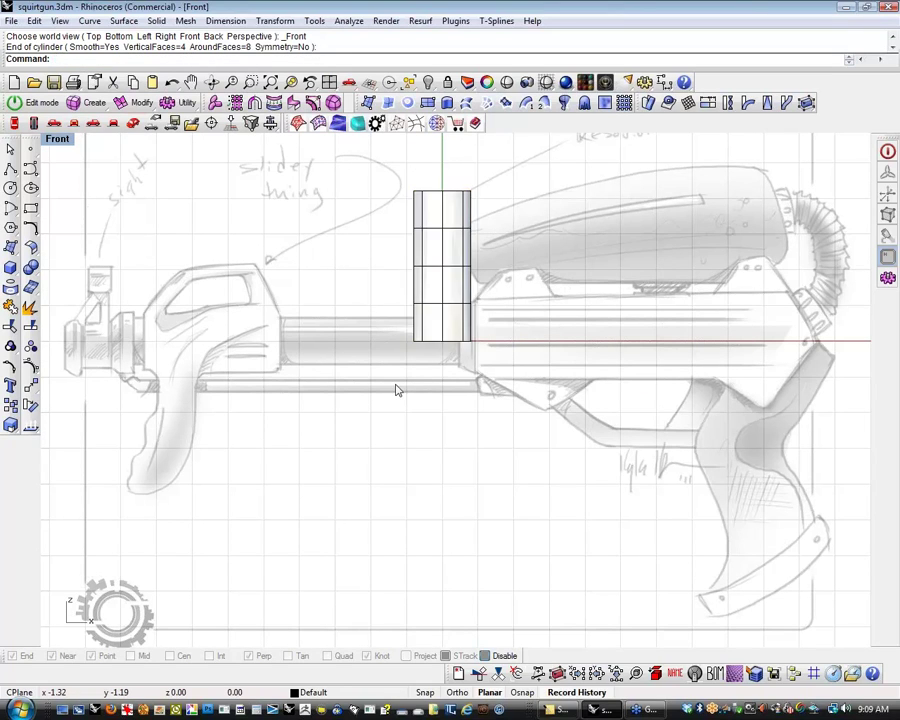
key(Escape)
Set the cylinder's rotation pivot to the origin in edit mode and rotate it 90 degrees to lie along the sketched barrel
right_drag(396, 391, 369, 410)
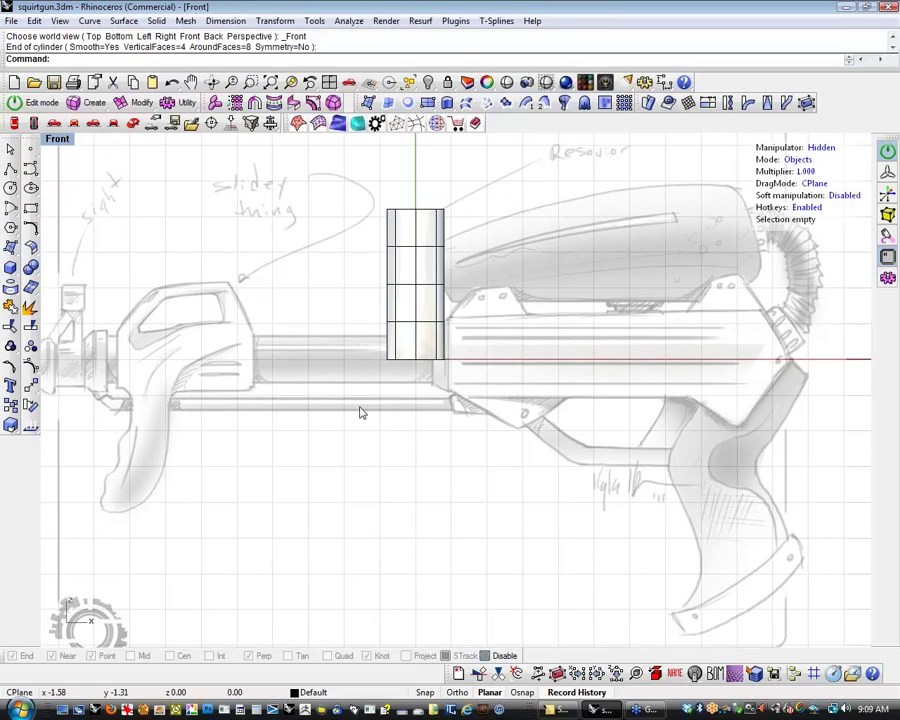
key(e)
click(427, 329)
key(Insert)
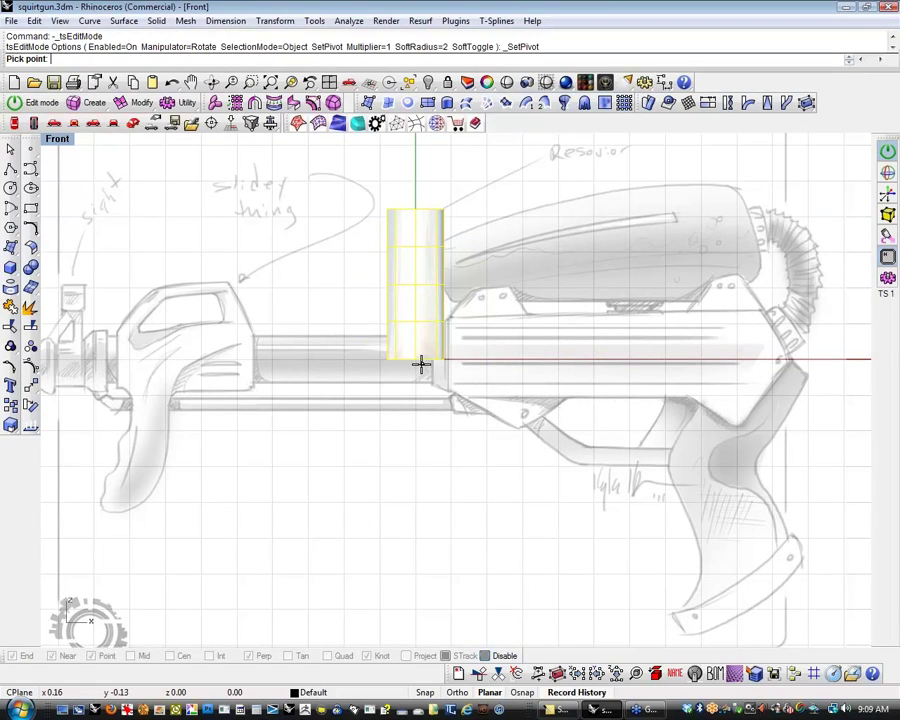
click(415, 360)
drag(420, 294, 330, 350)
key(ctrl+z)
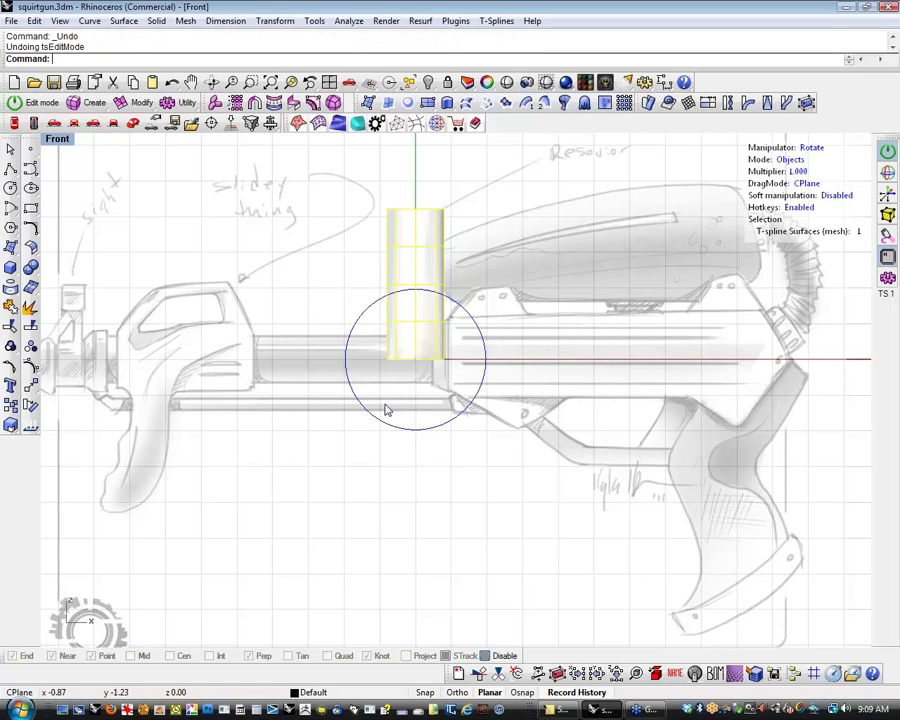
click(363, 418)
text(90)
key(Return)
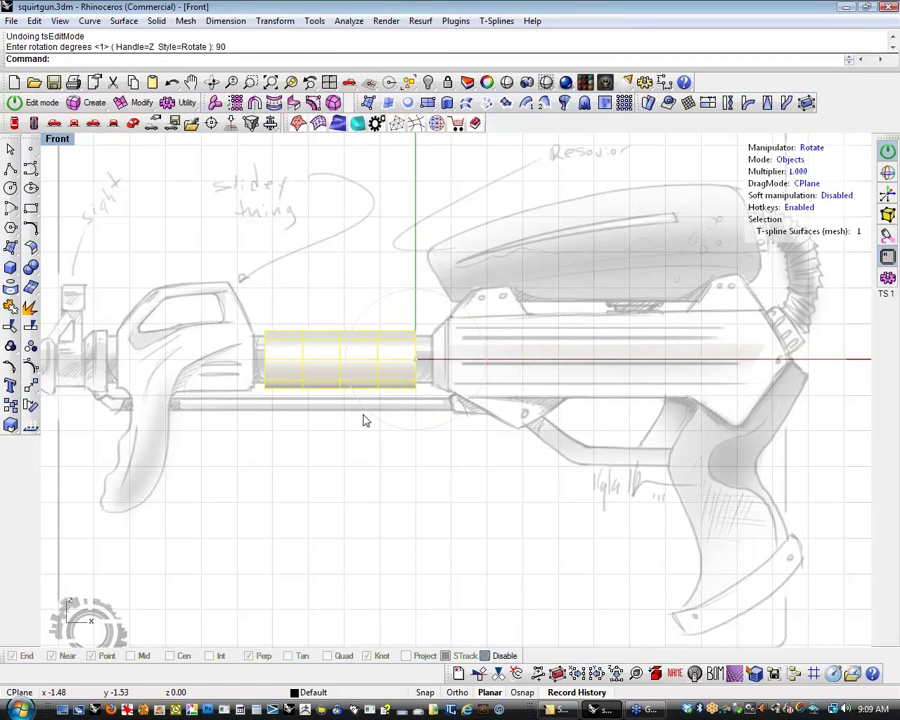
Scale the cylinder uniformly down to the sketched barrel's thickness and move it along X against the gun's main body
scroll(355, 414, up, 1)
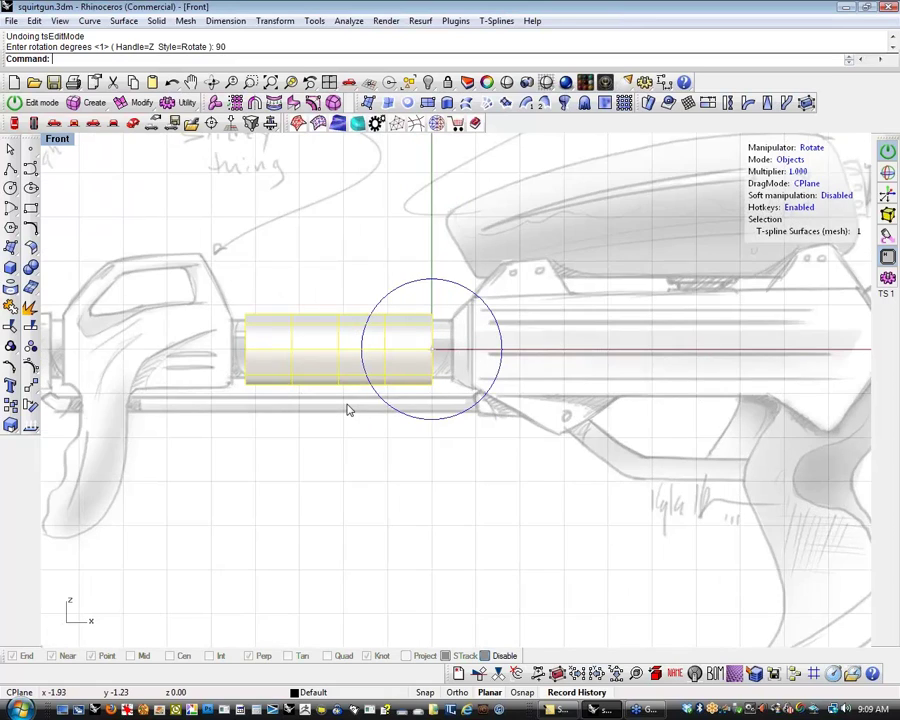
scroll(348, 410, up, 1)
key(r)
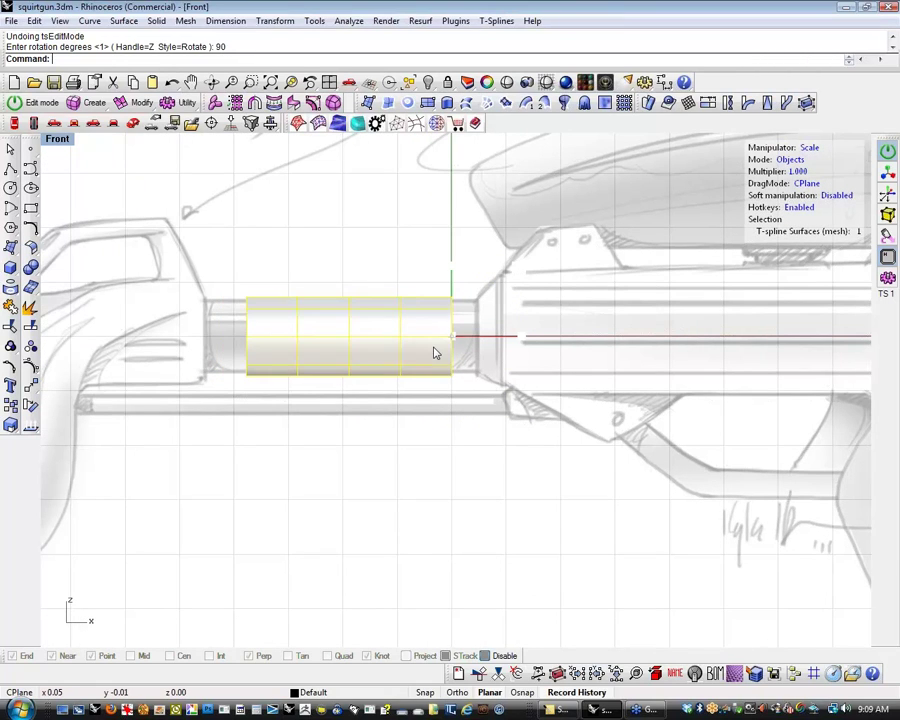
drag(452, 336, 440, 343)
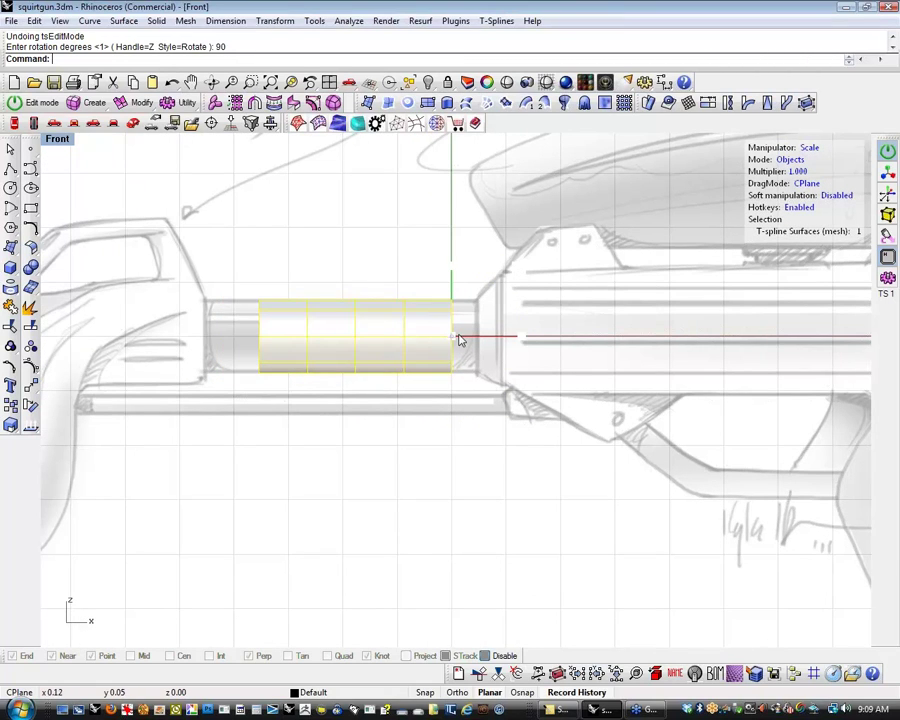
key(w)
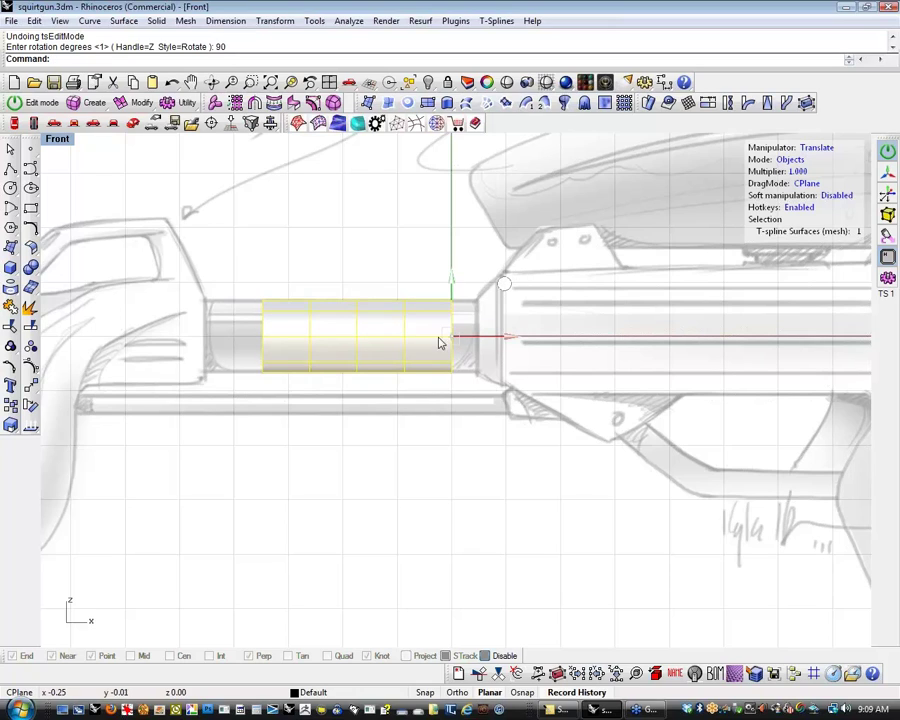
drag(506, 335, 530, 331)
Stretch the cylinder along X until its front end reaches the sketched collar behind the sight
right_drag(259, 373, 356, 384)
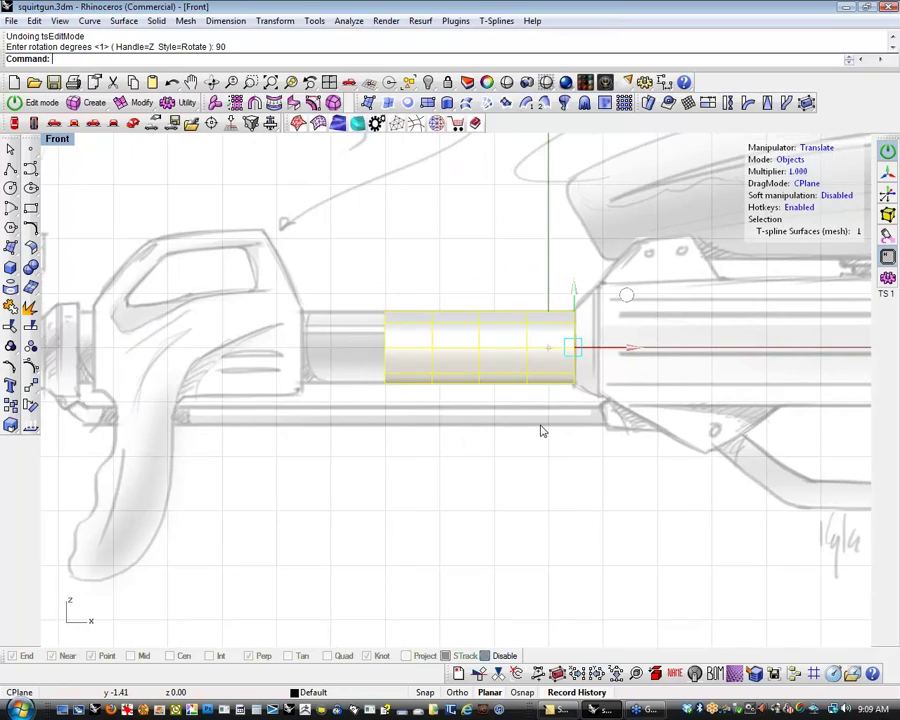
right_drag(540, 430, 595, 416)
key(r)
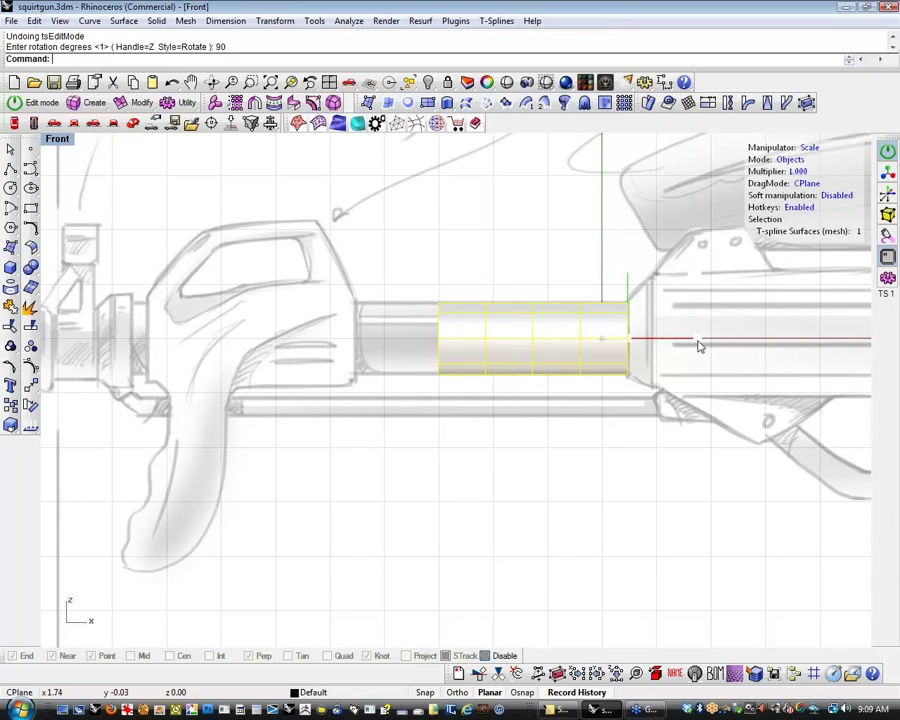
drag(700, 346, 784, 317)
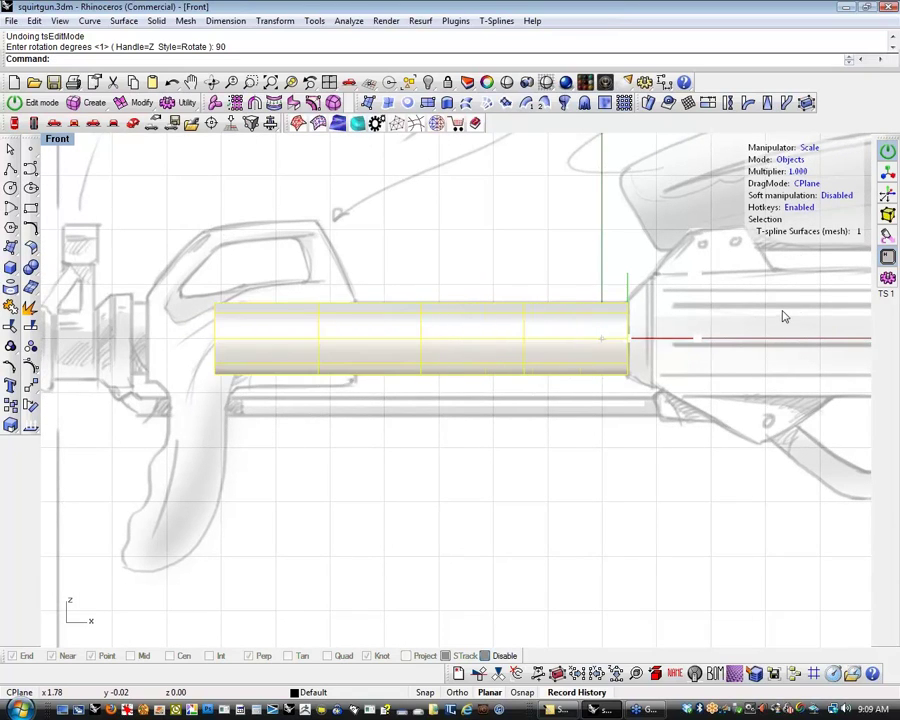
drag(699, 341, 711, 342)
right_drag(75, 417, 262, 422)
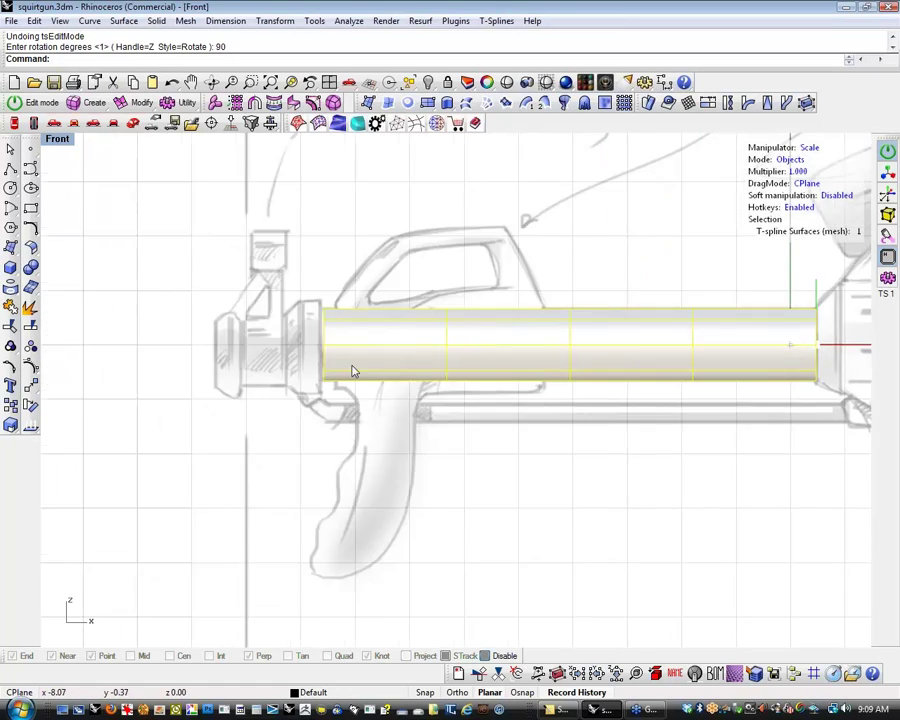
Select the edge ring at the barrel's front end and extrude it a short distance forward along X
scroll(351, 367, up, 6)
scroll(280, 358, up, 4)
right_drag(280, 358, 240, 417)
key(s)
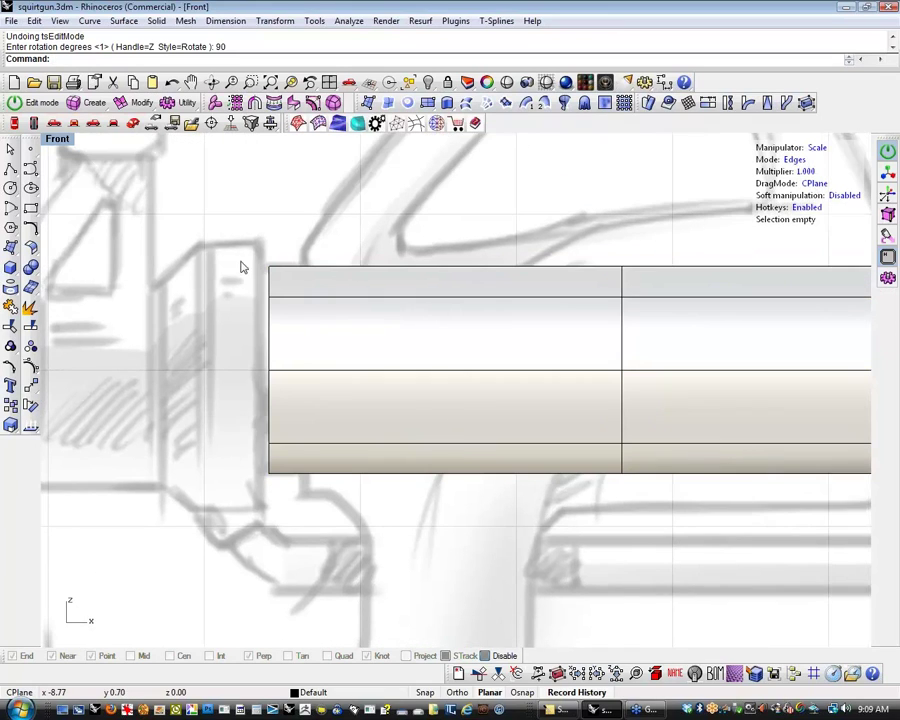
drag(223, 221, 300, 530)
right_drag(304, 530, 372, 534)
key(w)
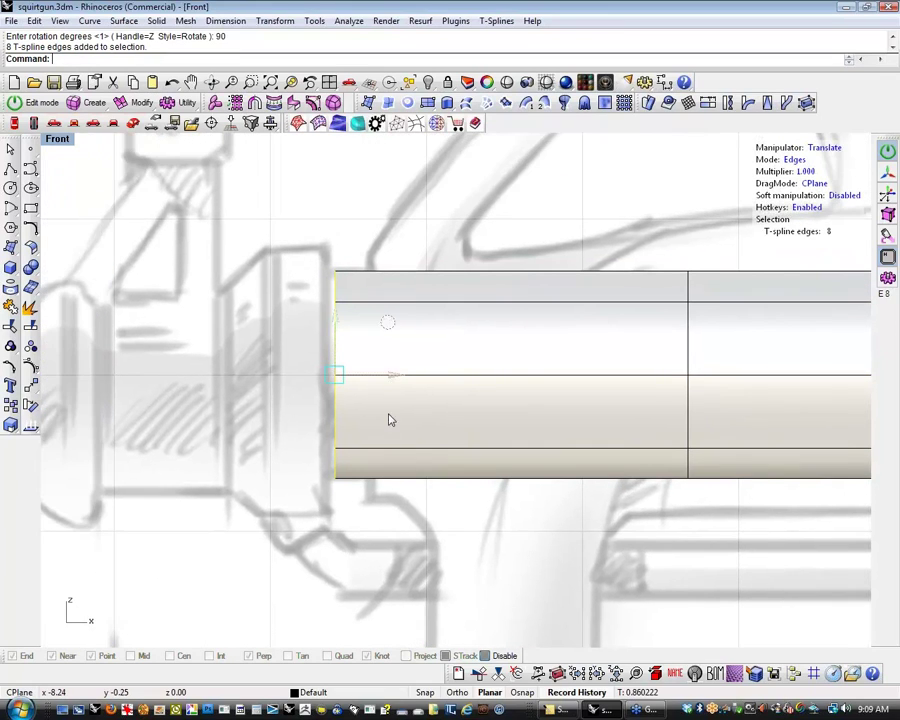
alt+drag(394, 376, 386, 384)
Extrude the front edge ring outward to the sketched collar's radius and forward to form the collar's straight wall
key(r)
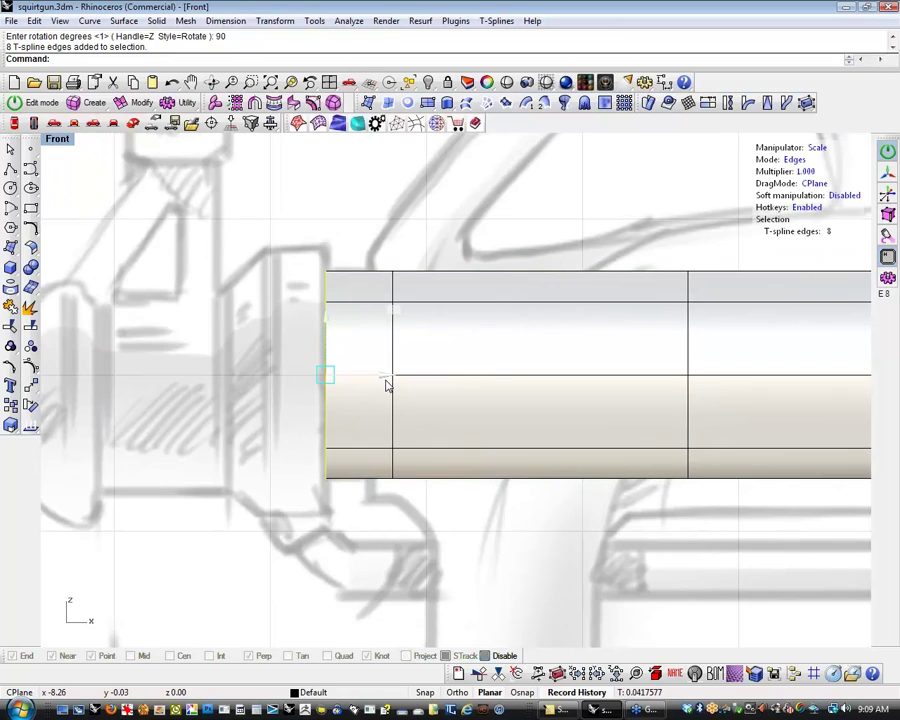
mouse_move(330, 375)
alt+mouse_down()
mouse_move(363, 368)
mouse_move(378, 383)
mouse_move(335, 382)
alt+mouse_up()
key(w)
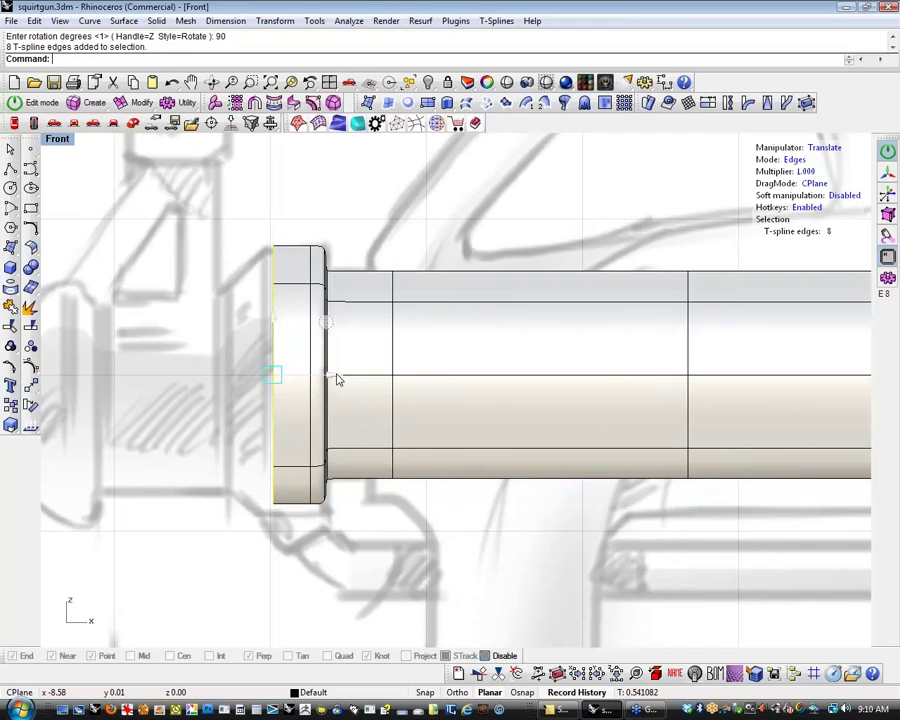
alt+drag(332, 375, 327, 377)
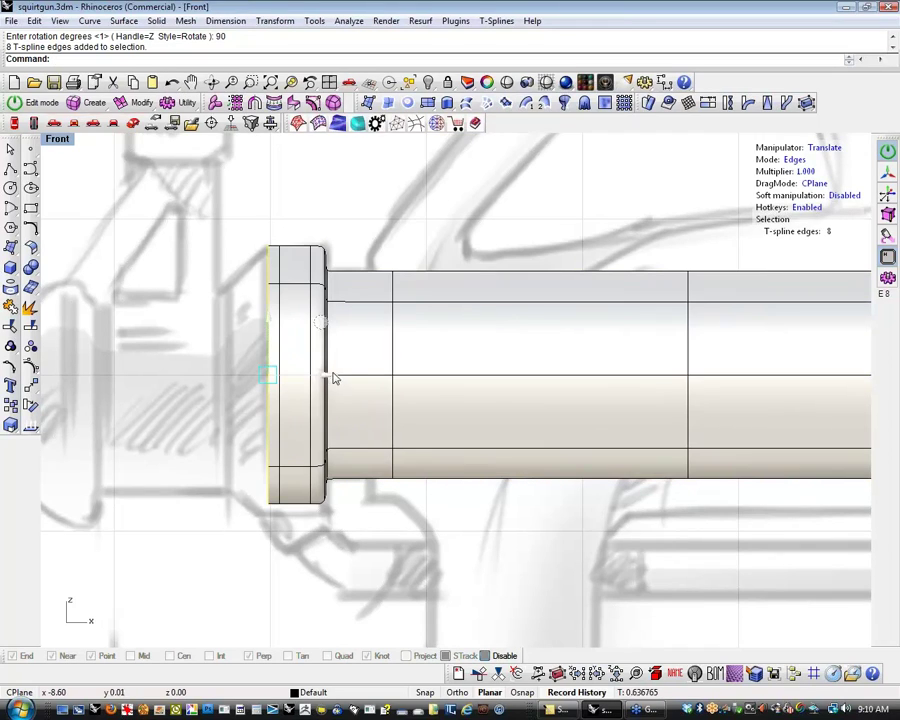
Extrude the collar's front edge ring slightly inward and forward to bevel the collar's front corner
key(e)
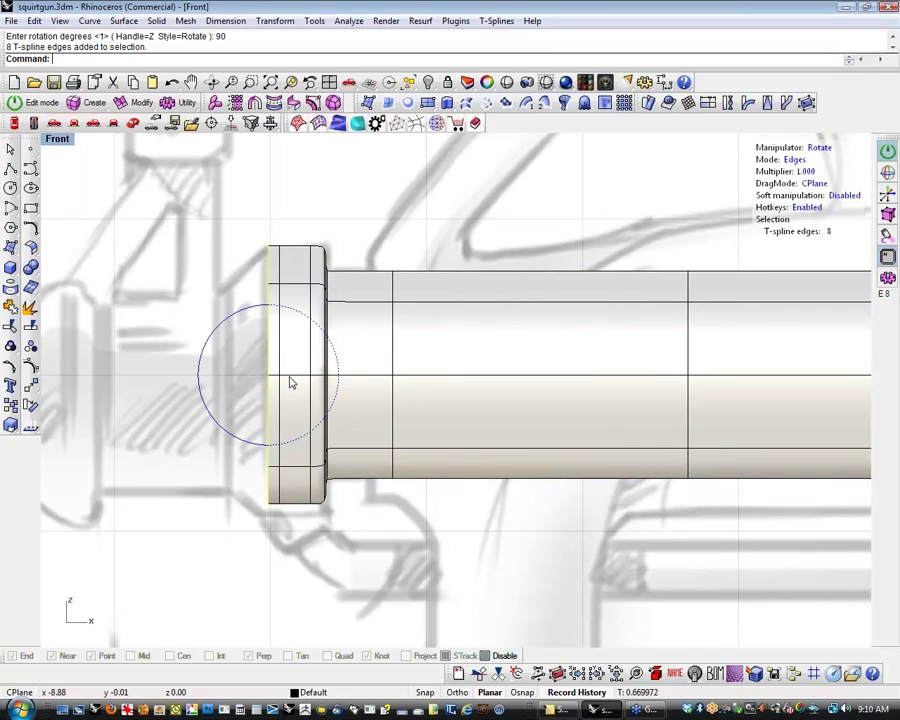
key(r)
alt+drag(269, 376, 261, 382)
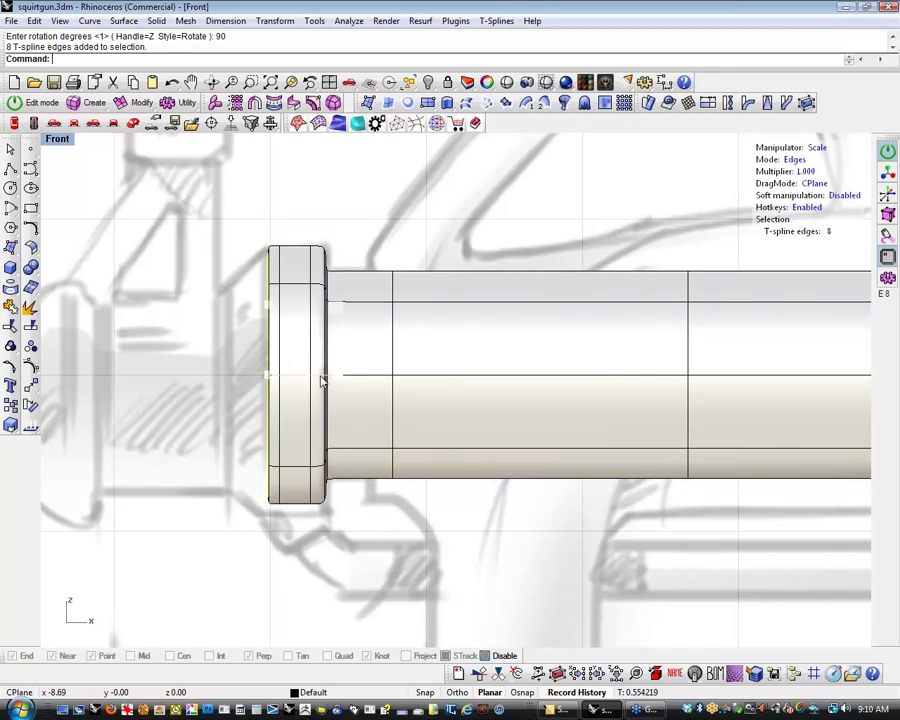
key(w)
drag(340, 378, 325, 386)
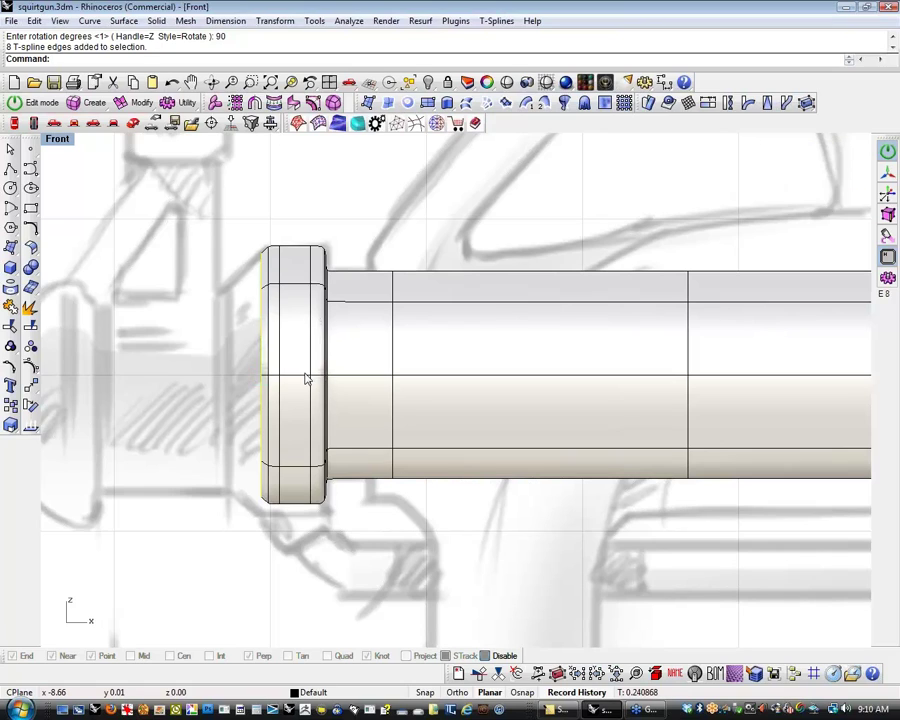
Extrude the front edge ring forward to the sketched neck and scale it down to form the collar's taper
drag(305, 378, 283, 384)
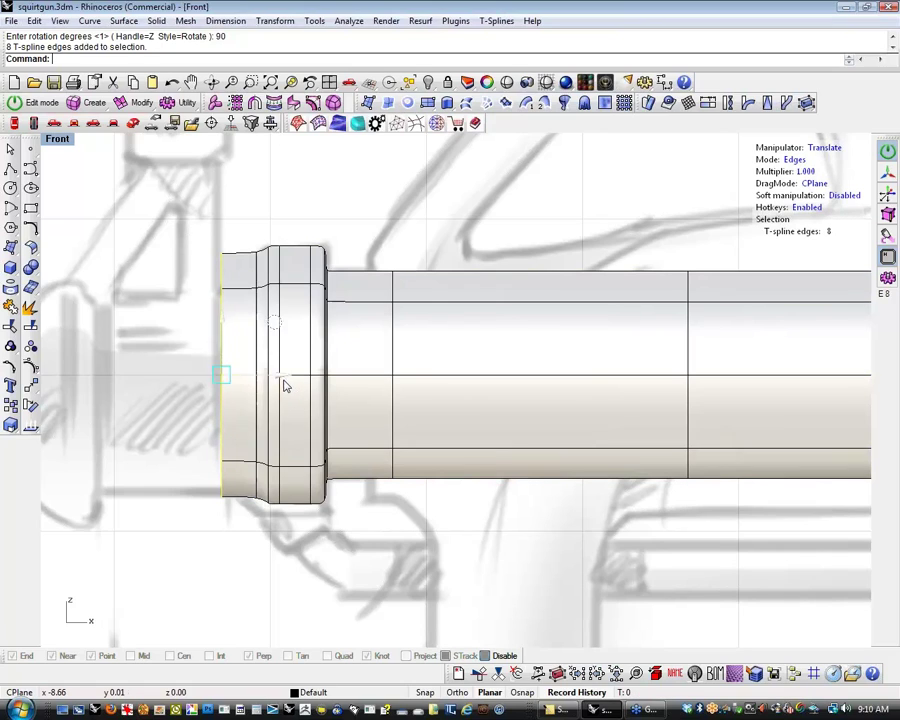
key(e)
key(r)
drag(228, 380, 165, 440)
right_drag(165, 440, 412, 474)
Nudge the taper's front ring forward and extrude it along X to the sketched muzzle knob, forming a straight neck
key(w)
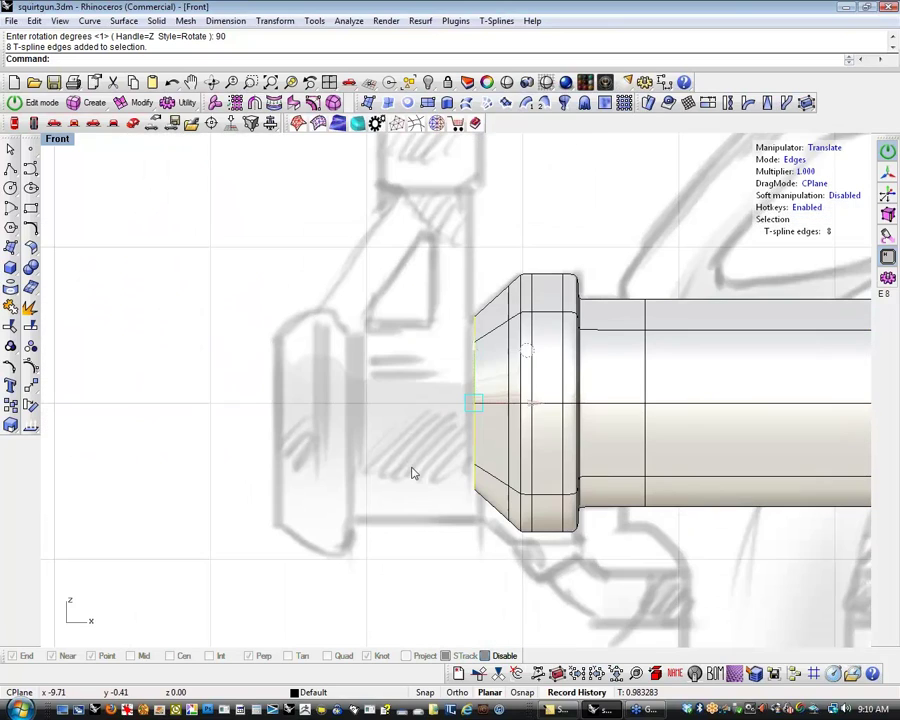
click(523, 406)
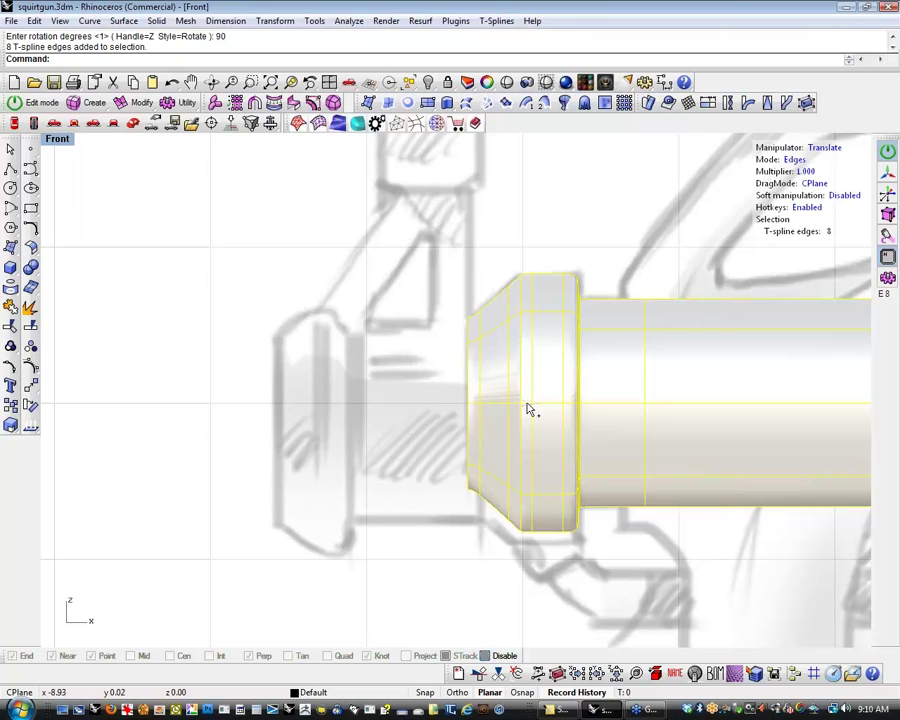
alt+drag(530, 410, 416, 415)
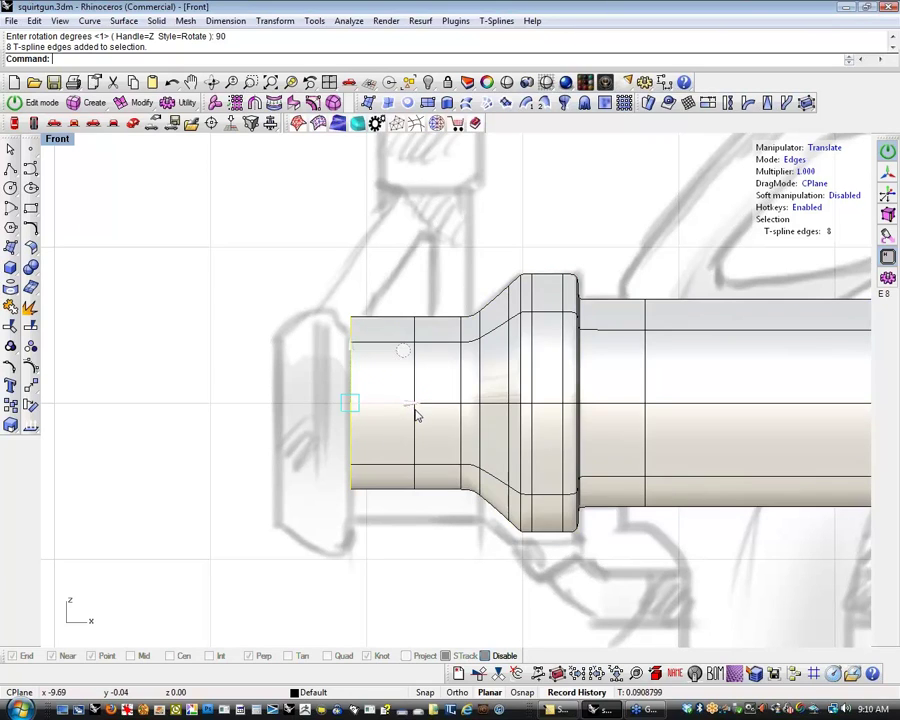
Extrude the neck's front ring outward and forward to the sketch's front end to form the muzzle knob
right_drag(410, 510, 400, 496)
scroll(300, 430, down, 3)
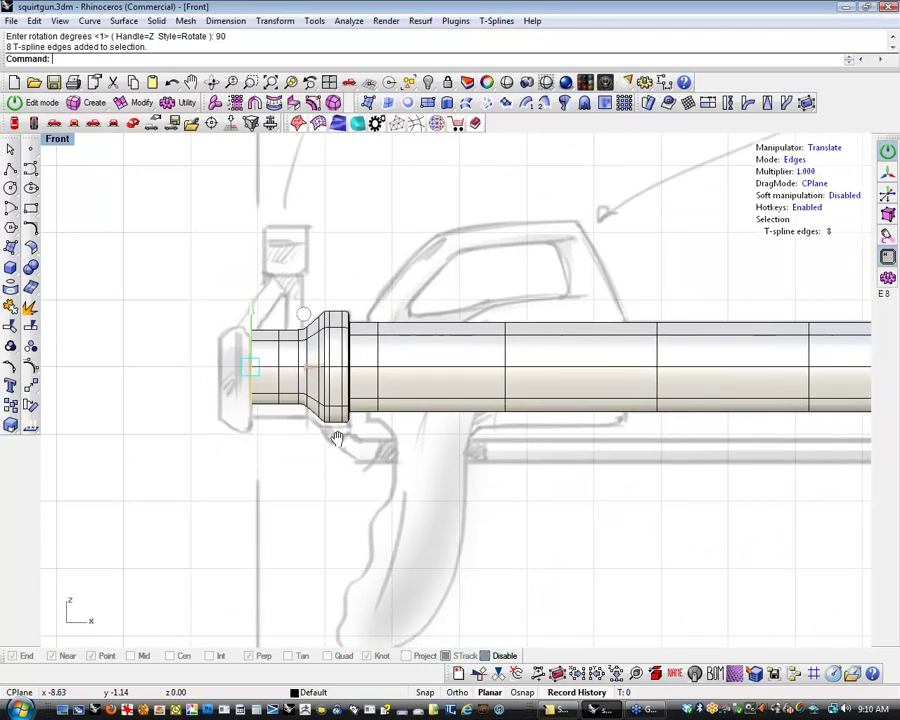
mouse_move(337, 438)
right_down()
mouse_move(257, 430)
mouse_move(352, 452)
right_up()
scroll(249, 376, up, 8)
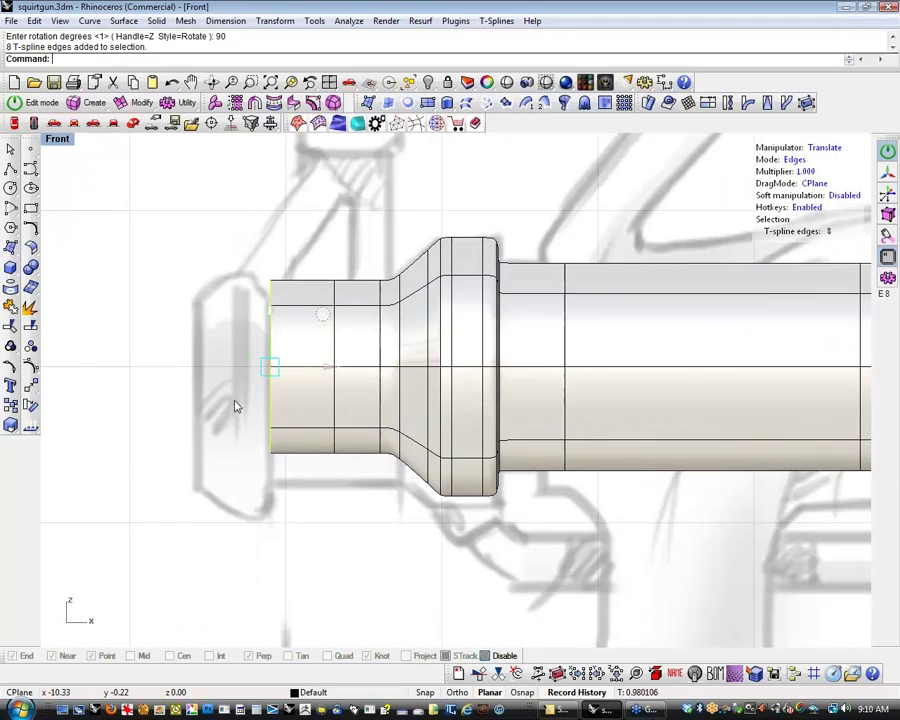
right_drag(236, 406, 279, 378)
key(e)
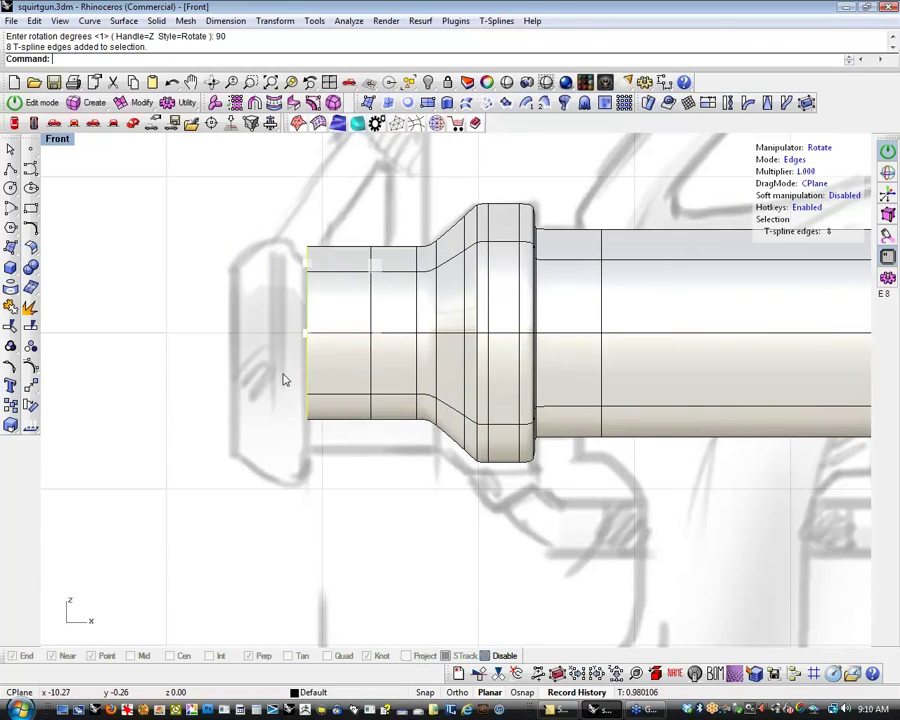
key(r)
key(Escape)
alt+drag(311, 335, 295, 348)
key(w)
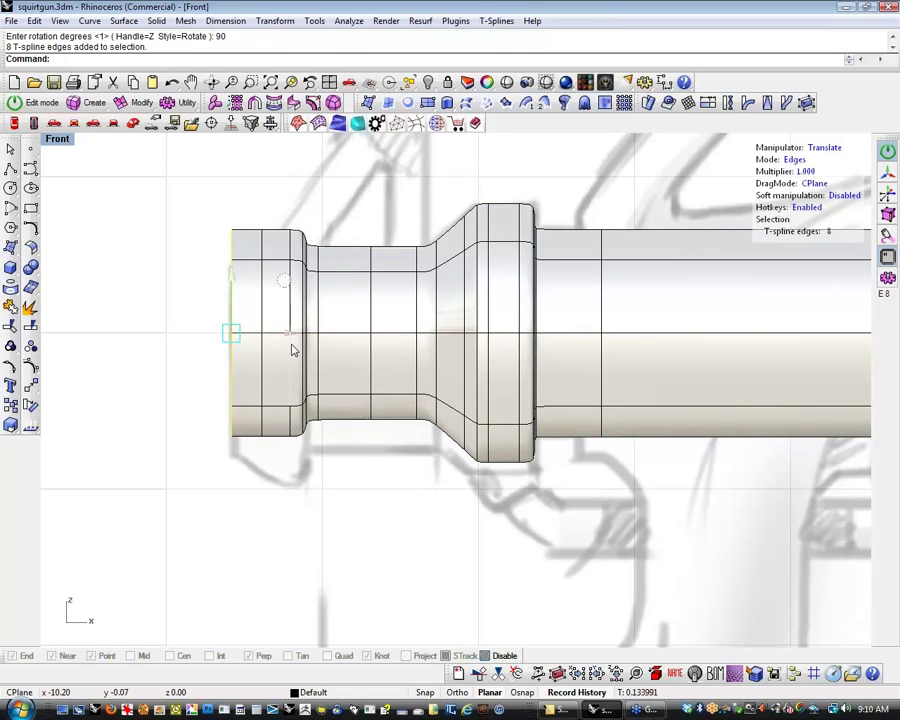
Scale the muzzle knob's front edge ring down to round off its nose
key(e)
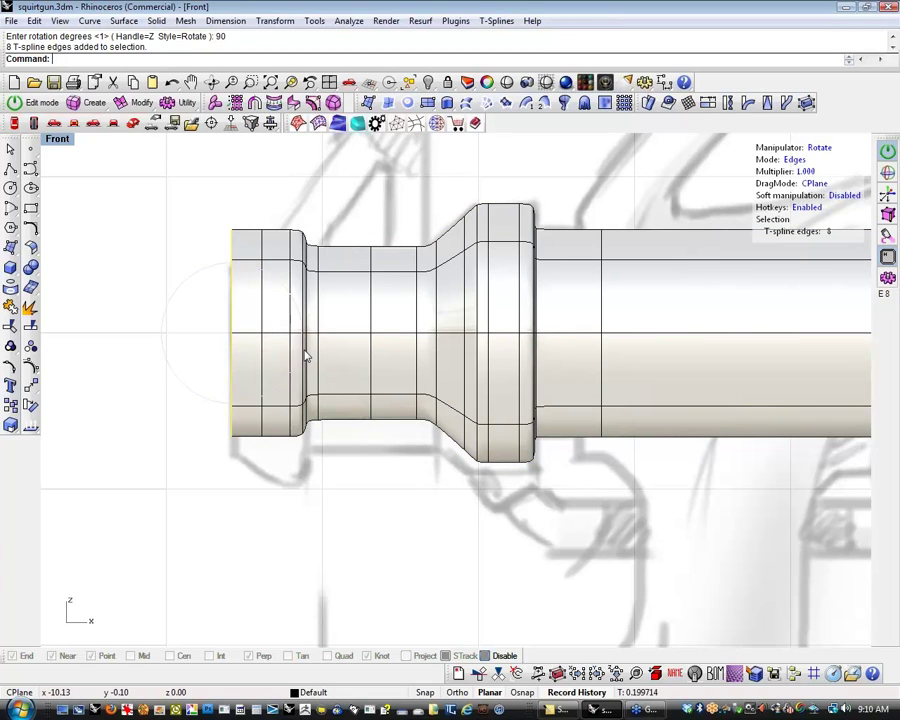
key(r)
drag(234, 338, 160, 362)
double_click(262, 305)
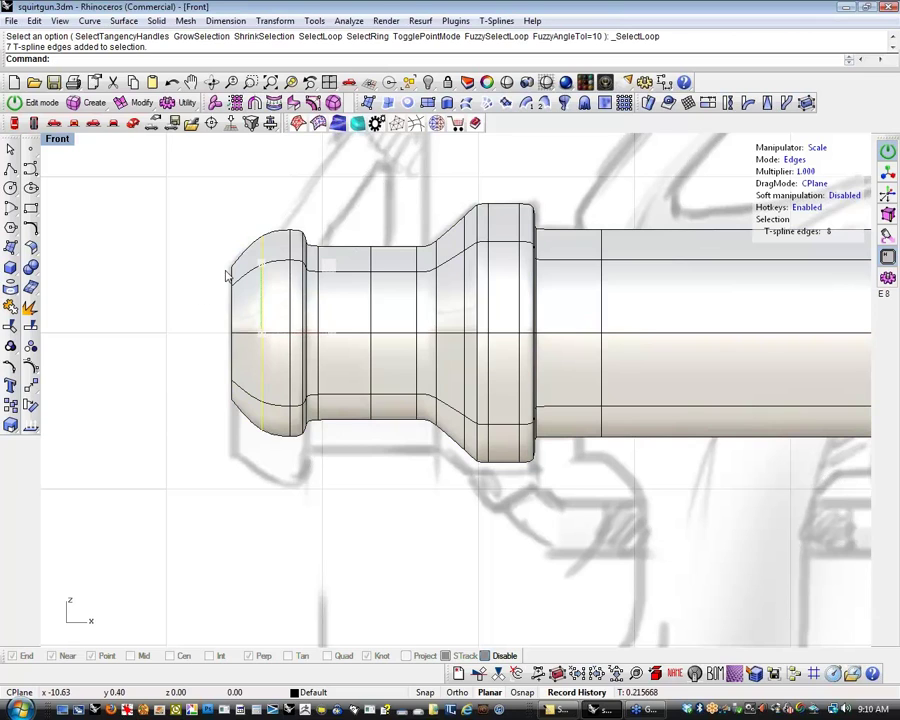
click(186, 364)
In the perspective view, extrude the muzzle opening's edge ring inward and back into the barrel to form a lip and bore
scroll(192, 371, down, 1)
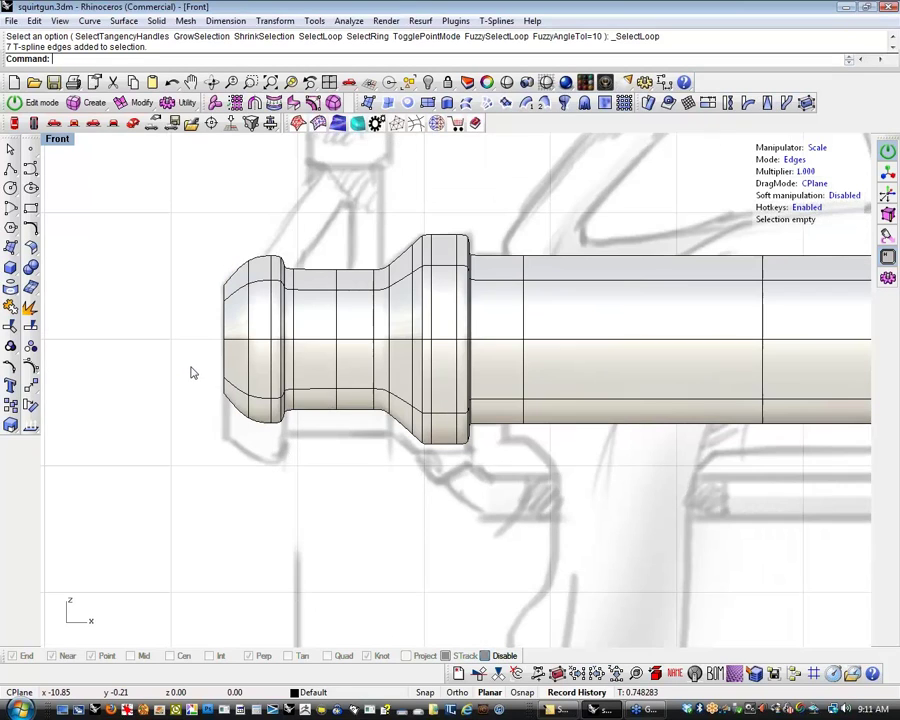
scroll(193, 373, down, 4)
click(133, 123)
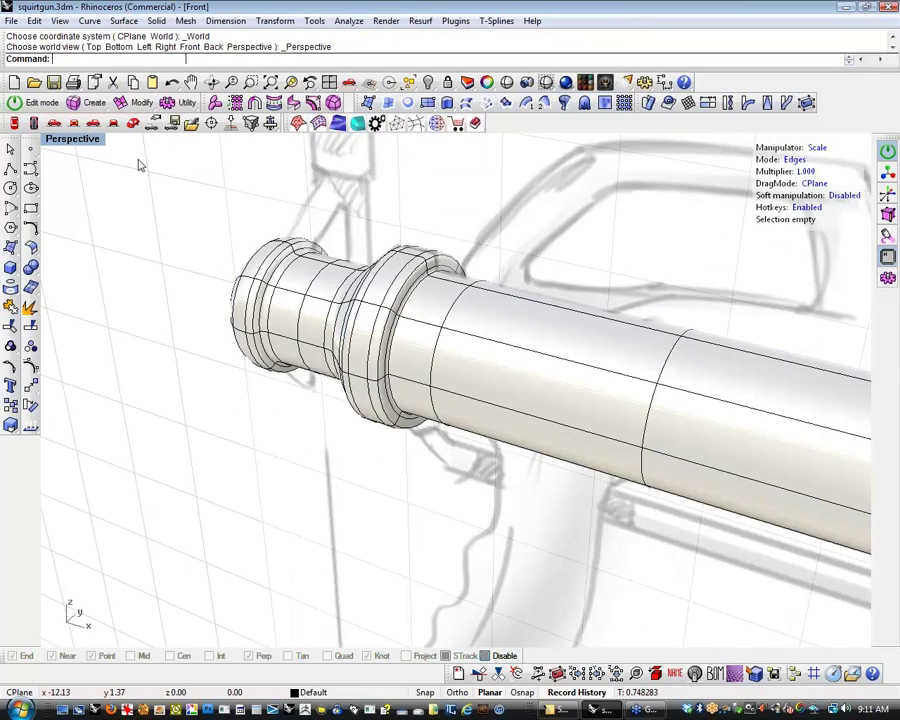
right_drag(215, 300, 379, 379)
scroll(380, 385, up, 6)
double_click(398, 450)
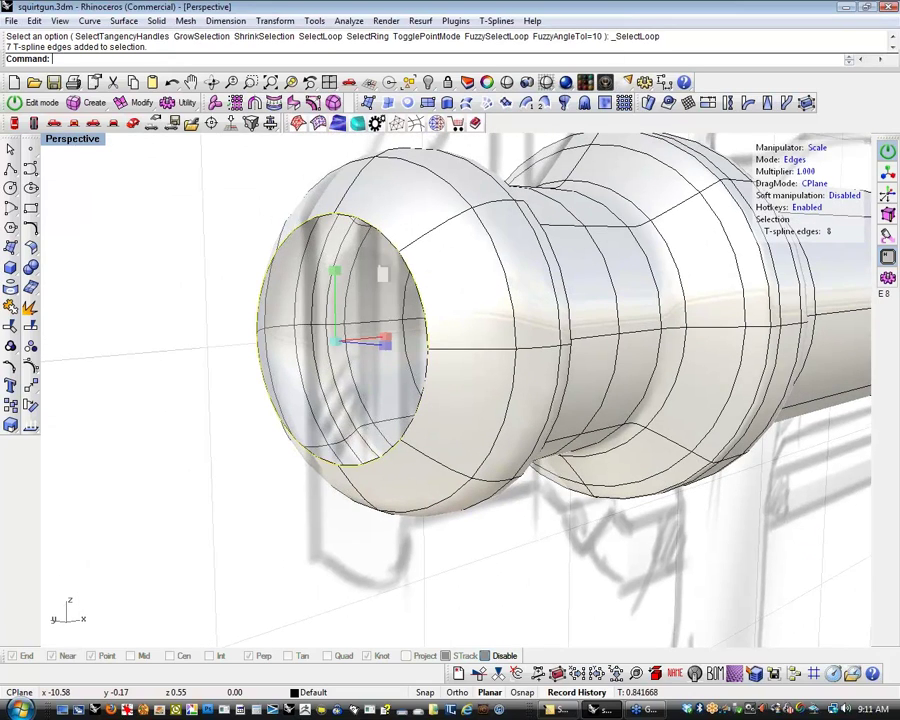
right_drag(397, 455, 398, 470)
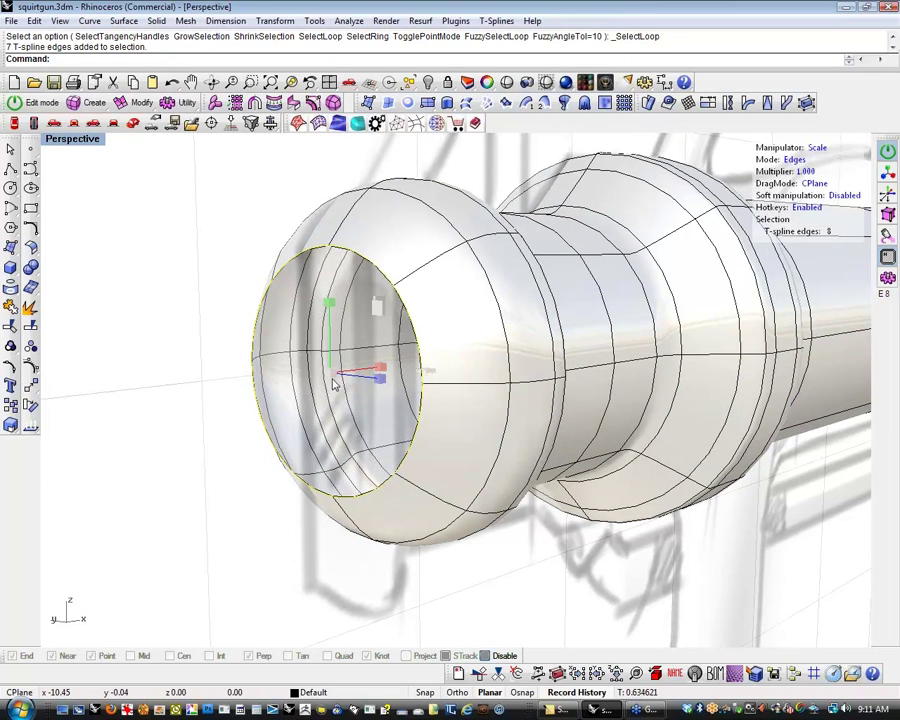
drag(330, 374, 319, 381)
key(w)
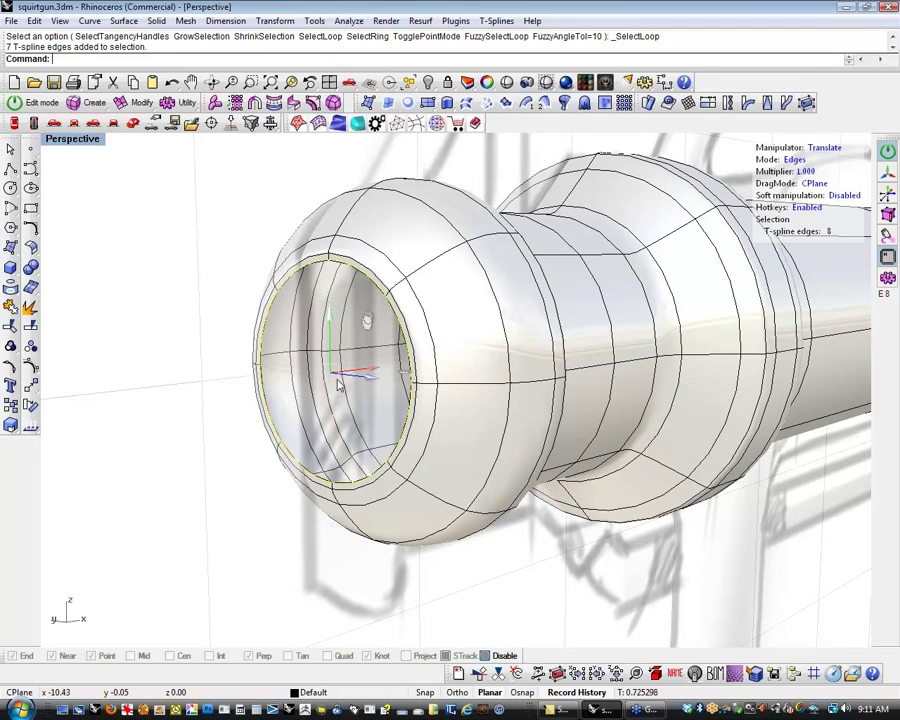
drag(374, 371, 447, 356)
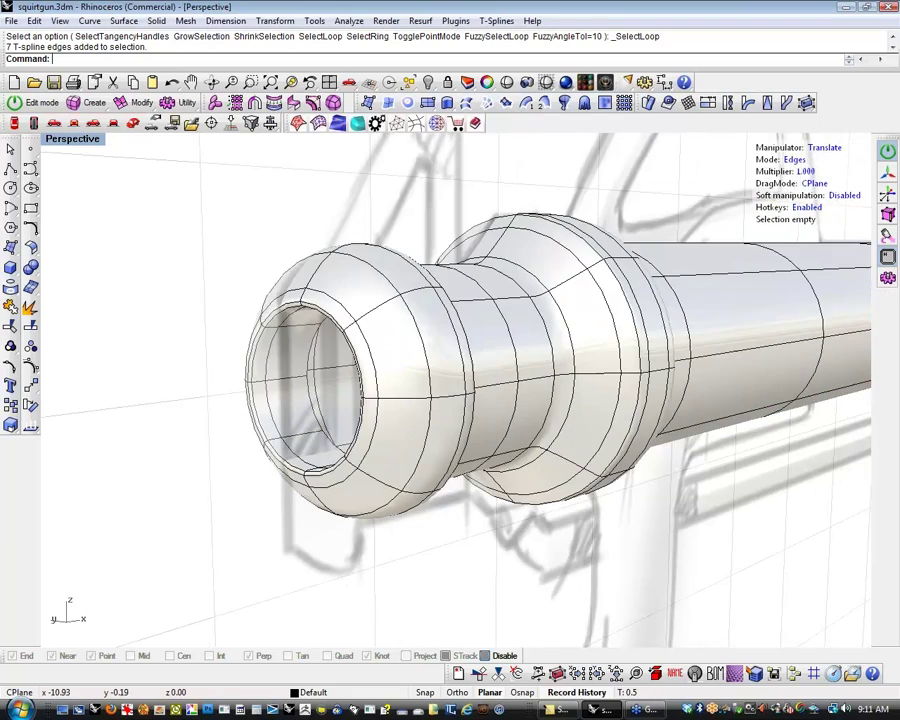
In the front view, select the edge ring at the barrel's rear end and extrude it slightly toward the main body
scroll(603, 476, down, 6)
right_drag(603, 476, 551, 460)
scroll(384, 486, down, 5)
scroll(551, 460, up, 4)
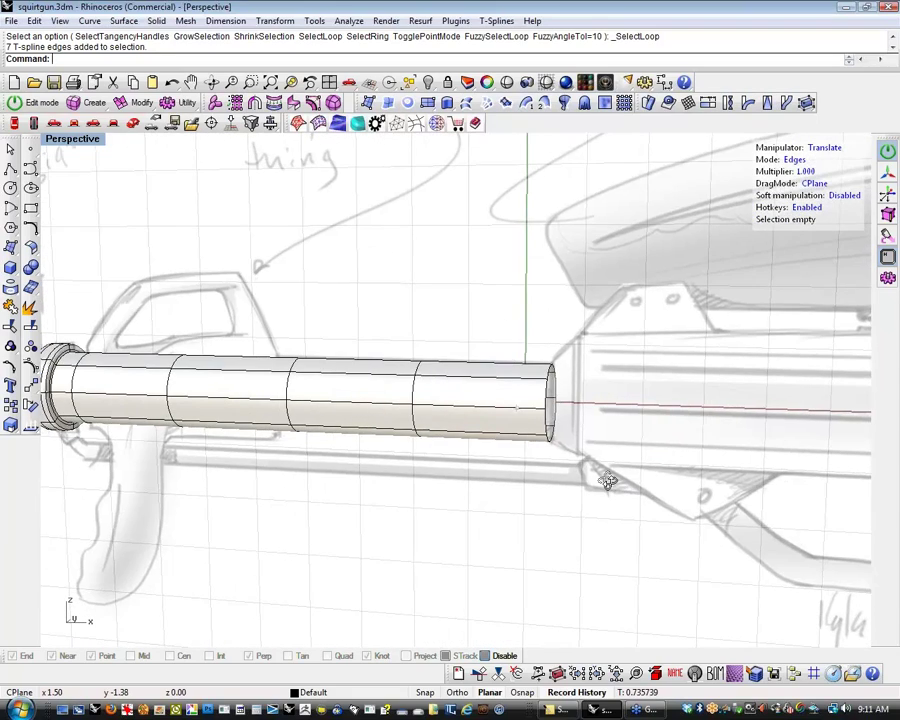
scroll(603, 479, up, 4)
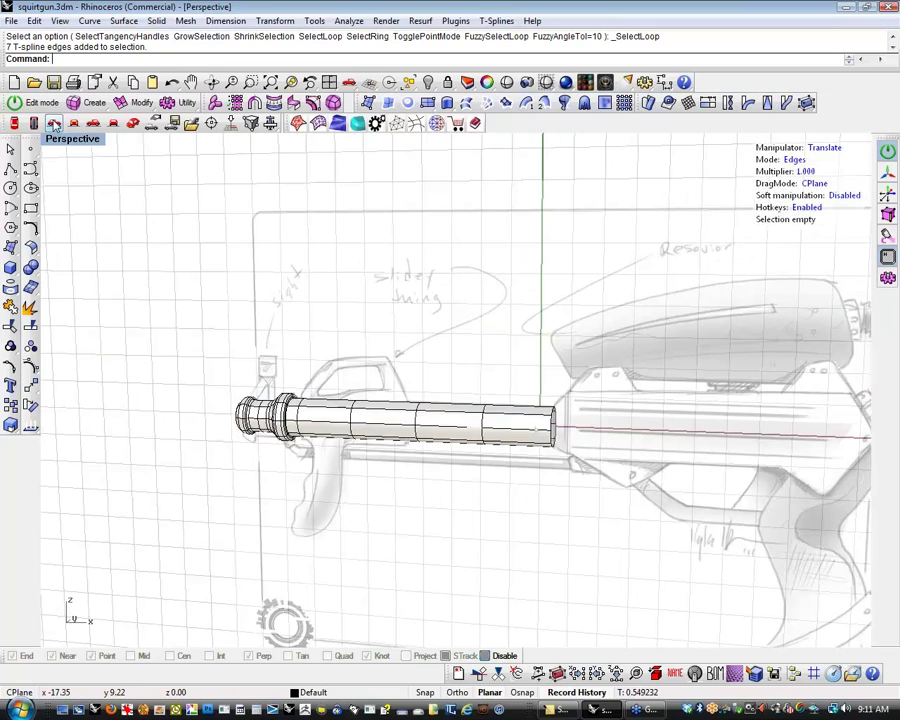
click(73, 123)
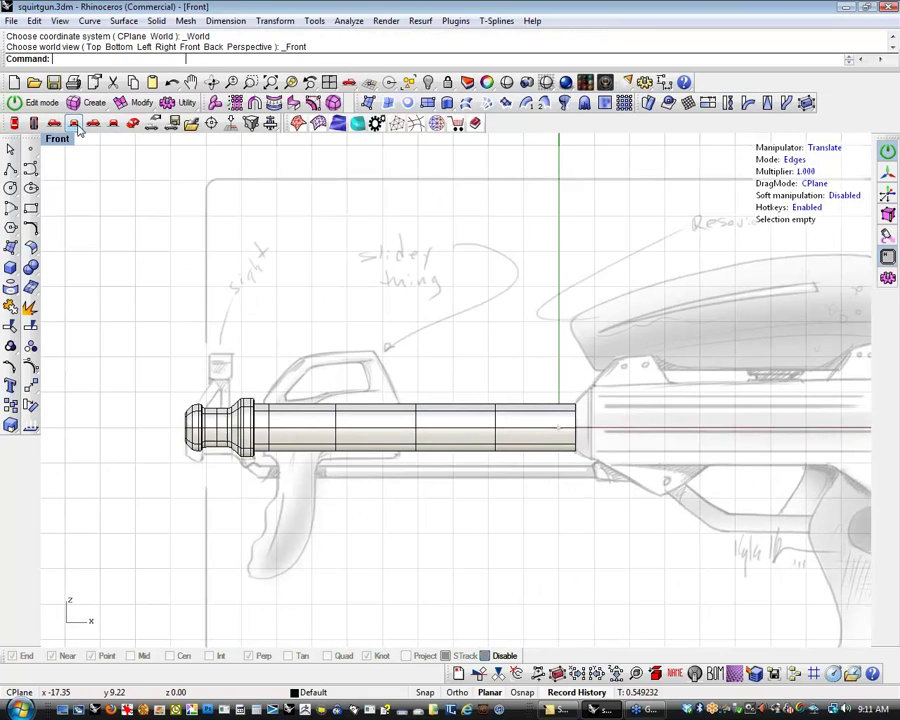
scroll(664, 471, down, 4)
right_drag(664, 471, 394, 404)
scroll(355, 373, up, 10)
scroll(323, 368, up, 4)
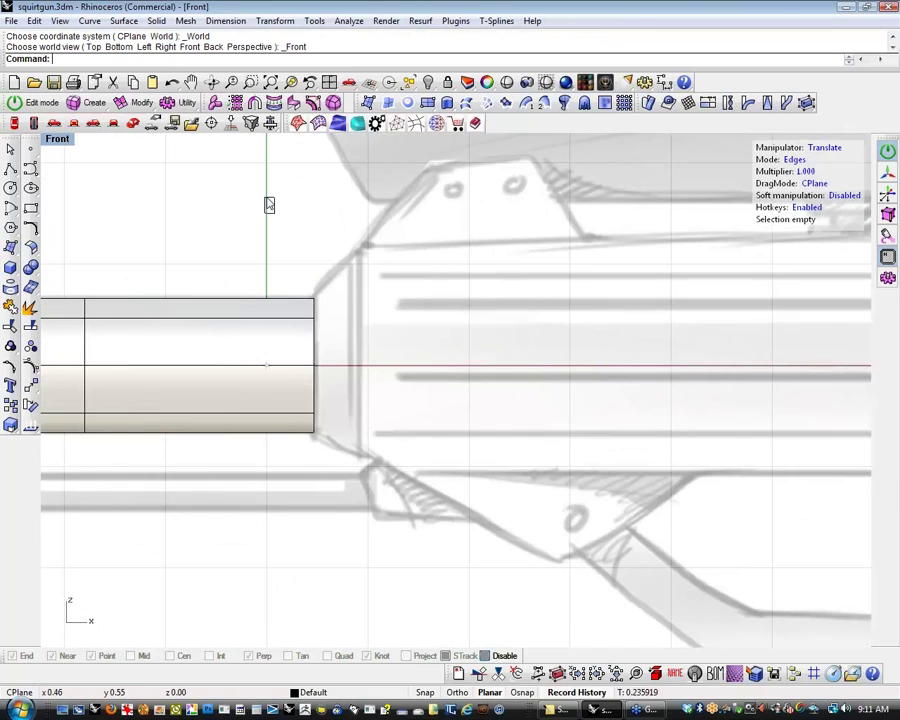
drag(268, 204, 395, 450)
right_drag(398, 451, 416, 463)
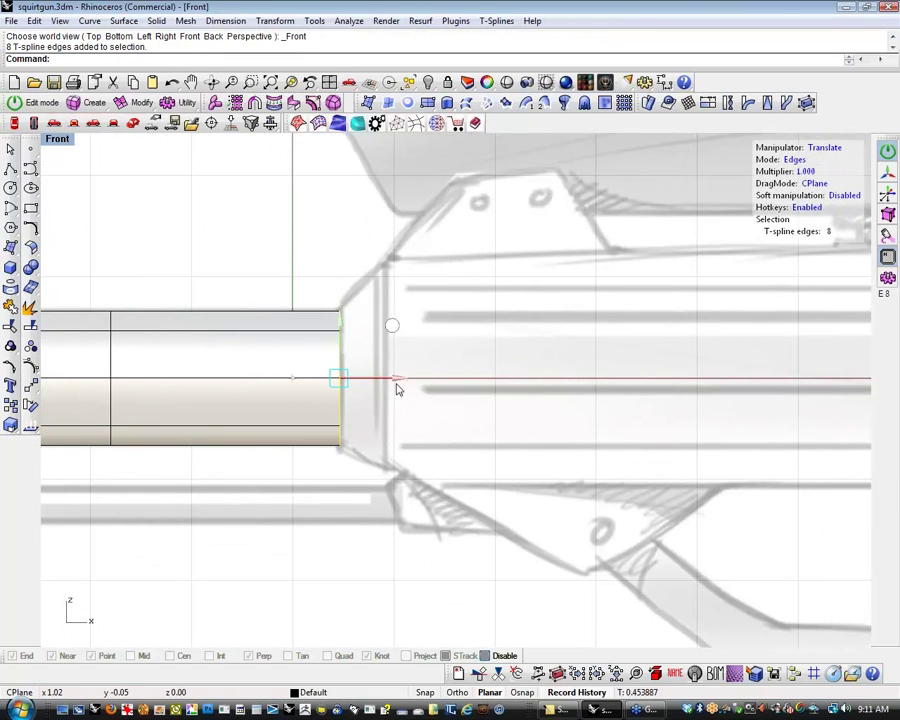
mouse_move(397, 388)
mouse_down()
mouse_move(428, 382)
mouse_move(410, 382)
mouse_up()
Scale the barrel's rear edge ring up slightly and extrude it farther back along X
key(e)
key(r)
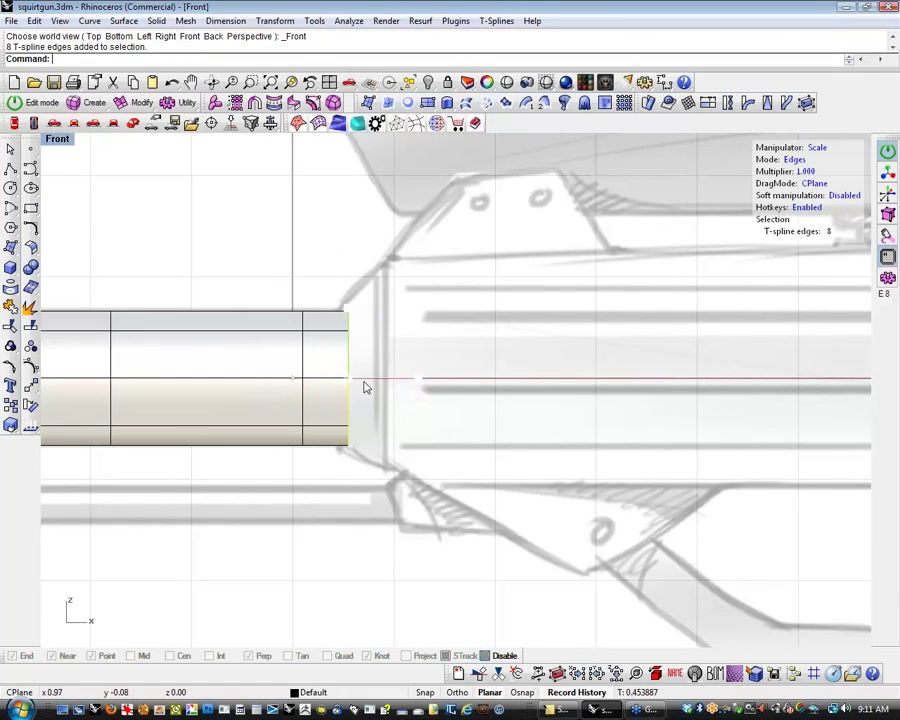
drag(355, 383, 422, 379)
key(w)
key(e)
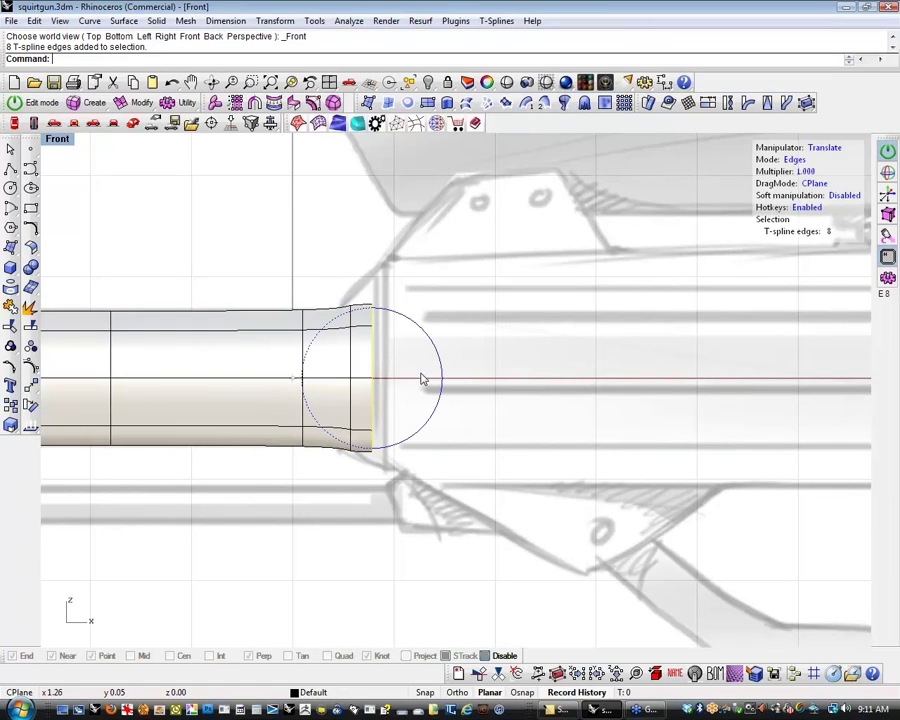
key(w)
Extrude the rear ring back to the start of the sketched main body and scale it outward into a conical flare
key(e)
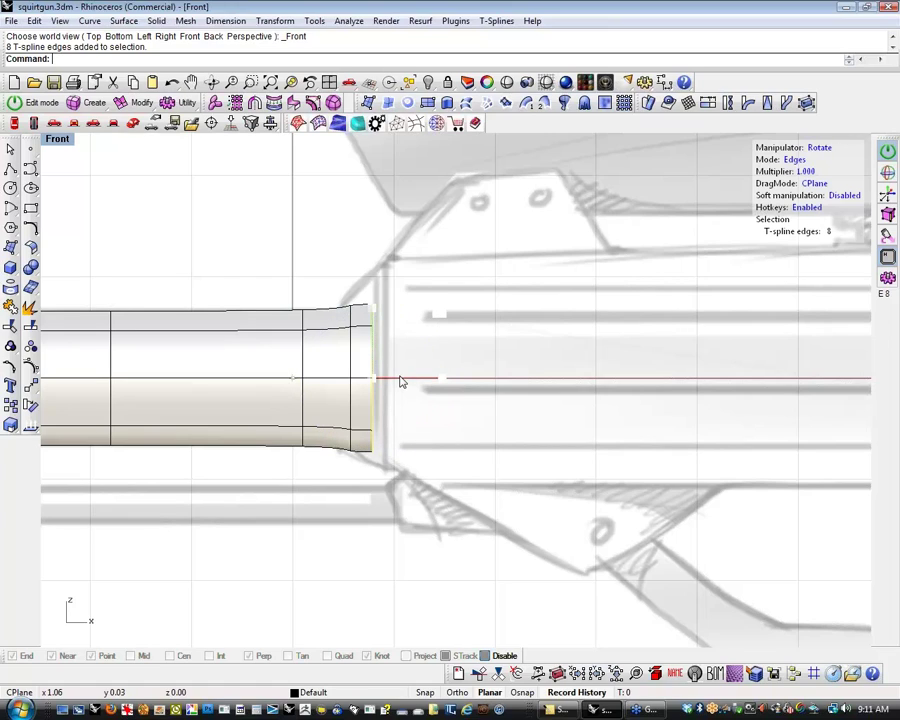
key(r)
drag(398, 381, 457, 381)
key(w)
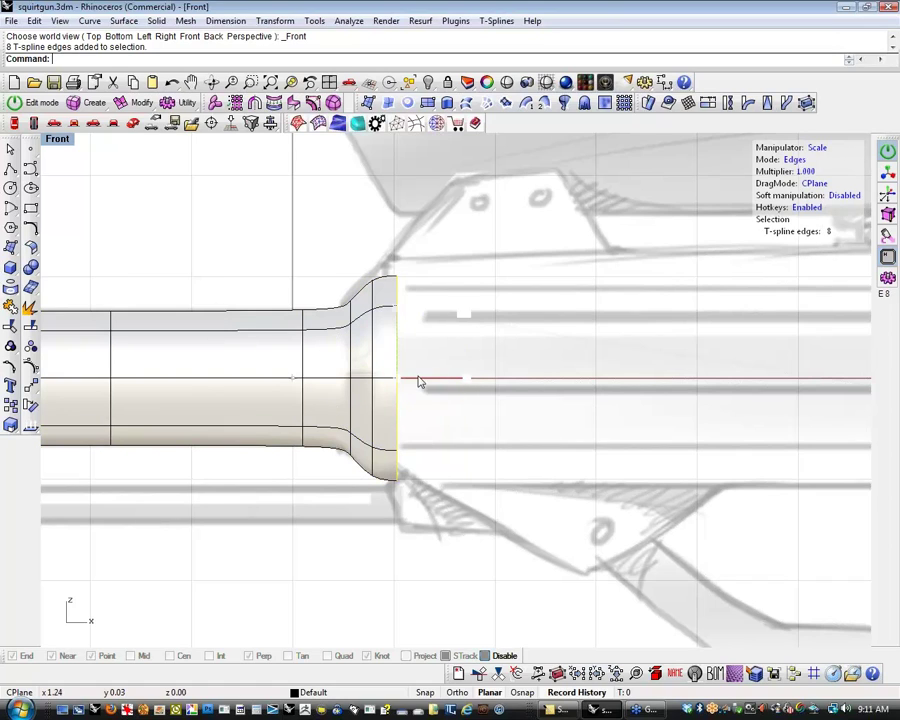
drag(399, 382, 438, 382)
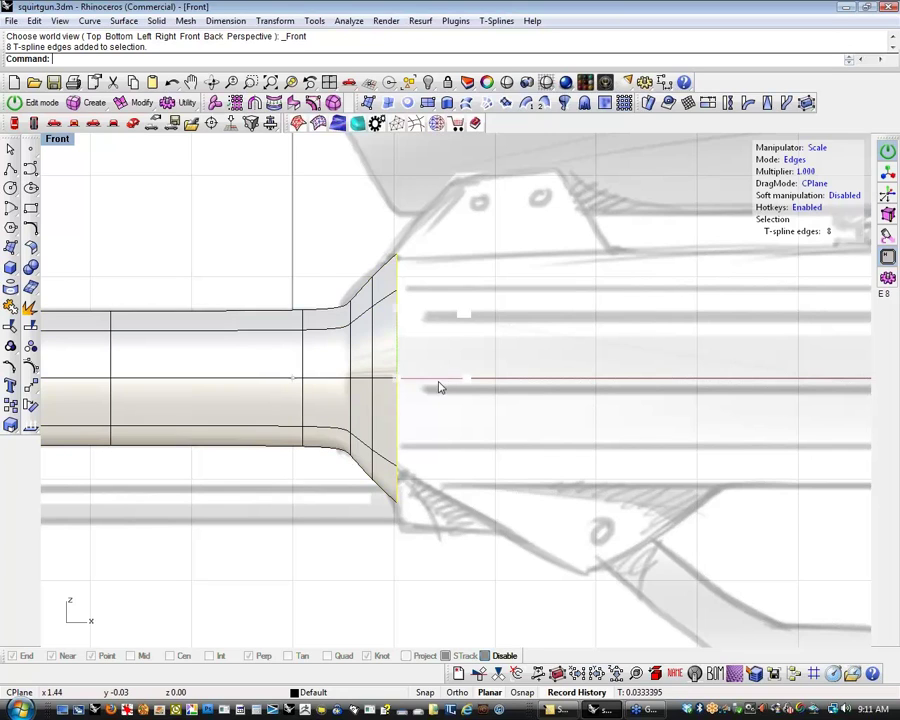
click(345, 510)
Select the edges of the flare's last two rings together and scale them down toward the sketched outline
scroll(345, 510, down, 4)
scroll(340, 430, up, 3)
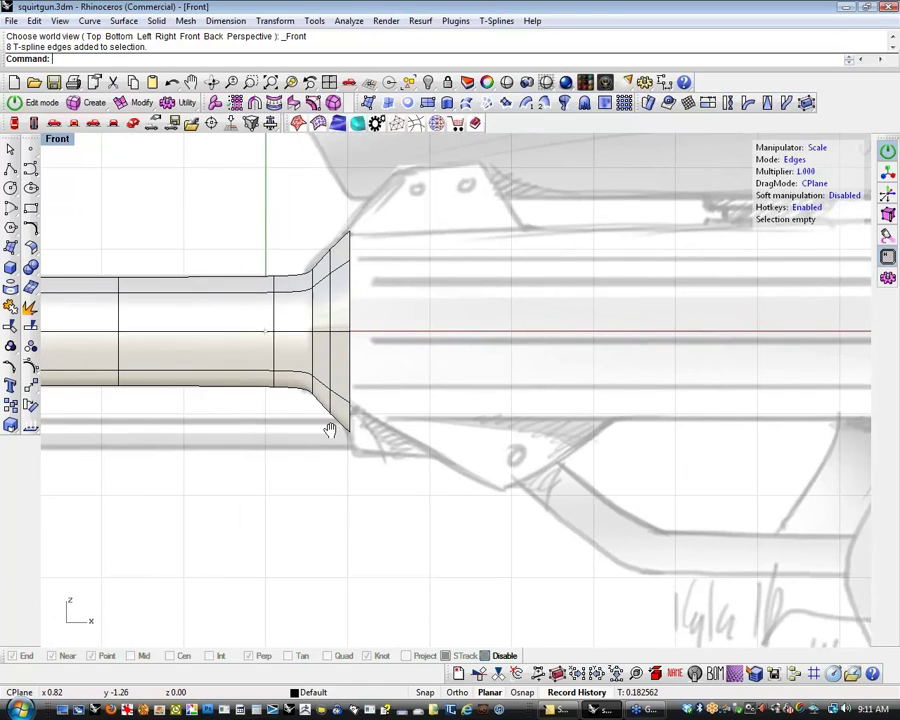
scroll(323, 397, down, 4)
drag(320, 262, 360, 420)
scroll(351, 358, up, 2)
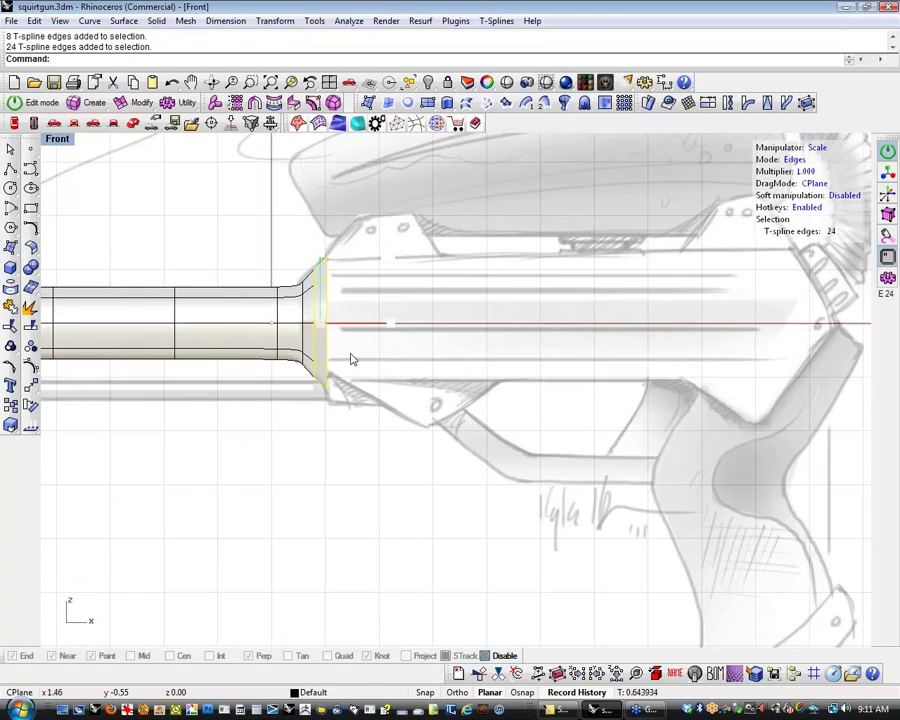
scroll(351, 358, up, 4)
drag(322, 325, 288, 350)
click(422, 386)
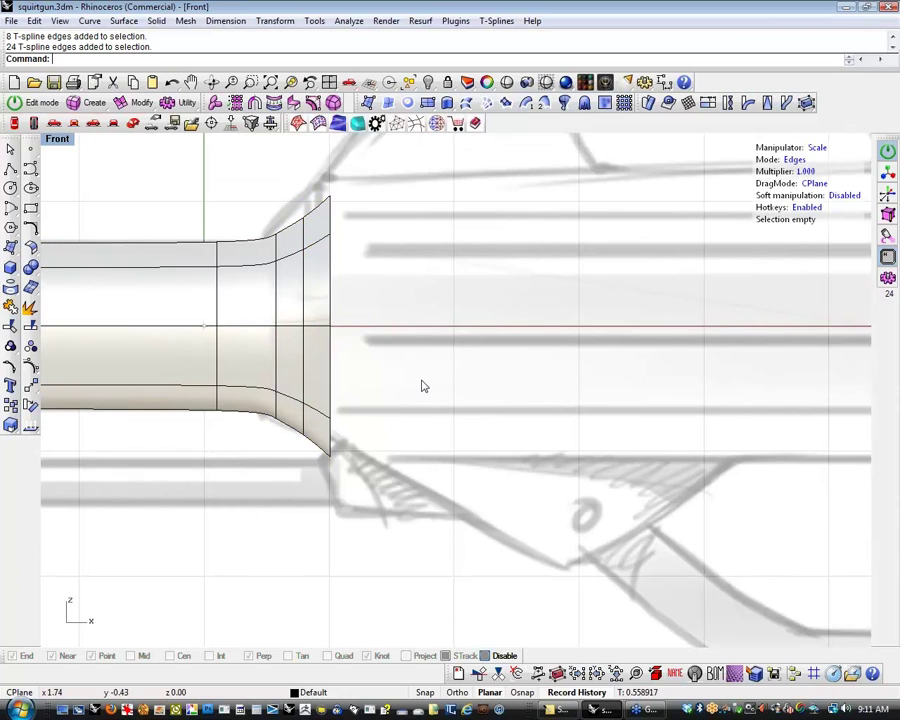
Select the rearmost edge ring and scale it down to the sketched main body's thickness
double_click(327, 364)
drag(327, 331, 326, 345)
scroll(376, 428, down, 5)
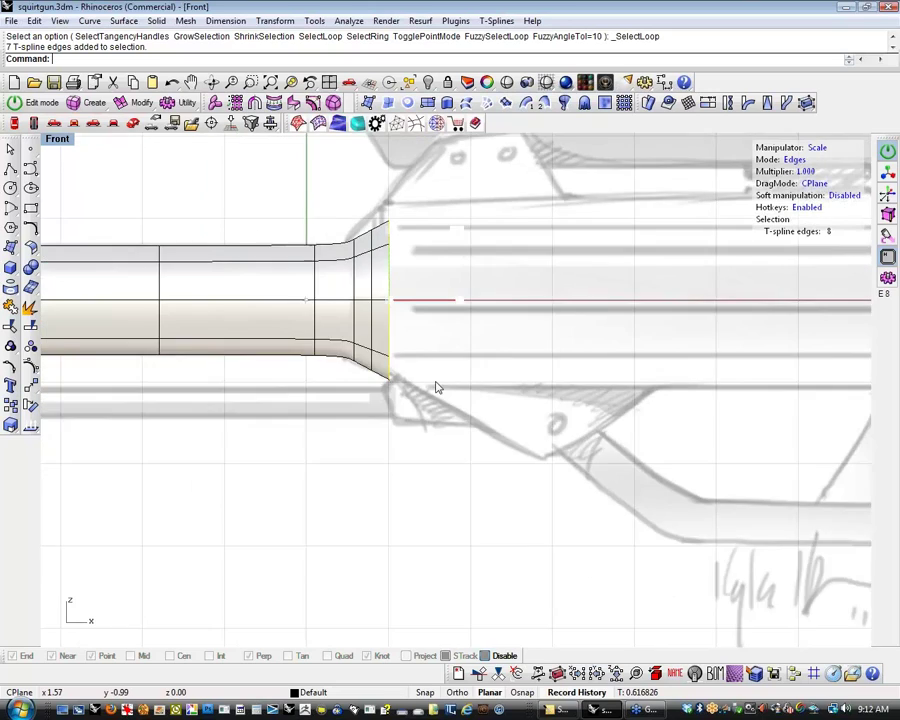
scroll(442, 391, down, 2)
click(319, 408)
Extrude the rear edge ring along X in several sections over the sketched main body, ending above the rear grip
right_drag(442, 391, 326, 415)
key(w)
double_click(286, 374)
alt+drag(347, 368, 768, 377)
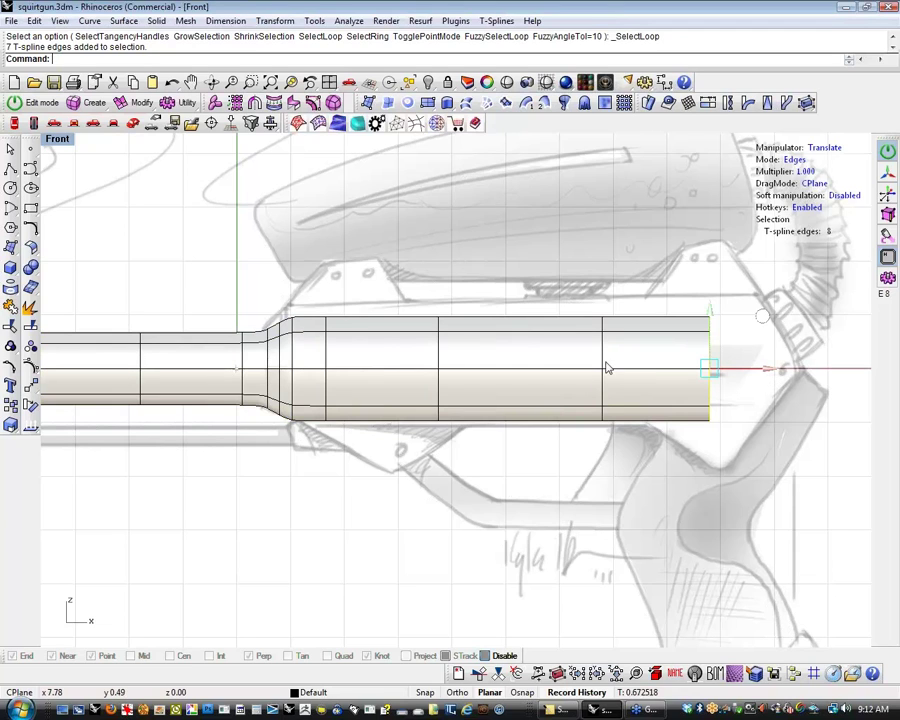
key(Escape)
scroll(518, 470, down, 2)
scroll(516, 476, down, 6)
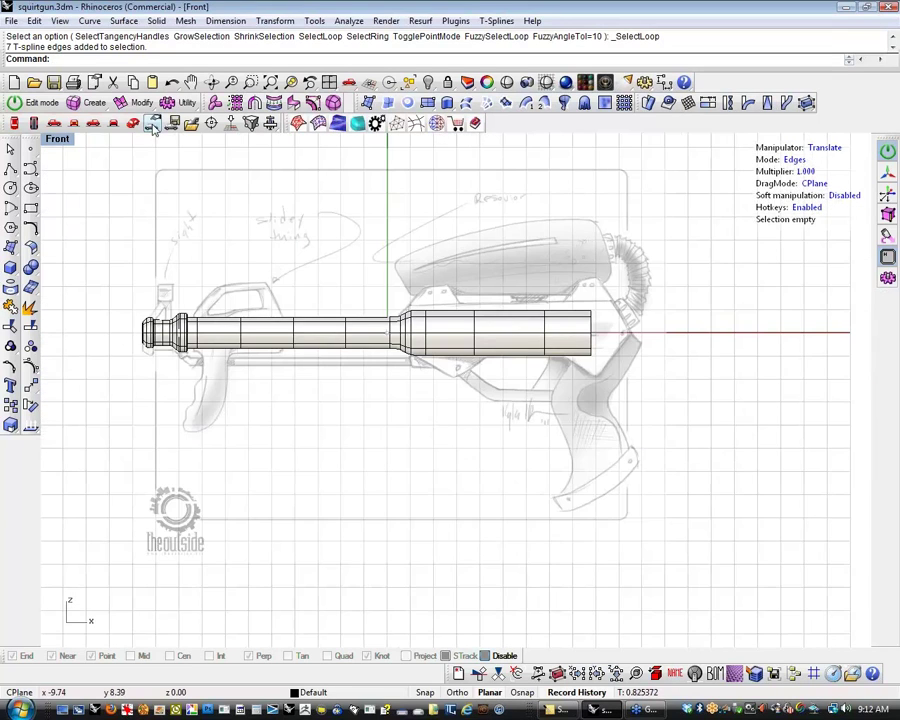
Fill the open hole at the rear end of the main body
click(137, 122)
right_drag(622, 392, 527, 402)
scroll(527, 402, up, 8)
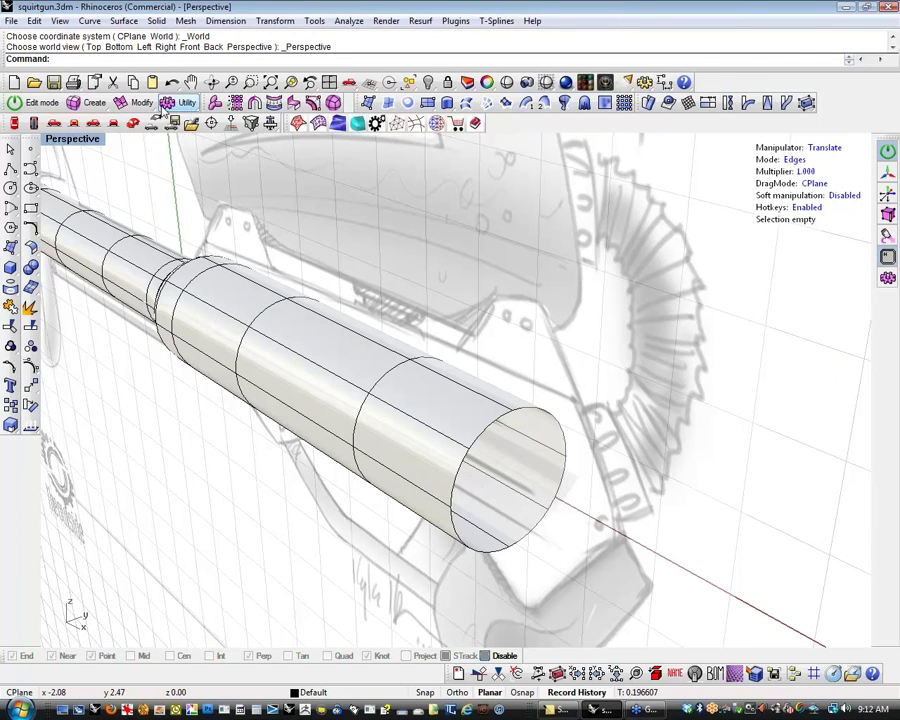
click(138, 102)
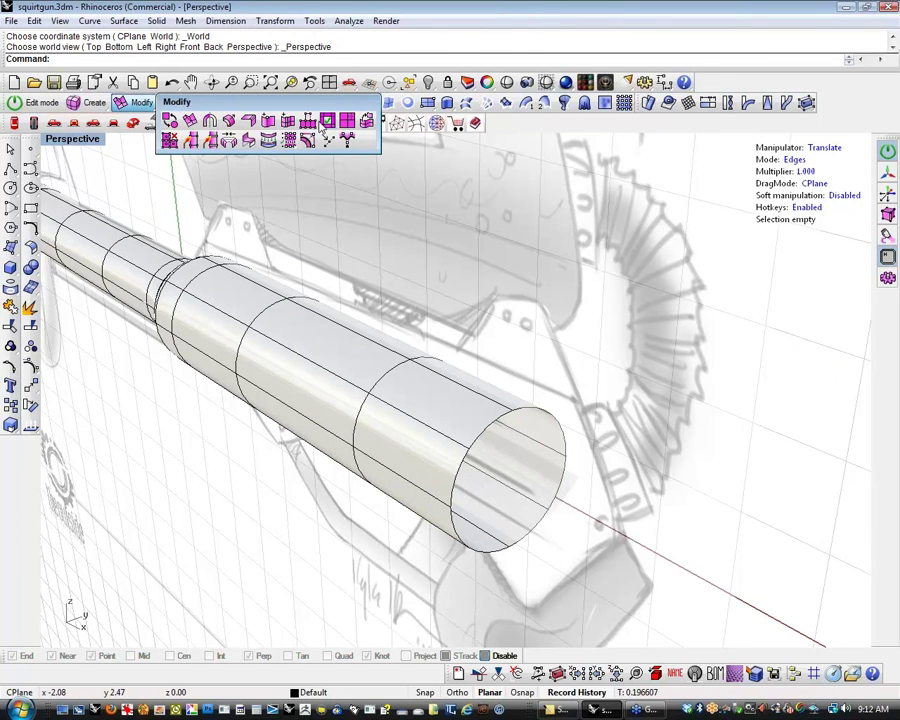
click(248, 141)
double_click(476, 438)
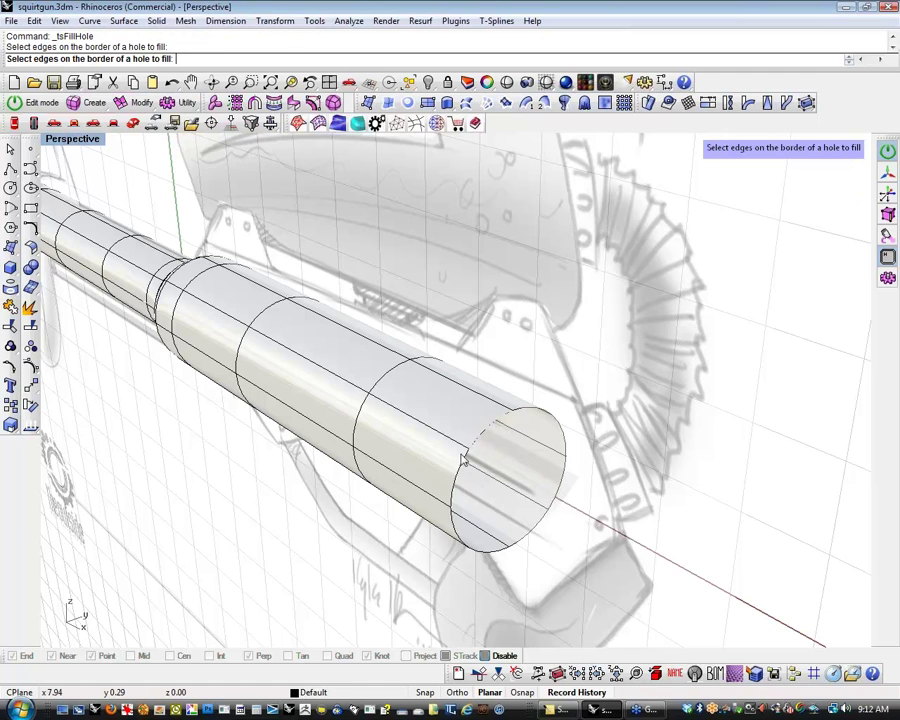
key(Return)
mouse_move(335, 511)
right_down()
mouse_move(346, 513)
mouse_move(311, 496)
mouse_move(307, 430)
mouse_move(311, 456)
mouse_move(153, 193)
right_up()
Enable object snaps and insert a vertical edge across the rear cap between its upper and lower middle vertices
click(139, 103)
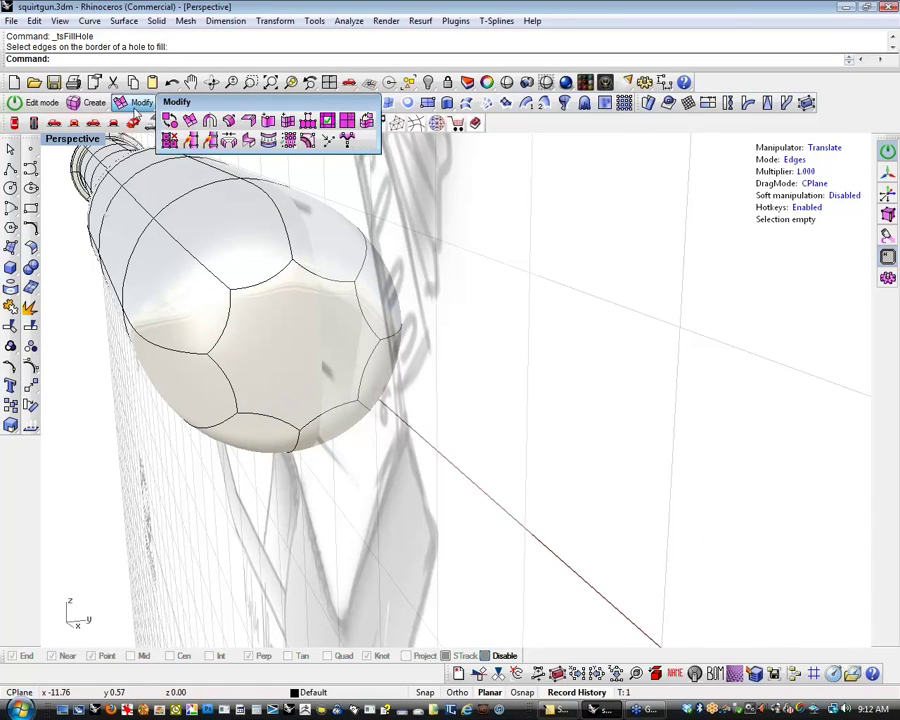
click(268, 122)
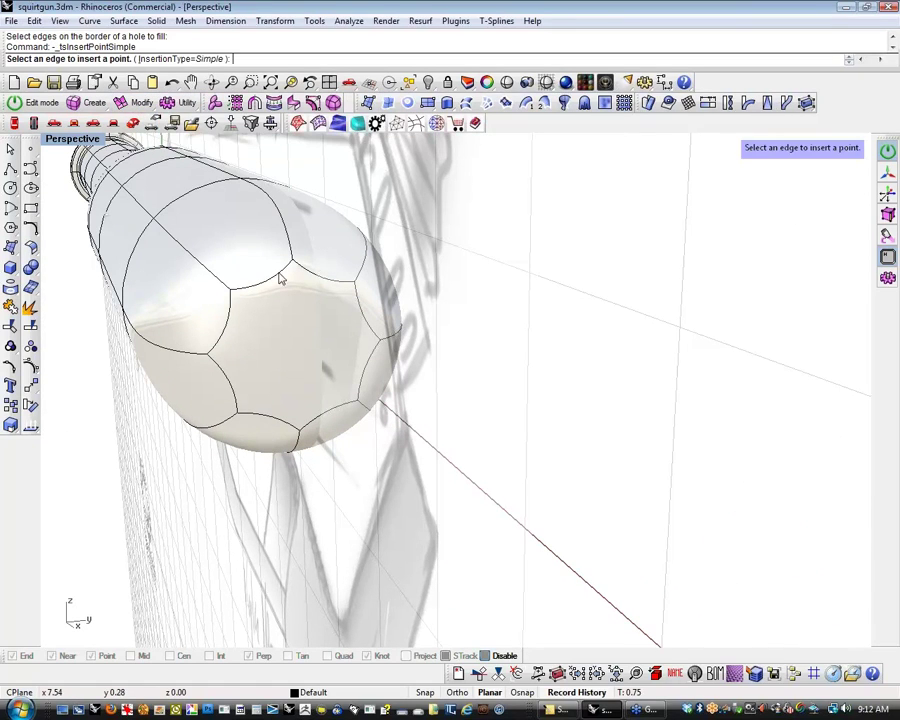
click(484, 655)
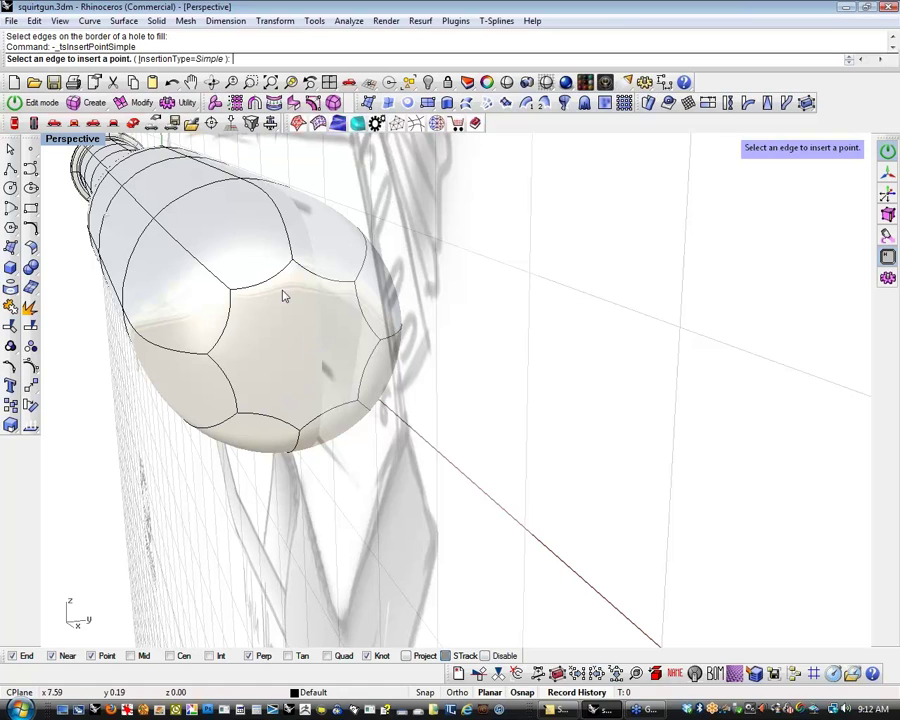
click(293, 261)
click(300, 428)
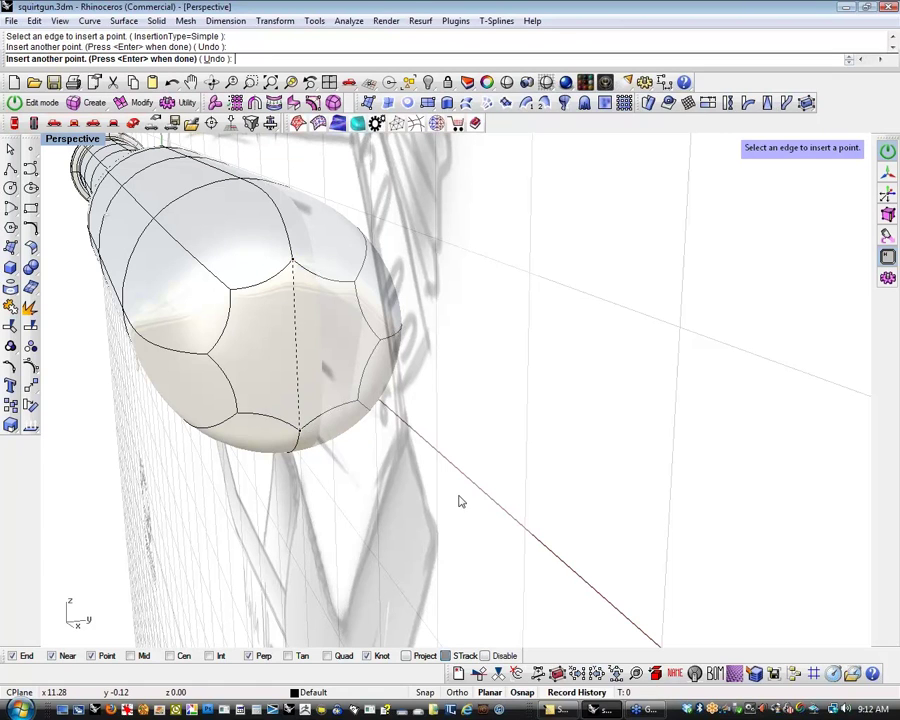
right_click(459, 500)
Insert a second edge across the rear cap between its two side vertices, crossing the vertical edge at the centre
mouse_move(282, 389)
right_down()
mouse_move(334, 356)
mouse_move(267, 380)
right_up()
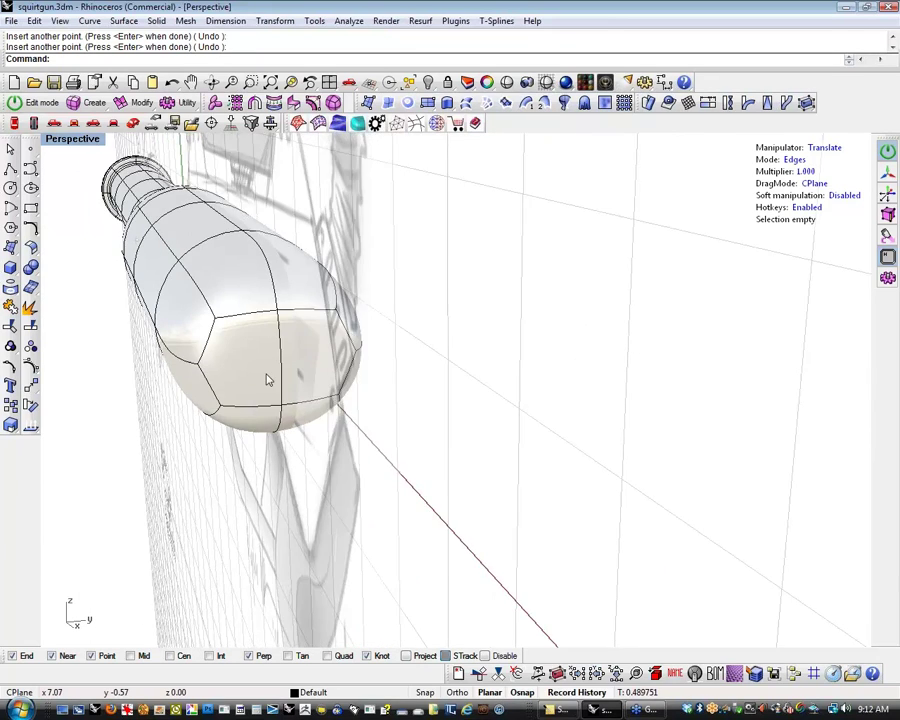
scroll(267, 380, down, 3)
scroll(248, 358, up, 3)
right_click(257, 412)
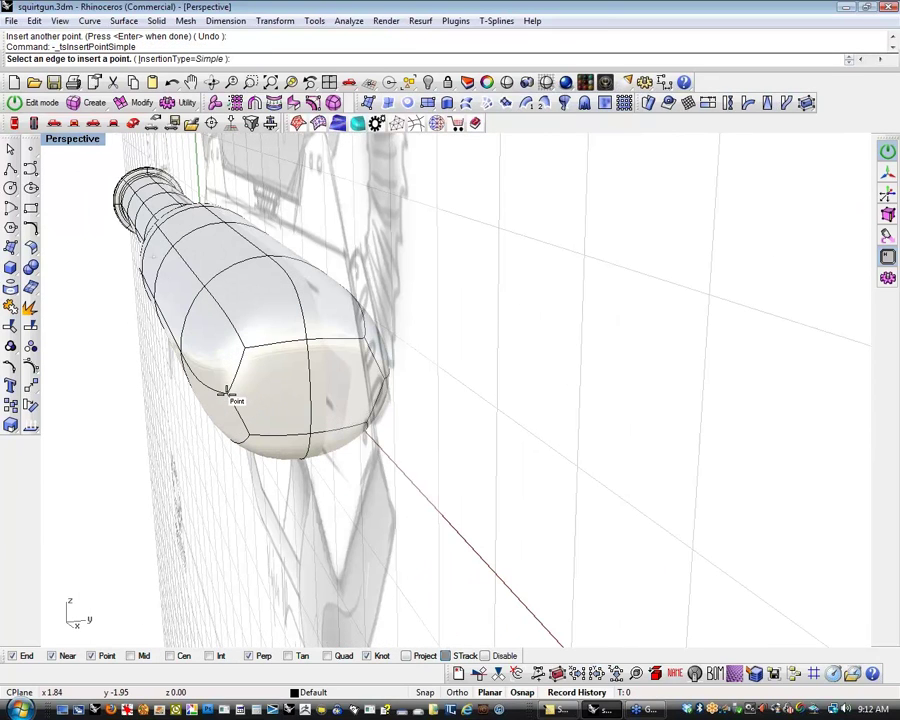
right_drag(244, 392, 155, 432)
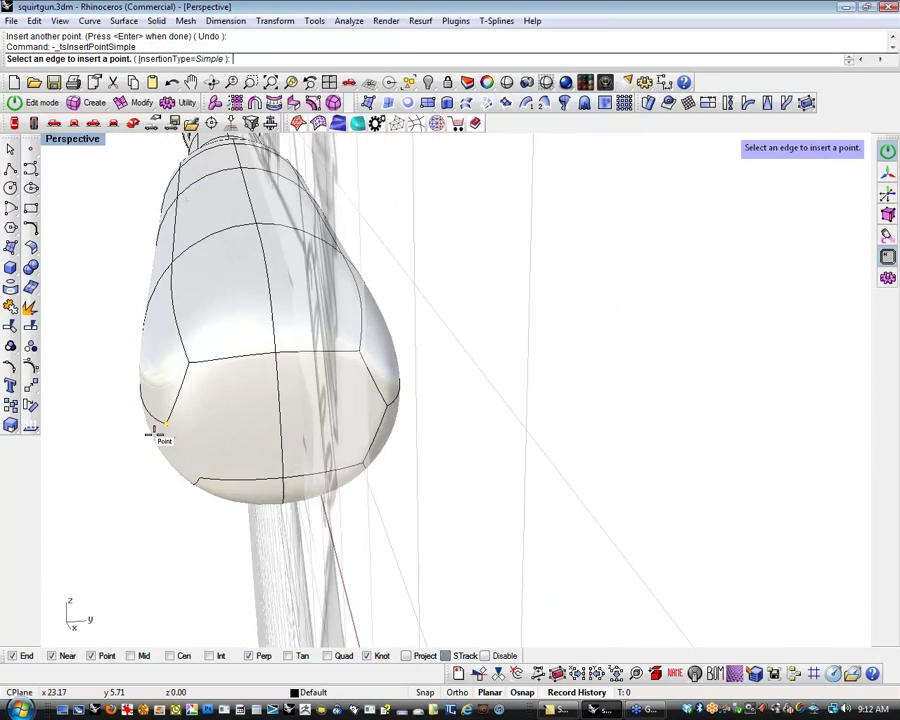
scroll(155, 432, up, 6)
click(189, 402)
right_drag(314, 433, 225, 430)
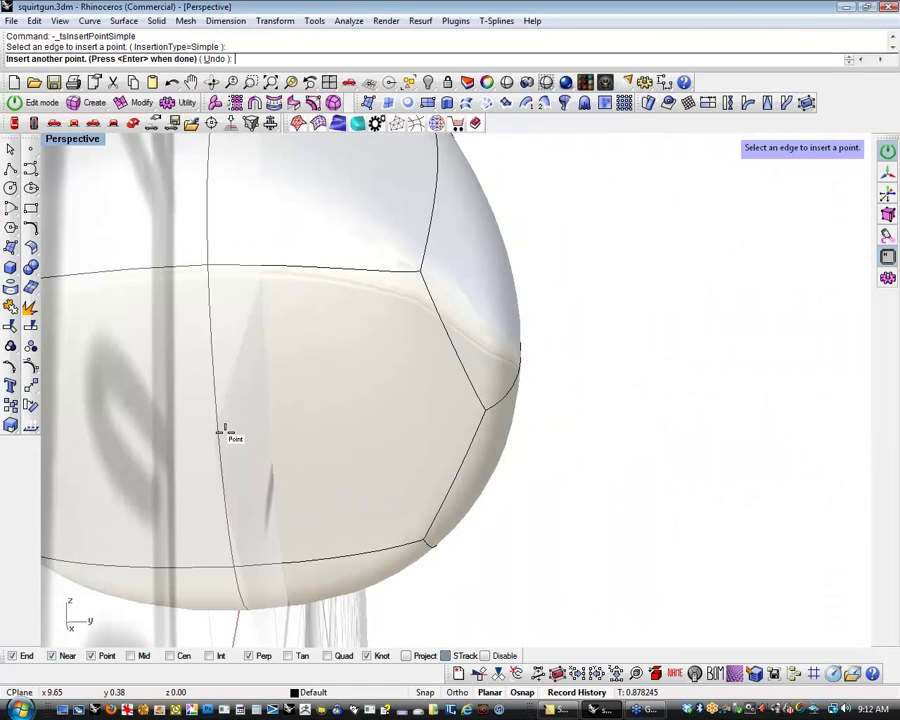
click(486, 410)
right_click(544, 549)
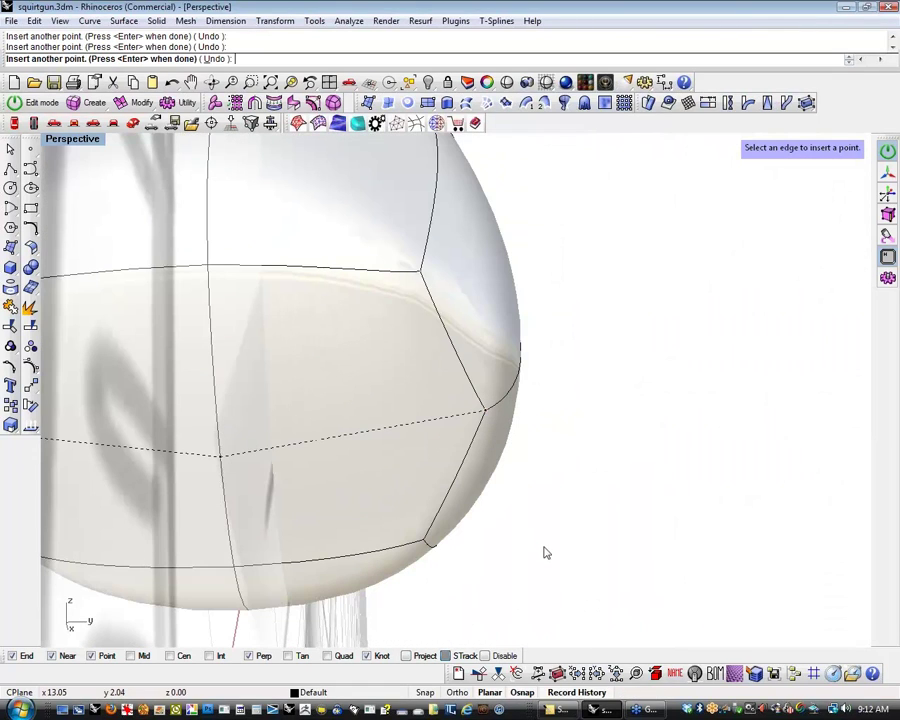
Pull the rear cap's centre vertex outward along X to round the end of the body
scroll(546, 555, down, 8)
right_drag(530, 564, 498, 451)
scroll(601, 536, up, 6)
key(a)
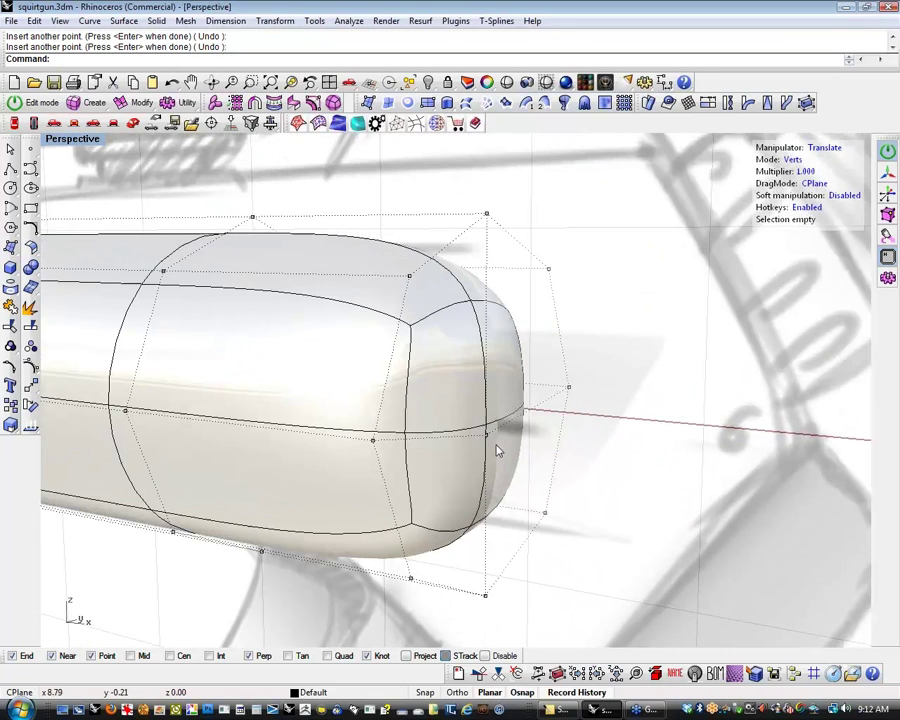
click(488, 436)
drag(539, 445, 590, 450)
click(604, 503)
Raise the rear cap's centre vertex so that it lines up with the body's central axis
mouse_move(604, 503)
right_down()
mouse_move(538, 513)
mouse_move(482, 430)
mouse_move(452, 471)
mouse_move(490, 460)
mouse_move(585, 458)
right_up()
scroll(456, 467, up, 6)
scroll(450, 504, down, 8)
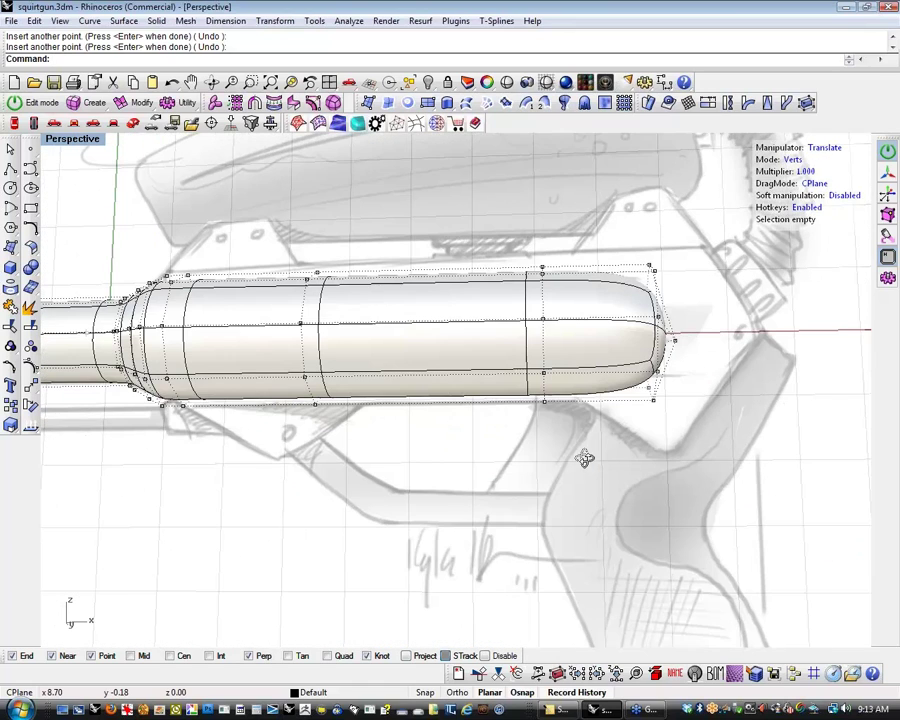
scroll(585, 458, up, 5)
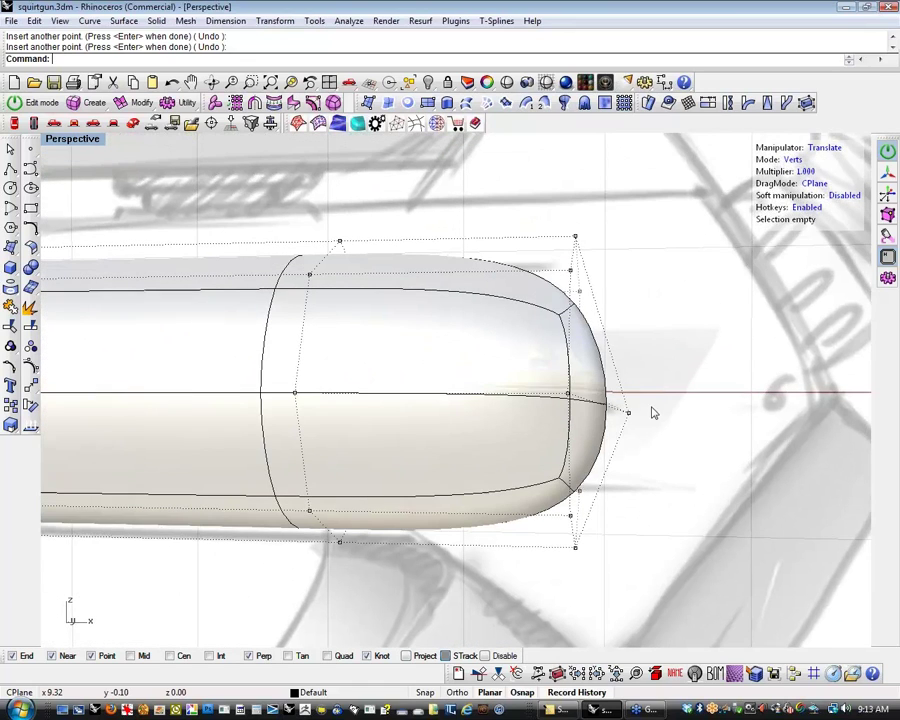
click(629, 411)
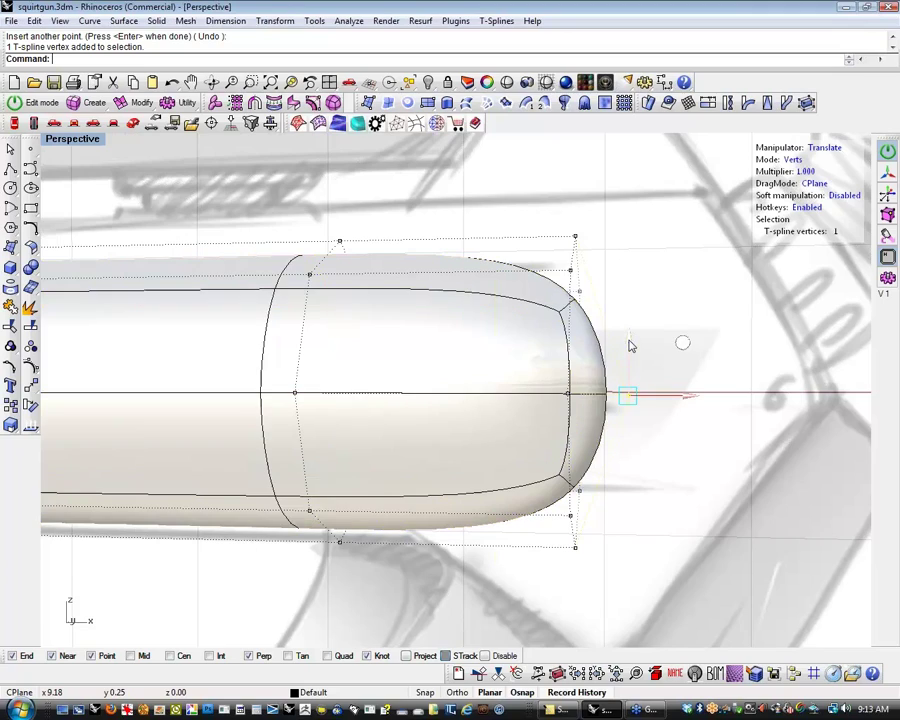
click(654, 510)
Examine the capped body and barrel against the sketch from several angles
scroll(655, 512, down, 3)
scroll(660, 500, down, 3)
right_drag(685, 432, 321, 510)
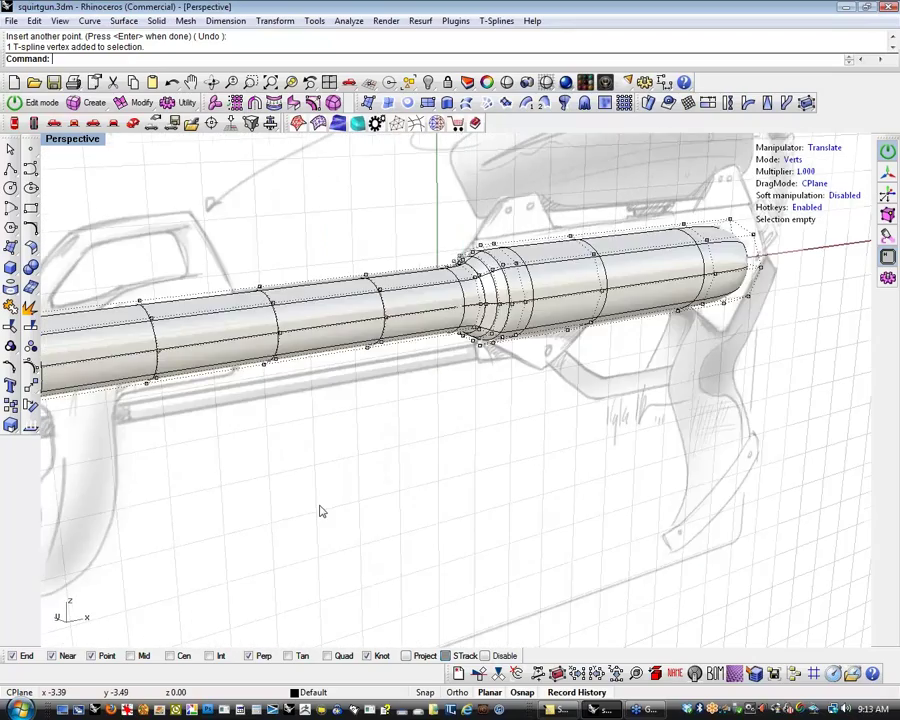
right_drag(428, 514, 422, 472)
key(Escape)
key(d)
scroll(374, 506, down, 4)
shift+right_drag(235, 395, 273, 434)
scroll(377, 435, up, 4)
shift+right_drag(377, 435, 329, 410)
In the Front view, duplicate the faces around the barrel's two middle sections as a separate tube
click(76, 127)
scroll(402, 468, down, 6)
right_drag(353, 413, 366, 370)
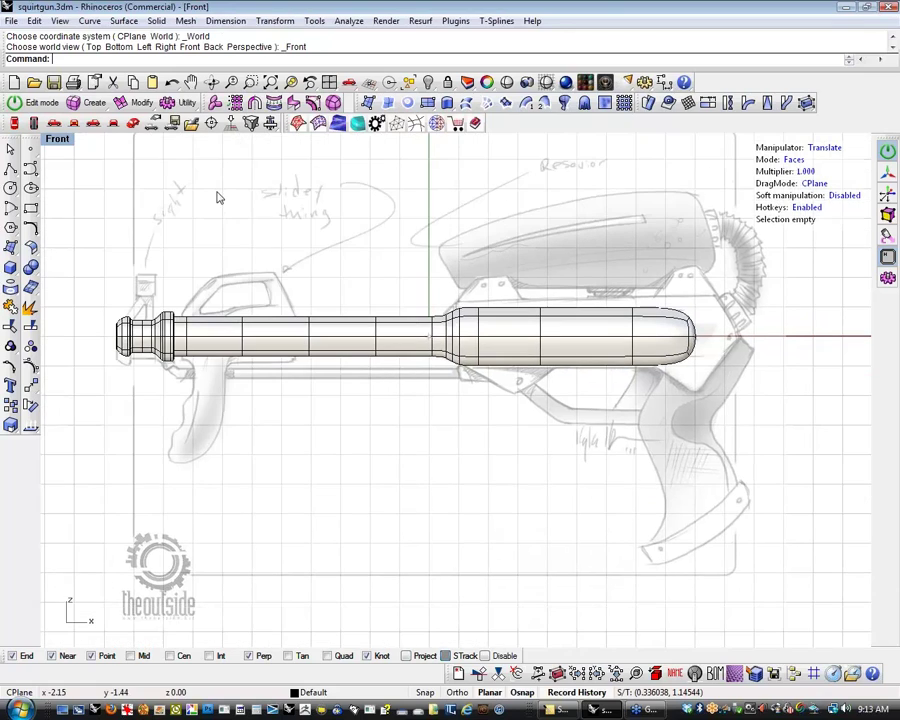
click(138, 103)
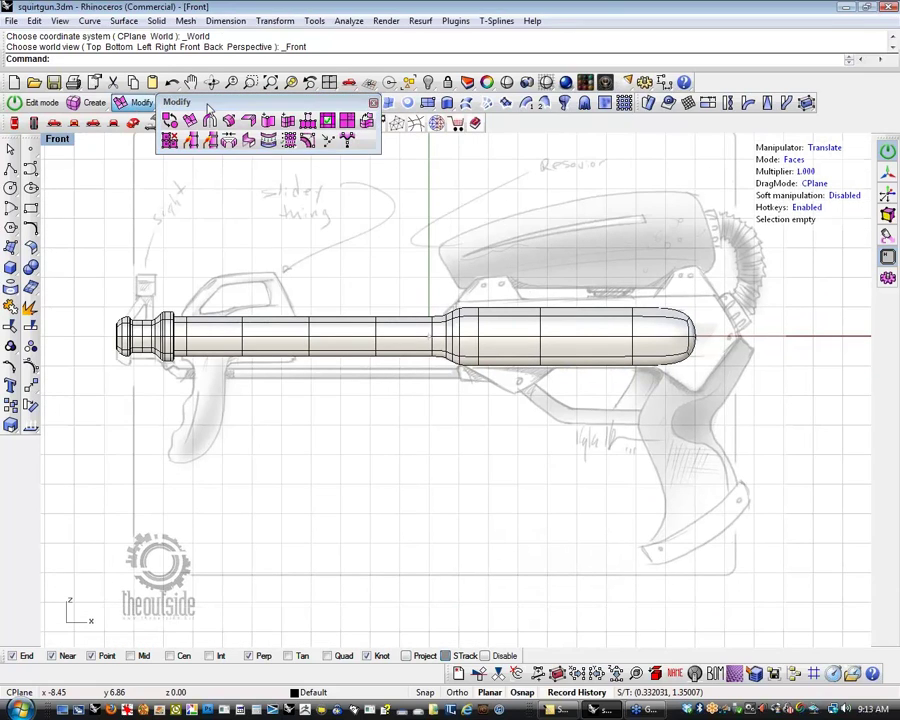
drag(206, 102, 192, 148)
click(250, 122)
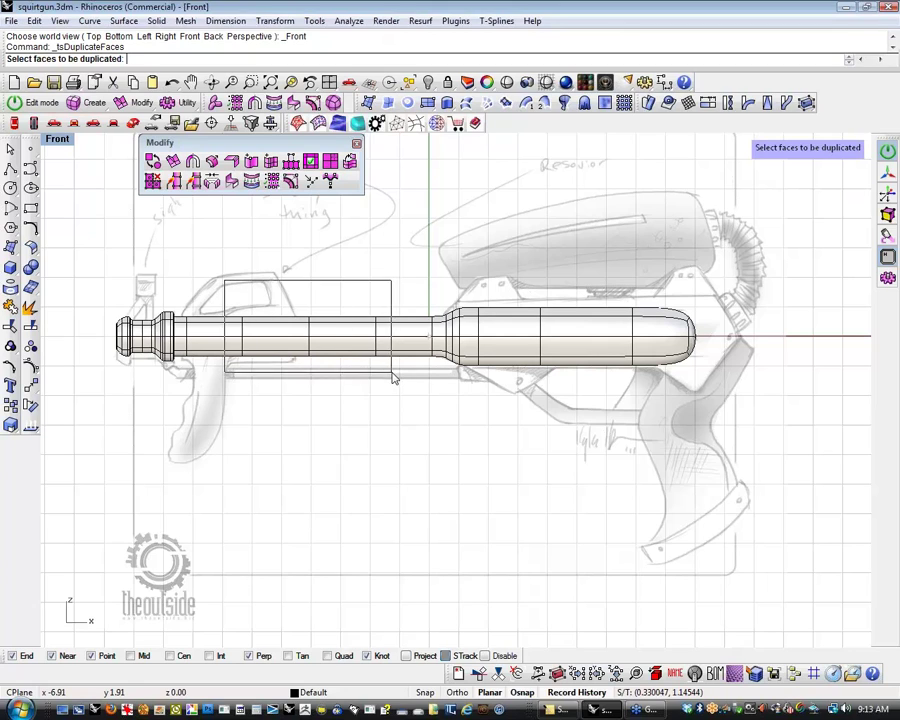
click(300, 336)
key(Return)
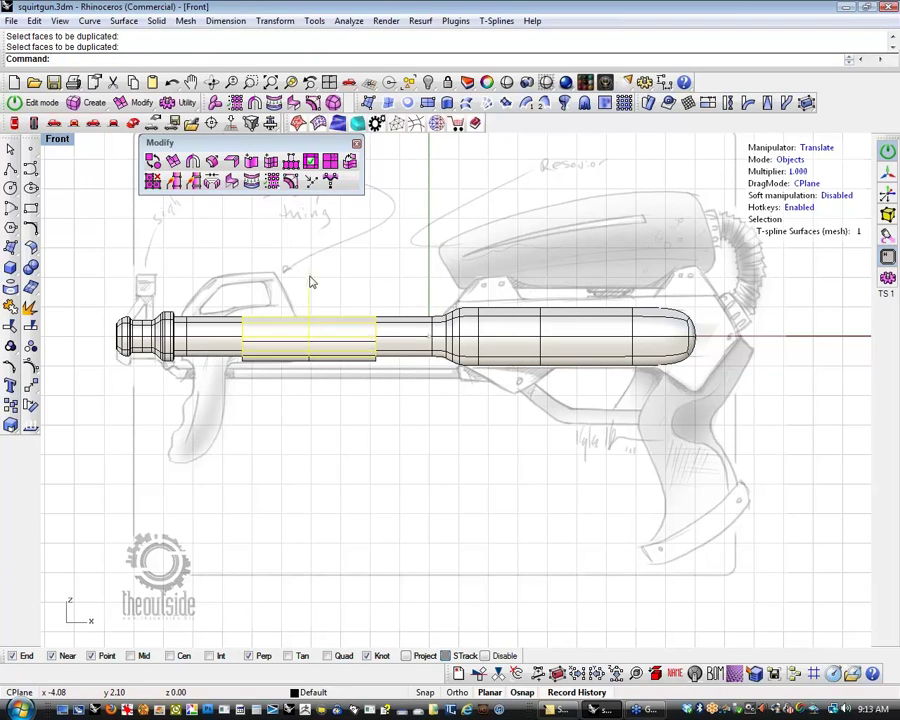
Move the duplicated tube down below the barrel and scale it uniformly to the thickness of the sketched rod
drag(311, 281, 309, 313)
key(e)
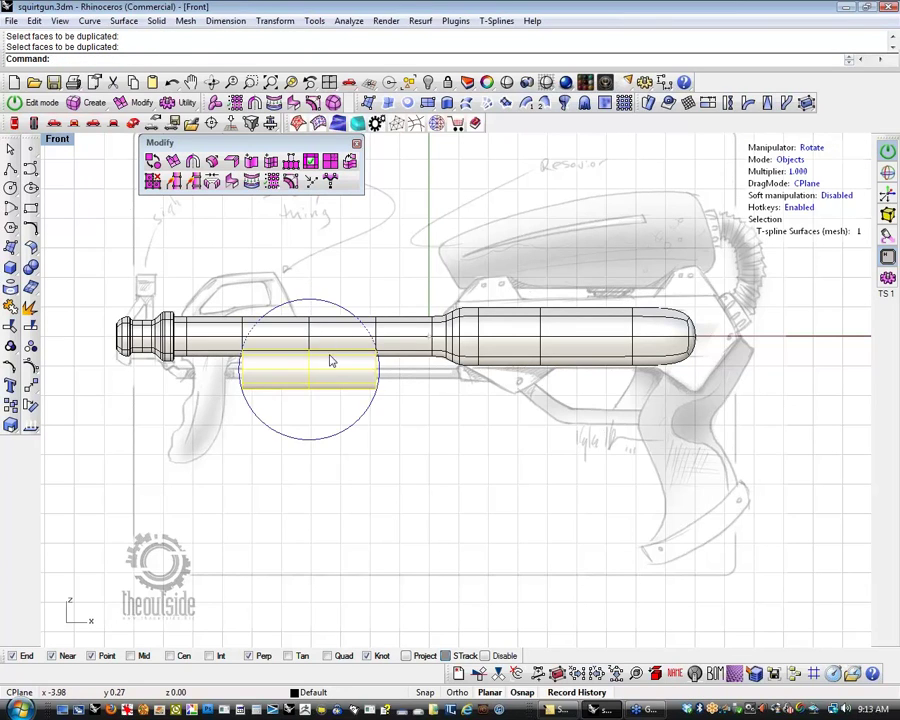
key(r)
mouse_move(303, 372)
mouse_down()
mouse_move(281, 381)
mouse_move(309, 377)
mouse_up()
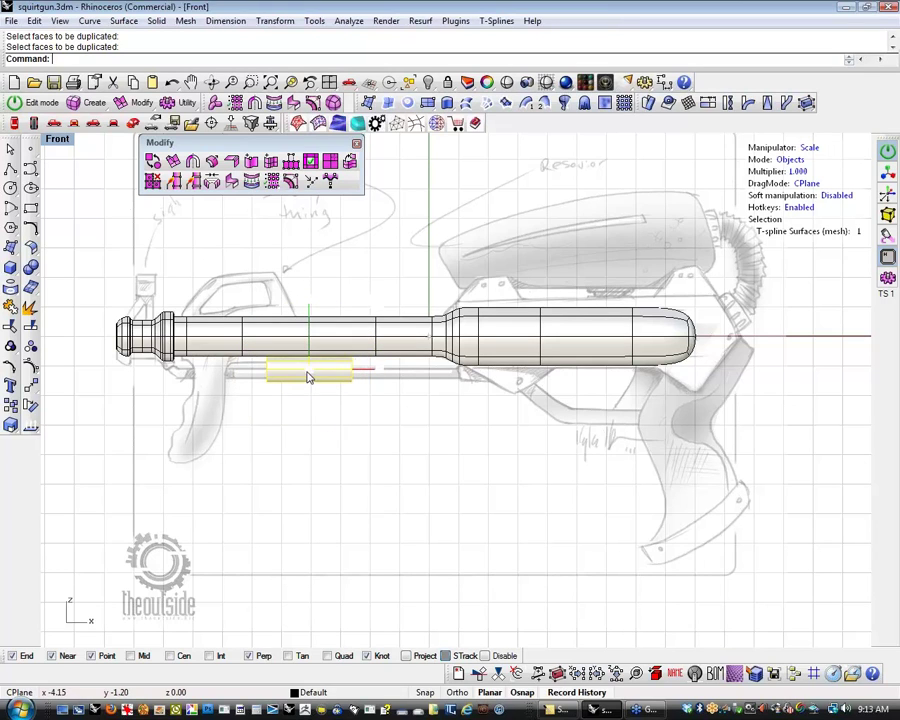
scroll(307, 379, up, 2)
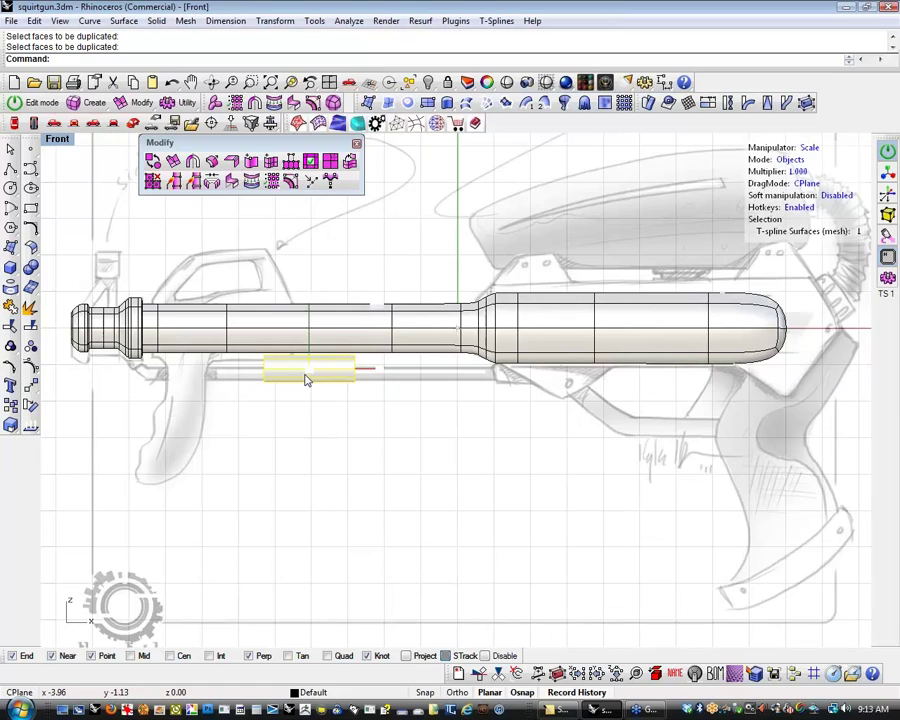
scroll(307, 379, up, 3)
mouse_move(311, 372)
mouse_down()
mouse_move(321, 371)
mouse_move(298, 375)
mouse_move(323, 373)
mouse_up()
Align the tube vertically with the sketched rod and move it back along X to the rod's rear end
key(w)
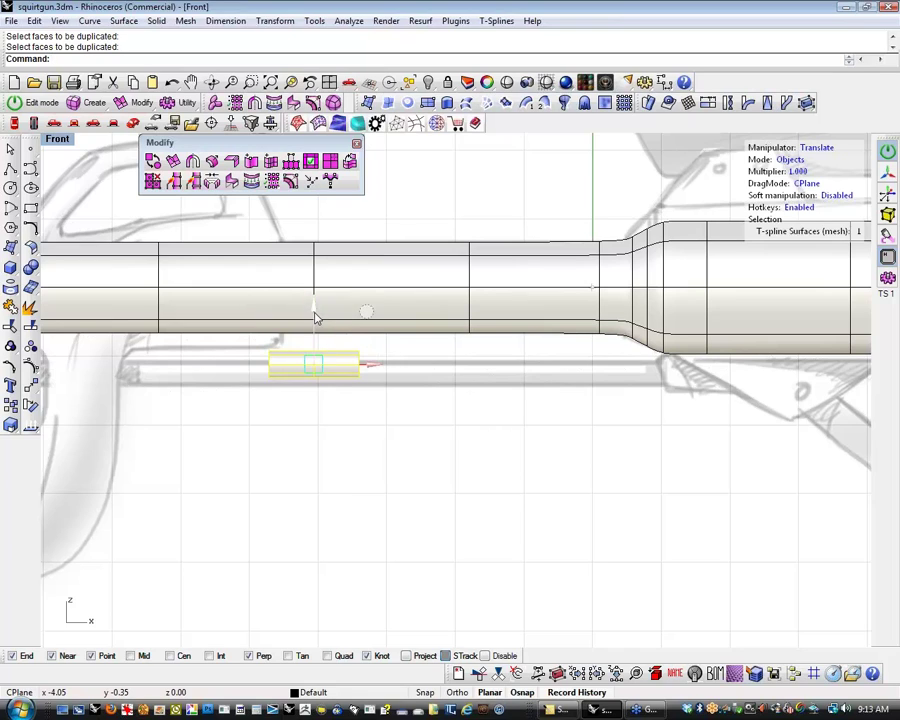
drag(315, 318, 316, 330)
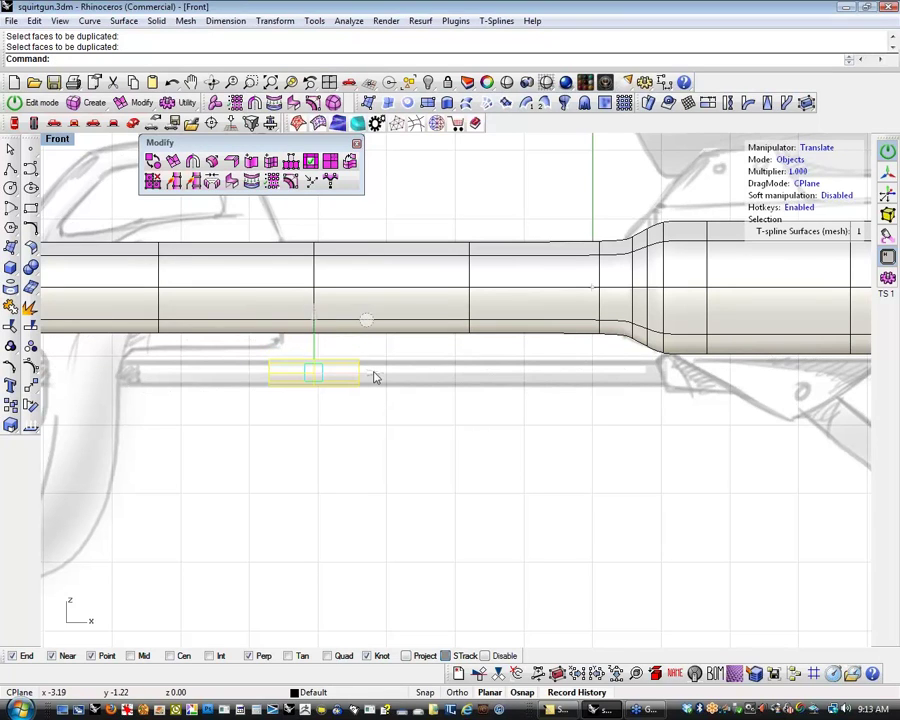
drag(375, 378, 673, 380)
scroll(673, 380, up, 2)
scroll(672, 381, up, 3)
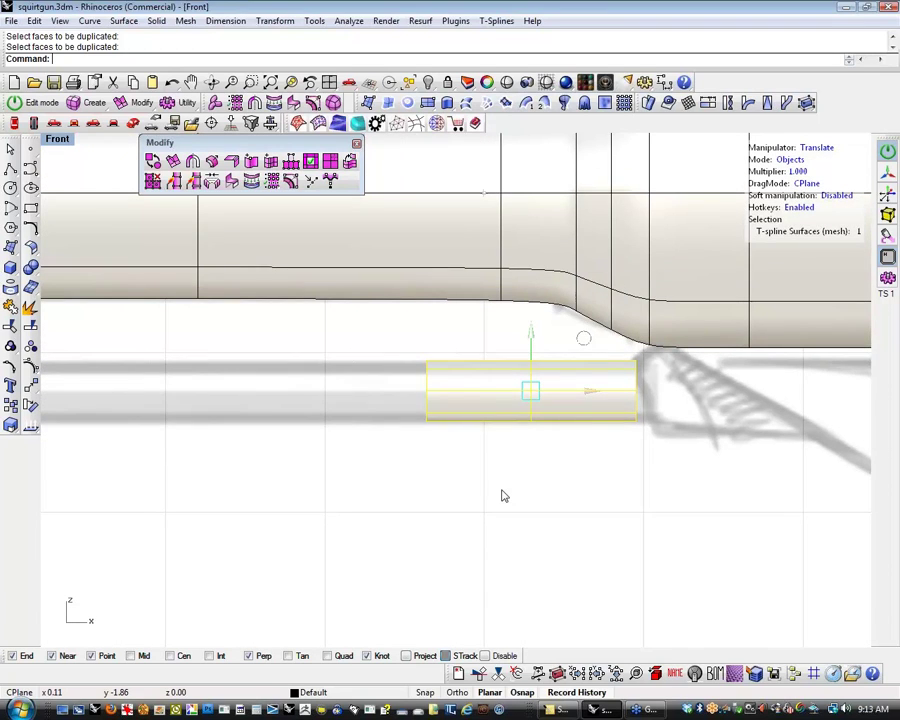
Extrude the tube's front edge ring forward along X in several sections over the sketched rod, past the front grip
scroll(504, 496, down, 3)
double_click(496, 394)
right_drag(528, 484, 541, 498)
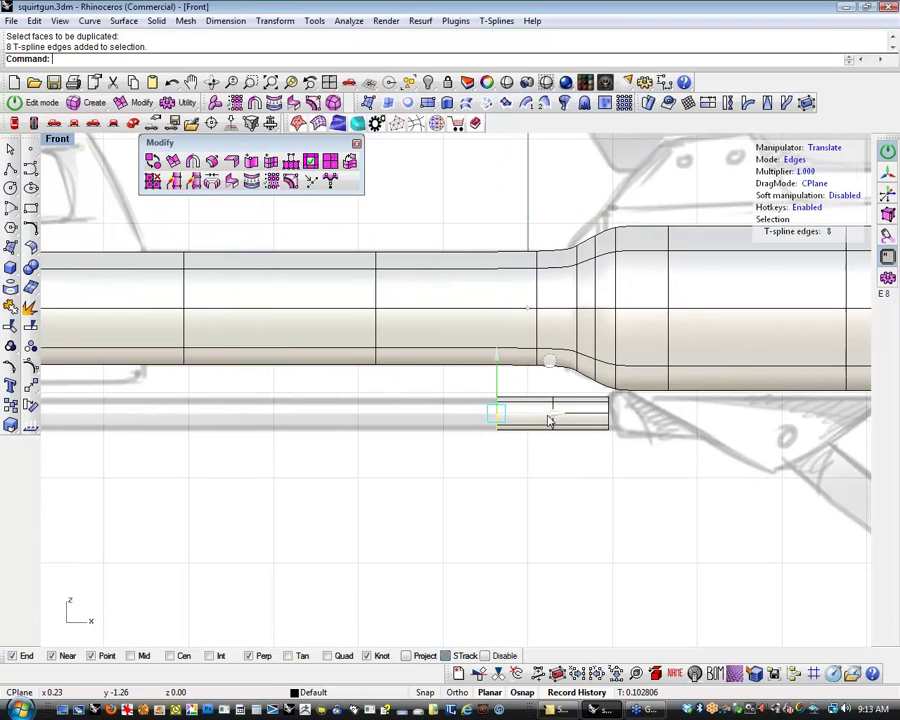
drag(551, 416, 190, 413)
scroll(268, 502, down, 1)
scroll(268, 502, down, 2)
right_drag(268, 502, 537, 480)
drag(498, 424, 349, 434)
scroll(251, 422, up, 4)
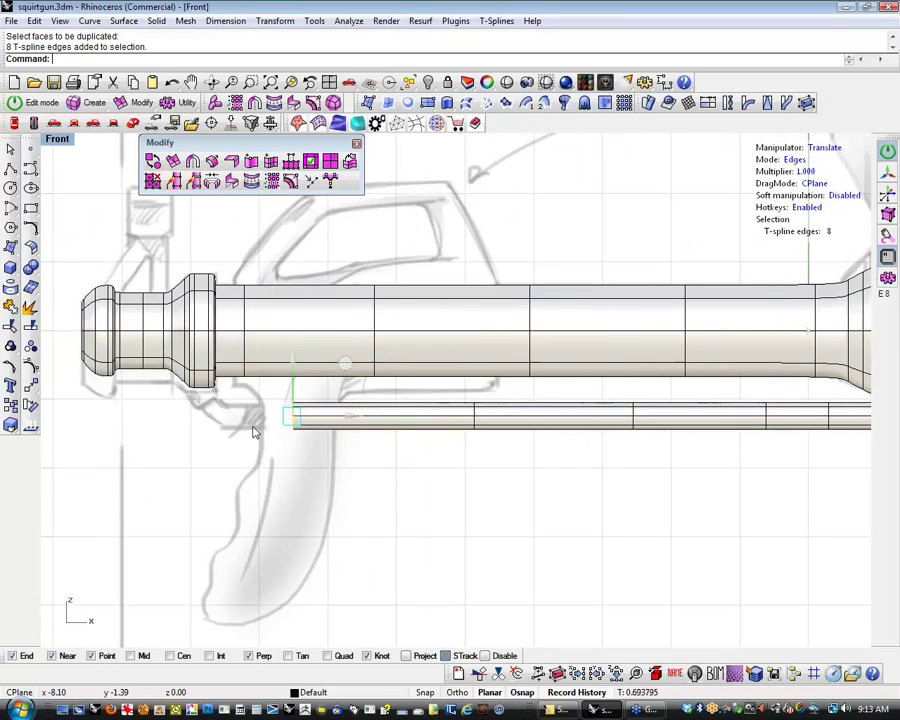
drag(410, 412, 238, 440)
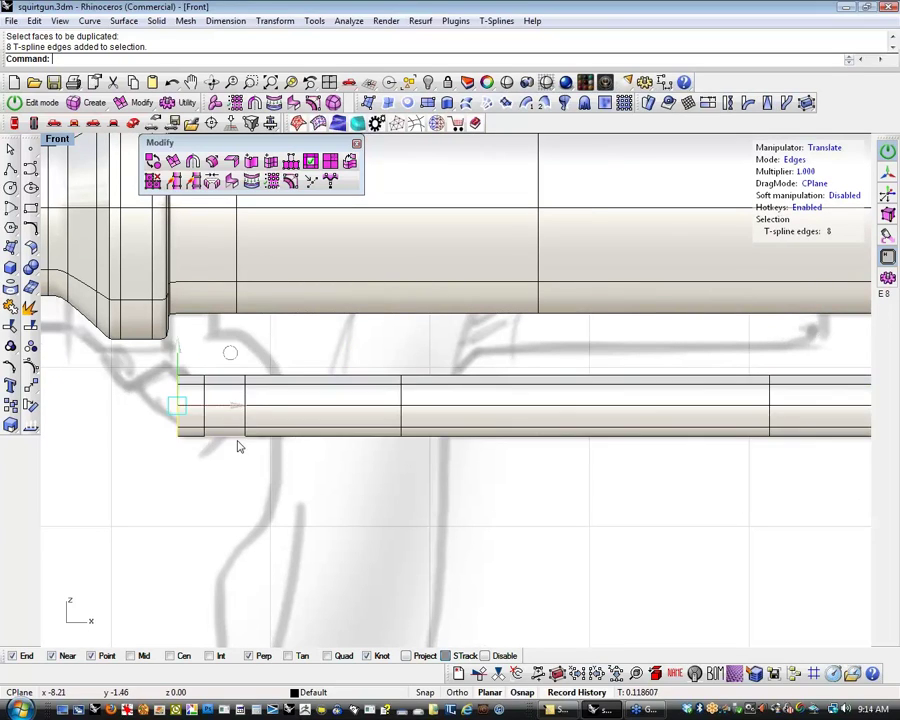
Rotate the rod's front edge ring and extrude it diagonally upward into the muzzle to form a bend
key(e)
drag(231, 347, 258, 382)
right_drag(331, 478, 406, 496)
key(w)
alt+drag(331, 373, 211, 216)
key(e)
key(w)
Select the edge loop just behind the rod's bend and move it back along X
click(185, 482)
scroll(191, 478, down, 4)
right_drag(237, 486, 293, 431)
scroll(241, 468, down, 2)
scroll(254, 437, up, 13)
double_click(345, 444)
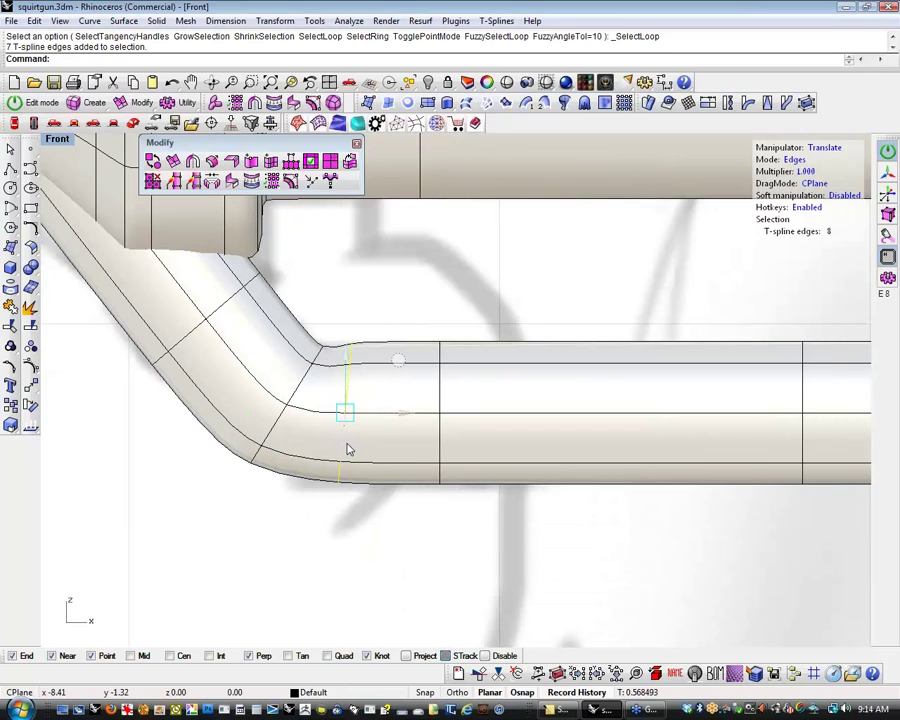
drag(406, 415, 445, 414)
click(395, 545)
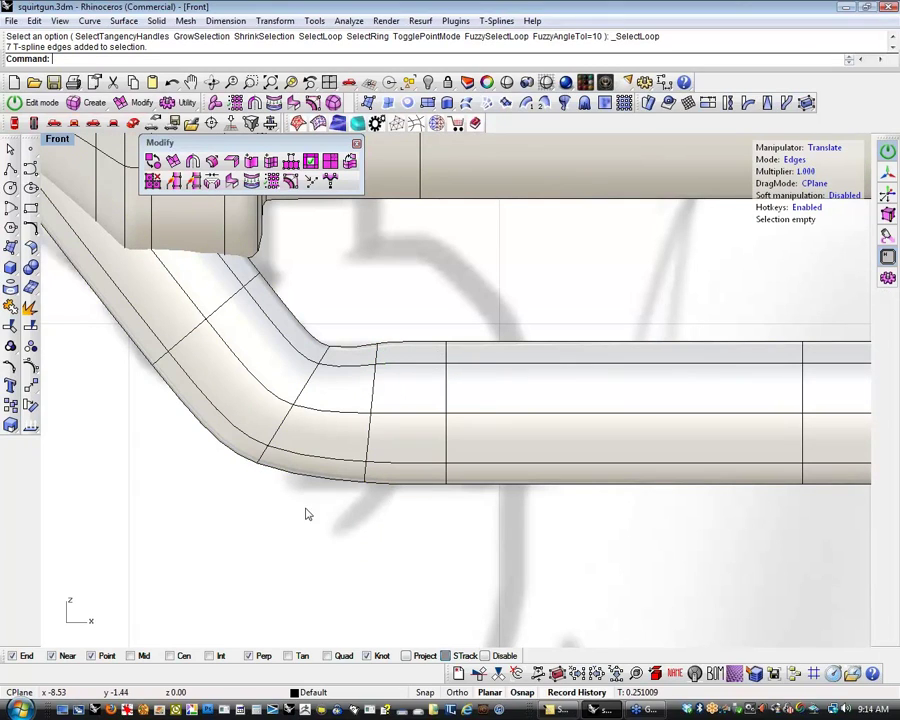
Select the edge loop at the middle of the rod's bend, shift it slightly and scale it to even the tube's thickness
double_click(320, 389)
mouse_move(337, 360)
mouse_down()
mouse_move(330, 347)
mouse_move(335, 361)
mouse_up()
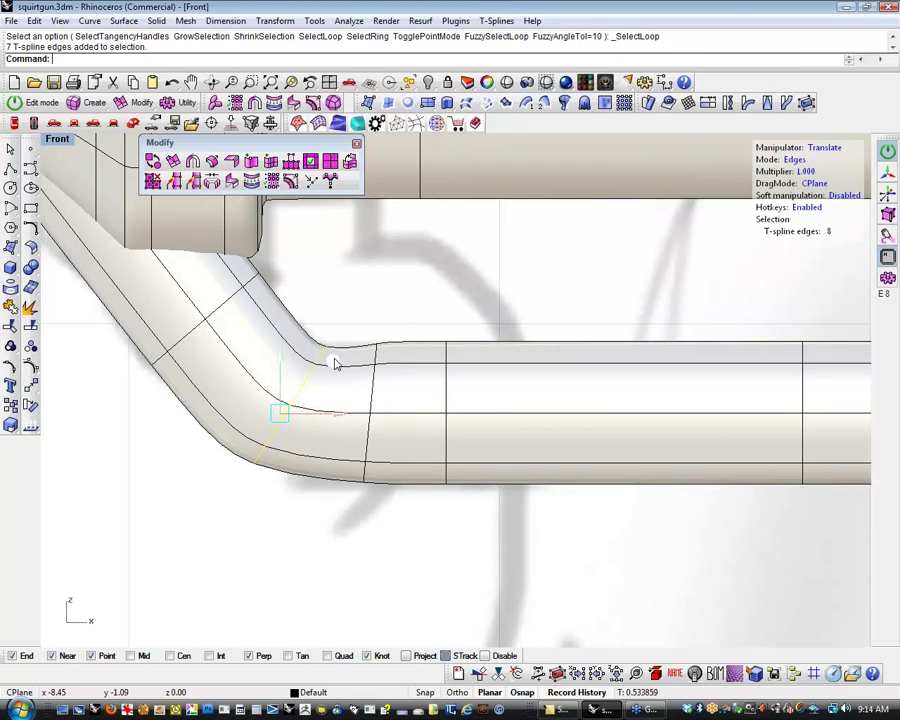
key(r)
drag(282, 420, 307, 405)
click(283, 504)
scroll(283, 516, down, 4)
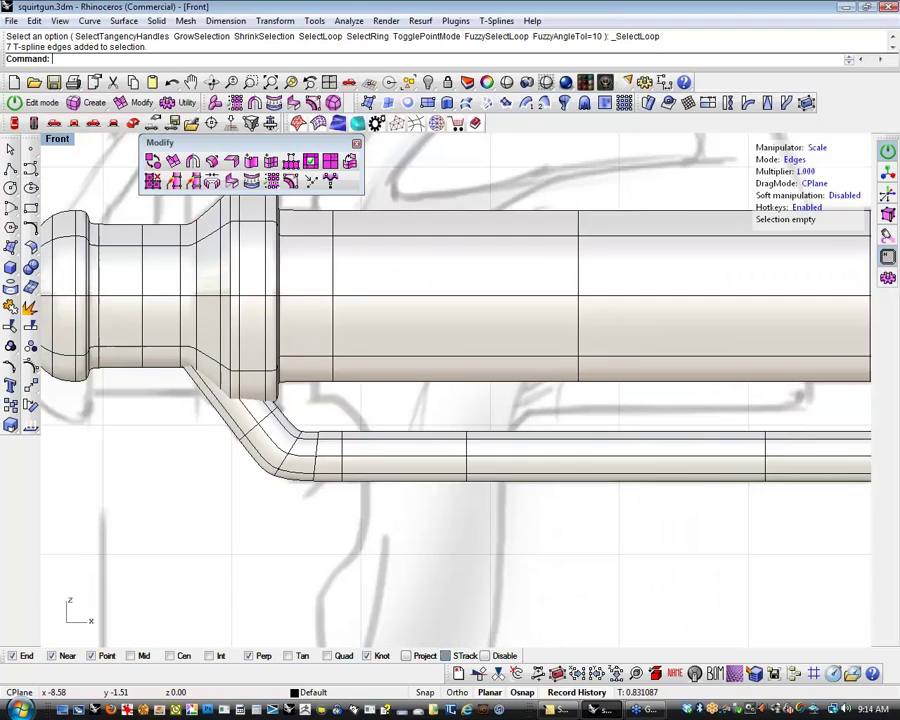
scroll(458, 502, down, 3)
scroll(673, 412, up, 5)
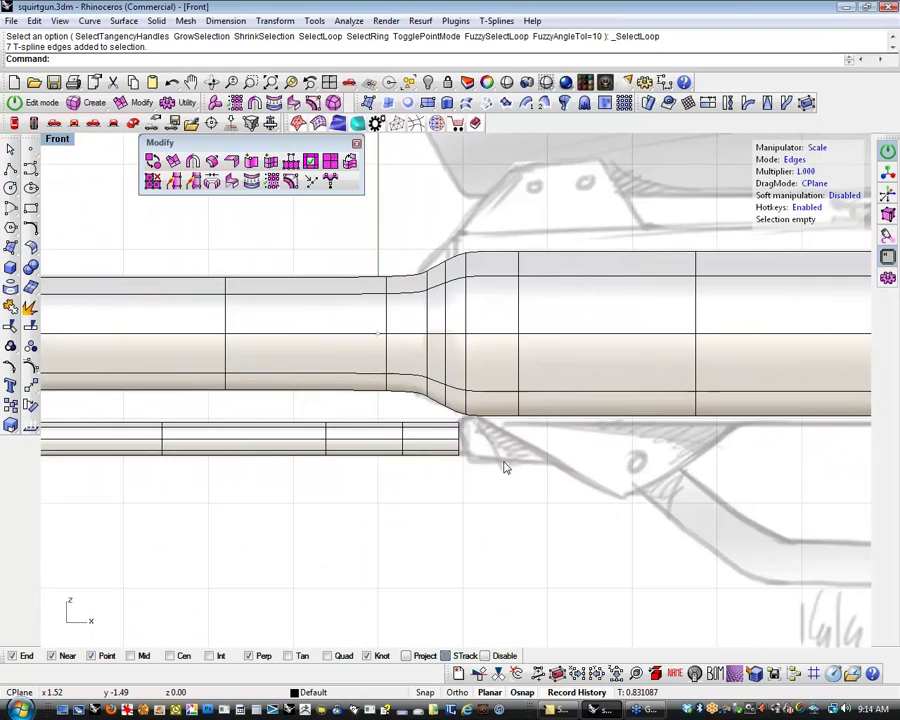
Select the edge loop at the rod's rear end and extrude it outward into a short flare
right_drag(502, 468, 422, 421)
drag(390, 468, 421, 384)
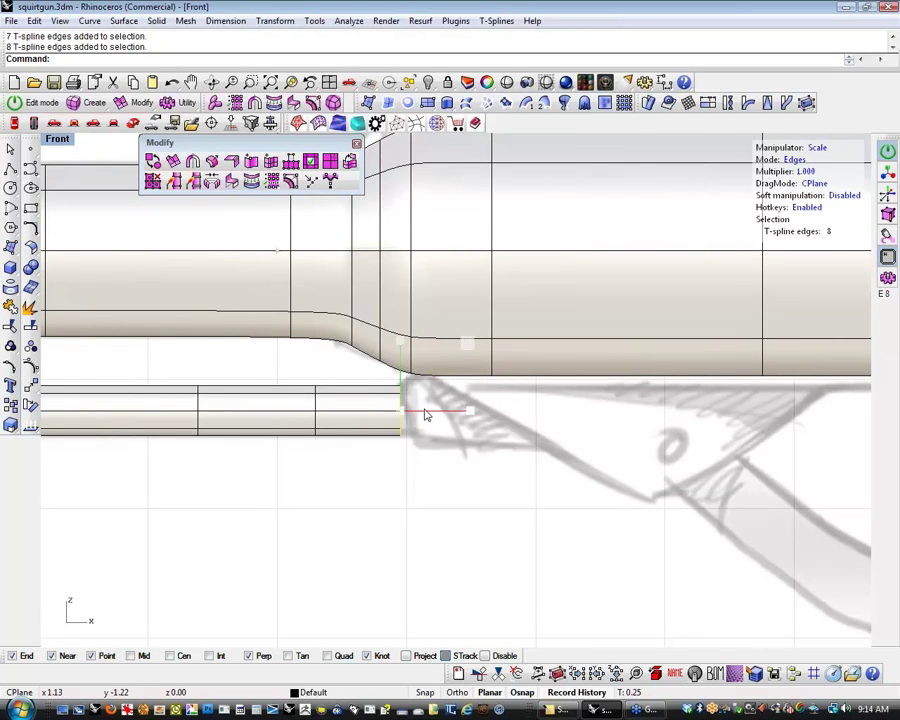
scroll(426, 414, up, 2)
scroll(424, 413, up, 3)
key(w)
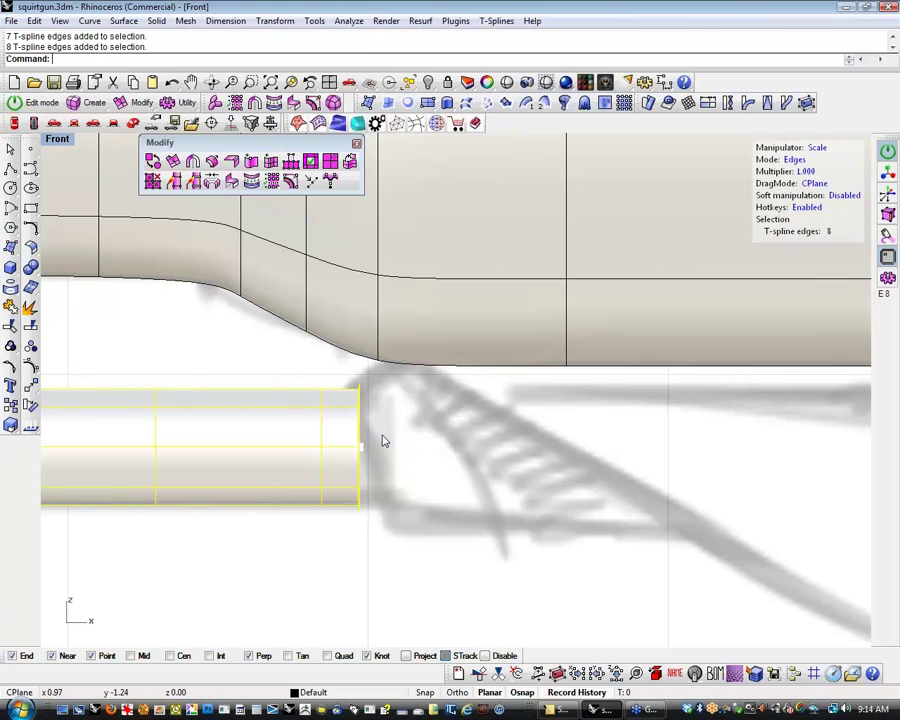
key(w)
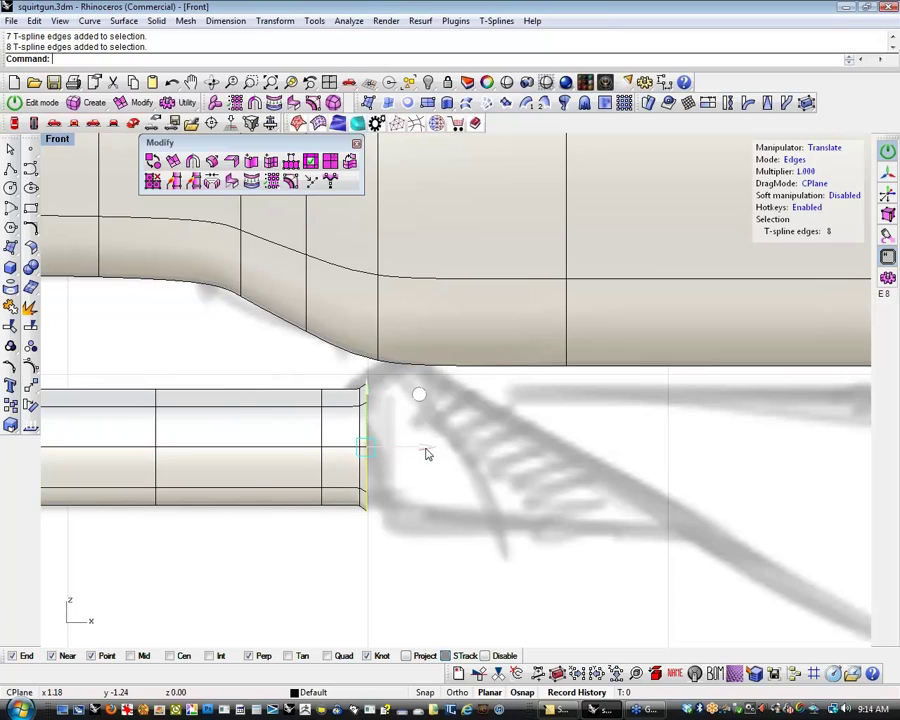
Extrude the flared end ring along X toward the rear to form a thicker sleeve, and clear the selection
drag(427, 455, 820, 458)
key(e)
key(r)
key(w)
scroll(542, 554, down, 2)
click(495, 608)
Review the rod and barrel against the sketch, examining the sleeve and the sight area above the muzzle
scroll(531, 498, down, 2)
right_drag(495, 608, 660, 386)
scroll(530, 498, down, 6)
scroll(537, 486, down, 2)
right_drag(540, 519, 633, 510)
scroll(631, 509, down, 6)
right_drag(446, 418, 372, 427)
right_drag(483, 522, 372, 505)
scroll(60, 297, up, 12)
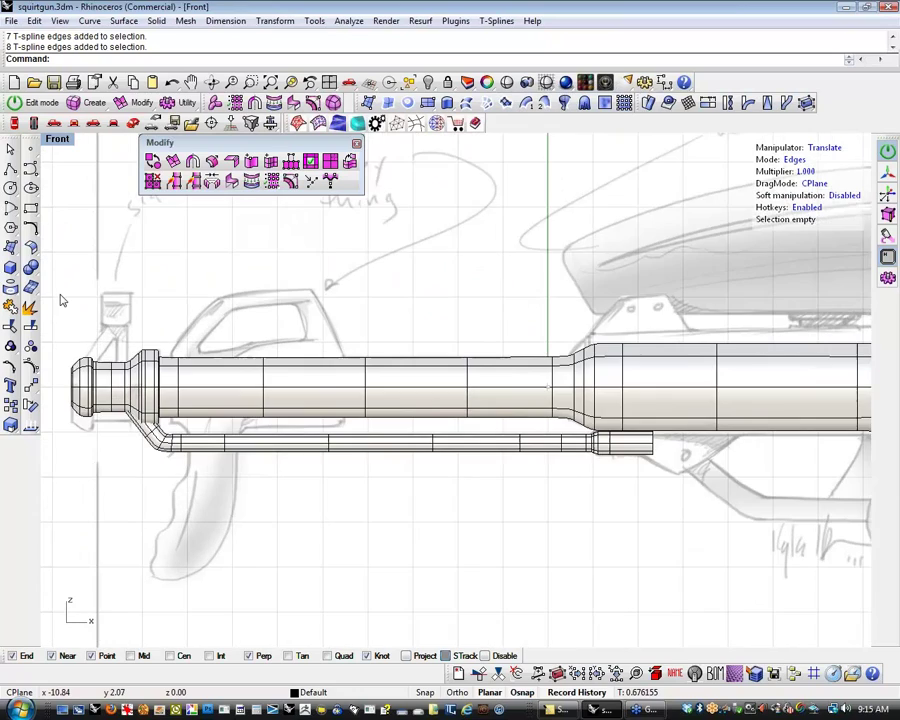
right_drag(198, 350, 262, 342)
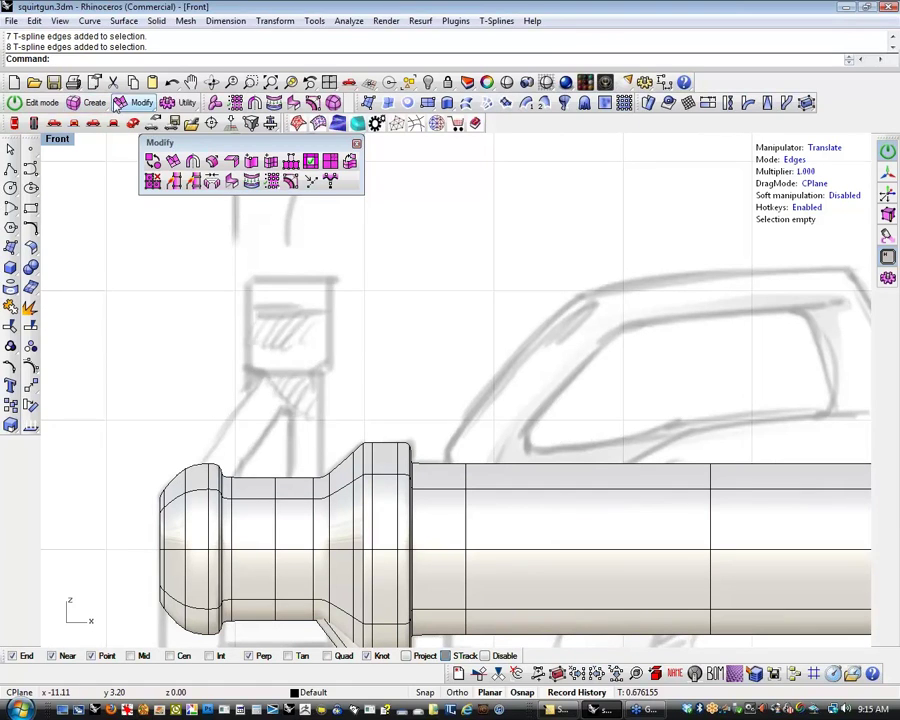
Switch to the Right view and display the model in wireframe
click(94, 123)
scroll(266, 356, down, 5)
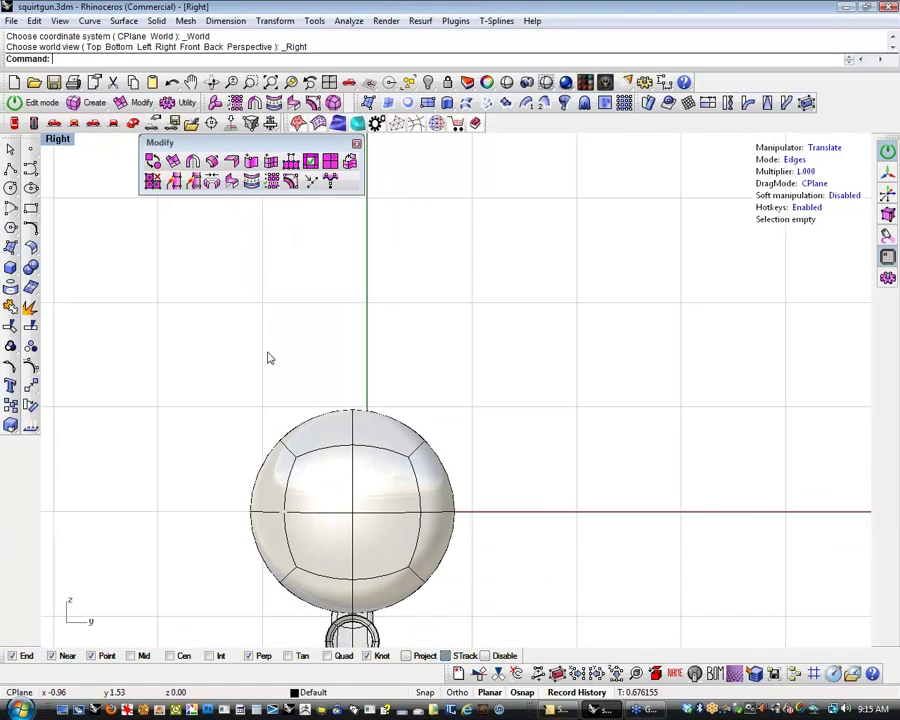
right_drag(302, 344, 336, 340)
scroll(391, 354, up, 8)
scroll(391, 354, down, 4)
right_drag(391, 354, 400, 283)
scroll(400, 290, down, 8)
right_drag(432, 327, 393, 330)
scroll(399, 364, up, 2)
scroll(400, 370, up, 2)
middle_click(487, 327)
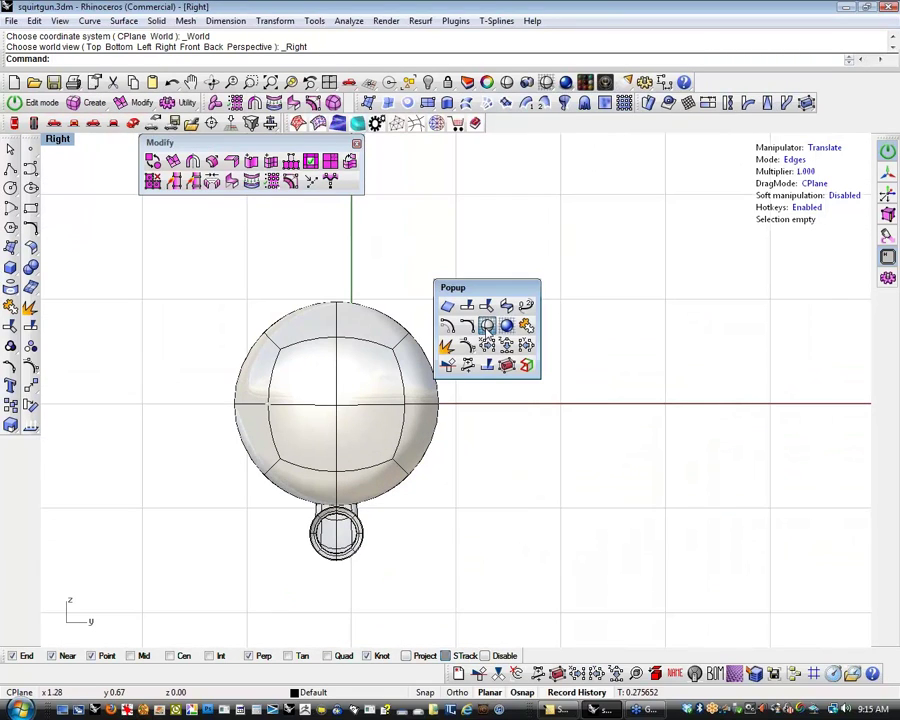
click(547, 84)
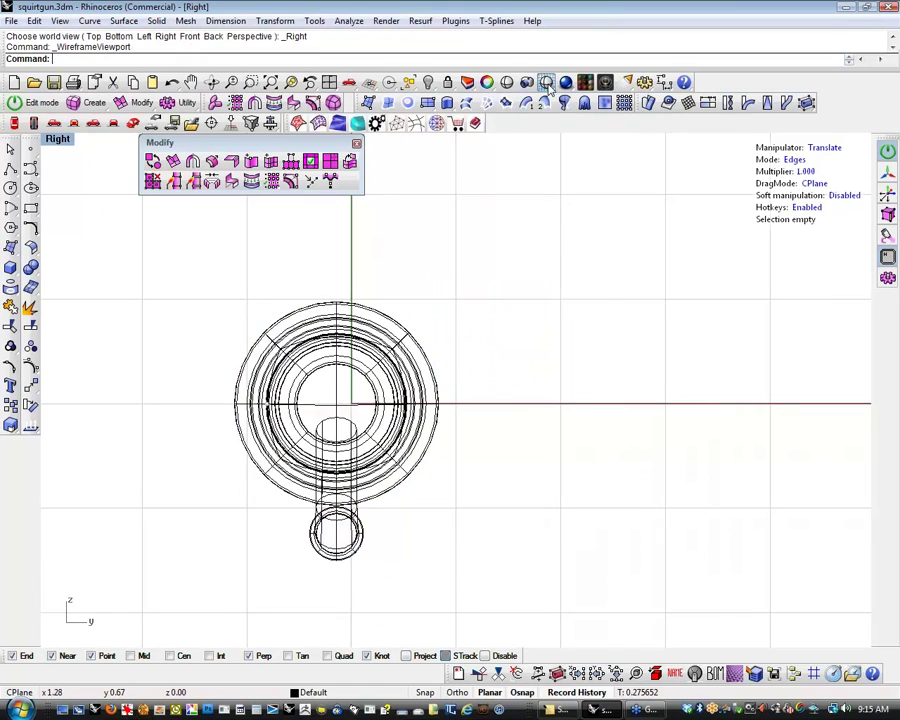
Set the construction plane origin at the center of the main body's rear cap
scroll(345, 427, up, 4)
scroll(342, 426, down, 2)
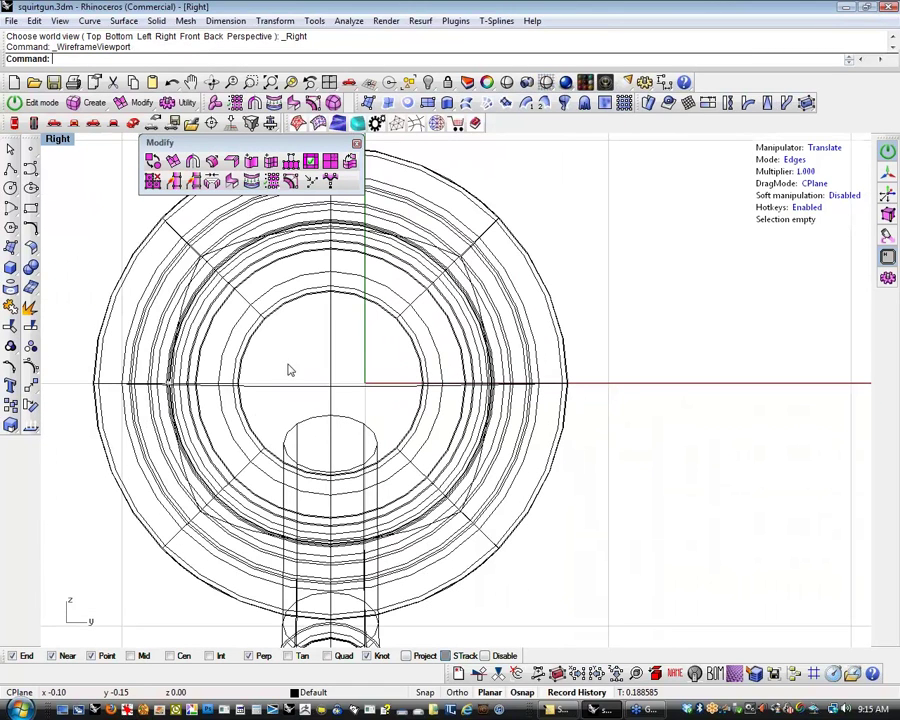
click(370, 83)
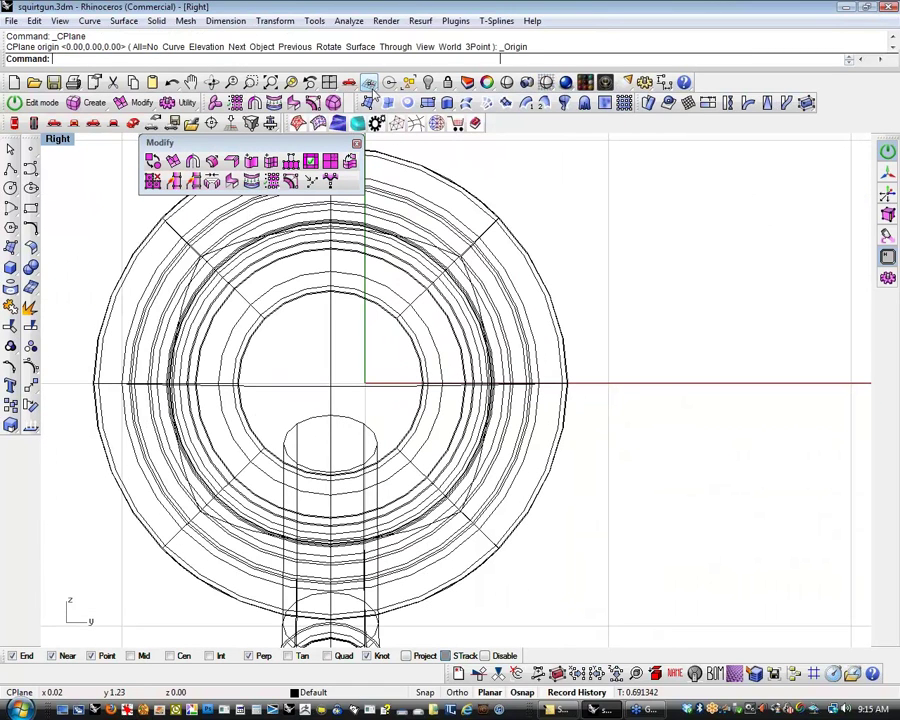
click(337, 381)
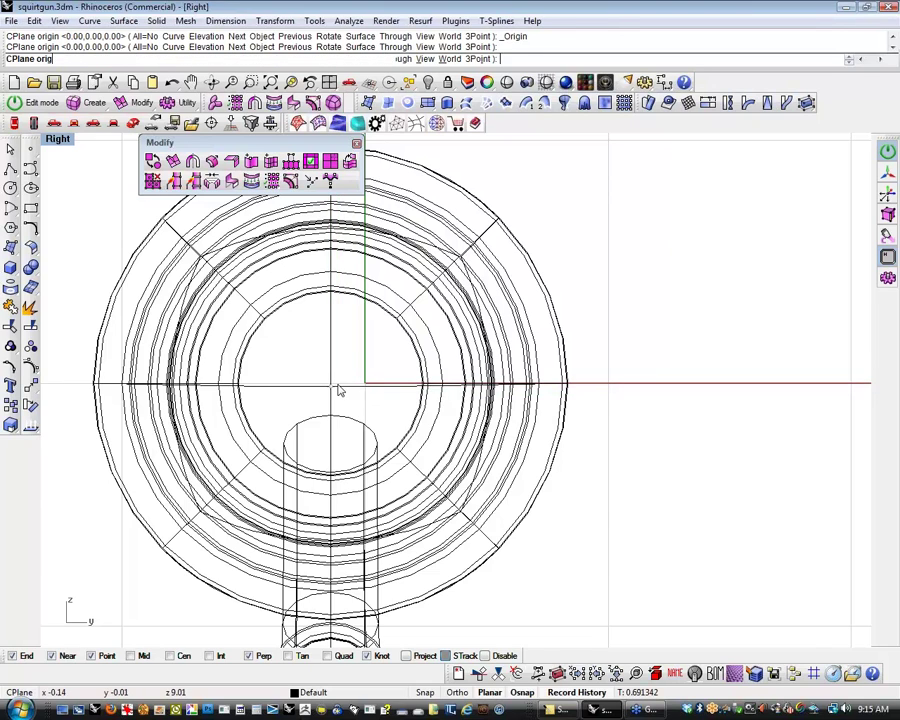
scroll(440, 460, down, 3)
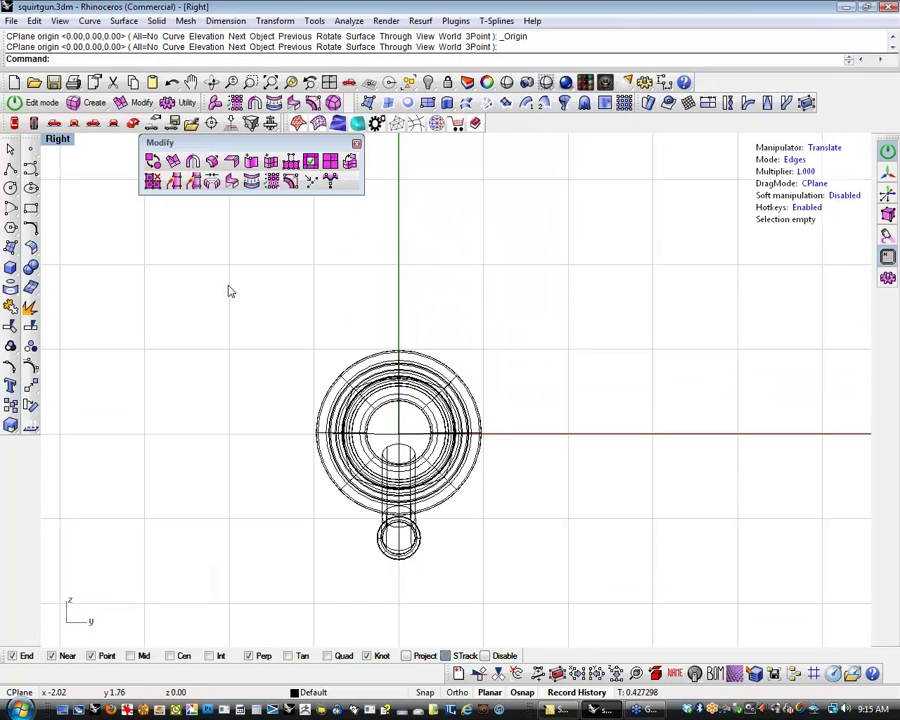
Examine the wireframe model in Perspective and Top views, checking the new origin and the sight's place above the muzzle
click(113, 124)
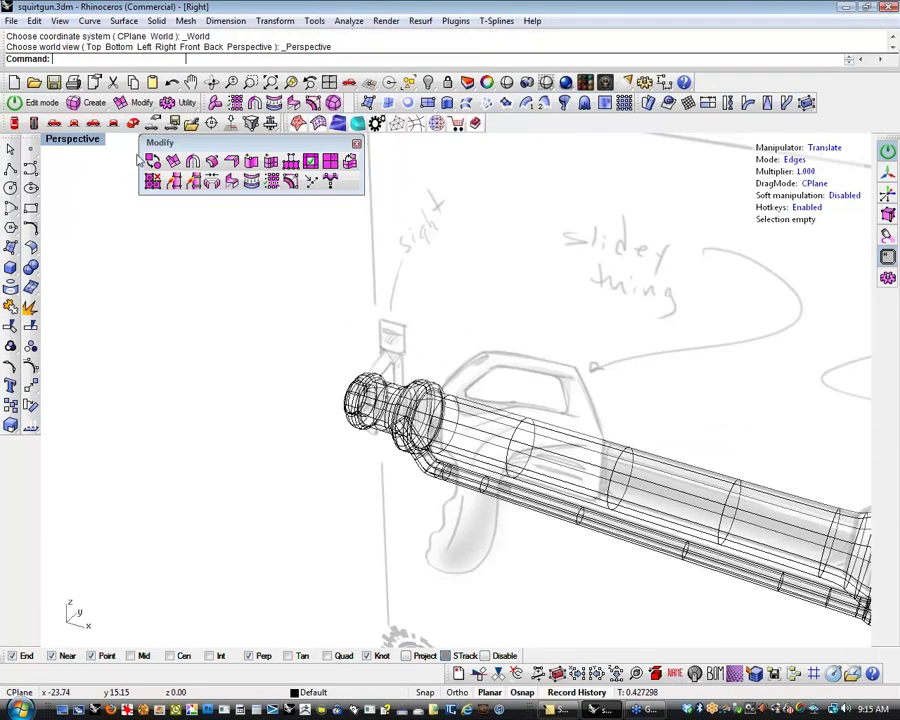
mouse_move(230, 330)
right_down()
mouse_move(311, 440)
mouse_move(514, 342)
mouse_move(484, 347)
mouse_move(390, 420)
mouse_move(293, 454)
mouse_move(260, 440)
right_up()
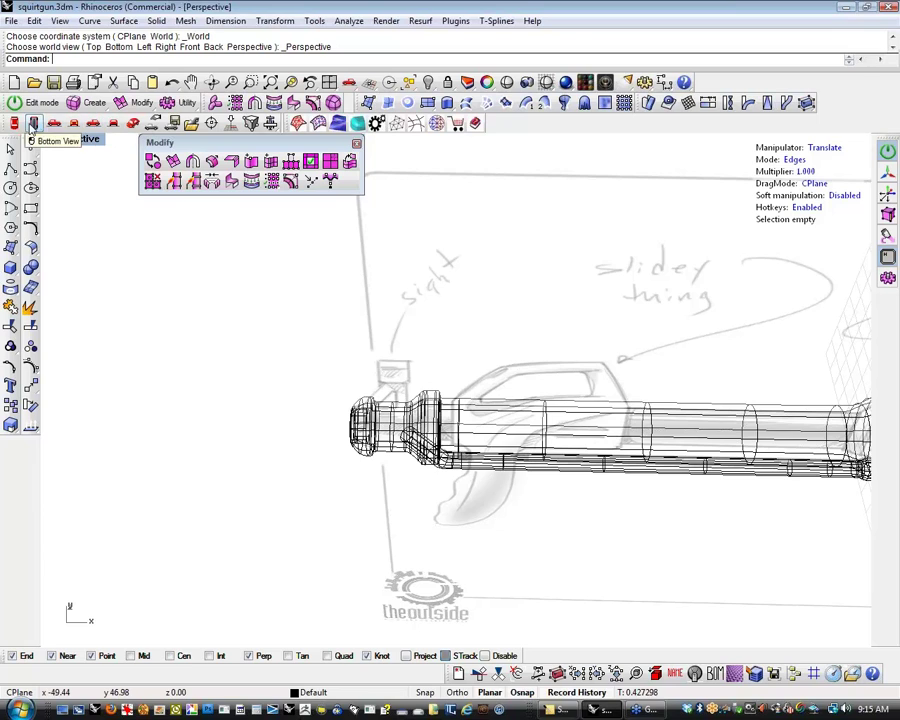
click(14, 124)
scroll(328, 478, down, 8)
right_drag(526, 460, 267, 444)
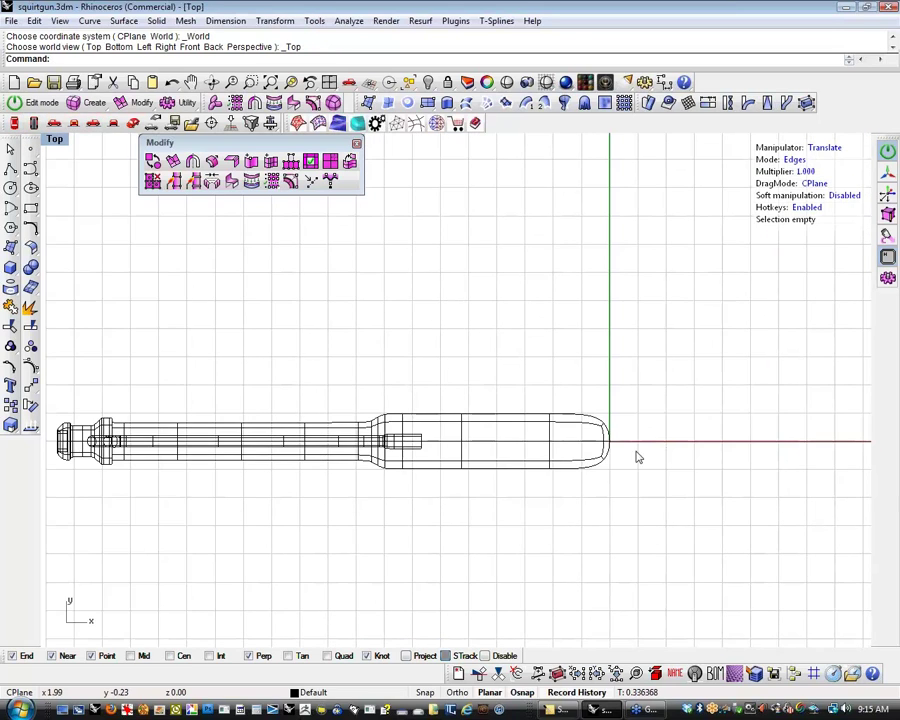
scroll(608, 455, up, 12)
scroll(594, 464, down, 8)
right_drag(432, 498, 489, 501)
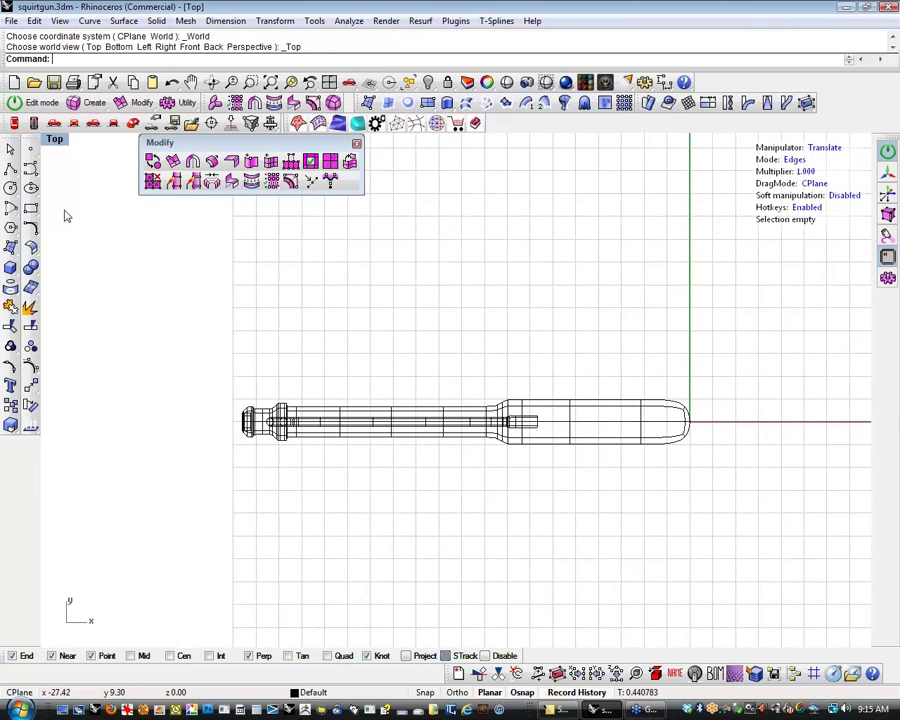
click(132, 124)
right_drag(288, 396, 512, 352)
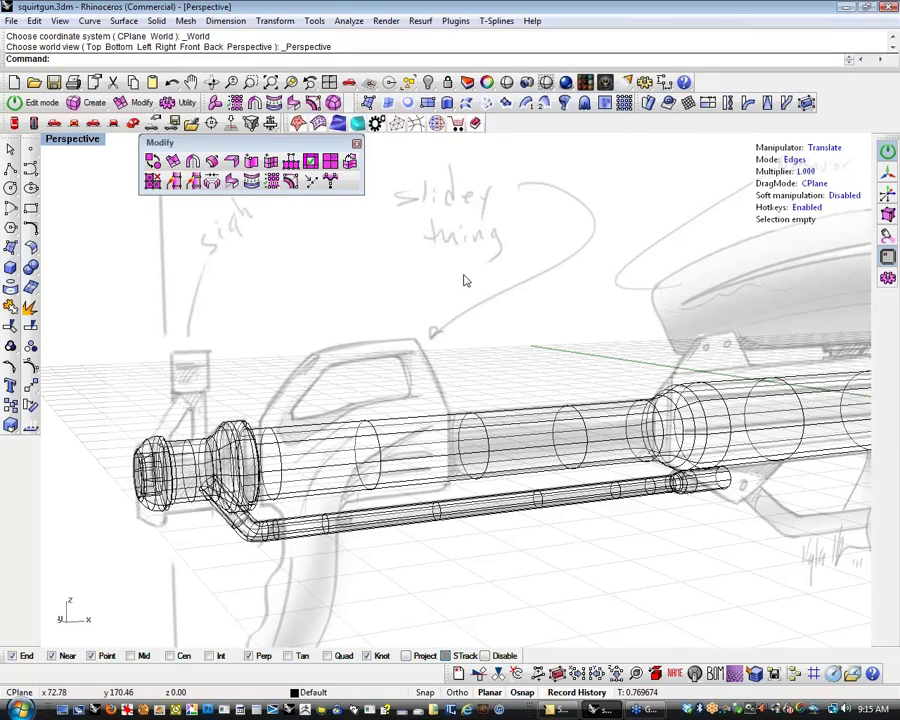
shift+right_drag(464, 279, 452, 475)
scroll(444, 472, down, 8)
scroll(258, 402, up, 6)
scroll(258, 400, up, 3)
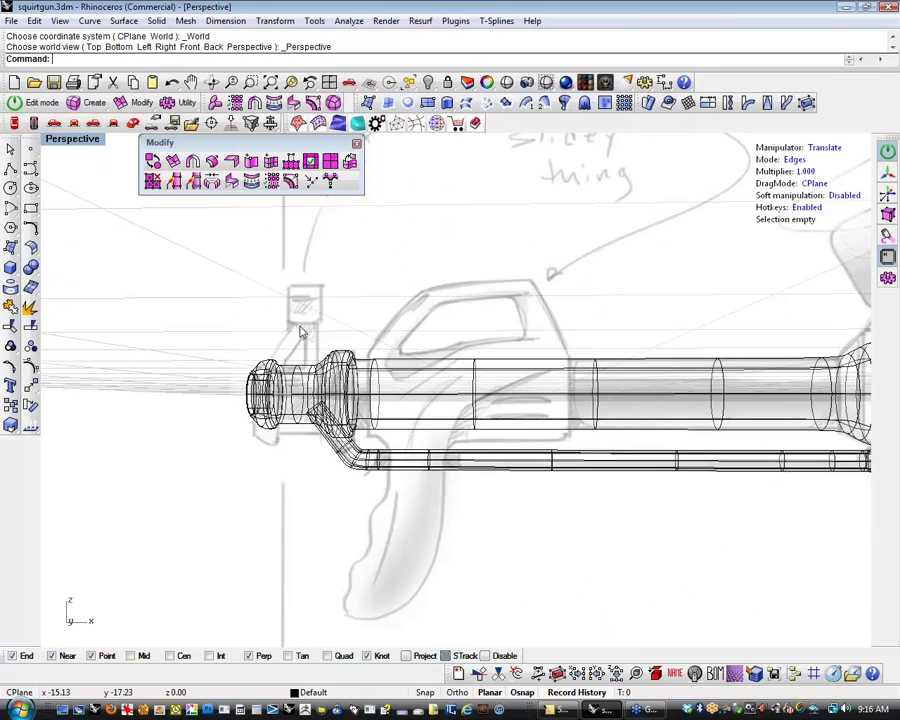
Create a smooth T-Splines torus centered at 0 in the Left view, with 4 vertical and 8 around faces
click(34, 124)
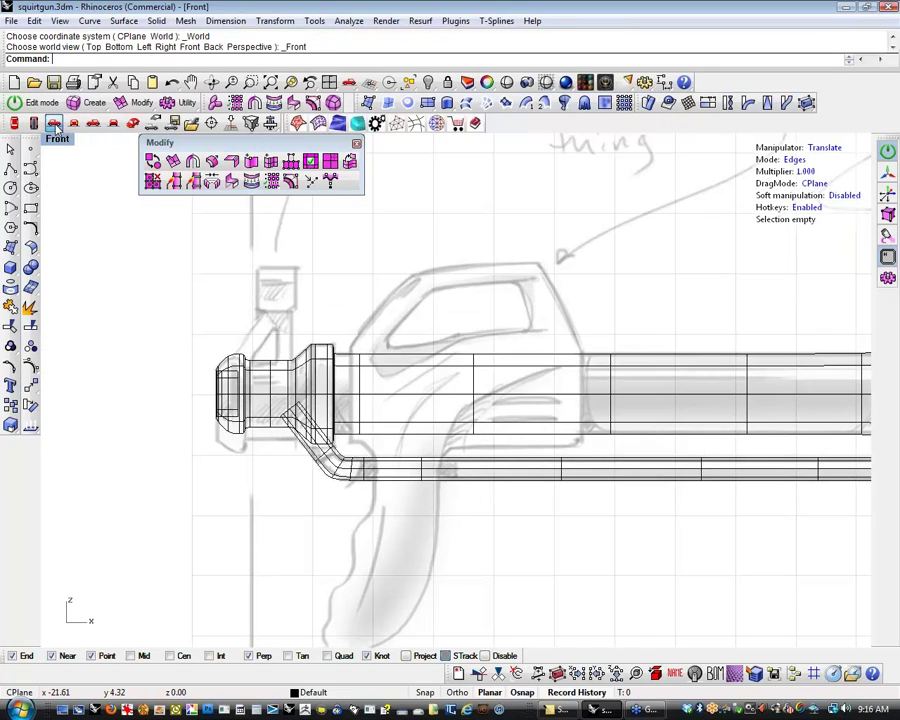
click(54, 123)
scroll(398, 314, up, 12)
right_drag(388, 298, 355, 272)
scroll(353, 255, down, 6)
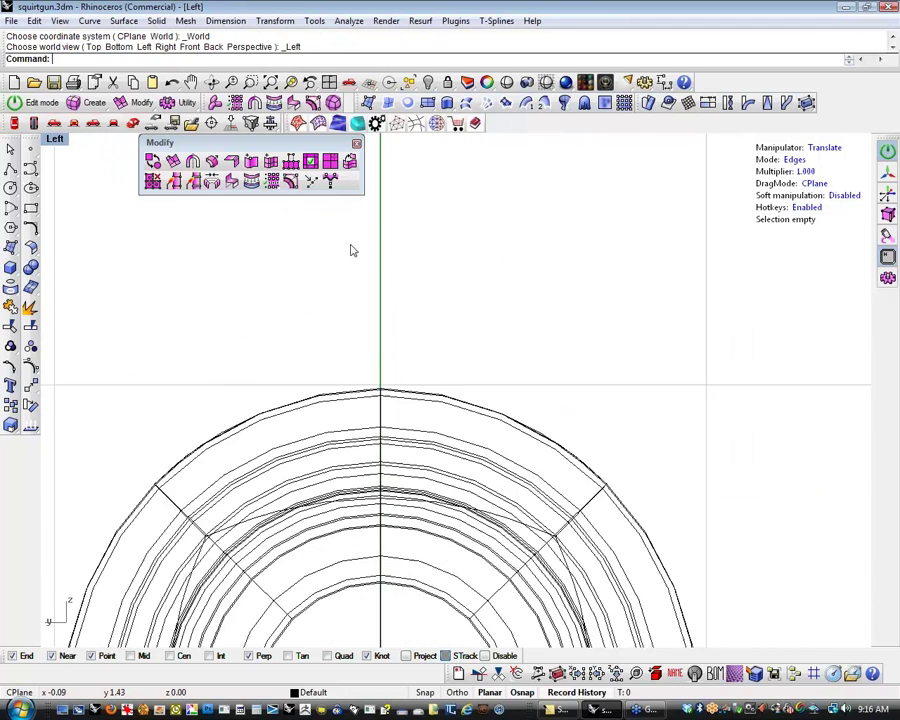
click(95, 106)
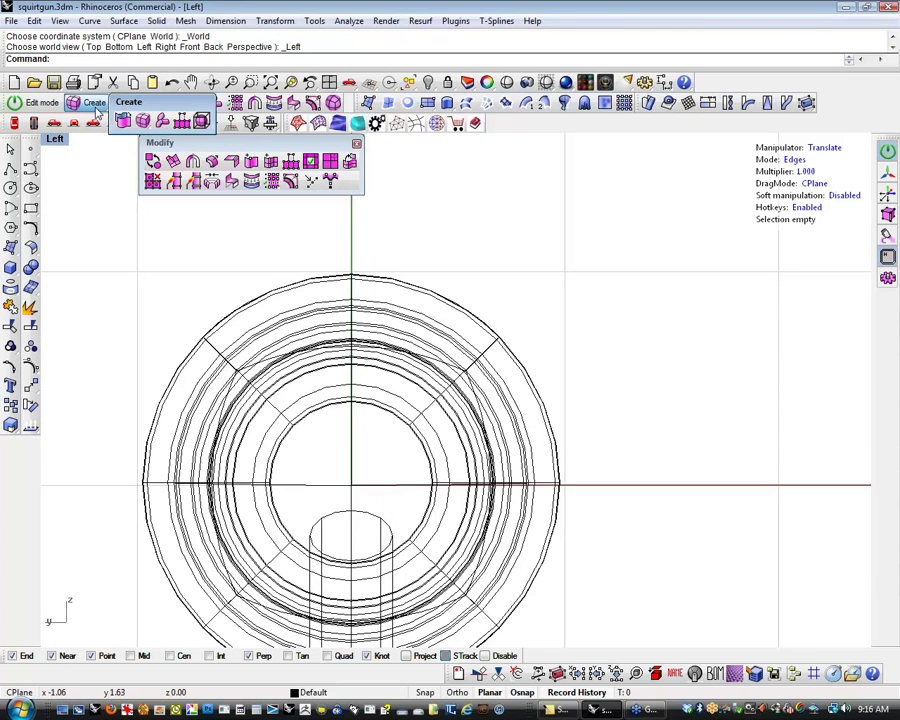
click(146, 122)
click(265, 142)
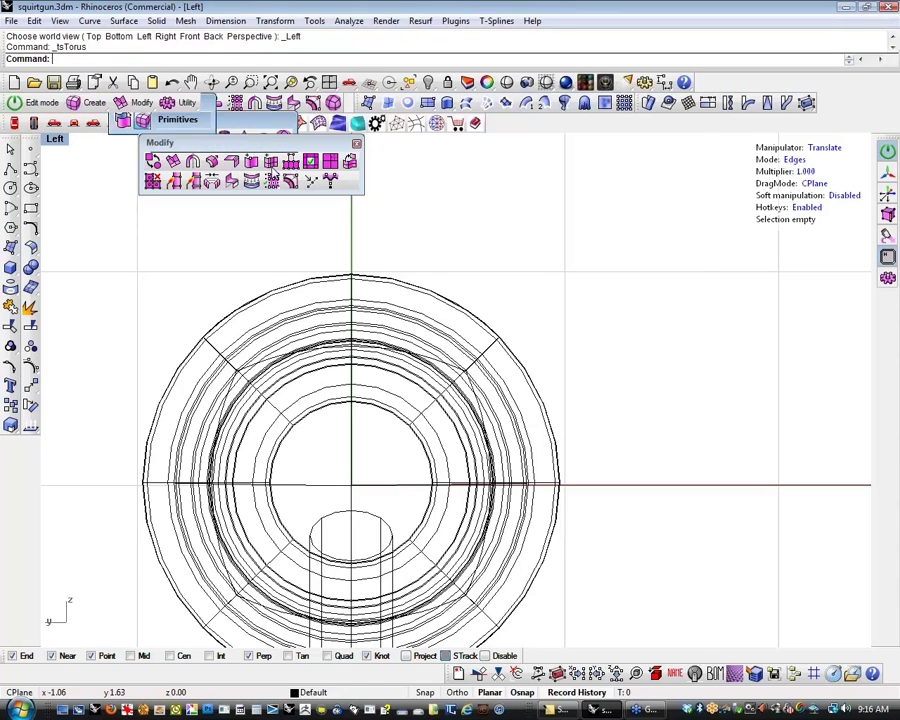
scroll(367, 263, down, 5)
scroll(414, 402, up, 3)
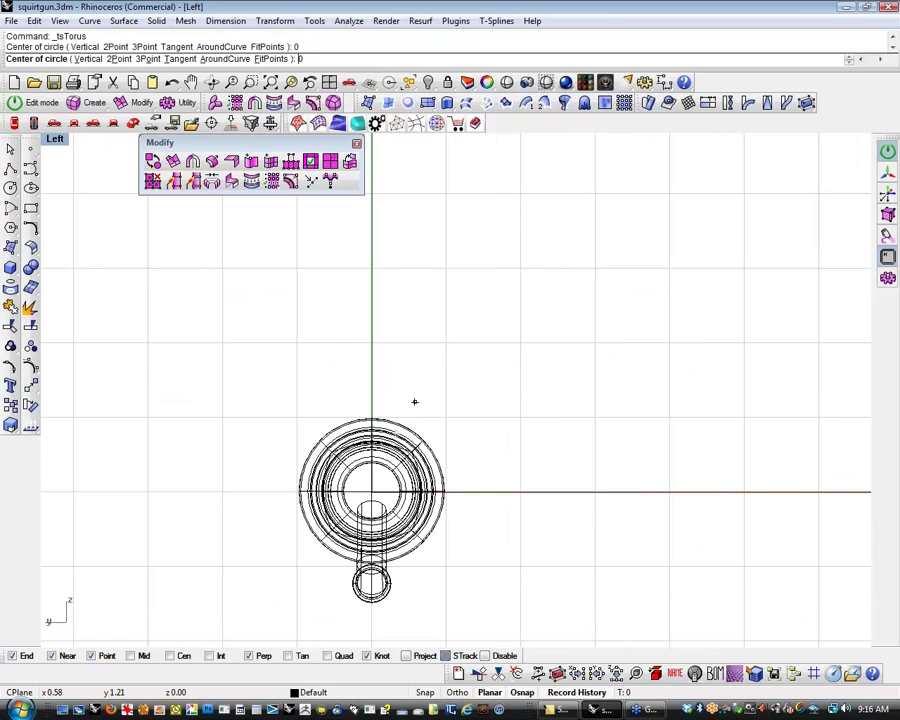
key(Return)
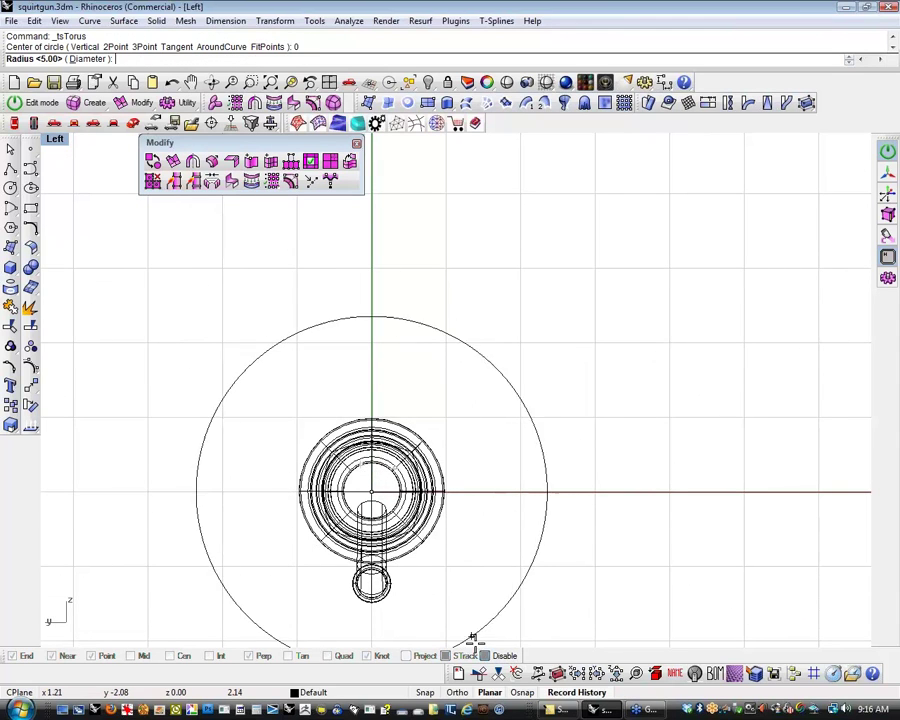
scroll(383, 500, up, 1)
scroll(383, 500, up, 8)
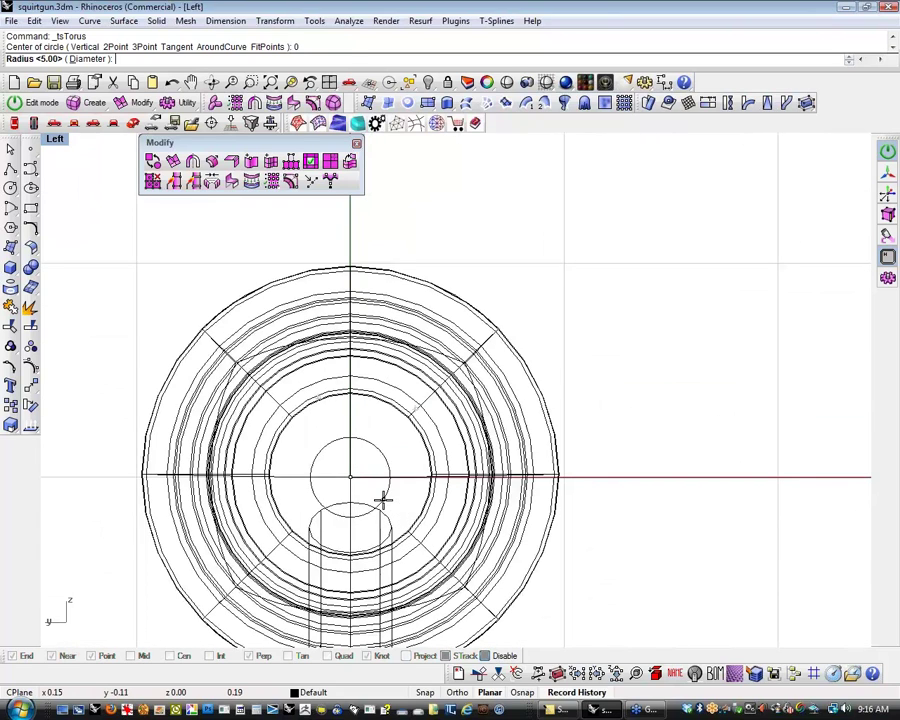
click(418, 496)
click(392, 493)
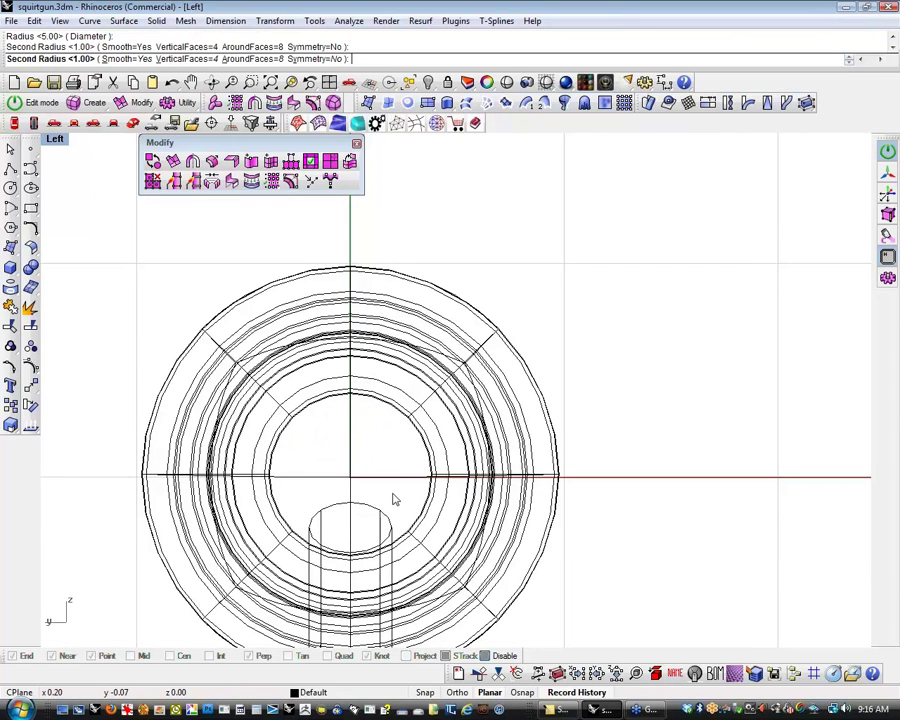
click(390, 475)
Select the whole torus in object mode and move it straight up until it sits above the barrel's outline
click(350, 467)
click(327, 453)
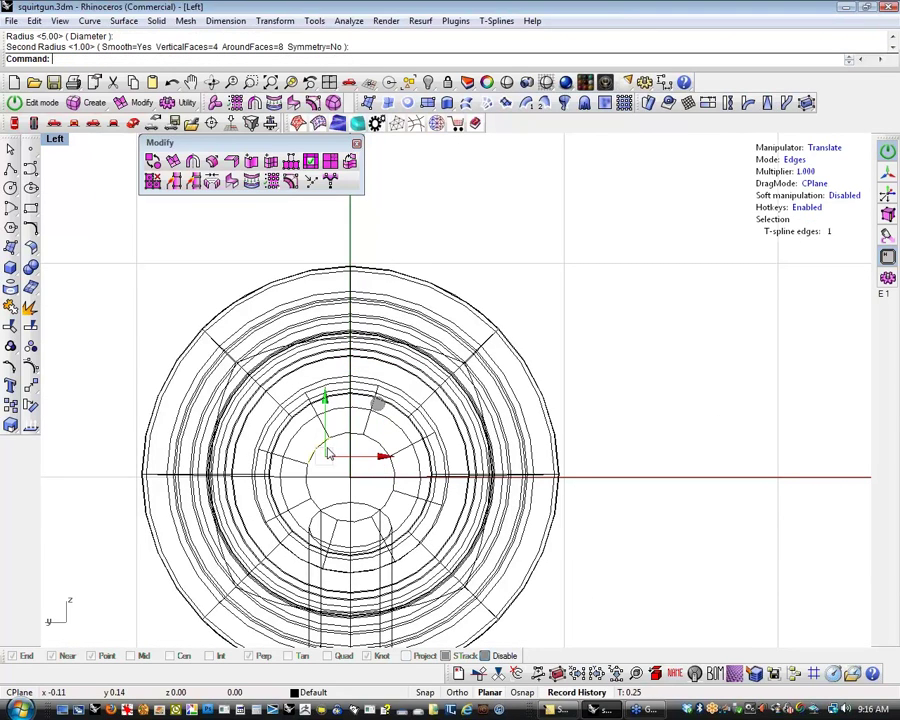
key(d)
key(f)
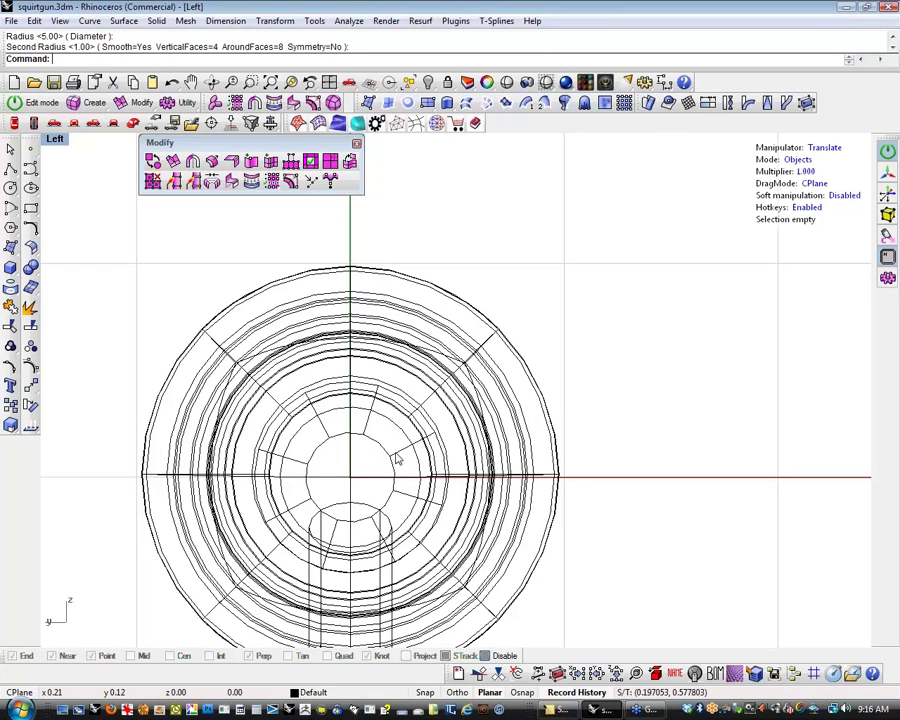
click(397, 456)
drag(350, 417, 350, 222)
key(Escape)
right_drag(447, 242, 475, 333)
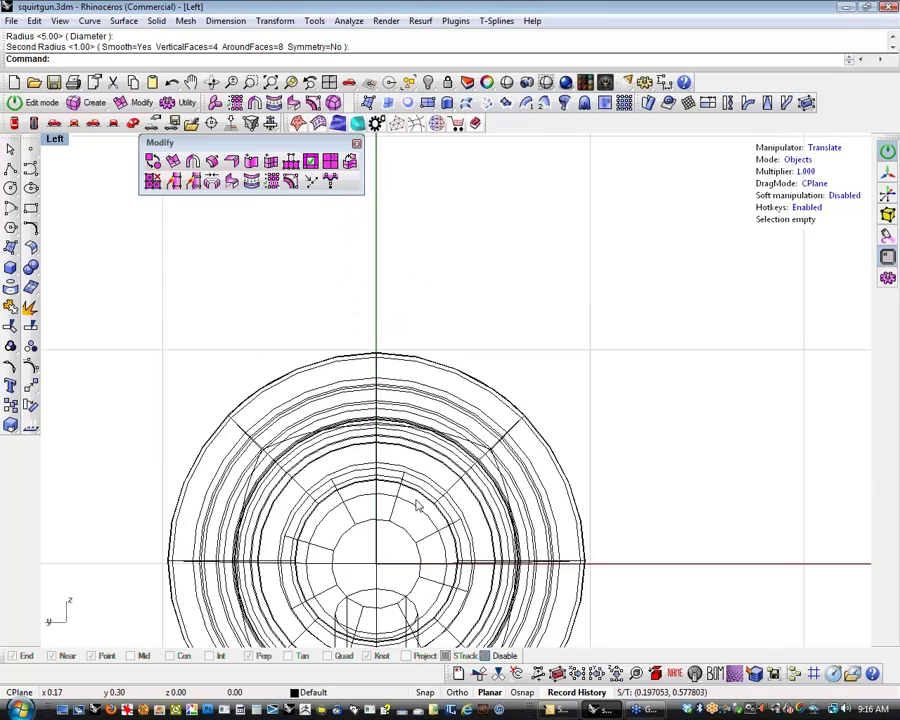
click(395, 520)
drag(378, 505, 369, 224)
In the Front view, raise the torus and move it along X onto the center of the sketched sight box
click(75, 125)
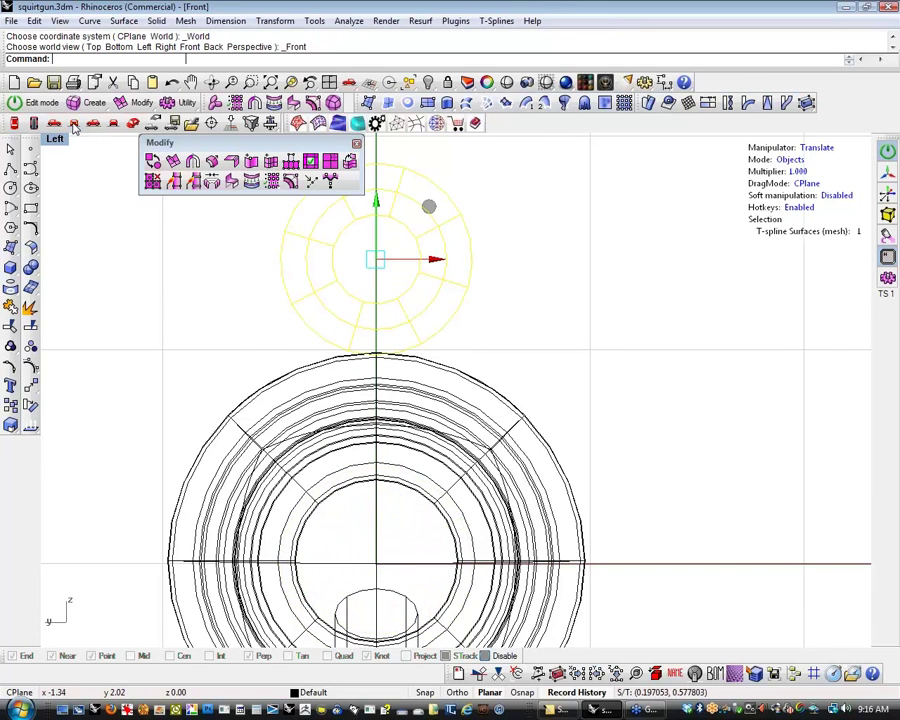
scroll(209, 363, down, 12)
right_drag(267, 367, 345, 442)
scroll(345, 442, down, 8)
click(285, 425)
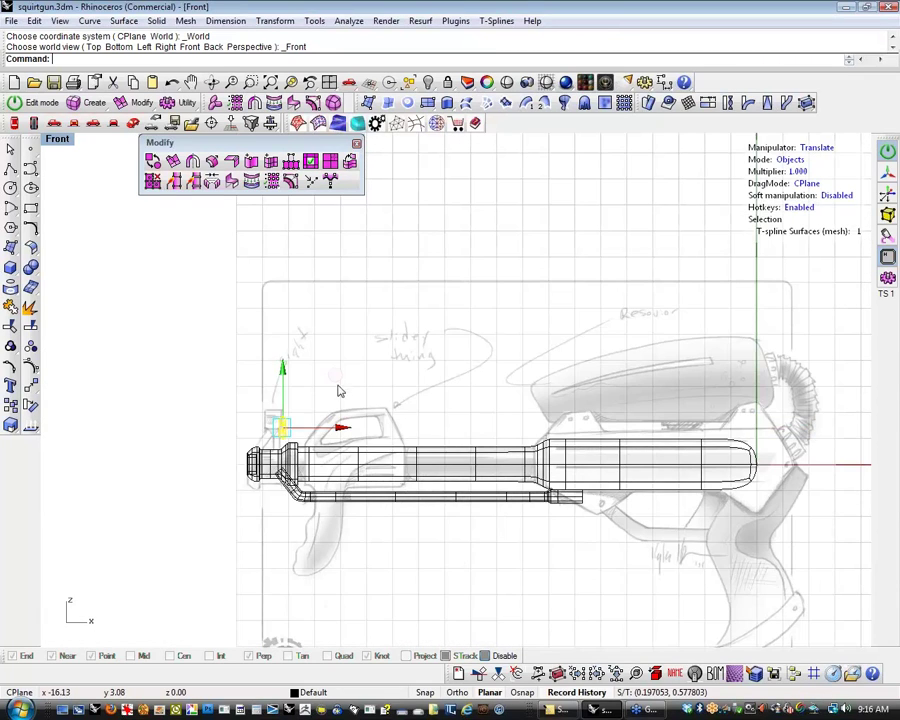
scroll(222, 441, up, 2)
scroll(222, 441, up, 3)
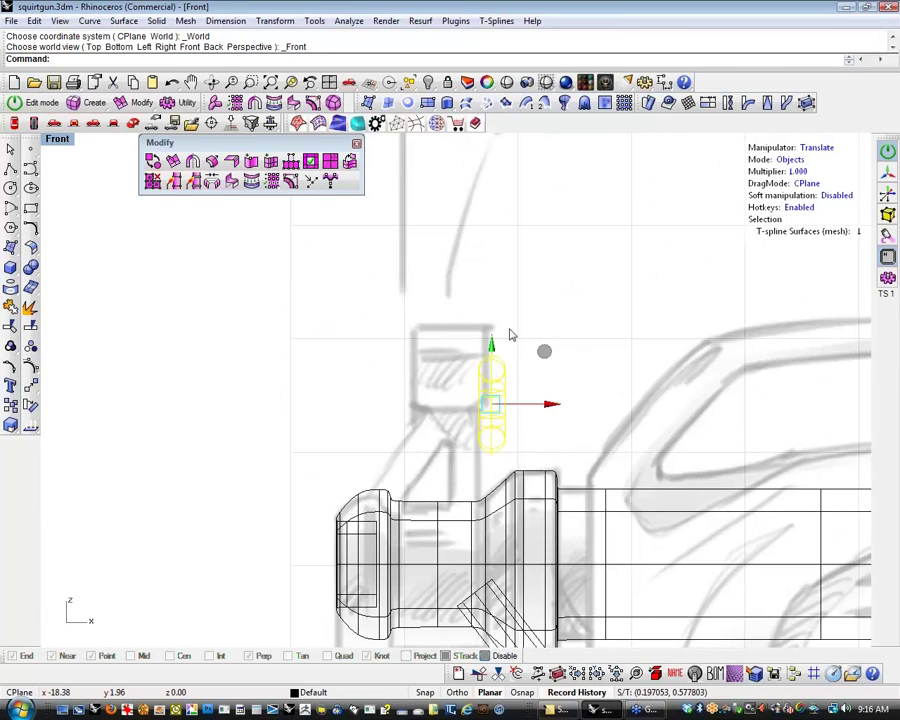
drag(492, 346, 492, 308)
drag(551, 367, 507, 368)
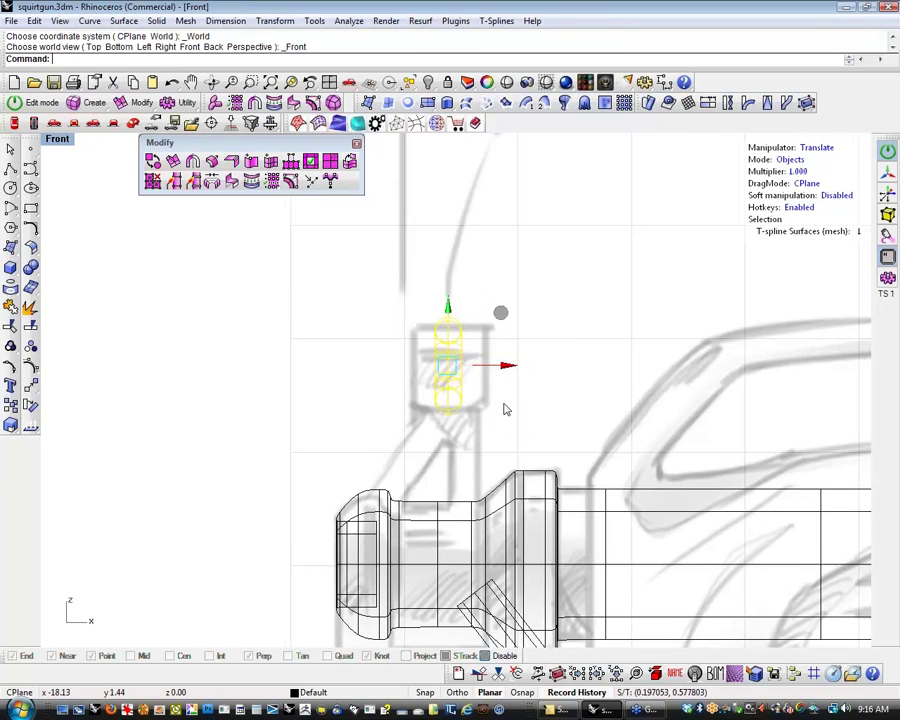
Scale the torus down uniformly to fit the height of the sketched sight box, and deselect it
right_drag(505, 409, 482, 418)
scroll(422, 470, up, 2)
key(e)
key(r)
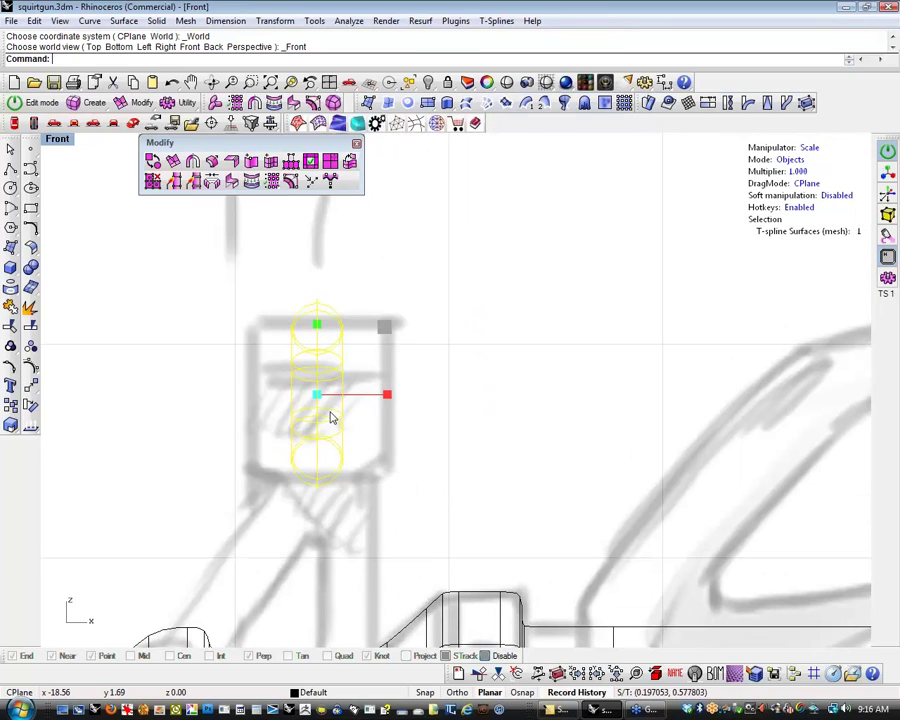
drag(322, 402, 271, 442)
scroll(271, 440, up, 3)
key(Escape)
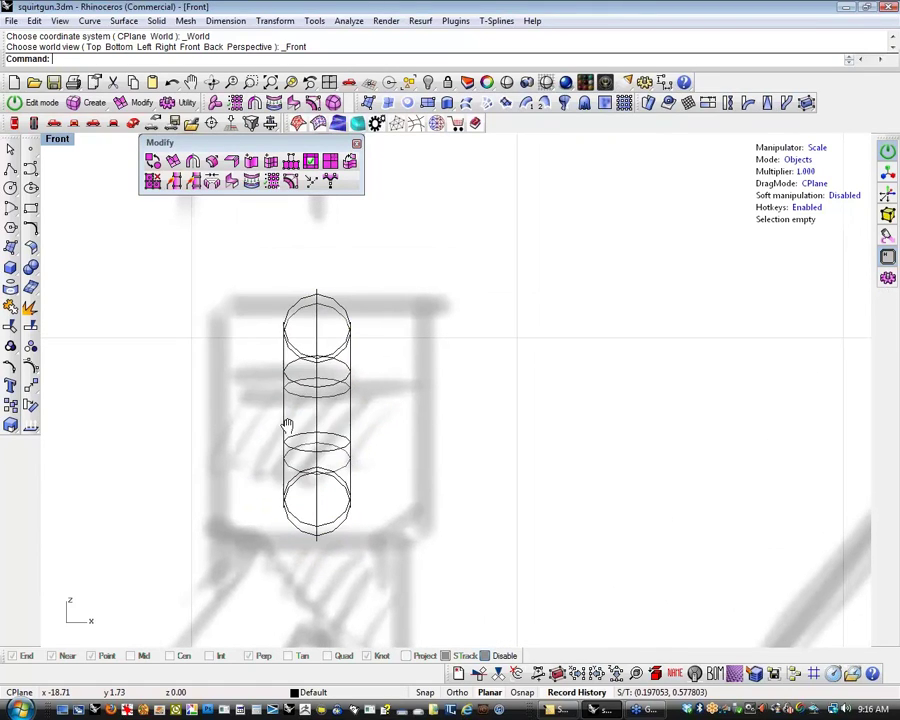
Insert simple edge loops on both sides of the torus's outer center loop, with BothSides set to On
click(307, 430)
click(218, 452)
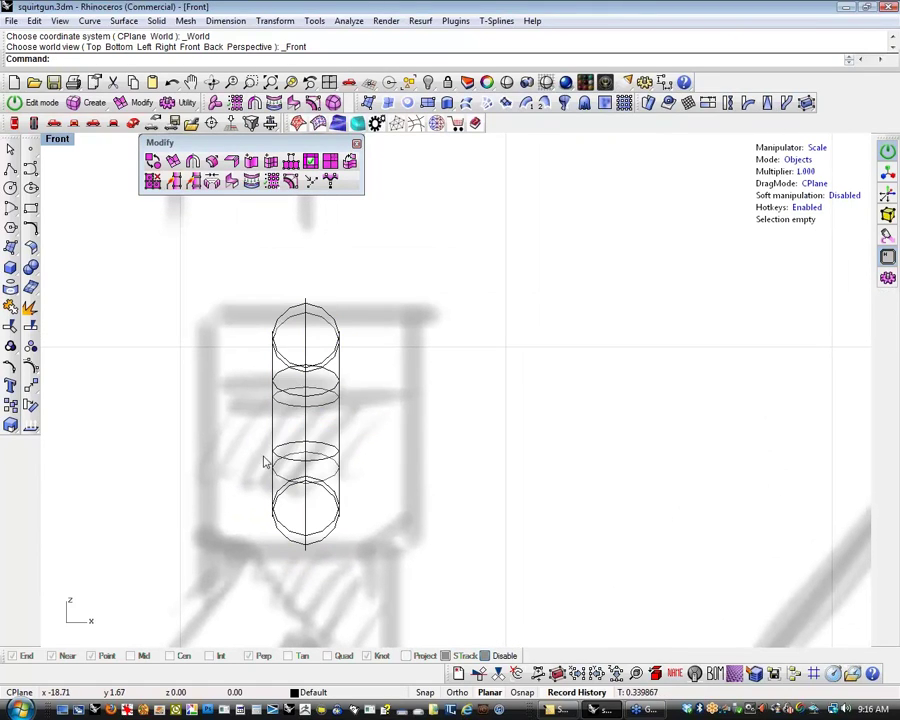
double_click(306, 438)
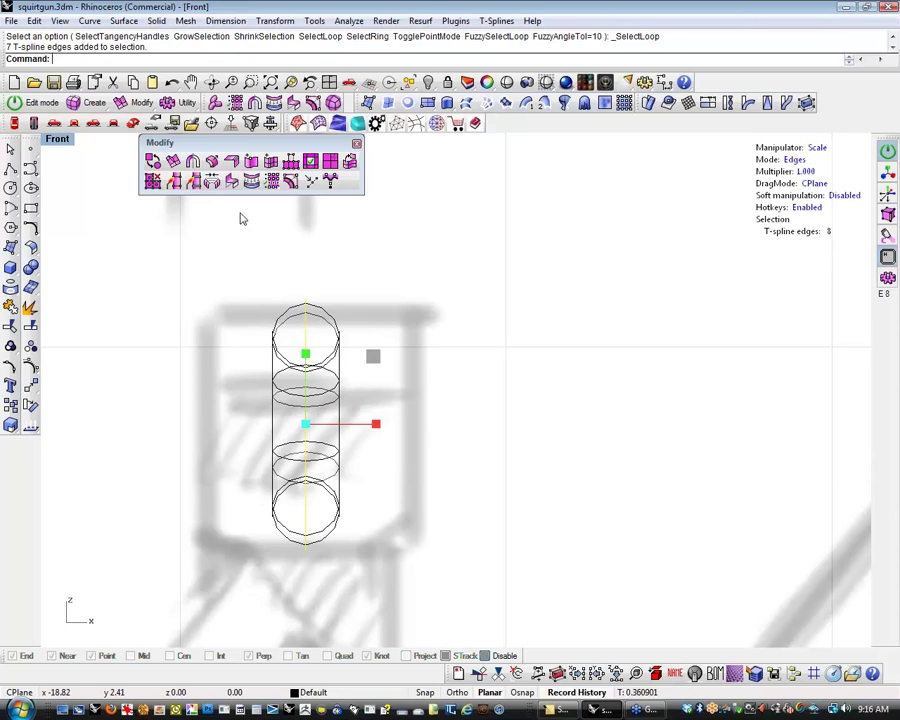
click(271, 162)
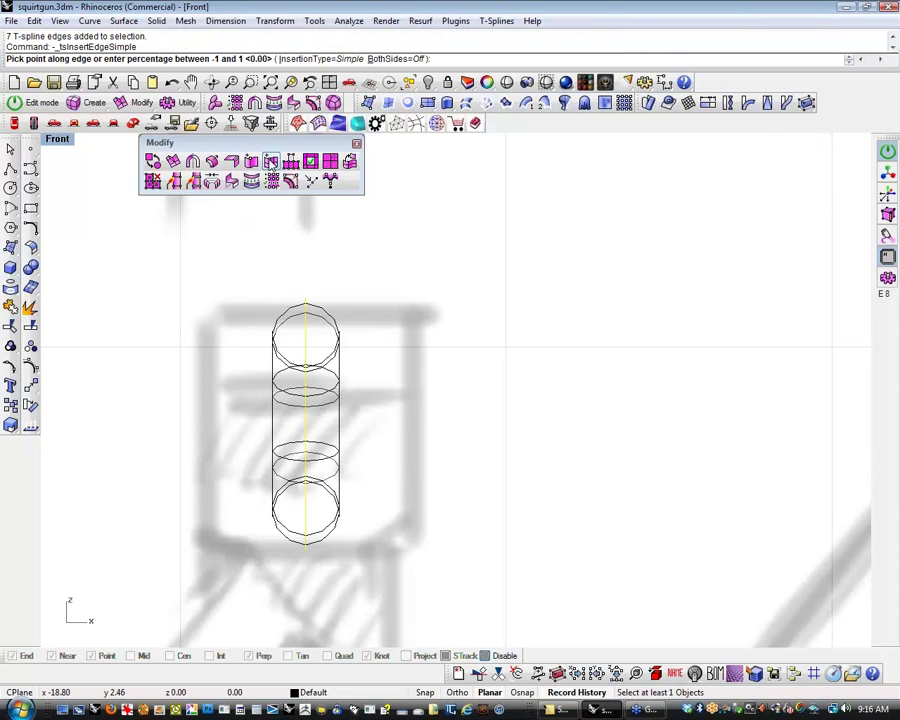
click(397, 59)
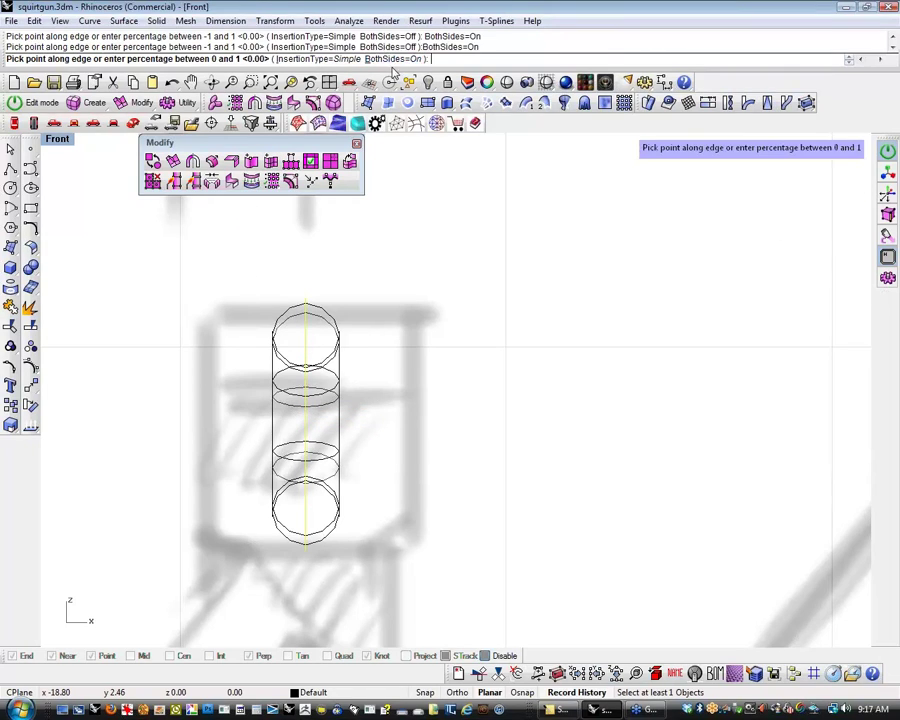
click(322, 316)
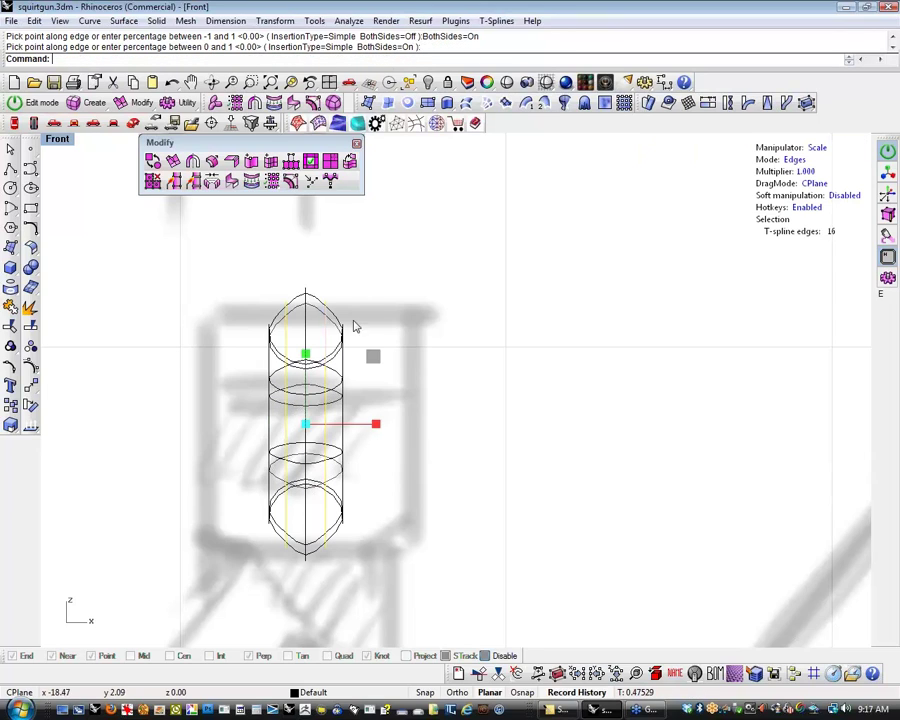
key(Escape)
Widen the torus along X by moving its outer edges on each side out to the sides of the sketched sight box
drag(326, 277, 370, 588)
key(w)
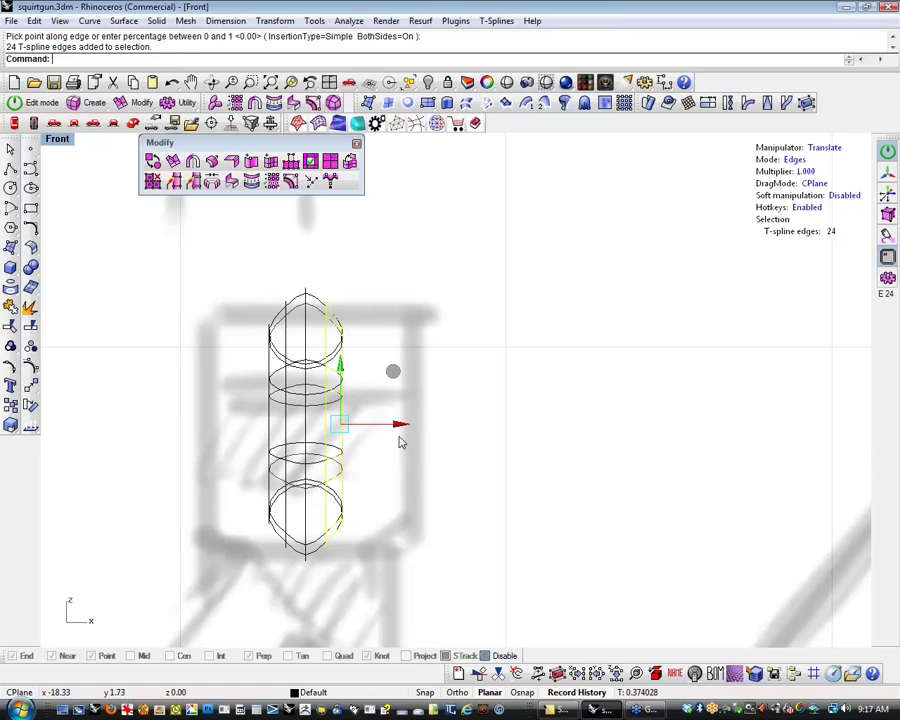
drag(399, 439, 489, 415)
click(614, 458)
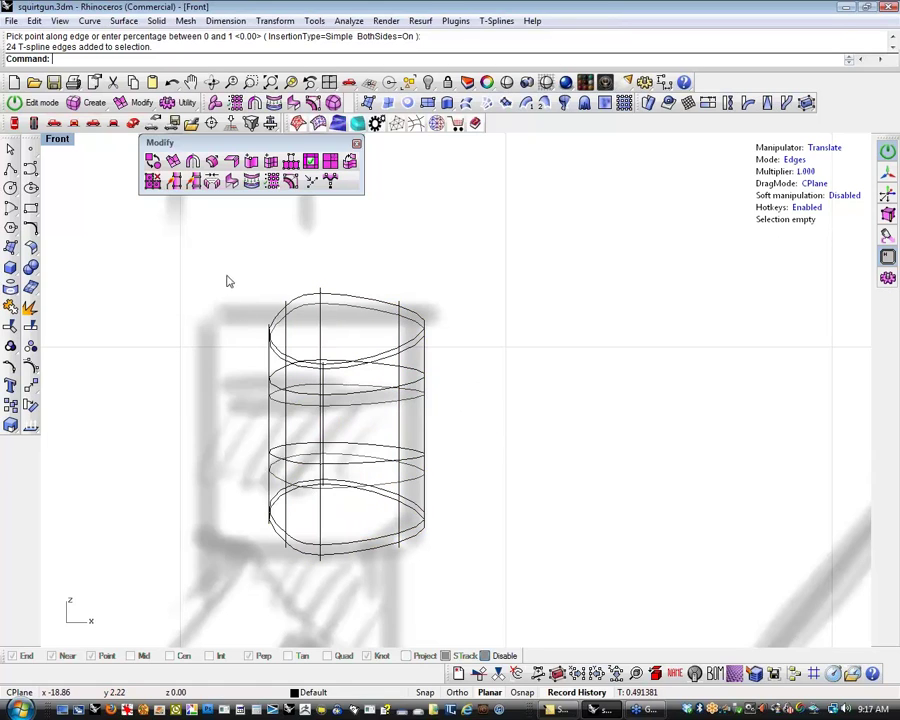
drag(226, 281, 293, 572)
drag(325, 424, 253, 428)
click(263, 321)
Scale the torus's middle edges down uniformly to flatten the bulge to the sketched sight box's height, and deselect them
drag(287, 255, 380, 577)
key(r)
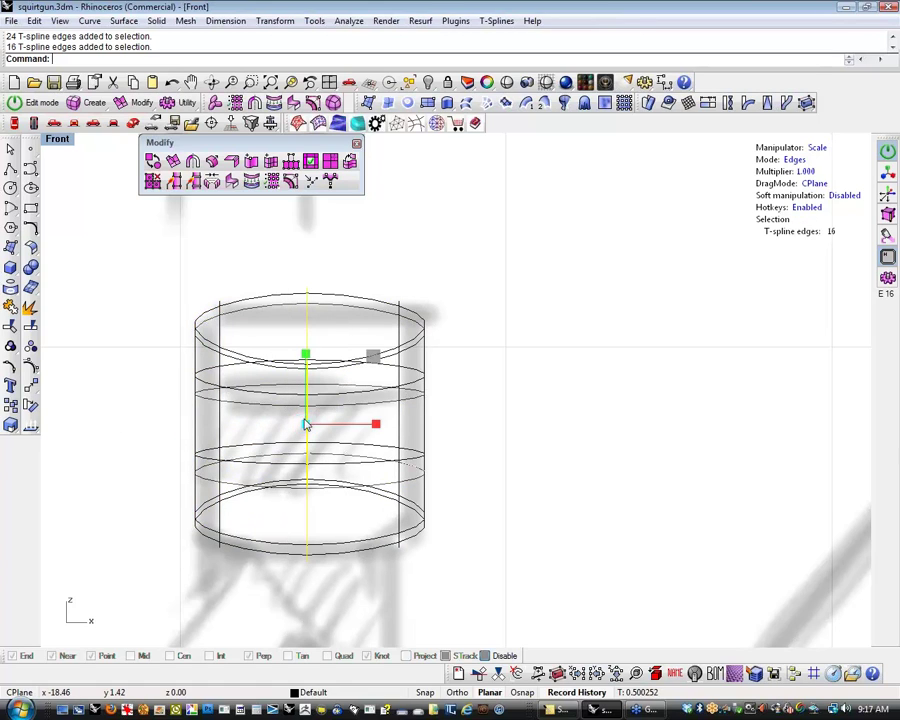
drag(305, 424, 279, 438)
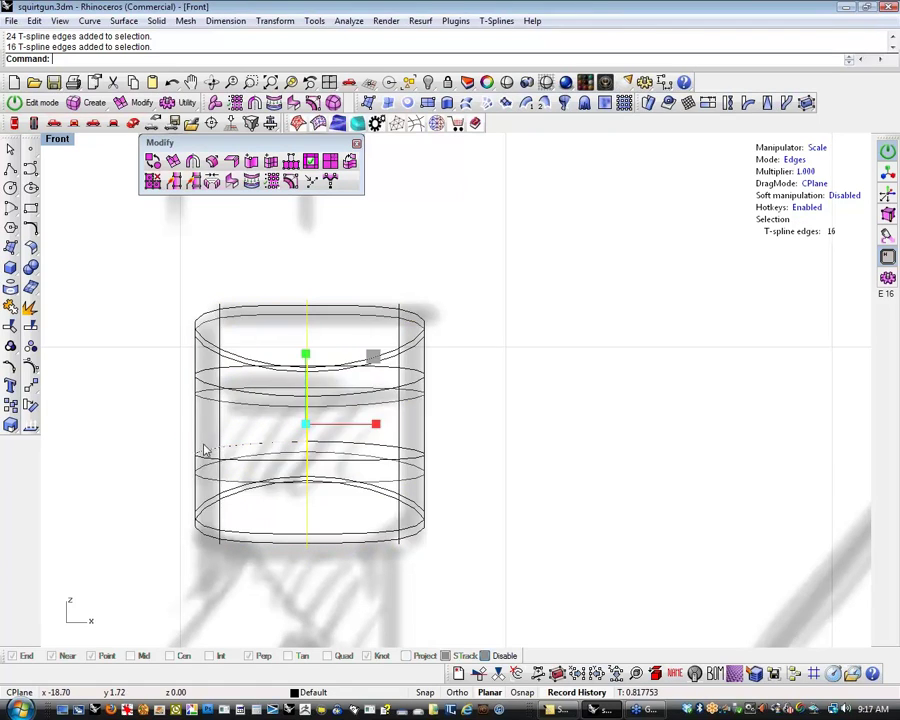
click(122, 449)
Show the sight in the Perspective view with shaded display
scroll(122, 450, down, 4)
right_drag(126, 452, 265, 400)
click(136, 124)
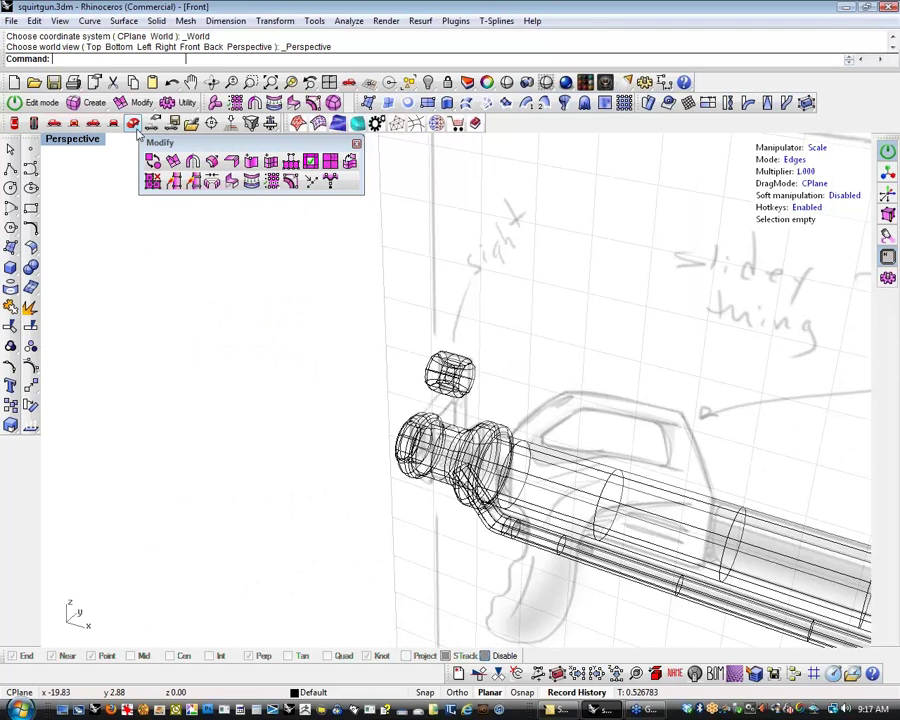
right_drag(400, 442, 338, 433)
scroll(465, 380, up, 8)
right_drag(460, 382, 313, 383)
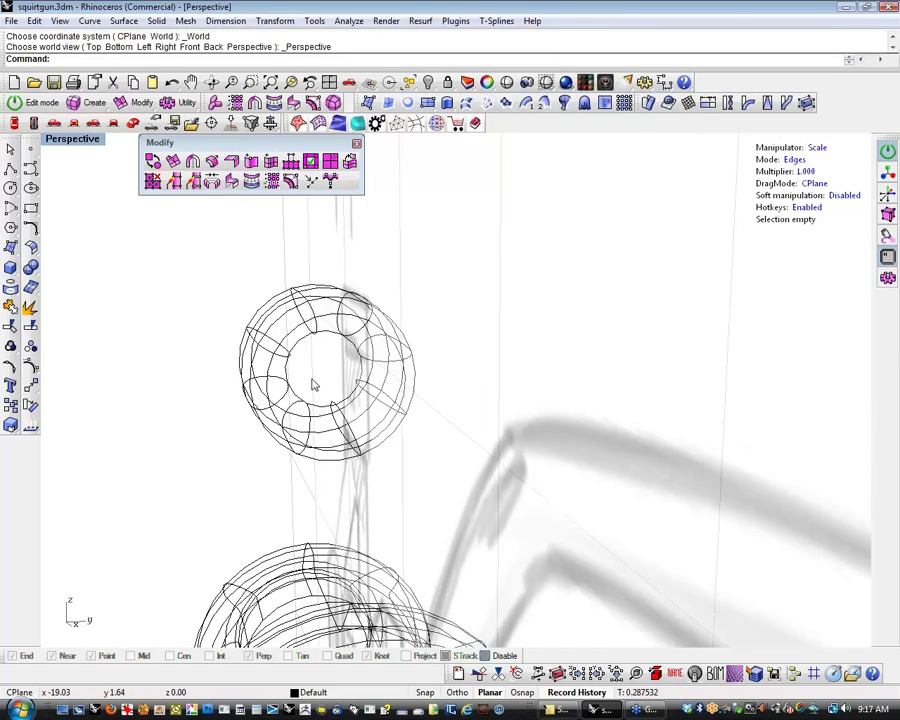
scroll(313, 384, up, 5)
right_drag(418, 404, 374, 381)
middle_click(374, 381)
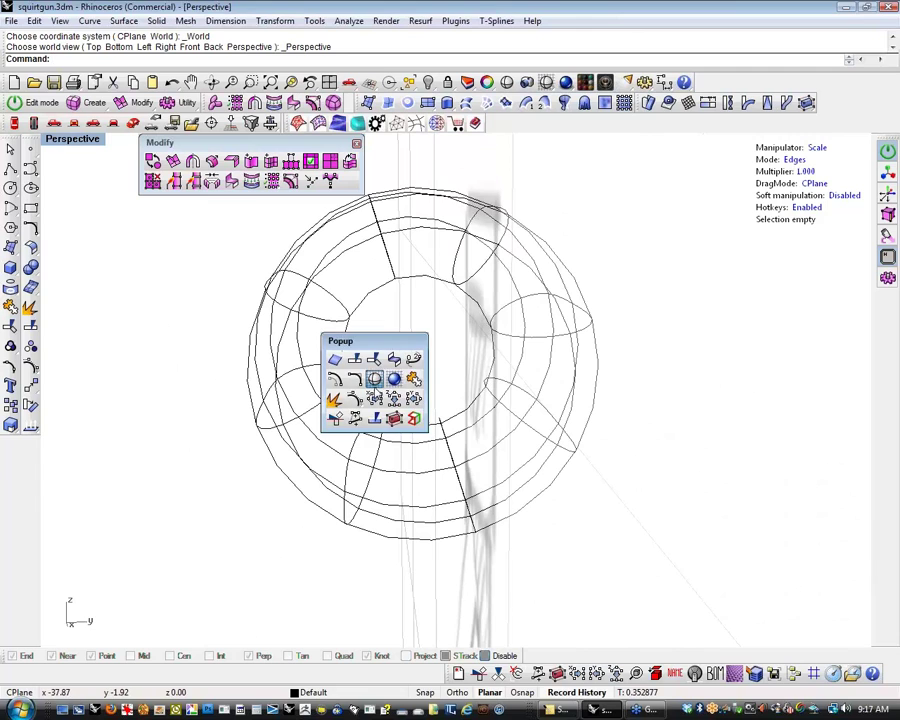
click(376, 384)
scroll(348, 444, down, 8)
mouse_move(350, 446)
right_down()
mouse_move(412, 458)
mouse_move(470, 444)
mouse_move(534, 477)
mouse_move(367, 474)
right_up()
scroll(400, 450, up, 7)
scroll(296, 424, up, 7)
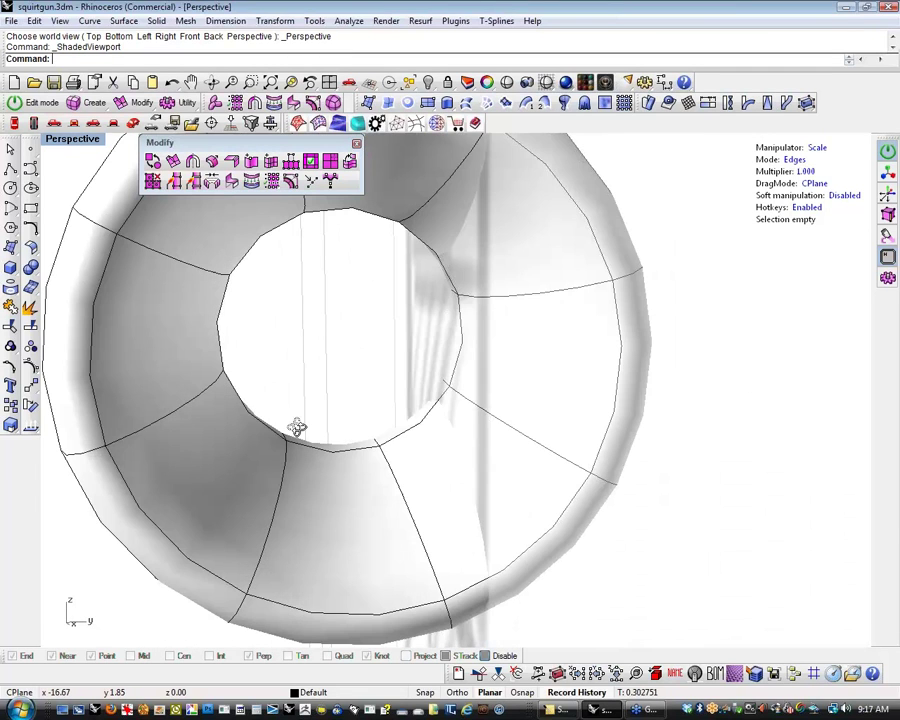
Select the torus's inner center edge loop and insert simple edge loops on both sides of it
double_click(256, 420)
scroll(283, 433, down, 5)
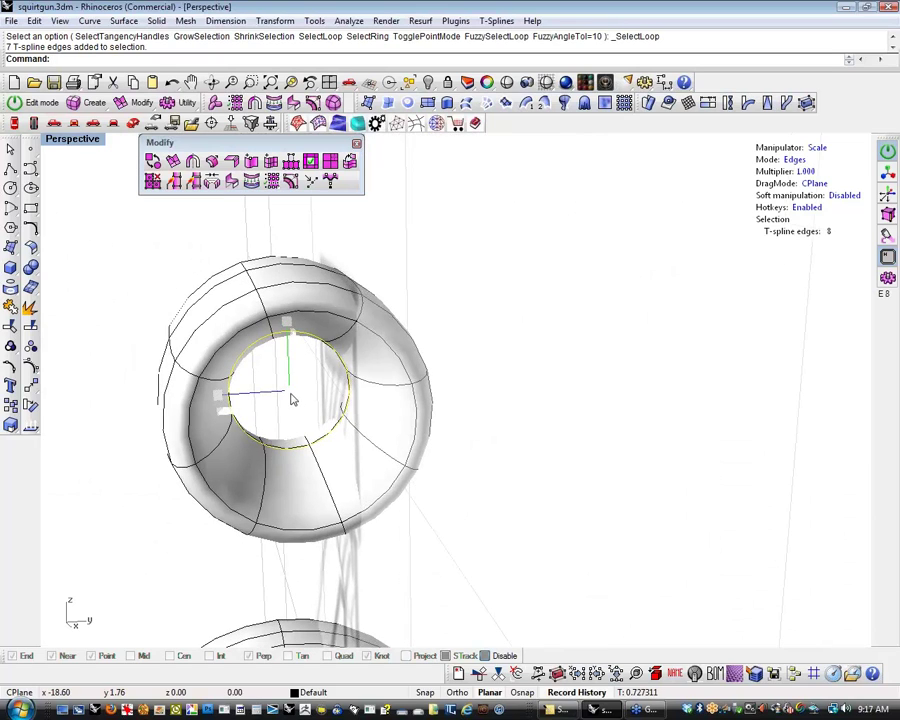
right_drag(291, 400, 262, 518)
key(Escape)
click(206, 491)
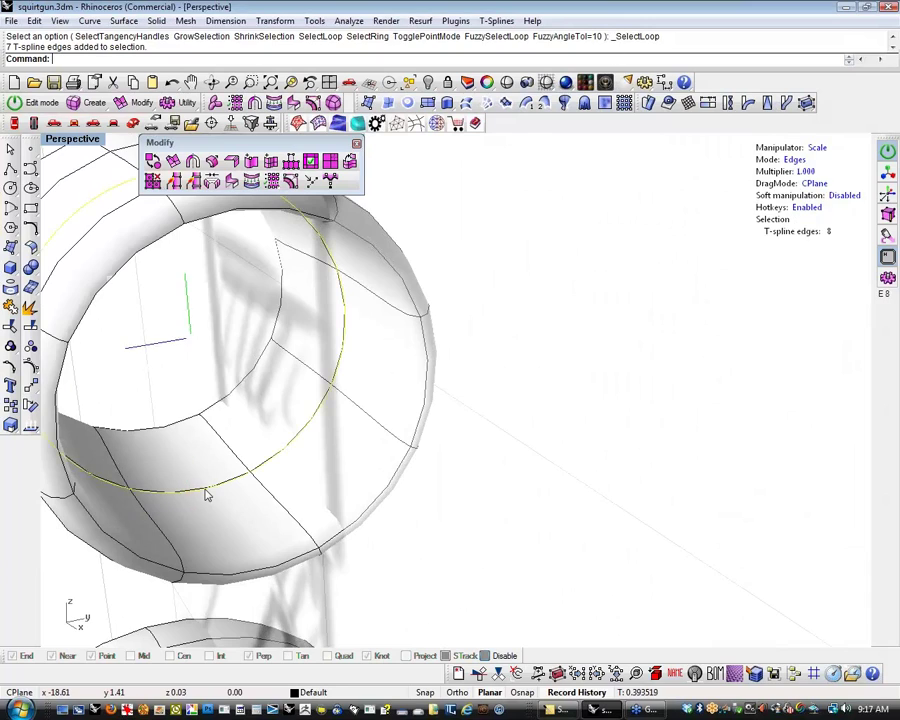
right_drag(207, 490, 265, 476)
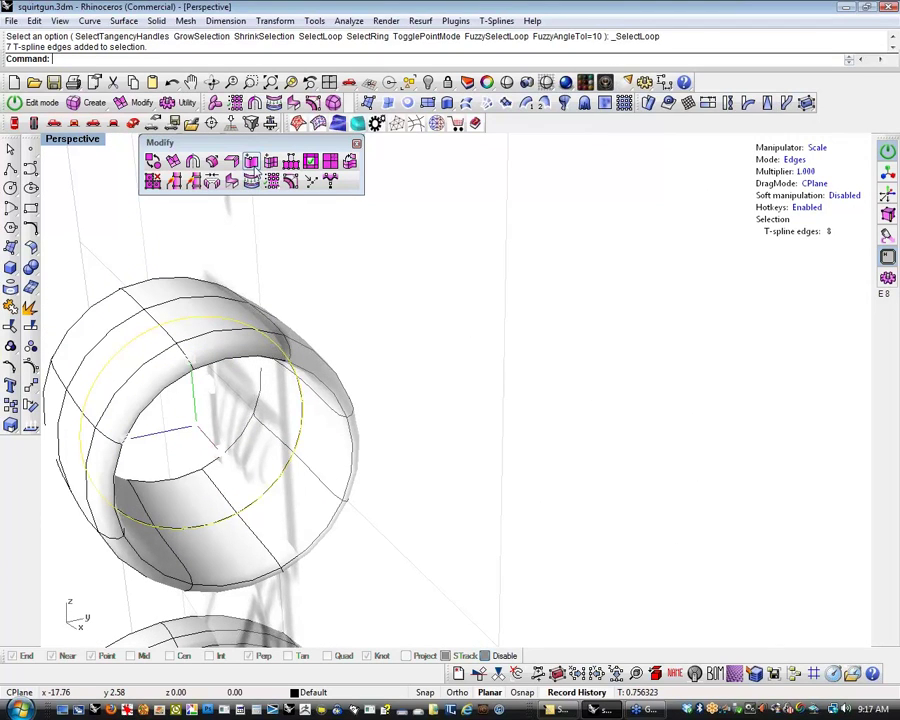
click(270, 161)
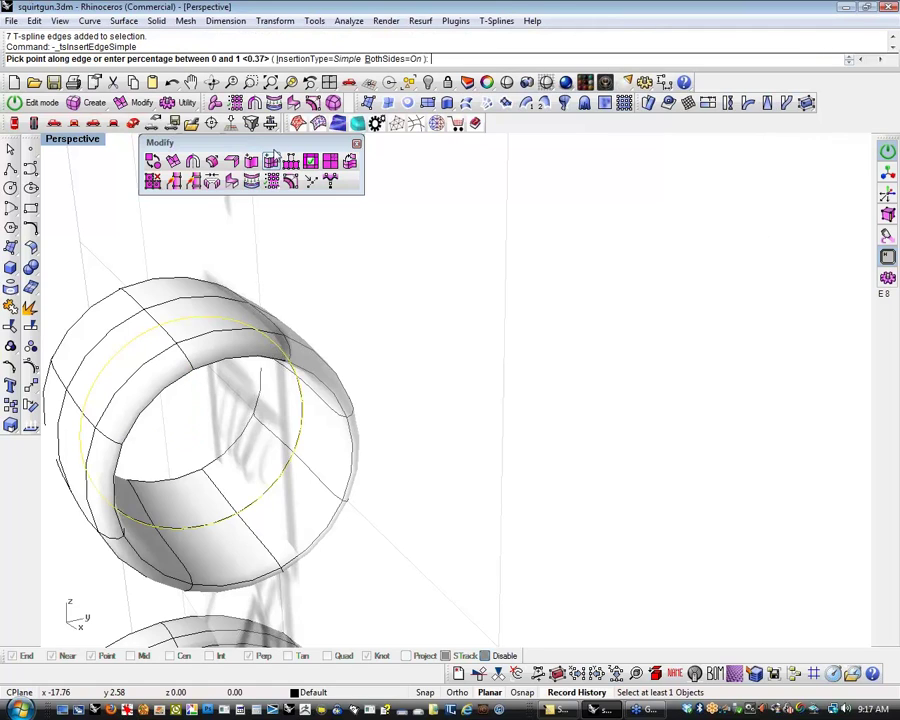
click(415, 60)
click(415, 60)
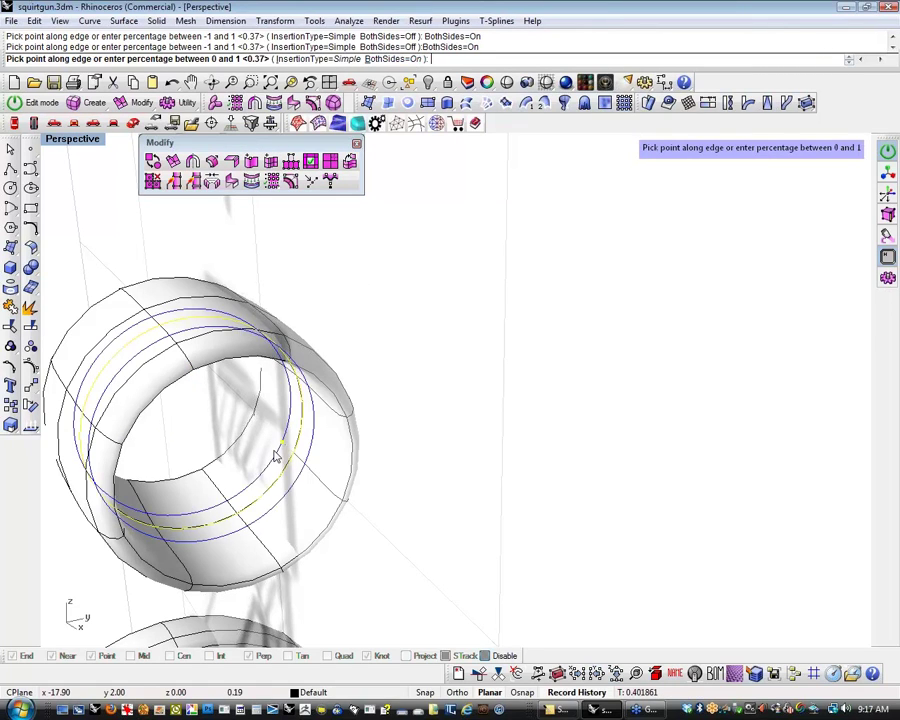
click(257, 541)
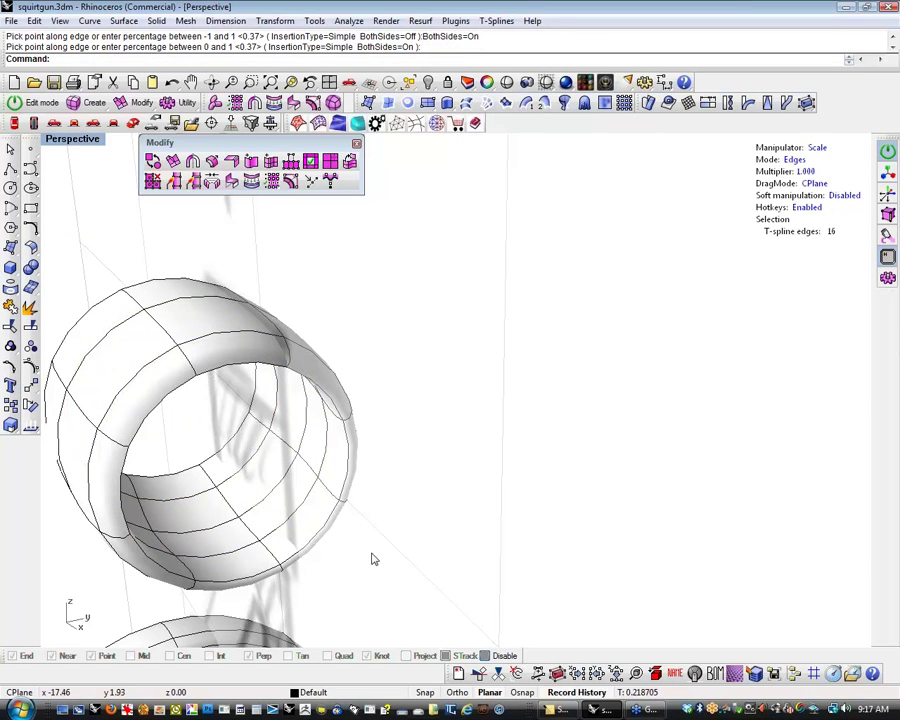
key(Escape)
Select the two middle faces at the bottom of the sight's inner wall and the two opposite them at the top
right_drag(372, 558, 200, 514)
scroll(236, 440, up, 4)
scroll(252, 495, down, 4)
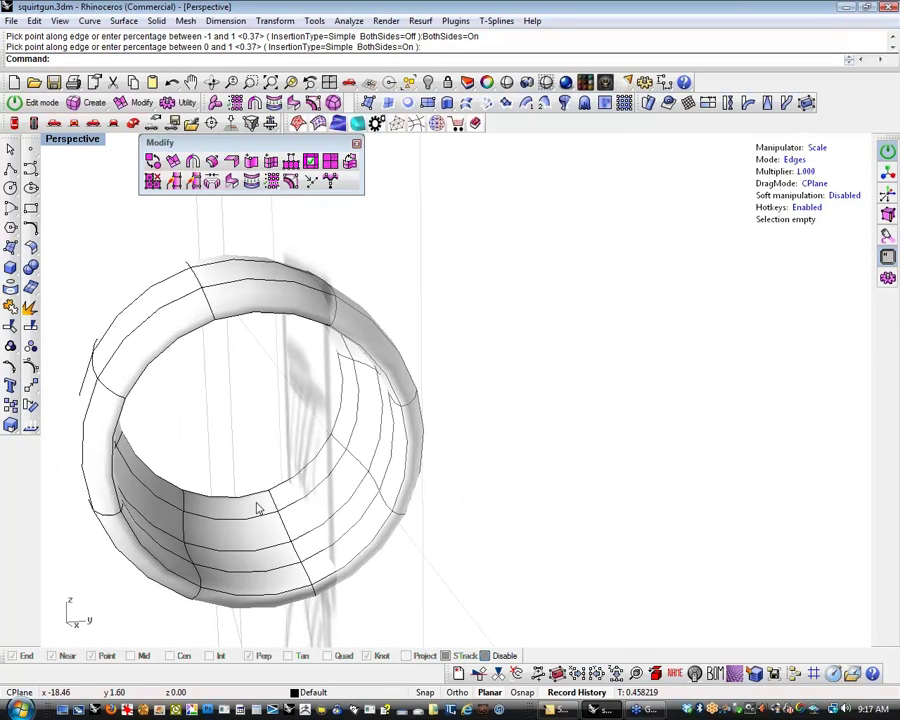
scroll(257, 506, up, 2)
key(d)
click(240, 534)
right_drag(255, 574, 283, 514)
shift+click(262, 300)
shift+click(262, 270)
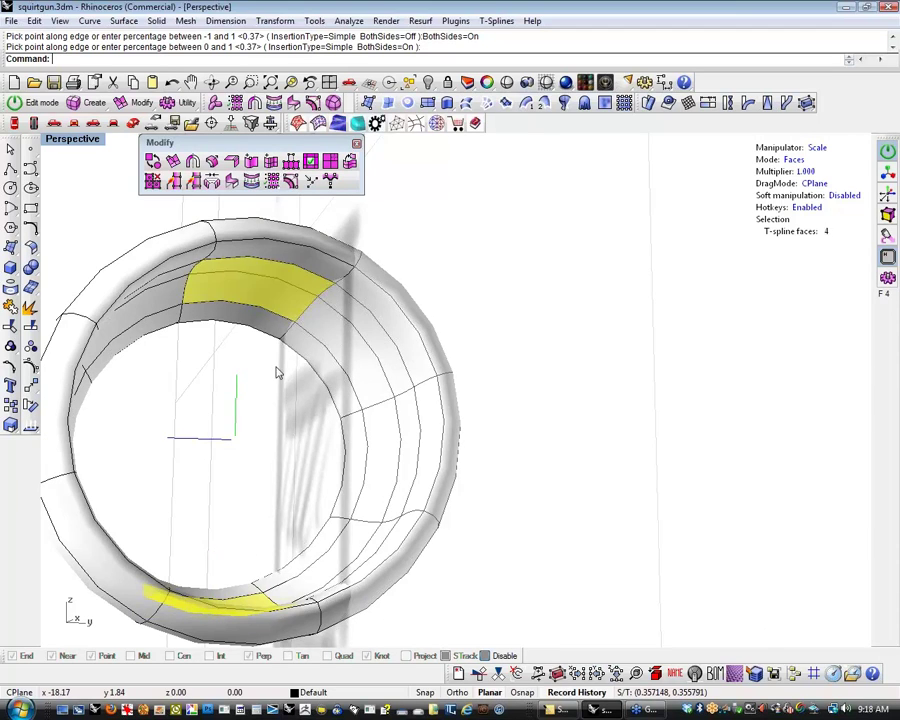
right_drag(278, 372, 298, 365)
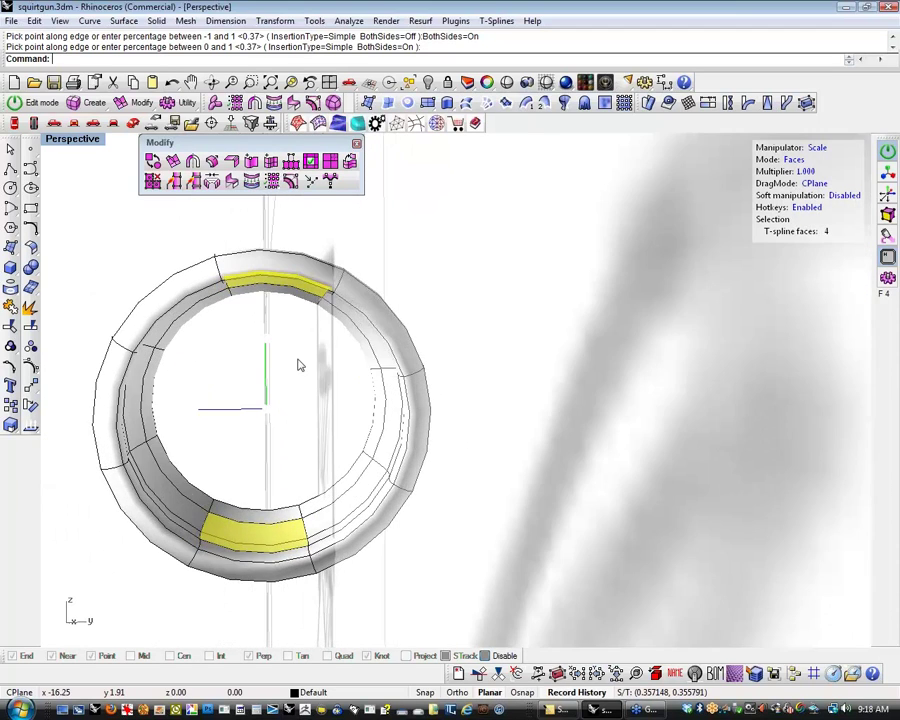
Bridge the selected inner face groups with 3 segments
click(214, 182)
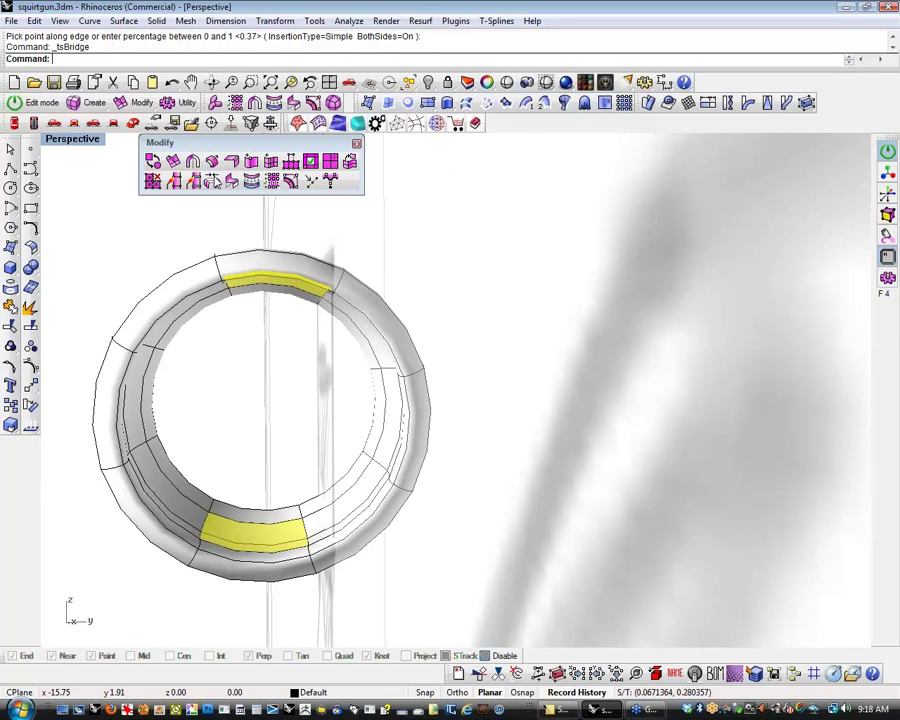
key(Return)
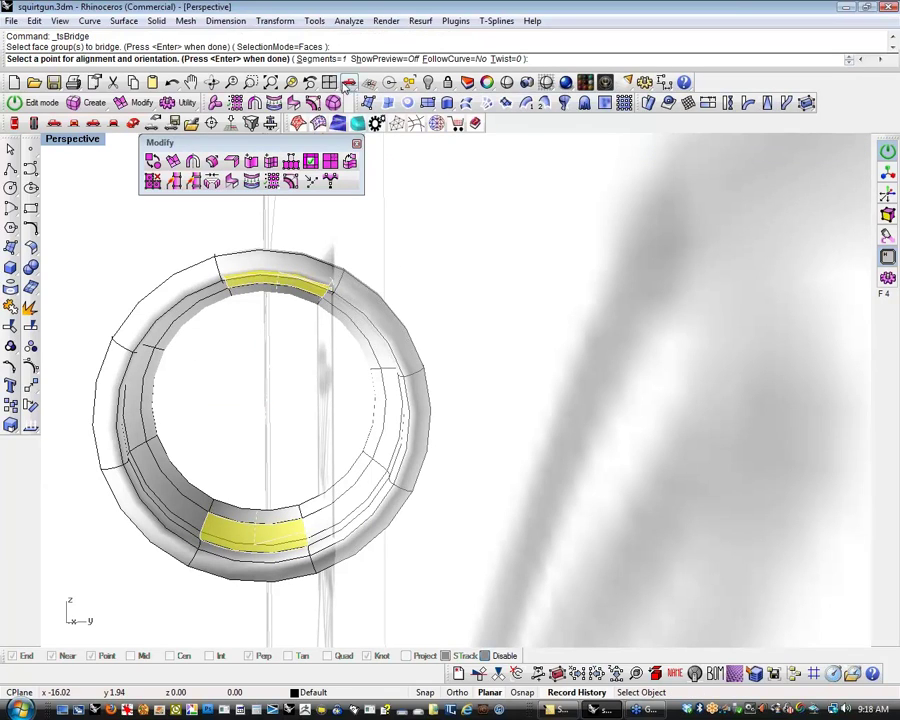
click(292, 58)
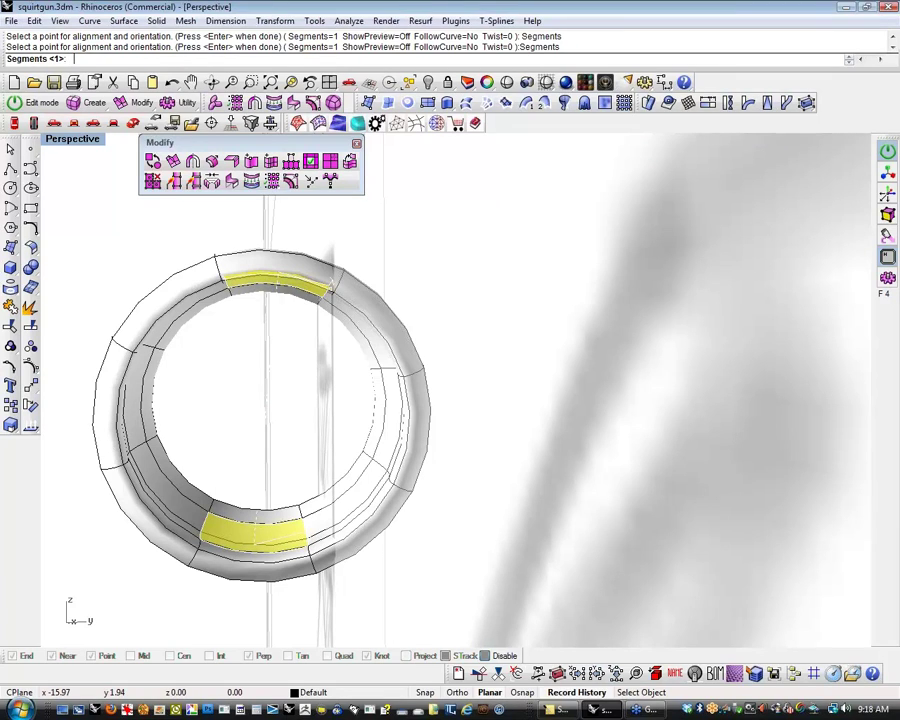
key(Return)
key(Return)
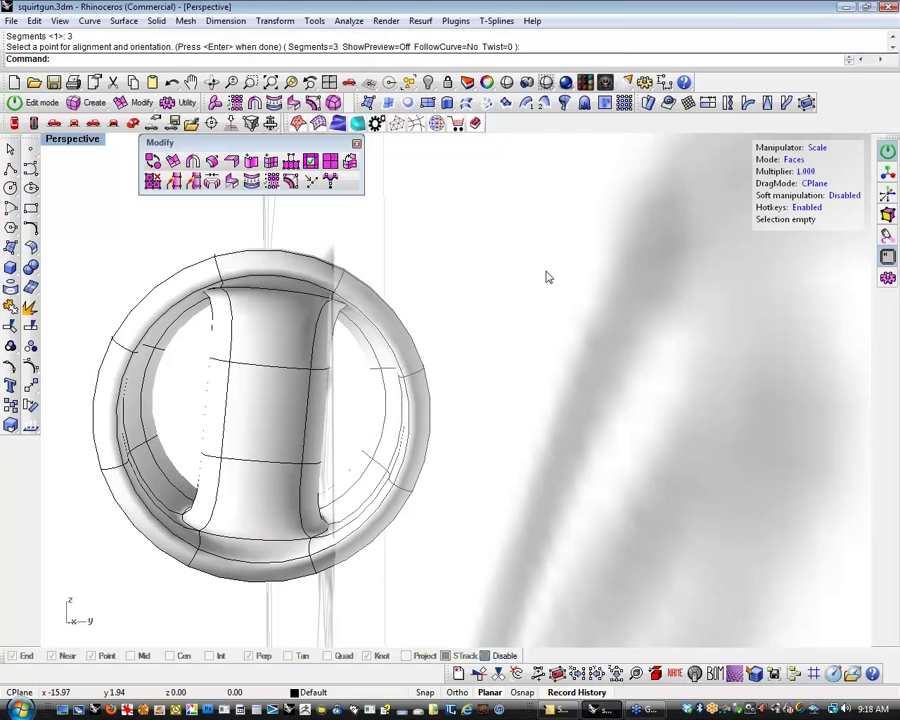
Select the ring of faces around the bridge's middle segment and scale it down uniformly to narrow the waist
click(247, 459)
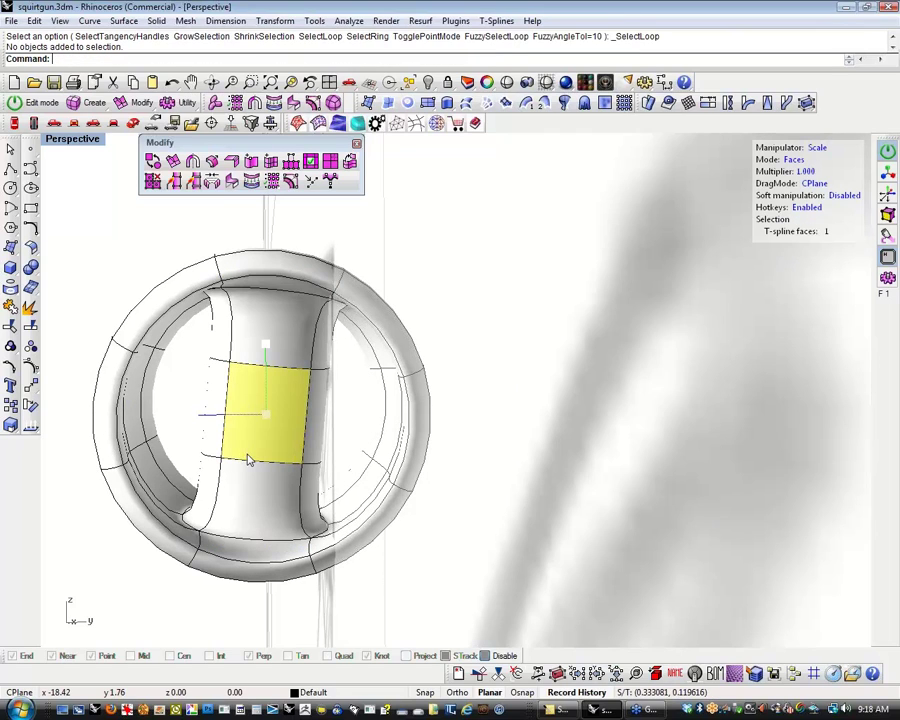
shift+click(213, 444)
key(l)
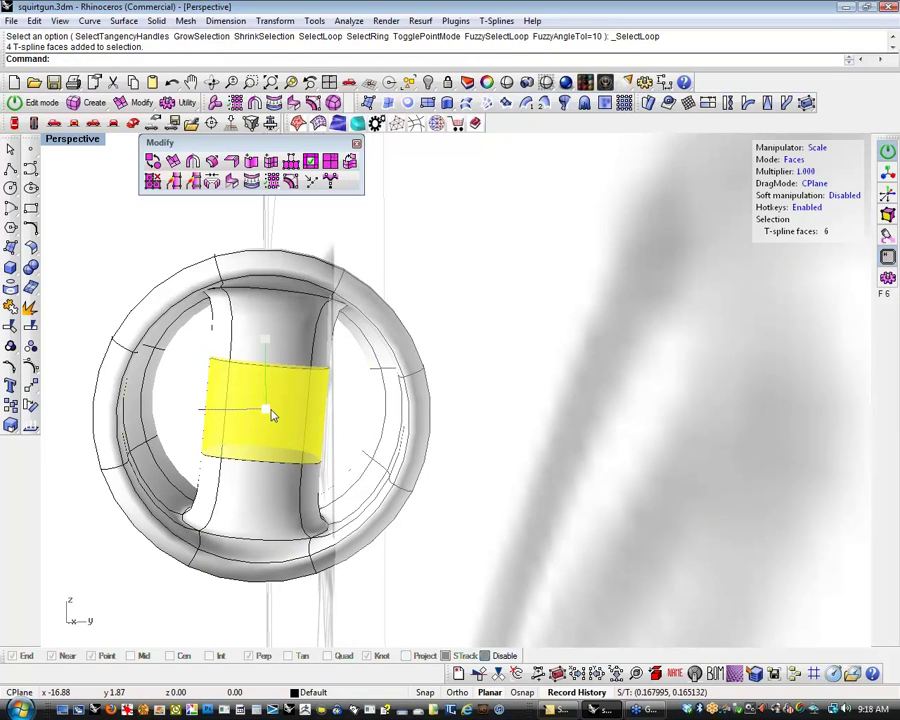
drag(265, 410, 208, 408)
click(208, 408)
Try scaling down the ring of lengthwise edges around the bridge's upper segment uniformly
right_drag(208, 404, 271, 419)
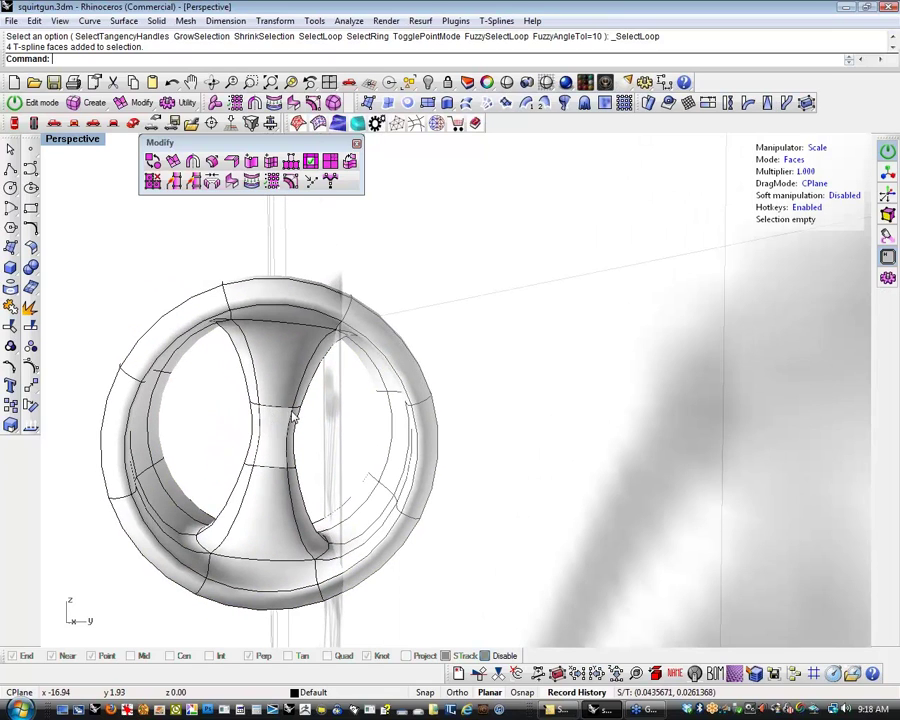
key(2)
click(303, 382)
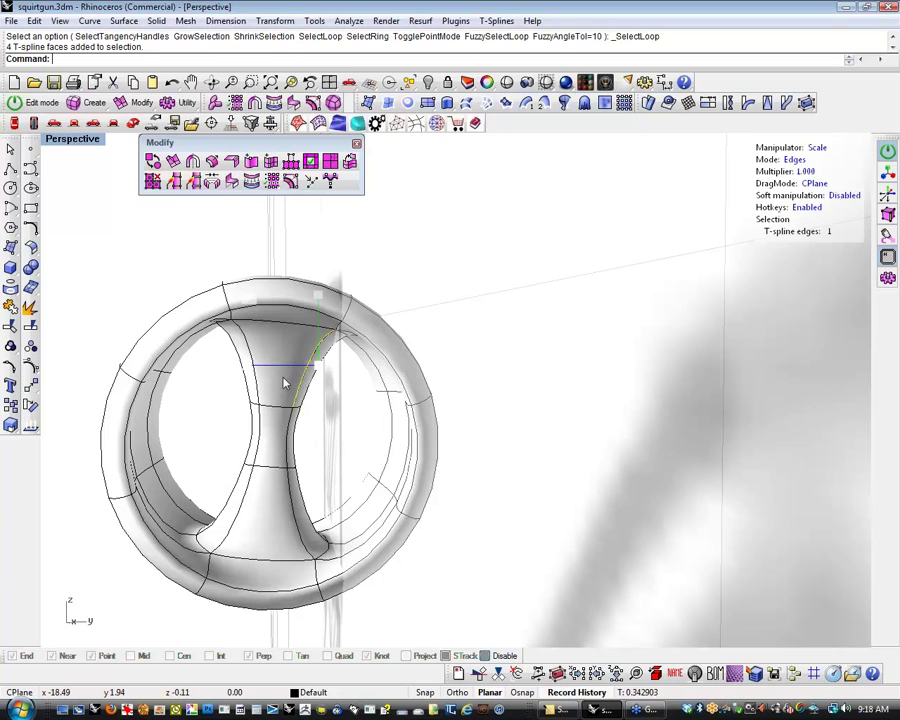
key(r)
right_drag(259, 388, 275, 368)
drag(284, 368, 197, 363)
Set the pivot at the lower end of the selected edges and try stretching them upward, then deselect them
key(p)
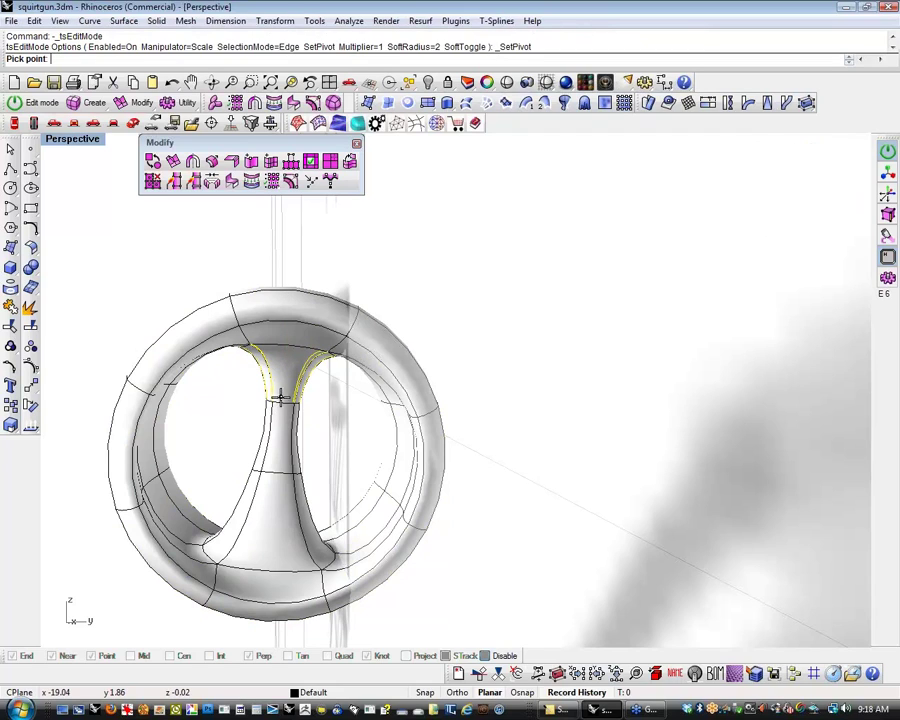
click(271, 403)
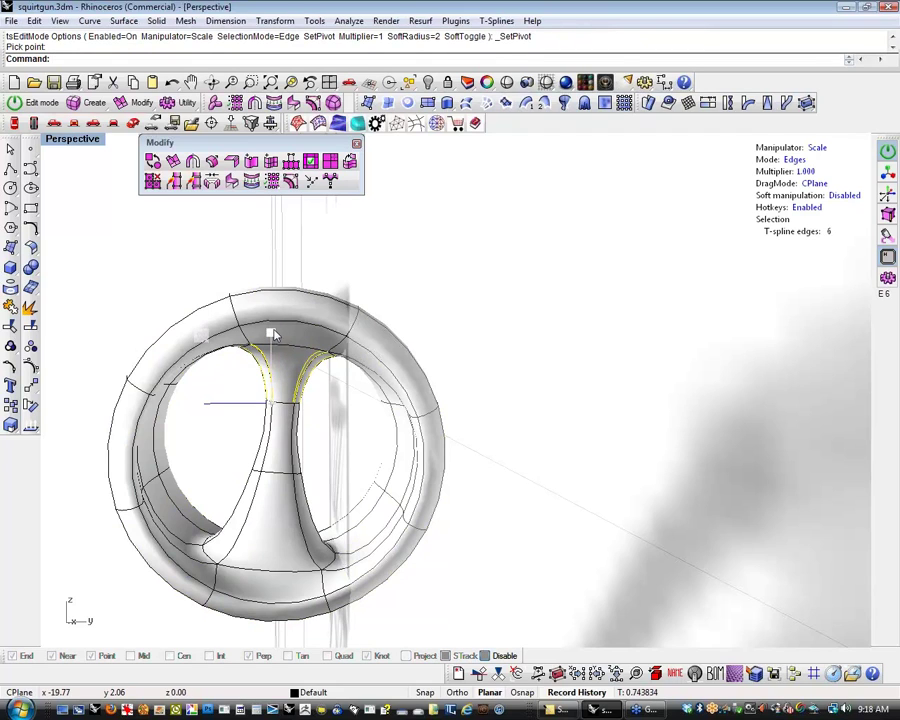
drag(275, 335, 277, 305)
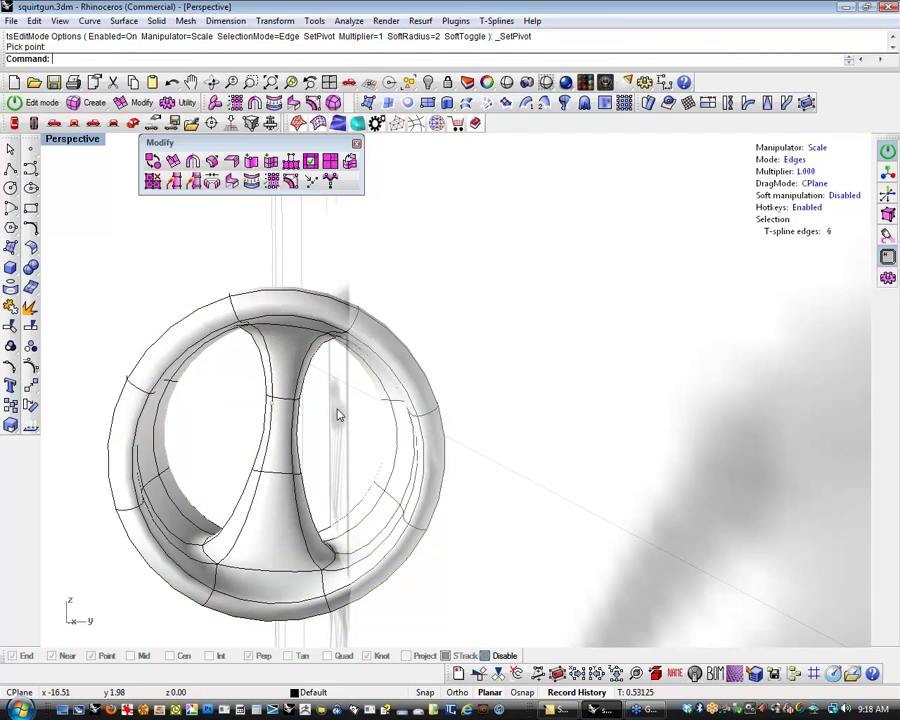
key(Escape)
Undo the scaling changes to the bridge's upper edges and clear the selection
mouse_move(338, 415)
right_down()
mouse_move(330, 444)
mouse_move(341, 433)
right_up()
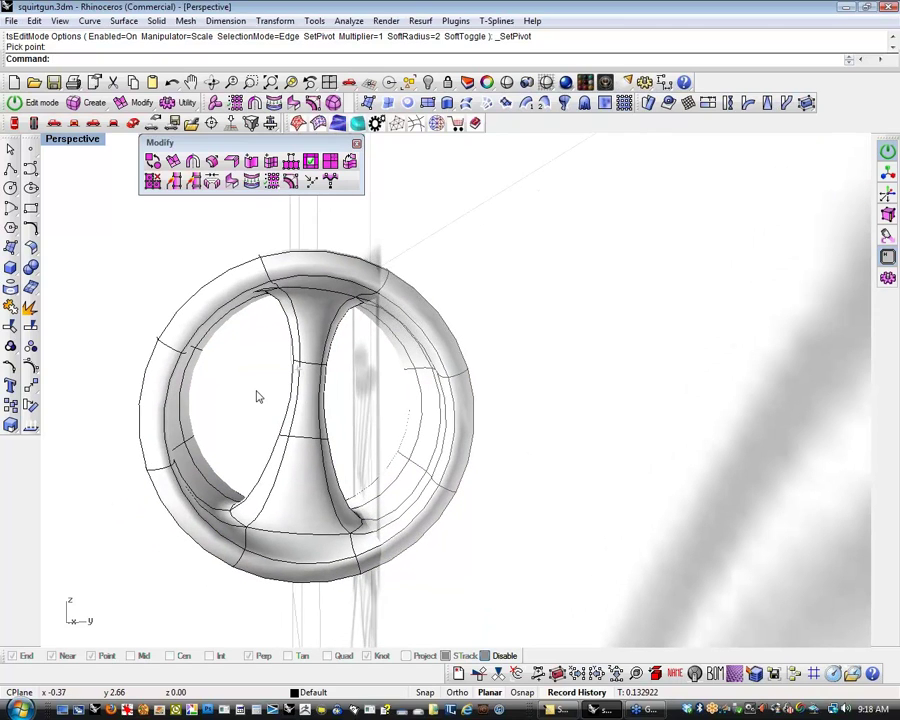
key(ctrl+z)
right_drag(254, 394, 402, 474)
key(Escape)
key(ctrl+z)
key(Escape)
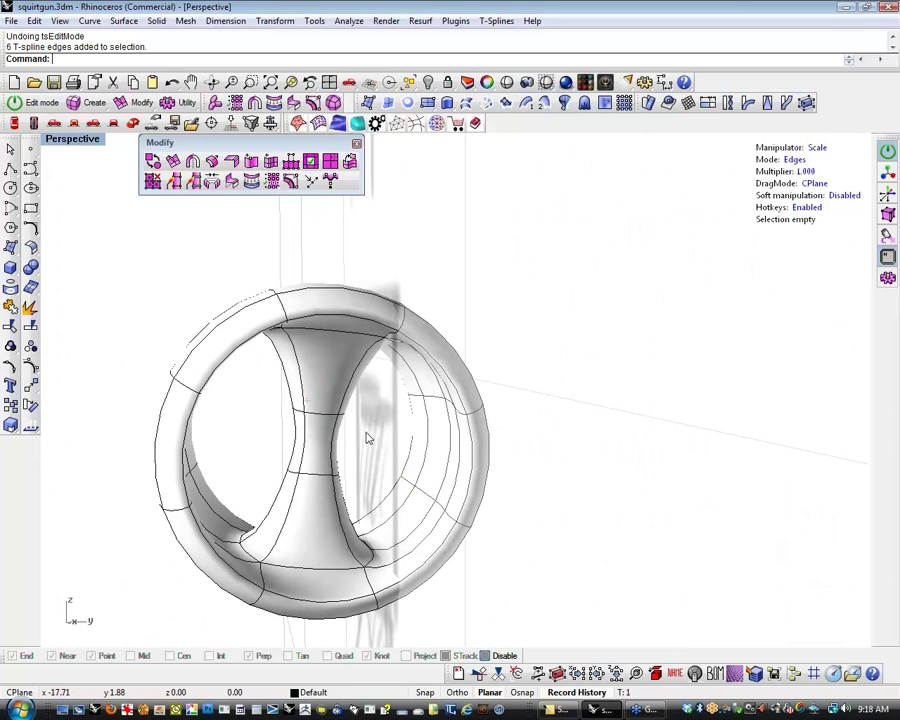
In the left view, select the whole sight ring and rotate it slightly until the inner bridge stands vertical
click(70, 124)
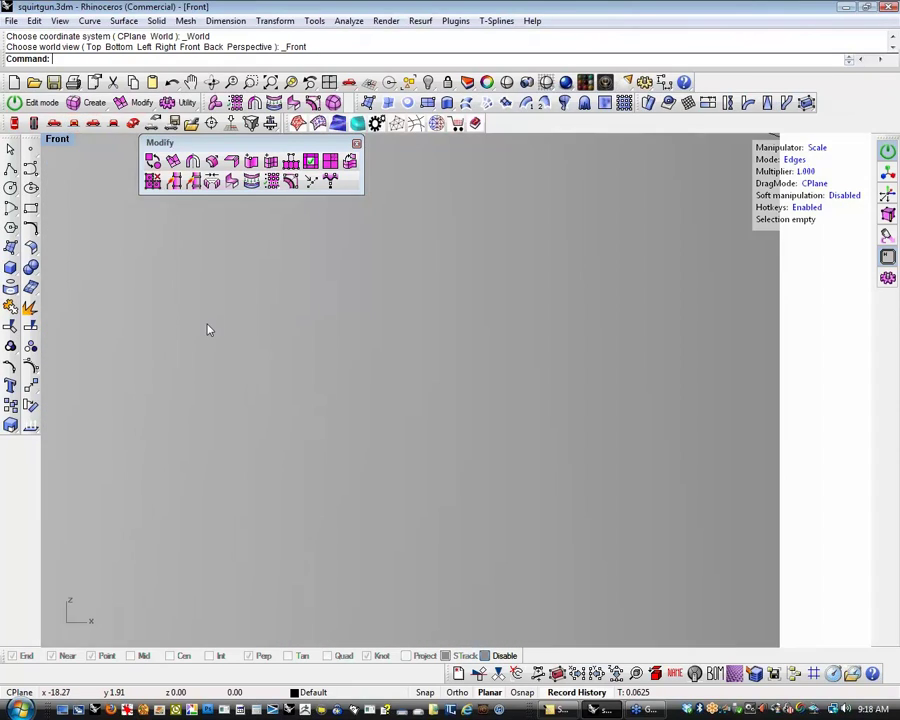
scroll(208, 327, down, 18)
click(54, 123)
scroll(303, 431, down, 20)
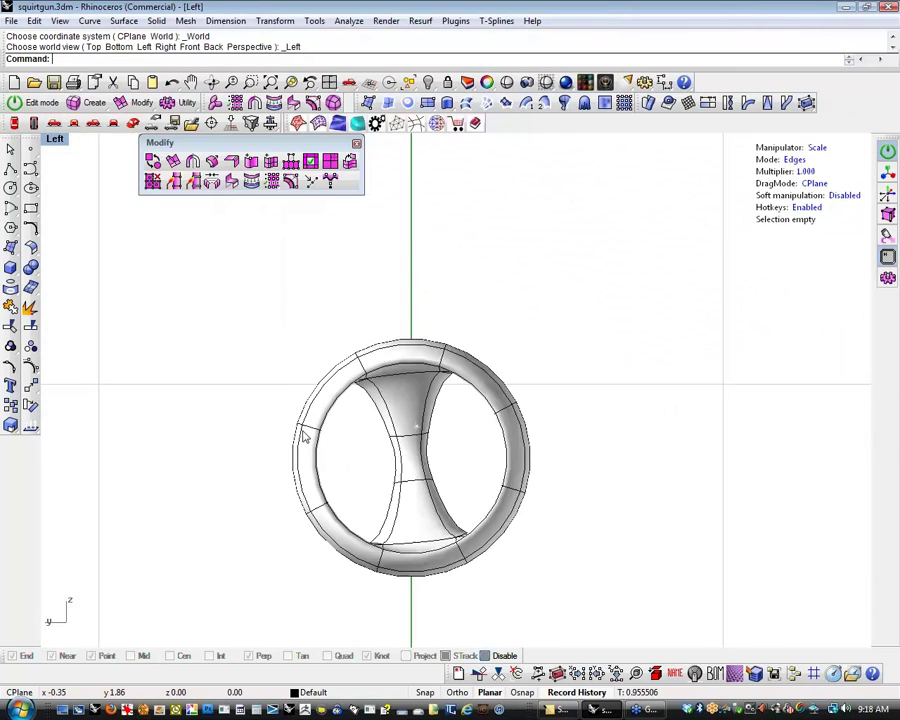
right_drag(363, 438, 306, 448)
scroll(362, 430, up, 5)
click(381, 437)
key(e)
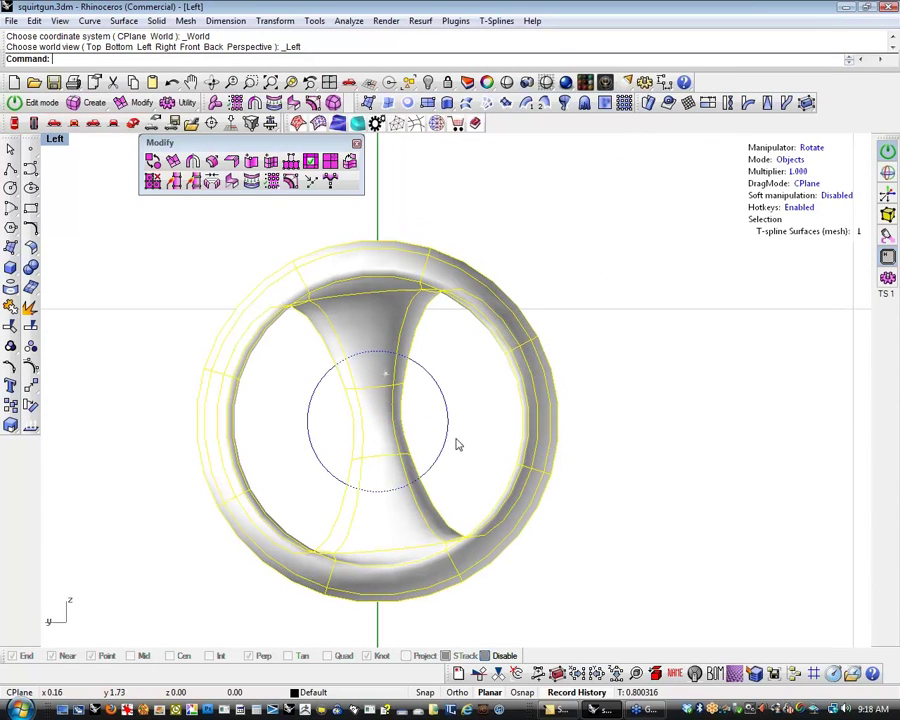
drag(456, 444, 451, 427)
click(486, 436)
right_drag(470, 442, 474, 445)
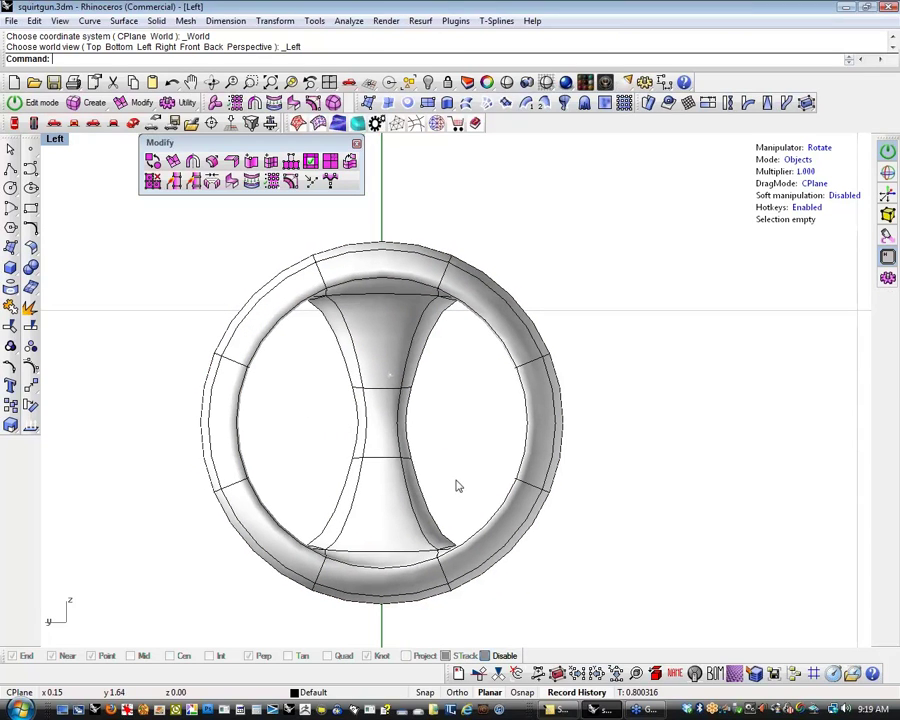
Spread the bridge's two middle edge loops apart by moving the lower loop down and the upper loop up
drag(321, 437, 450, 486)
right_drag(458, 480, 438, 480)
key(w)
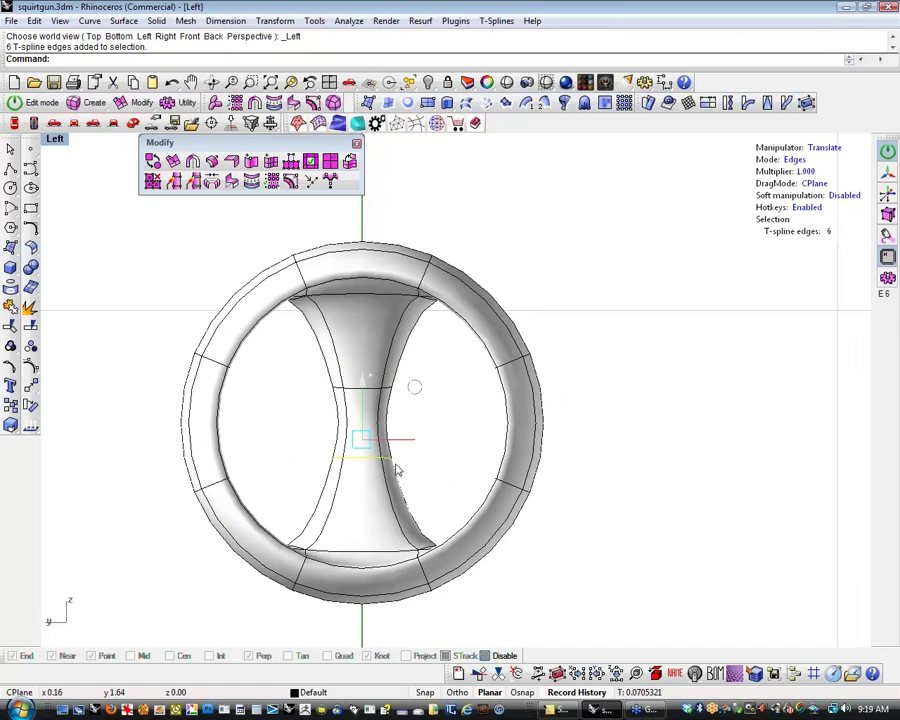
click(366, 388)
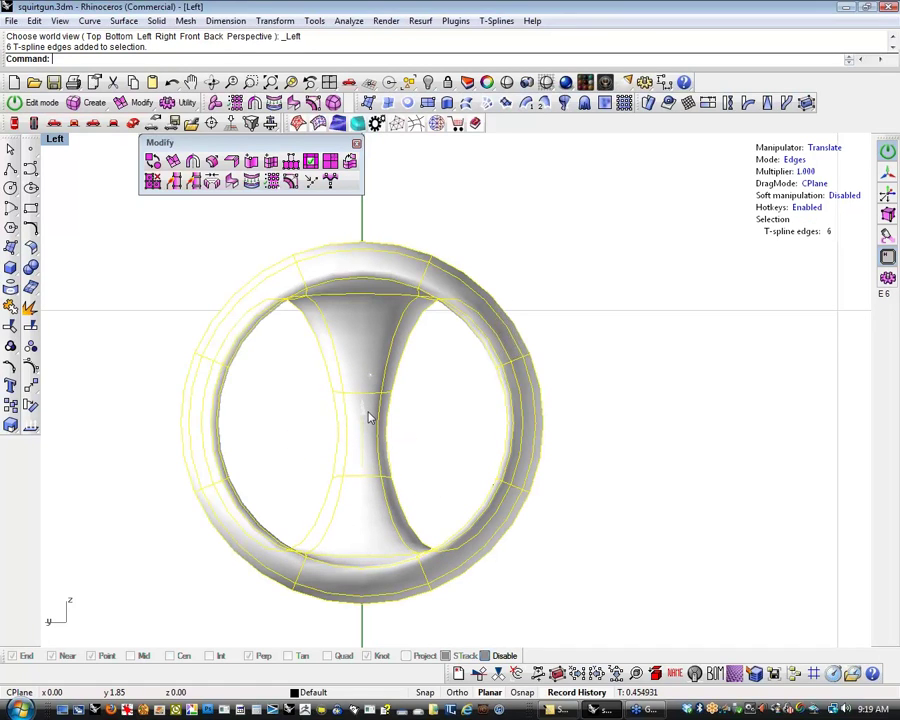
drag(369, 427, 369, 427)
drag(290, 419, 450, 387)
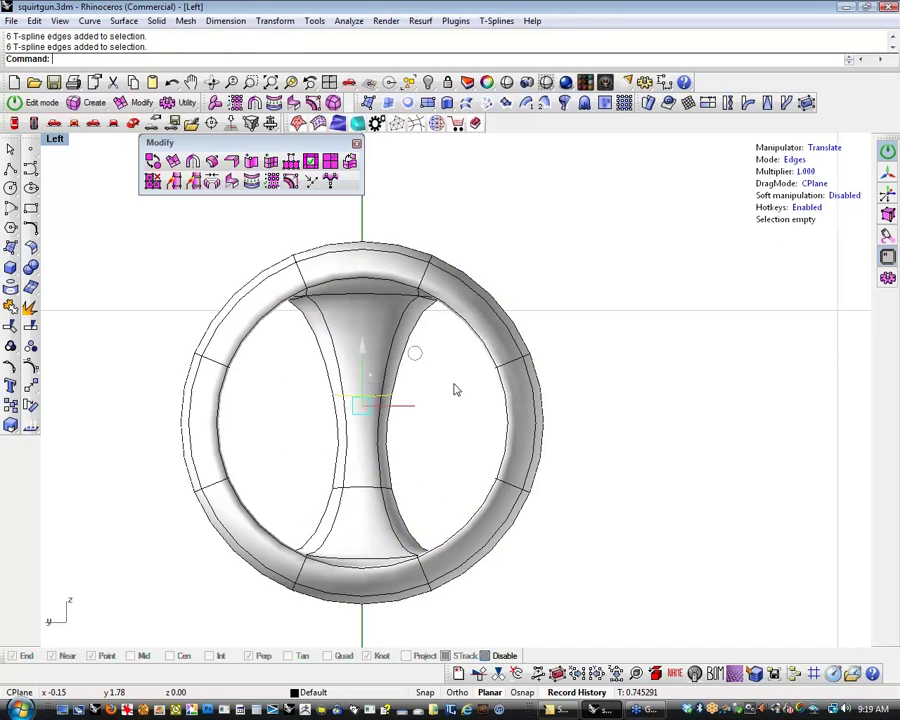
drag(363, 342, 367, 317)
click(420, 424)
right_drag(419, 411, 416, 462)
Scale the lengthwise edges of the bridge's middle segment and of its upper segment narrower across the ring's width
drag(417, 464, 322, 474)
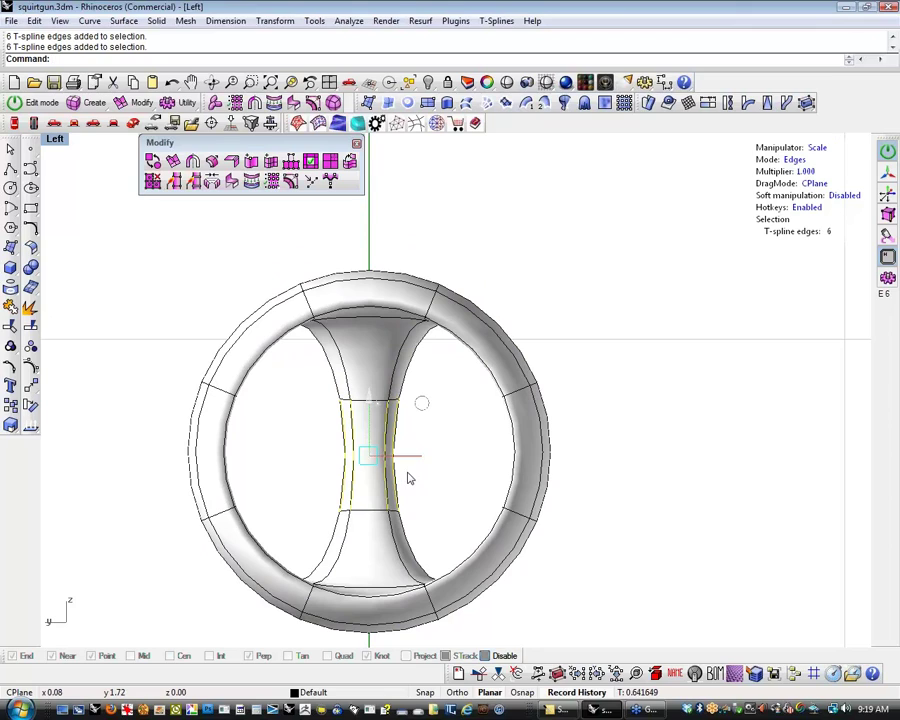
drag(444, 462, 410, 465)
click(416, 383)
drag(323, 380, 323, 378)
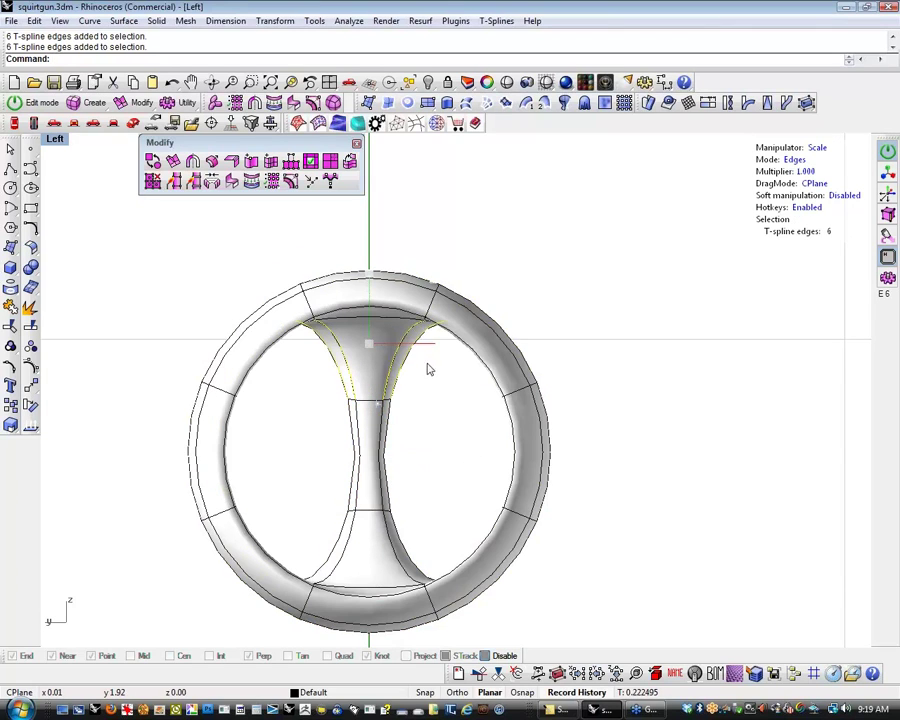
drag(435, 347, 396, 345)
click(455, 474)
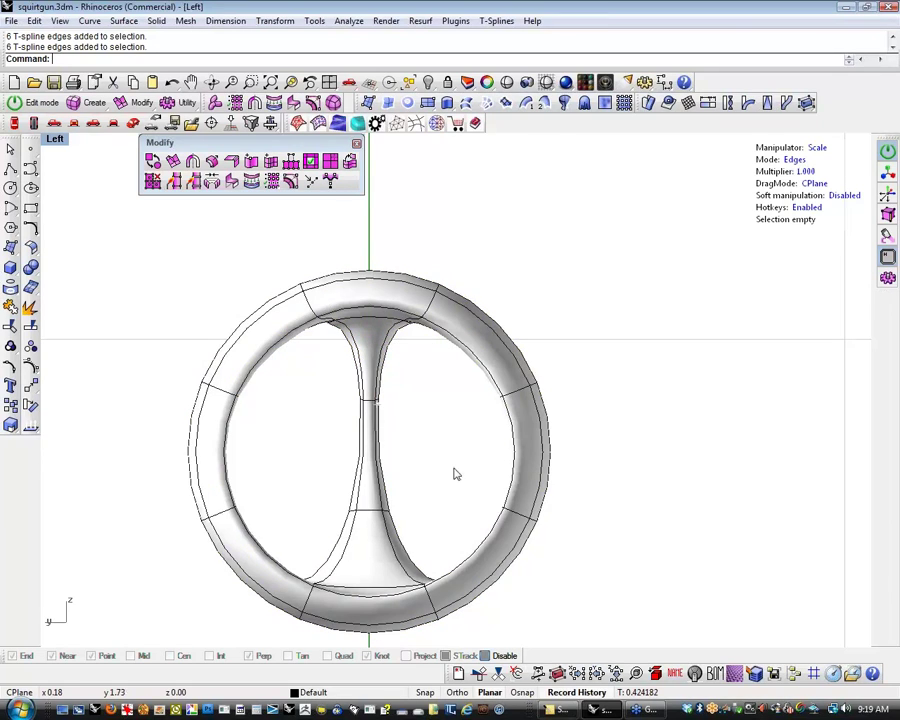
Scale the lengthwise edges of the bridge's lower segment narrower to match its upper half, and clear the selection
drag(395, 545, 334, 548)
drag(437, 557, 406, 568)
drag(414, 440, 492, 466)
click(297, 452)
scroll(331, 456, down, 4)
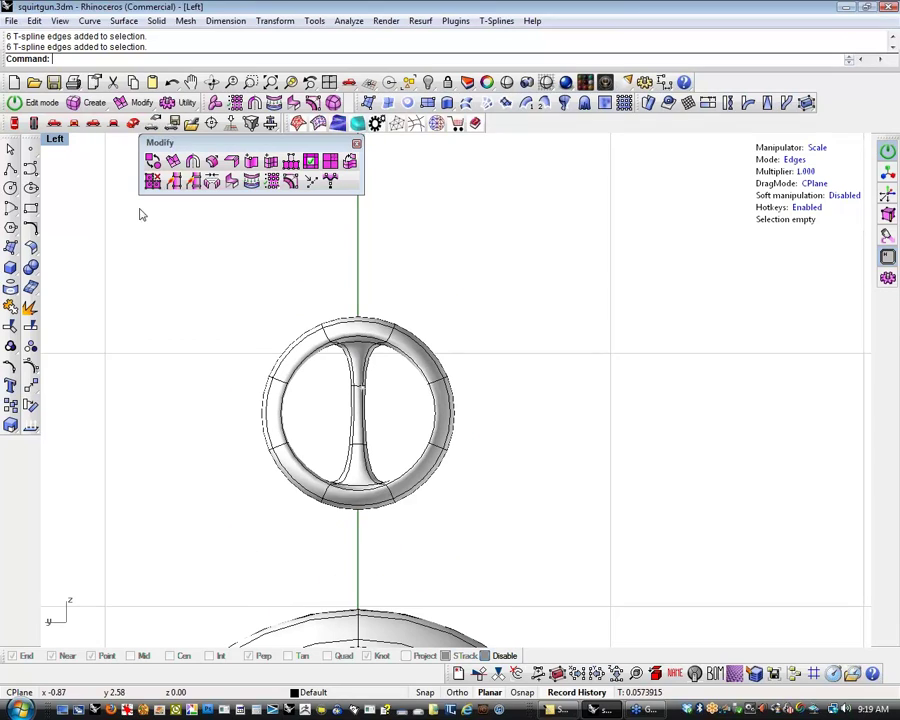
Return to the perspective view and switch to face editing for the underside of the sight ring
click(133, 123)
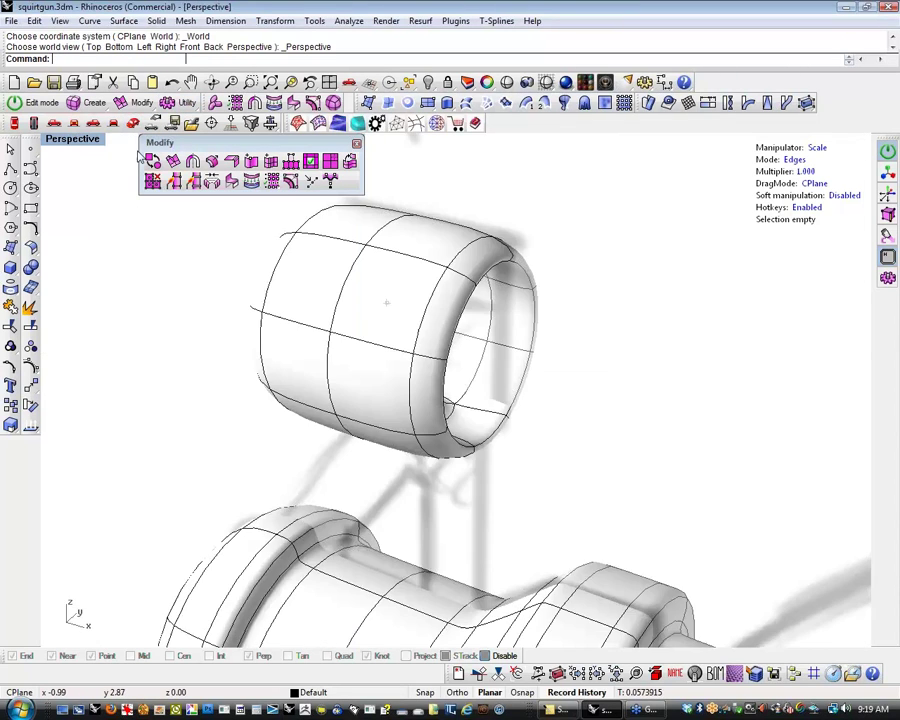
right_drag(380, 300, 310, 422)
key(d)
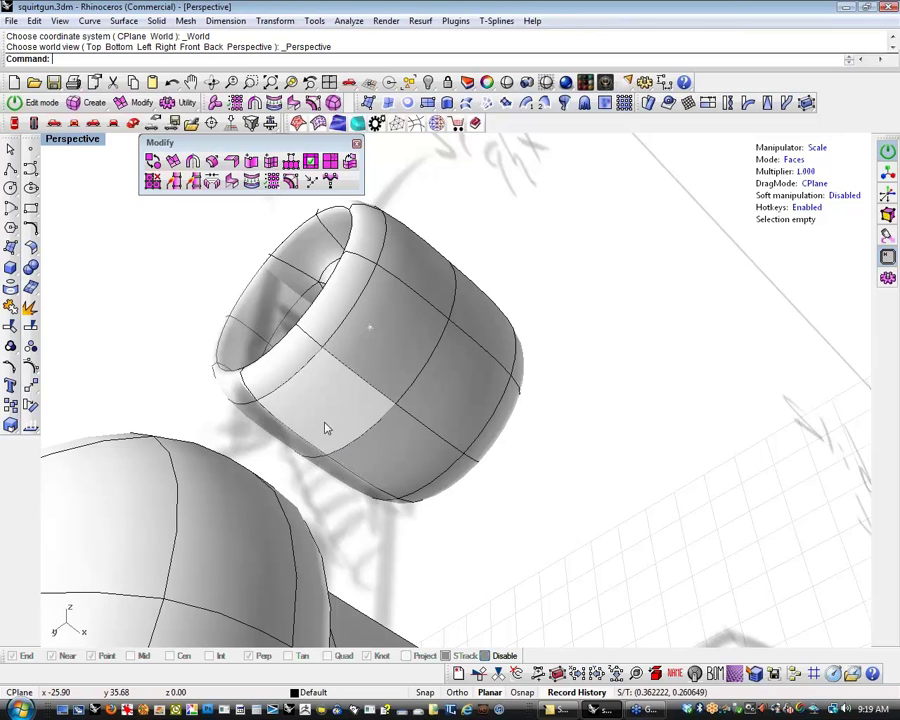
click(328, 424)
shift+click(400, 475)
right_drag(506, 547, 420, 531)
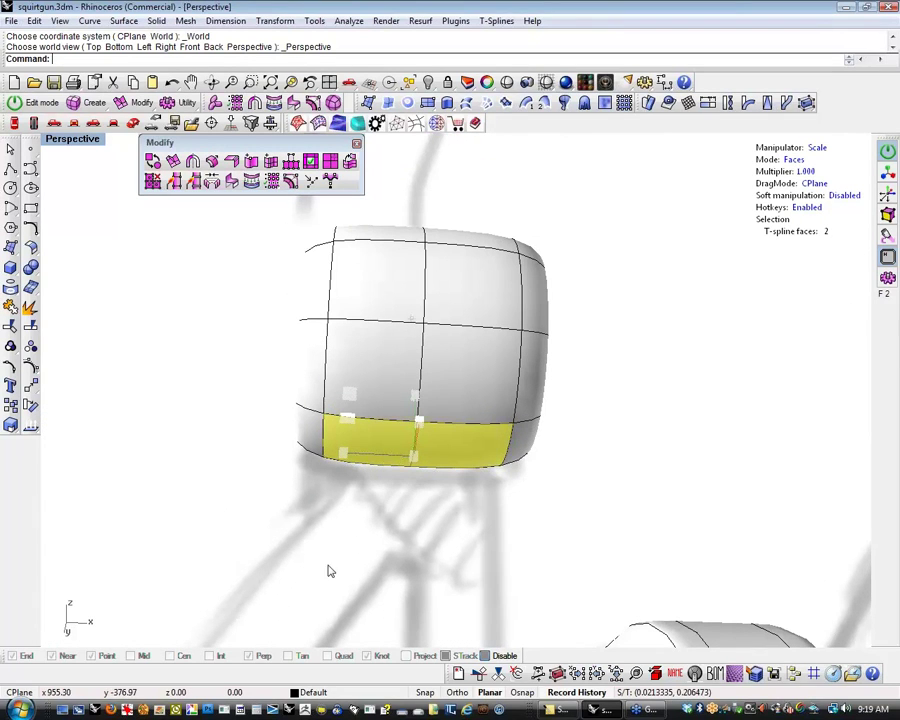
right_drag(478, 536, 442, 587)
scroll(440, 589, down, 5)
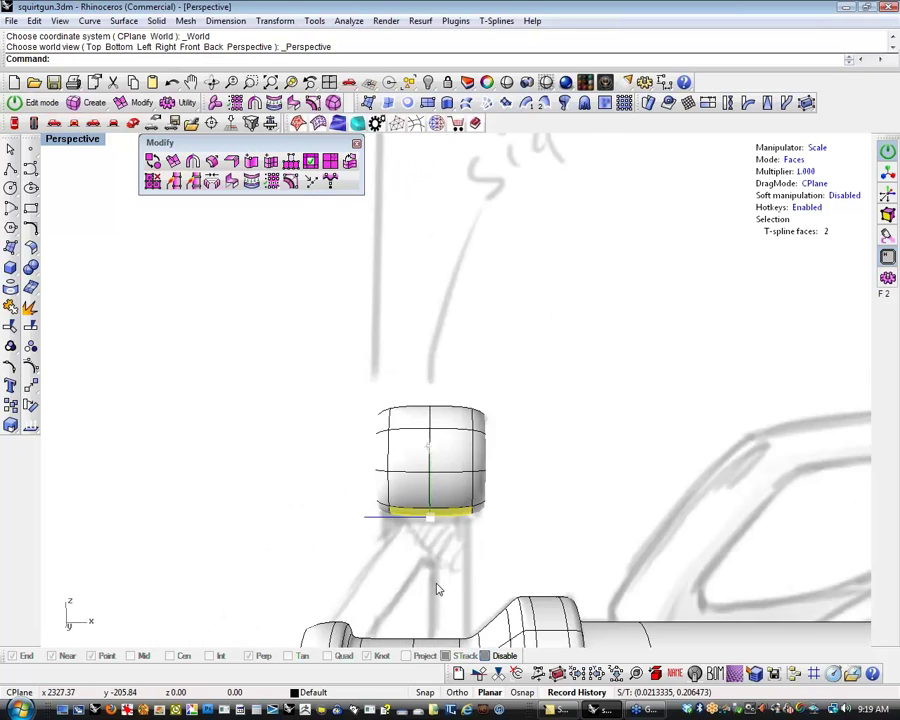
click(505, 483)
shift+right_drag(505, 483, 424, 556)
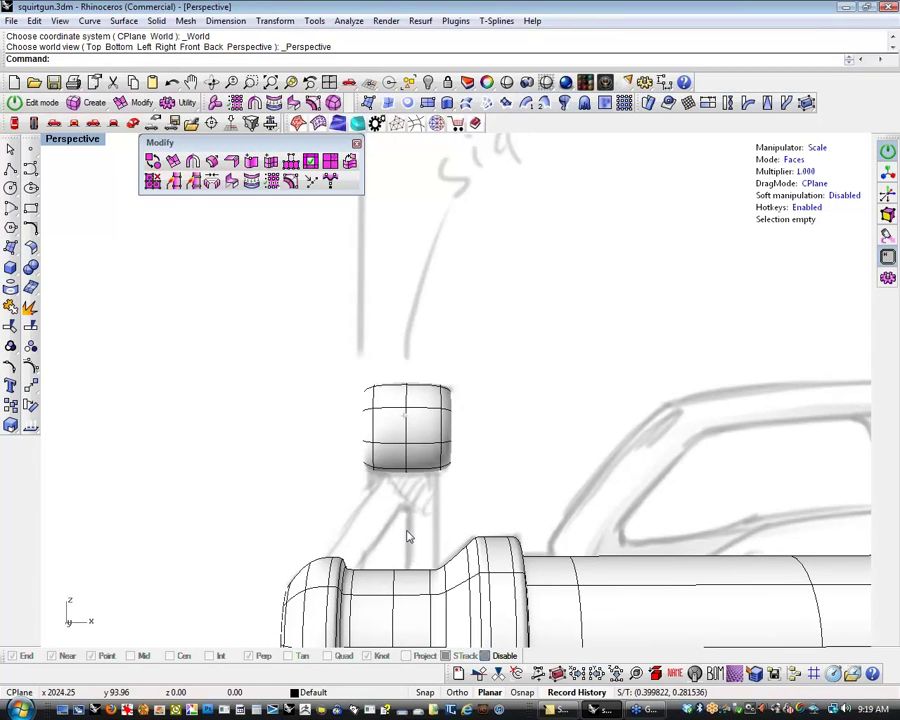
Subdivide the two adjoining faces on the underside of the sight ring using exact face subdivision
mouse_move(388, 493)
right_down()
mouse_move(558, 528)
mouse_move(416, 499)
mouse_move(428, 514)
mouse_move(488, 536)
mouse_move(527, 462)
right_up()
scroll(383, 497, up, 14)
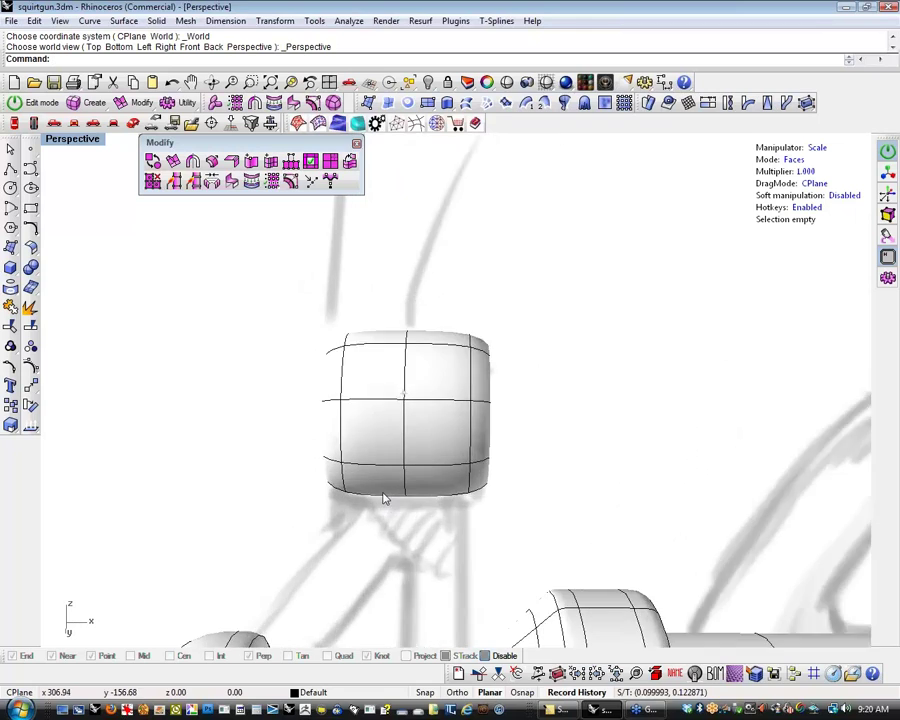
right_drag(424, 522, 368, 490)
click(360, 484)
shift+click(482, 462)
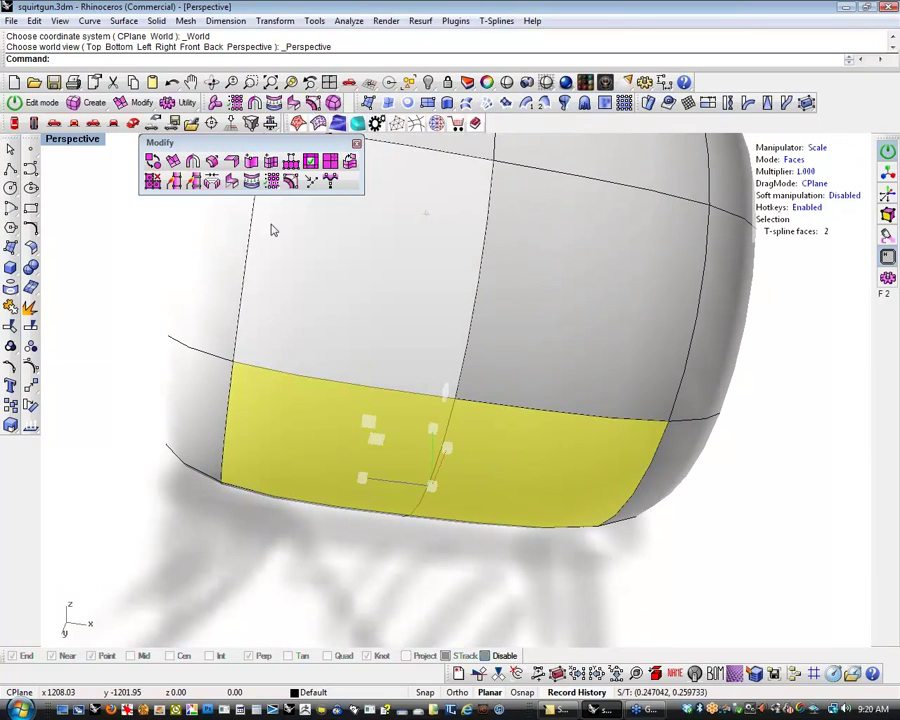
click(330, 163)
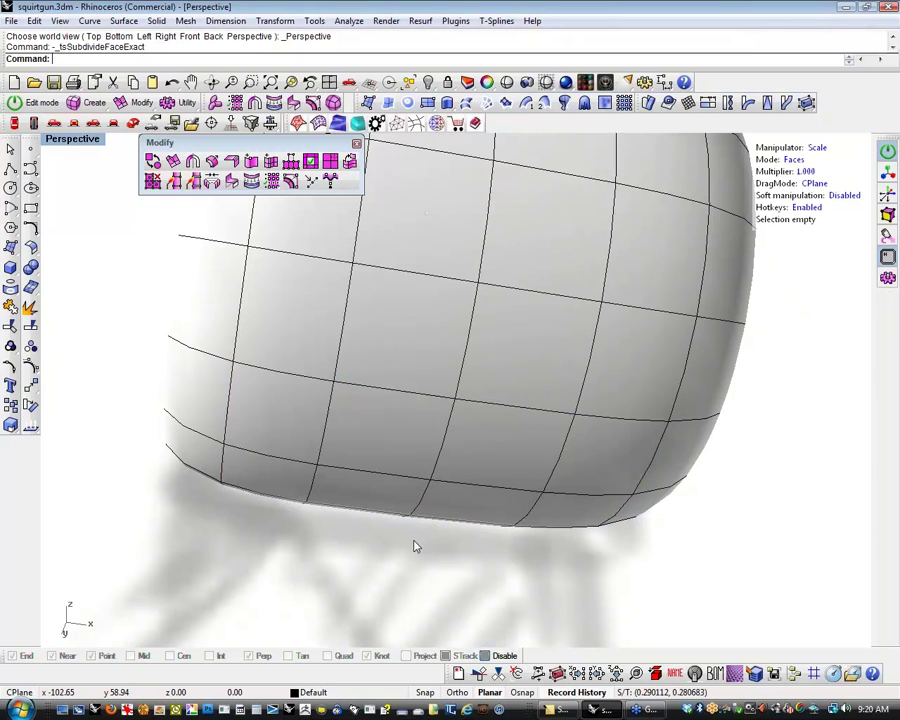
scroll(414, 544, down, 7)
right_drag(424, 543, 335, 510)
click(432, 540)
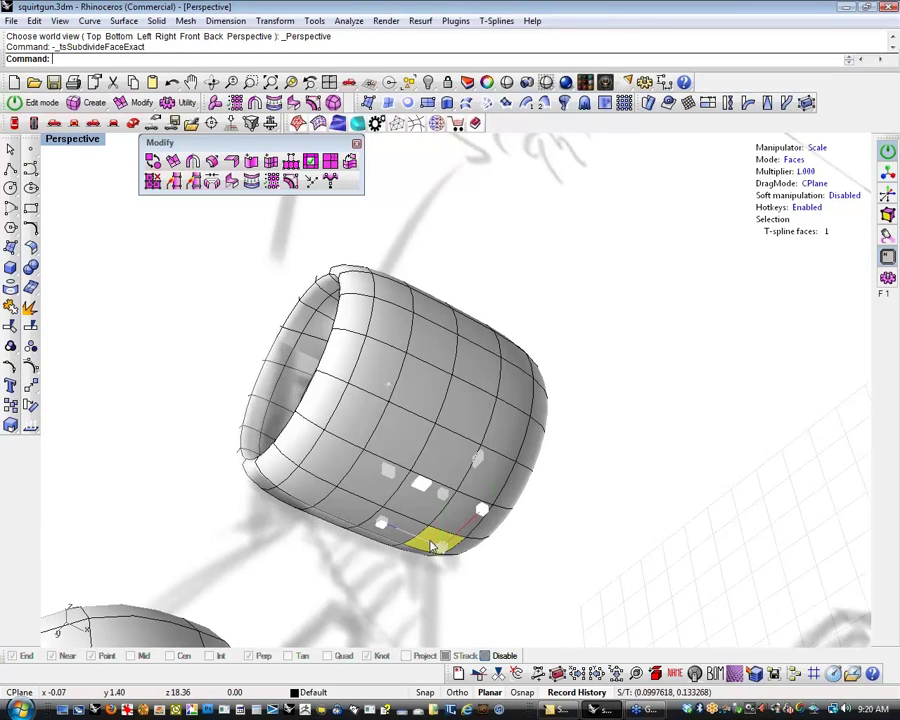
shift+click(445, 517)
shift+click(335, 474)
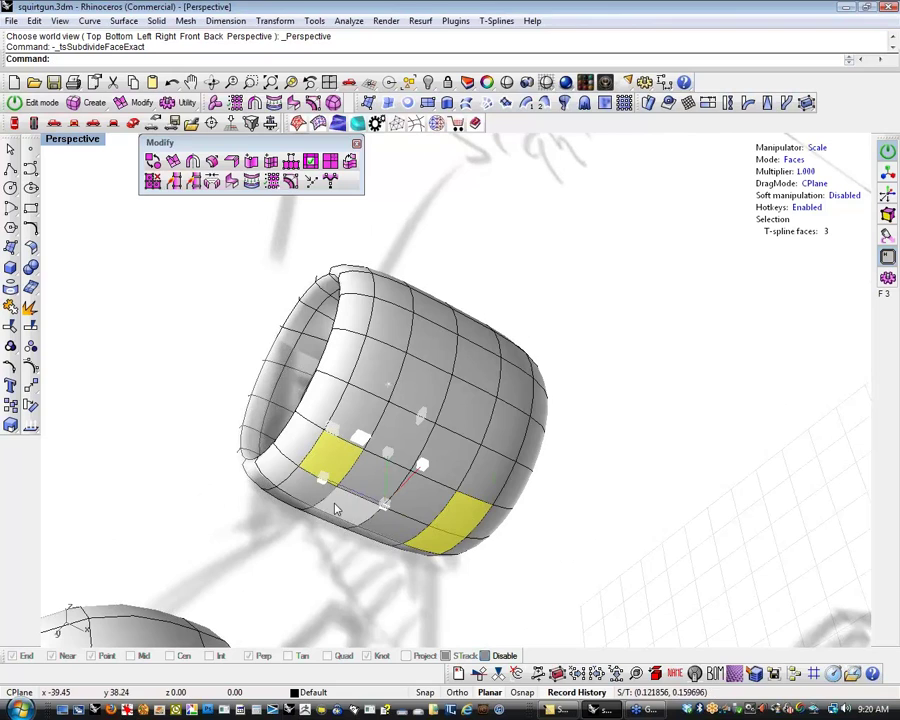
click(388, 579)
Select a two-by-two block of faces at one end of the ring's underside and a pair at the other end
right_drag(388, 579, 390, 545)
click(410, 530)
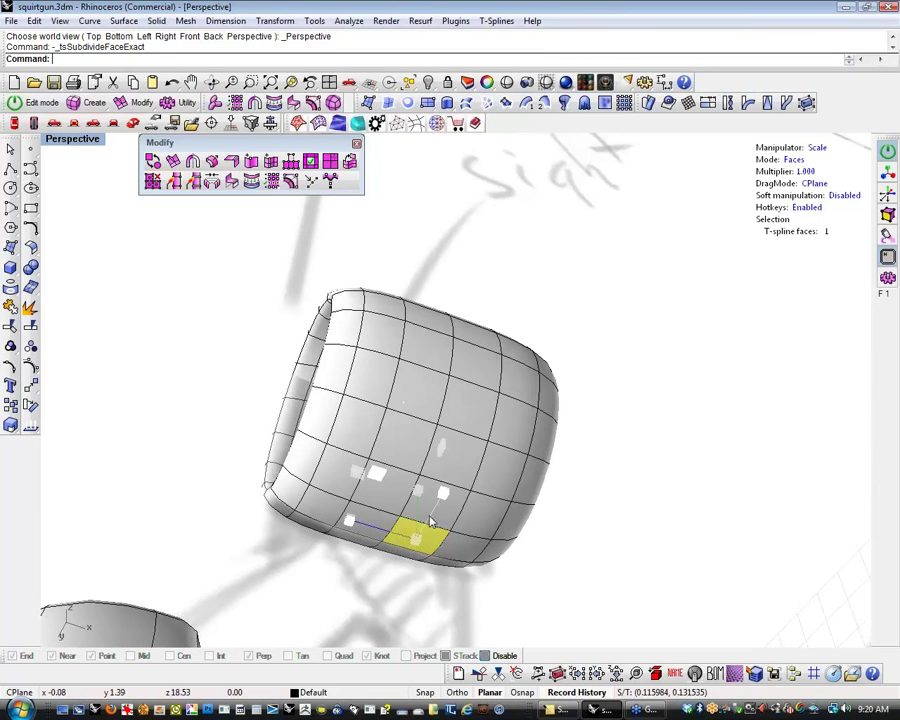
shift+click(445, 505)
shift+click(472, 524)
shift+click(480, 486)
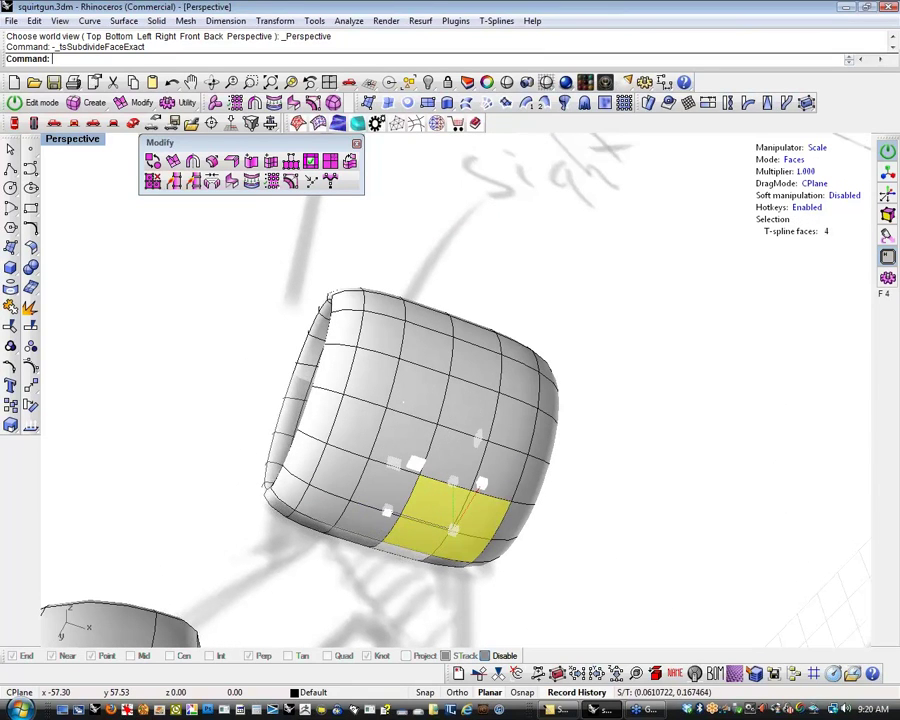
shift+click(341, 482)
Extrude the six selected underside faces downward in two stages to start one wide and one narrow support leg
right_drag(351, 536, 396, 534)
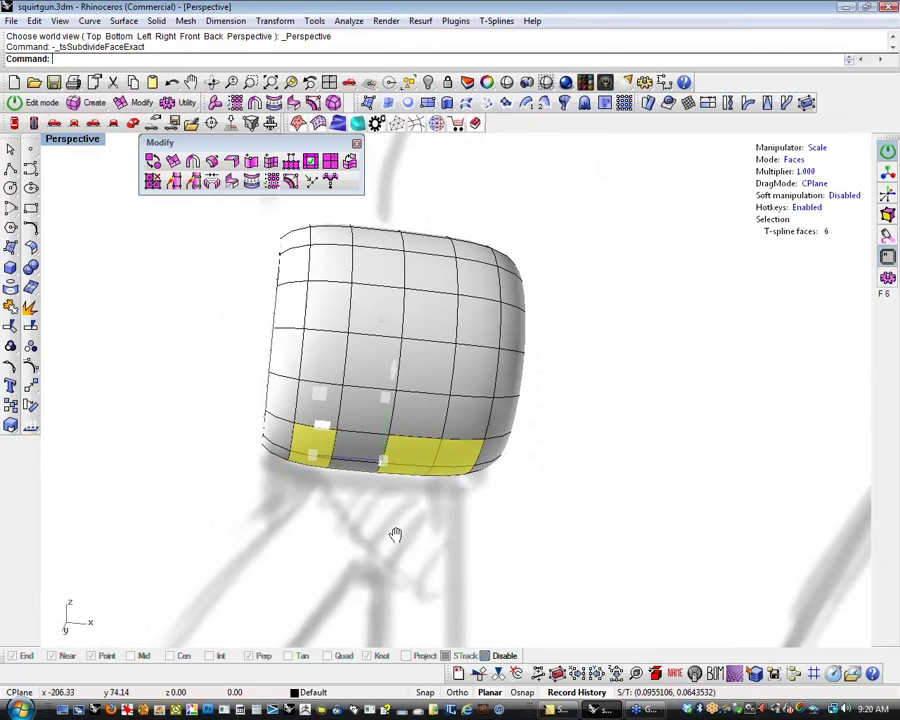
scroll(362, 510, up, 5)
key(w)
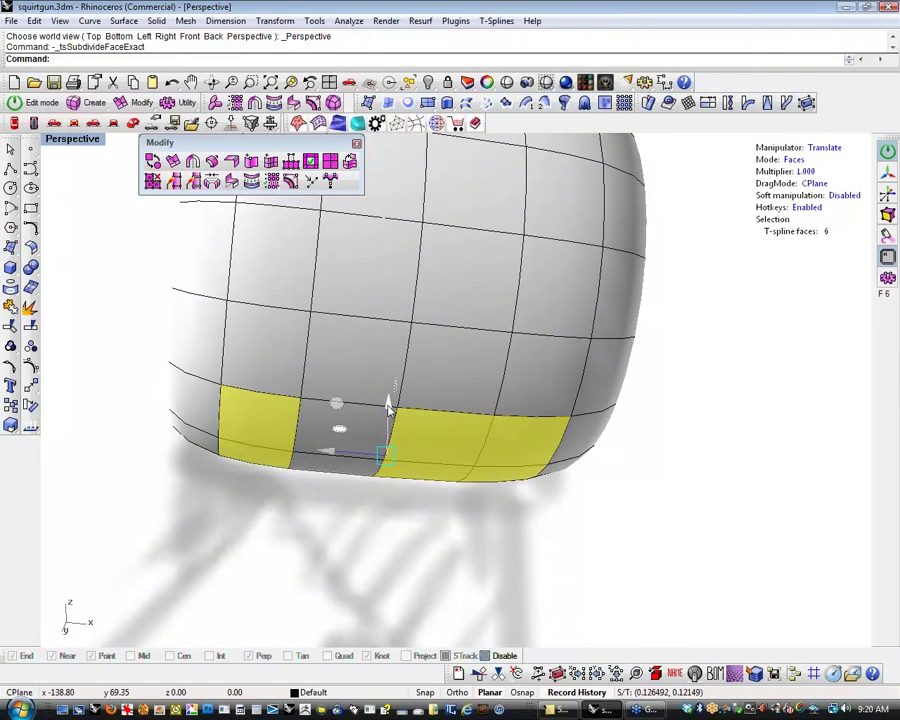
drag(390, 405, 388, 447)
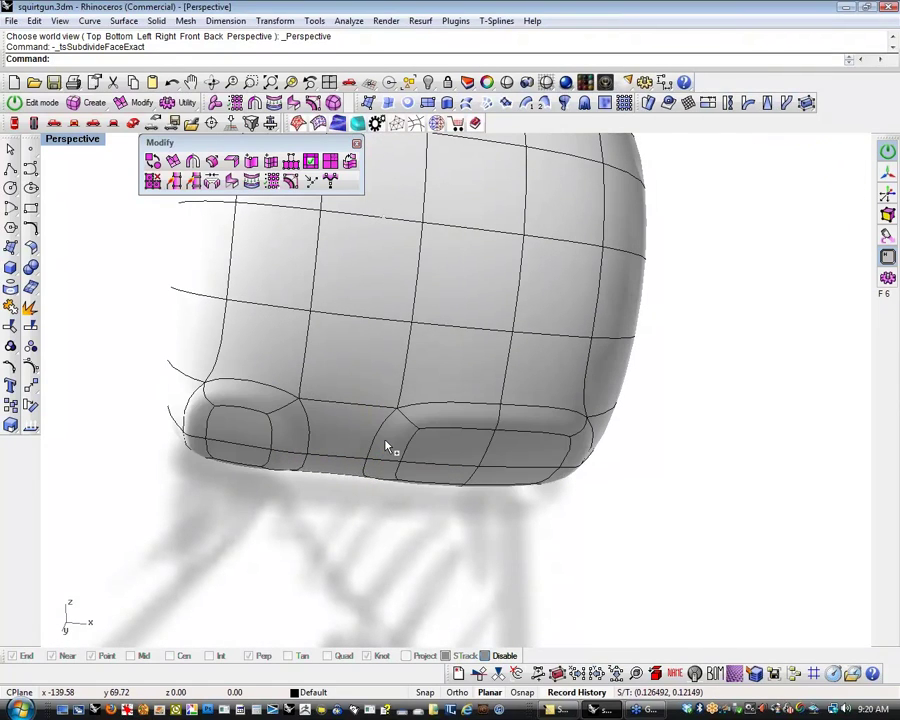
scroll(386, 430, down, 5)
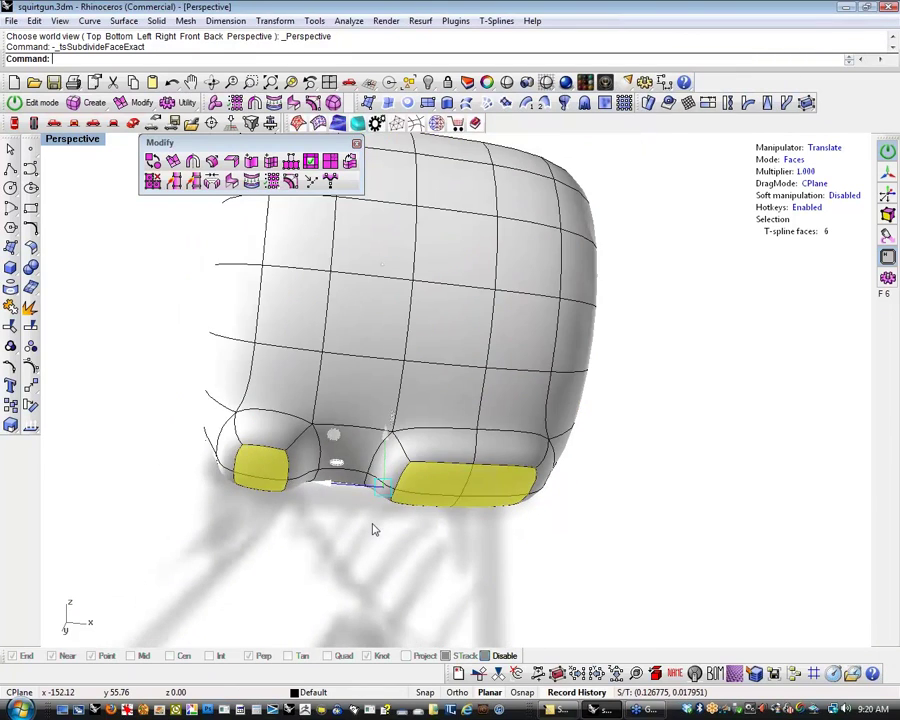
right_drag(491, 479, 467, 524)
drag(418, 346, 416, 407)
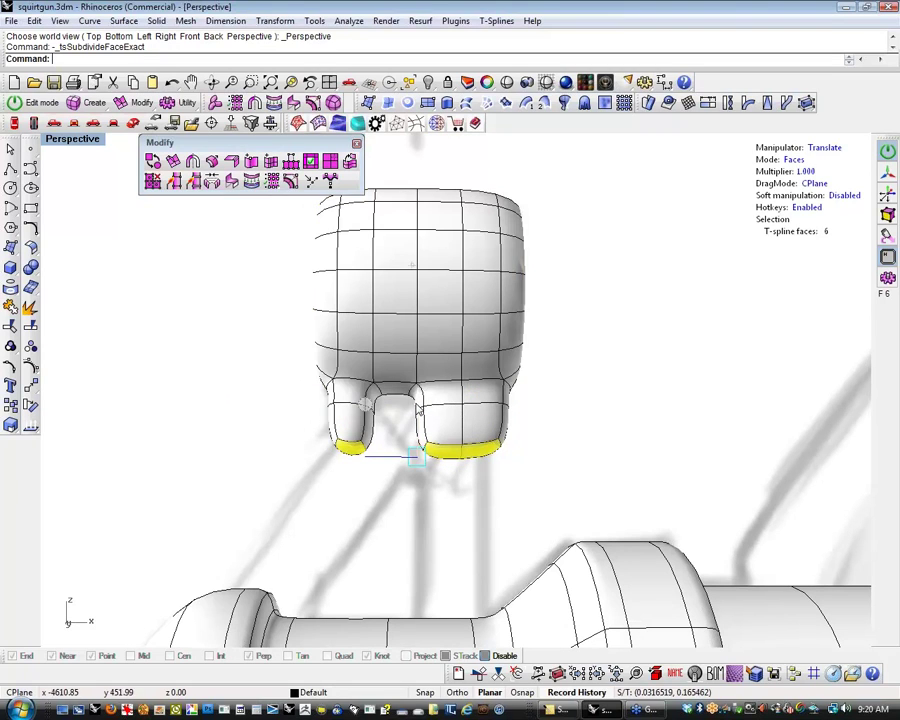
Extrude the end faces of both legs further down until they reach into the barrel, and clear the selection
right_drag(446, 394, 374, 432)
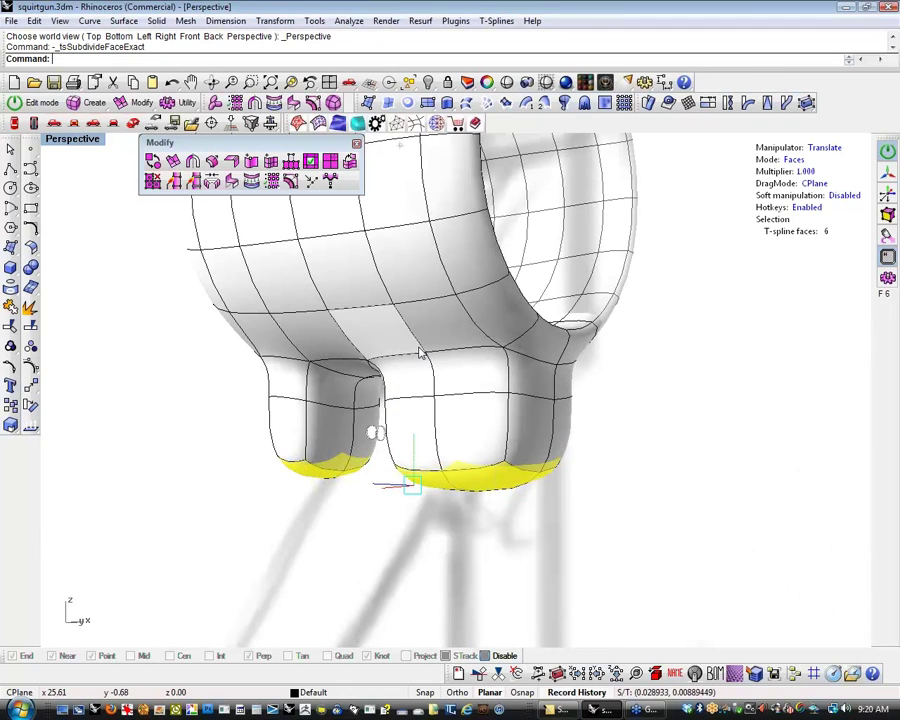
right_drag(462, 371, 336, 450)
scroll(386, 500, down, 6)
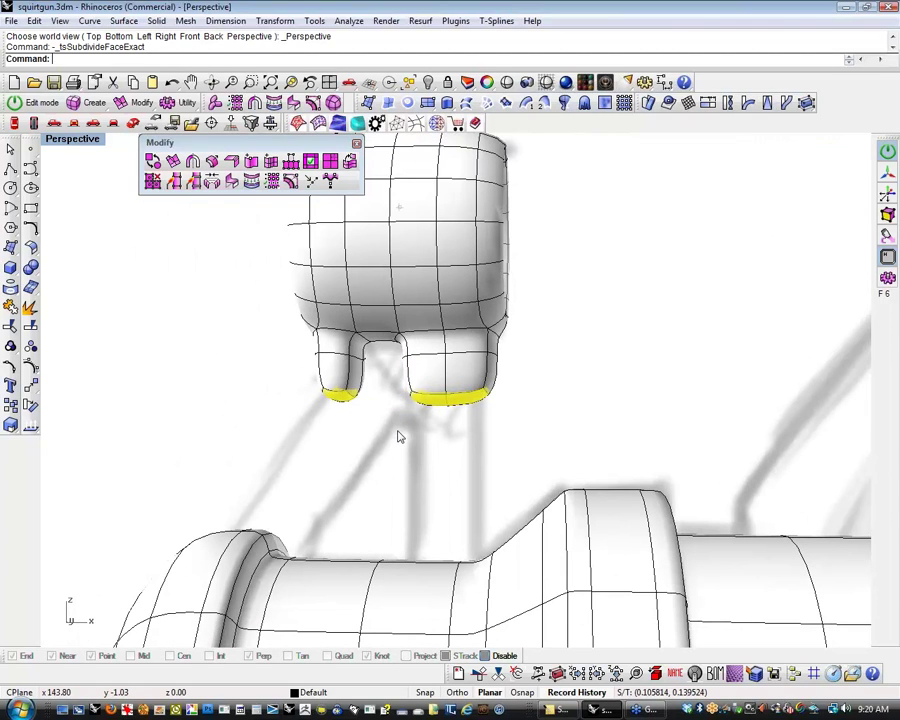
key(Delete)
key(ctrl+z)
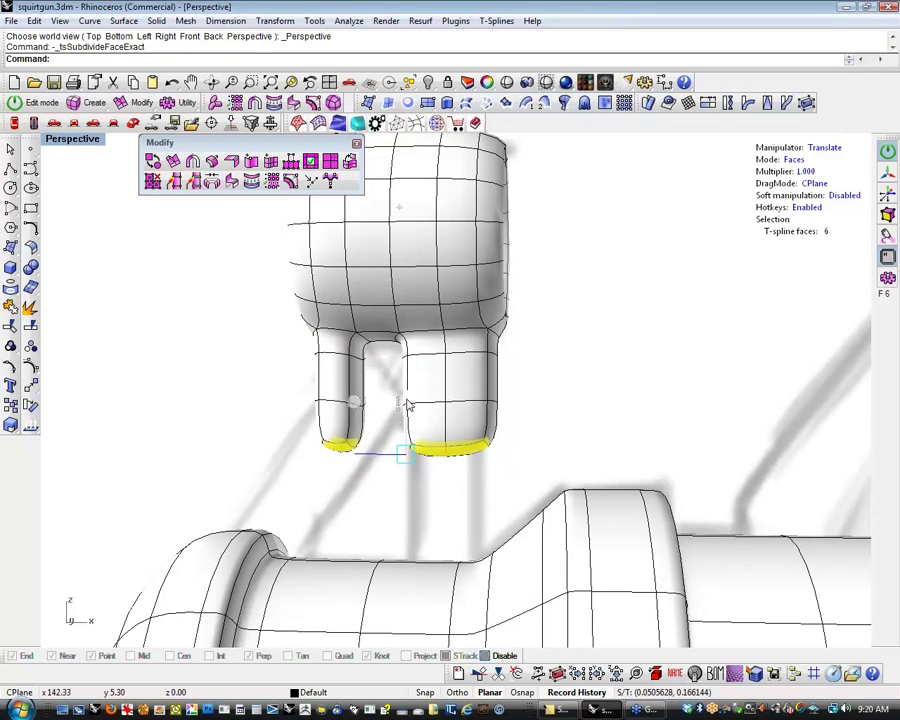
drag(407, 404, 390, 582)
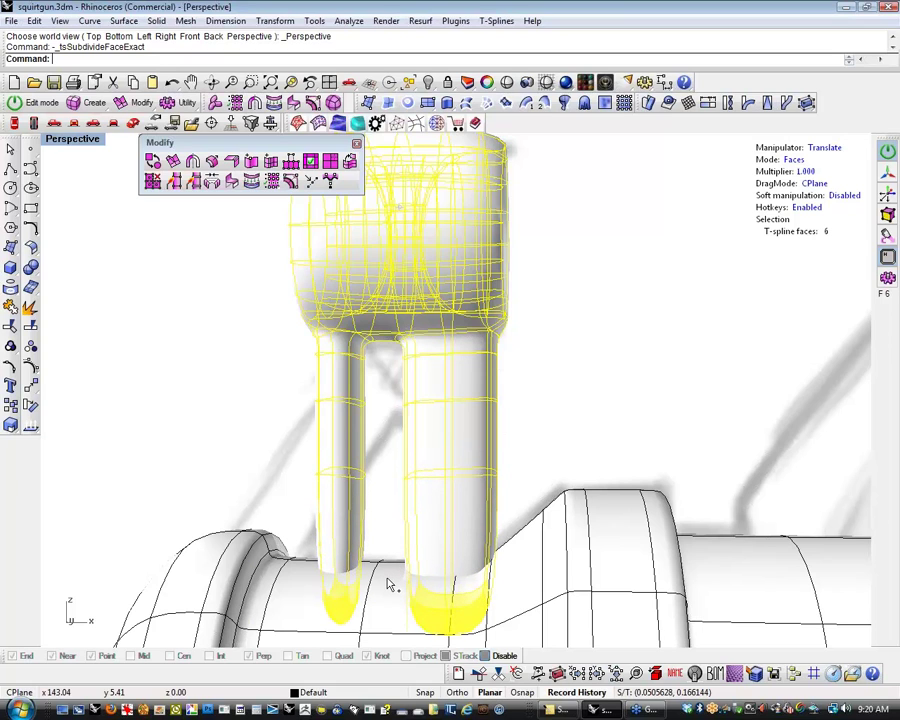
click(520, 468)
Select all faces of the narrow support leg, from its junction with the sight ring down to its end in the barrel
right_drag(530, 440, 621, 452)
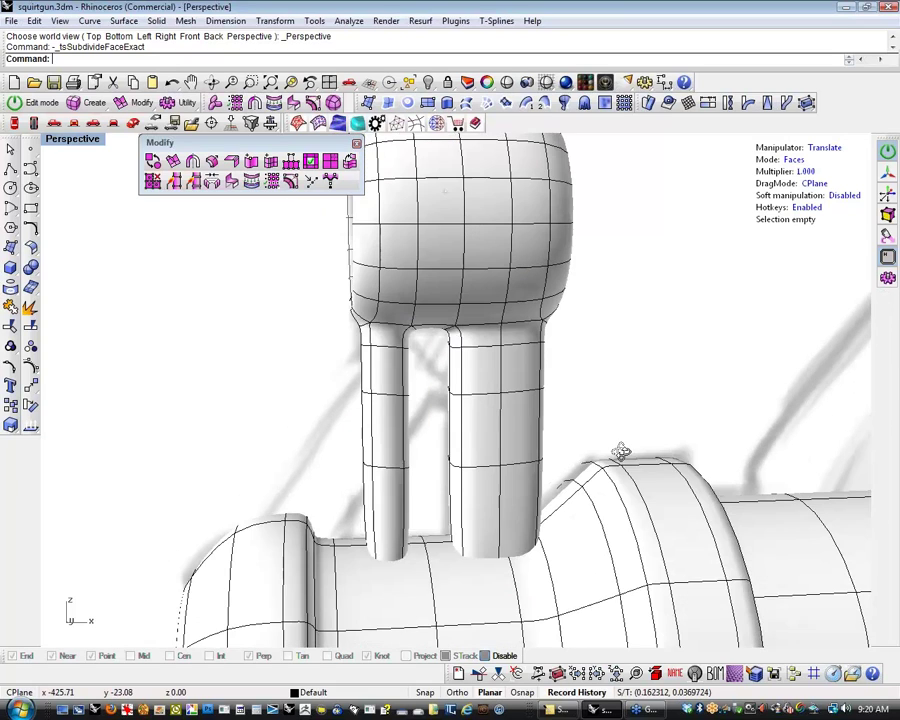
right_drag(407, 478, 374, 372)
drag(350, 314, 362, 468)
shift+drag(440, 328, 368, 342)
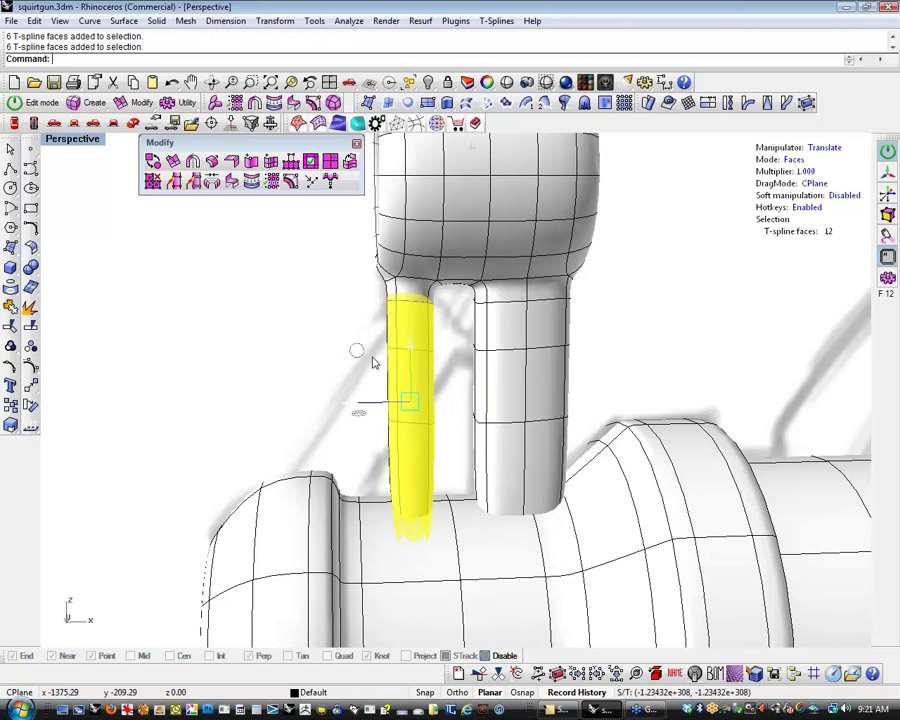
shift+drag(360, 445, 464, 599)
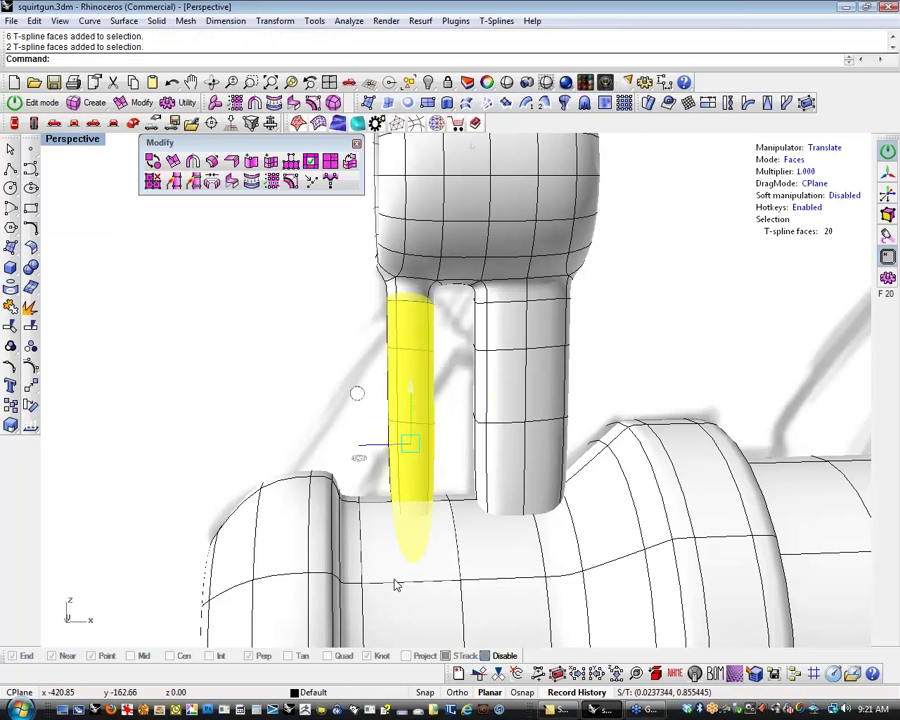
shift+right_drag(455, 514, 500, 484)
scroll(474, 357, up, 5)
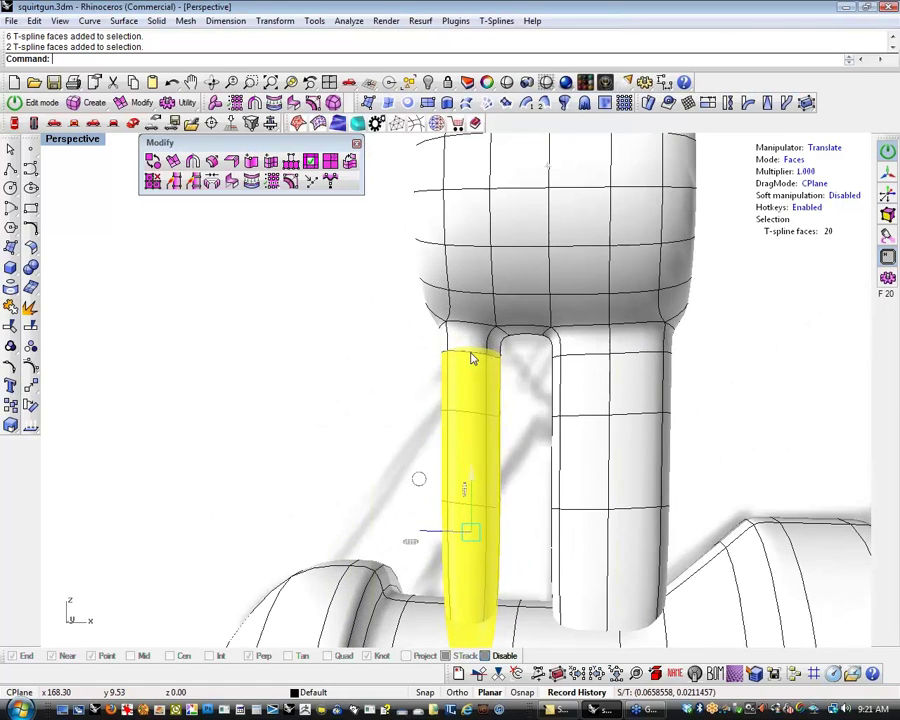
drag(535, 358, 415, 349)
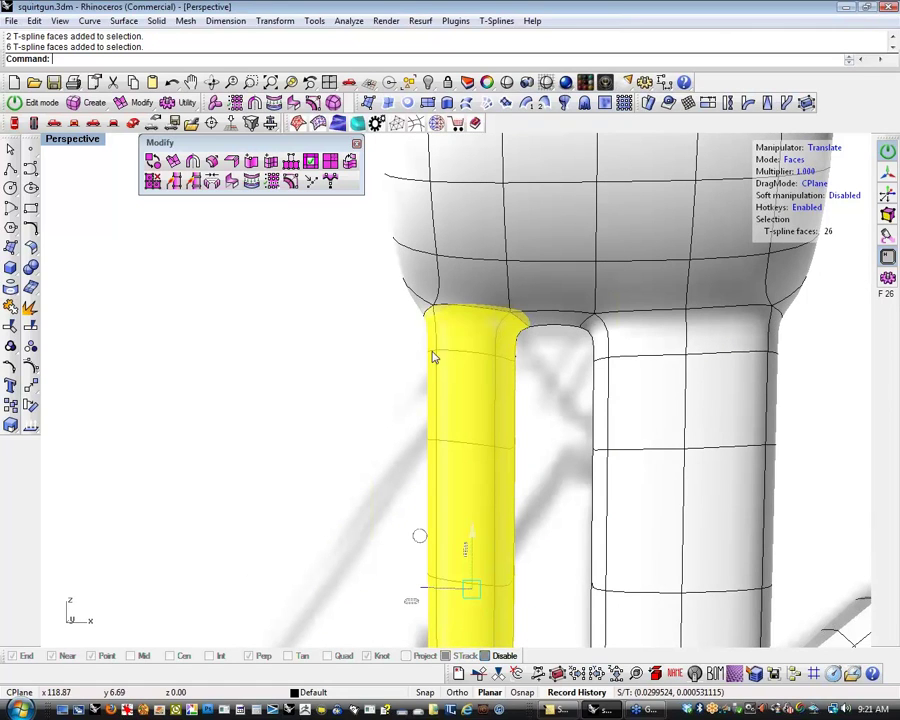
mouse_move(472, 538)
right_down()
mouse_move(440, 575)
mouse_move(427, 571)
mouse_move(448, 575)
right_up()
shift+right_drag(407, 523, 407, 502)
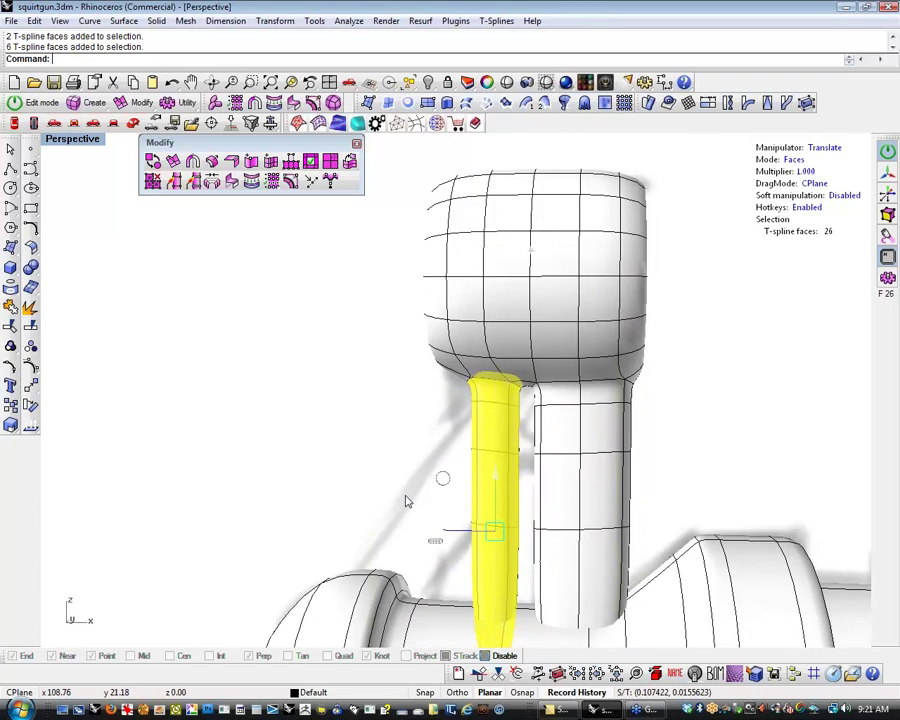
Rotate the narrow leg about 32 degrees away from the wide leg around a pivot at its top, and clear the selection
key(e)
key(t)
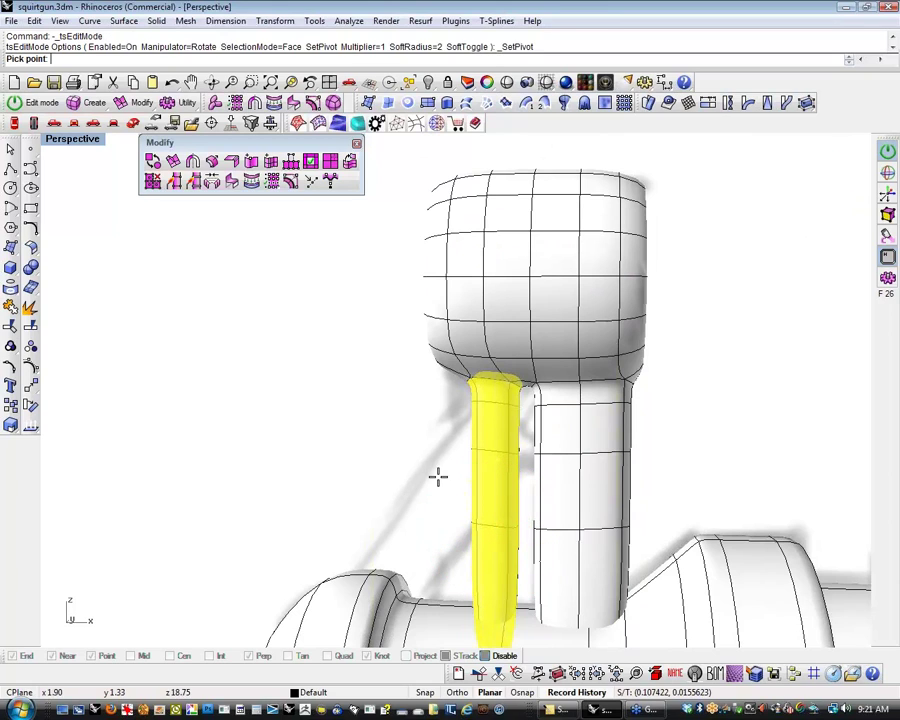
click(490, 382)
right_drag(440, 436, 446, 446)
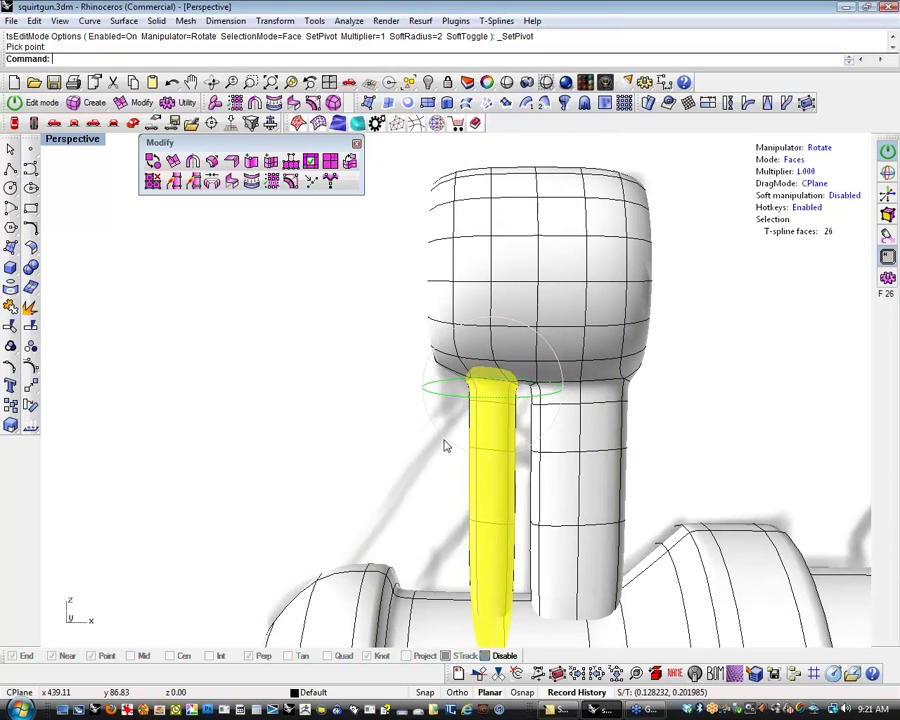
drag(440, 436, 368, 410)
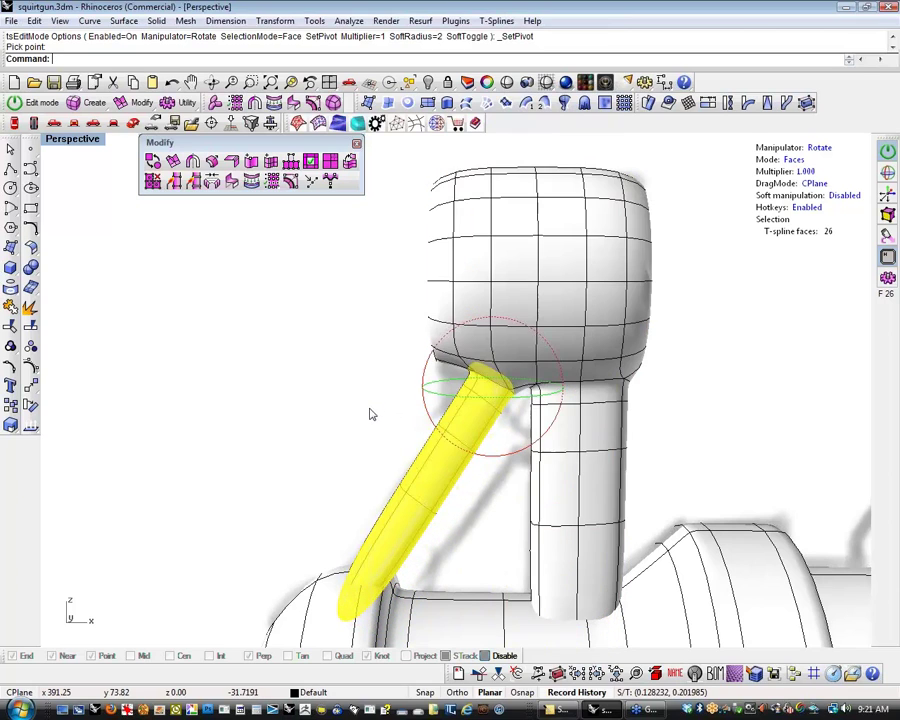
shift+right_drag(368, 410, 278, 431)
click(278, 431)
Select the edge loop where the wide leg's inner side meets the ring and move it slightly down
scroll(510, 459, up, 4)
mouse_move(507, 456)
right_down()
mouse_move(510, 398)
mouse_move(512, 443)
mouse_move(505, 440)
right_up()
scroll(505, 404, up, 2)
scroll(506, 404, up, 2)
key(d)
click(488, 331)
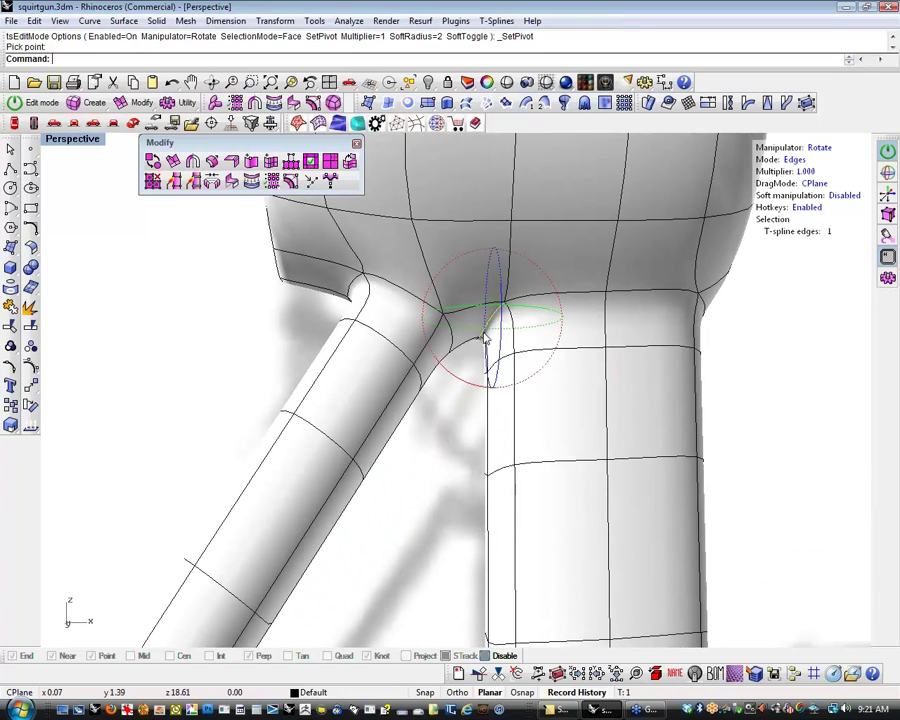
key(i)
key(w)
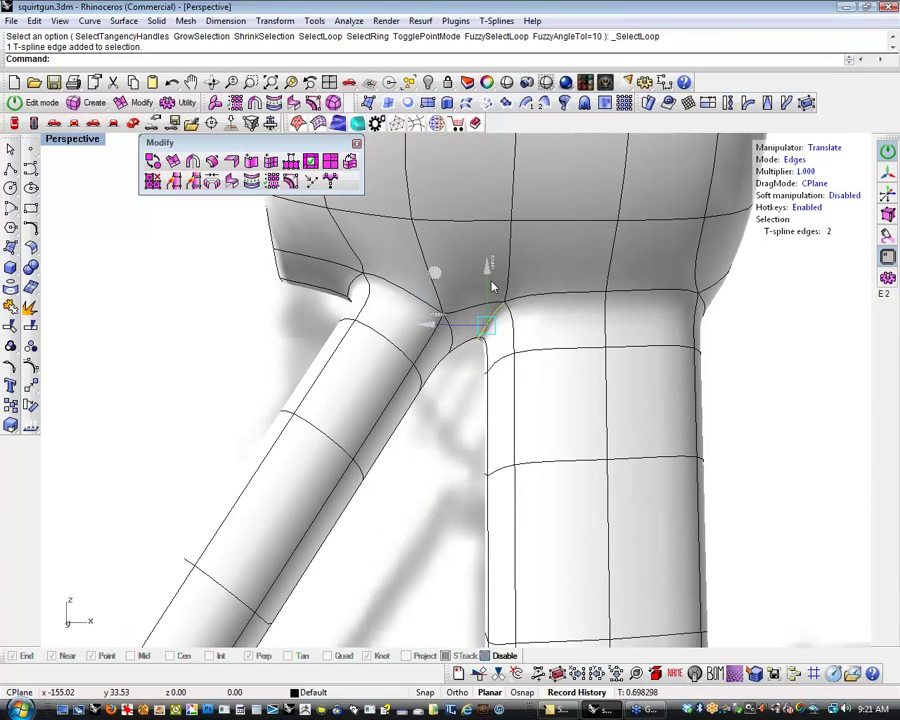
mouse_move(488, 306)
mouse_down()
mouse_move(490, 290)
mouse_move(491, 313)
mouse_up()
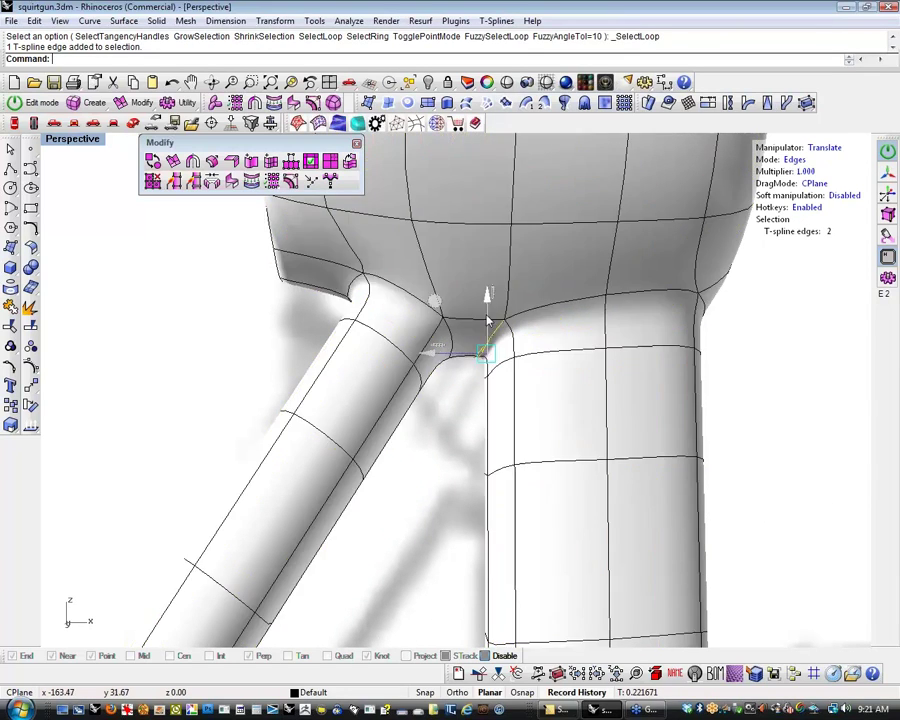
Move the uppermost edge loop around the wide leg slightly down and clear the selection
click(491, 374)
double_click(491, 376)
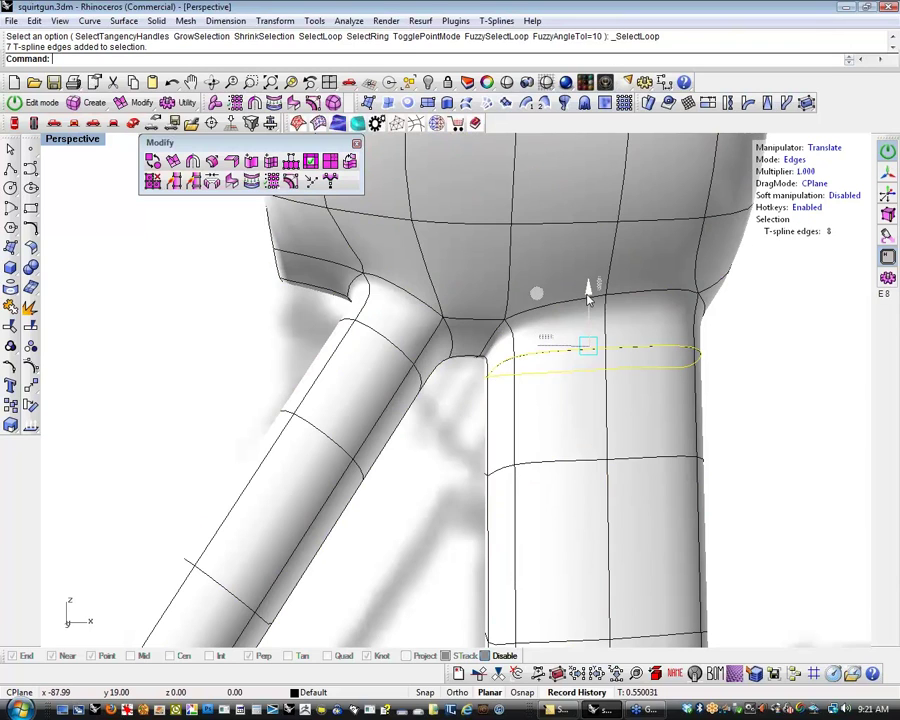
drag(587, 296, 590, 324)
click(434, 508)
In the Front view, move the edge pair at the slanted leg's outer junction with the ring slightly down
scroll(433, 508, down, 2)
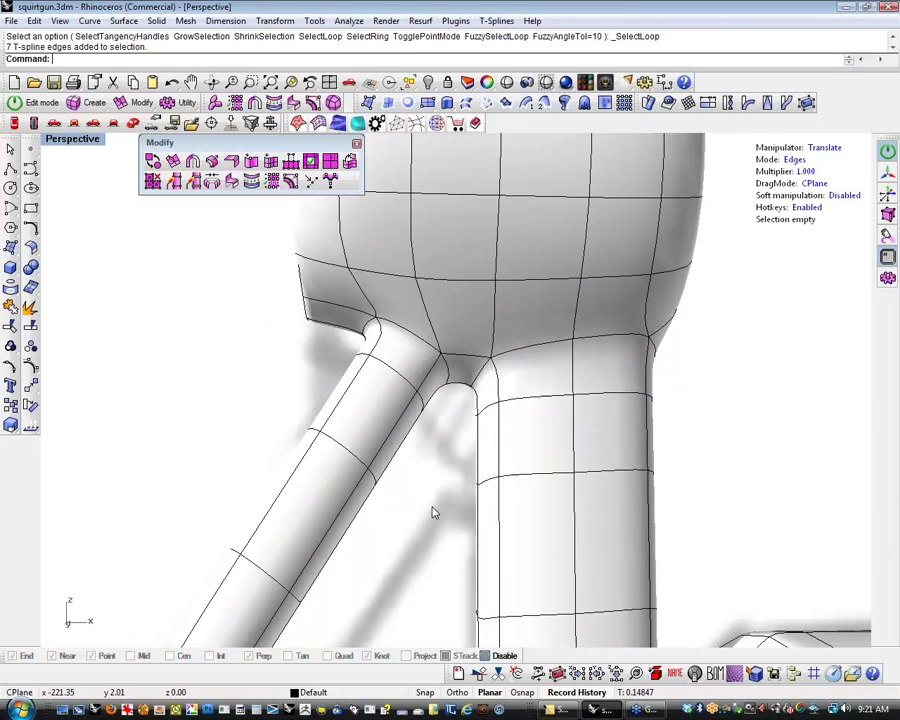
scroll(433, 508, down, 7)
click(95, 124)
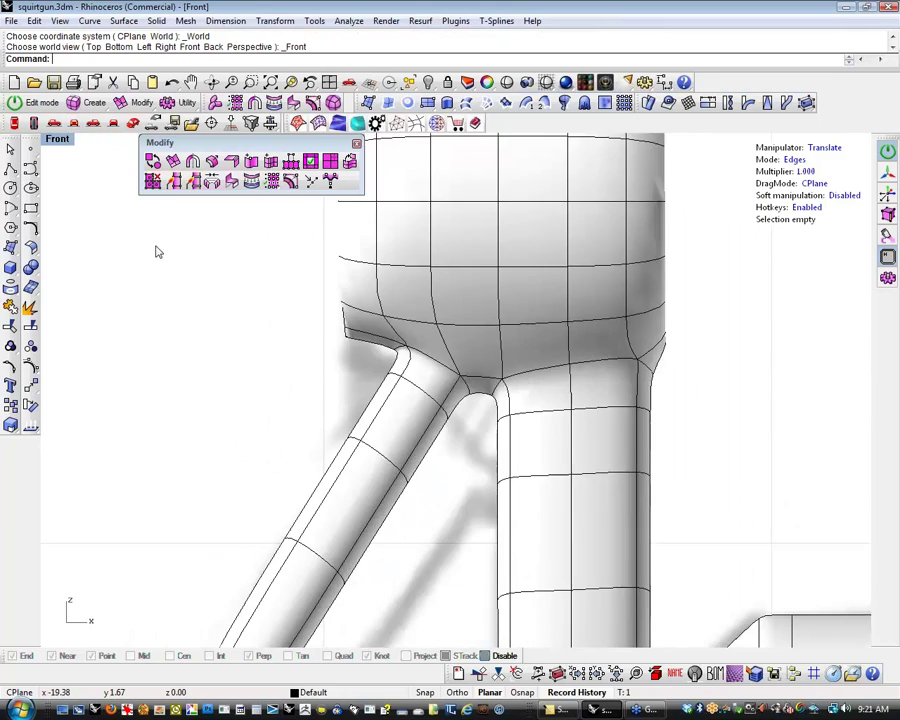
scroll(162, 258, down, 5)
scroll(297, 470, up, 3)
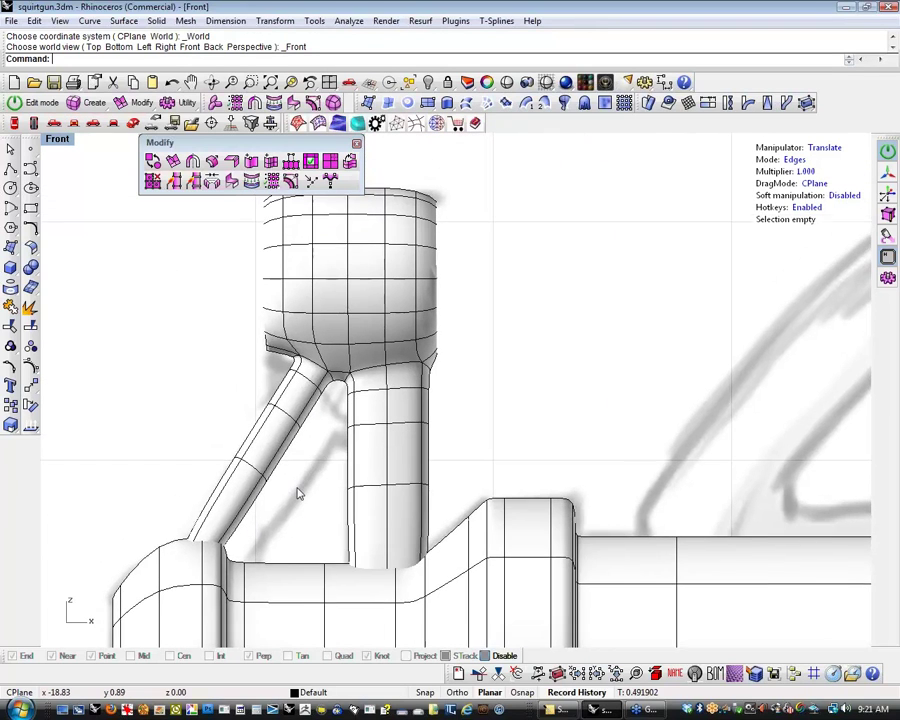
scroll(297, 493, up, 4)
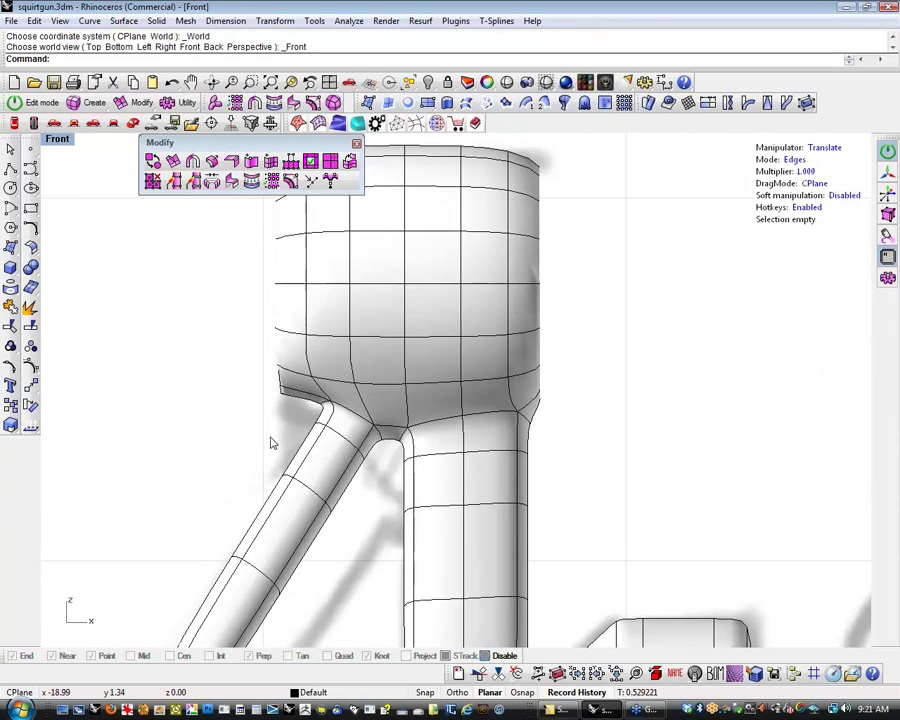
scroll(299, 414, up, 3)
double_click(340, 395)
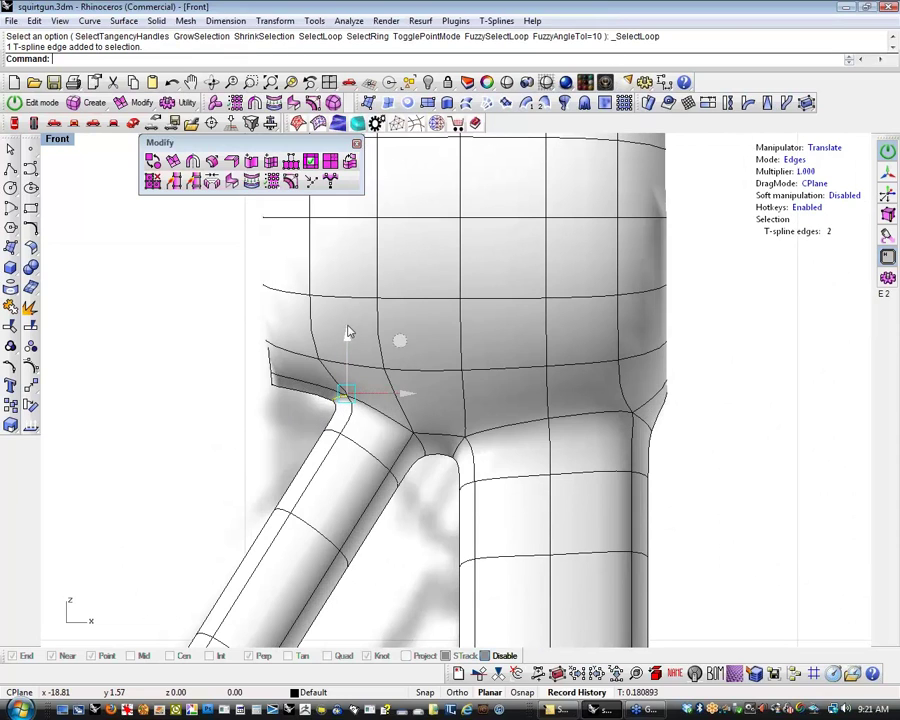
click(351, 356)
drag(351, 358, 352, 361)
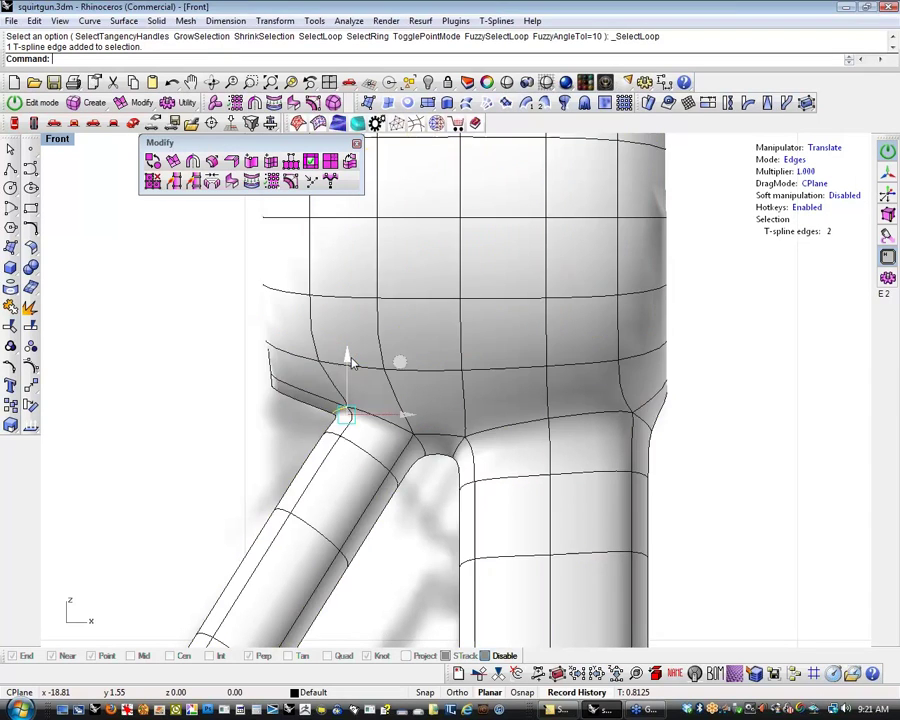
Select three pairs of cross edges along the slanted leg's inner side and move them toward the wide leg to thicken it
scroll(246, 426, down, 8)
scroll(323, 430, up, 6)
scroll(320, 428, down, 3)
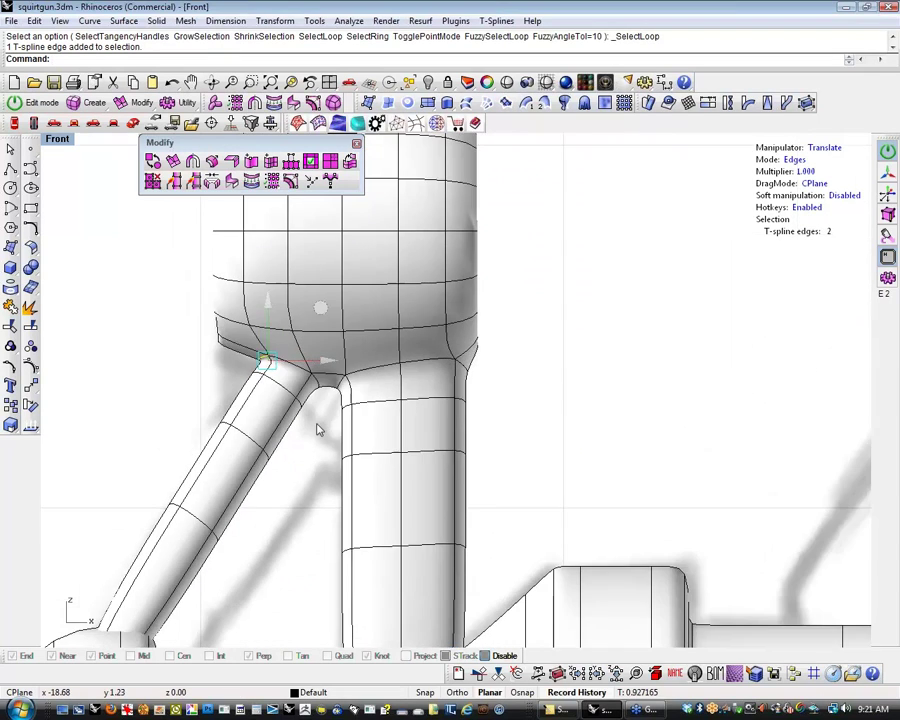
scroll(281, 540, up, 2)
double_click(267, 467)
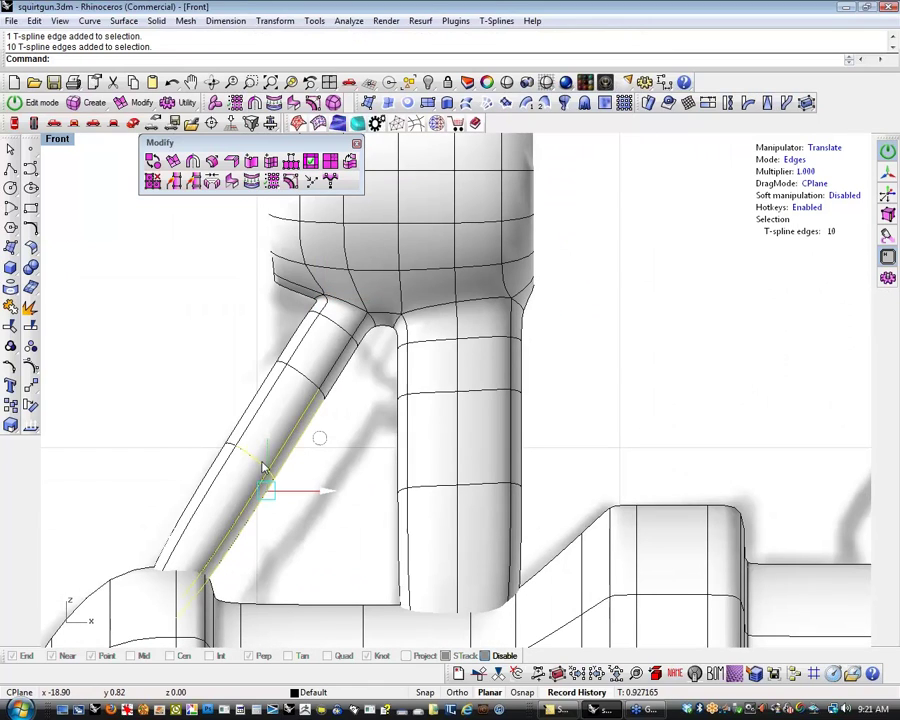
click(343, 454)
drag(270, 506, 306, 446)
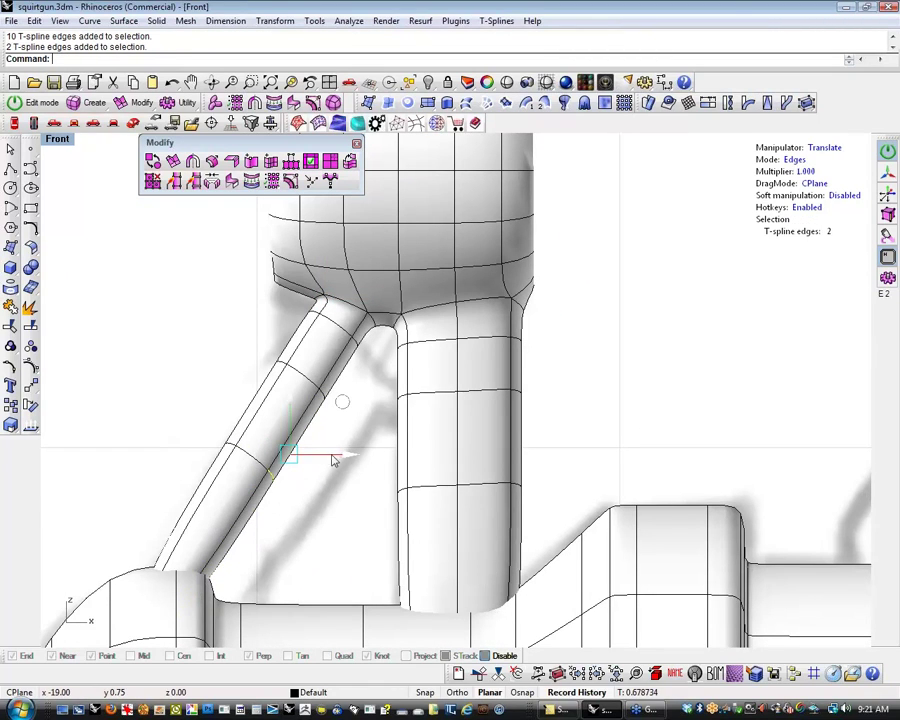
shift+drag(338, 401, 379, 338)
drag(385, 403, 400, 400)
Move the edge at the slanted leg's inner junction with the ring toward the wide leg, and clear the selection
scroll(384, 319, up, 4)
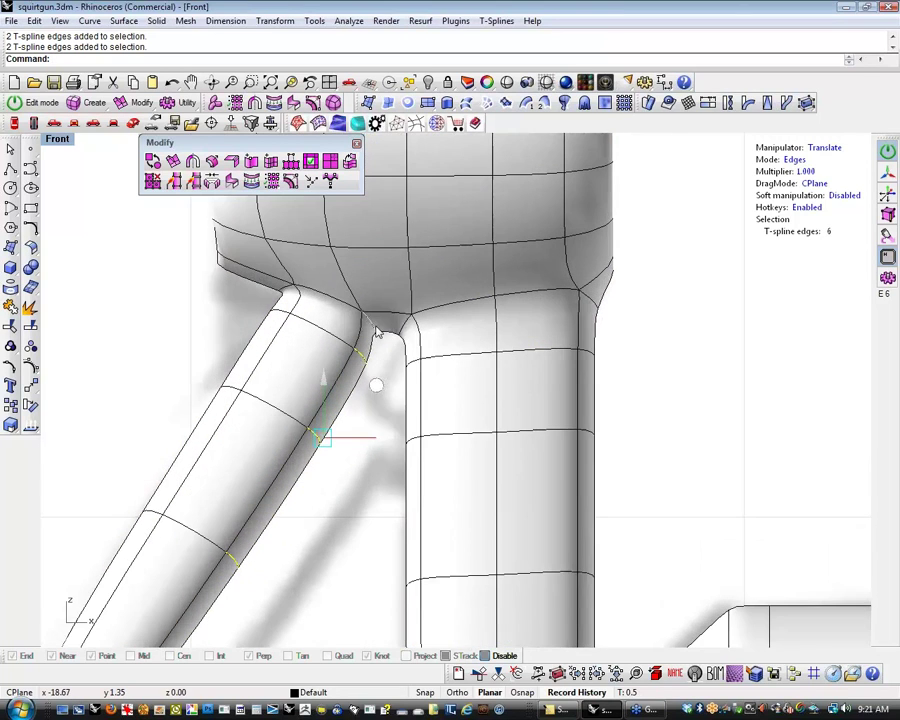
shift+click(373, 328)
click(385, 350)
click(370, 324)
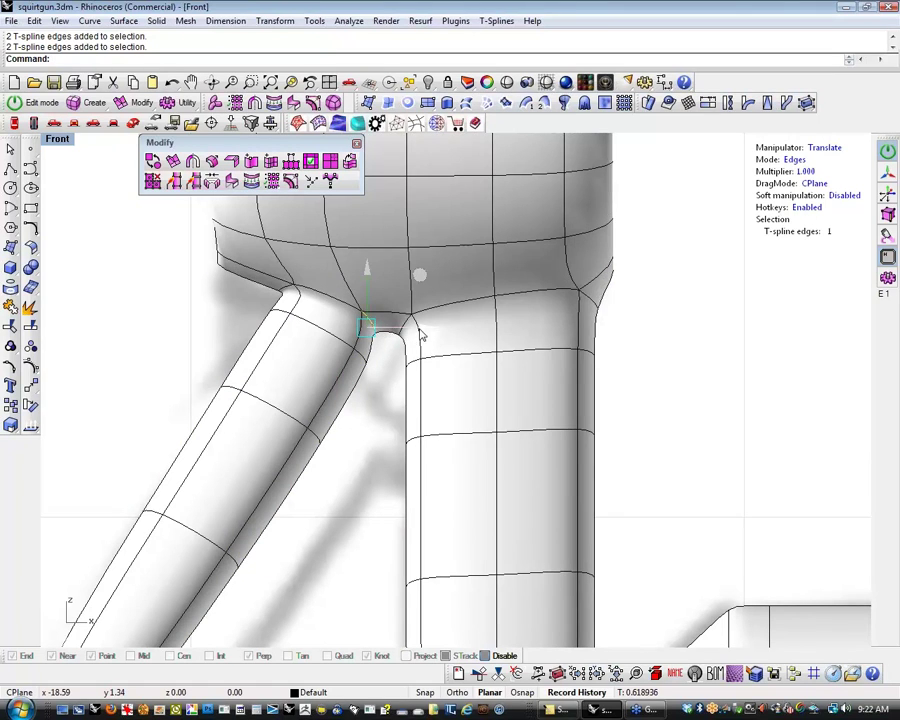
drag(419, 330, 446, 341)
click(364, 428)
Slide the slanted leg's lower edge loop down along the leg toward the barrel and clear the selection
scroll(366, 482, down, 3)
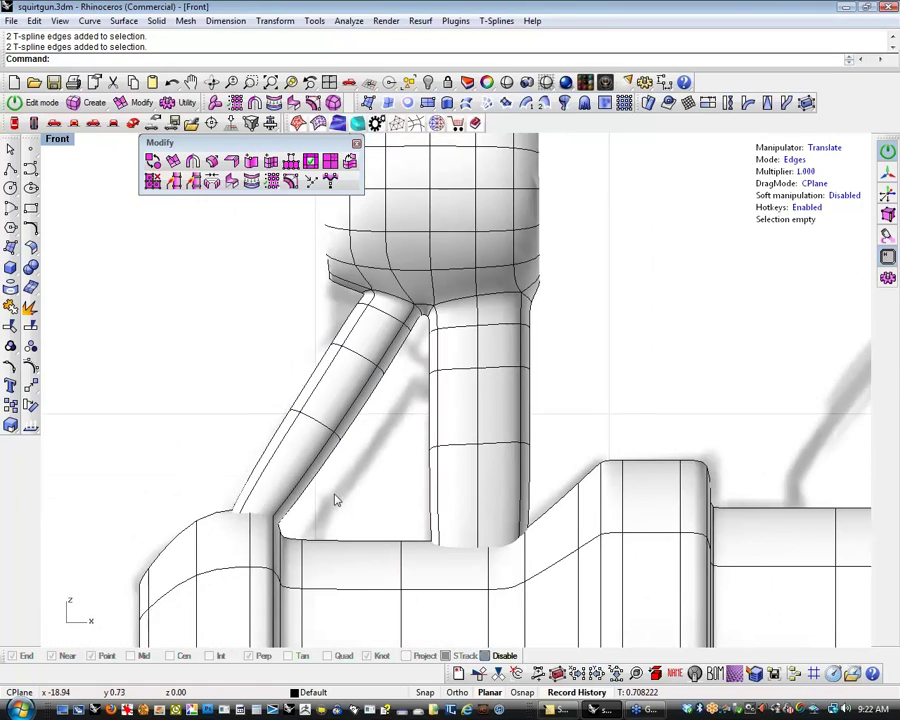
double_click(322, 427)
drag(388, 352, 313, 448)
scroll(376, 478, down, 5)
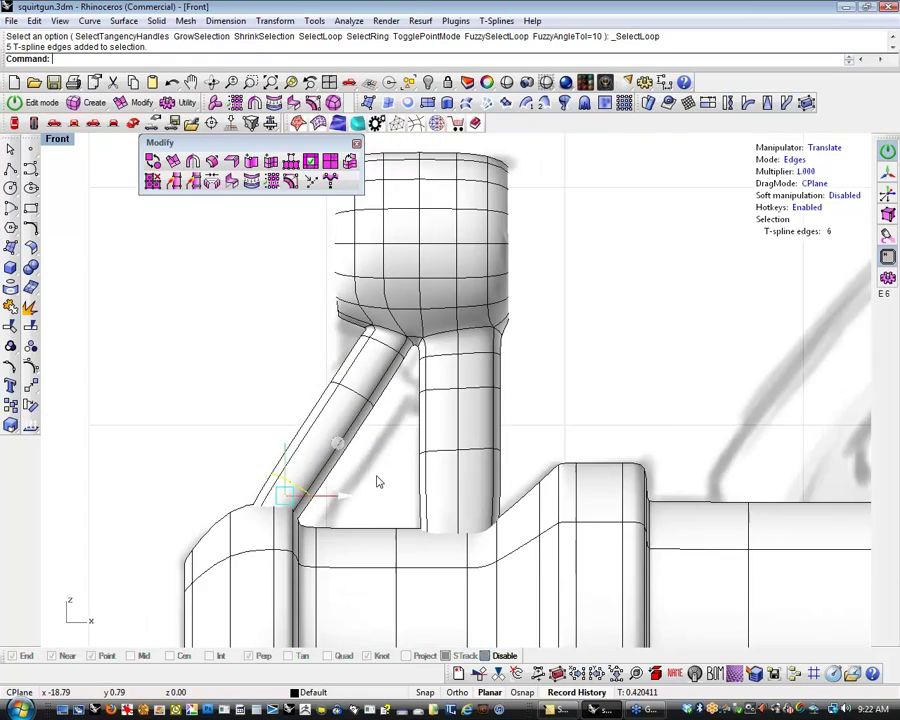
click(381, 487)
Switch the Front view to wireframe display to compare the support legs with the background sketch
scroll(381, 487, up, 4)
scroll(382, 483, down, 6)
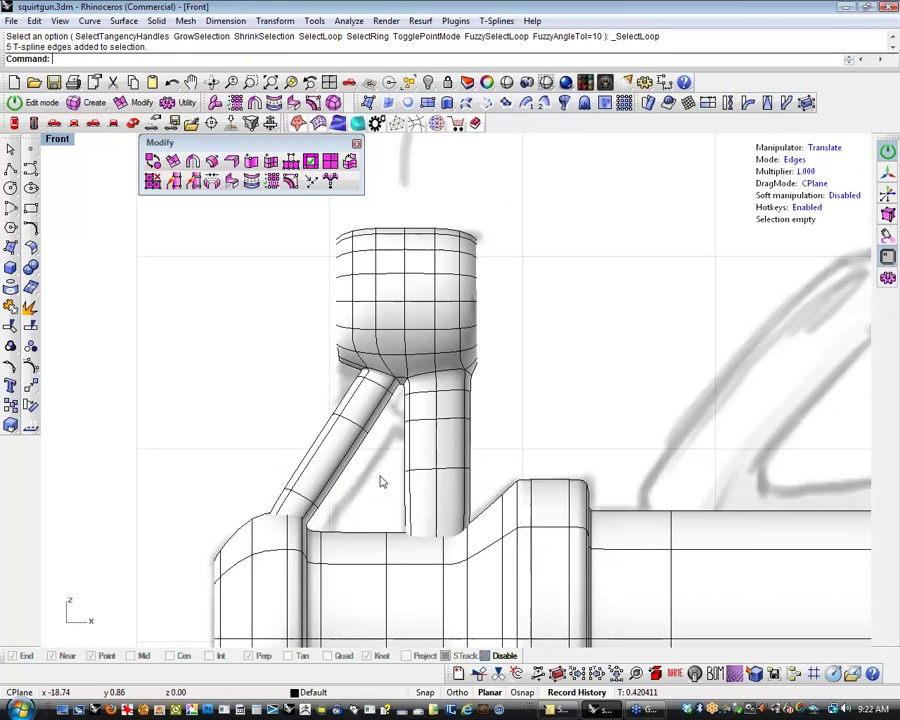
middle_click(375, 457)
click(373, 445)
click(372, 444)
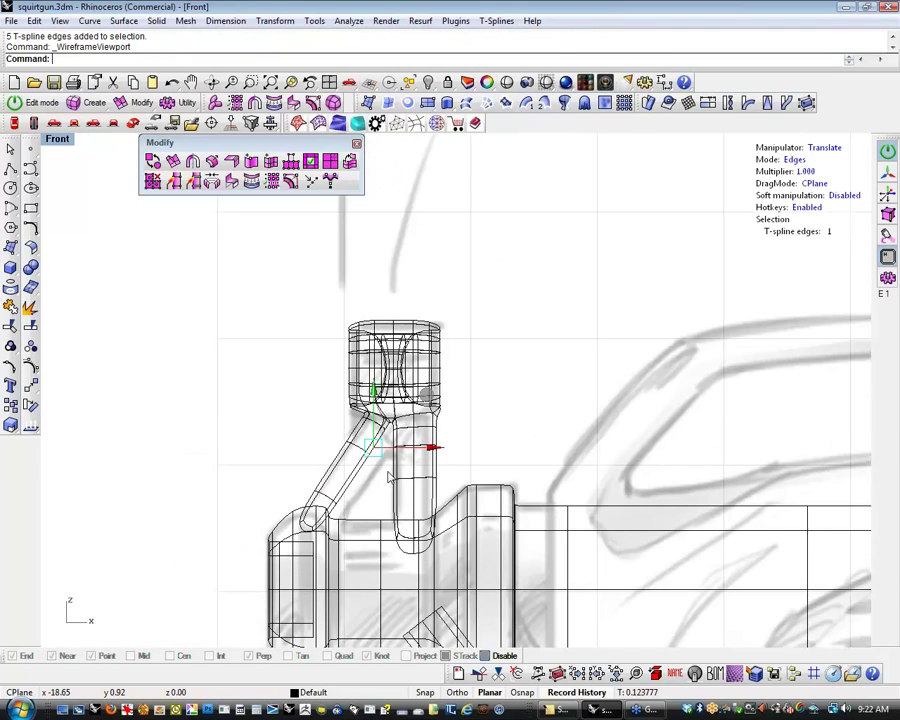
scroll(390, 478, up, 3)
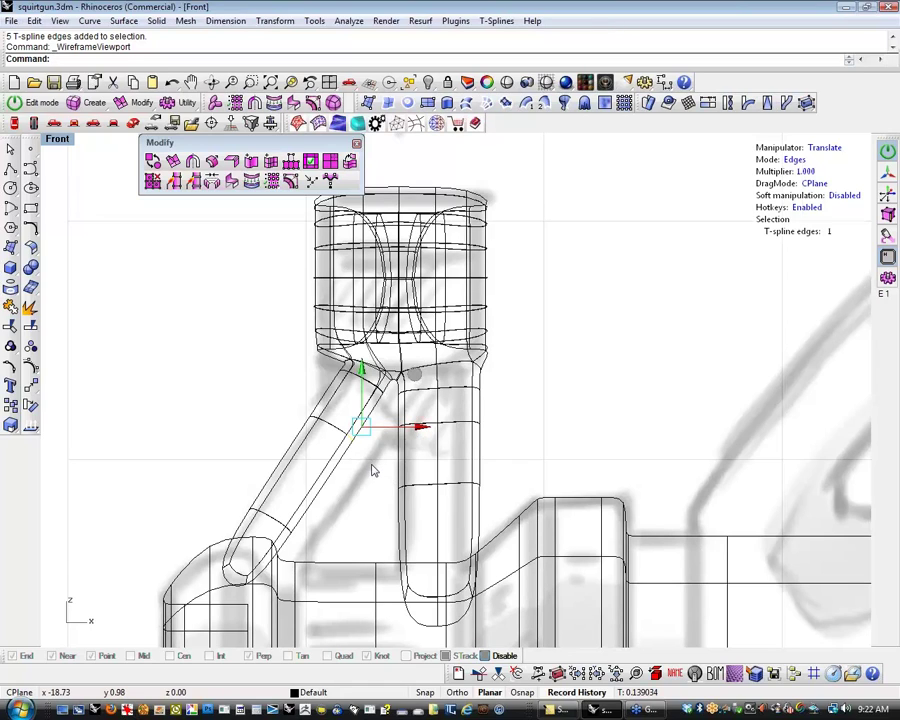
Slide the slanted leg's lowest edge loop further down into the barrel and clear the selection
right_drag(323, 521, 354, 490)
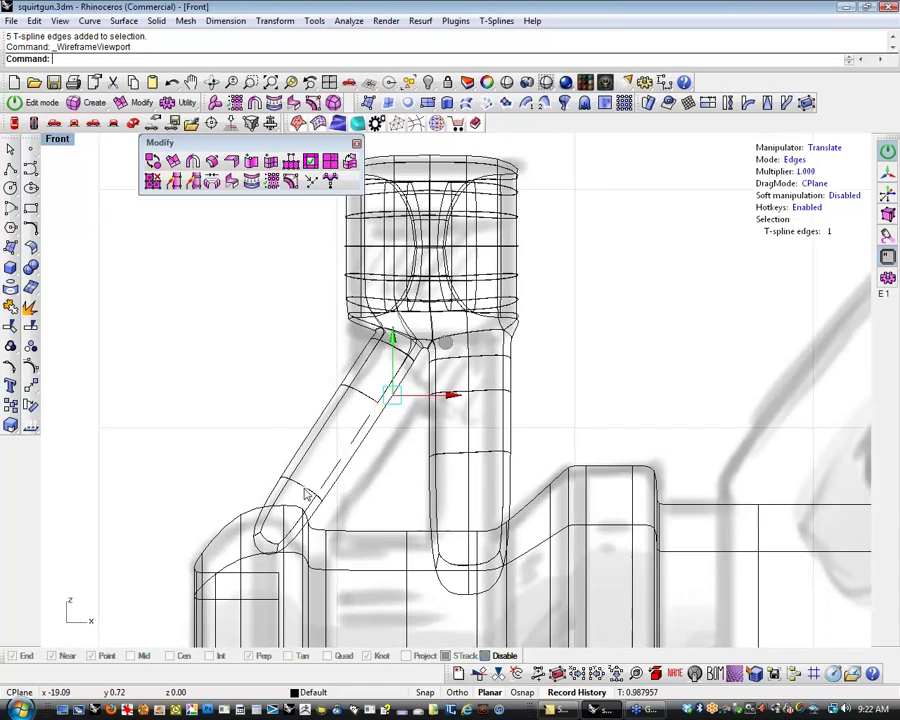
double_click(304, 488)
click(345, 457)
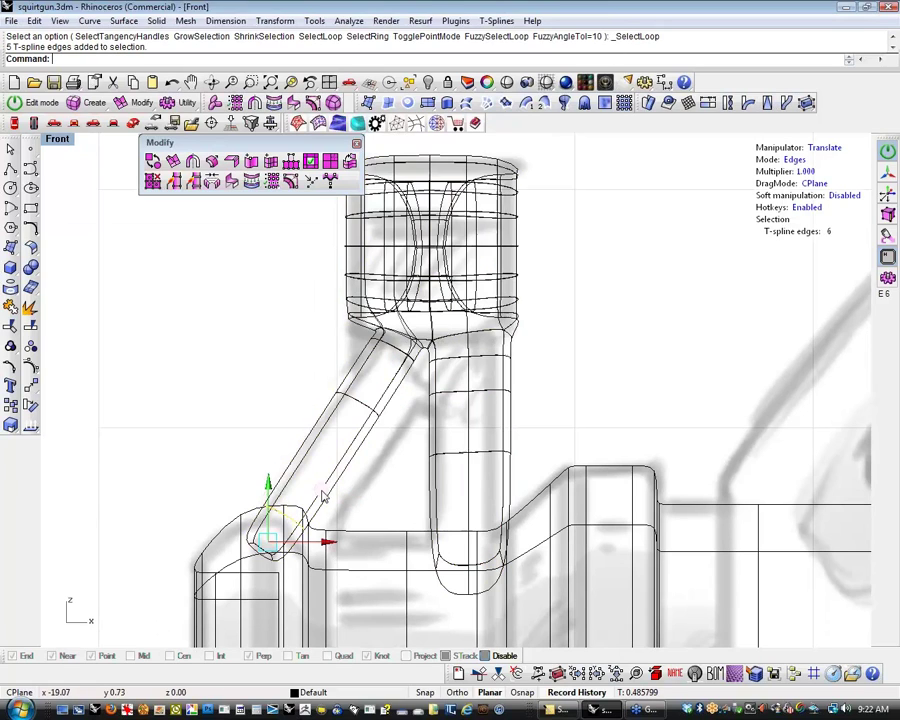
click(402, 467)
Slide the slanted leg's middle edge loop down along the leg to space the loops more evenly, and clear the selection
scroll(392, 430, up, 4)
mouse_move(392, 428)
right_down()
mouse_move(379, 464)
mouse_move(376, 437)
right_up()
double_click(316, 376)
click(382, 302)
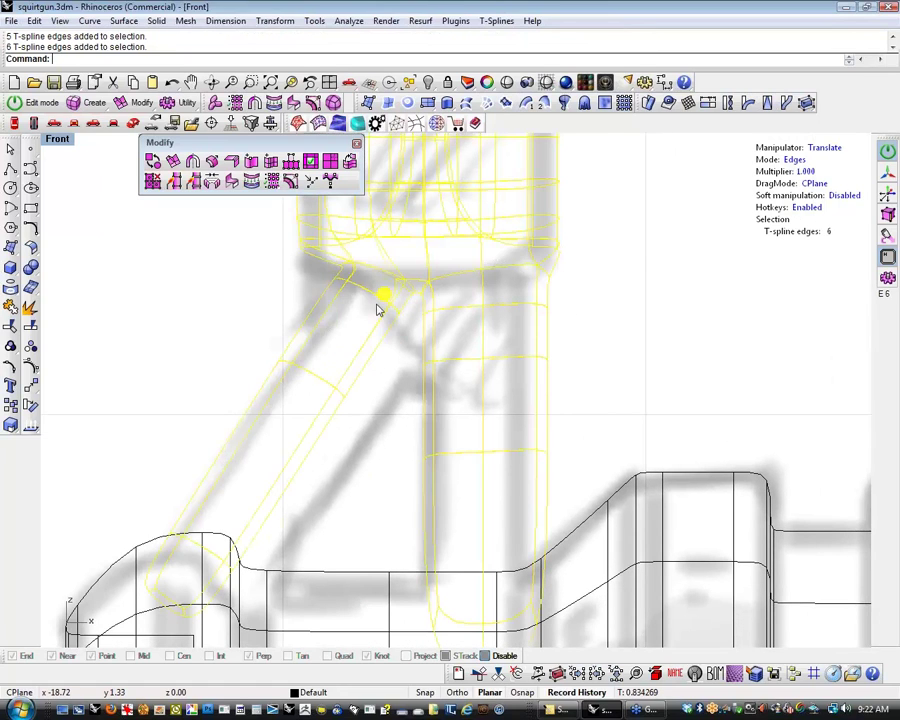
click(348, 370)
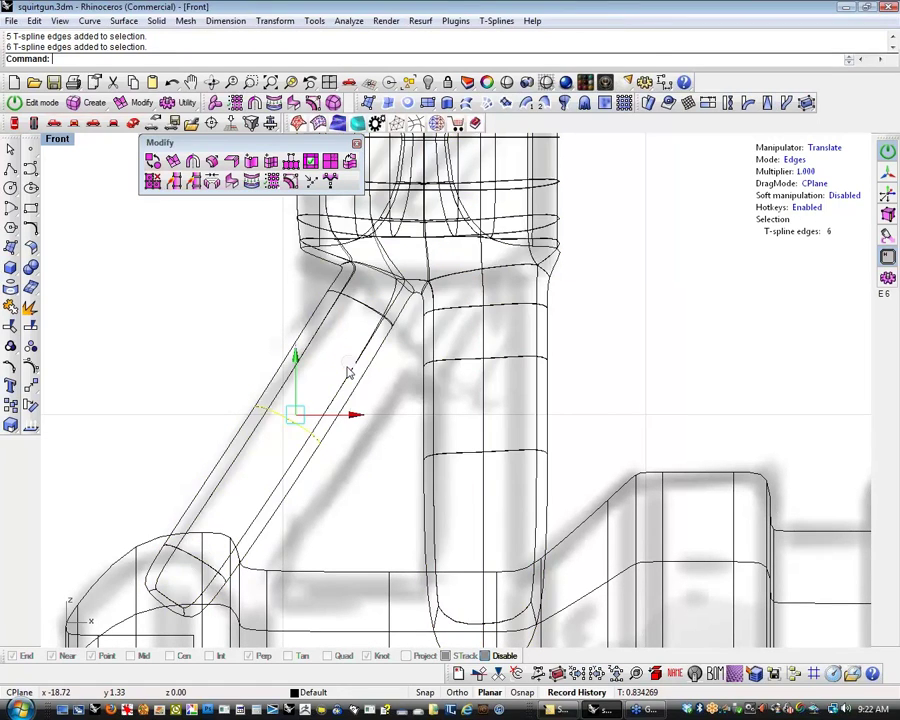
click(348, 370)
Slide the upright leg's lower edge loop down the leg toward the barrel and clear the selection
right_drag(355, 507, 350, 520)
scroll(344, 524, down, 6)
right_drag(371, 460, 363, 461)
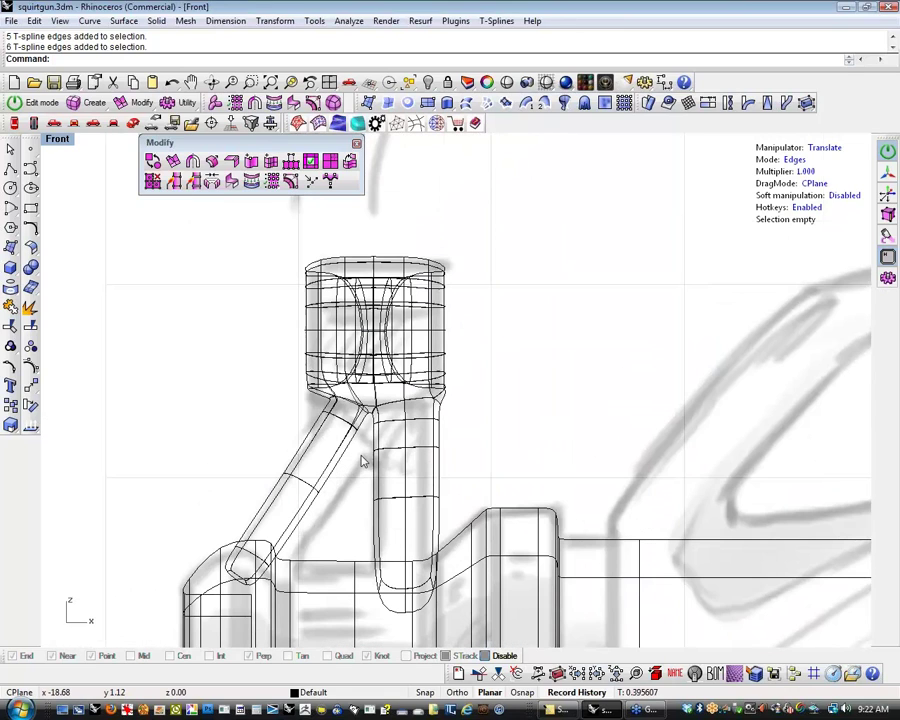
double_click(377, 498)
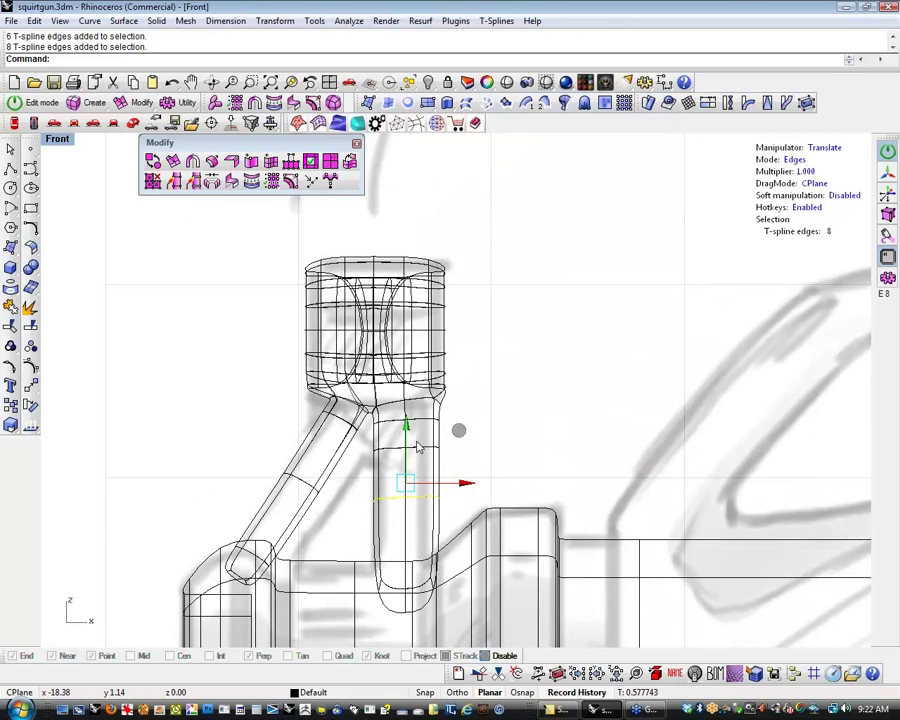
drag(404, 484, 357, 615)
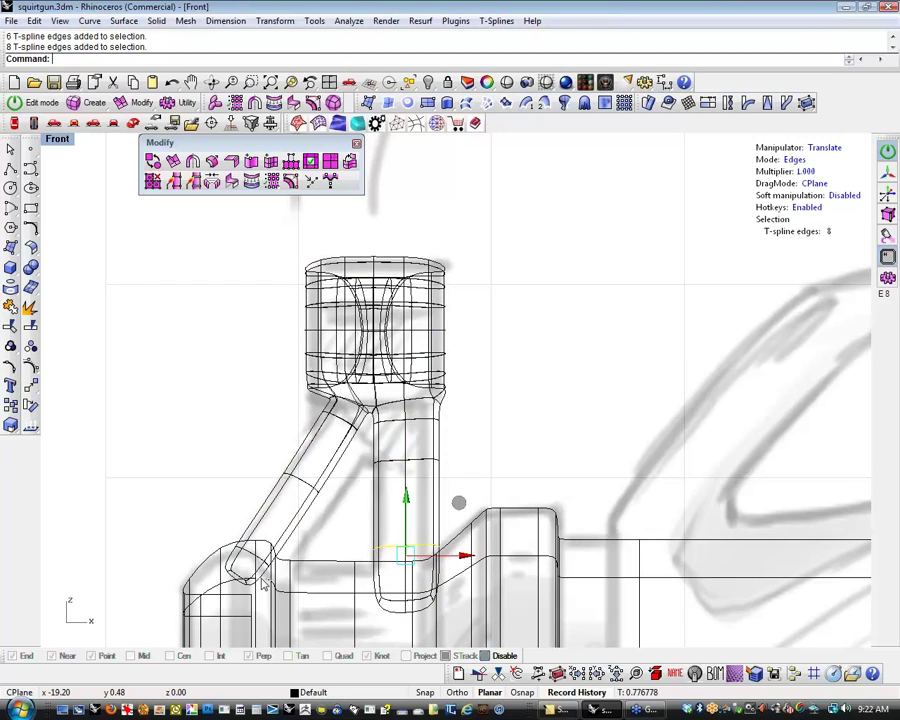
key(Escape)
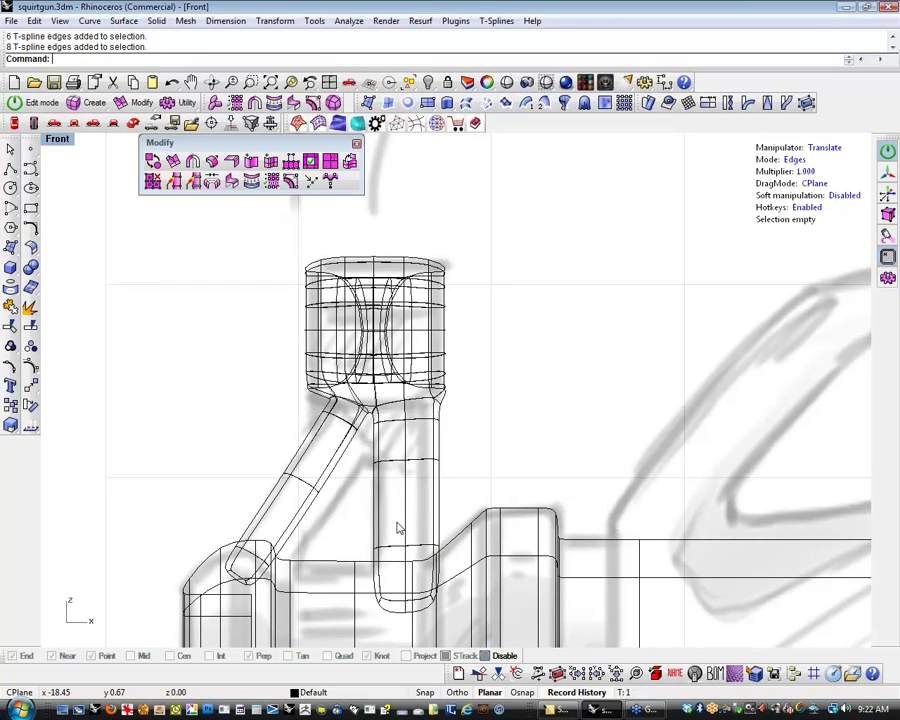
Select the short edges along the upright leg's rear side and shift them inward to match the sketched leg width
scroll(452, 444, up, 4)
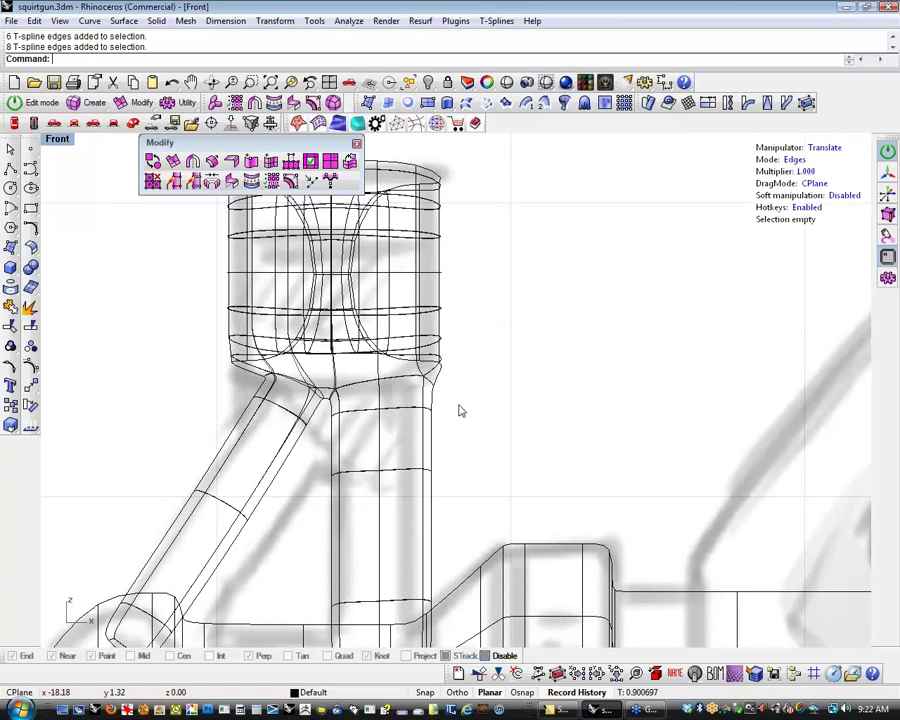
drag(459, 405, 478, 432)
click(466, 464)
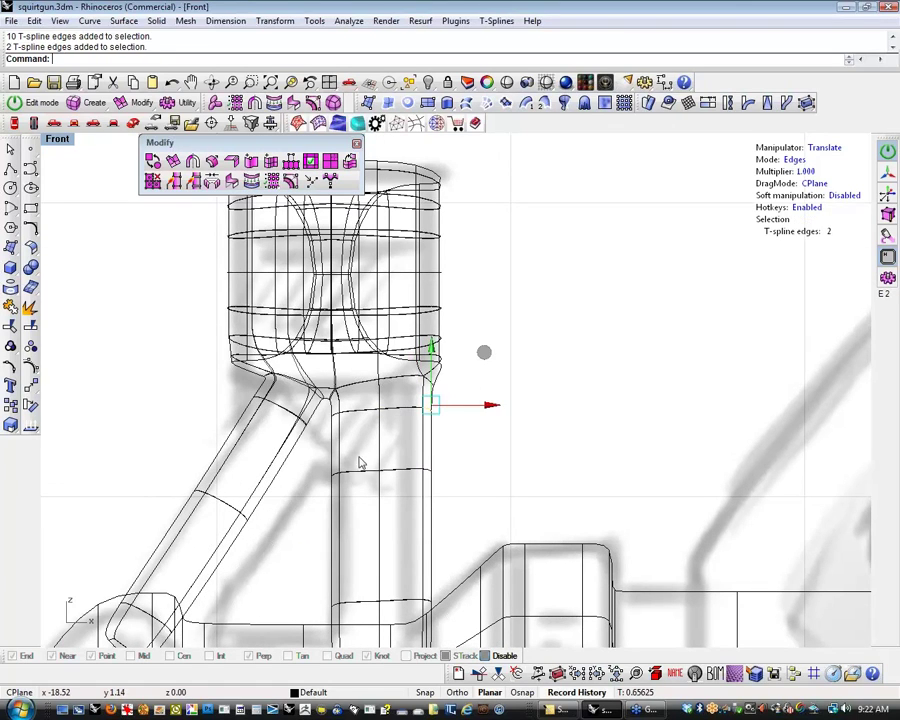
drag(396, 447, 488, 499)
right_drag(445, 535, 441, 483)
shift+drag(411, 528, 455, 592)
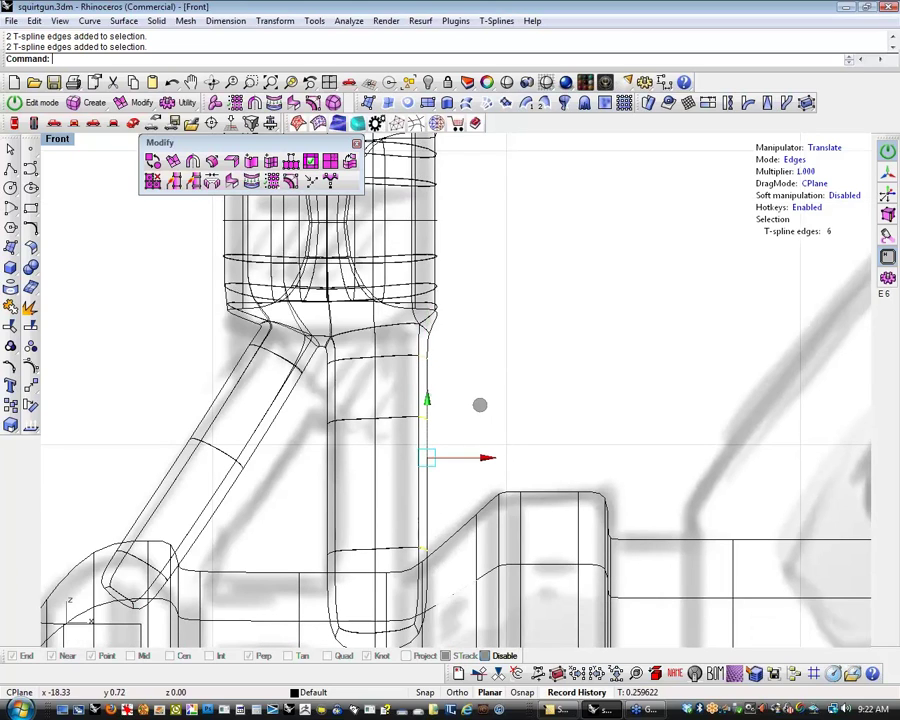
shift+drag(433, 644, 434, 645)
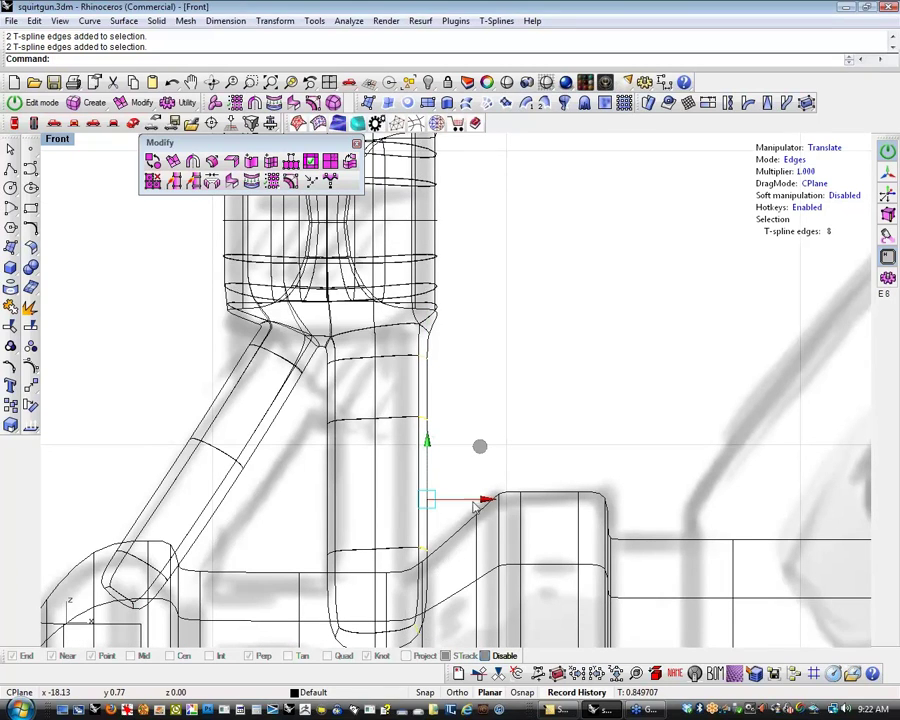
drag(481, 502, 466, 503)
key(Escape)
Lower the edges in the crotch between the two support legs slightly beneath the ring and clear the selection
scroll(300, 375, up, 5)
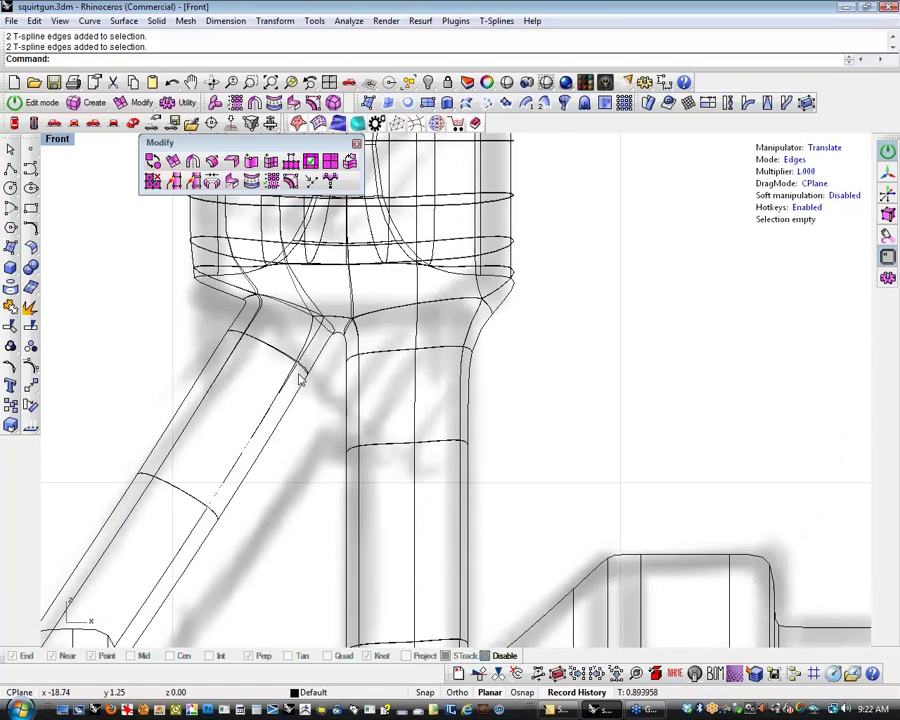
right_drag(305, 383, 317, 424)
drag(297, 339, 393, 396)
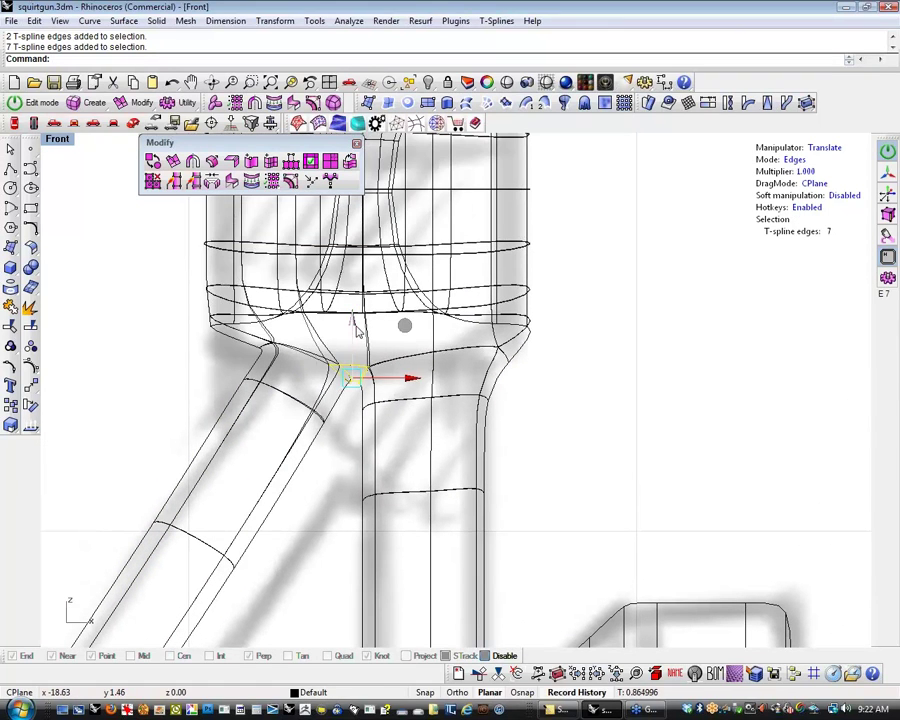
drag(356, 326, 357, 333)
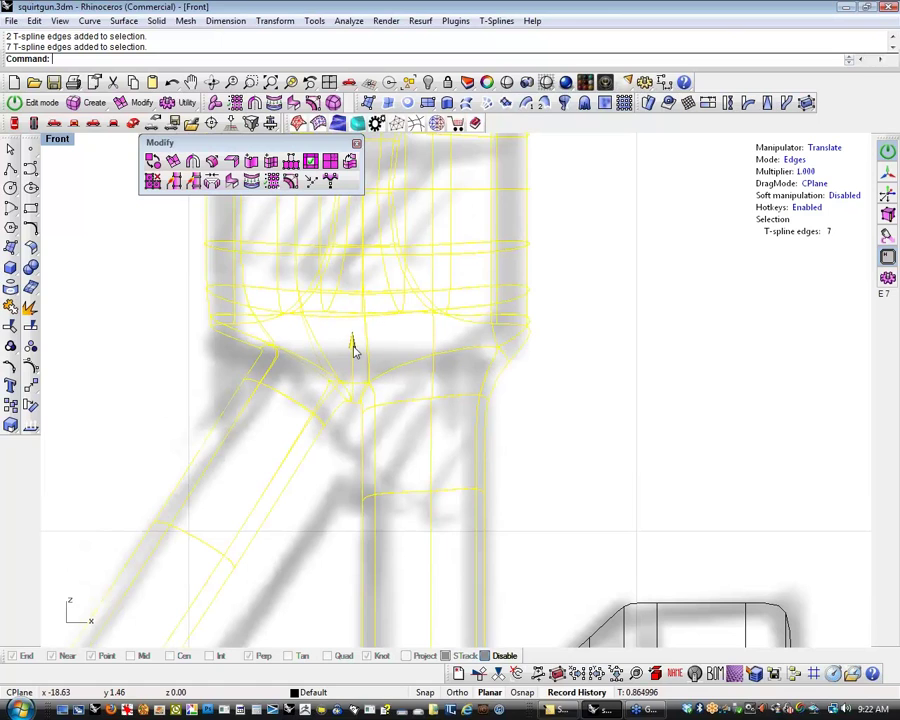
drag(353, 344, 353, 346)
click(336, 456)
Set the Front view to shaded display and switch to the Perspective view
scroll(336, 456, down, 6)
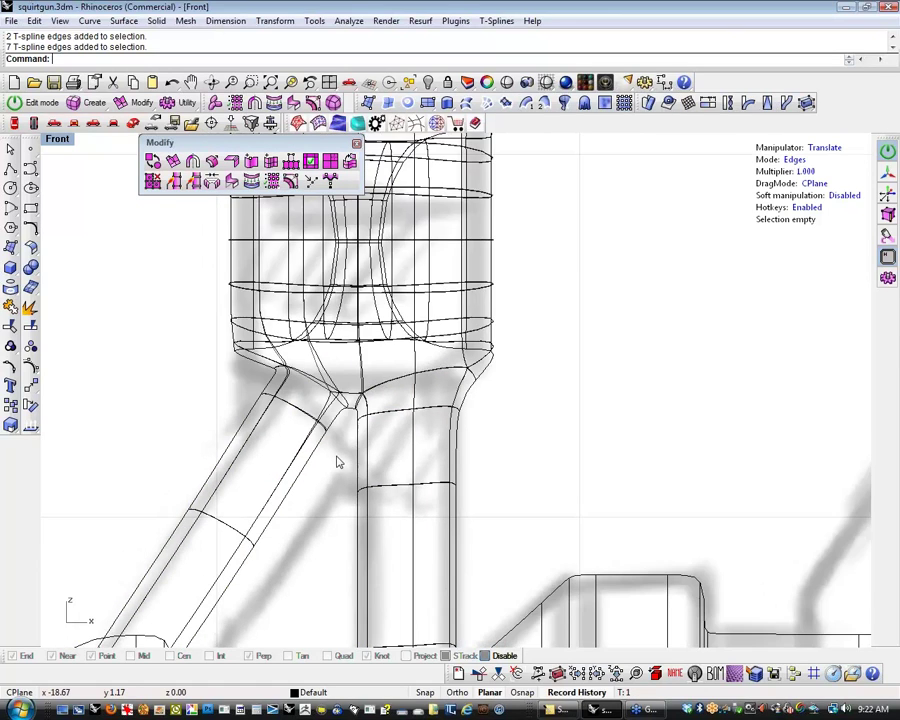
middle_click(134, 282)
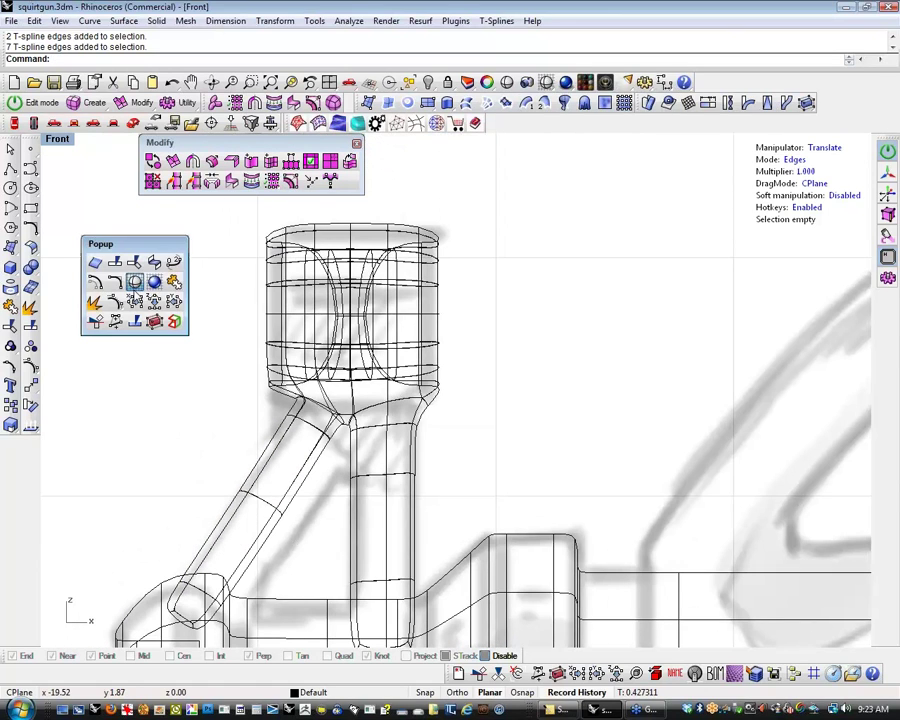
click(153, 283)
scroll(180, 350, down, 4)
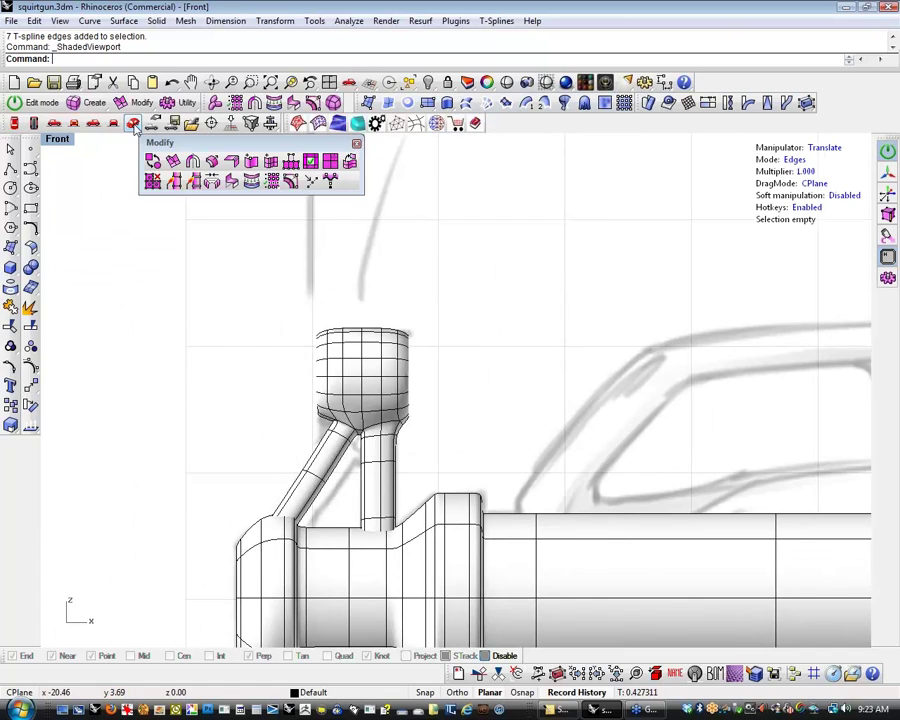
click(134, 126)
Examine the front sight's ring and both support legs from several angles, close up and at a distance
mouse_move(213, 398)
right_down()
mouse_move(230, 405)
mouse_move(412, 337)
mouse_move(411, 410)
mouse_move(497, 526)
mouse_move(422, 458)
mouse_move(356, 478)
mouse_move(478, 478)
mouse_move(522, 428)
mouse_move(504, 473)
mouse_move(350, 505)
mouse_move(408, 480)
mouse_move(471, 524)
mouse_move(486, 509)
mouse_move(438, 498)
mouse_move(658, 493)
mouse_move(488, 514)
right_up()
scroll(415, 424, down, 4)
scroll(384, 502, up, 6)
scroll(442, 482, up, 6)
scroll(471, 524, down, 10)
scroll(440, 498, up, 6)
scroll(462, 520, down, 8)
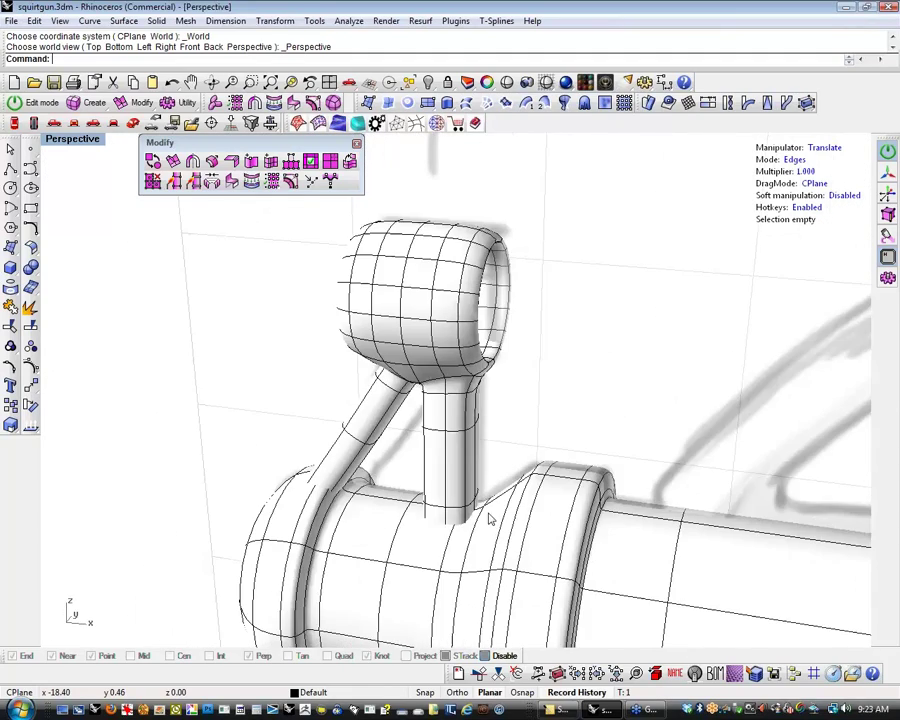
scroll(352, 488, up, 10)
scroll(414, 532, down, 8)
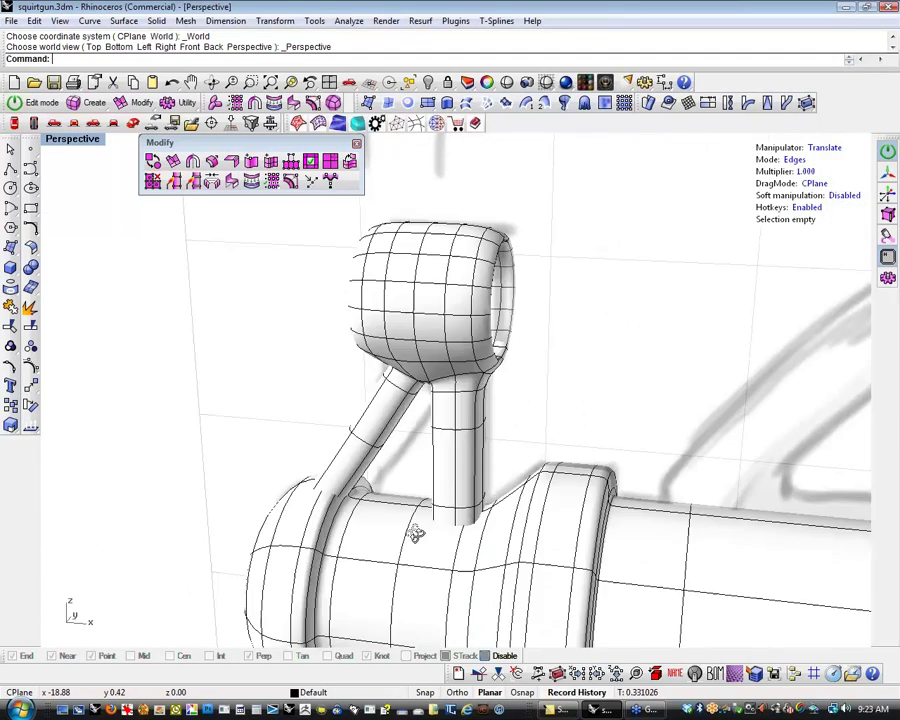
right_drag(414, 532, 434, 538)
scroll(441, 497, up, 4)
scroll(433, 493, down, 3)
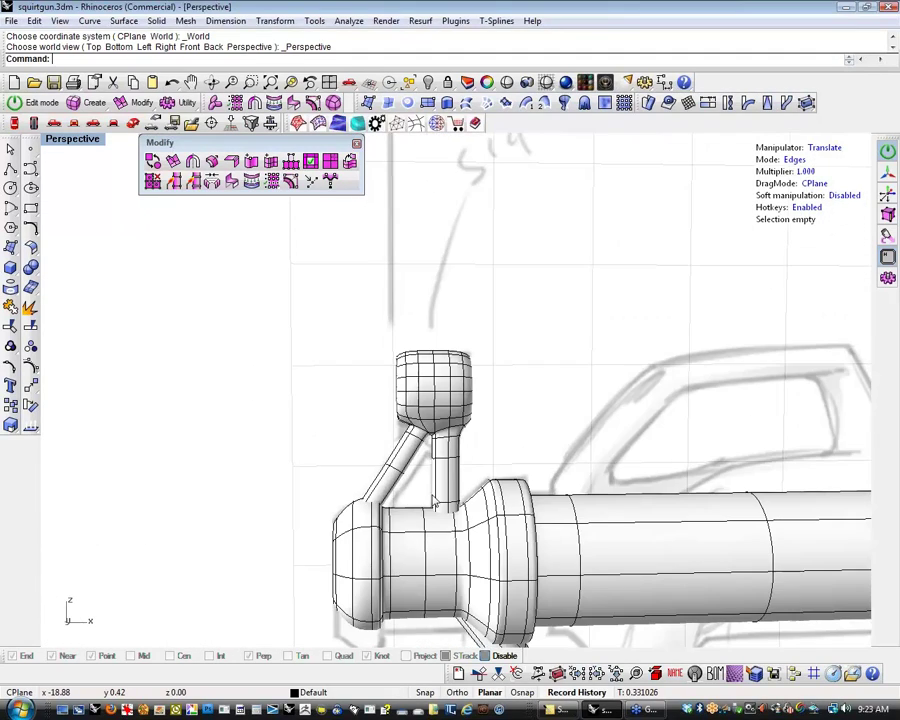
scroll(434, 420, up, 5)
right_drag(434, 420, 510, 476)
scroll(524, 436, up, 6)
scroll(510, 476, down, 5)
scroll(418, 462, up, 4)
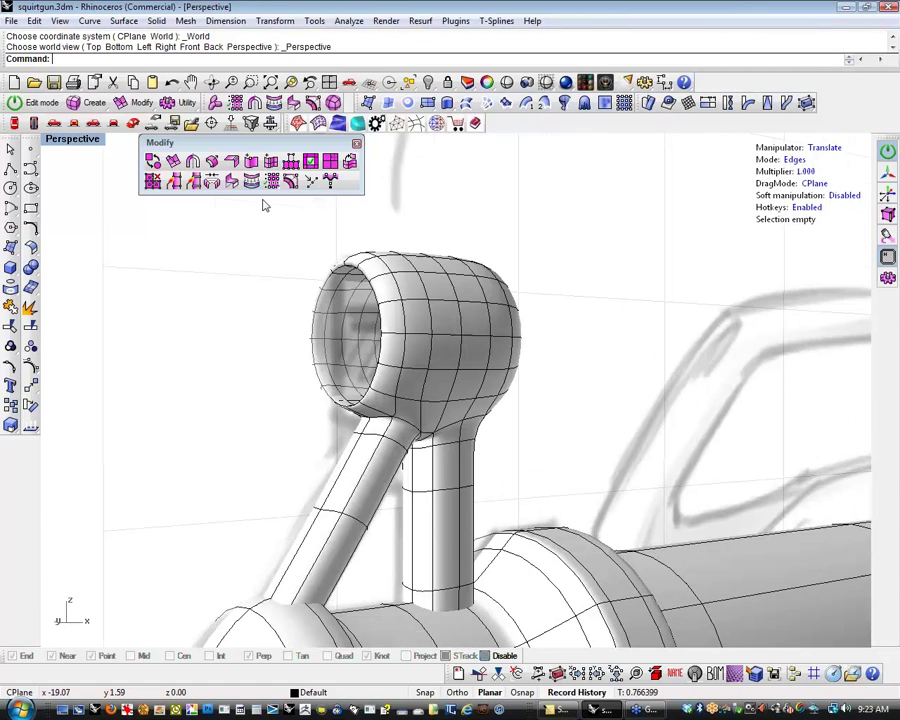
Make the front sight T-spline uniform
click(183, 104)
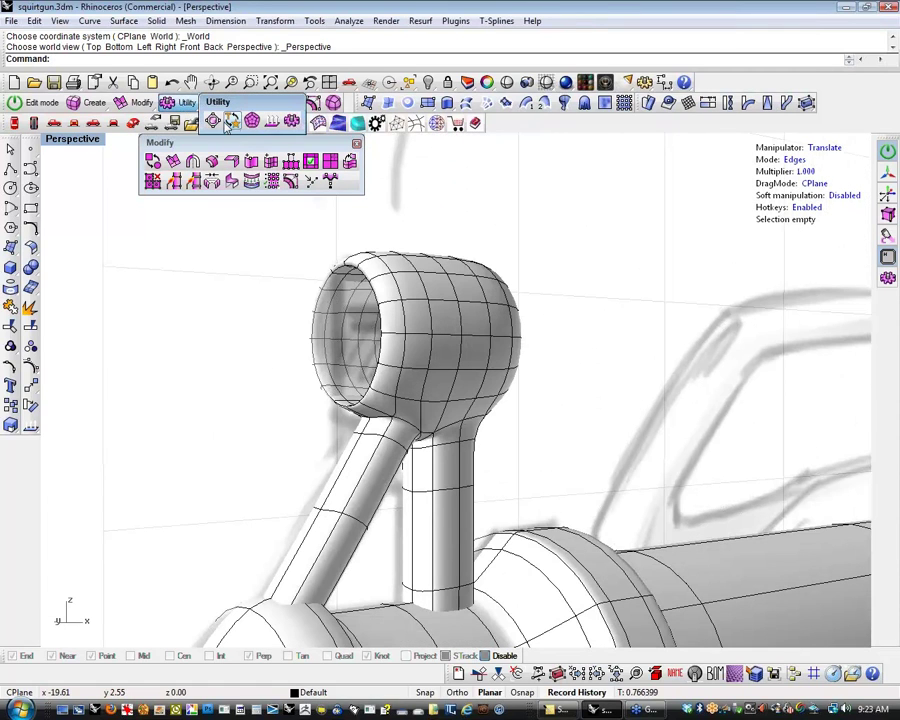
click(229, 121)
click(470, 364)
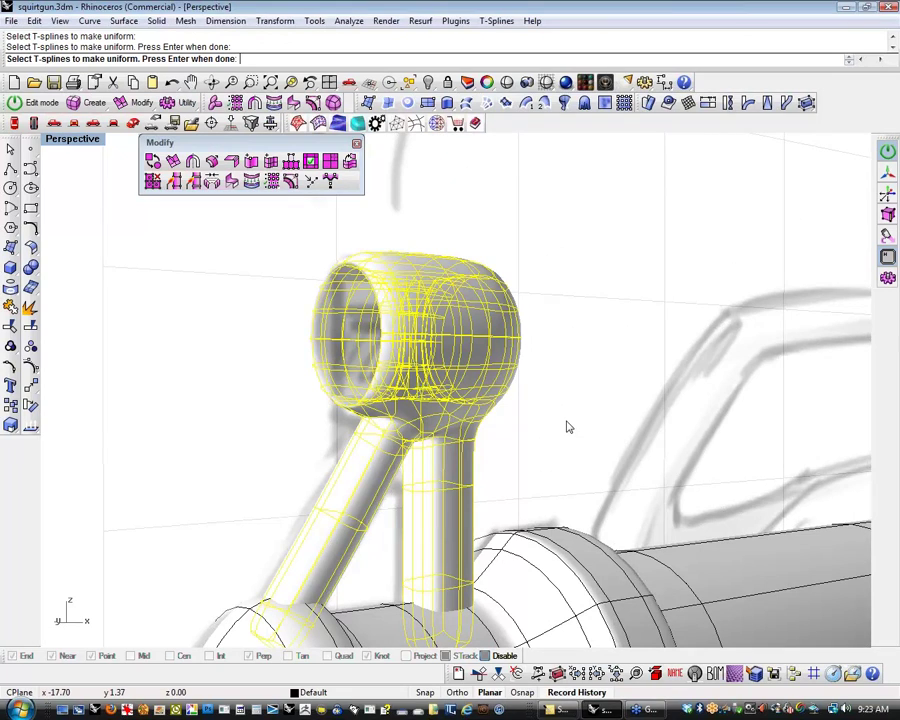
key(Return)
Shift the edges where the slanted leg's front side meets the ring outward toward the muzzle and clear the selection
right_drag(562, 422, 297, 410)
scroll(450, 486, up, 5)
double_click(290, 364)
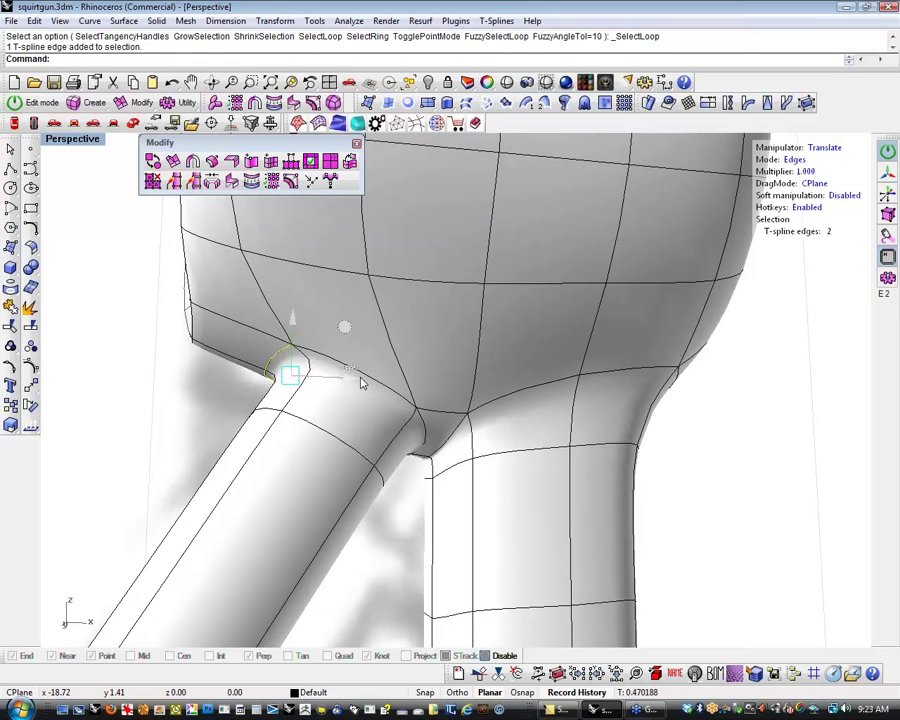
drag(340, 377, 286, 393)
click(177, 420)
Examine where the support legs join the ring and enter the barrel from several angles
scroll(177, 420, down, 3)
right_drag(335, 484, 315, 486)
scroll(325, 439, up, 5)
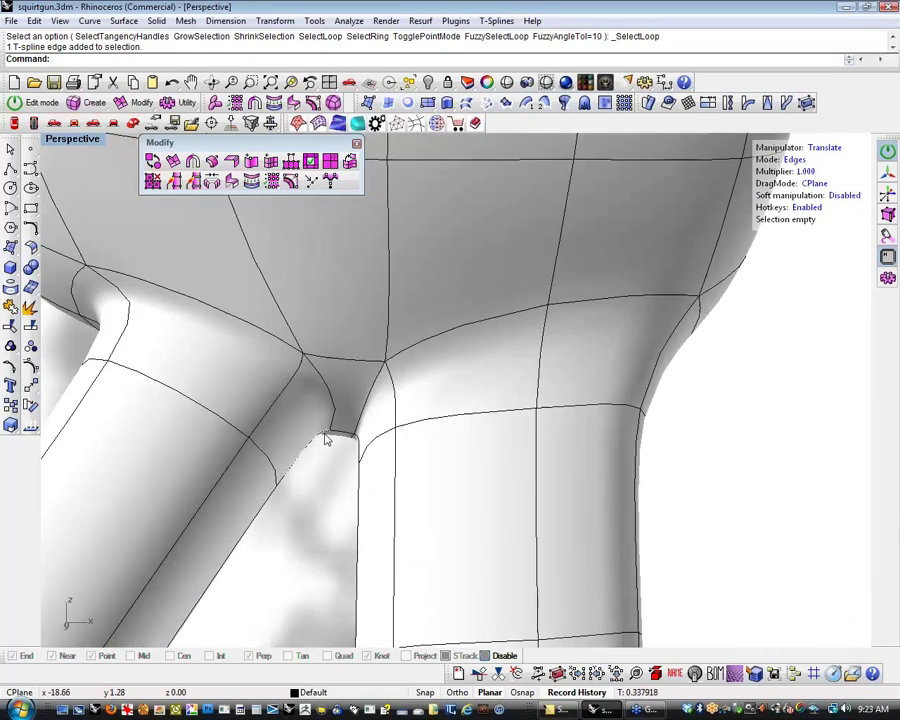
scroll(327, 461, down, 8)
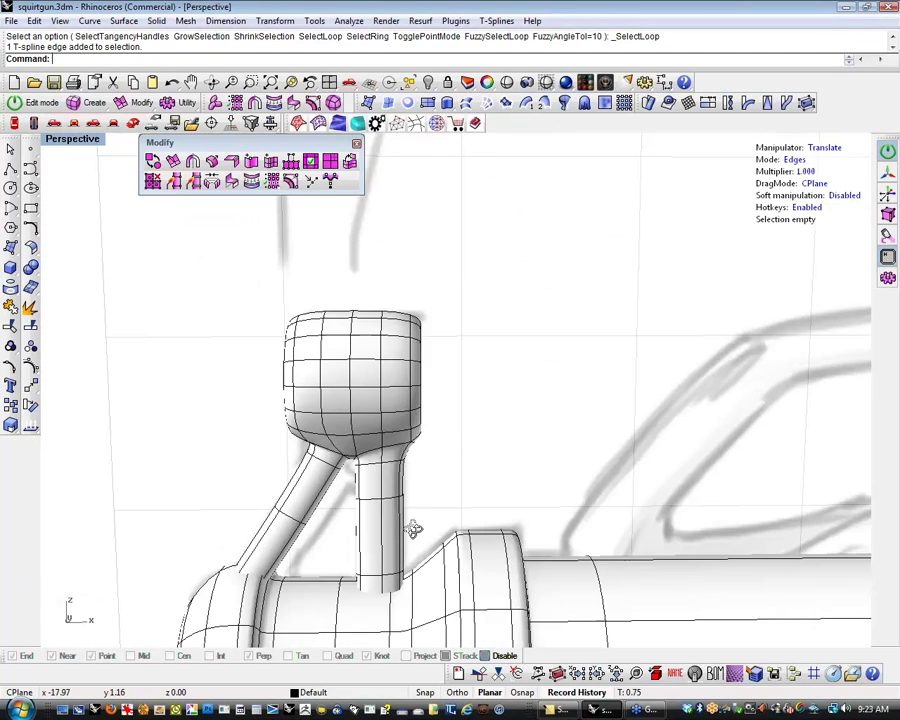
right_drag(413, 530, 491, 487)
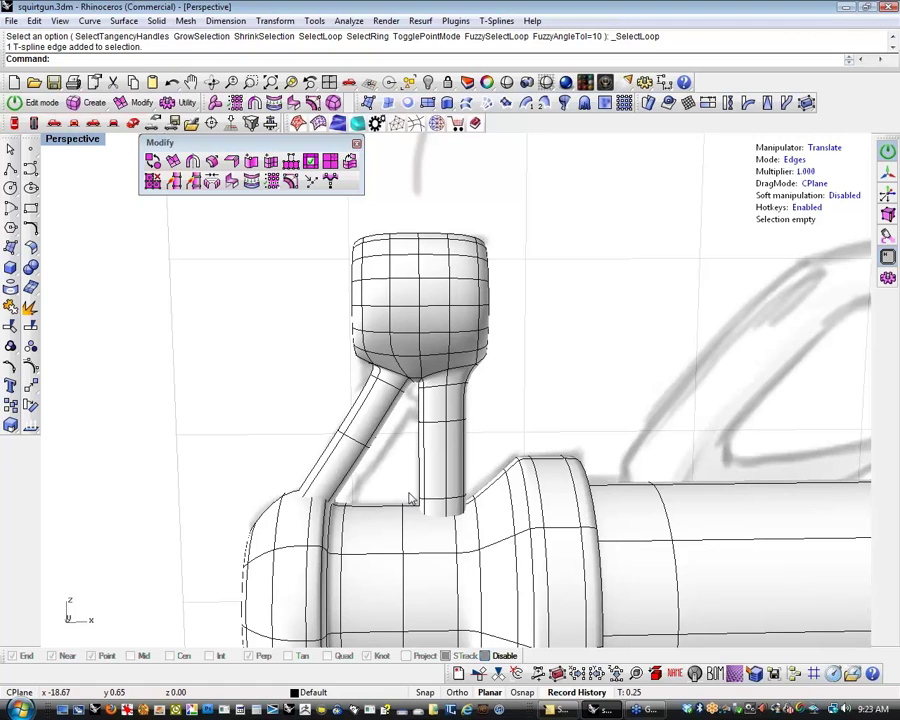
scroll(425, 495, up, 5)
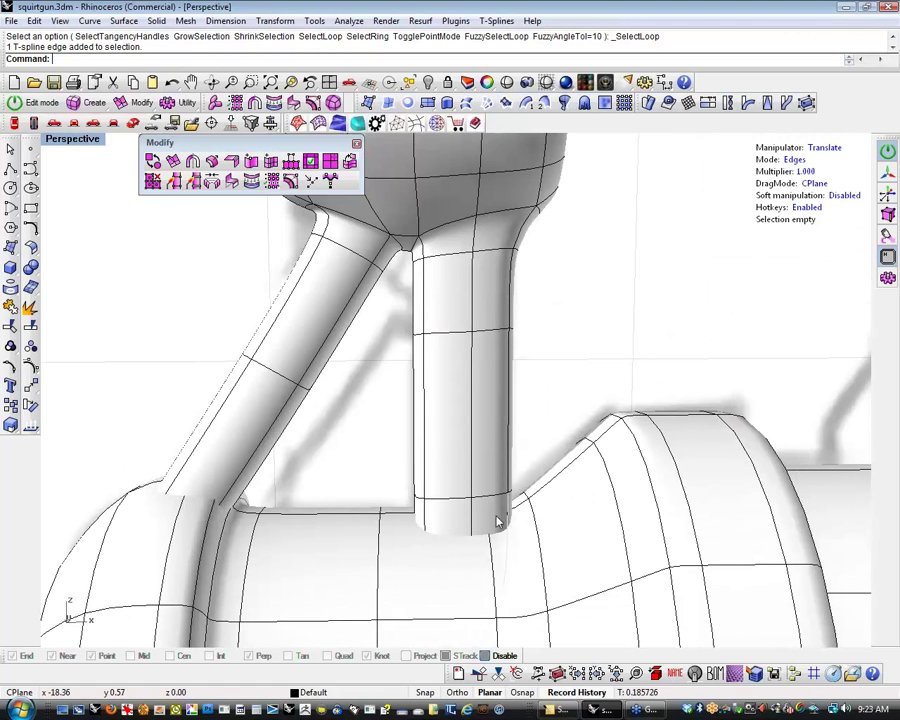
right_drag(472, 528, 355, 523)
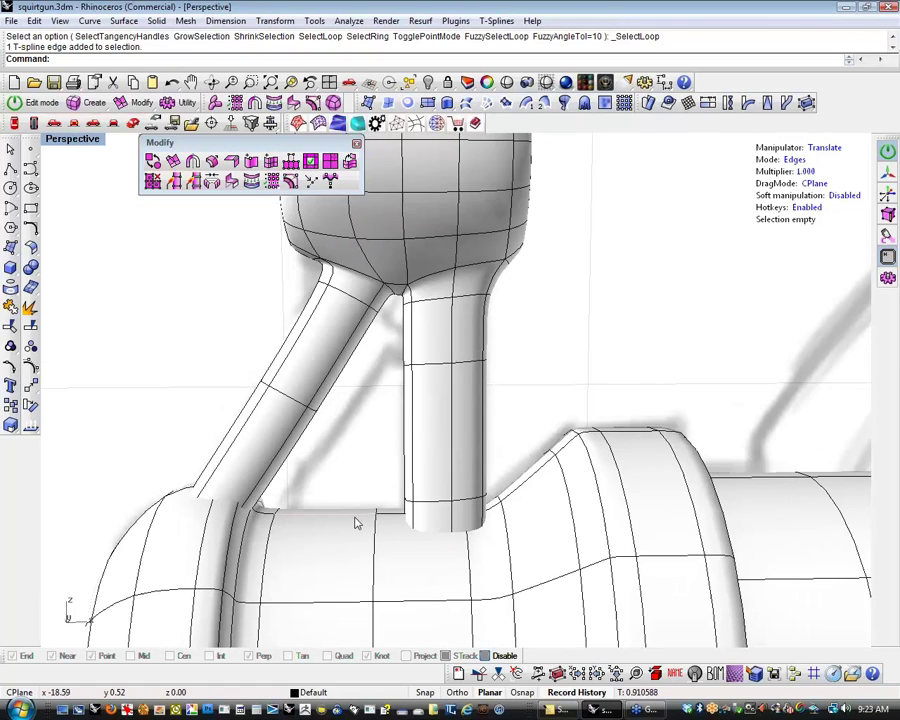
scroll(355, 523, down, 5)
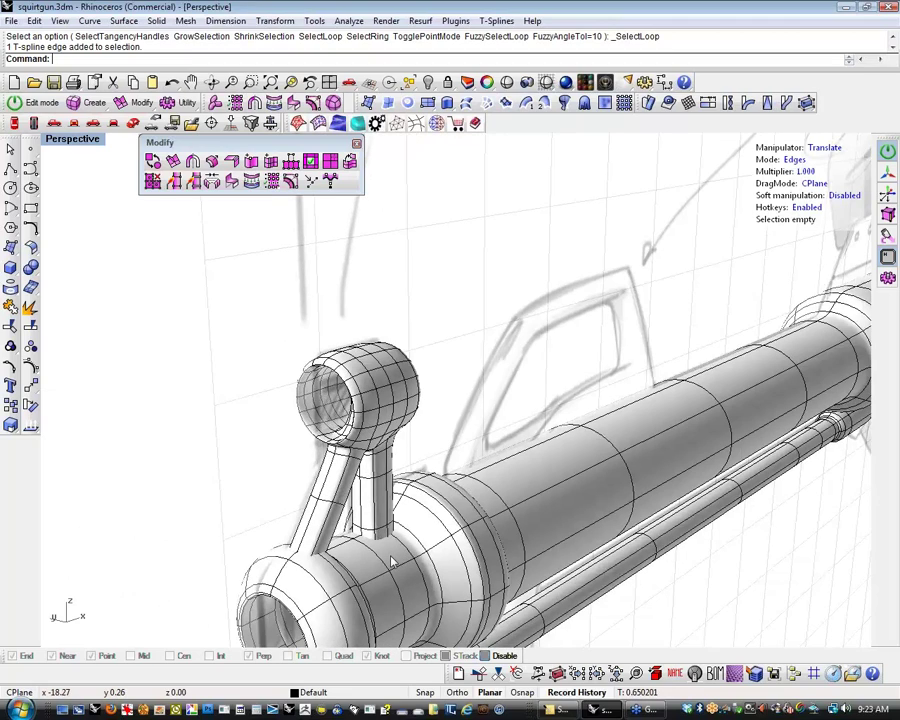
scroll(392, 563, up, 6)
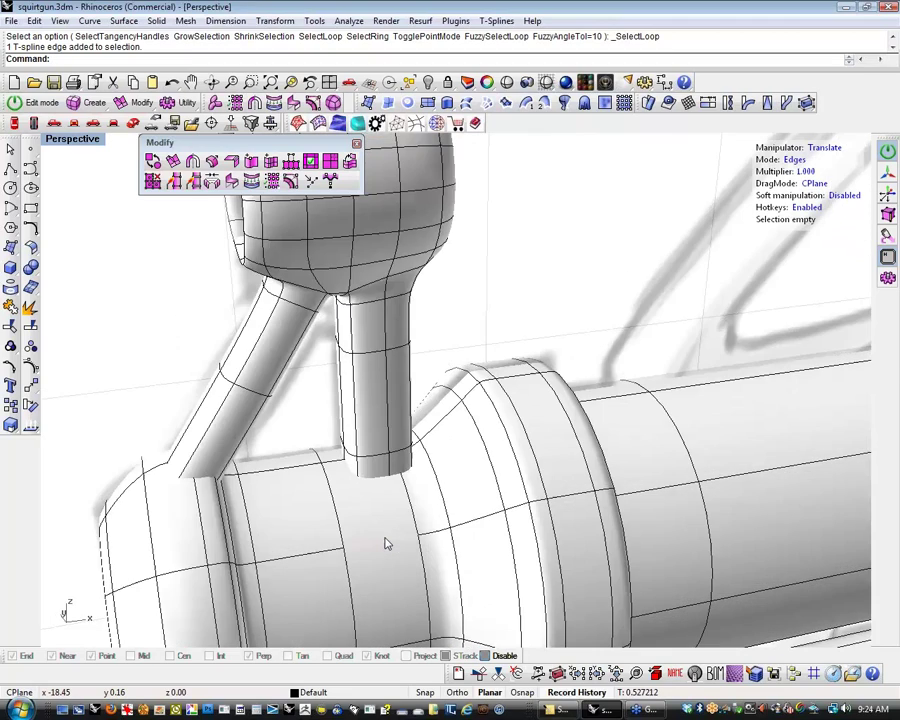
Review the front sight in proportion to the whole barrel and background sketch, including where both legs intersect the barrel
scroll(387, 543, down, 6)
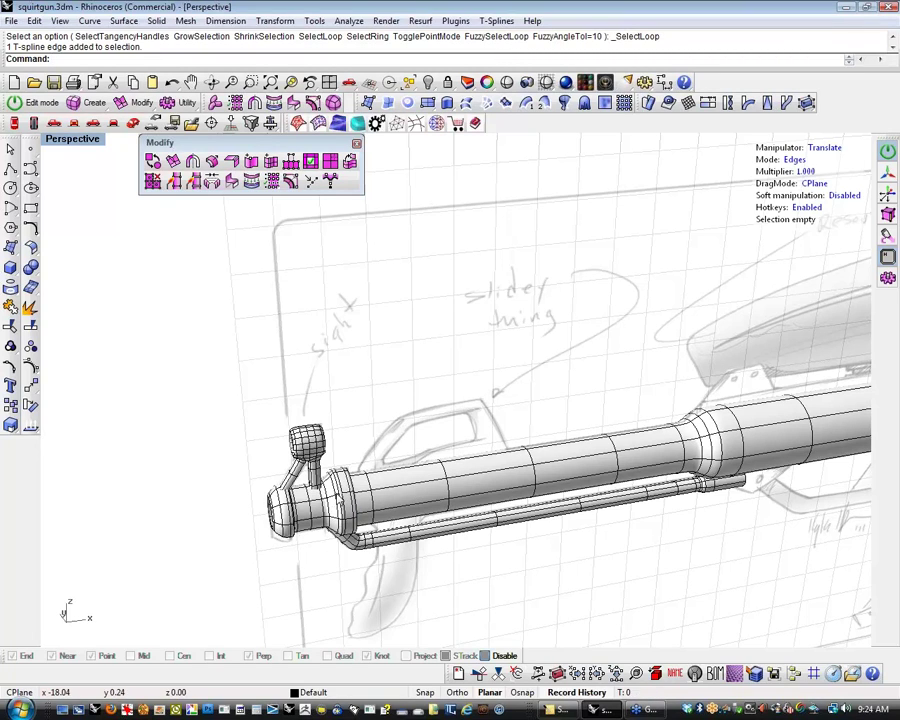
scroll(285, 495, up, 5)
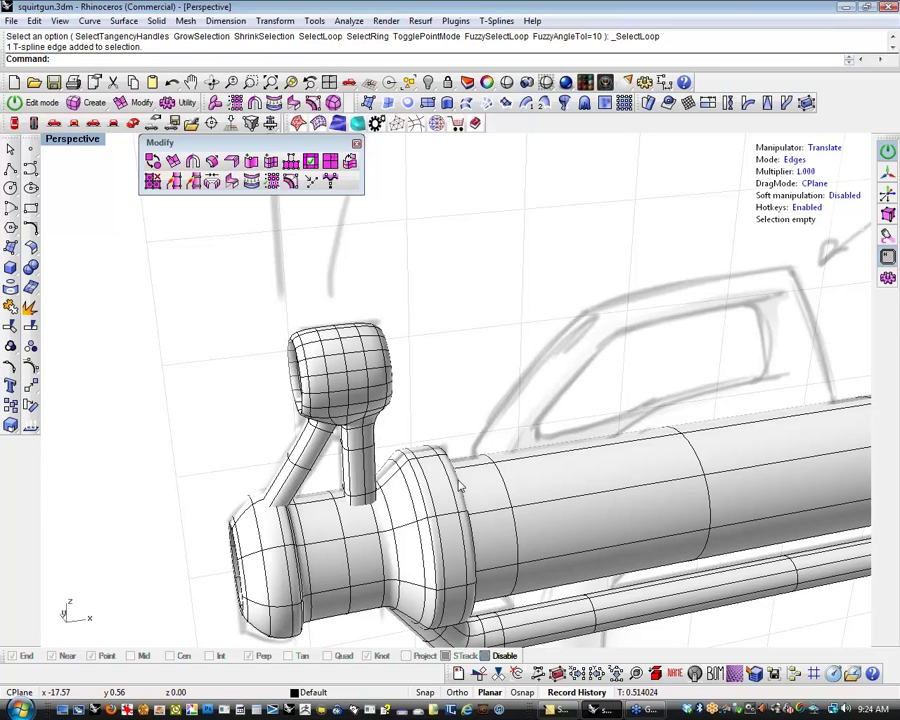
scroll(460, 489, down, 2)
mouse_move(474, 492)
right_down()
mouse_move(486, 500)
mouse_move(492, 492)
right_up()
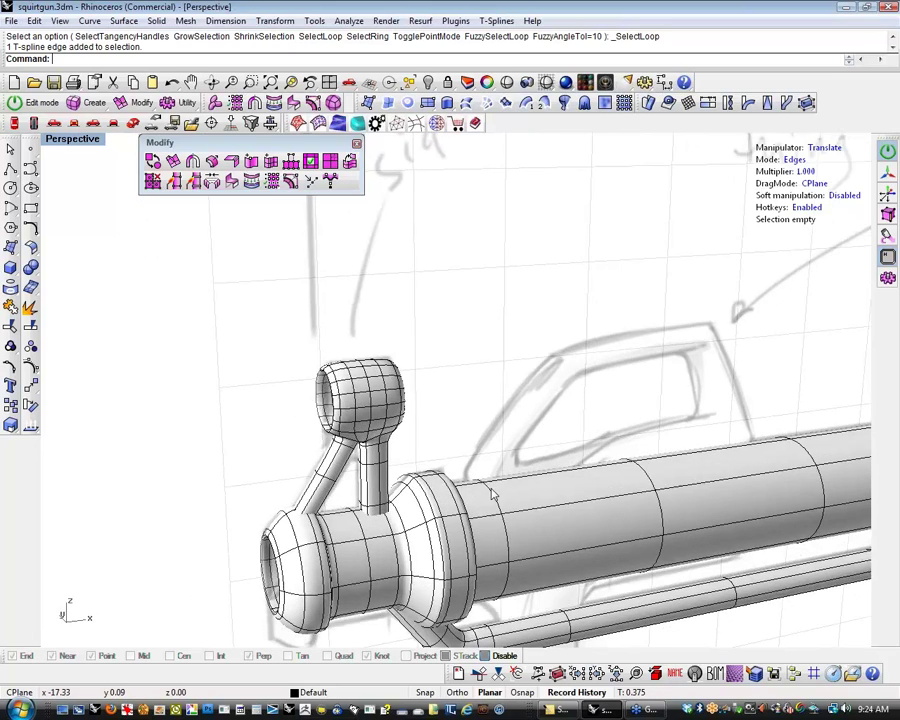
scroll(494, 494, down, 3)
shift+right_drag(546, 539, 365, 474)
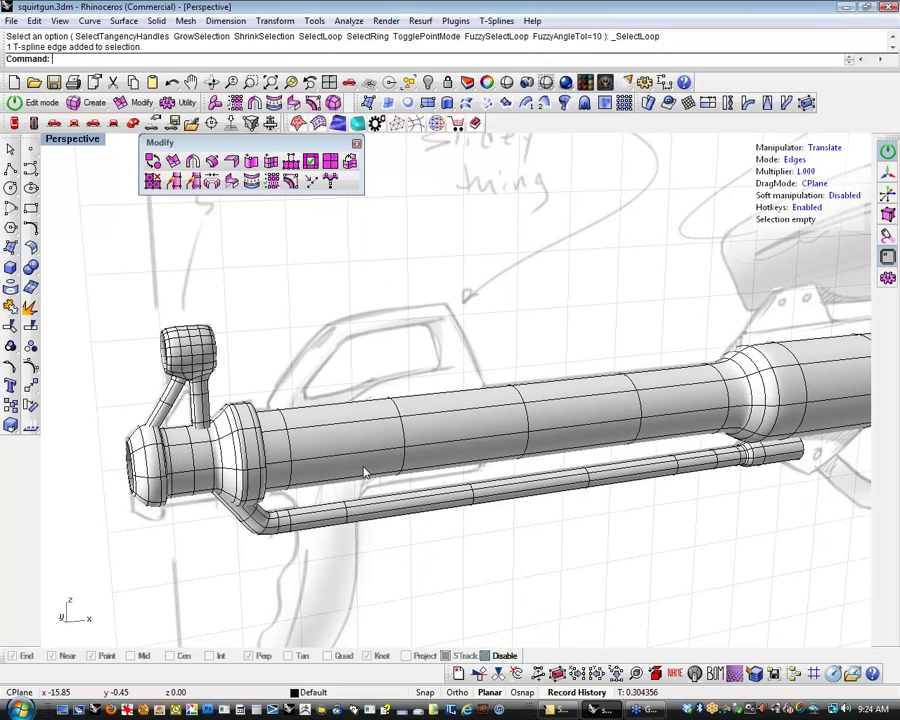
scroll(155, 440, up, 2)
scroll(155, 440, up, 2)
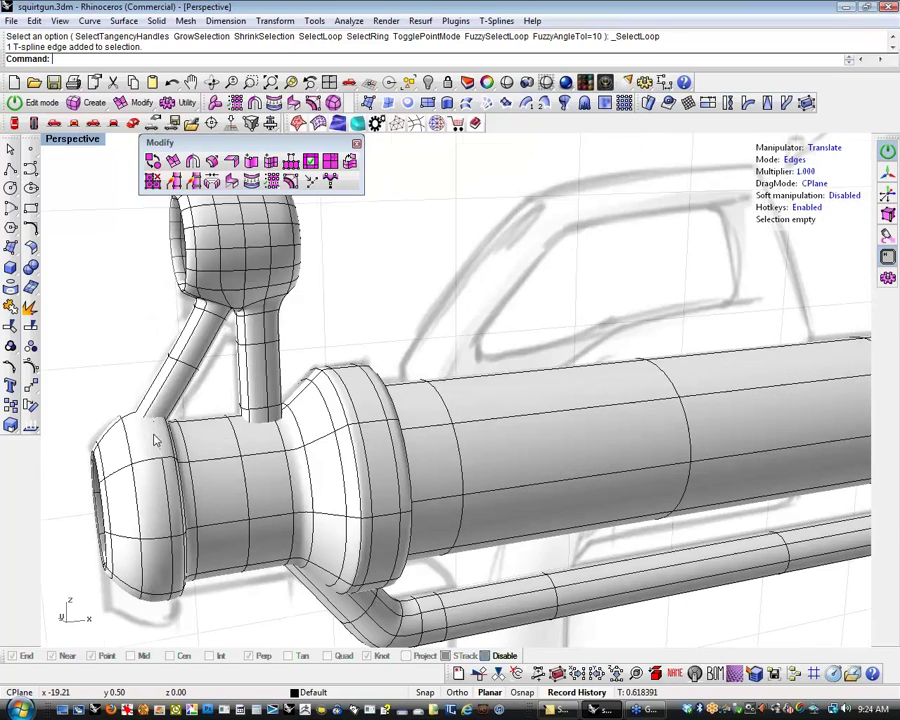
scroll(155, 438, down, 2)
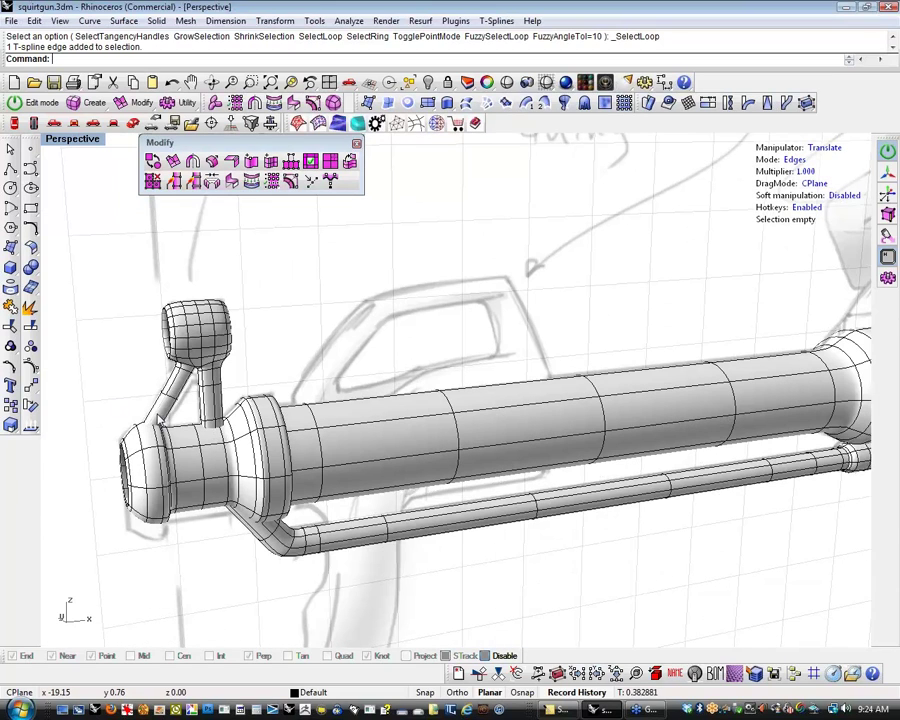
scroll(155, 420, up, 1)
scroll(148, 418, up, 2)
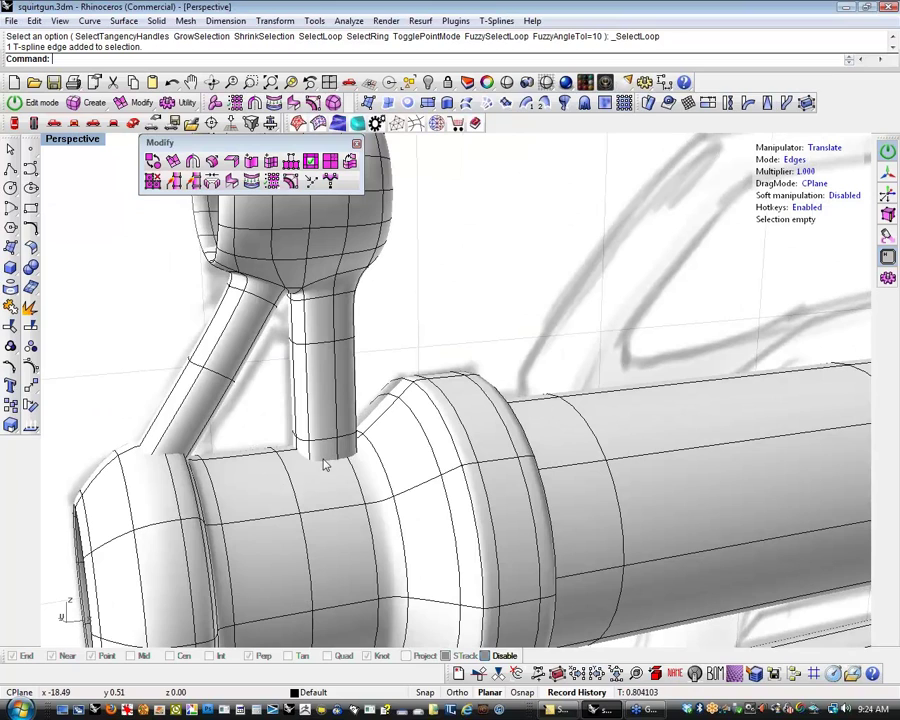
Examine the vertical support leg's intersection with the barrel up close and in the context of the muzzle end
scroll(328, 455, down, 1)
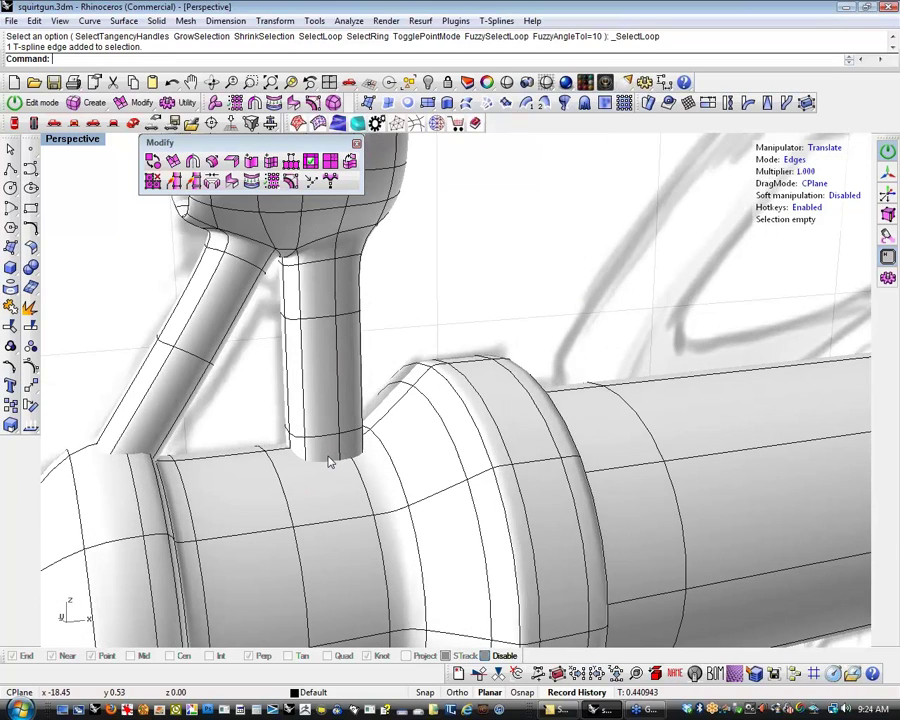
scroll(328, 456, up, 1)
scroll(338, 460, down, 2)
scroll(340, 462, up, 2)
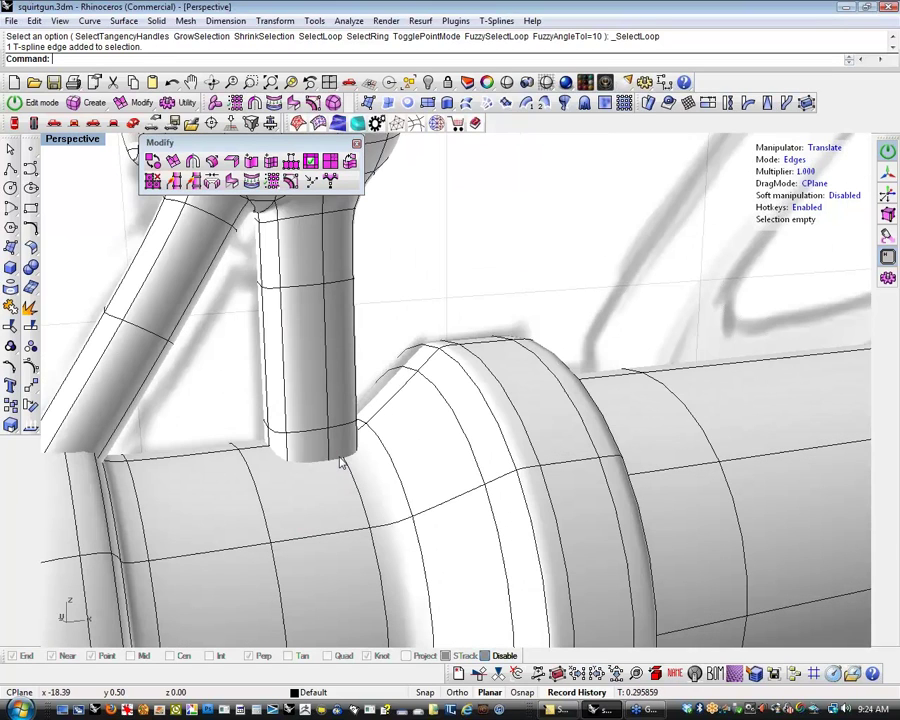
right_drag(346, 468, 316, 478)
scroll(345, 458, down, 5)
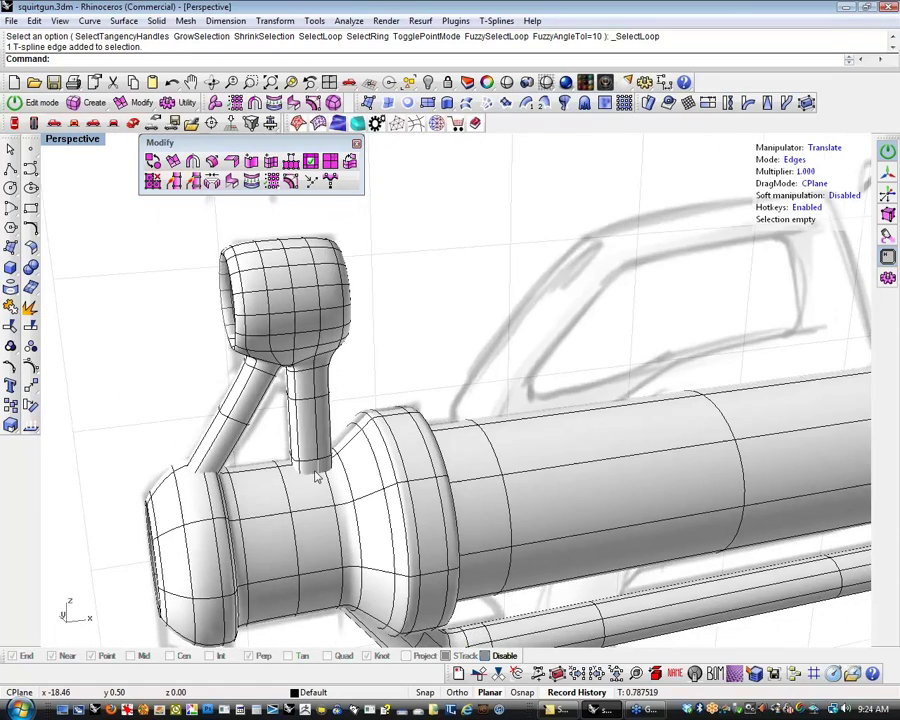
scroll(316, 478, up, 3)
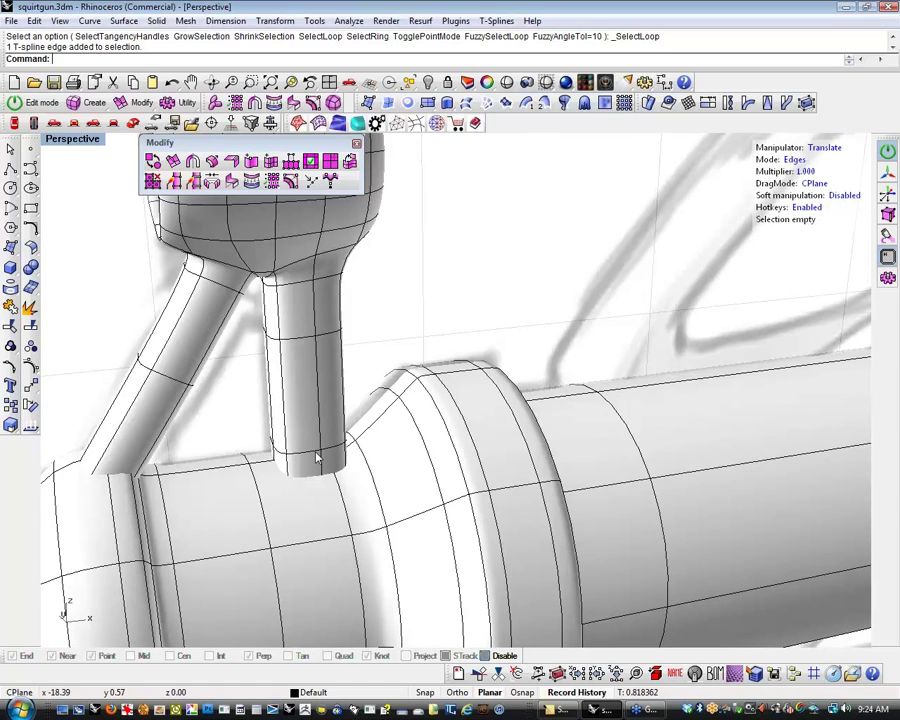
Highlight the four barrel faces around the base of the vertical support leg to show where the leg meets the barrel
right_drag(268, 478, 297, 502)
key(d)
click(297, 502)
shift+click(346, 498)
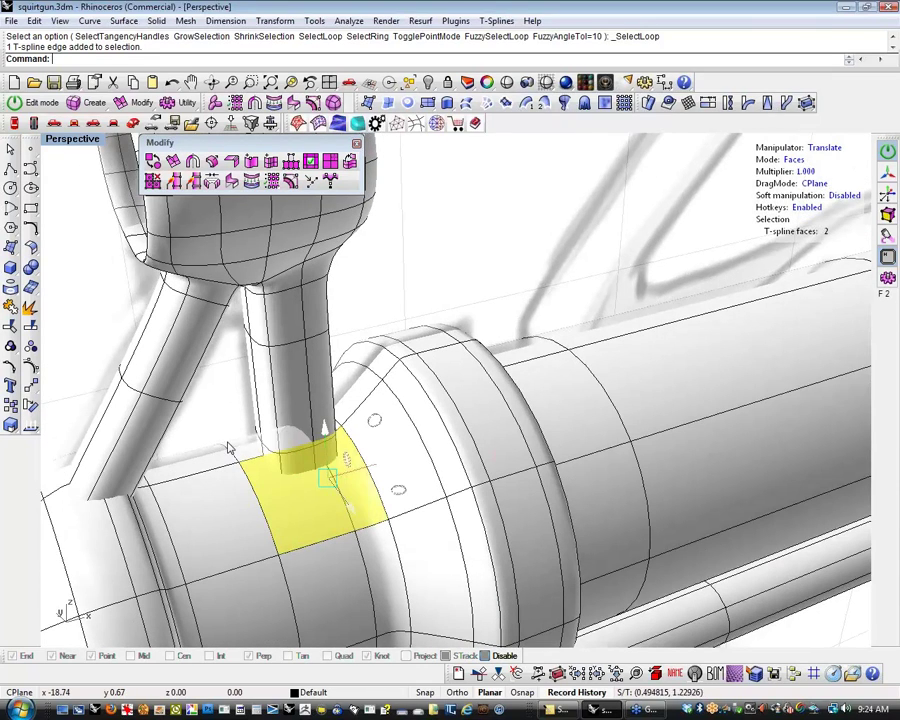
shift+click(244, 455)
right_drag(364, 482, 430, 357)
scroll(452, 370, up, 3)
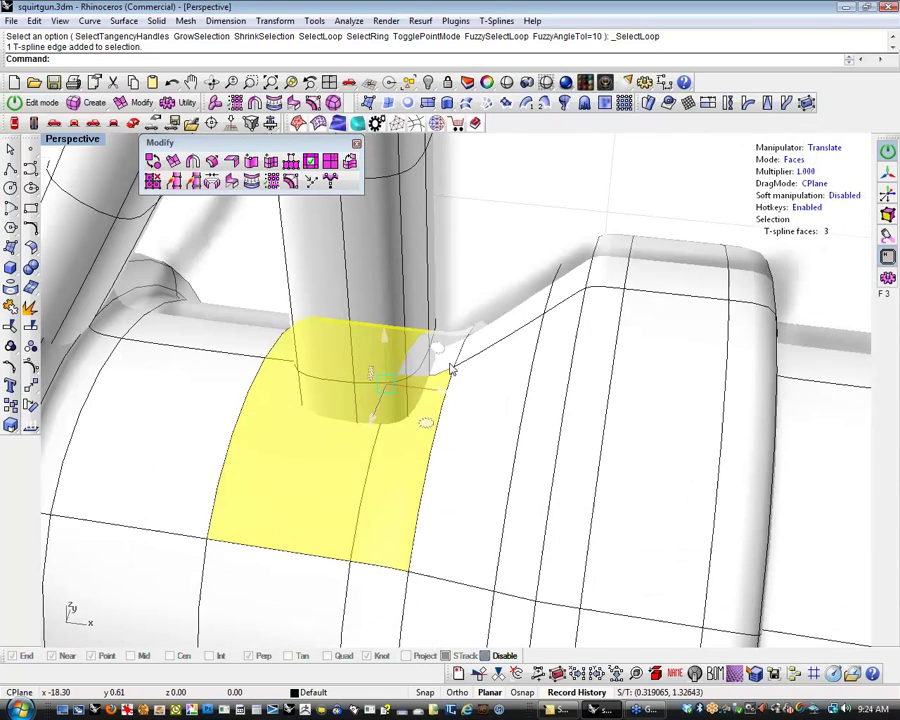
shift+click(450, 368)
scroll(348, 471, down, 6)
shift+right_drag(348, 471, 427, 536)
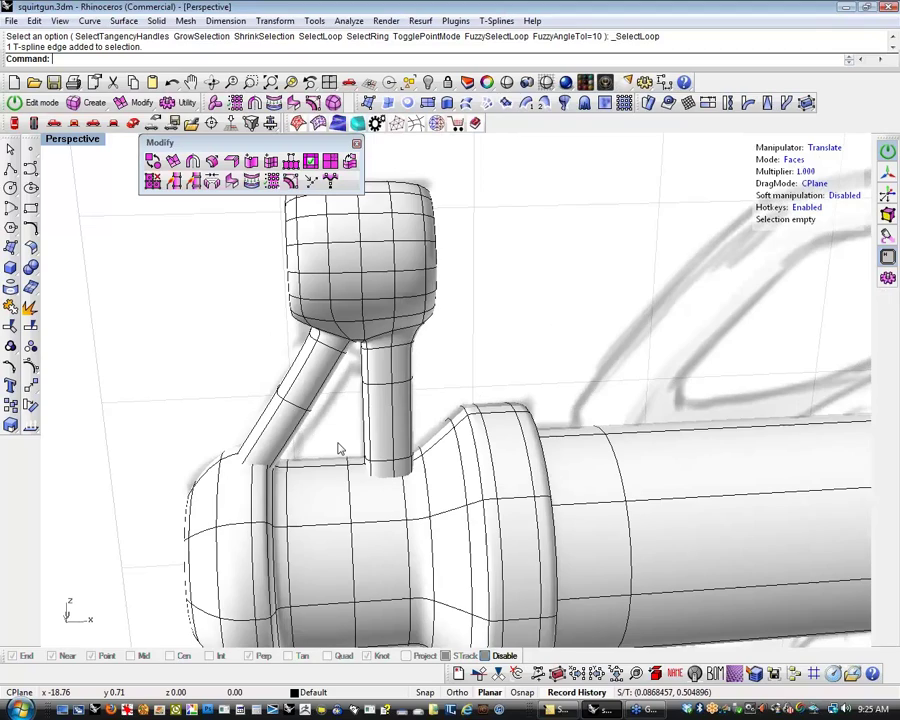
Review the front sight, barrel and lower tube together against the background sketch from several angles and distances
scroll(340, 449, down, 4)
right_drag(482, 478, 567, 476)
scroll(450, 470, up, 5)
scroll(297, 466, down, 7)
mouse_move(300, 466)
right_down()
mouse_move(495, 460)
mouse_move(555, 448)
mouse_move(240, 468)
mouse_move(306, 490)
mouse_move(307, 473)
right_up()
scroll(386, 462, up, 5)
scroll(386, 462, down, 8)
scroll(306, 490, down, 4)
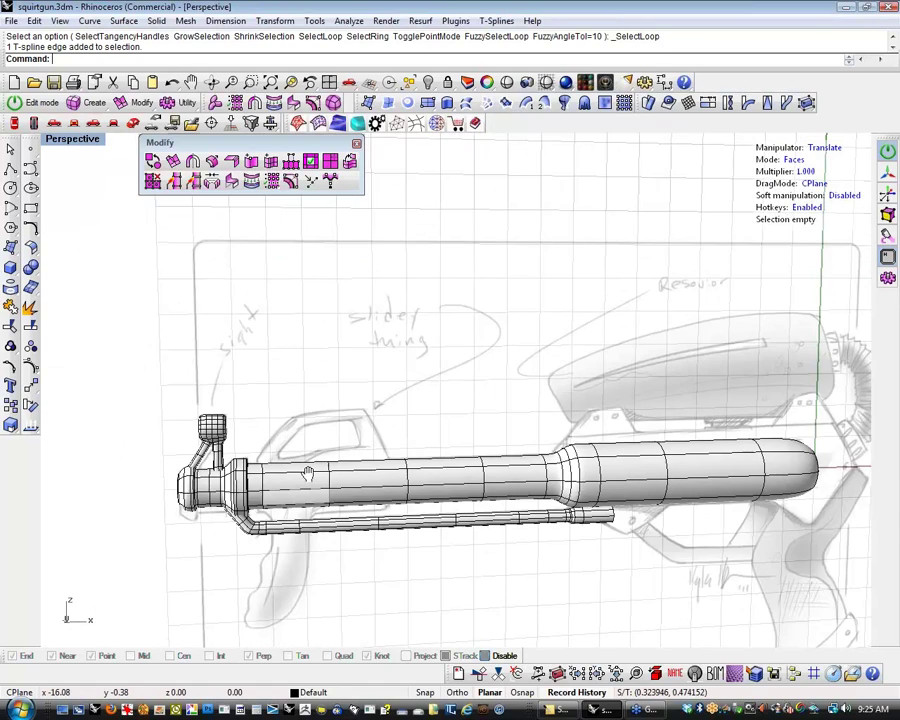
shift+right_drag(330, 545, 284, 474)
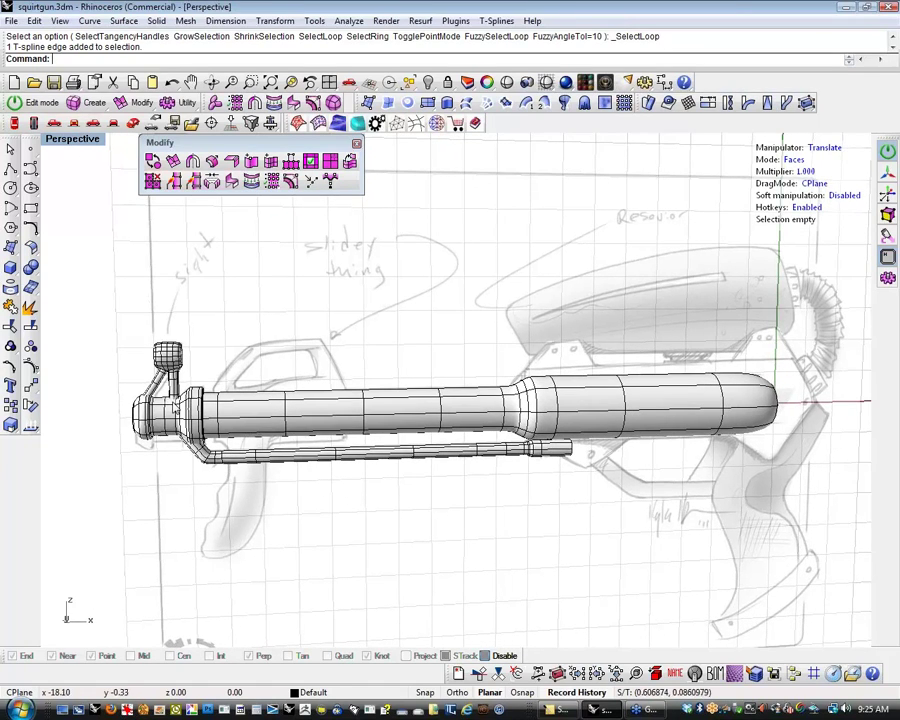
scroll(166, 402, up, 6)
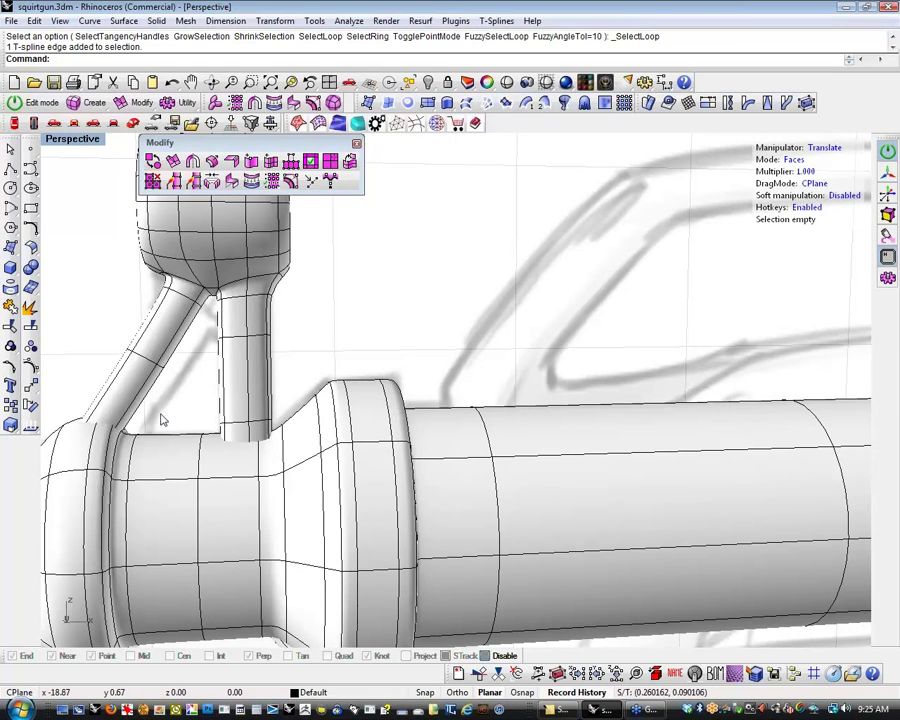
shift+right_drag(172, 427, 275, 448)
scroll(275, 448, down, 7)
right_drag(335, 388, 440, 440)
scroll(267, 418, up, 5)
scroll(267, 418, down, 8)
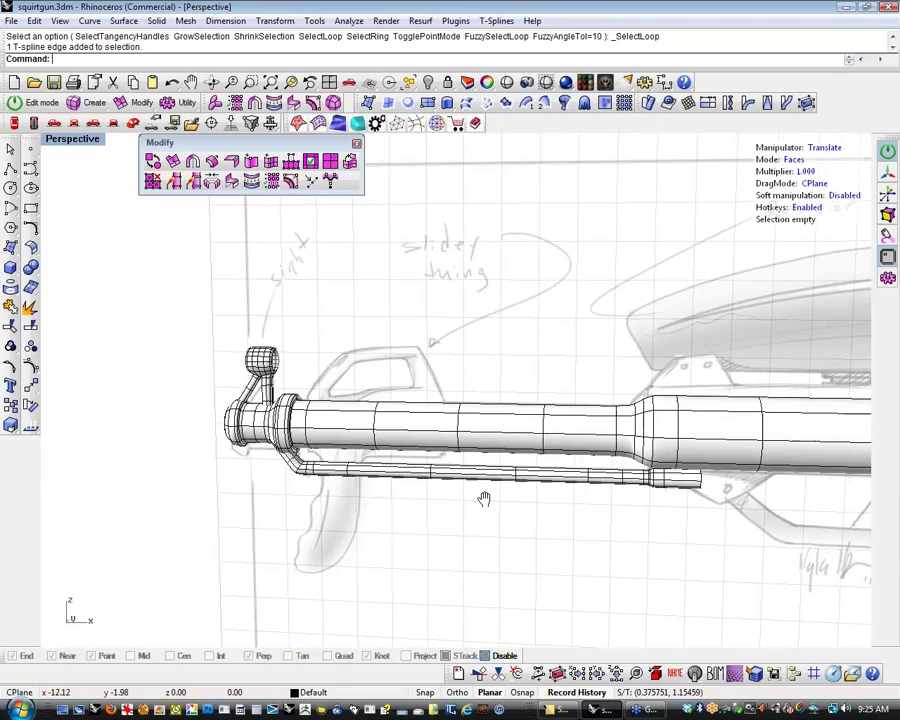
shift+right_drag(484, 496, 362, 462)
scroll(315, 487, down, 3)
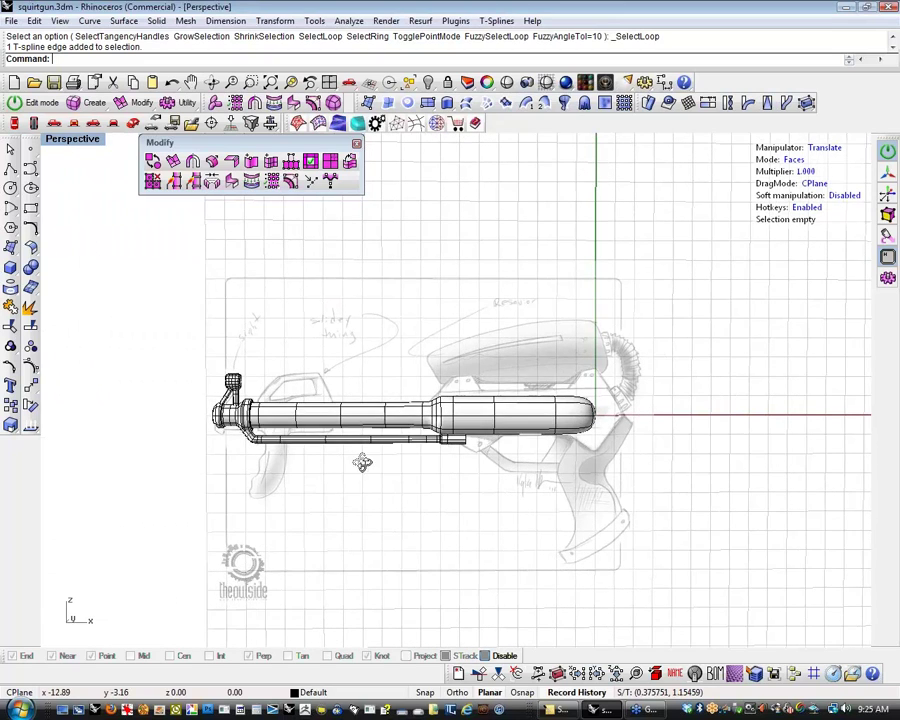
Show the whole gun in a wireframe front view and save the model
click(73, 124)
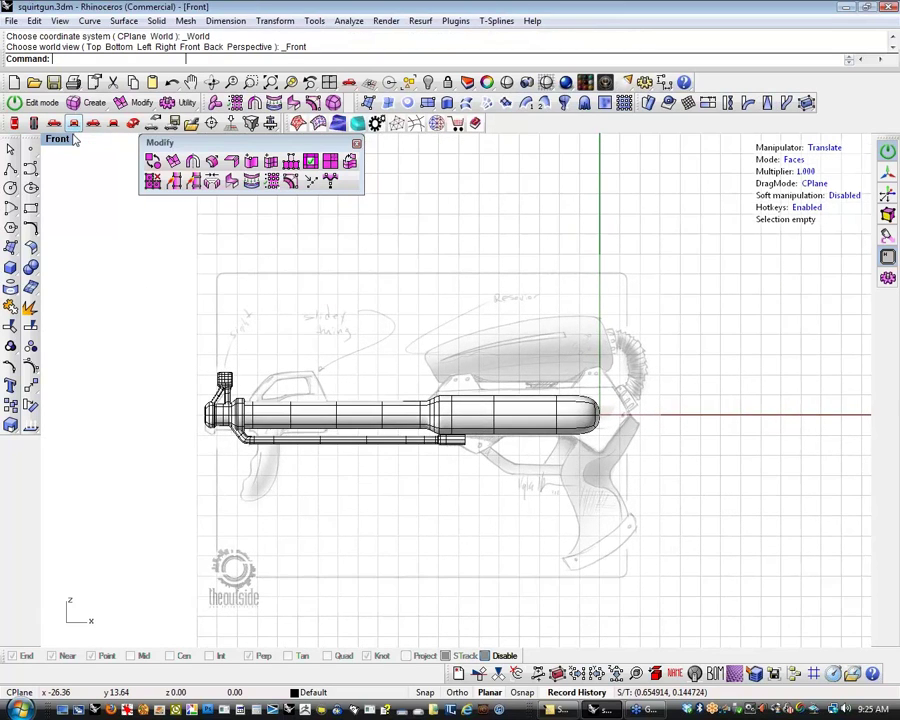
scroll(276, 460, up, 5)
key(ctrl+alt+w)
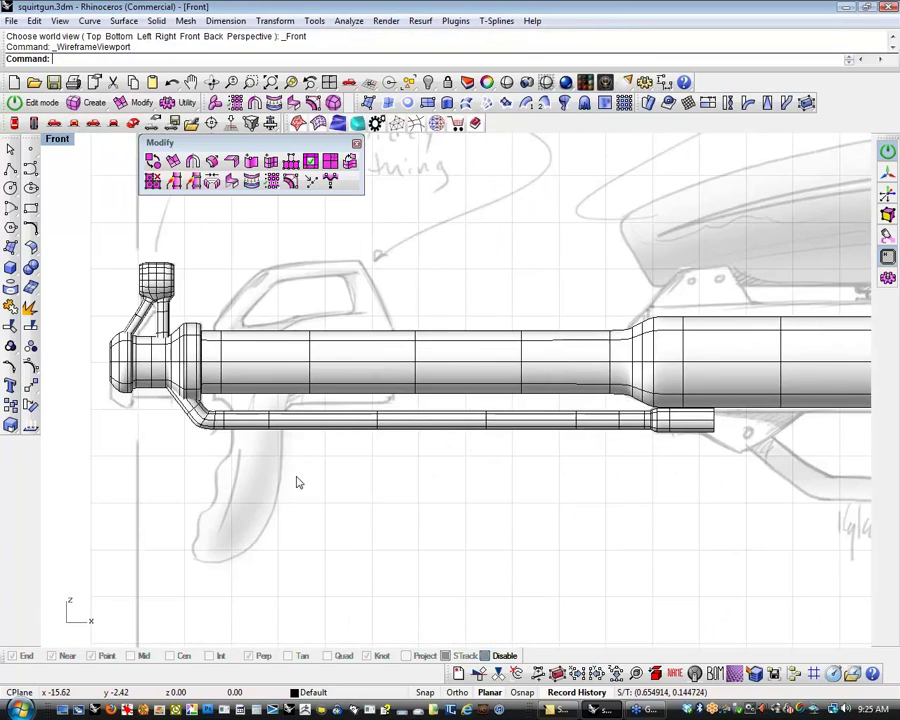
scroll(299, 500, down, 4)
right_drag(309, 493, 267, 500)
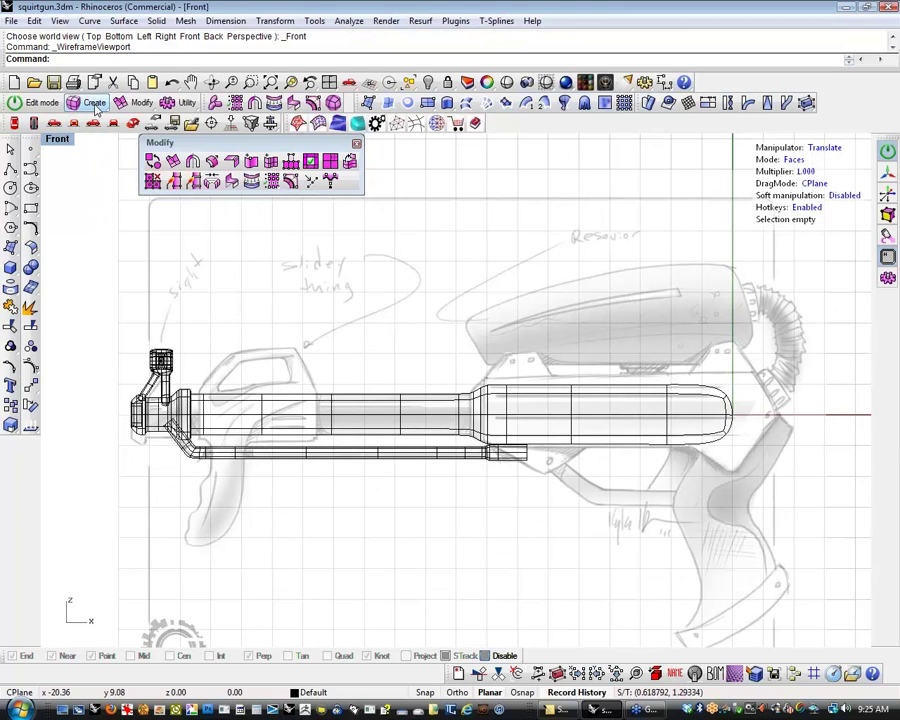
click(10, 21)
click(36, 74)
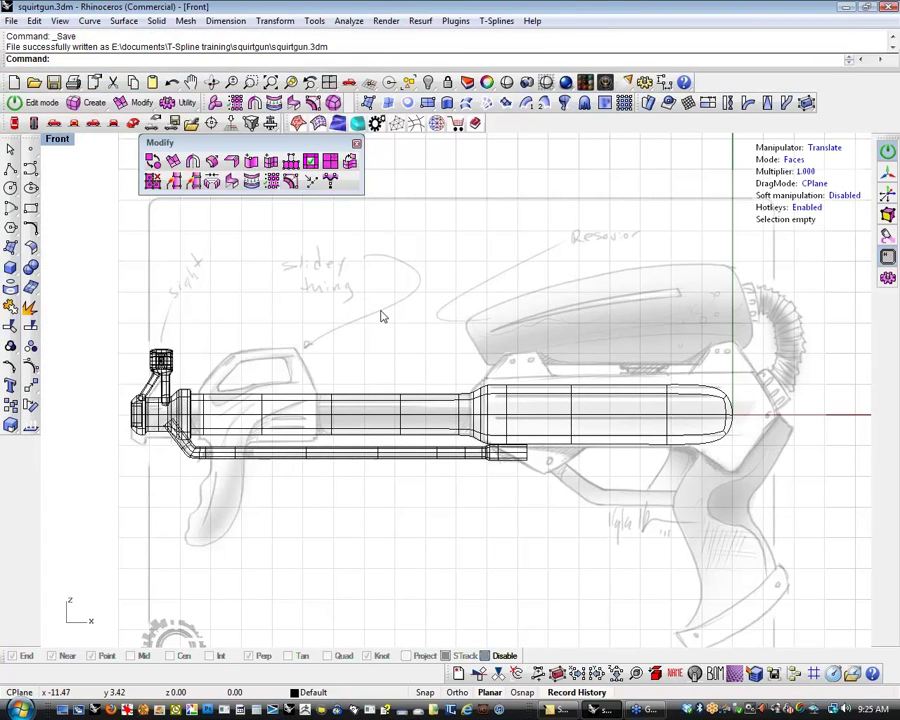
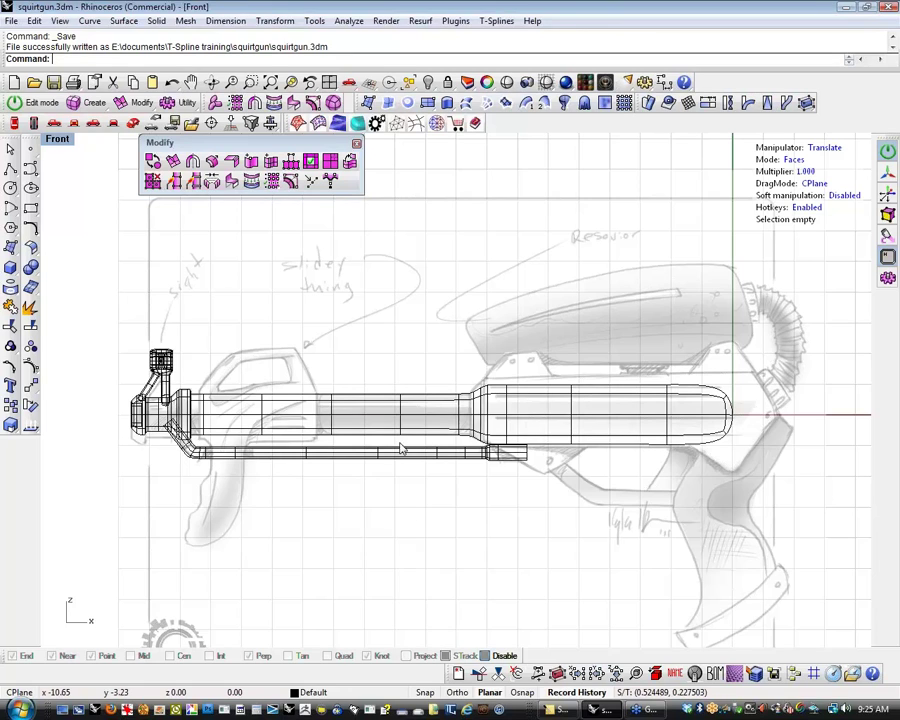
Create a smooth T-spline quadball with a radius of about 1.5 over the reservoir sketch, with 2 edge segments and no axial symmetry
right_drag(385, 343, 316, 379)
click(94, 102)
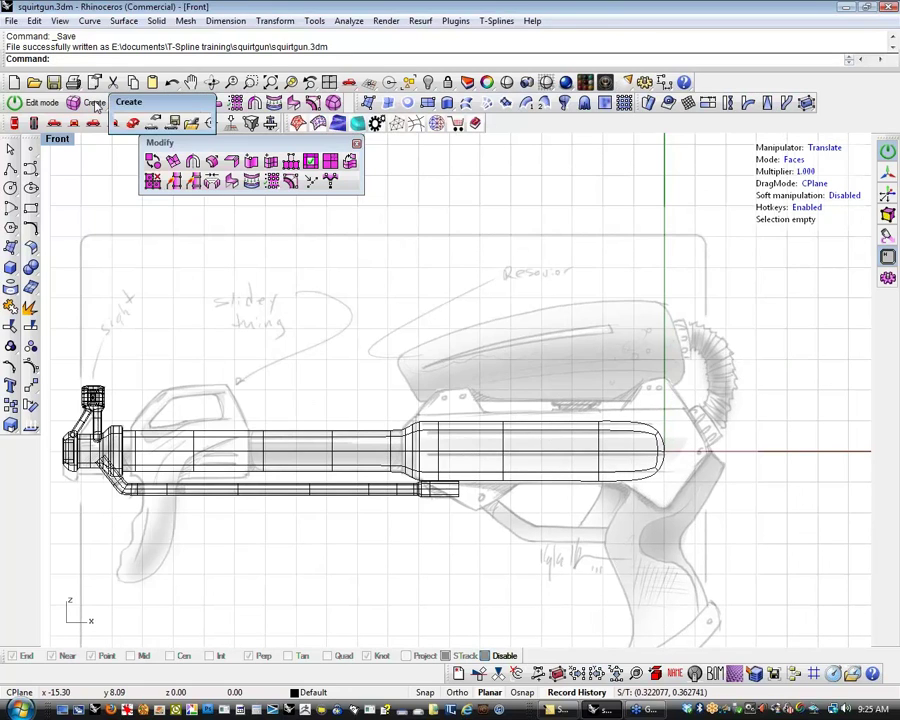
click(145, 121)
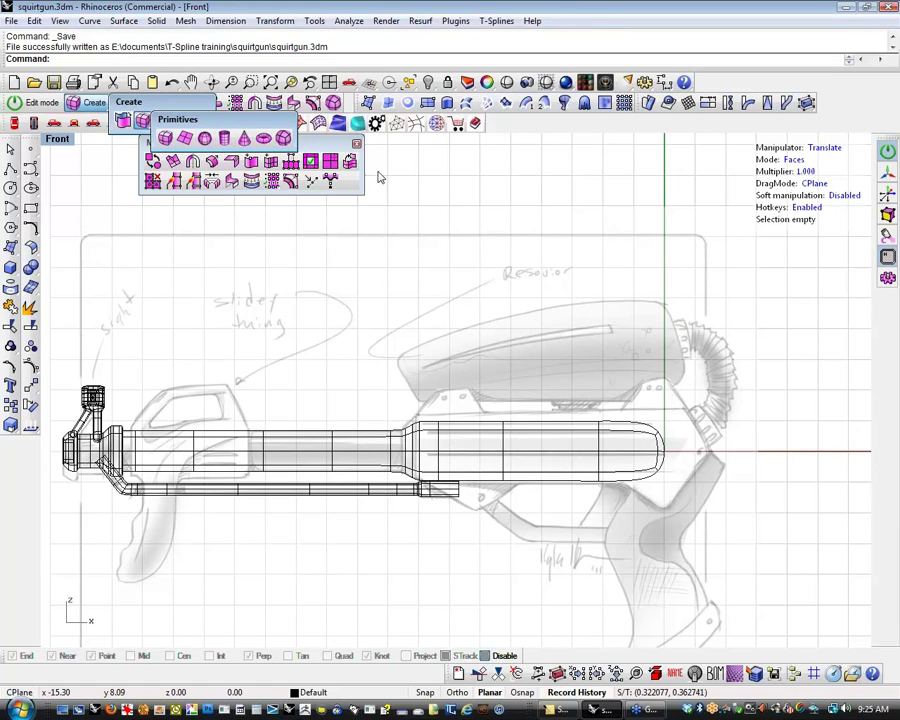
click(284, 138)
click(549, 355)
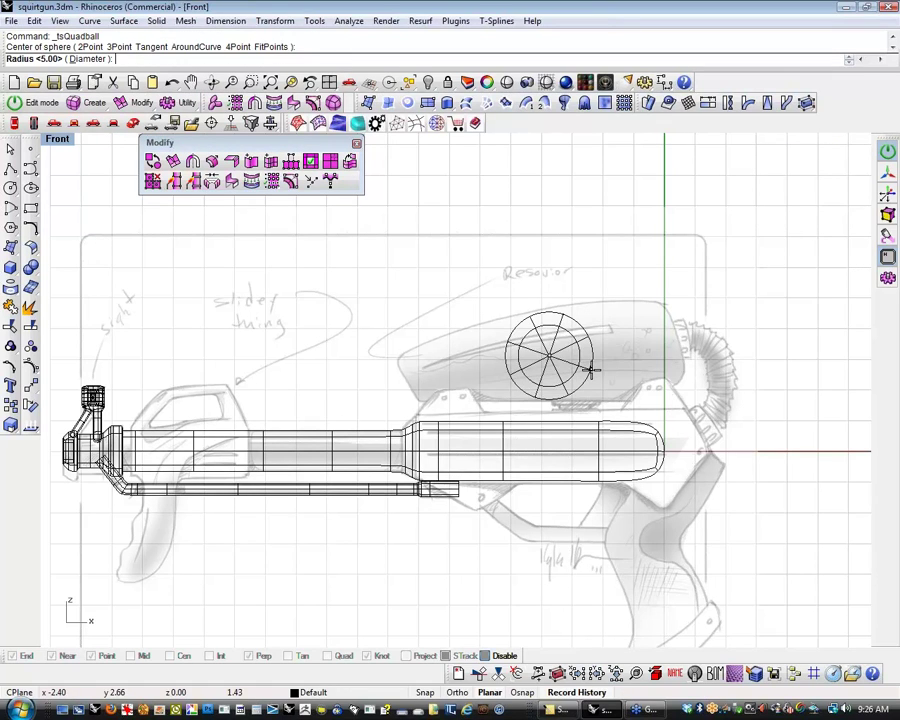
click(596, 364)
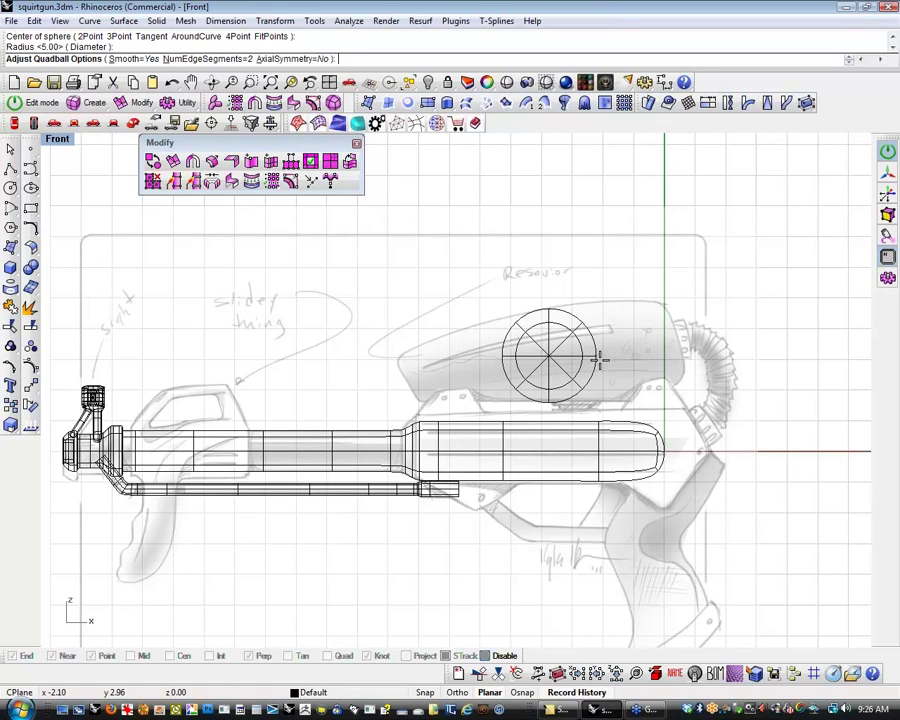
key(Return)
scroll(620, 366, up, 2)
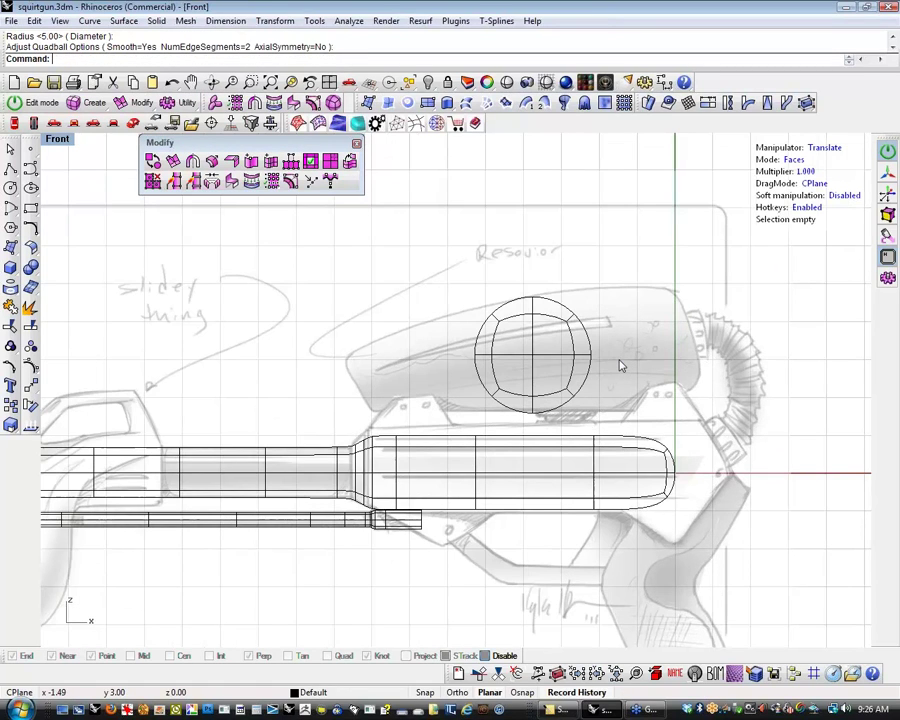
Stretch the quadball lengthwise by moving its four front faces toward the muzzle and its four rear faces toward the hose
scroll(620, 366, up, 2)
right_drag(612, 366, 592, 392)
drag(406, 306, 464, 443)
drag(484, 382, 388, 382)
click(388, 297)
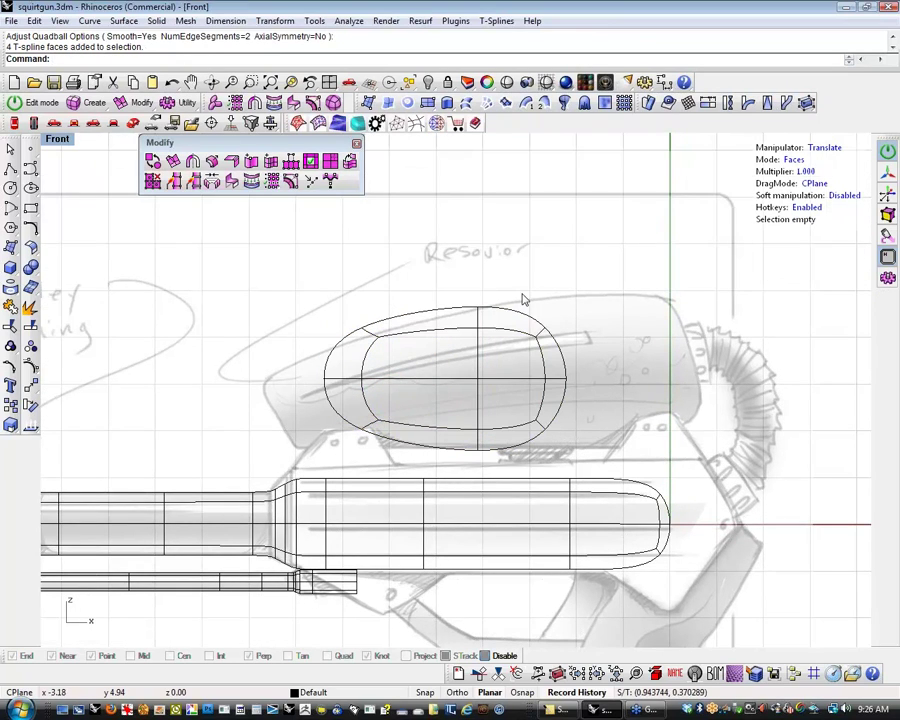
drag(522, 295, 585, 460)
drag(616, 379, 717, 381)
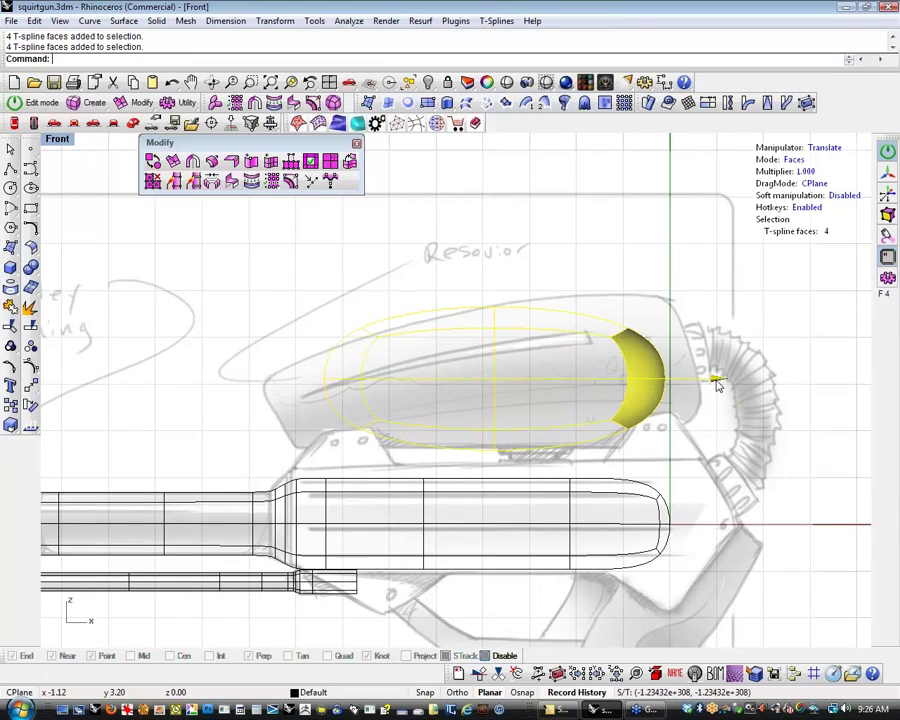
click(494, 284)
Insert simple edge loops on both sides of the reservoir's central edge loop, about halfway toward the ends
drag(465, 279, 548, 530)
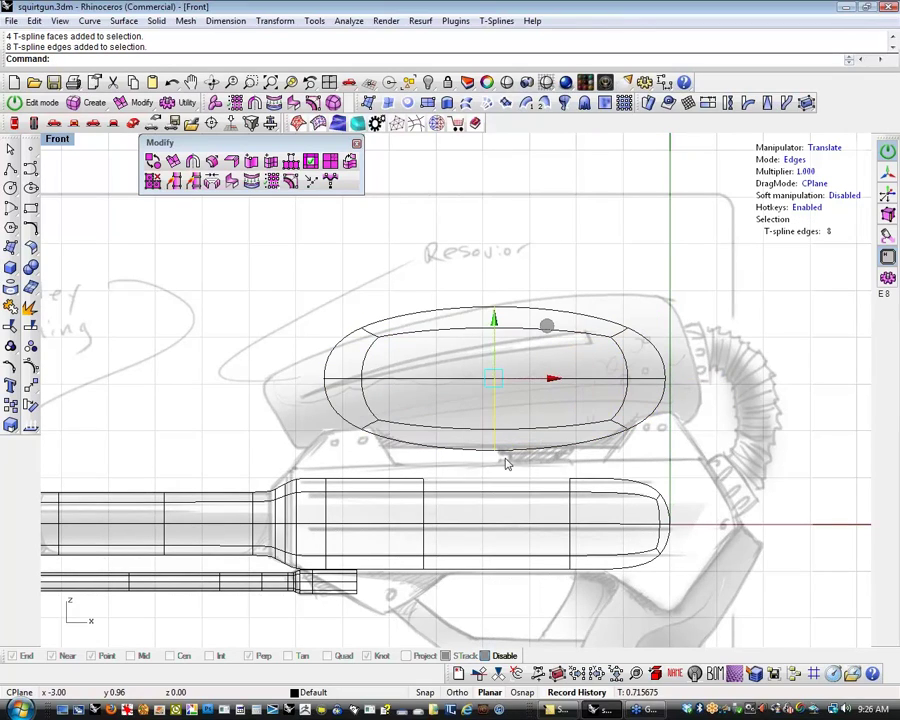
click(271, 162)
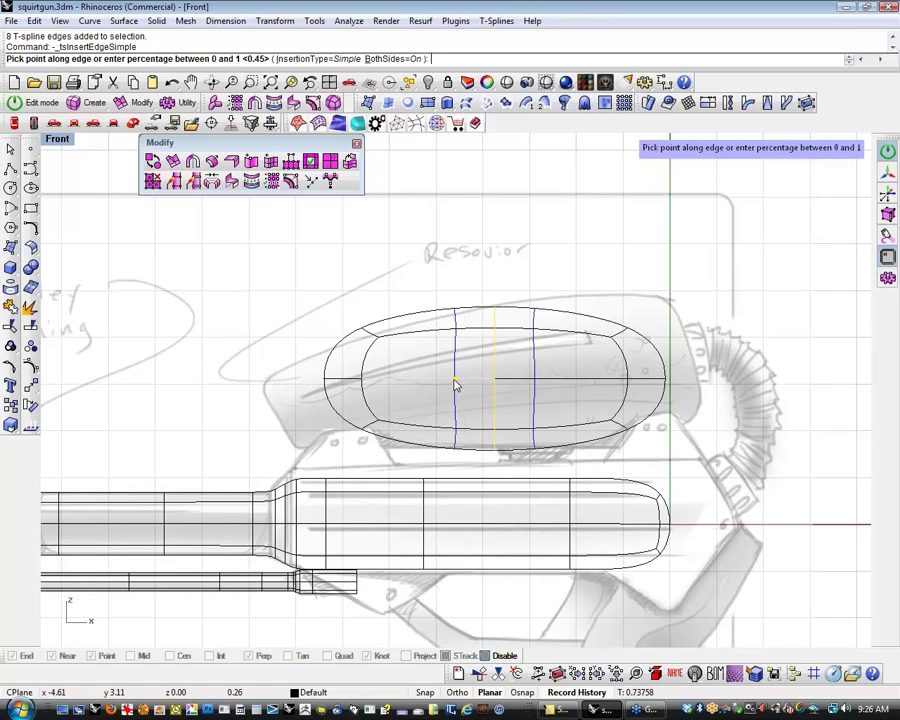
click(421, 380)
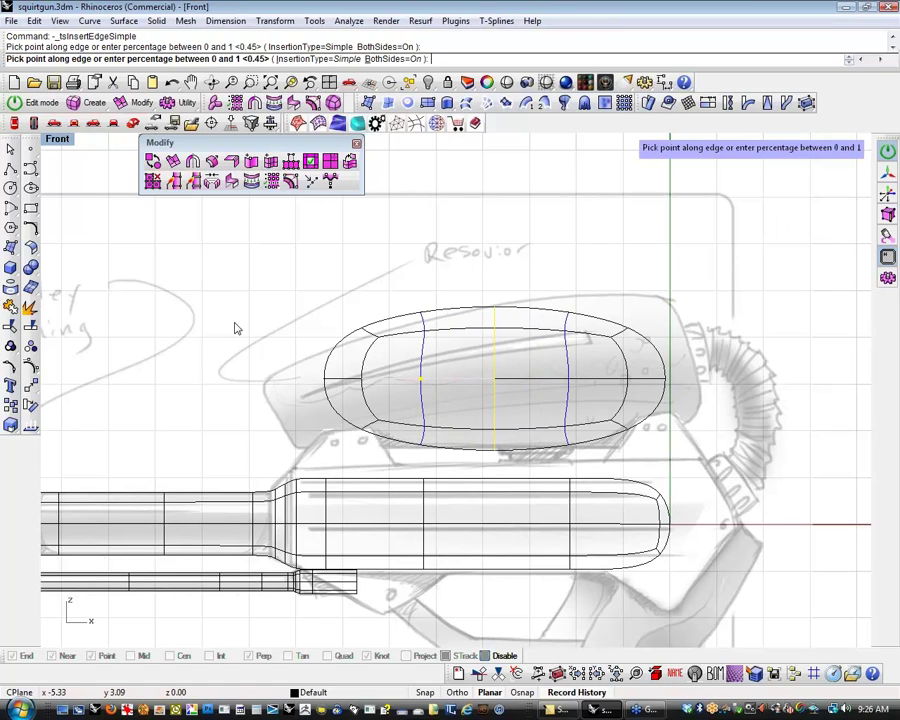
click(235, 327)
Pull the reservoir's upper rear corner edges up and back and raise the top edges beside them toward the sketch outline
scroll(666, 343, up, 2)
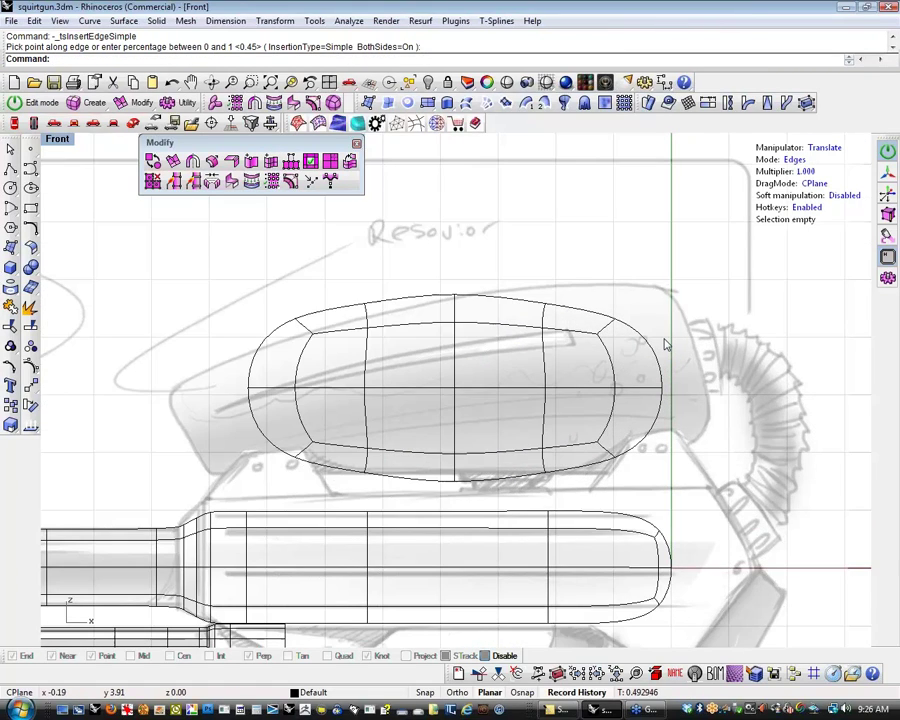
scroll(665, 343, up, 2)
scroll(655, 337, down, 2)
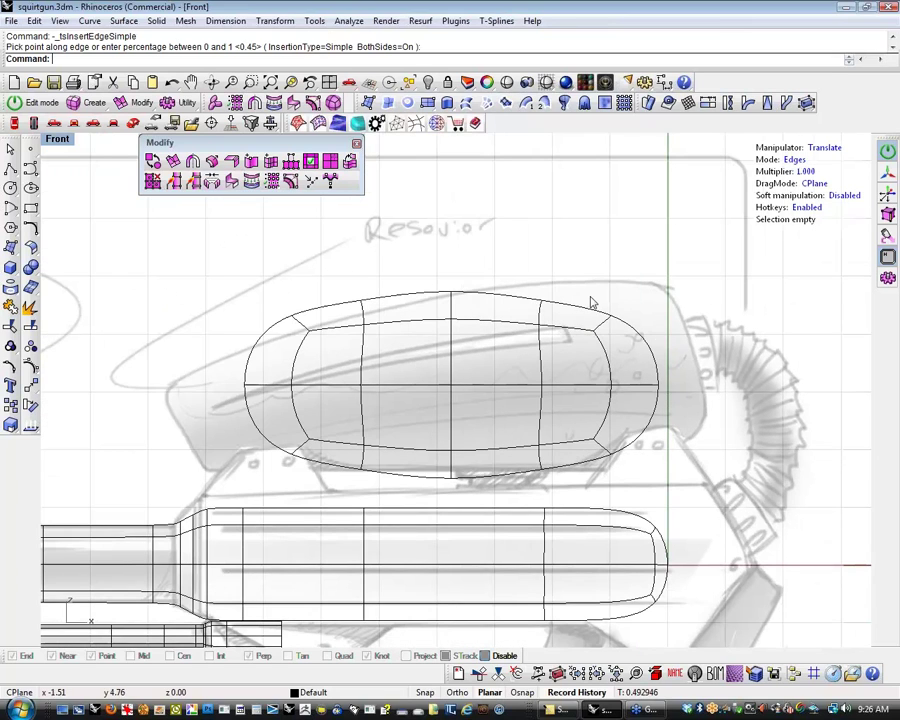
drag(608, 315, 743, 217)
key(Escape)
drag(513, 252, 565, 356)
drag(547, 250, 548, 238)
Lower the reservoir's middle and front top edges and shift the upper front corner down and forward to follow the sketched slope
drag(406, 255, 468, 334)
drag(454, 246, 454, 246)
drag(338, 273, 376, 327)
drag(365, 253, 362, 264)
drag(248, 294, 332, 358)
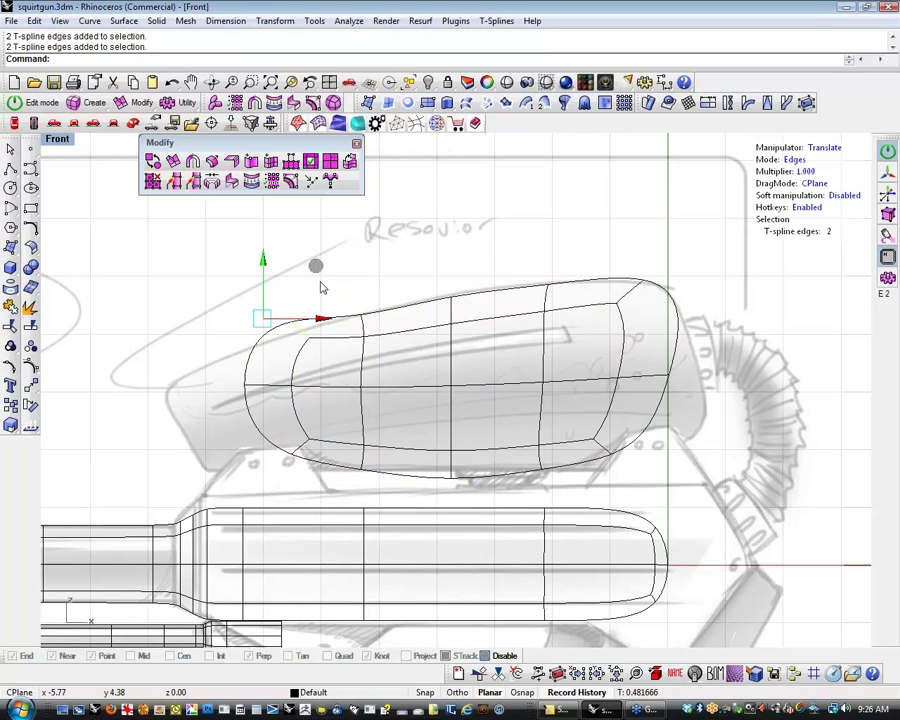
drag(316, 266, 263, 309)
Move all edges of the reservoir's front section forward and down to the front end of the sketched reservoir
drag(170, 301, 390, 500)
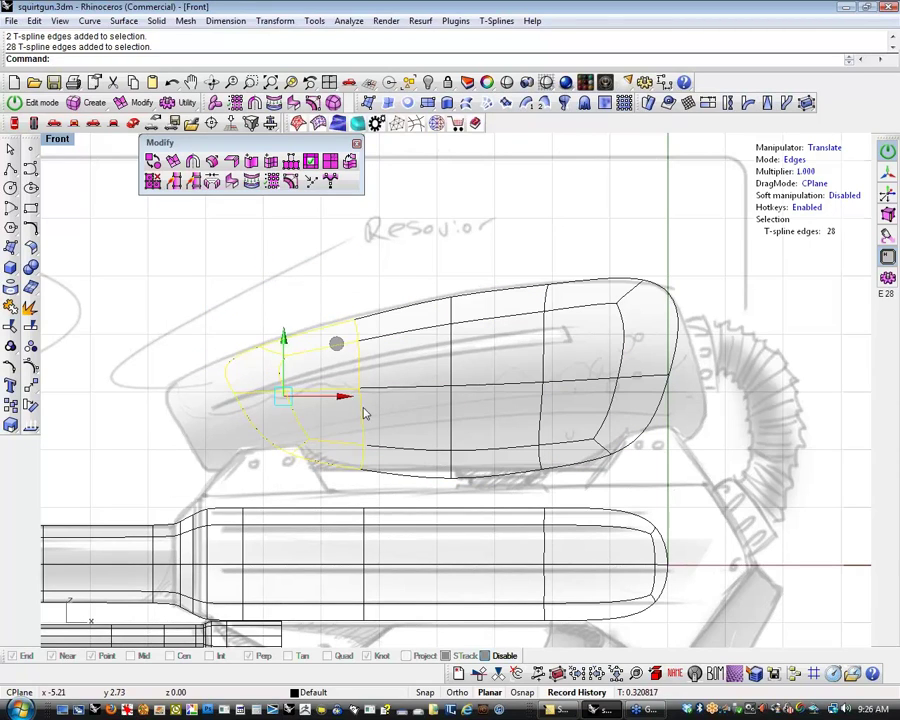
drag(342, 399, 301, 425)
drag(292, 346, 282, 367)
Fit the reservoir's top edges to the sketch outline, raising the front and middle ones and slightly lowering the upper rear corner
drag(248, 304, 326, 375)
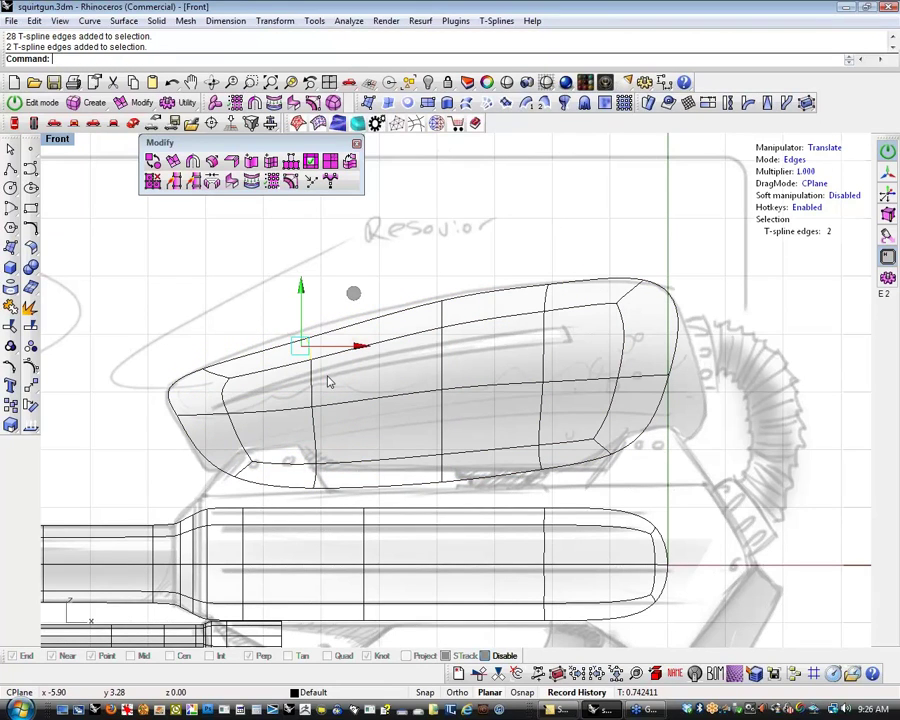
drag(300, 287, 299, 286)
drag(301, 276, 300, 272)
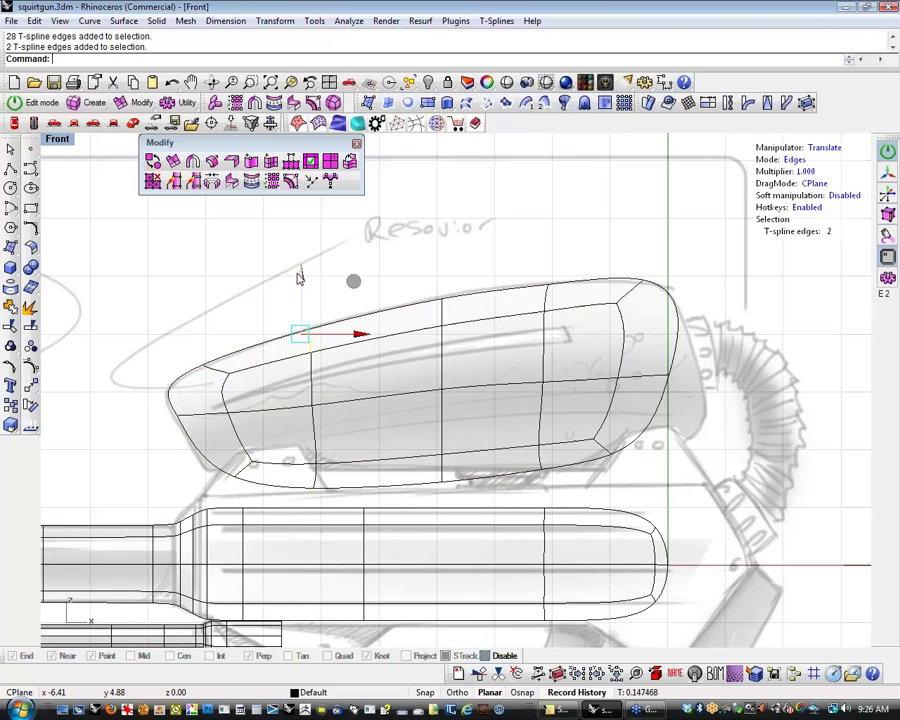
click(438, 277)
drag(427, 270, 461, 385)
drag(452, 246, 450, 240)
click(382, 239)
drag(612, 273, 666, 333)
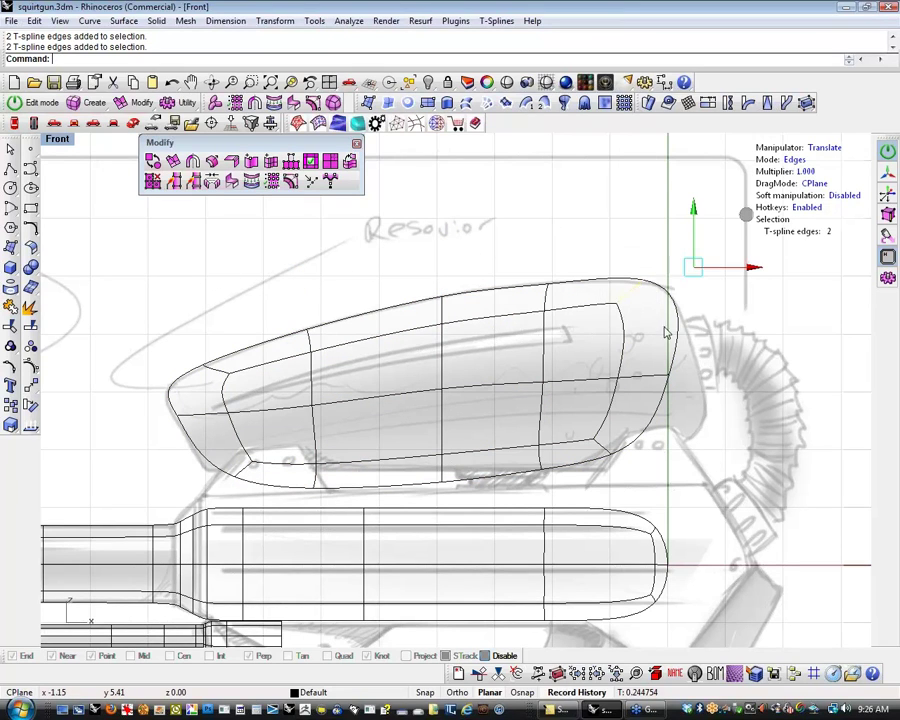
drag(693, 209, 693, 212)
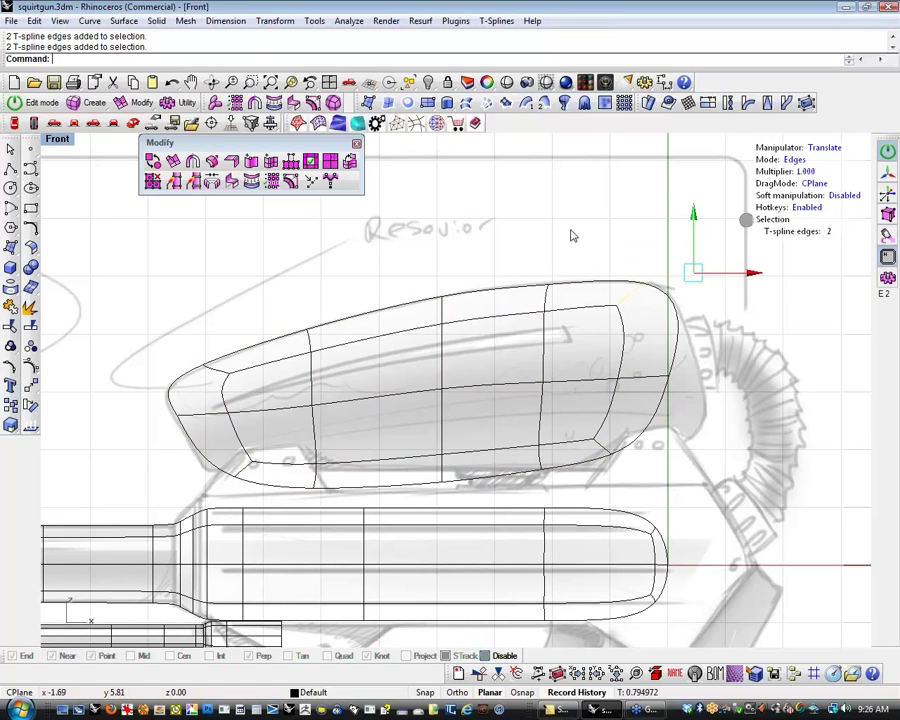
Pull the reservoir's middle rear edges and lower rear corner edges back toward the sketched rear end
click(569, 232)
right_drag(541, 323, 500, 301)
drag(539, 338, 686, 389)
drag(689, 362, 701, 361)
click(711, 431)
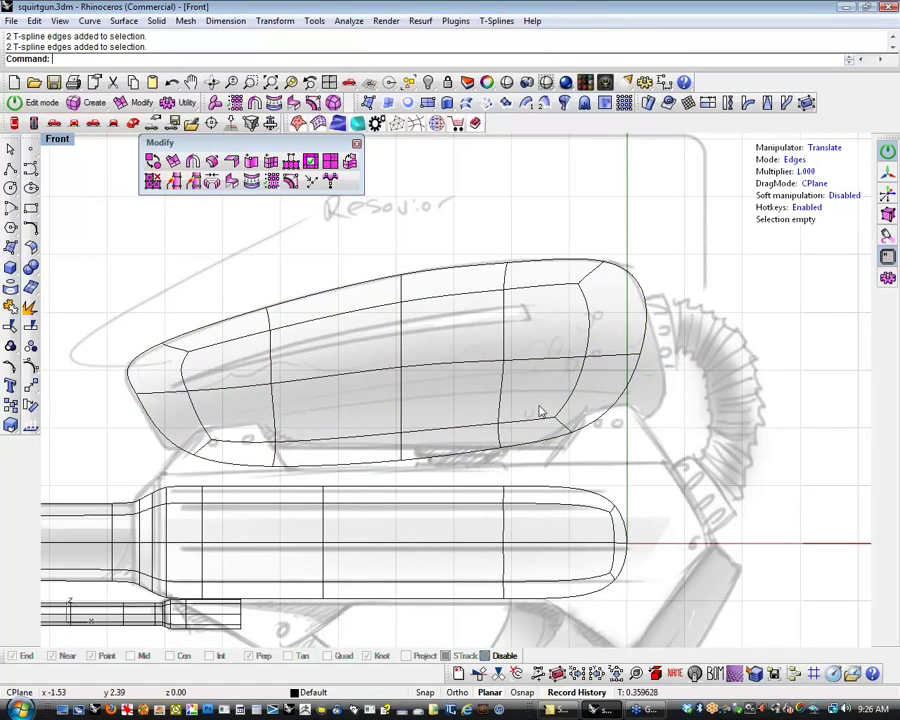
drag(532, 382, 629, 482)
drag(640, 428, 741, 429)
click(741, 429)
Nudge the reservoir's middle rear edges slightly back and its upper rear corner edges slightly forward to match the sketch
drag(569, 338, 660, 440)
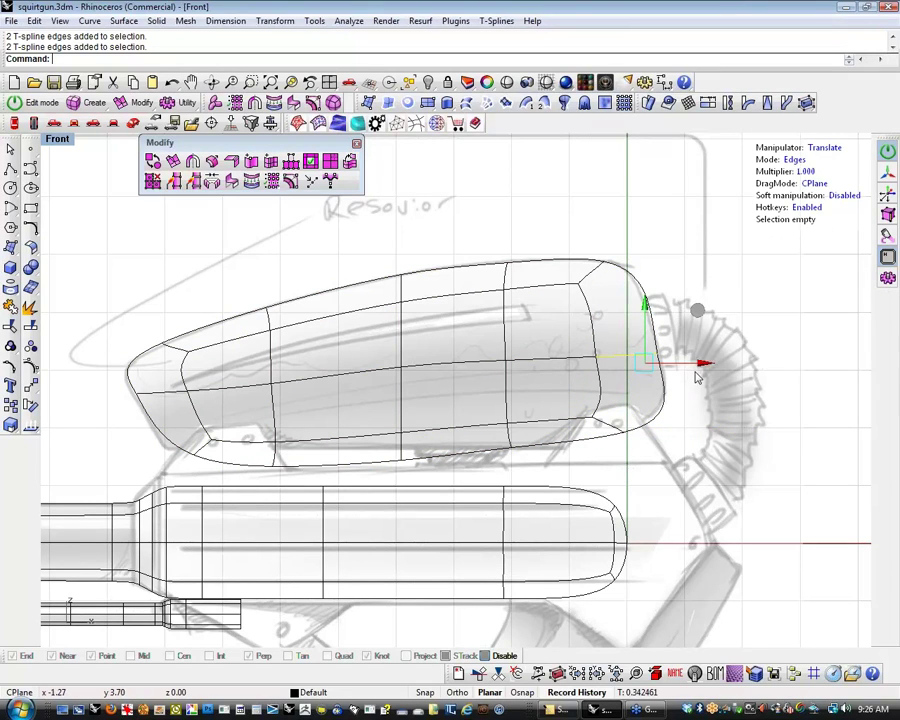
drag(700, 368, 707, 368)
click(678, 255)
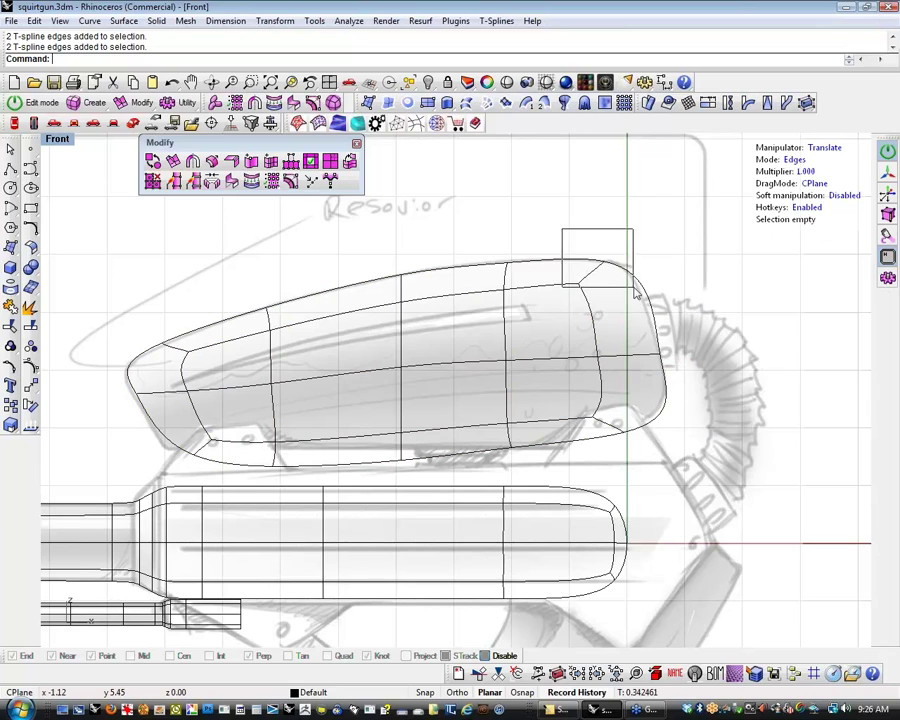
drag(580, 240, 698, 251)
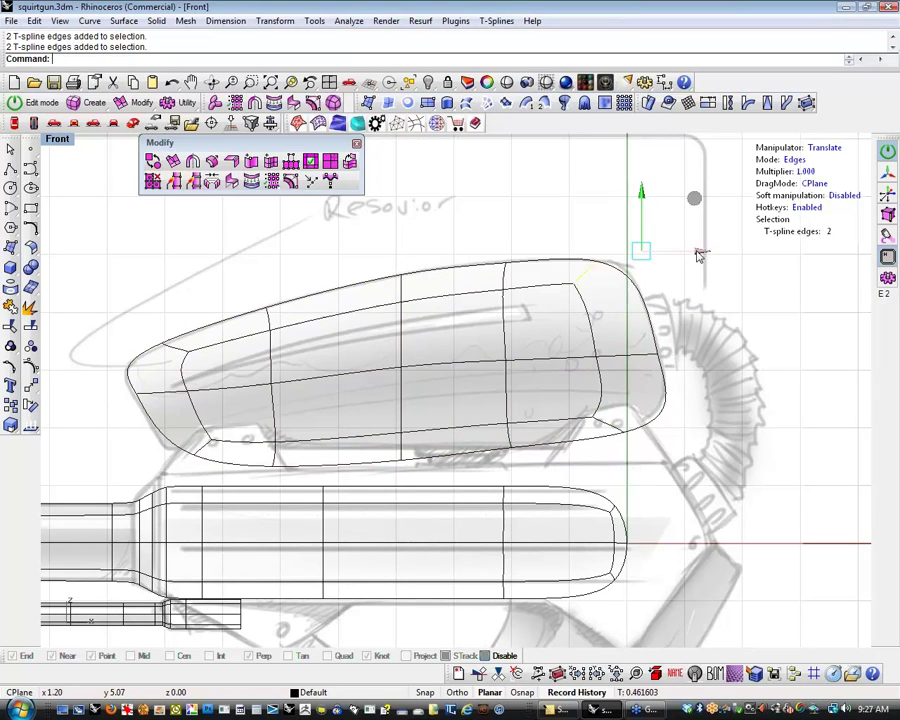
click(698, 251)
Raise the reservoir's front and middle bottom edges to the sketched underside
right_drag(439, 298, 468, 270)
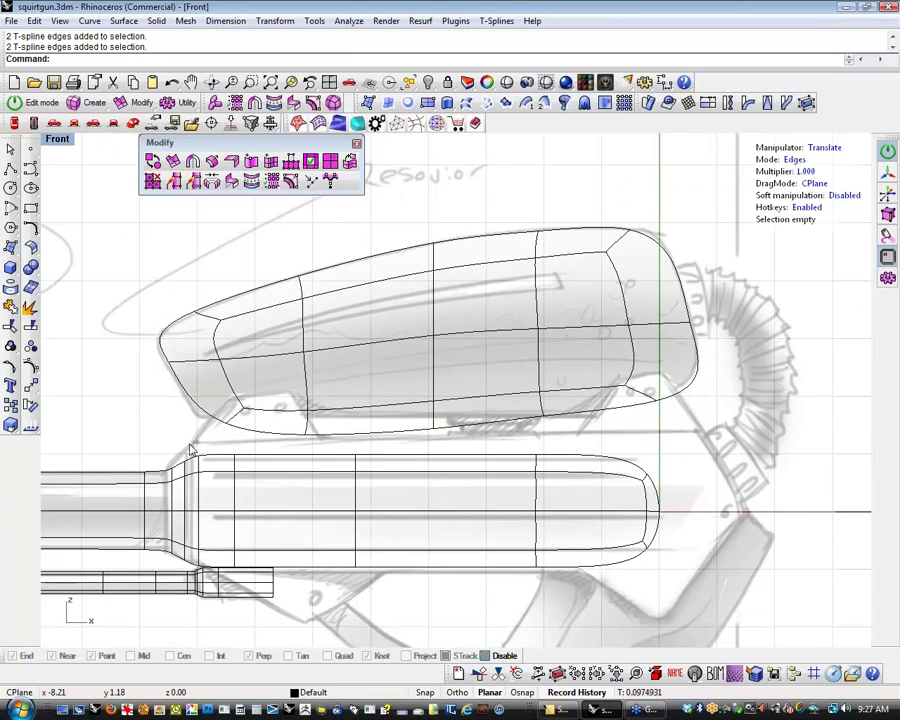
drag(193, 449, 241, 426)
click(268, 462)
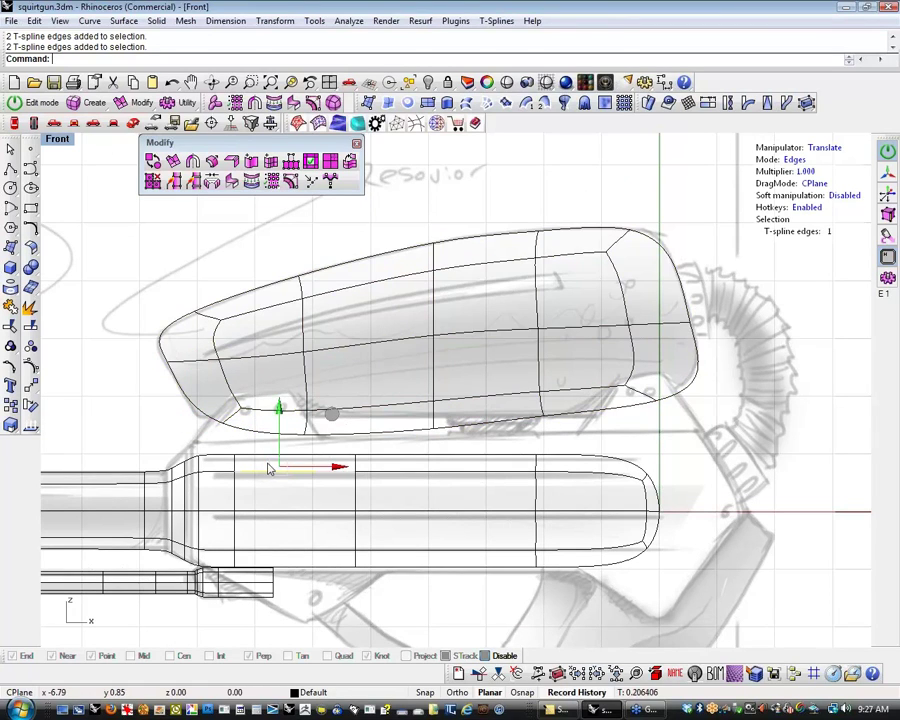
click(295, 475)
drag(281, 383, 335, 430)
drag(291, 400, 296, 352)
drag(458, 424, 446, 354)
key(Escape)
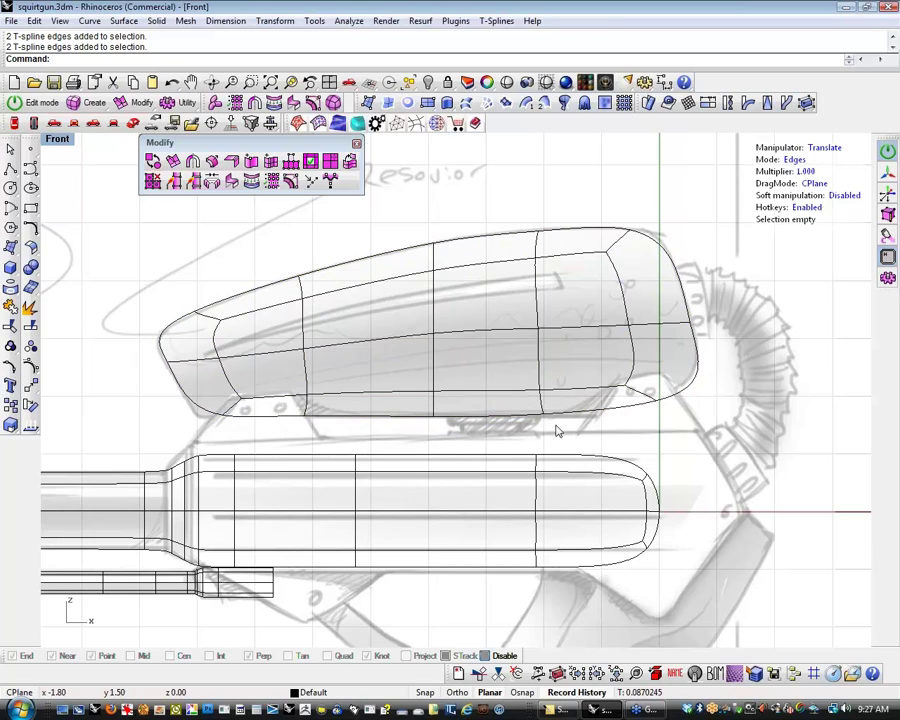
Shift the reservoir's rear bottom edges back and the front section's bottom and top cross edges slightly forward
drag(518, 357, 603, 416)
key(Escape)
double_click(302, 372)
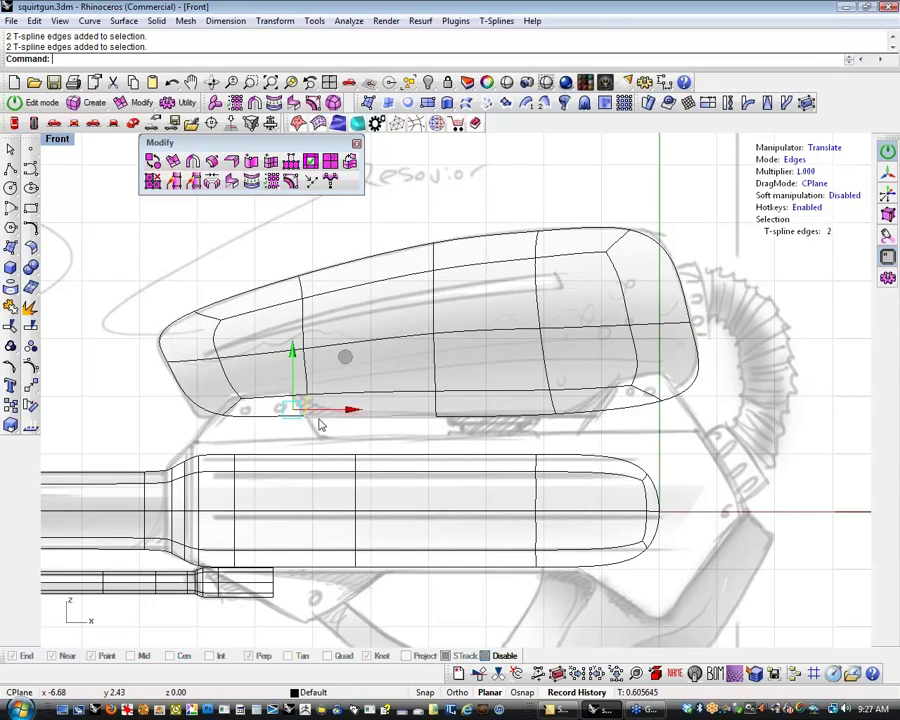
drag(241, 241, 337, 279)
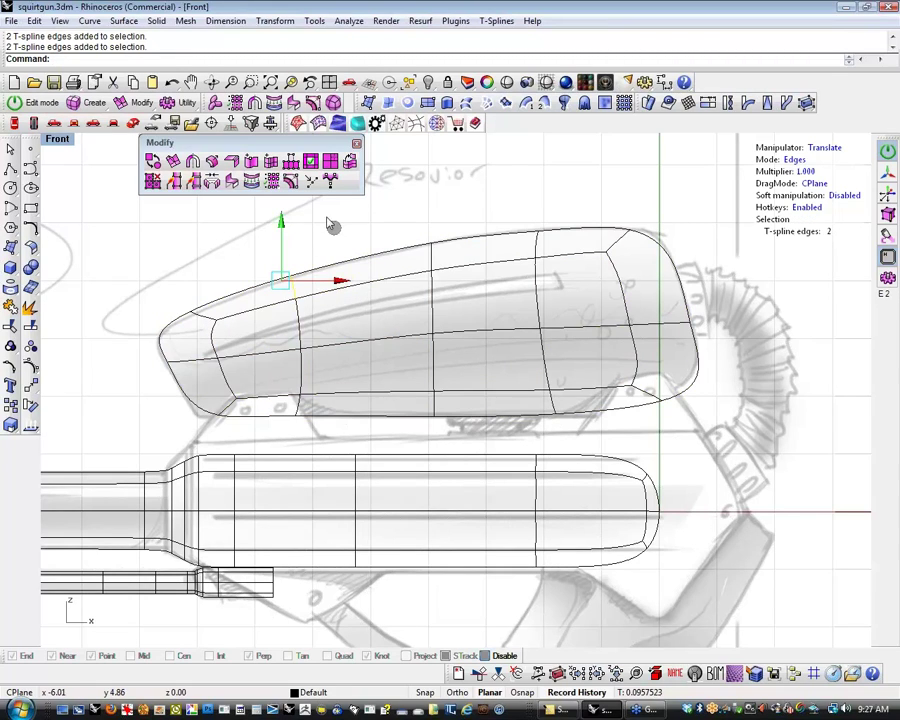
click(335, 236)
Fit the reservoir's front end to the sketch by slightly lowering its upper corner and middle edges
drag(176, 296, 234, 334)
drag(198, 277, 200, 282)
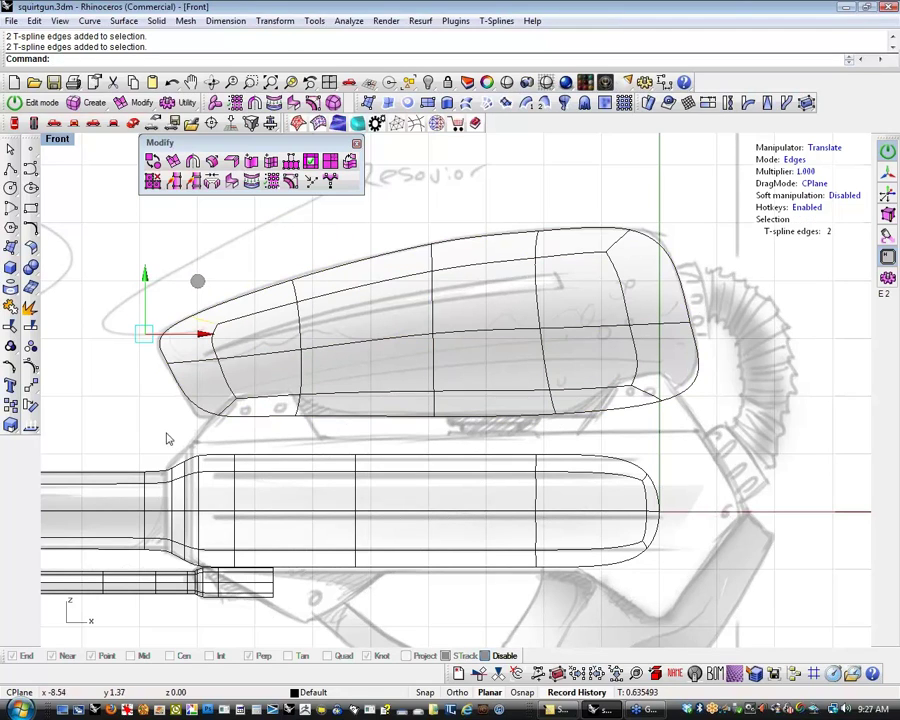
click(196, 428)
drag(165, 398, 248, 425)
drag(157, 345, 259, 379)
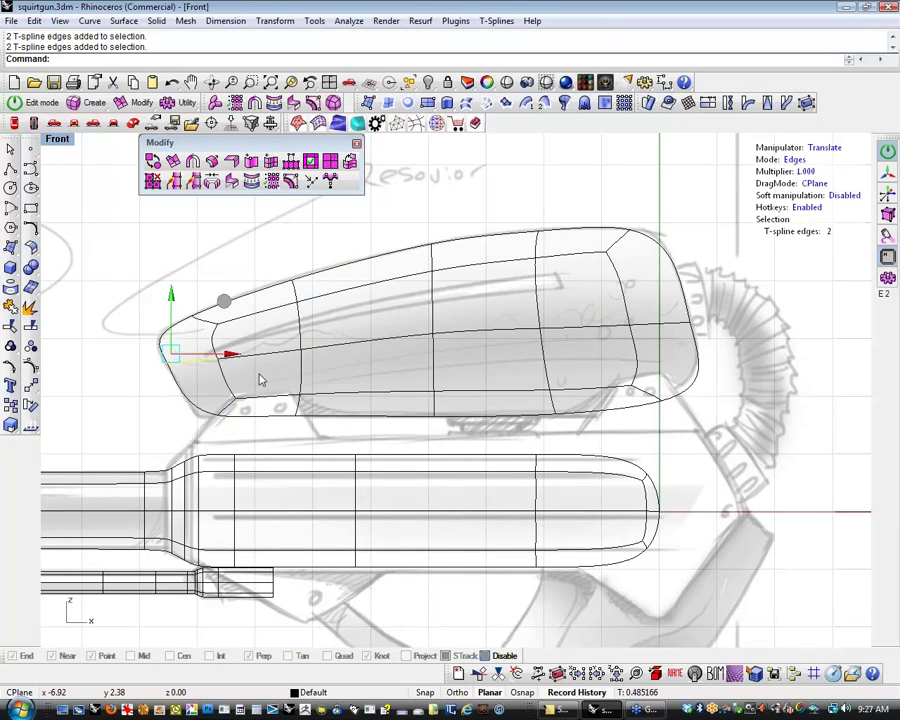
drag(171, 300, 174, 302)
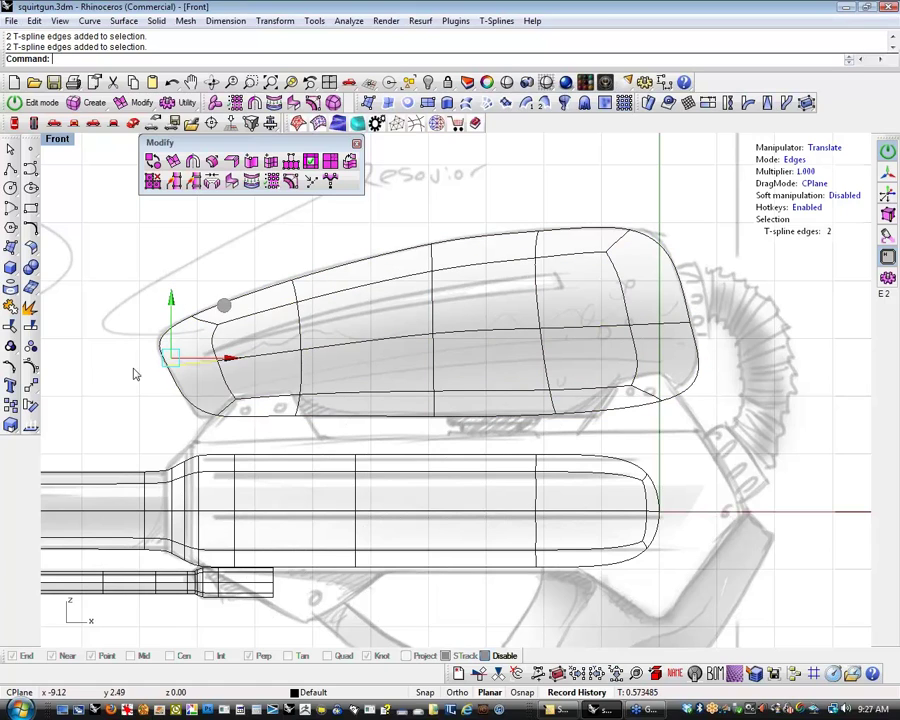
click(136, 374)
Fine-tune the lower corner, middle and upper corner edges of the reservoir's rear end against the sketch outline
right_drag(629, 437, 564, 450)
drag(544, 438, 656, 358)
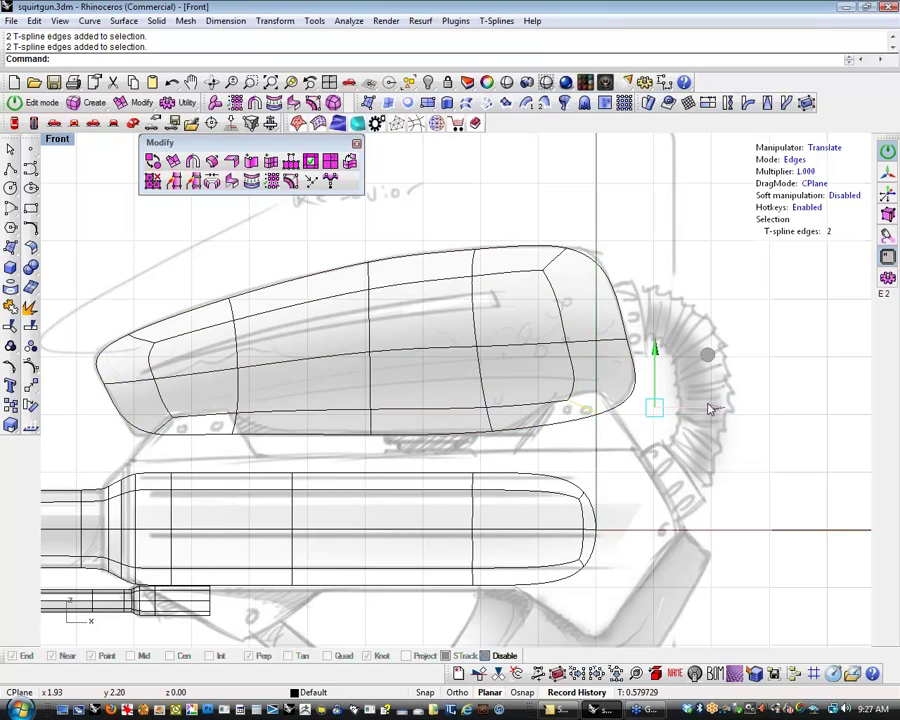
click(540, 314)
drag(513, 311, 684, 350)
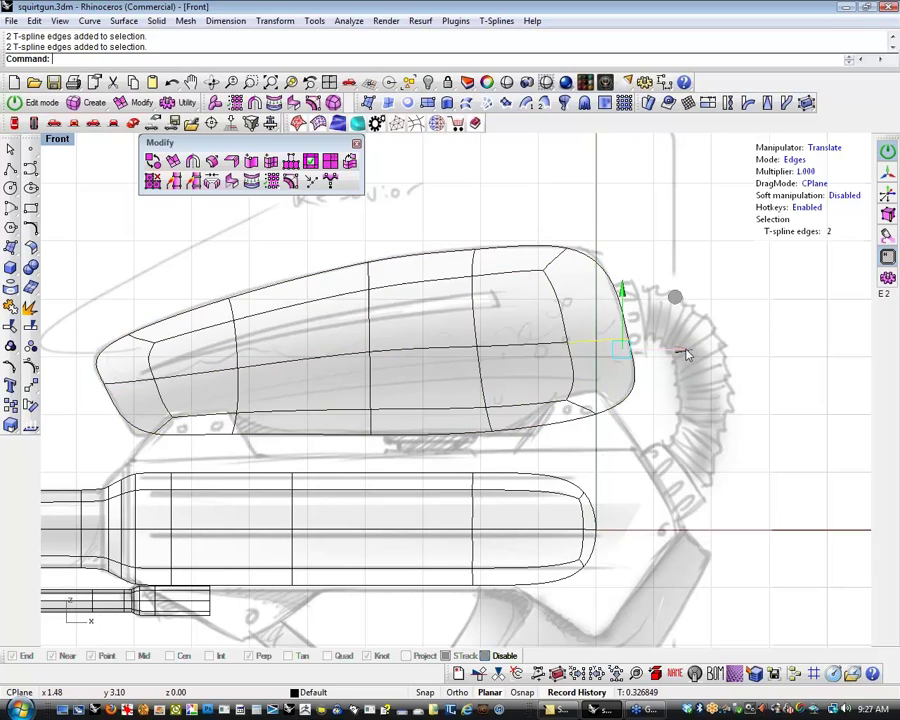
click(727, 278)
drag(522, 213, 617, 287)
drag(664, 240, 664, 240)
click(725, 352)
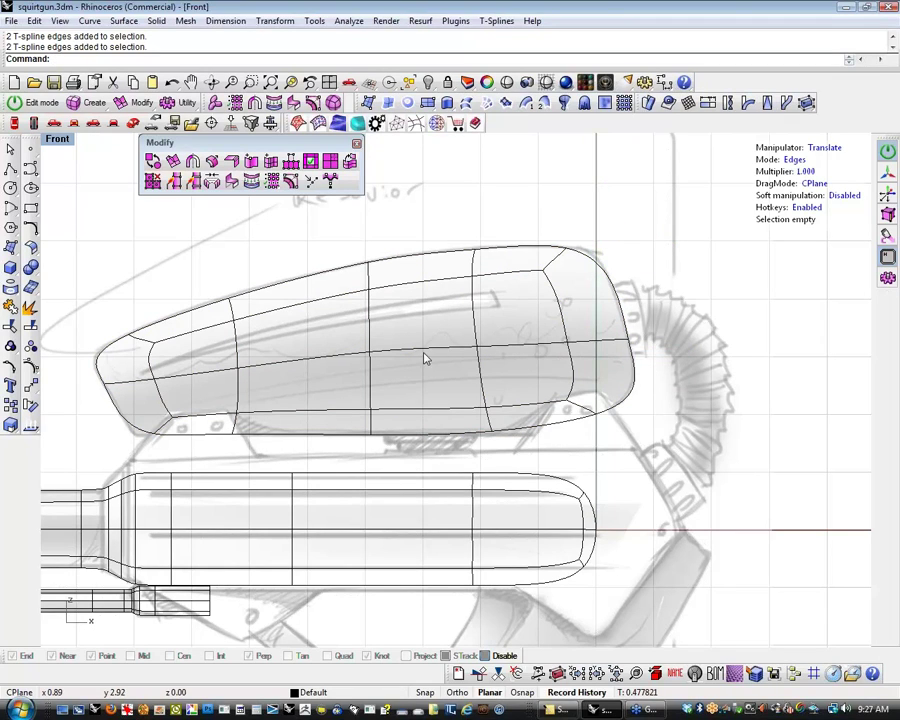
Lower the bottom edges of the reservoir's front section slightly to meet the sketched underside
click(232, 435)
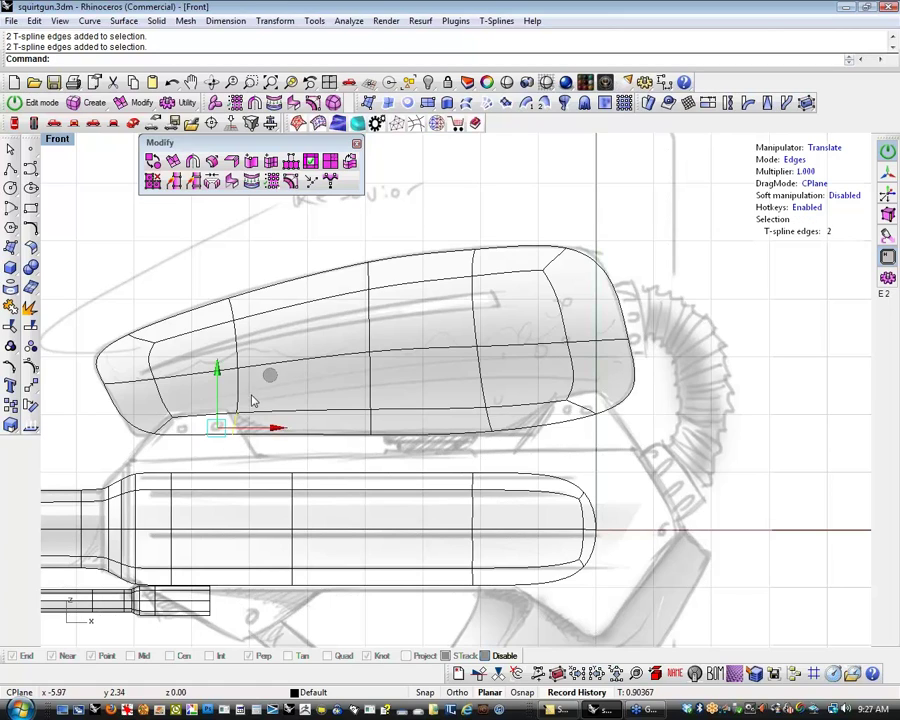
drag(217, 371, 217, 374)
click(258, 451)
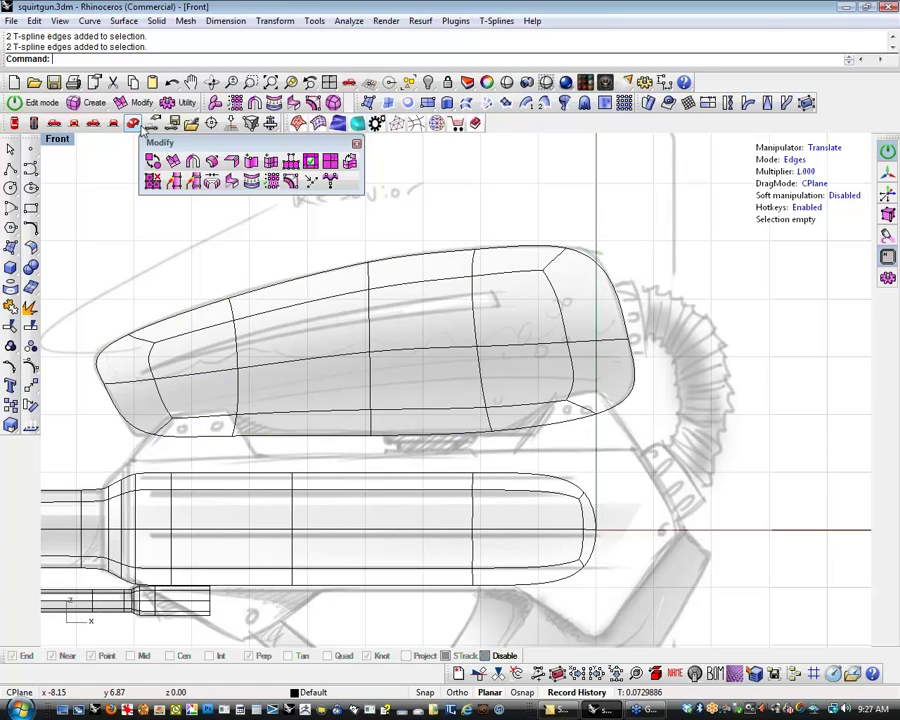
Switch to the perspective view and display the model shaded
click(95, 86)
right_drag(203, 361, 432, 340)
middle_click(432, 340)
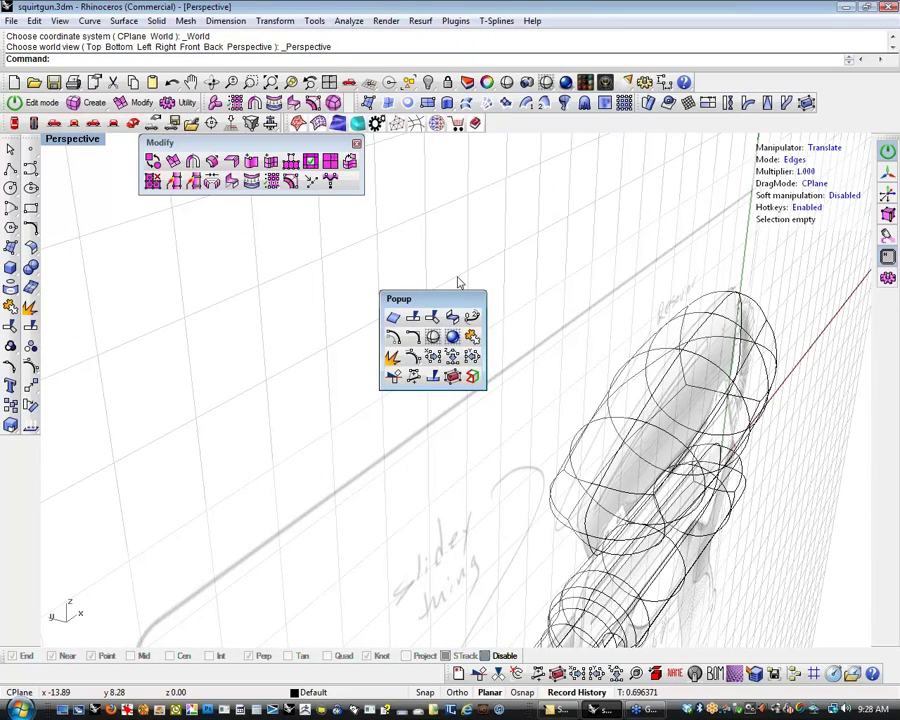
click(432, 338)
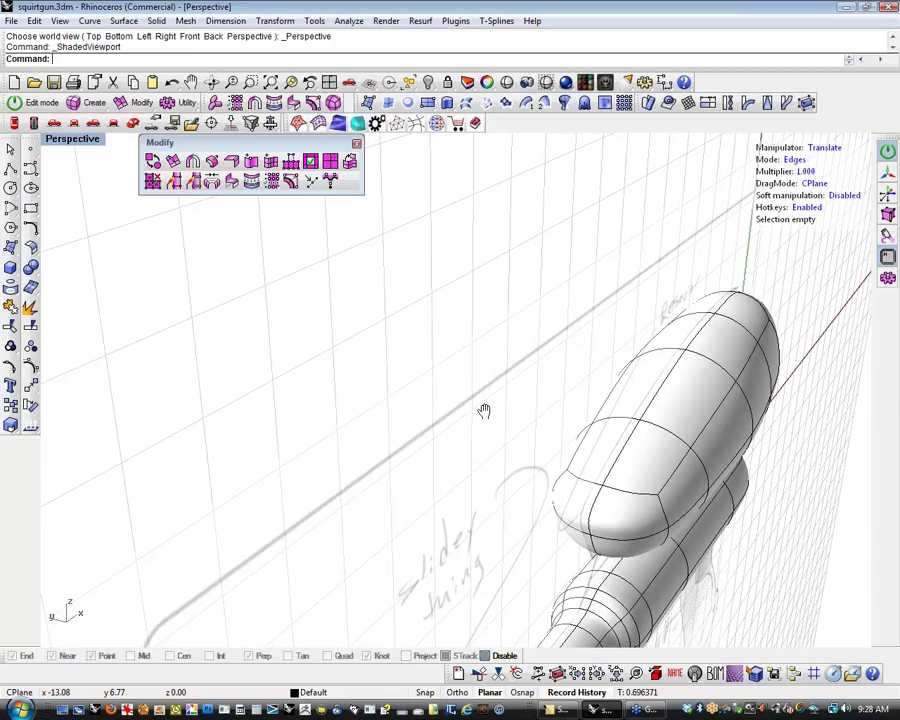
Select the lengthwise edge loops along the lower part of both reservoir sides
mouse_move(482, 412)
right_down()
mouse_move(422, 376)
mouse_move(521, 333)
mouse_move(424, 314)
mouse_move(561, 307)
mouse_move(617, 321)
right_up()
scroll(613, 389, up, 4)
right_drag(613, 389, 590, 400)
shift+right_drag(590, 400, 470, 424)
click(248, 377)
shift+click(337, 380)
key(l)
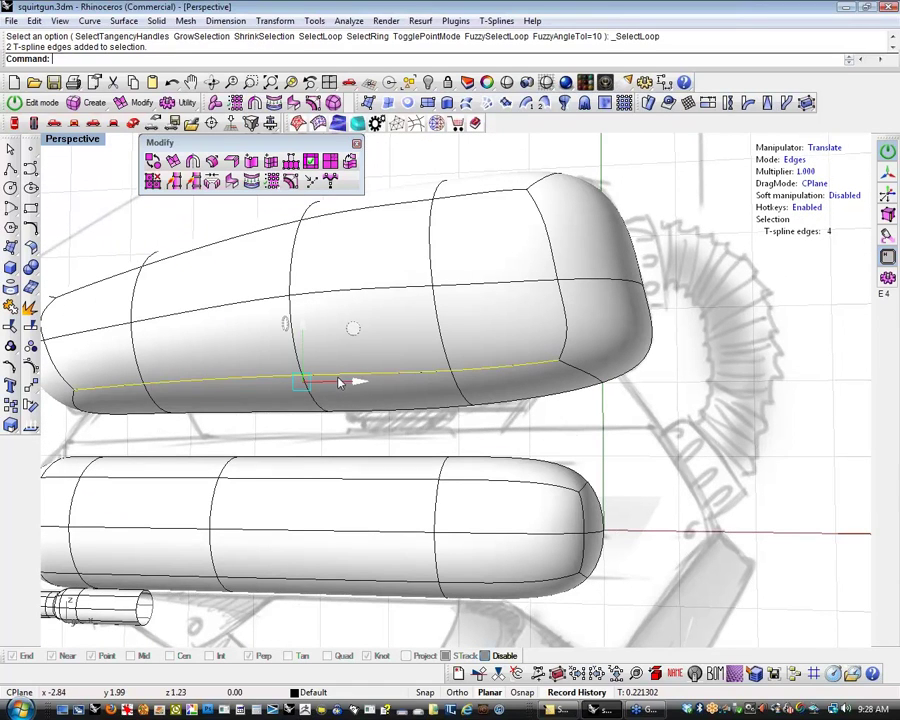
right_drag(592, 436, 402, 398)
shift+click(401, 380)
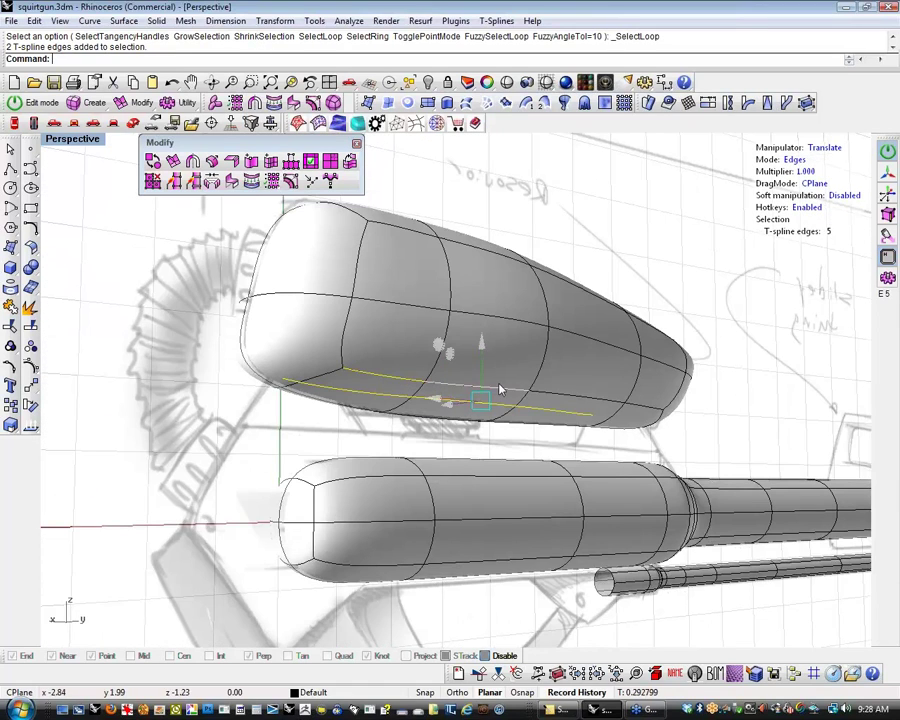
shift+click(500, 389)
shift+click(556, 400)
key(l)
Flatten both selected loops vertically about a pivot set on their middle cross edge and lower them slightly
right_drag(307, 396, 500, 449)
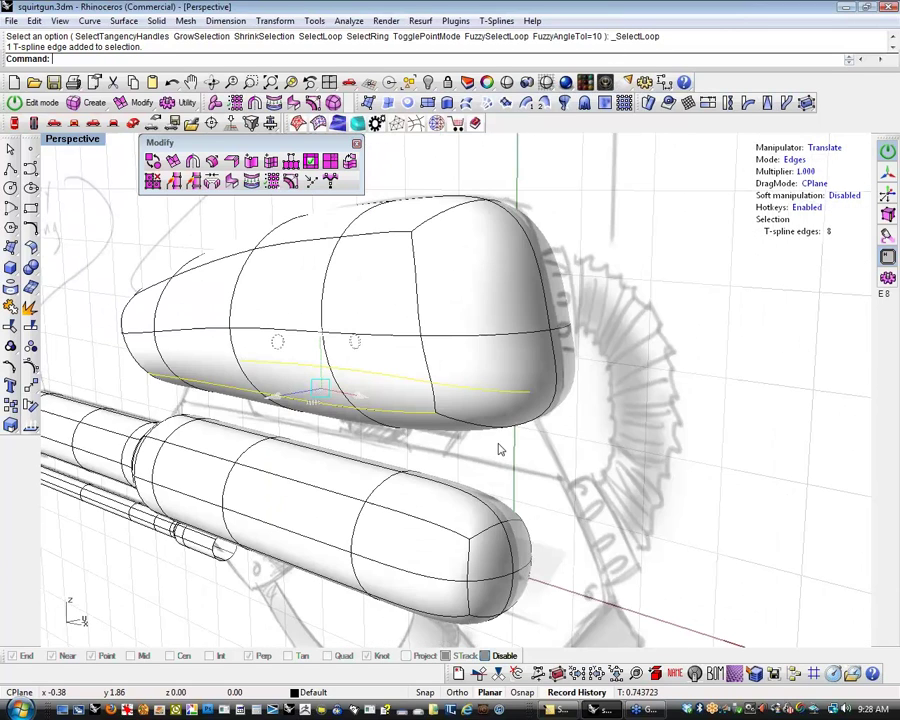
shift+right_drag(393, 449, 558, 468)
key(p)
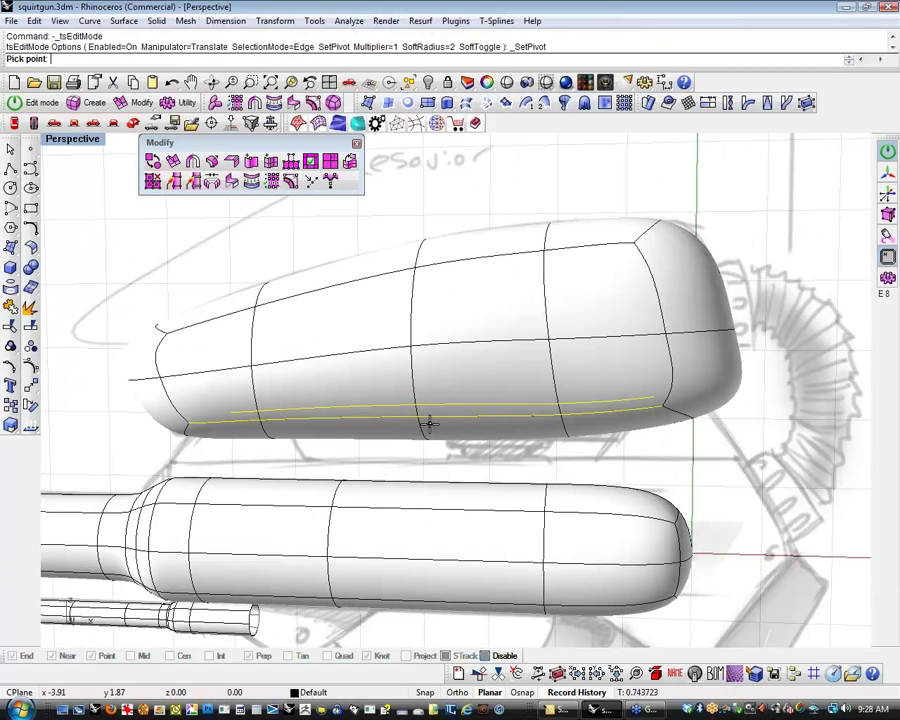
click(417, 417)
right_drag(420, 447, 438, 453)
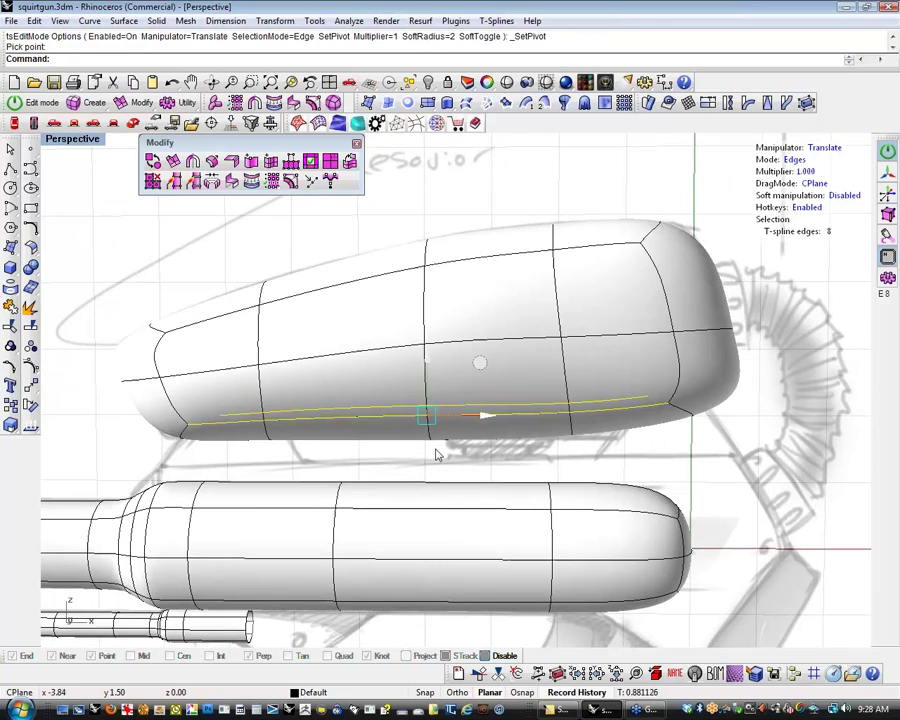
key(r)
drag(430, 350, 435, 387)
right_drag(438, 474, 448, 462)
key(w)
drag(434, 356, 435, 363)
click(497, 466)
click(386, 442)
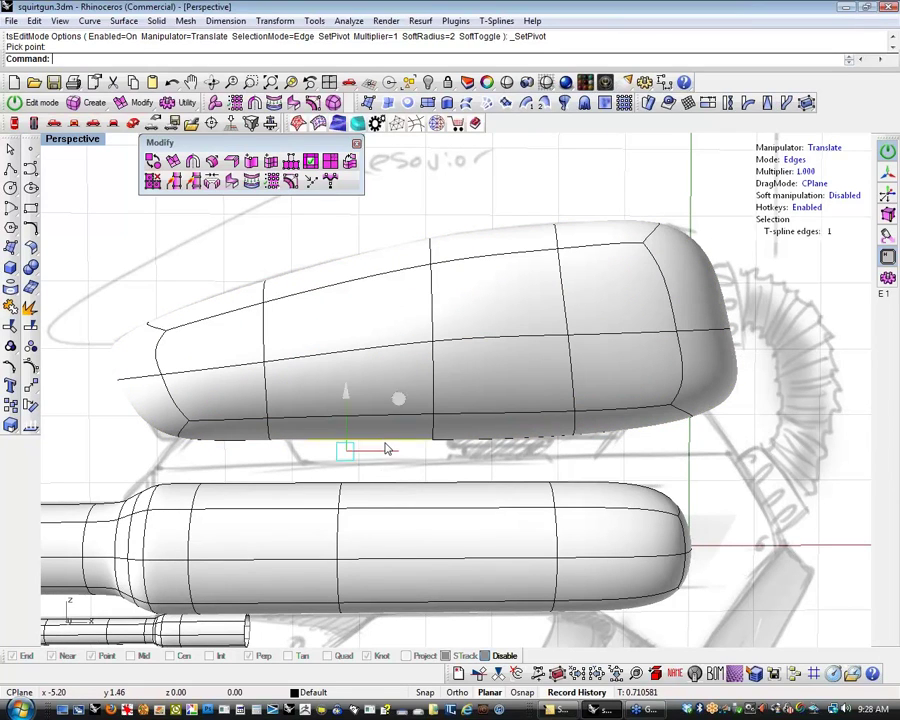
double_click(386, 446)
shift+right_drag(412, 466, 399, 460)
click(399, 460)
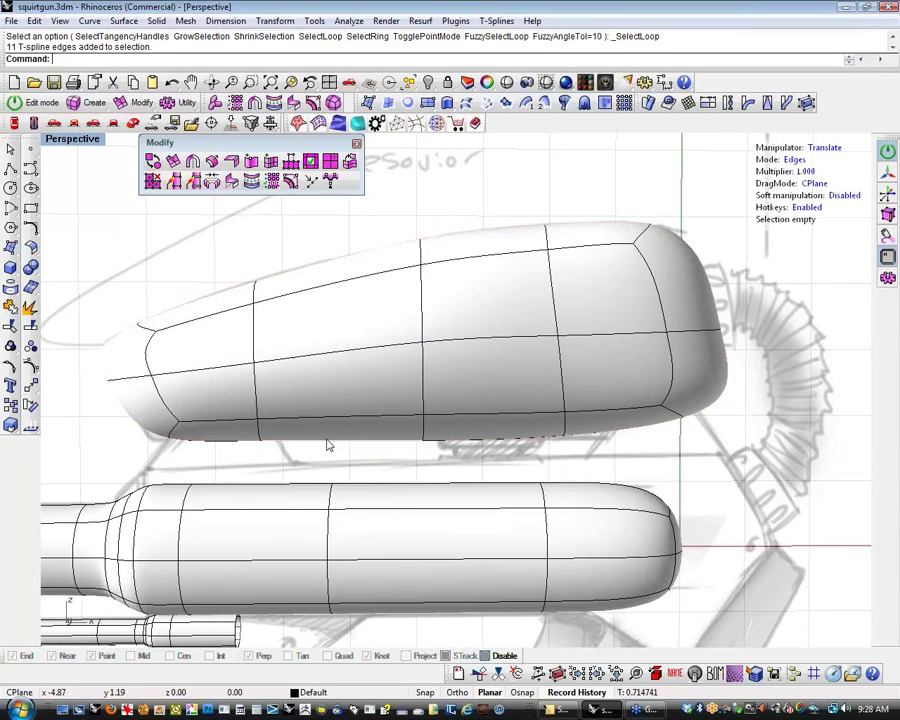
Raise the four edges along the reservoir's bottom centreline slightly
click(215, 437)
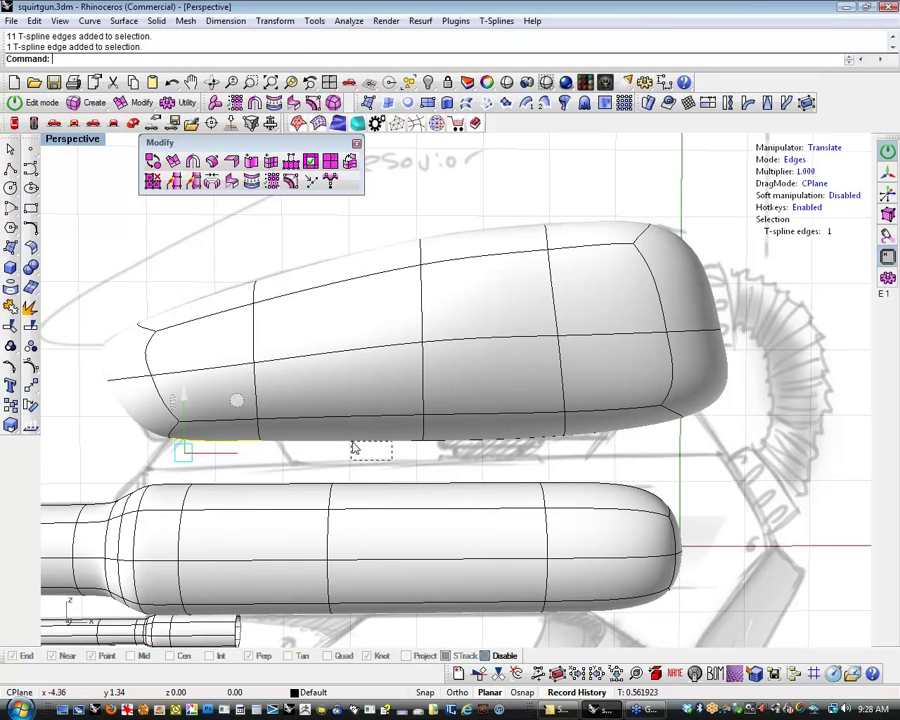
shift+click(350, 440)
shift+click(501, 443)
shift+click(600, 438)
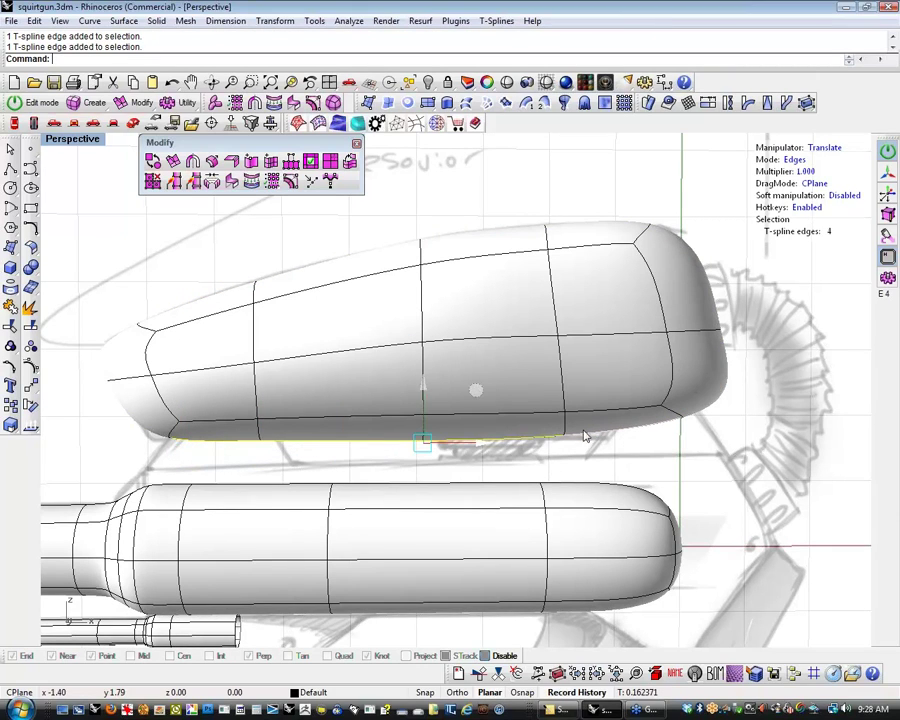
mouse_move(426, 378)
mouse_down()
mouse_move(428, 368)
mouse_move(426, 375)
mouse_up()
click(308, 460)
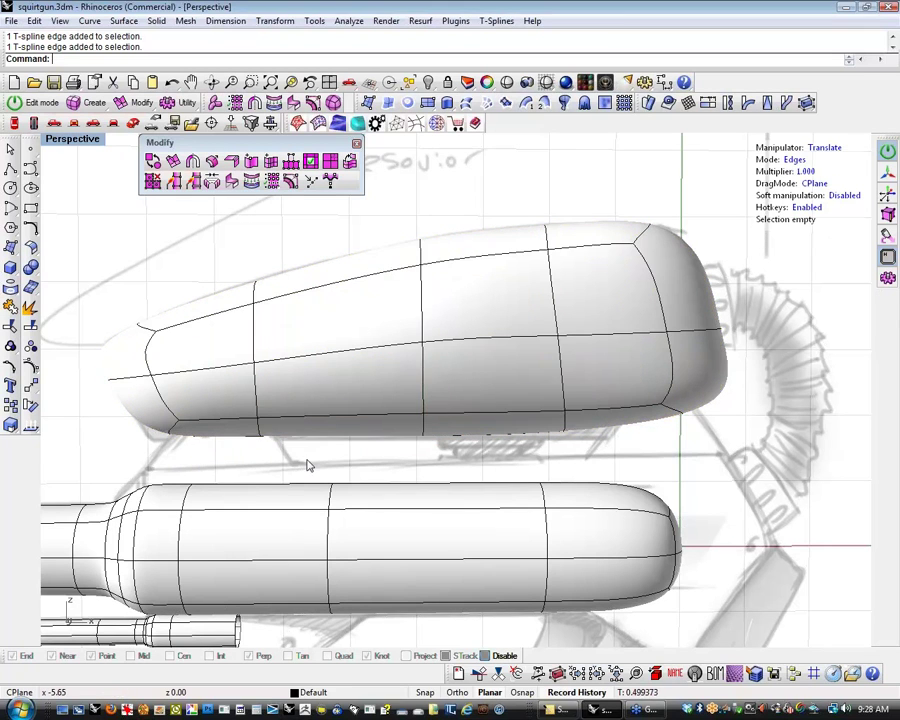
Switch to vertex editing and move the two side vertices of the reservoir's lower front corner toward the sketch outline
right_drag(297, 460, 396, 472)
key(a)
mouse_move(321, 438)
right_down()
mouse_move(327, 461)
mouse_move(327, 452)
right_up()
click(296, 420)
shift+click(275, 423)
click(309, 453)
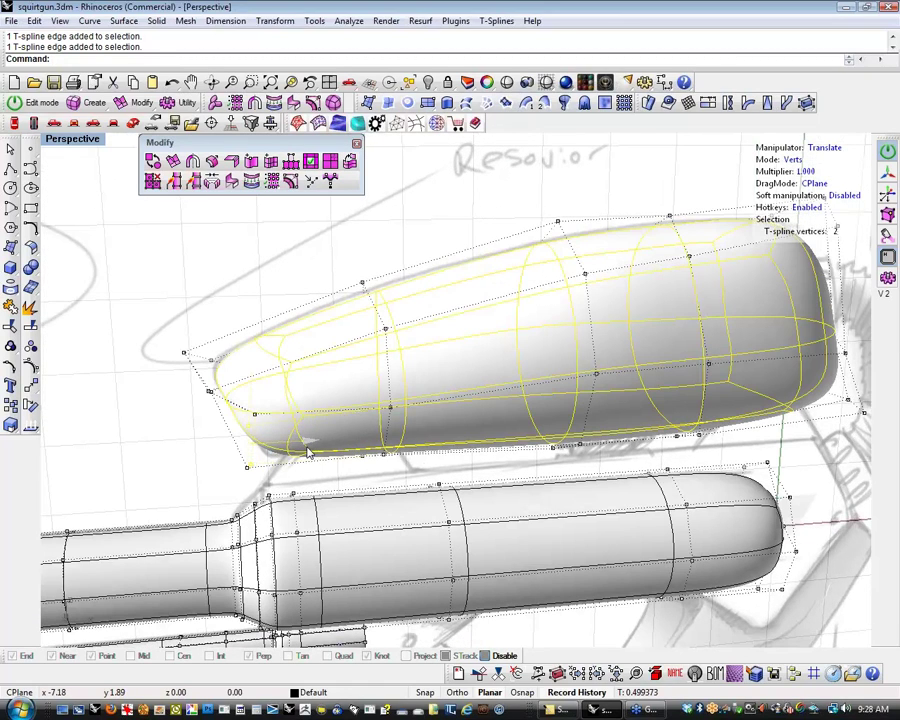
click(173, 468)
Move the two upper side vertices of the reservoir's front end slightly up
right_drag(235, 474, 266, 450)
click(227, 361)
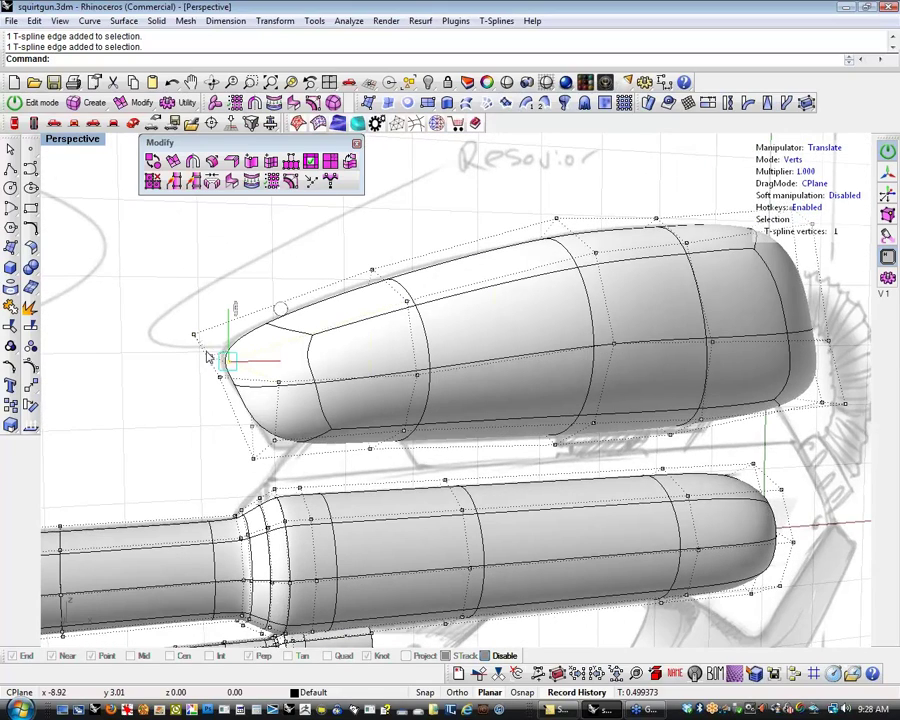
shift+click(210, 356)
click(279, 307)
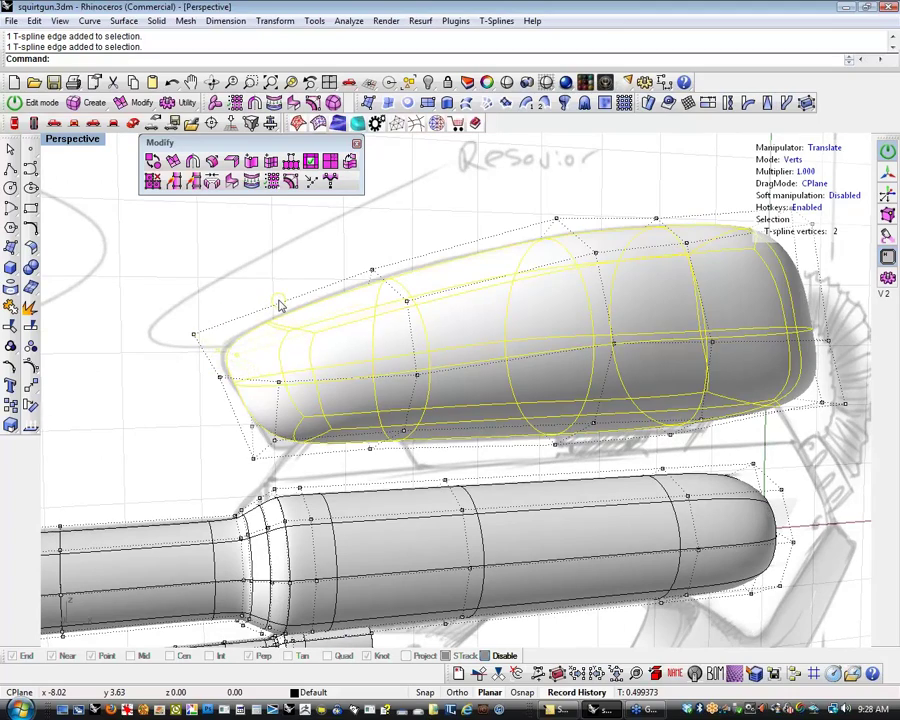
drag(282, 305, 283, 304)
click(432, 368)
Adjust the middle side vertices at the reservoir's front end
right_drag(432, 368, 476, 384)
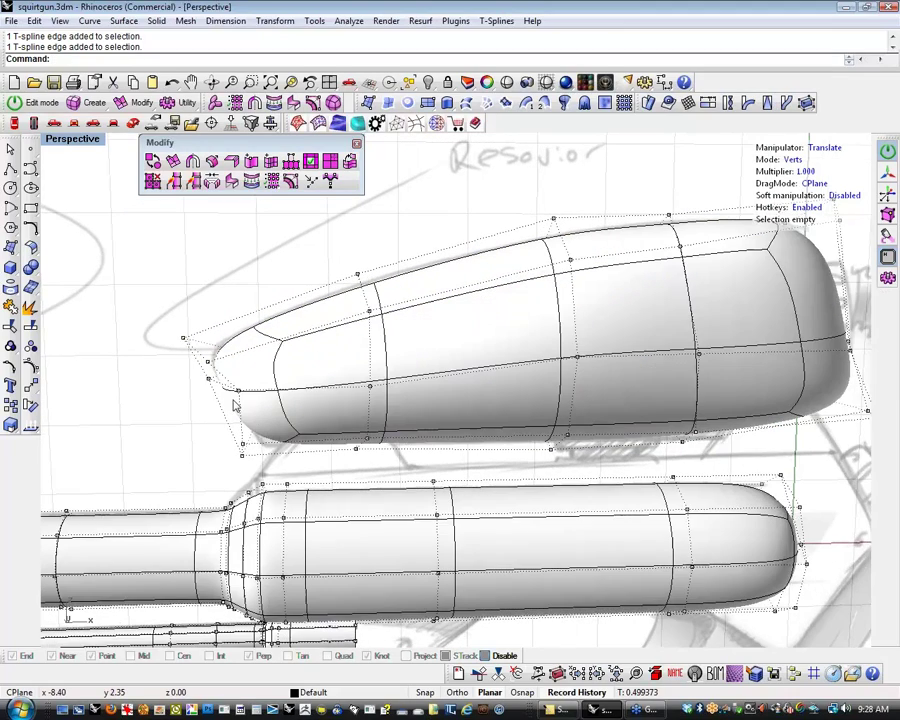
click(232, 397)
right_drag(197, 412, 330, 400)
click(337, 396)
drag(336, 391, 317, 404)
click(177, 450)
Nudge three vertices at the reservoir's rear end slightly up and back
mouse_move(177, 451)
right_down()
mouse_move(140, 439)
mouse_move(528, 502)
mouse_move(350, 505)
mouse_move(417, 507)
mouse_move(500, 480)
right_up()
drag(724, 344, 570, 419)
drag(690, 341, 693, 338)
click(695, 367)
Adjust the two upper side vertices at the reservoir's rear end to follow the sketched outline
mouse_move(697, 373)
shift+right_down()
mouse_move(661, 405)
mouse_move(641, 441)
shift+right_up()
right_drag(622, 375, 639, 348)
click(567, 315)
scroll(577, 317, up, 10)
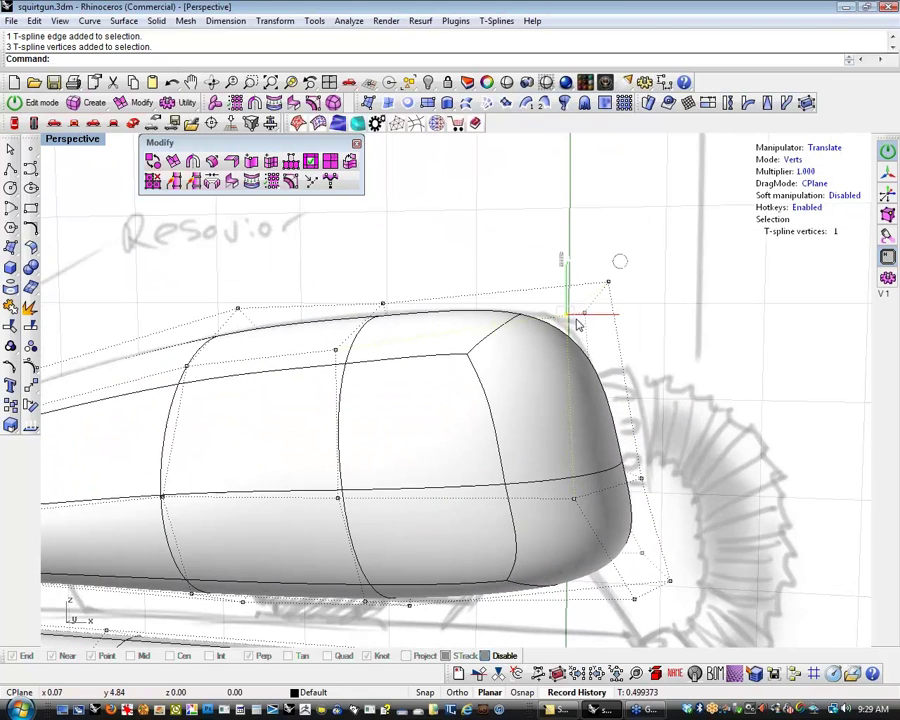
scroll(597, 313, up, 8)
shift+click(594, 311)
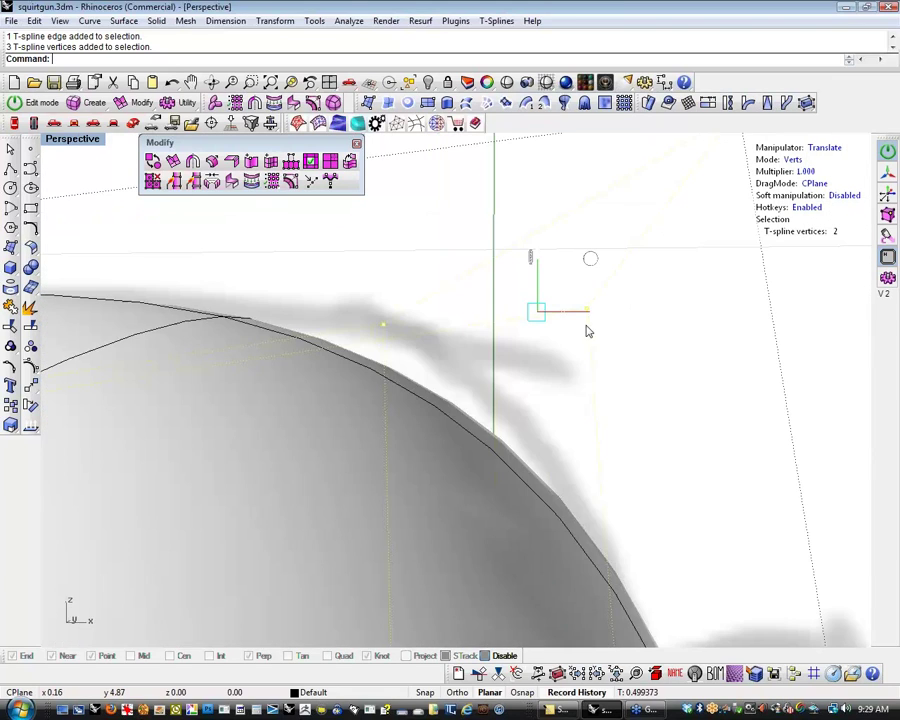
scroll(600, 336, down, 10)
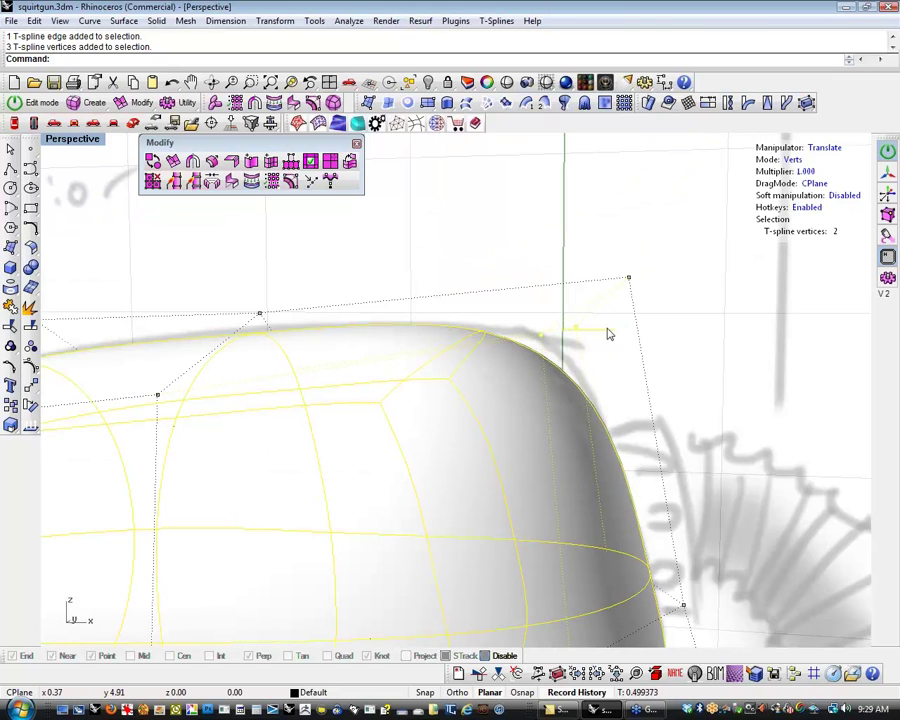
click(737, 425)
Move the two lower side vertices at the reservoir's rear end slightly forward to match the sketch
scroll(739, 428, down, 3)
scroll(739, 428, down, 3)
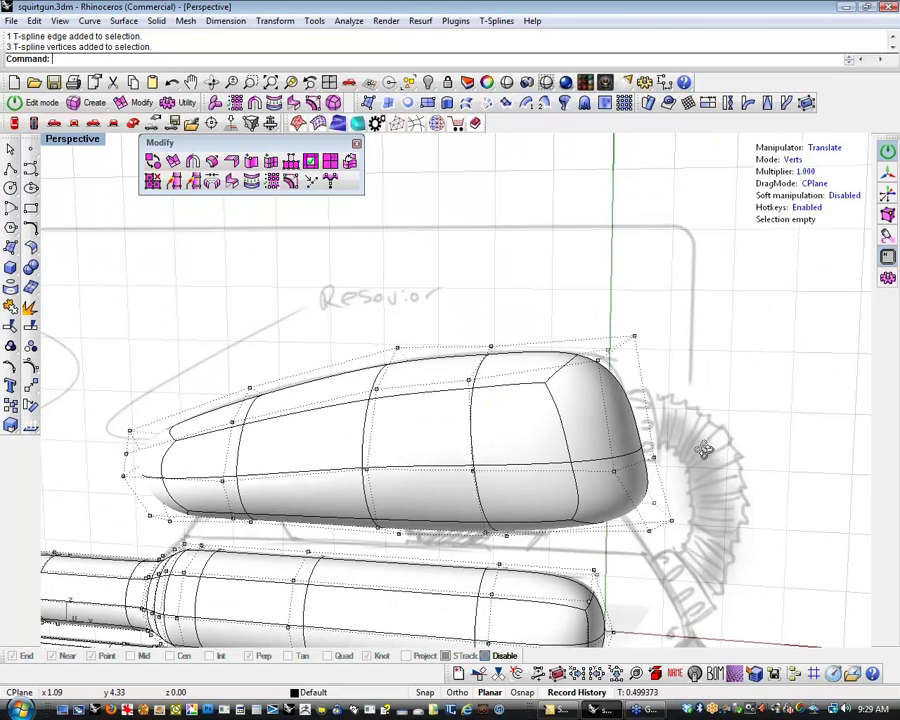
scroll(659, 488, up, 8)
click(656, 488)
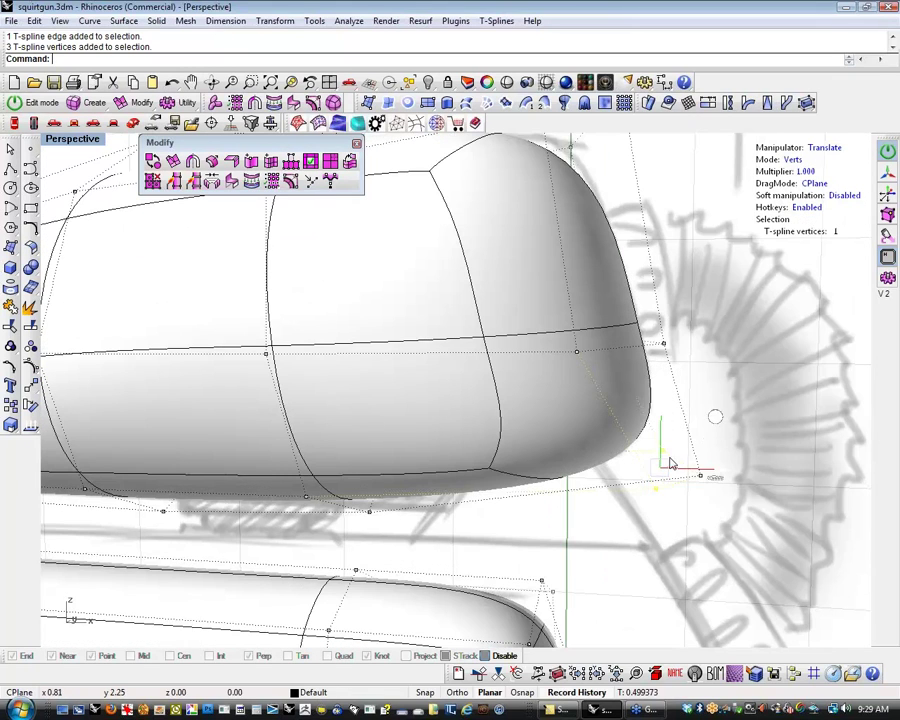
shift+click(700, 475)
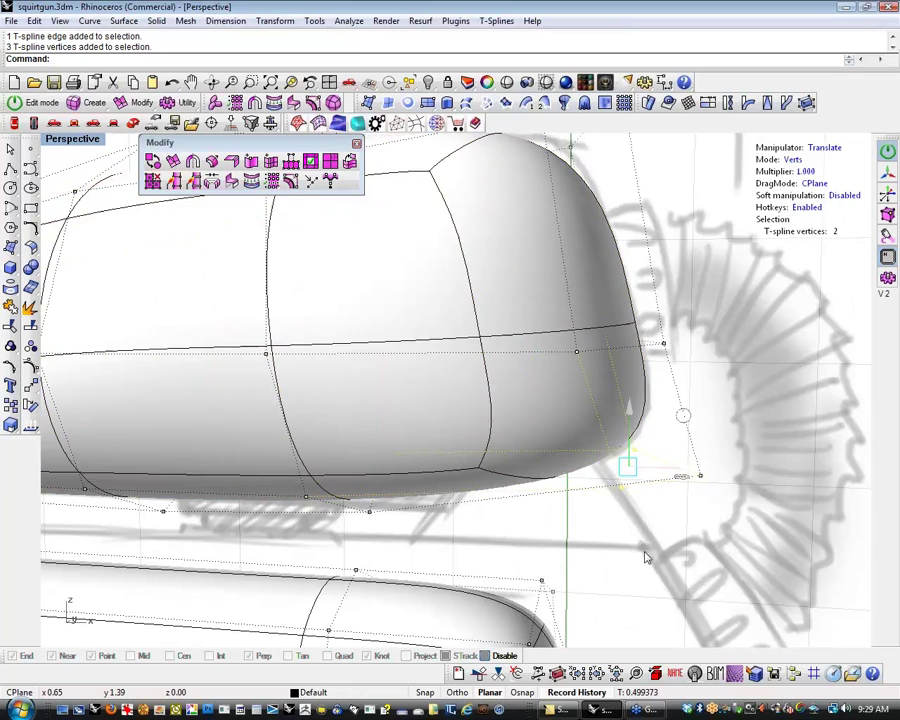
click(647, 556)
Pull the center vertices of the reservoir's front and rear ends slightly outward to round both ends
right_drag(647, 556, 470, 495)
click(213, 433)
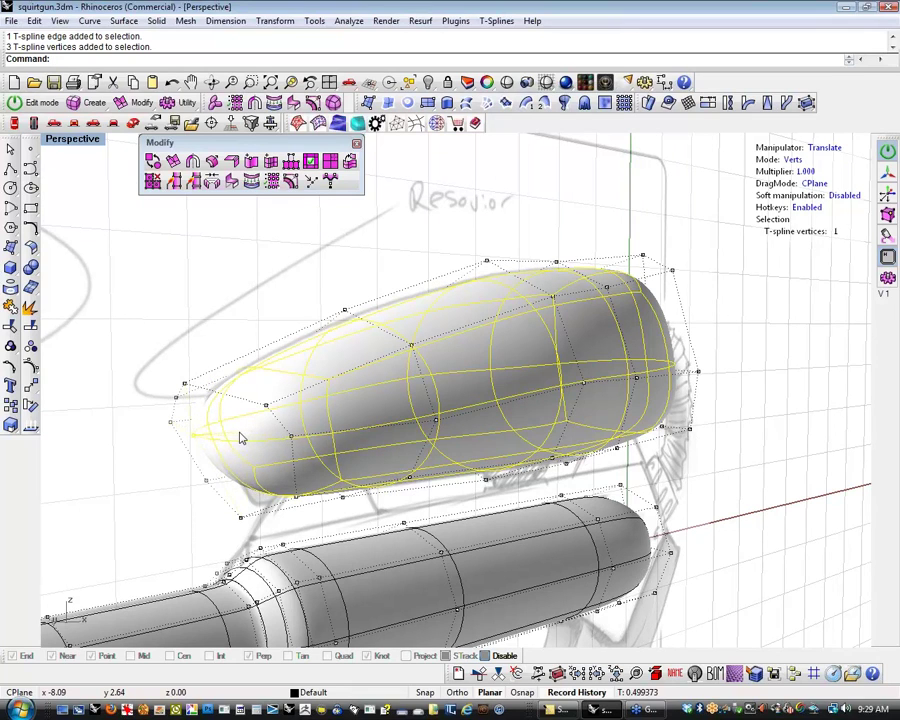
click(241, 514)
right_drag(241, 514, 475, 513)
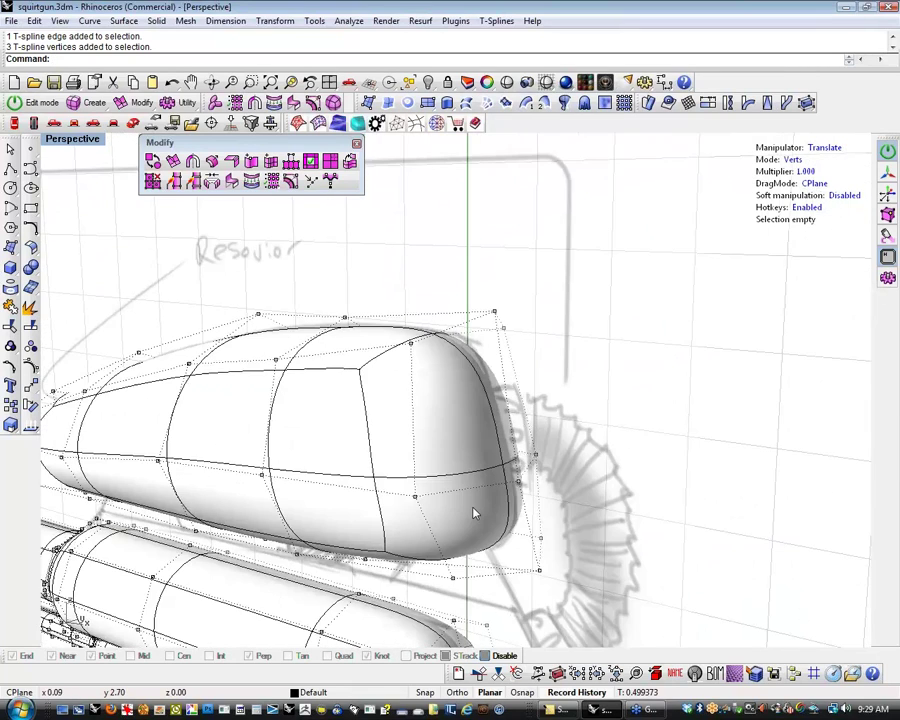
click(518, 482)
right_drag(560, 517, 655, 480)
drag(658, 477, 681, 479)
click(681, 550)
Restore the world Perspective view of the whole gun and try toggling the shaded viewport display
right_drag(668, 557, 476, 470)
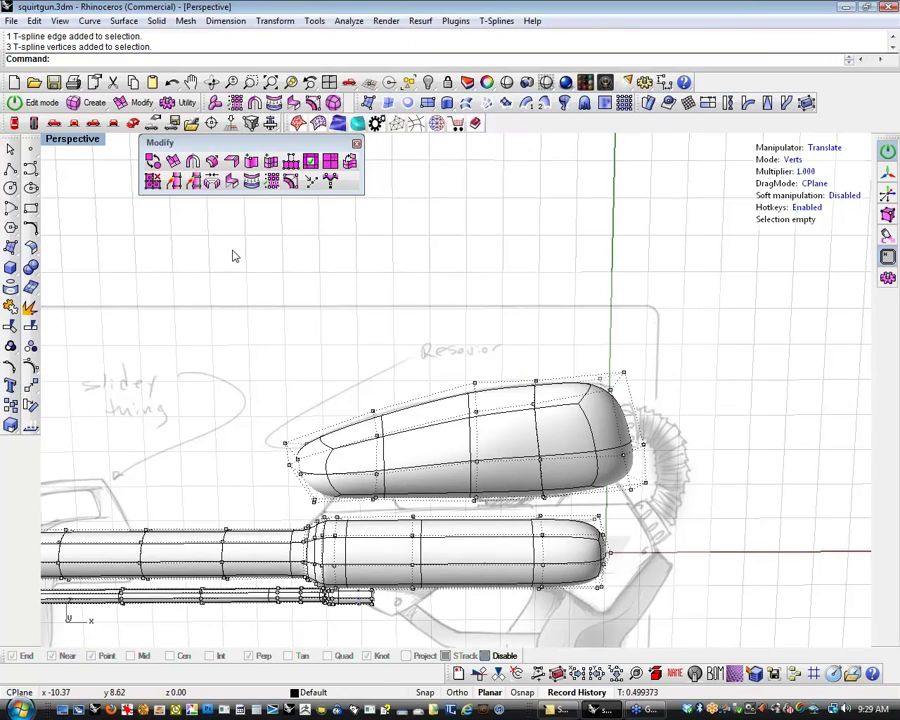
click(135, 123)
mouse_move(262, 318)
right_down()
mouse_move(422, 364)
mouse_move(416, 416)
mouse_move(402, 367)
mouse_move(330, 385)
mouse_move(260, 420)
mouse_move(231, 404)
mouse_move(435, 438)
mouse_move(462, 412)
mouse_move(447, 422)
mouse_move(604, 486)
mouse_move(448, 524)
right_up()
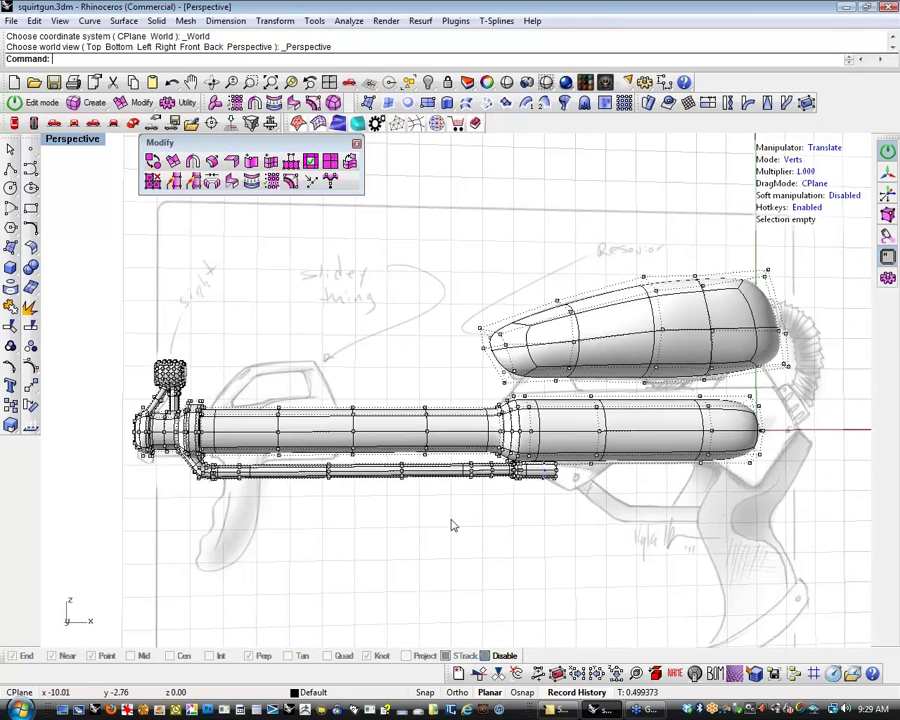
middle_click(448, 524)
click(438, 529)
middle_click(438, 529)
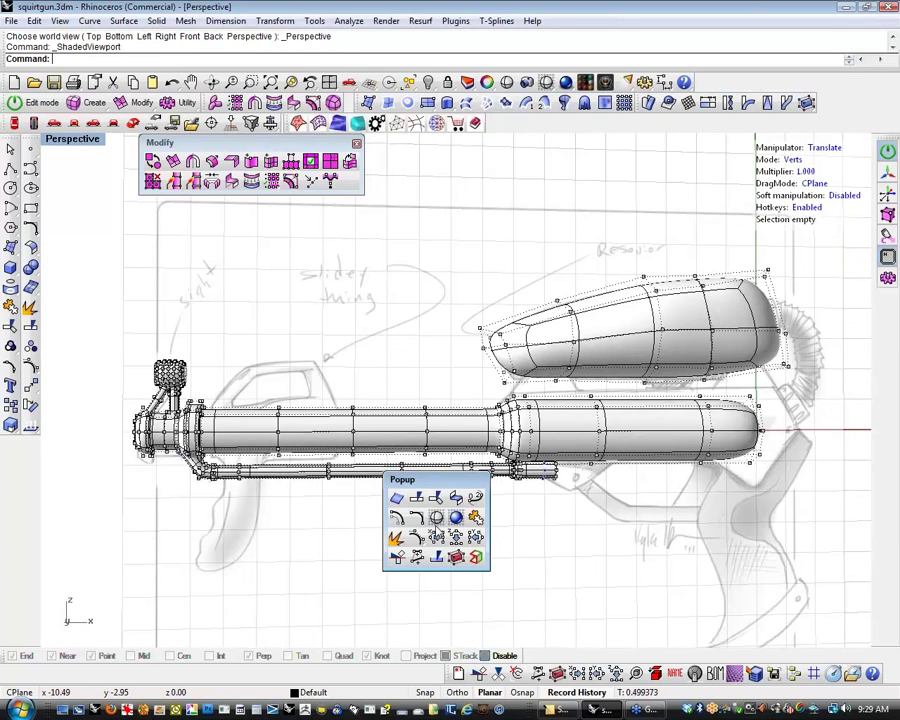
click(436, 517)
middle_click(436, 531)
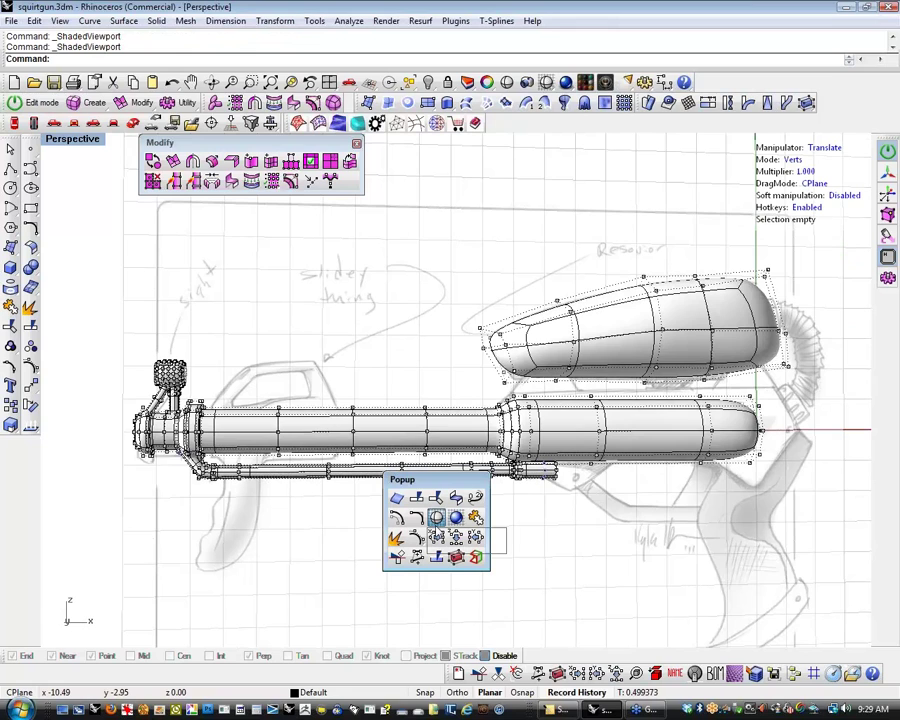
click(436, 518)
Show the model in wireframe without the T-Splines edit controls and save the file
mouse_move(423, 533)
shift+right_down()
mouse_move(412, 550)
mouse_move(463, 539)
mouse_move(394, 540)
mouse_move(362, 552)
mouse_move(424, 546)
shift+right_up()
key(ctrl+alt+w)
mouse_move(424, 546)
right_down()
mouse_move(462, 520)
mouse_move(448, 553)
right_up()
key(ctrl+s)
Examine the parts of the sketch still without geometry, from the front slider to the rear grip
scroll(216, 465, up, 2)
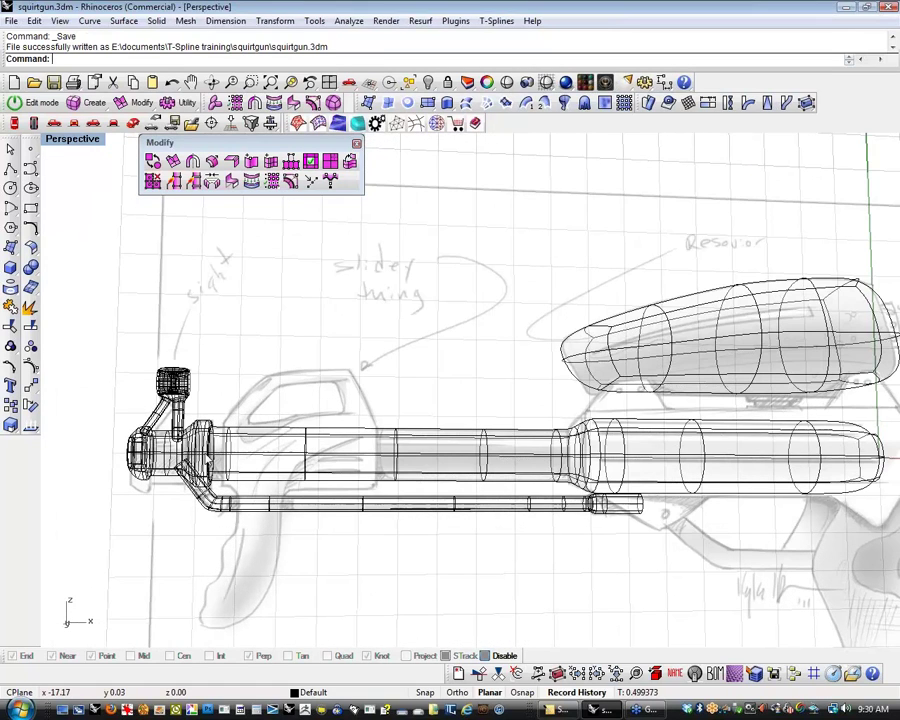
scroll(342, 416, down, 5)
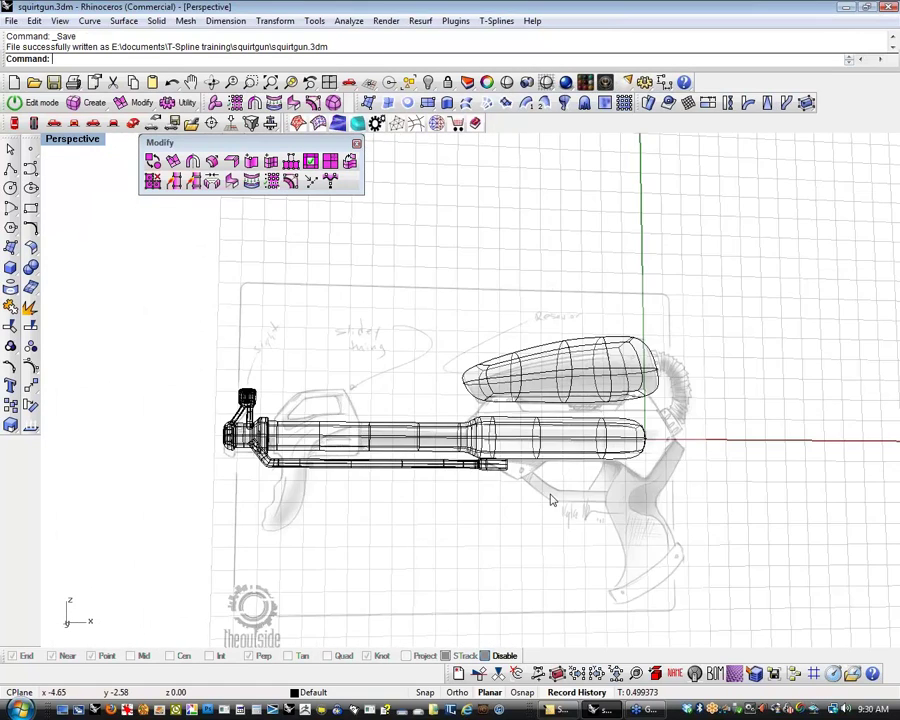
shift+right_drag(551, 500, 616, 474)
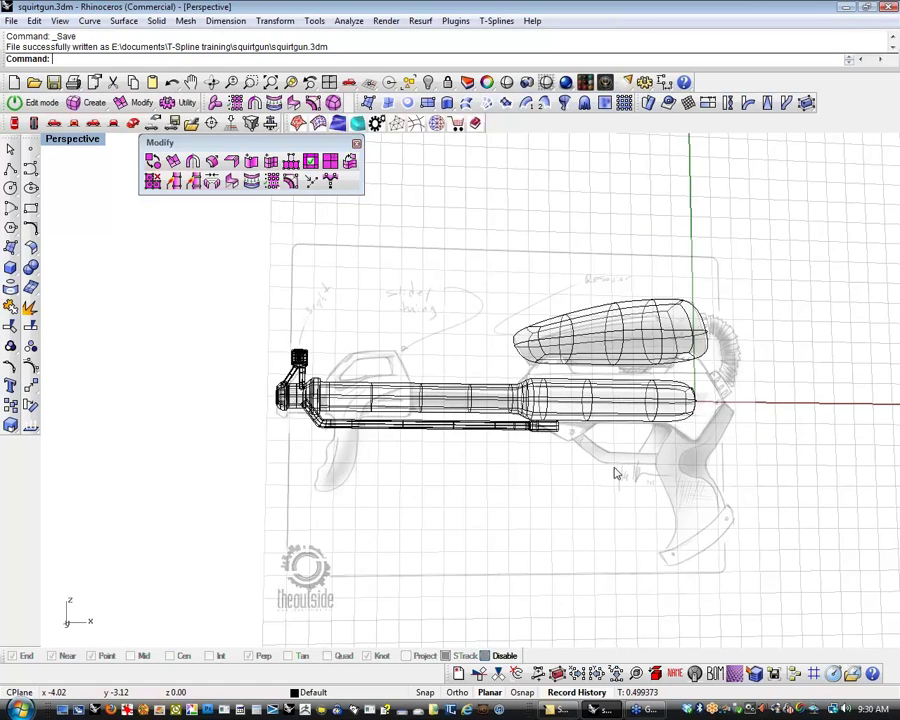
scroll(408, 497, up, 3)
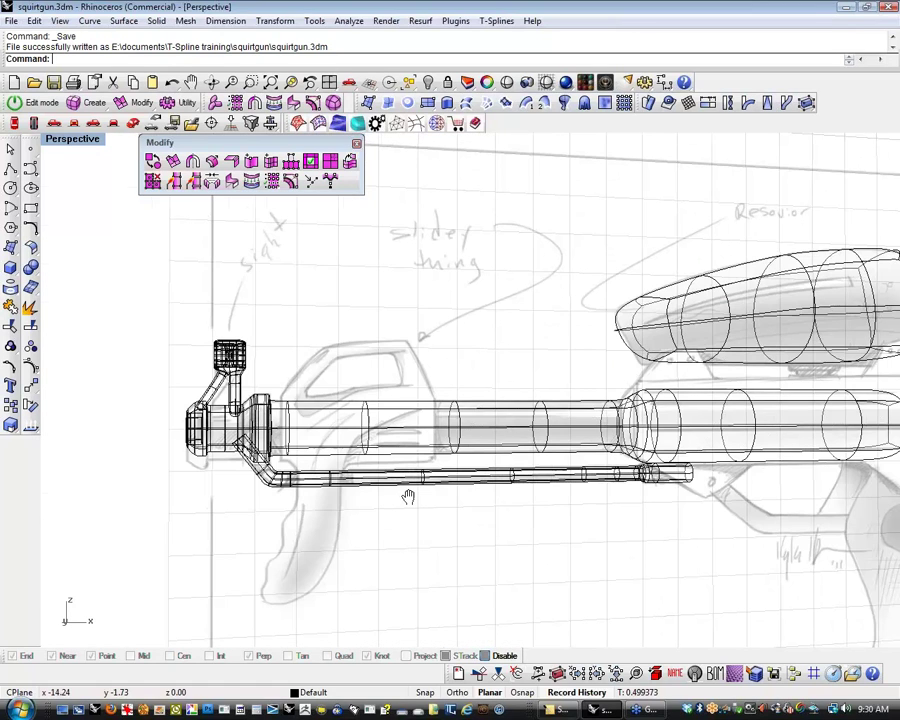
mouse_move(408, 497)
shift+right_down()
mouse_move(536, 539)
mouse_move(355, 536)
shift+right_up()
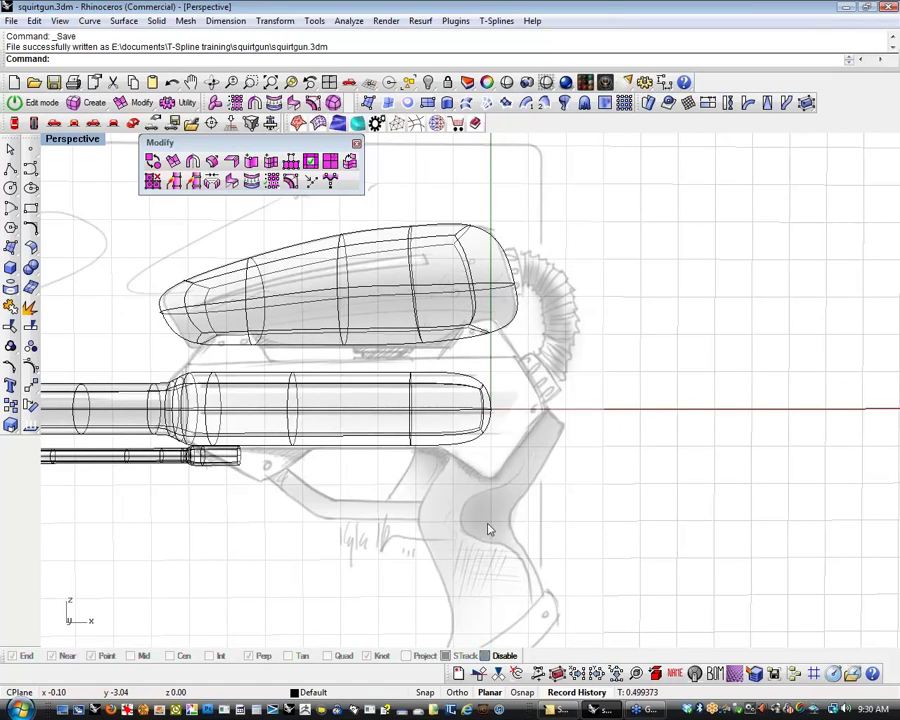
scroll(515, 576, up, 5)
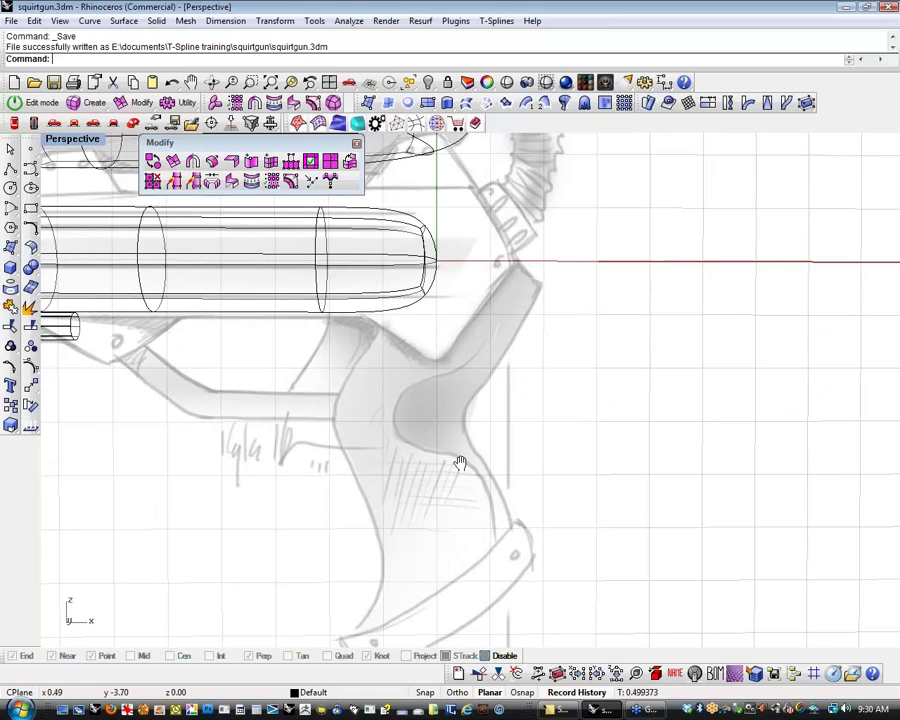
scroll(500, 468, down, 3)
scroll(532, 465, up, 1)
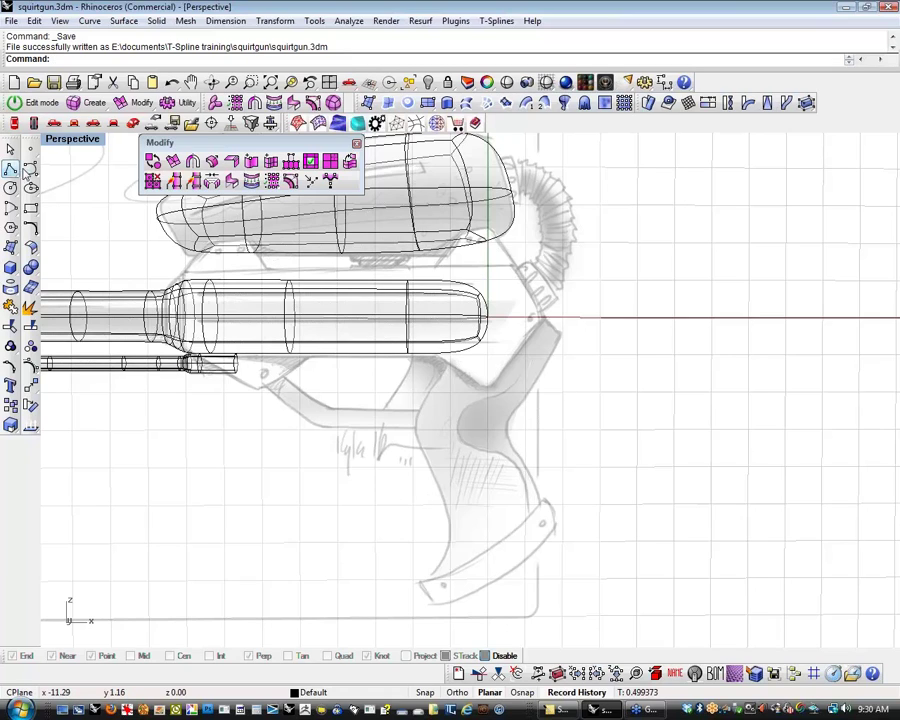
Draw a degree 3 control point curve along the grip's front outline, from inside the rear barrel to the grip's lower front corner
click(10, 168)
click(467, 330)
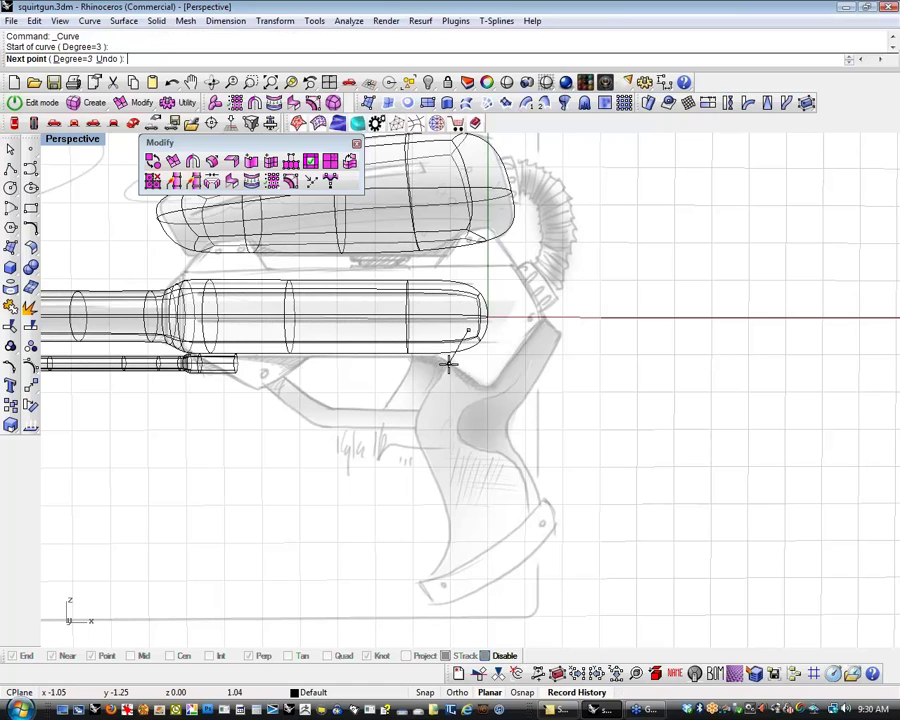
click(432, 385)
click(412, 424)
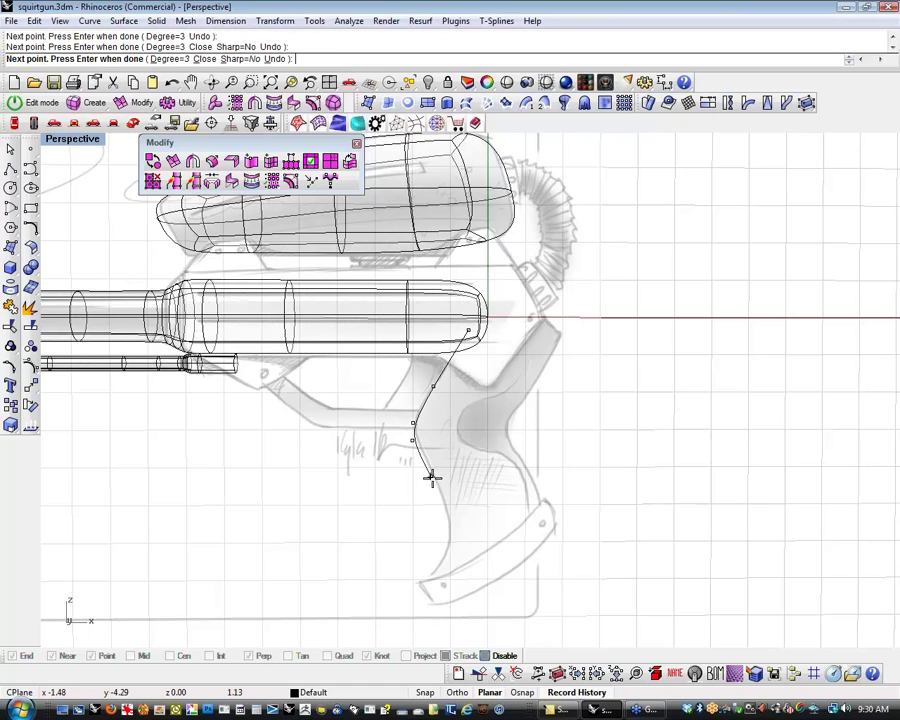
click(437, 484)
click(457, 531)
click(442, 572)
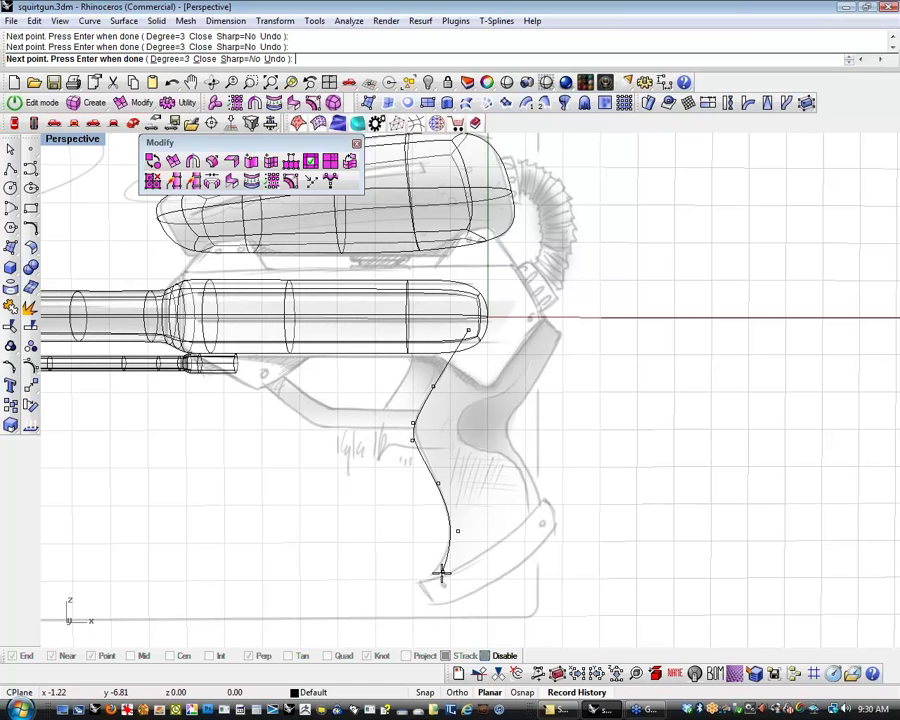
click(419, 590)
key(Return)
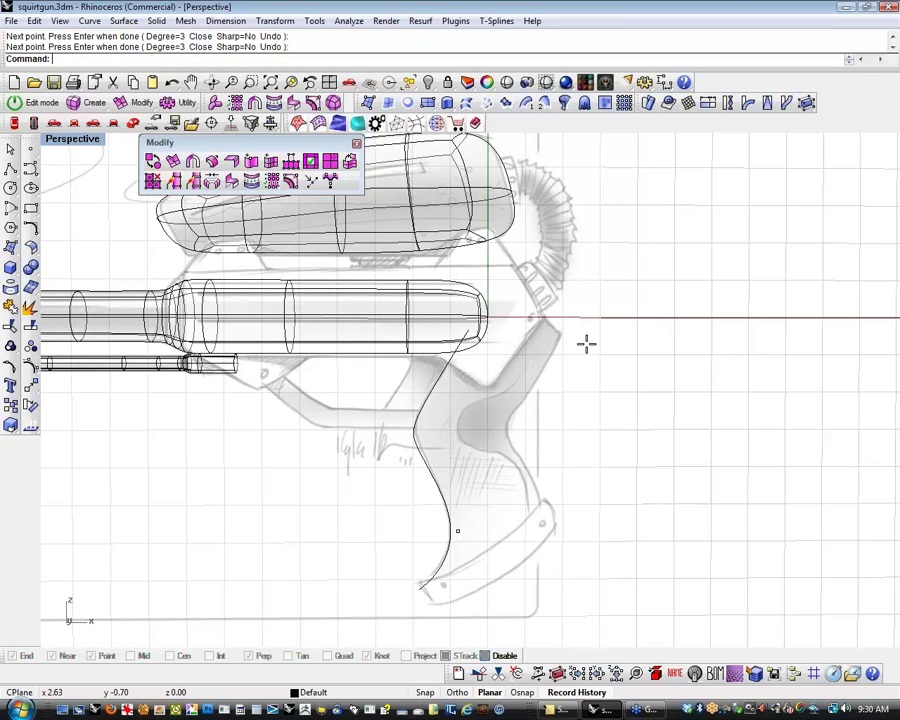
Draw a second degree 3 curve along the grip's back outline, from above its upper rear tip to the butt plate
key(Return)
click(581, 304)
click(538, 381)
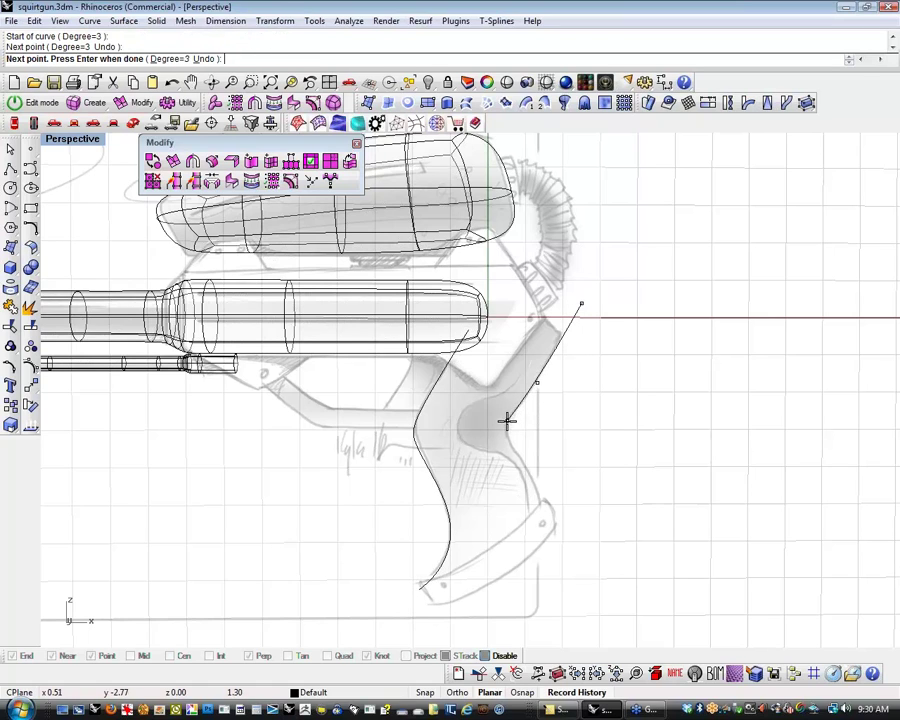
click(507, 421)
click(510, 450)
click(538, 477)
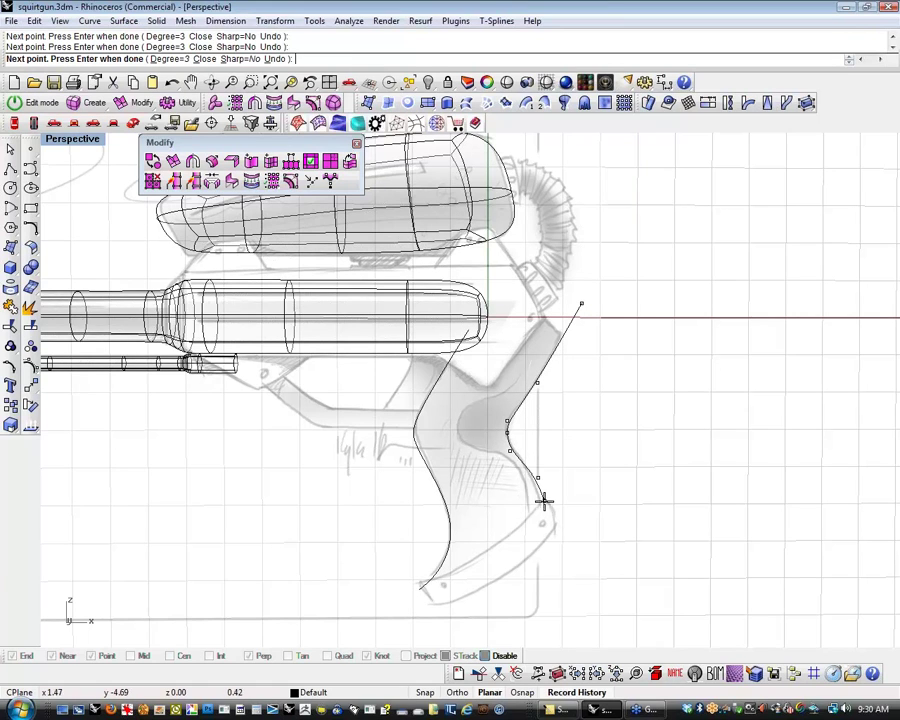
click(547, 527)
key(Return)
Draw a third degree 3 curve from the grip's upper rear tip around the dark inset's edge and down toward the butt plate
key(Return)
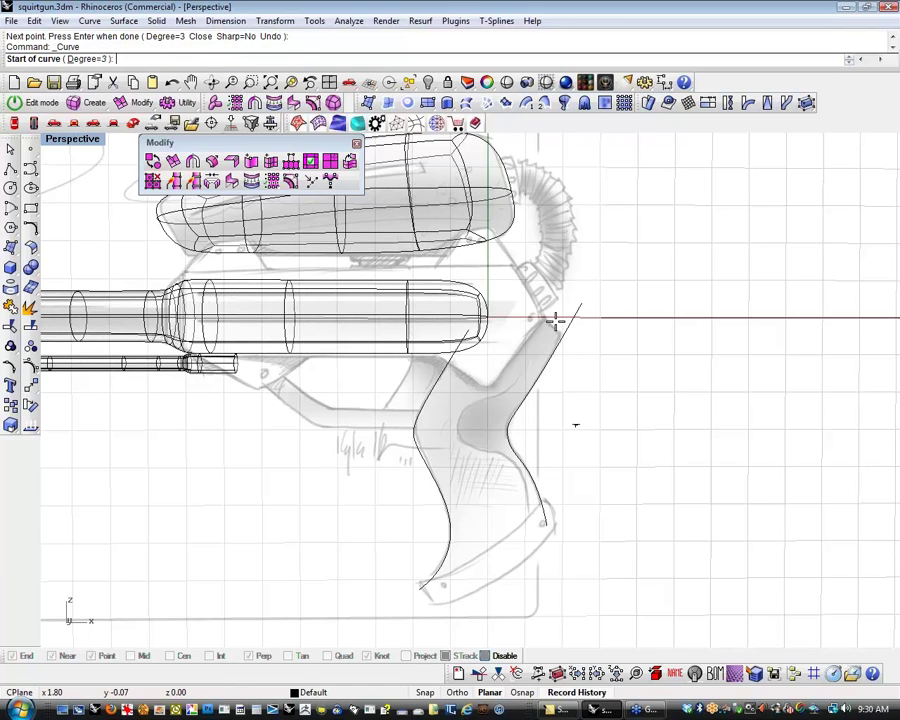
click(549, 310)
click(521, 369)
click(514, 382)
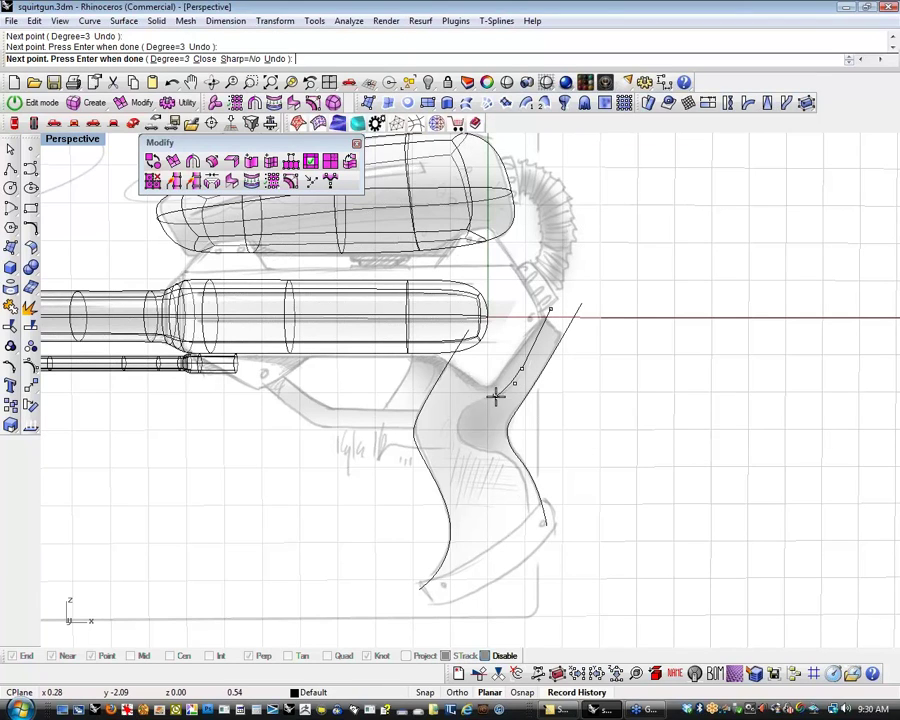
click(490, 398)
click(463, 407)
click(456, 432)
click(465, 447)
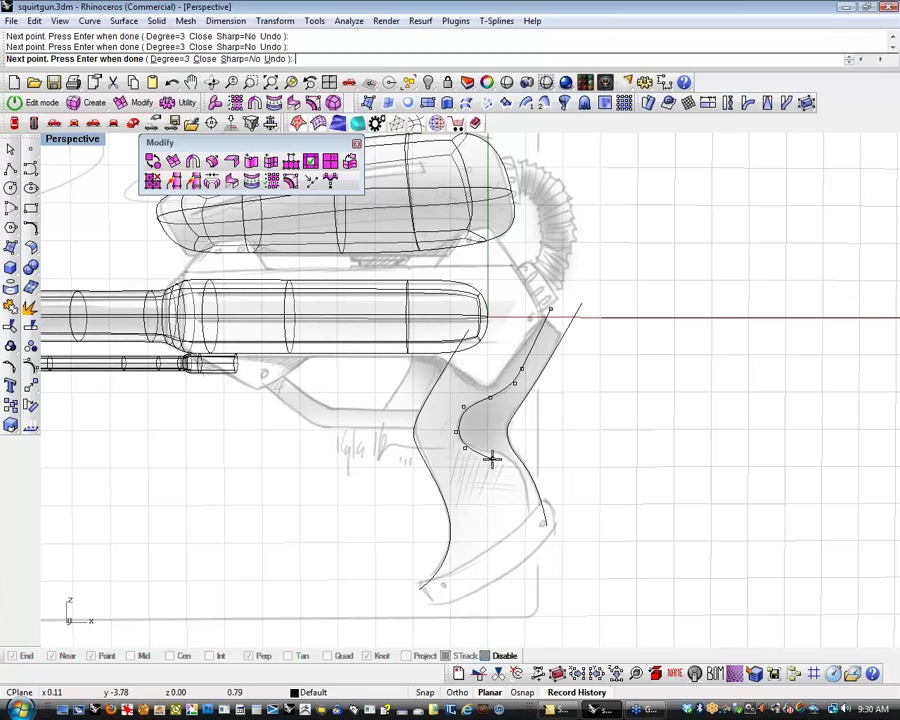
click(499, 459)
click(516, 474)
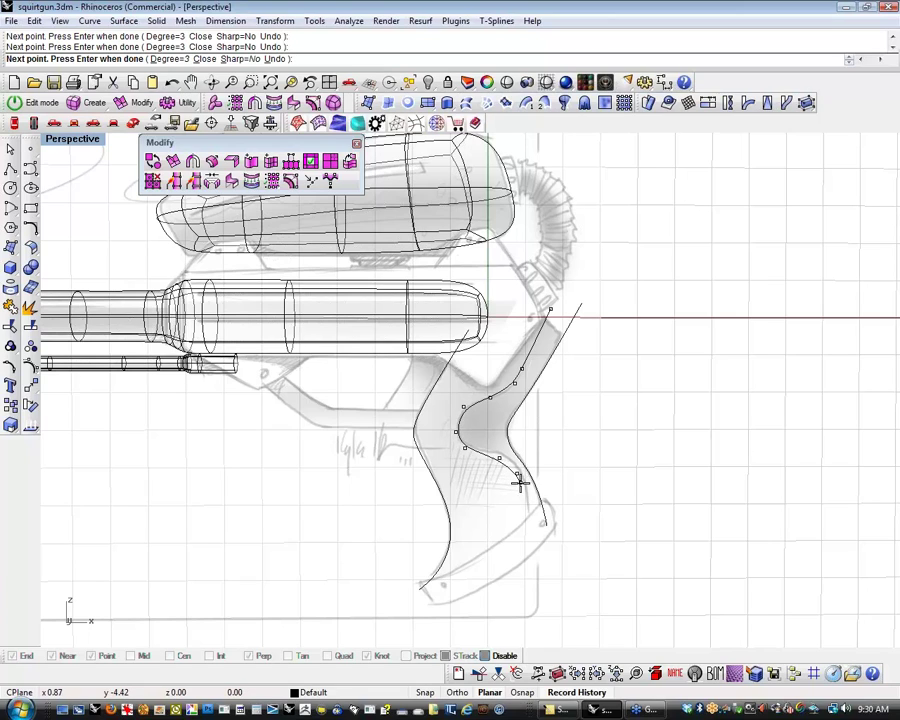
Finish the third degree-3 curve down the sketched inner contour of the grip to its lower end
click(520, 483)
click(525, 510)
click(516, 558)
right_click(516, 556)
shift+right_drag(537, 509, 512, 526)
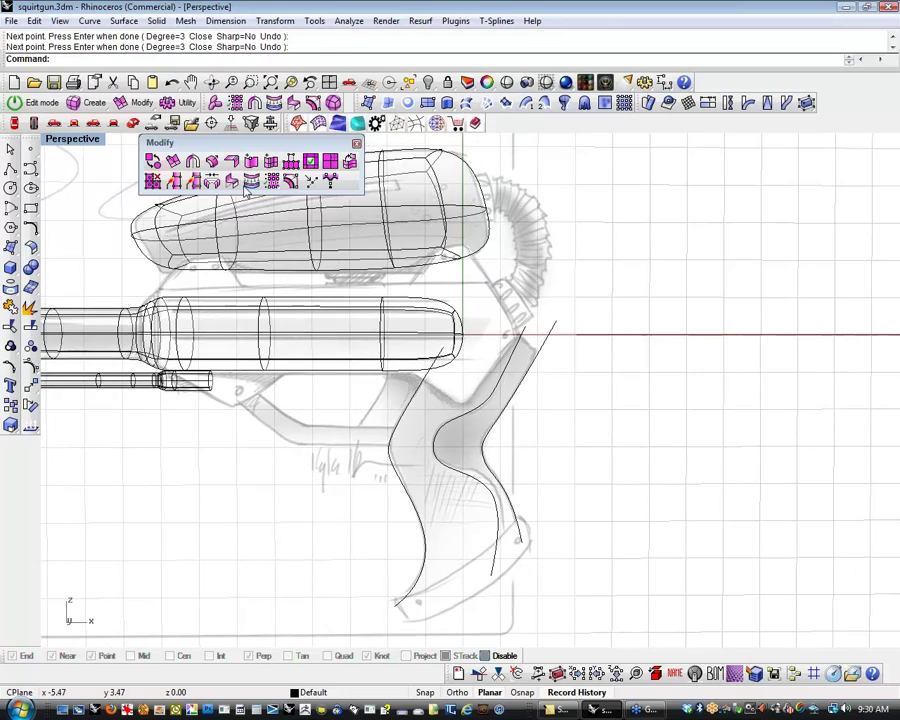
In the Front view, select the three grip curves and preview a rebuild with 14 points at degree 3
click(133, 123)
right_drag(478, 358, 521, 306)
click(94, 123)
right_drag(506, 517, 563, 543)
scroll(520, 438, up, 2)
drag(569, 461, 334, 549)
right_drag(312, 512, 344, 466)
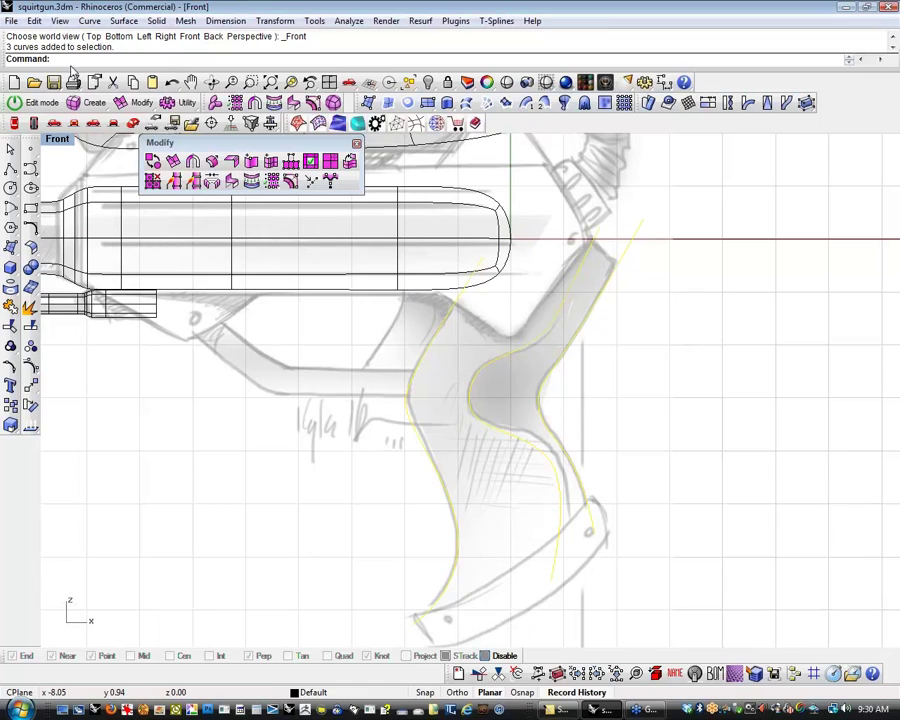
text(ebuild)
key(Return)
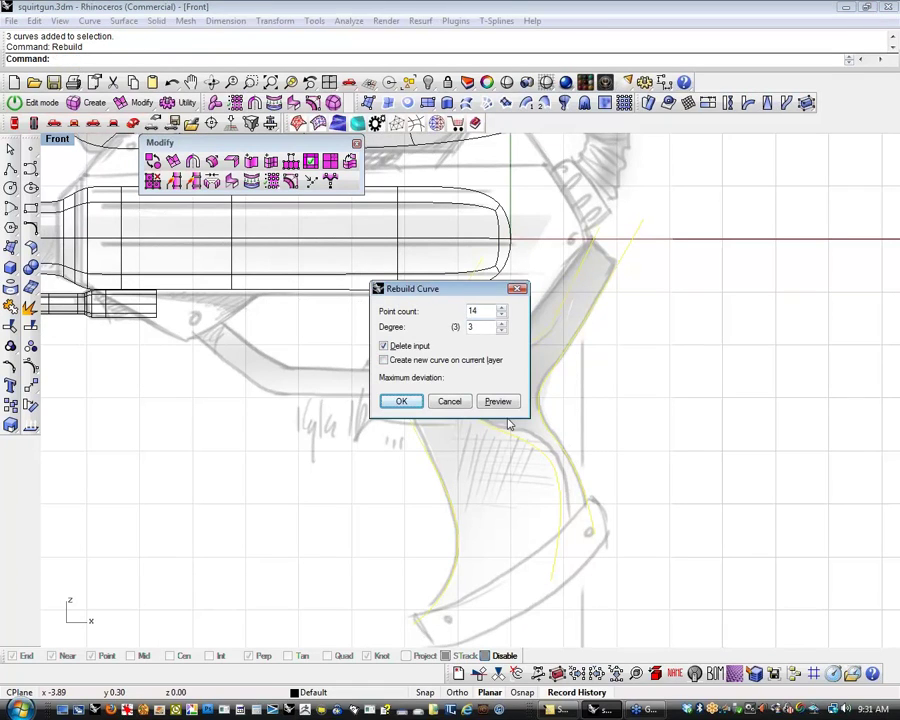
drag(455, 294, 228, 320)
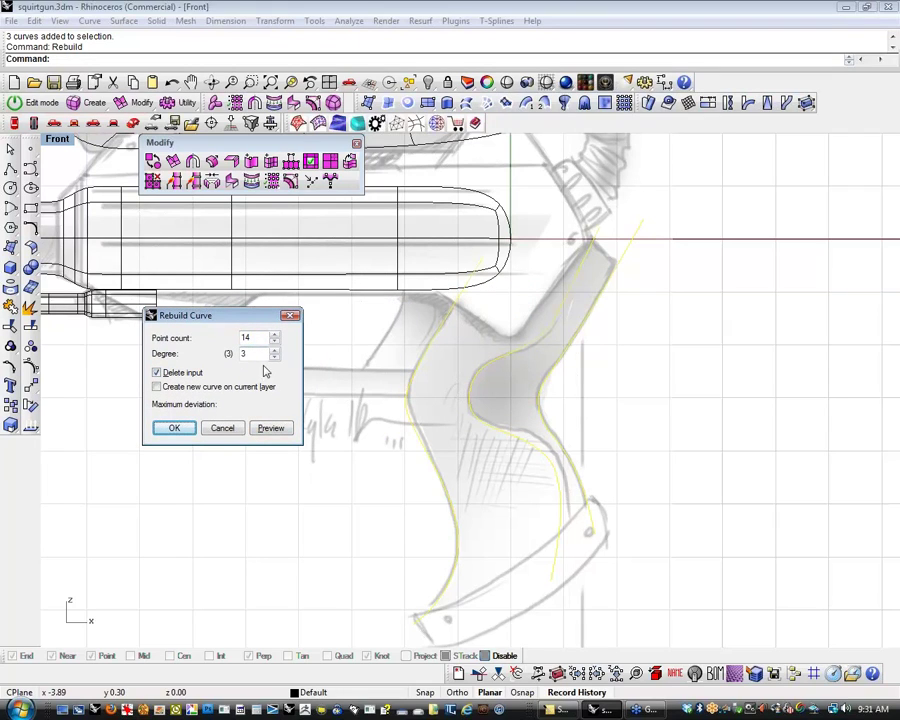
click(271, 428)
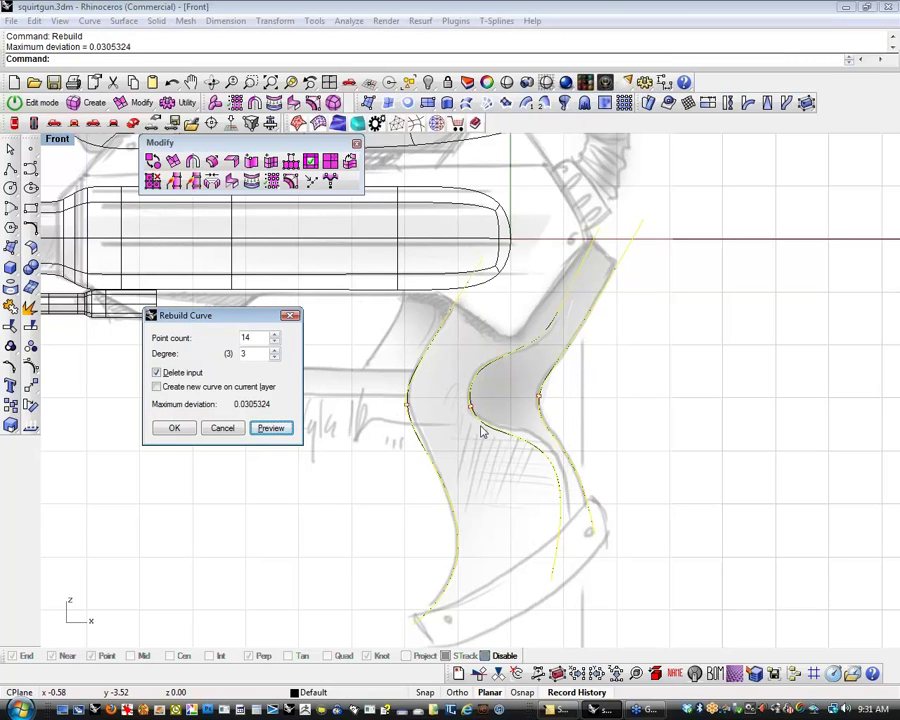
Compare rebuild previews at 12 and 10 points, and rebuild the three grip curves with 12 points at degree 3
click(274, 342)
click(274, 342)
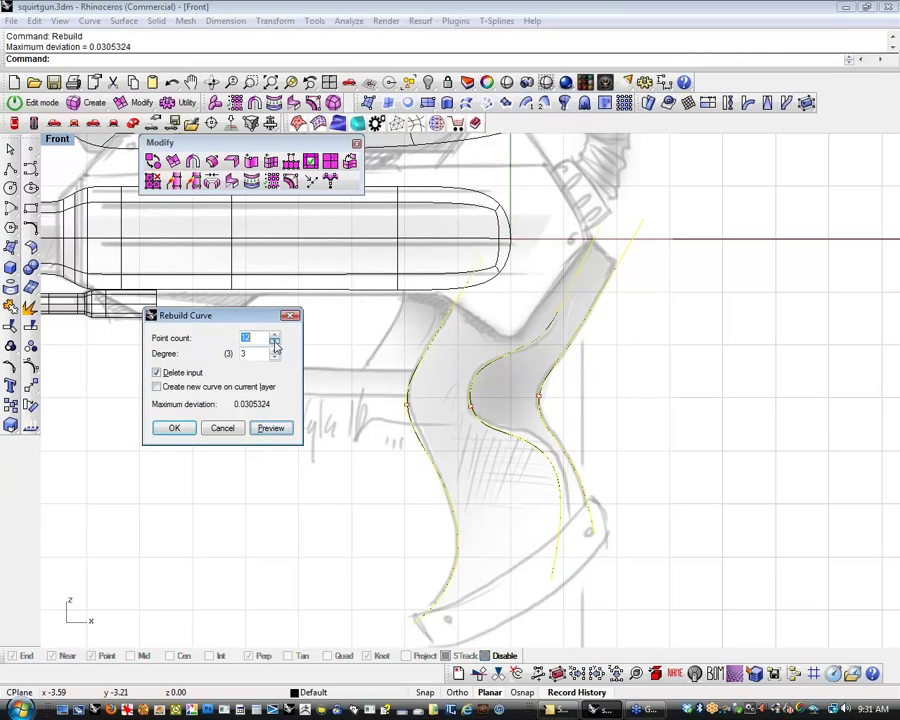
click(271, 428)
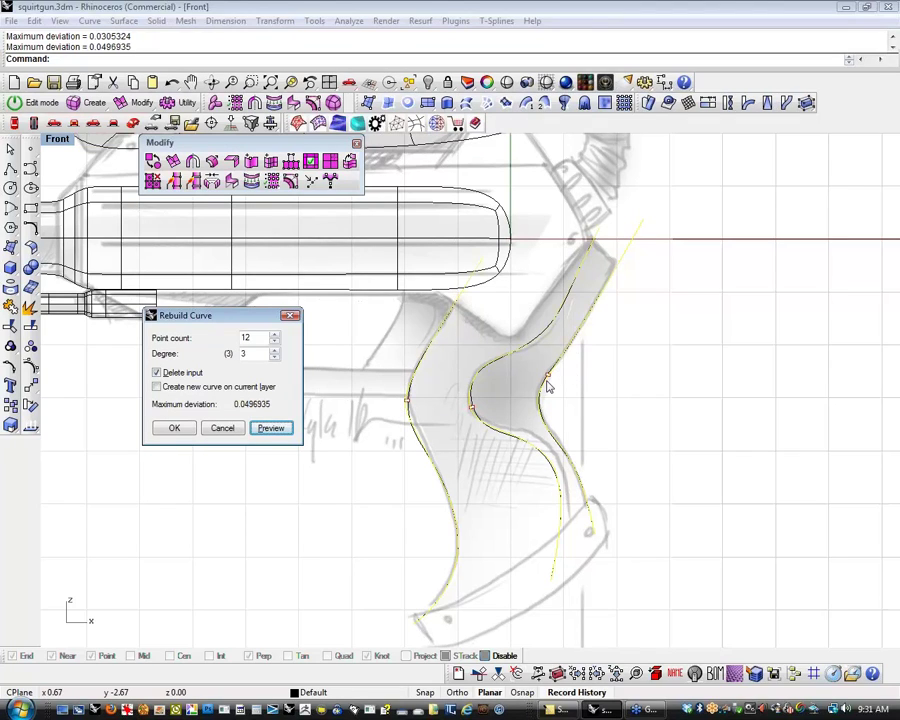
click(274, 341)
click(274, 341)
click(272, 428)
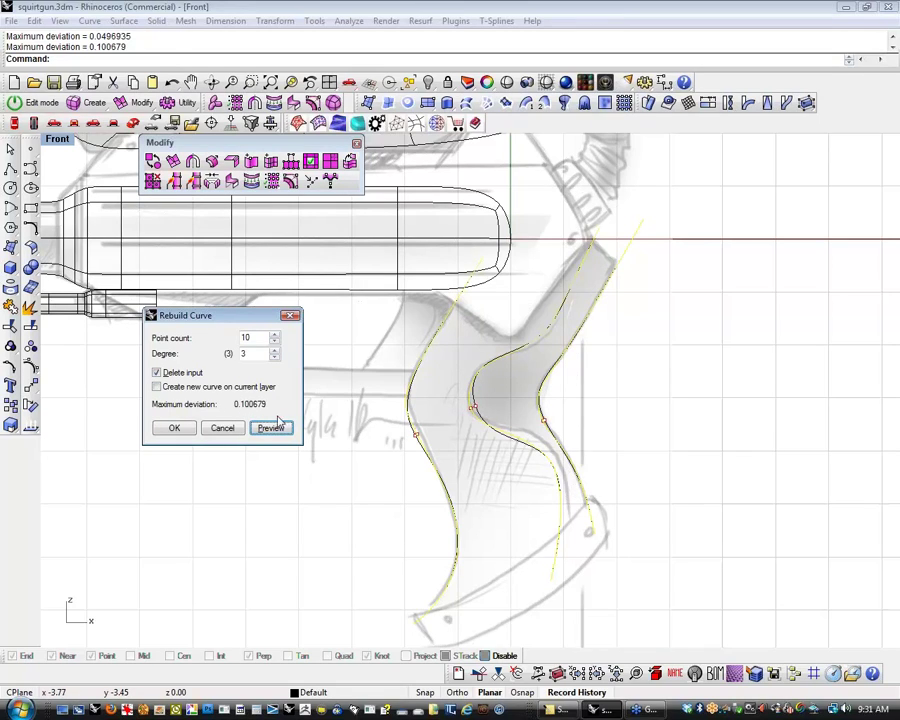
click(274, 338)
click(274, 338)
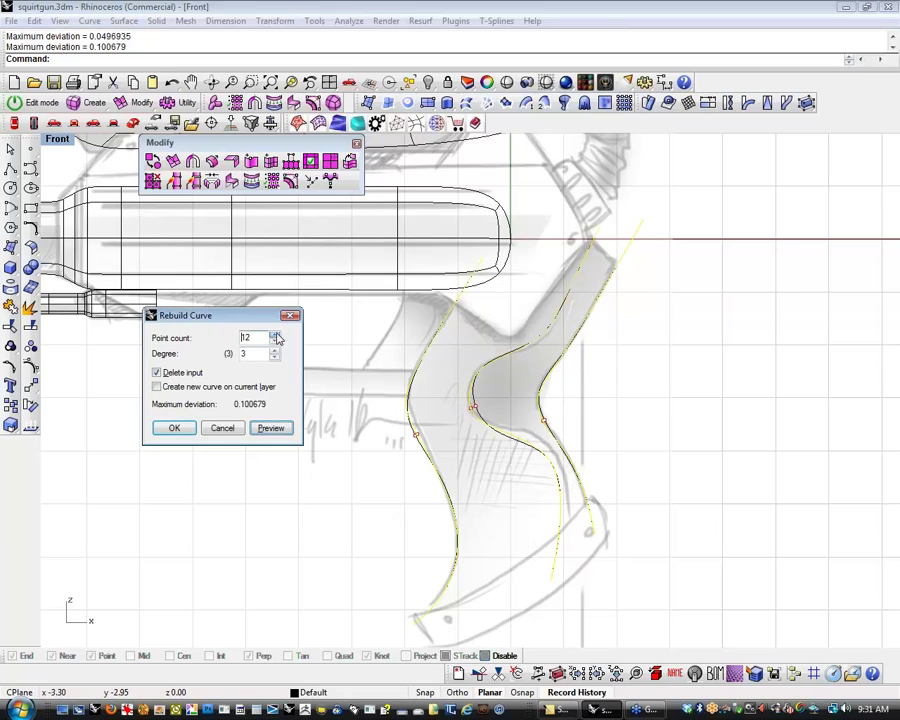
click(271, 428)
click(174, 428)
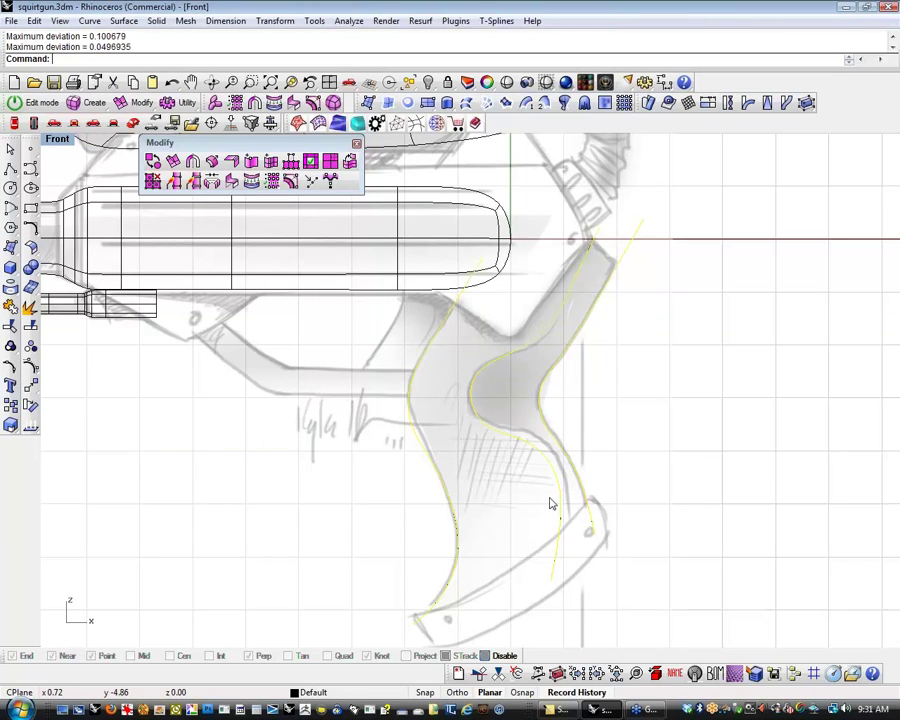
Select the three rebuilt grip curves and start a T-Splines Loft through them with Normal style and Minimal exactness
middle_click(511, 490)
click(346, 479)
right_drag(454, 465, 480, 534)
drag(590, 520, 385, 430)
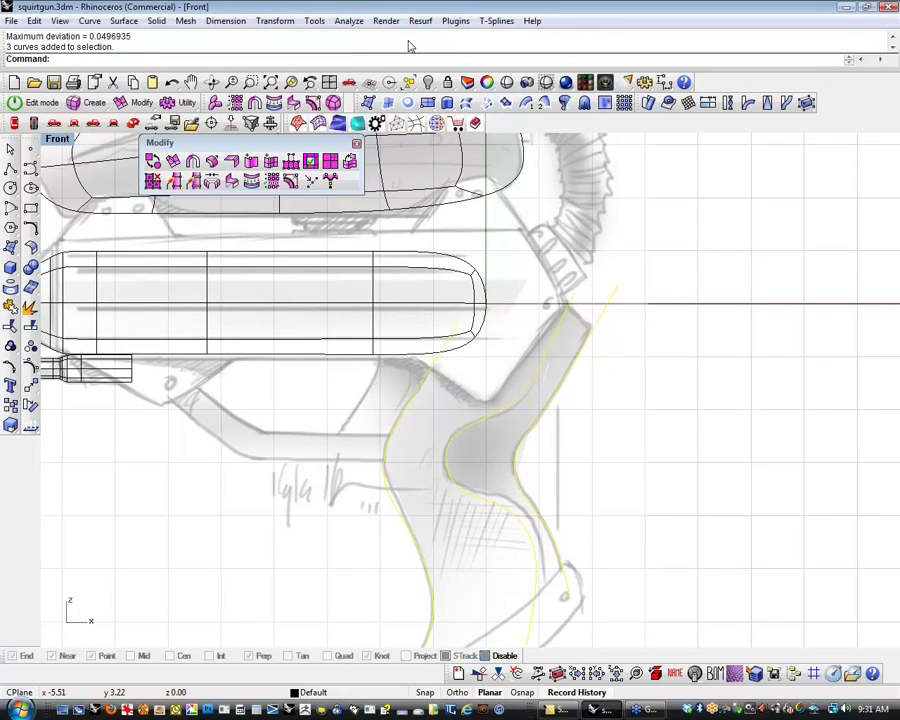
click(496, 21)
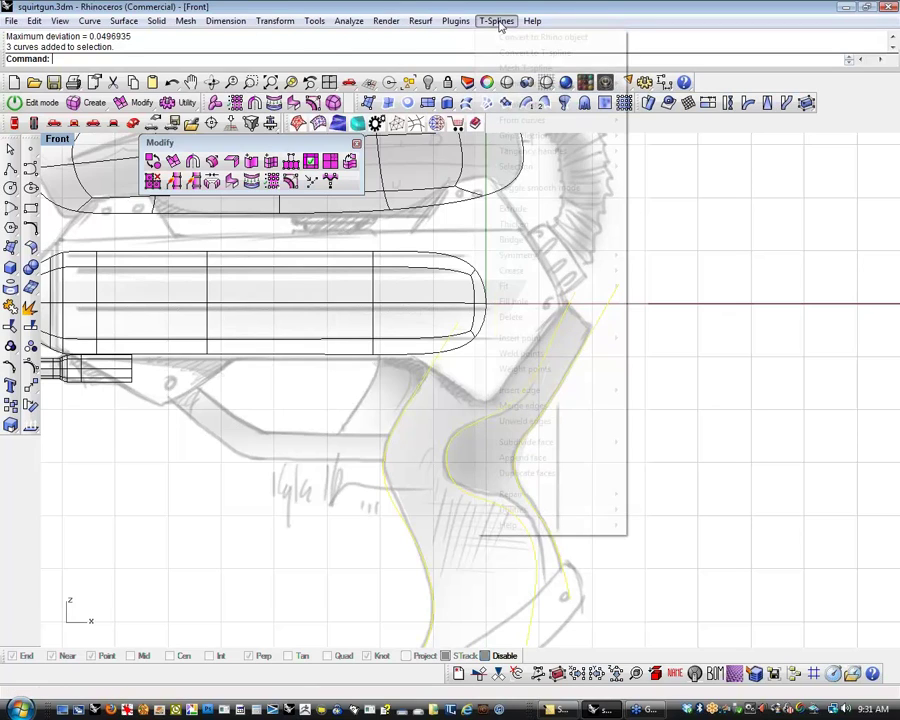
mouse_move(552, 122)
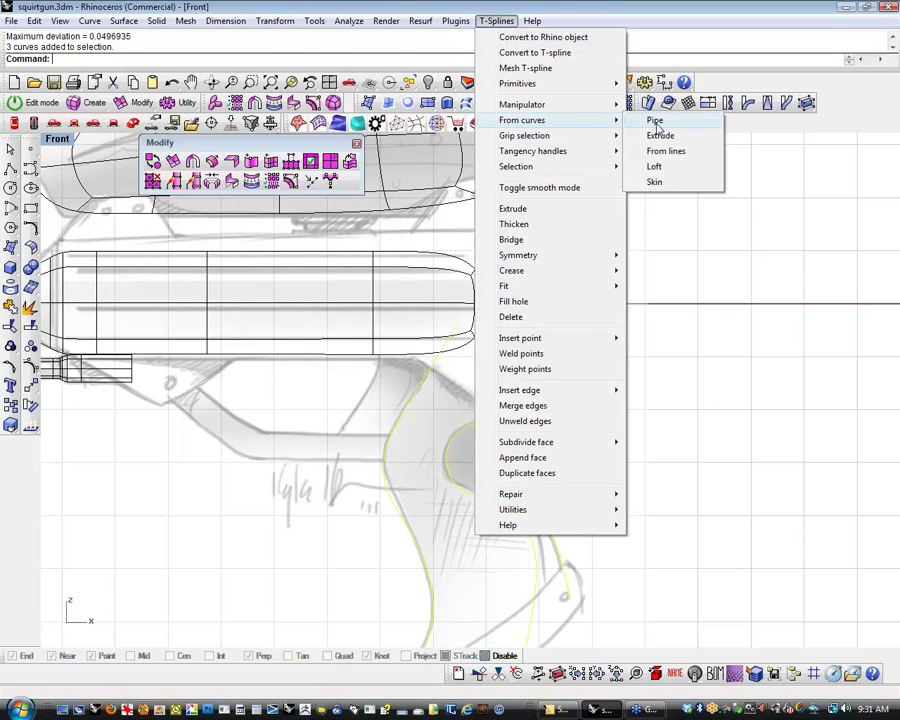
click(668, 166)
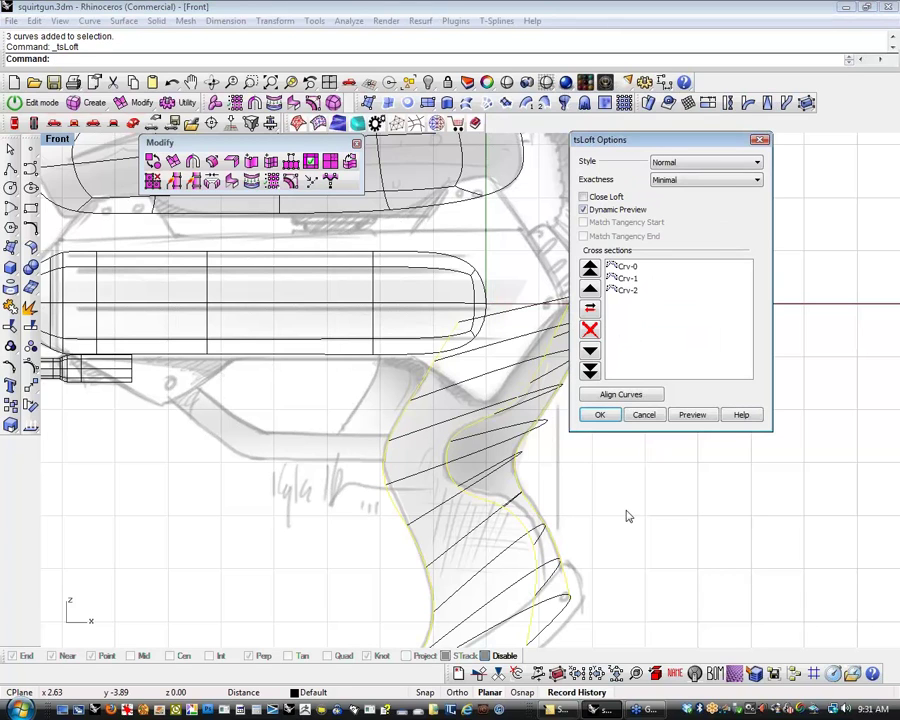
mouse_move(613, 500)
right_down()
mouse_move(519, 494)
mouse_move(534, 443)
mouse_move(482, 420)
right_up()
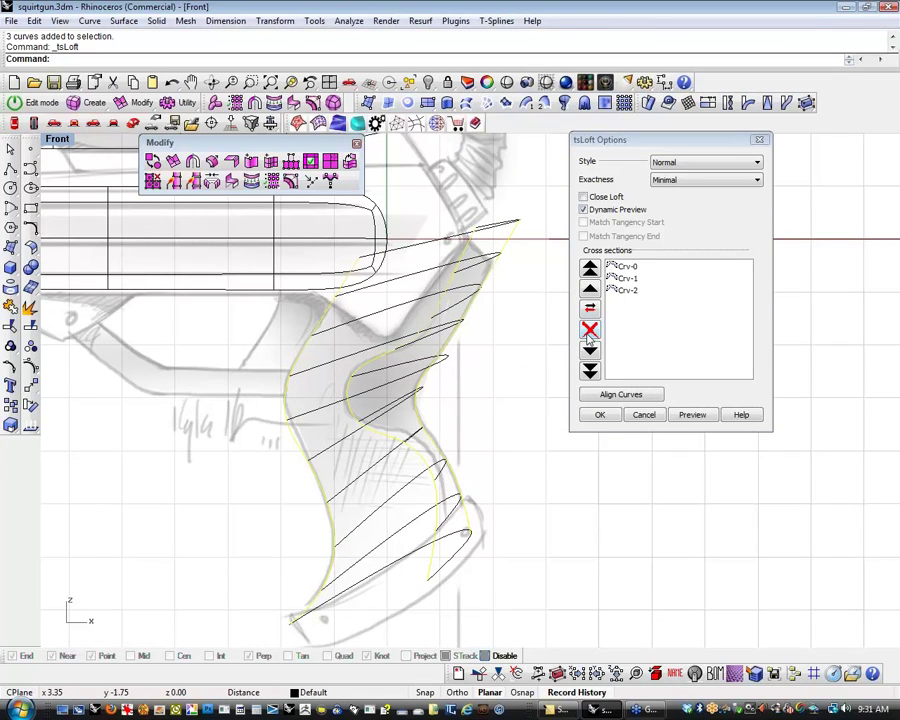
Reorder the loft cross sections to Crv-1, Crv-2, Crv-0 and create the lofted grip surface
click(626, 282)
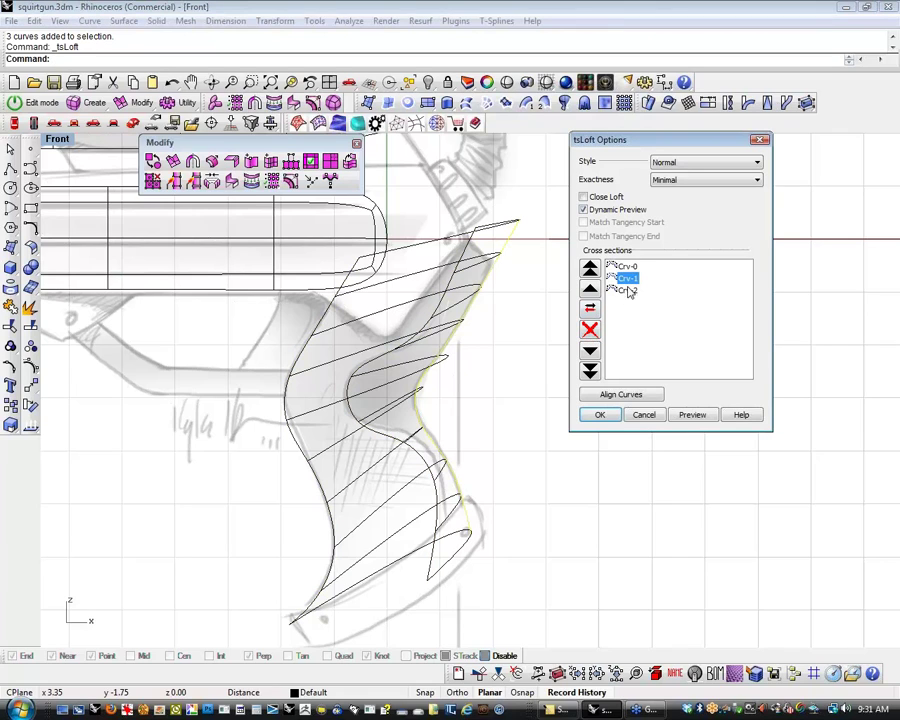
click(591, 289)
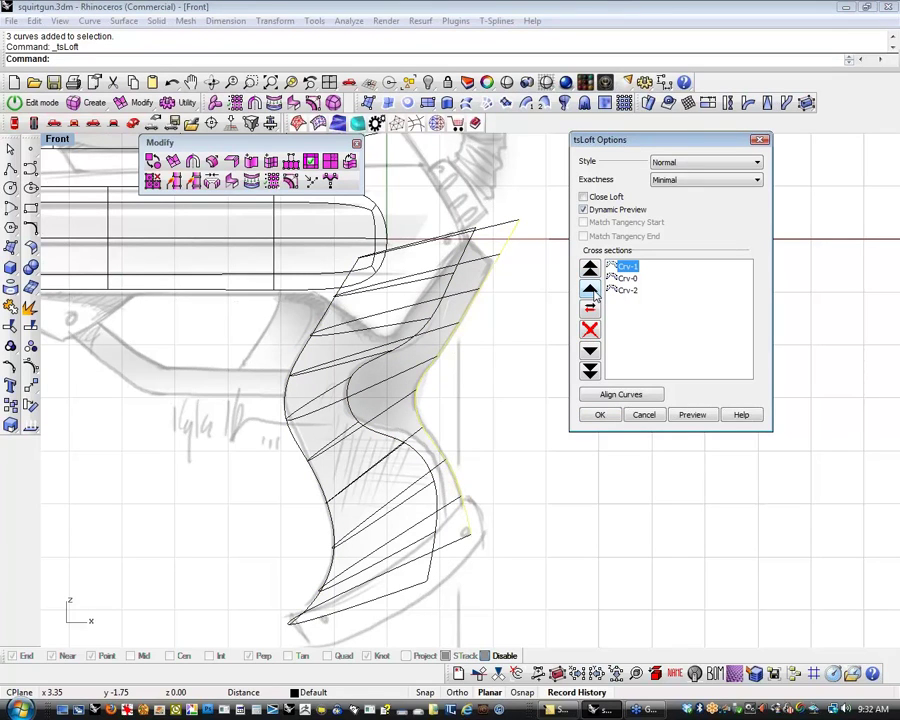
click(626, 278)
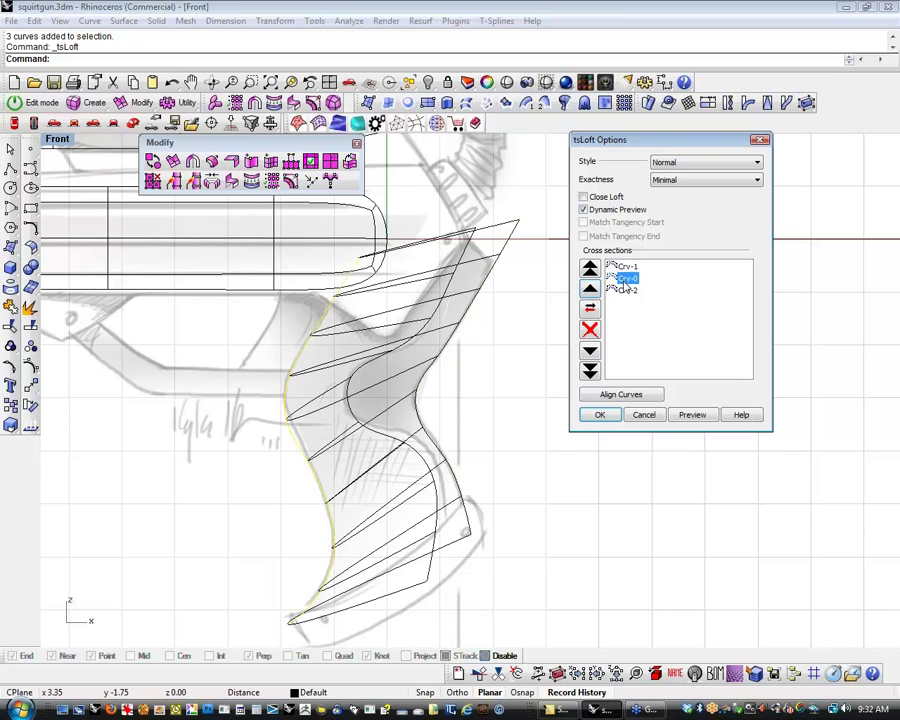
click(591, 350)
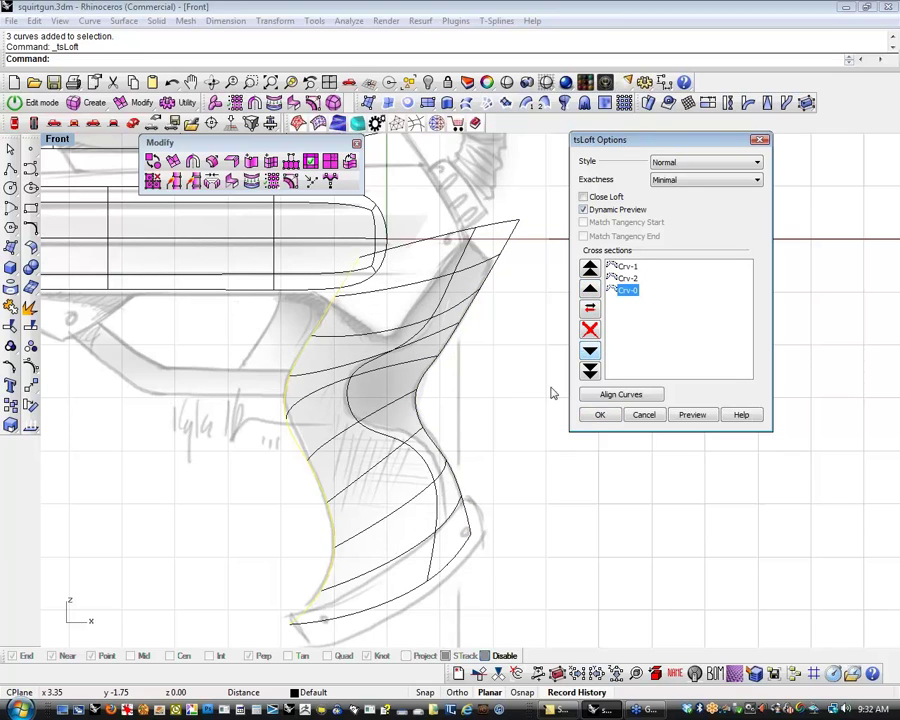
right_drag(518, 501, 500, 503)
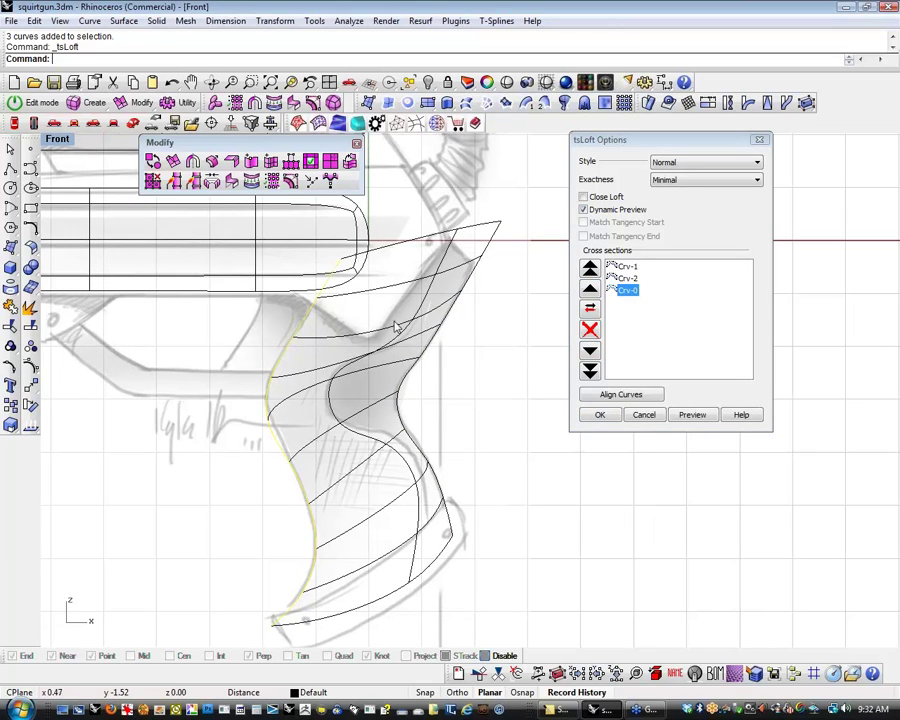
click(600, 415)
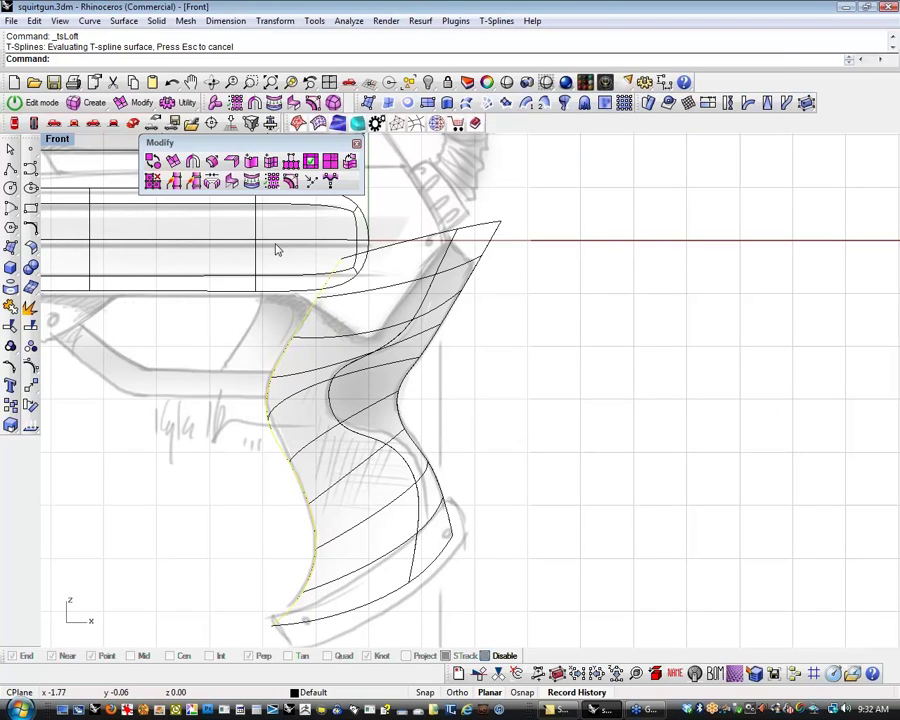
Display the model shaded in the Perspective view, showing the grip at an angle
click(133, 124)
mouse_move(520, 430)
right_down()
mouse_move(593, 452)
mouse_move(483, 444)
mouse_move(488, 422)
mouse_move(446, 468)
mouse_move(374, 474)
mouse_move(443, 470)
mouse_move(563, 492)
mouse_move(640, 470)
mouse_move(599, 460)
mouse_move(573, 474)
mouse_move(503, 474)
right_up()
middle_click(443, 470)
click(443, 468)
Select all the curves and hide them, leaving the lofted grip surface in place
click(486, 460)
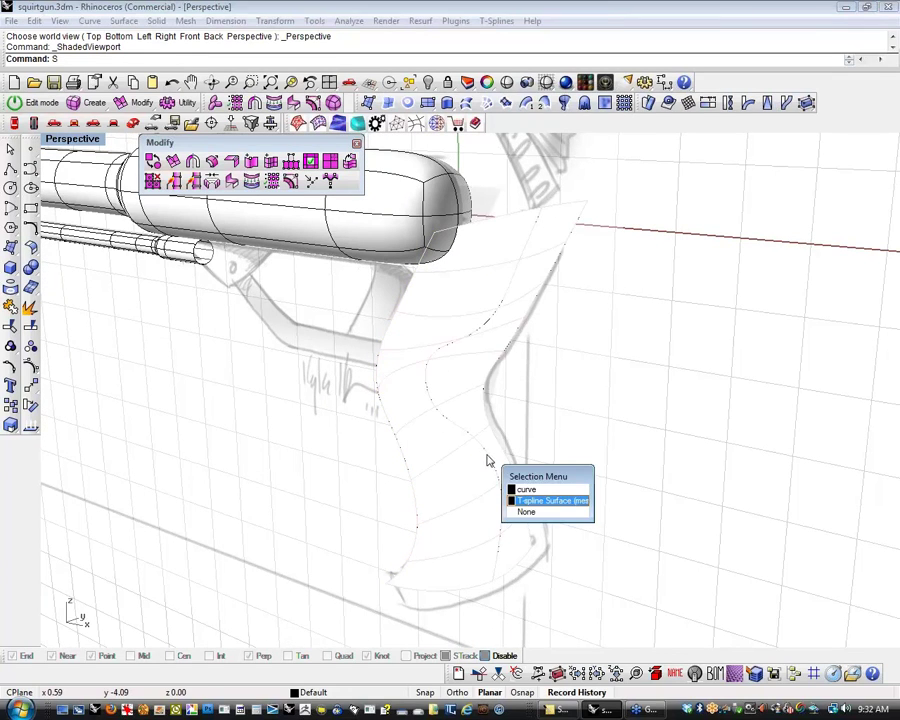
text(S)
click(531, 501)
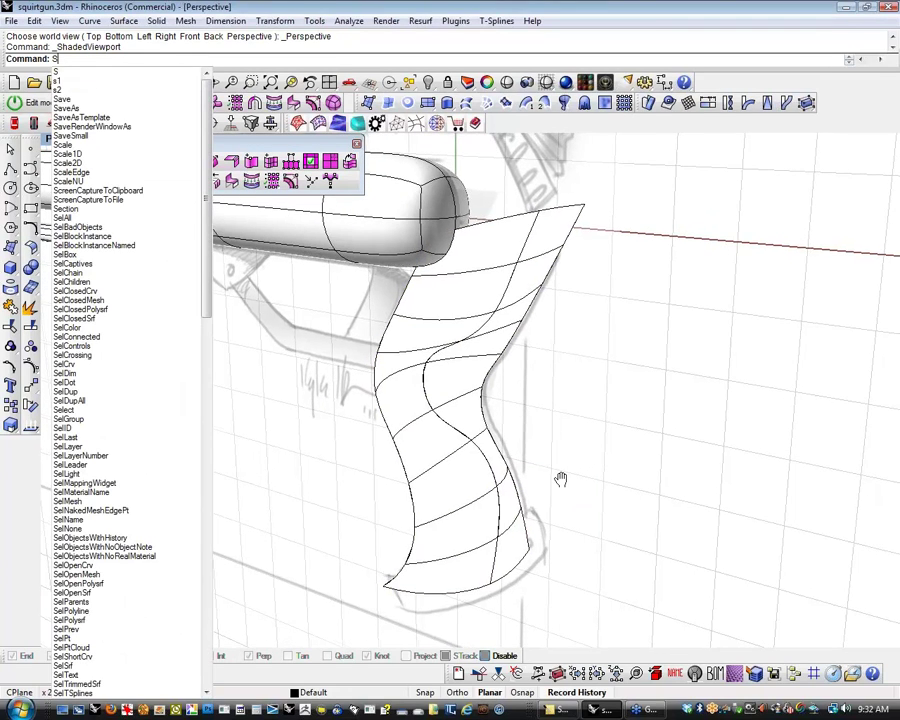
right_drag(563, 476, 399, 410)
key(Escape)
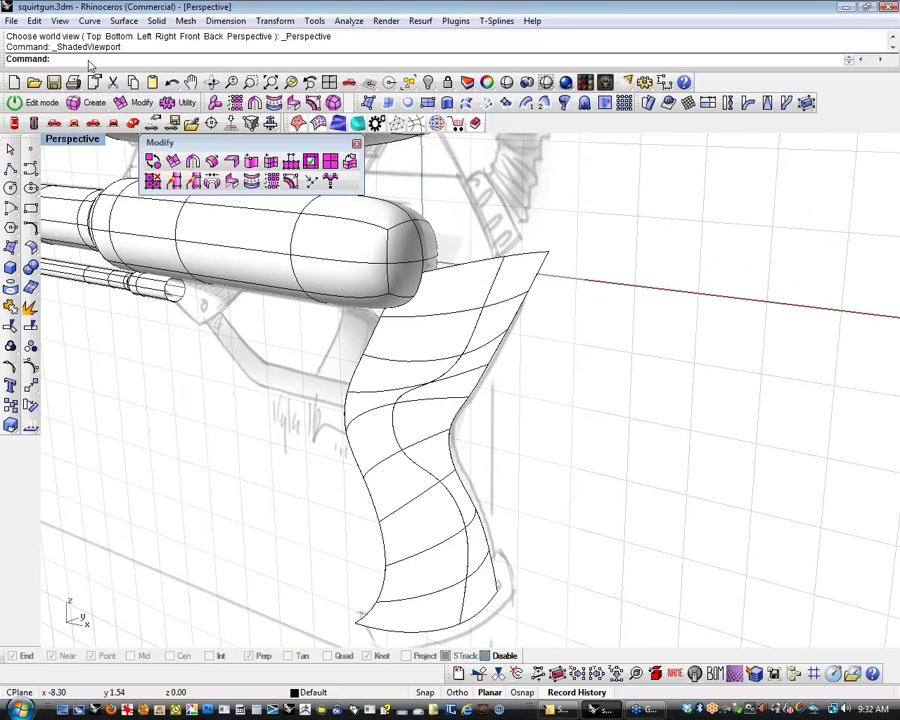
text(selcrv)
key(Return)
key(ctrl+h)
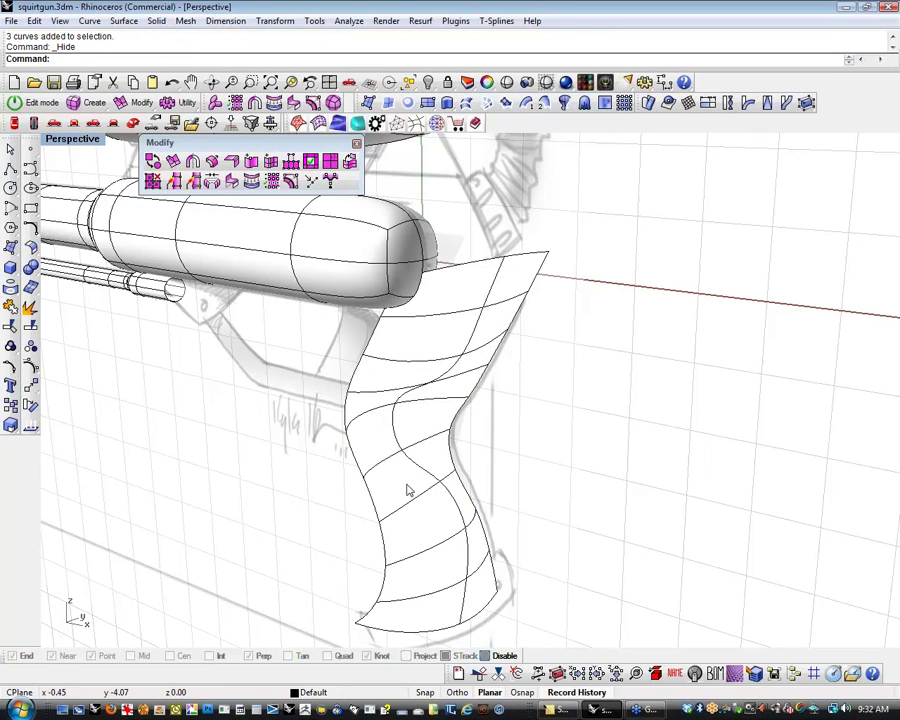
Select the grip surface's middle edge loop and translate it outward from the sketch plane to give the grip thickness
shift+right_drag(416, 476, 400, 483)
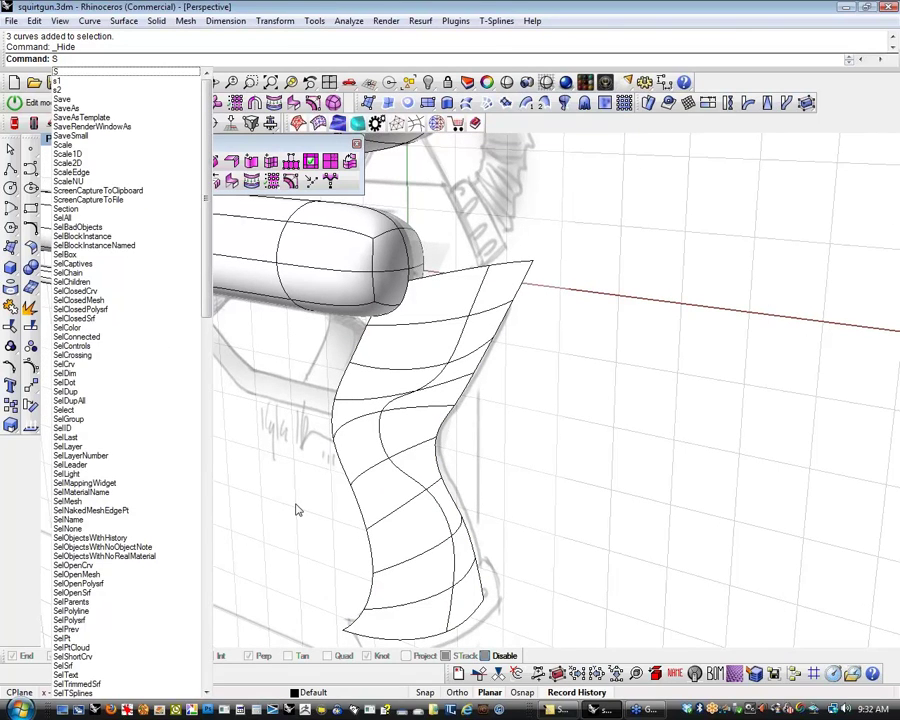
mouse_move(298, 508)
shift+right_down()
mouse_move(284, 508)
mouse_move(316, 510)
mouse_move(296, 501)
shift+right_up()
key(Escape)
key(s)
double_click(392, 457)
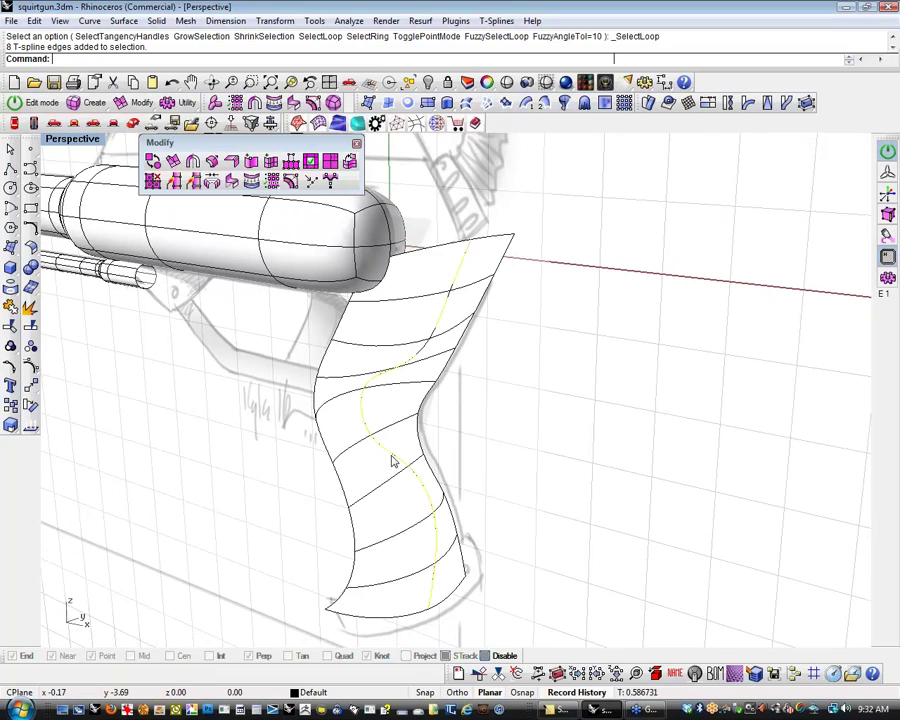
shift+right_drag(383, 492, 413, 519)
key(w)
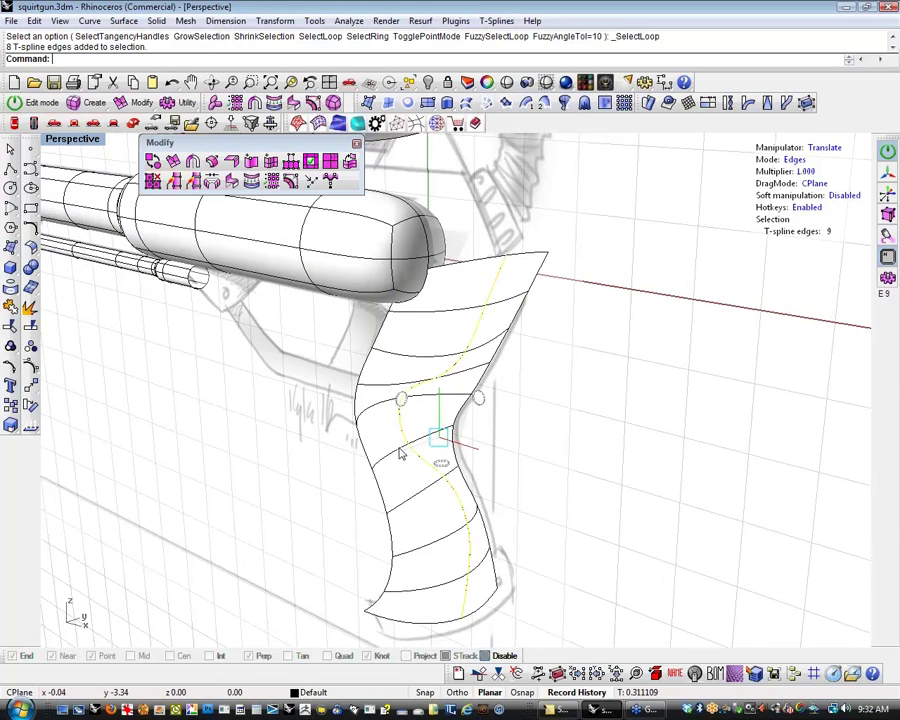
drag(398, 448, 361, 464)
click(301, 528)
Try to translate the grip's middle edge loop farther outward, and undo that move
right_drag(301, 528, 446, 596)
scroll(293, 408, up, 6)
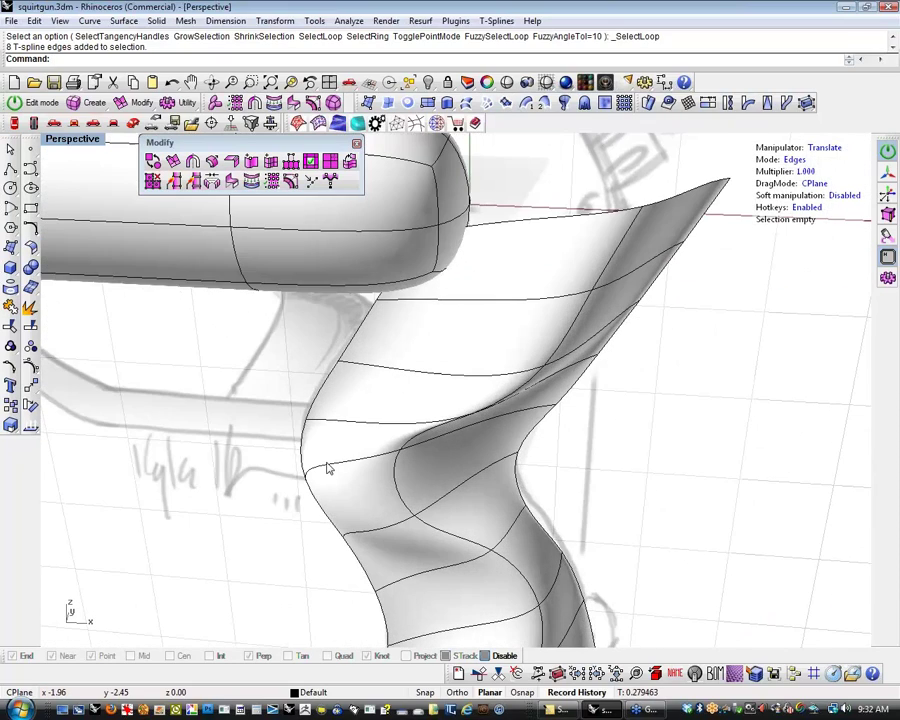
right_drag(301, 500, 352, 386)
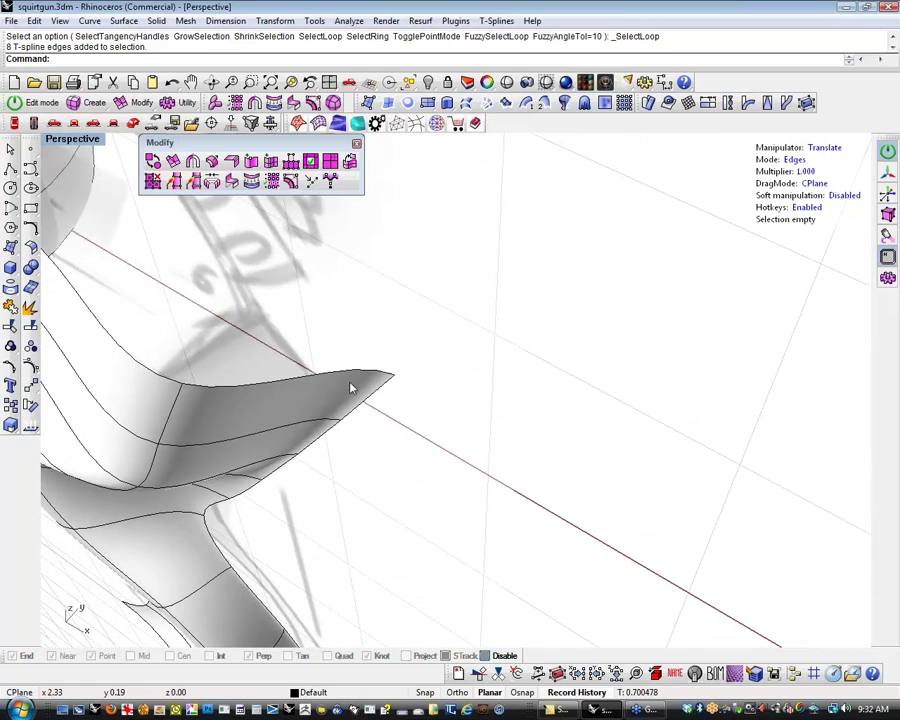
click(174, 427)
scroll(171, 552, down, 5)
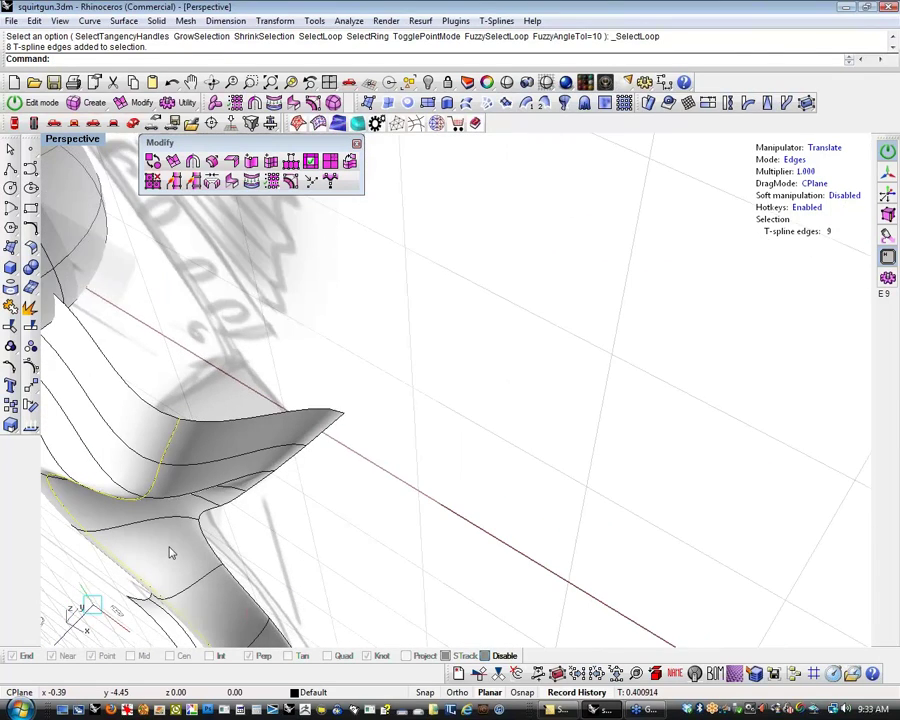
scroll(456, 297, up, 9)
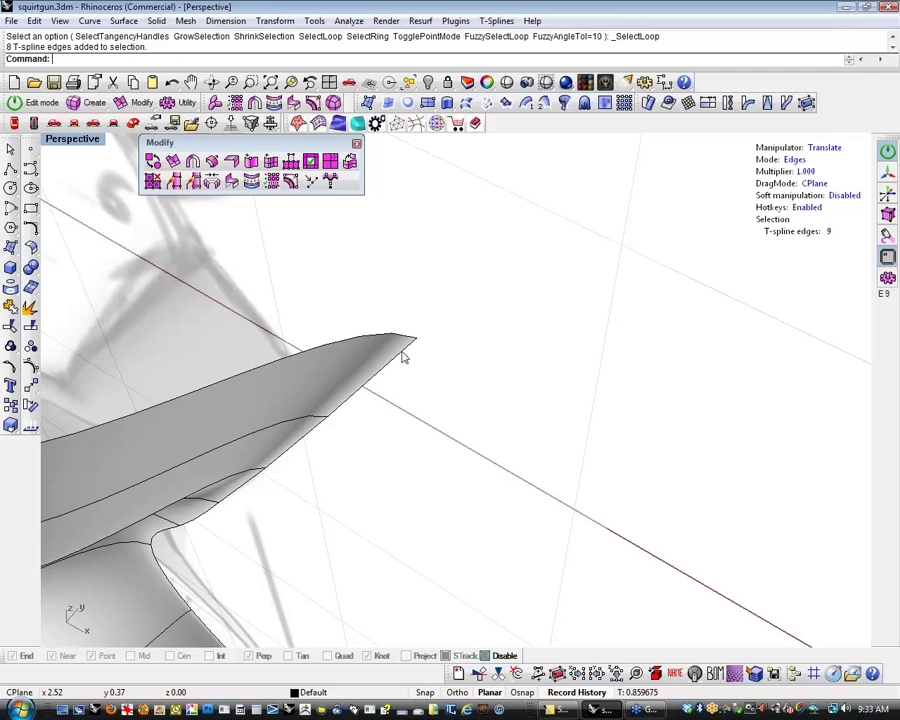
scroll(421, 346, down, 5)
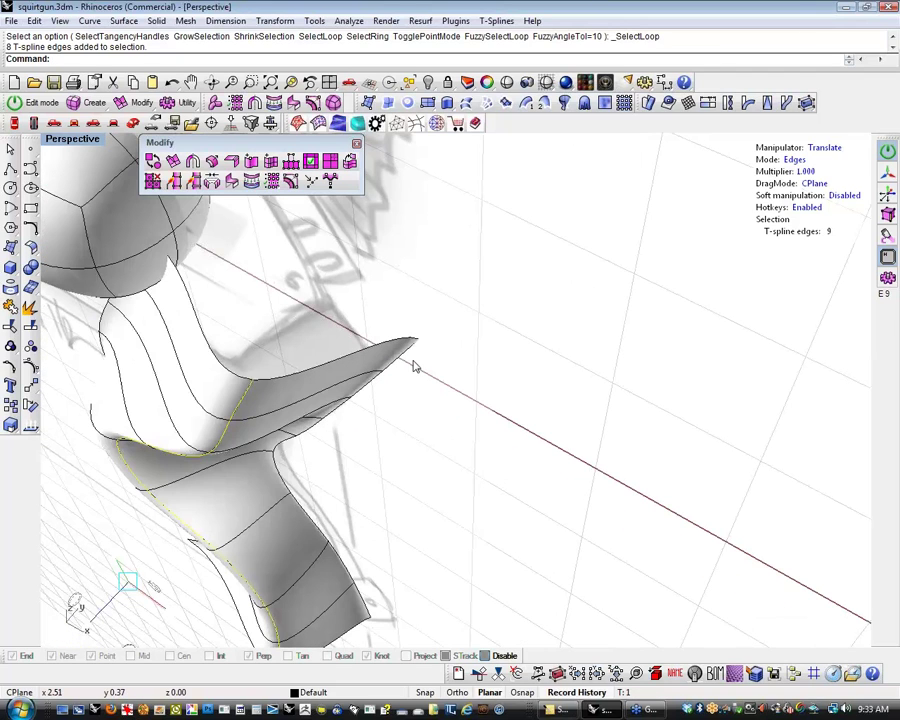
key(ctrl+z)
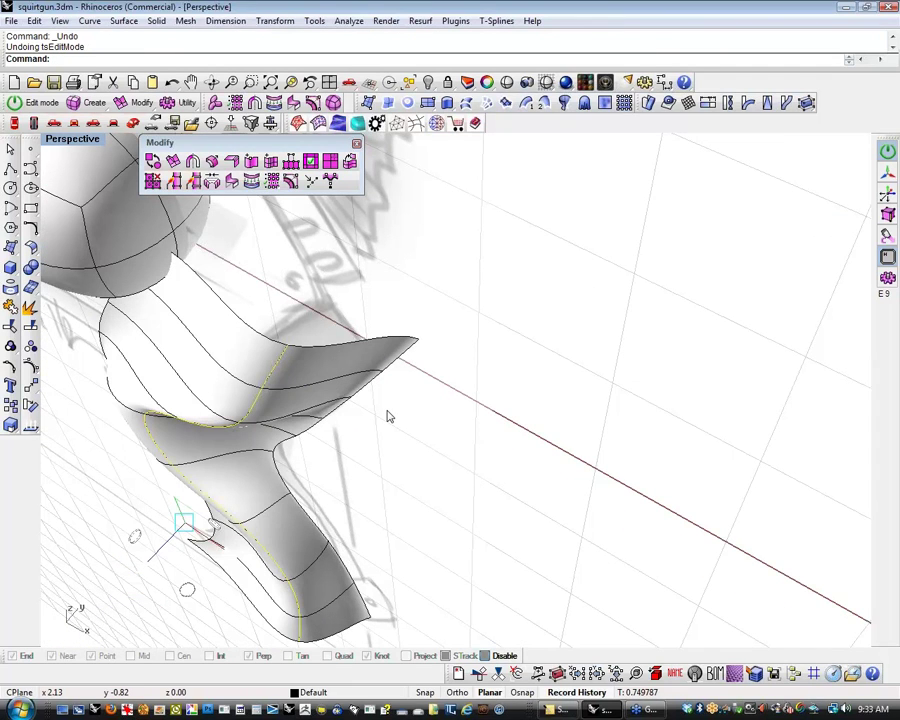
shift+right_drag(390, 416, 455, 428)
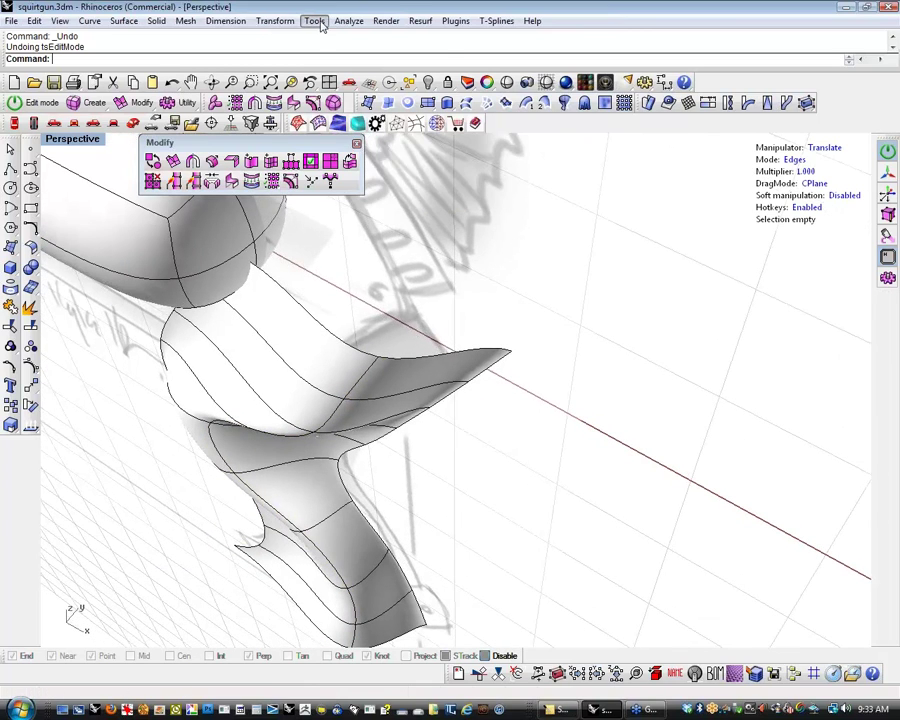
Set the T-Splines display option for tangency handles to Display All
click(314, 20)
click(340, 313)
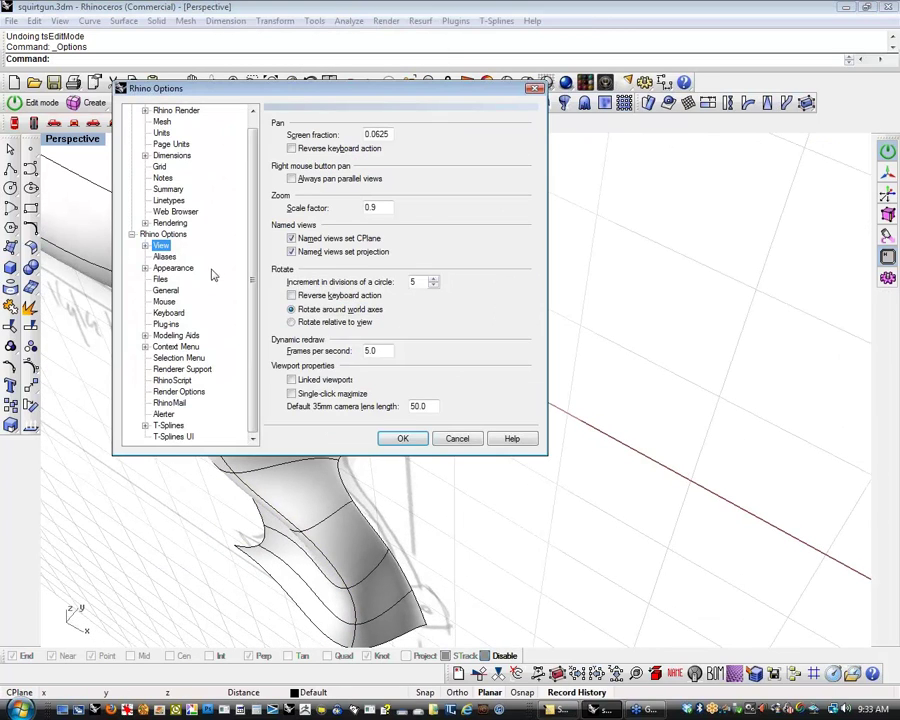
click(170, 426)
double_click(170, 426)
click(178, 414)
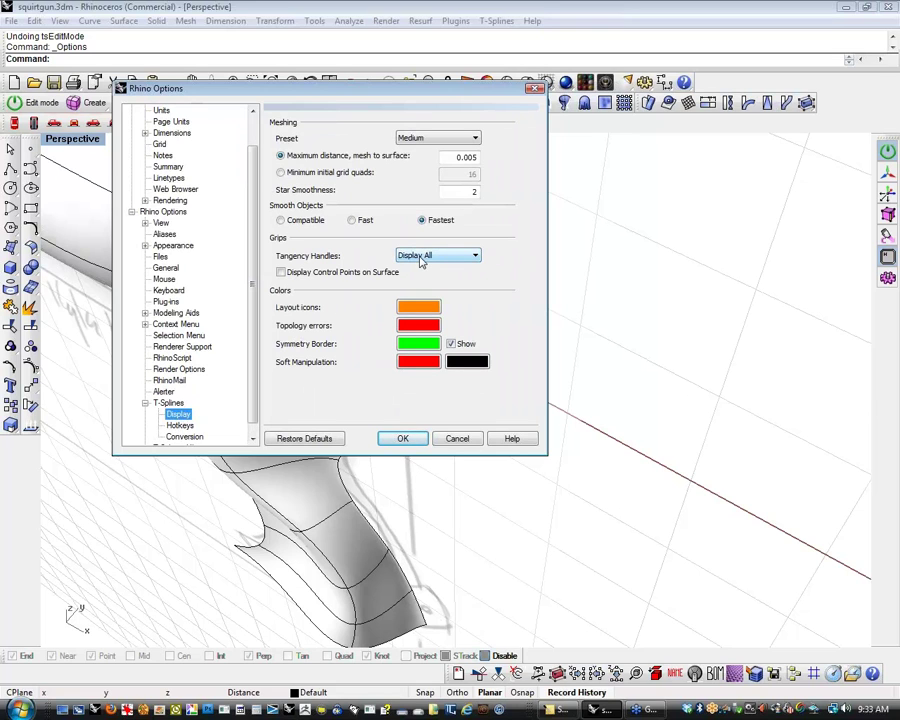
click(403, 438)
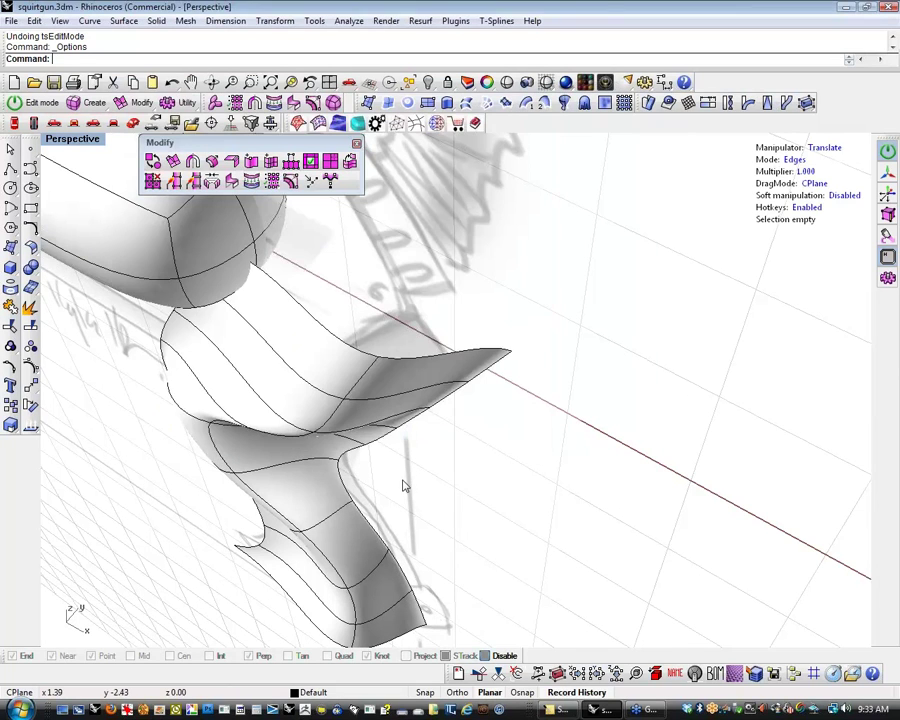
In vertex mode, select the loop of tangency handles along the grip's rear border and delete it
shift+right_drag(402, 480, 465, 478)
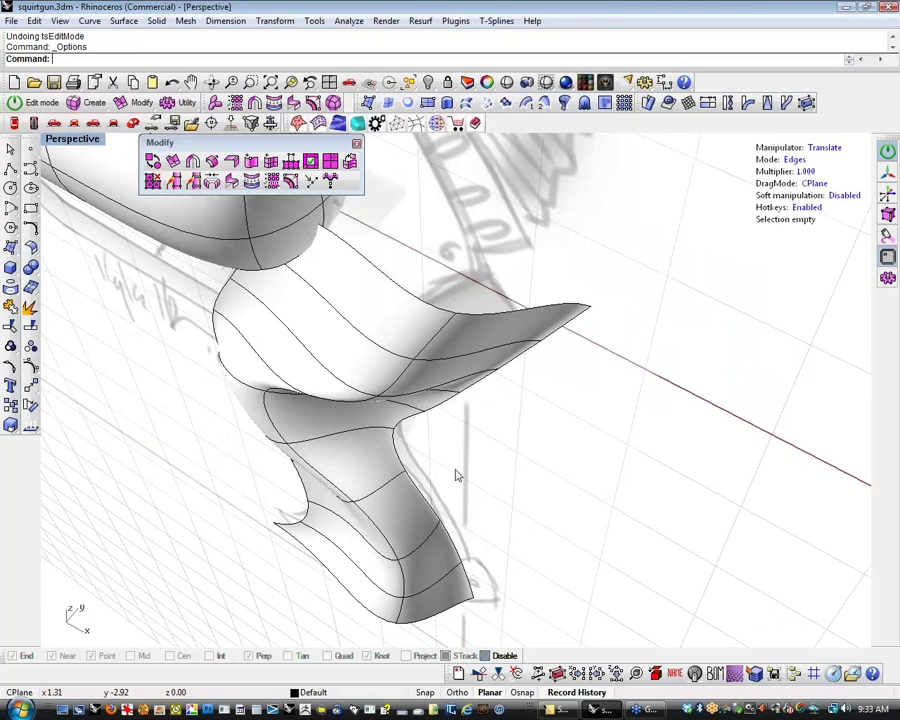
key(a)
right_drag(517, 457, 362, 475)
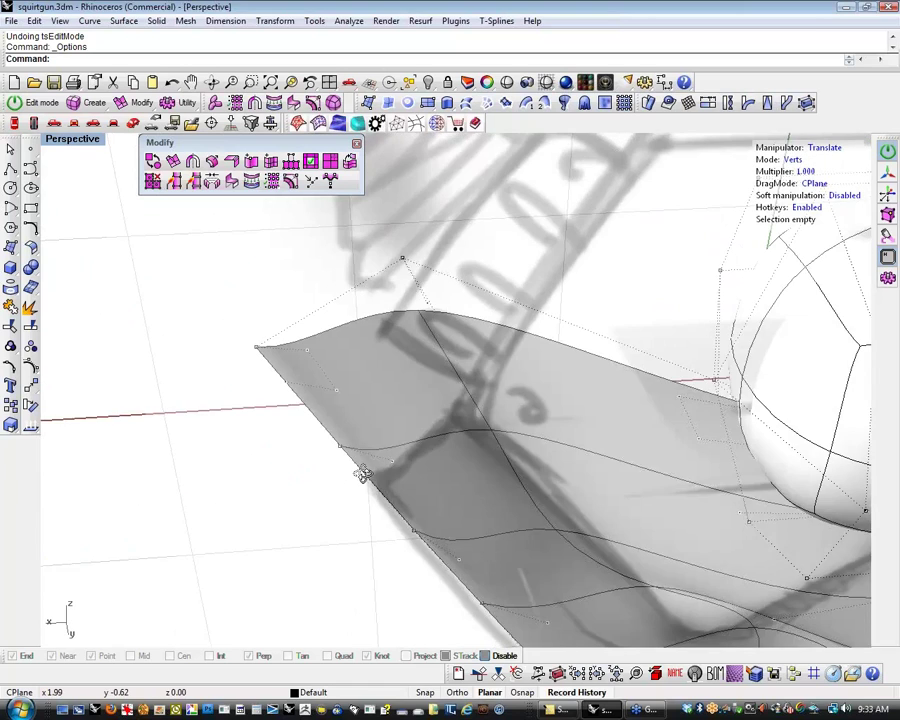
scroll(325, 374, up, 6)
double_click(353, 413)
shift+double_click(295, 331)
scroll(288, 416, down, 2)
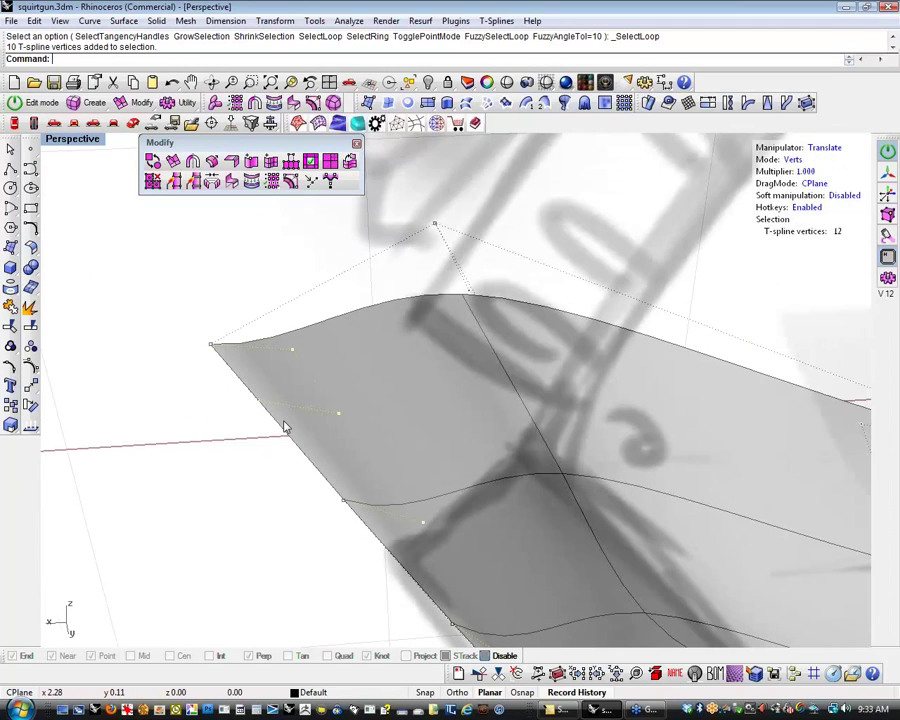
right_drag(285, 428, 480, 532)
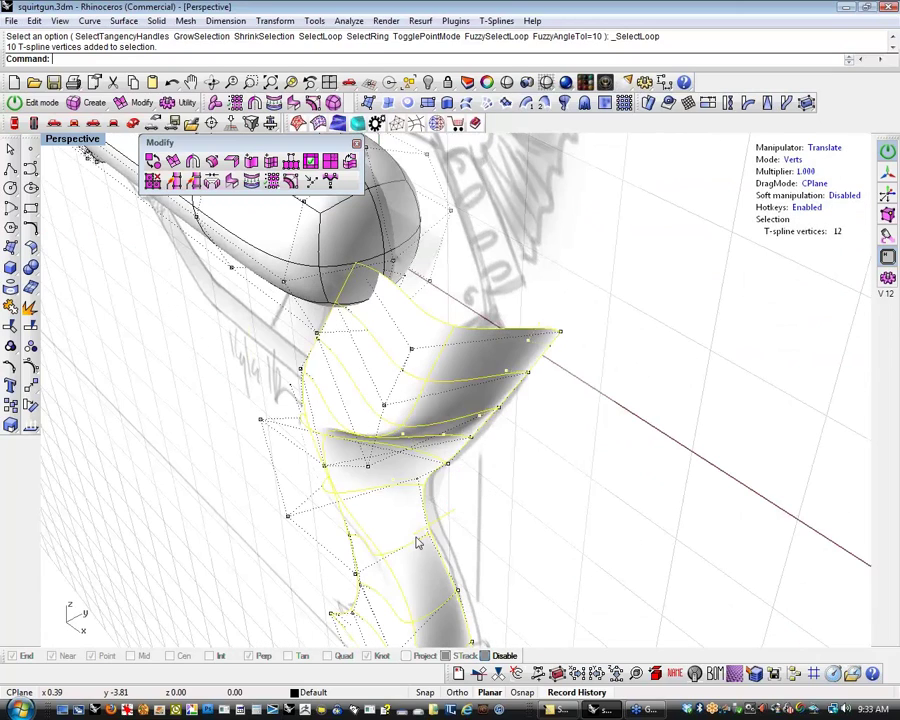
drag(398, 544, 447, 528)
key(Delete)
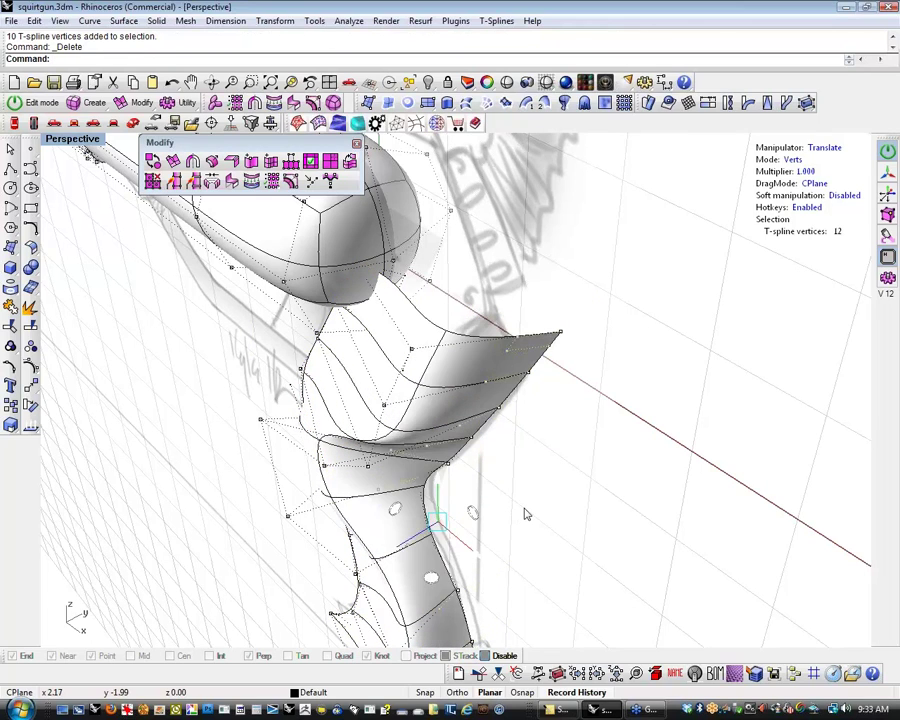
Select the loop of tangency handles along the grip's front border and delete it
right_drag(535, 493, 549, 458)
click(522, 431)
shift+click(613, 476)
key(l)
scroll(625, 513, down, 8)
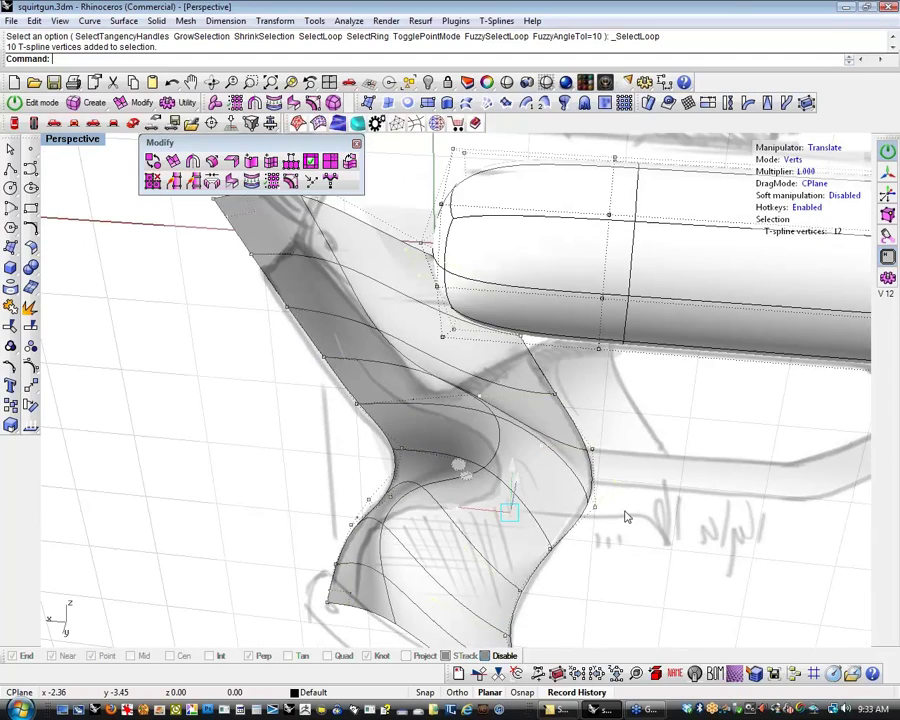
right_drag(627, 516, 438, 489)
scroll(438, 489, up, 8)
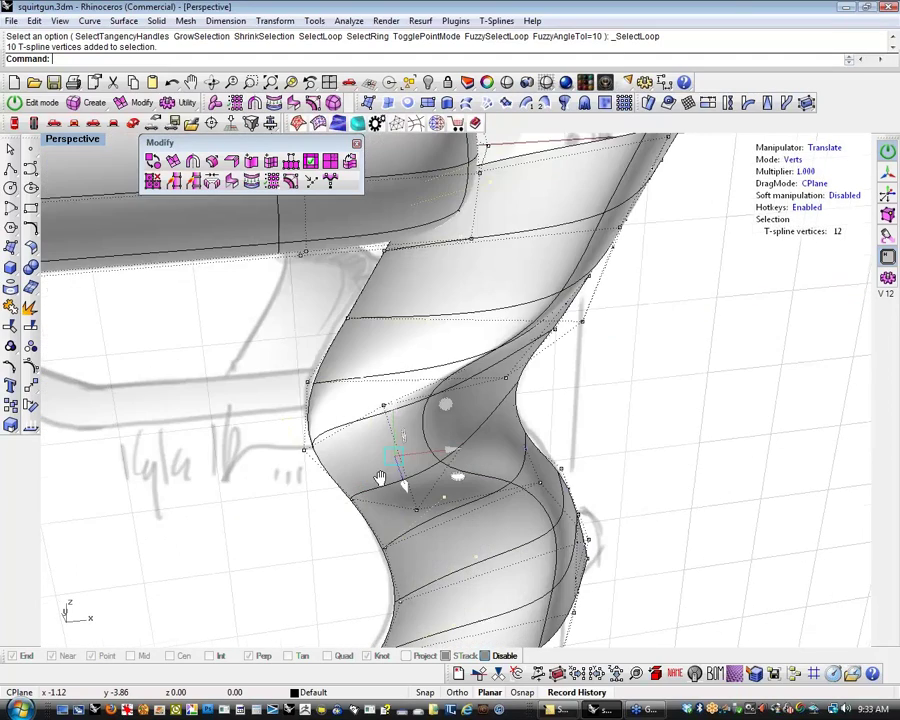
scroll(380, 478, down, 6)
right_drag(380, 478, 298, 486)
scroll(310, 500, up, 3)
key(Delete)
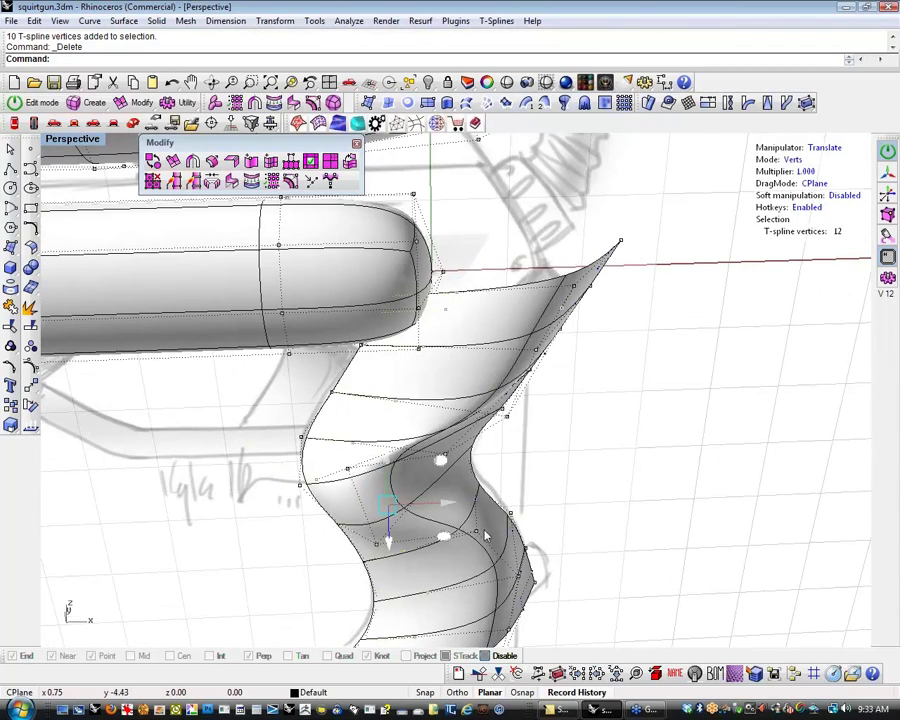
Switch edit mode to faces and set the T-Splines tangency handles option to Display None
right_drag(486, 537, 516, 499)
key(3)
click(405, 510)
key(Escape)
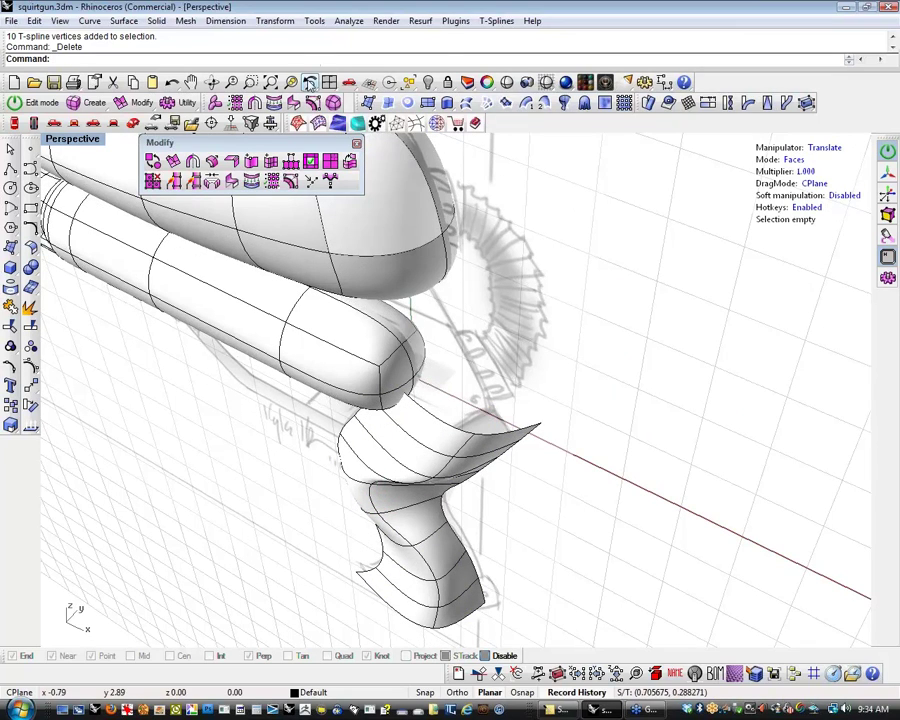
click(315, 24)
click(346, 311)
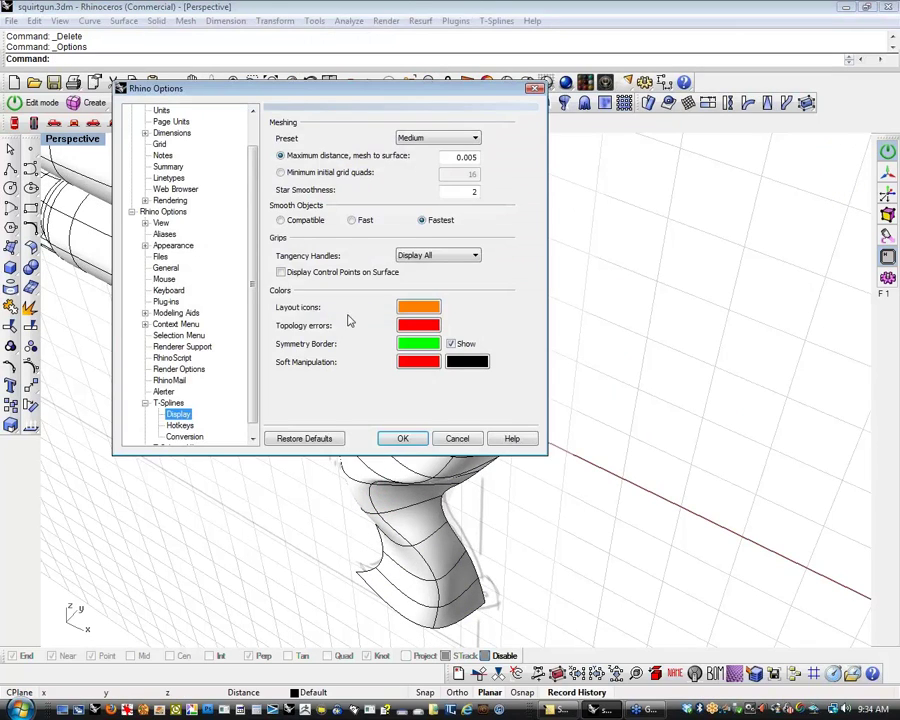
click(437, 257)
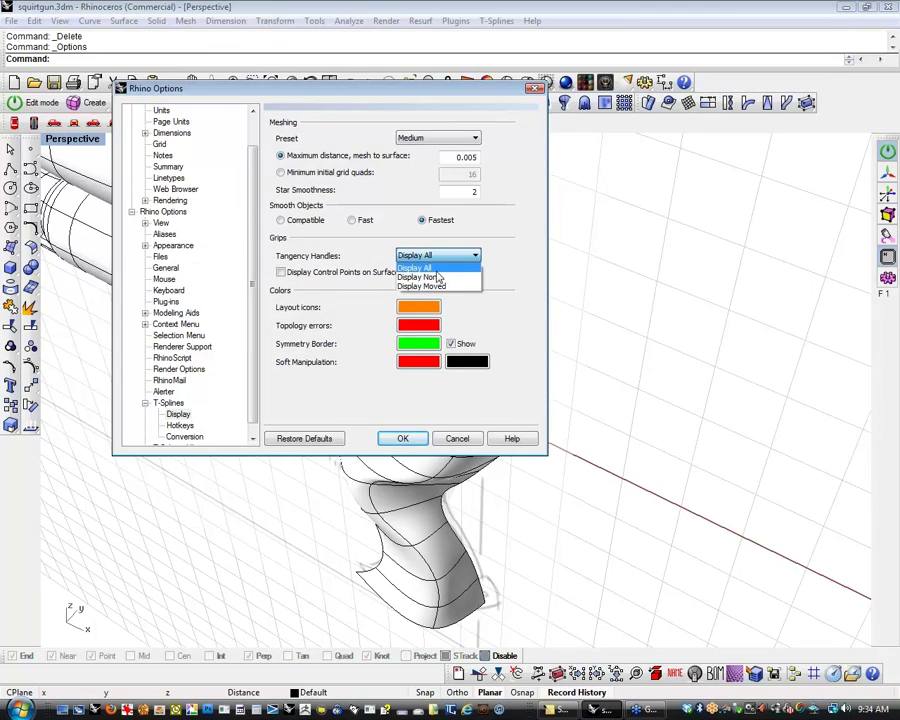
click(437, 277)
click(403, 439)
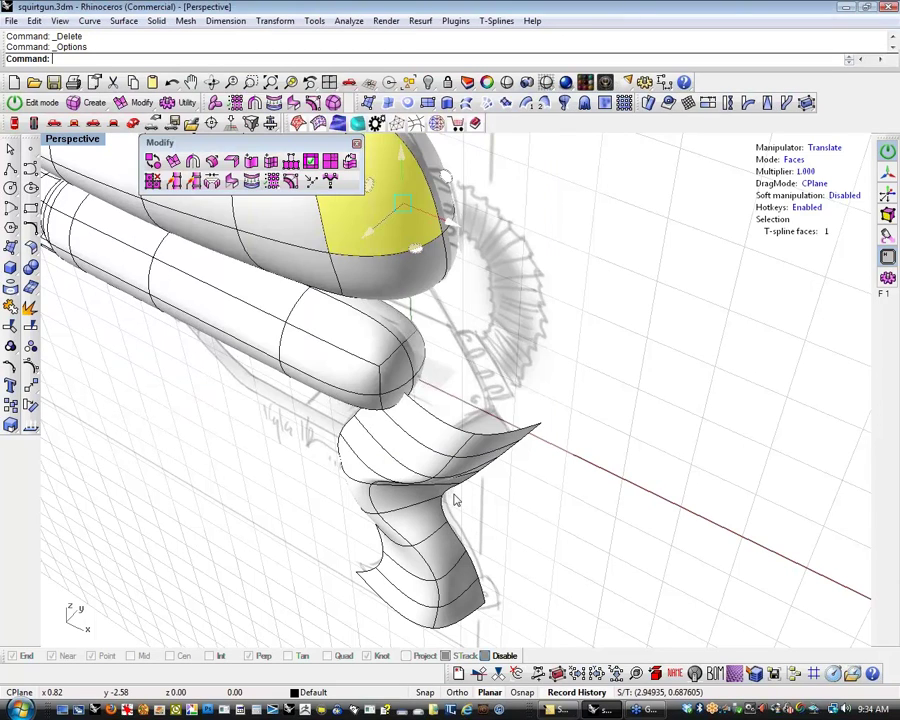
Select the whole grip surface in object mode and translate it slightly outward from the sketch plane
click(516, 524)
right_drag(512, 513, 537, 494)
click(424, 505)
click(500, 532)
key(f)
click(421, 537)
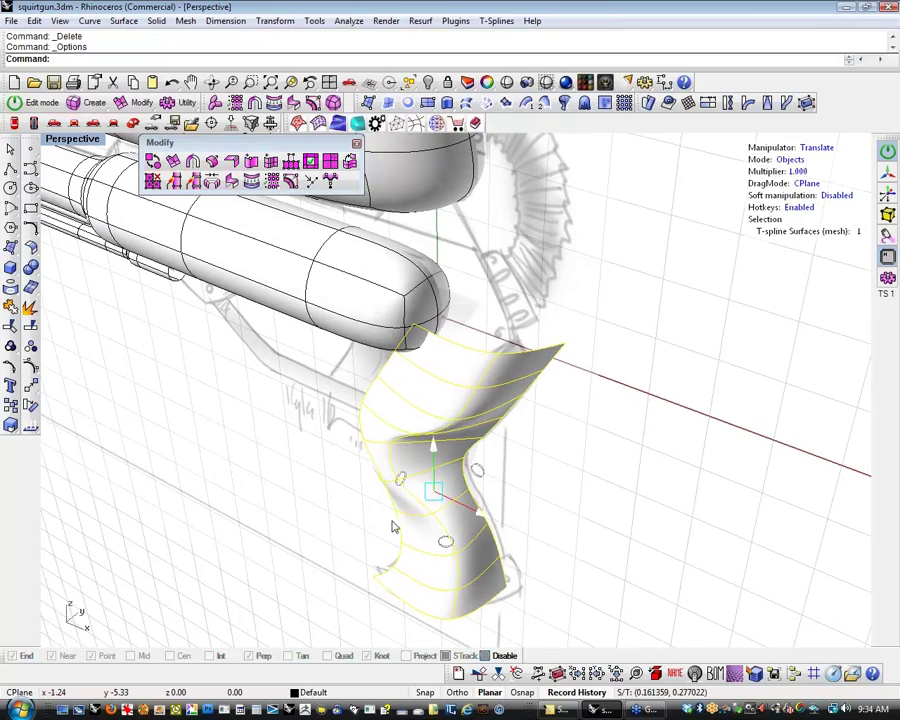
drag(396, 520, 389, 530)
mouse_move(390, 535)
right_down()
mouse_move(321, 553)
mouse_move(296, 545)
right_up()
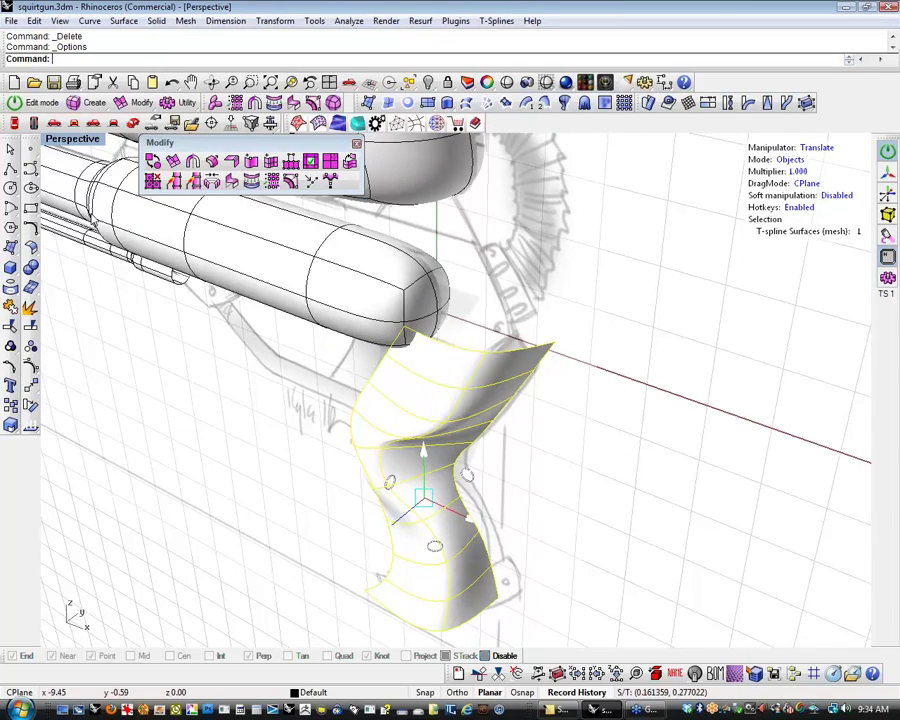
In the Top view, mirror a copy of the grip surface across the X axis, starting the mirror plane at 0
click(14, 123)
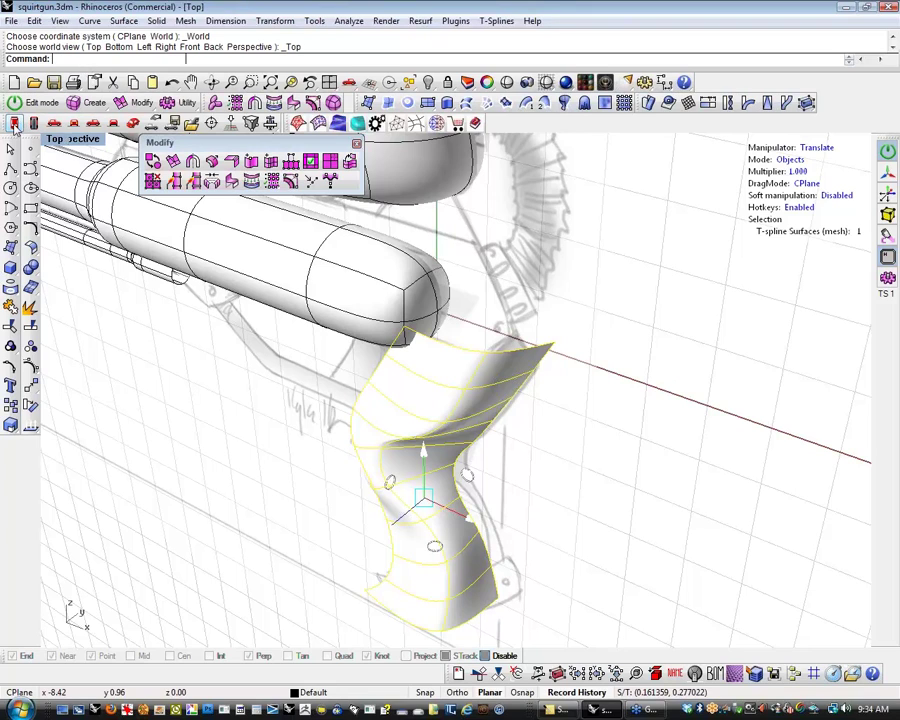
text(Mirror)
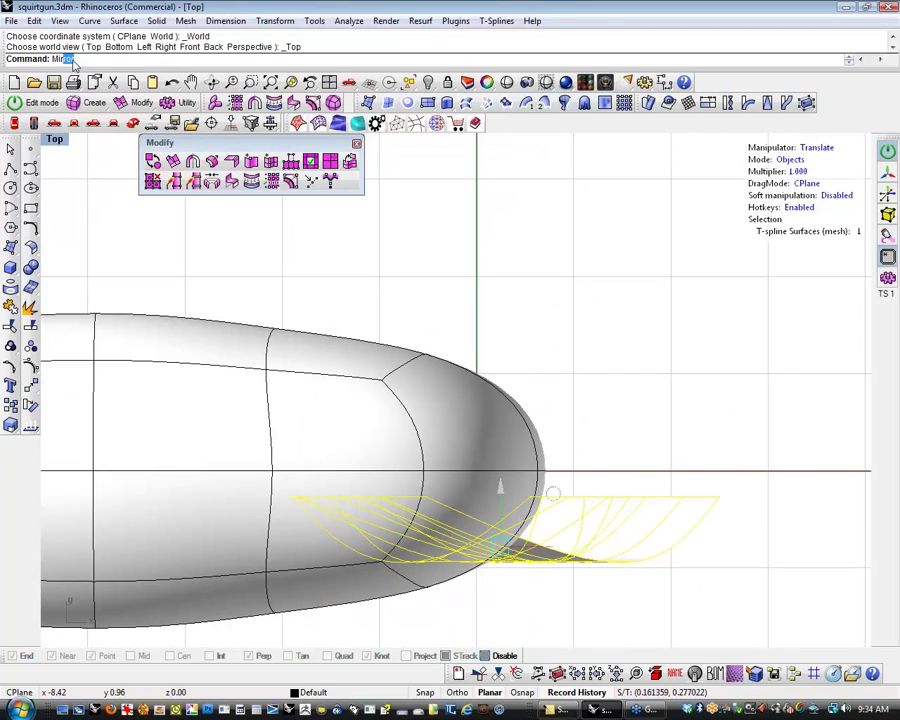
key(Return)
text(0)
key(Return)
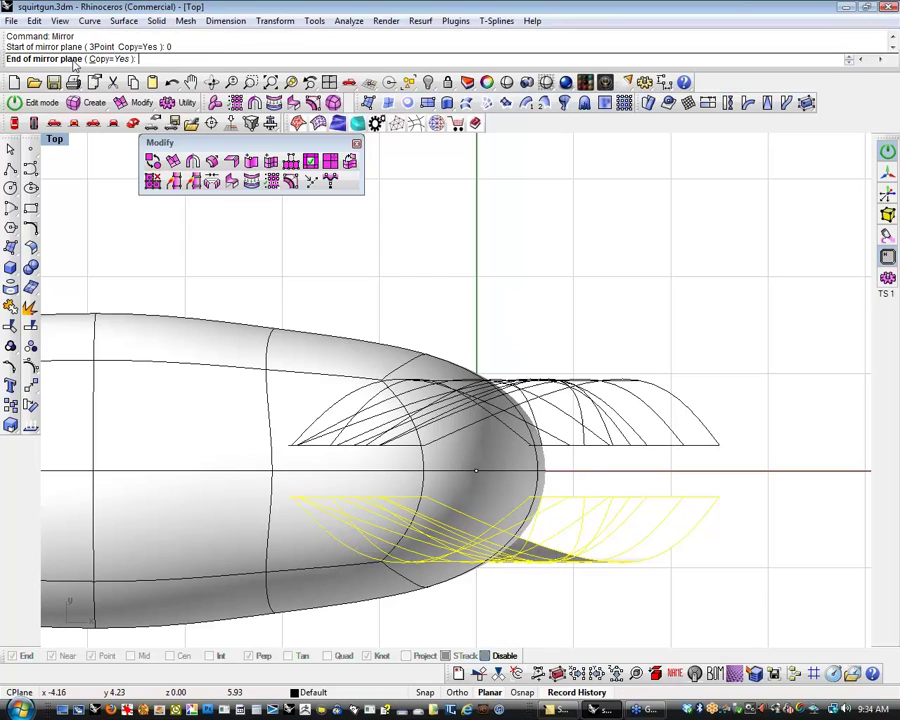
click(764, 418)
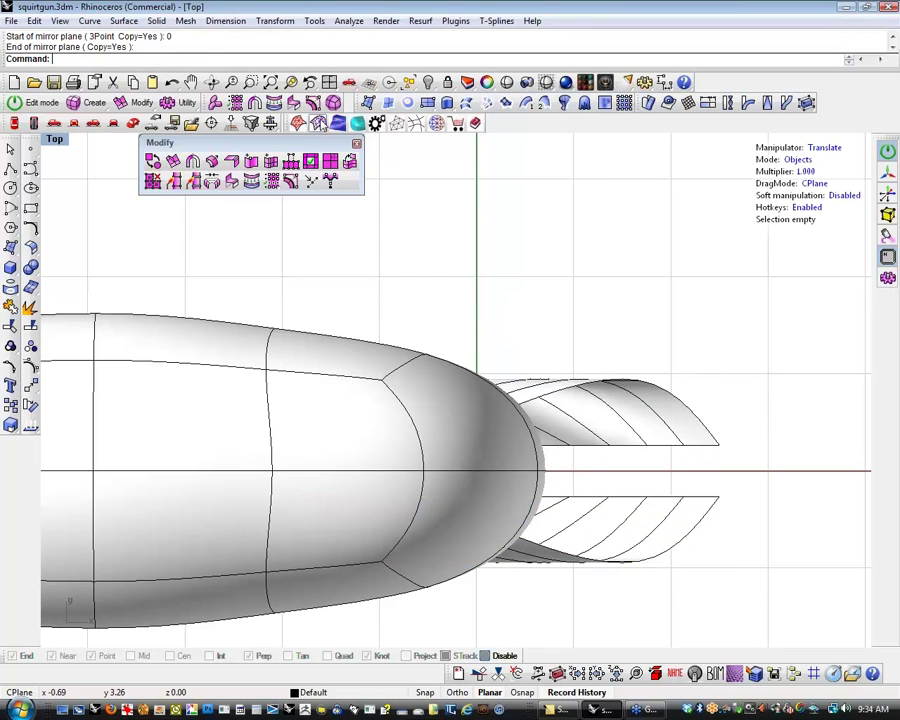
Return to the Perspective view facing the gap between the grip halves and hide the edit manipulator
click(133, 123)
right_drag(420, 325, 430, 478)
scroll(515, 438, up, 5)
key(s)
key(a)
key(Escape)
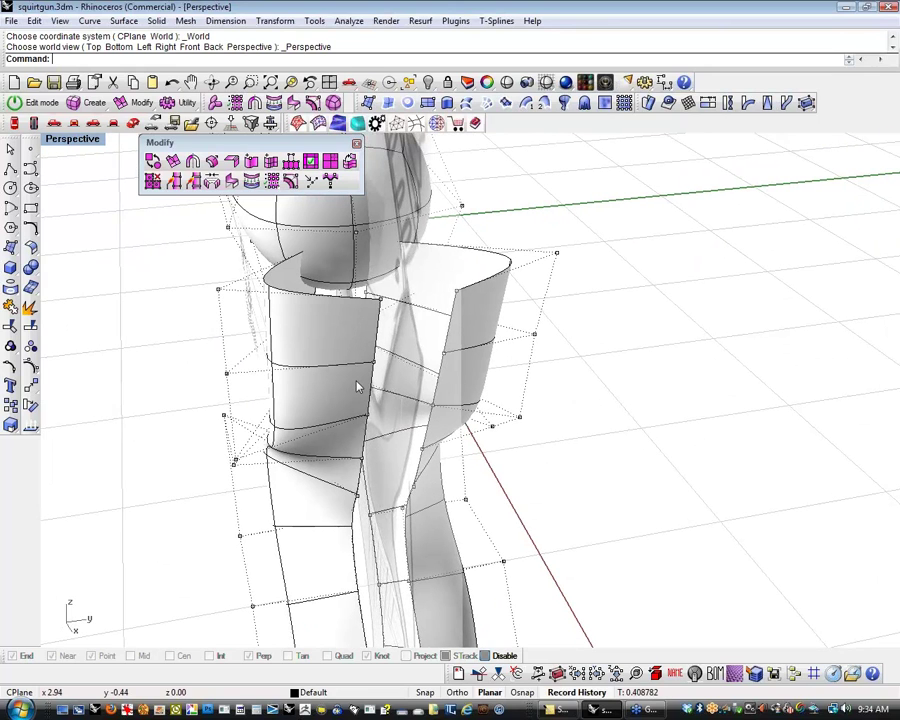
right_click(467, 426)
right_drag(549, 440, 570, 452)
key(d)
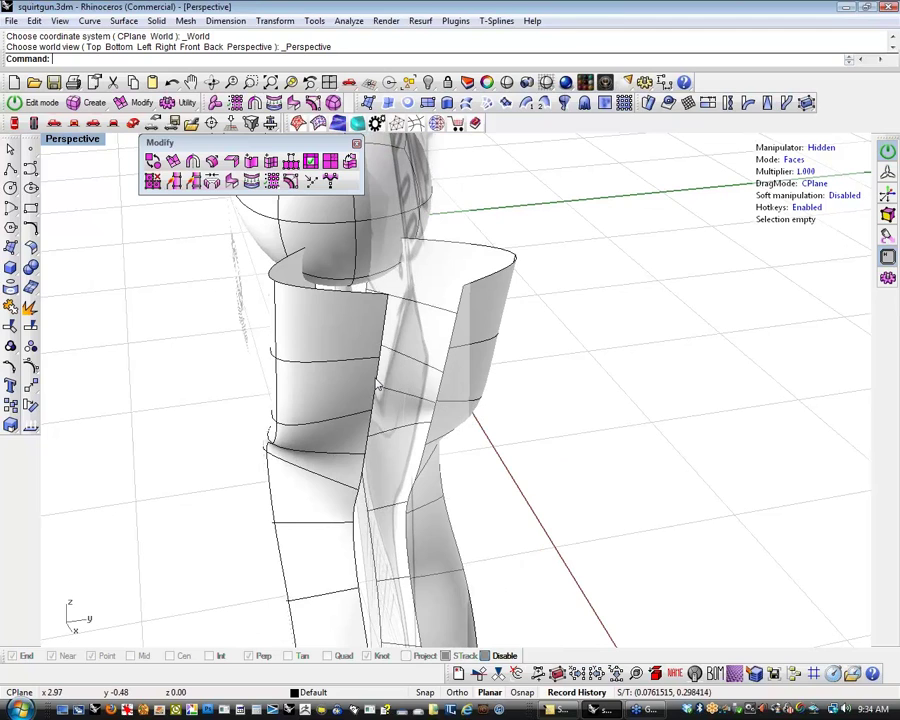
Select the rear border edge loops of both grip halves and merge them into one surface
key(s)
double_click(378, 380)
shift+double_click(447, 381)
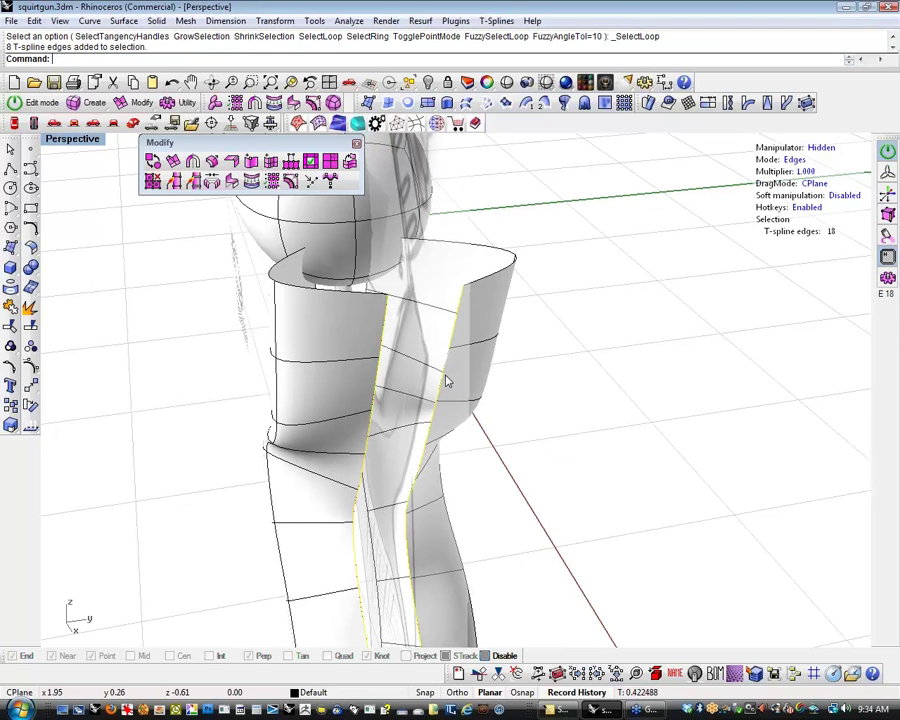
mouse_move(458, 436)
right_down()
mouse_move(533, 436)
mouse_move(488, 376)
mouse_move(600, 484)
mouse_move(492, 492)
mouse_move(605, 440)
mouse_move(664, 480)
right_up()
scroll(533, 436, down, 2)
click(195, 182)
click(448, 388)
Try to merge the grip's two front border edge loops, and undo that merge
mouse_move(444, 524)
right_down()
mouse_move(595, 416)
mouse_move(498, 434)
right_up()
scroll(474, 466, up, 3)
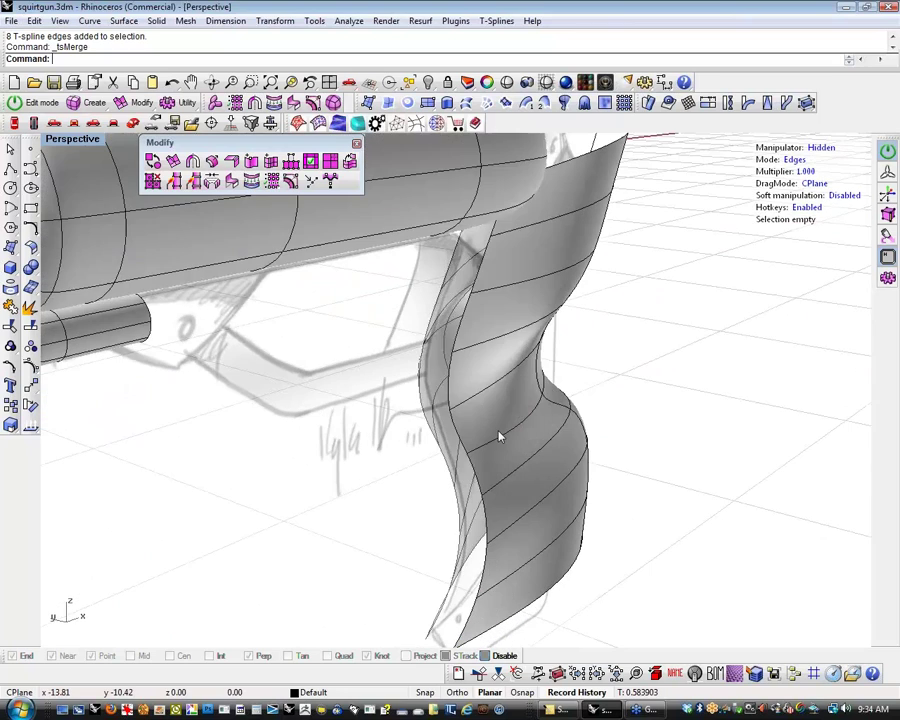
double_click(478, 270)
shift+double_click(450, 268)
right_drag(395, 328, 176, 220)
click(196, 183)
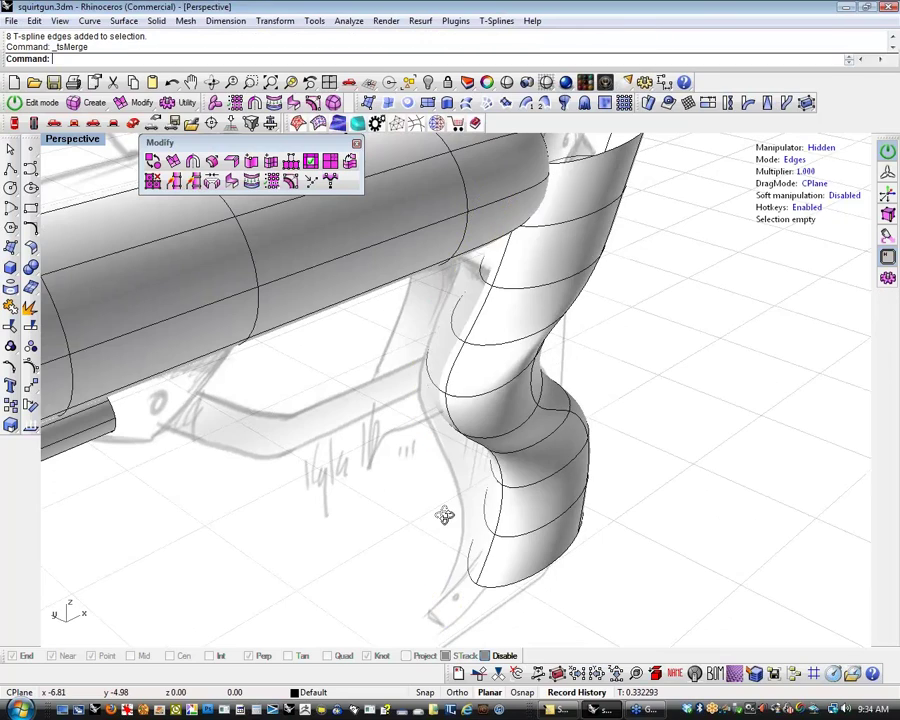
right_drag(444, 512, 434, 462)
key(ctrl+z)
Bridge the grip's two front border edge loops with 2 segments to close the front gap
right_drag(383, 381, 428, 405)
scroll(435, 339, up, 4)
click(212, 181)
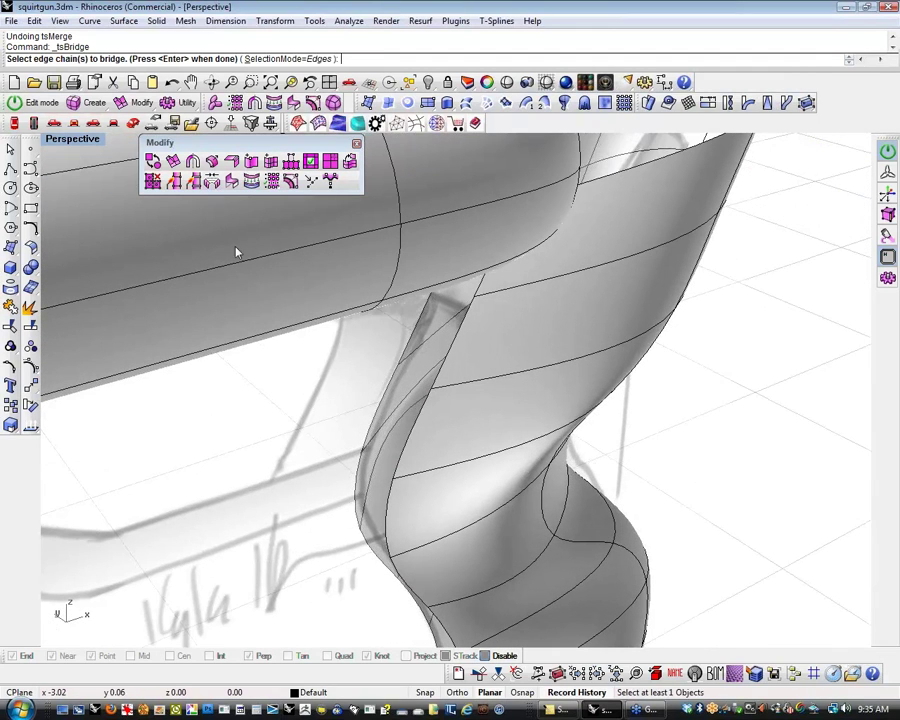
double_click(460, 336)
double_click(413, 335)
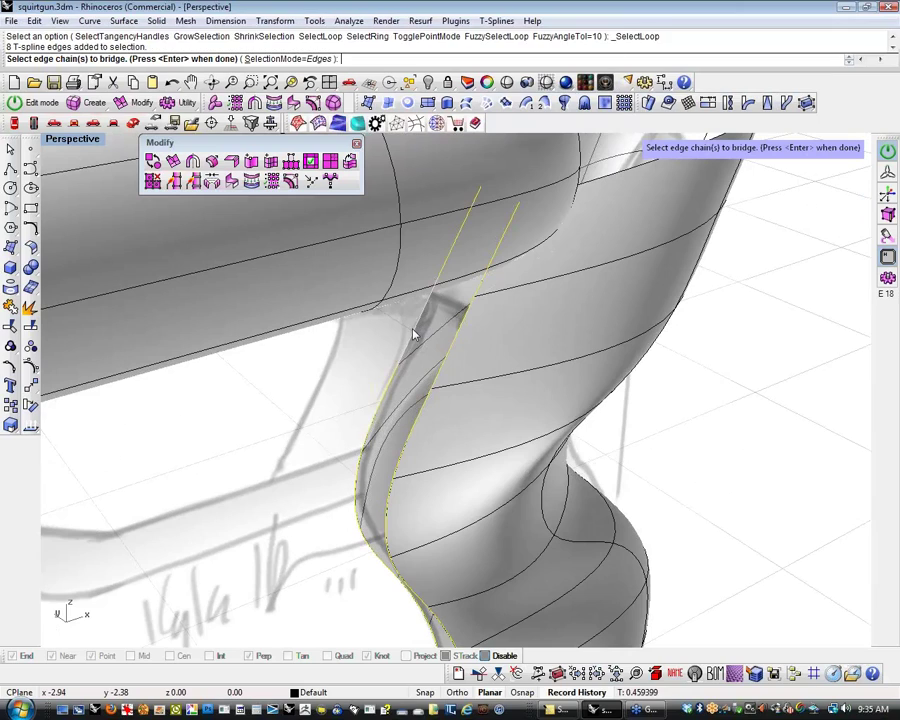
key(Return)
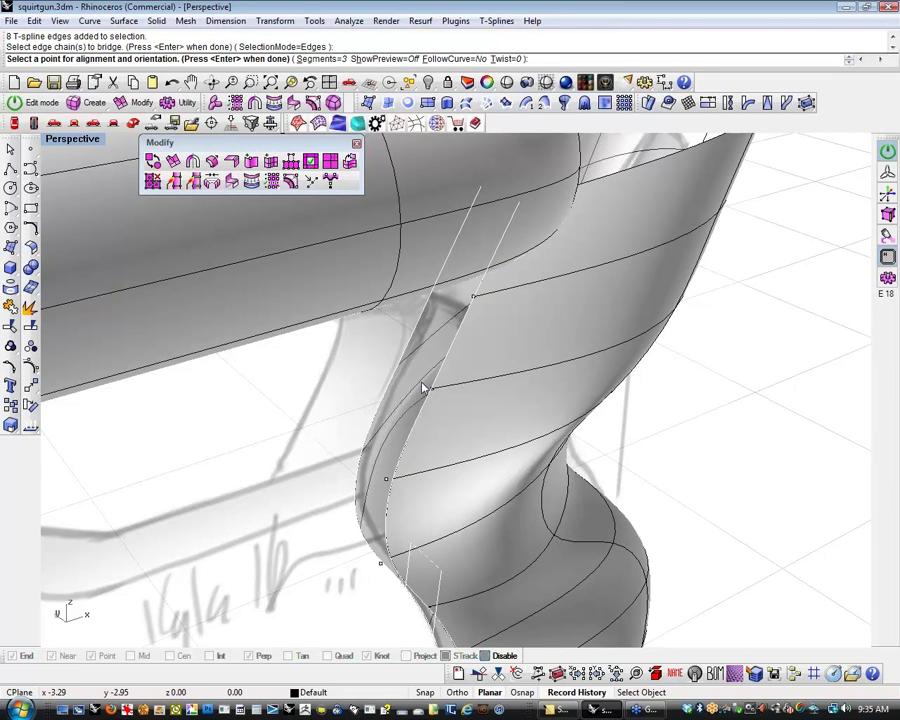
click(315, 58)
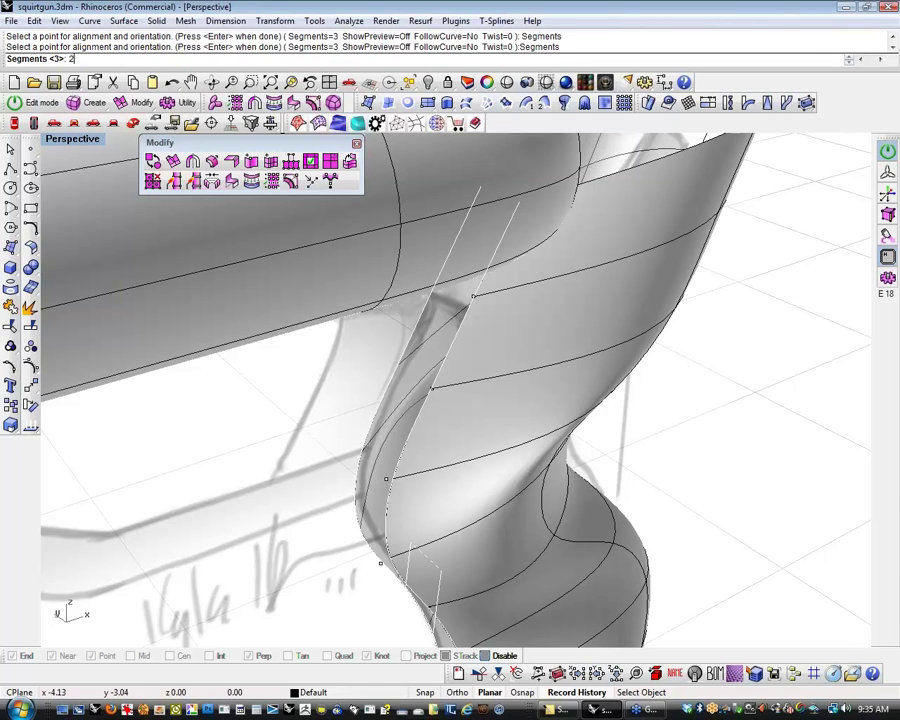
text(2)
key(Return)
key(Return)
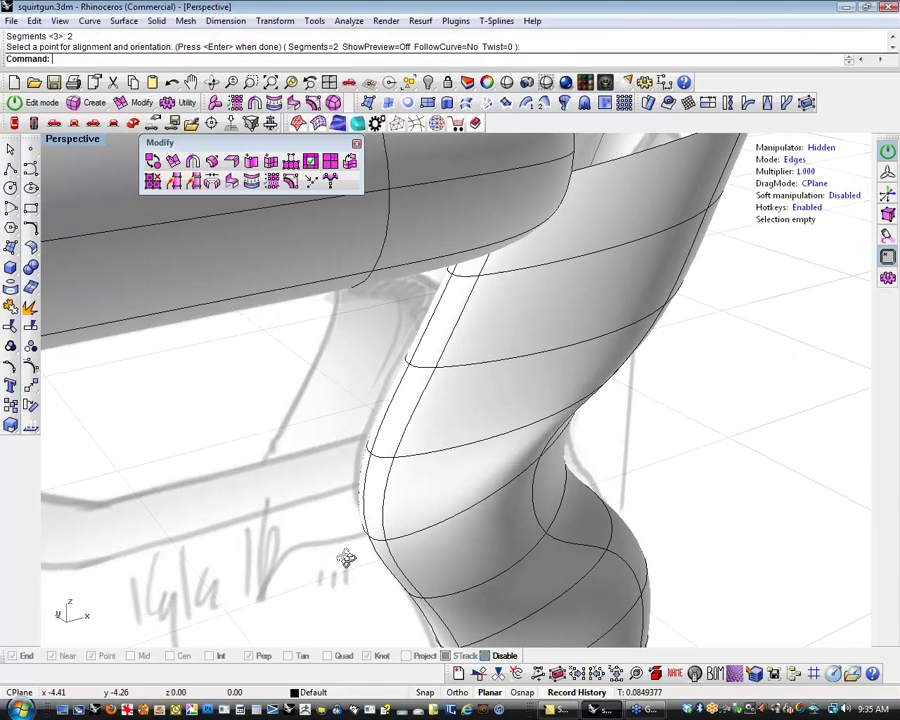
Inspect the bridged grip in perspective and switch to the Front view over the sketch
right_drag(346, 558, 464, 418)
scroll(502, 458, up, 3)
scroll(488, 478, down, 6)
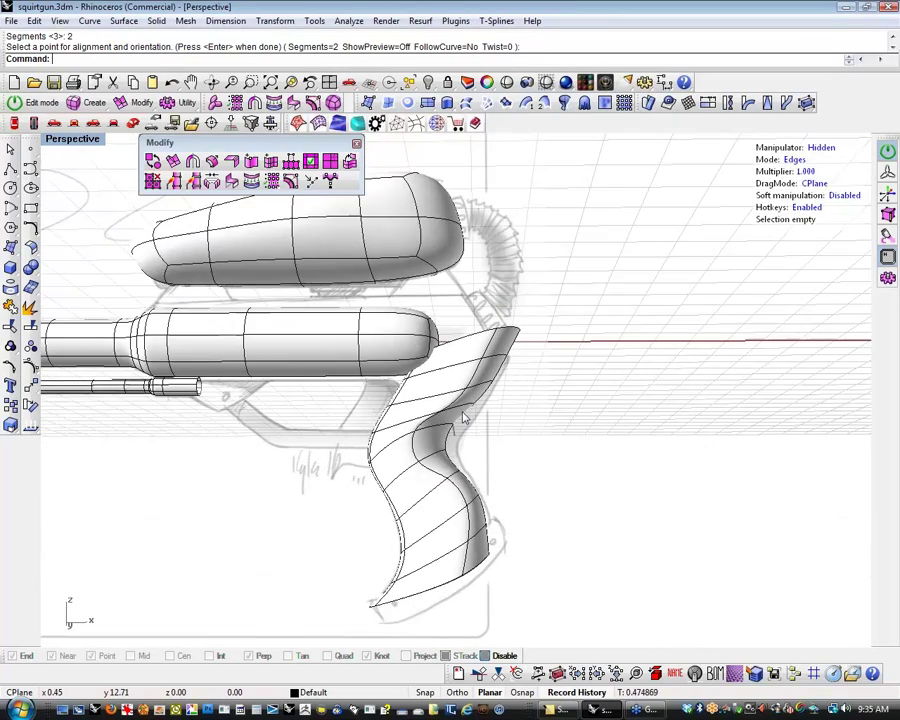
scroll(464, 420, up, 4)
shift+right_drag(524, 422, 512, 466)
mouse_move(512, 466)
right_down()
mouse_move(520, 462)
mouse_move(424, 527)
mouse_move(508, 448)
right_up()
click(73, 124)
scroll(337, 420, down, 6)
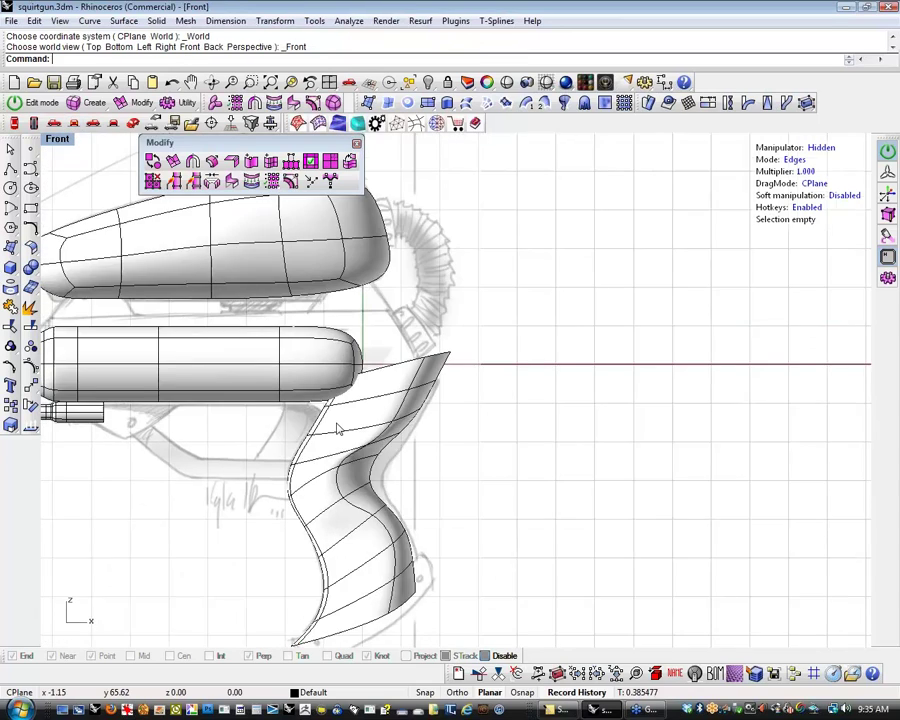
Select three edges of the grip's rear centre loop around the inner bend and move them rearward to the sketch outline
scroll(334, 530, up, 7)
right_drag(466, 361, 467, 387)
double_click(430, 402)
click(486, 406)
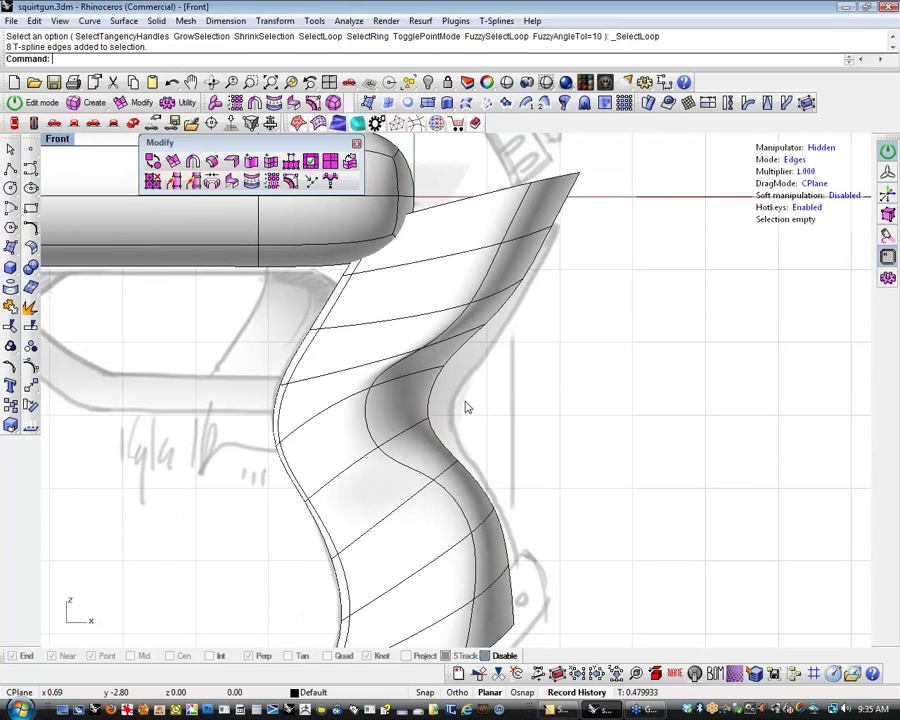
click(430, 402)
shift+click(455, 425)
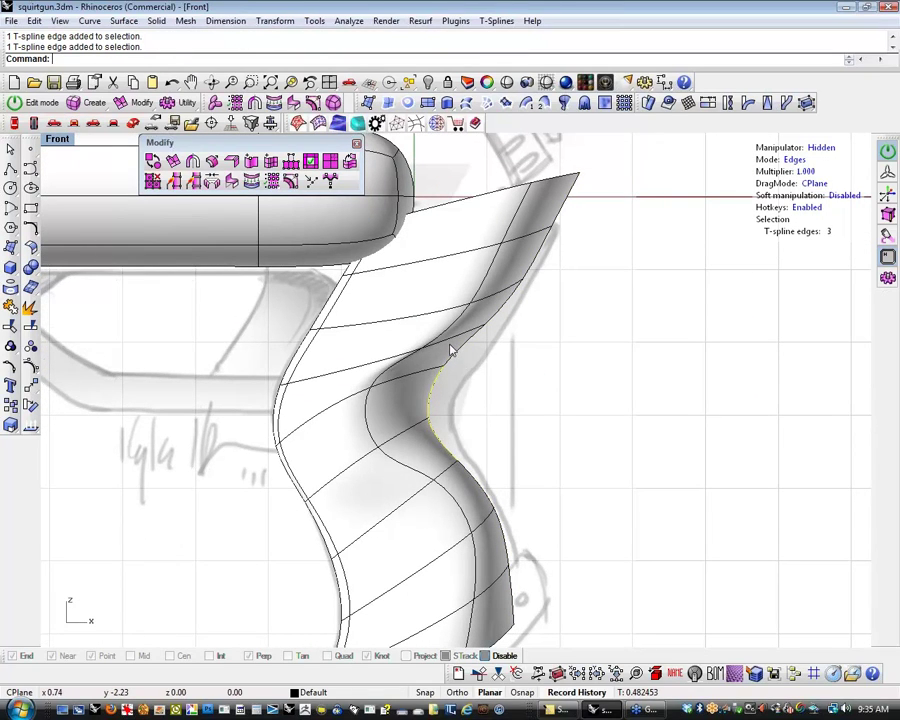
drag(513, 387, 546, 403)
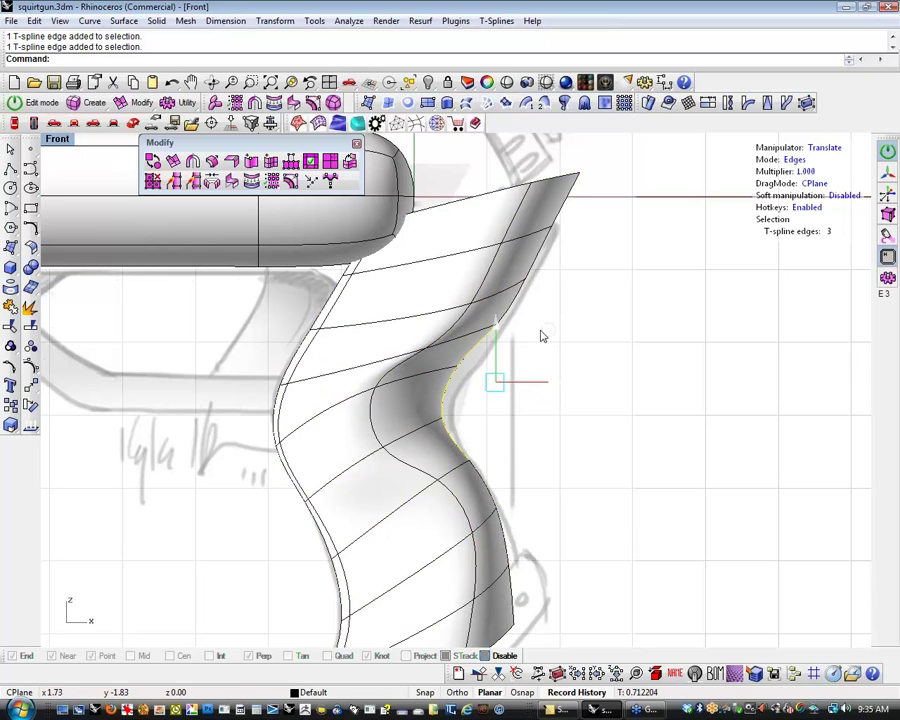
drag(541, 332, 552, 343)
click(603, 484)
Select the rear edges on the lower part of the grip and shift them rearward towards the sketch outline
mouse_move(598, 484)
right_down()
mouse_move(587, 448)
mouse_move(520, 484)
right_up()
drag(442, 506, 440, 508)
click(506, 466)
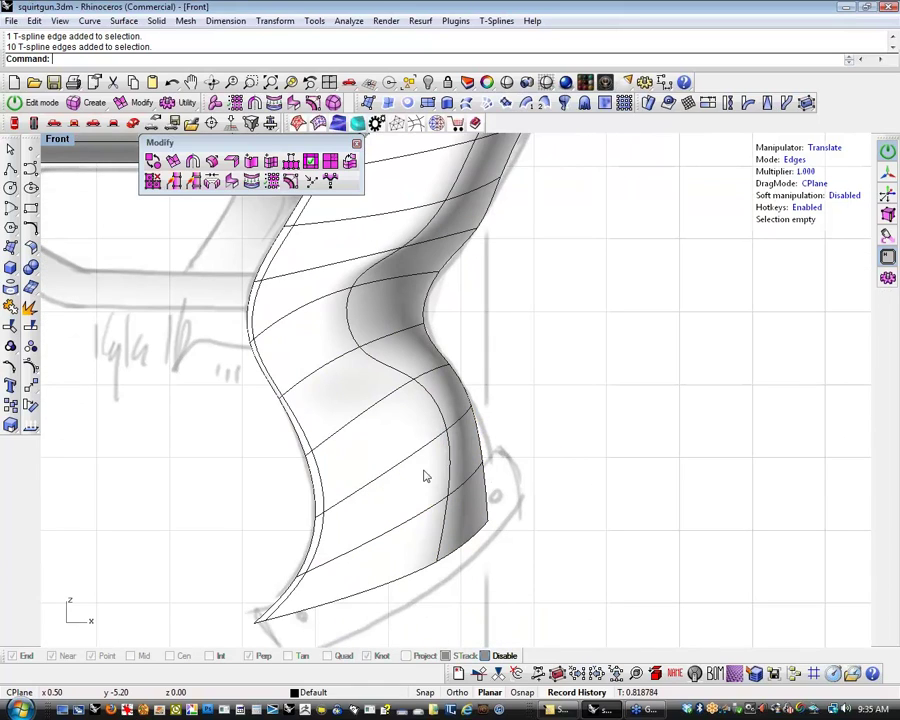
drag(432, 454, 530, 514)
drag(534, 423, 549, 425)
click(581, 364)
Select the two uppermost edges of the rear centre loop and move them rearward and slightly up
right_drag(585, 366, 615, 534)
drag(462, 201, 577, 371)
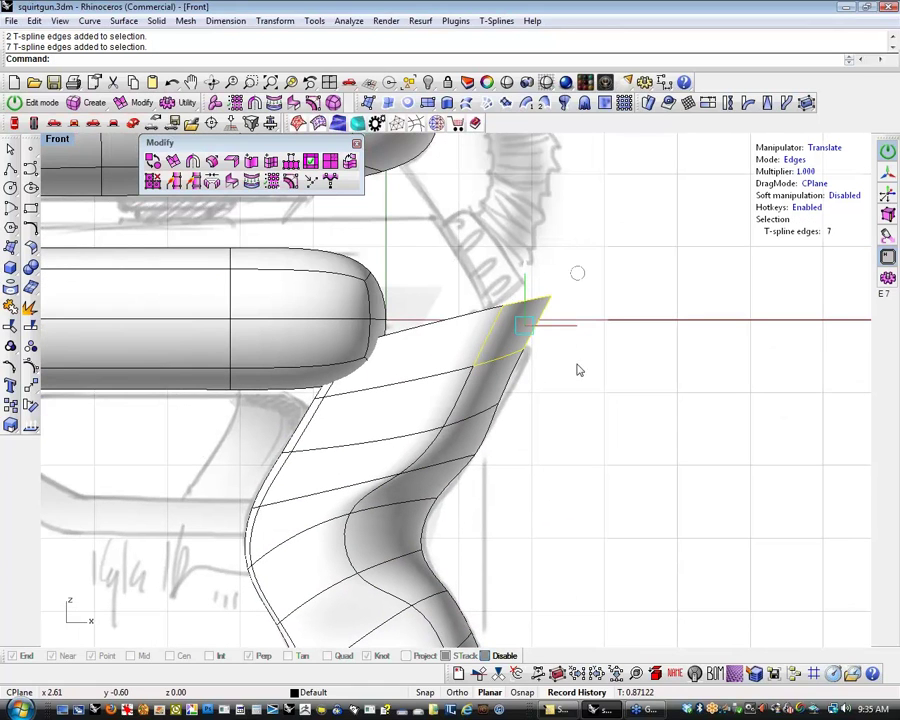
drag(509, 262, 589, 415)
shift+click(511, 379)
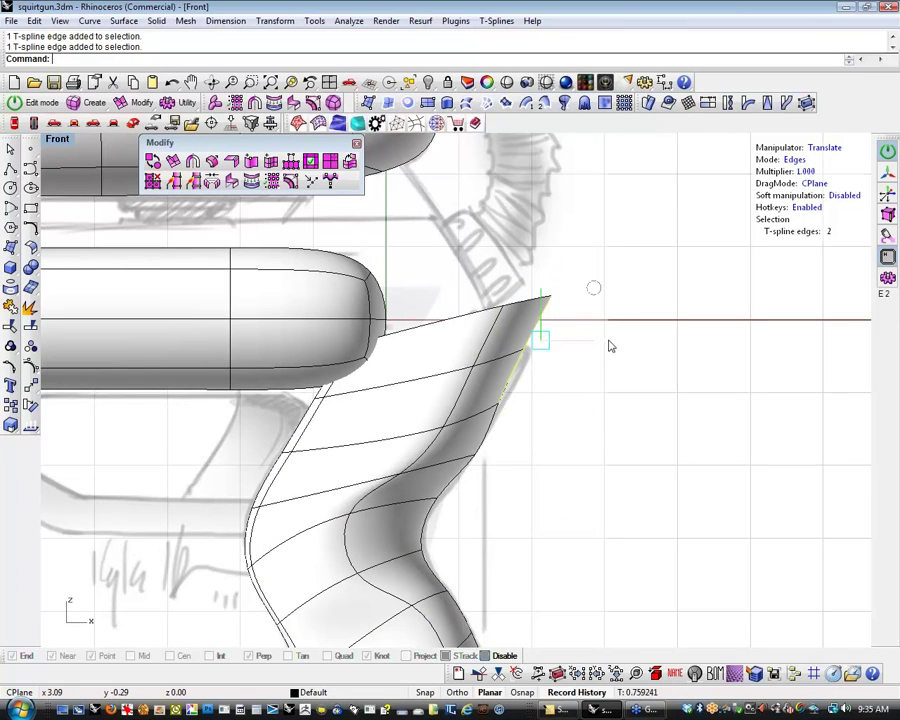
drag(596, 297, 611, 291)
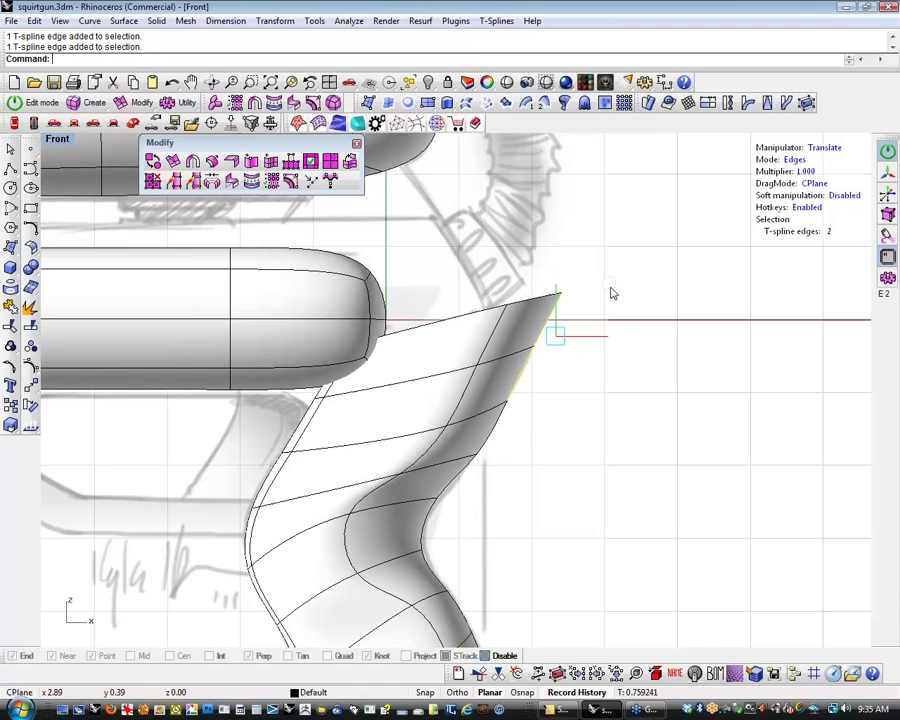
click(489, 514)
Nudge the paired cross edges spanning the grip's inner bend to refine its rear contour
right_drag(489, 514, 468, 410)
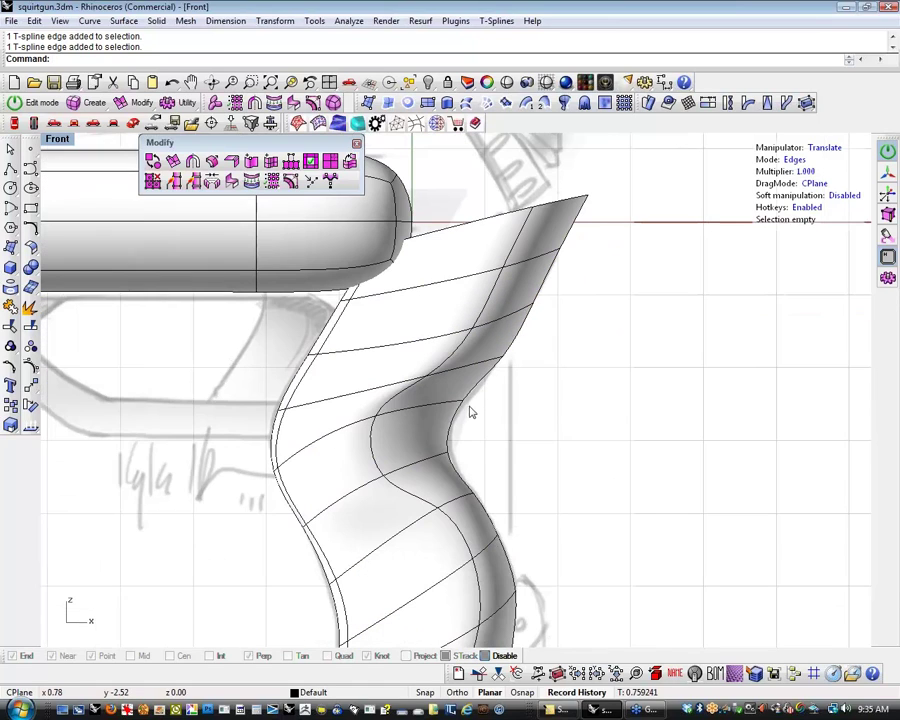
double_click(416, 407)
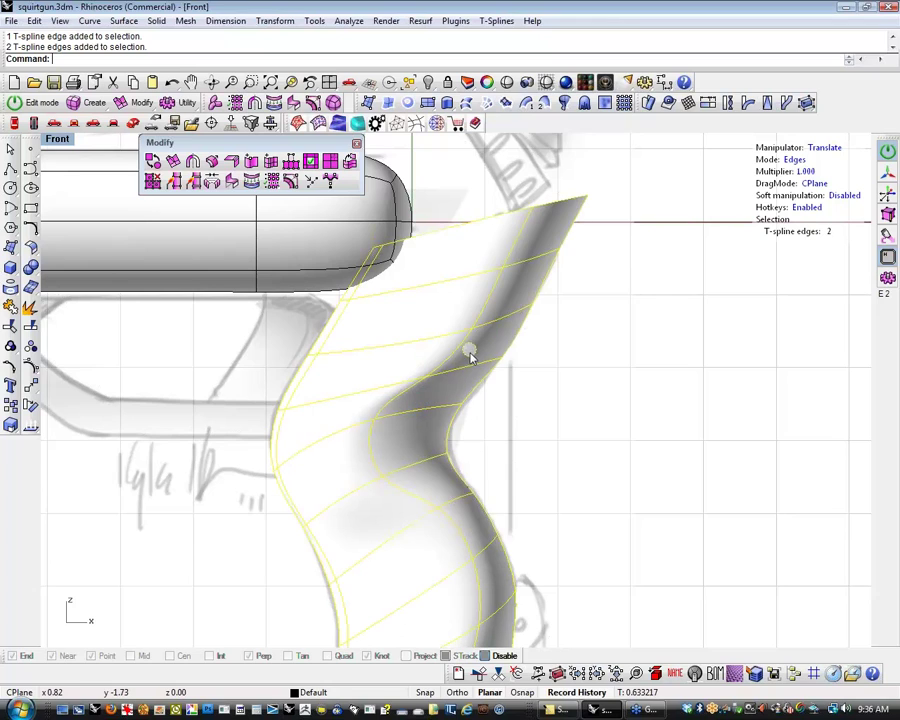
key(Escape)
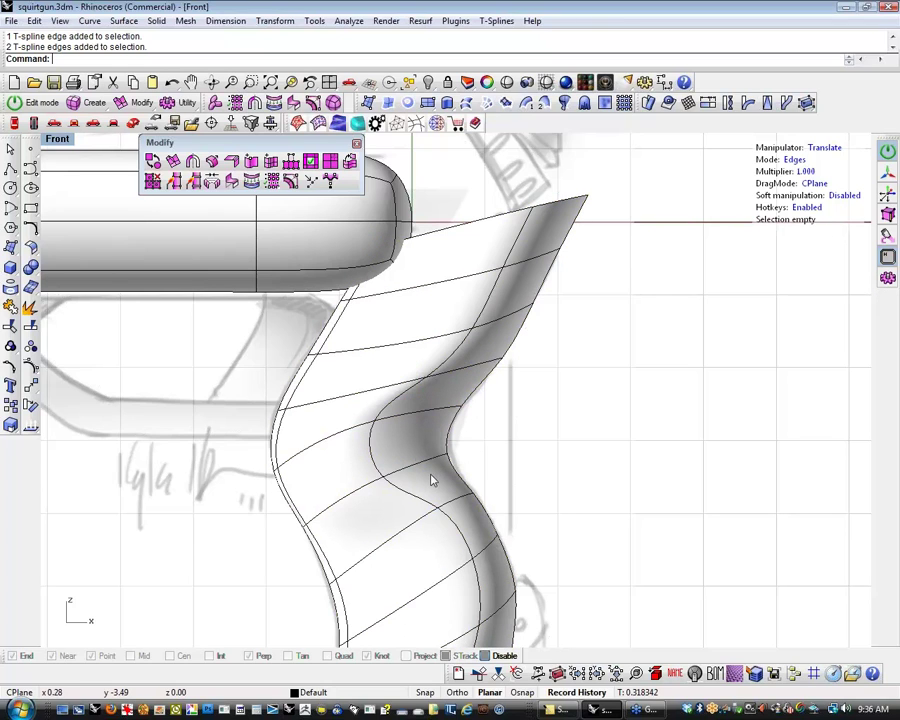
drag(432, 477, 417, 456)
drag(466, 419, 470, 417)
click(528, 466)
Set the Front viewport to wireframe display so the sketch shows through the grip
scroll(530, 469, down, 2)
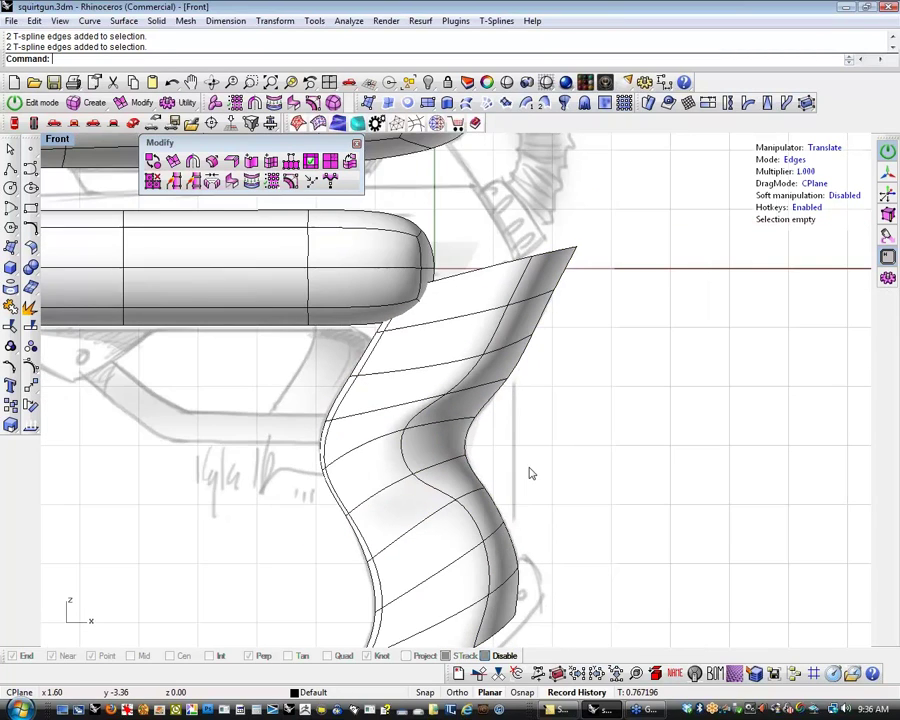
scroll(531, 474, down, 3)
middle_click(305, 355)
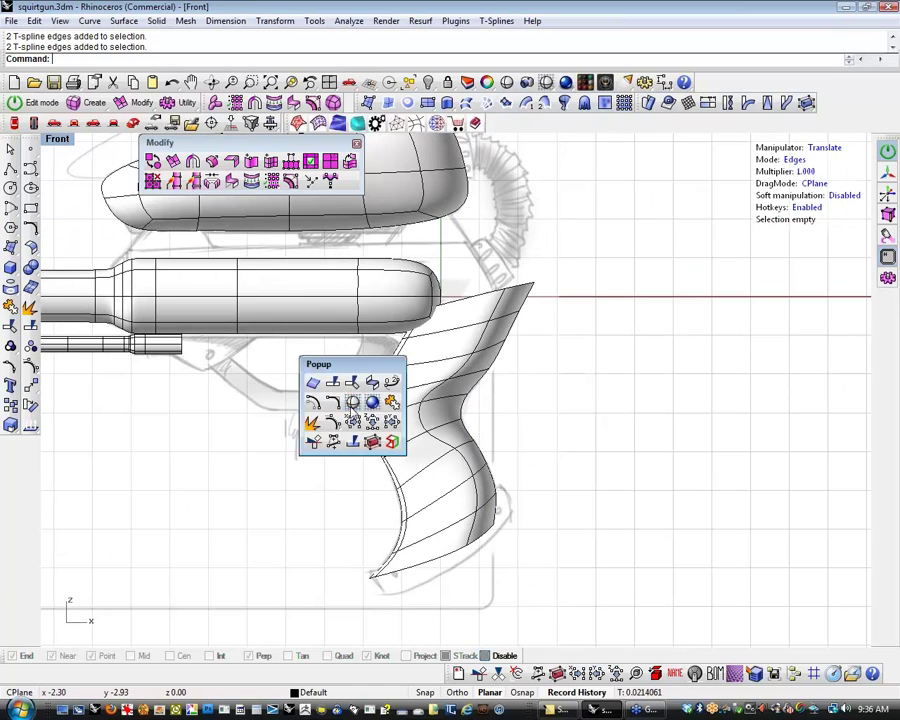
click(351, 413)
Select four side-loop edges at the grip's recess and move them forward onto the sketched inner contour
scroll(351, 413, up, 5)
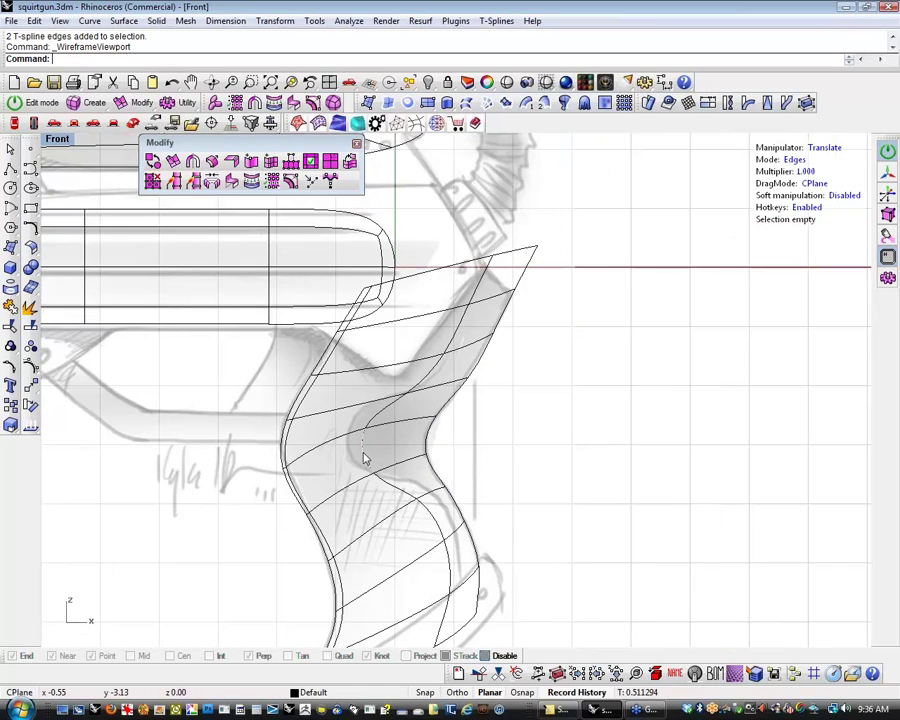
double_click(363, 452)
drag(387, 444, 350, 457)
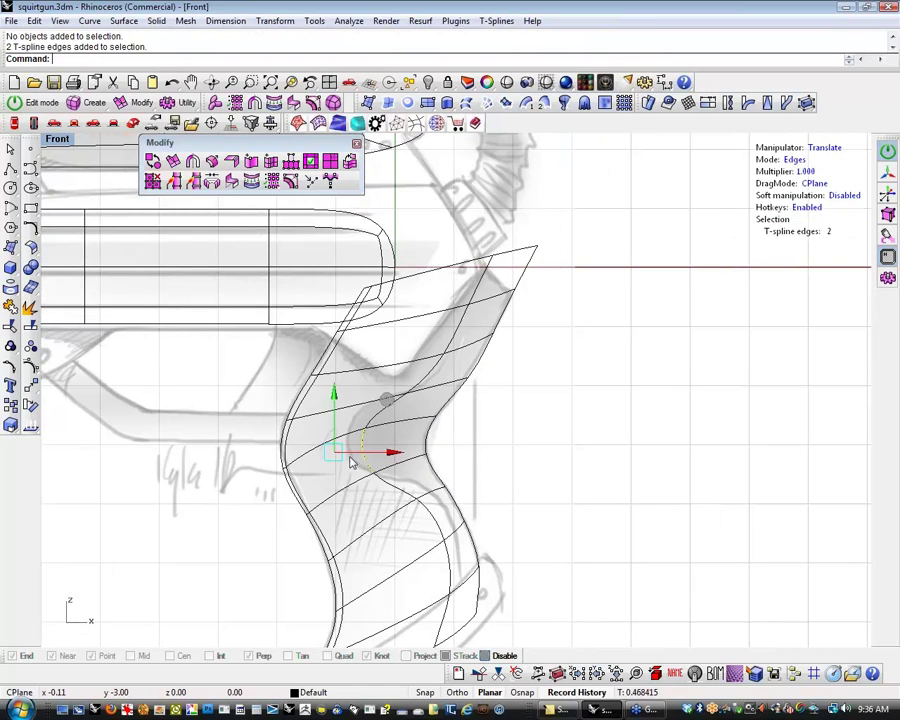
scroll(390, 432, up, 3)
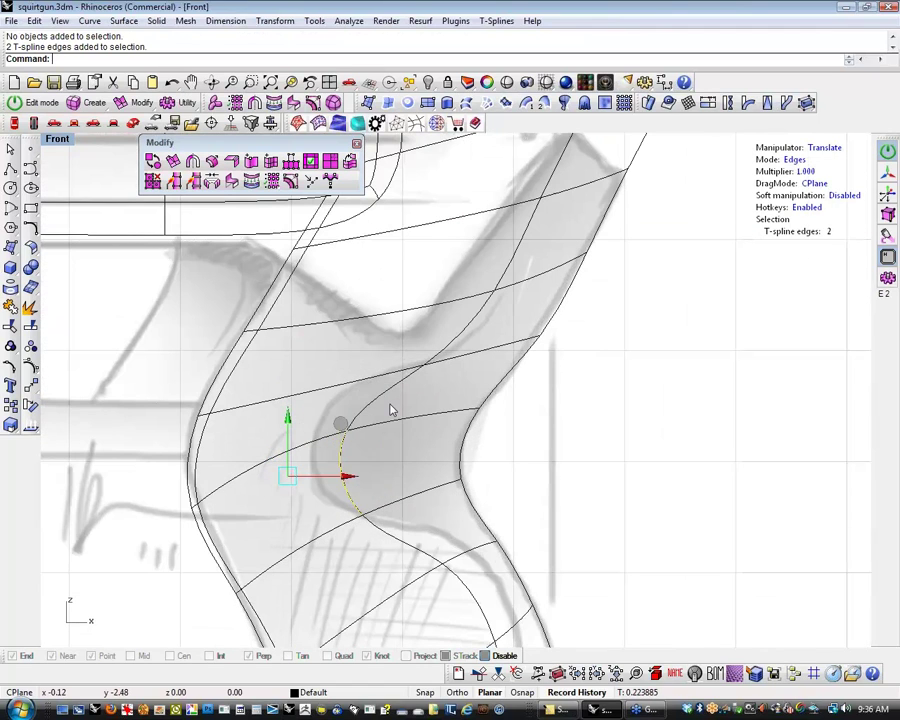
shift+drag(390, 405, 370, 388)
drag(362, 382, 322, 375)
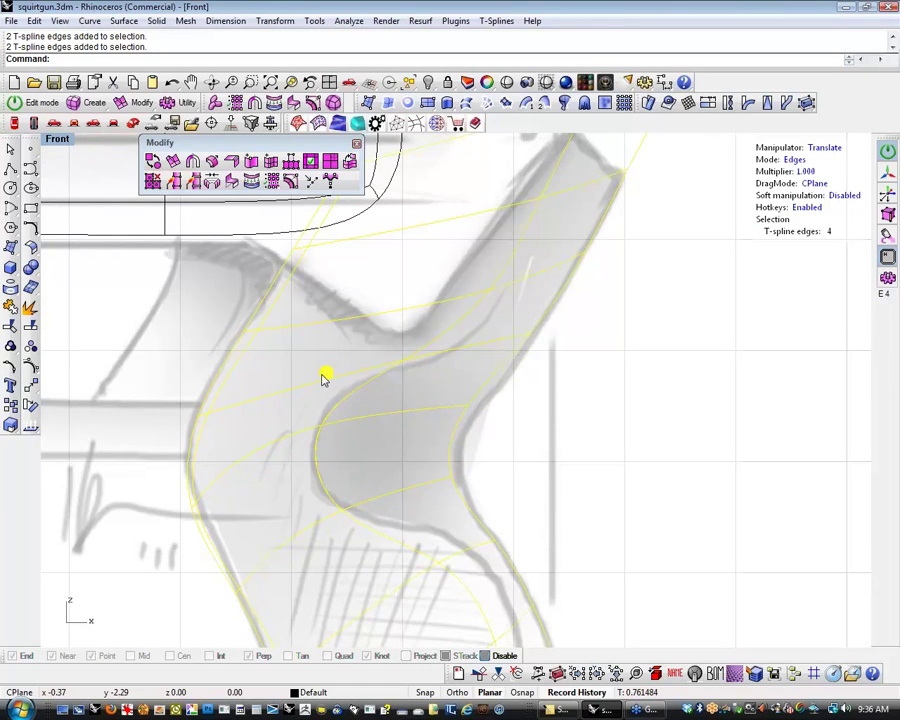
Switch to vertex editing and lower the paired side-loop vertices above the recess towards the sketched contour
right_drag(424, 418, 403, 458)
key(a)
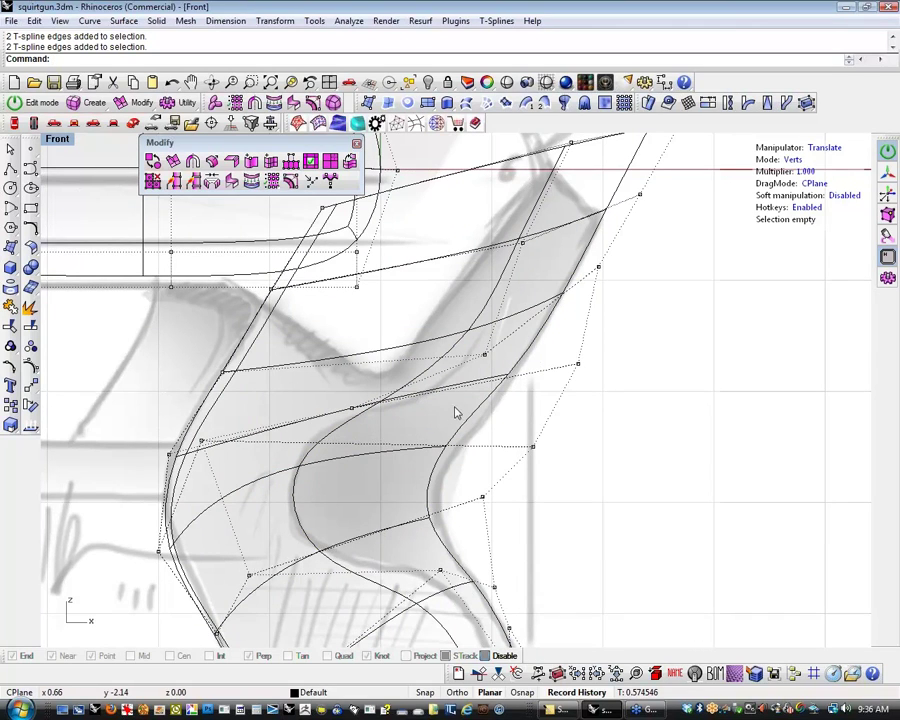
drag(471, 345, 499, 374)
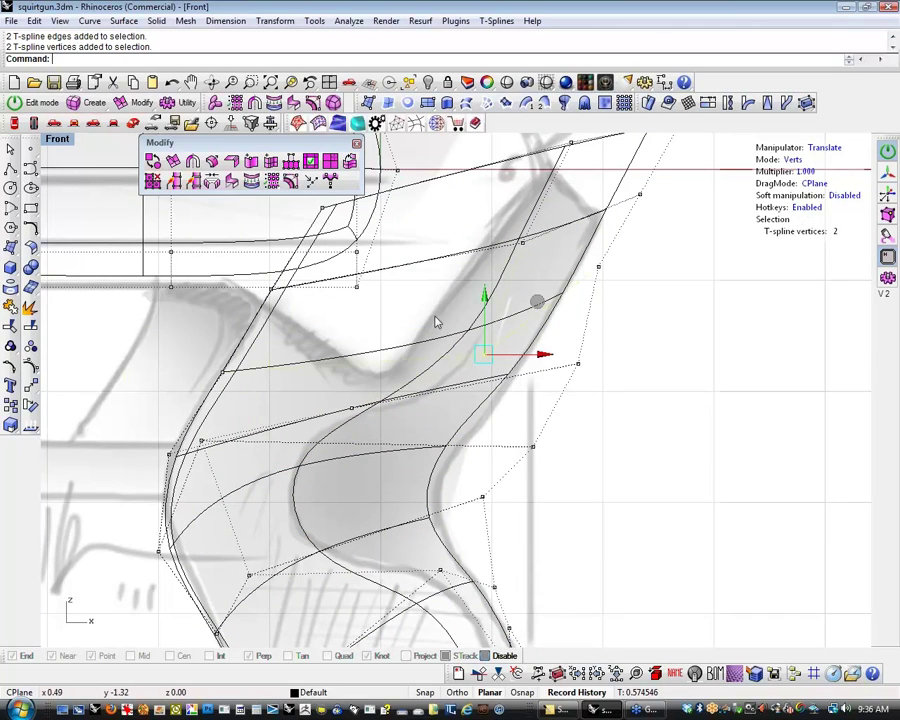
double_click(496, 372)
drag(431, 311, 510, 369)
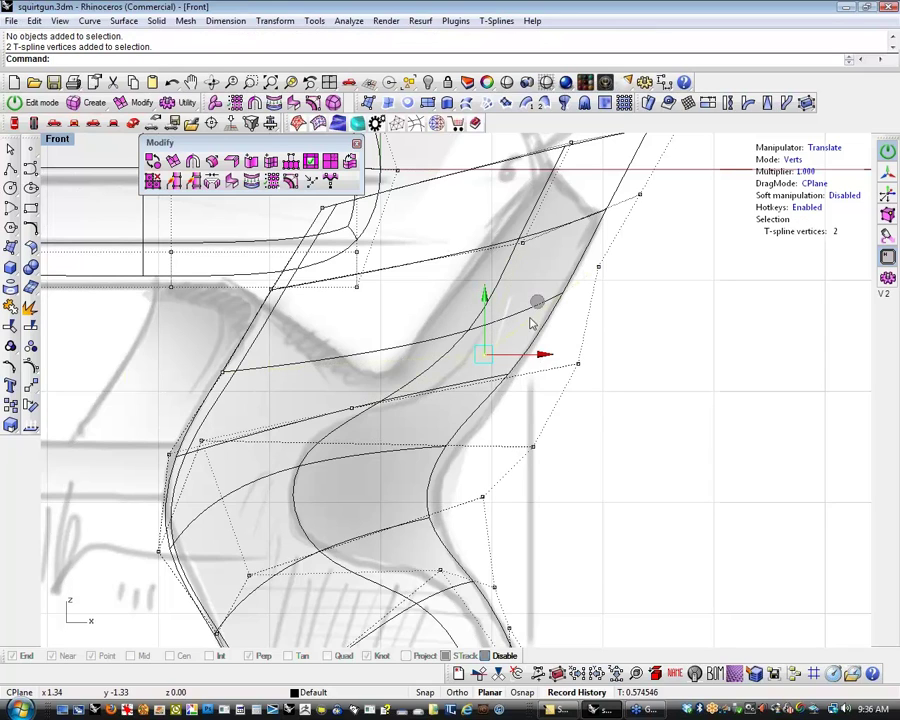
drag(537, 305, 541, 349)
click(614, 441)
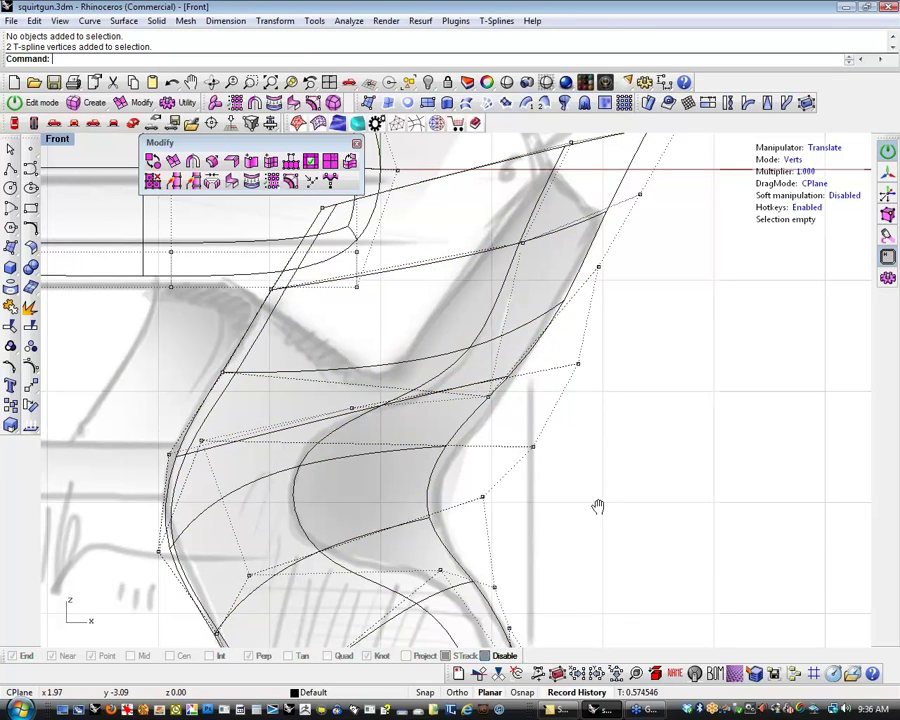
Move the paired side-loop vertices just below the recess rearward and up to follow the sketch
right_drag(598, 506, 577, 362)
drag(376, 510, 436, 412)
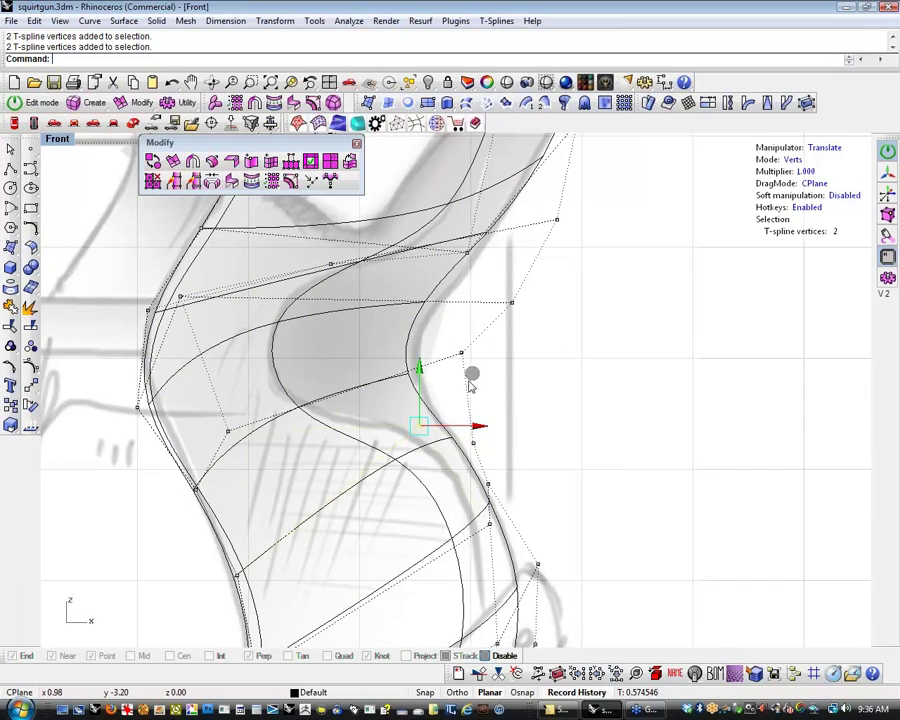
drag(470, 378, 520, 347)
click(641, 454)
Select the six side-loop vertices on the lower part of the grip and move them rearward towards the sketch line
right_drag(628, 493, 604, 429)
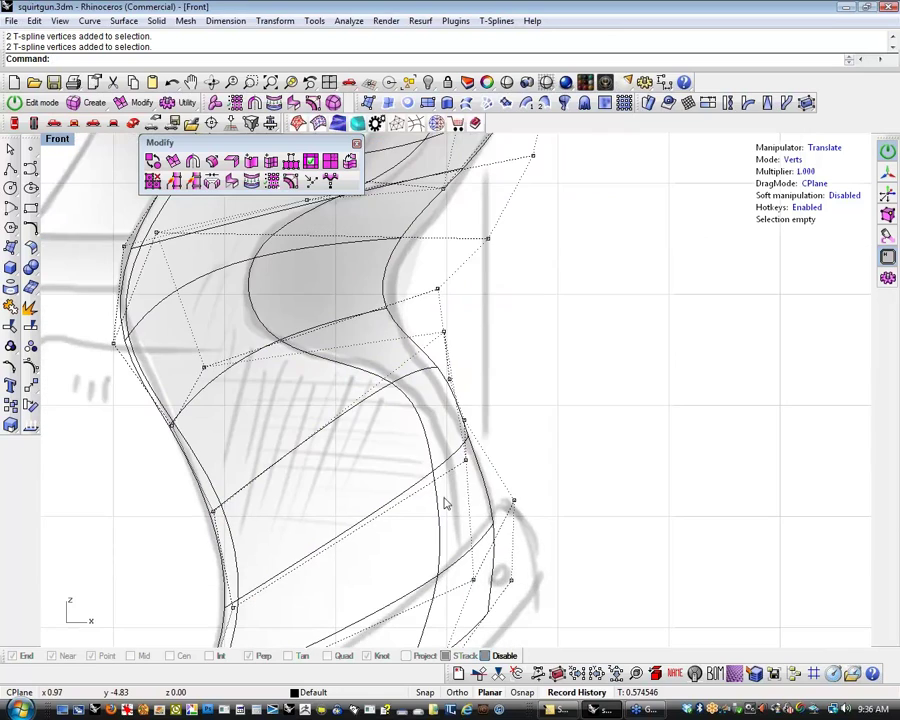
drag(449, 485, 473, 453)
right_drag(448, 549, 439, 487)
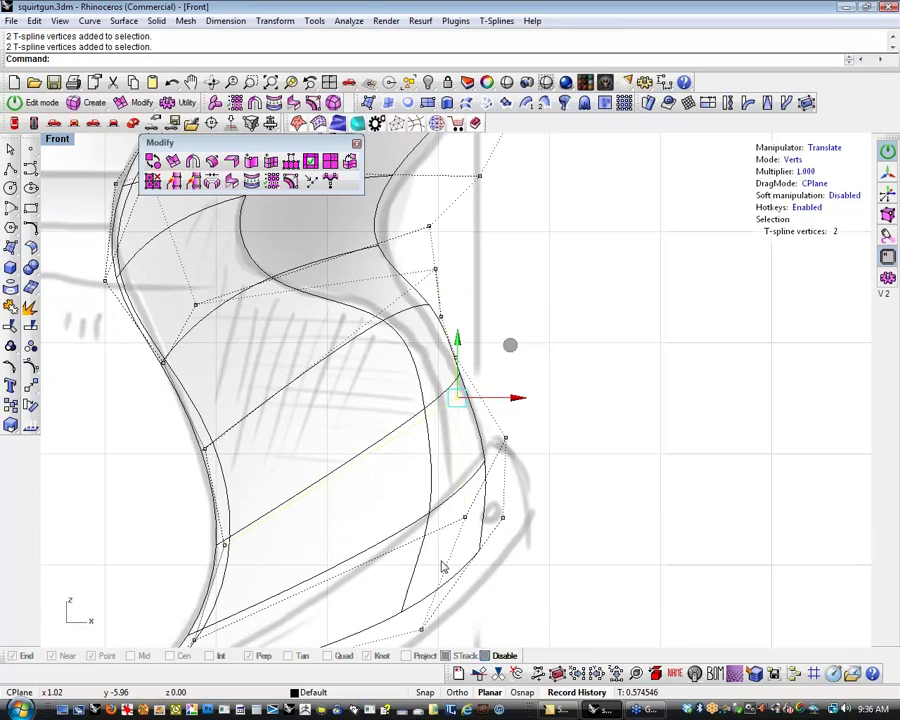
right_drag(467, 582, 465, 537)
shift+drag(382, 616, 447, 558)
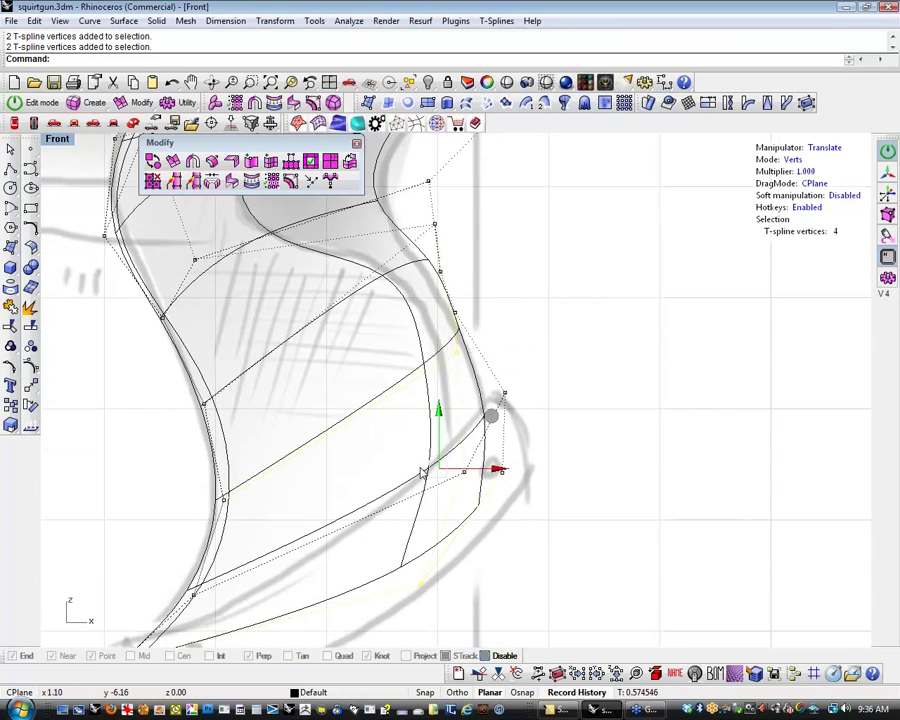
shift+drag(381, 441, 482, 494)
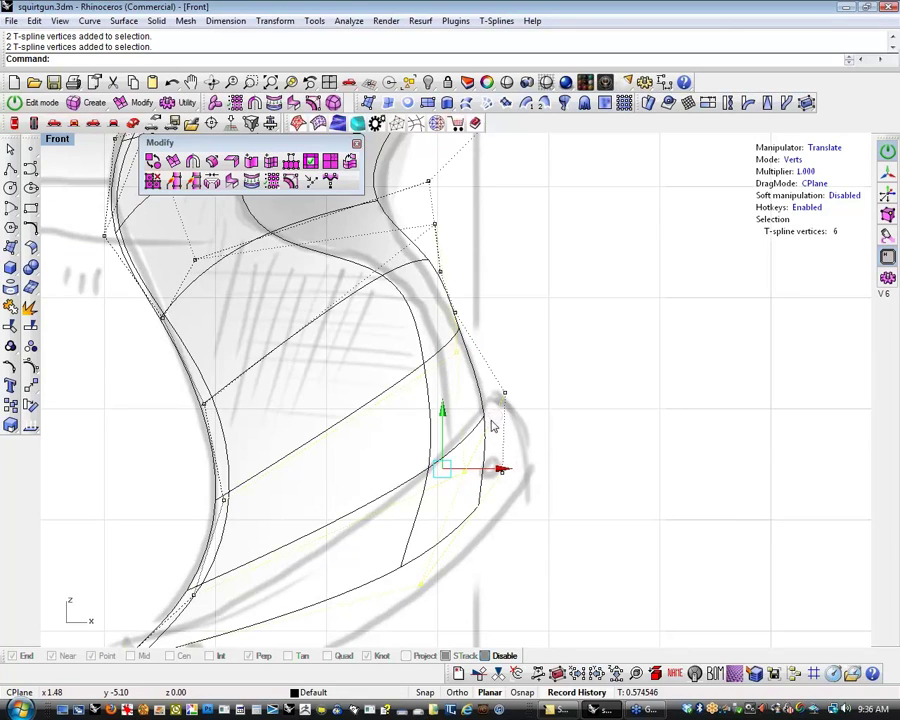
drag(496, 422, 514, 426)
click(620, 410)
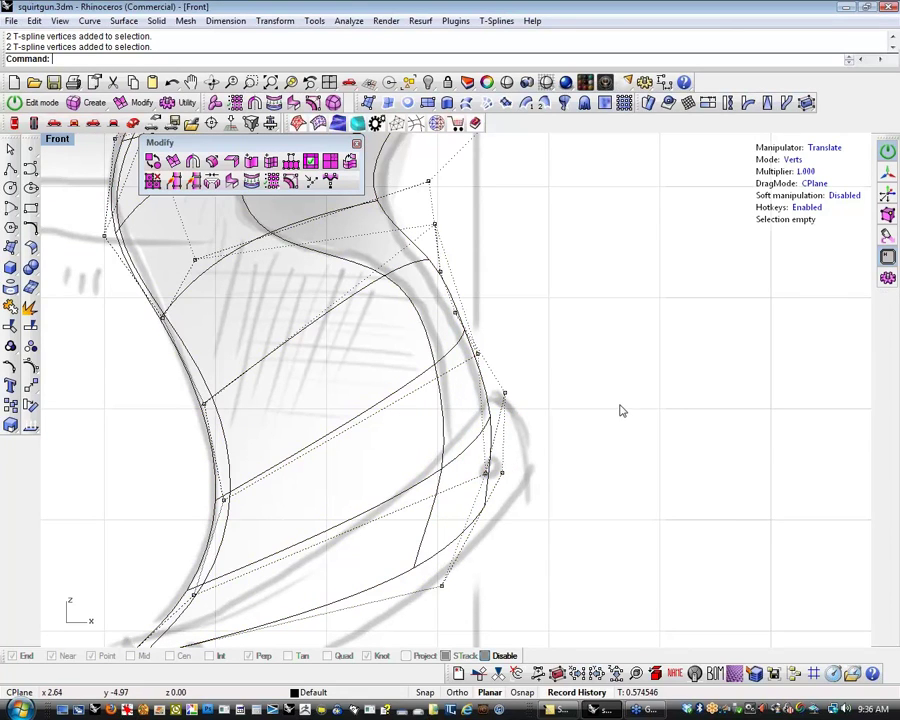
Try to move a single side-loop vertex on the lower grip forward, and undo that move
click(479, 353)
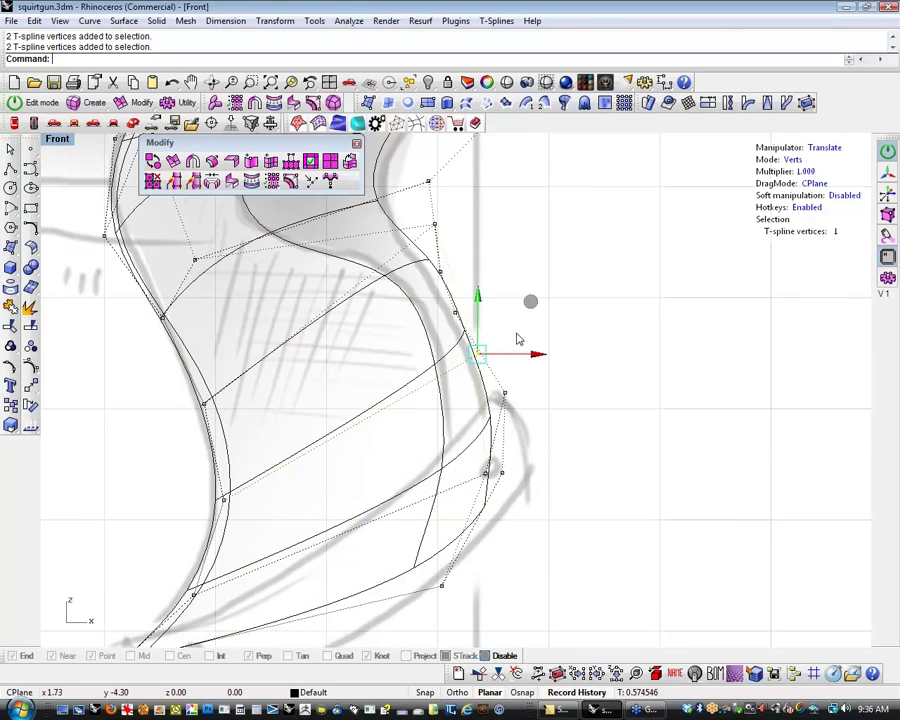
drag(533, 353, 528, 353)
click(578, 359)
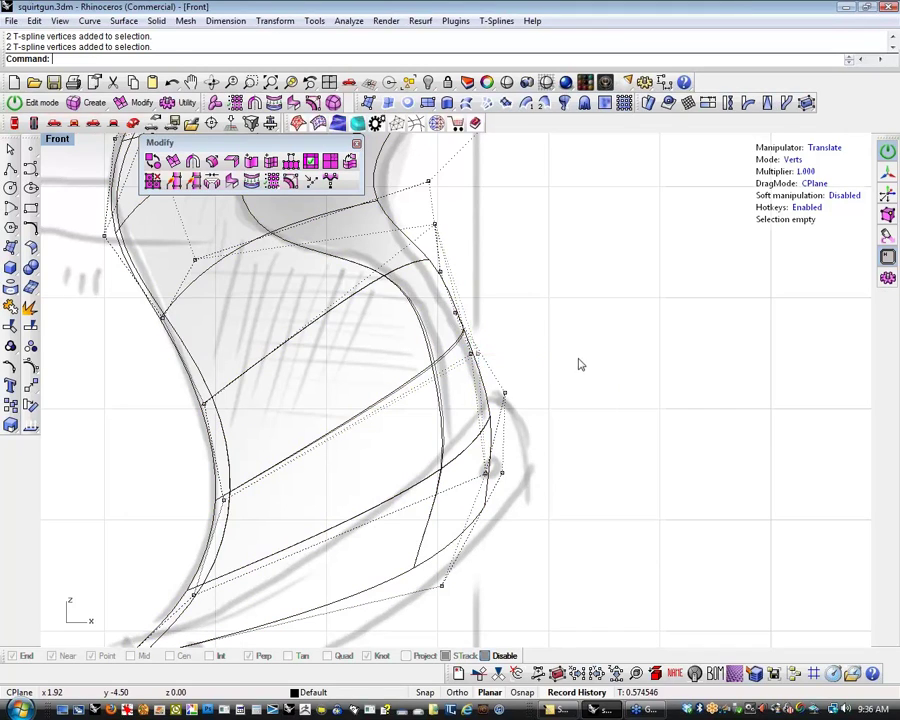
key(ctrl+z)
Select both mirrored vertices at that lower-grip point and nudge them slightly forward together
drag(486, 322, 475, 362)
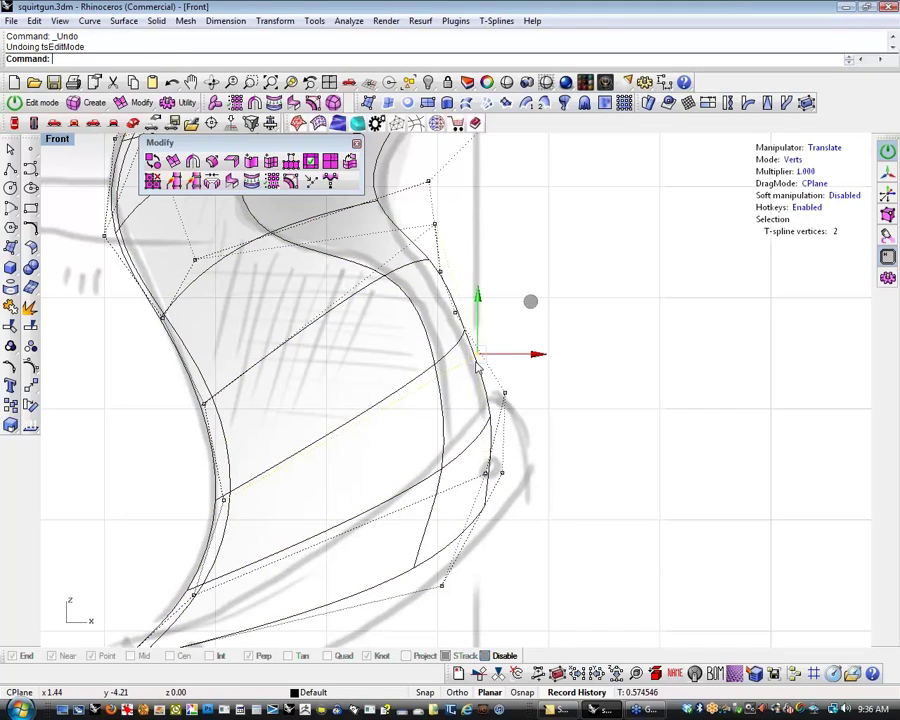
drag(531, 304, 529, 304)
click(595, 388)
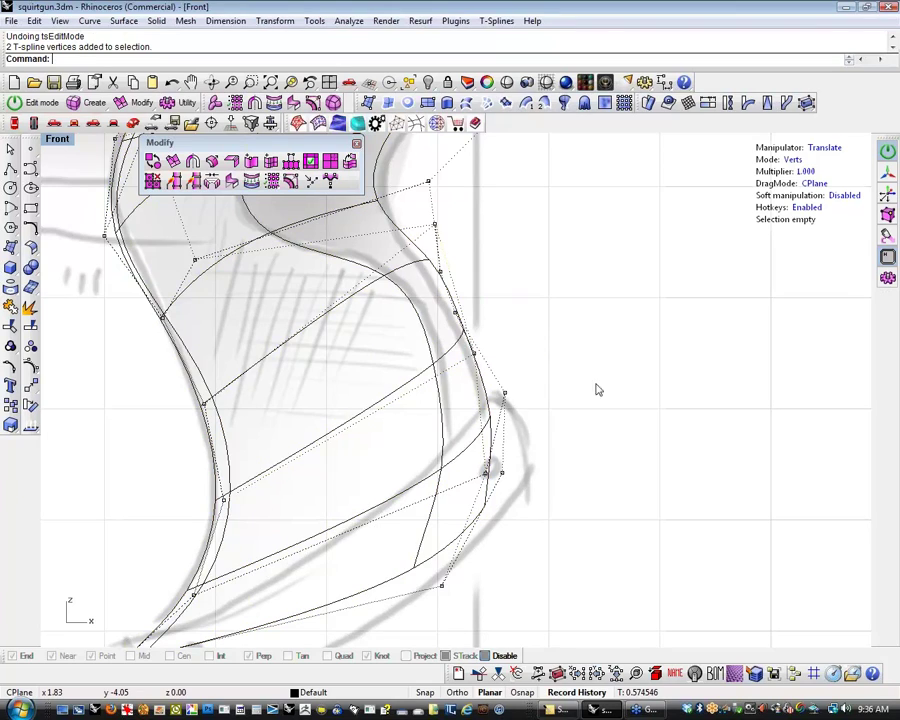
Restore shaded display in the Front viewport and switch to the Perspective view
scroll(546, 421, down, 1)
mouse_move(546, 421)
right_down()
mouse_move(516, 518)
mouse_move(508, 463)
right_up()
middle_click(510, 515)
click(510, 490)
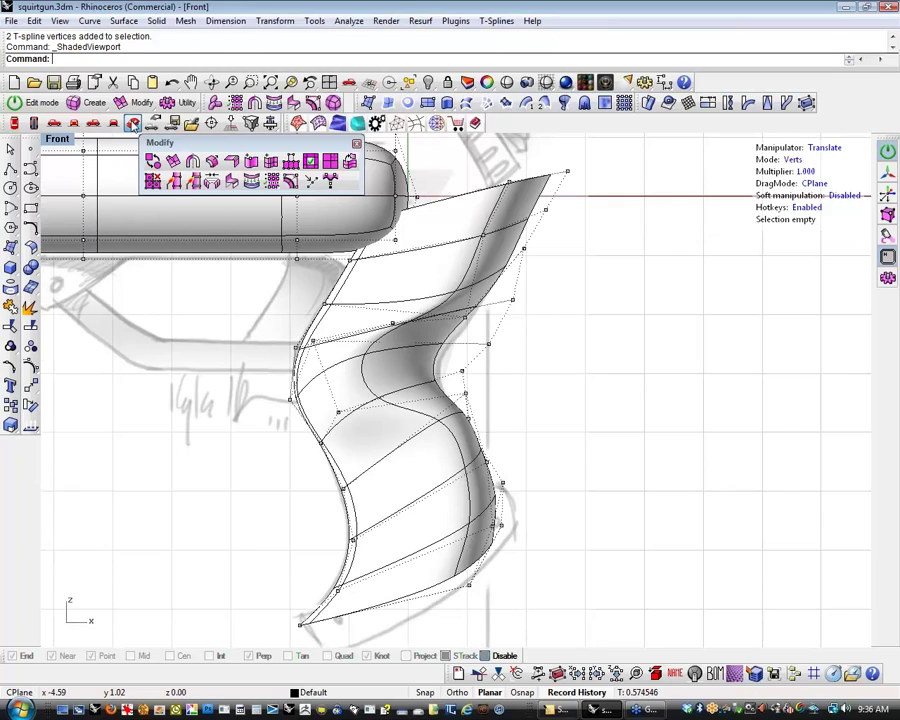
click(90, 83)
scroll(370, 480, up, 5)
mouse_move(380, 497)
right_down()
mouse_move(432, 518)
mouse_move(454, 456)
mouse_move(412, 450)
mouse_move(346, 460)
mouse_move(410, 478)
mouse_move(360, 565)
mouse_move(460, 530)
mouse_move(487, 500)
mouse_move(470, 510)
mouse_move(504, 504)
mouse_move(458, 482)
right_up()
click(414, 430)
shift+click(428, 482)
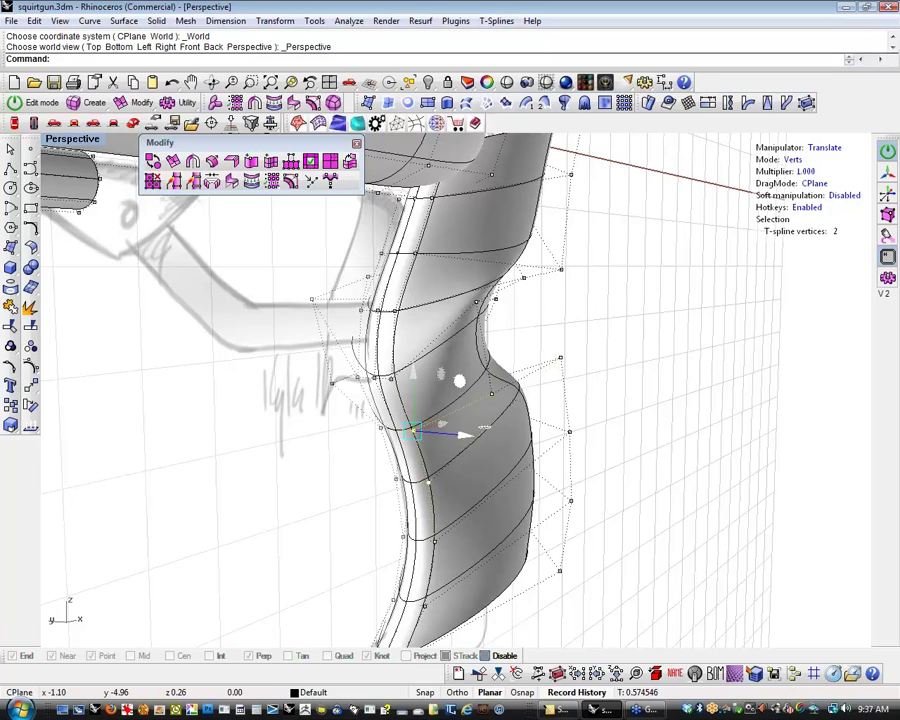
shift+click(435, 541)
shift+click(425, 605)
right_drag(462, 621, 432, 575)
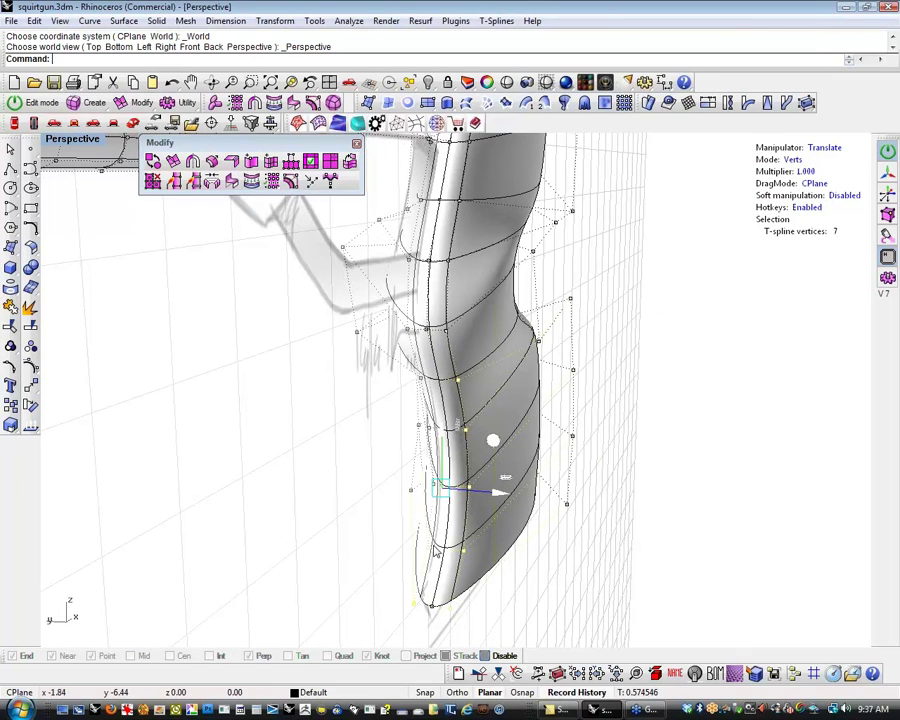
scroll(438, 488, up, 3)
scroll(275, 496, down, 5)
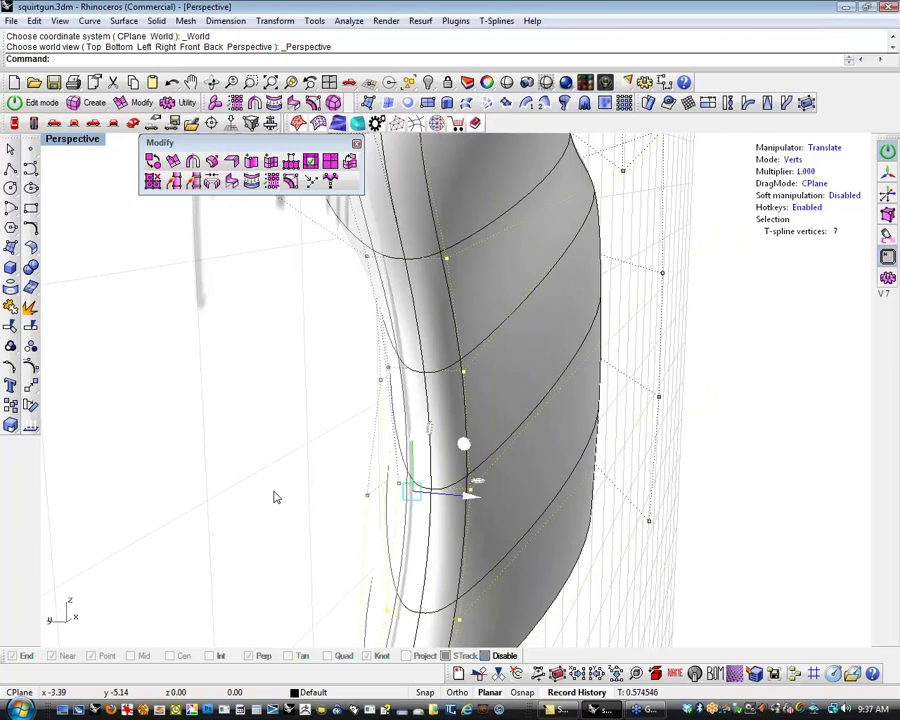
key(Escape)
Apply Axial T-Splines symmetry to the grip with the Discover option, using a front centre-line edge as the axial boundary
right_drag(233, 486, 135, 317)
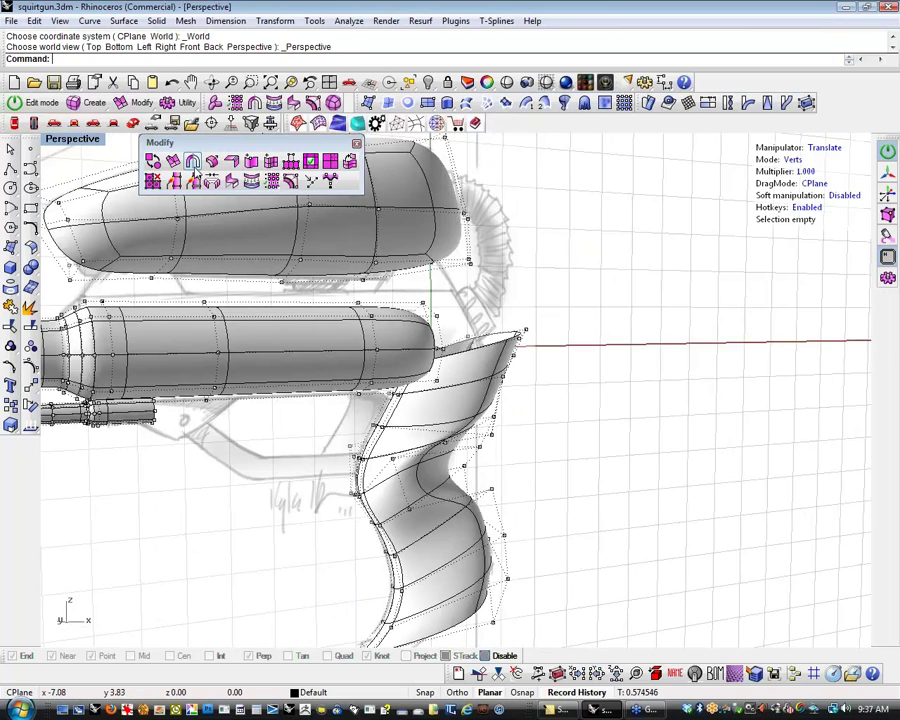
click(193, 163)
right_drag(206, 498, 415, 499)
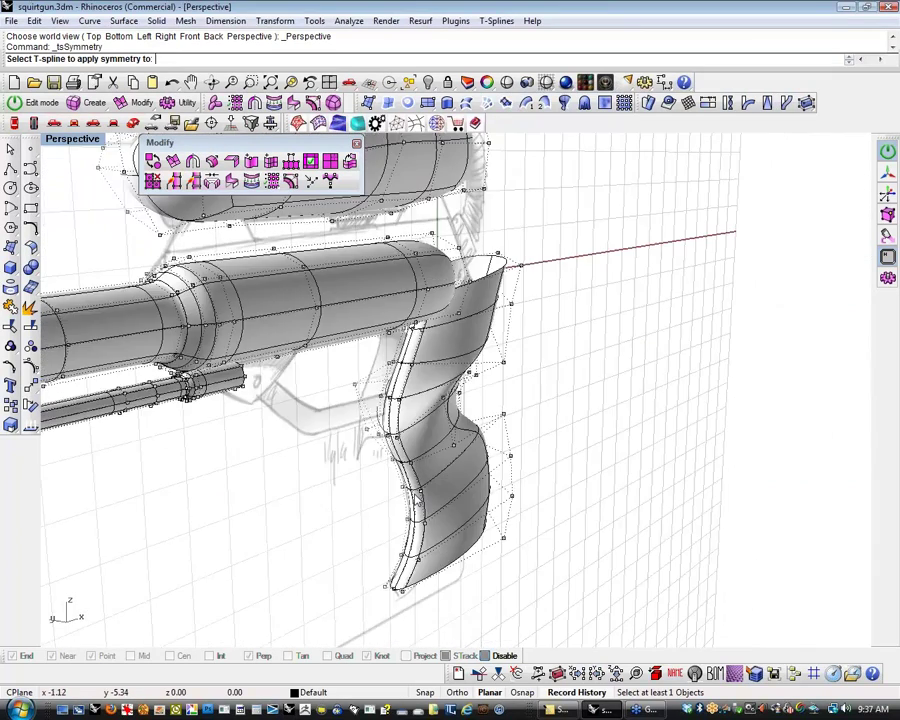
click(416, 499)
key(Return)
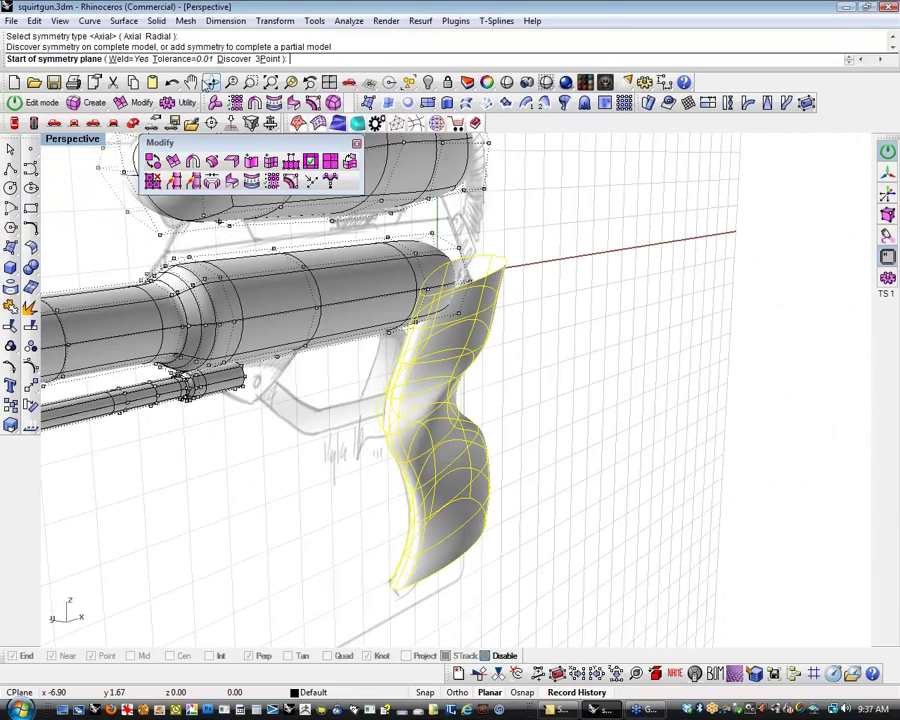
click(167, 58)
scroll(325, 551, up, 5)
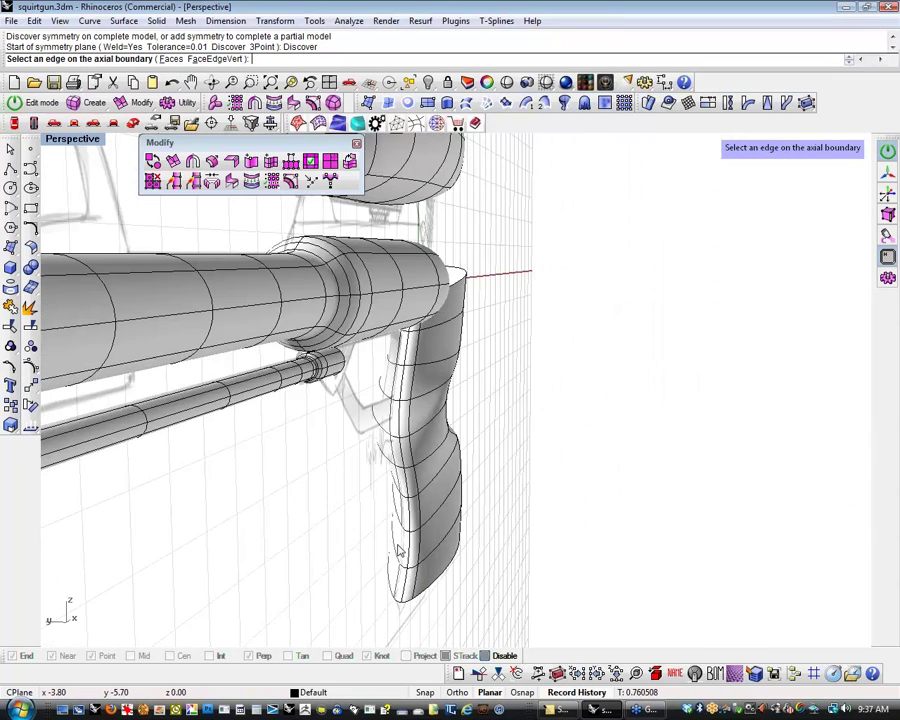
click(427, 566)
Select the side-loop edges along the front of the lower grip and move them slightly rearward together
scroll(461, 565, down, 5)
right_drag(461, 565, 491, 485)
right_drag(352, 486, 438, 534)
click(421, 510)
shift+click(442, 597)
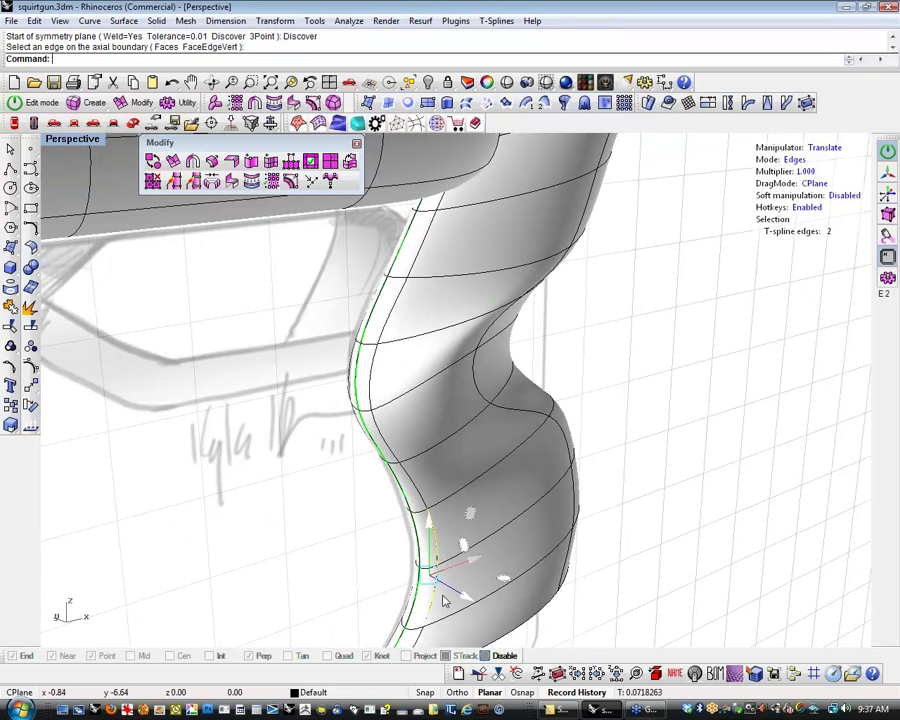
shift+right_drag(443, 598, 477, 556)
shift+click(434, 602)
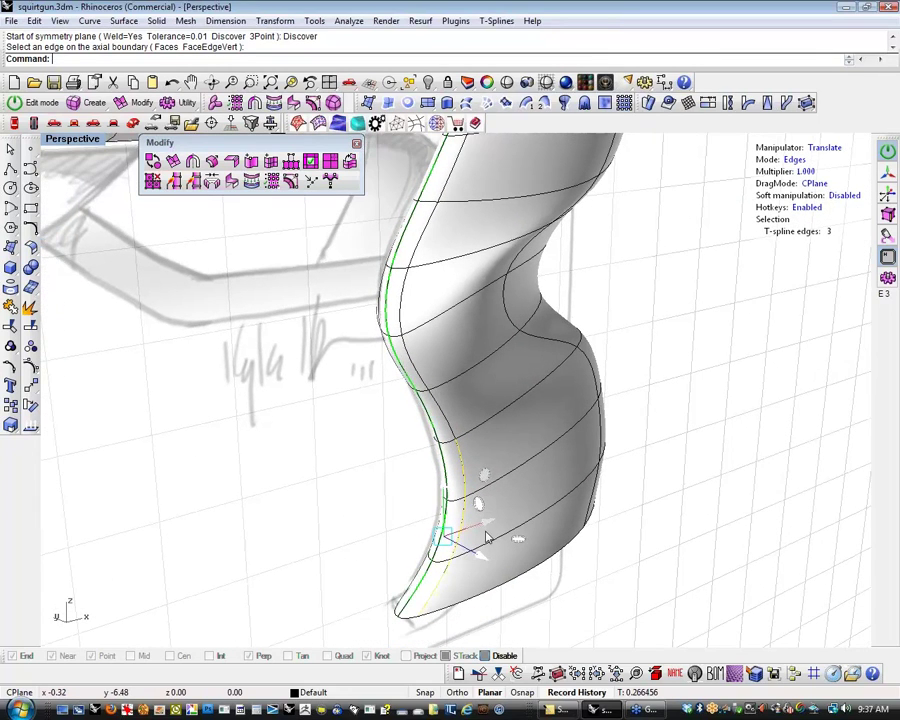
shift+click(440, 406)
drag(483, 518, 508, 498)
click(657, 556)
Change the Perspective viewport from grey shading to the light, glossy display mode
mouse_move(657, 556)
right_down()
mouse_move(404, 500)
mouse_move(350, 470)
mouse_move(319, 547)
mouse_move(279, 581)
mouse_move(349, 467)
mouse_move(290, 510)
mouse_move(219, 542)
mouse_move(257, 589)
mouse_move(225, 537)
mouse_move(382, 486)
mouse_move(450, 410)
mouse_move(436, 465)
right_up()
click(72, 138)
click(78, 254)
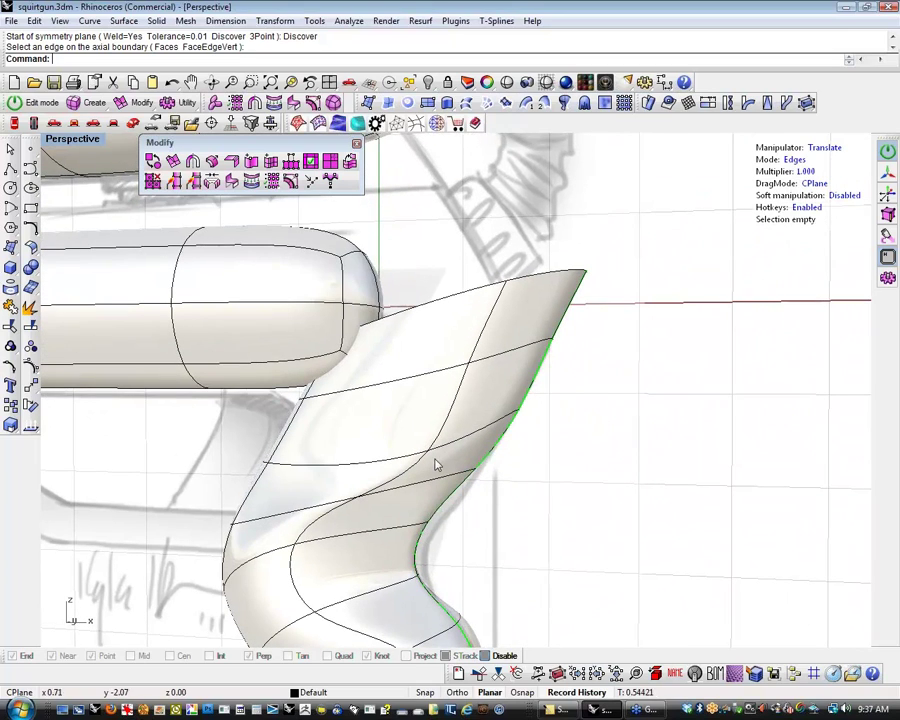
Switch to vertex editing and move a single vertex on the upper grip's side slightly upward
click(438, 452)
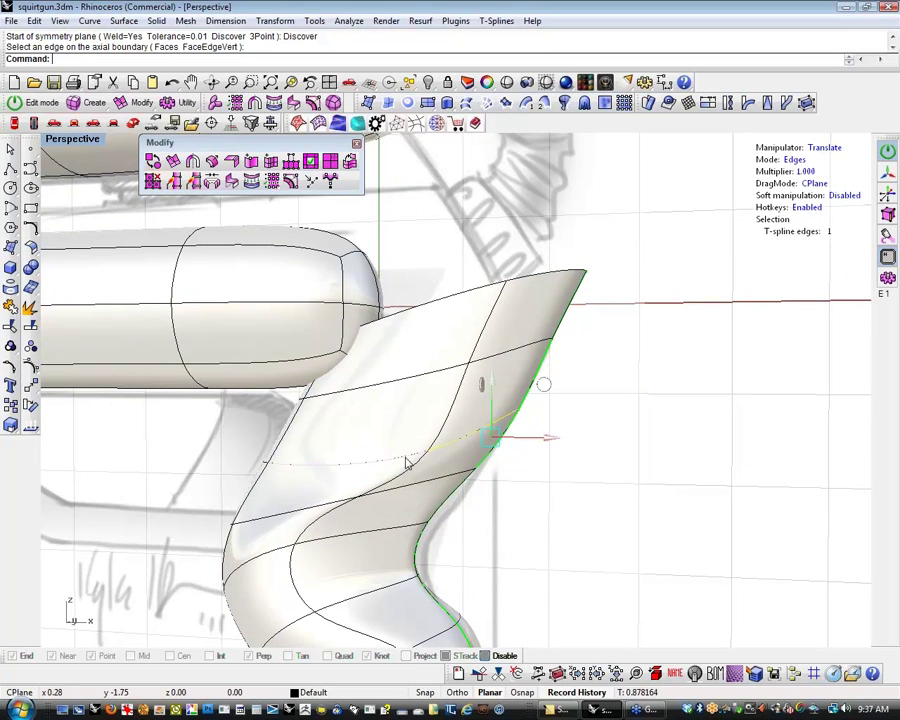
click(544, 506)
key(a)
click(436, 498)
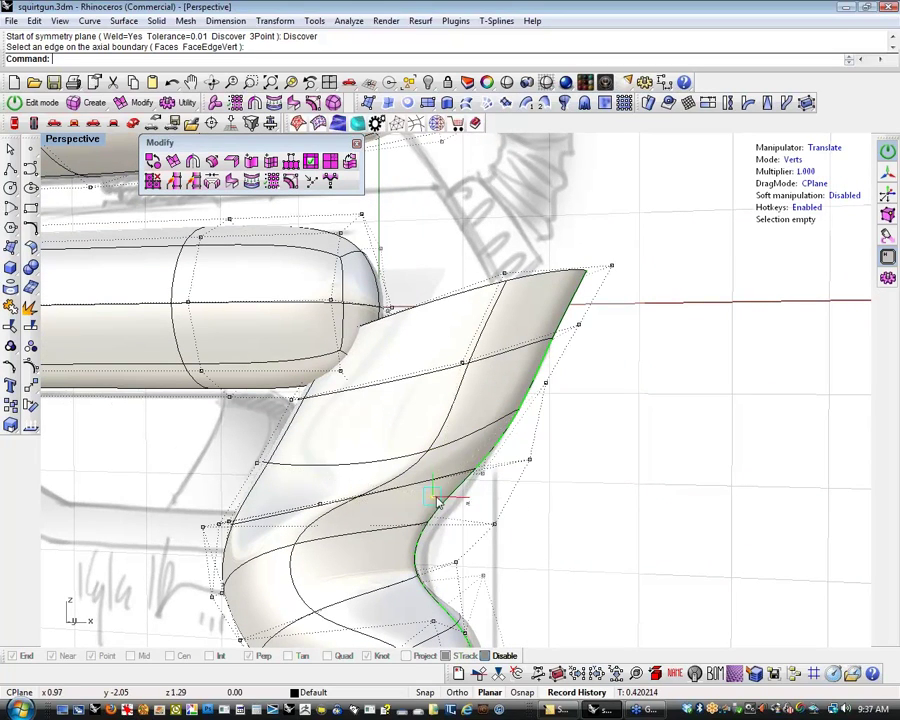
drag(436, 498, 434, 422)
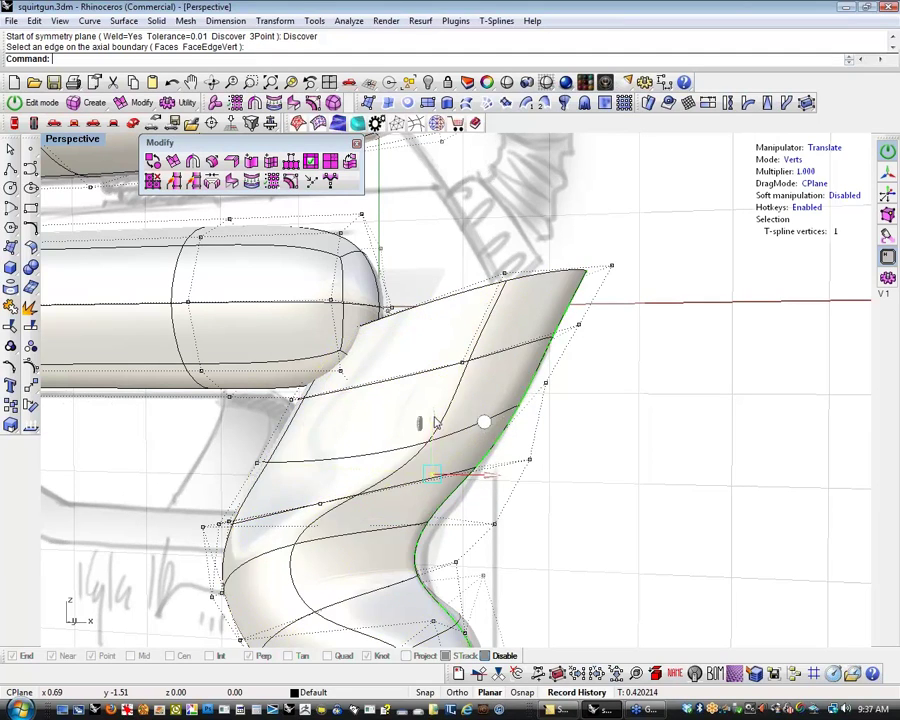
click(558, 512)
Toggle the T-Splines between smooth and box display to compare the grip's surface with its control vertices
scroll(558, 512, down, 8)
shift+right_drag(558, 512, 435, 478)
scroll(435, 478, up, 6)
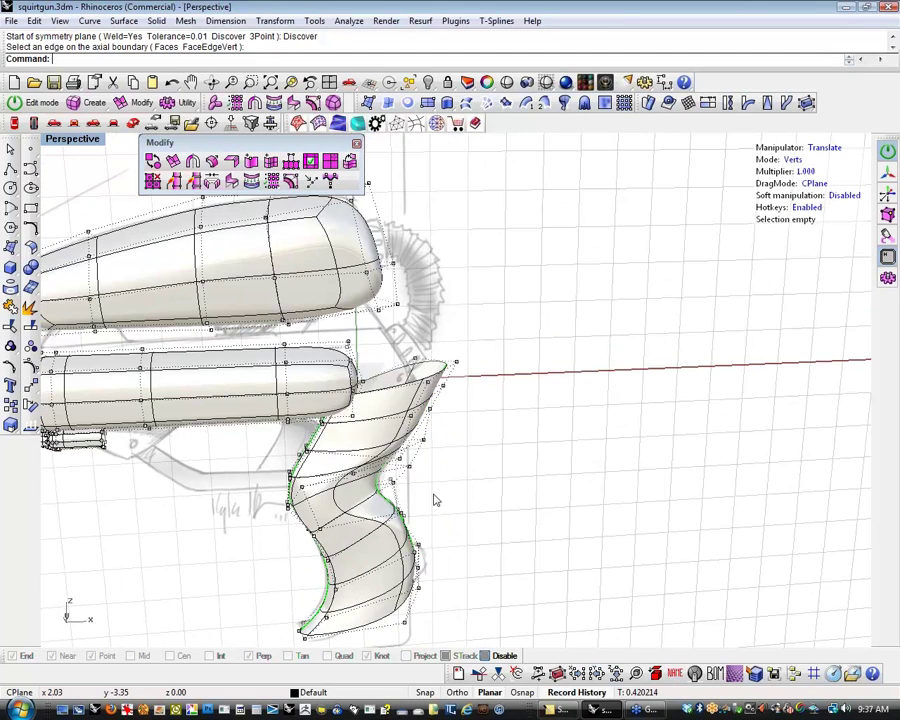
key(b)
key(b)
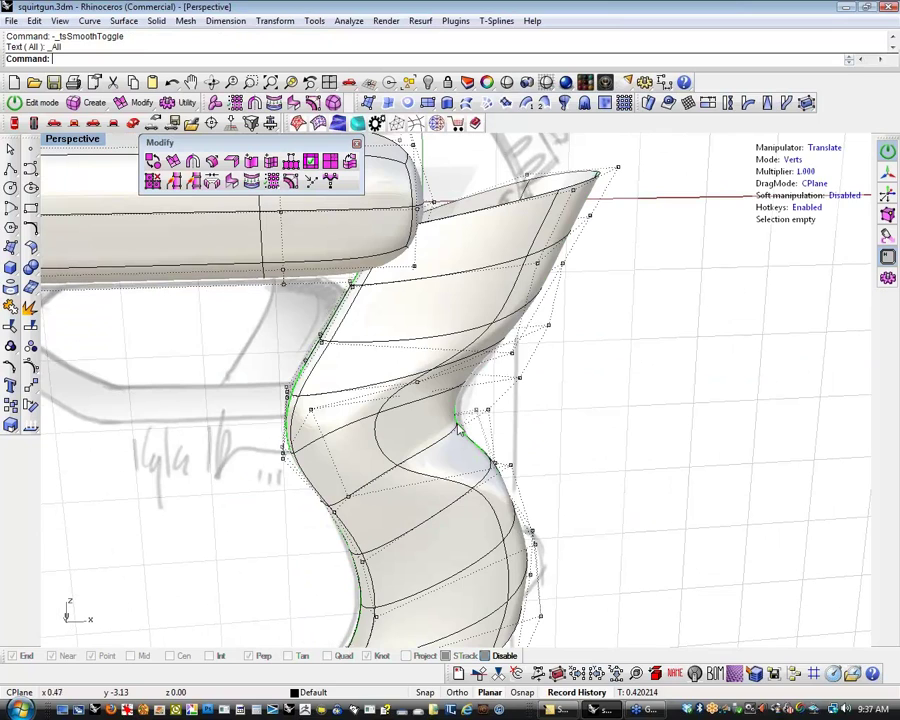
key(b)
key(b)
key(b)
key(b)
key(b)
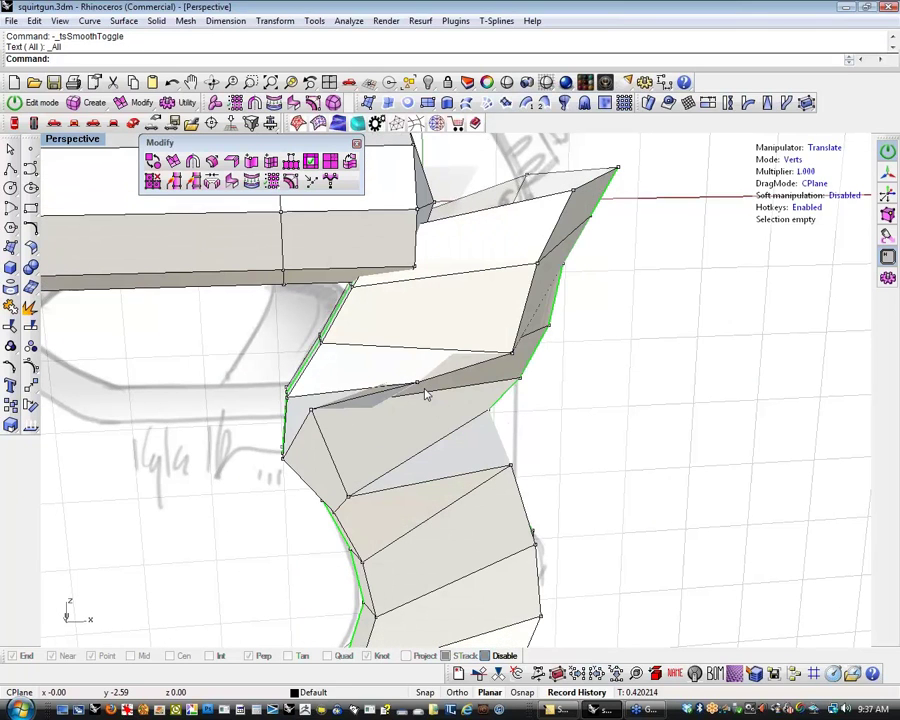
key(b)
key(b)
key(b)
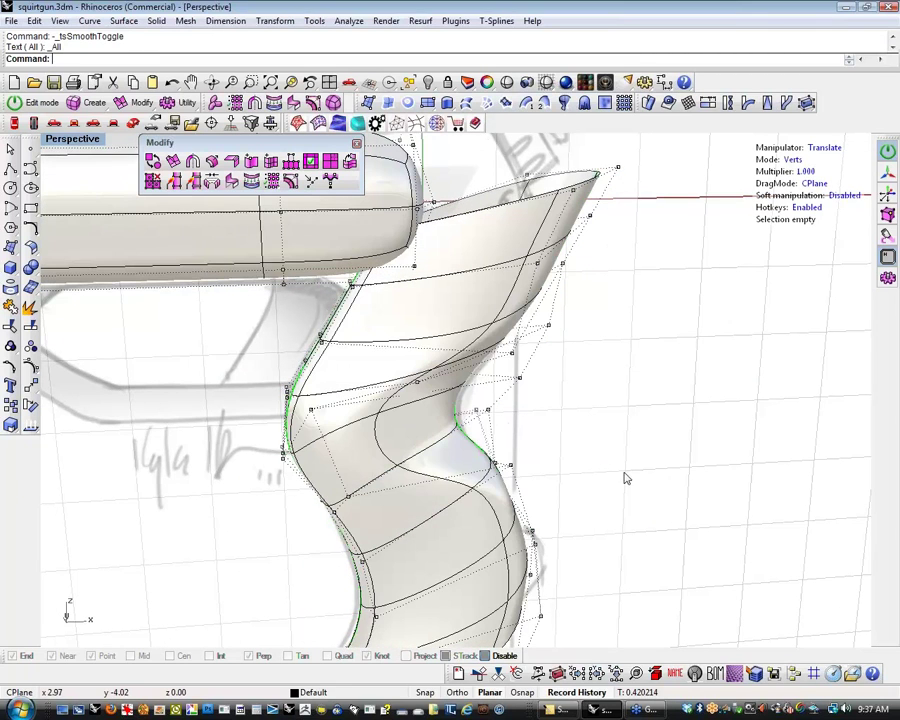
Enable Display Control Points on Surface in the T-Splines display options
right_drag(623, 473, 478, 511)
scroll(478, 511, down, 5)
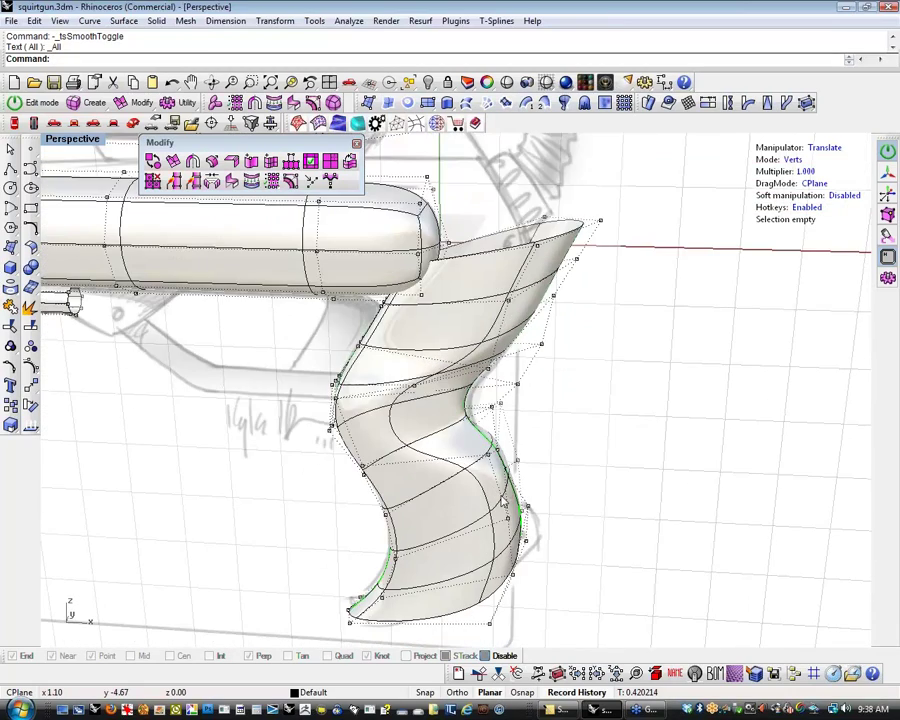
click(314, 20)
click(340, 311)
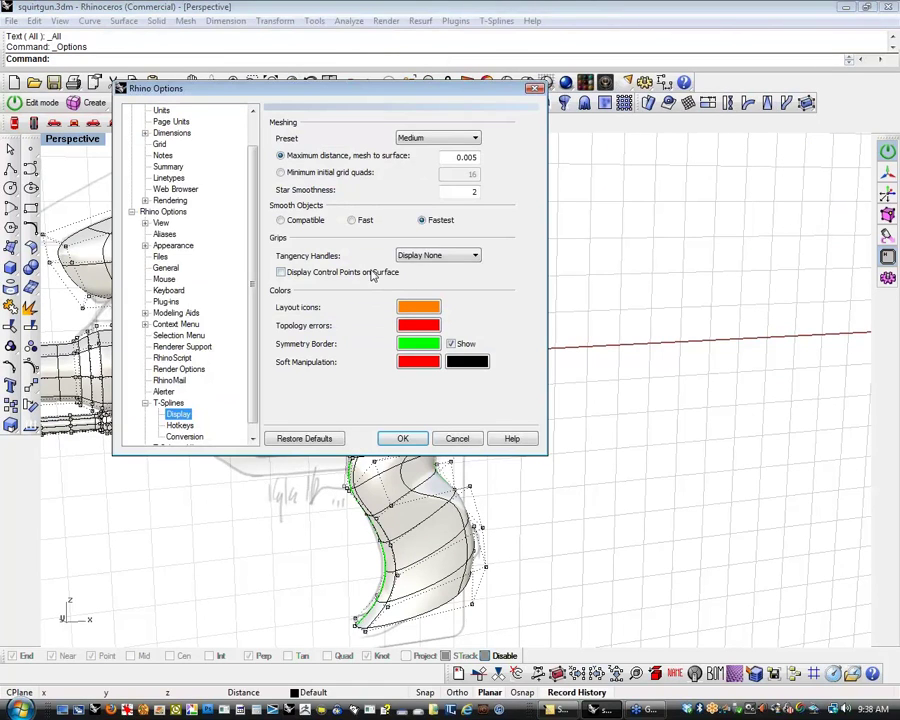
click(281, 272)
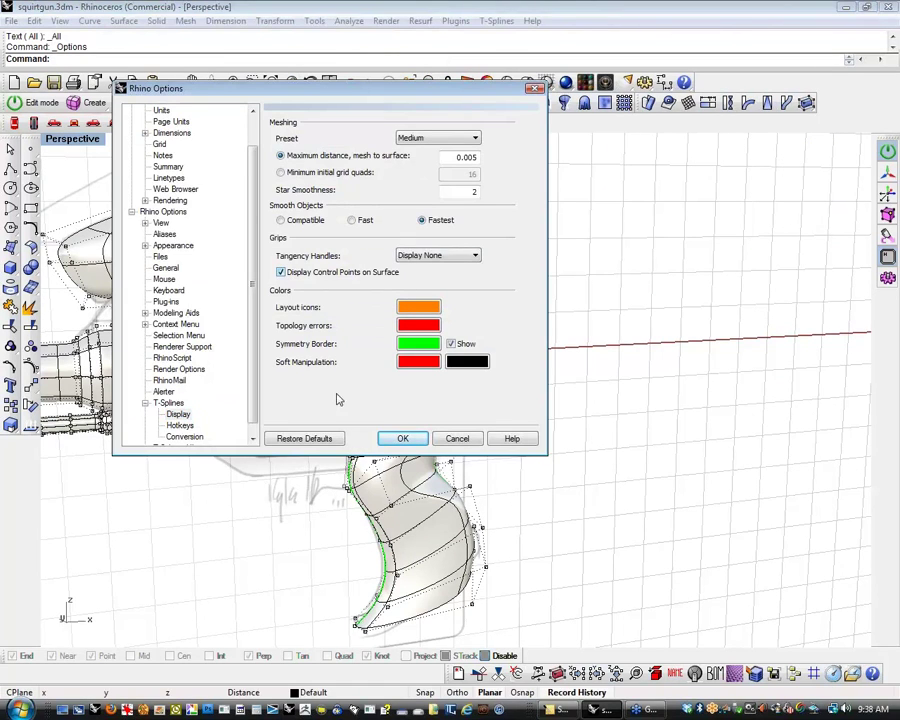
click(402, 438)
Use the on-surface control points to adjust the height of a side vertex on the grip
right_drag(484, 449, 605, 475)
scroll(367, 416, up, 8)
click(395, 442)
scroll(609, 467, down, 7)
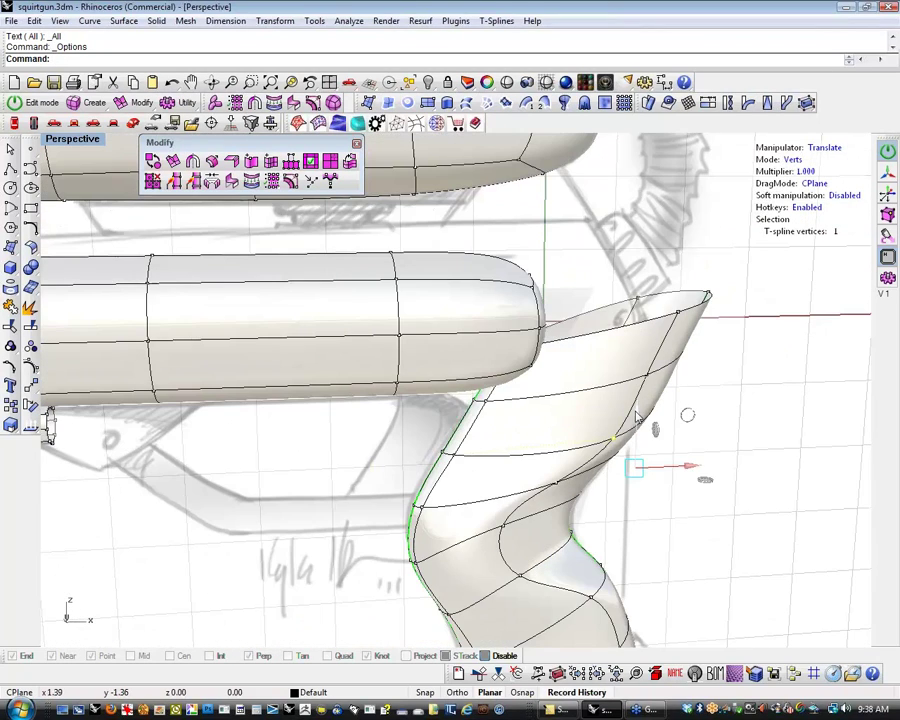
click(637, 396)
right_drag(590, 546, 570, 516)
click(487, 507)
drag(423, 439, 428, 474)
click(644, 548)
Select the four lowest side-loop vertices along the grip's front and move them outward to widen the grip
right_drag(642, 550, 508, 476)
click(505, 472)
shift+click(505, 518)
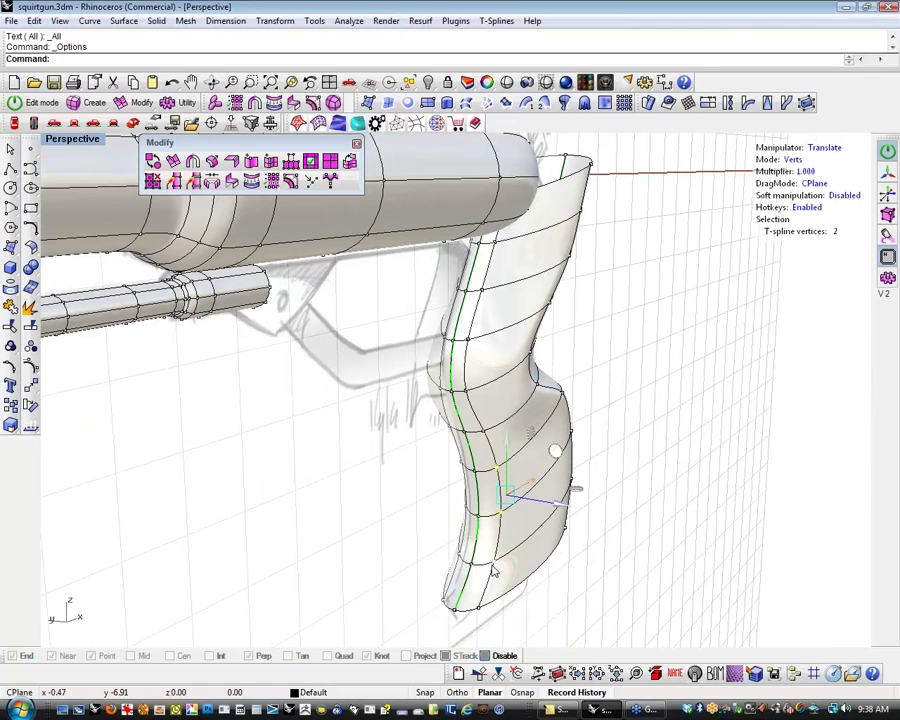
shift+click(491, 565)
shift+click(480, 608)
mouse_move(547, 548)
mouse_down()
mouse_move(561, 550)
mouse_move(558, 557)
mouse_up()
click(627, 567)
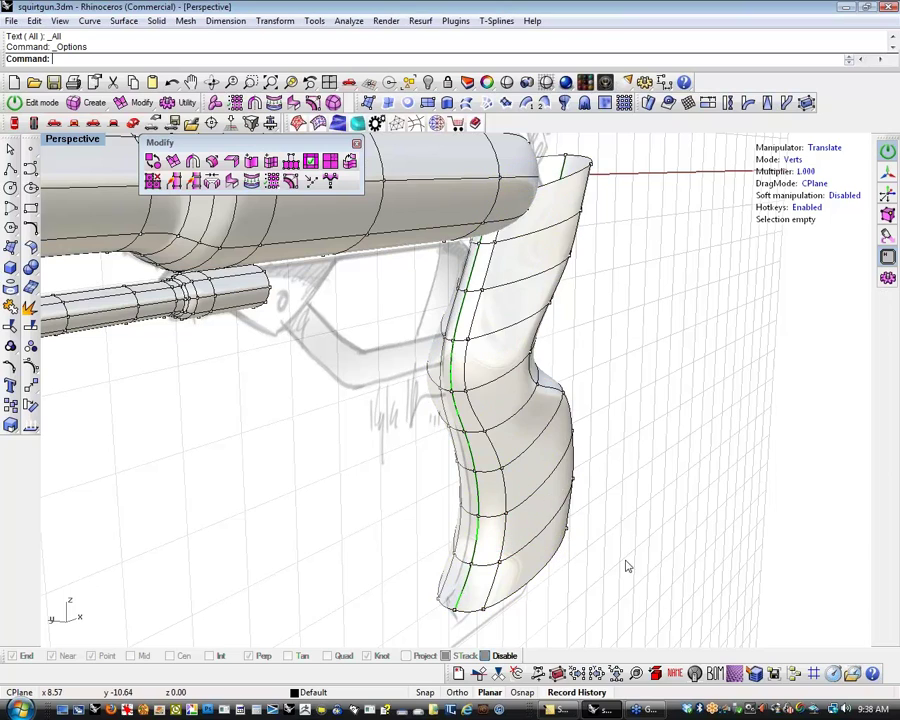
Move the next two side-loop vertices above them slightly outward, one after the other
click(493, 439)
mouse_move(546, 446)
mouse_down()
mouse_move(561, 442)
mouse_move(538, 446)
mouse_move(548, 448)
mouse_up()
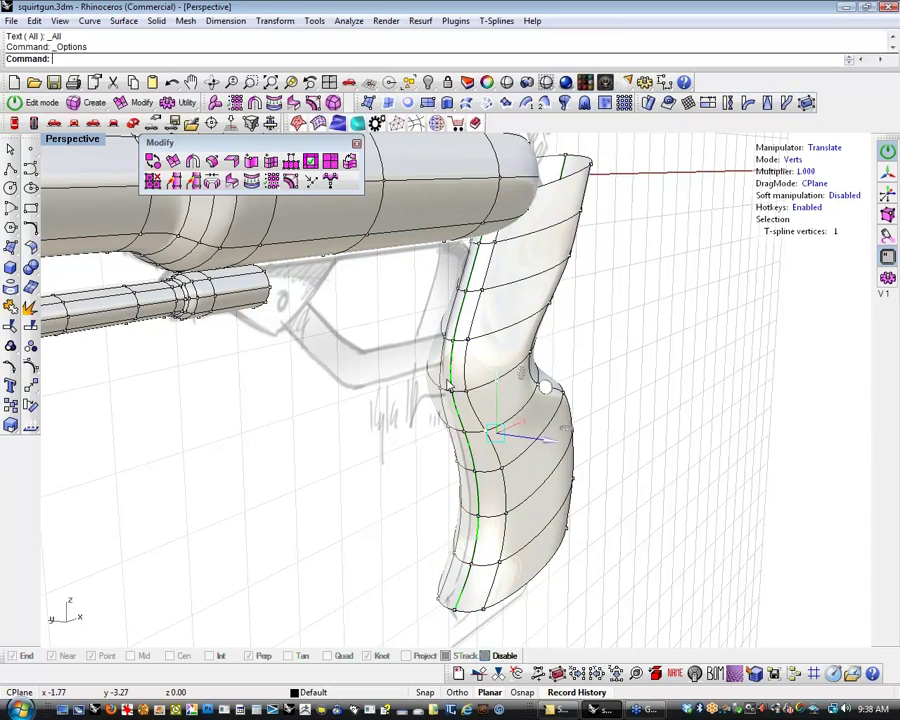
click(648, 421)
click(511, 409)
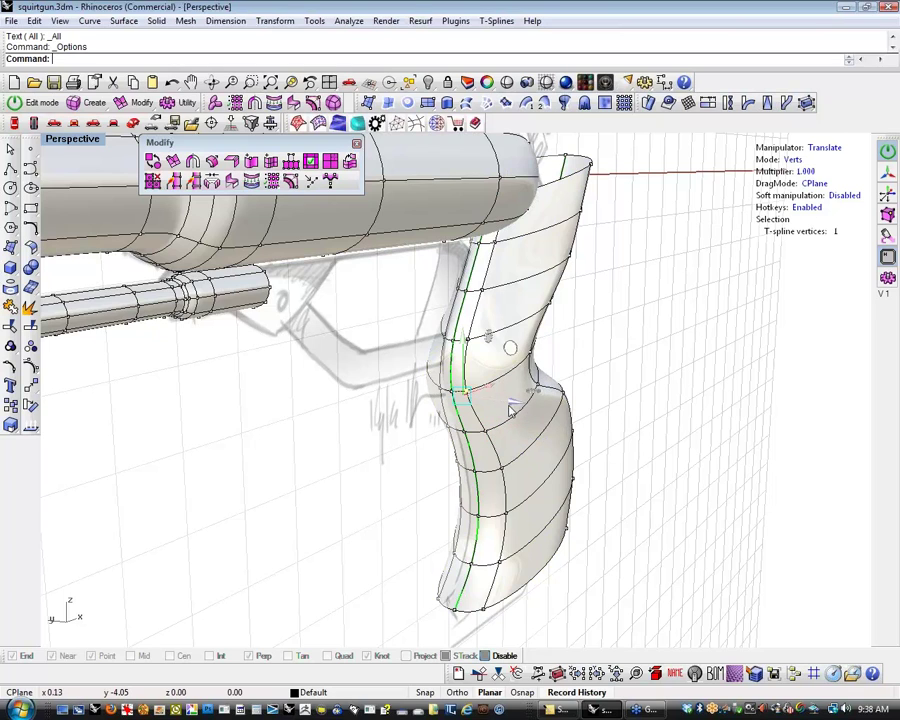
drag(516, 403, 500, 387)
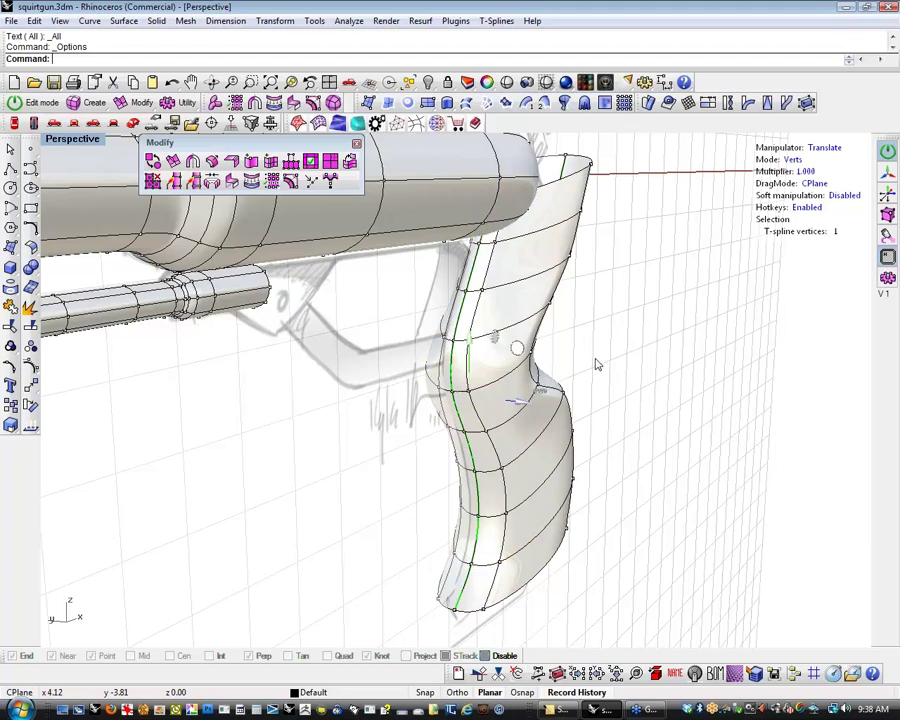
click(596, 365)
Nudge two vertices on the rear centre line of the lower grip slightly rearward, one after the other
right_drag(596, 365, 526, 427)
click(495, 409)
drag(551, 399, 557, 400)
click(584, 440)
click(516, 453)
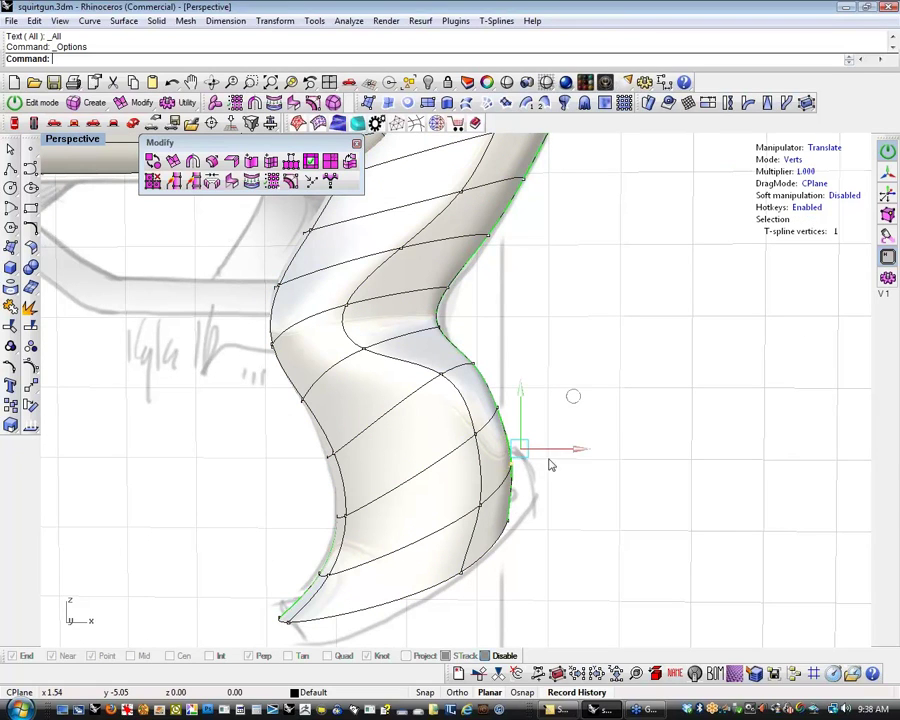
drag(574, 449, 578, 450)
click(546, 592)
Set the viewport to wireframe display and switch to the Front view at the grip's lower end
shift+right_drag(546, 594, 507, 538)
middle_click(507, 538)
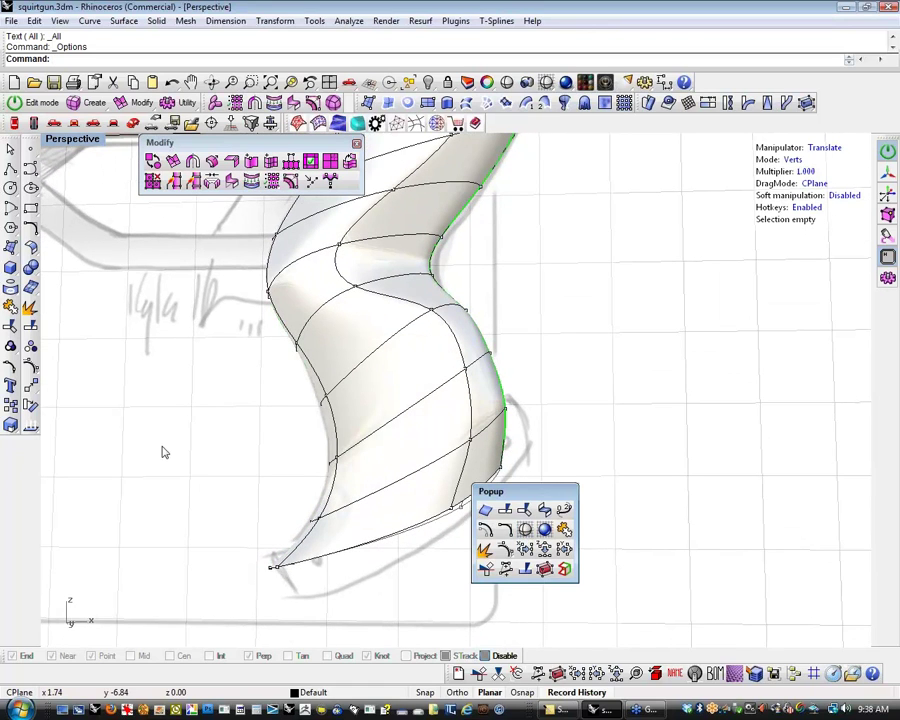
scroll(221, 434, down, 4)
shift+right_drag(252, 450, 412, 502)
middle_click(391, 484)
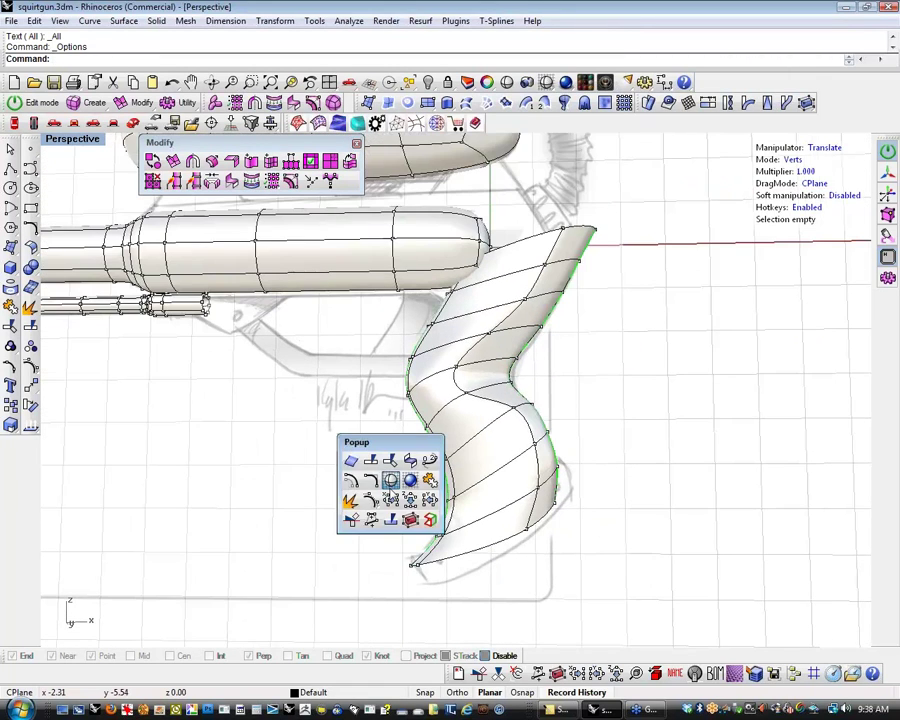
click(390, 480)
scroll(512, 488, up, 5)
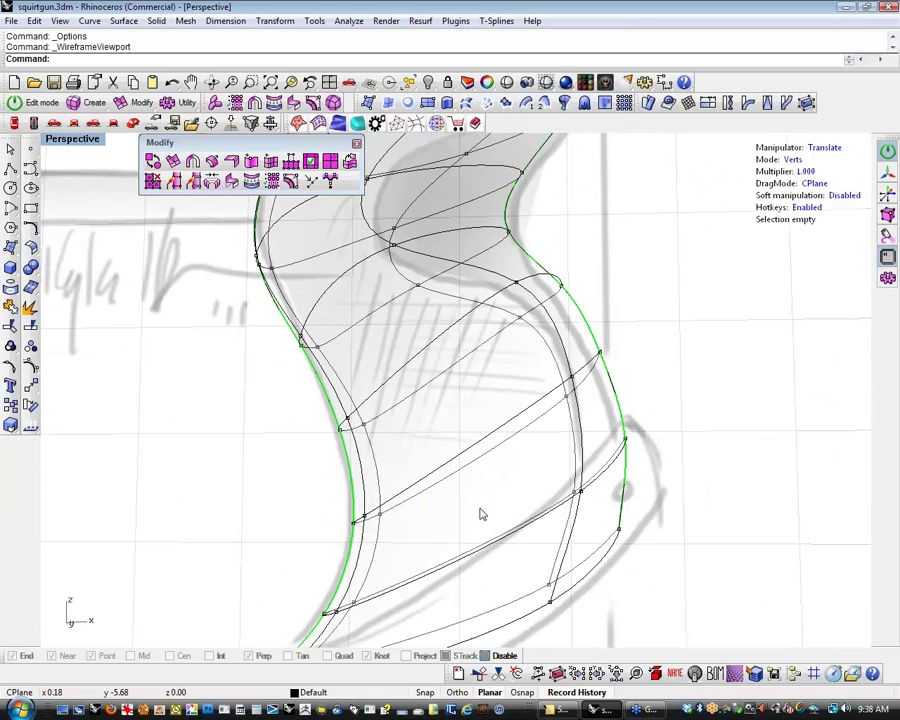
scroll(483, 517, down, 5)
scroll(482, 516, up, 4)
scroll(404, 425, down, 2)
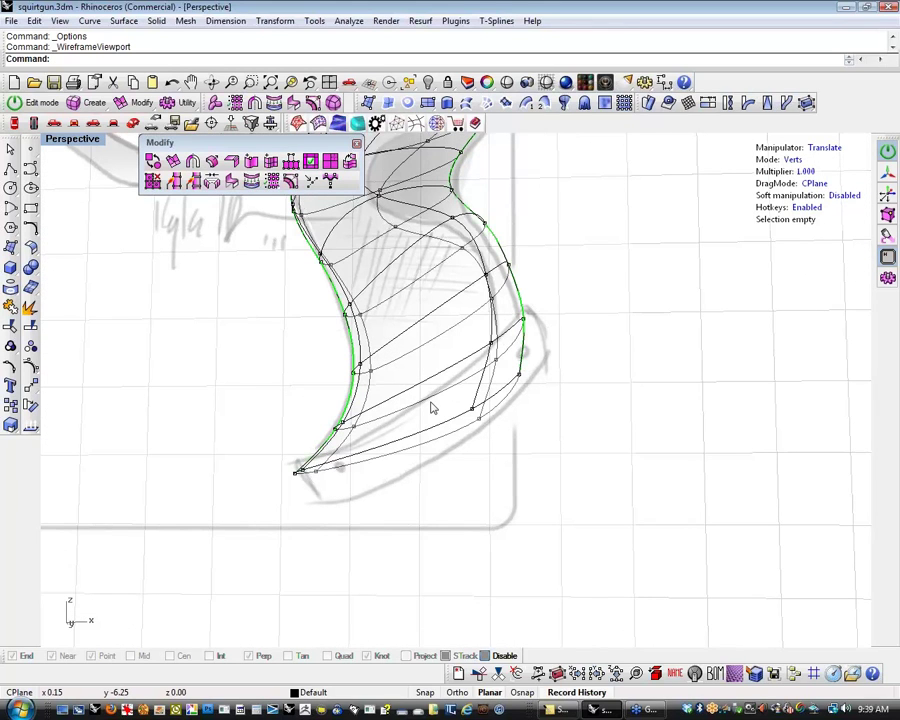
right_drag(460, 382, 462, 422)
click(116, 124)
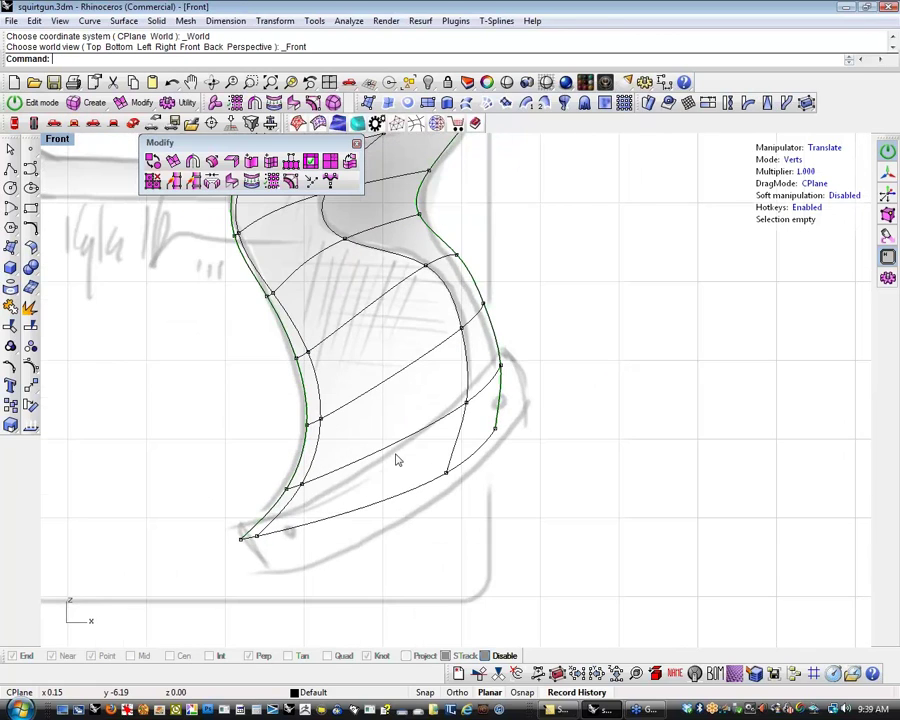
In the second-lowest row, move the mirrored side vertices up and the rear centre-line vertex slightly up and forward
scroll(410, 420, up, 2)
click(472, 390)
drag(472, 390, 473, 320)
click(540, 291)
click(490, 324)
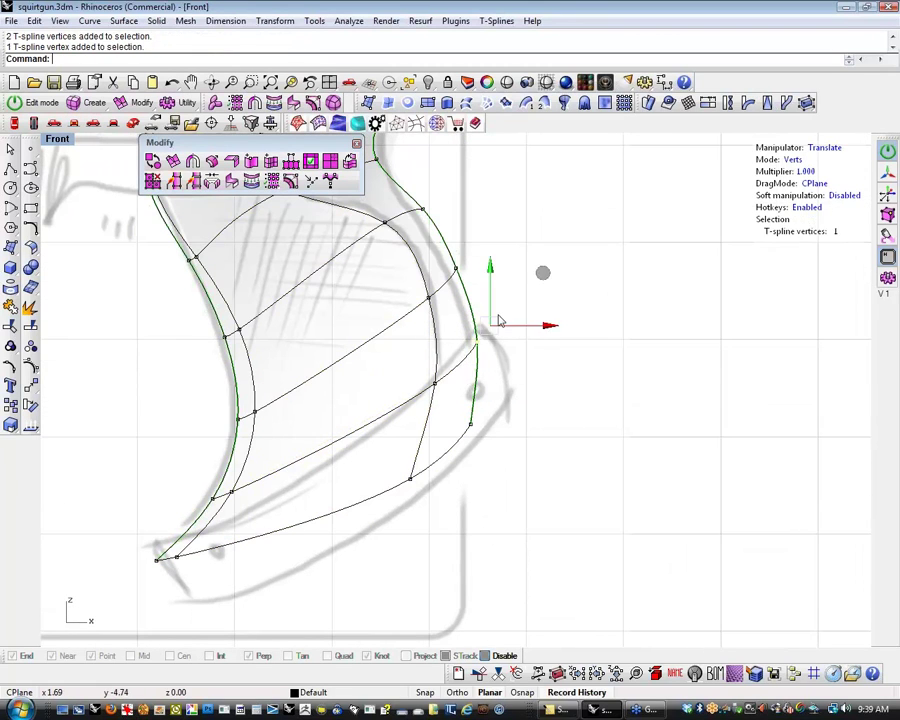
mouse_move(533, 284)
mouse_down()
mouse_move(536, 247)
mouse_move(521, 268)
mouse_up()
click(579, 361)
Select the three front vertices of the second-lowest row and move them down towards the sketched cap's upper edge
right_drag(444, 466, 455, 432)
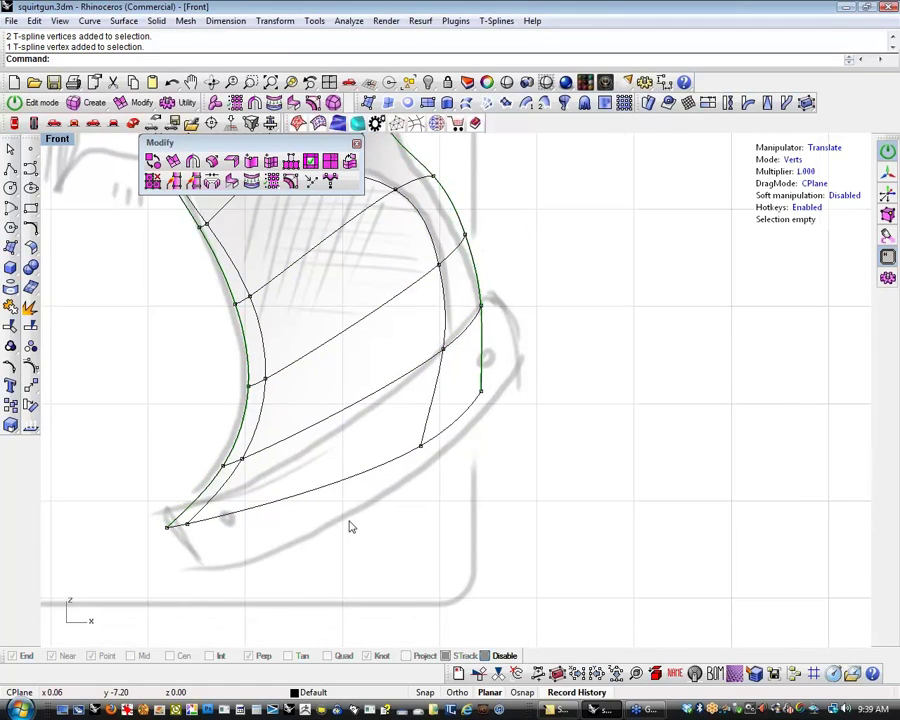
drag(193, 446, 253, 466)
drag(233, 415, 225, 470)
click(124, 523)
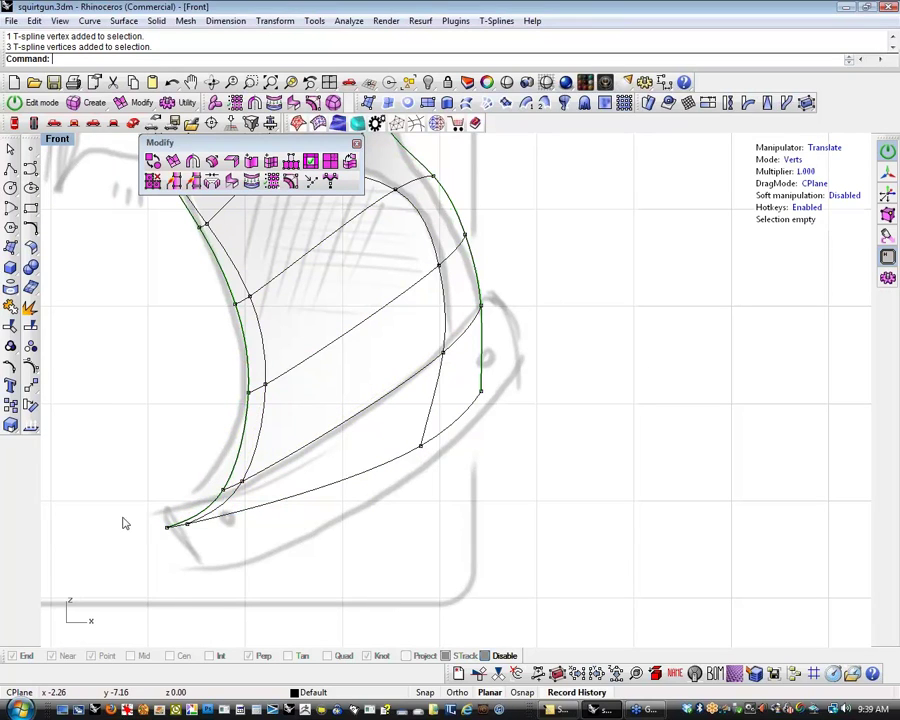
Move the six front vertices of the grip's two lowest rows forward and slightly down towards the sketched cap
drag(155, 465, 316, 555)
drag(257, 522, 226, 510)
click(182, 471)
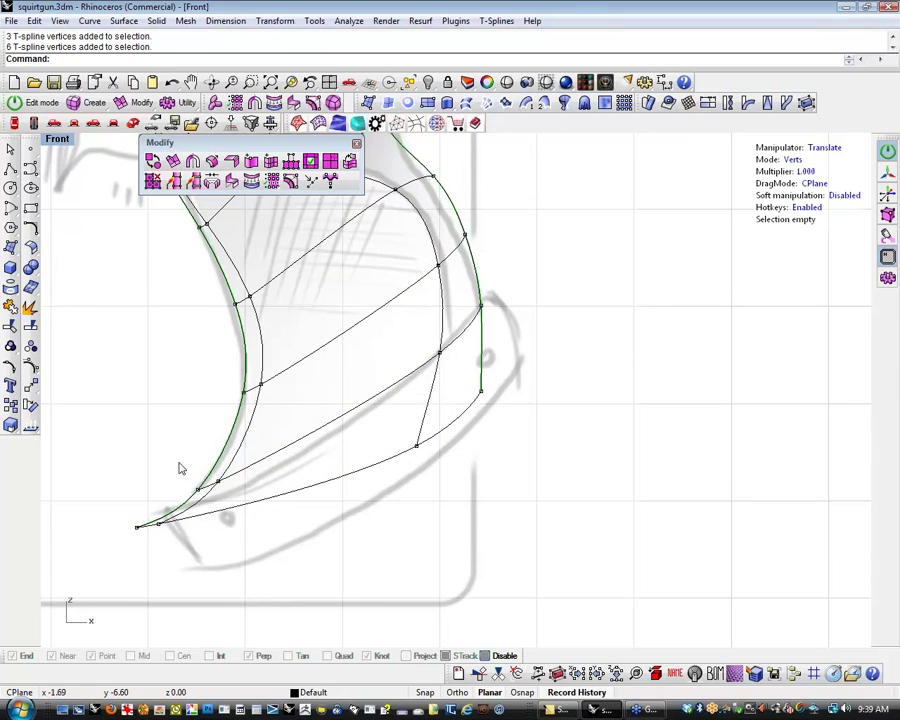
drag(180, 468, 261, 554)
click(166, 471)
drag(130, 458, 215, 492)
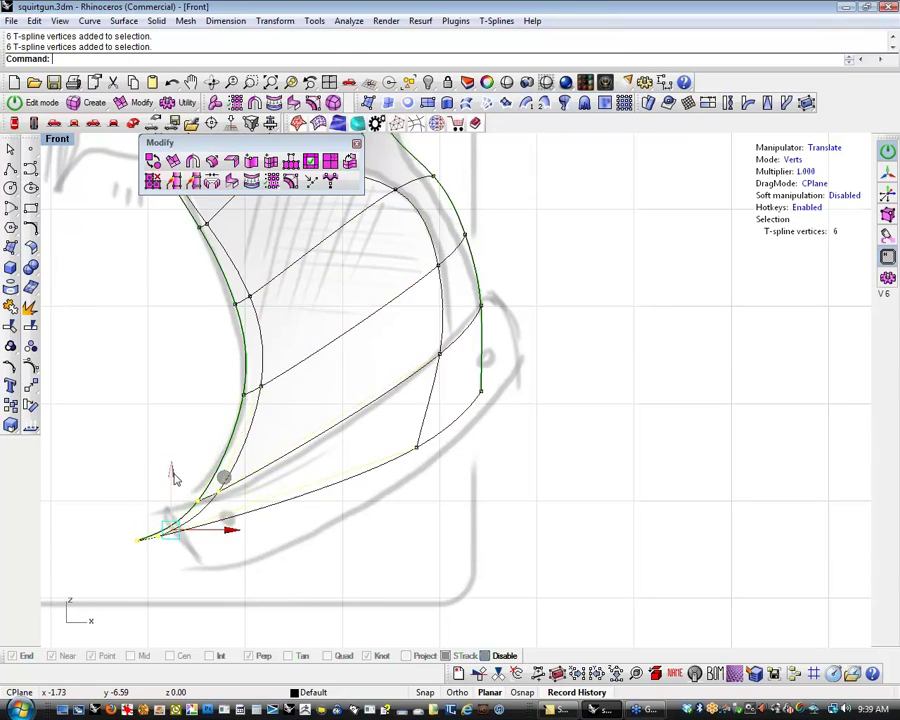
right_drag(463, 539, 437, 561)
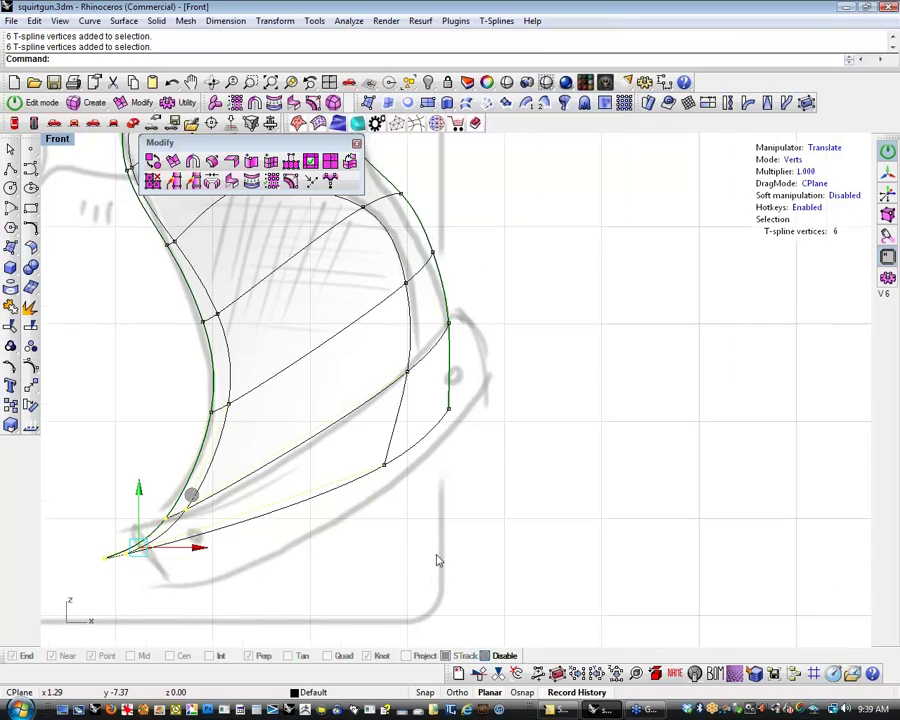
click(351, 501)
Select the lowest row of faces around the grip and delete them, leaving the lower end open
right_drag(394, 503, 369, 506)
key(d)
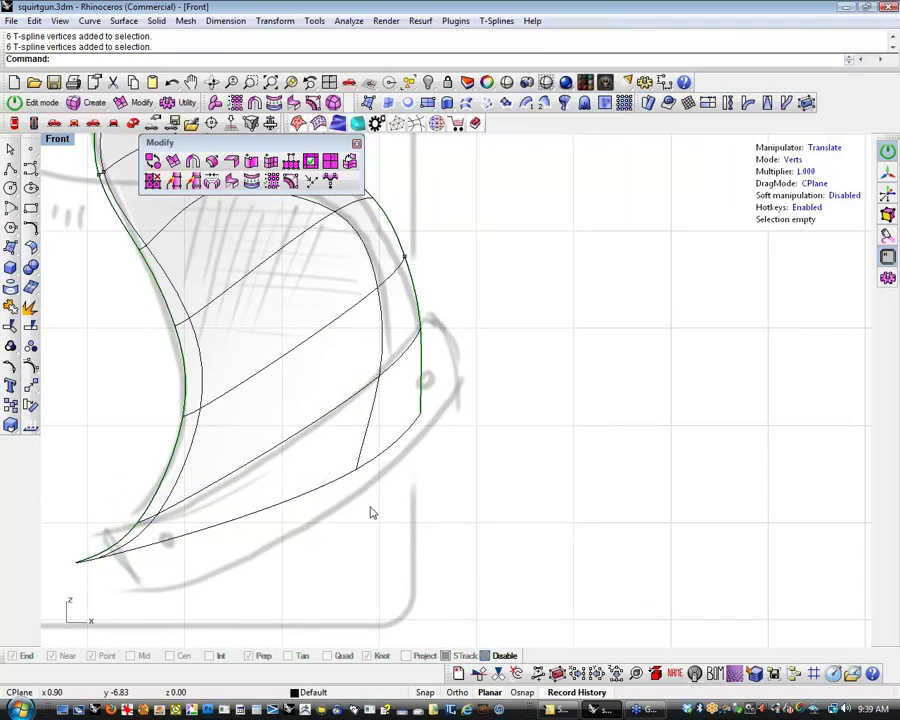
drag(369, 506, 333, 459)
shift+drag(89, 563, 88, 562)
key(Delete)
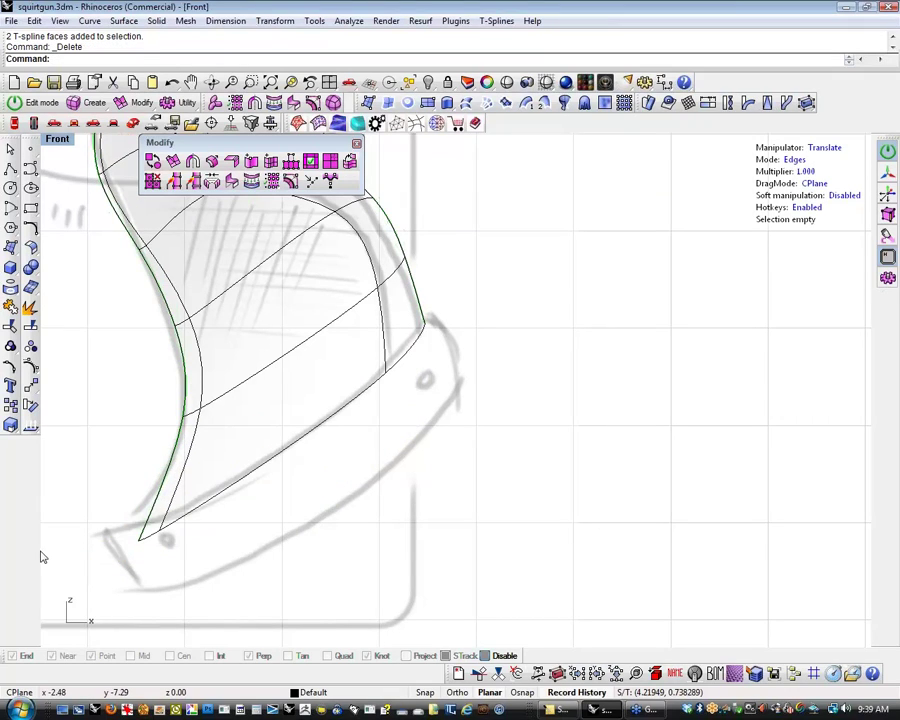
Move the front and rear edge pairs of the open lower end slightly up to align with the sketched cap line
drag(41, 551, 223, 494)
drag(143, 471, 143, 458)
right_drag(254, 526, 201, 541)
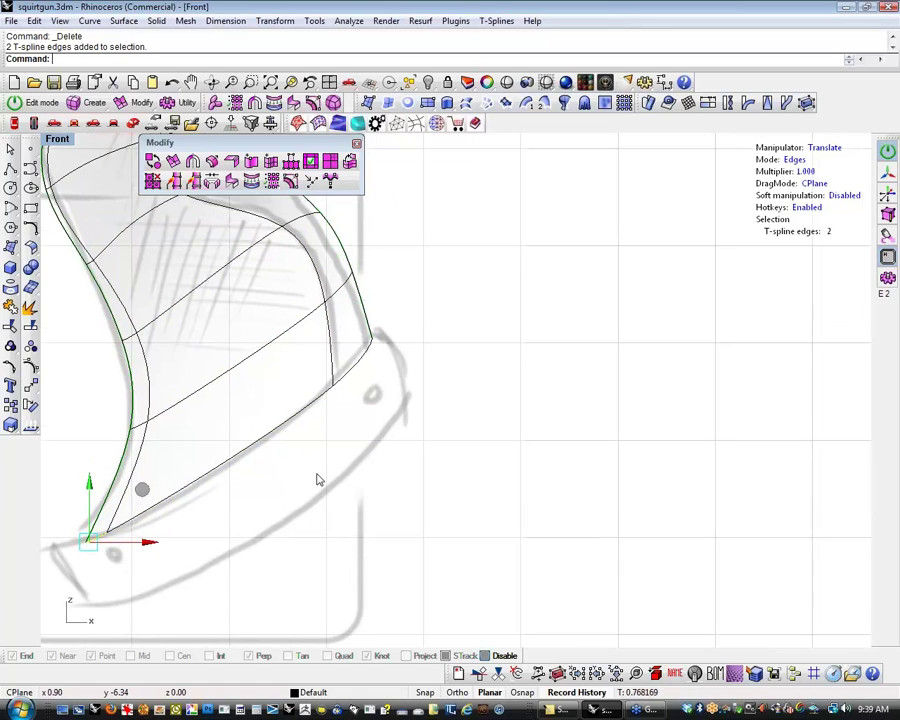
right_drag(317, 478, 303, 509)
drag(303, 505, 409, 357)
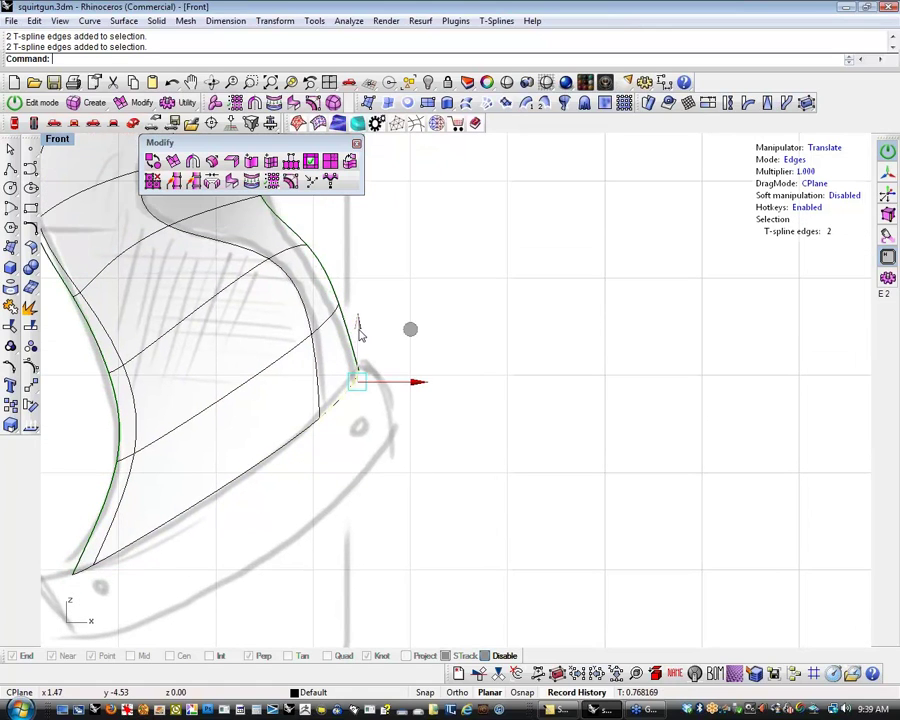
drag(360, 333, 360, 326)
click(359, 461)
In the Perspective view, select the open bottom edge loop and extrude it outward by scaling to form a cap flange
right_drag(371, 494, 467, 457)
click(134, 123)
shift+right_drag(361, 496, 338, 531)
right_drag(338, 531, 343, 556)
double_click(296, 519)
key(r)
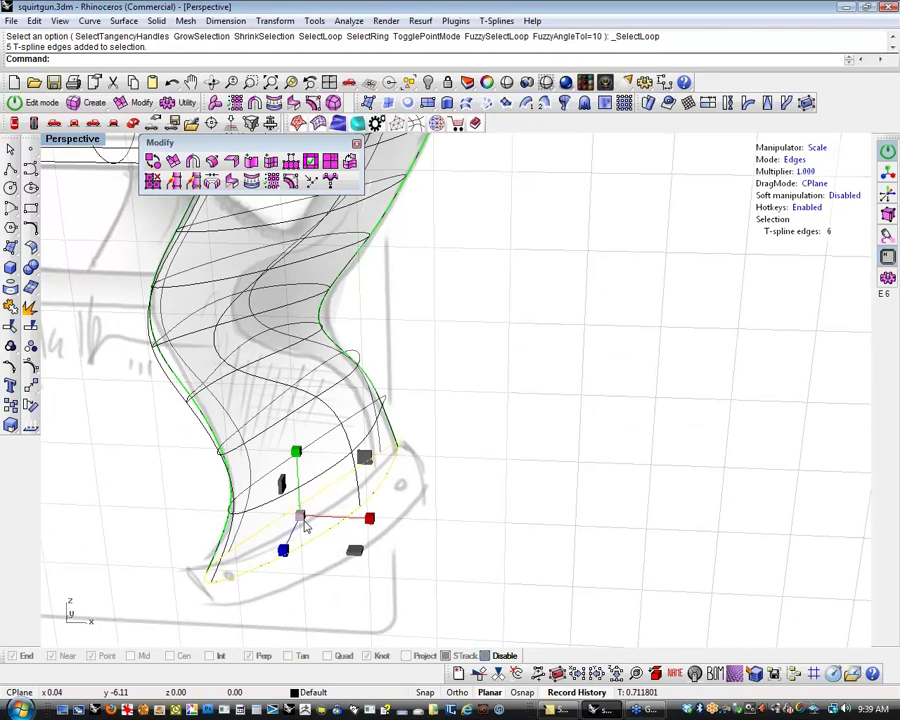
drag(302, 518, 320, 516)
shift+right_drag(371, 567, 370, 542)
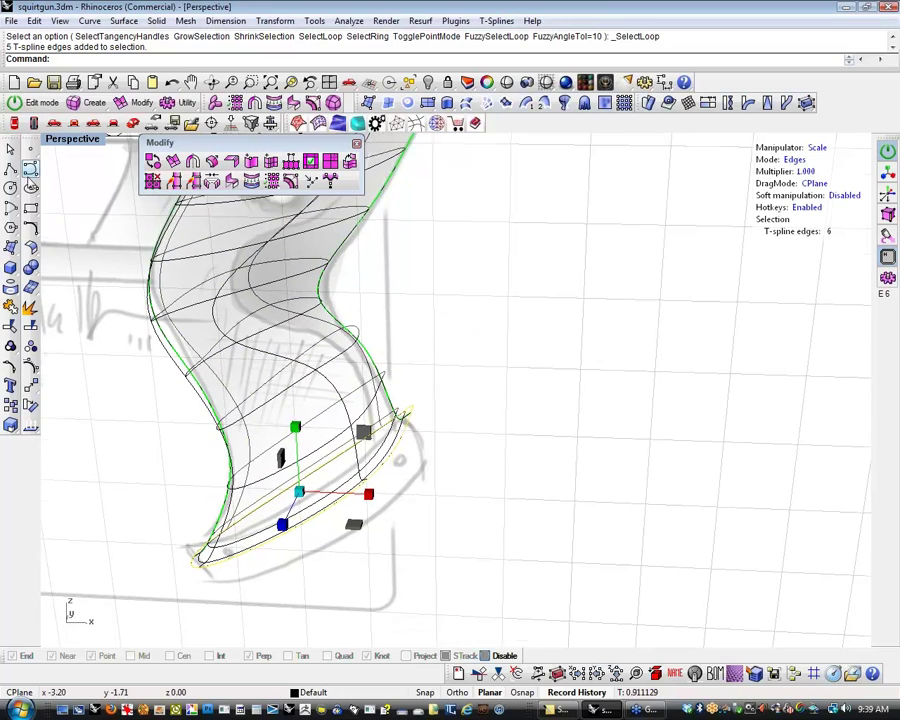
In the Front view, extrude the flange's outer edge loop down and slightly rearward to form the cap's side wall
click(73, 124)
scroll(277, 436, down, 4)
right_drag(273, 507, 332, 445)
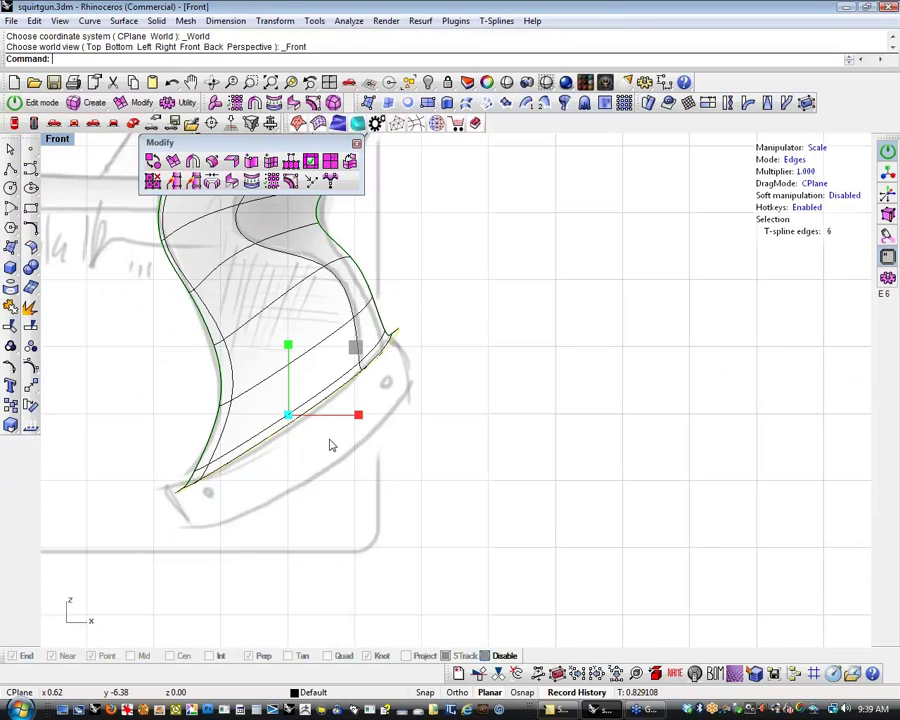
key(w)
alt+drag(338, 362, 353, 413)
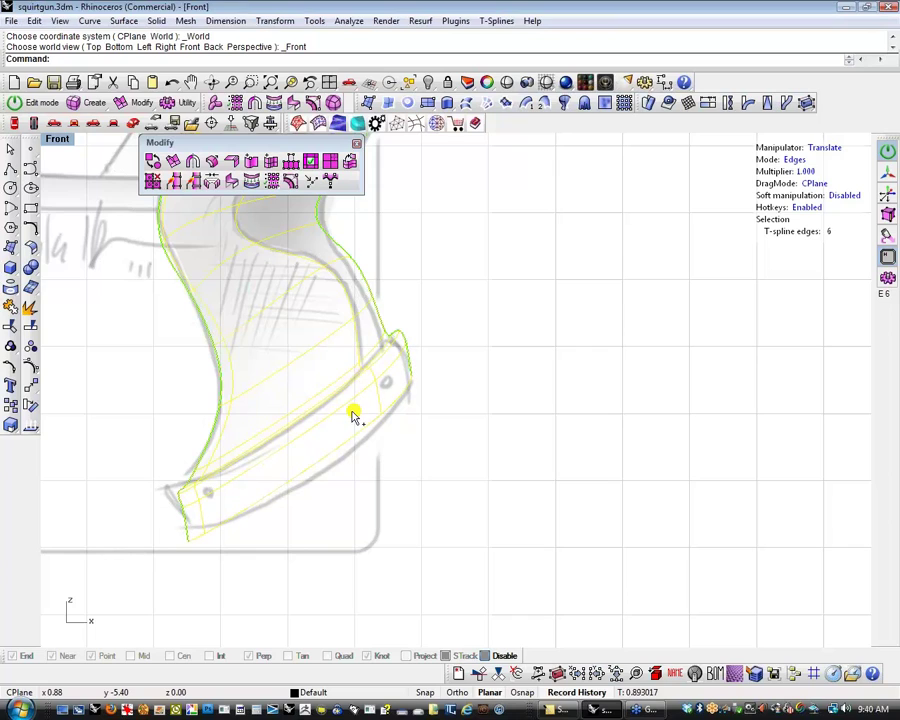
click(420, 446)
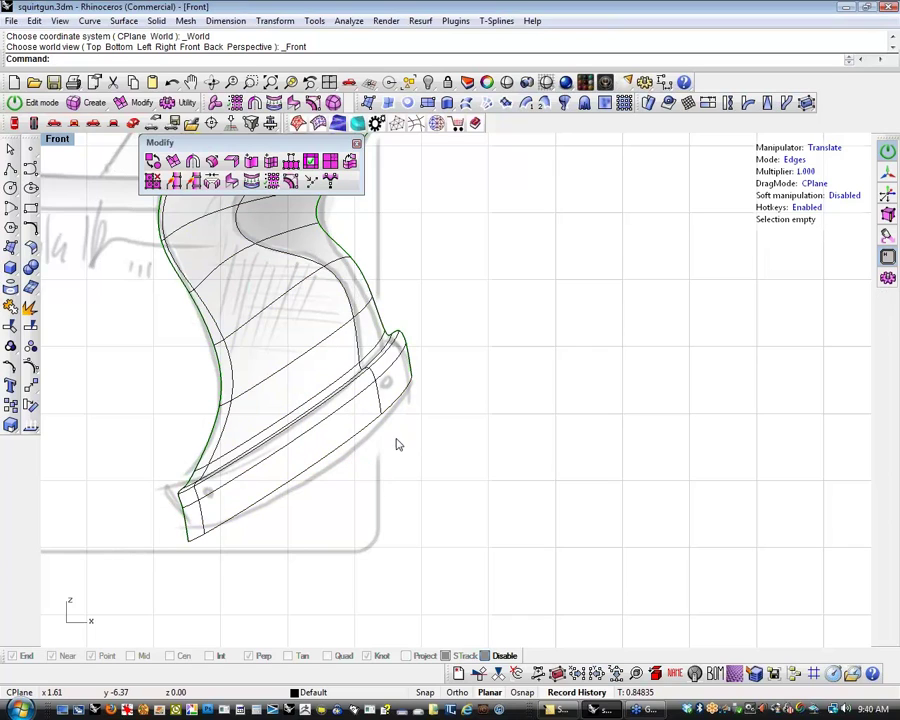
Move the mirrored rear side vertices of the cap's bottom edge down towards the sketched outline
key(1)
drag(384, 430, 358, 402)
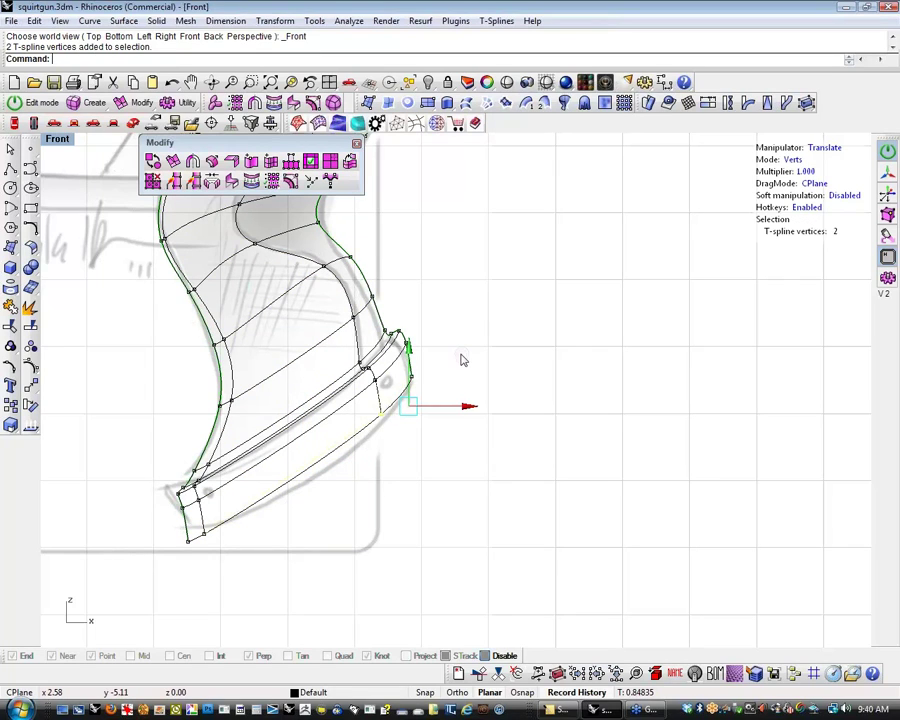
click(182, 558)
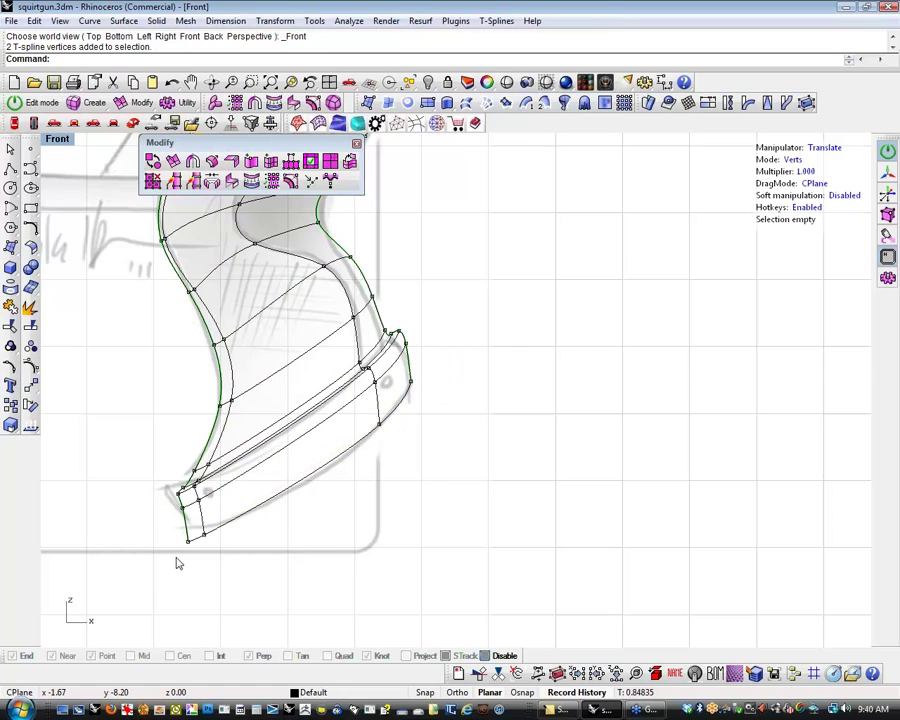
Move the twelve front vertices above the cap's bottom edge forward to the sketch, and shift the topmost three back rearward
scroll(177, 540, up, 5)
drag(156, 444, 231, 476)
drag(100, 388, 249, 512)
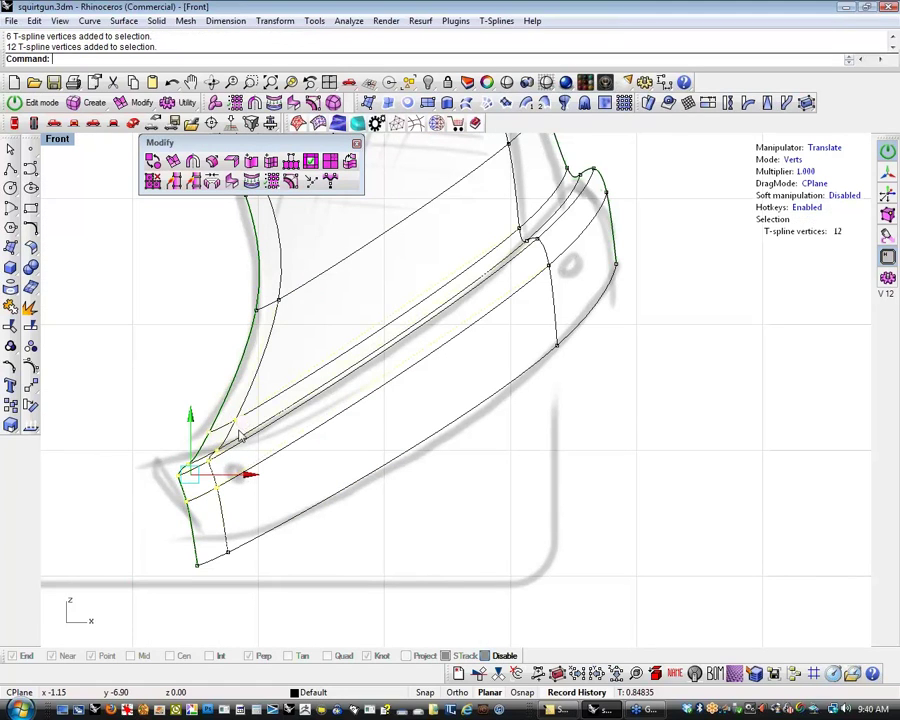
drag(238, 421, 221, 415)
drag(150, 380, 257, 396)
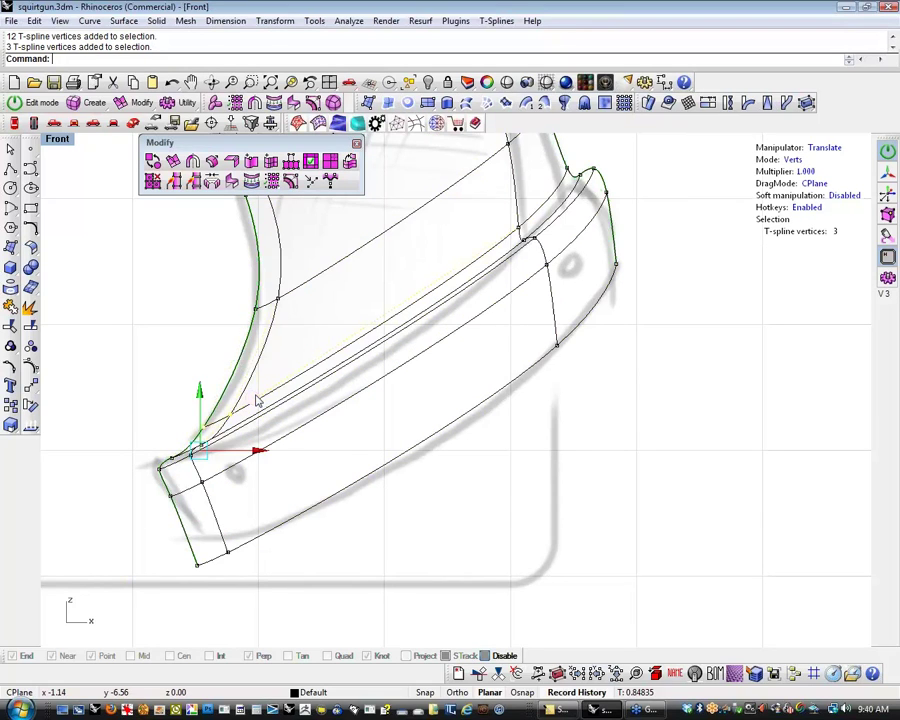
key(Escape)
Move the cap's bottom front vertices up and rearward to the sketch, and nudge the centre-line vertex slightly up and forward
right_drag(160, 465, 143, 439)
drag(145, 535, 237, 463)
key(Escape)
drag(230, 550, 202, 488)
drag(254, 464, 259, 472)
click(237, 554)
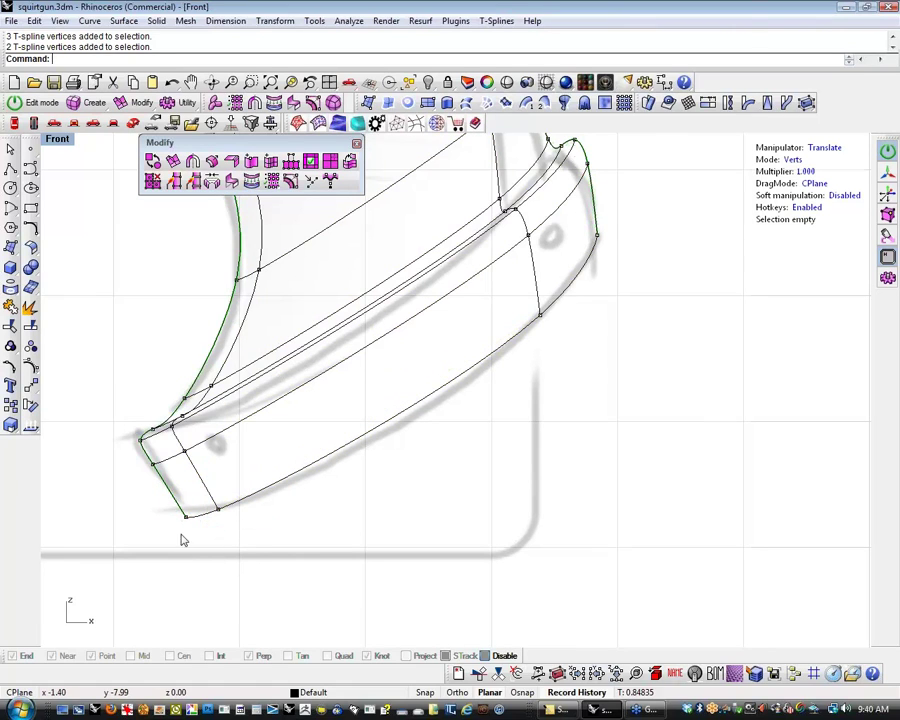
drag(179, 535, 195, 500)
drag(233, 464, 231, 456)
click(313, 525)
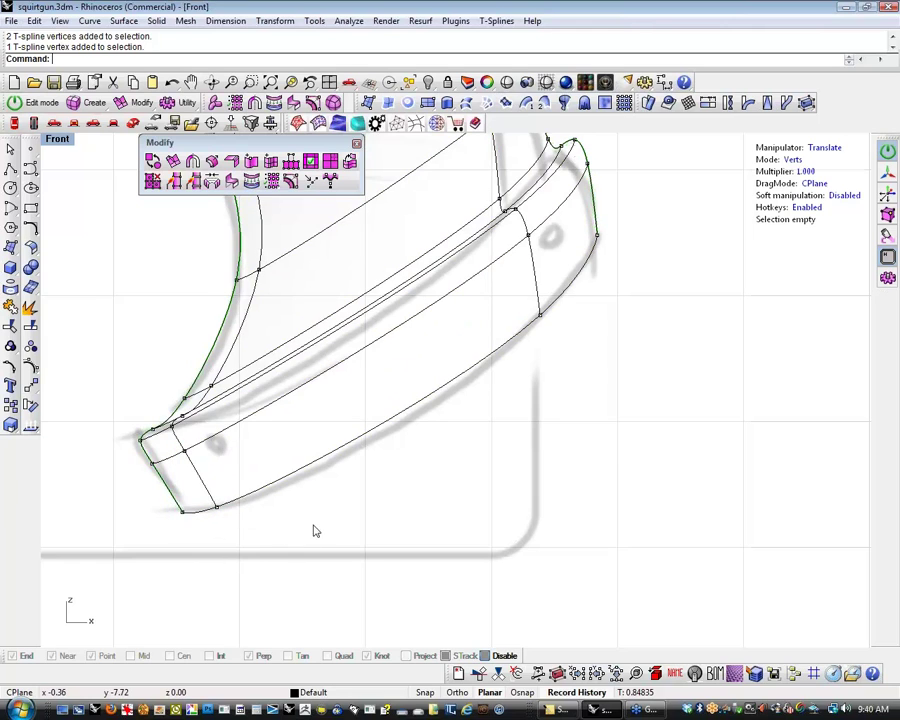
Fit the cap's bottom edge to the sketch by nudging its mirrored front side vertices down and its rear ones down and forward
right_drag(422, 454, 344, 522)
drag(156, 583, 125, 563)
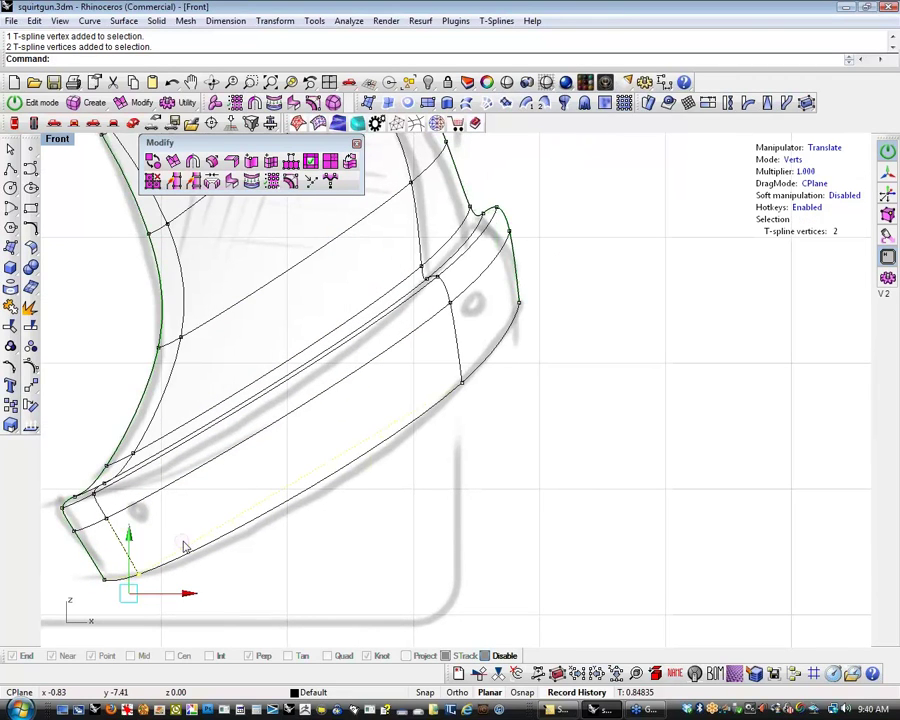
drag(185, 543, 187, 546)
click(260, 600)
right_drag(383, 536, 327, 585)
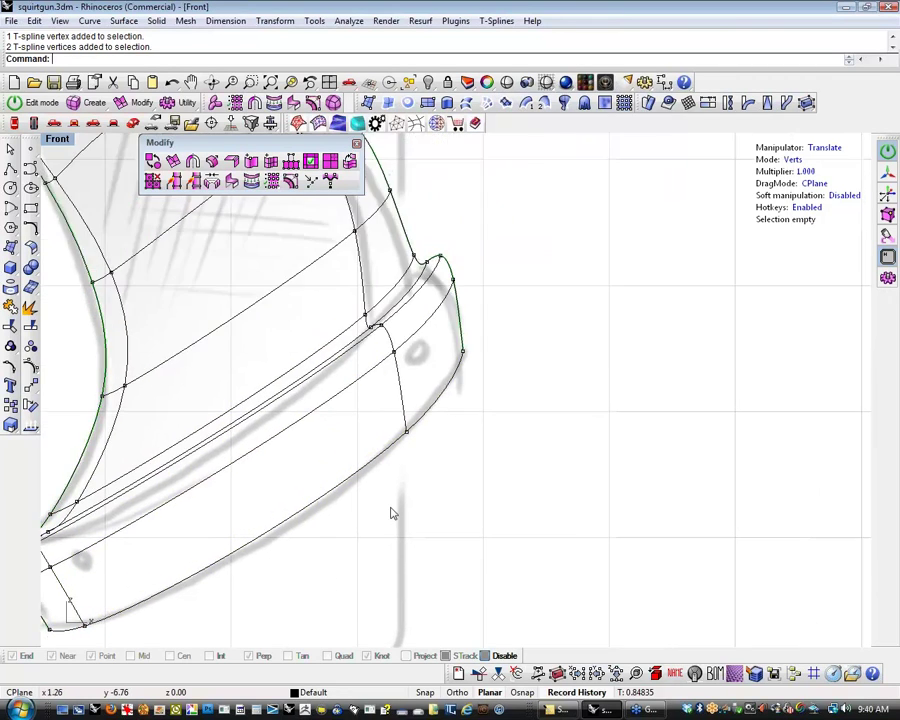
drag(401, 492, 433, 403)
drag(506, 382, 492, 400)
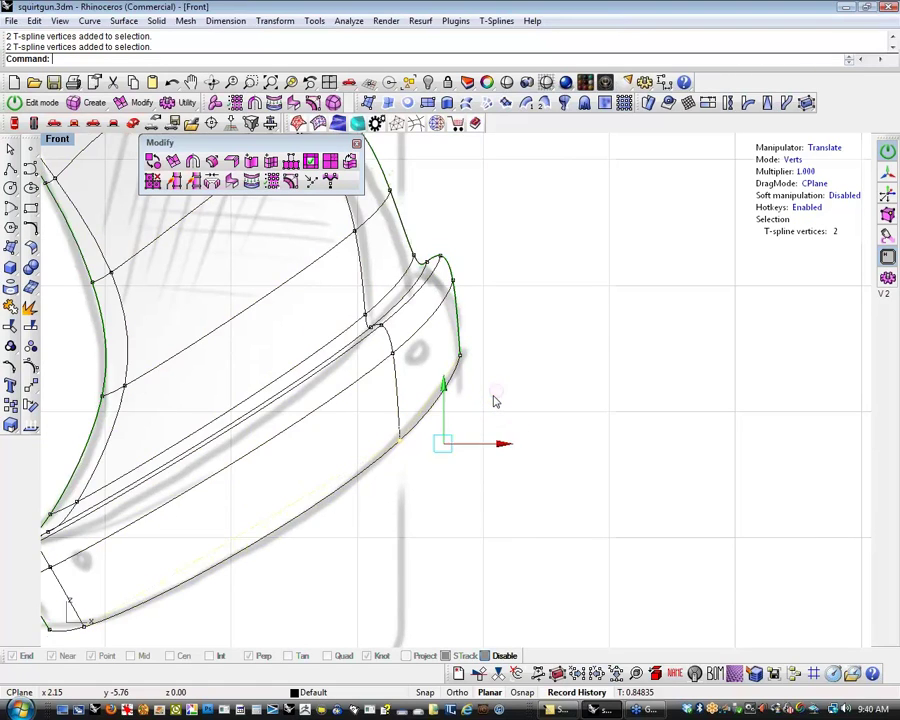
click(474, 526)
Toggle the T-Splines surfaces between box and smooth display to check the grip's control cage
scroll(474, 526, down, 5)
scroll(380, 502, up, 3)
right_drag(462, 531, 364, 561)
key(Tab)
key(Tab)
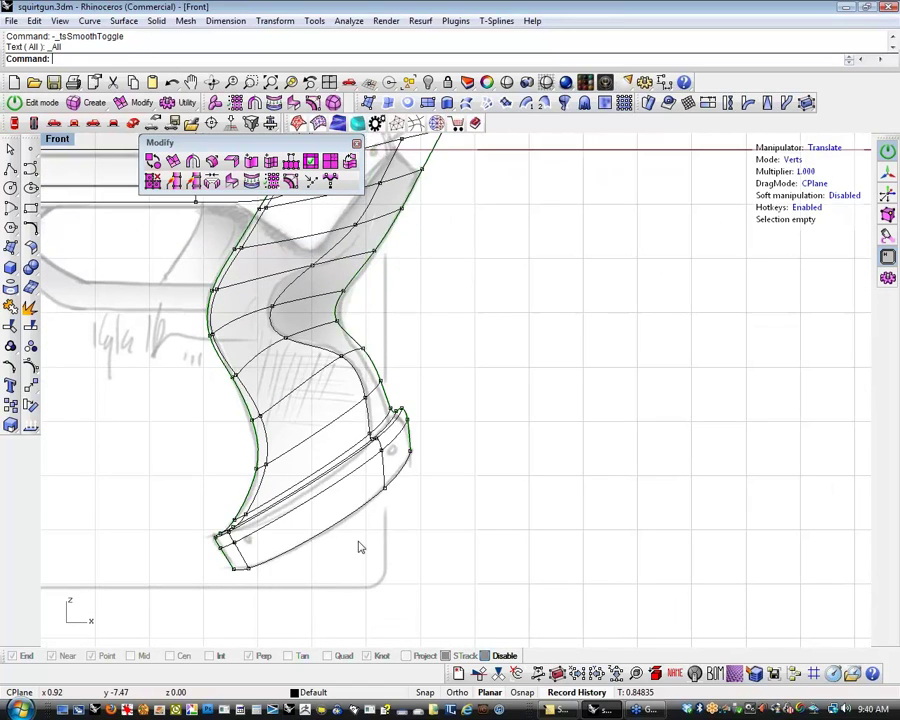
key(Tab)
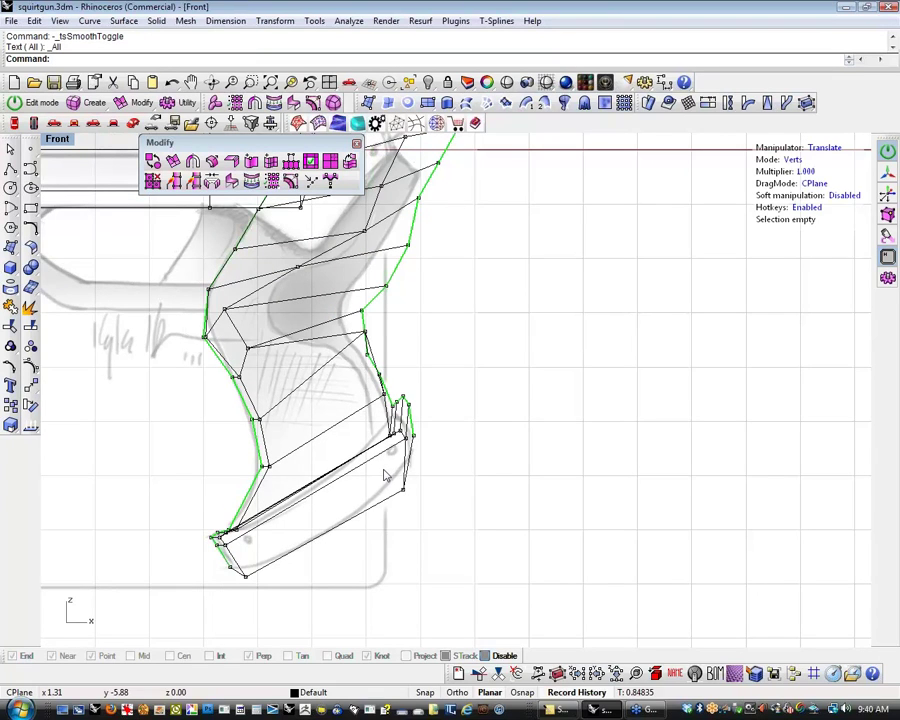
key(Tab)
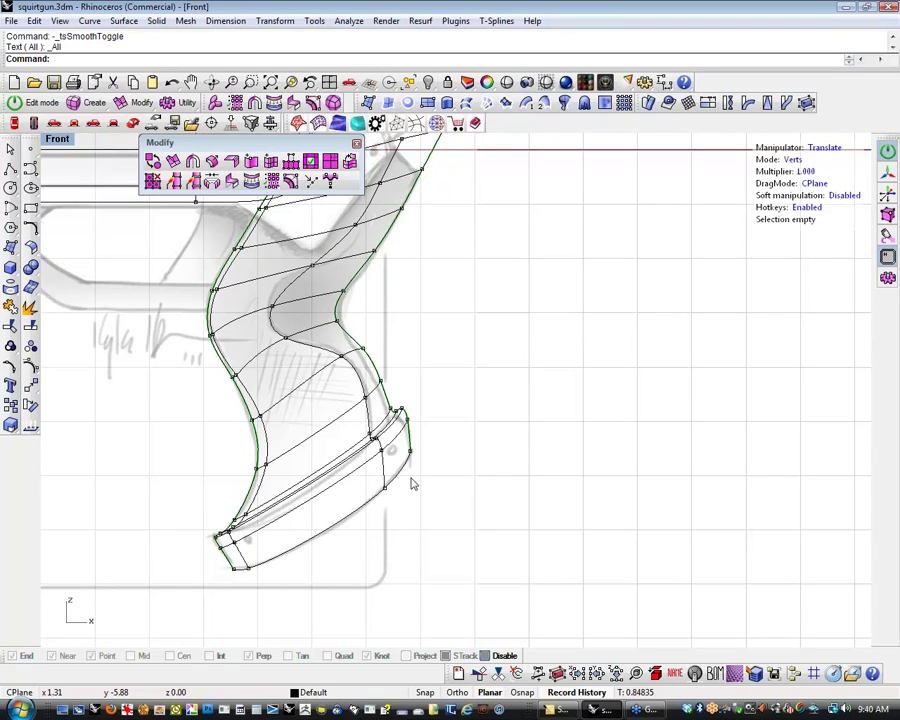
Select the three front vertices of the cap's bottom edge and nudge them to refine the fit to the sketch
right_drag(420, 482, 414, 509)
scroll(255, 586, up, 2)
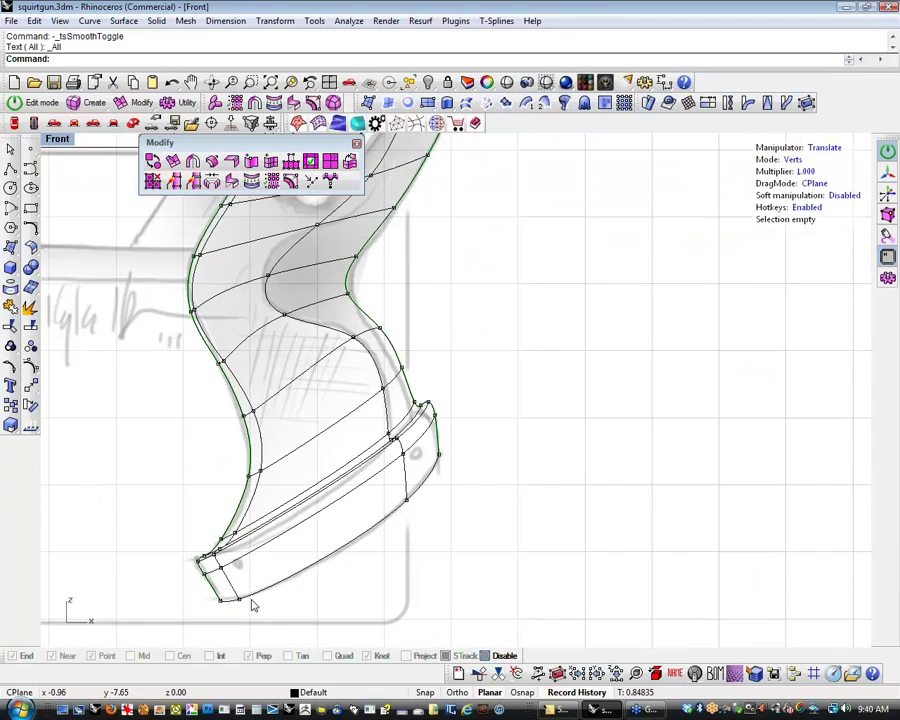
scroll(252, 604, up, 4)
drag(195, 618, 263, 560)
click(263, 557)
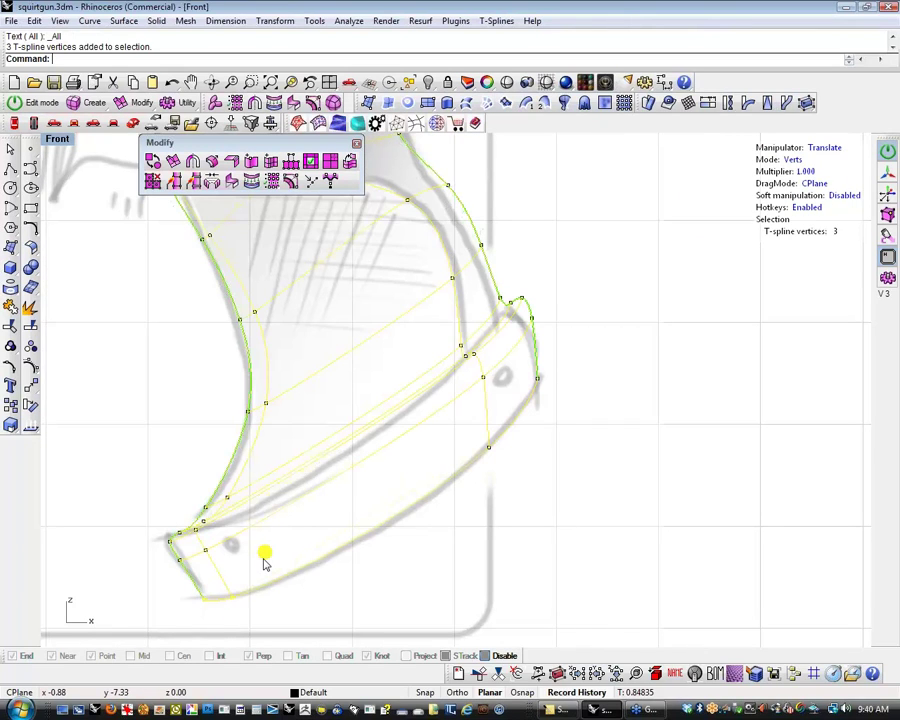
click(415, 545)
Switch to a shaded Perspective view of the cap's open underside and set the selection mode to edges
right_drag(416, 537, 320, 591)
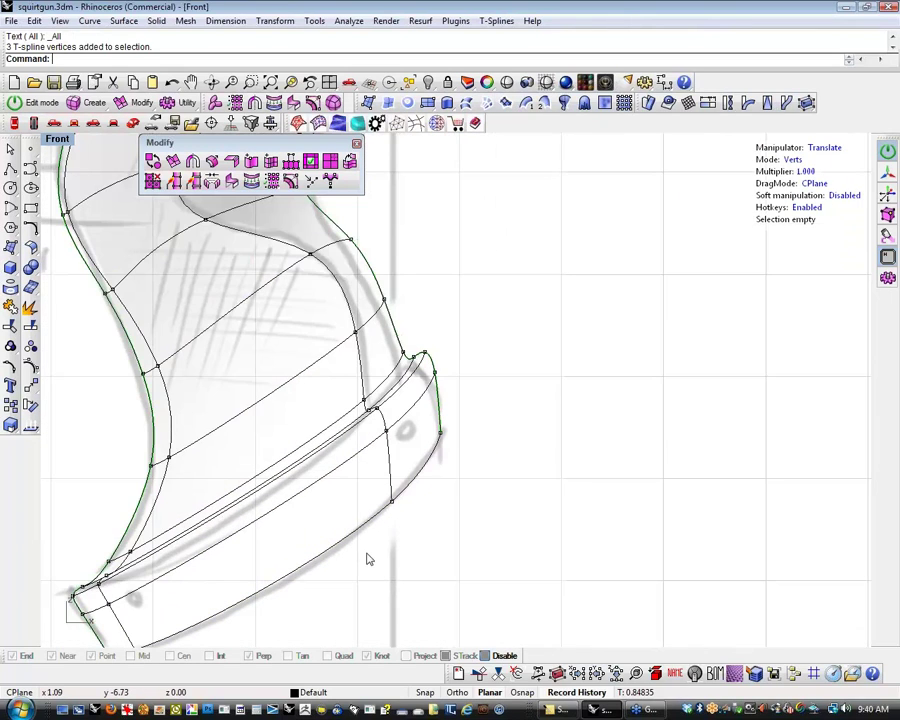
scroll(287, 485, down, 5)
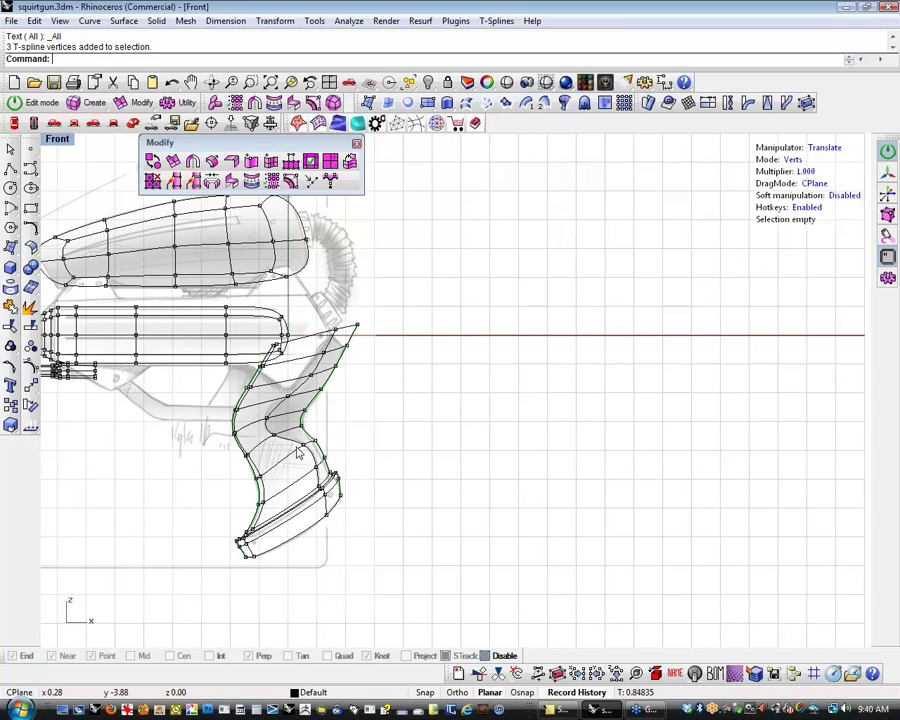
scroll(356, 366, up, 4)
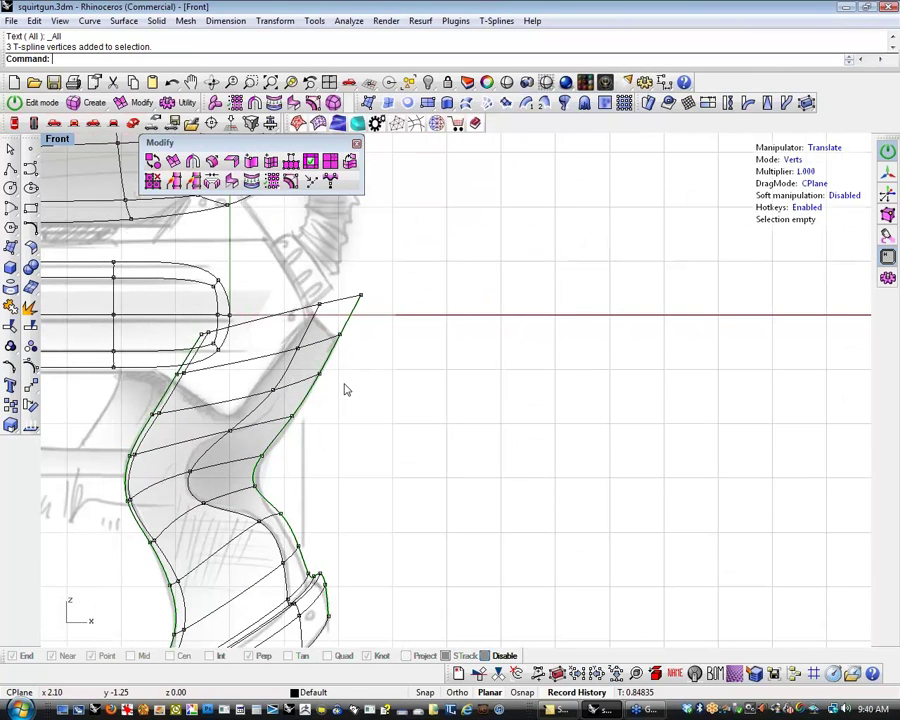
right_drag(340, 403, 394, 383)
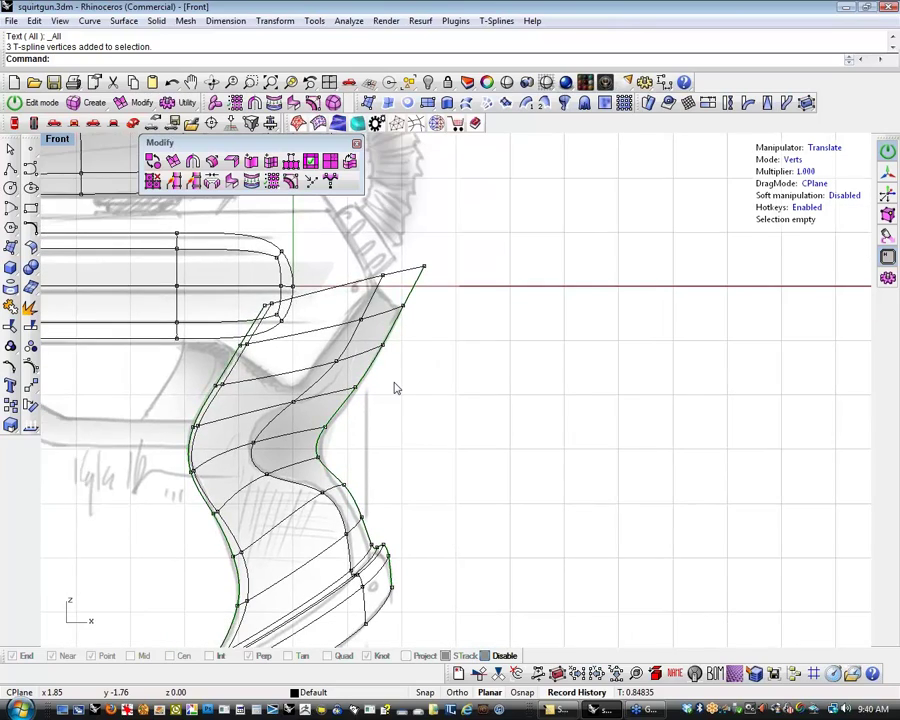
scroll(394, 383, down, 2)
scroll(396, 388, down, 2)
click(133, 123)
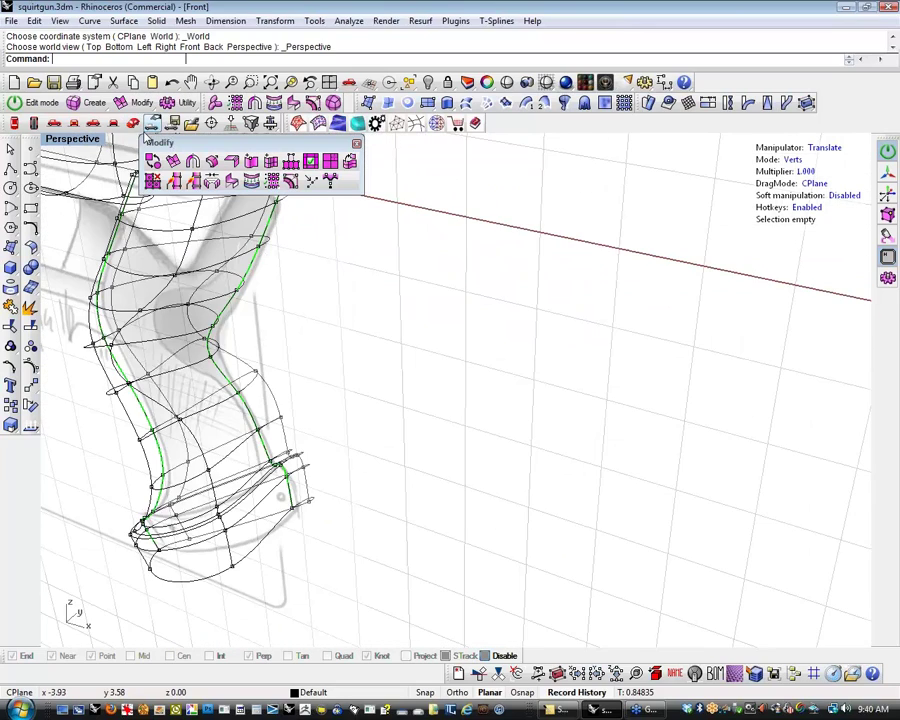
right_drag(279, 494, 342, 364)
scroll(317, 495, up, 4)
mouse_move(317, 495)
shift+right_down()
mouse_move(575, 430)
mouse_move(510, 371)
mouse_move(421, 456)
shift+right_up()
middle_click(510, 371)
click(510, 370)
key(s)
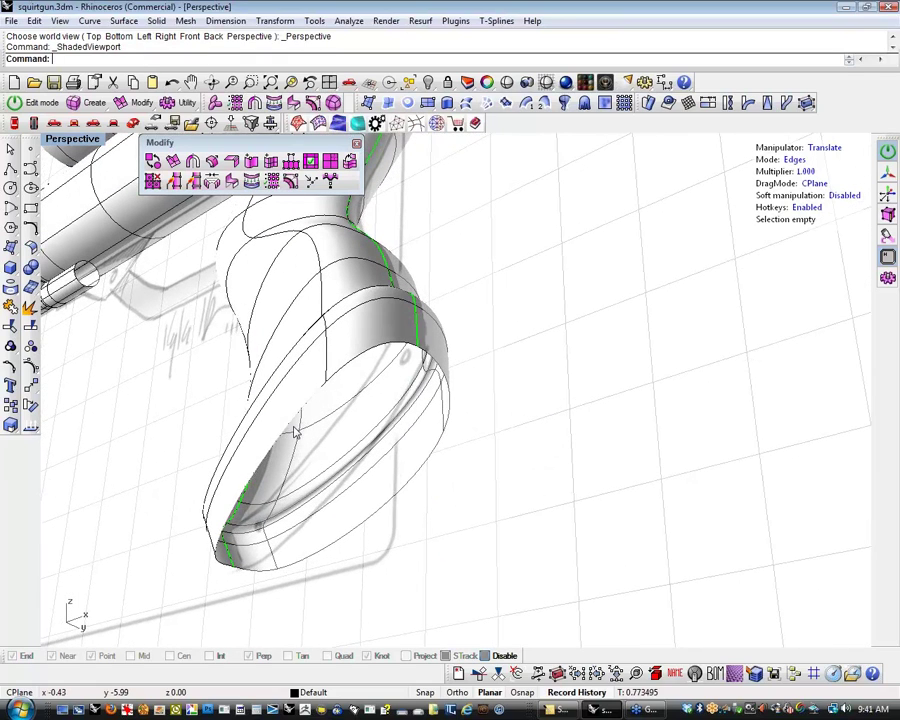
Extrude the cap's bottom edge loop inward by scaling until only a small central opening remains
double_click(293, 424)
key(r)
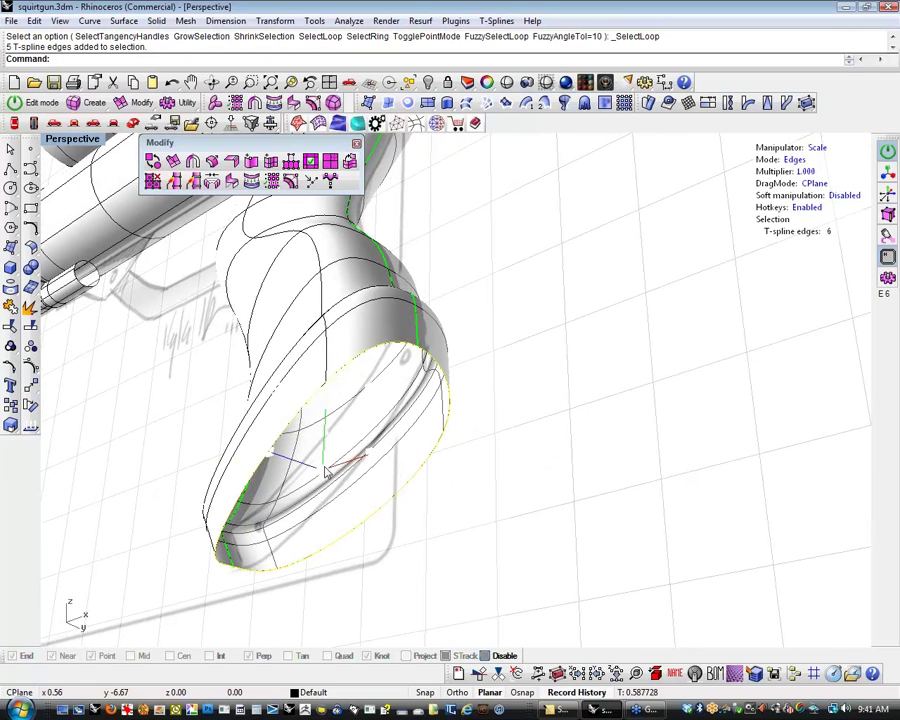
alt+drag(322, 470, 181, 480)
scroll(330, 468, up, 5)
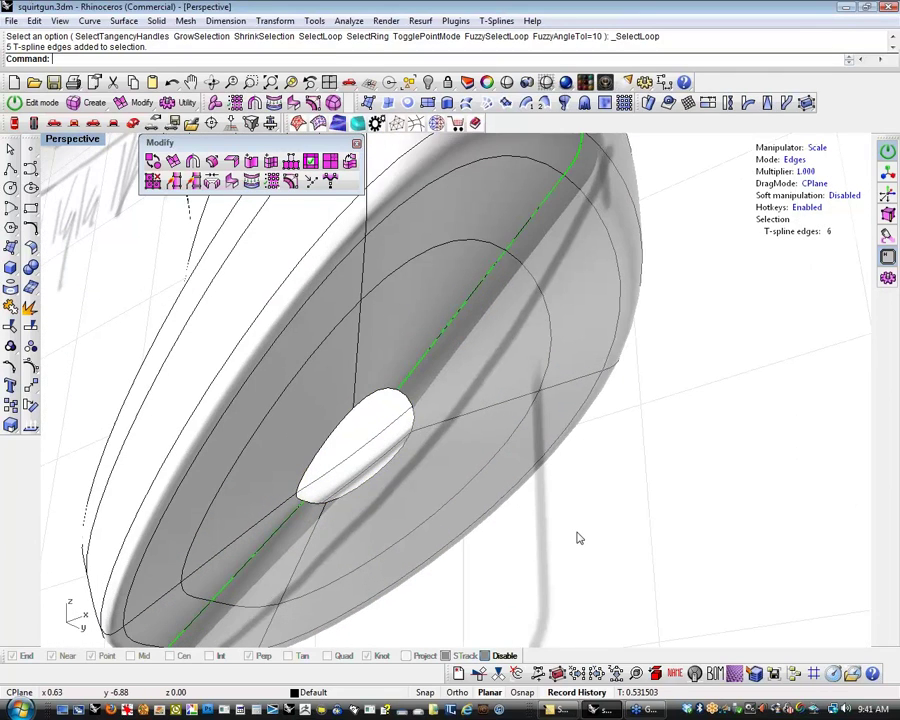
key(Escape)
shift+right_drag(552, 514, 508, 487)
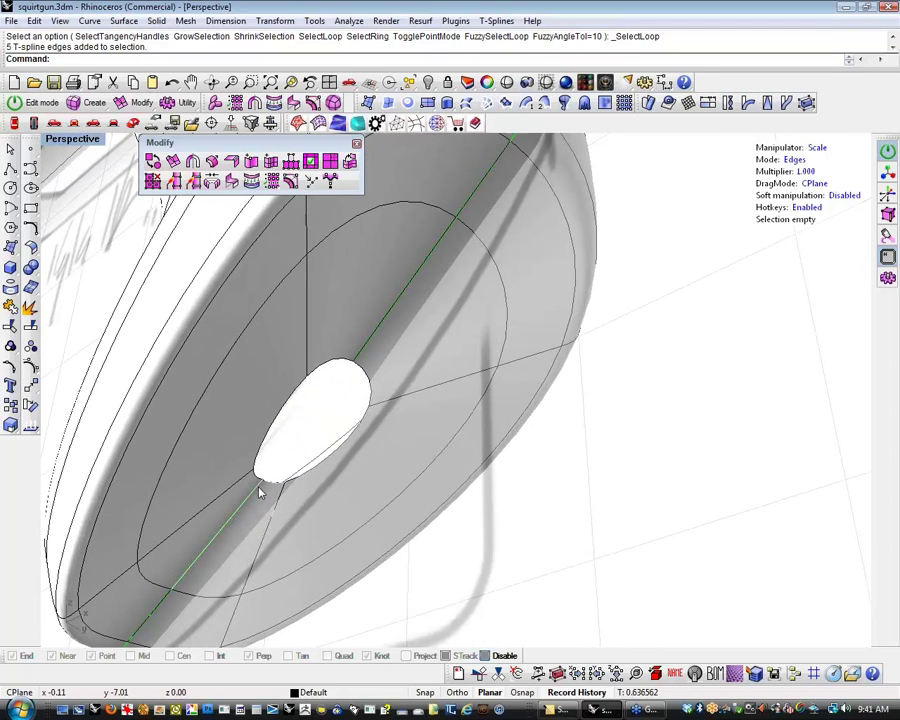
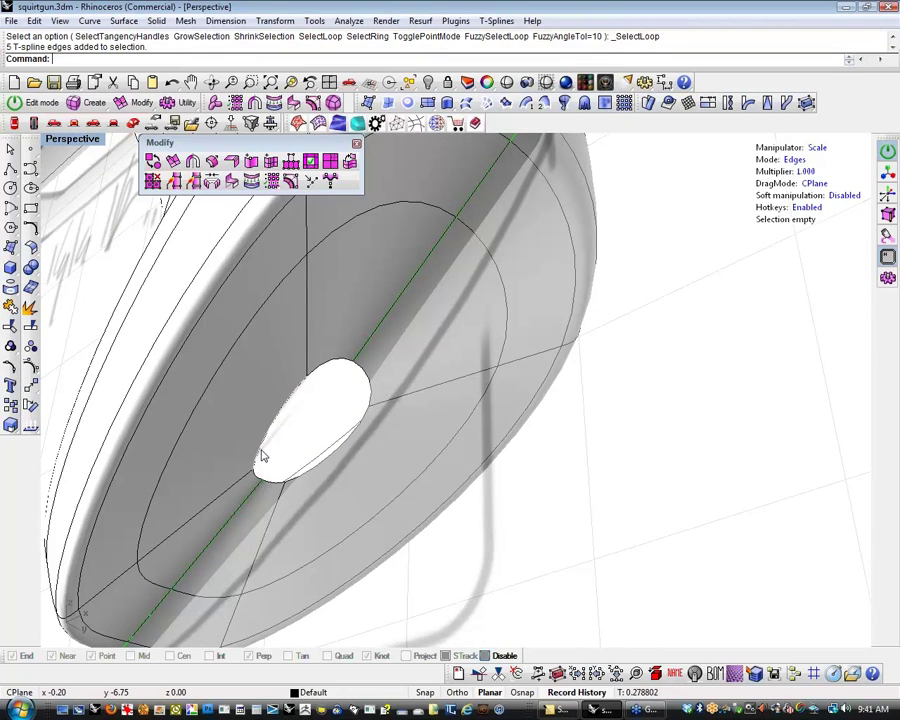
Bridge the two long side edges of the cap's central opening with two segments
click(262, 456)
shift+click(340, 454)
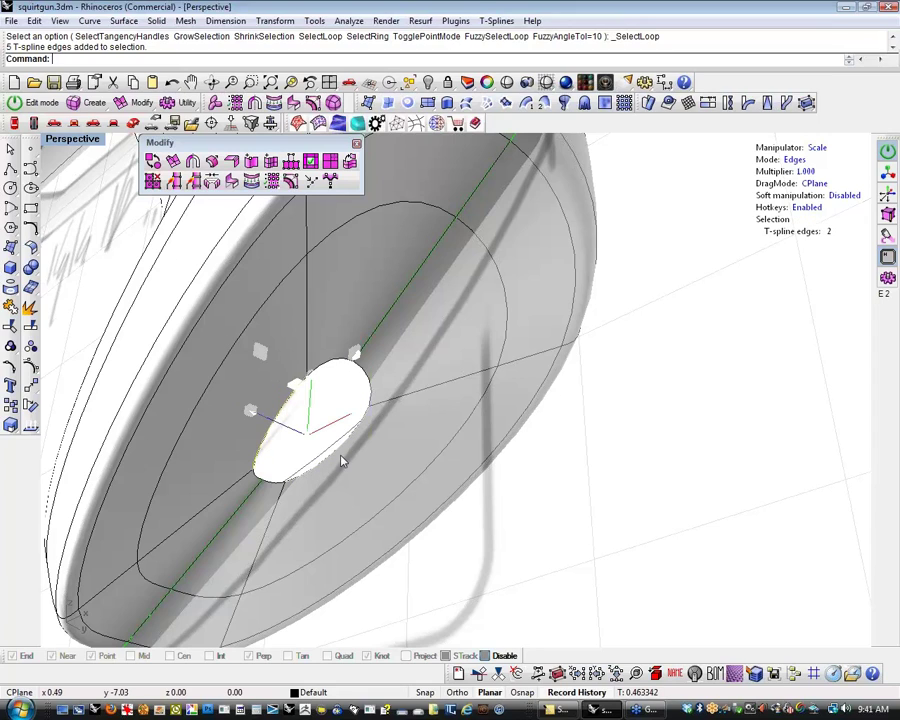
click(212, 182)
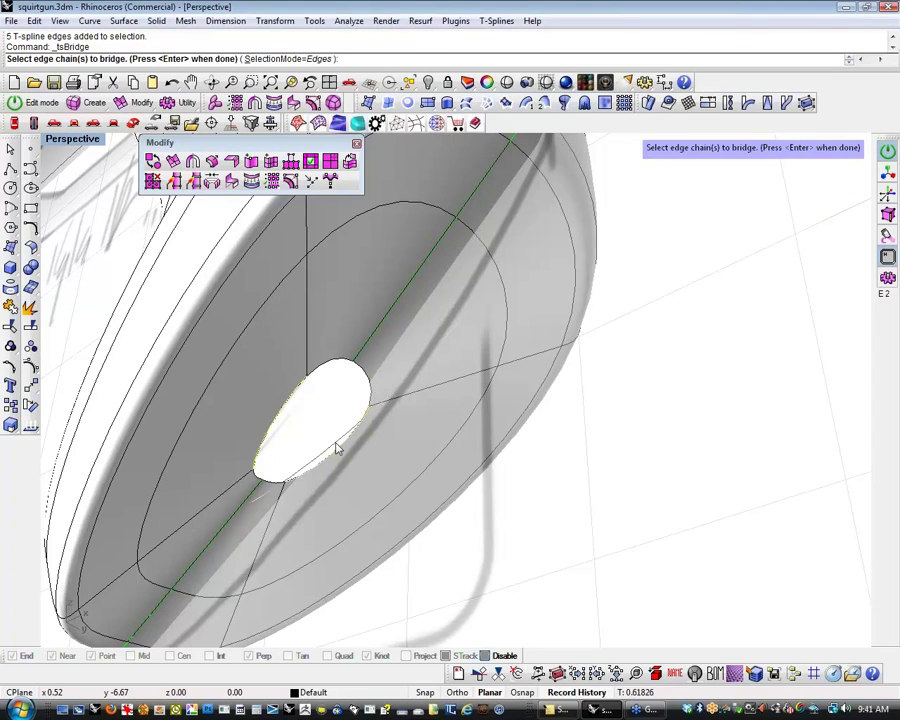
key(Return)
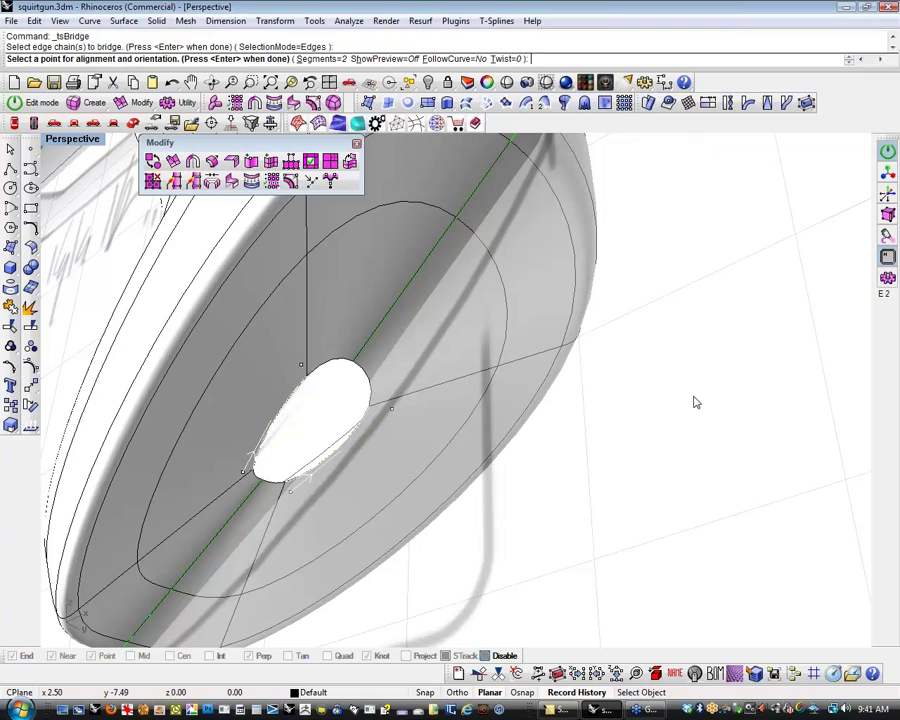
key(Return)
right_drag(393, 518, 352, 432)
scroll(352, 432, down, 4)
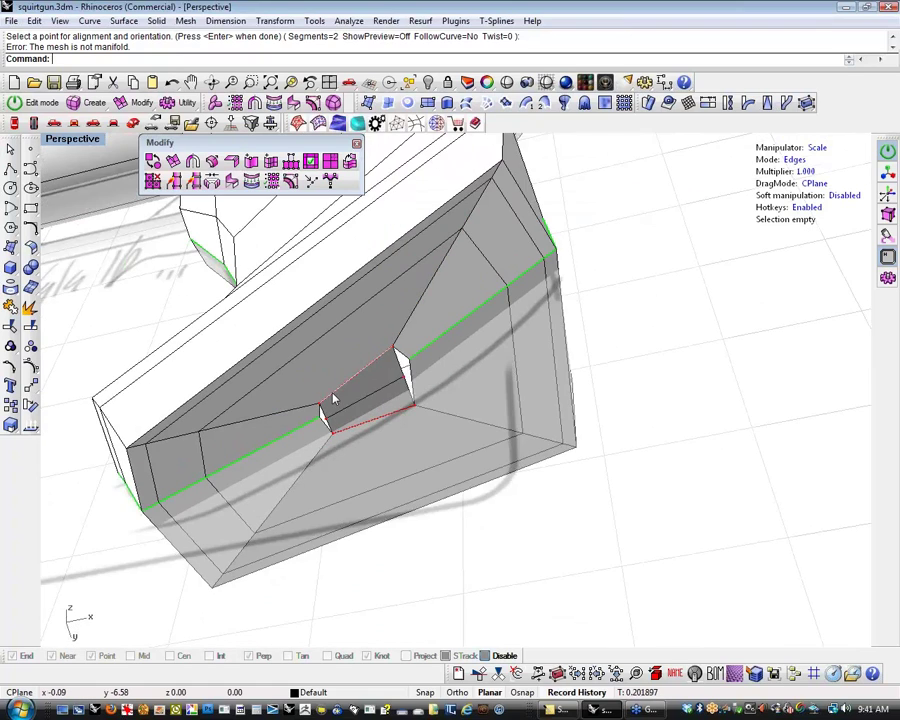
Set the selection mode to vertices, try to weld the vertices across the cap's underside, and undo the weld
scroll(329, 415, up, 6)
key(a)
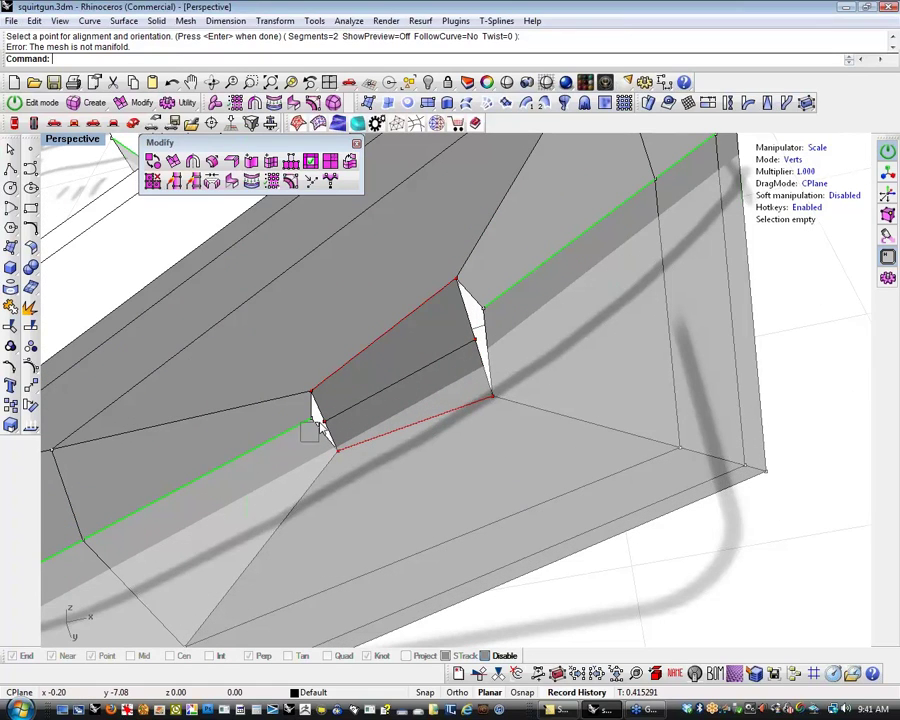
scroll(314, 420, down, 1)
scroll(323, 440, down, 8)
drag(260, 478, 510, 327)
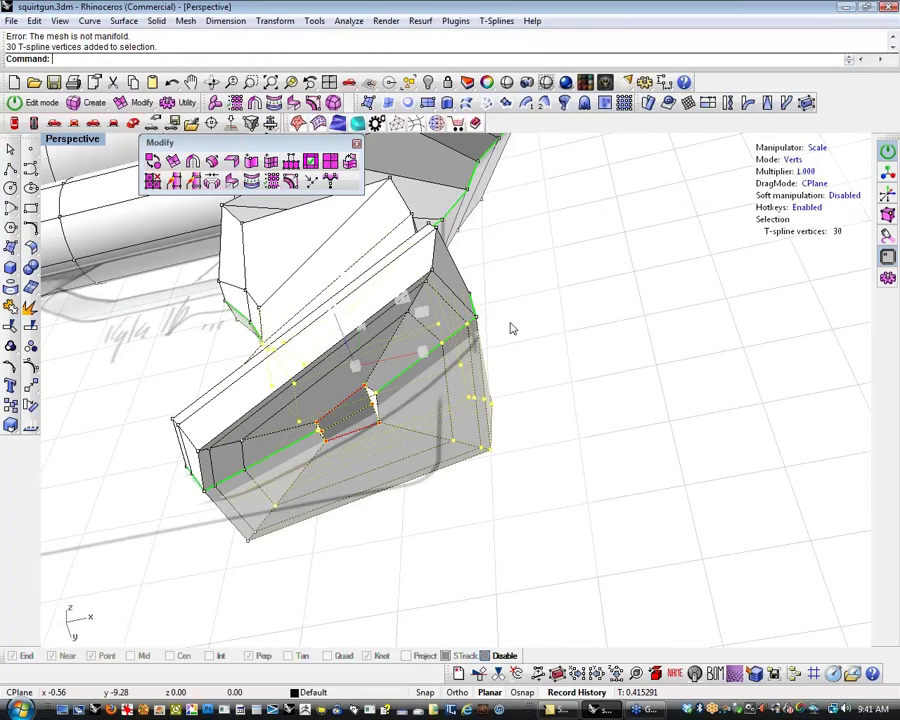
right_click(464, 530)
scroll(341, 439, up, 2)
scroll(341, 441, up, 3)
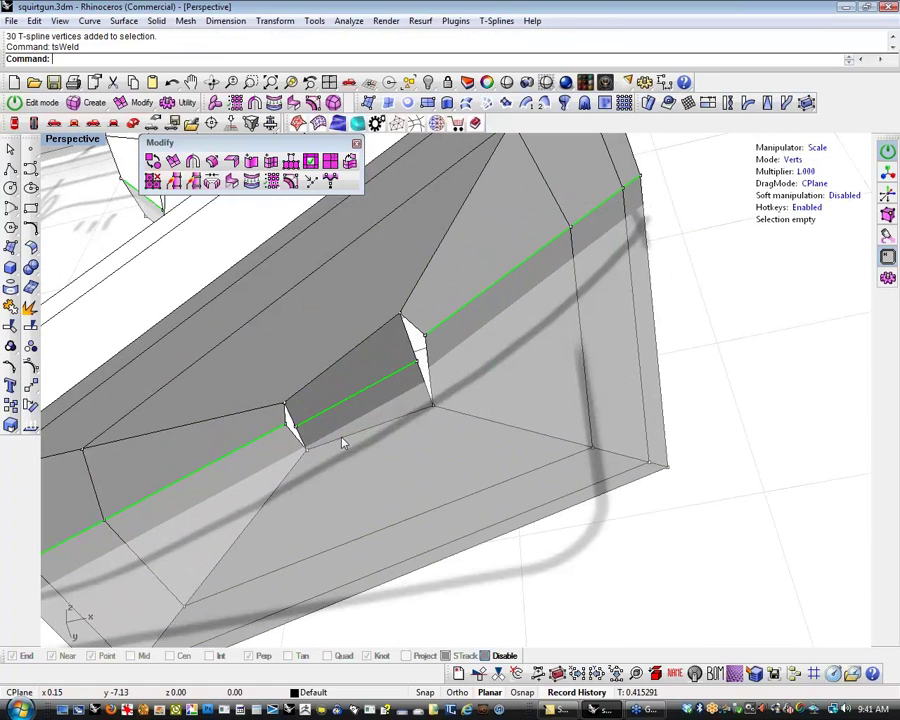
key(ctrl+z)
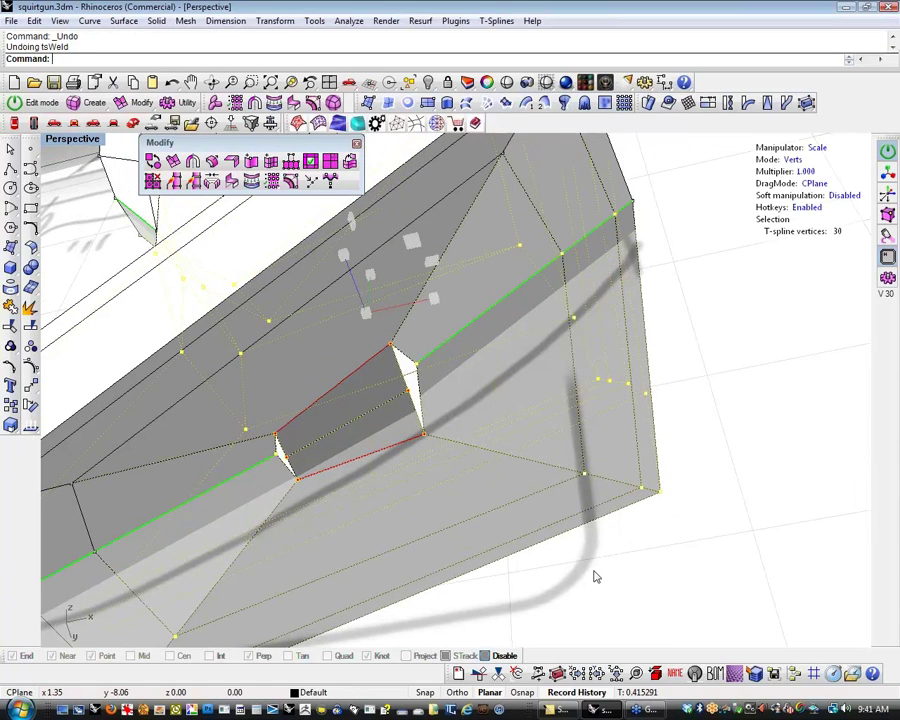
click(596, 577)
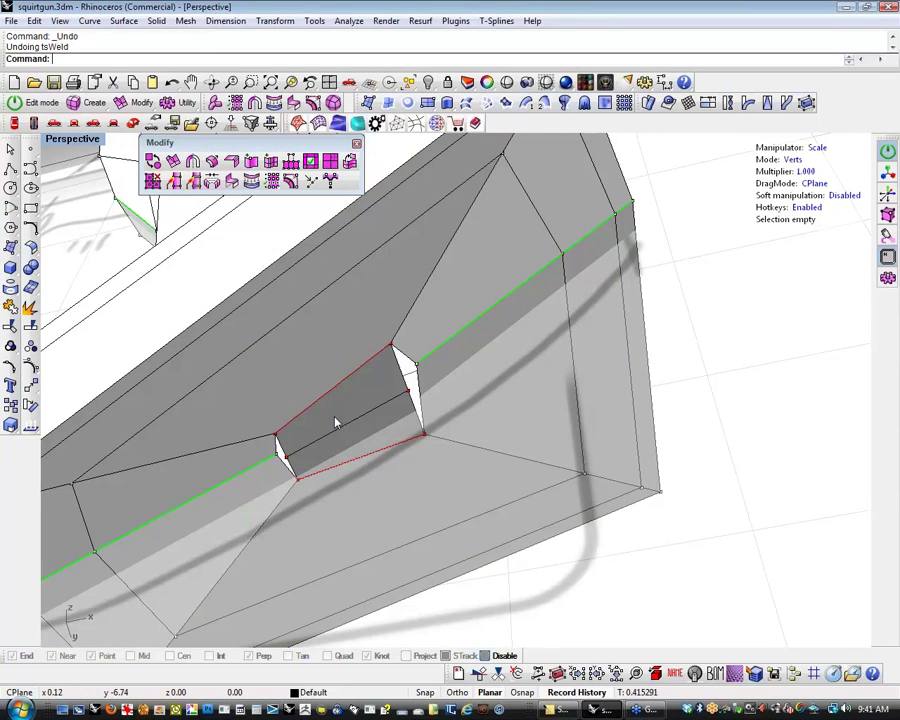
Check the corner and middle vertices at both ends of the new bridge for overlapping points
scroll(385, 370, up, 3)
click(395, 332)
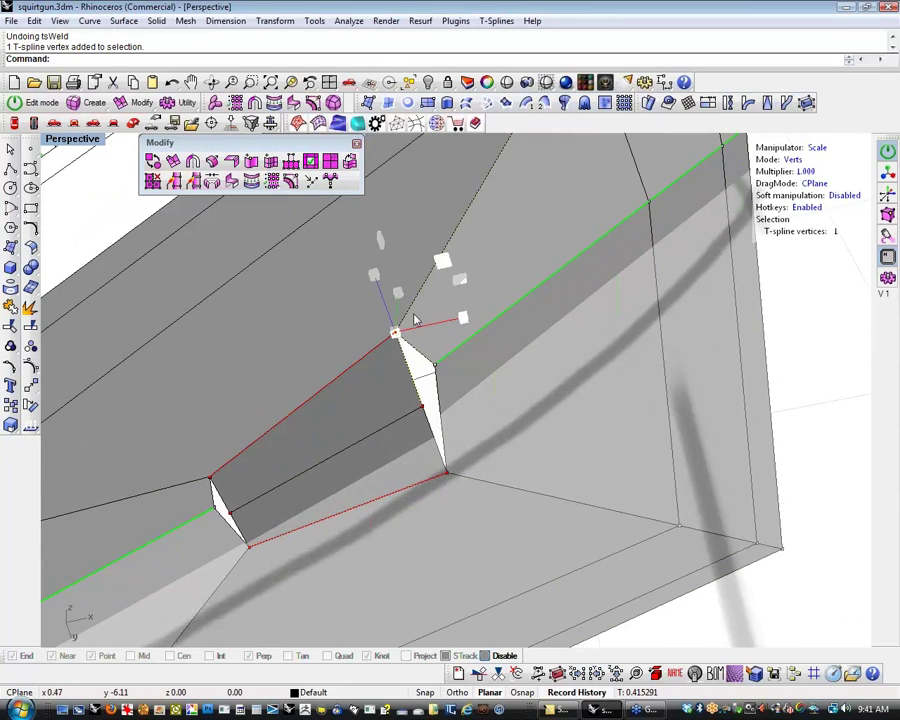
click(423, 395)
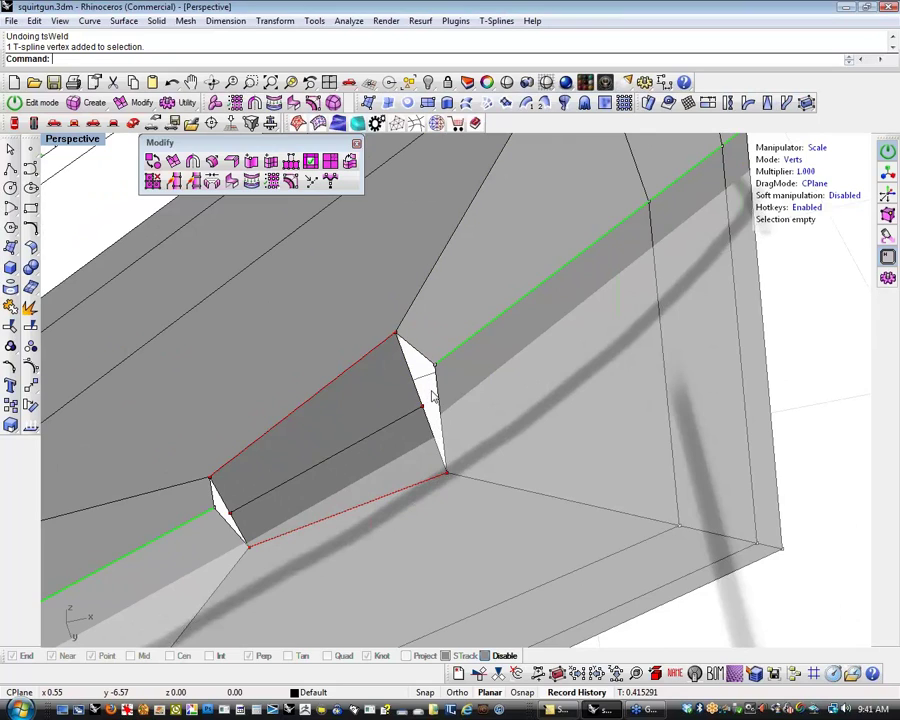
click(413, 425)
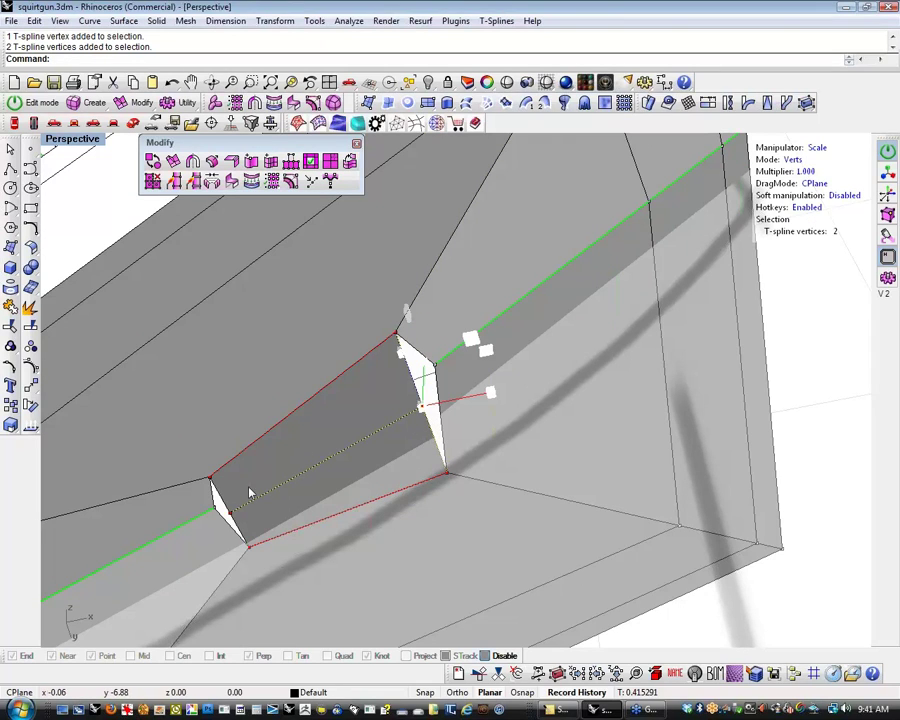
drag(217, 502, 243, 516)
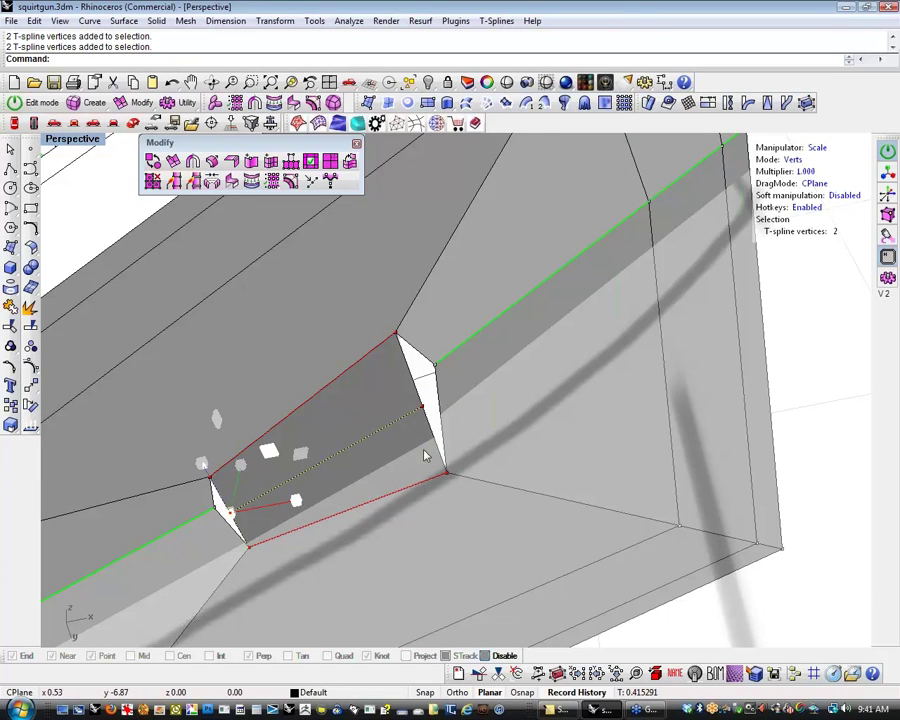
scroll(365, 427, down, 4)
click(470, 604)
Select only the vertices around the bridged opening and weld them
shift+right_drag(470, 604, 490, 508)
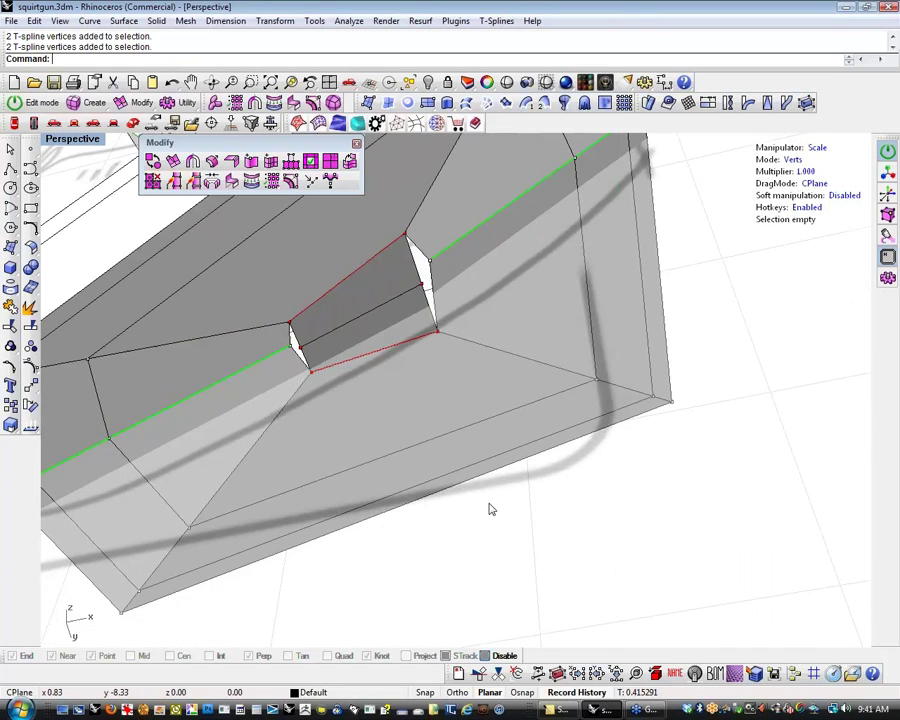
drag(213, 632, 502, 212)
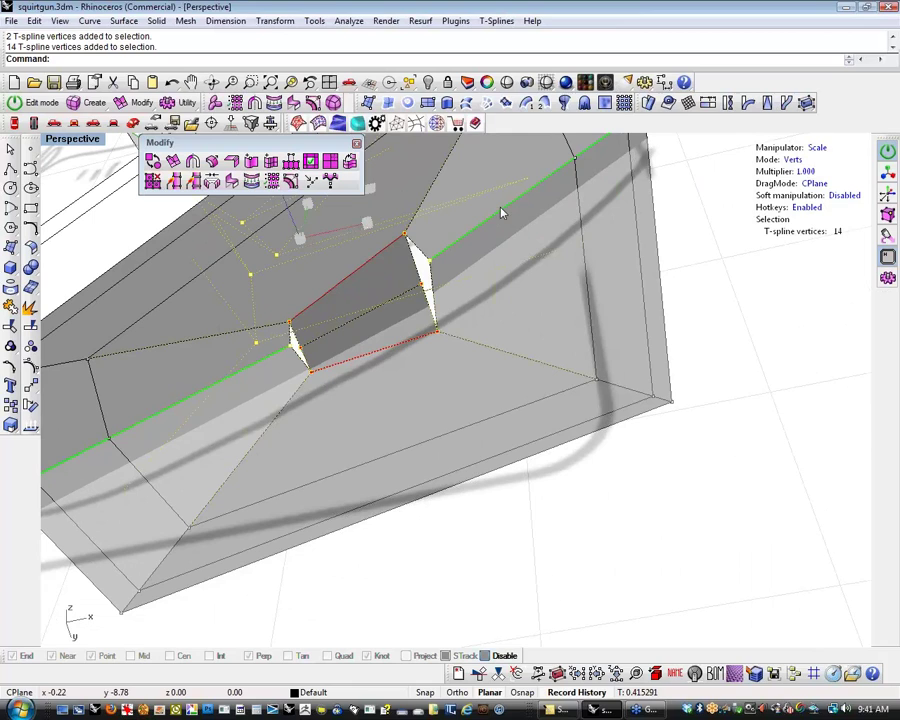
right_click(476, 550)
shift+right_drag(476, 550, 480, 546)
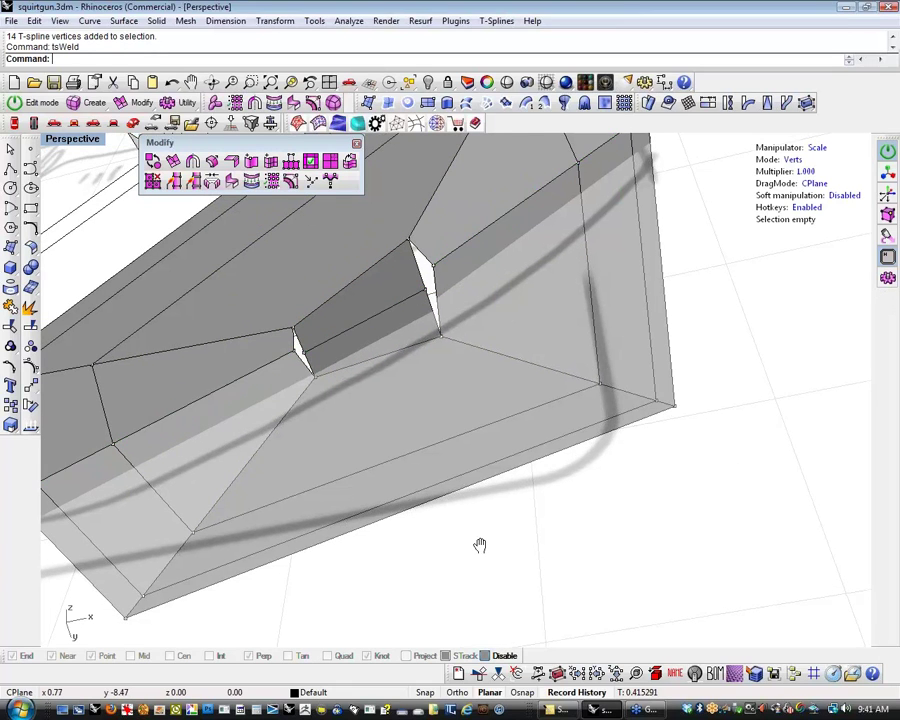
Weld the bridge's middle vertex at each end to the adjacent centre-line vertex of the cap, closing both gaps
scroll(436, 282, up, 6)
shift+right_drag(243, 464, 384, 477)
click(311, 444)
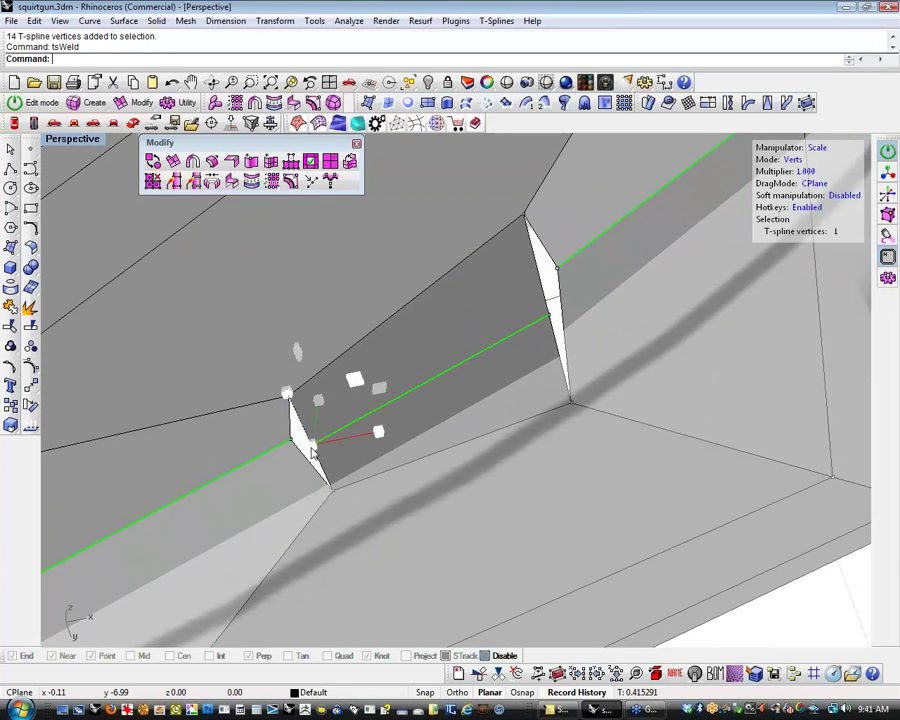
shift+click(292, 441)
right_click(398, 443)
shift+right_drag(436, 438, 362, 510)
click(477, 389)
shift+click(489, 337)
right_click(490, 338)
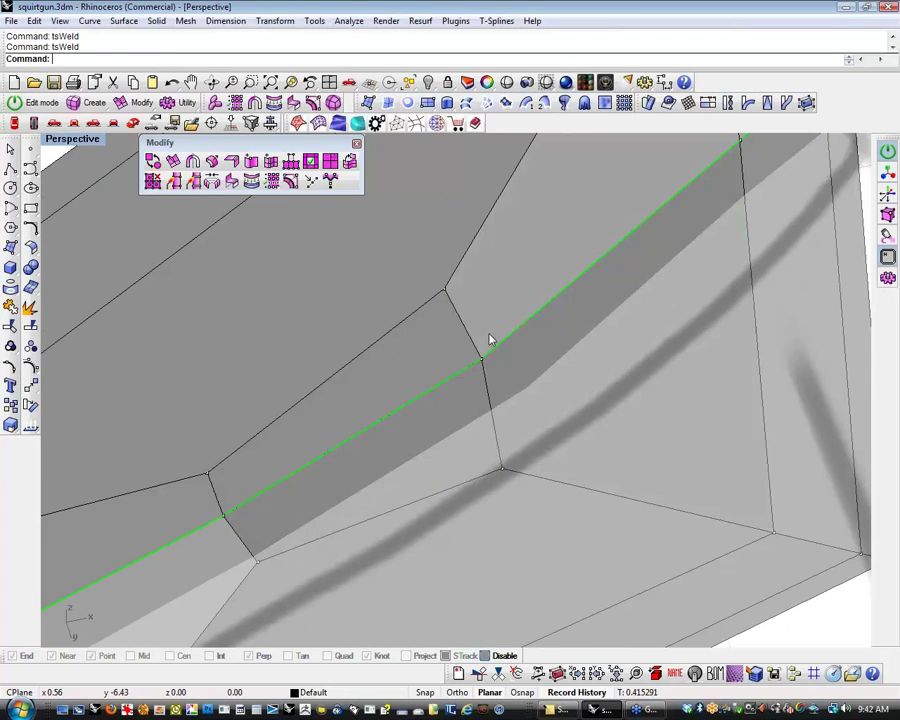
Return all T-Splines surfaces to smooth display and set the selection mode to edges
scroll(486, 406, down, 11)
right_drag(486, 422, 450, 579)
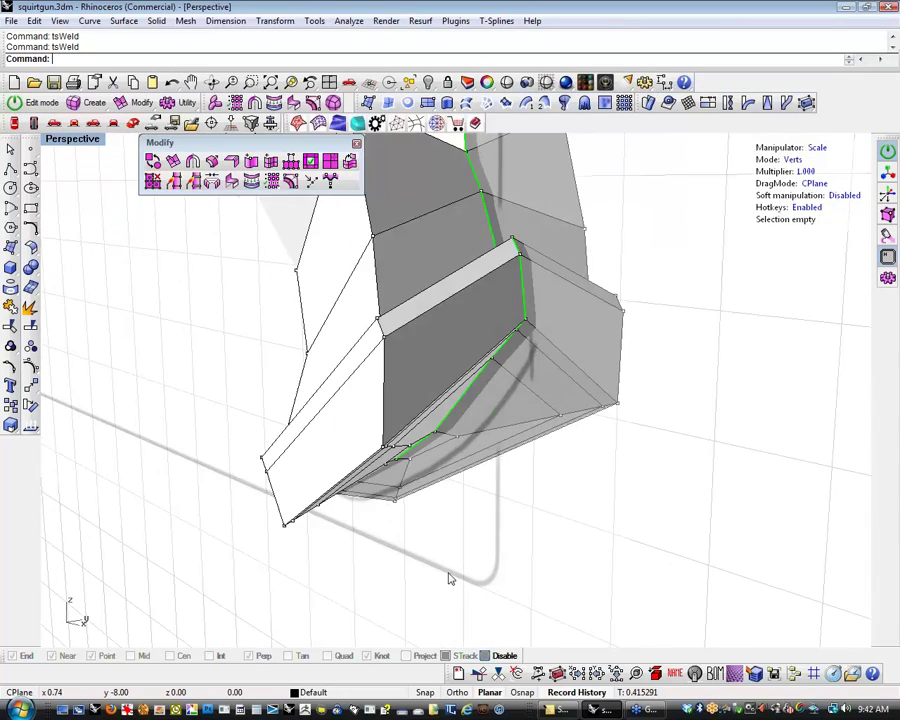
key(Tab)
right_drag(528, 534, 486, 413)
scroll(490, 414, up, 4)
key(s)
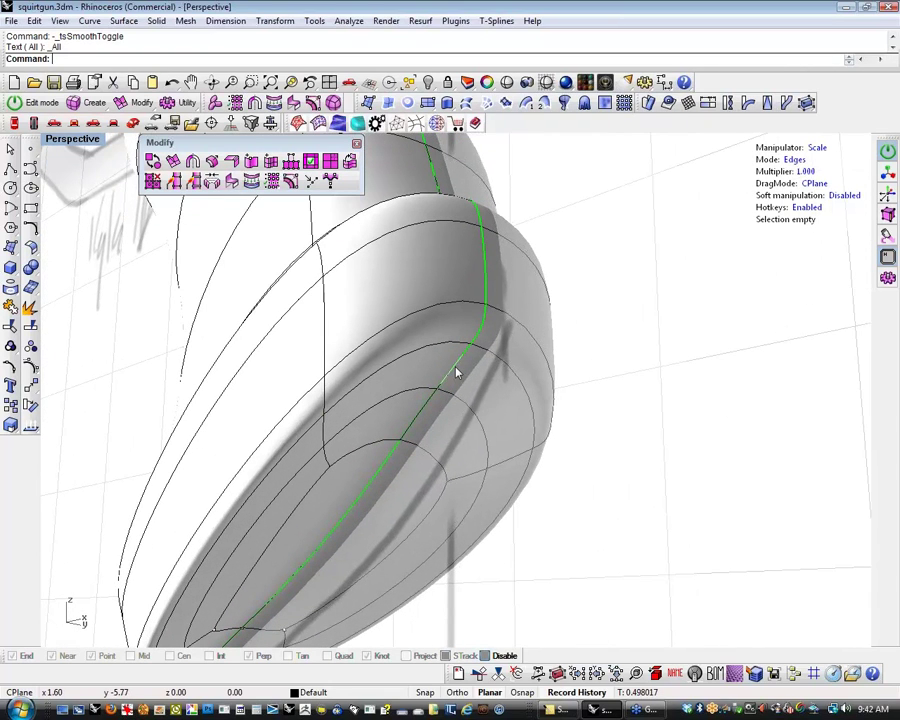
Select the two centre-line edges near the upper rear end of the cap's underside and translate them slightly downward
click(455, 366)
shift+click(420, 412)
right_drag(436, 446, 468, 416)
key(w)
drag(446, 362, 475, 410)
right_drag(494, 462, 356, 457)
mouse_move(305, 299)
mouse_down()
mouse_move(289, 328)
mouse_move(293, 316)
mouse_up()
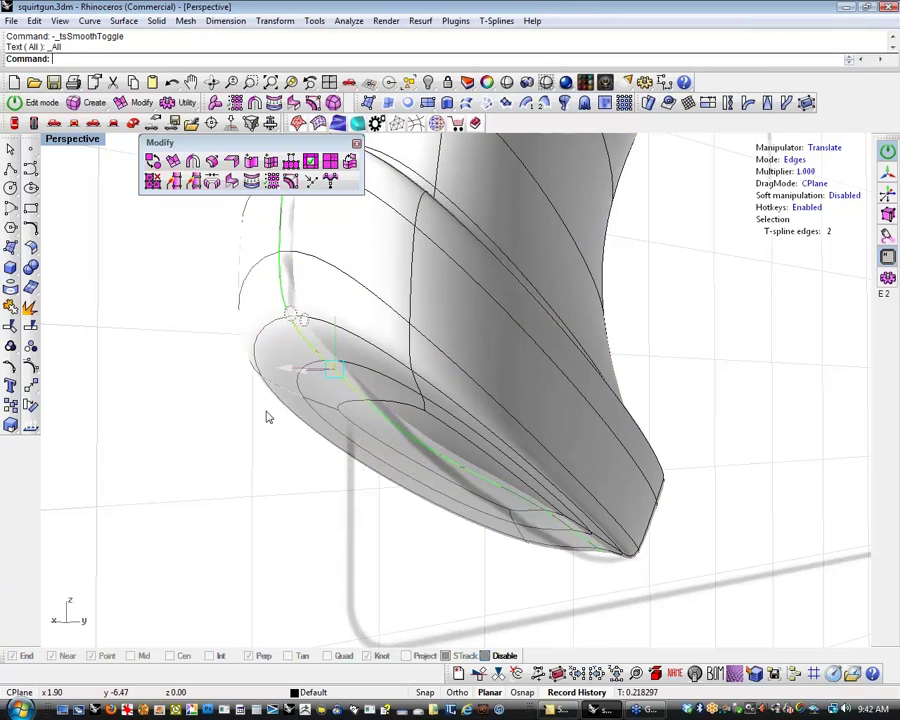
click(266, 414)
Move the centre-line edge near the lower front end of the cap's underside slightly down
right_drag(315, 464, 436, 440)
click(421, 422)
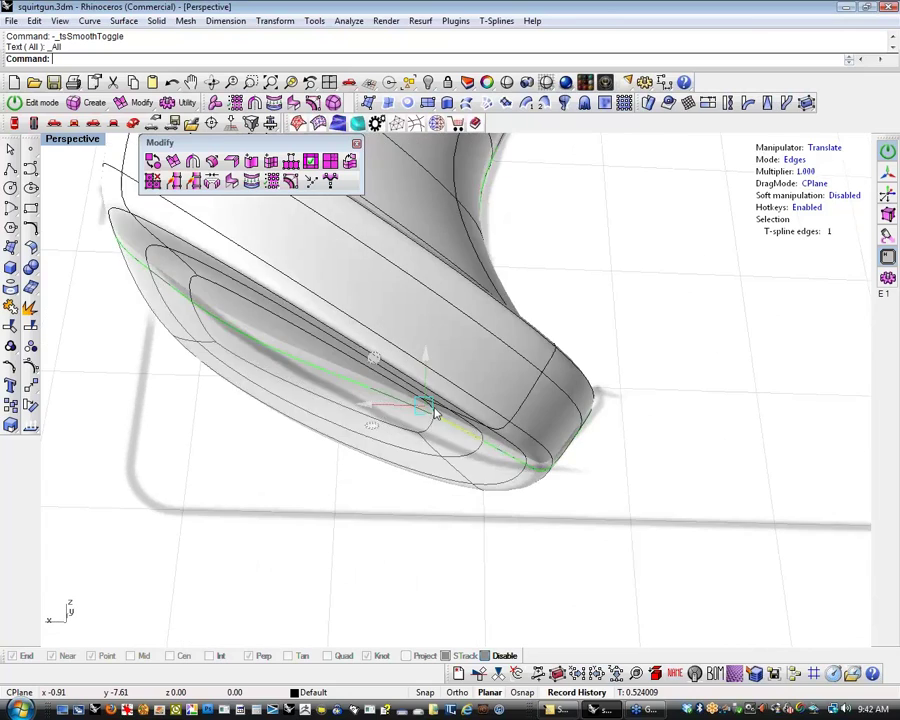
drag(426, 367, 426, 382)
click(542, 506)
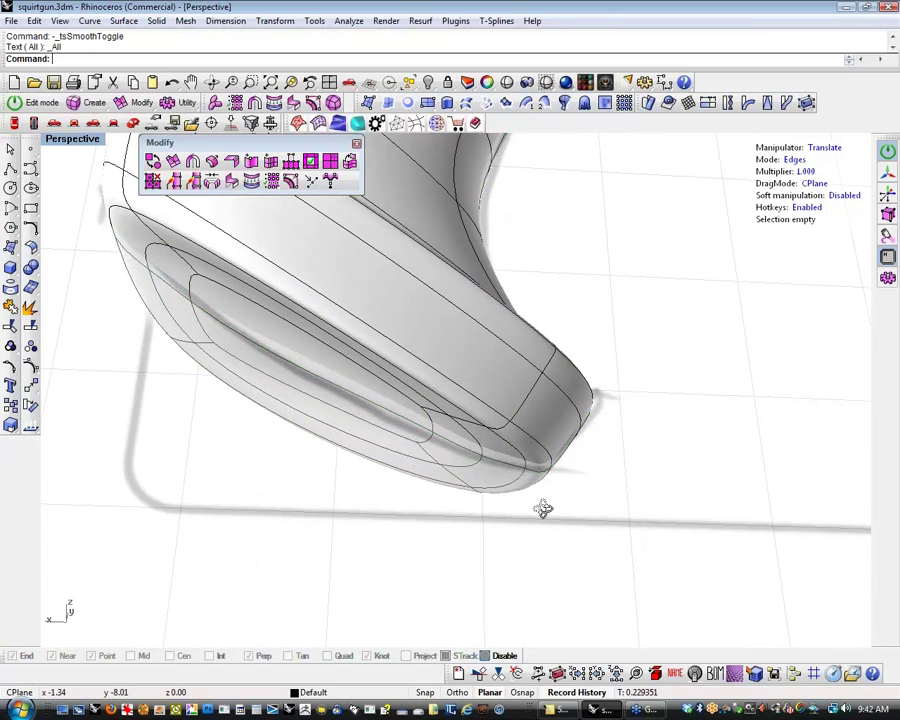
Raise the long centre-line edge in the middle of the cap's underside slightly
right_drag(542, 506, 555, 486)
click(328, 385)
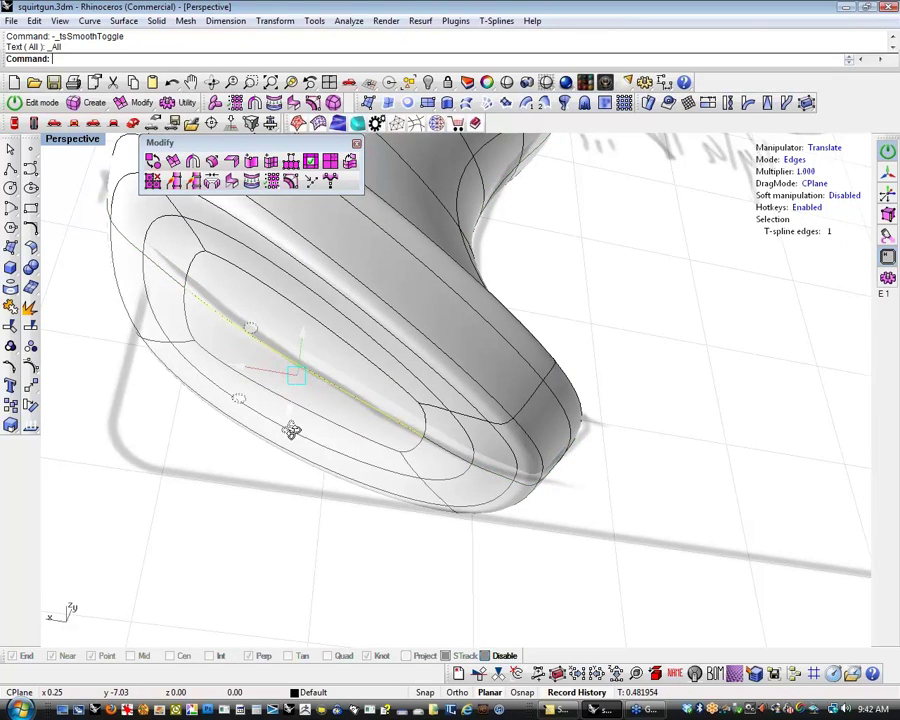
right_drag(291, 430, 294, 392)
drag(298, 302, 293, 289)
click(258, 420)
Select the two long edges flanking the underside's centre line and move them slightly down
right_drag(258, 420, 266, 450)
click(300, 290)
shift+click(284, 374)
right_drag(283, 378, 287, 338)
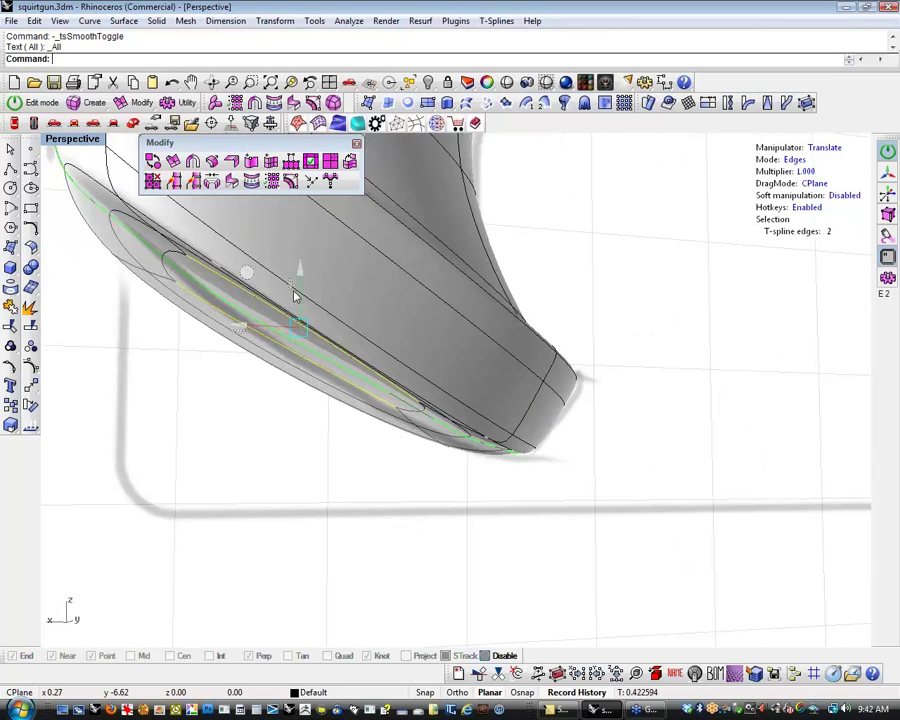
drag(300, 274, 297, 293)
click(247, 398)
Switch the Perspective view to the tsShiny display mode and check the cap's lower edge loop against the sketch
shift+right_drag(247, 398, 358, 575)
click(72, 138)
click(90, 250)
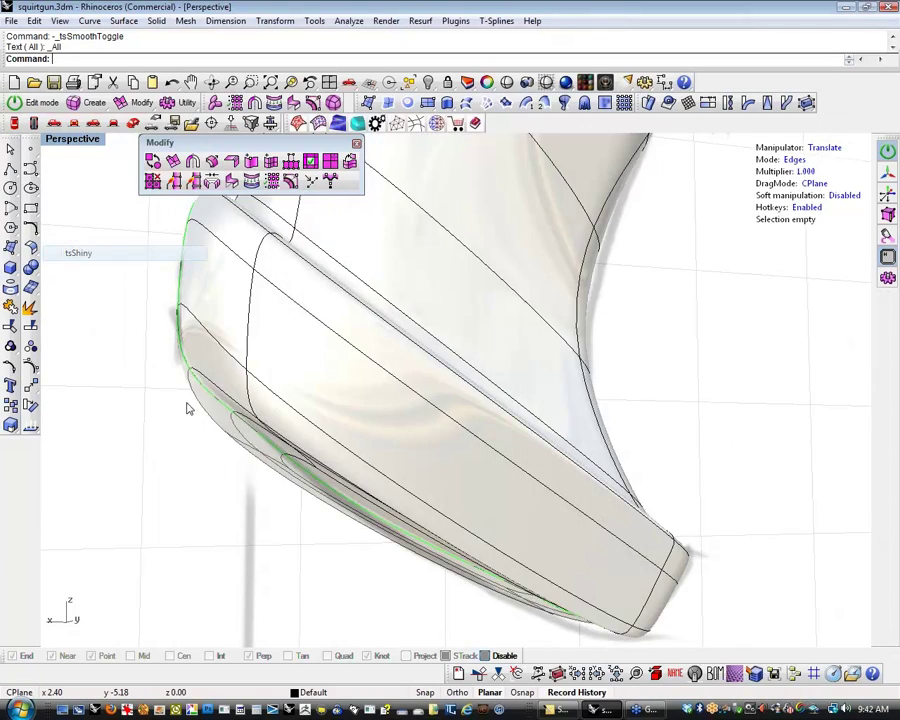
right_drag(222, 447, 281, 361)
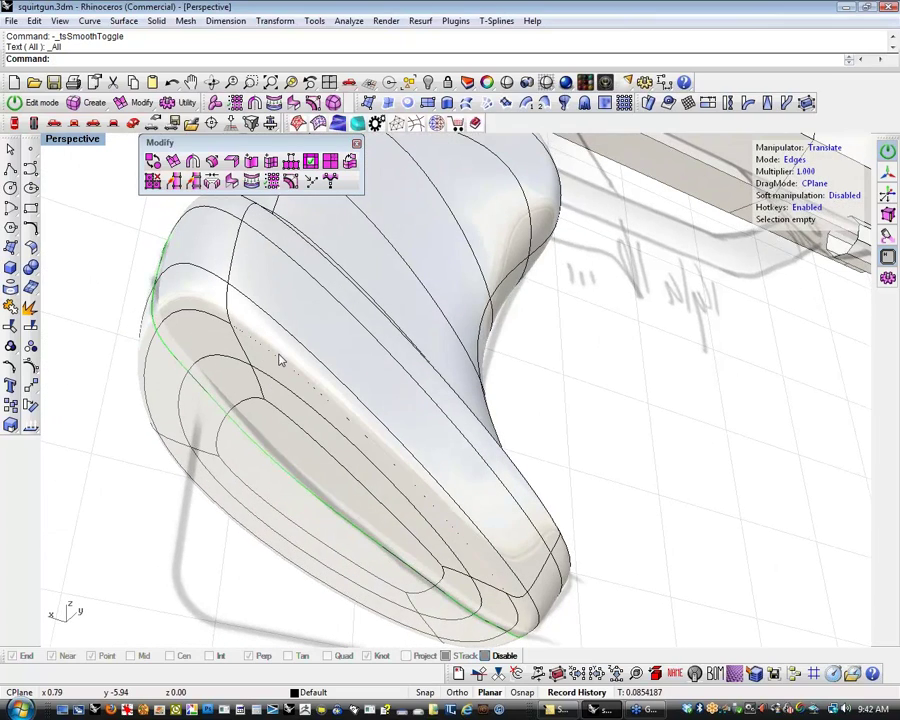
double_click(281, 361)
right_drag(282, 425, 267, 478)
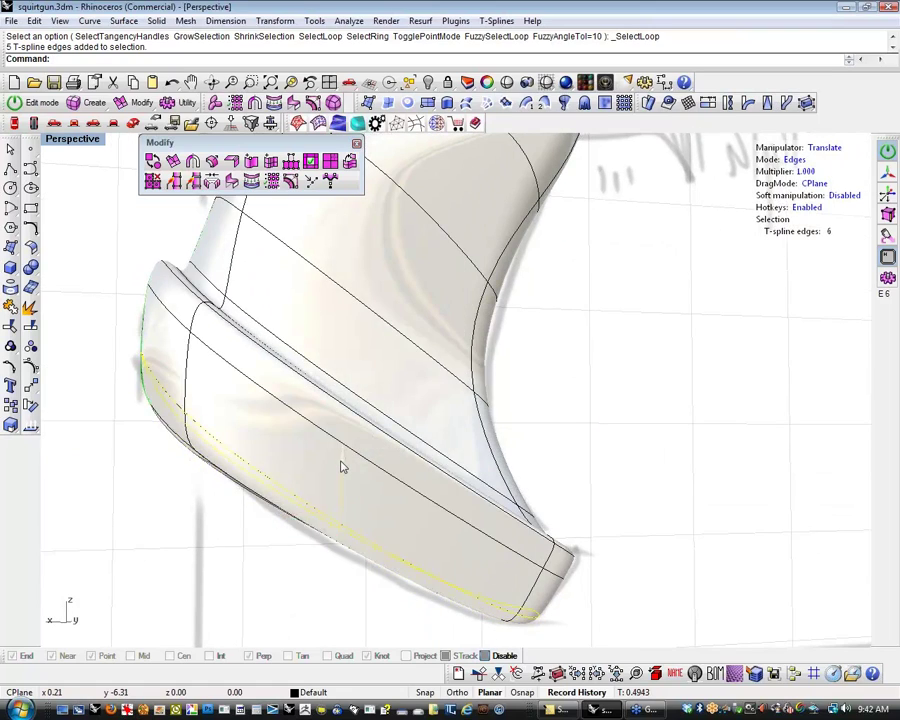
click(188, 517)
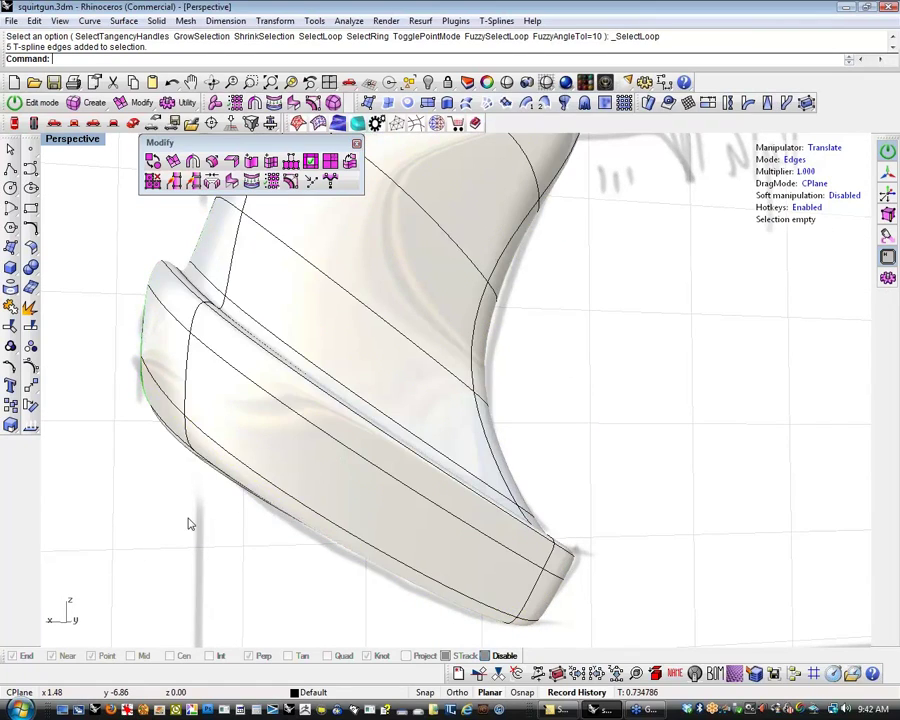
Set the selection mode to objects and switch the four reservoir and barrel meshes from box to smooth display
scroll(189, 517, down, 2)
scroll(192, 523, down, 6)
shift+right_drag(192, 523, 516, 505)
scroll(283, 456, down, 2)
shift+right_drag(516, 505, 552, 538)
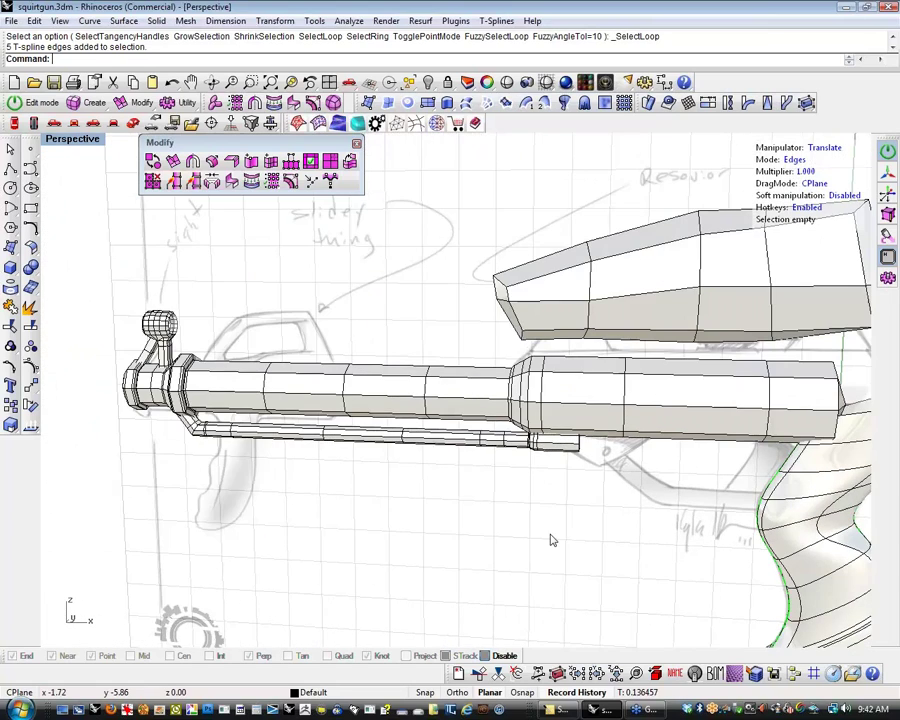
scroll(552, 538, down, 8)
click(615, 591)
drag(615, 591, 298, 415)
shift+right_drag(315, 436, 252, 432)
click(235, 428)
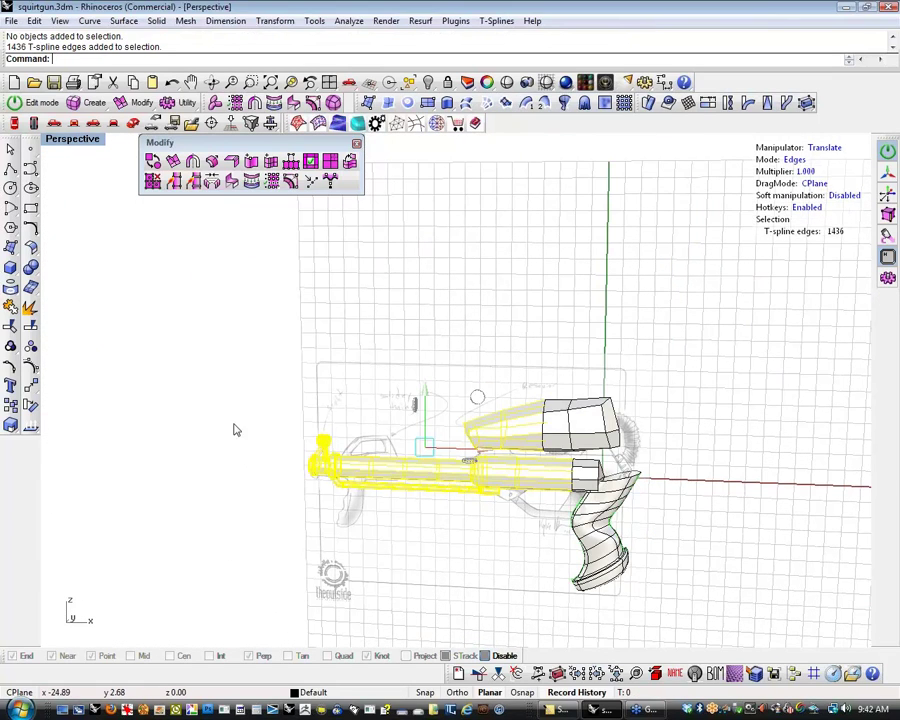
key(f)
drag(485, 533, 266, 378)
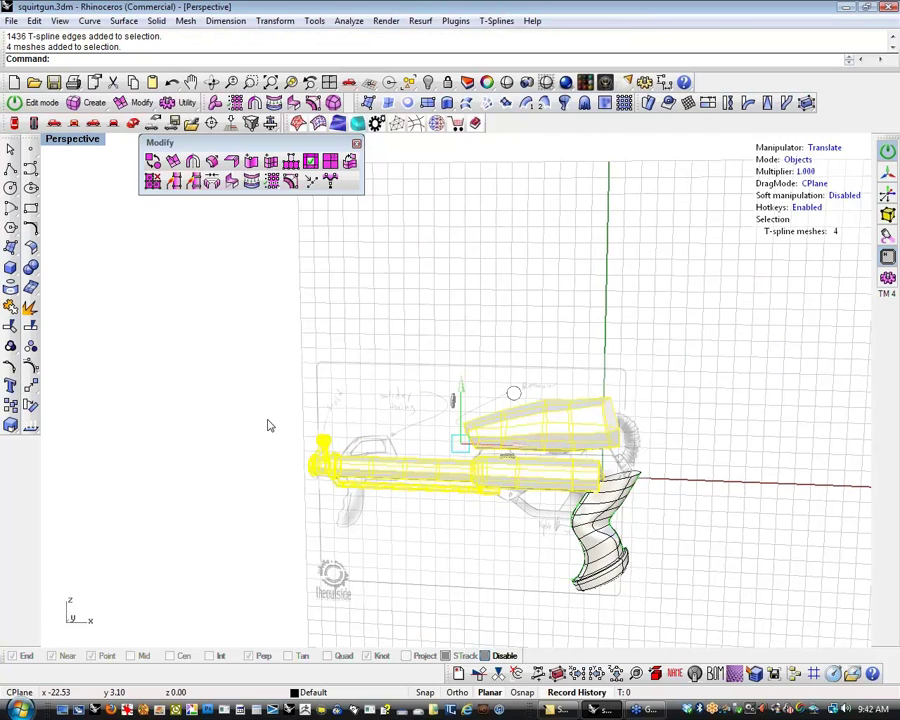
key(Tab)
click(526, 550)
Change to the Front view to see the smoothed squirt gun over the sketch
shift+right_drag(526, 550, 281, 535)
scroll(388, 525, up, 4)
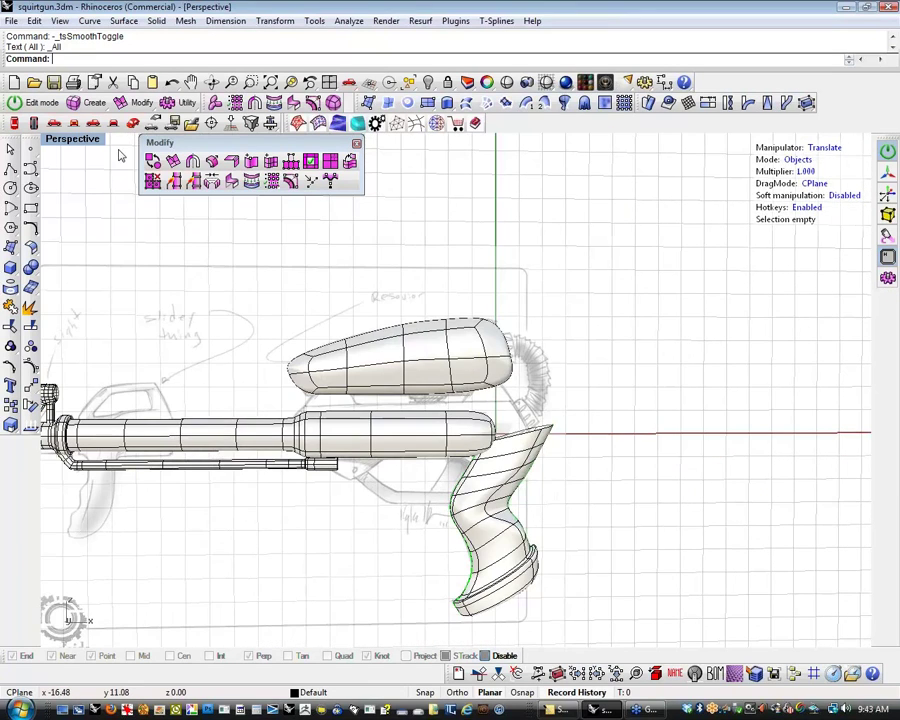
click(54, 122)
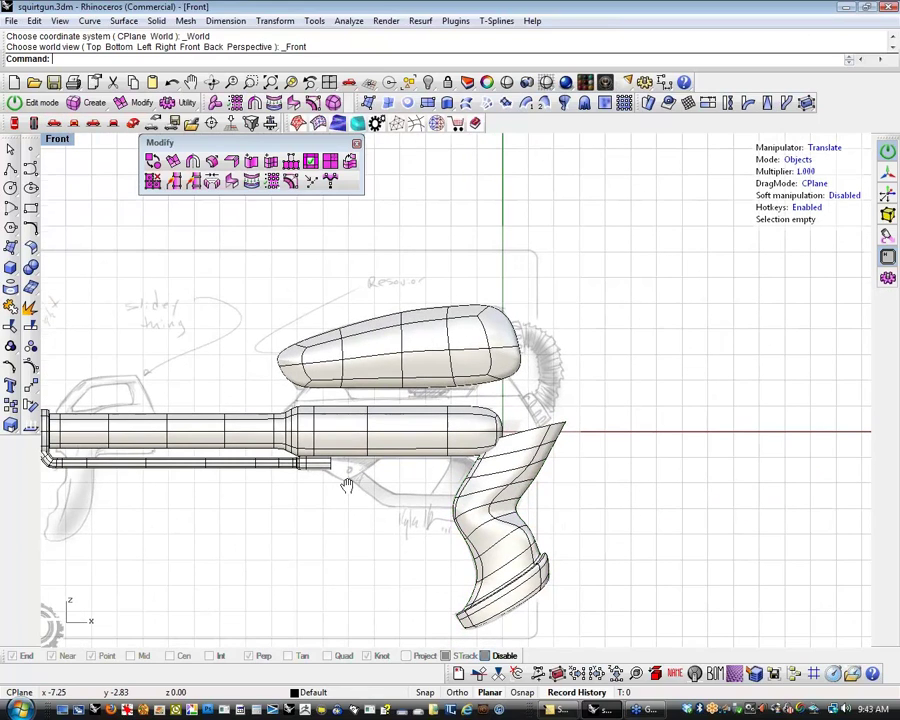
Select the two edges across the grip's front near the sketched trigger guard and move them slightly up
scroll(610, 425, up, 5)
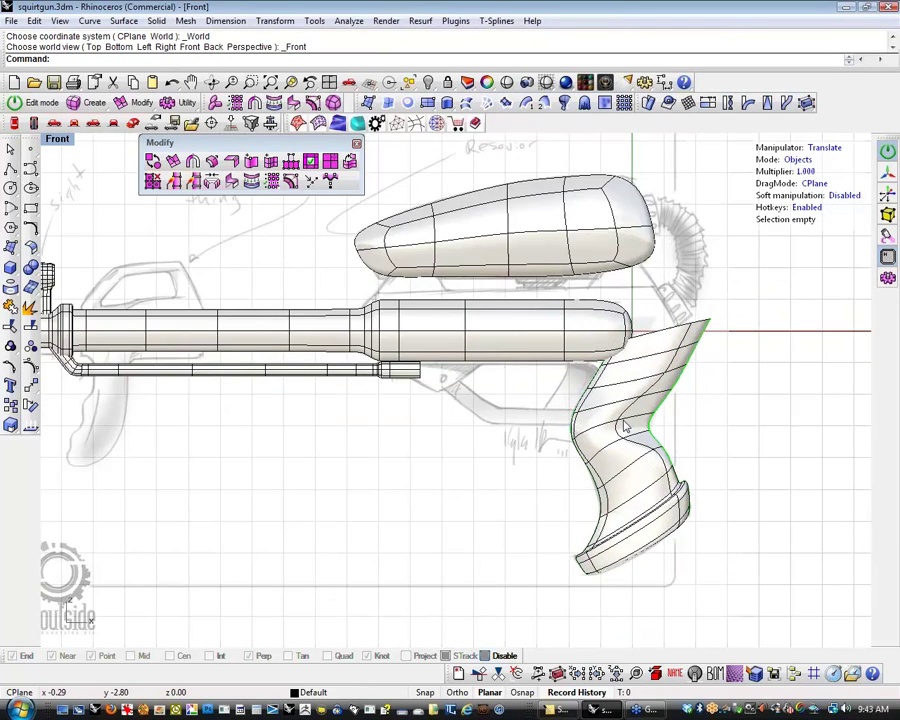
right_drag(518, 465, 505, 479)
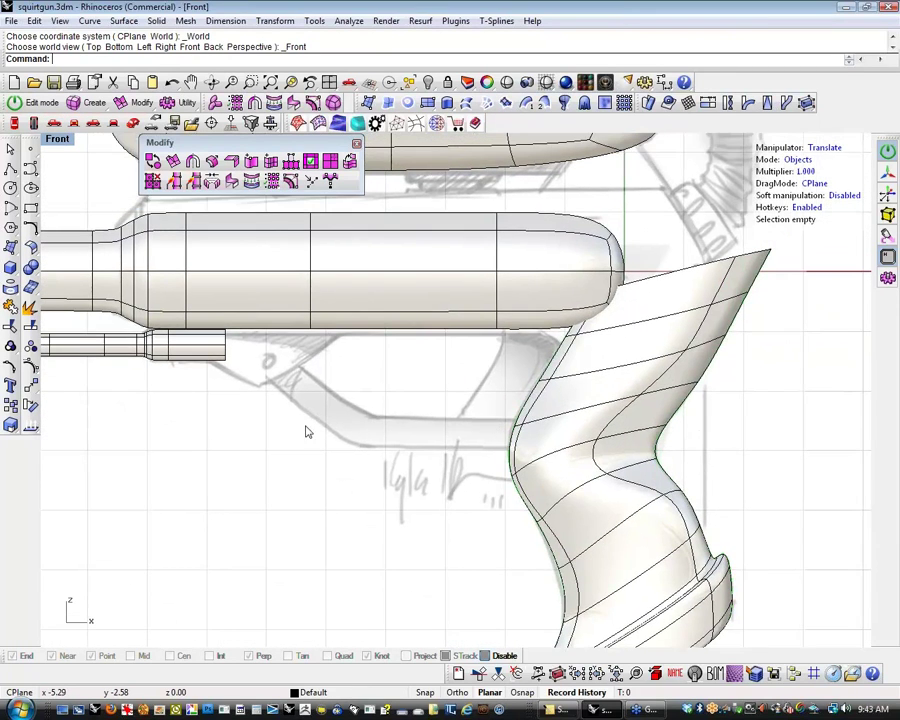
scroll(494, 427, up, 2)
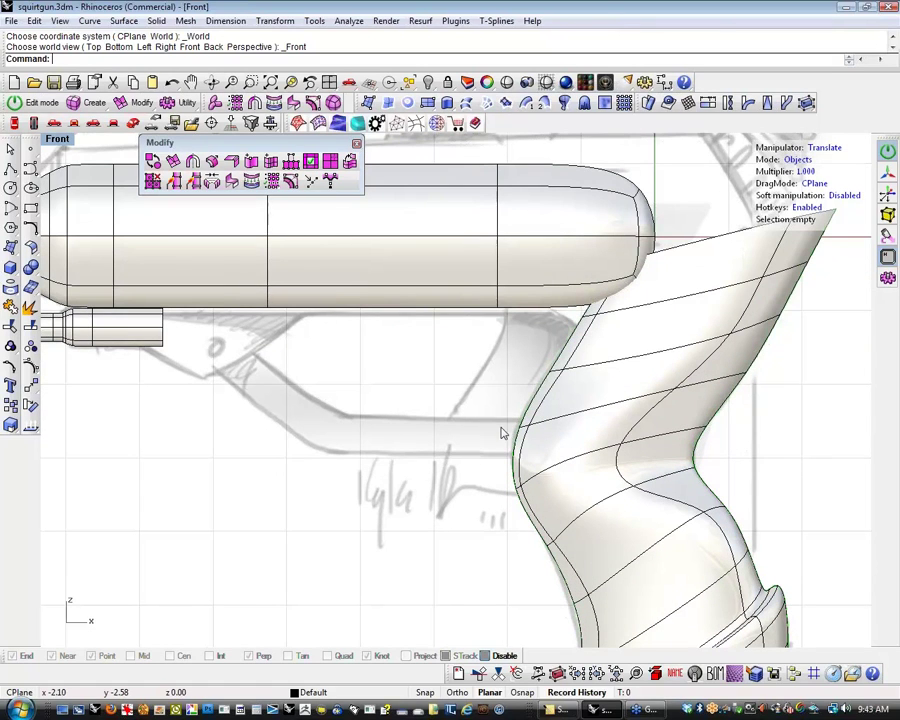
key(s)
drag(504, 395, 548, 430)
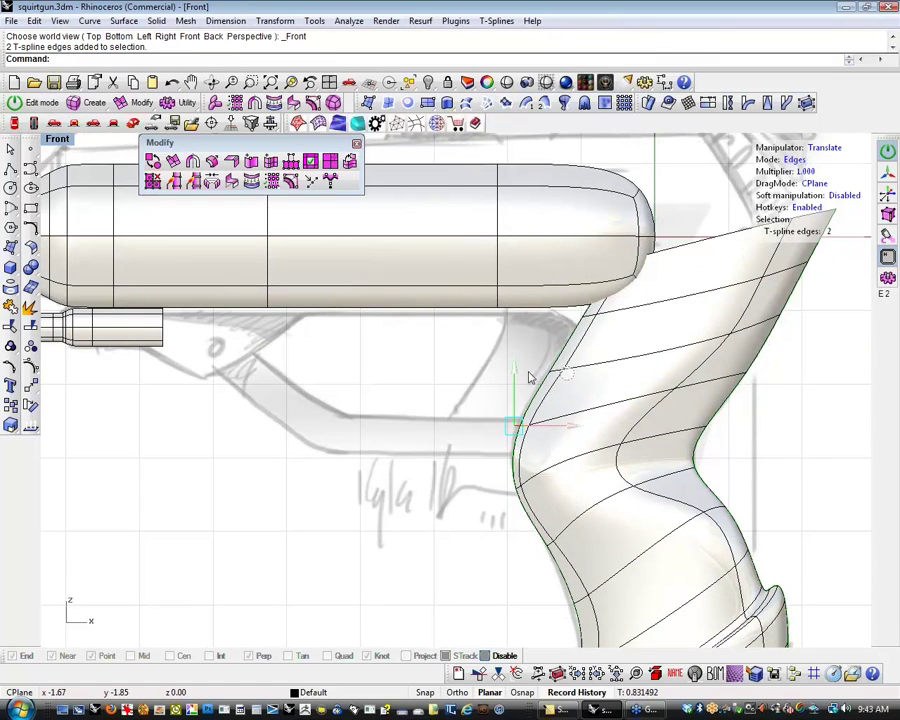
drag(513, 367, 518, 353)
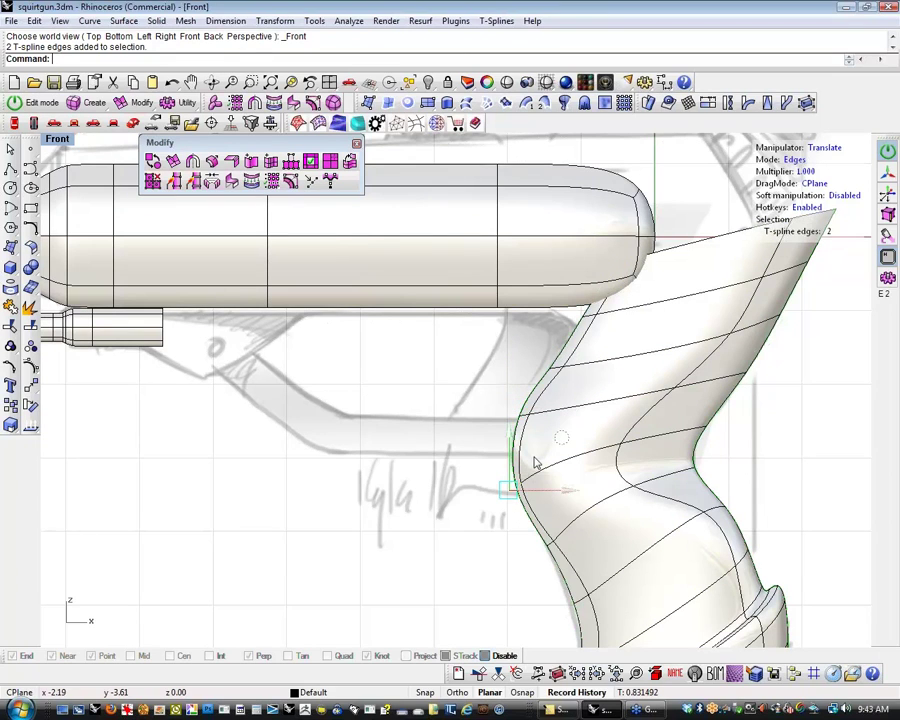
Move the next two front edges of the grip up towards the guard's lower sketch line, undo the last edit and clear the selection
click(520, 426)
drag(520, 426, 520, 412)
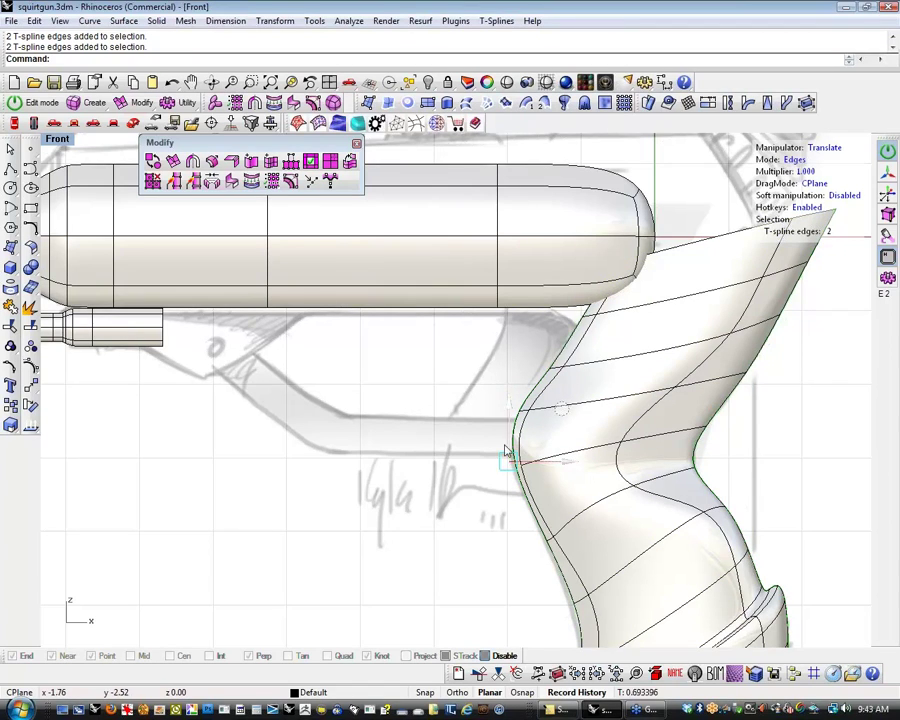
scroll(520, 455, up, 1)
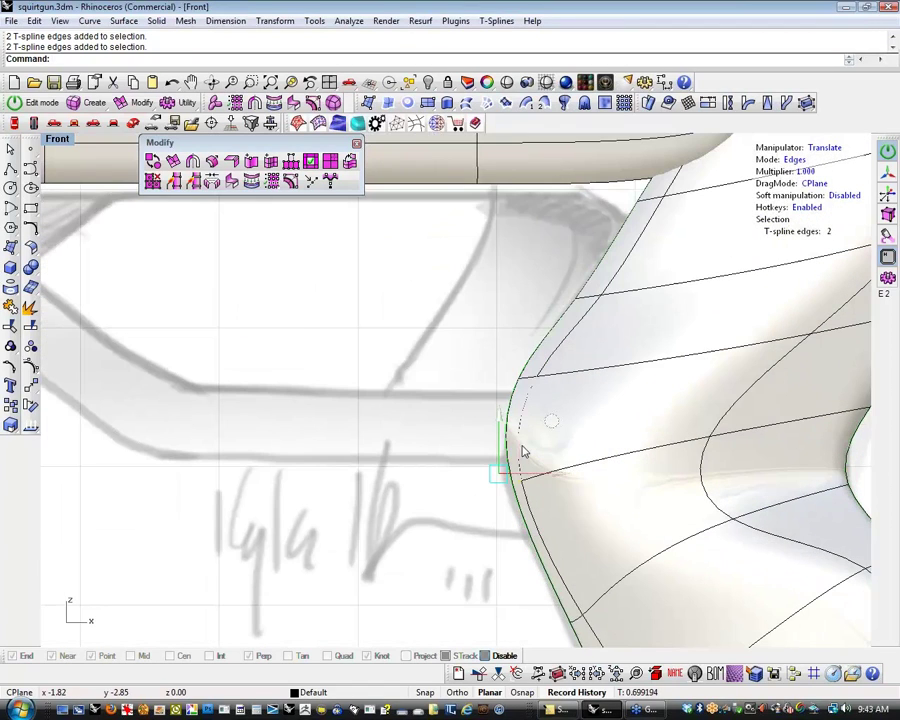
key(ctrl+z)
click(447, 530)
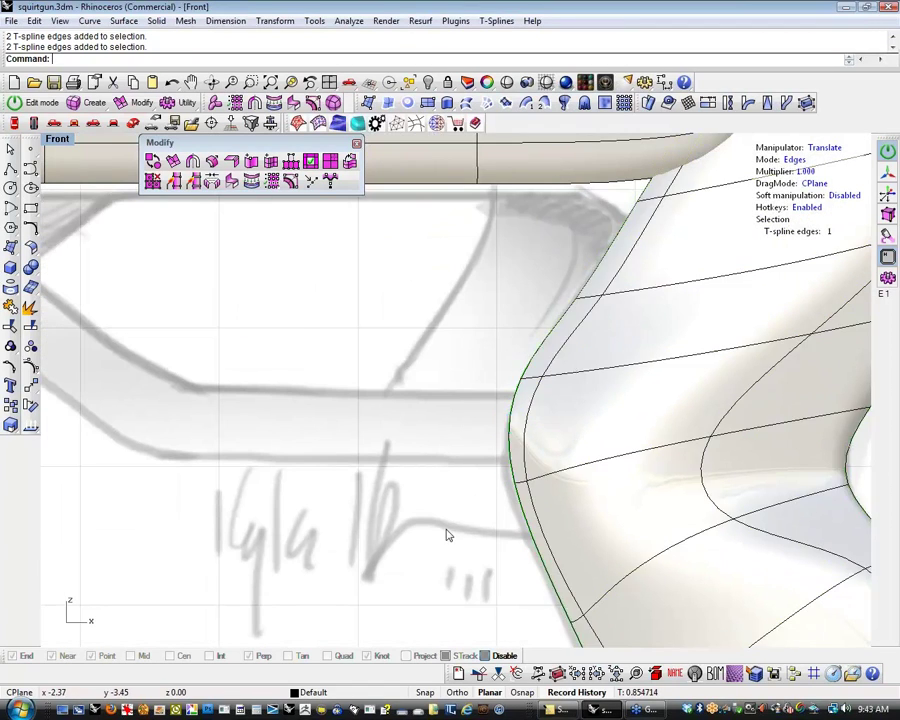
scroll(445, 530, down, 5)
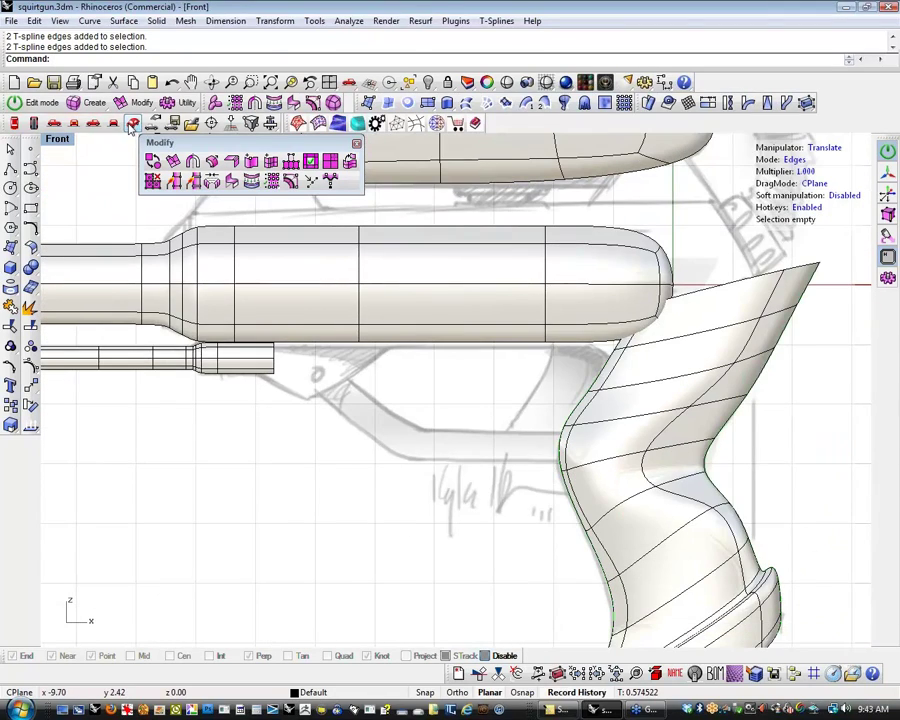
In the Perspective view, select the grip's two front faces beside the guard sketch and extrude them forward along the sketched trigger guard
click(131, 127)
scroll(518, 460, up, 3)
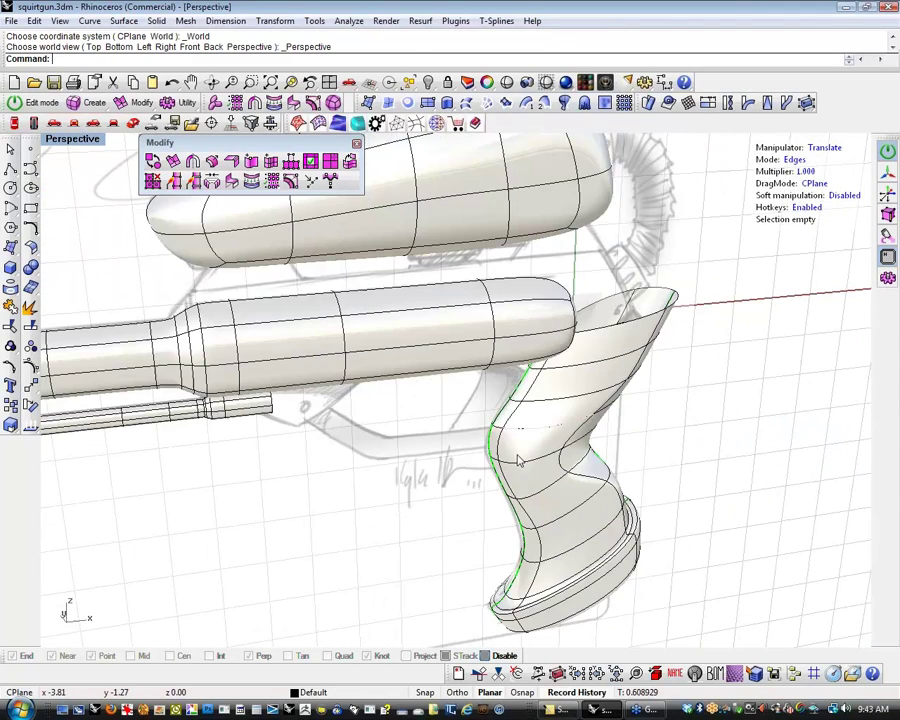
scroll(518, 460, up, 6)
key(3)
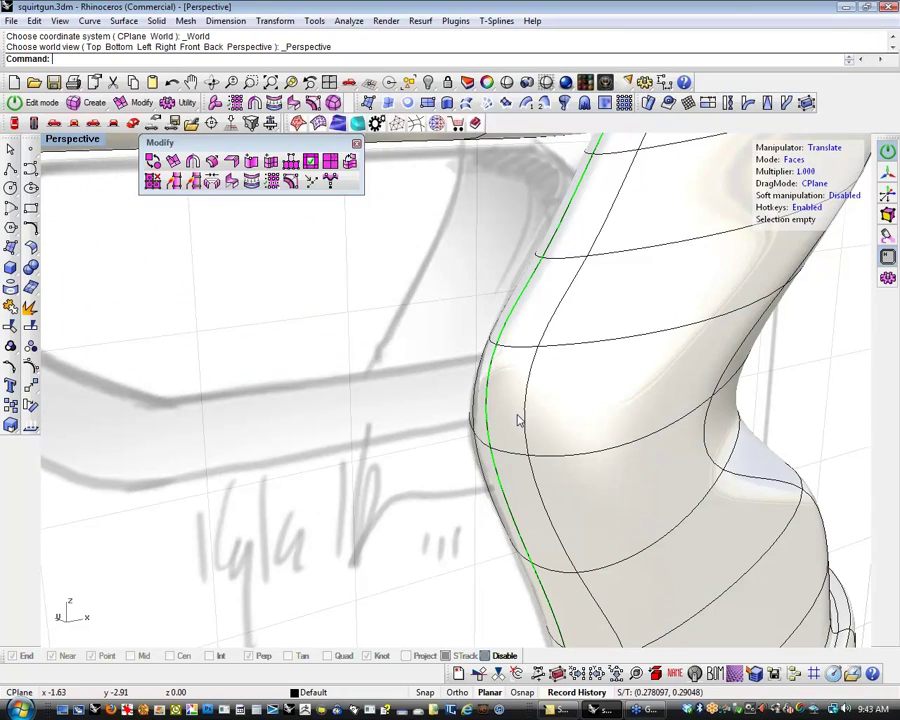
click(508, 420)
shift+click(484, 422)
scroll(484, 418, down, 4)
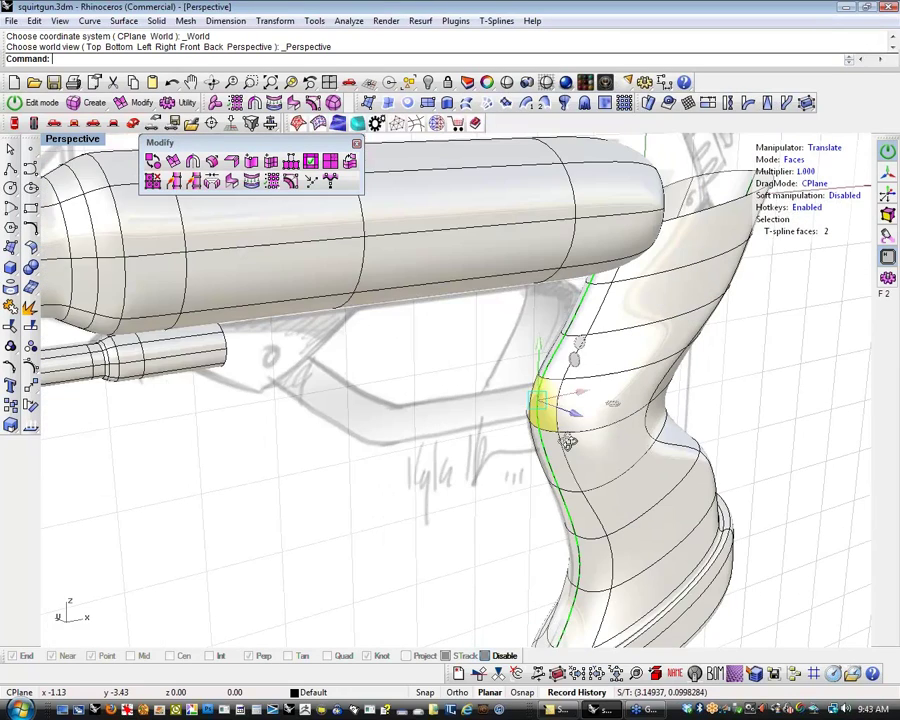
right_drag(567, 442, 556, 408)
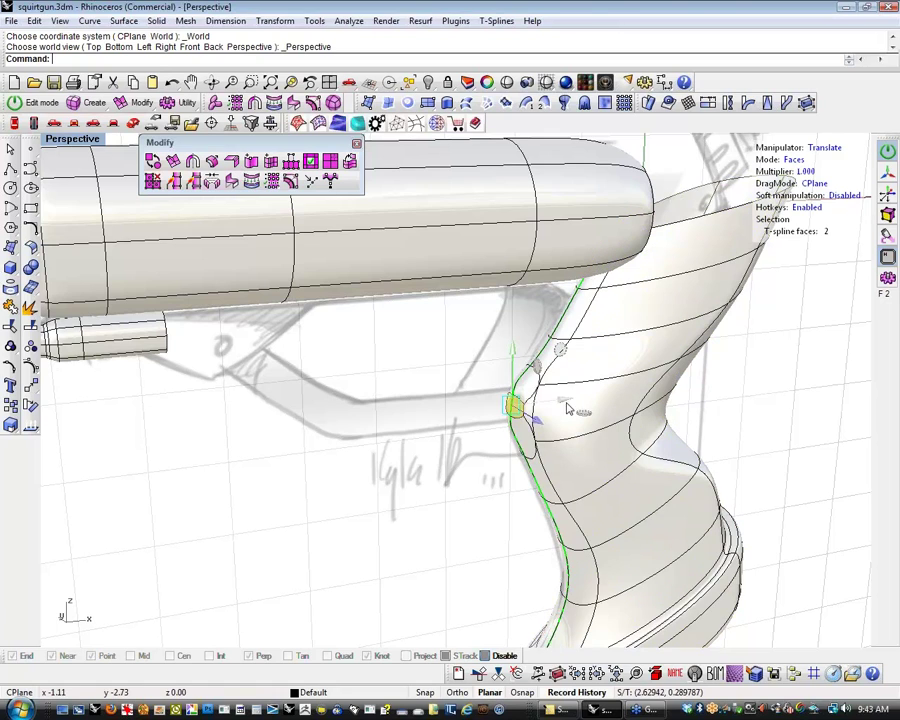
drag(538, 416, 430, 425)
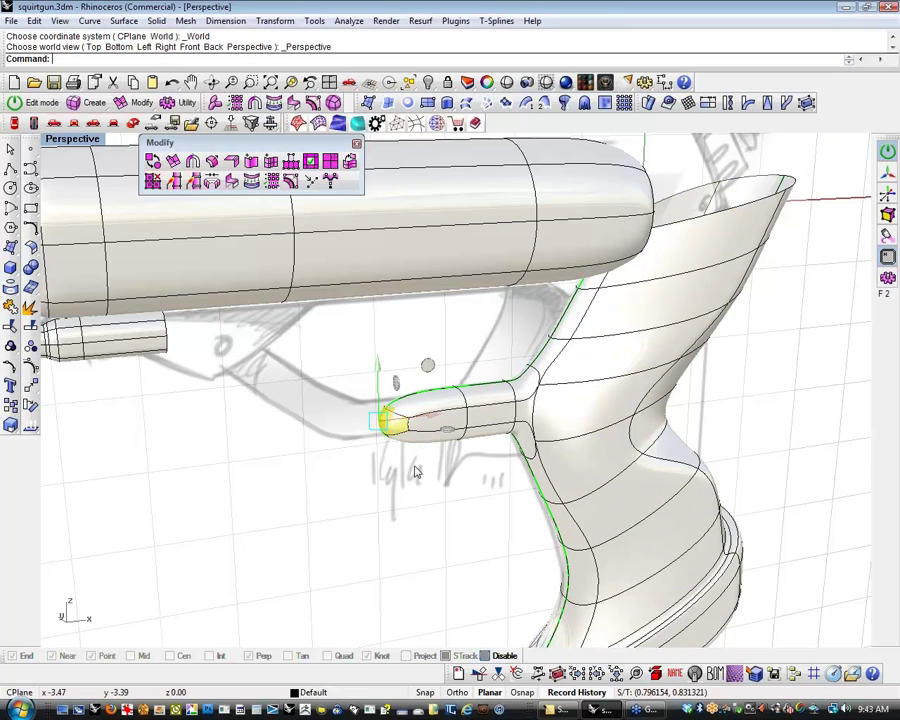
Delete the two end faces of the trigger guard stub and inspect its junction with the grip
key(Delete)
right_drag(411, 467, 384, 430)
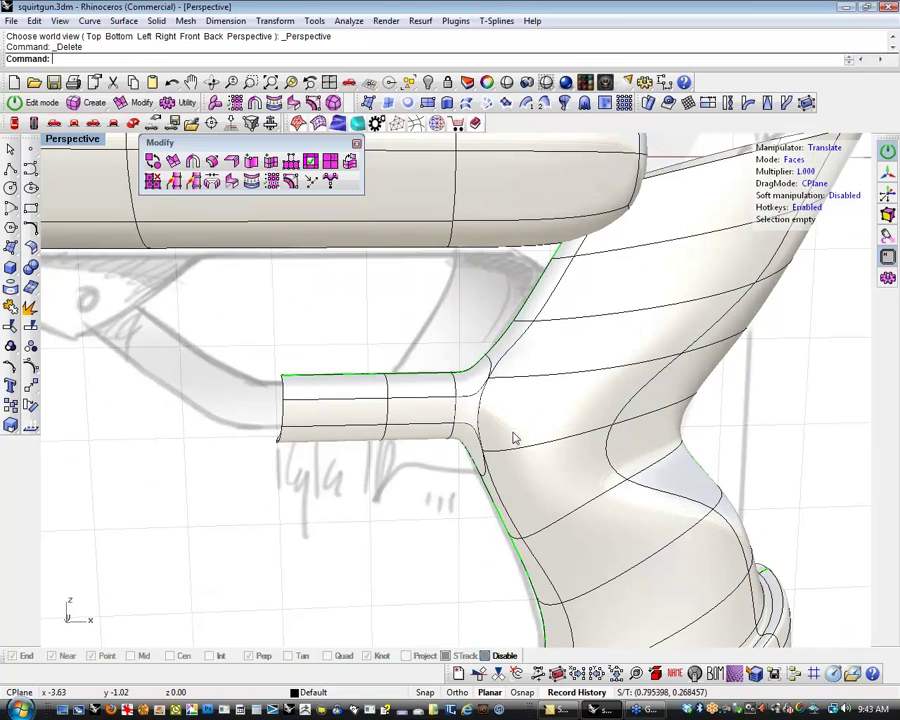
scroll(494, 380, up, 1)
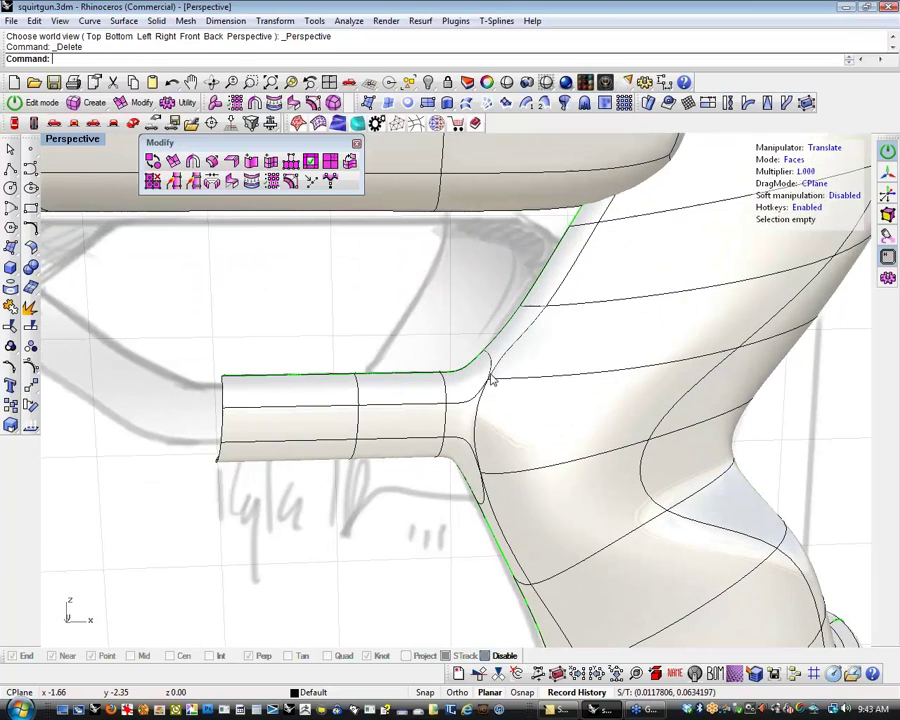
scroll(480, 410, up, 2)
scroll(486, 455, down, 6)
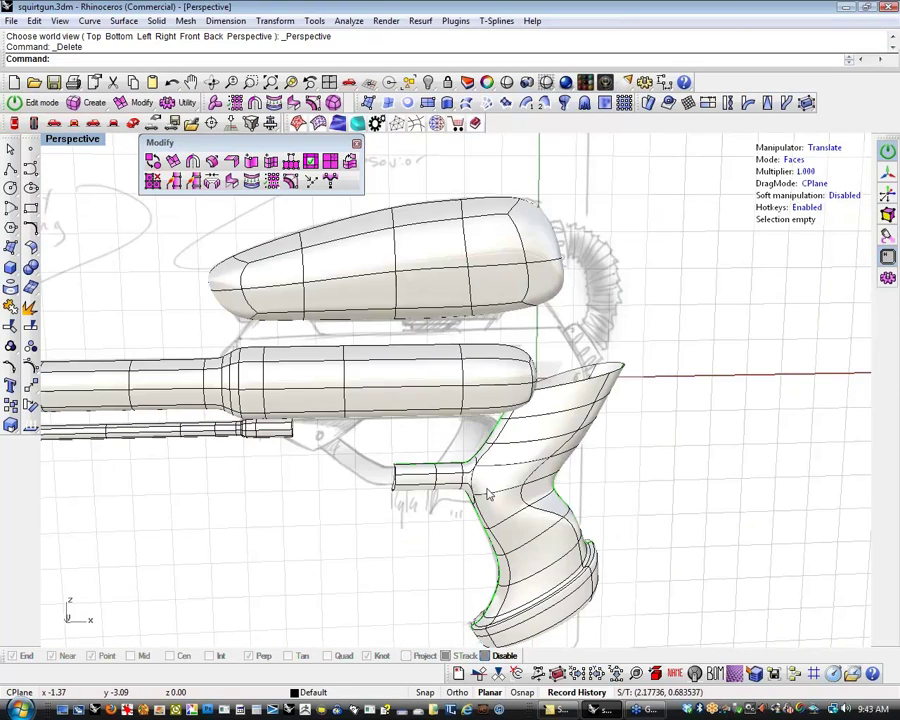
Make the grip T-spline uniform, leaving the barrel out of the selection
click(170, 106)
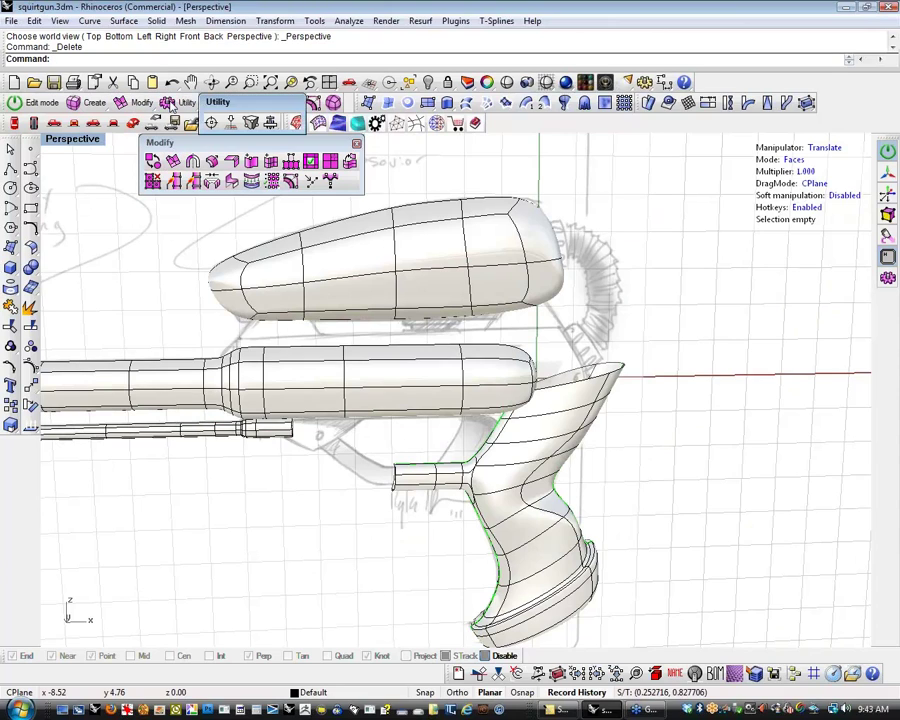
click(172, 106)
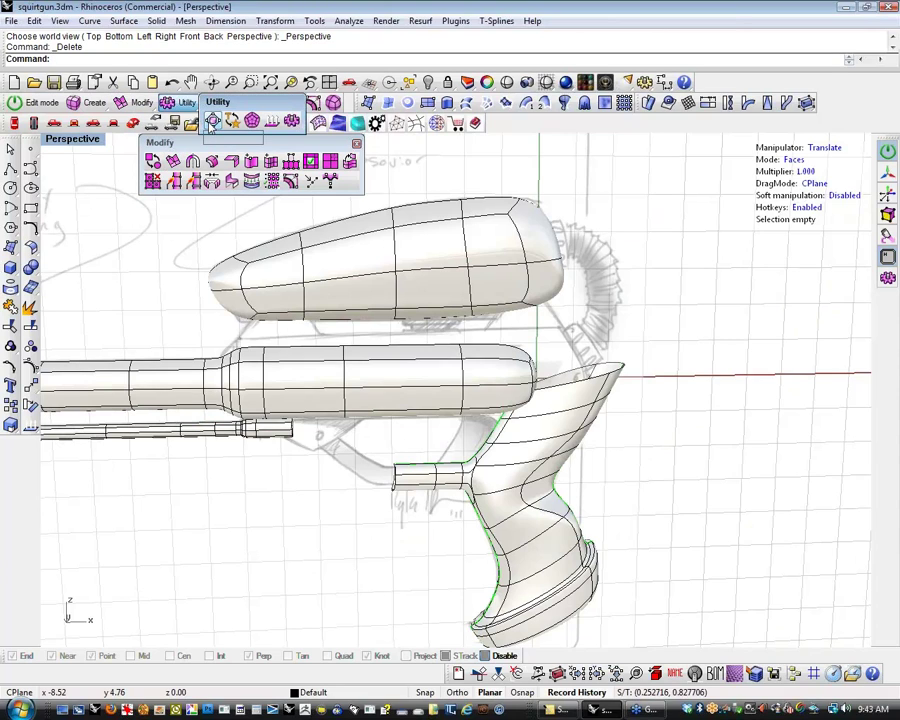
click(212, 121)
click(434, 390)
click(500, 468)
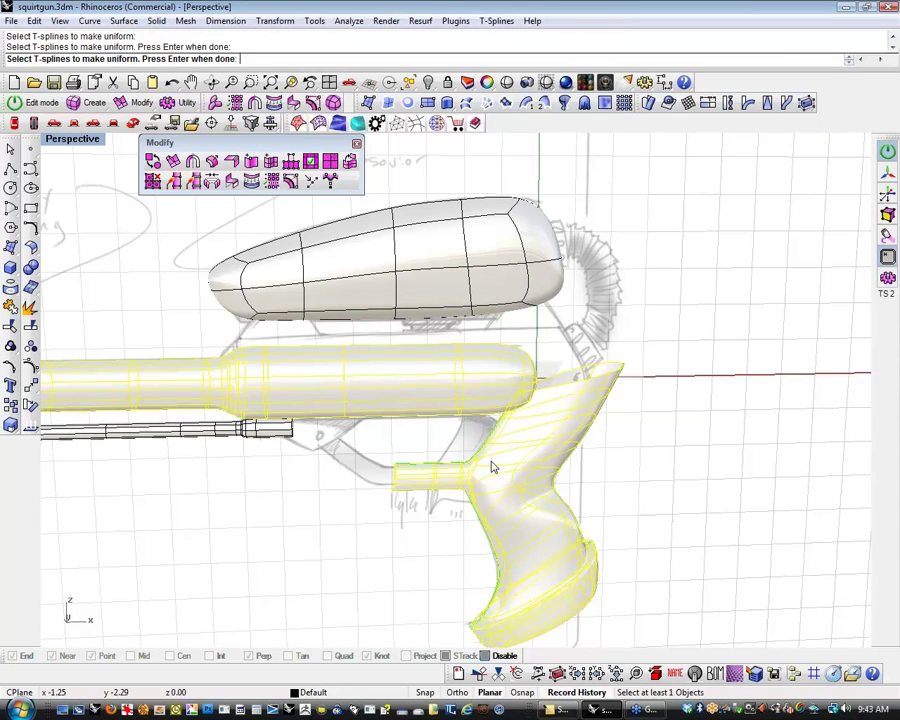
ctrl+click(428, 418)
key(Return)
scroll(490, 515, up, 4)
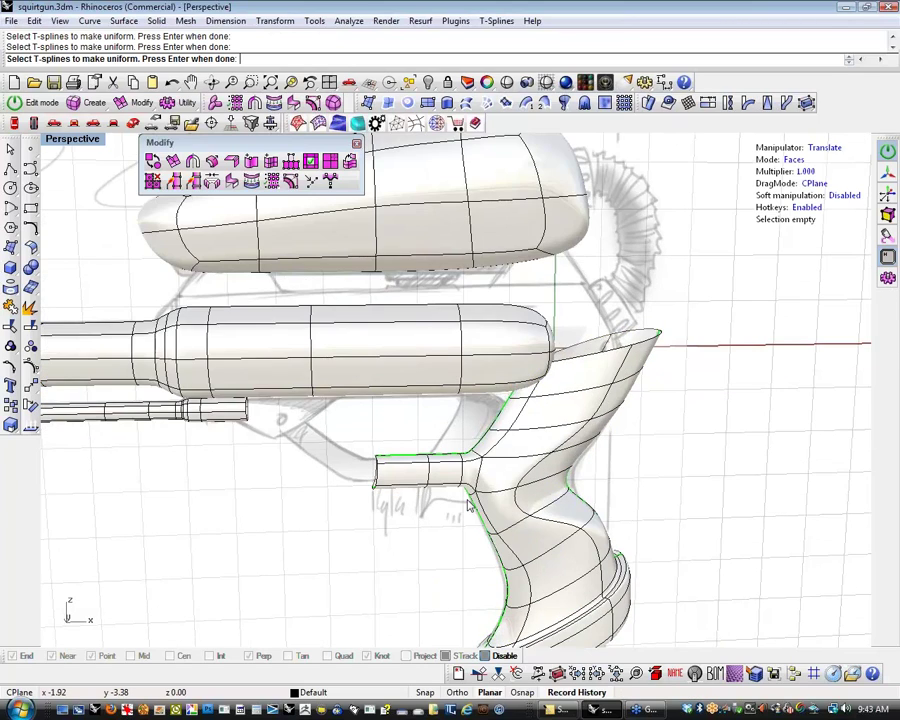
scroll(504, 444, down, 3)
scroll(508, 510, up, 5)
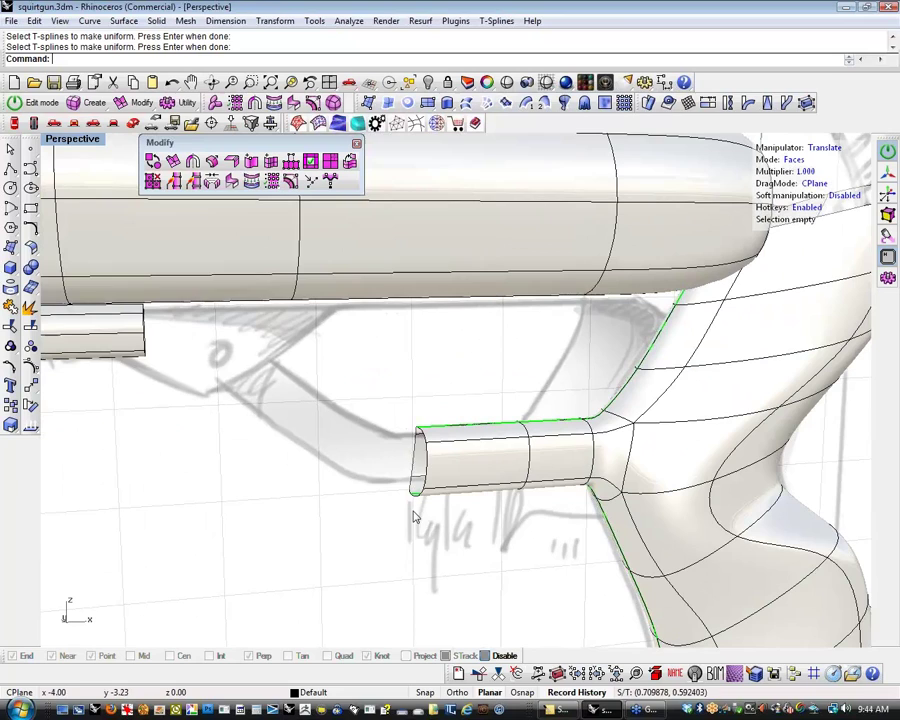
In the Front view, select the guard stub's open edge loop, set the pivot on it and flatten the loop horizontally into a vertical line
key(s)
right_drag(426, 530, 398, 529)
click(74, 123)
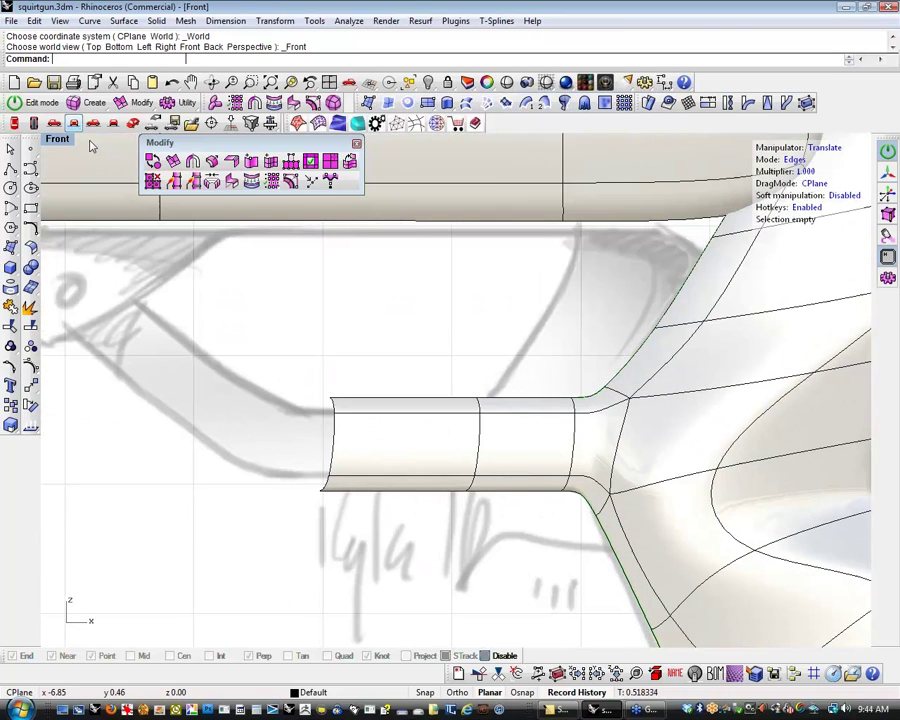
right_drag(331, 475, 350, 552)
double_click(350, 414)
scroll(350, 552, up, 6)
key(t)
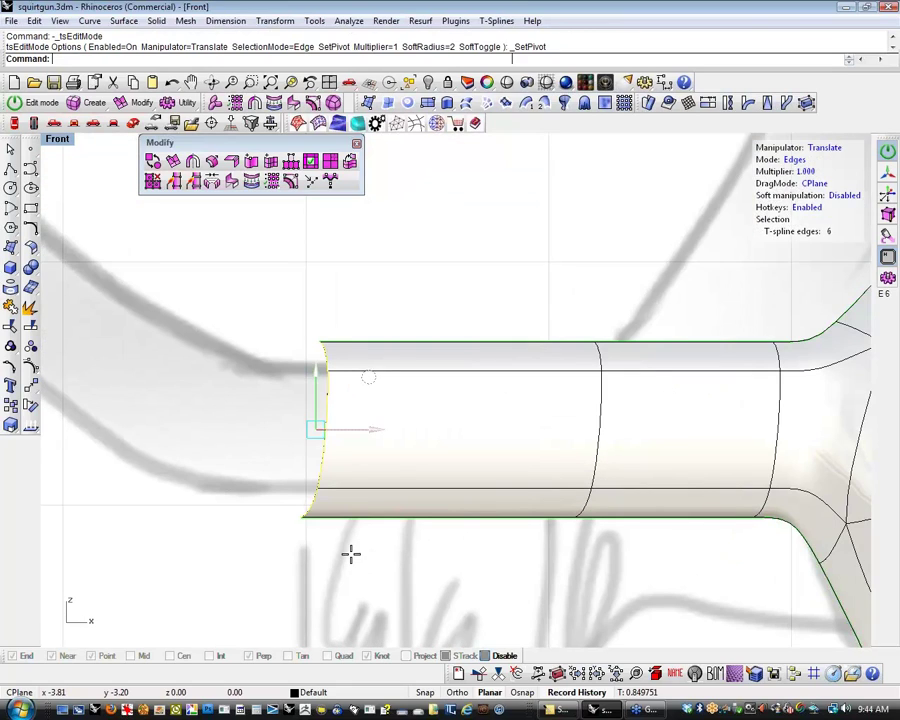
click(327, 431)
click(334, 438)
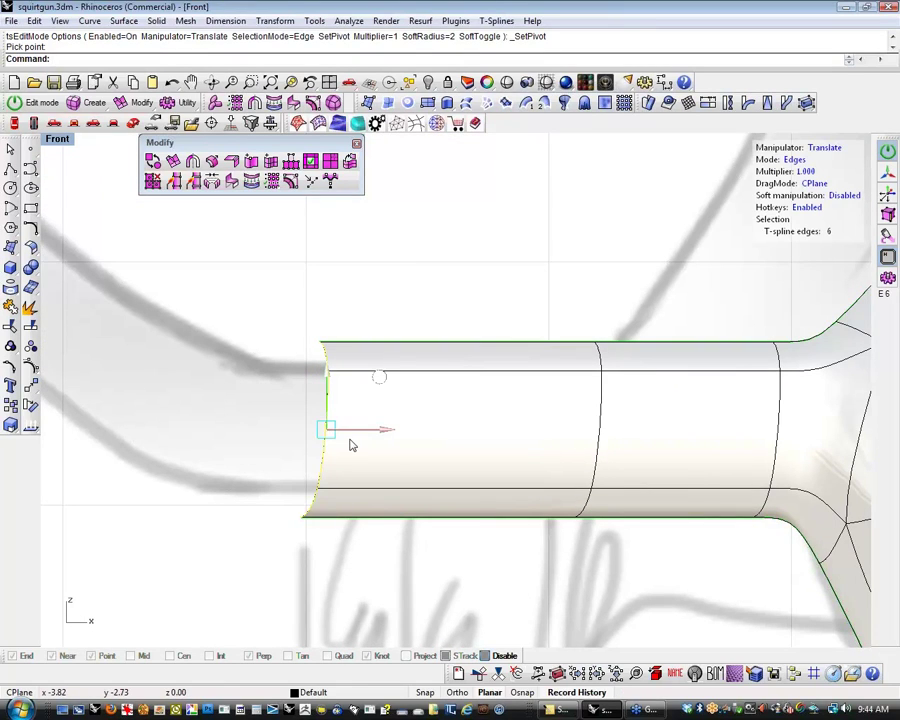
drag(394, 430, 325, 424)
Scale the guard stub's edge loops vertically to the sketched thickness, including the loop next to the grip
scroll(316, 511, down, 8)
right_drag(316, 511, 456, 544)
drag(296, 350, 562, 566)
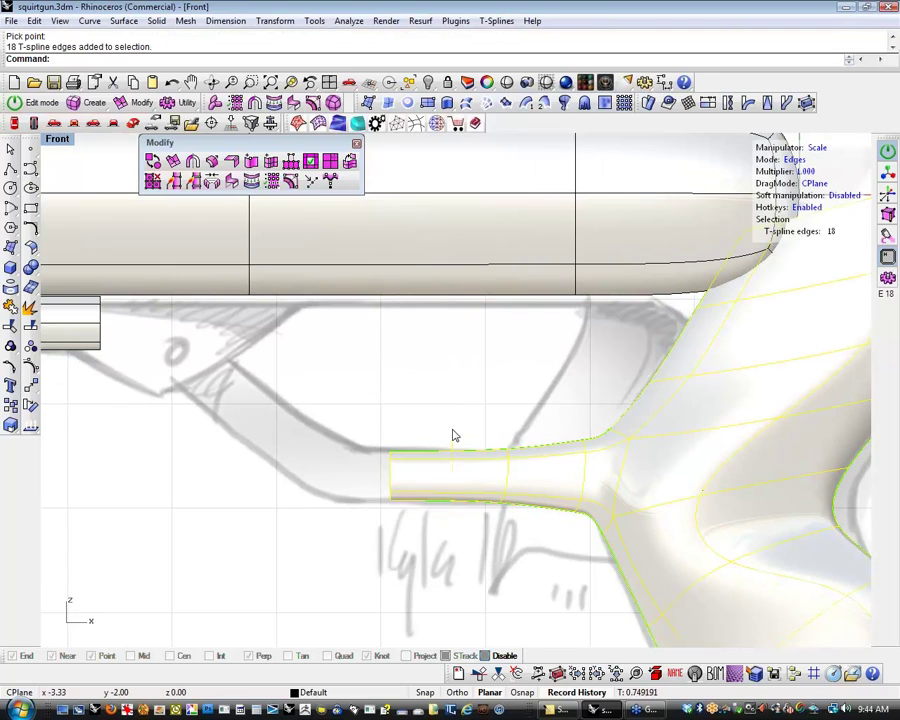
click(530, 544)
drag(549, 407, 591, 554)
drag(591, 402, 592, 447)
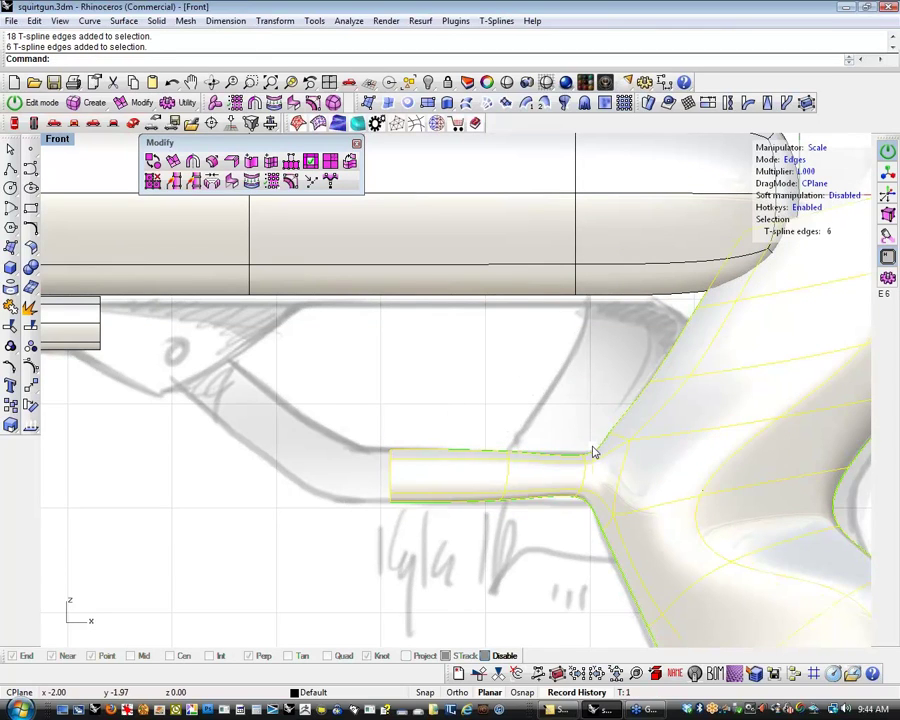
Select the guard stub's open end loop and extrude it a short distance forward to the start of the sketched bend
right_drag(466, 558, 551, 536)
click(492, 507)
right_drag(487, 500, 538, 551)
drag(507, 446, 546, 574)
right_drag(561, 580, 589, 591)
key(w)
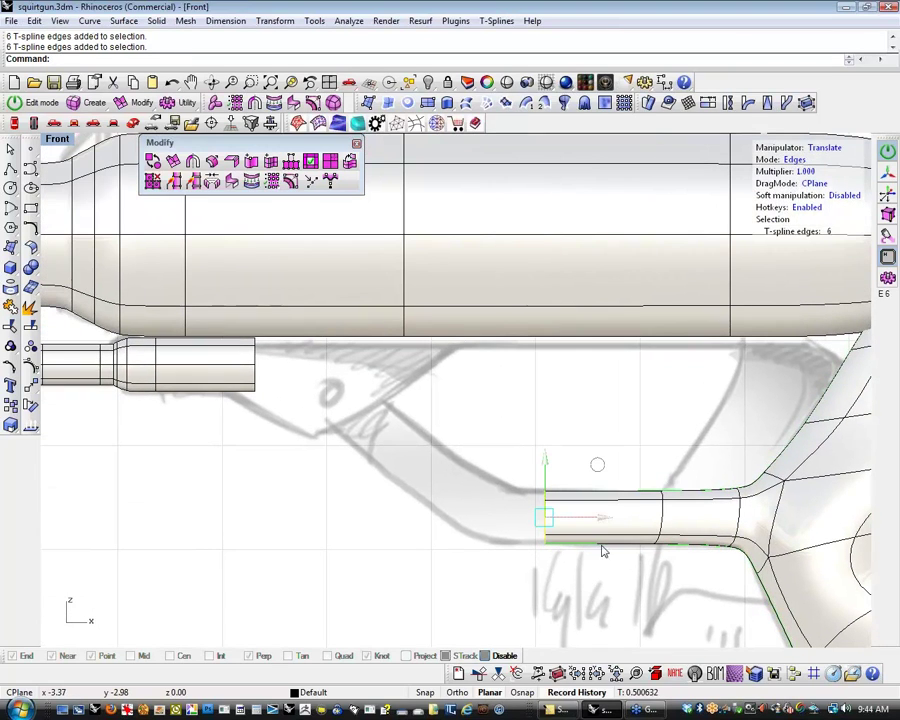
mouse_move(597, 520)
mouse_down()
mouse_move(576, 527)
mouse_move(580, 520)
mouse_up()
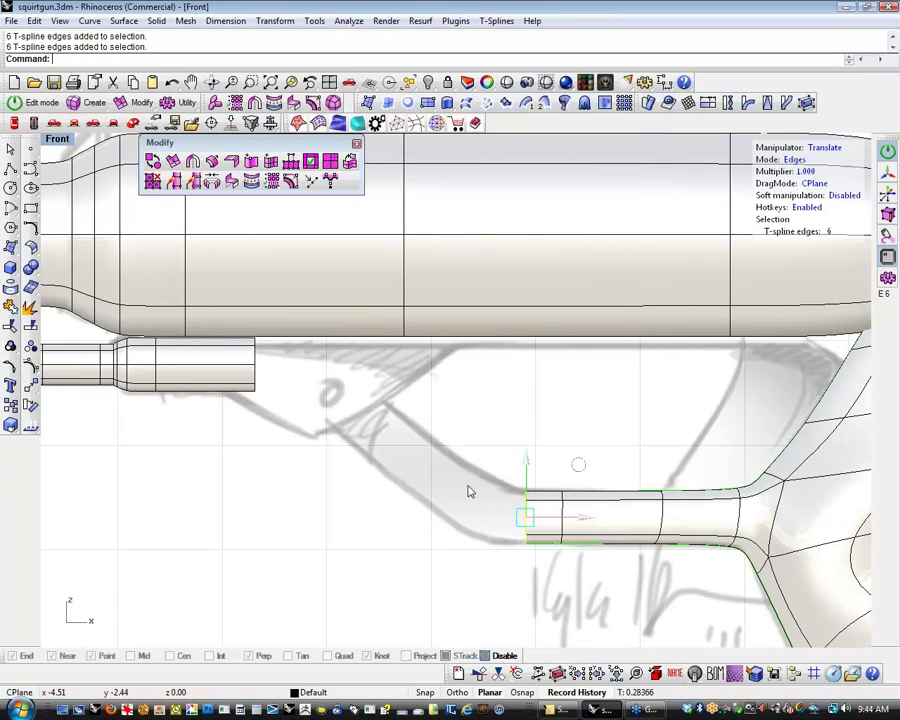
Set the rotation pivot just above the guard's open end and rotate the extruded end loop to follow the sketched bend
key(e)
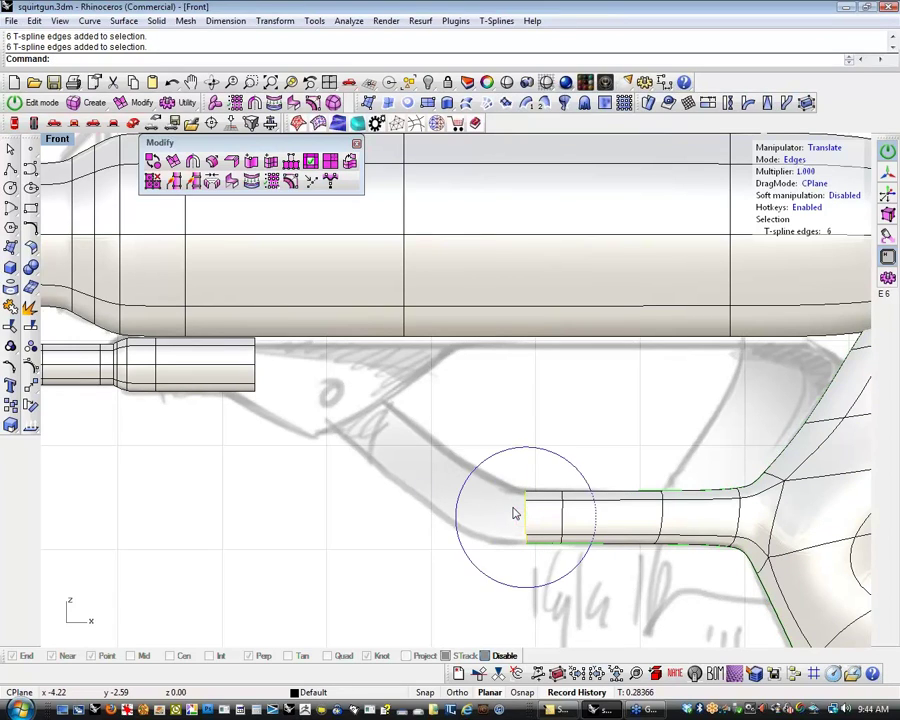
key(Insert)
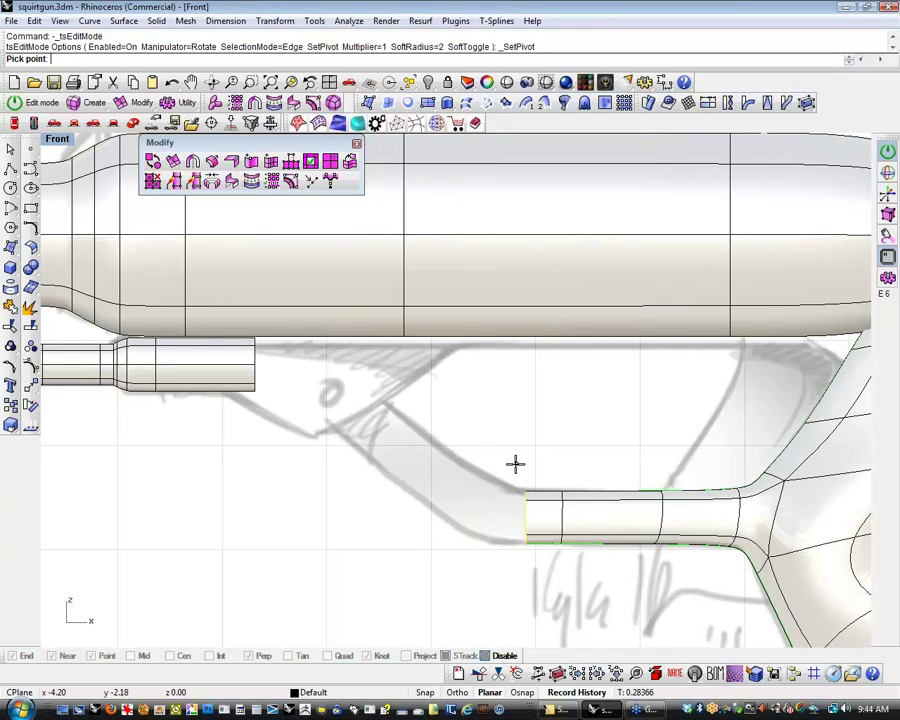
click(516, 466)
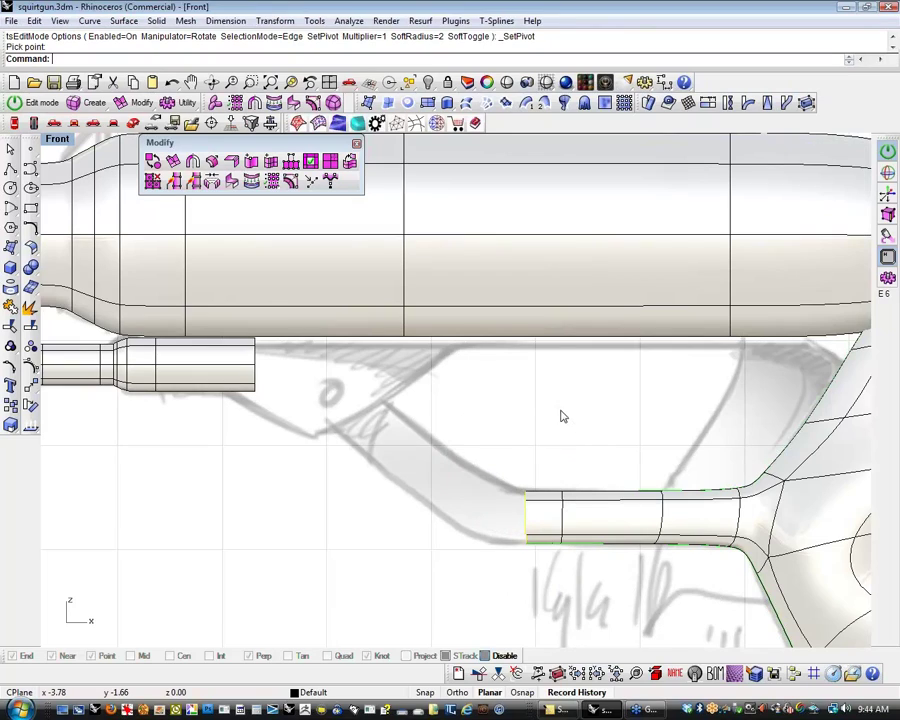
drag(566, 418, 456, 333)
Move the guard's open end diagonally up and forward along the sketched slanted arm towards the barrel
key(w)
right_drag(517, 382, 545, 427)
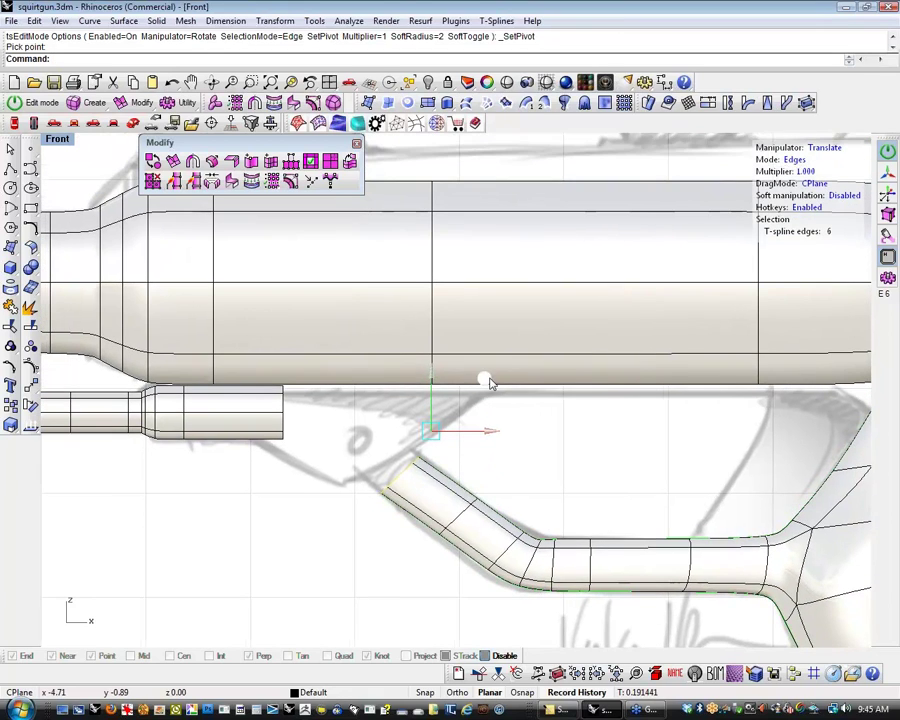
drag(488, 381, 444, 339)
click(580, 483)
Shift the edge loop in the guard's bend slightly up the slanted arm and adjust the neighbouring loop to smooth the sketched curve
right_drag(580, 483, 583, 436)
double_click(508, 511)
key(Tab)
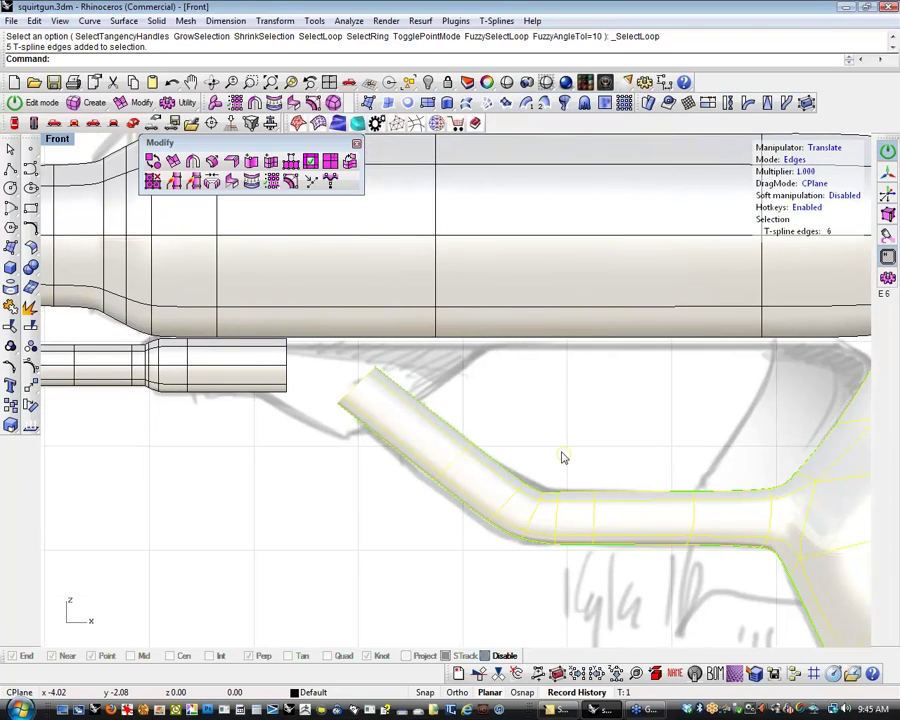
key(Tab)
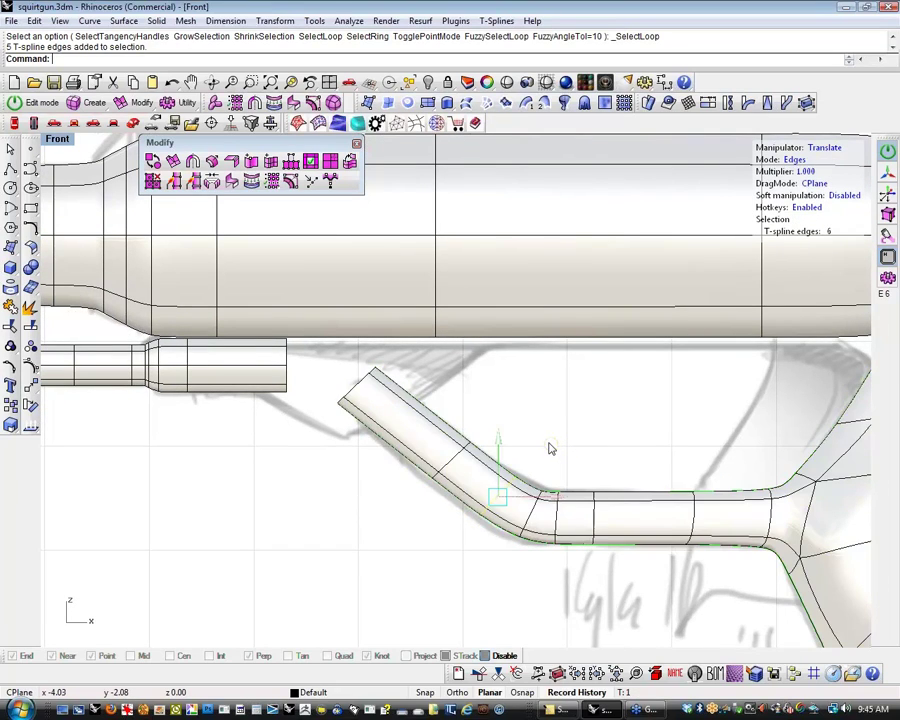
click(550, 446)
double_click(531, 518)
key(Tab)
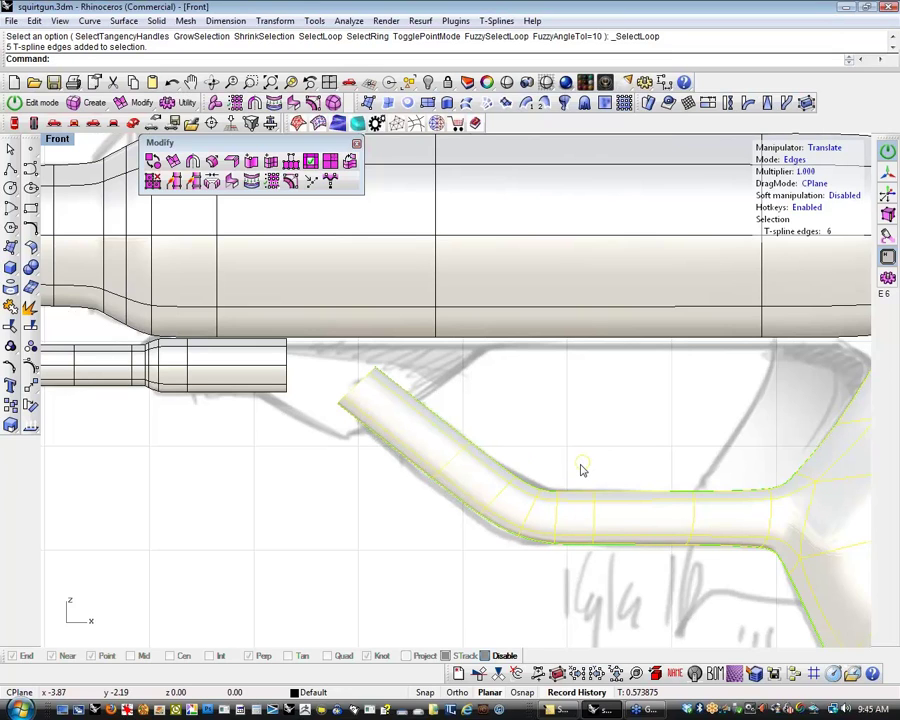
click(623, 450)
Examine the guard's bend and its junction with the grip against the sketch
right_drag(616, 456, 511, 505)
scroll(533, 436, down, 6)
scroll(422, 470, up, 6)
scroll(327, 473, down, 6)
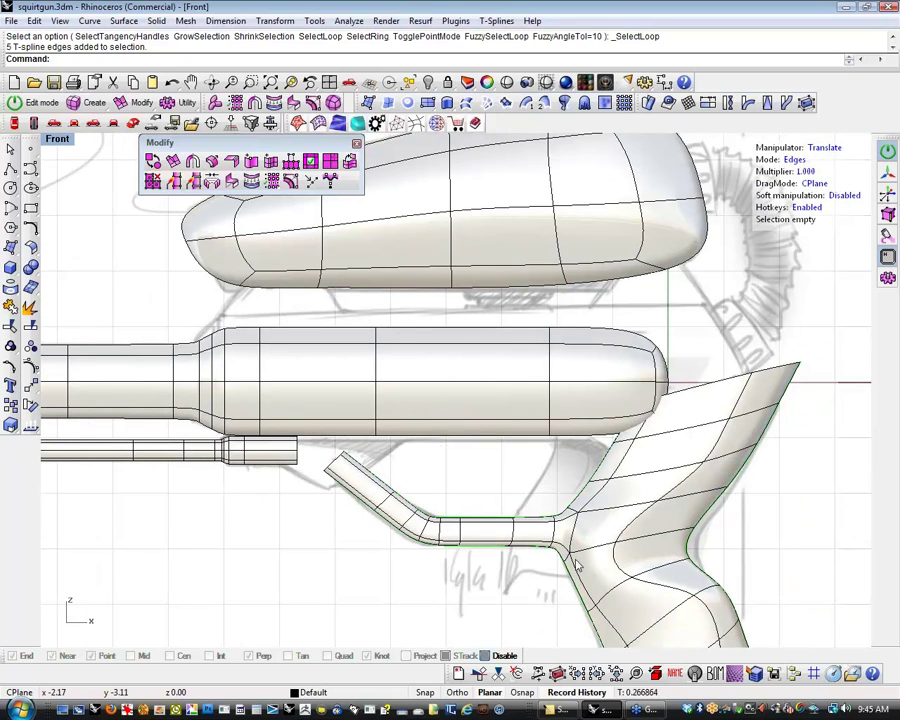
scroll(578, 553, up, 2)
scroll(497, 492, up, 5)
click(495, 492)
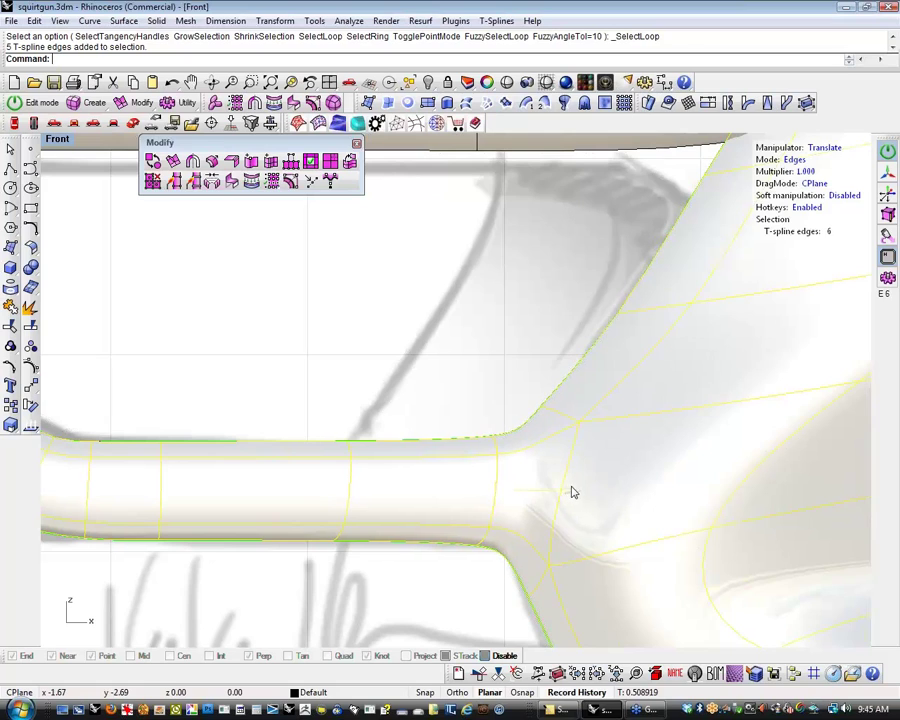
key(Escape)
scroll(436, 592, down, 6)
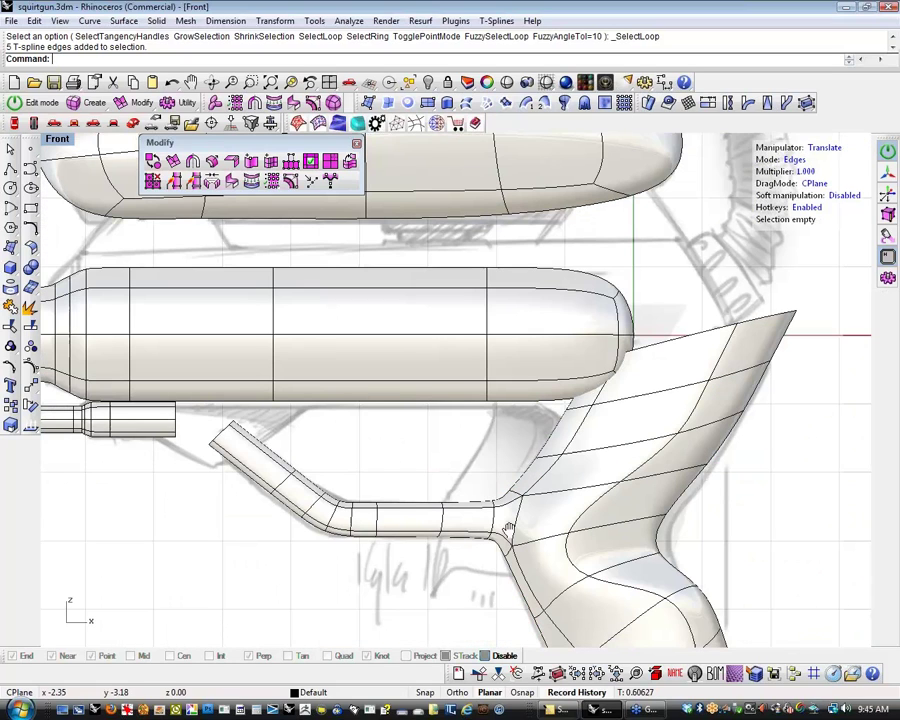
right_drag(508, 528, 545, 509)
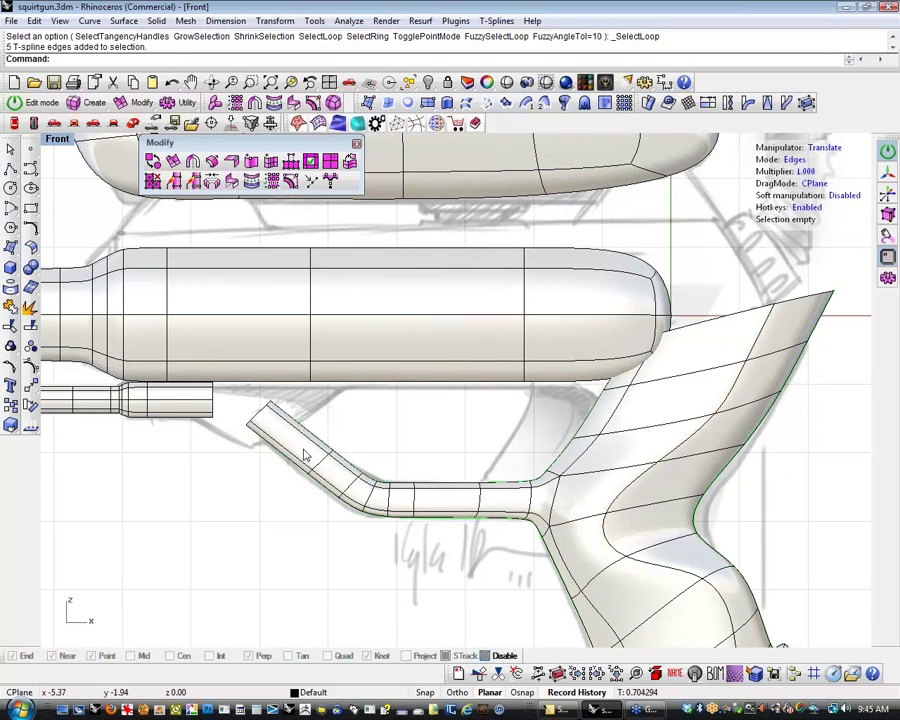
Switch the Front viewport to wireframe display so the sketch shows through the grip's upper rear
scroll(436, 487, down, 1)
scroll(436, 487, down, 4)
right_drag(549, 494, 481, 497)
scroll(538, 428, up, 2)
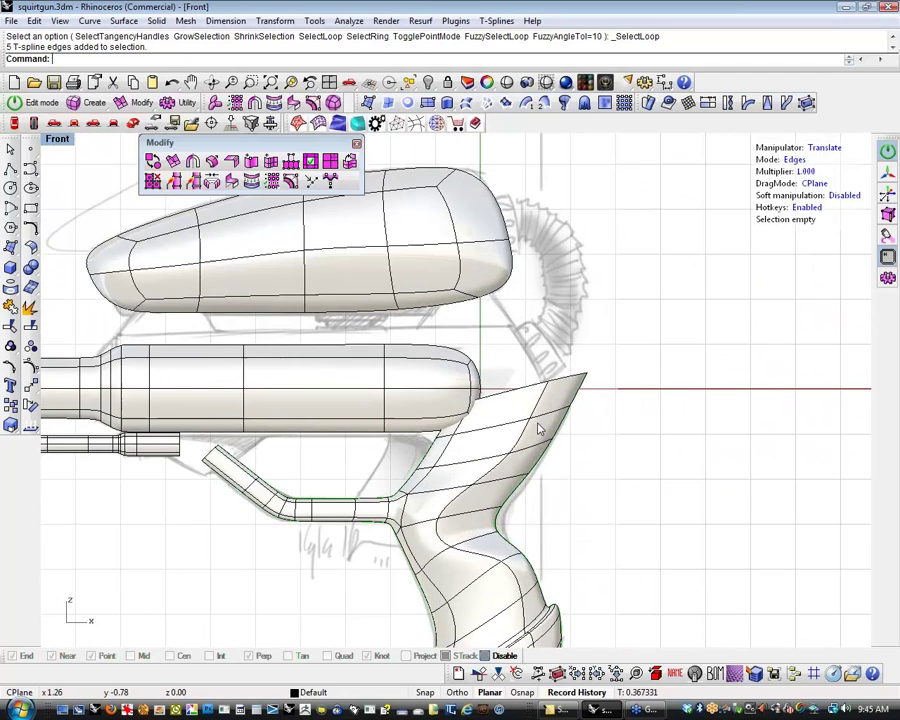
scroll(538, 428, up, 4)
middle_click(752, 486)
right_drag(676, 478, 621, 498)
middle_click(661, 485)
click(661, 477)
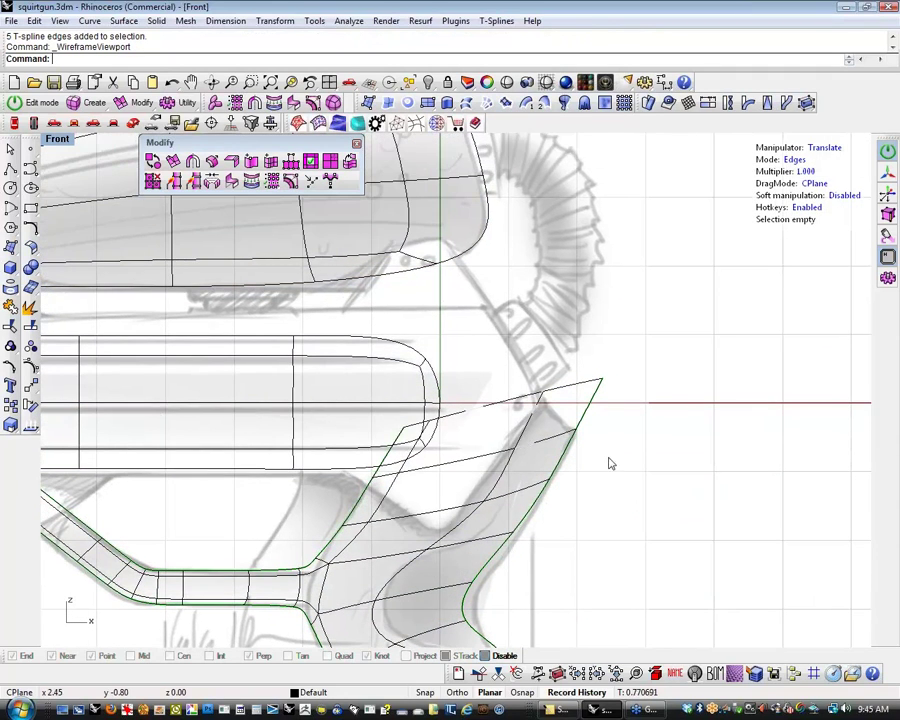
In vertex mode, select the grip's rear top tip vertex and move it horizontally forward towards the sketched outline
scroll(577, 435, up, 2)
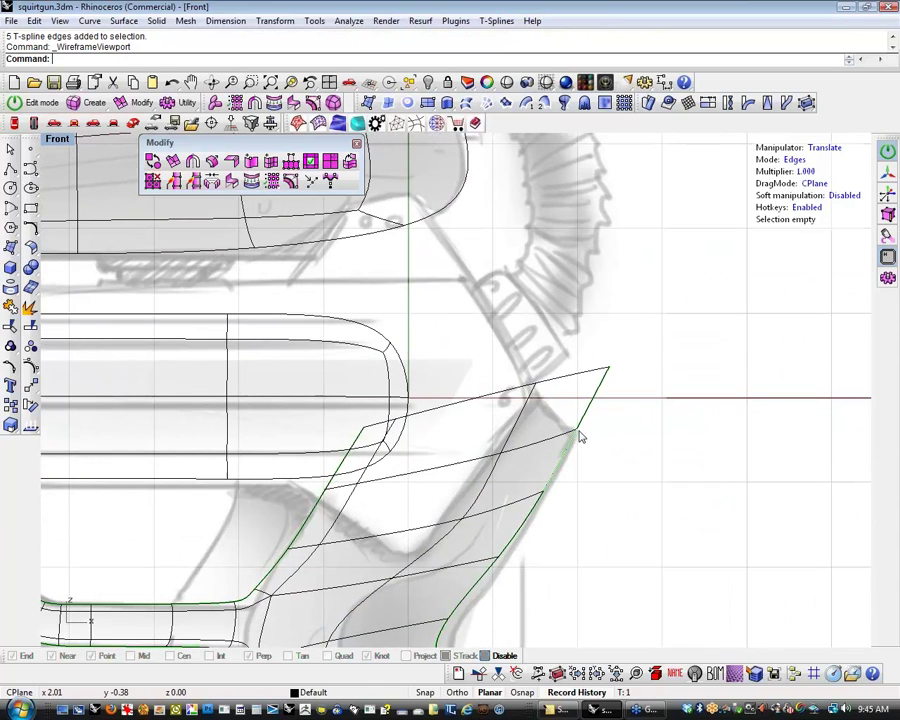
scroll(578, 440, down, 2)
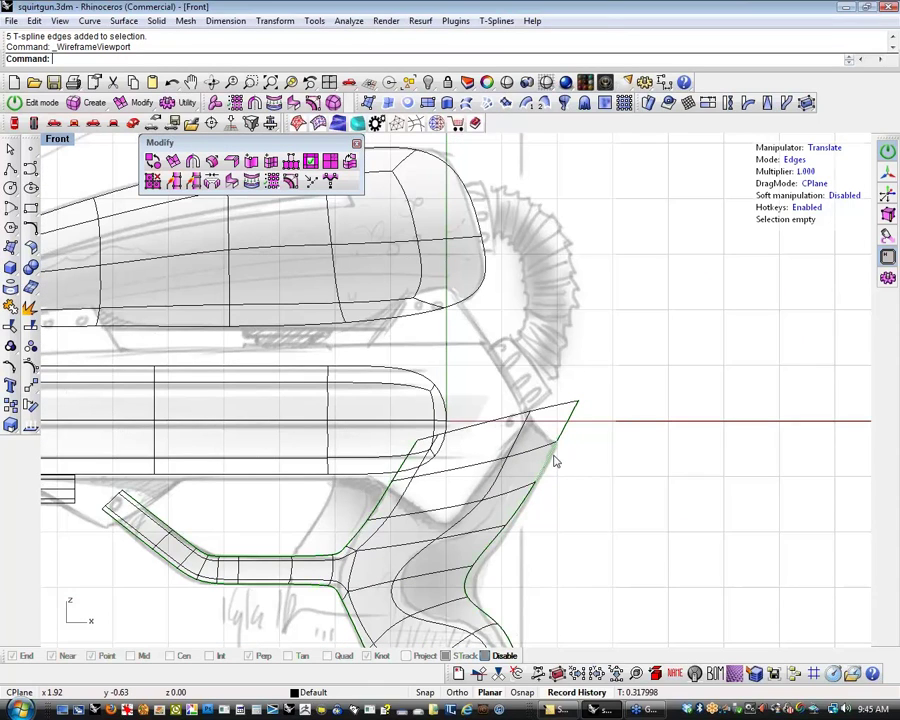
key(a)
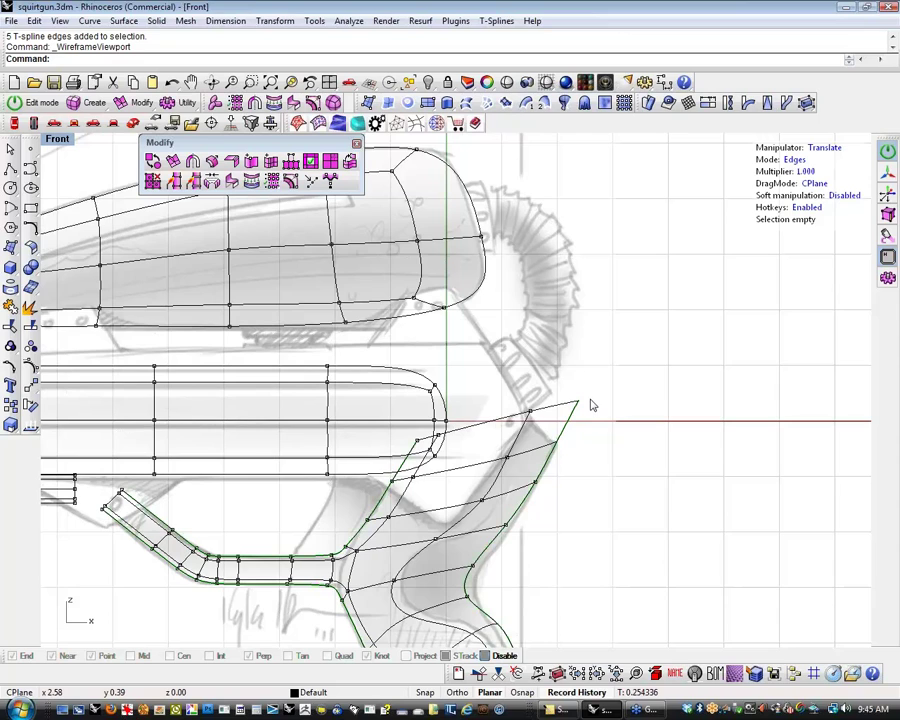
click(592, 402)
drag(653, 398, 569, 401)
click(517, 412)
Select the two rear vertices of the grip's top boundary and move them together horizontally forward
scroll(517, 412, up, 3)
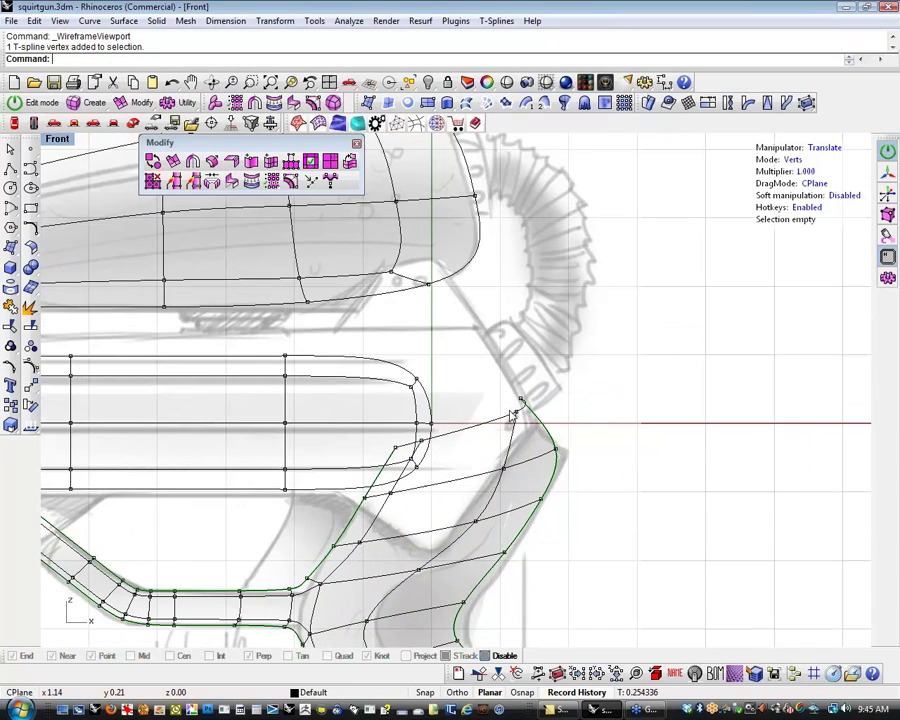
drag(500, 396, 540, 430)
click(599, 413)
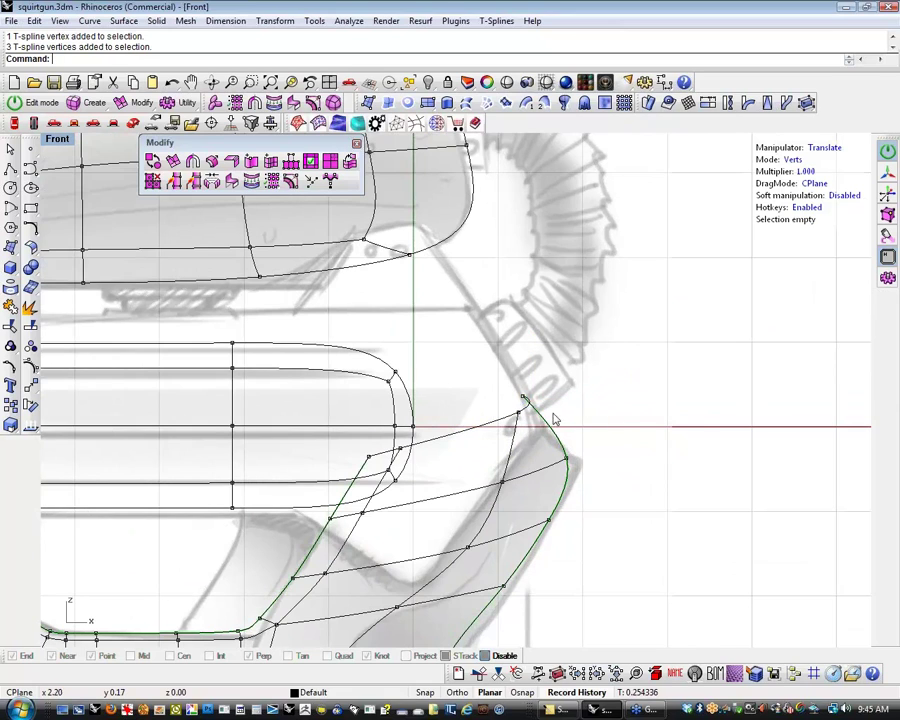
scroll(513, 415, up, 10)
drag(501, 395, 592, 452)
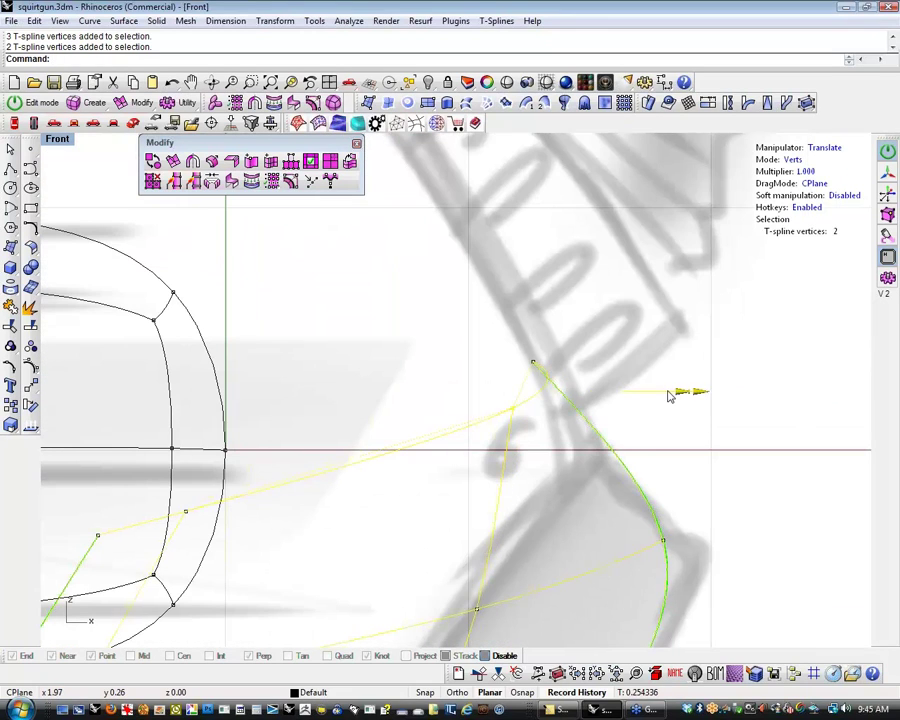
drag(672, 392, 473, 404)
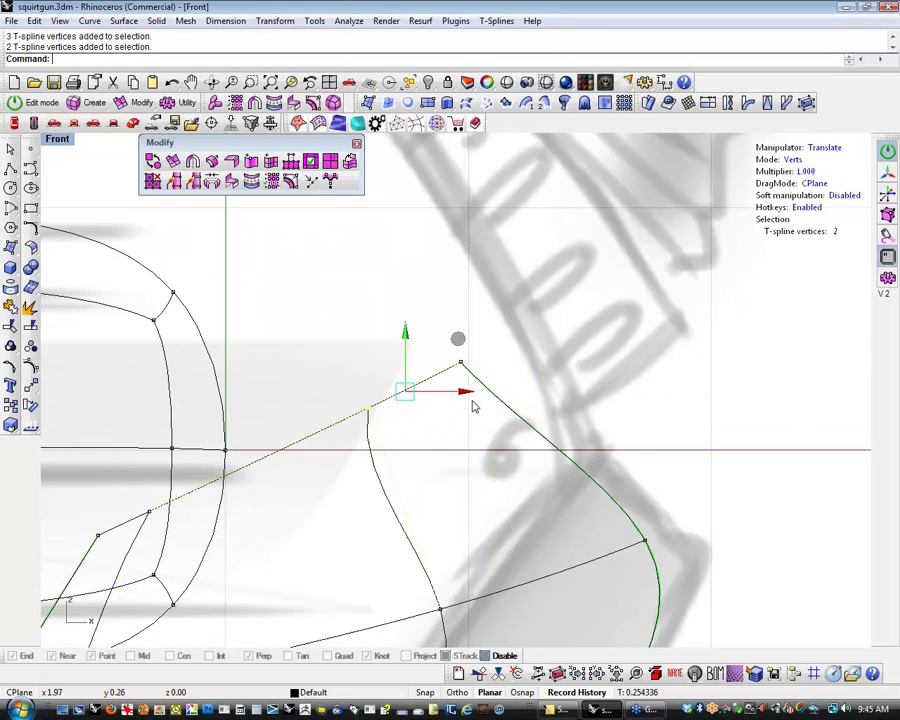
scroll(607, 426, down, 8)
right_drag(630, 424, 635, 368)
click(640, 444)
right_drag(640, 446, 533, 401)
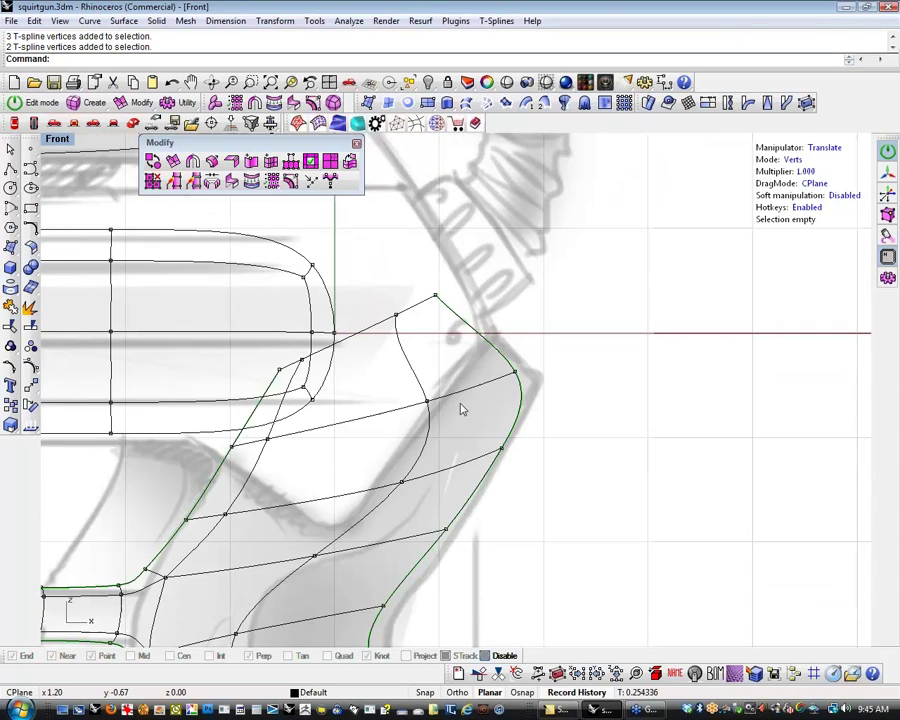
Insert simple edges on both sides of the cross edge at the grip's upper rear corner to sharpen the corner
right_drag(406, 460, 414, 471)
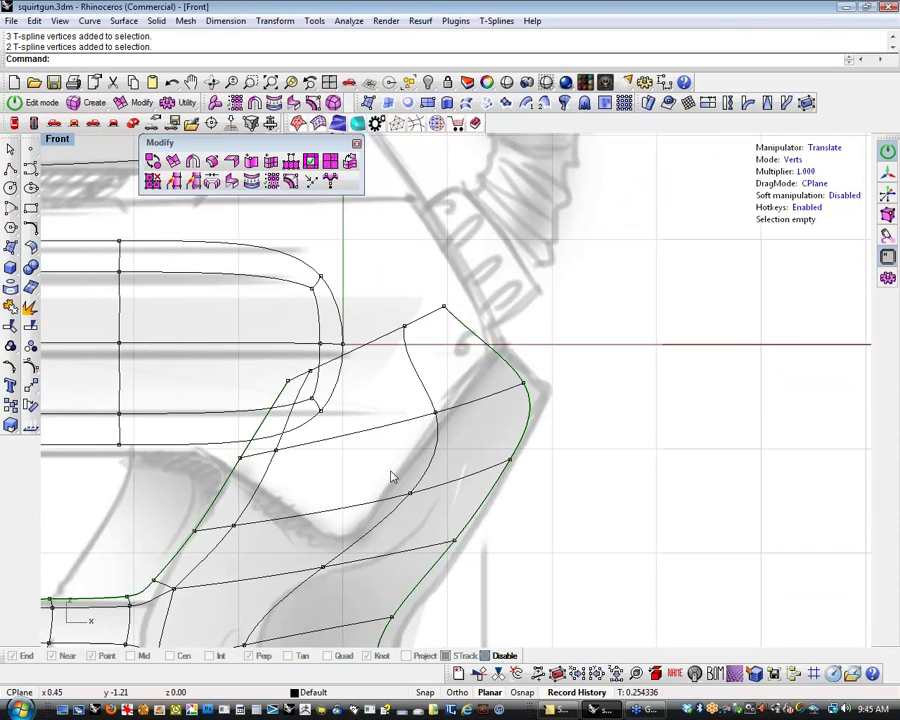
click(470, 396)
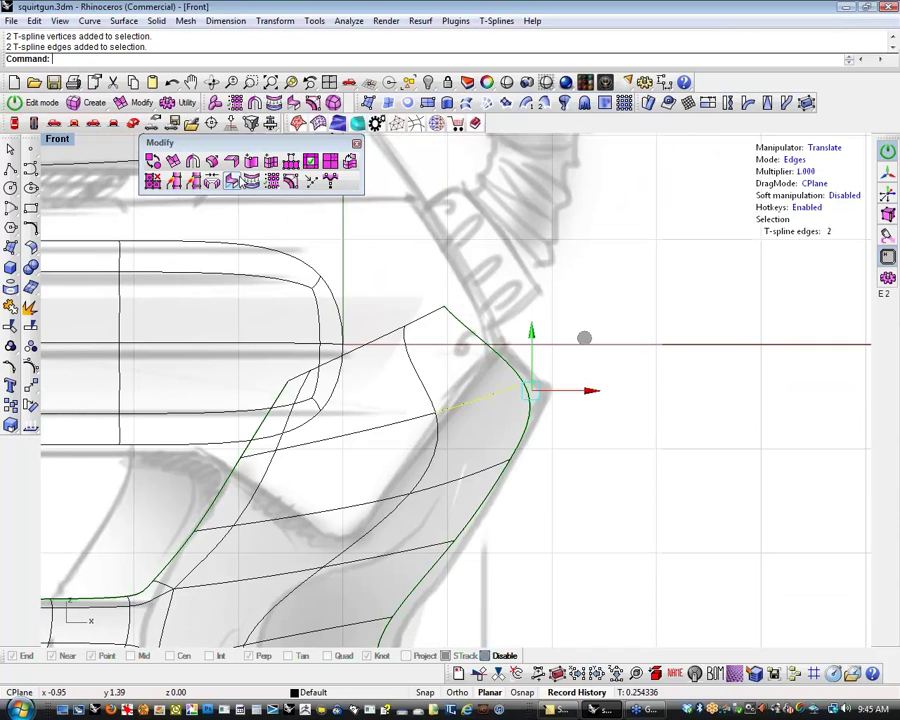
click(271, 163)
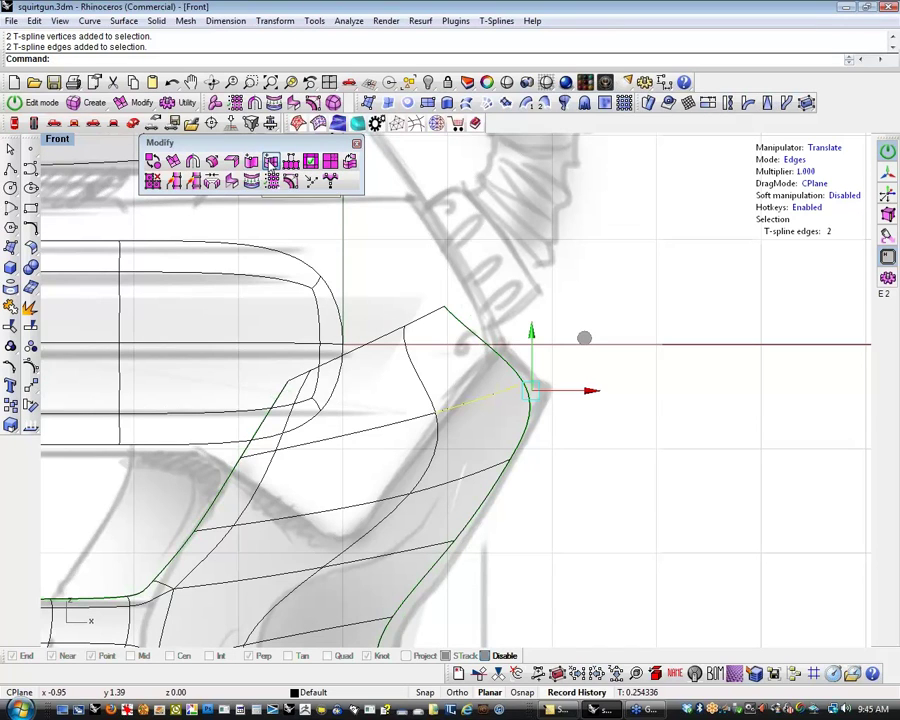
click(529, 406)
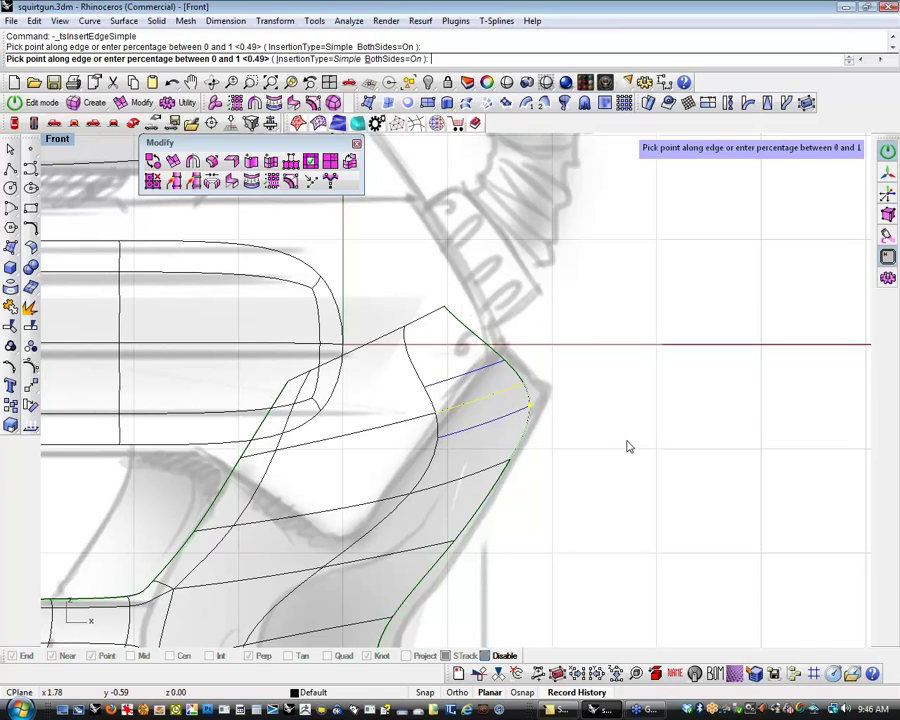
key(Return)
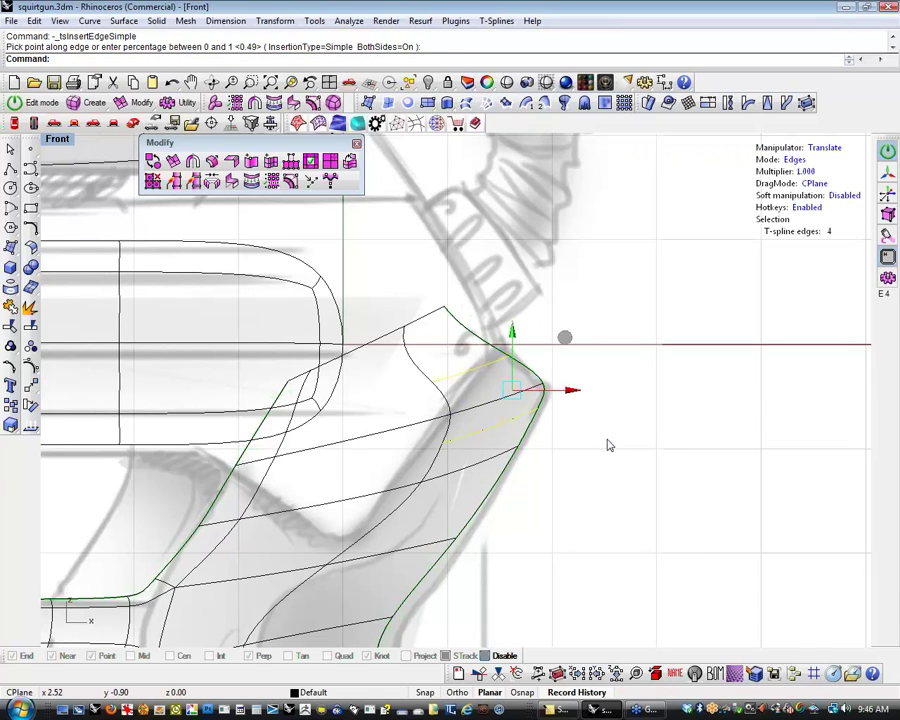
scroll(600, 446, down, 2)
scroll(560, 430, down, 3)
key(Escape)
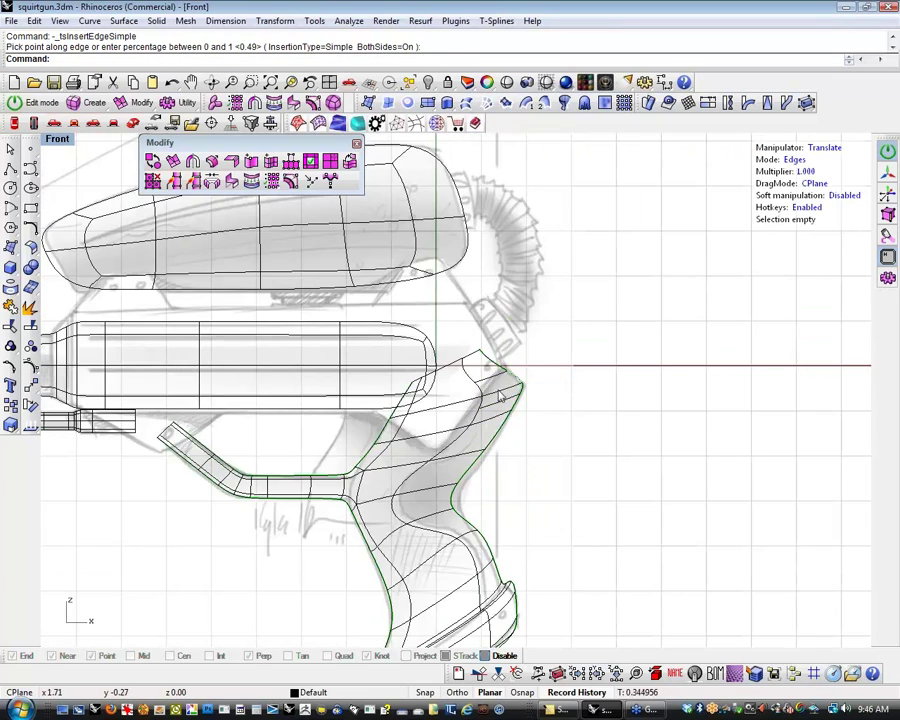
Move the rear edge of the grip's top boundary slightly rearward along X
scroll(507, 391, up, 2)
scroll(507, 391, up, 2)
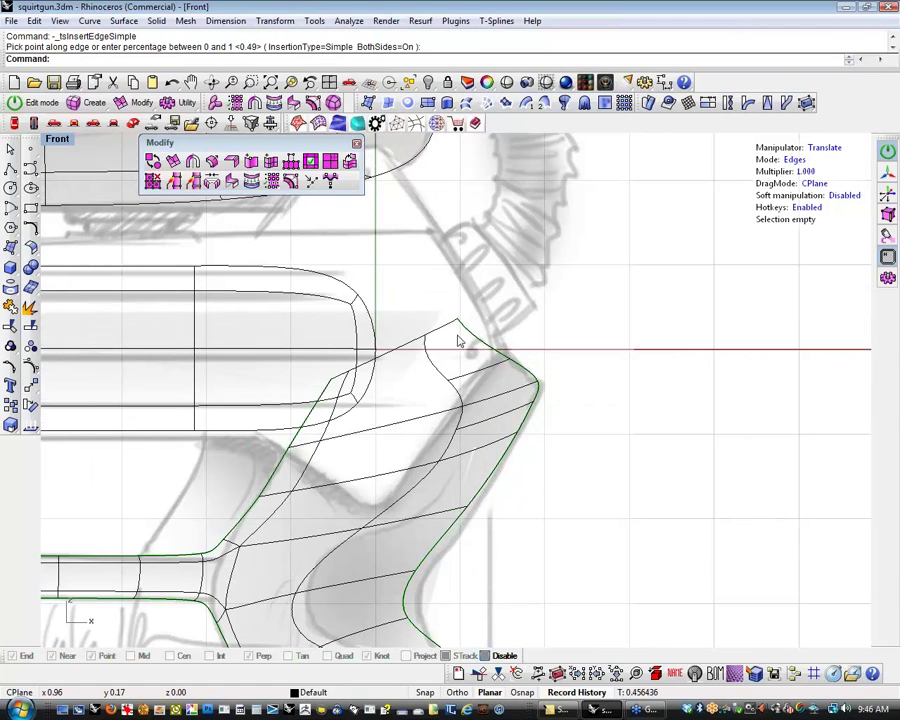
drag(453, 332, 526, 321)
click(574, 393)
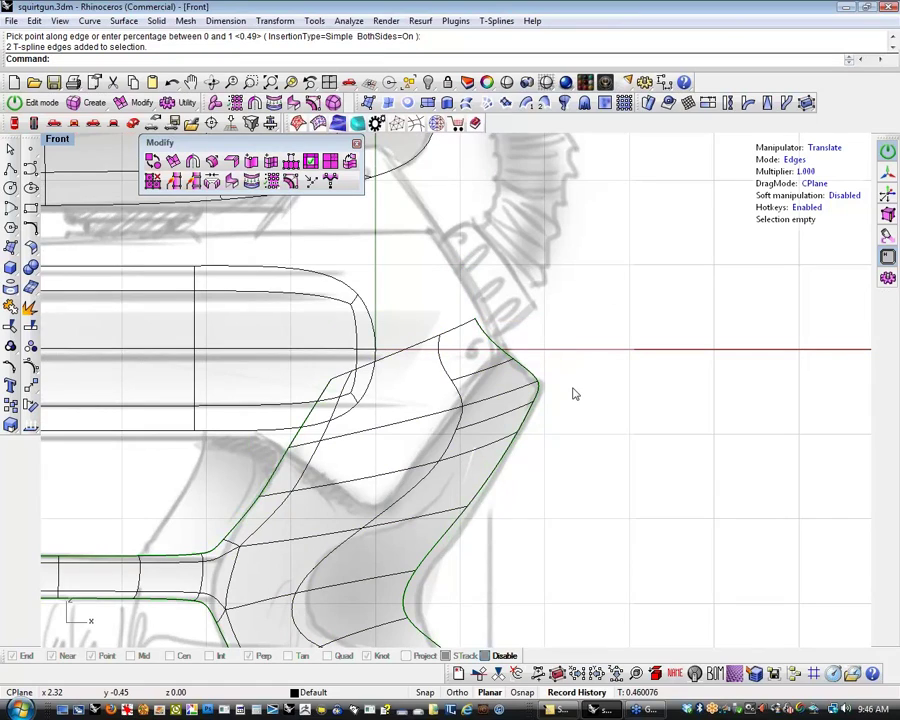
right_drag(551, 435, 584, 395)
Move the vertices along the grip's rear hollow one by one slightly rearward to follow the sketched profile
right_drag(560, 511, 508, 410)
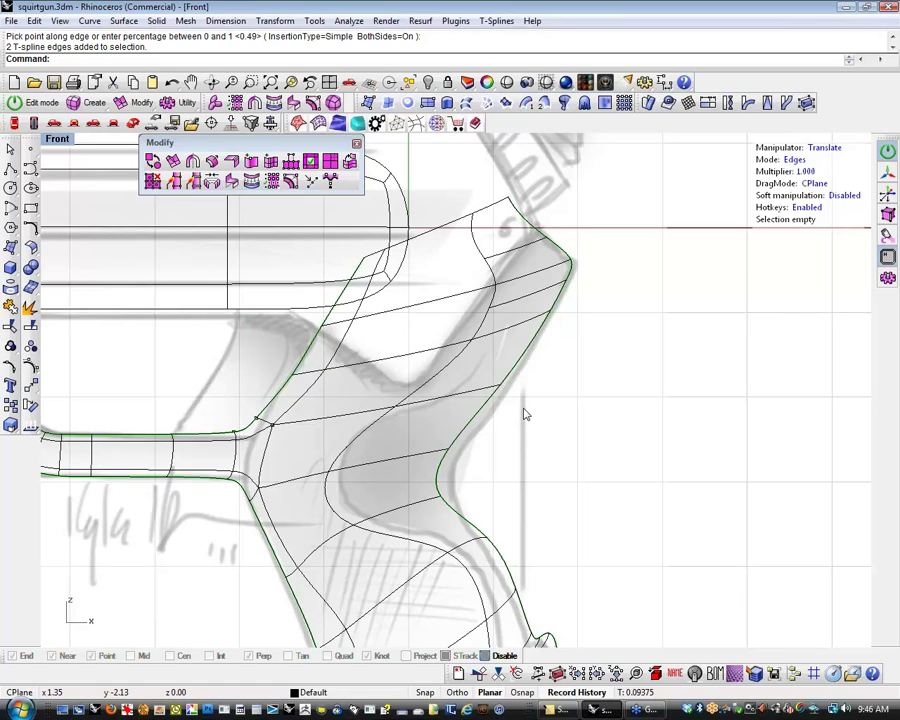
key(s)
drag(522, 407, 488, 374)
drag(620, 375, 630, 375)
click(606, 440)
drag(411, 423, 505, 461)
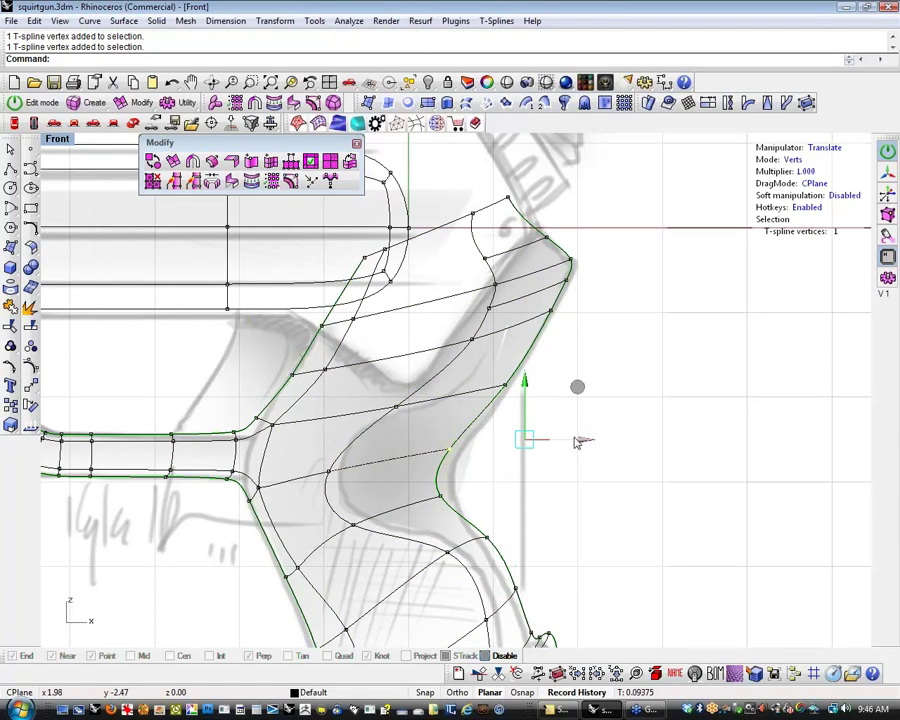
drag(577, 442, 592, 438)
click(435, 516)
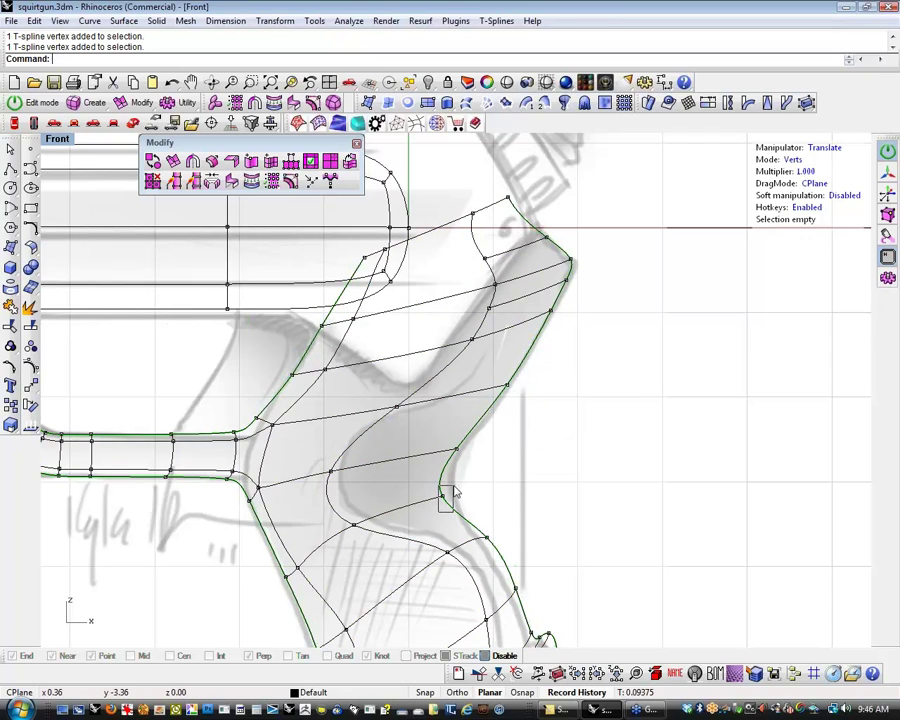
drag(454, 487, 466, 479)
drag(537, 477, 551, 476)
click(517, 505)
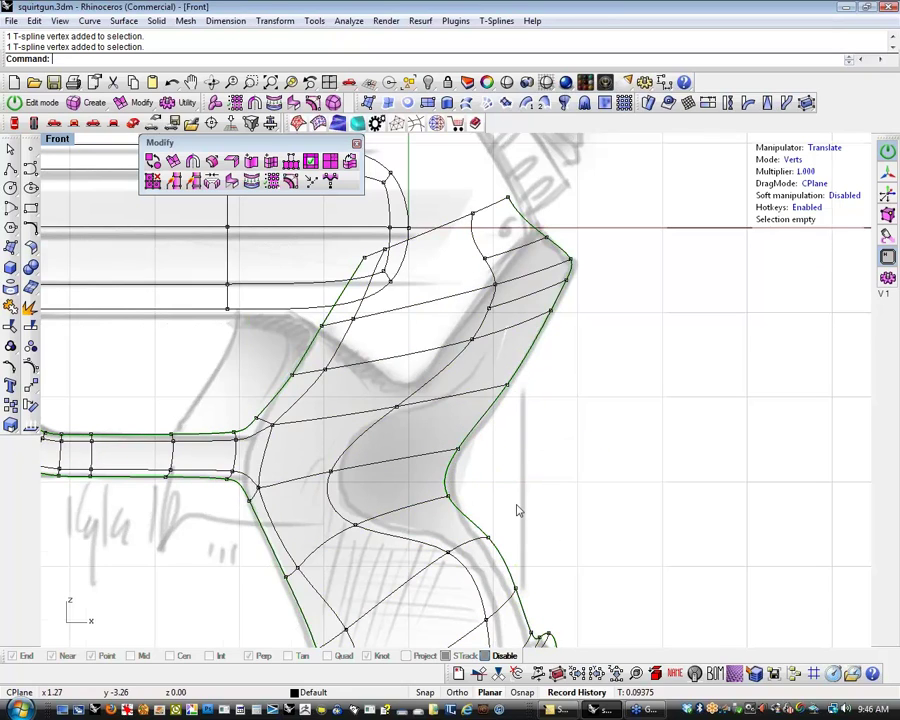
Lower the profile vertex just above the grip's upper rear corner onto the sketched outline
scroll(517, 500, down, 4)
right_drag(548, 488, 587, 487)
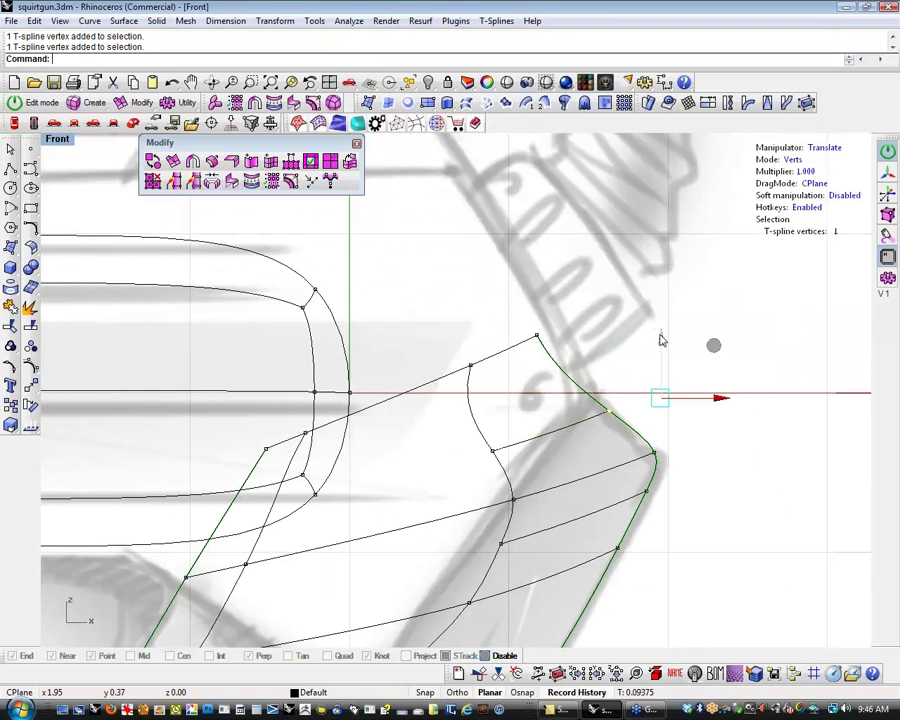
drag(660, 338, 661, 365)
click(776, 444)
Move the grip's topmost tip vertex slightly forward and clear the selection
scroll(699, 493, down, 8)
right_drag(699, 493, 635, 370)
right_drag(635, 470, 660, 512)
scroll(573, 330, up, 6)
click(615, 376)
drag(697, 370, 671, 372)
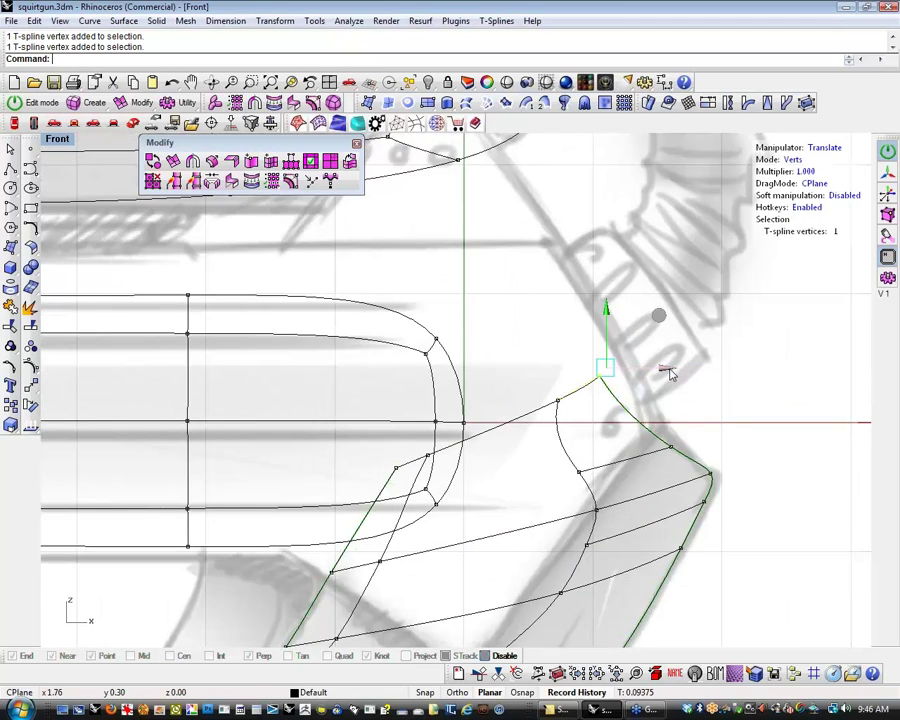
click(643, 403)
scroll(641, 404, down, 2)
scroll(641, 408, down, 6)
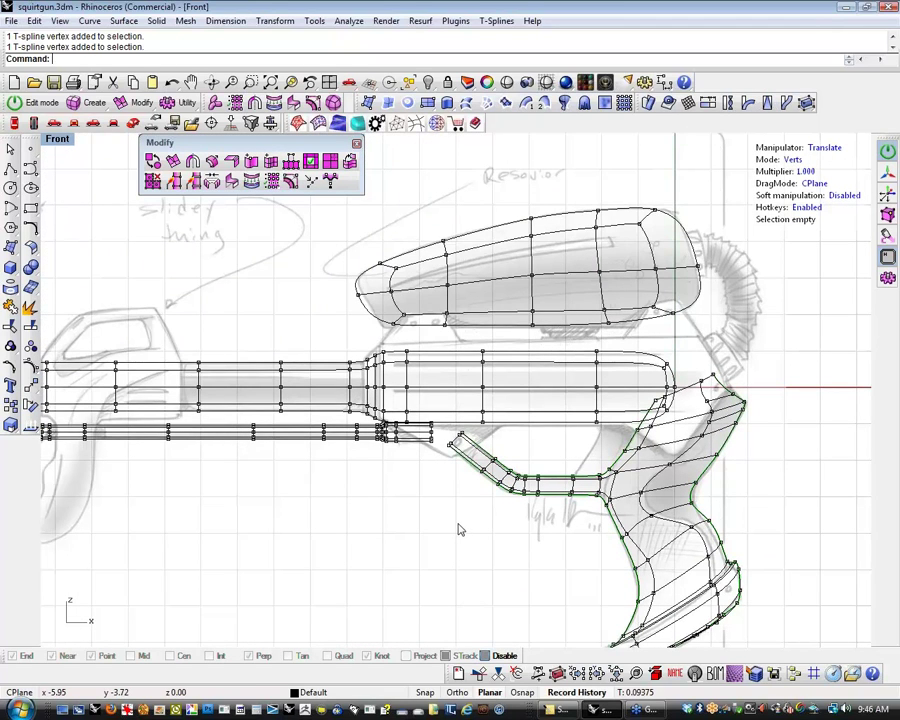
right_drag(463, 524, 393, 505)
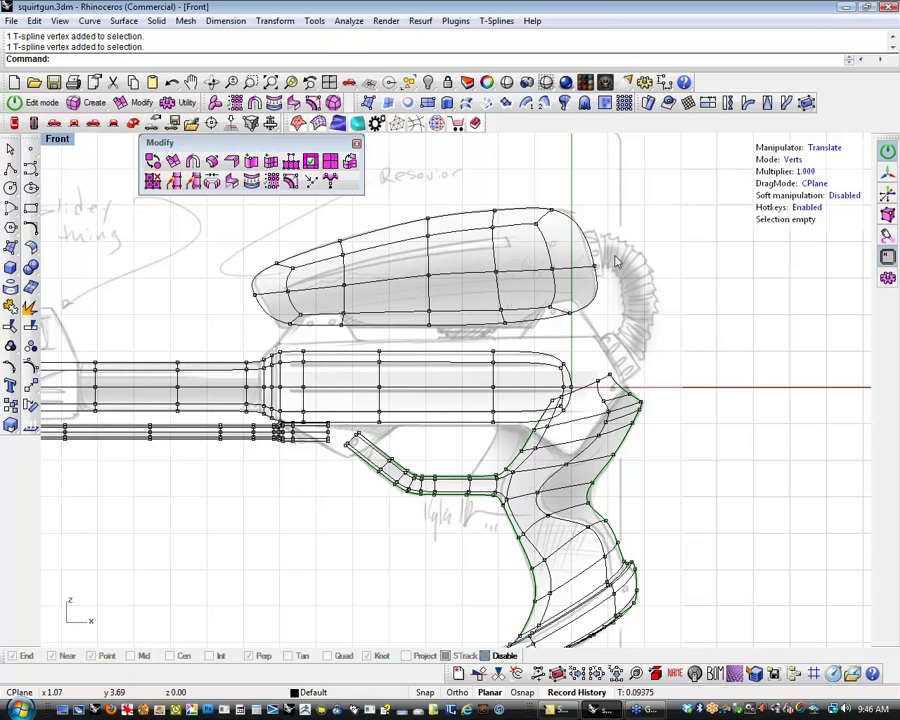
right_drag(340, 502, 276, 518)
right_drag(341, 538, 346, 461)
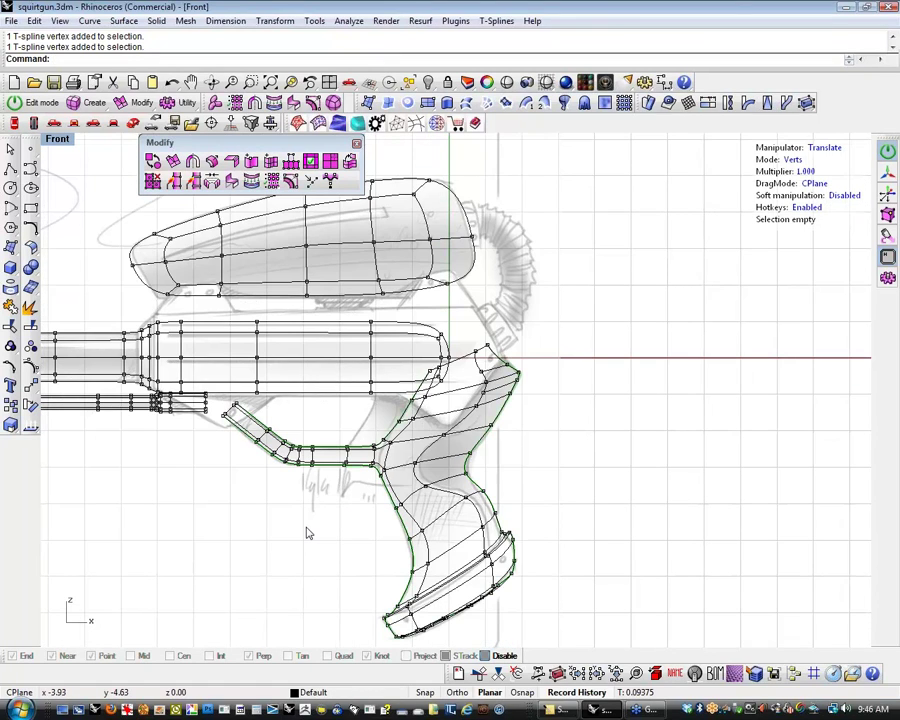
Switch to the file explorer window and open the clipart folder inside My Dropbox
click(434, 708)
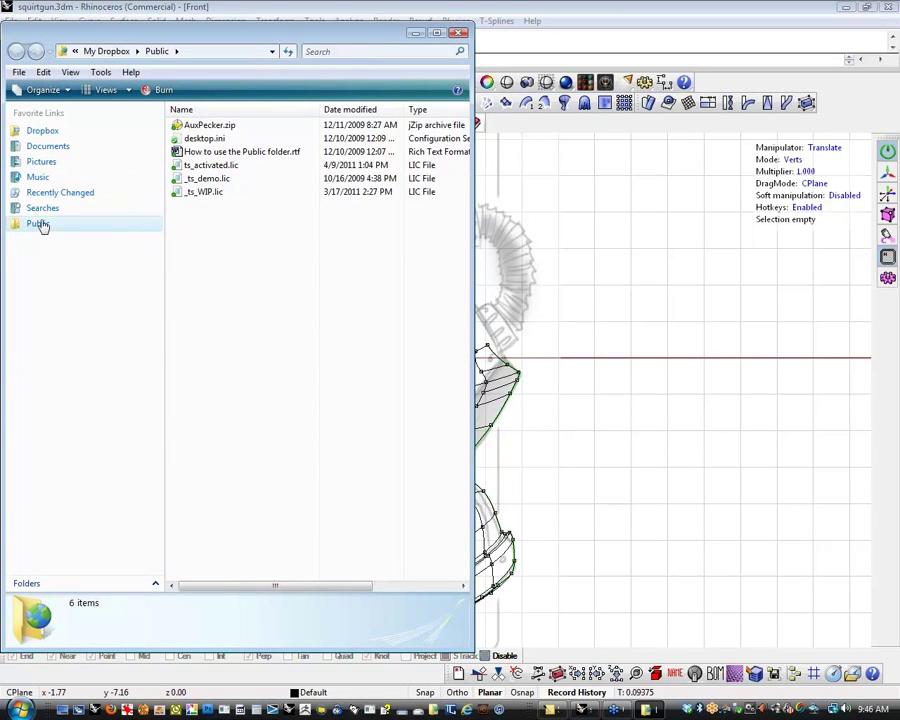
click(43, 130)
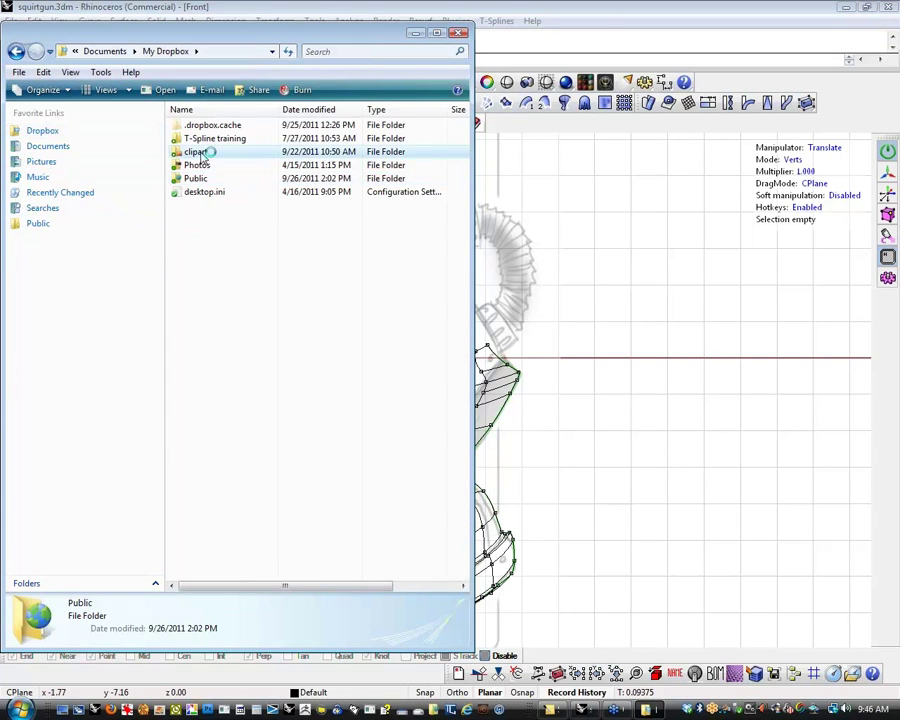
double_click(205, 153)
right_drag(308, 226, 306, 226)
click(261, 393)
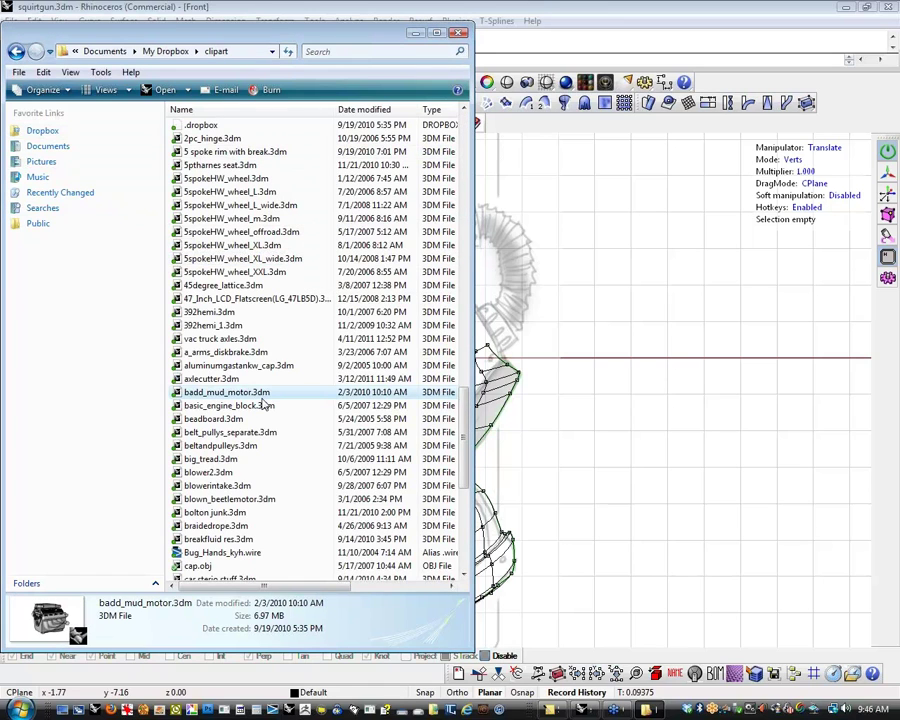
Find nernie3.3dm in the clipart folder and import it into the squirt gun model in Rhino
key(n)
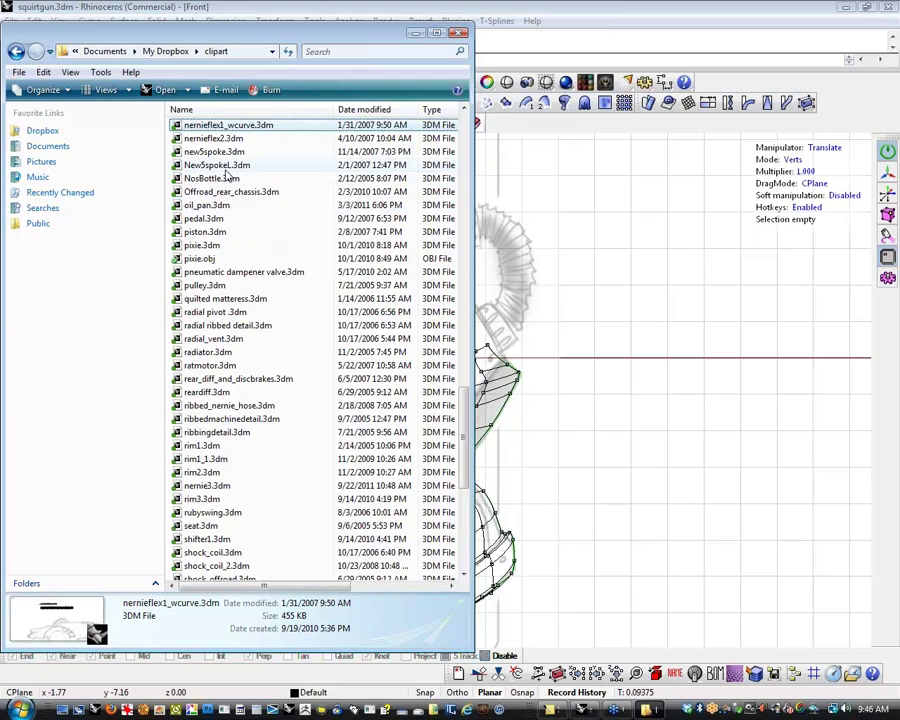
click(221, 139)
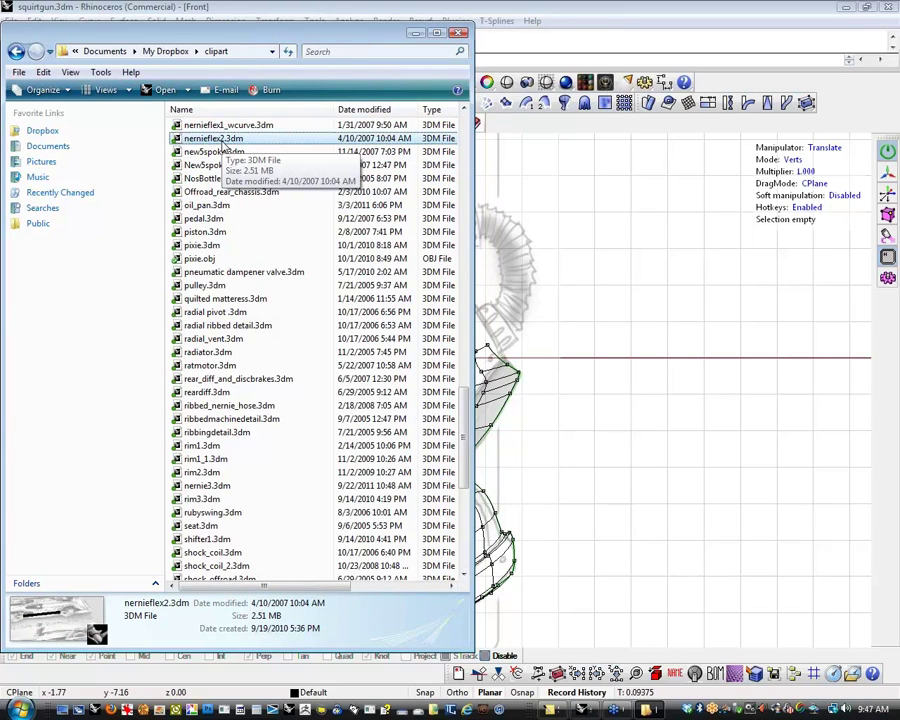
click(203, 259)
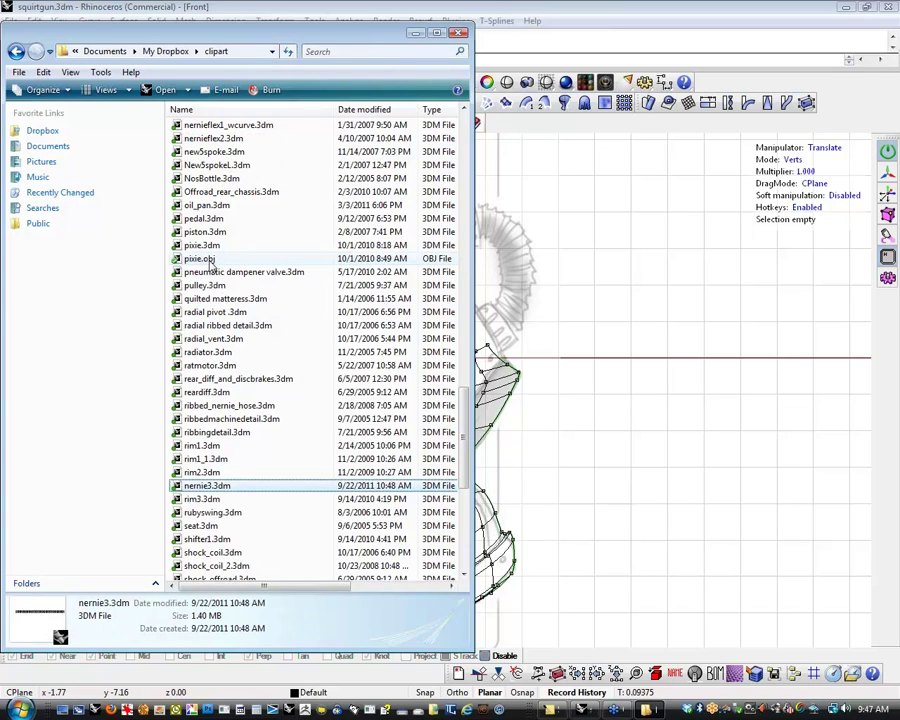
drag(204, 487, 636, 446)
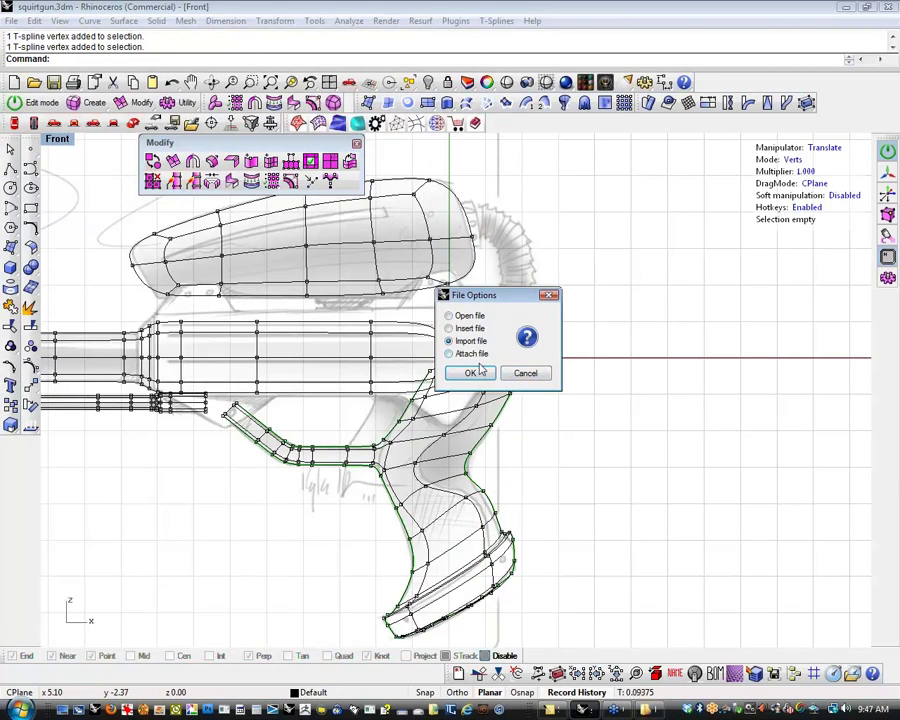
click(479, 372)
Move the imported ribbed hose down and forward so its front end meets the rear of the reservoir
scroll(516, 398, down, 3)
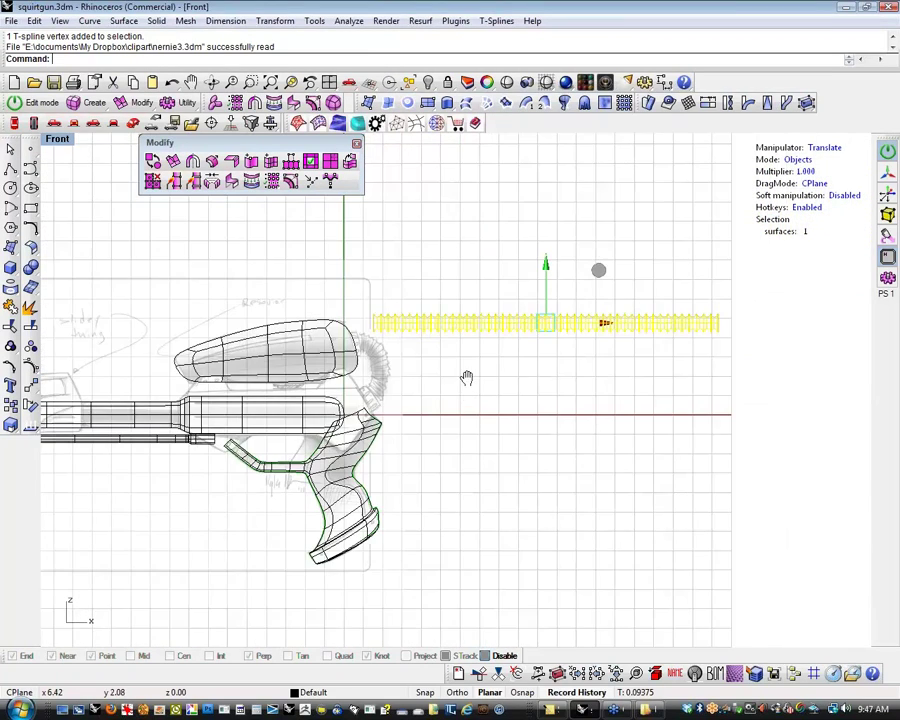
scroll(466, 378, up, 4)
click(474, 372)
mouse_move(475, 411)
right_down()
mouse_move(463, 361)
mouse_move(460, 401)
right_up()
scroll(474, 372, down, 4)
scroll(428, 382, up, 6)
click(480, 347)
scroll(482, 370, down, 2)
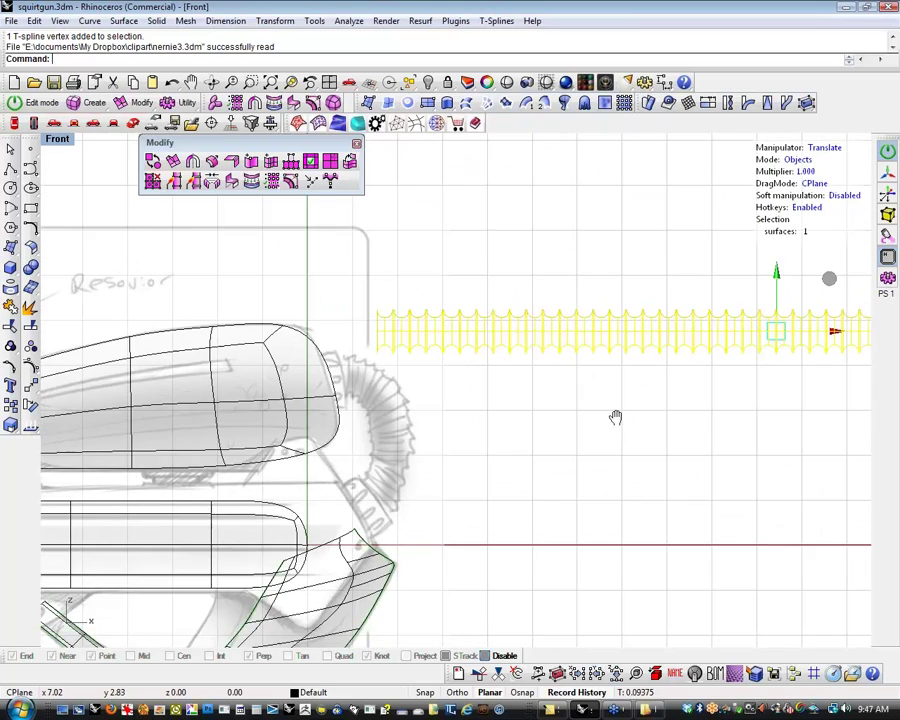
right_drag(828, 279, 779, 309)
drag(780, 307, 735, 357)
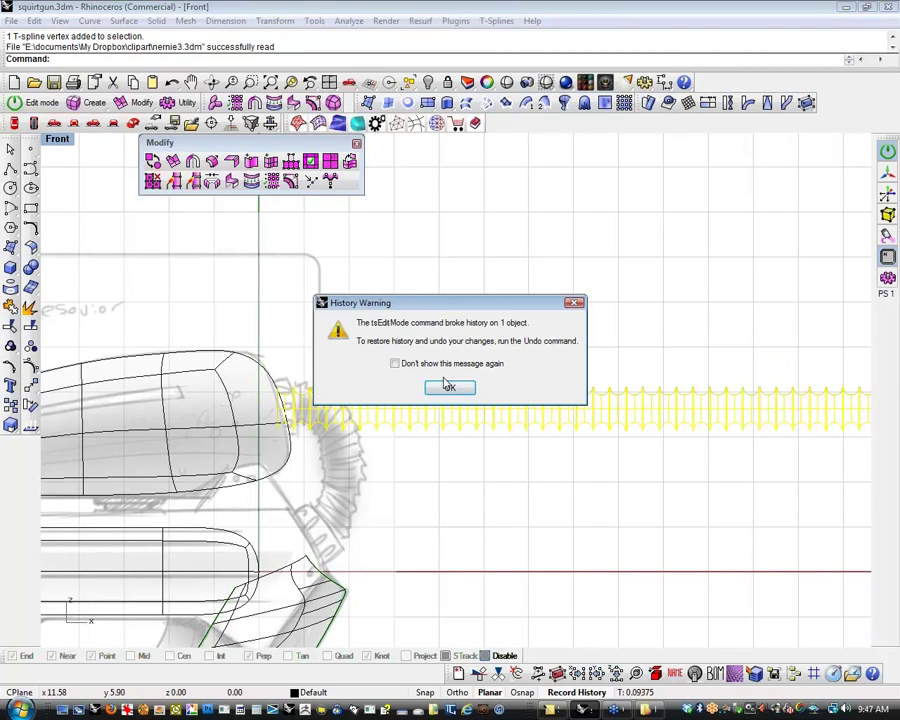
click(452, 390)
Set the hose's pivot at its front end and rotate the hose so its far end tilts slightly upward
key(r)
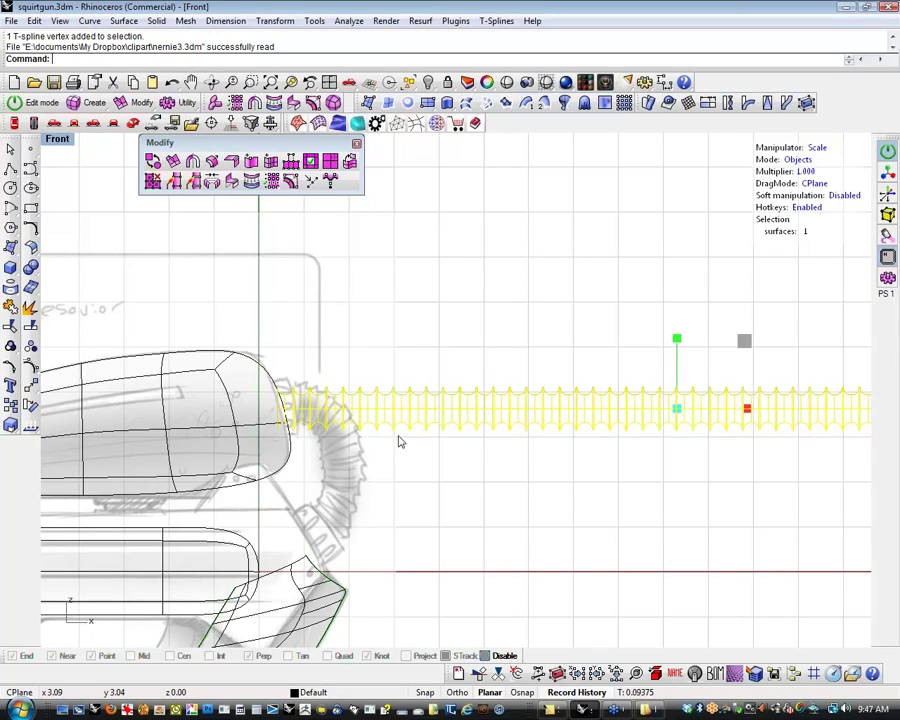
key(t)
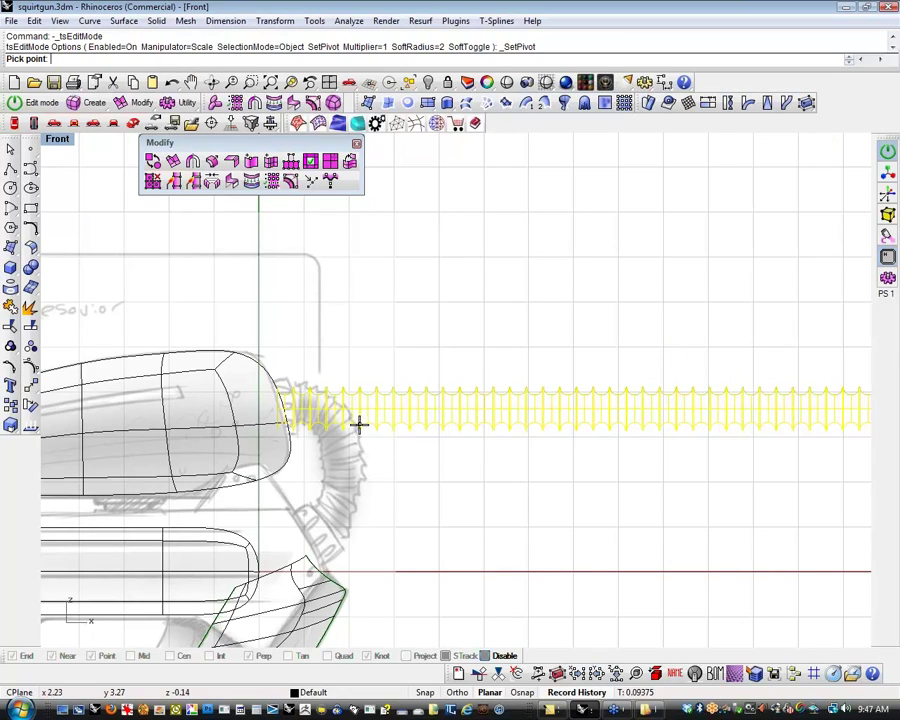
click(313, 418)
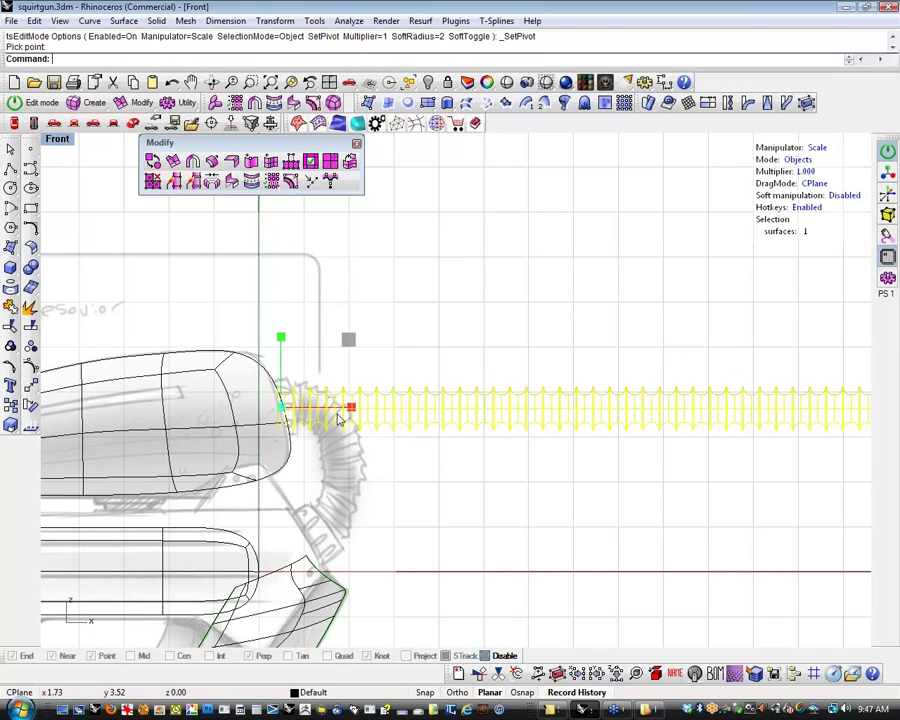
key(e)
drag(340, 415, 346, 380)
right_drag(380, 470, 444, 438)
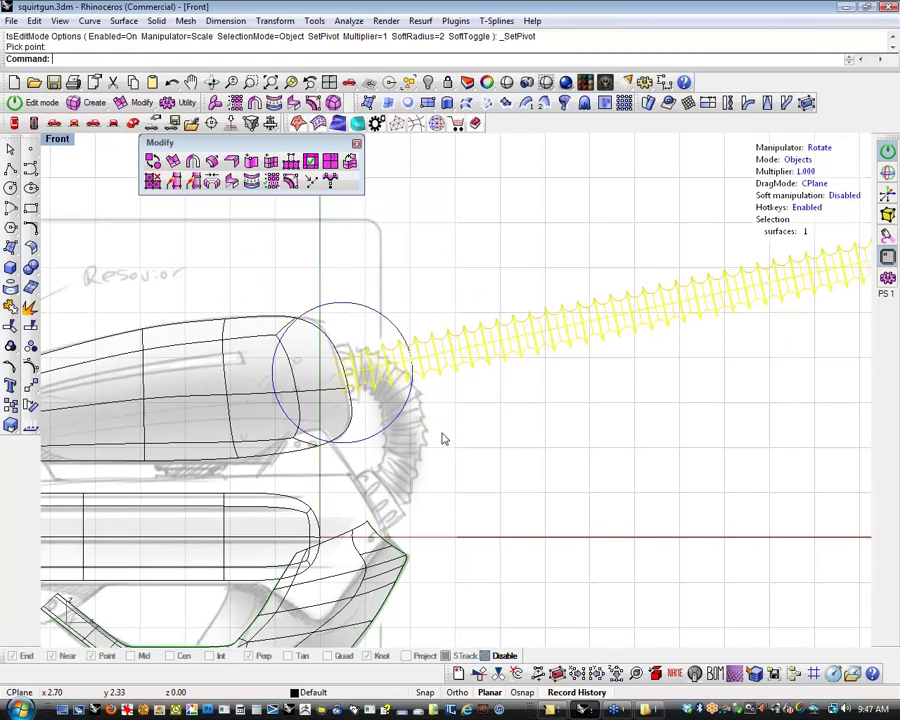
Move the tilted hose slightly forward so its front end sits inside the reservoir
key(w)
drag(392, 317, 362, 322)
scroll(420, 384, down, 3)
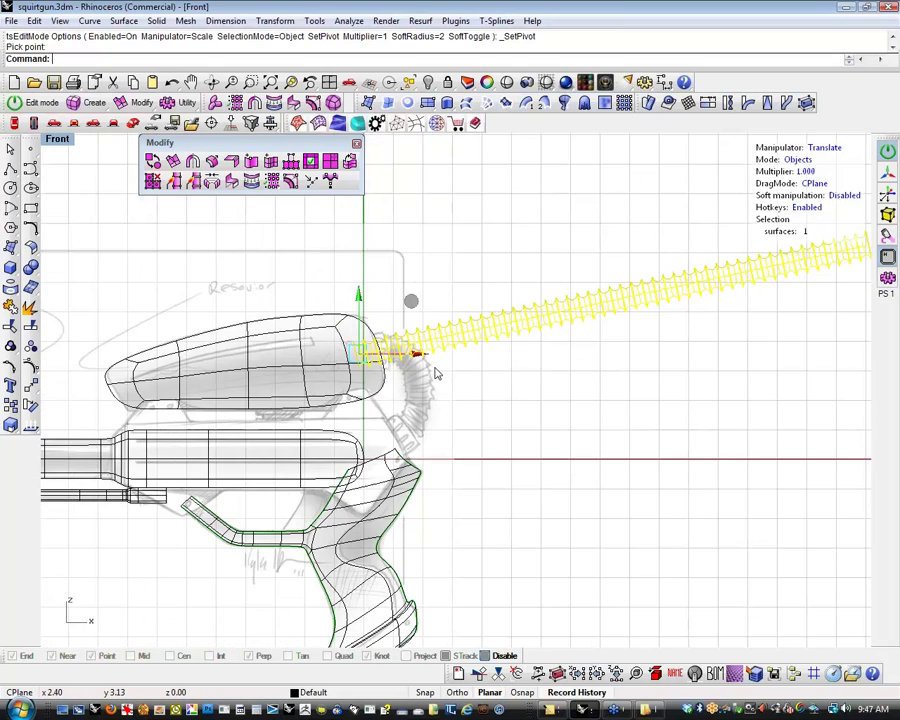
right_drag(450, 381, 437, 414)
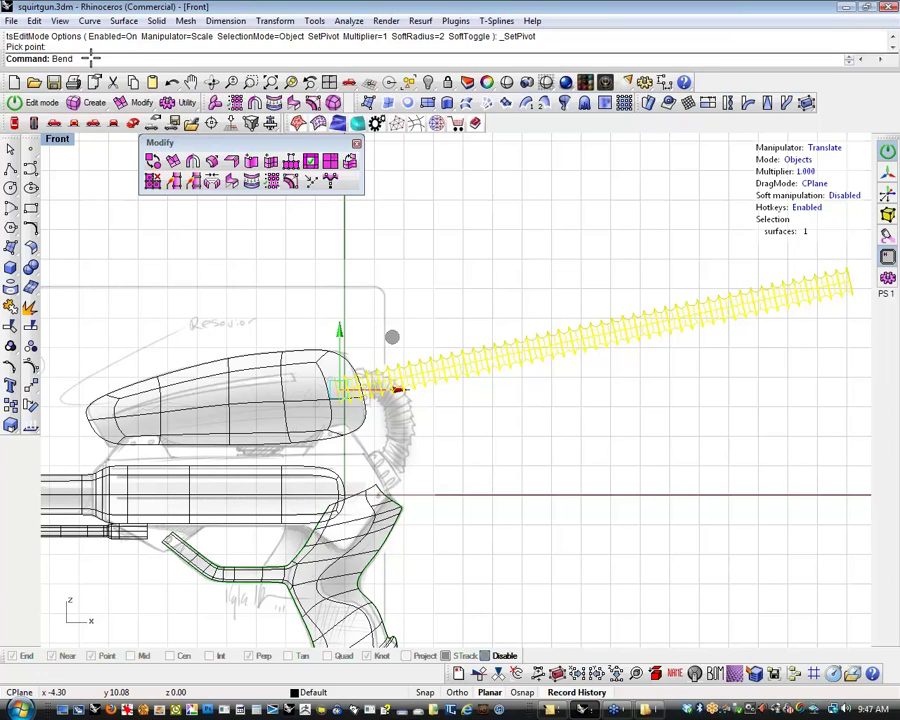
Try to bend the hose downward using a long spine from its front end along about three quarters of its length
key(Return)
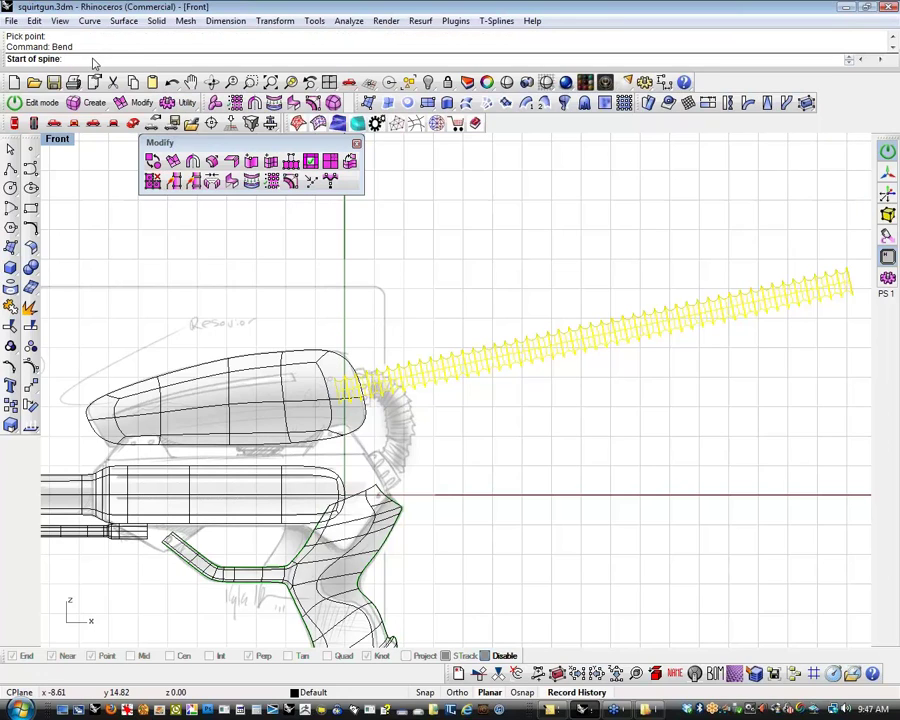
click(333, 390)
click(727, 307)
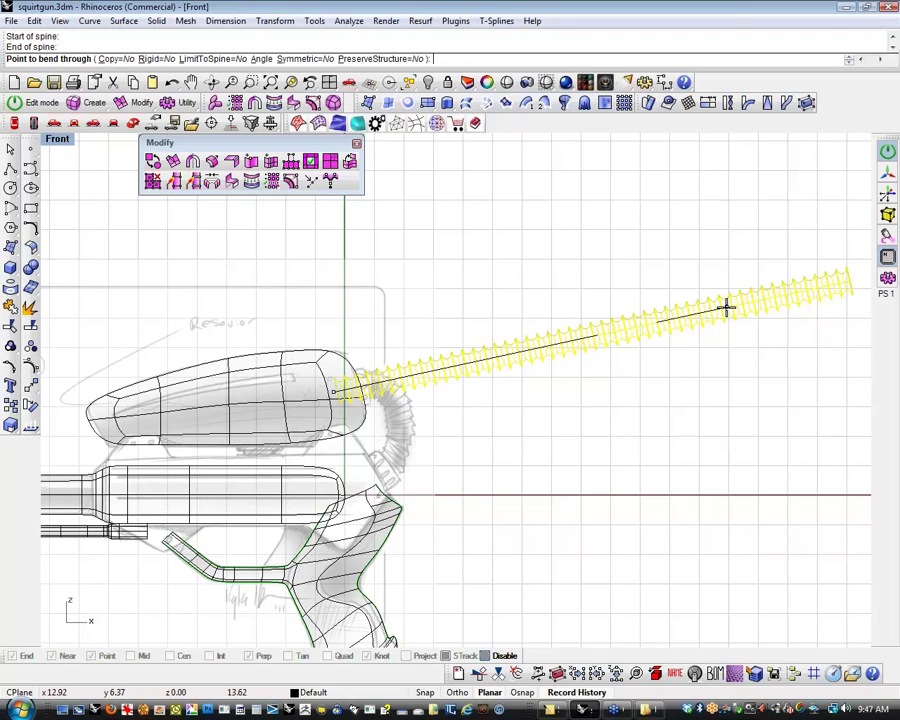
click(454, 492)
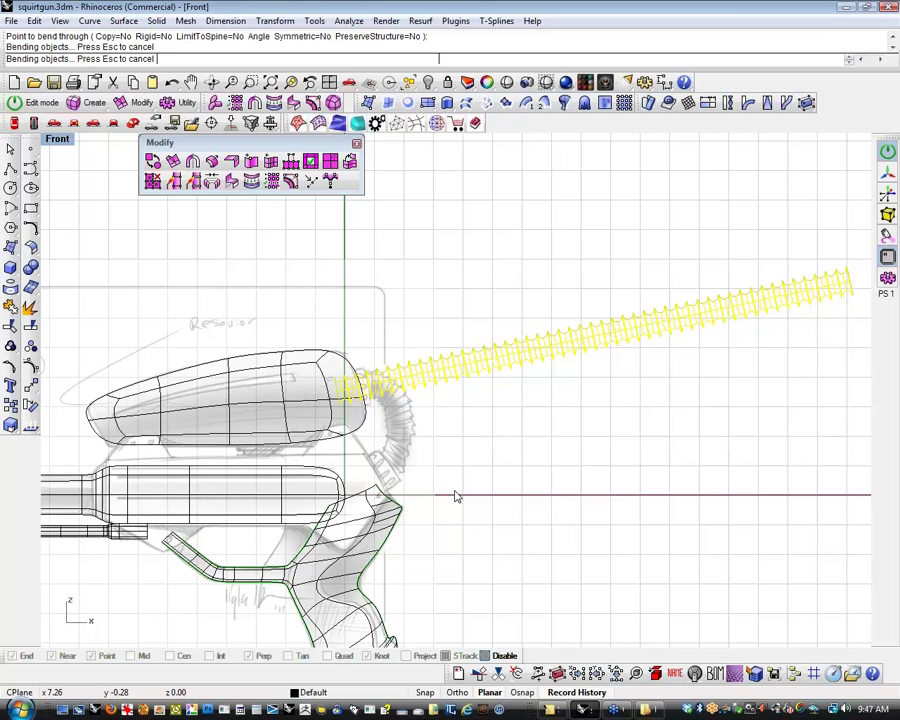
Try a second bend with a short spine at the hose's front end, and undo both bends
key(Return)
click(320, 389)
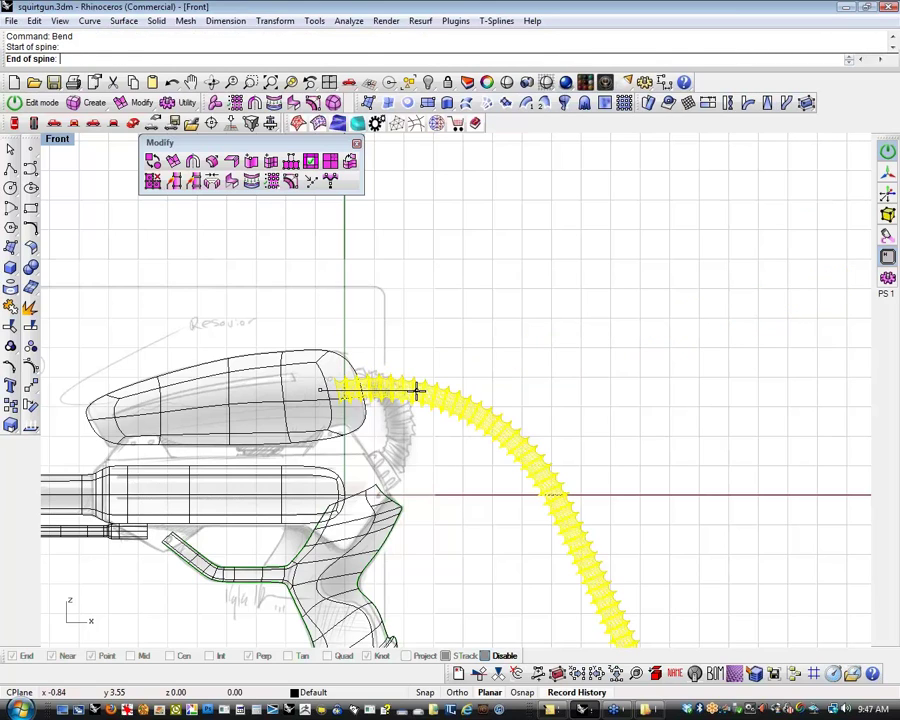
click(417, 390)
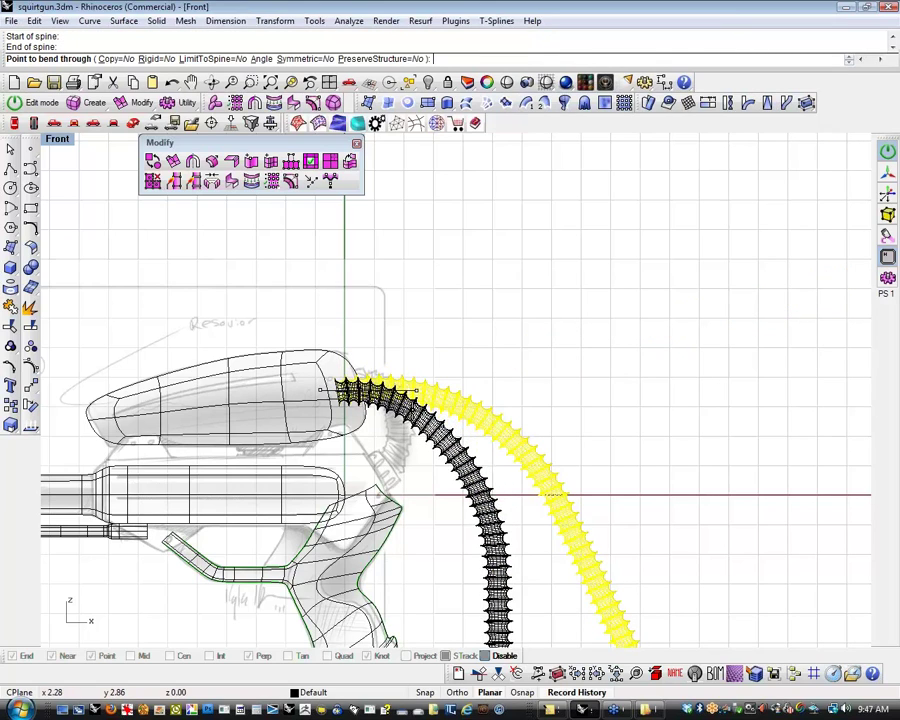
click(453, 482)
key(ctrl+z)
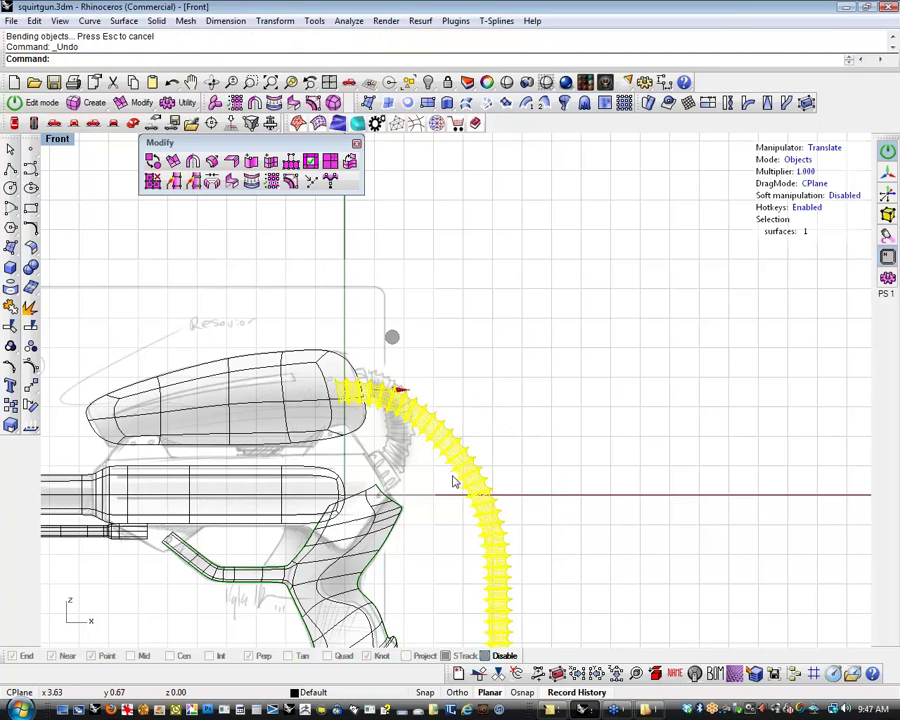
click(467, 443)
Bend the hose with a spine over about its first third, curving it down through the top of the grip
right_drag(466, 443, 423, 457)
key(space)
click(290, 408)
key(space)
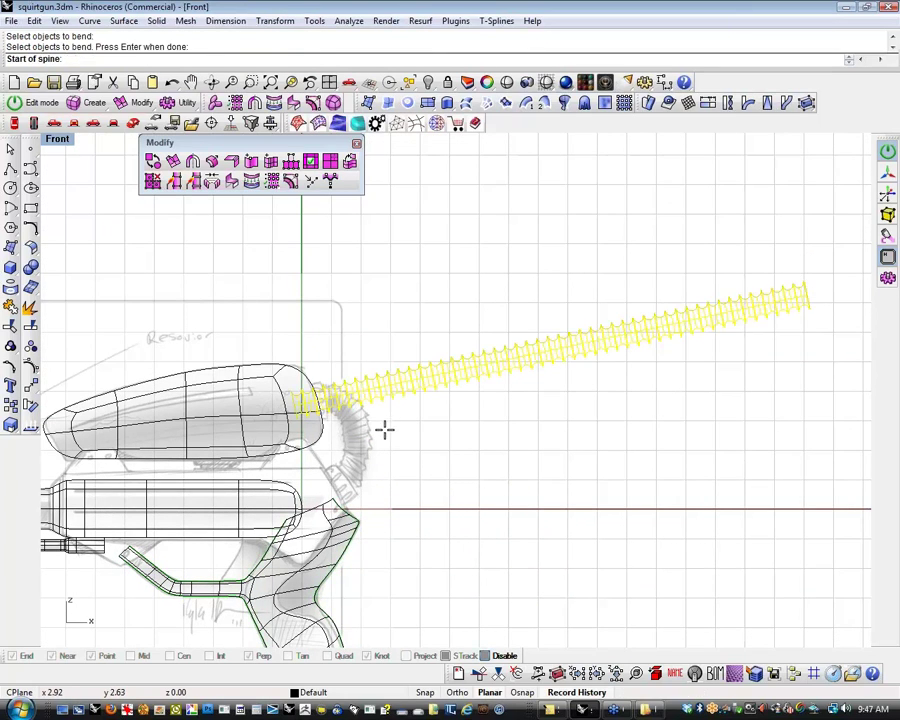
click(290, 406)
click(443, 376)
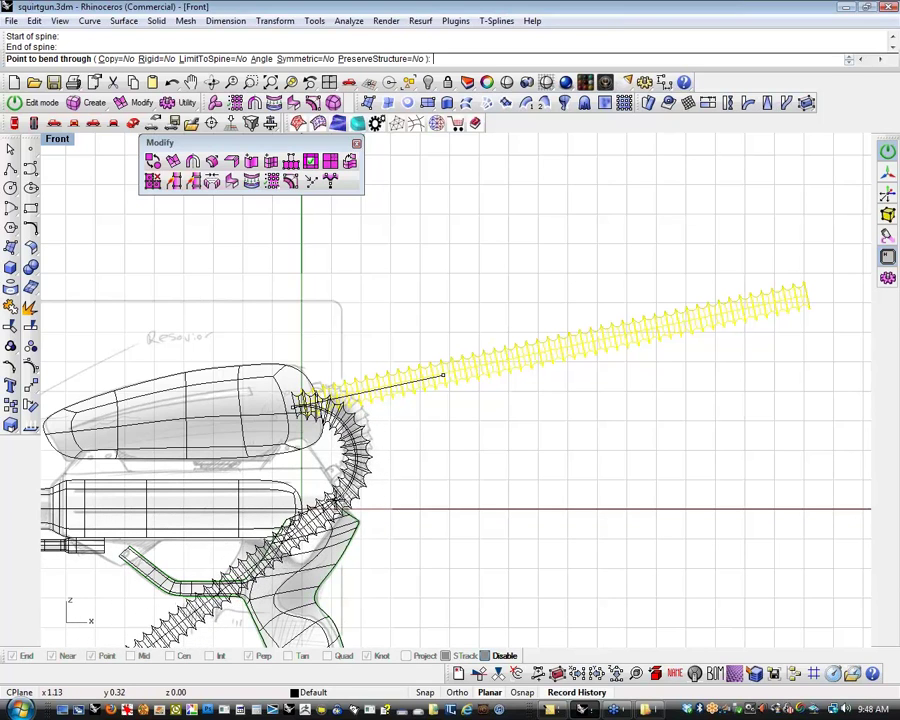
click(336, 503)
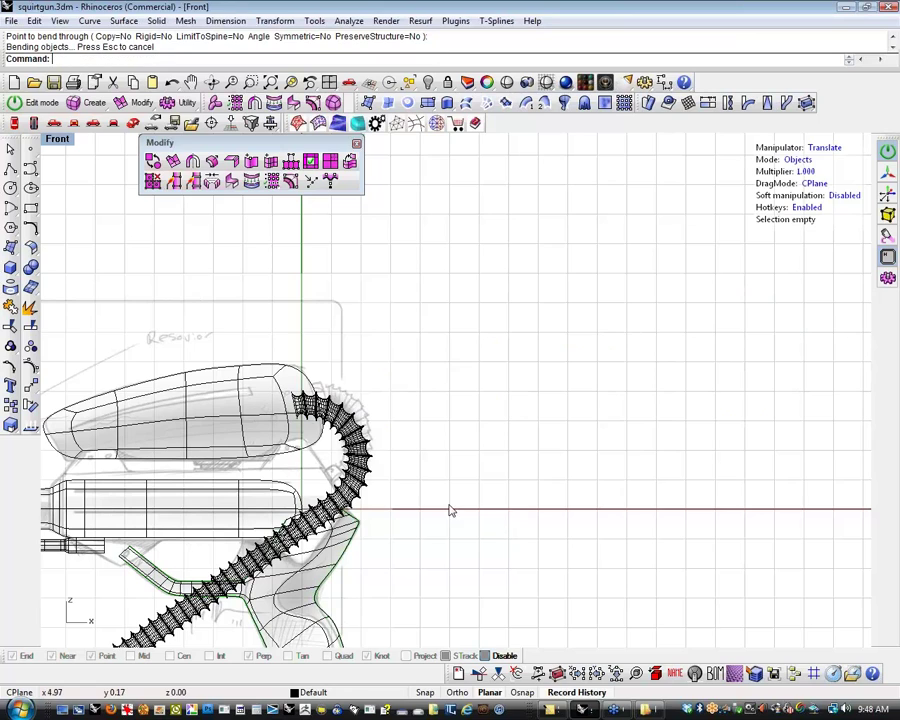
Move the bent hose slightly up and rearward so its curve lies over the sketched hose
scroll(370, 473, up, 1)
scroll(370, 473, up, 1)
click(357, 458)
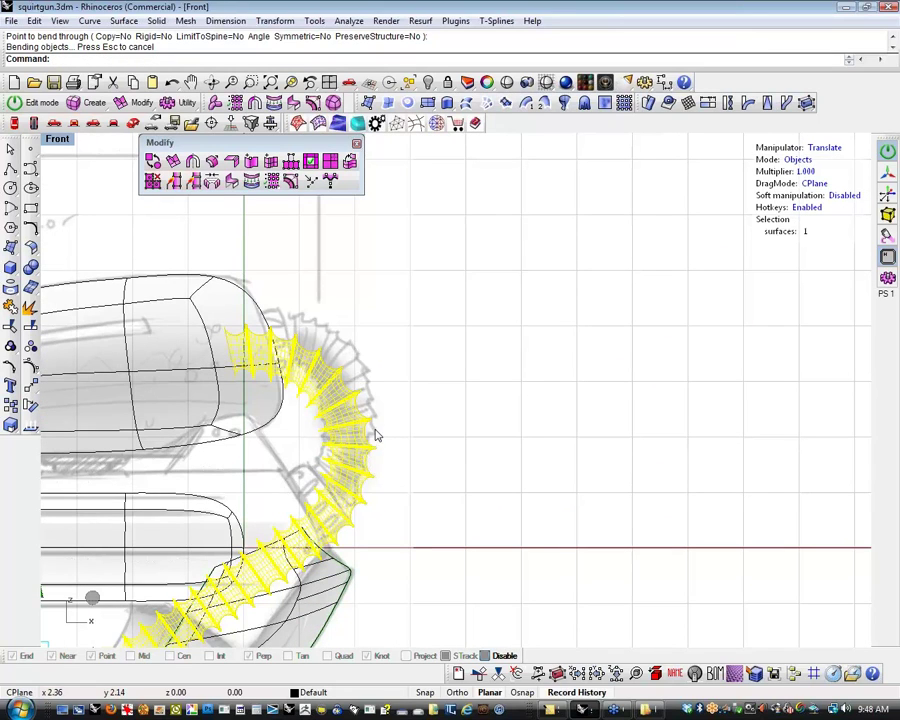
right_drag(343, 451, 541, 380)
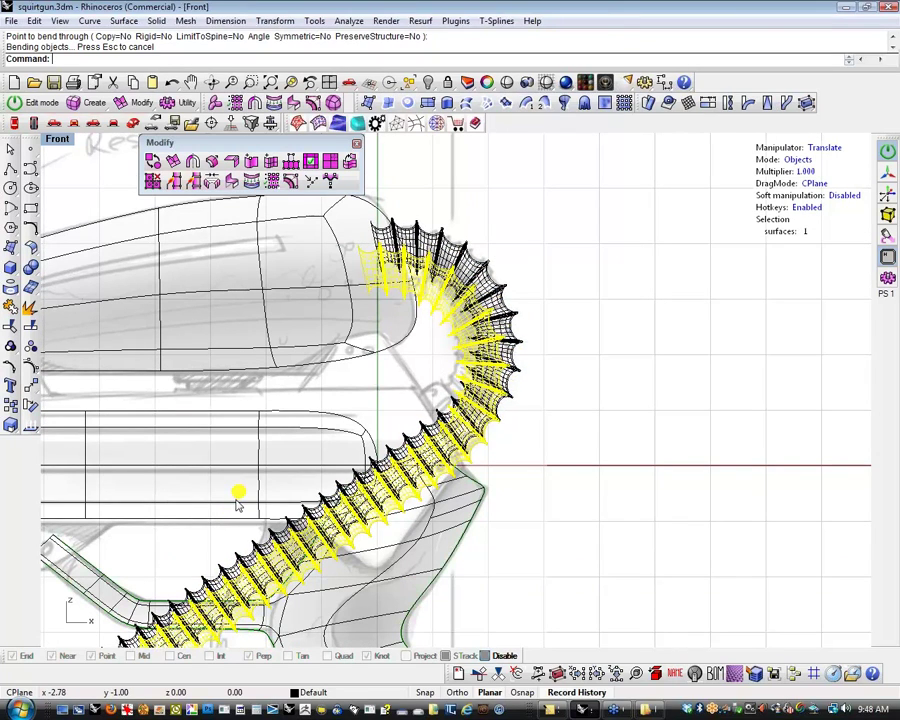
click(526, 449)
right_drag(533, 442, 524, 499)
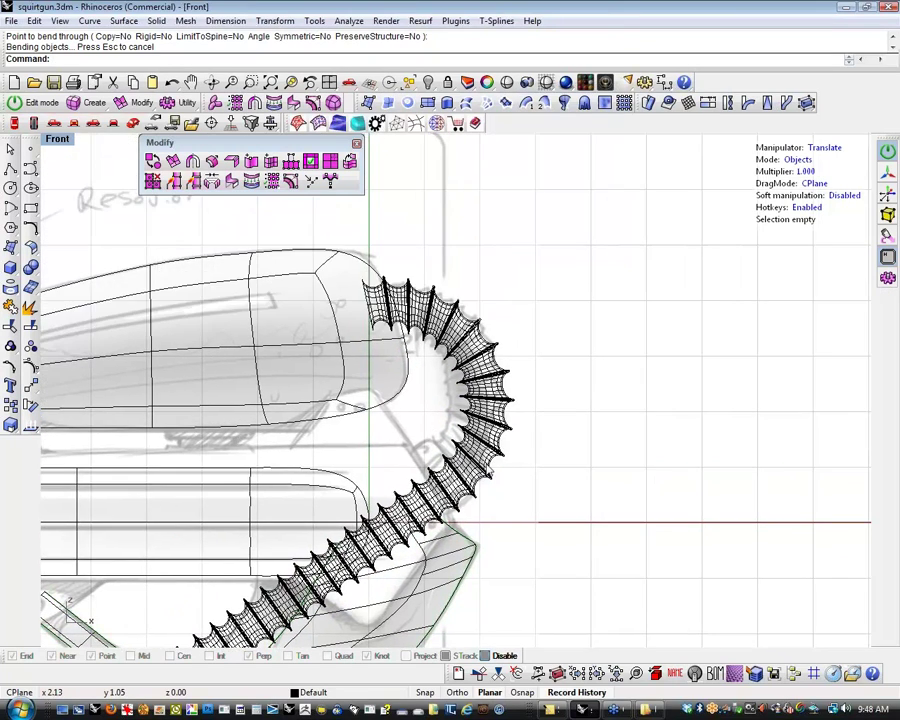
Set the hose's pivot inside its bend and scale the hose down slightly in the vertical direction
click(483, 465)
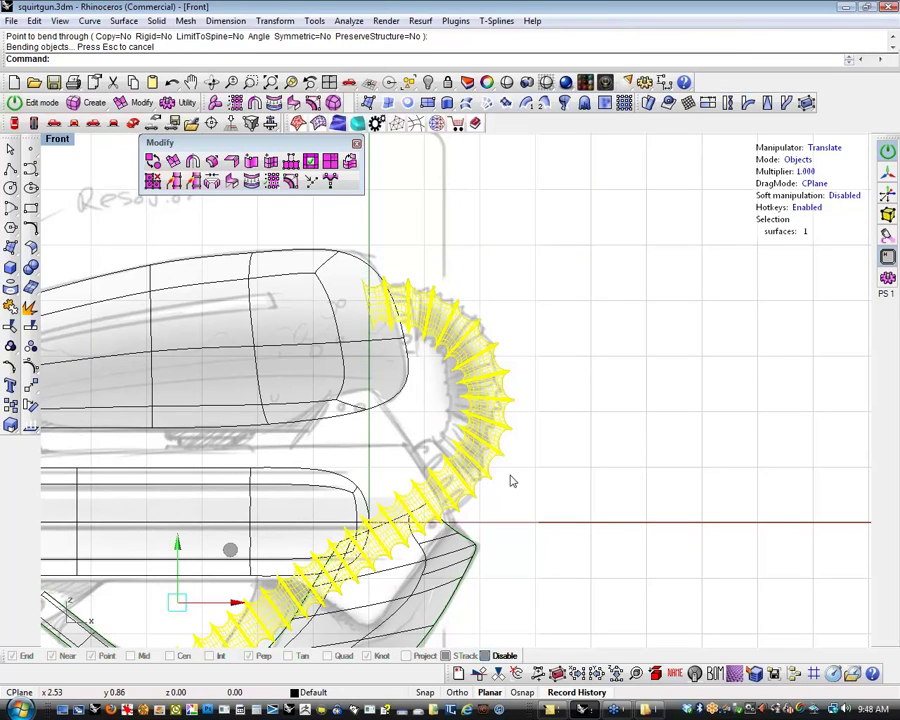
key(t)
click(417, 404)
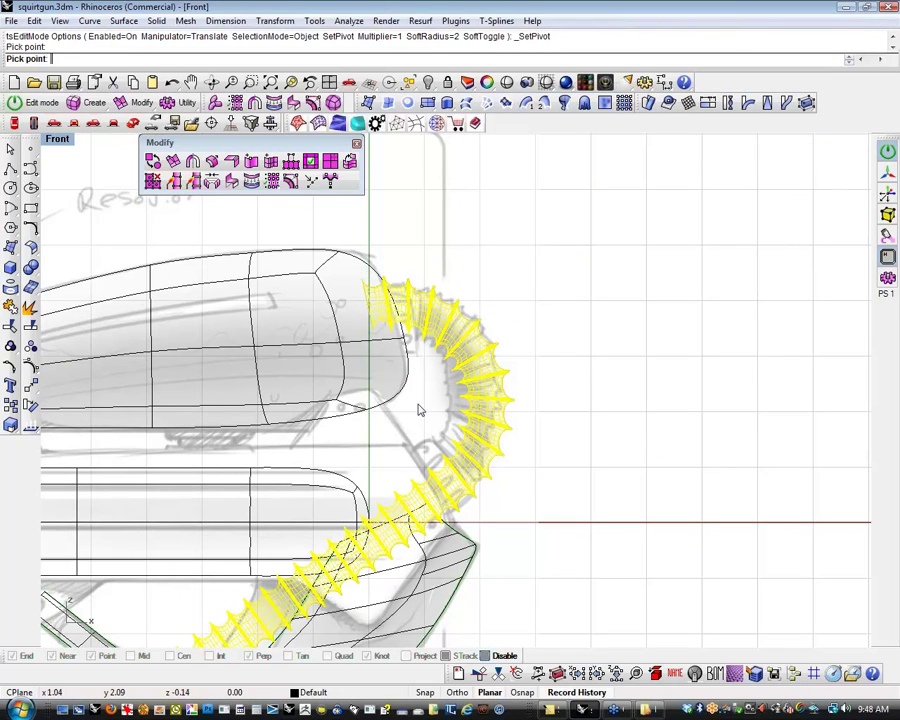
key(e)
key(r)
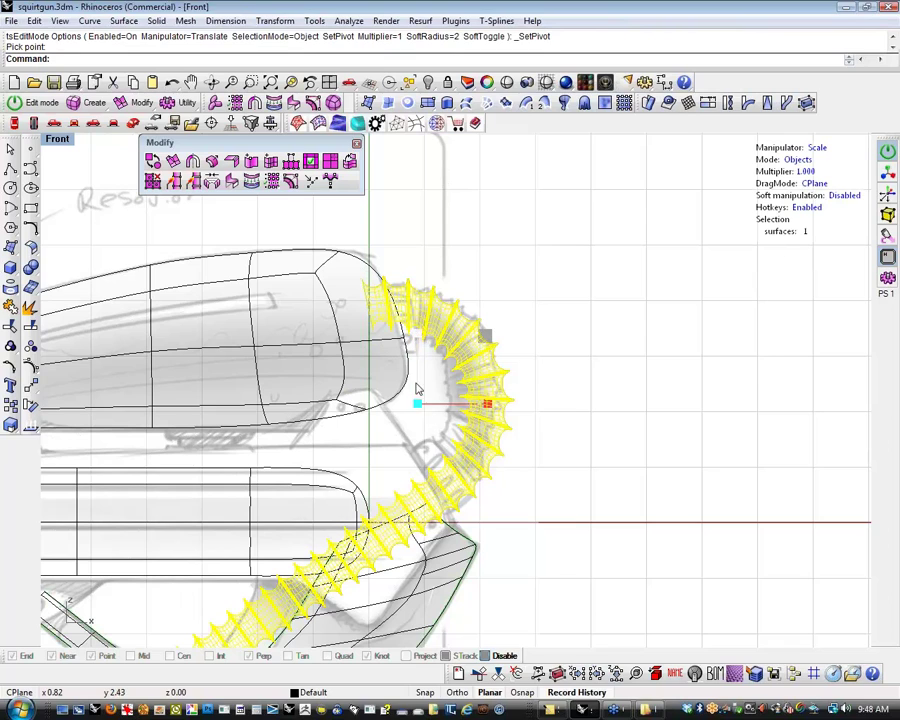
drag(418, 403, 421, 346)
click(554, 418)
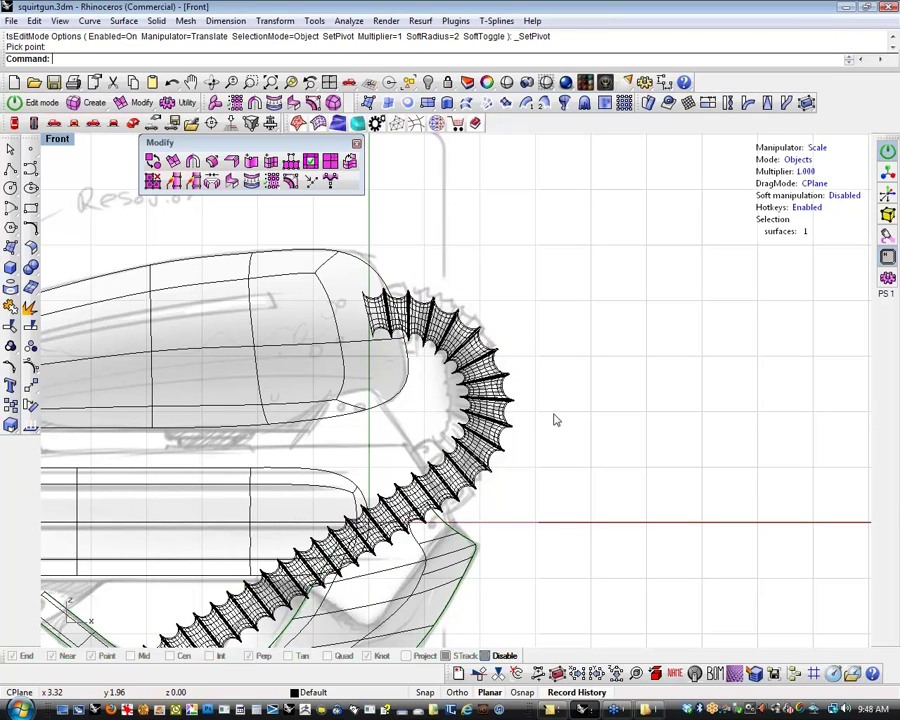
Move the scaled hose slightly forward and clear the selection
click(508, 402)
key(w)
drag(229, 530, 230, 531)
click(540, 456)
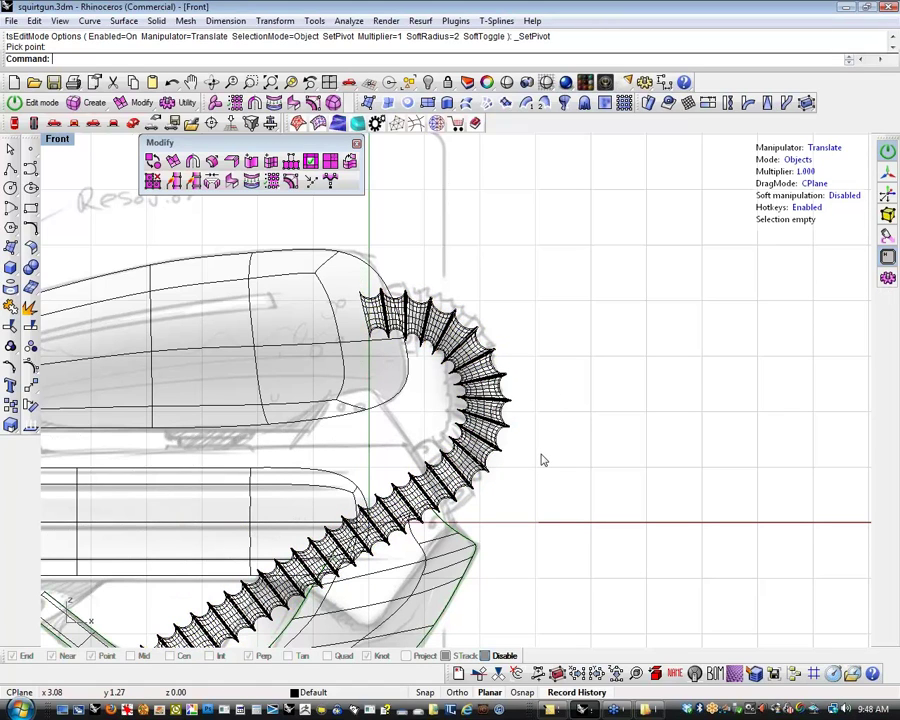
Draw a straight cutting line diagonally across the hose where it meets the top of the grip
right_drag(538, 462, 556, 410)
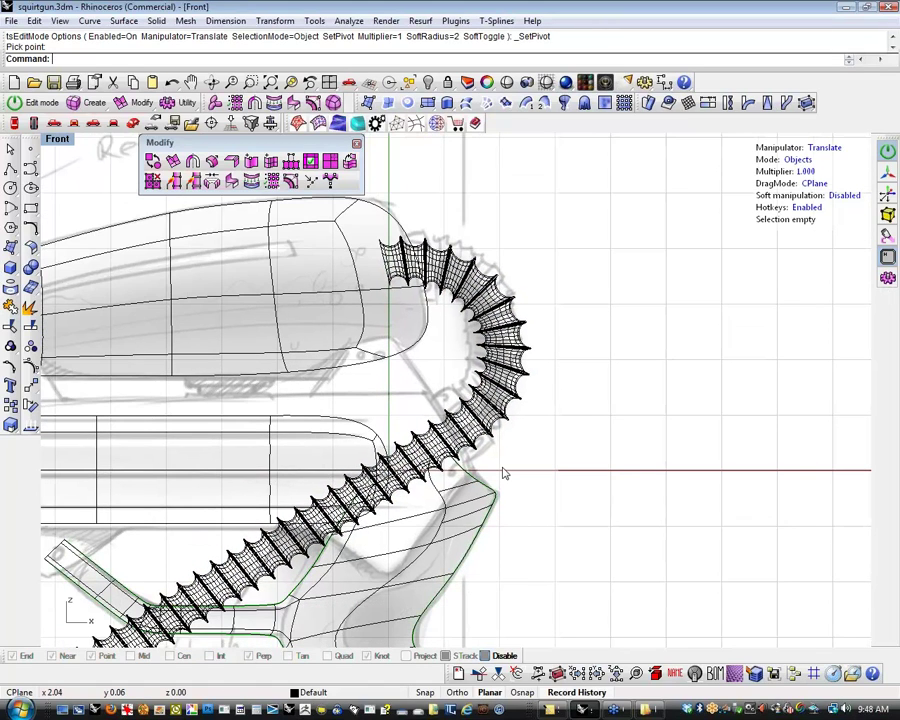
scroll(502, 300, down, 4)
click(10, 169)
click(429, 368)
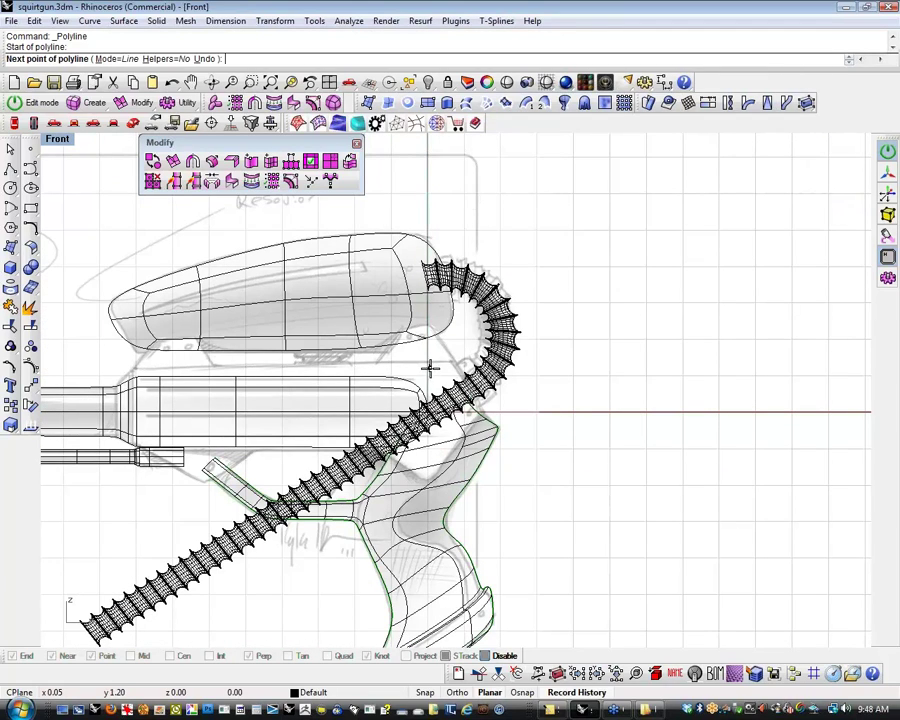
click(478, 436)
right_click(478, 436)
Trim away the hose section below the diagonal line, keeping only the curved part behind the reservoir
click(438, 380)
key(ctrl+t)
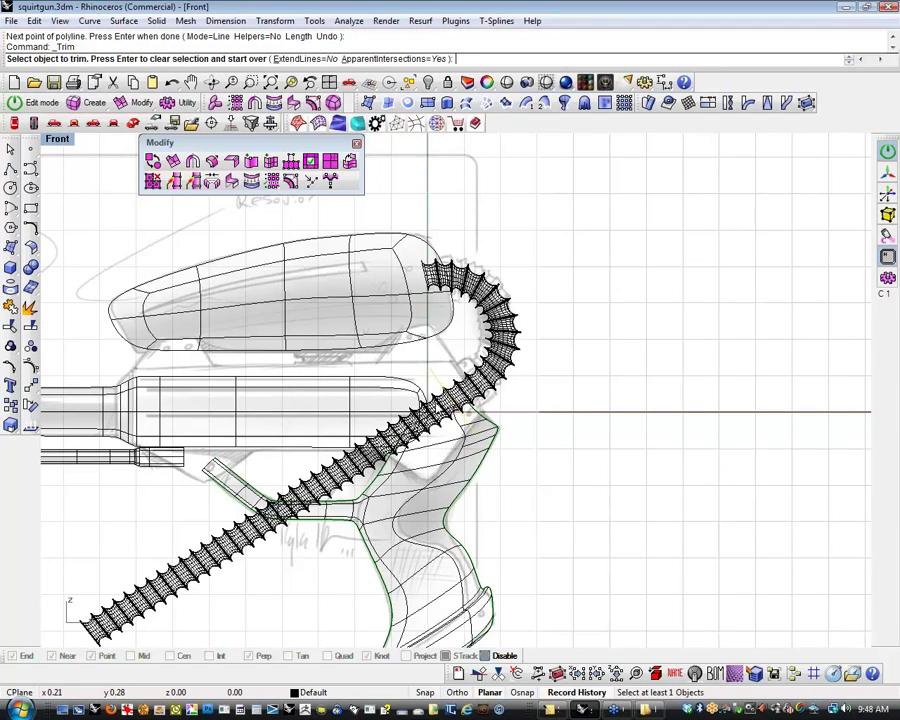
click(437, 412)
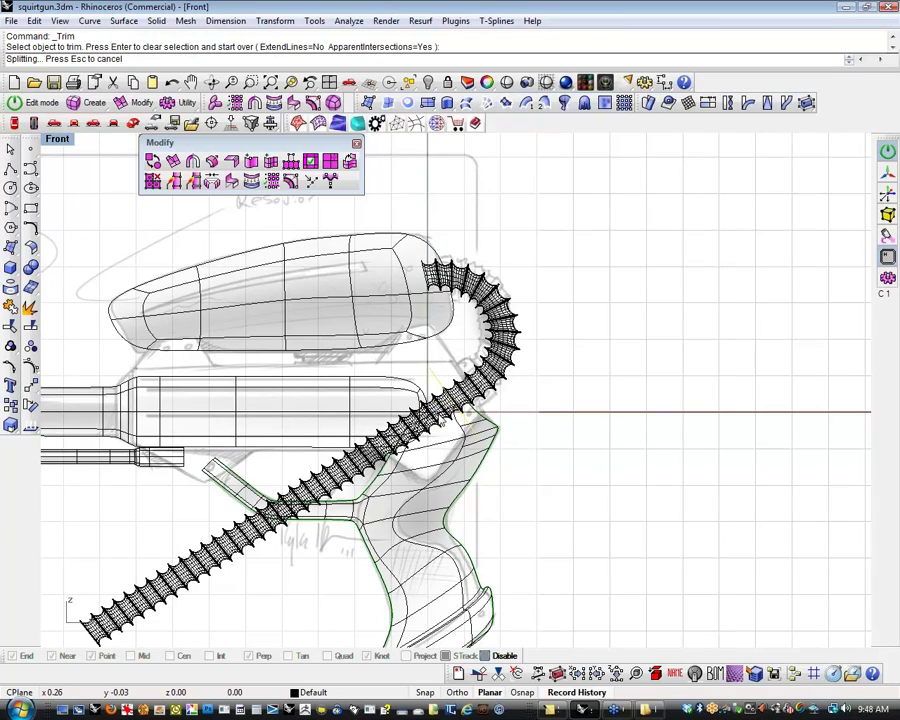
right_click(442, 418)
Turn off the surface isocurves of the trimmed hose and clear the selection
click(507, 363)
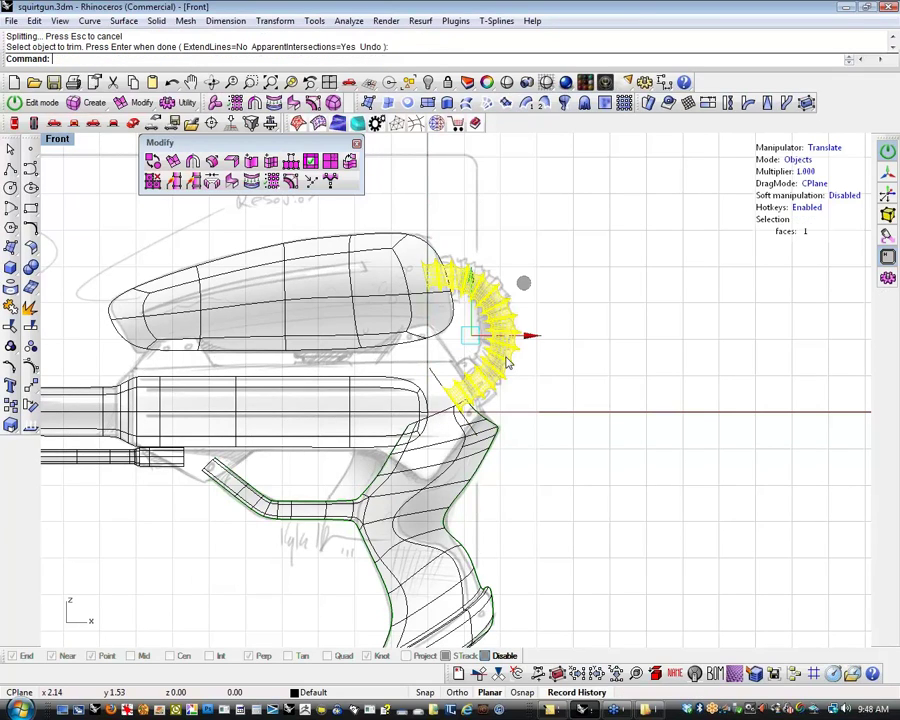
key(F3)
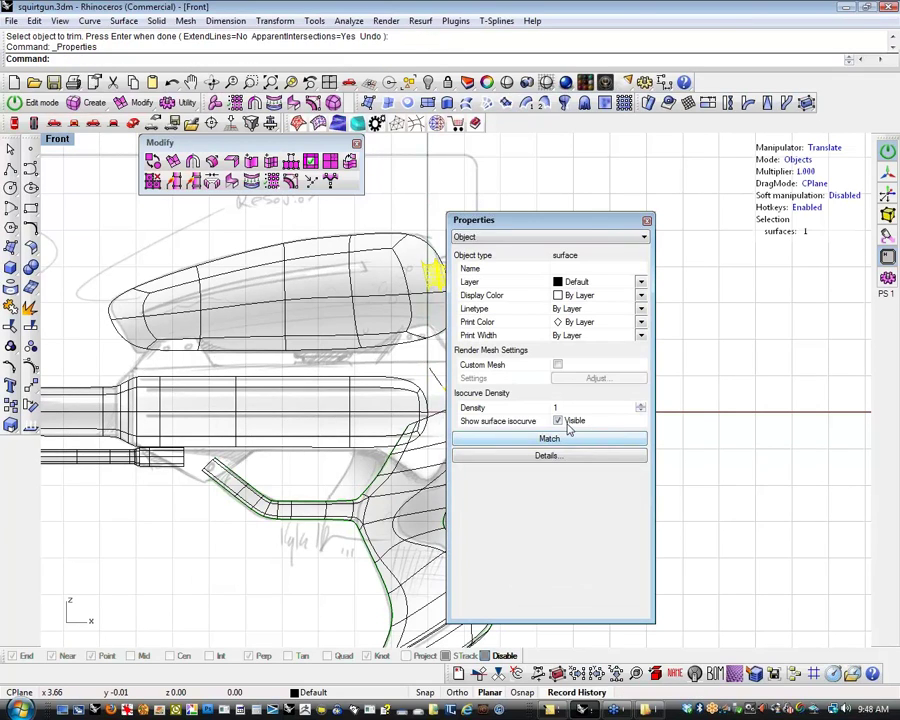
click(566, 422)
click(647, 224)
key(Escape)
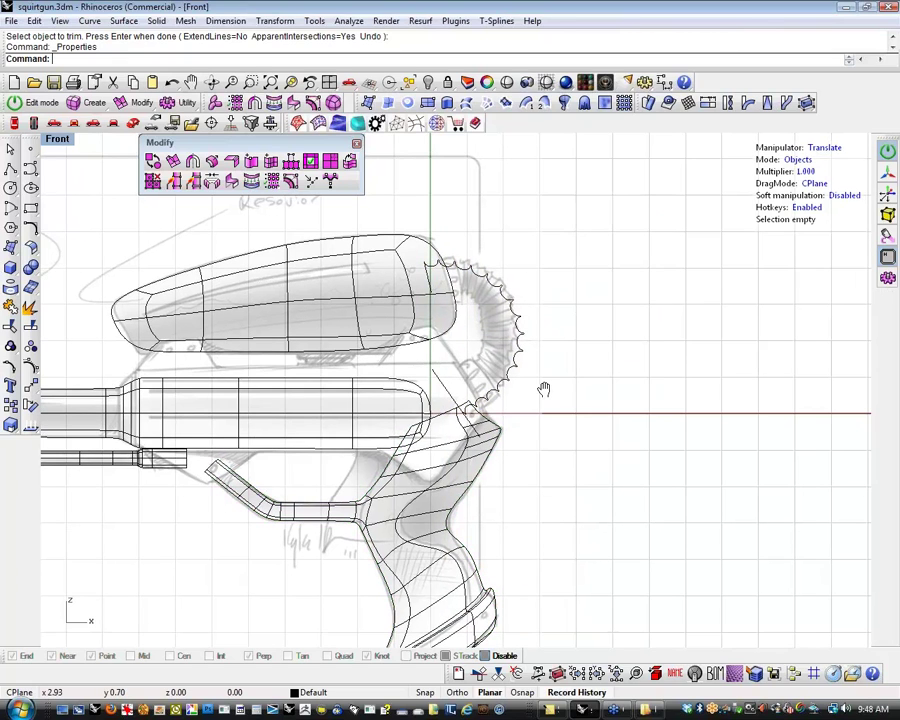
Shade the viewport and examine the trimmed hose against the reservoir and grip in perspective
right_drag(543, 389, 600, 411)
middle_click(600, 411)
click(594, 408)
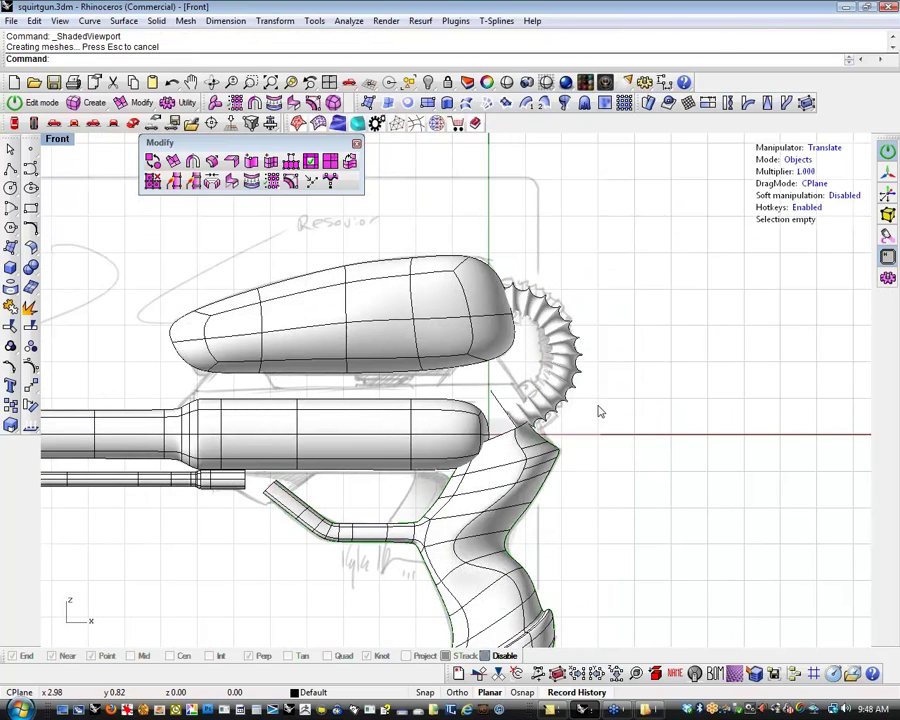
click(132, 126)
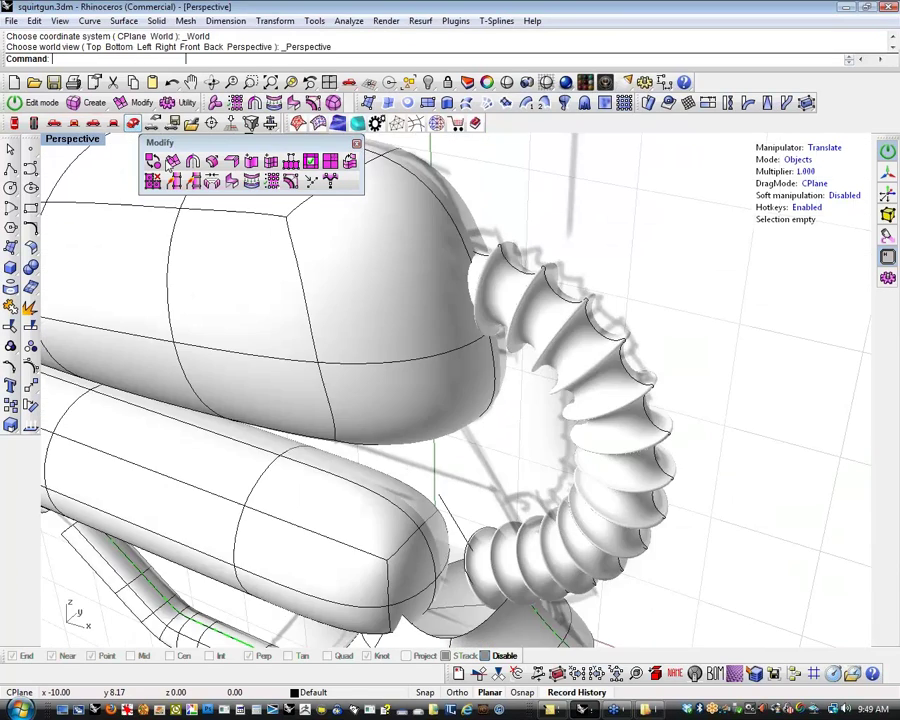
right_drag(520, 404, 556, 554)
scroll(478, 396, down, 3)
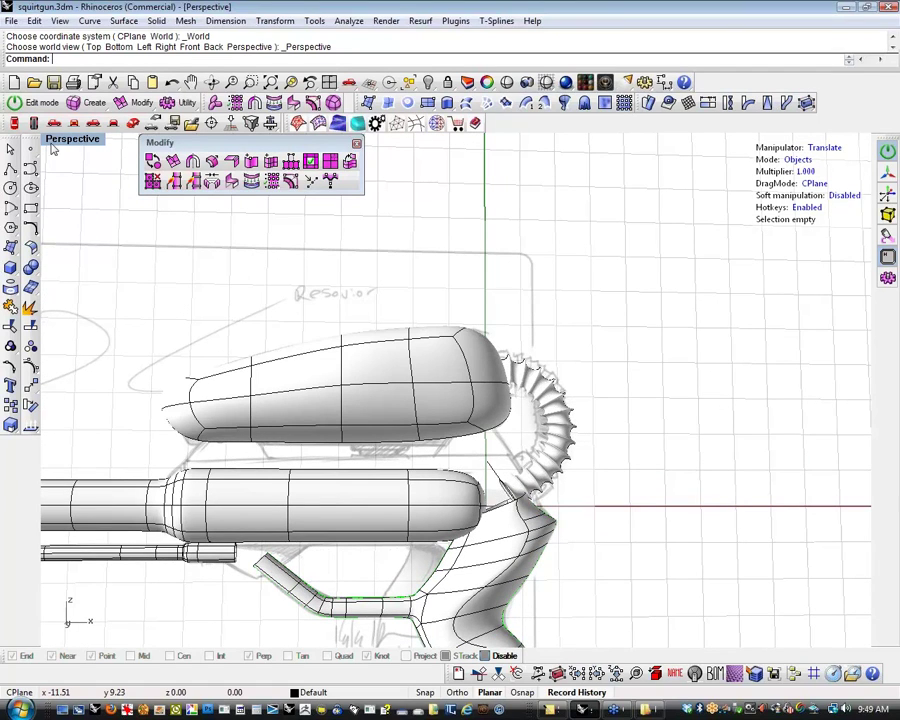
In the Front view, create a smooth T-Splines torus of about 1.3 radius above the reservoir, with 4 vertical and 8 around faces
click(76, 124)
scroll(181, 255, down, 4)
right_drag(240, 294, 306, 367)
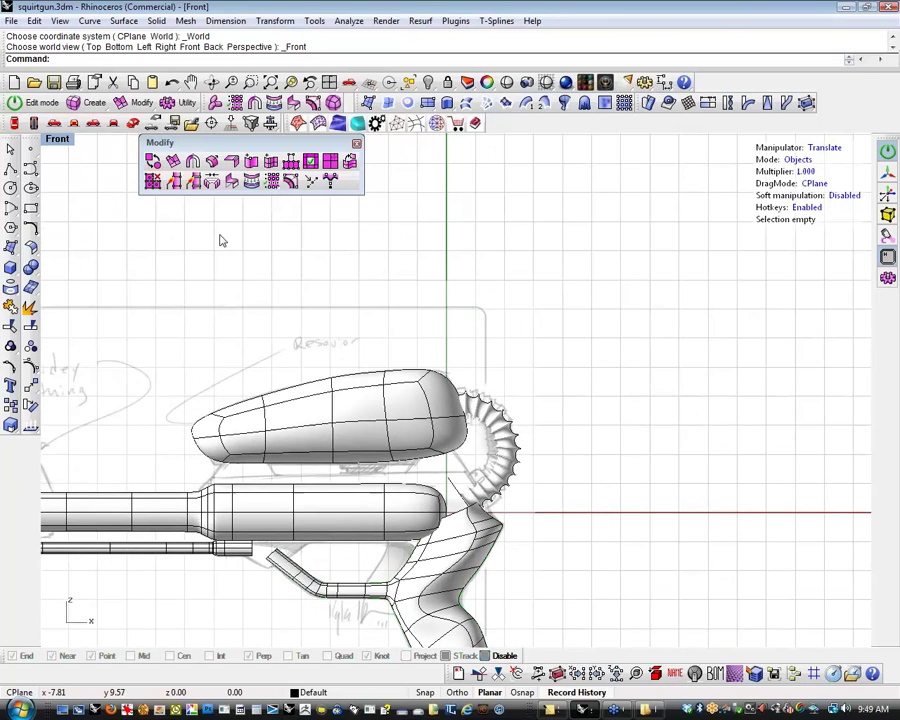
click(83, 104)
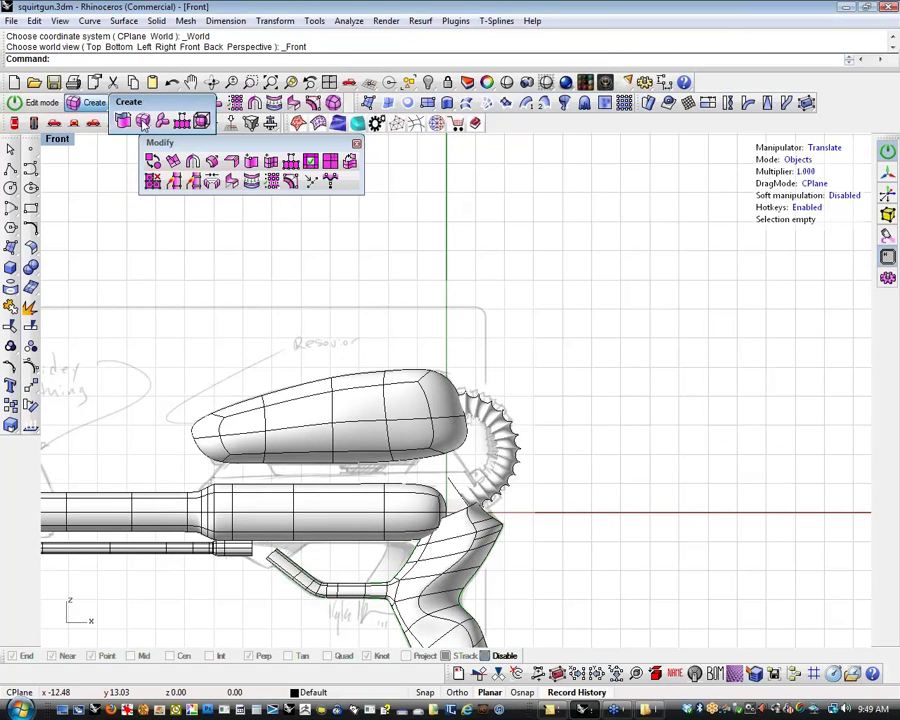
click(143, 121)
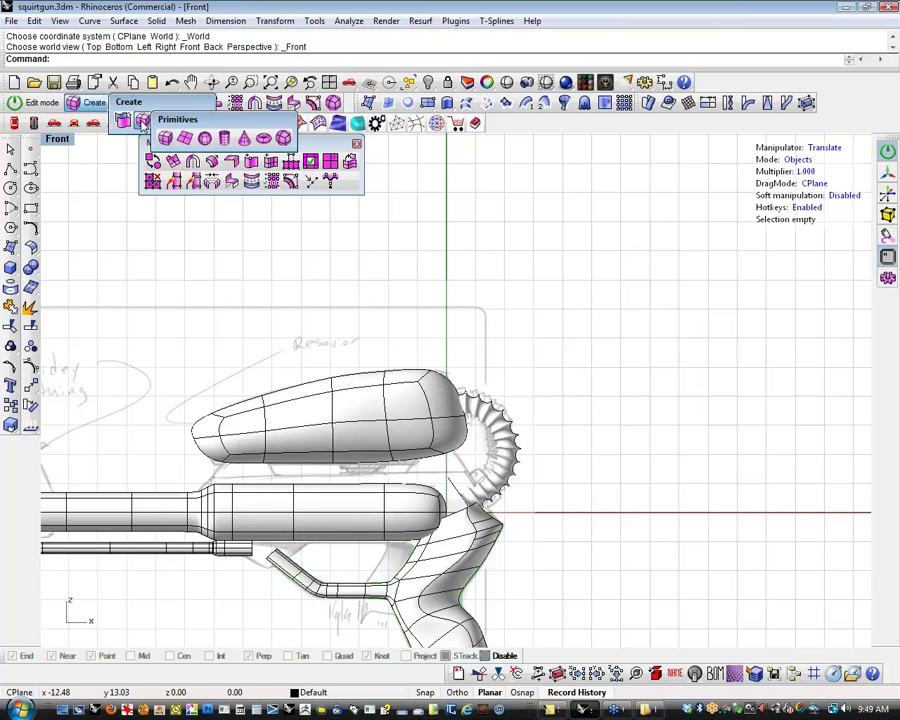
click(284, 138)
right_drag(359, 265, 364, 292)
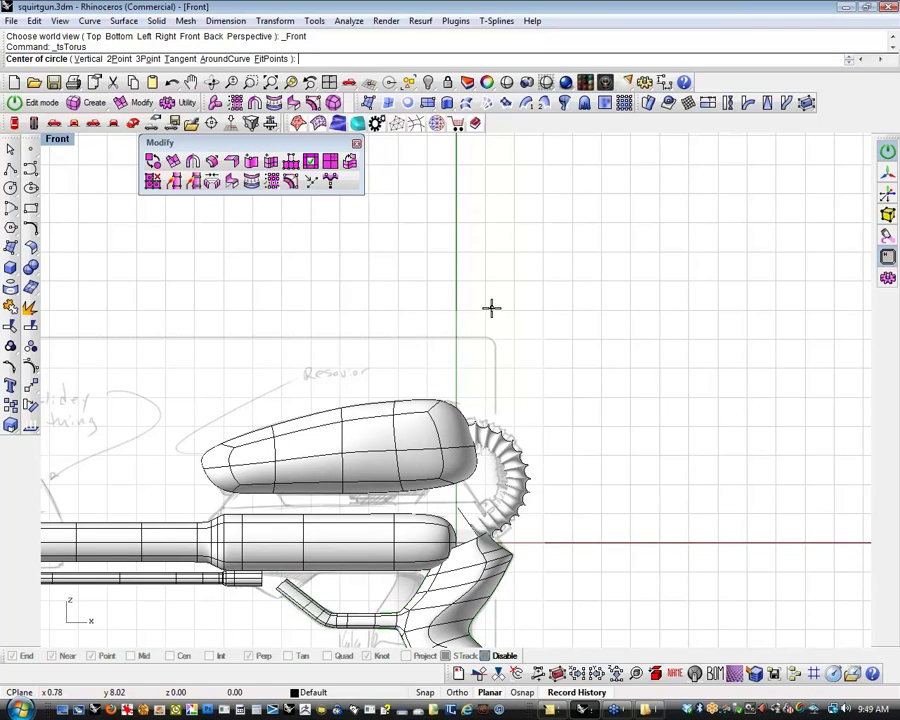
click(456, 295)
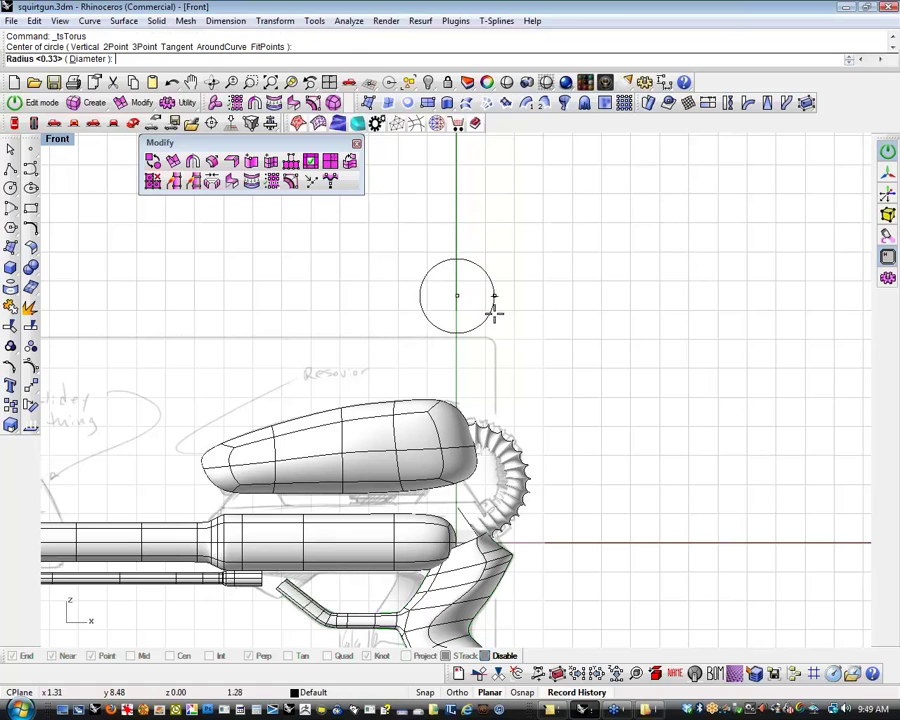
click(490, 306)
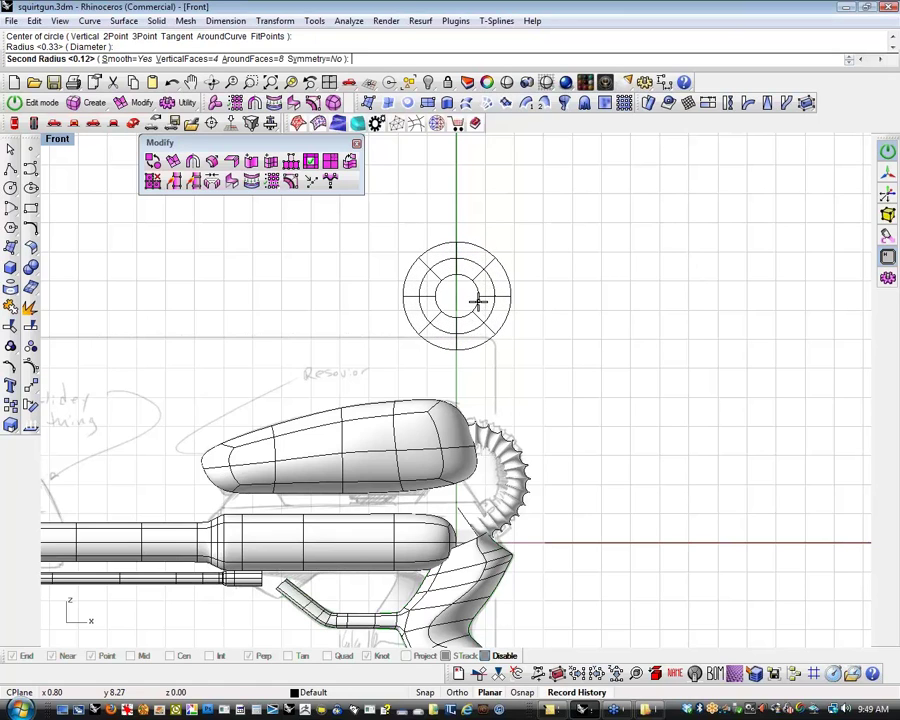
click(478, 301)
scroll(466, 303, up, 2)
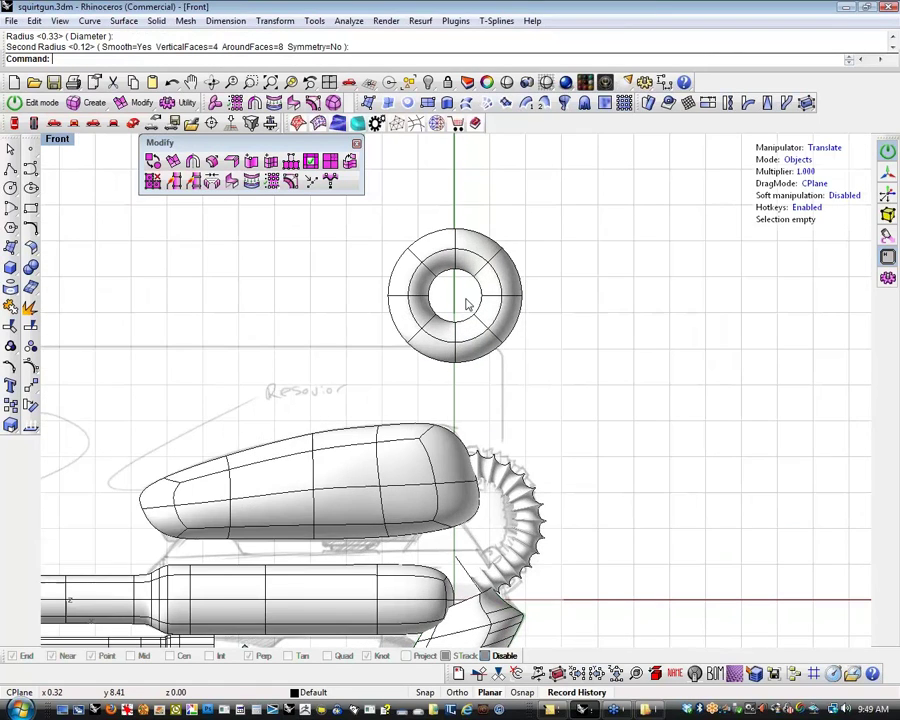
Subdivide all faces of the torus with exact insertion
mouse_move(455, 308)
right_down()
mouse_move(390, 342)
mouse_move(375, 326)
right_up()
click(329, 160)
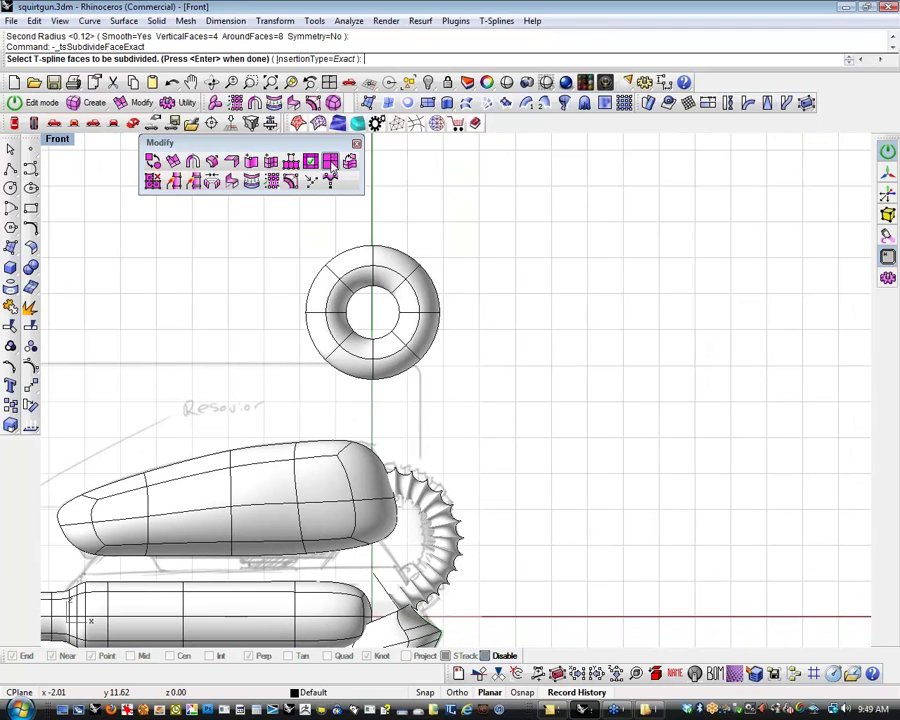
drag(276, 218, 524, 420)
key(Return)
scroll(402, 350, up, 4)
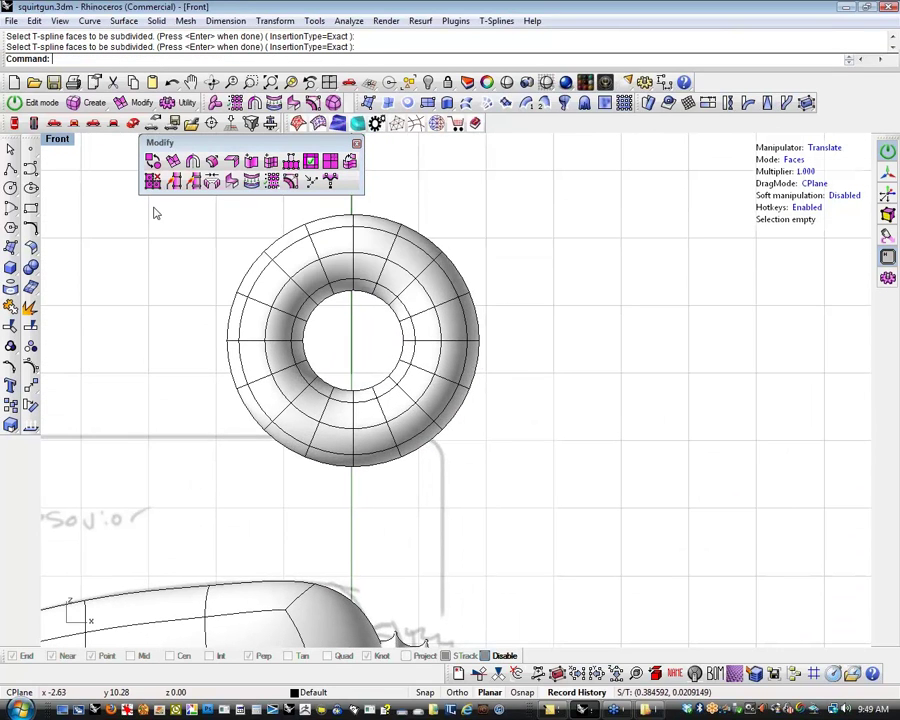
Start radial symmetry on the torus and set its number of segments to 8
click(212, 181)
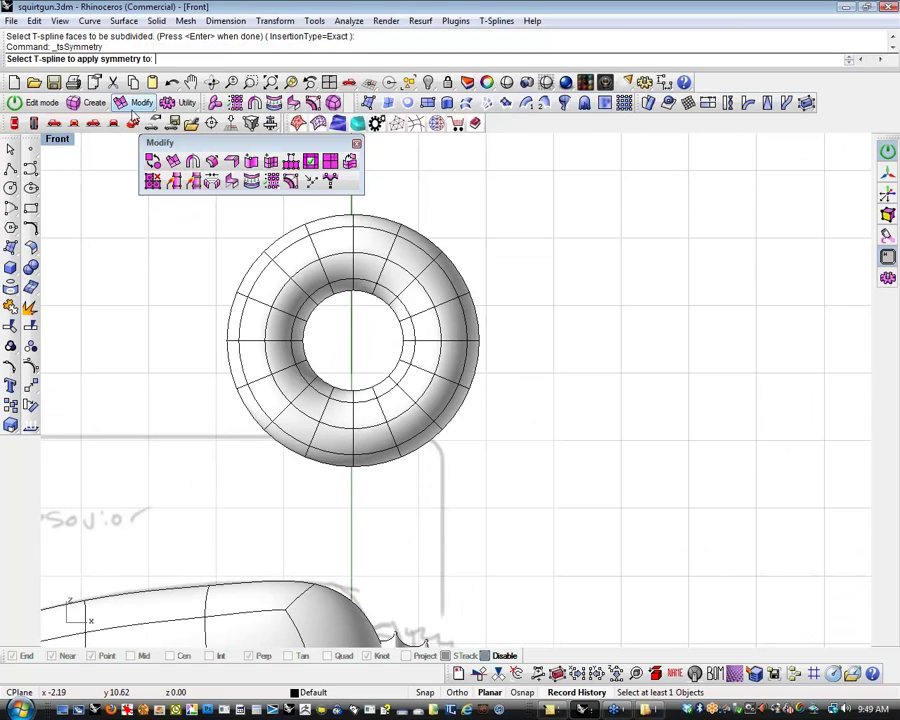
click(278, 310)
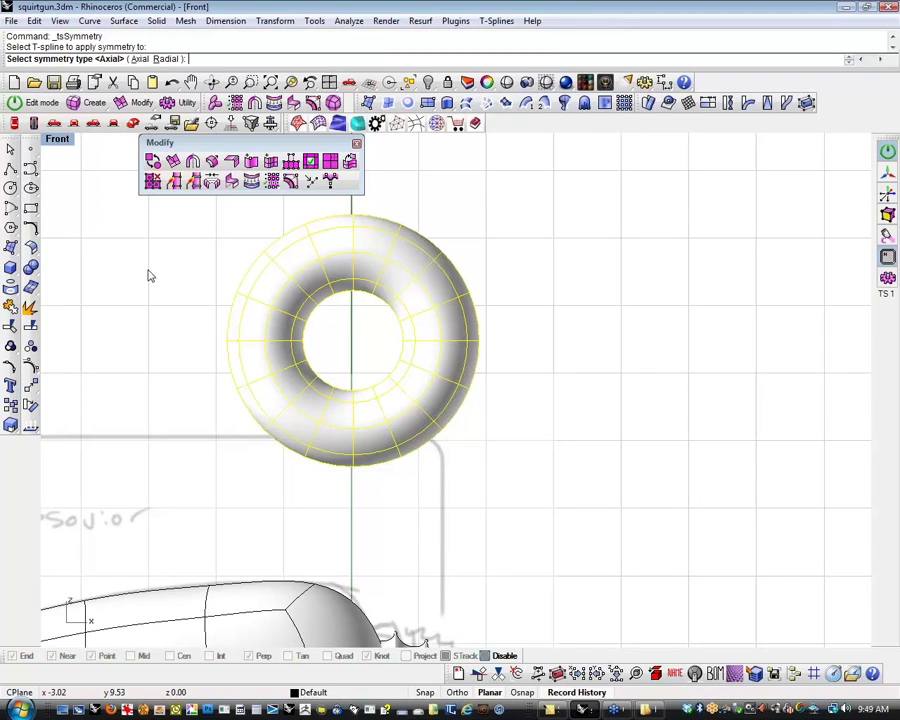
click(168, 59)
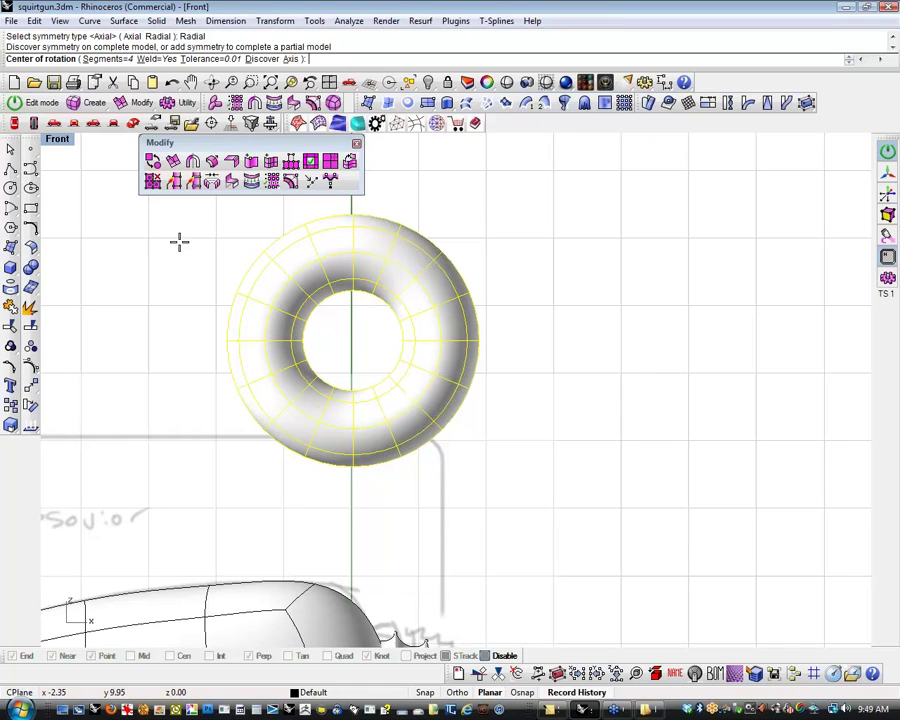
click(102, 58)
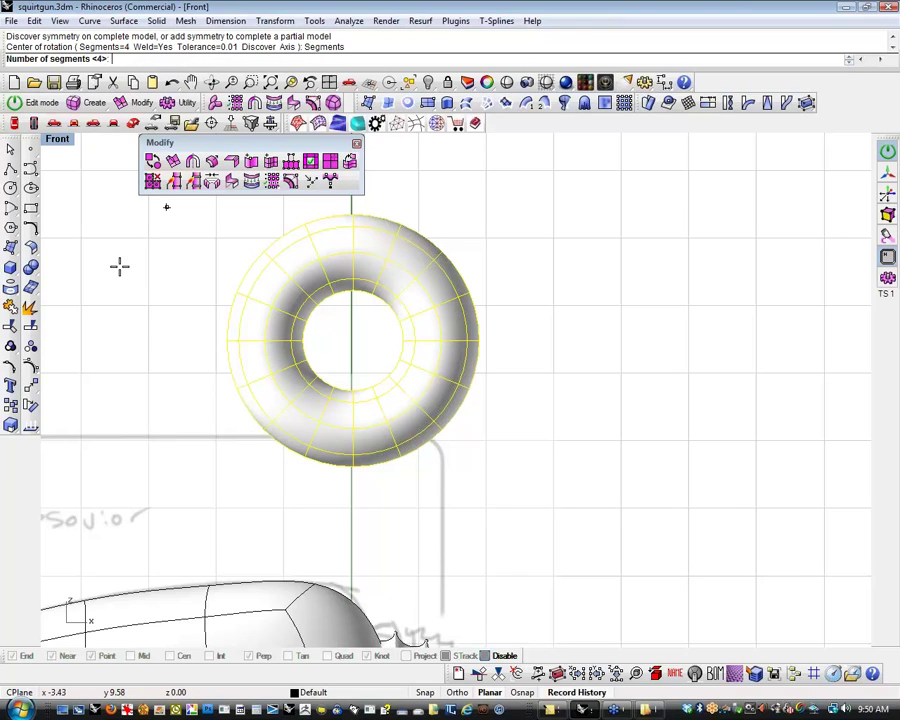
key(Return)
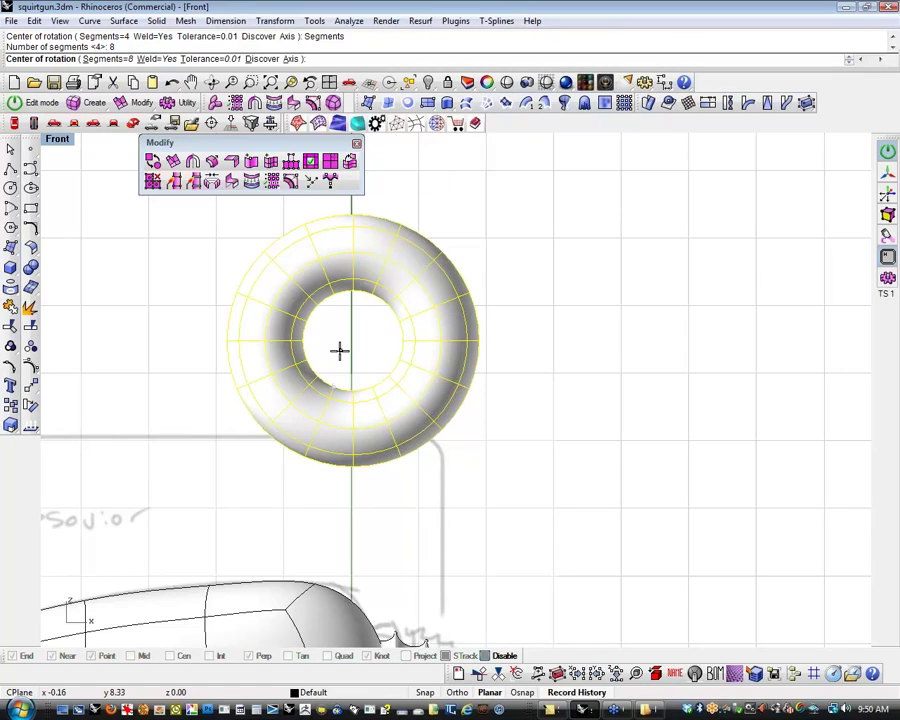
key(Return)
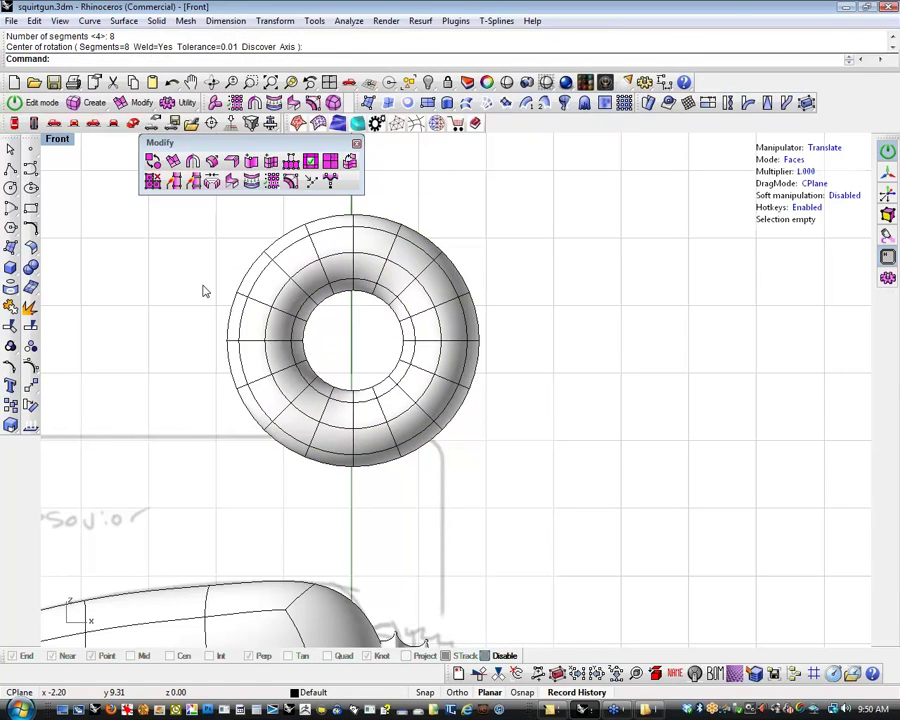
click(285, 348)
click(186, 231)
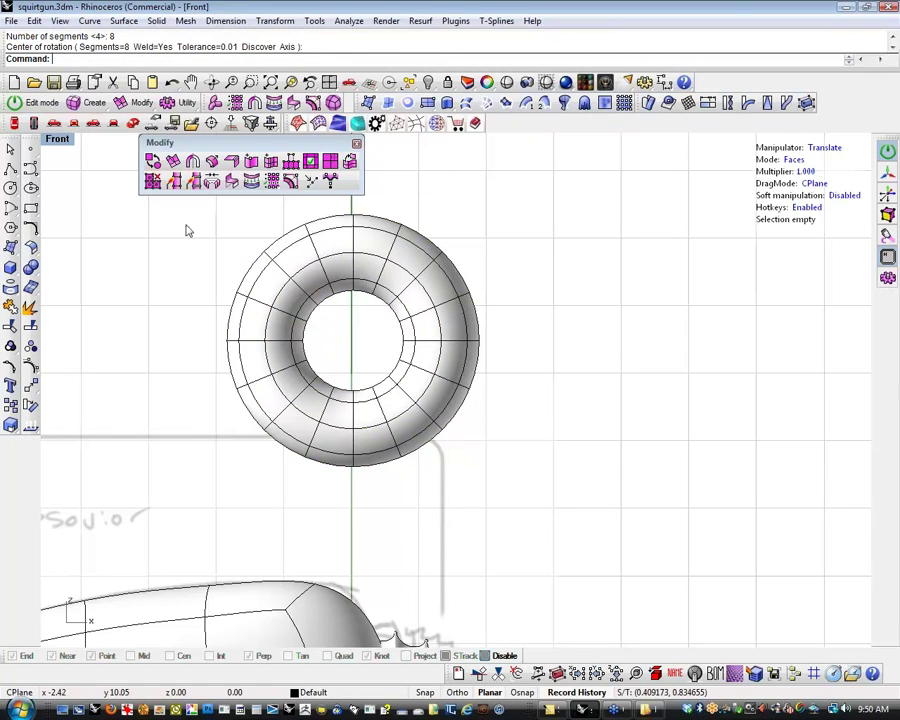
Try to discover 8-segment radial symmetry on the torus from two faces on its lower outer rim
click(189, 165)
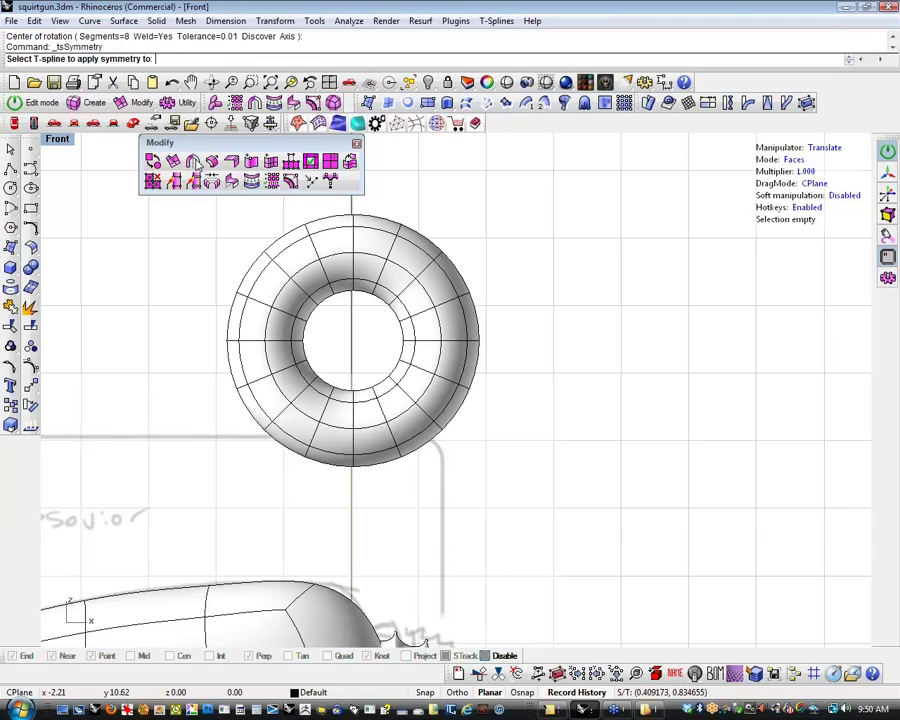
click(237, 284)
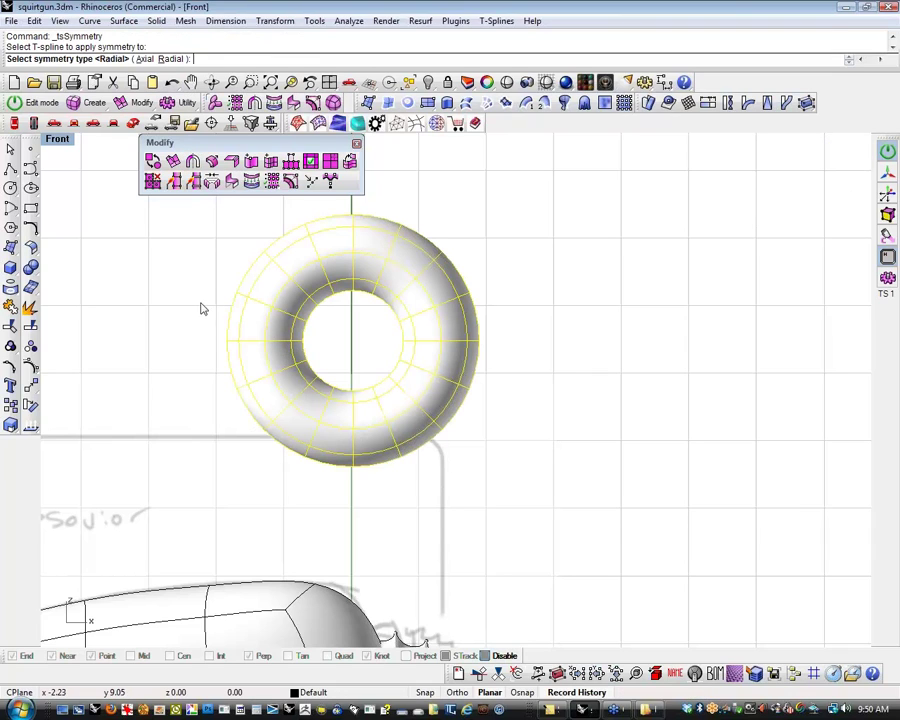
key(Return)
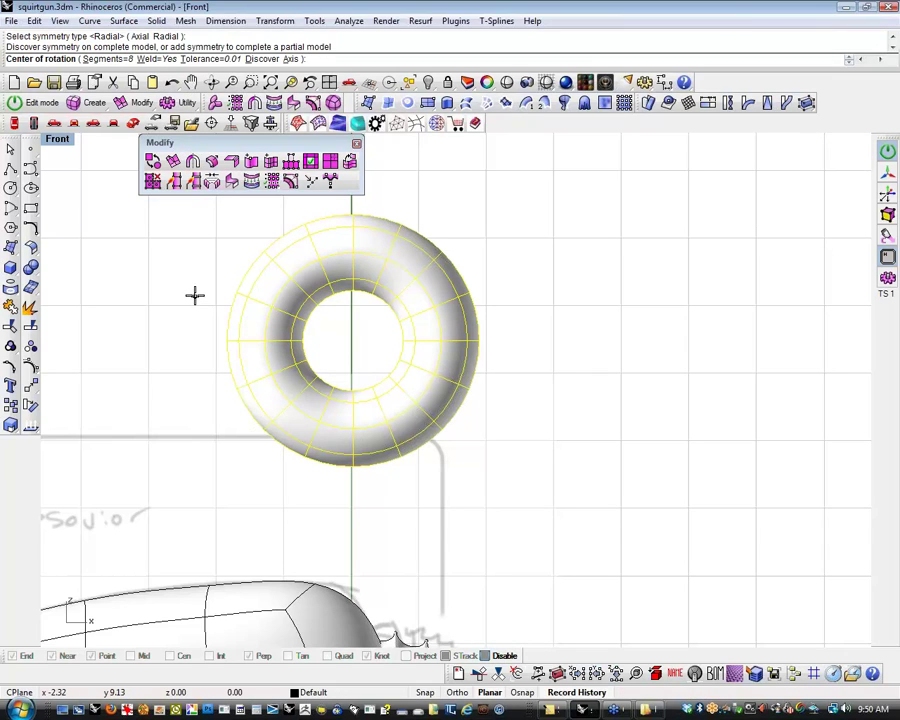
click(262, 58)
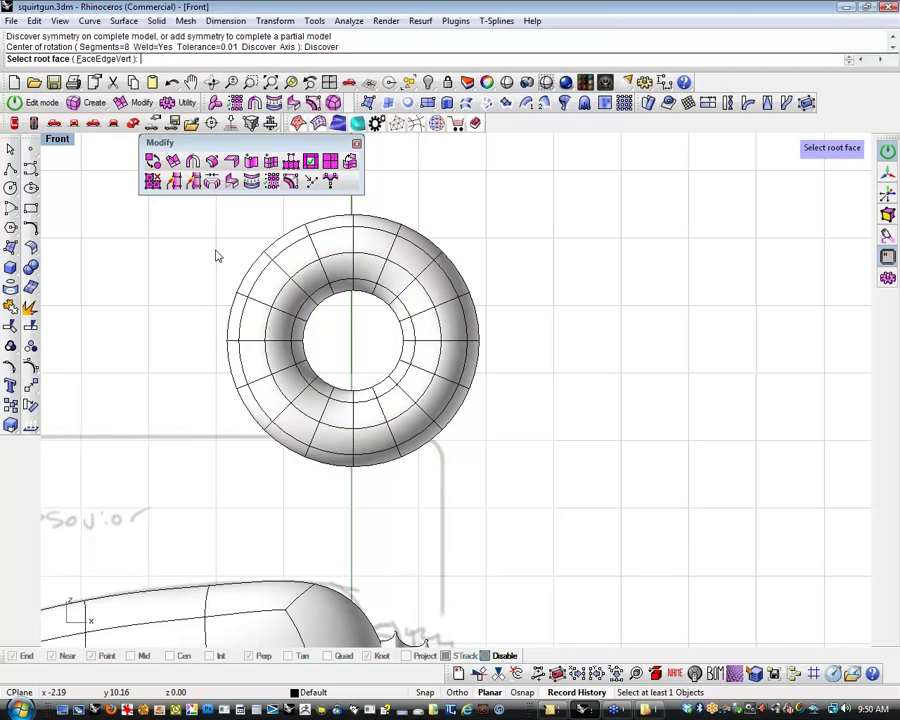
click(323, 464)
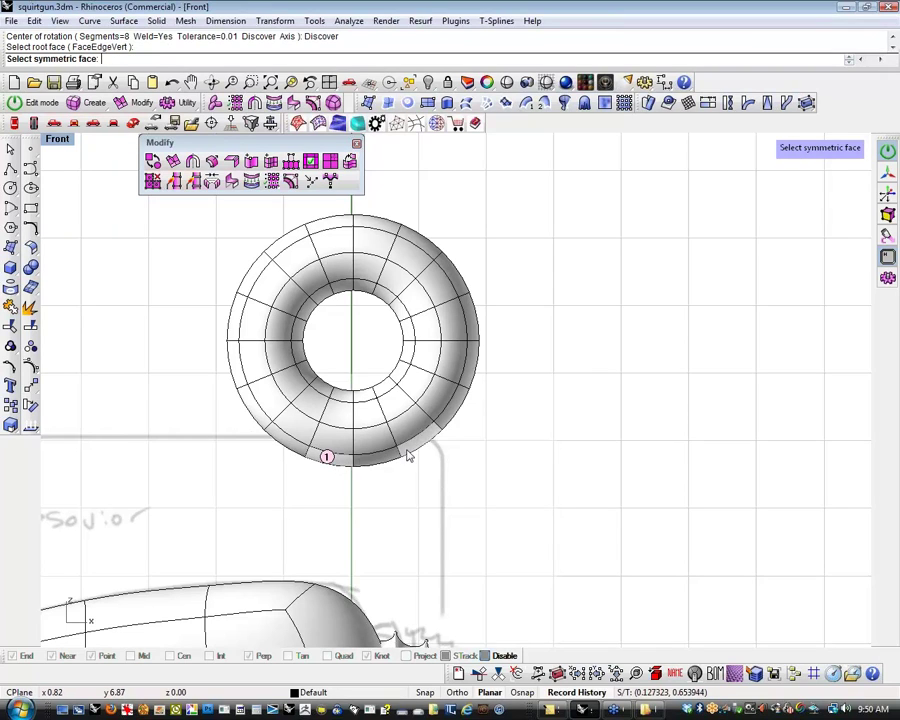
click(434, 424)
click(442, 418)
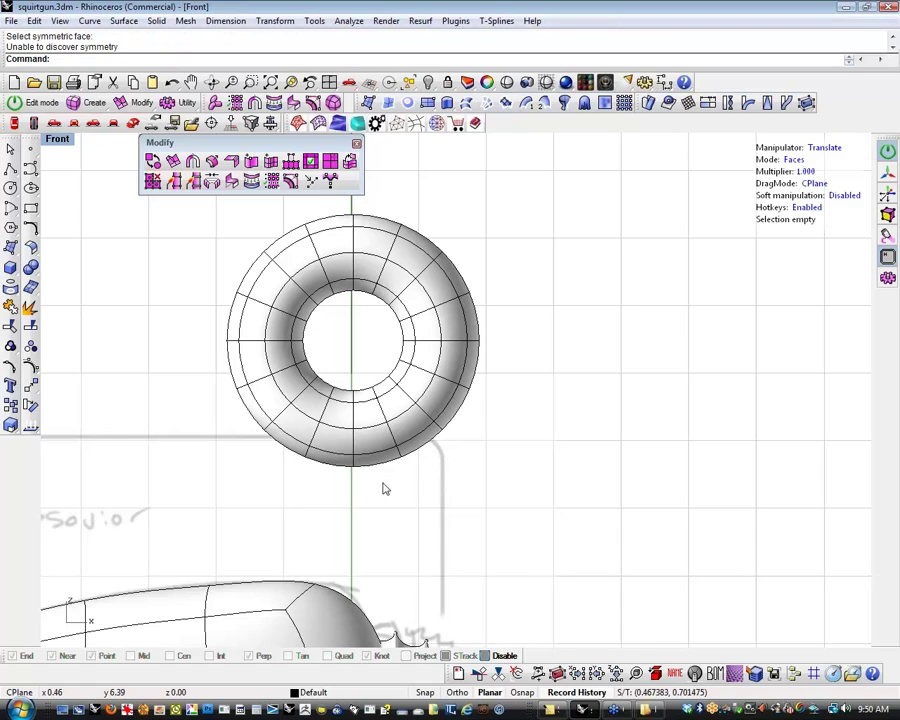
key(Return)
click(335, 467)
key(Return)
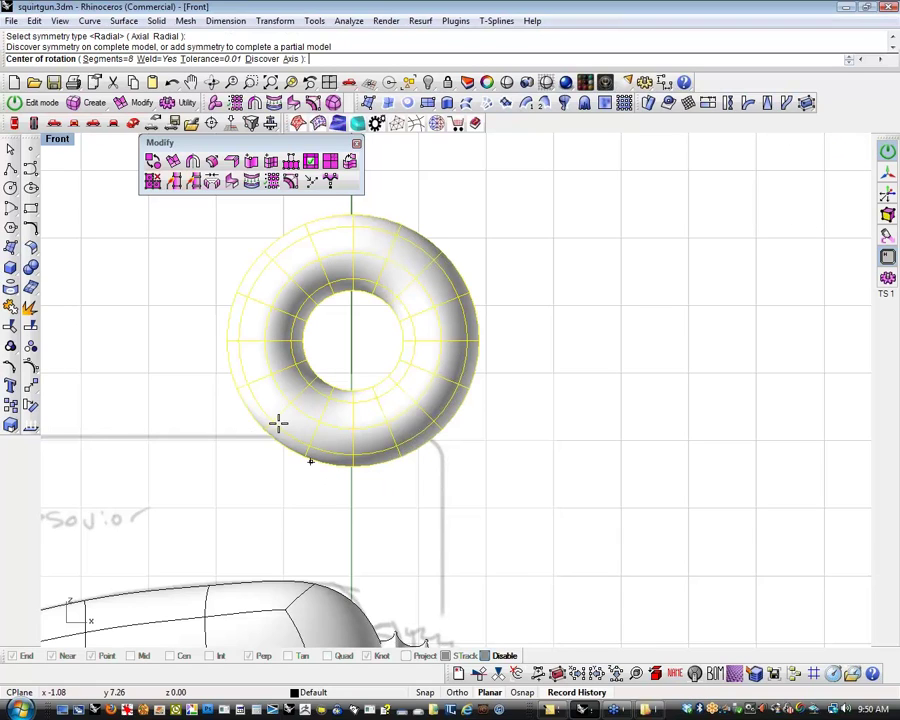
key(Return)
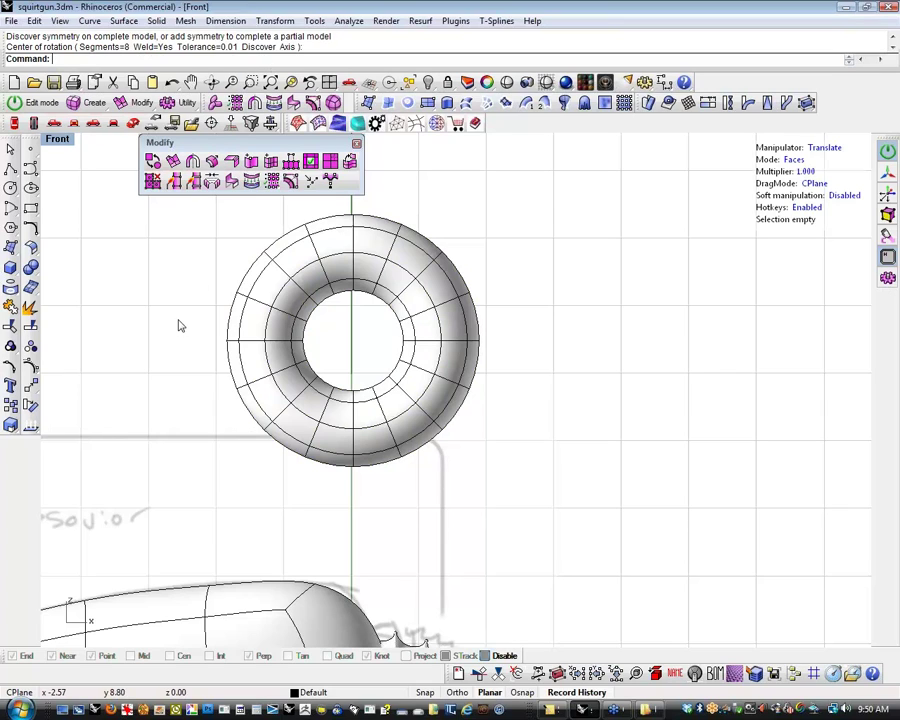
Try to discover 8-segment radial symmetry on the torus from its lower outer-rim face and the third face counterclockwise, and undo it
key(Return)
click(206, 333)
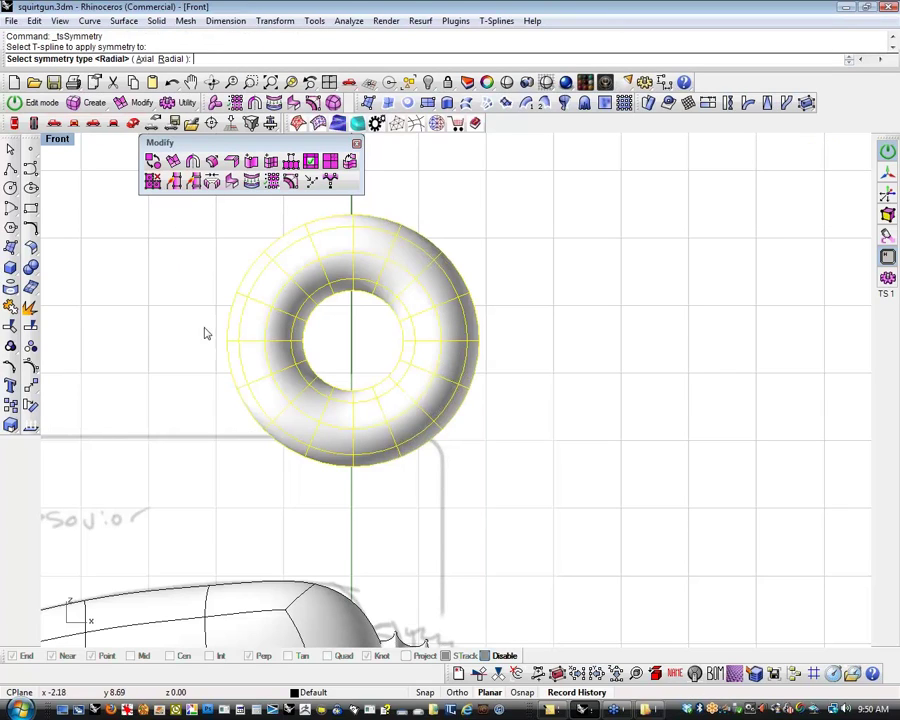
key(Return)
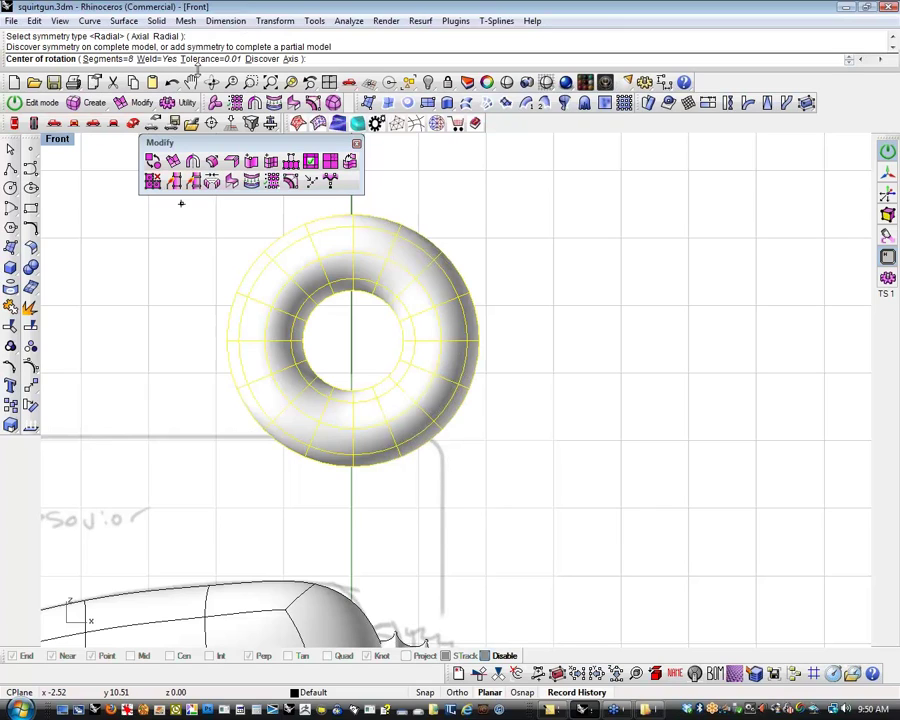
click(260, 59)
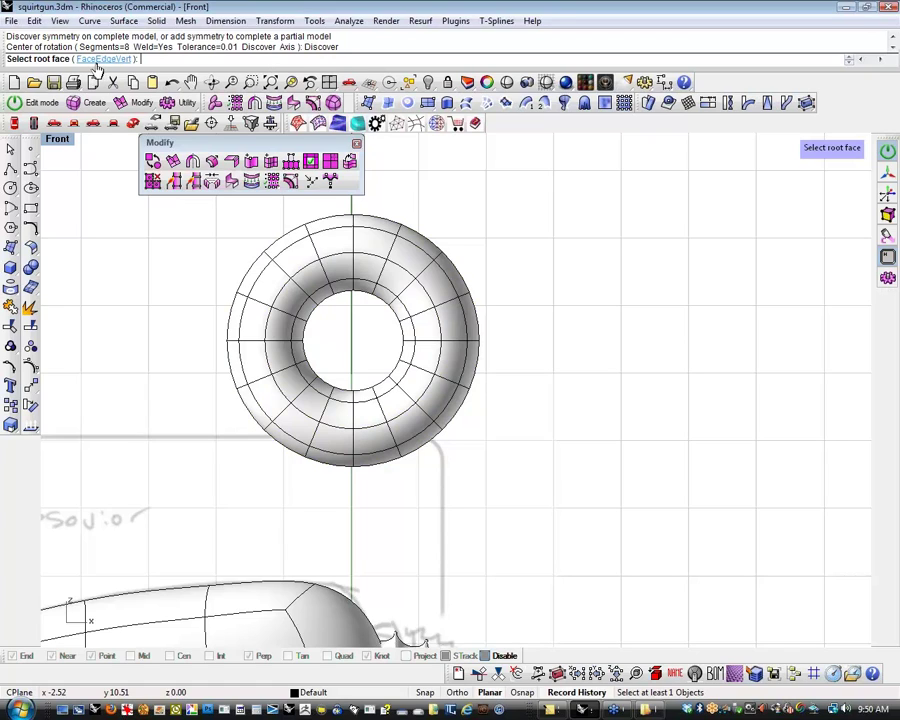
click(323, 458)
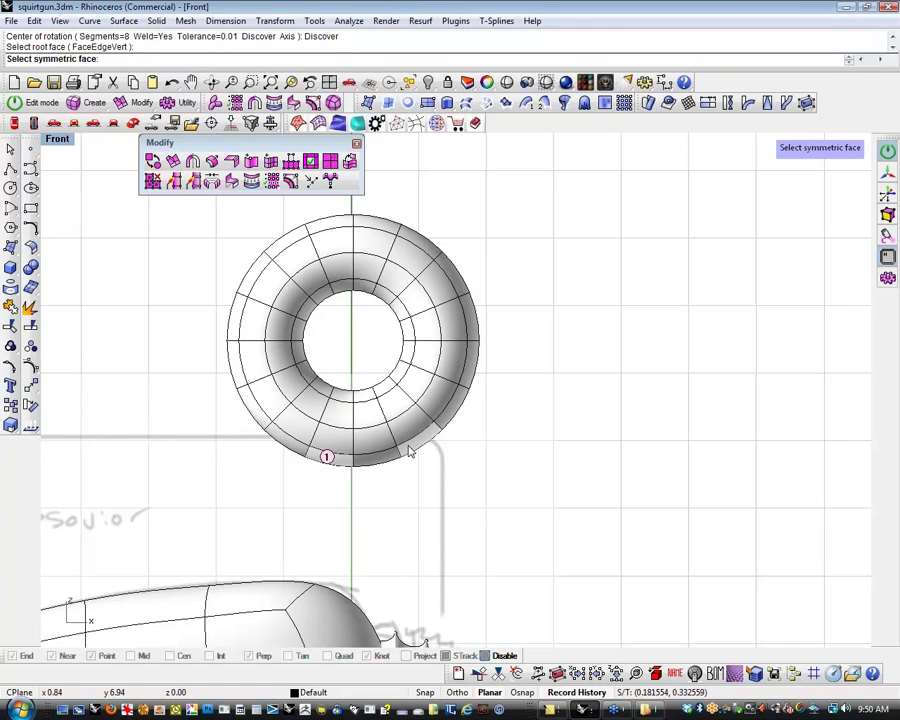
click(468, 395)
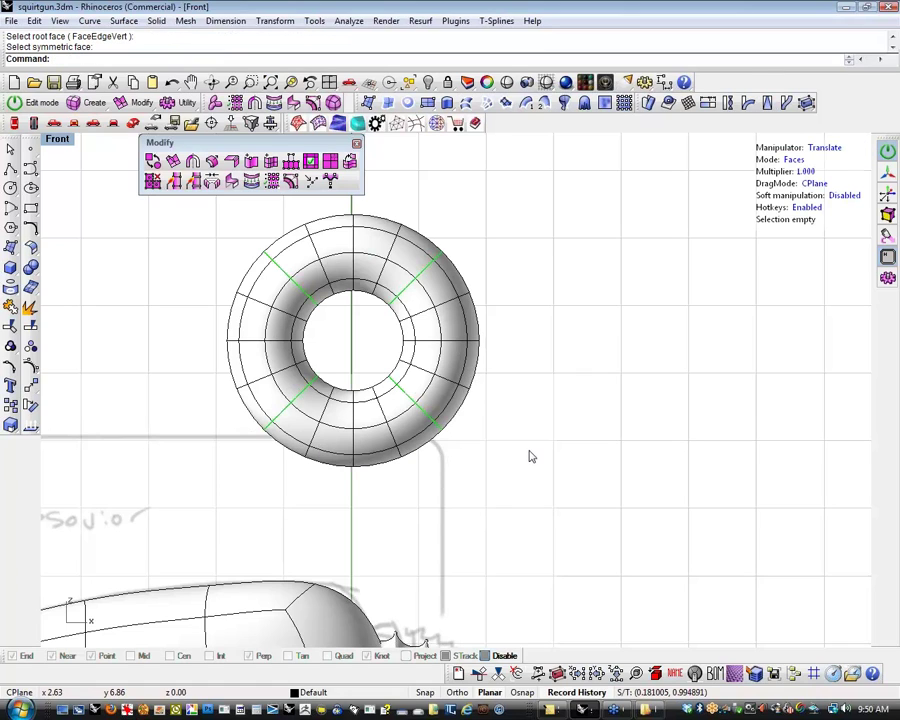
right_drag(491, 467, 532, 489)
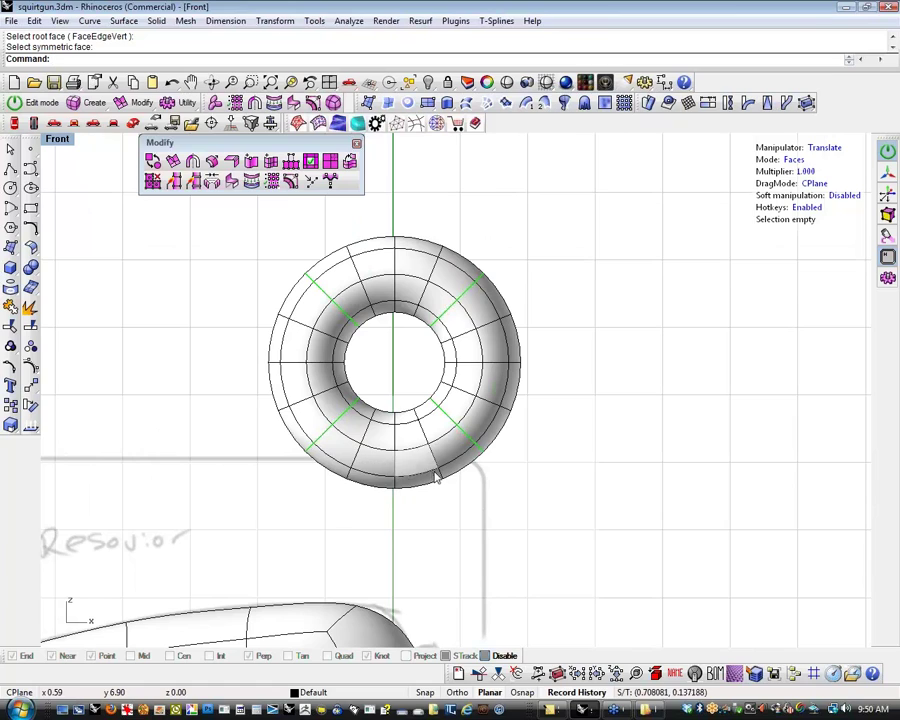
key(ctrl+z)
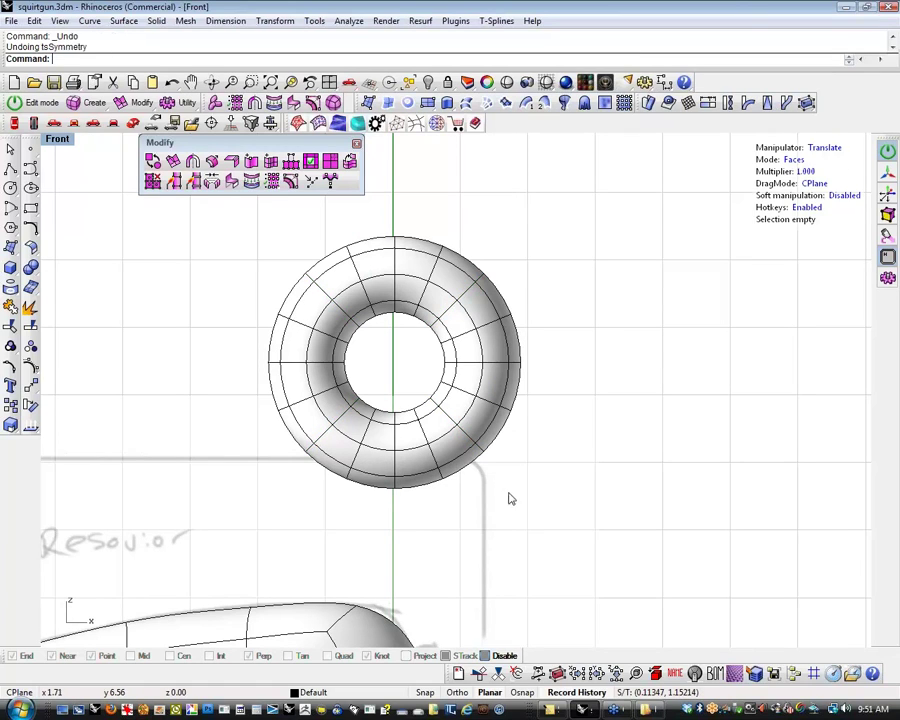
Discover 8-segment radial symmetry on the torus from the outer-rim face beside its lowest point and the second face counterclockwise
right_click(507, 492)
click(322, 404)
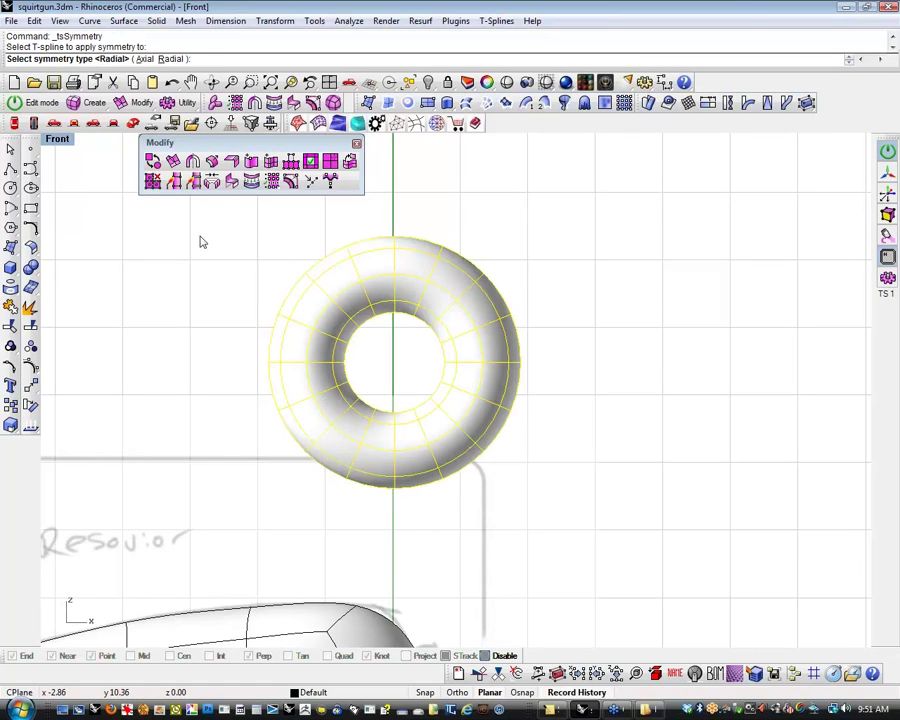
click(171, 59)
click(264, 58)
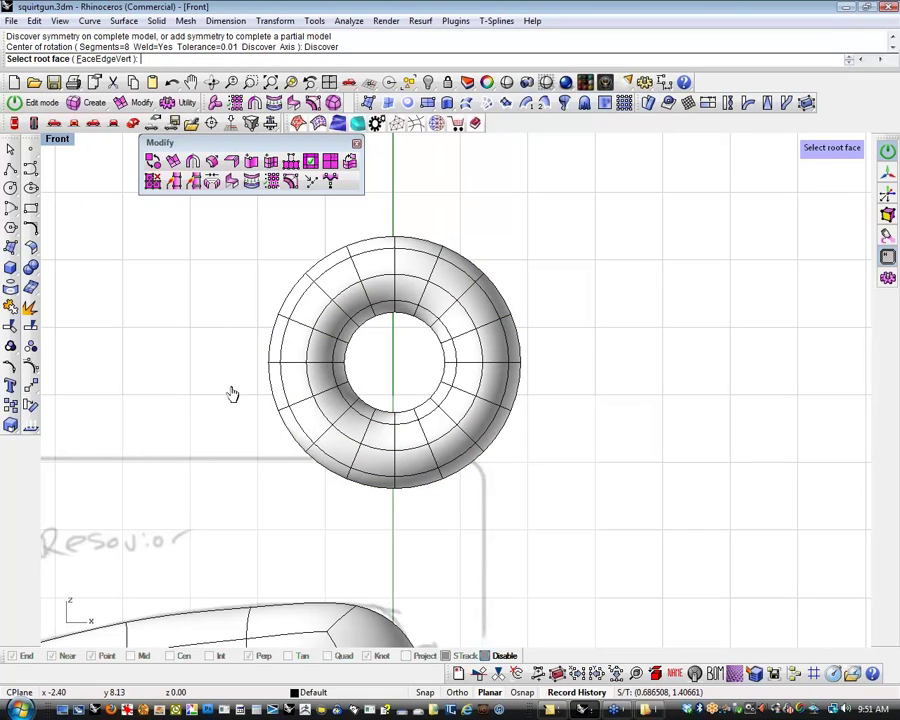
click(372, 480)
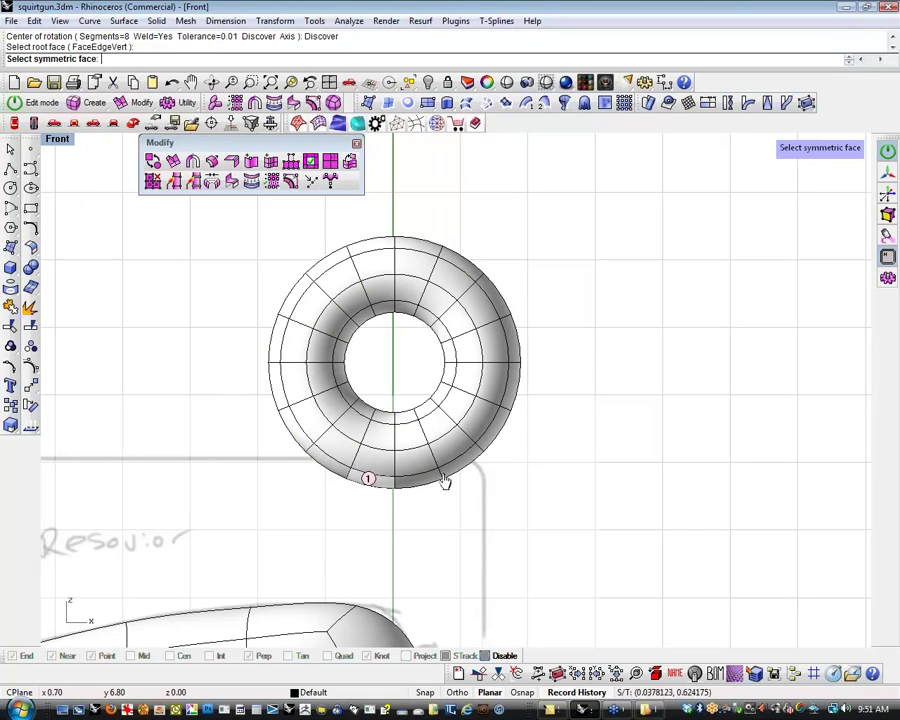
click(457, 475)
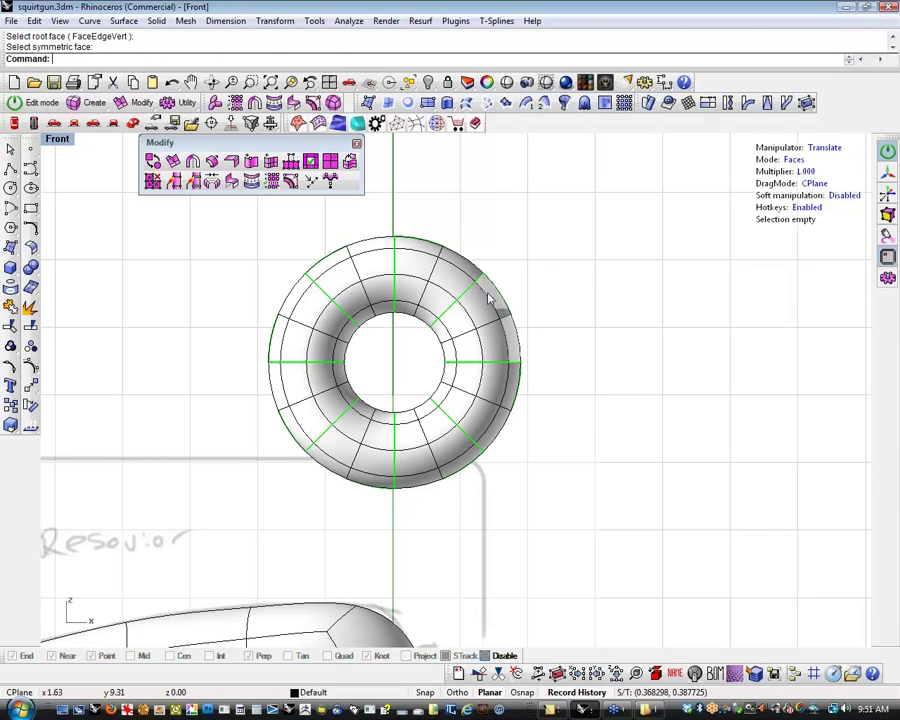
Subdivide all faces of the torus again with exact insertion
click(330, 161)
drag(221, 214, 540, 530)
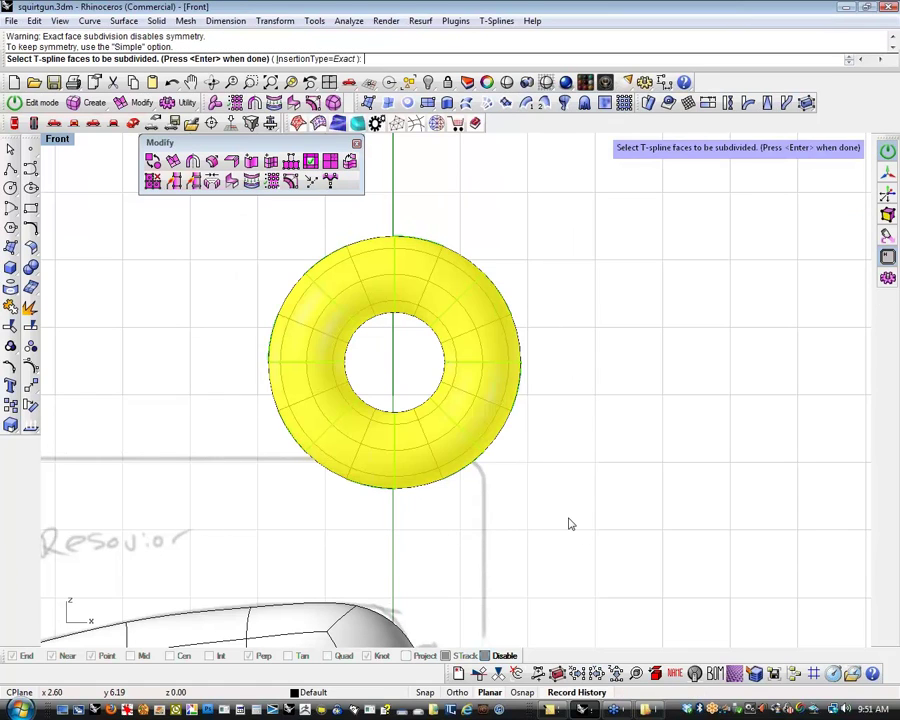
key(Return)
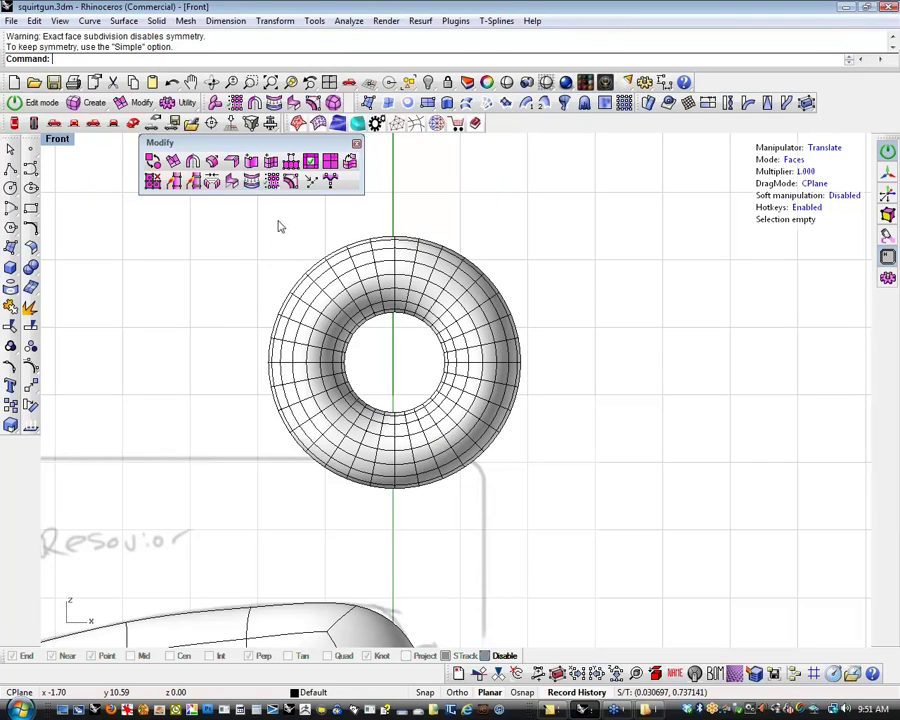
Try to discover 8-segment radial symmetry on the subdivided torus from two outer-rim faces two apart near its lowest point
click(194, 170)
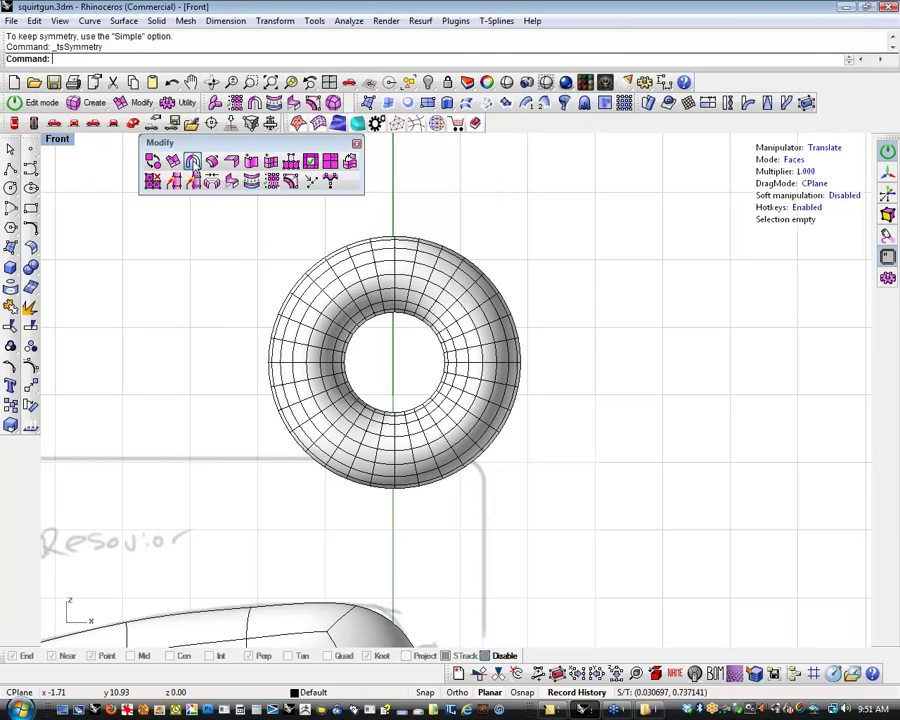
click(272, 350)
key(Return)
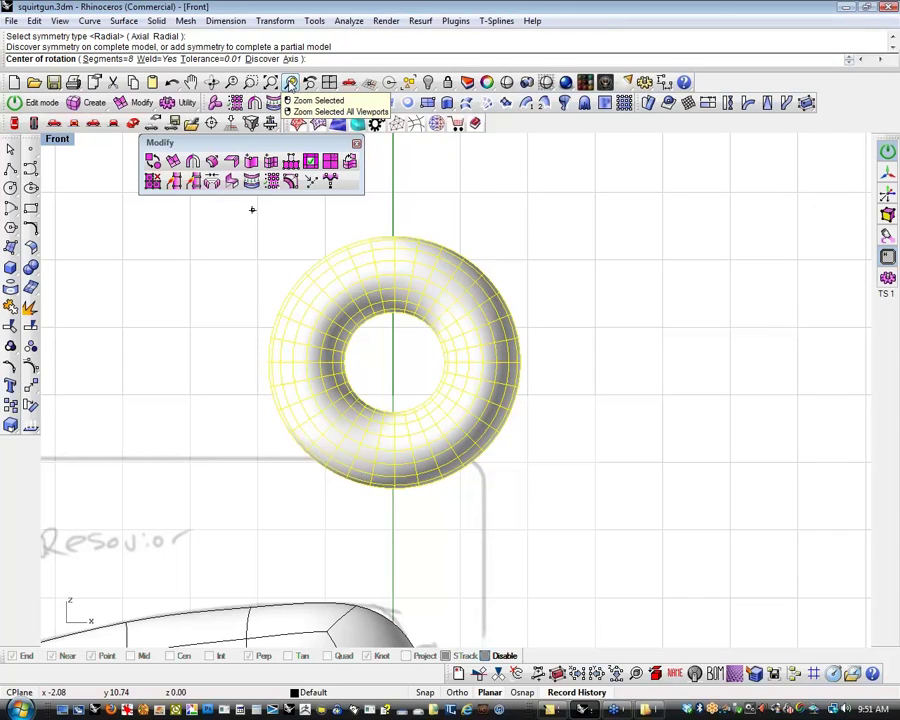
click(272, 60)
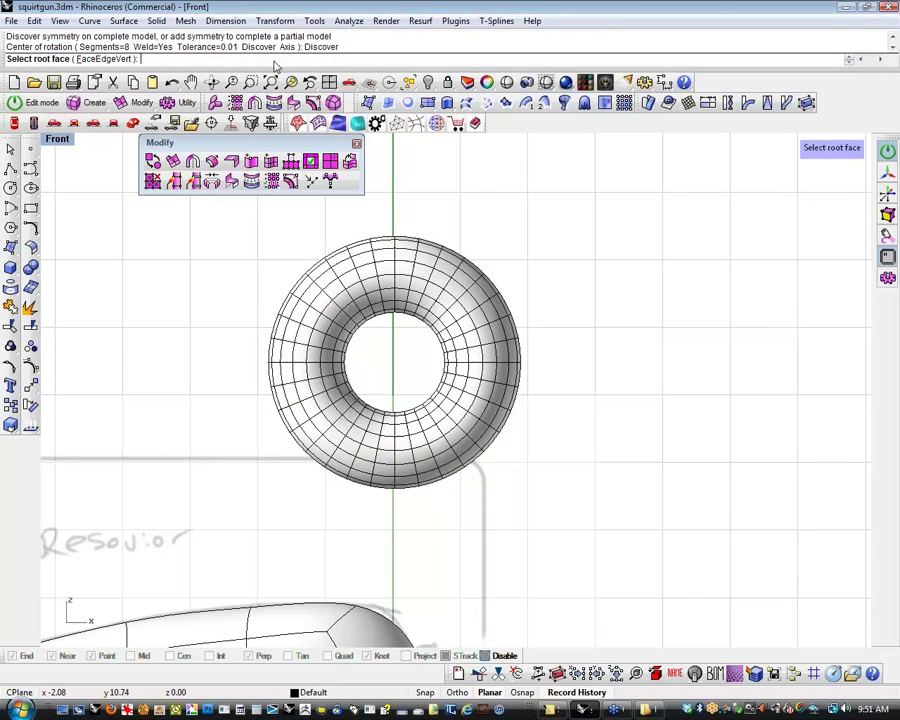
click(383, 490)
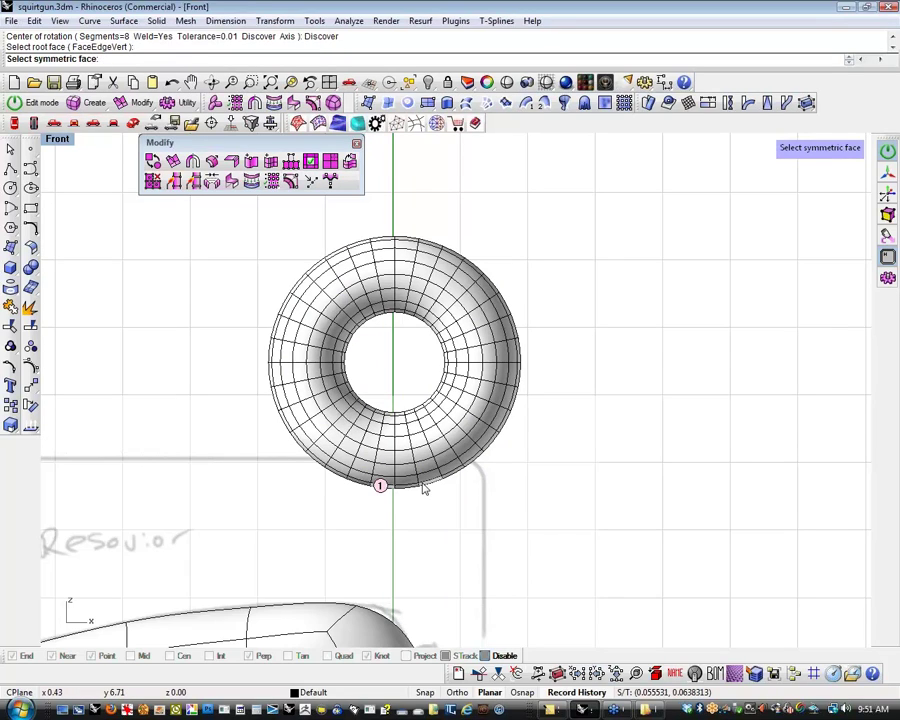
click(425, 485)
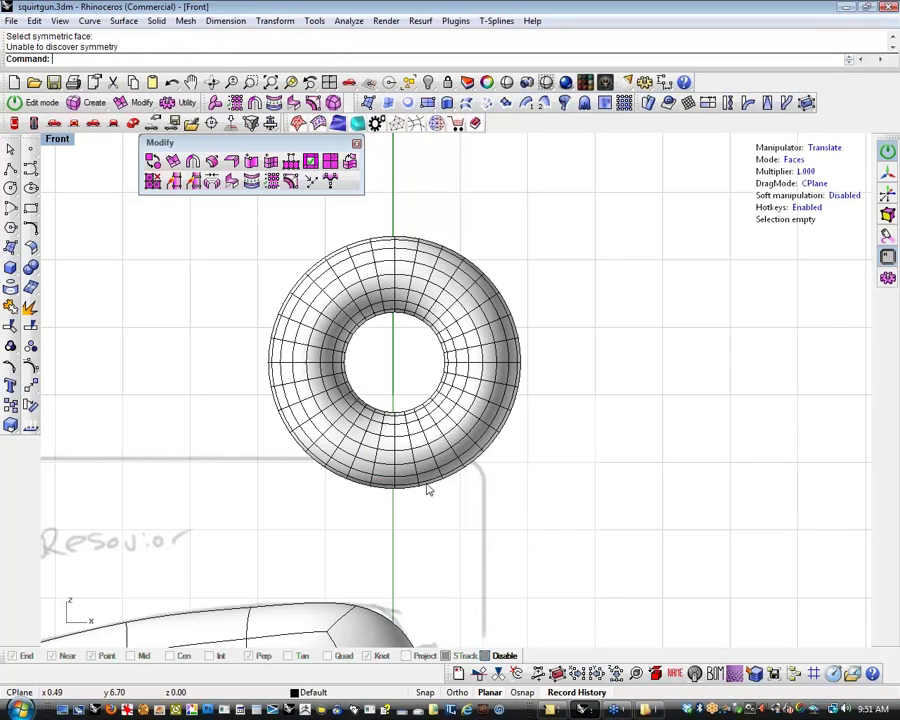
Try to discover the torus's 8-segment radial symmetry from a lower rim face and the third face counterclockwise
key(Return)
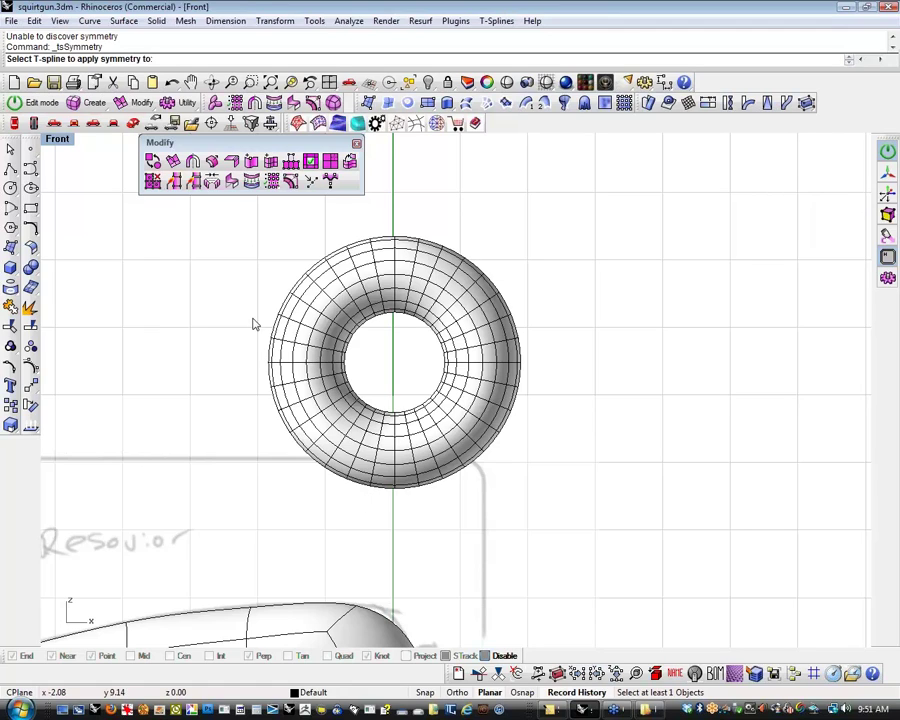
click(340, 452)
key(Return)
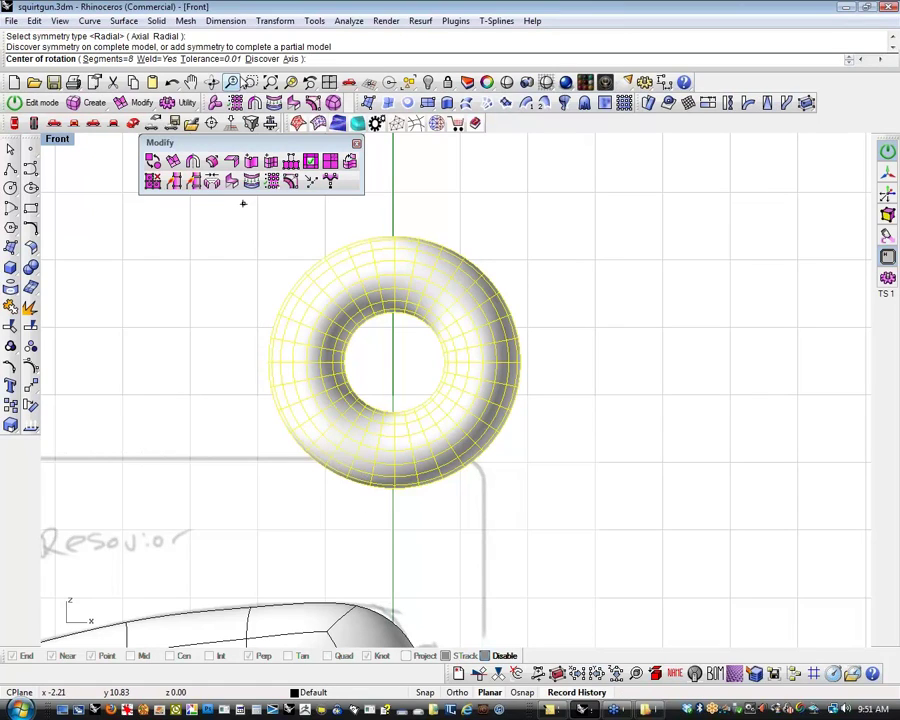
text(d)
key(Return)
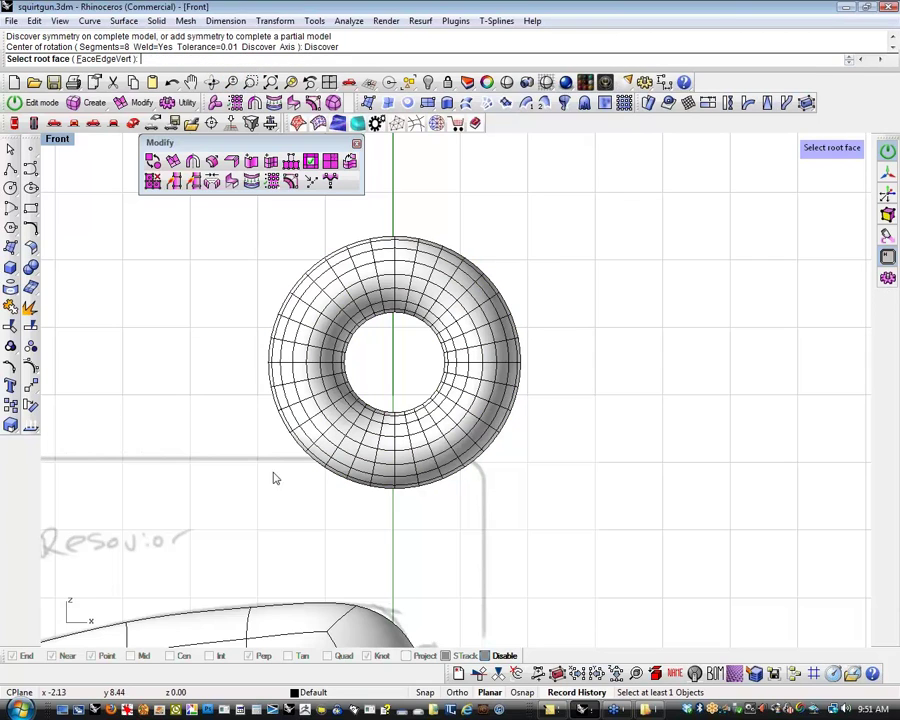
click(381, 483)
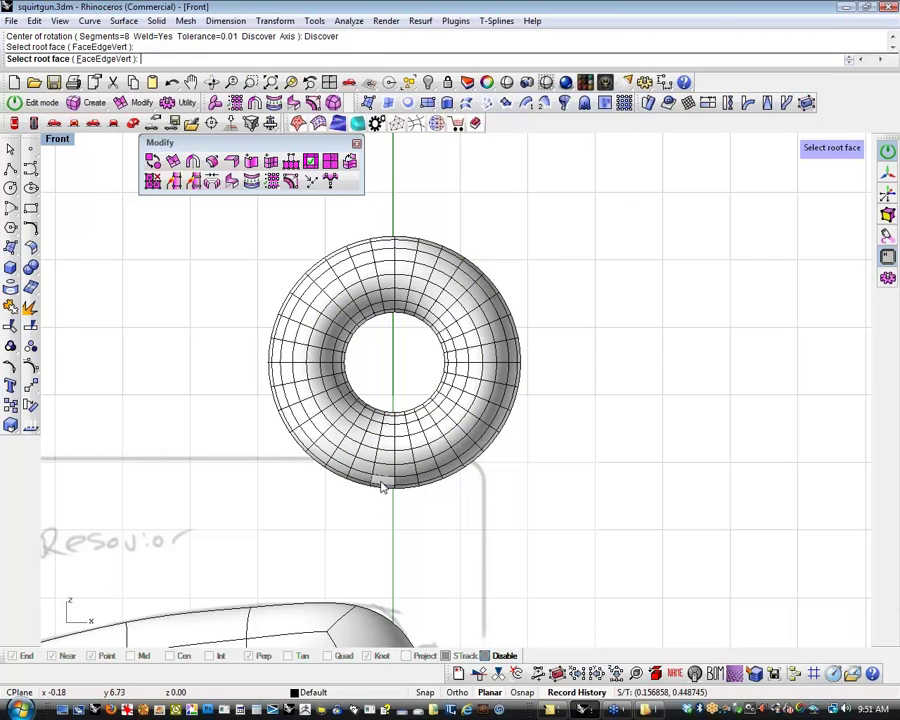
click(447, 472)
Discover 8-segment radial symmetry on the subdivided torus, using a face beside its lowest point and the fourth face counterclockwise
key(Return)
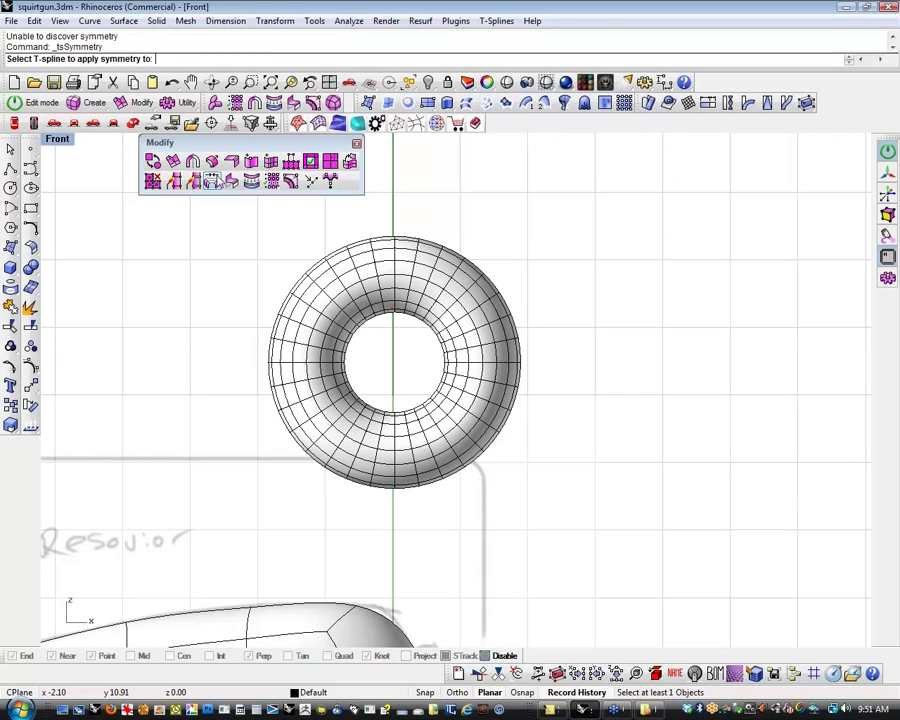
click(194, 163)
click(349, 469)
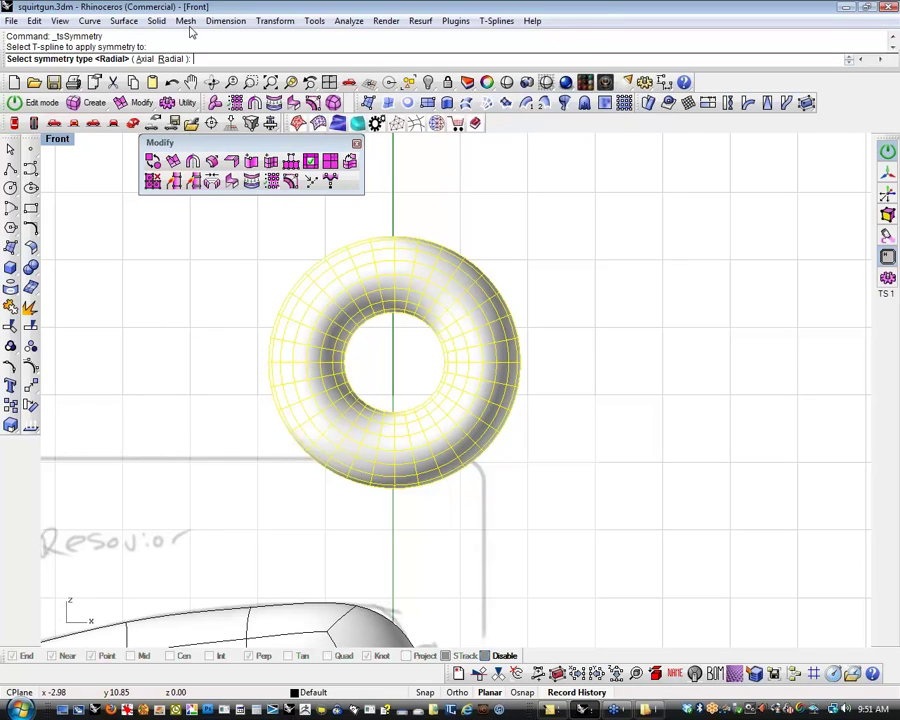
click(171, 59)
click(266, 59)
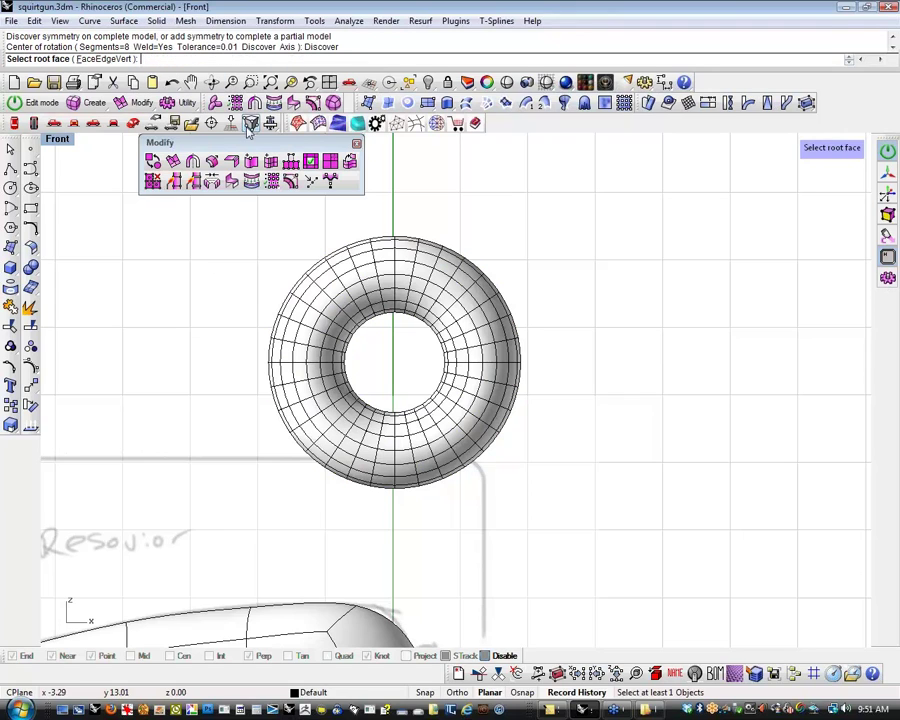
click(381, 481)
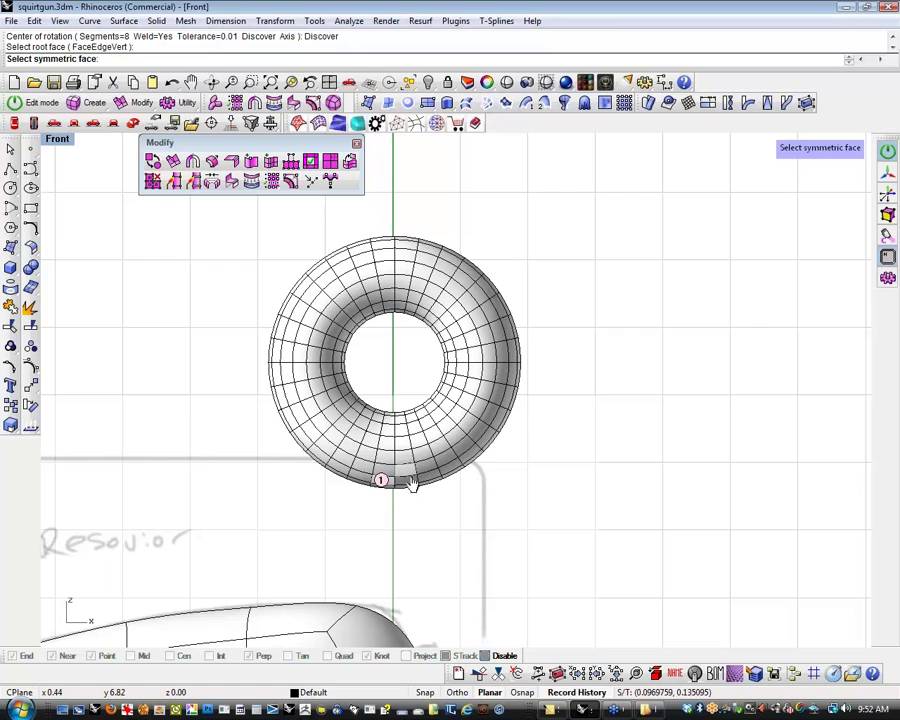
click(464, 461)
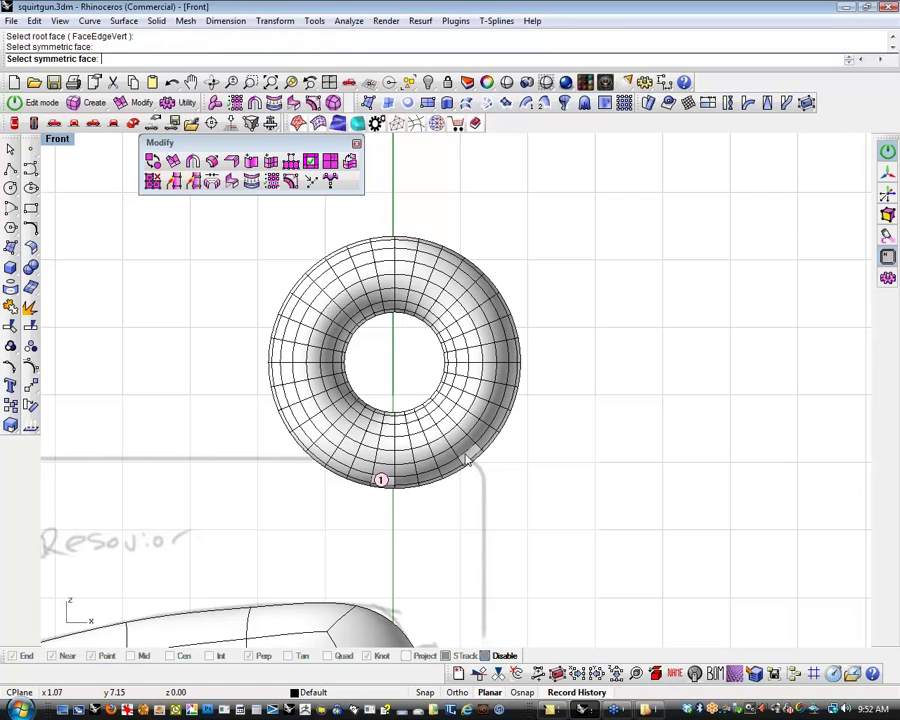
Select the radial edge on the torus's lower centreline near the outer rim, together with its symmetric counterparts
scroll(430, 506, up, 4)
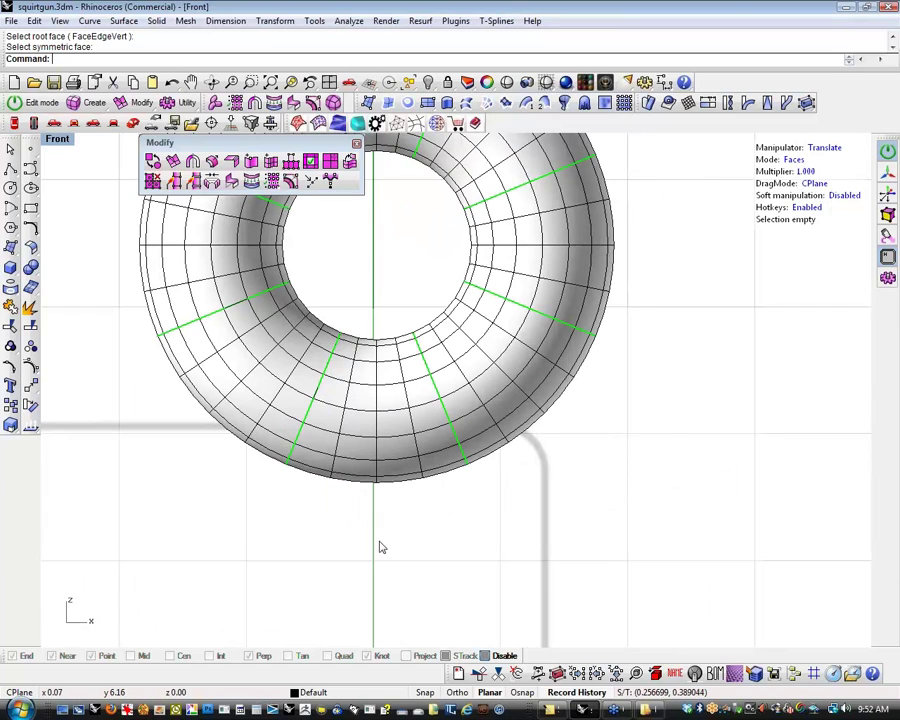
right_drag(363, 540, 342, 514)
click(352, 438)
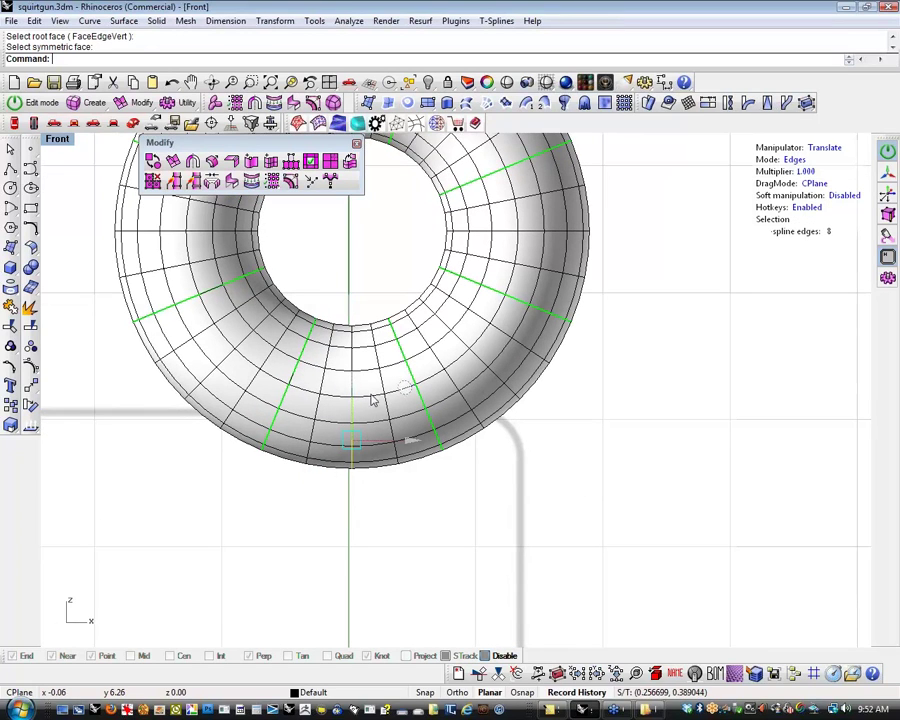
right_drag(374, 563, 390, 496)
scroll(391, 492, down, 3)
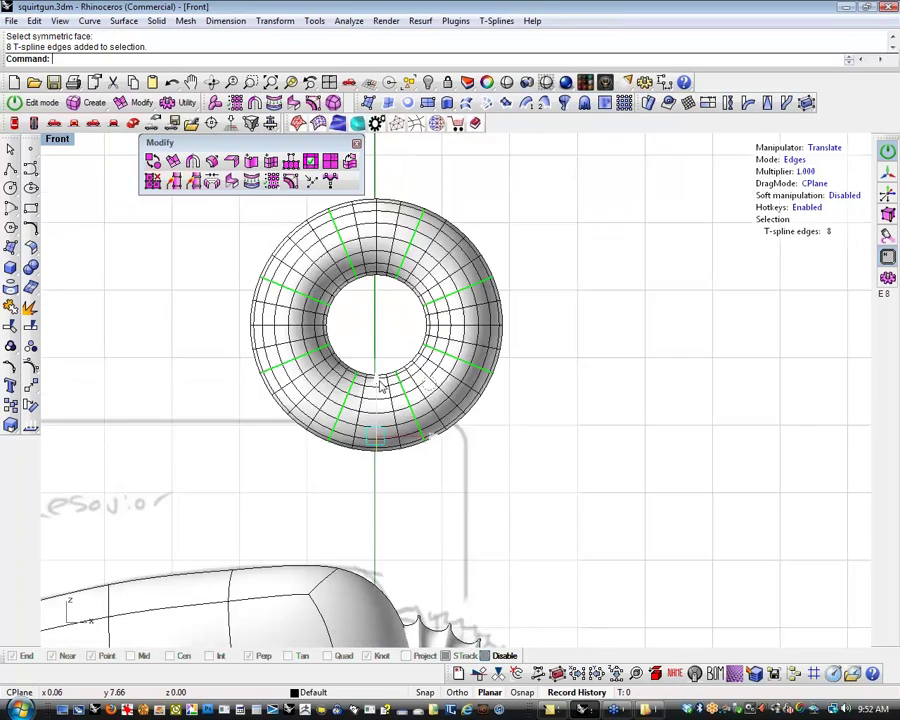
Move the eight selected symmetric edges radially outward so the torus becomes an eight-pointed star, and clear the selection
drag(376, 380, 378, 431)
right_drag(319, 472, 343, 557)
click(322, 502)
scroll(330, 510, up, 4)
right_drag(368, 557, 359, 573)
right_drag(360, 448, 377, 518)
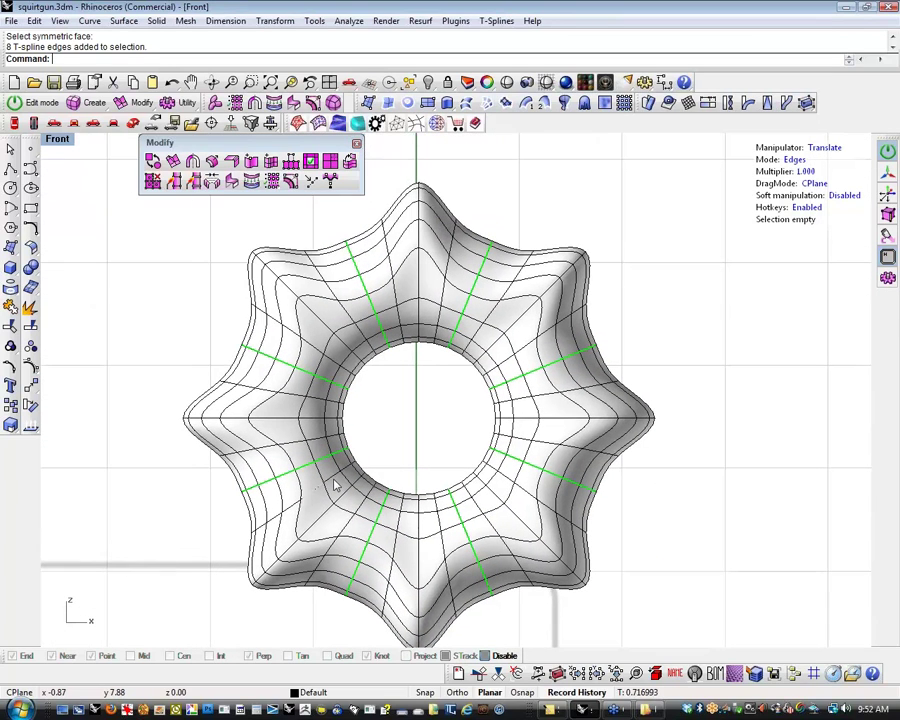
Delete the two inner edge loops on the star ring's front face, between the hole's border and the star-shaped loops
double_click(323, 484)
key(Delete)
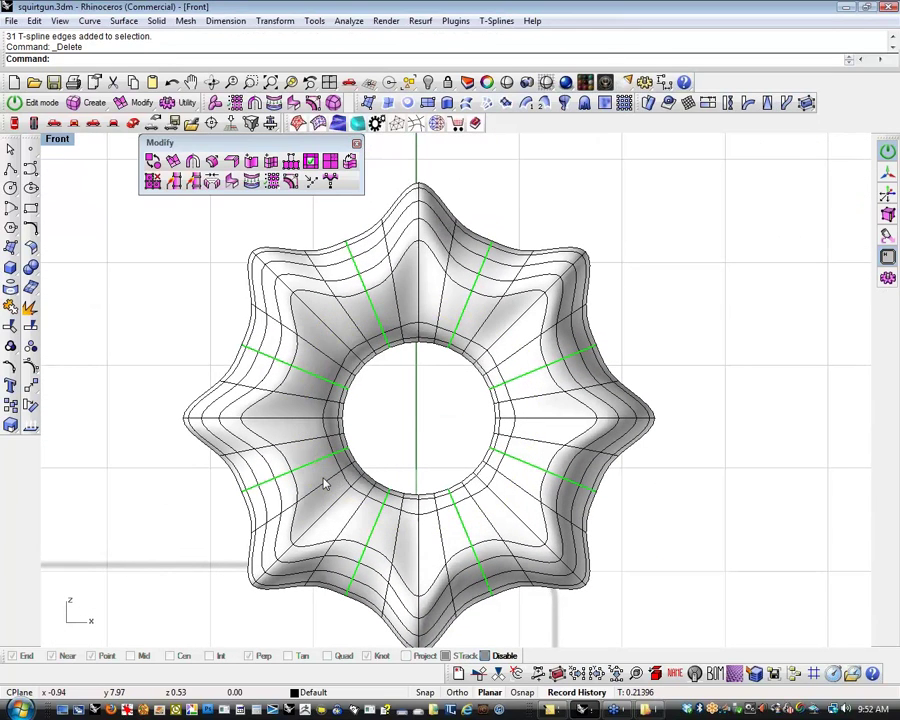
click(345, 485)
double_click(345, 485)
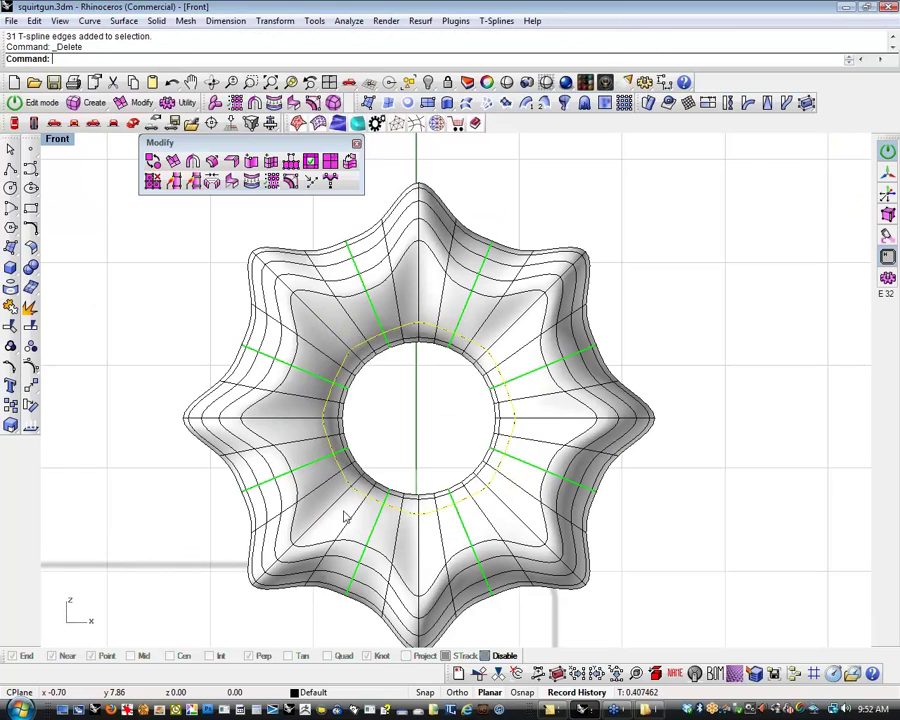
key(Delete)
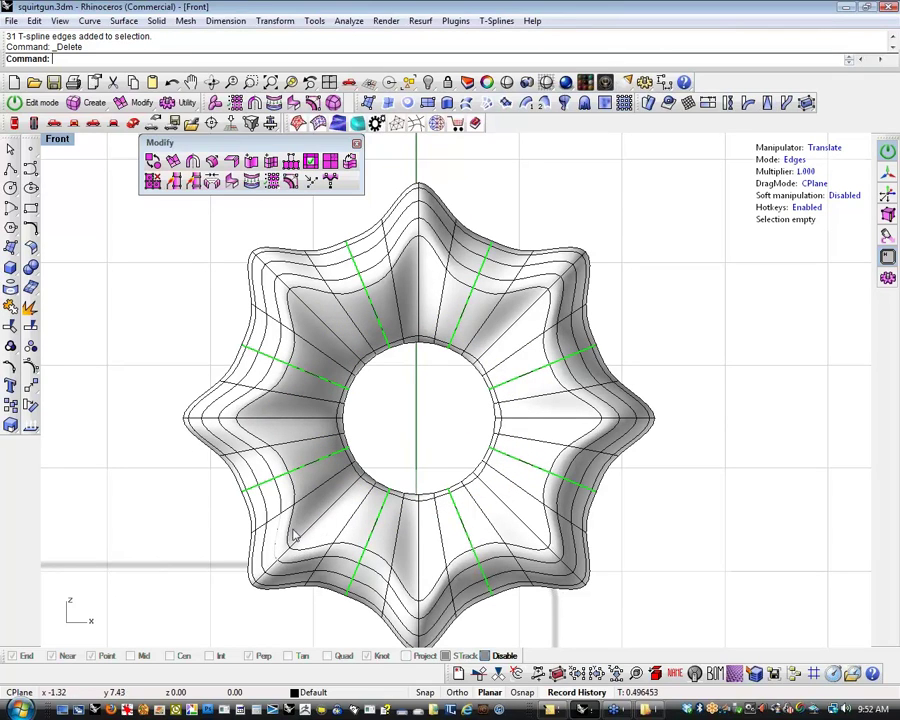
Scale the edge loop bordering the hole on the front face outward and clear the selection
double_click(359, 479)
key(r)
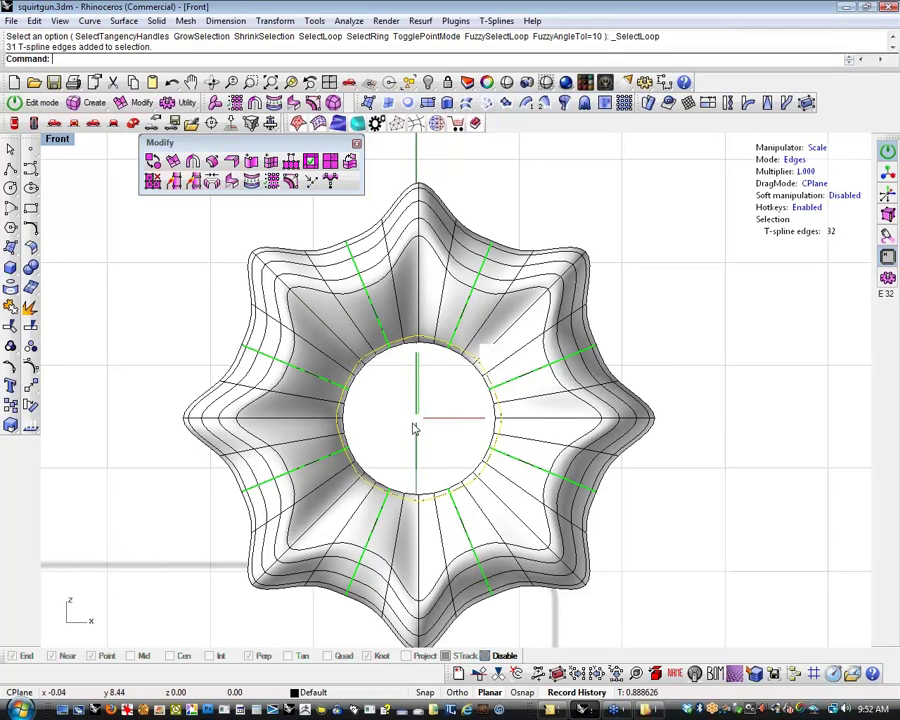
drag(416, 421, 585, 388)
click(162, 524)
right_drag(182, 555, 192, 558)
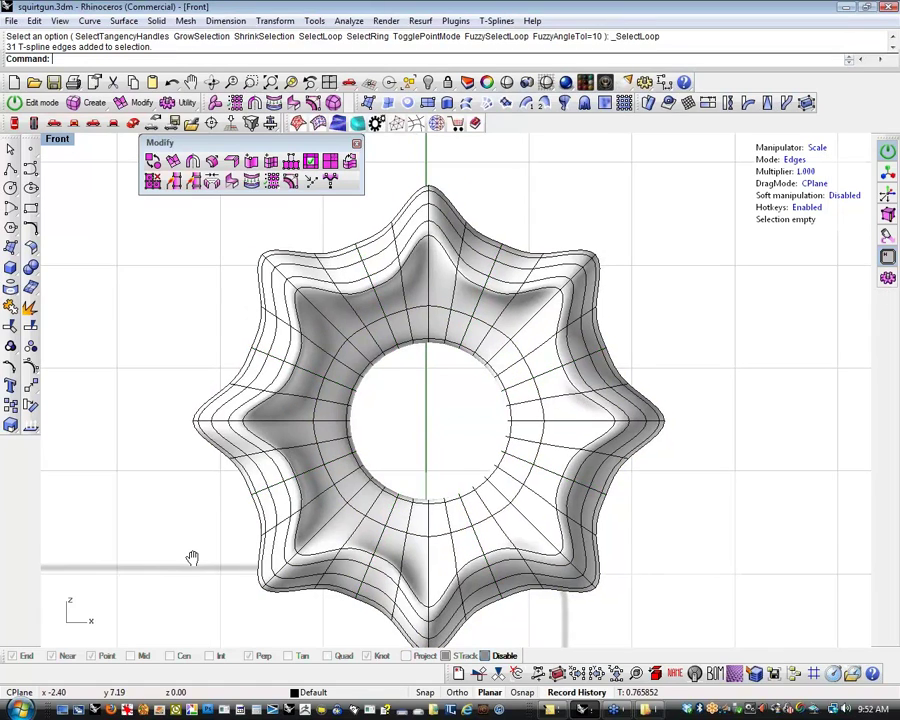
In the perspective view, delete the innermost star-shaped edge loop on the ring's front face
click(133, 124)
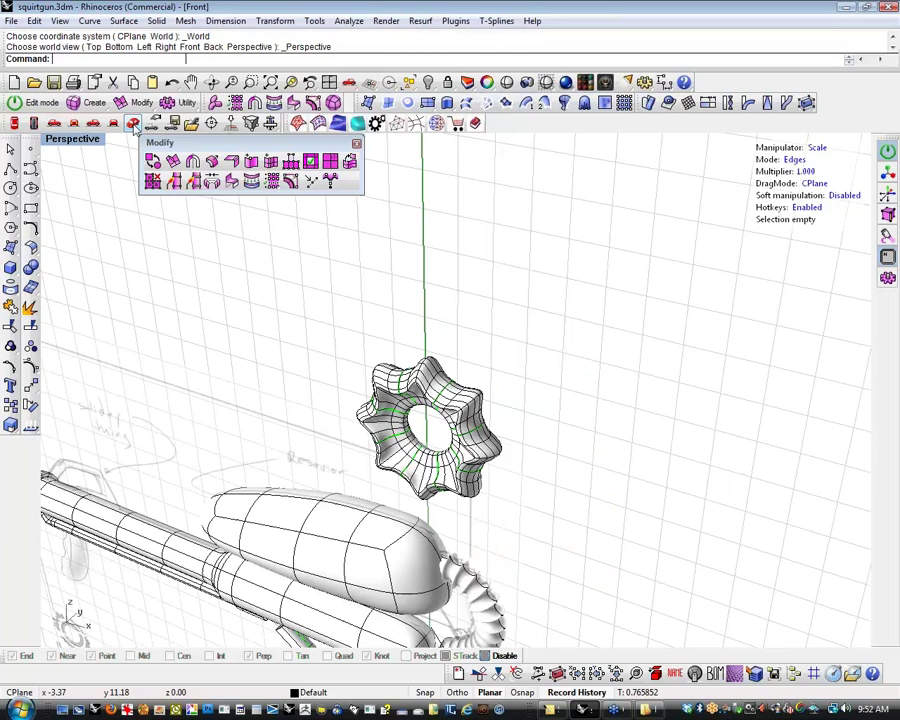
right_drag(453, 475, 405, 443)
scroll(458, 461, up, 6)
double_click(383, 428)
key(Delete)
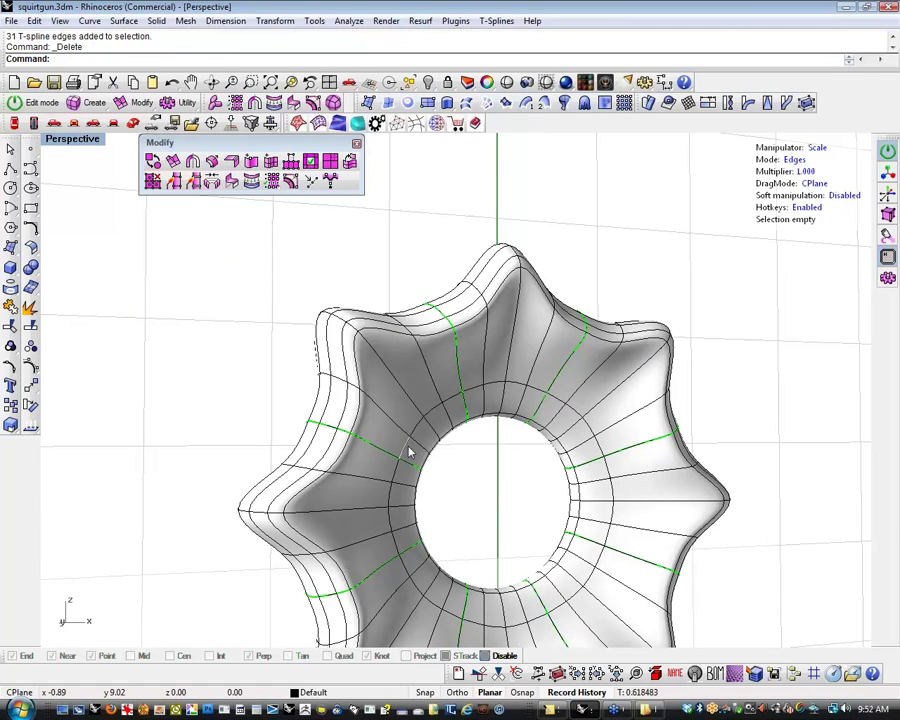
double_click(409, 453)
key(w)
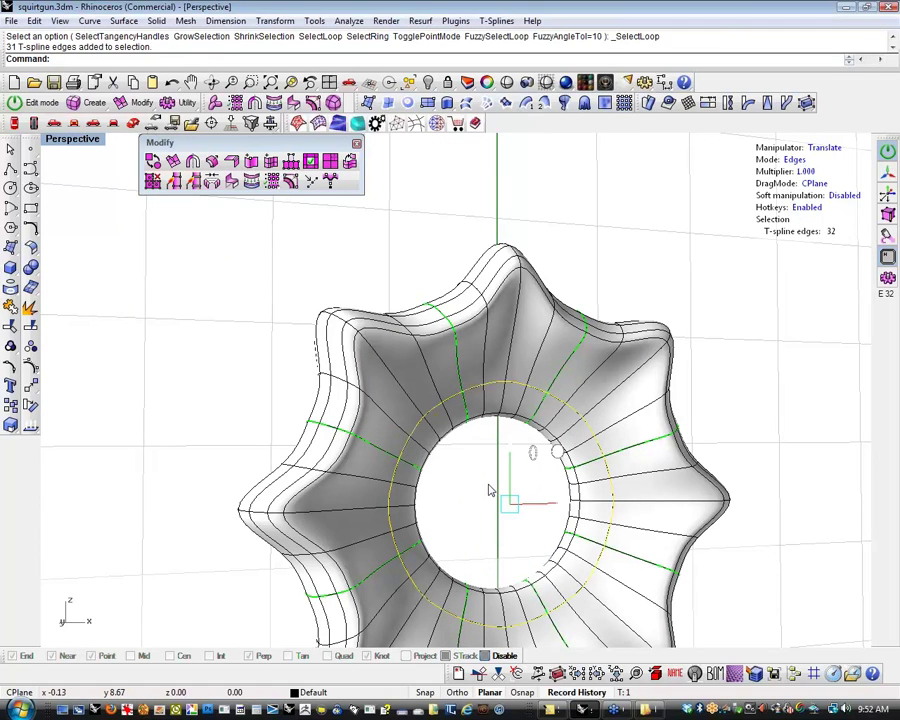
mouse_move(512, 466)
right_down()
mouse_move(520, 538)
mouse_move(583, 593)
mouse_move(604, 587)
mouse_move(649, 609)
mouse_move(552, 539)
mouse_move(449, 495)
mouse_move(640, 491)
mouse_move(589, 437)
right_up()
click(725, 481)
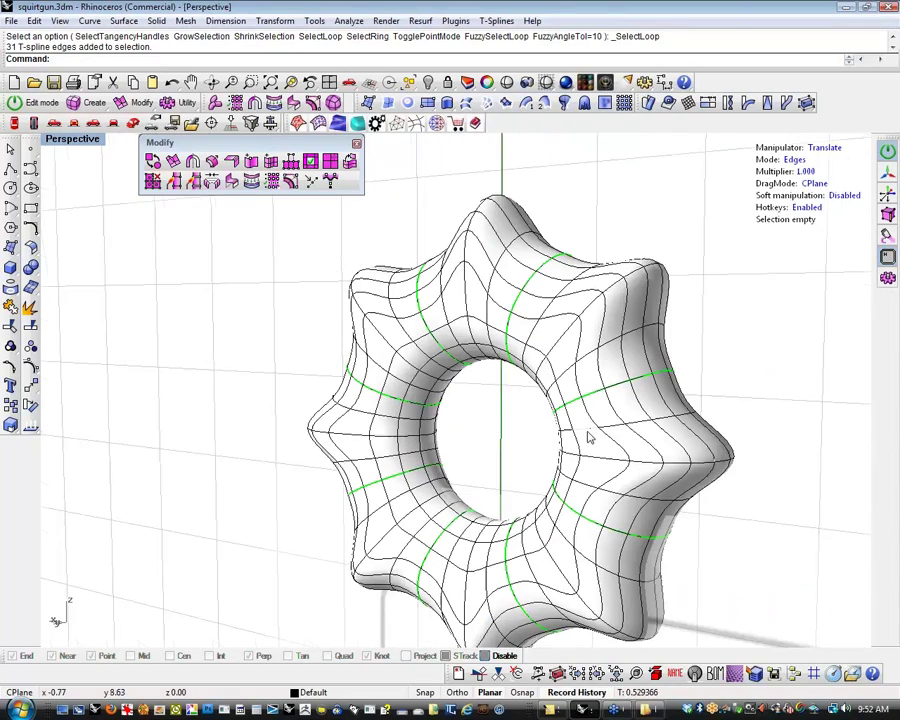
Delete the edge loop just outside the hole on the ring's opposite face
click(572, 427)
double_click(573, 430)
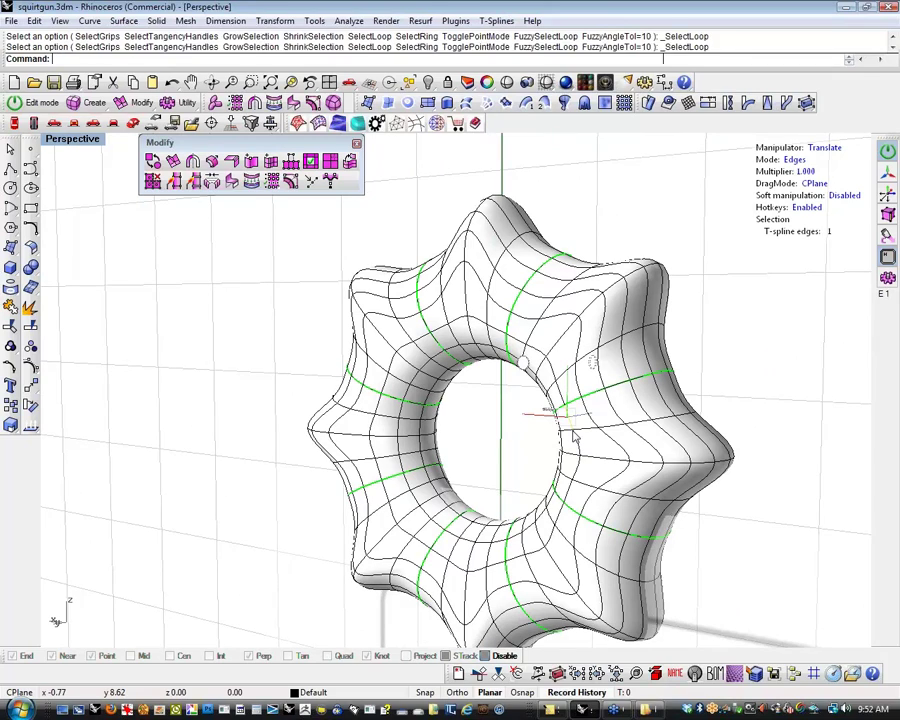
key(Delete)
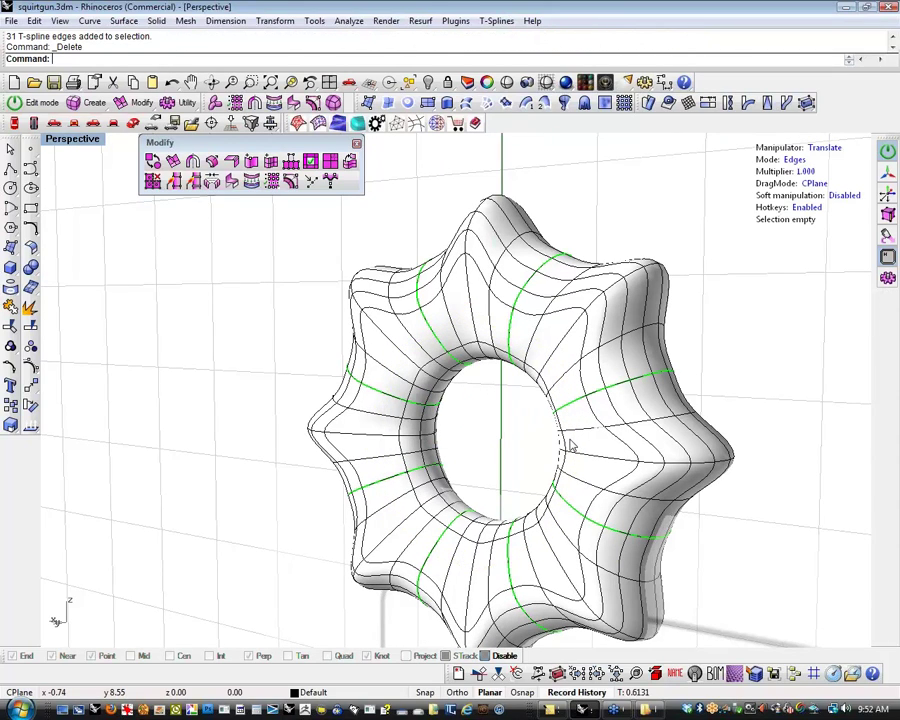
click(615, 440)
key(Delete)
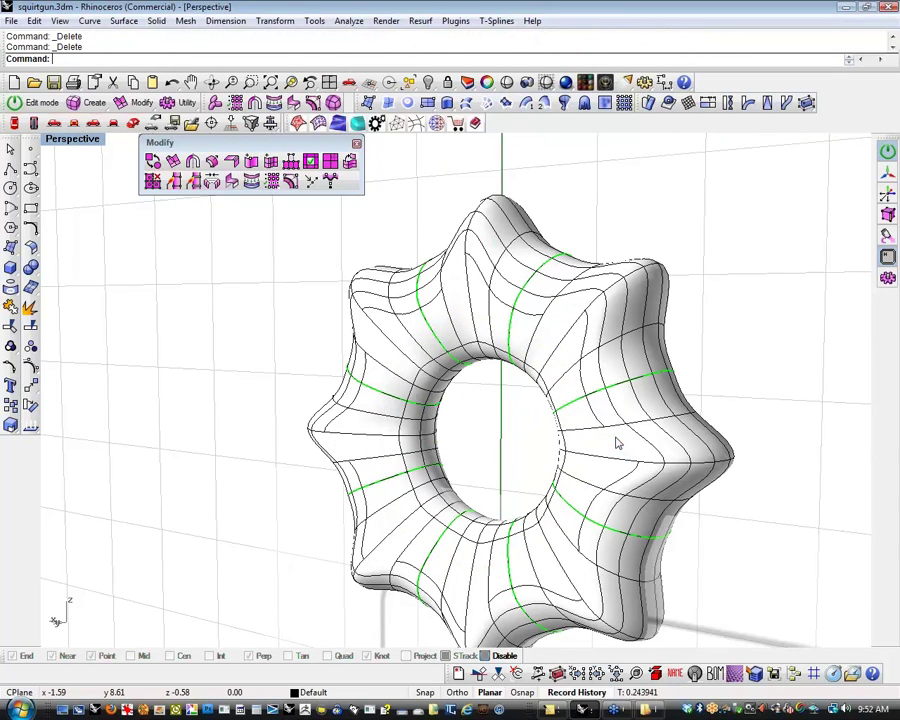
key(ctrl+z)
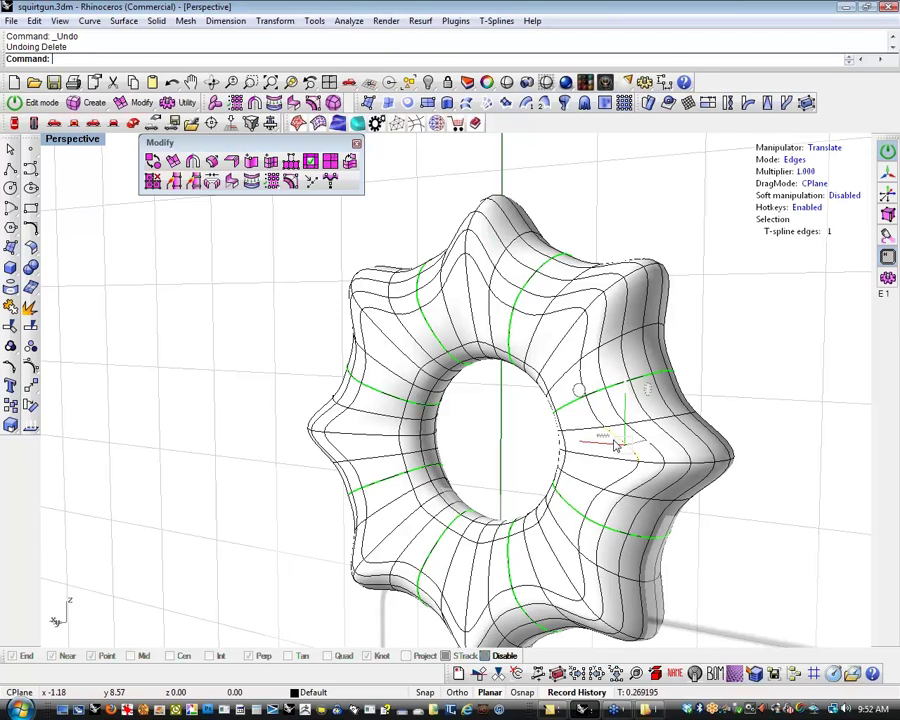
Delete the innermost remaining star-shaped edge loop on this face of the ring
double_click(615, 442)
key(Delete)
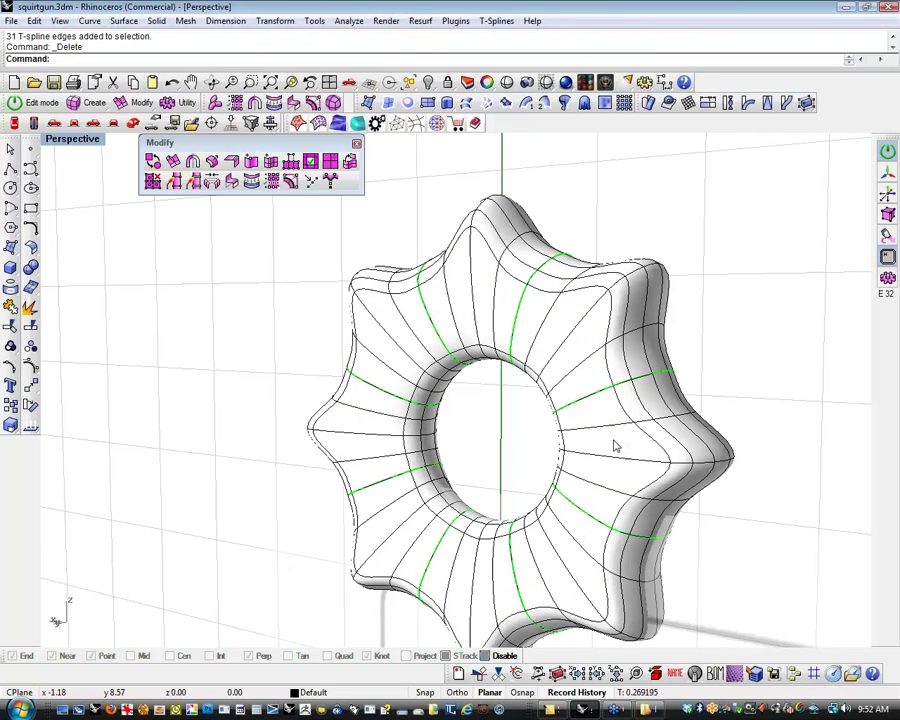
click(562, 443)
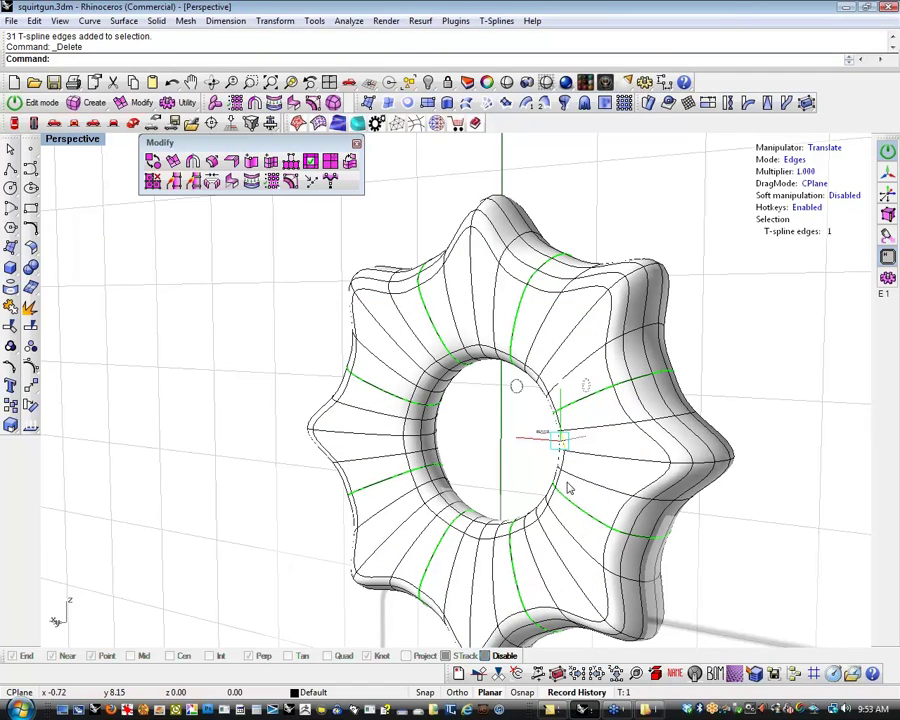
key(l)
right_drag(552, 484, 458, 476)
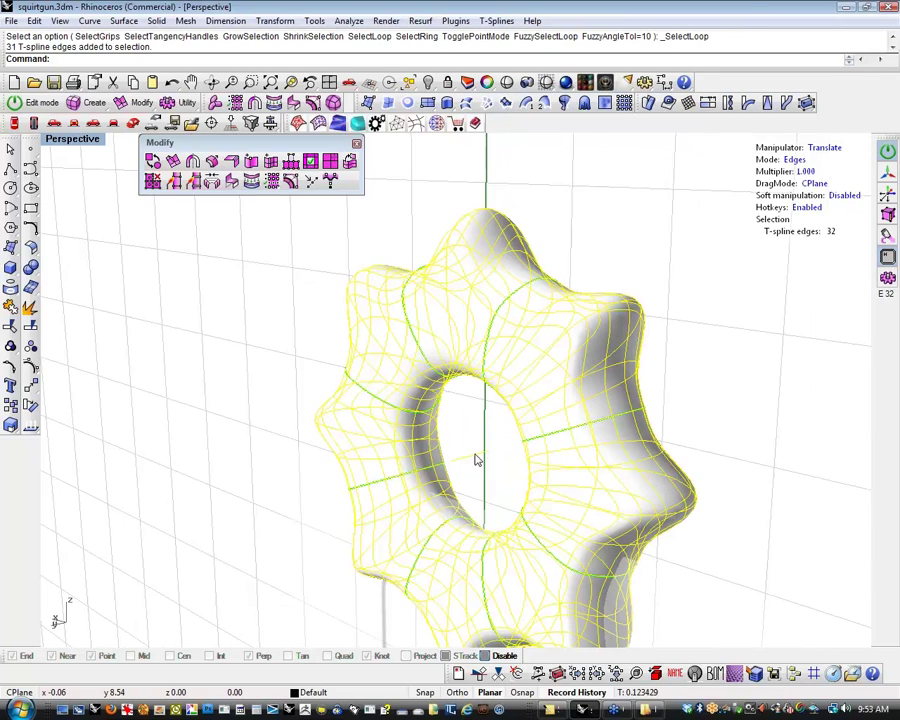
click(322, 438)
Delete one complete edge loop running around the ring's outer rim, near its rear side
right_drag(322, 438, 278, 460)
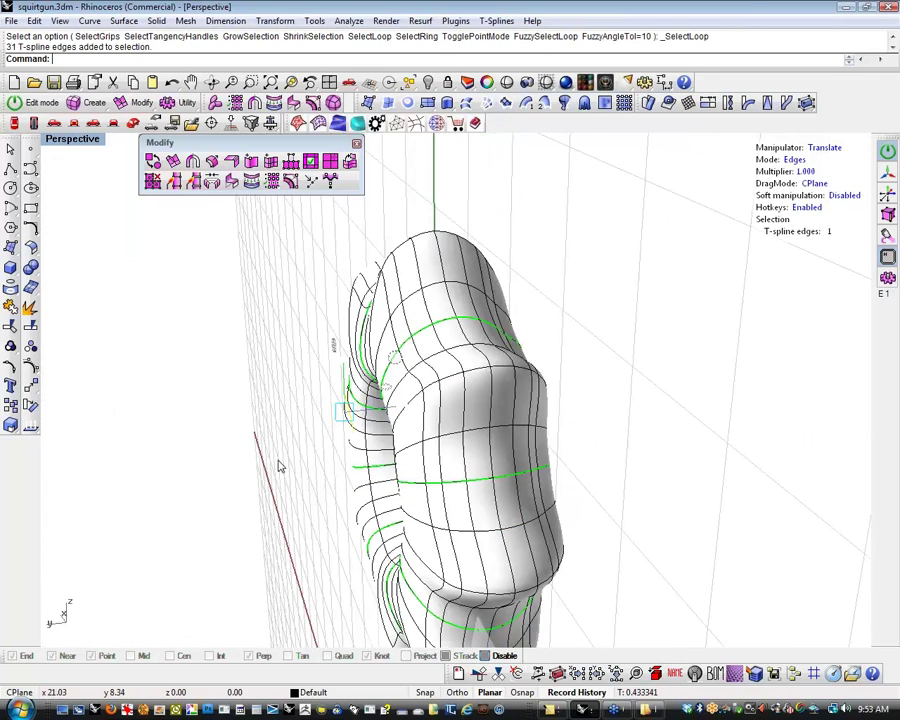
double_click(442, 453)
double_click(439, 457)
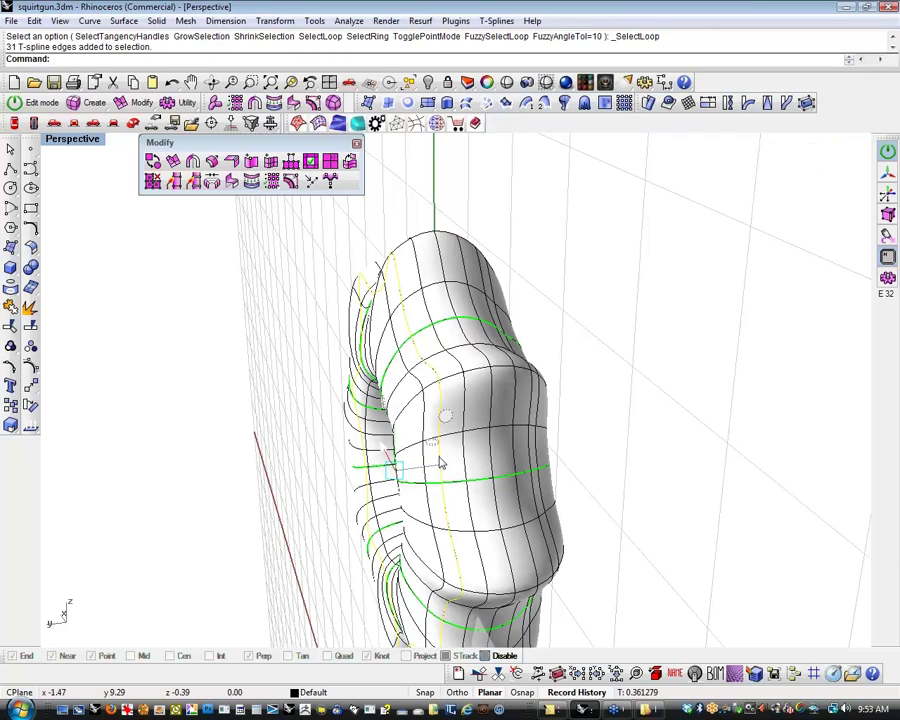
key(Delete)
click(528, 451)
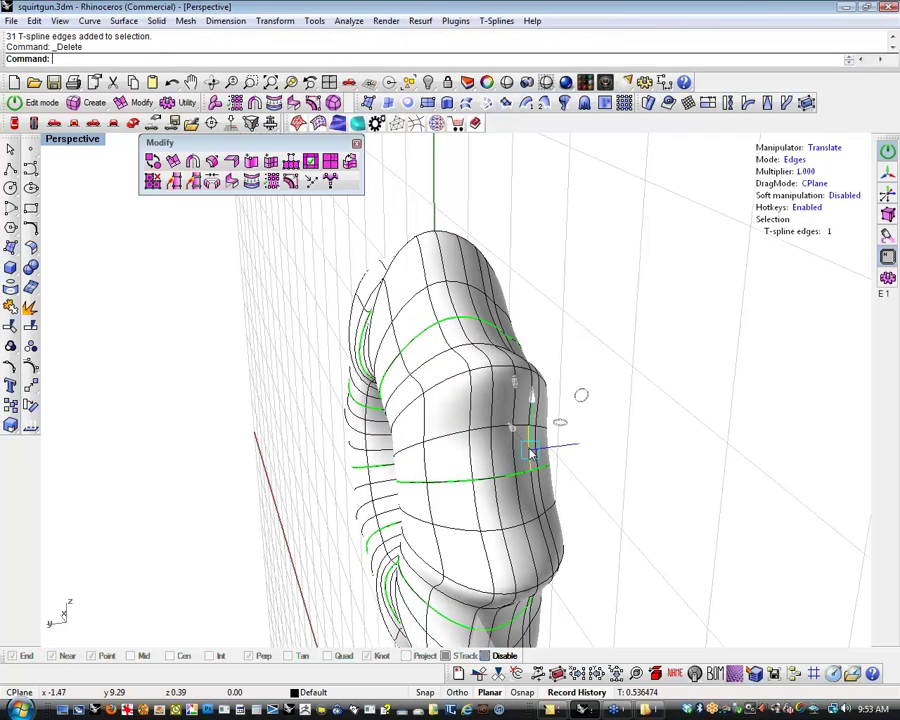
key(Delete)
key(ctrl+z)
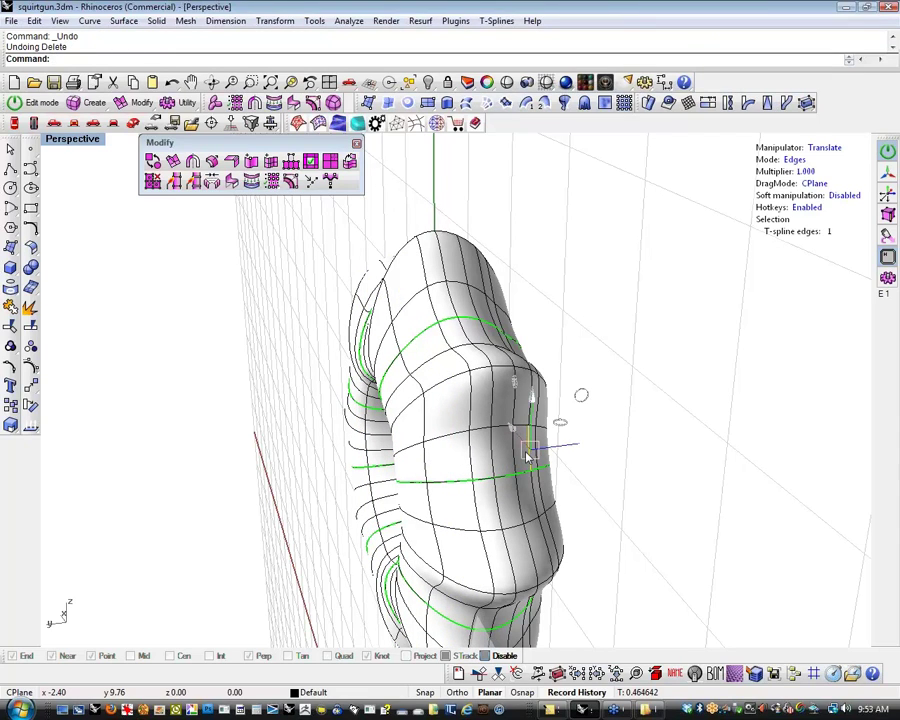
Delete three more complete edge loops around the ring's outer rim to simplify its mesh
double_click(528, 452)
key(Delete)
right_drag(528, 456, 426, 455)
double_click(430, 452)
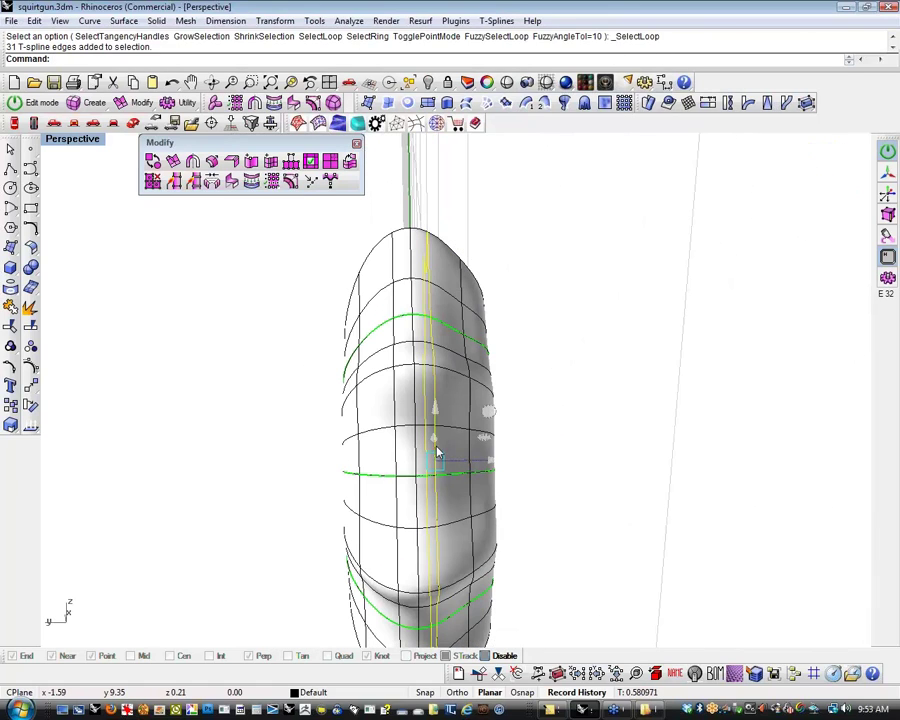
key(Delete)
double_click(393, 453)
key(Delete)
Examine the ring from its rim and face, and undo the last edge-loop deletion
right_drag(393, 453, 550, 398)
right_drag(232, 391, 140, 388)
scroll(512, 434, up, 7)
right_drag(512, 436, 373, 361)
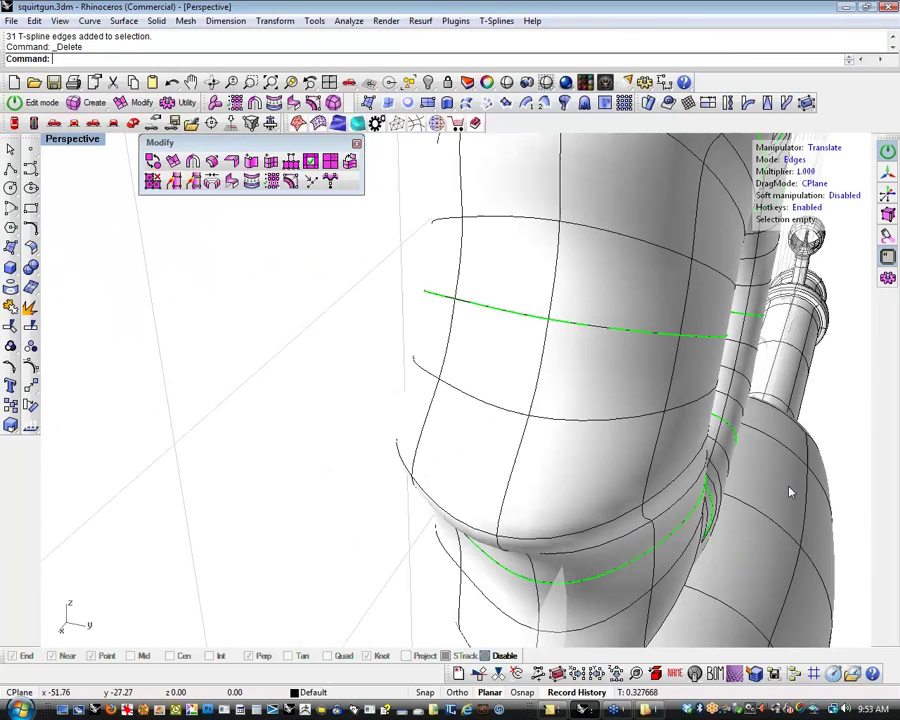
right_drag(554, 341, 720, 470)
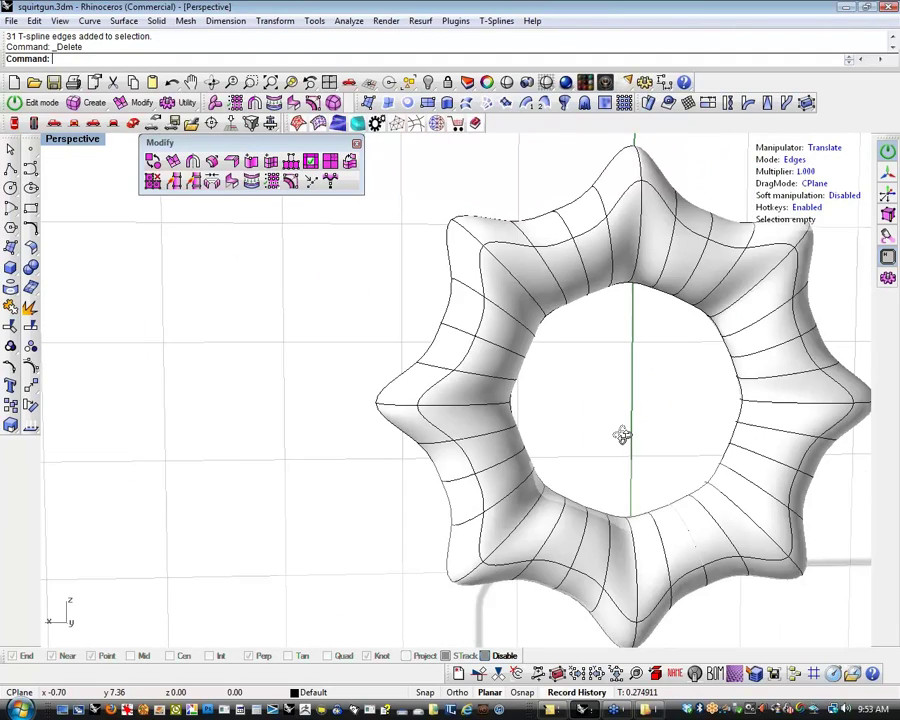
right_drag(620, 434, 616, 484)
key(ctrl+z)
Scale the two edge loops on either side of the hole slightly apart along the ring's axis and clear the selection
shift+double_click(588, 447)
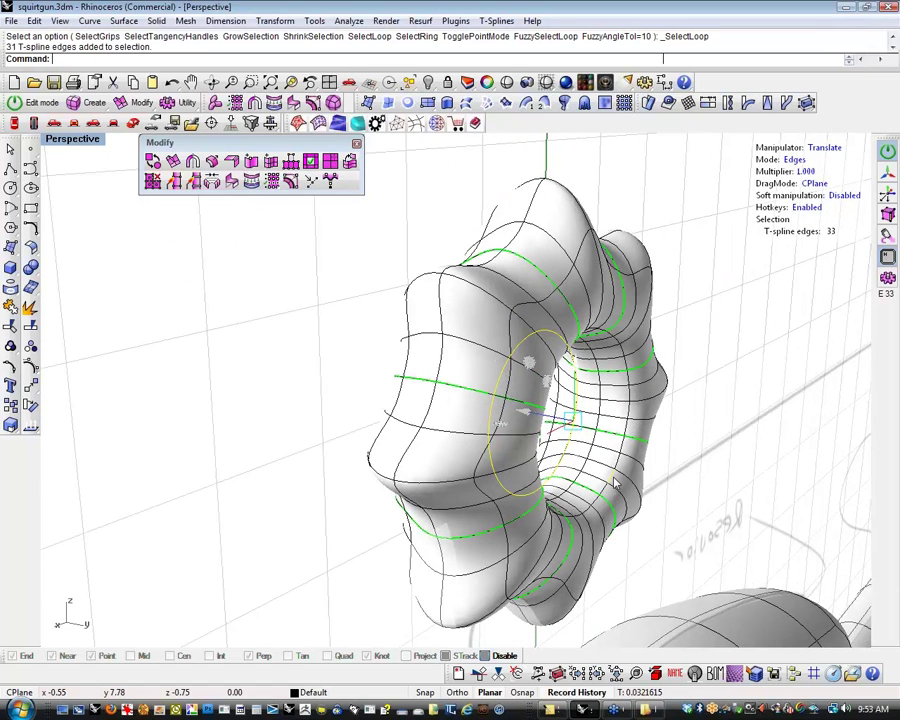
key(r)
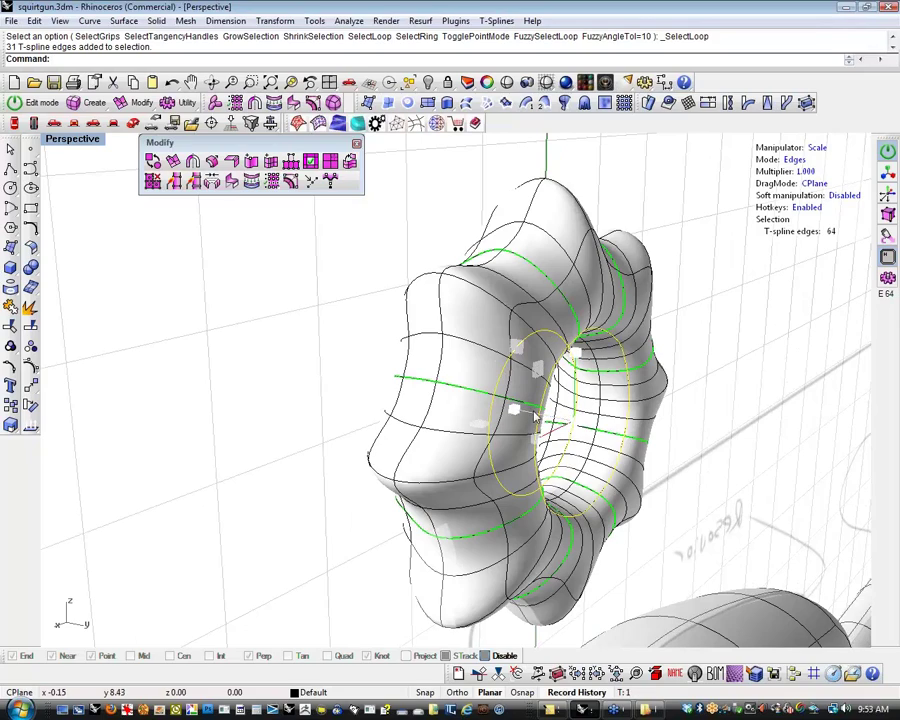
mouse_move(520, 410)
mouse_down()
mouse_move(490, 406)
mouse_move(538, 414)
mouse_move(498, 402)
mouse_move(510, 406)
mouse_up()
key(Escape)
In the top view, select the whole star ring and rotate it 90 degrees about the vertical axis
scroll(285, 388, down, 3)
shift+right_drag(282, 386, 84, 220)
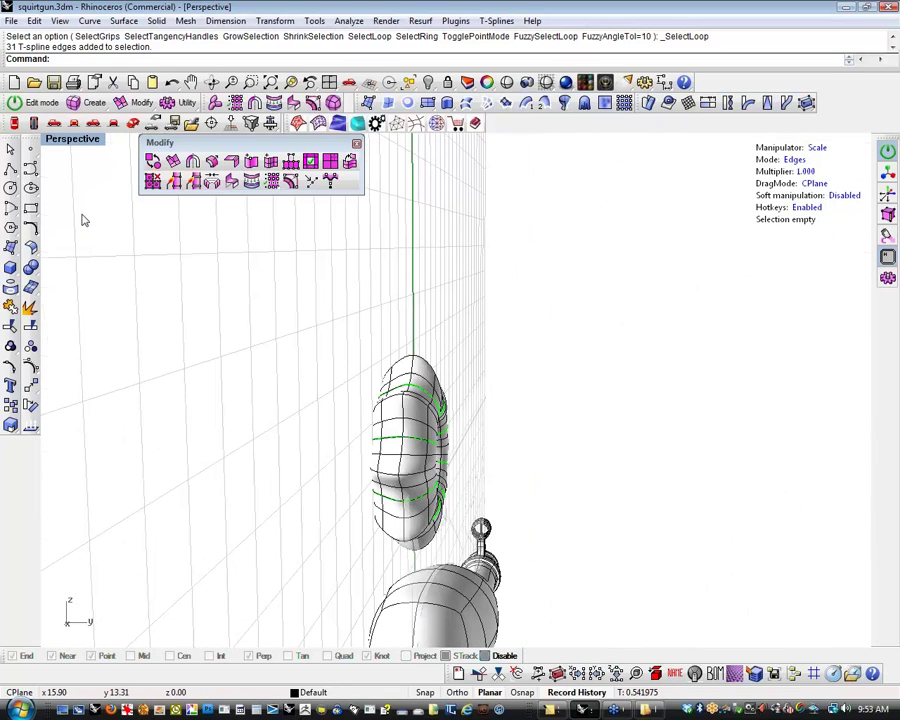
click(14, 122)
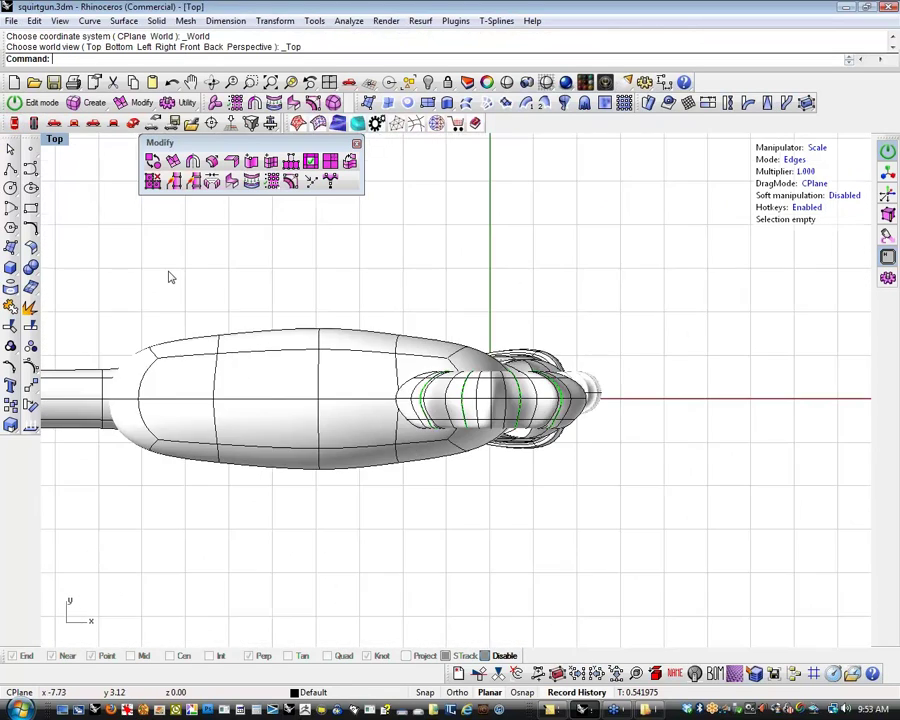
scroll(467, 330, up, 2)
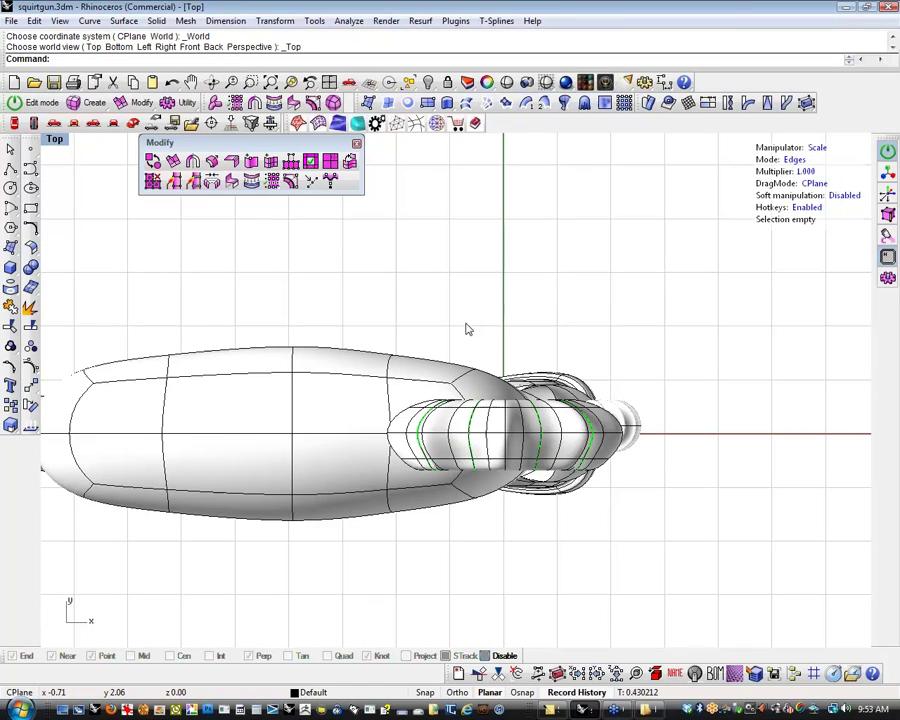
key(1)
click(510, 400)
right_drag(560, 400, 487, 410)
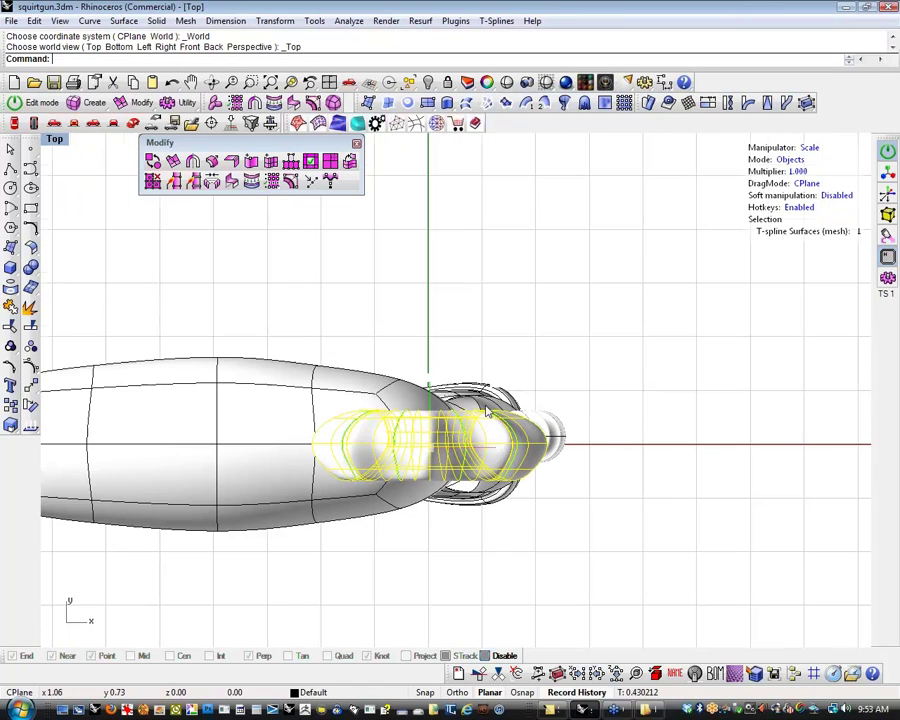
key(e)
click(452, 383)
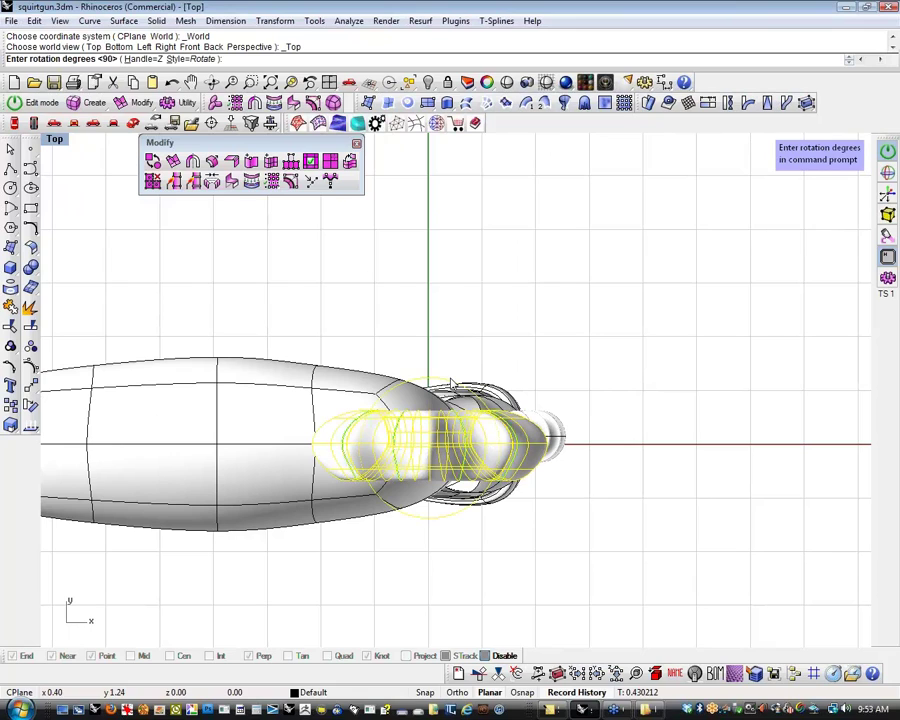
text(90)
key(Return)
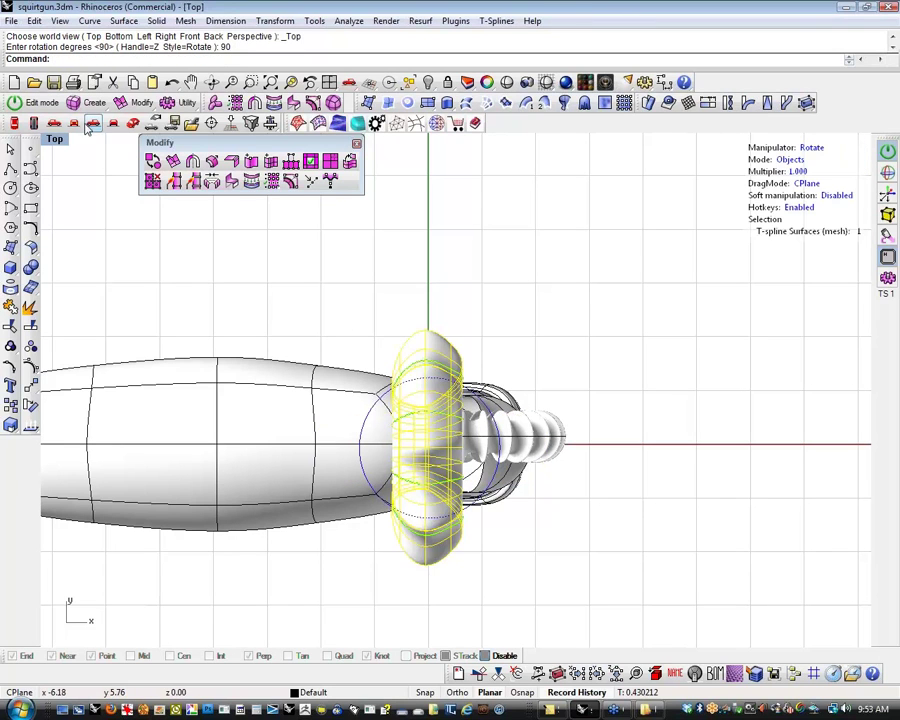
In the front view, scale the whole star ring down uniformly
click(76, 122)
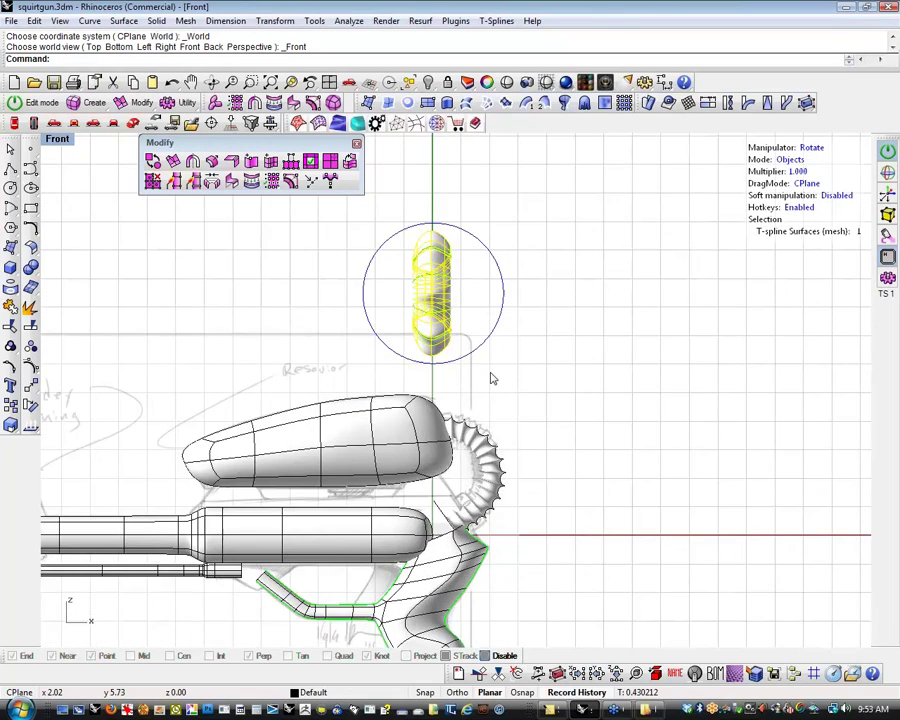
key(s)
drag(344, 340, 284, 368)
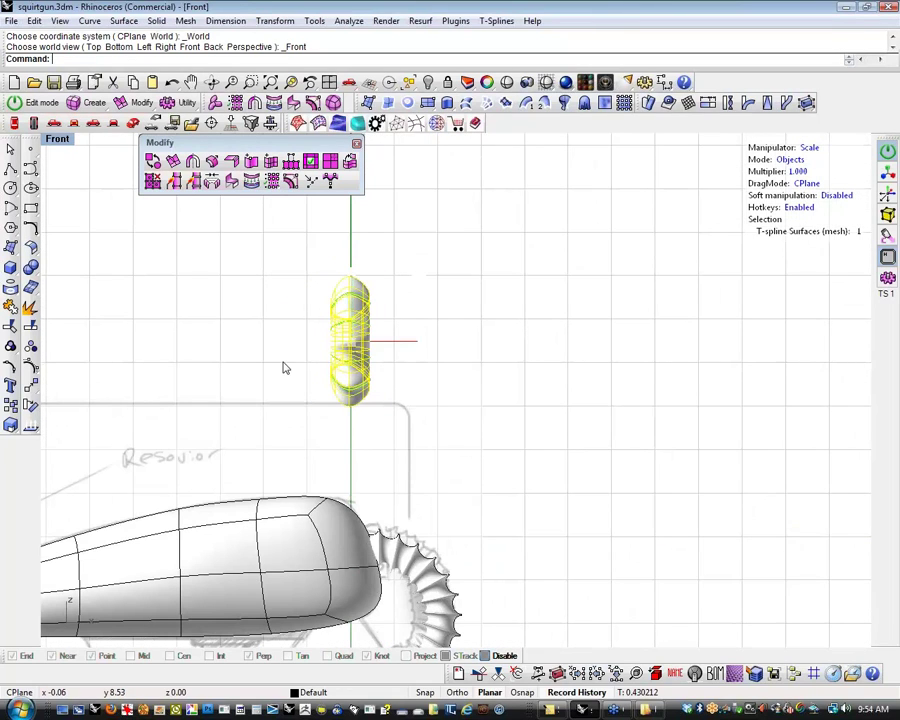
drag(375, 343, 322, 371)
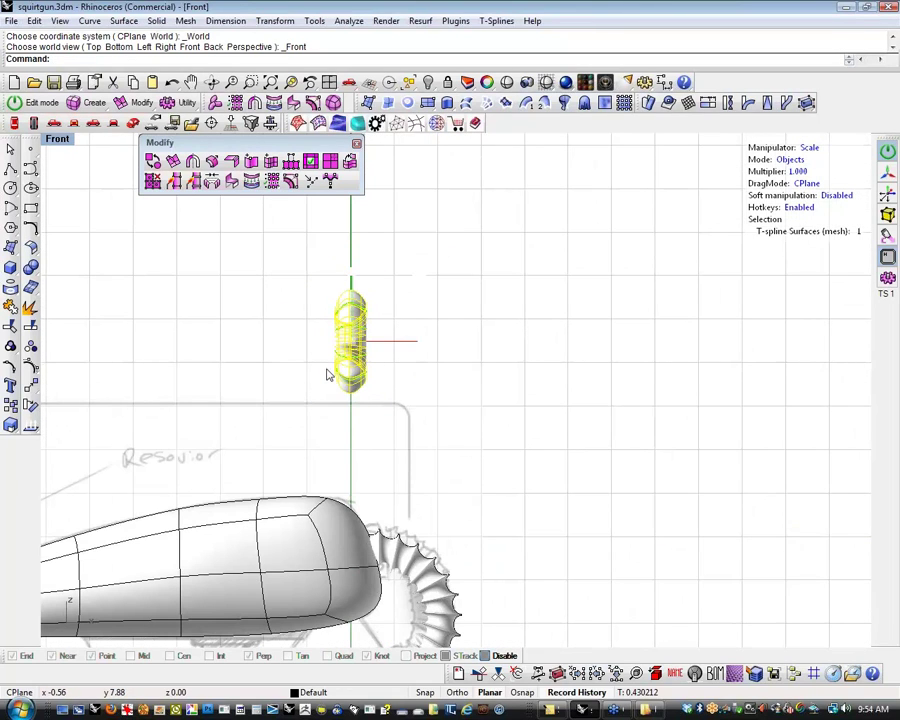
Move the star ring to the rear end of the reservoir and rotate it to tilt with the reservoir's rear wall
key(t)
drag(384, 343, 446, 516)
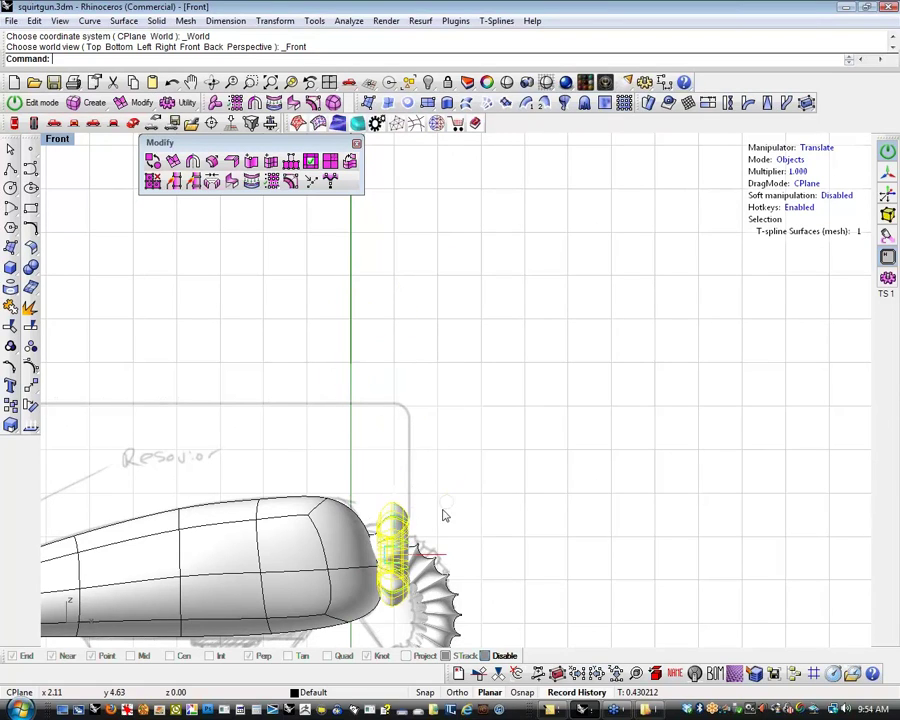
scroll(446, 516, up, 4)
key(r)
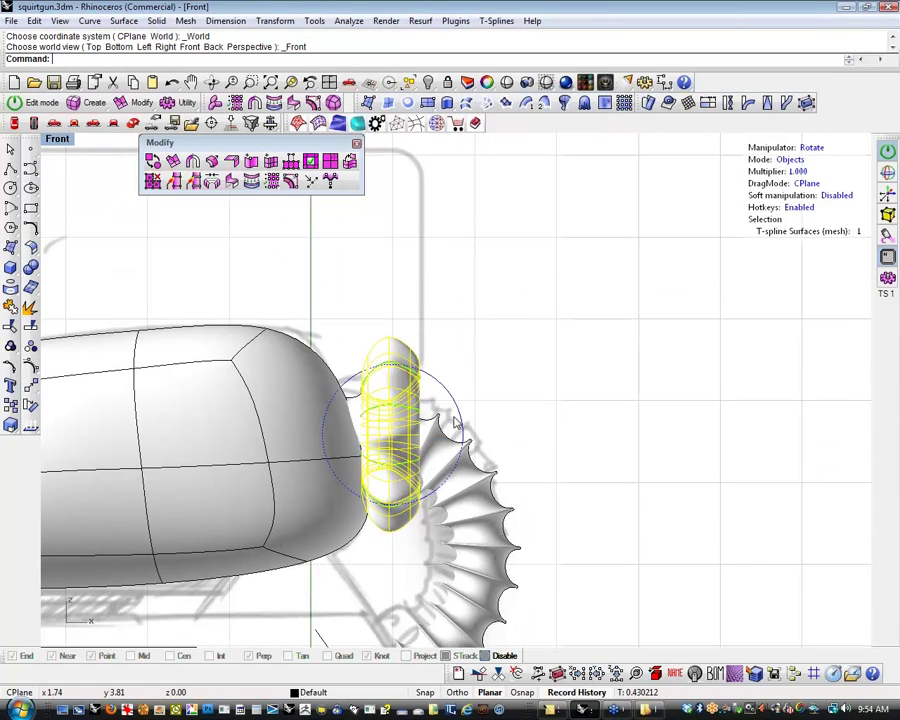
drag(455, 424, 416, 378)
Nudge the tilted ring against the reservoir's rear wall and scale it down uniformly to fit between the reservoir and the hose
key(t)
key(r)
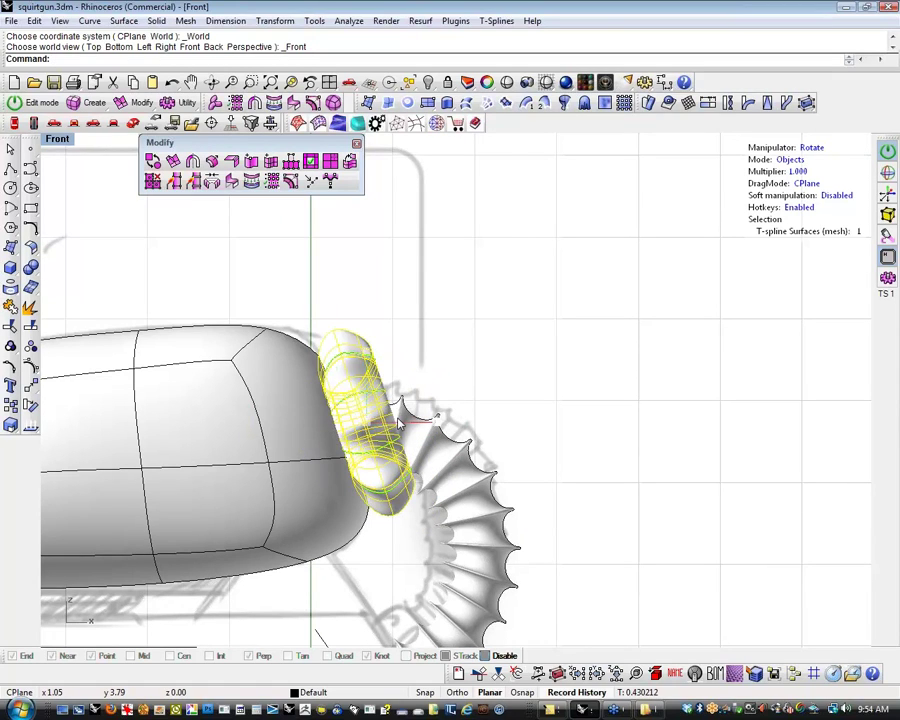
mouse_move(367, 428)
mouse_down()
mouse_move(325, 437)
mouse_move(381, 421)
mouse_up()
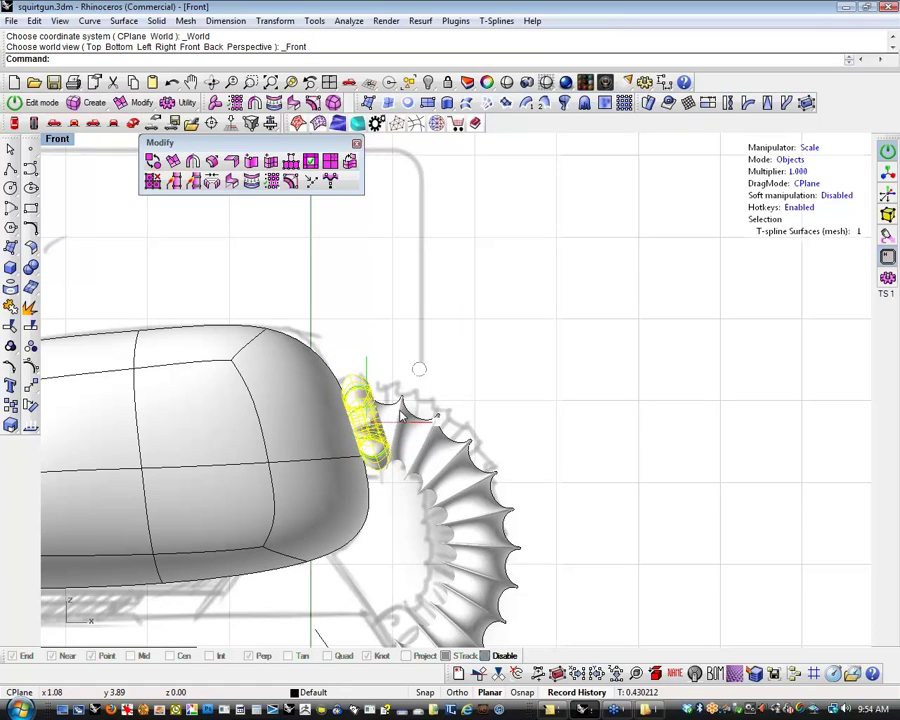
key(w)
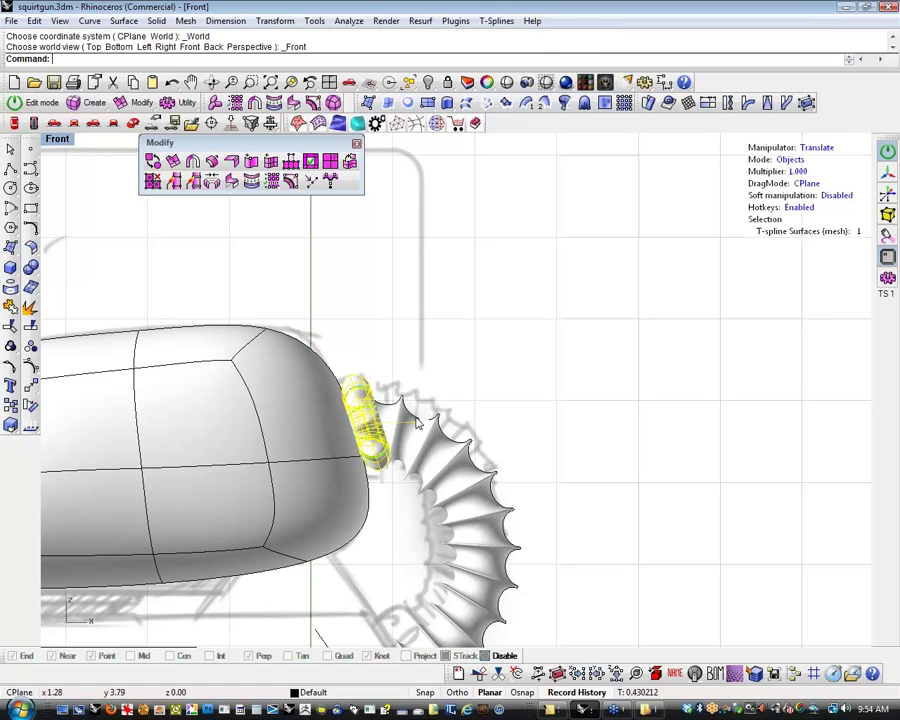
Select the ring's edge loop facing the reservoir and move it toward the reservoir wall
scroll(380, 422, up, 6)
click(453, 298)
right_drag(441, 325, 459, 289)
key(s)
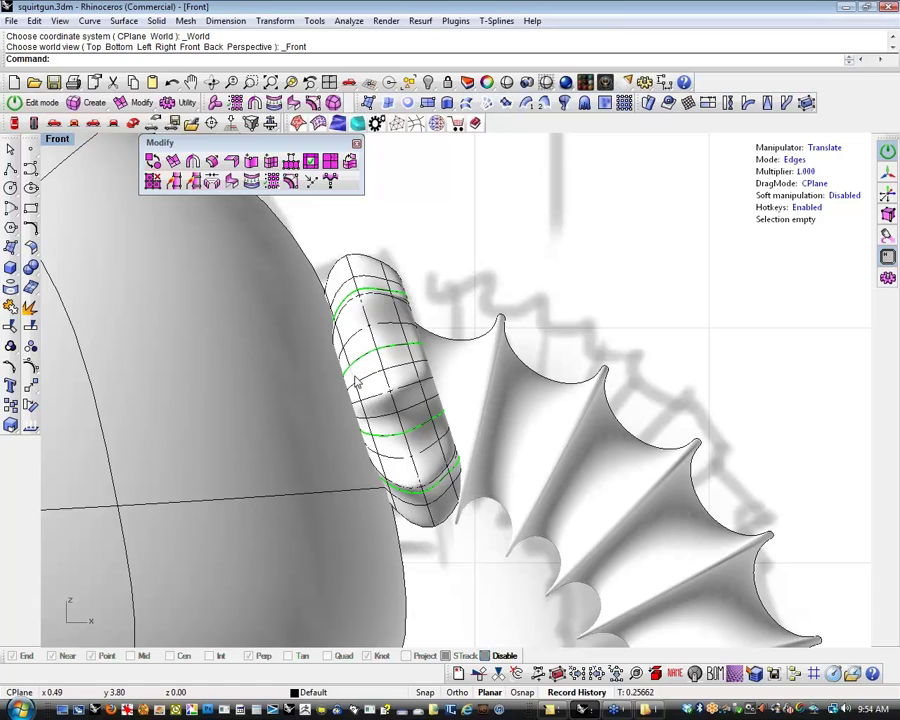
click(357, 381)
click(404, 411)
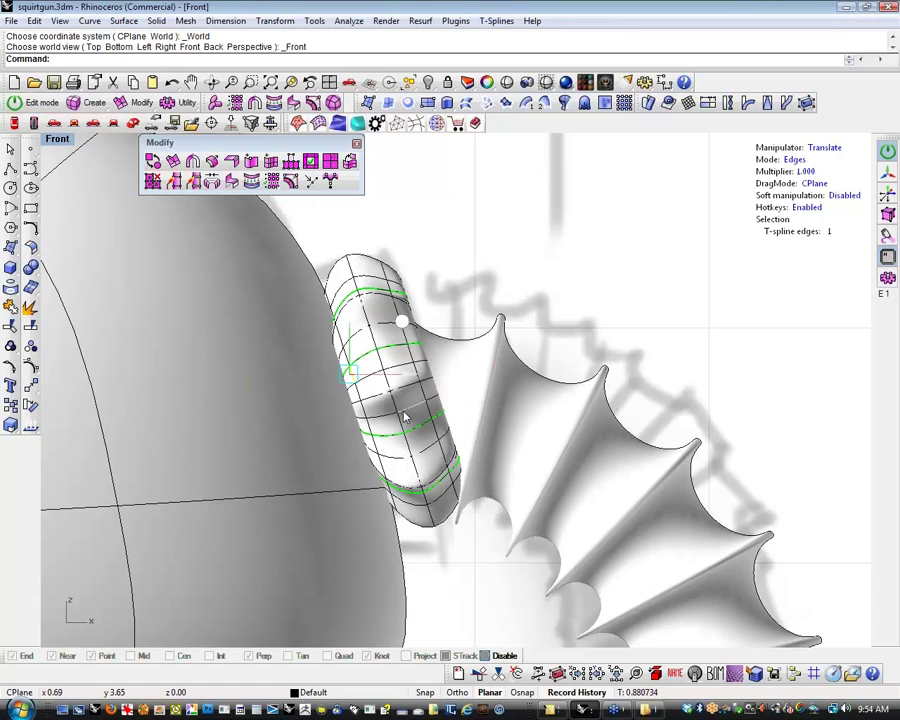
double_click(405, 410)
right_drag(407, 411, 415, 411)
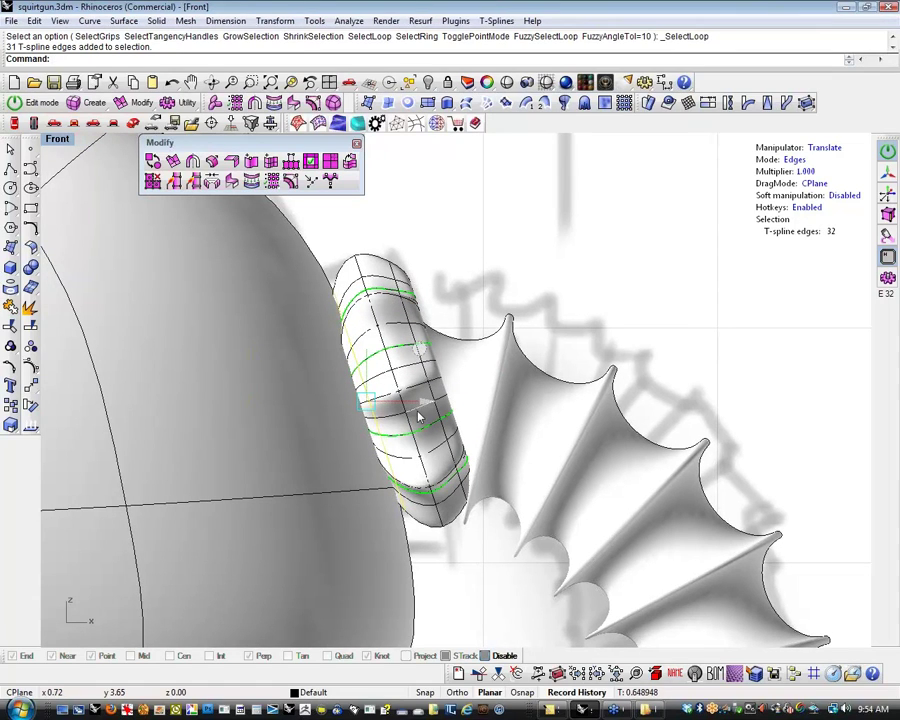
drag(419, 350, 395, 367)
Select the ring's edge loop facing the hose, move it slightly outward toward the hose, and clear the selection
click(434, 342)
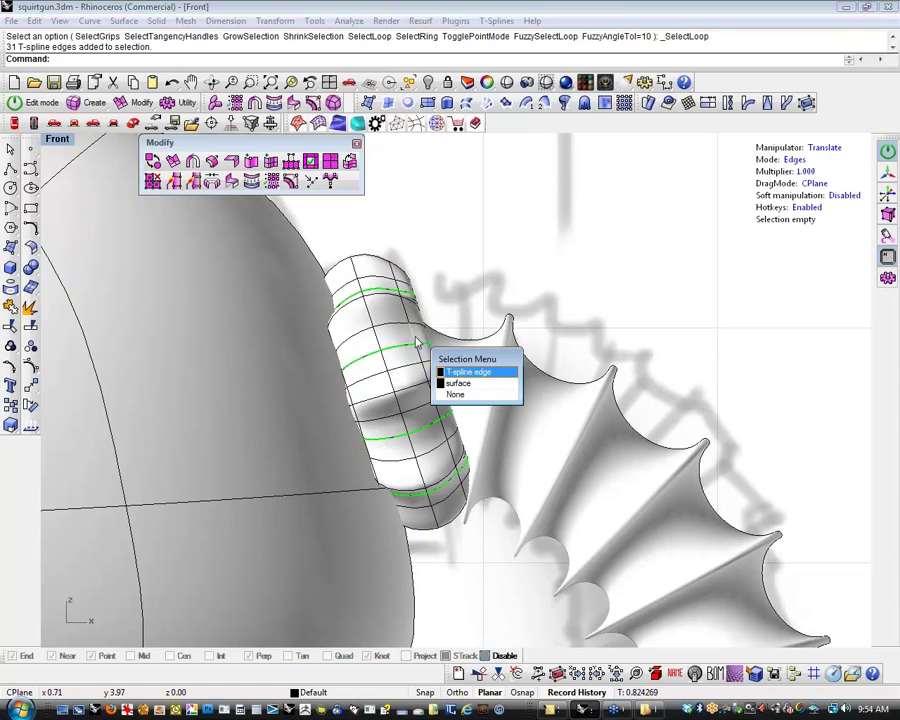
click(455, 371)
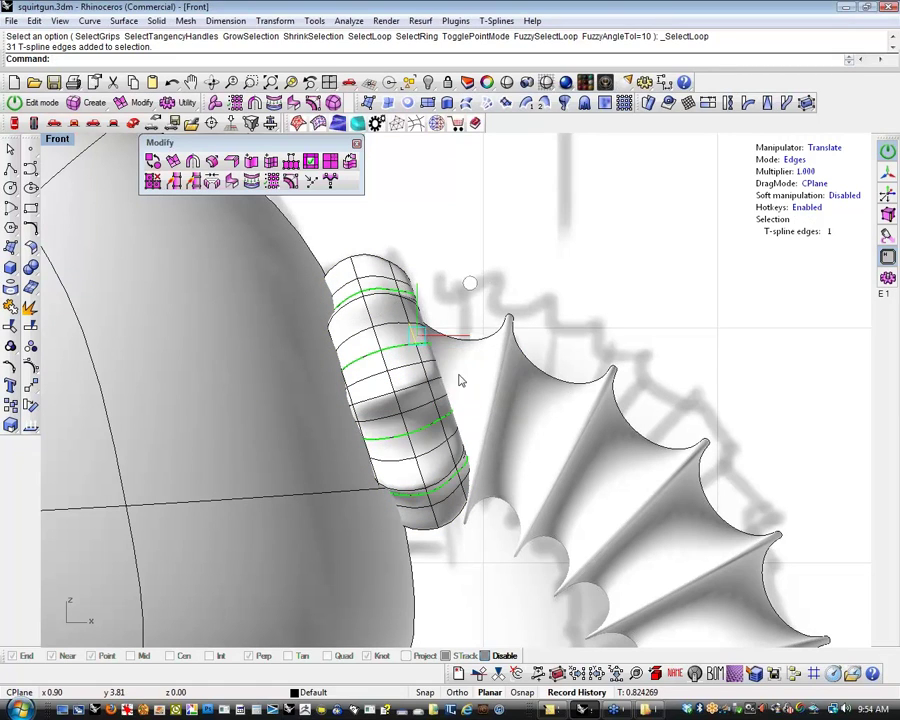
drag(491, 328, 513, 320)
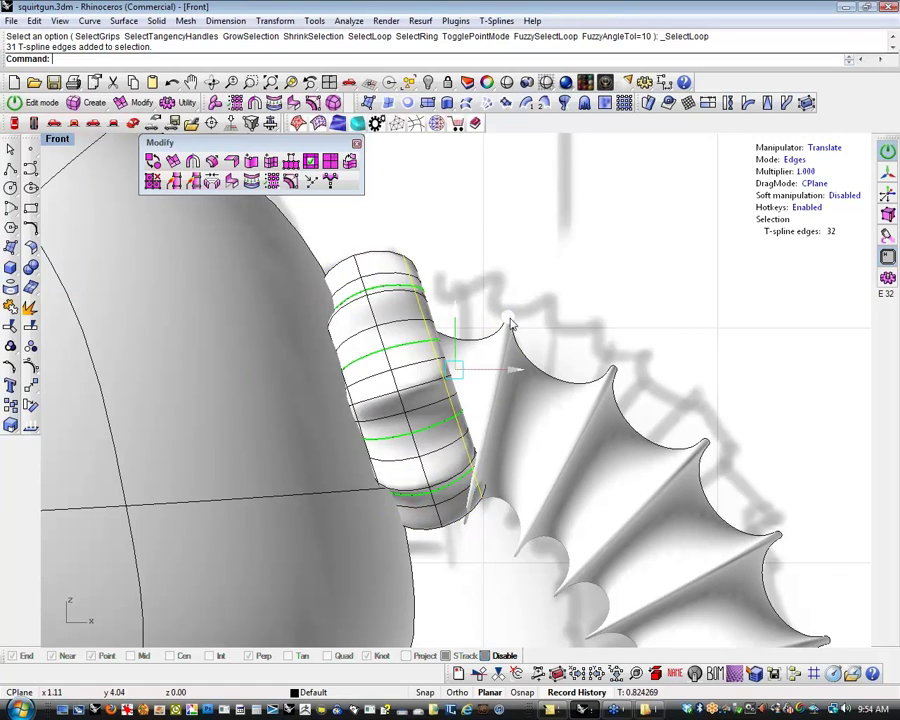
scroll(507, 348, down, 2)
right_drag(518, 426, 562, 358)
scroll(540, 425, down, 2)
key(Escape)
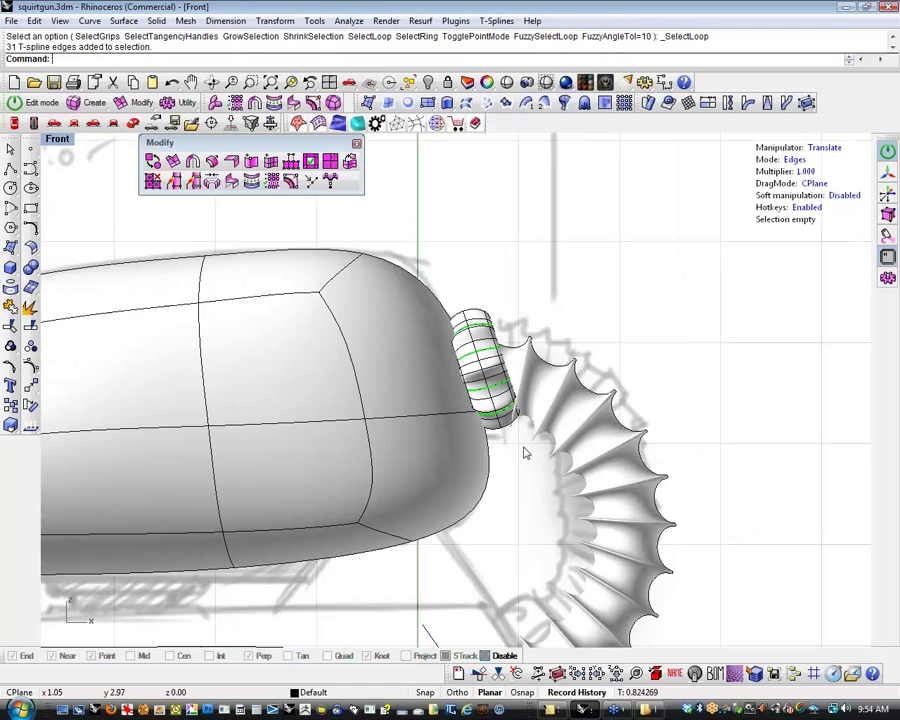
Select the whole ring and shift it slightly to seat it on the reservoir's rear wall
scroll(525, 453, up, 4)
click(485, 372)
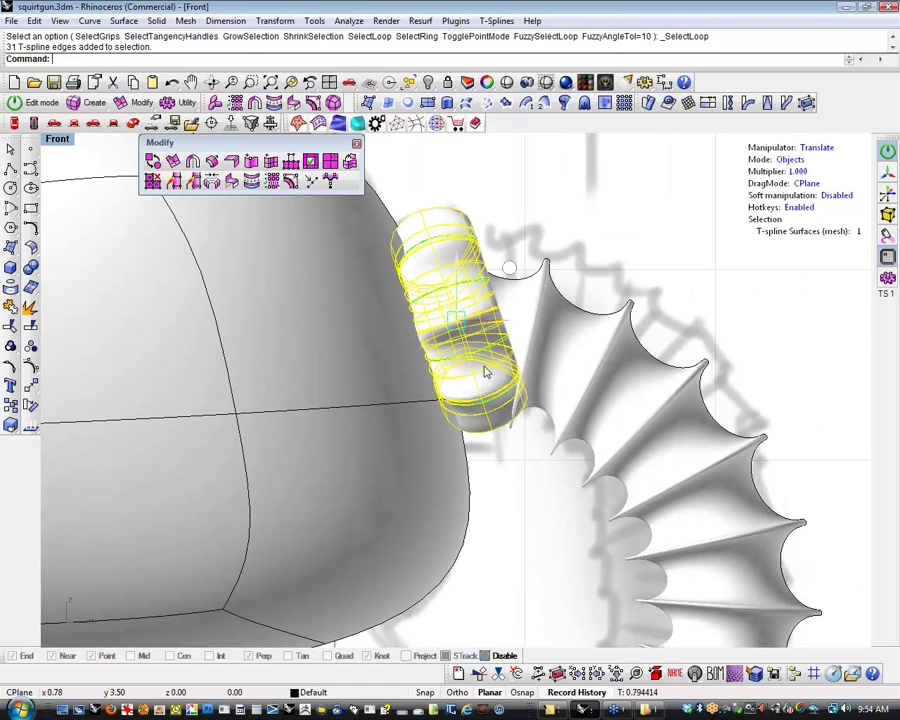
mouse_move(519, 283)
mouse_down()
mouse_move(506, 276)
mouse_move(502, 285)
mouse_up()
click(531, 473)
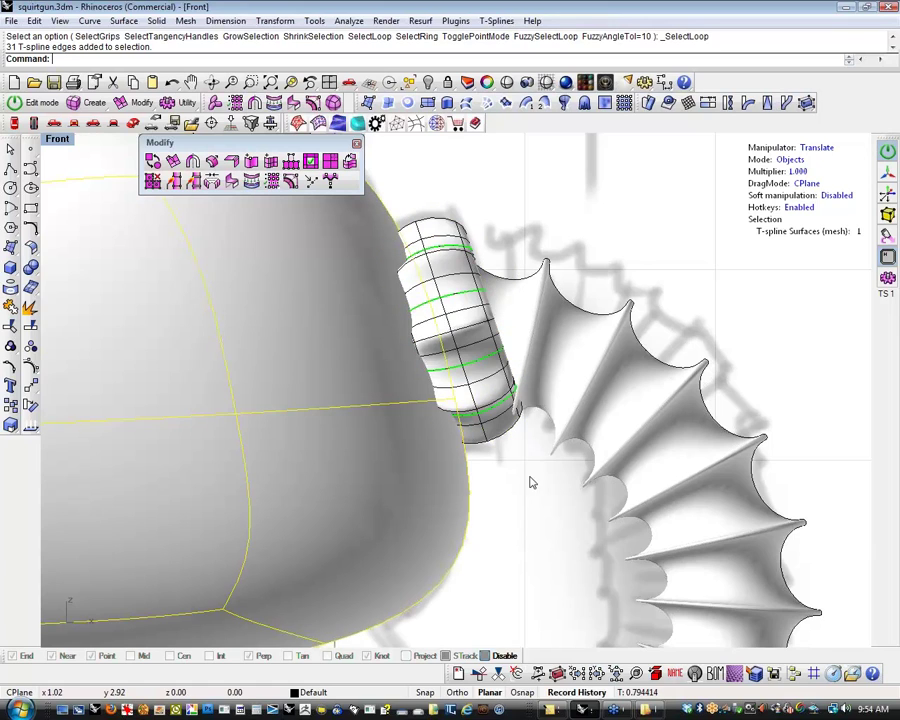
Select the ribbed hose, shift it slightly away from the reservoir, and clear the selection
right_drag(533, 480, 482, 480)
click(509, 464)
click(560, 427)
mouse_move(560, 427)
mouse_down()
mouse_move(562, 418)
mouse_move(576, 430)
mouse_up()
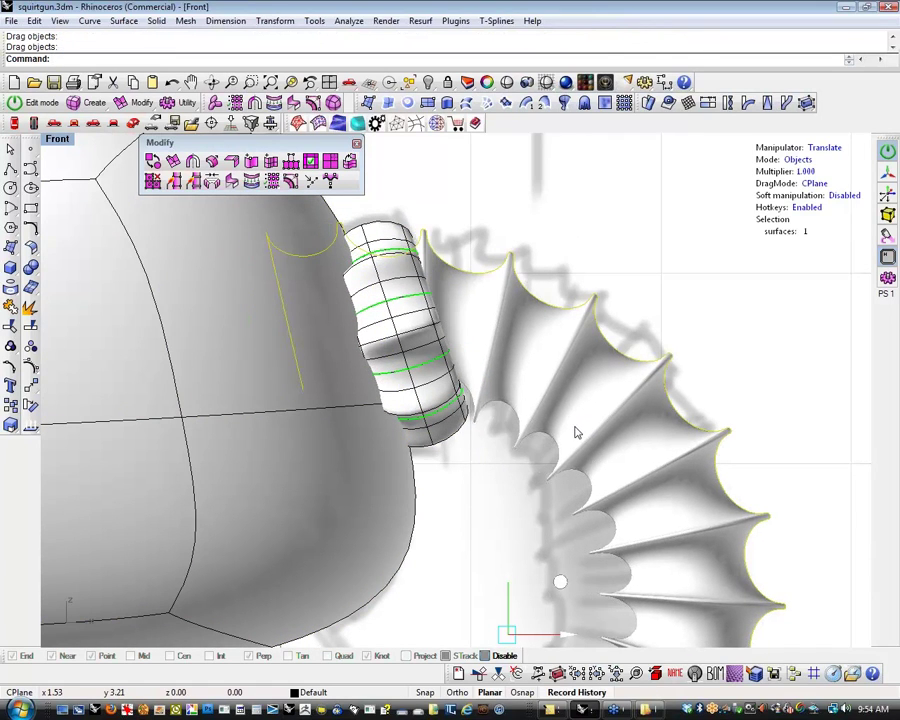
click(476, 503)
scroll(476, 503, down, 2)
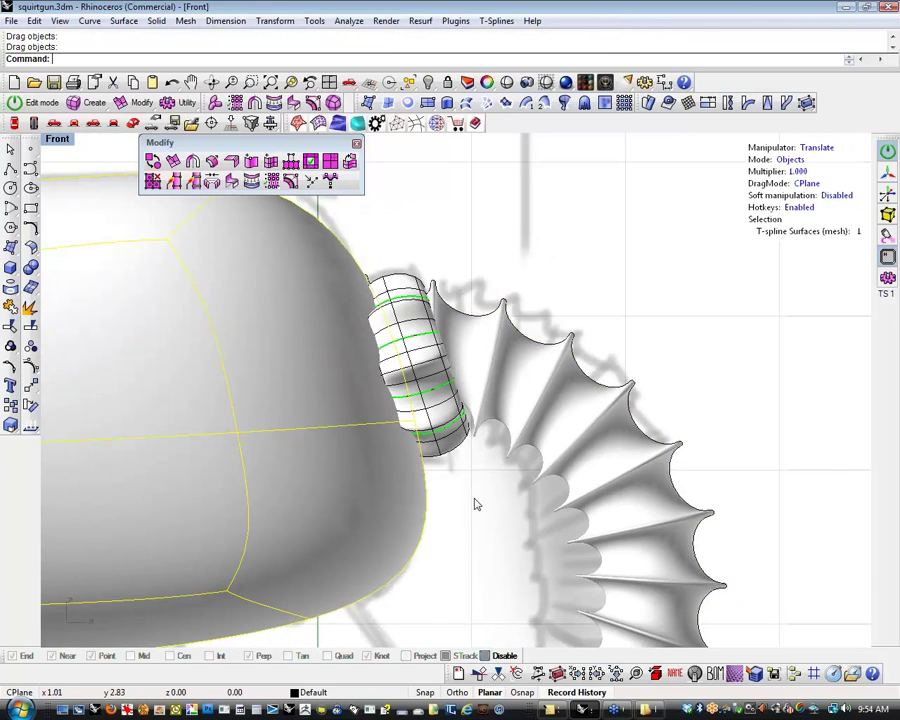
scroll(476, 503, down, 2)
right_drag(476, 503, 416, 314)
scroll(416, 314, down, 6)
click(420, 331)
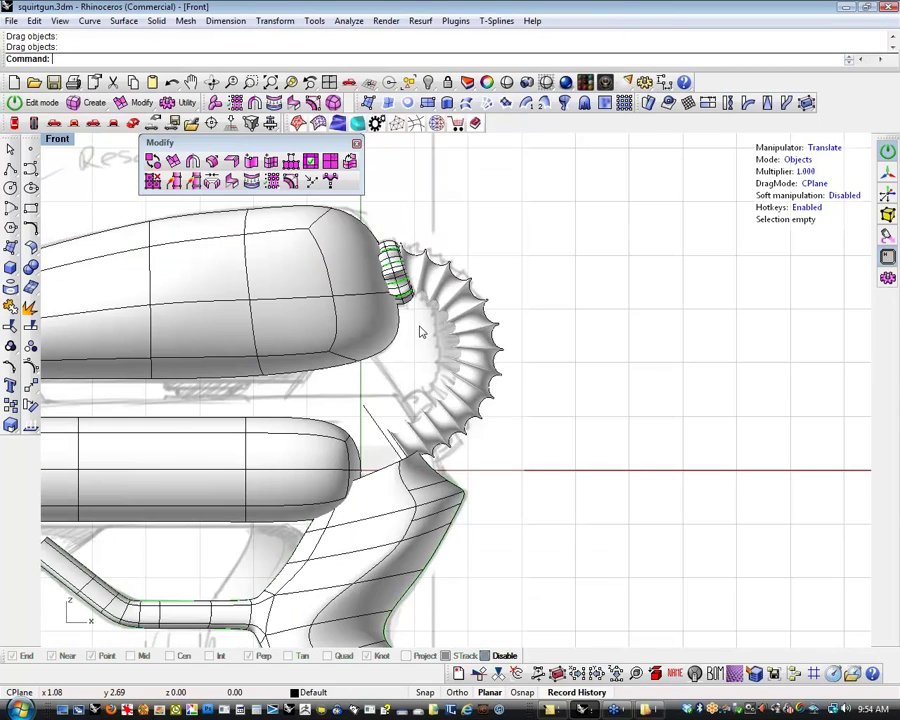
Duplicate the star ring and move the copy to the hose's lower end, above the grip
scroll(420, 328, up, 2)
click(411, 309)
click(413, 337)
key(d)
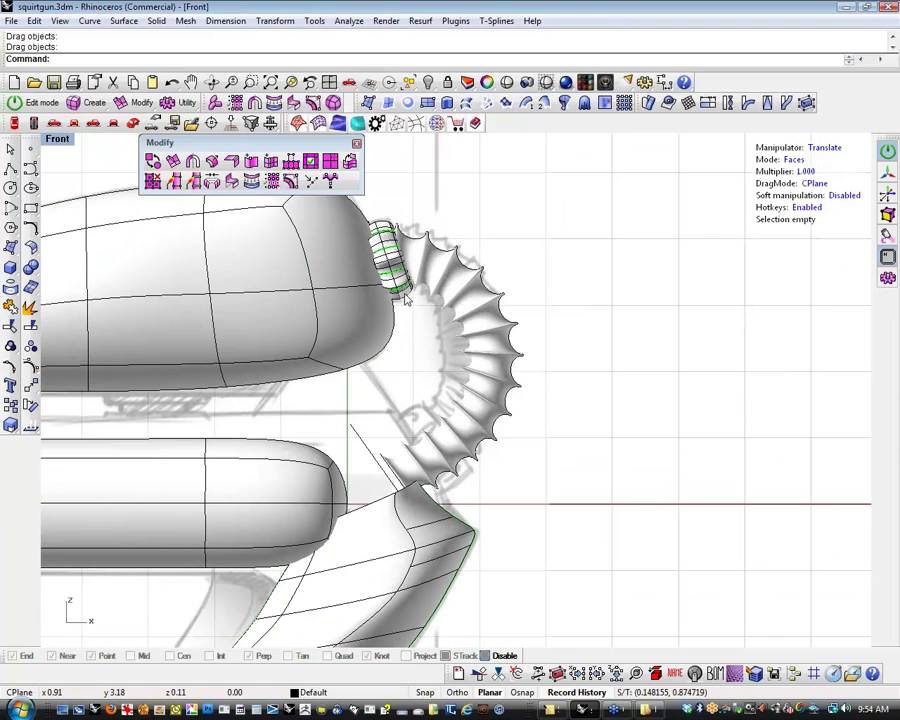
click(410, 337)
click(412, 298)
scroll(410, 300, up, 1)
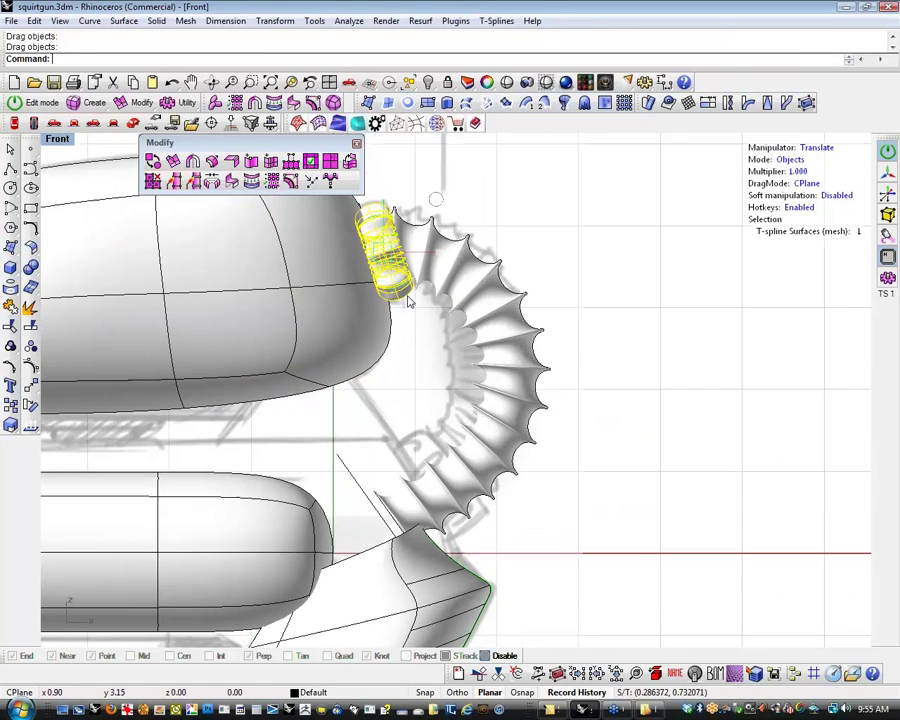
scroll(408, 302, up, 2)
scroll(412, 327, down, 3)
scroll(412, 388, up, 1)
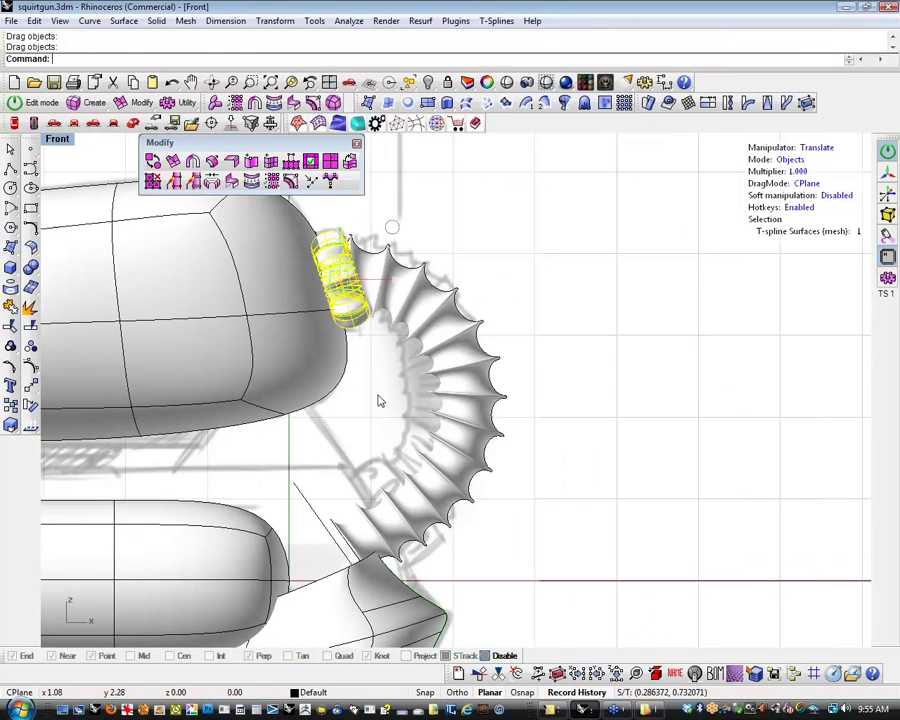
key(ctrl+c)
key(ctrl+v)
scroll(366, 404, up, 1)
scroll(374, 220, down, 1)
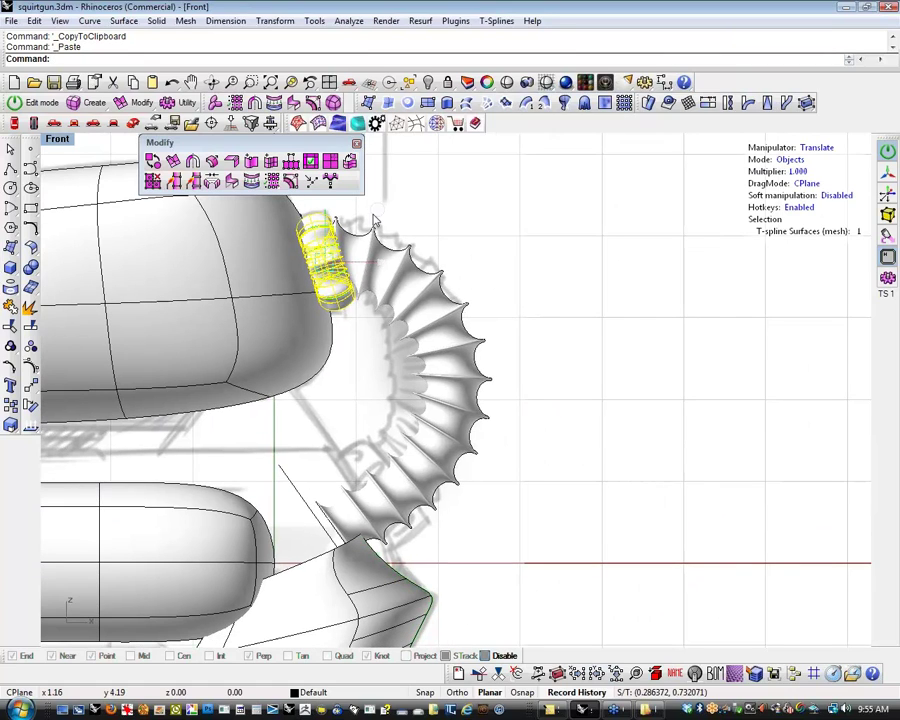
drag(345, 245, 405, 465)
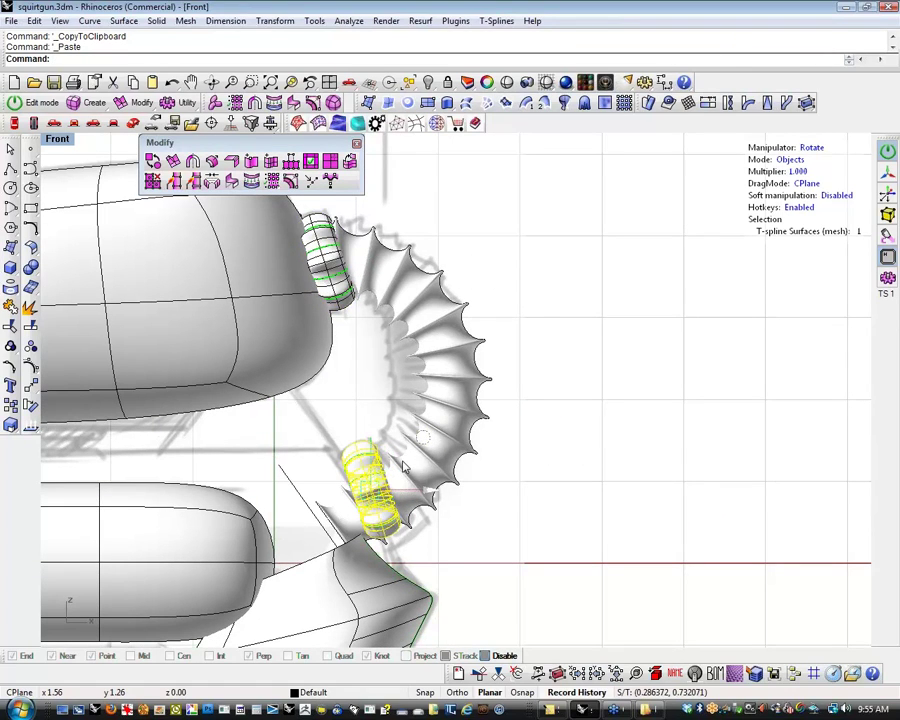
Rotate the copied ring about a pivot at its upper end to follow the hose's lower end, and shift it slightly down
key(z)
click(355, 444)
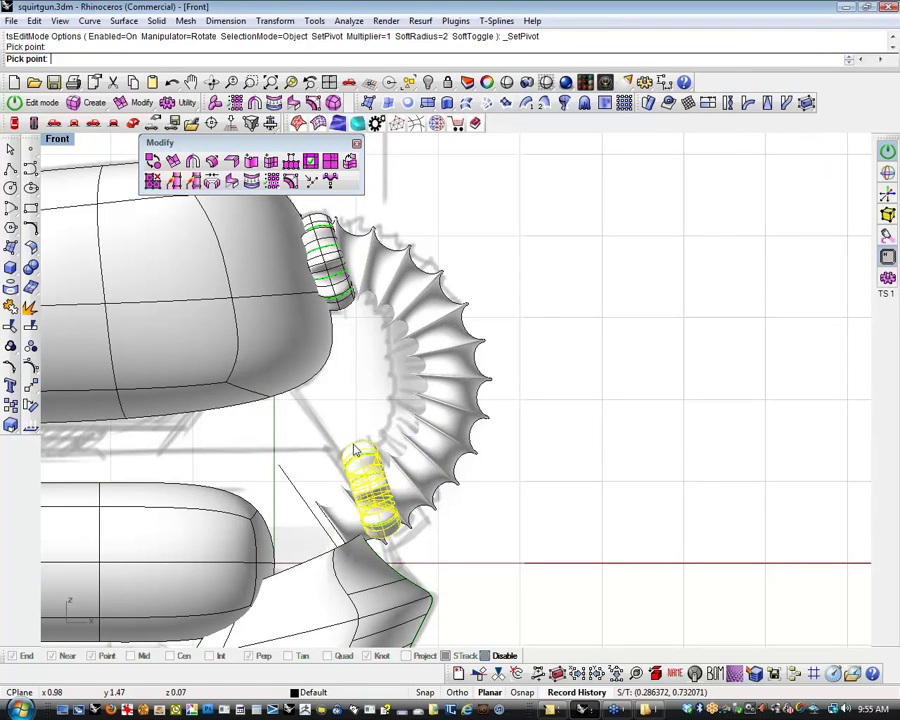
drag(350, 380, 335, 387)
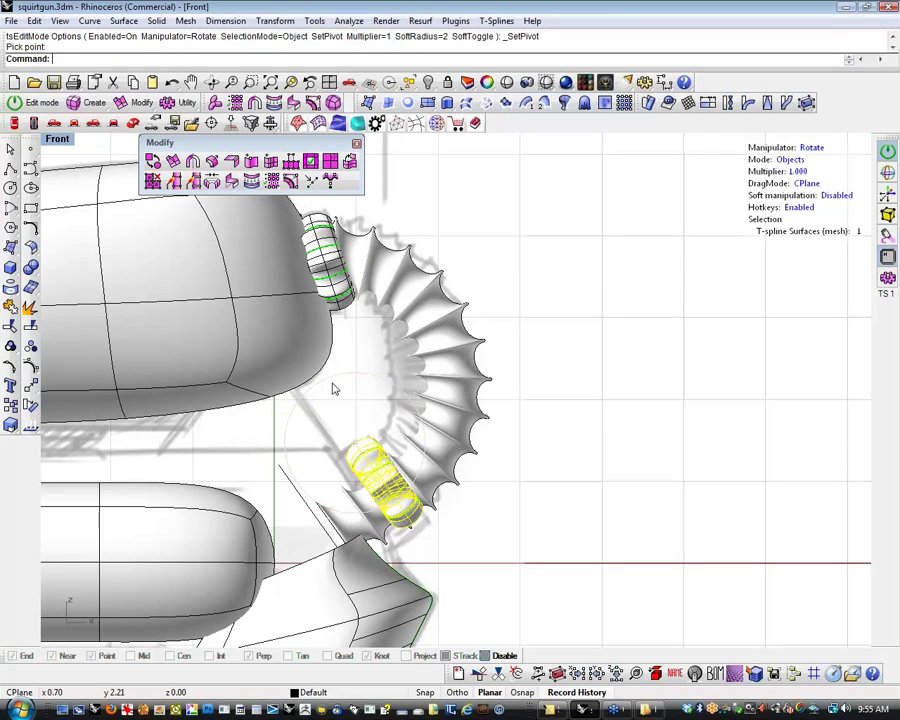
click(374, 372)
right_drag(397, 438, 411, 355)
click(390, 373)
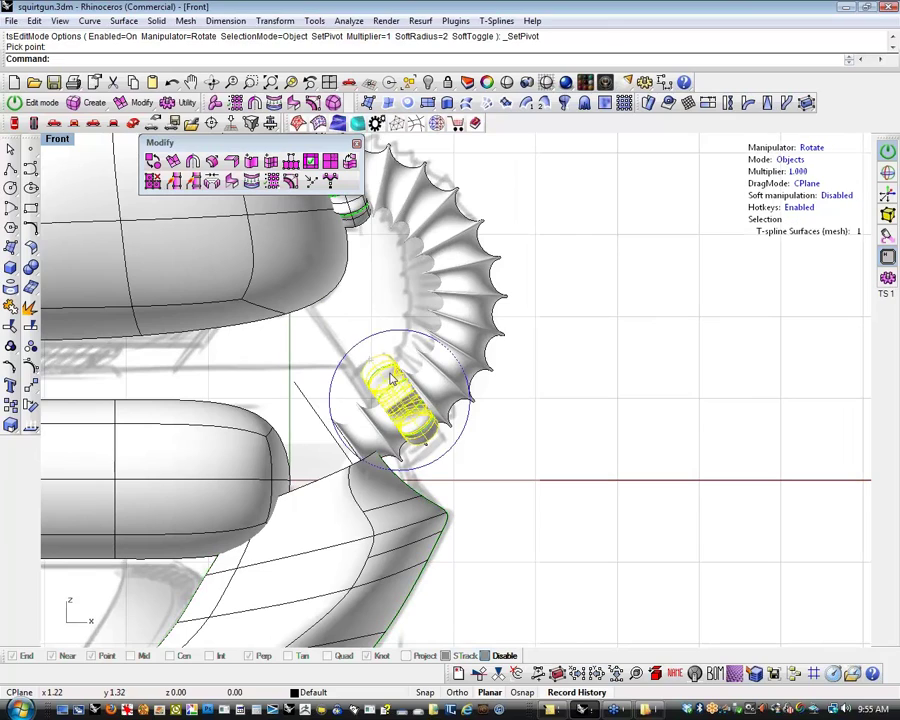
key(w)
drag(445, 347, 446, 362)
click(533, 432)
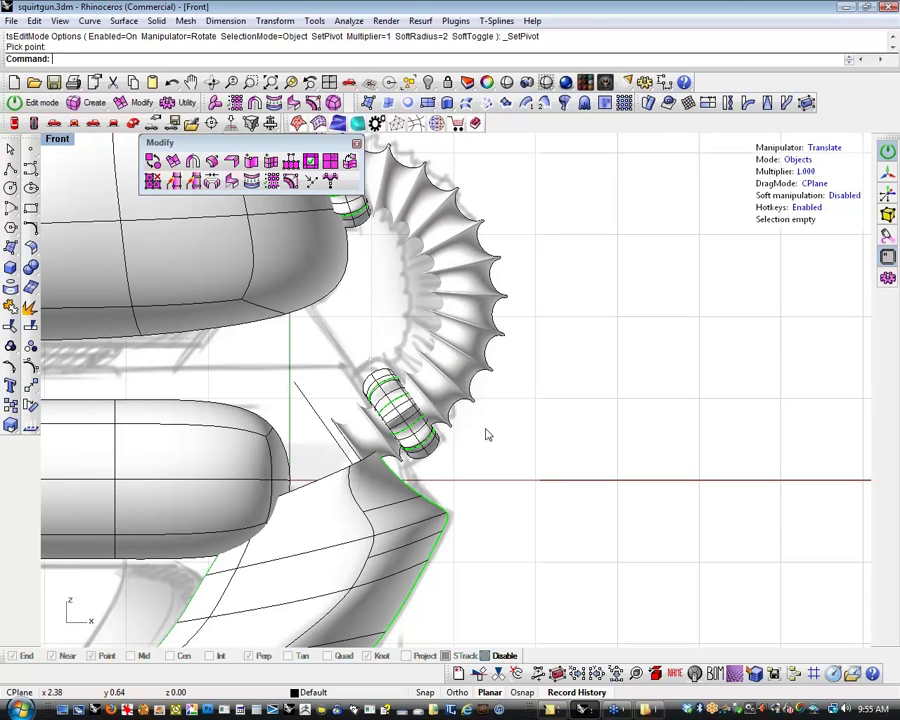
Examine both rings and the hose from the front and on the whole gun in perspective
right_drag(487, 430, 513, 402)
scroll(514, 403, down, 4)
right_drag(380, 228, 488, 348)
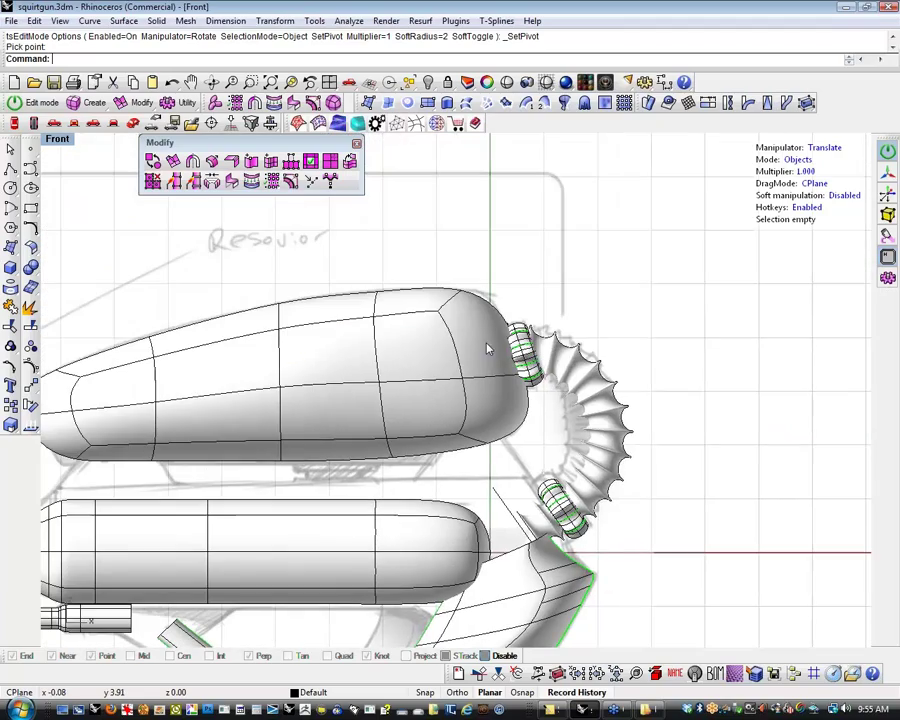
click(133, 125)
scroll(436, 474, down, 8)
mouse_move(436, 474)
right_down()
mouse_move(640, 468)
mouse_move(671, 339)
mouse_move(335, 390)
mouse_move(271, 384)
mouse_move(434, 452)
right_up()
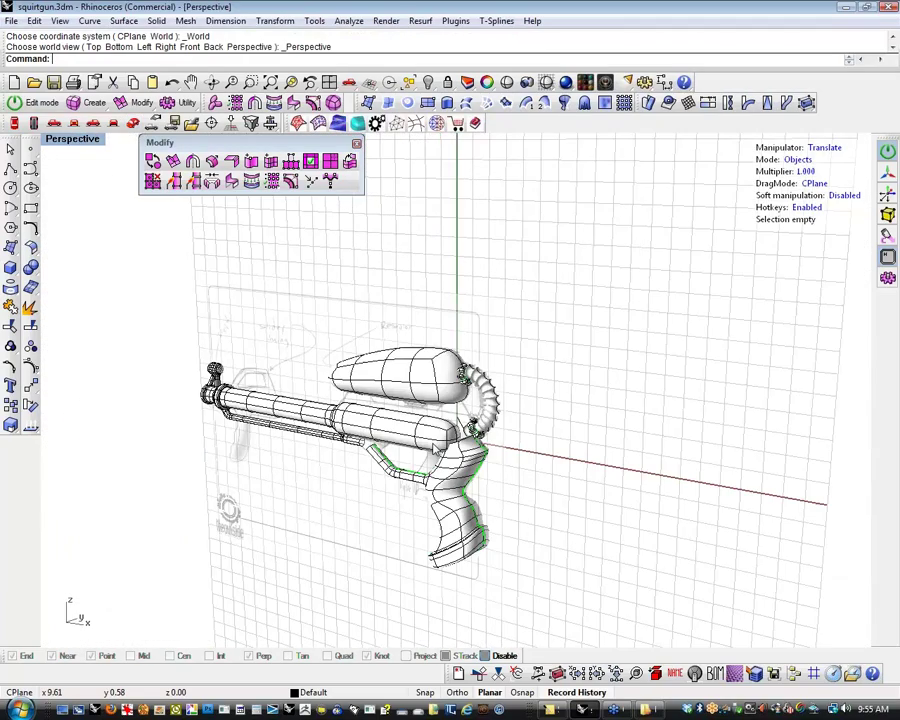
scroll(424, 450, up, 9)
right_drag(408, 530, 470, 524)
scroll(512, 484, down, 5)
right_drag(515, 481, 428, 439)
scroll(556, 472, up, 2)
right_drag(448, 459, 461, 462)
In the front view, draw a five-point control-point curve along the sketched trigger's front edge, from inside the barrel housing into the trigger guard
click(74, 124)
scroll(452, 468, up, 2)
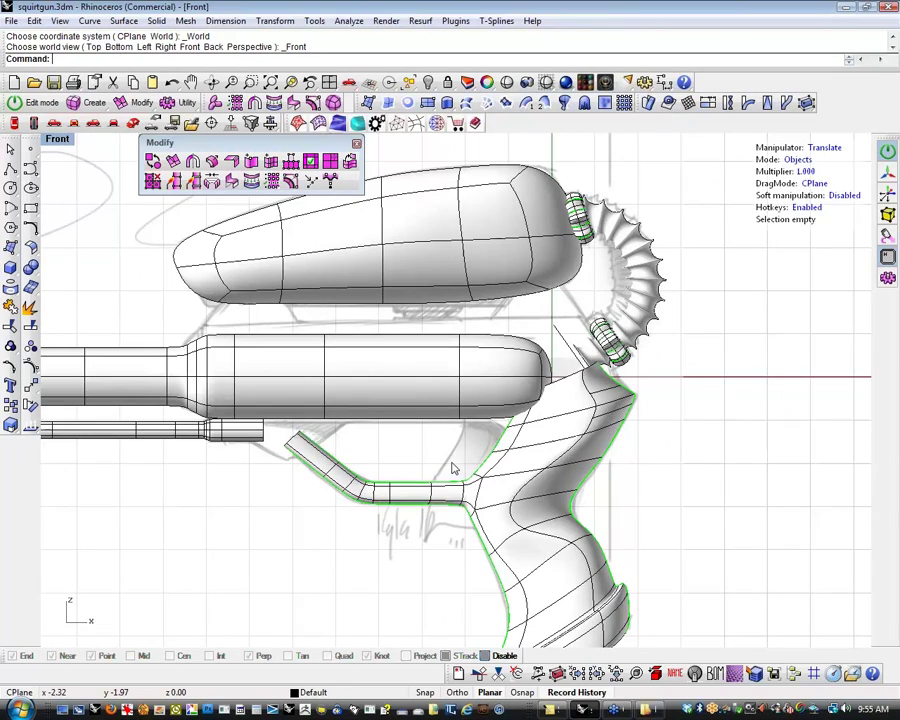
scroll(452, 468, up, 2)
scroll(469, 484, up, 3)
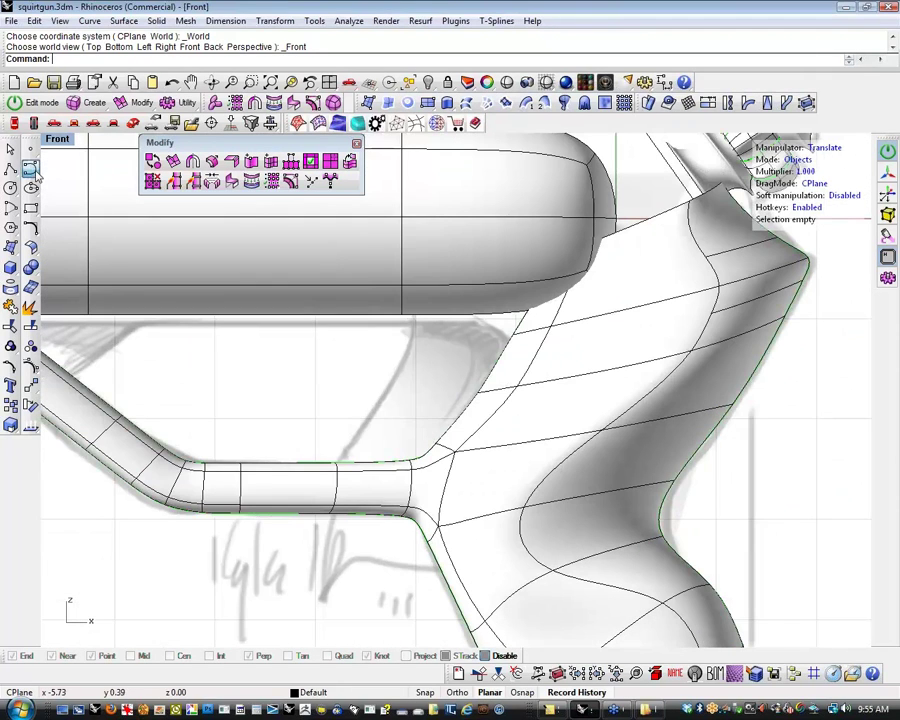
click(30, 167)
click(426, 263)
click(417, 337)
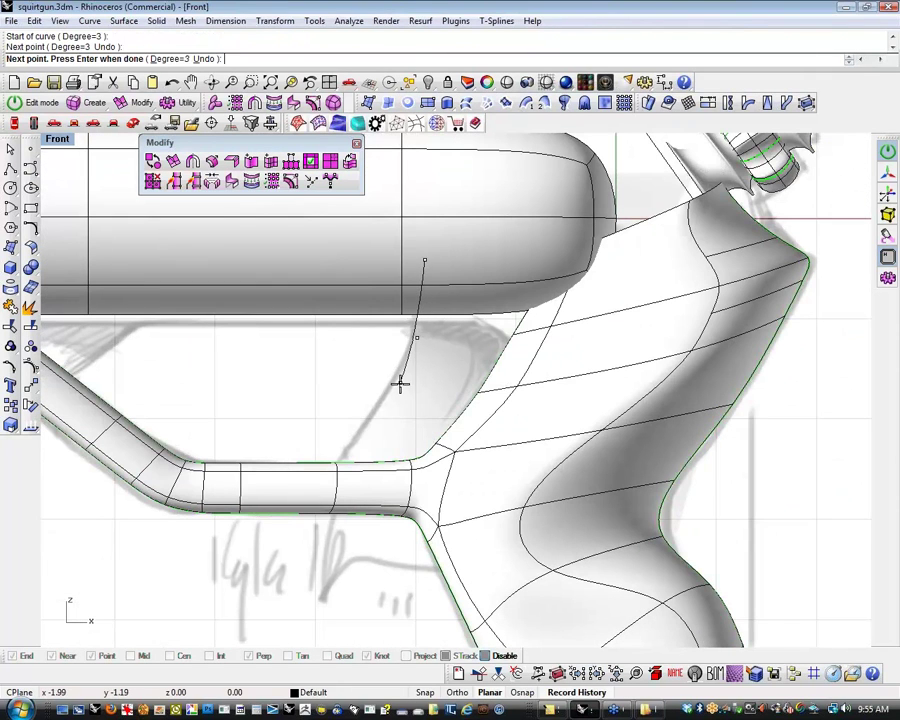
click(400, 383)
click(383, 419)
click(323, 482)
right_click(321, 484)
right_drag(392, 405, 350, 412)
Extrude the trigger curve horizontally into the grip to make a flat trigger surface
key(l)
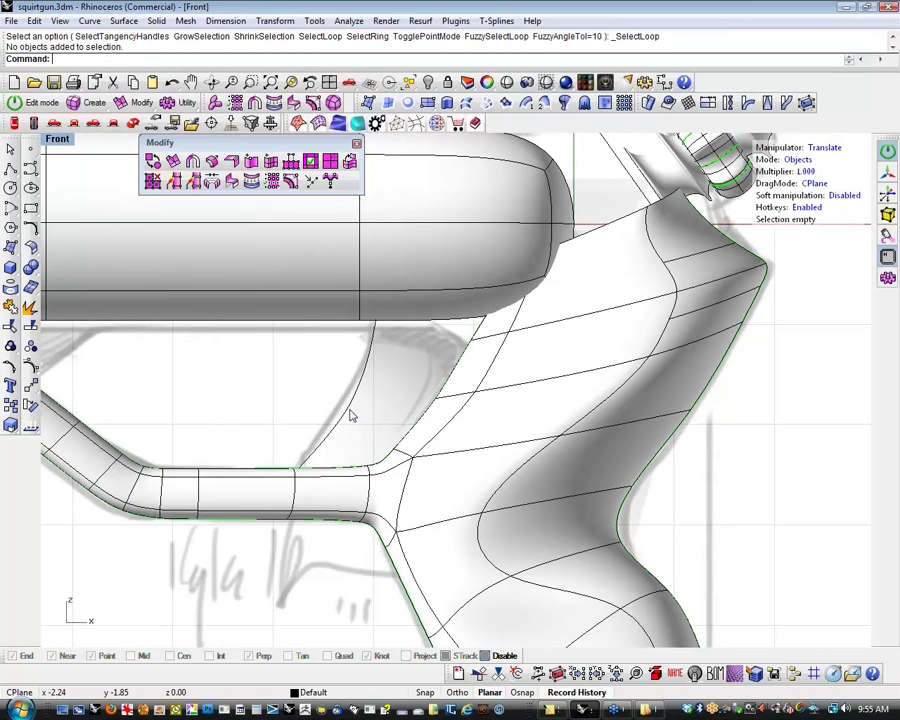
click(350, 415)
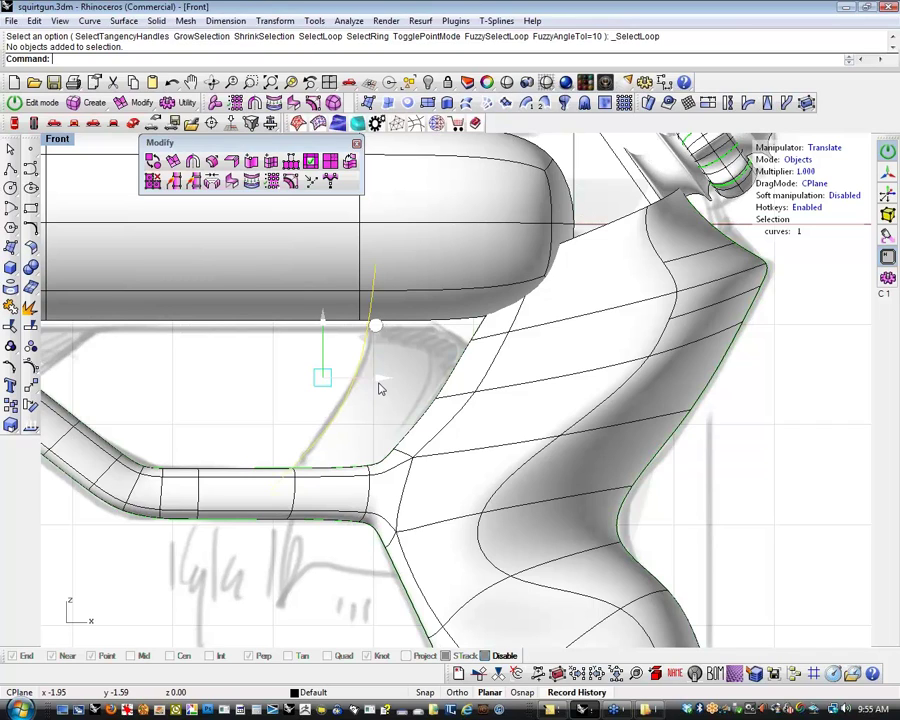
alt+drag(378, 388, 530, 388)
click(288, 391)
right_drag(311, 400, 431, 418)
click(134, 124)
right_drag(310, 335, 415, 410)
scroll(419, 414, up, 4)
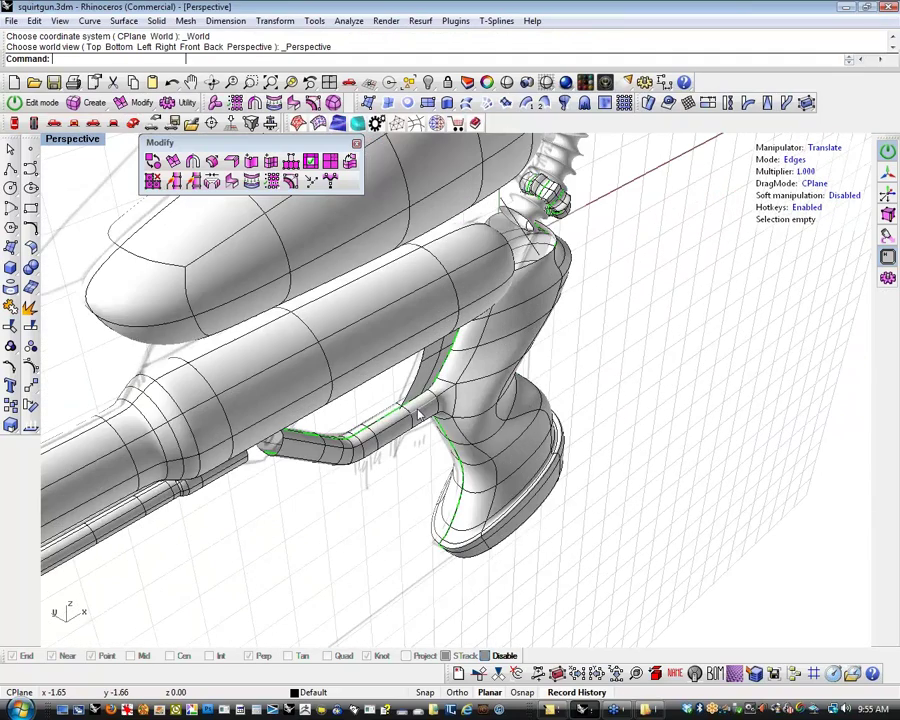
scroll(418, 412, up, 6)
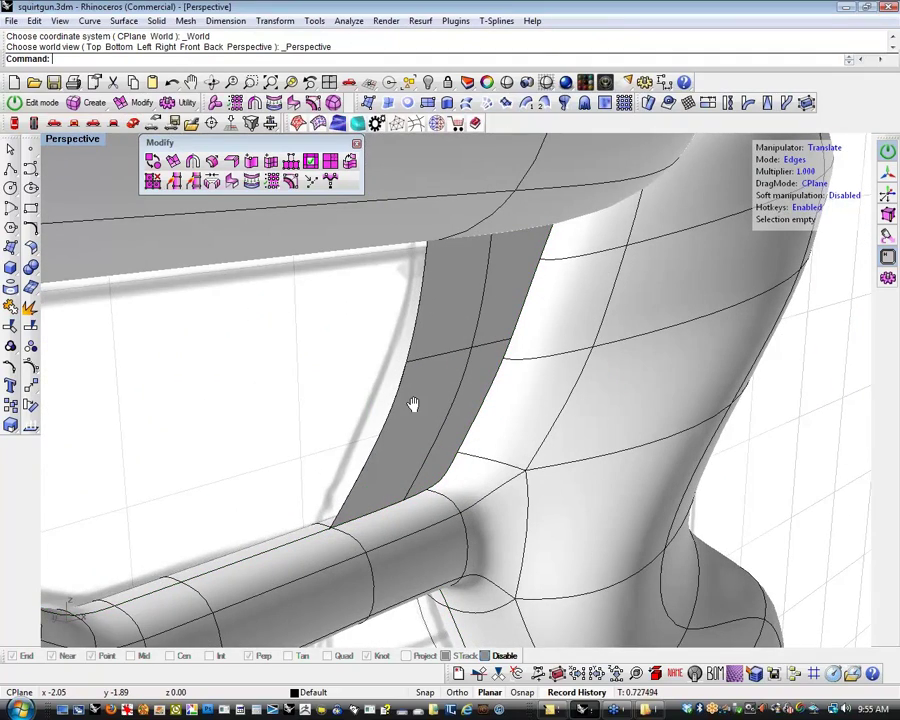
Select the whole trigger surface and move it slightly sideways off the gun's centre plane
shift+right_drag(413, 404, 362, 405)
key(d)
click(357, 406)
click(308, 366)
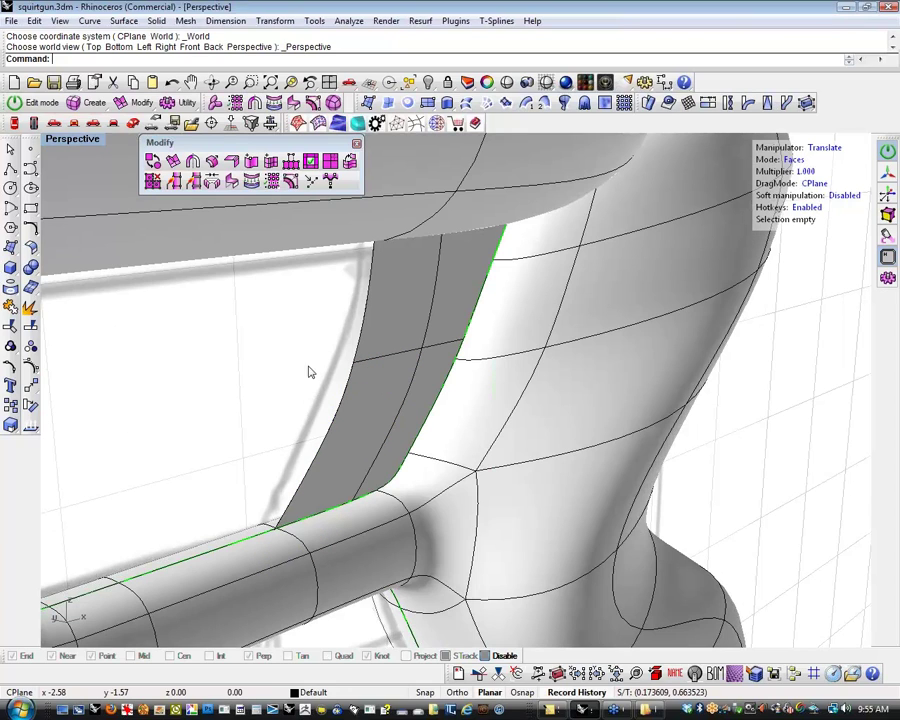
key(f)
click(348, 408)
shift+right_drag(348, 408, 334, 423)
drag(437, 360, 459, 360)
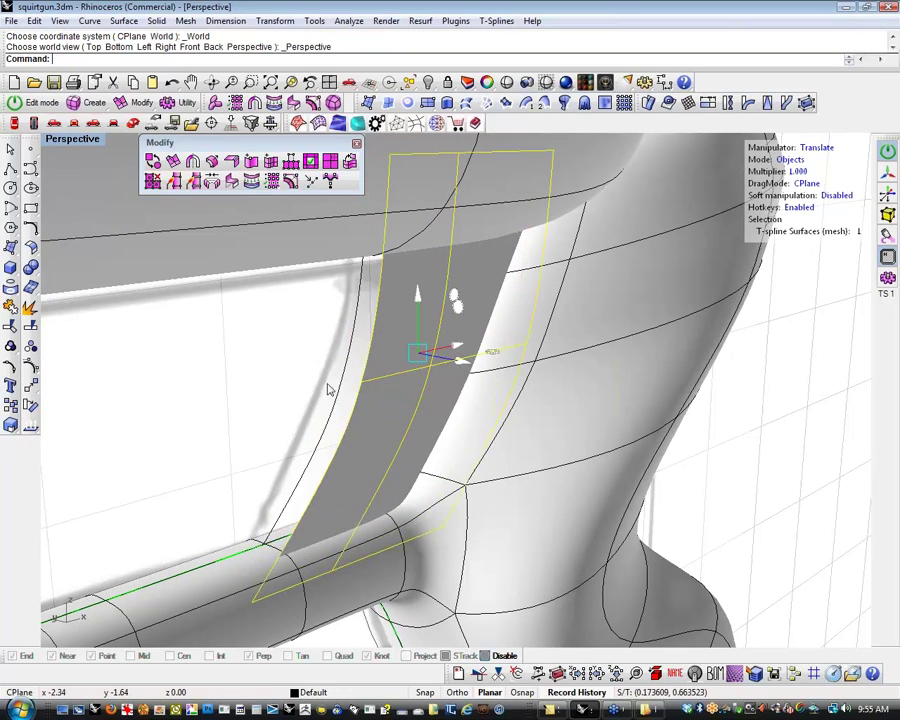
In the left view, mirror a copy of the trigger surface across the vertical centre plane through the origin (0)
click(53, 124)
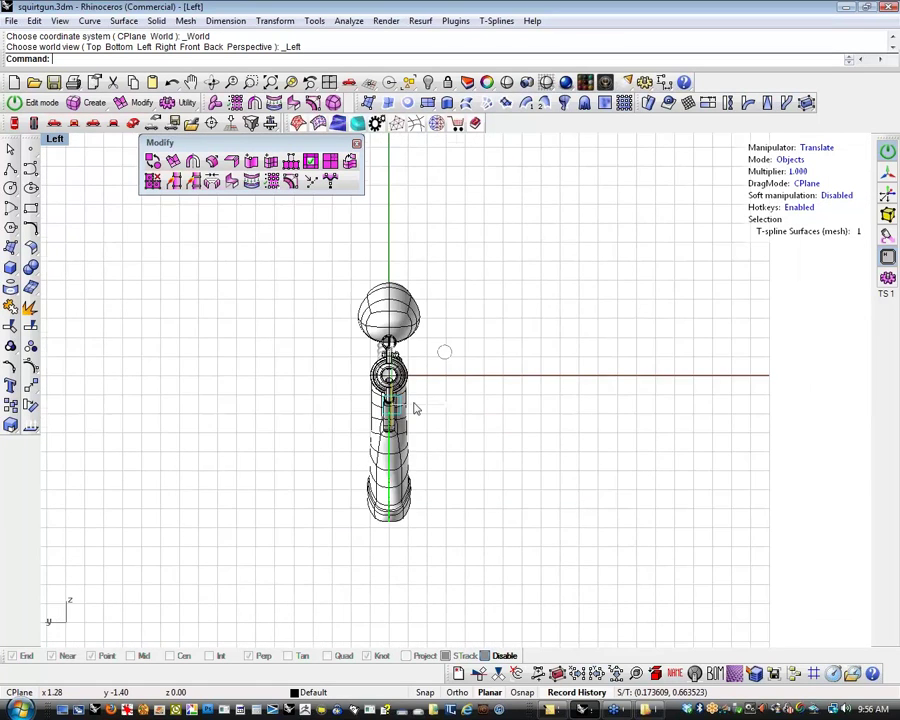
scroll(415, 408, up, 15)
scroll(415, 408, down, 8)
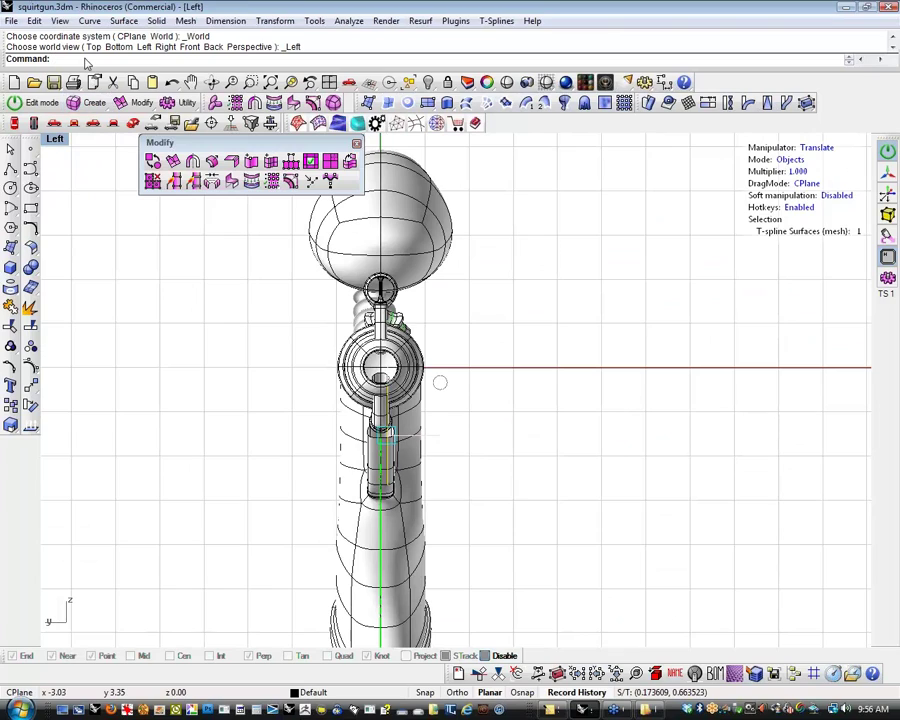
text(Mirror)
key(Return)
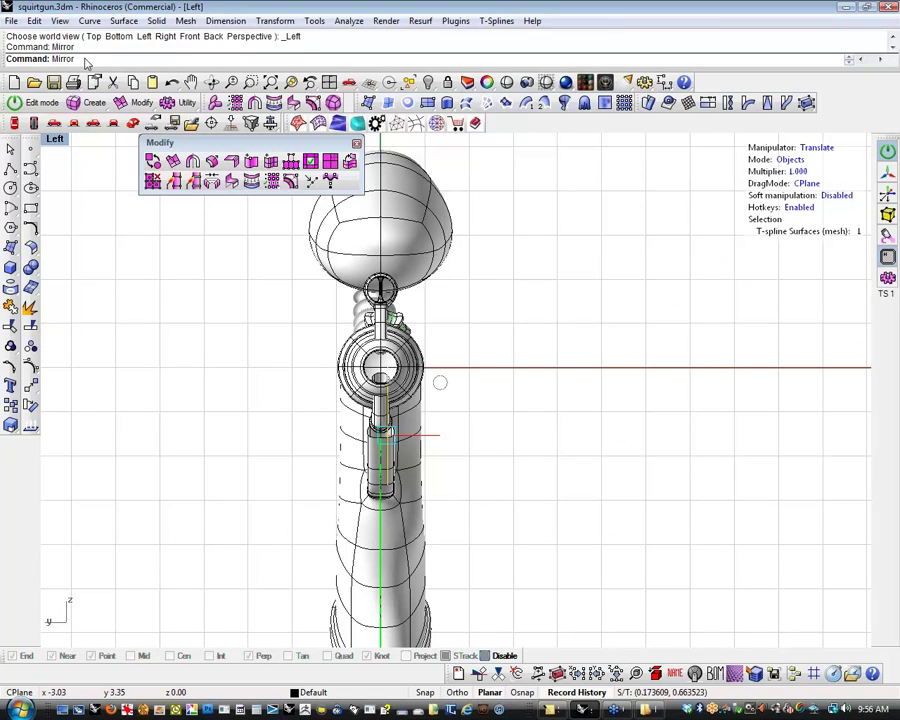
text(0)
key(Return)
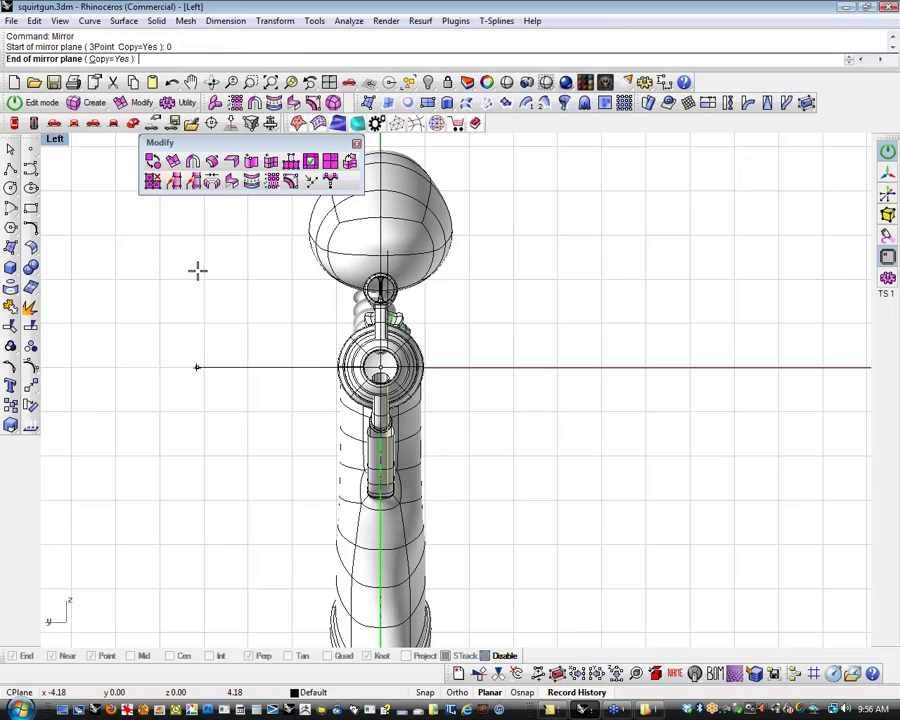
click(310, 440)
In perspective, select both trigger surfaces and hide every other object
click(133, 122)
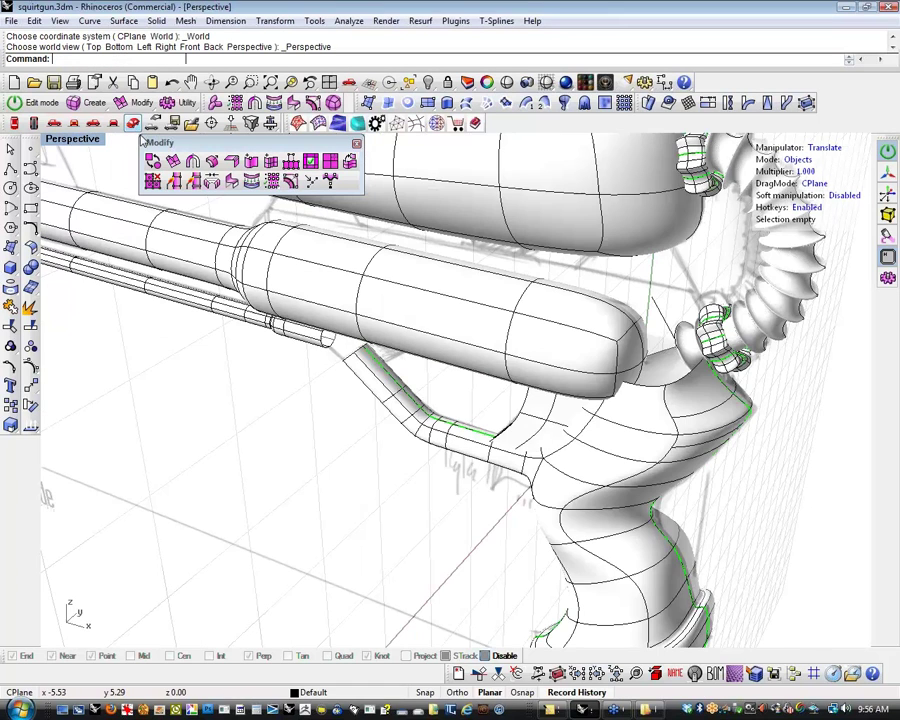
scroll(436, 446, up, 5)
right_drag(436, 446, 493, 487)
click(493, 487)
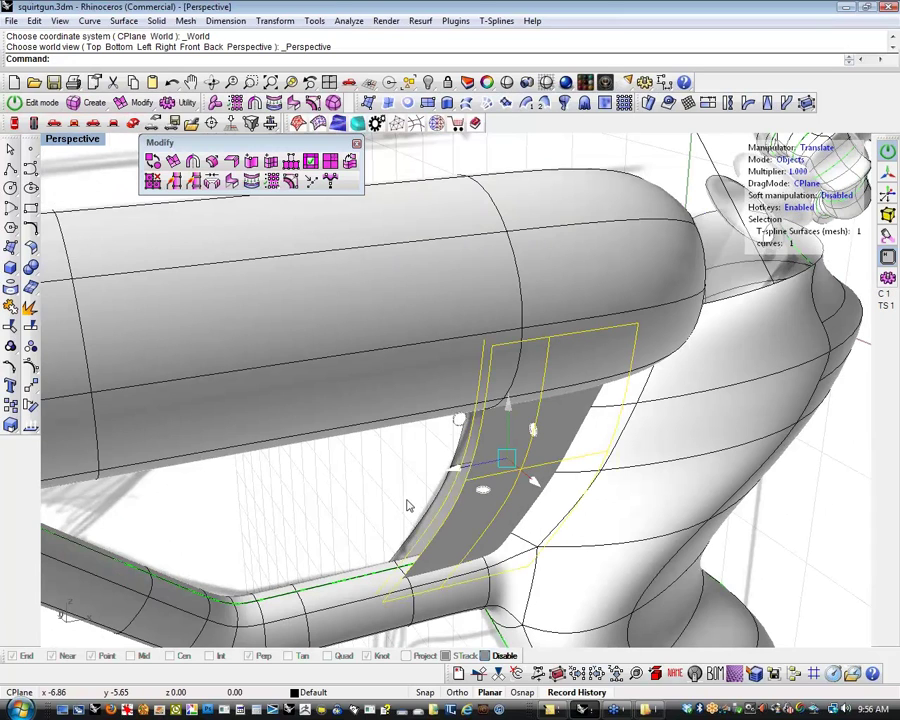
scroll(410, 504, up, 3)
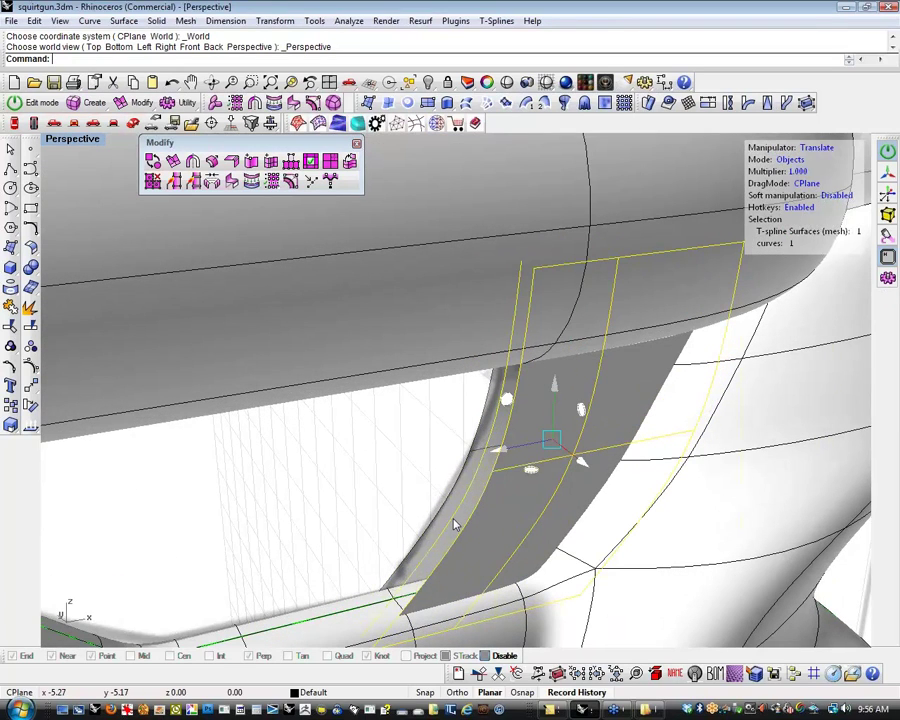
shift+click(445, 509)
ctrl+click(452, 514)
ctrl+click(459, 518)
shift+click(441, 508)
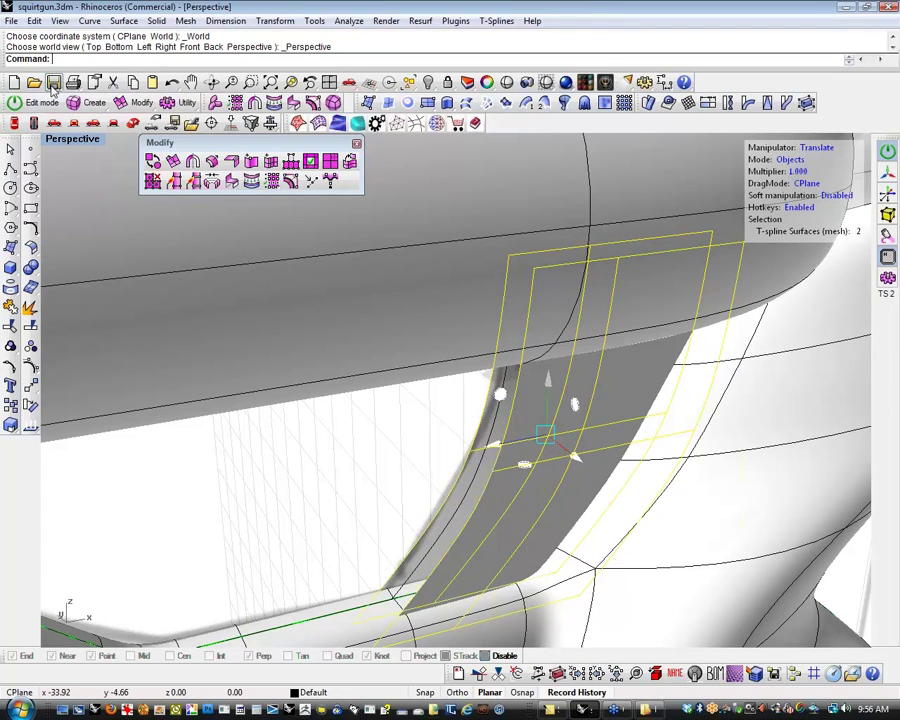
text(hide)
key(Return)
key(ctrl+a)
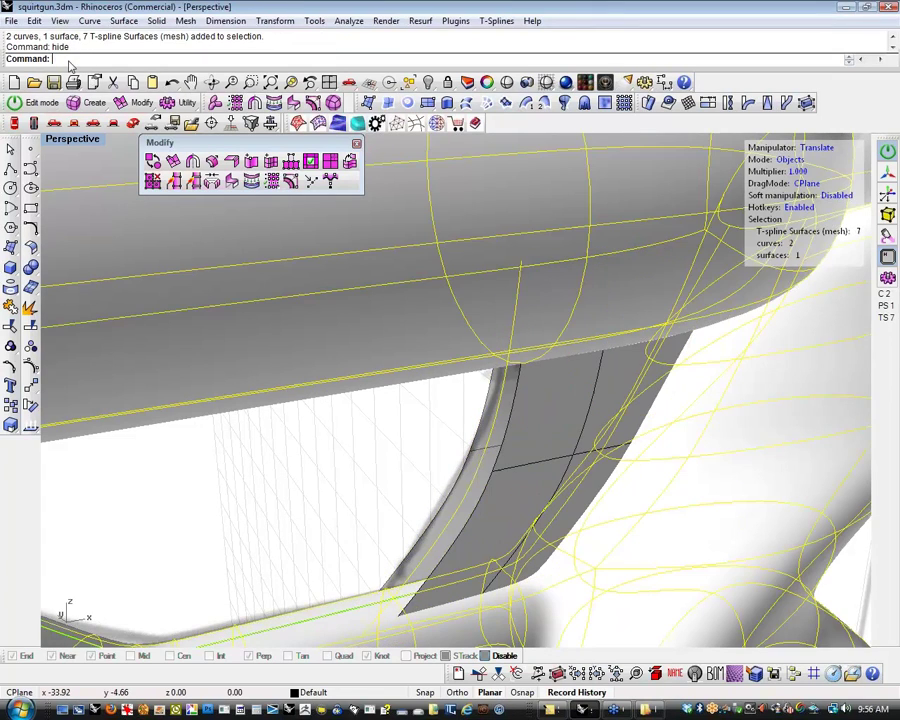
key(ctrl+h)
Bridge the front edges of the two trigger surfaces with 2 segments
right_drag(288, 367, 418, 466)
key(s)
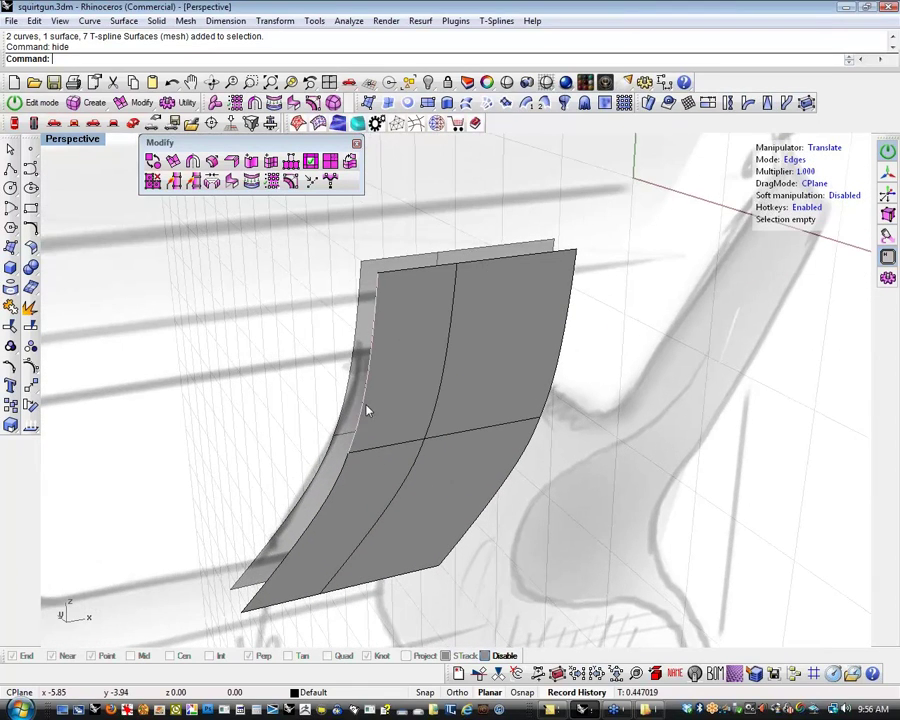
double_click(363, 432)
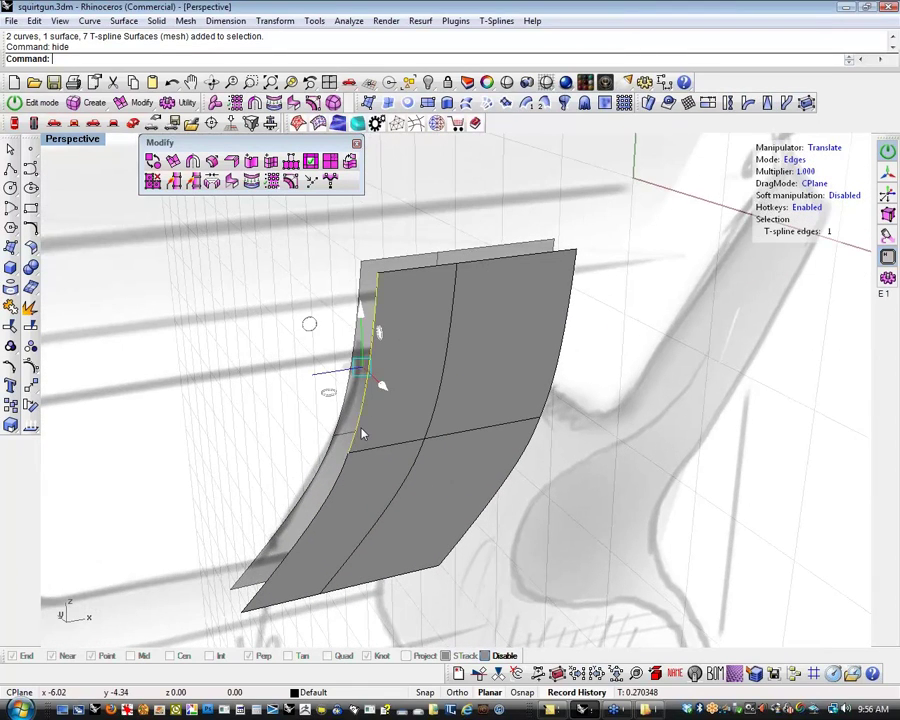
shift+double_click(316, 477)
click(231, 182)
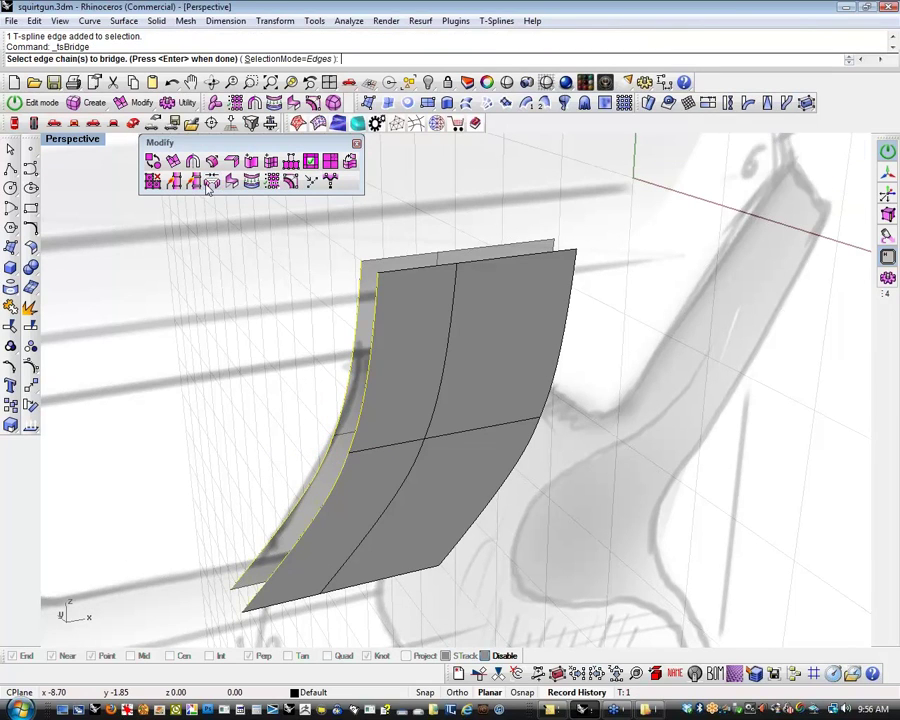
key(Return)
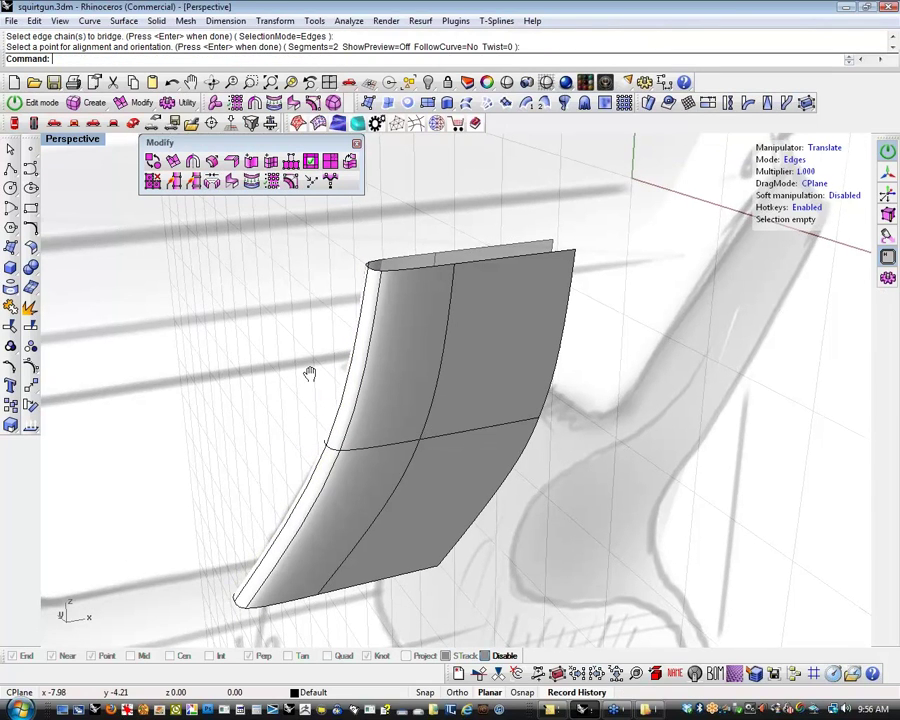
Bridge the rear edges of the two trigger surfaces with 2 segments
shift+right_drag(310, 374, 287, 389)
drag(580, 293, 515, 335)
key(l)
key(Return)
key(Return)
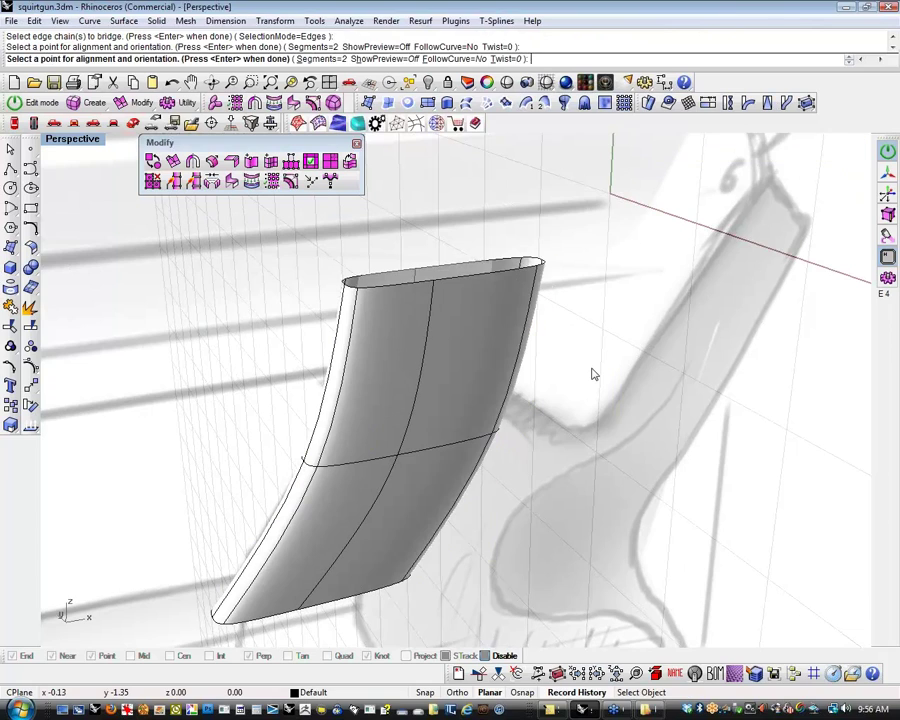
Try to cap the trigger's open upper end by filling the hole along its edge loop, and undo the fill
shift+right_drag(591, 369, 592, 391)
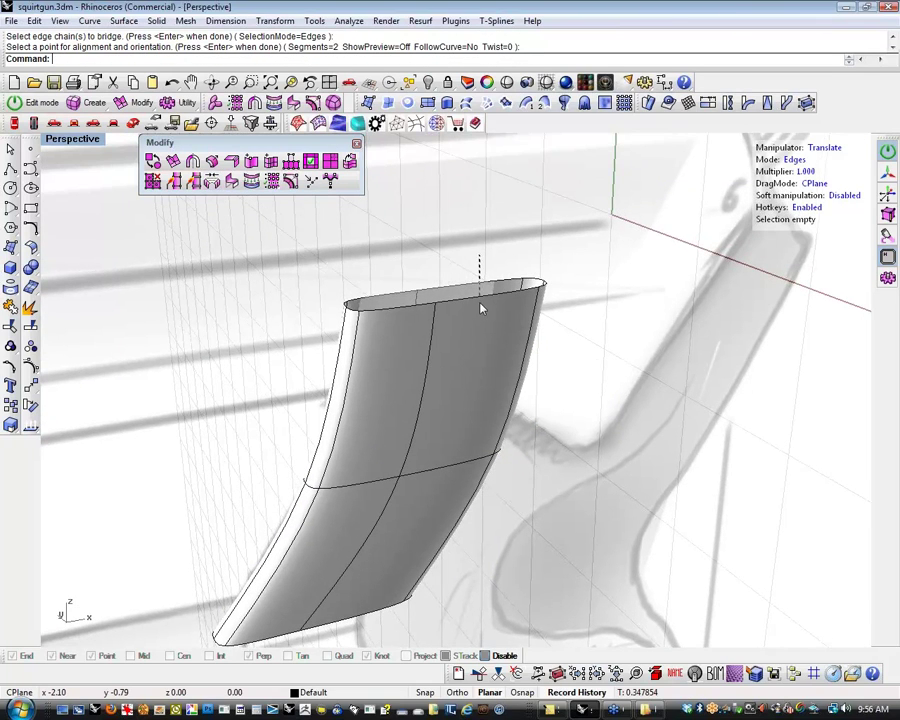
double_click(408, 300)
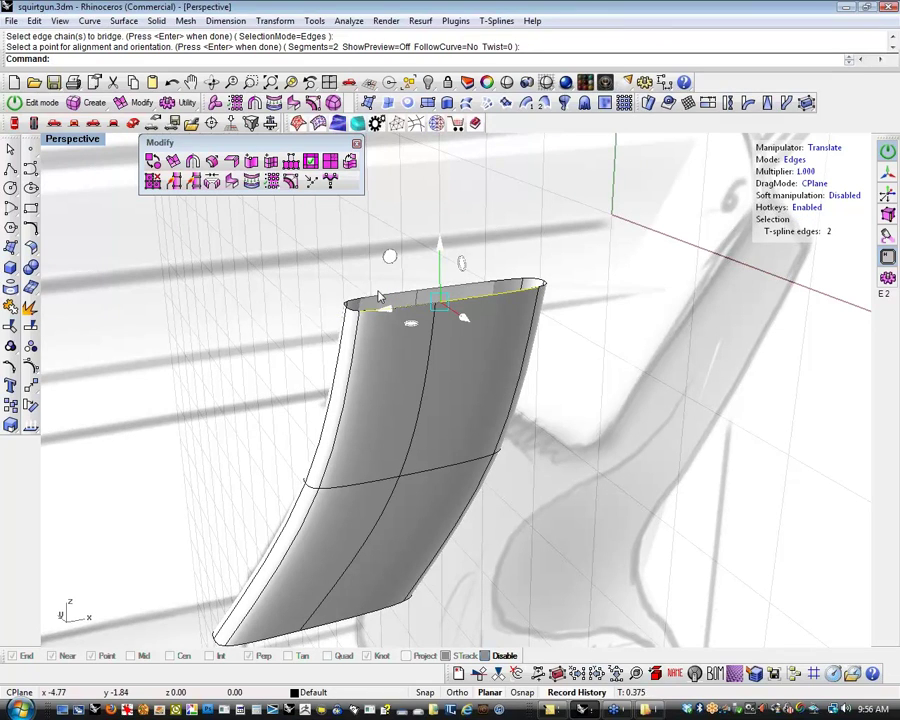
shift+click(474, 290)
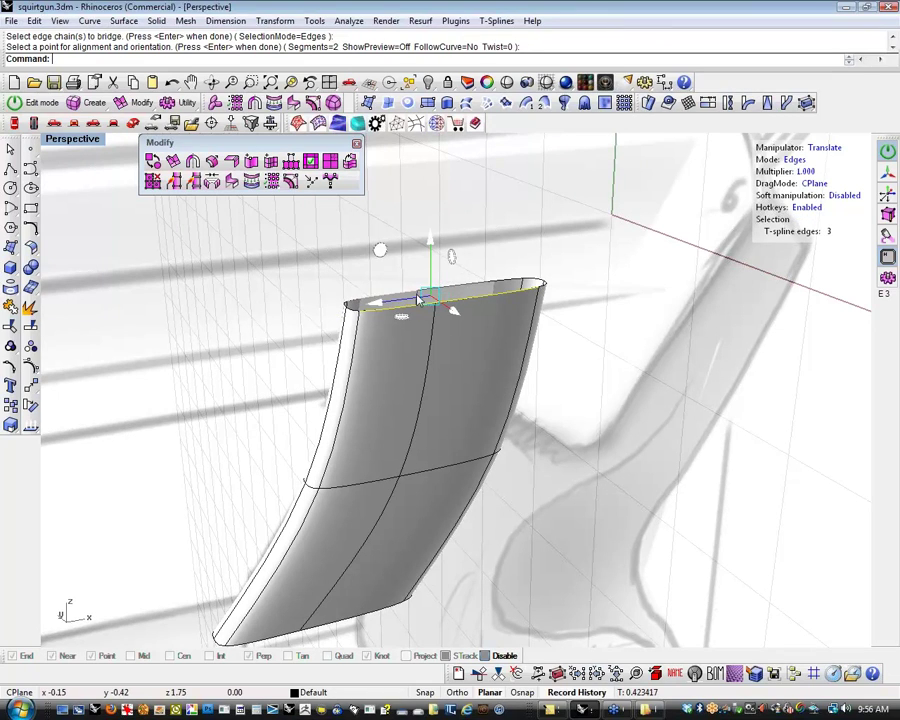
click(591, 364)
scroll(587, 396, down, 1)
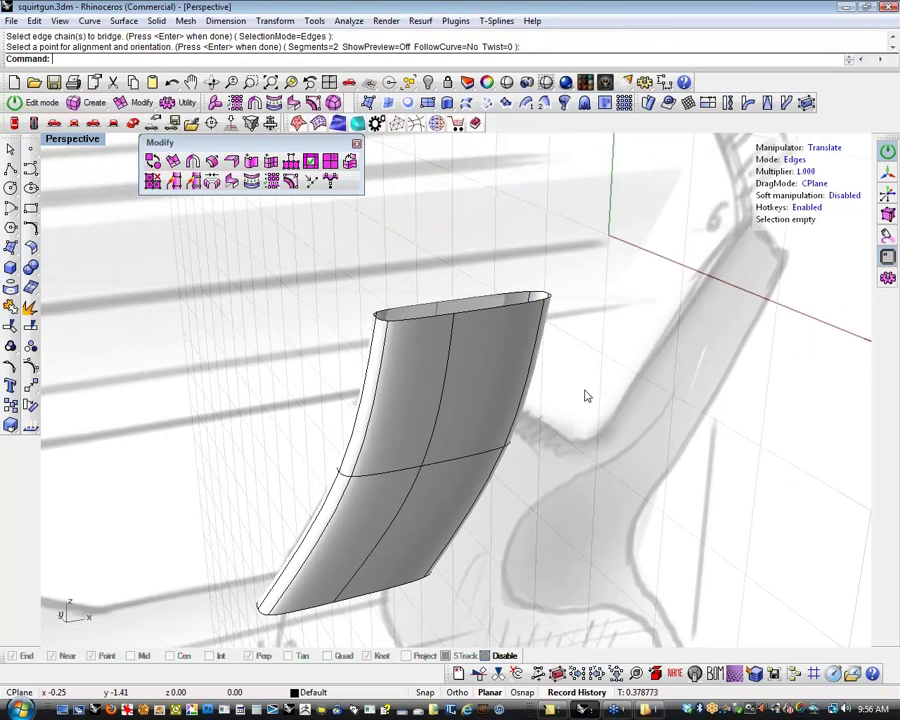
scroll(587, 396, down, 2)
mouse_move(570, 373)
right_down()
mouse_move(598, 440)
mouse_move(520, 362)
right_up()
scroll(448, 348, up, 2)
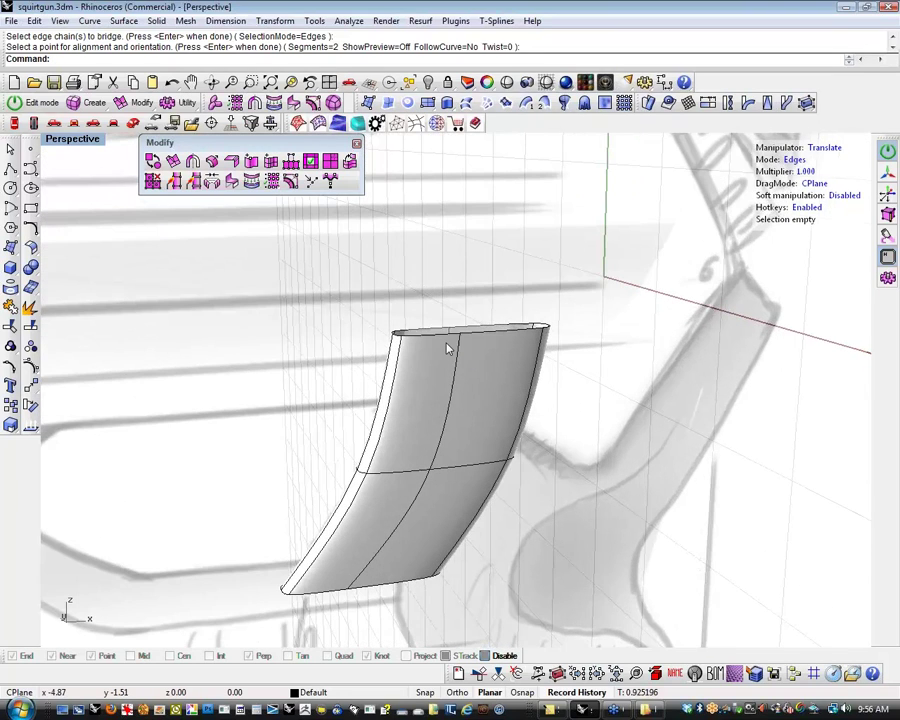
click(424, 330)
click(318, 301)
mouse_move(348, 340)
shift+right_down()
mouse_move(310, 354)
mouse_move(375, 367)
shift+right_up()
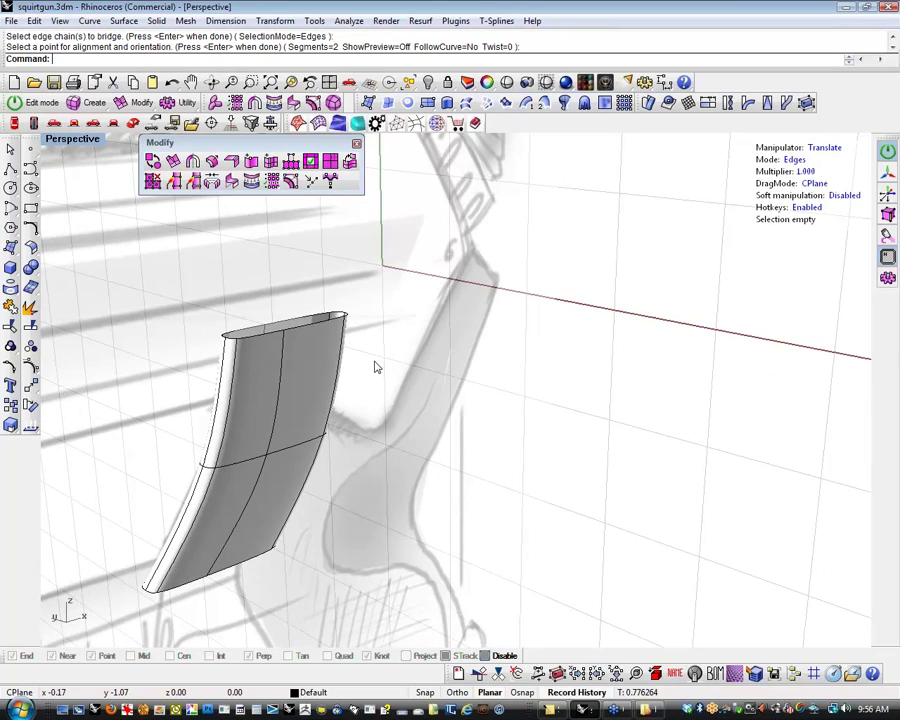
double_click(275, 331)
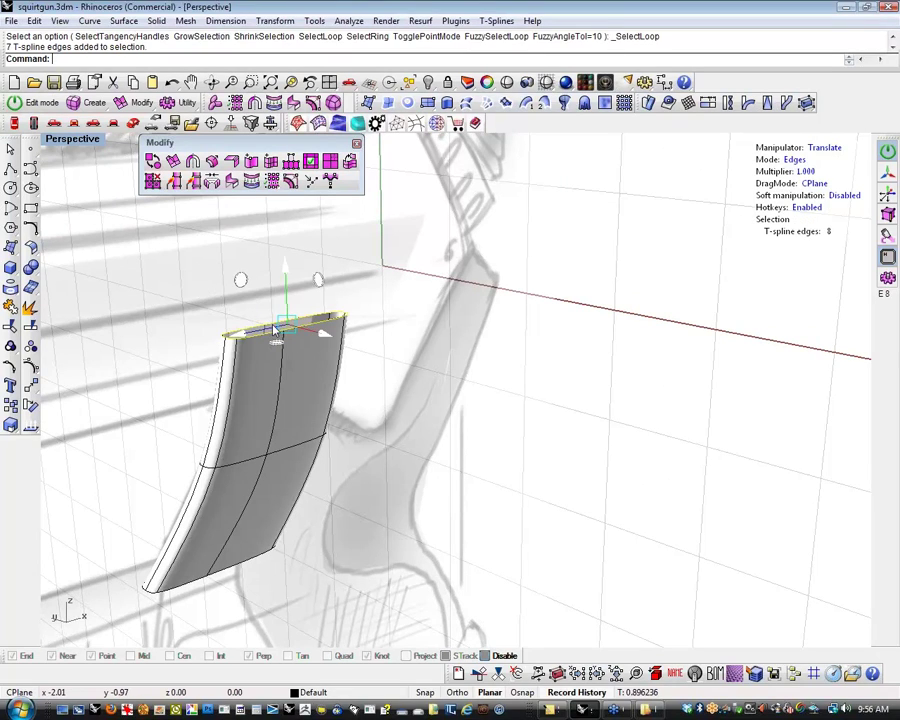
click(311, 161)
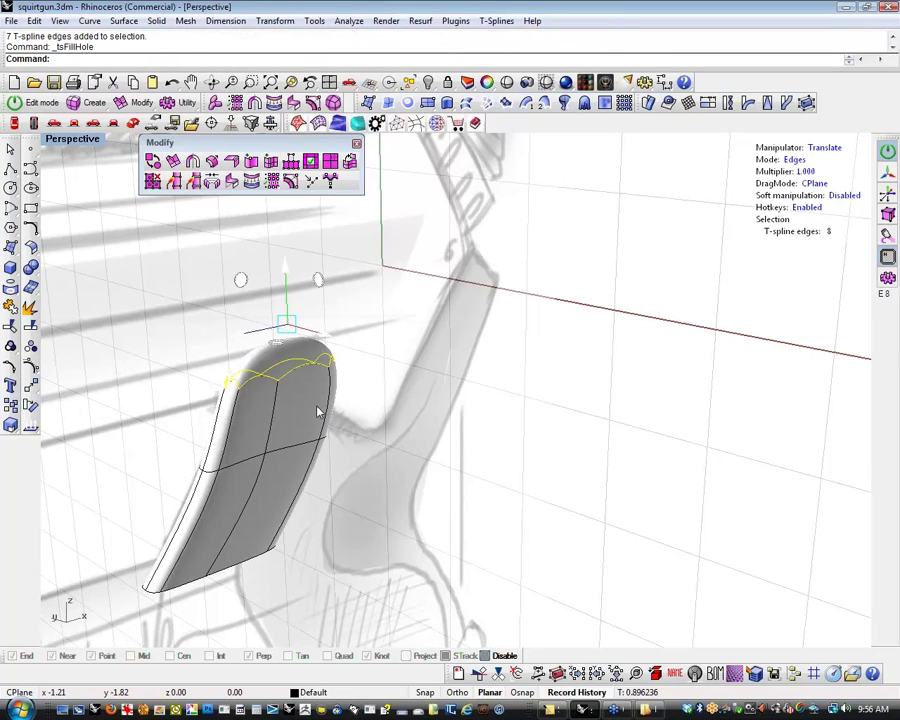
key(ctrl+z)
Show all hidden gun parts again in the perspective view and clear the selection
mouse_move(418, 422)
right_down()
mouse_move(544, 476)
mouse_move(650, 416)
mouse_move(581, 396)
mouse_move(497, 407)
right_up()
click(134, 124)
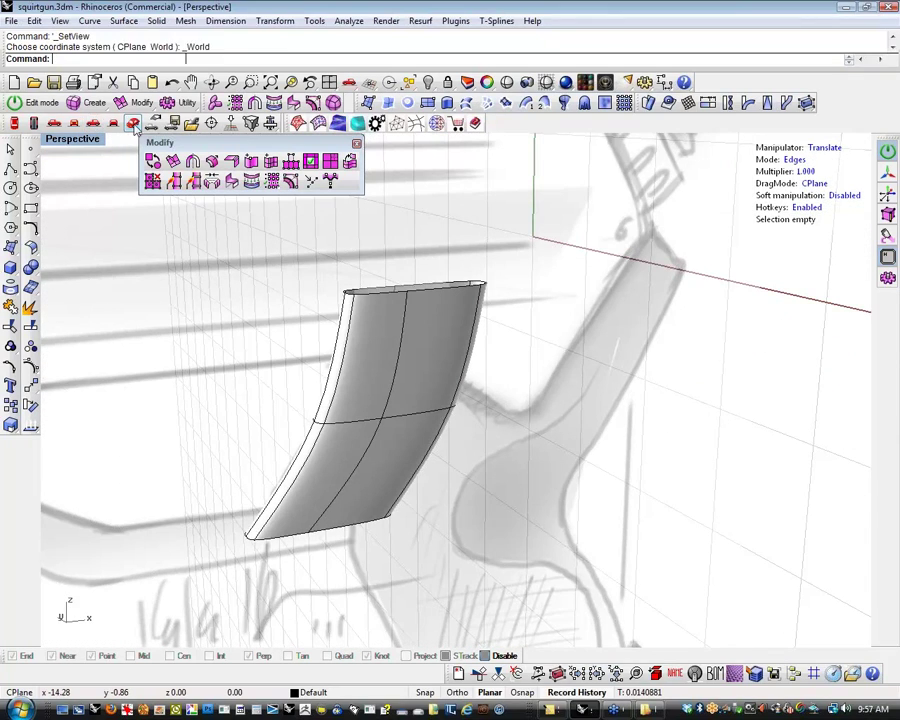
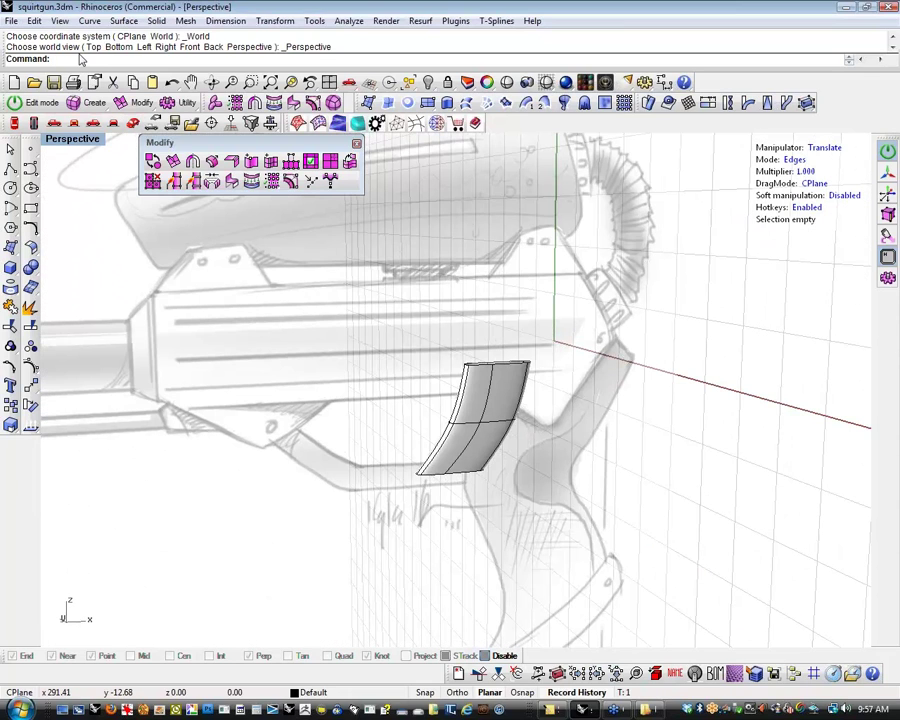
text(show)
key(Return)
key(ctrl+a)
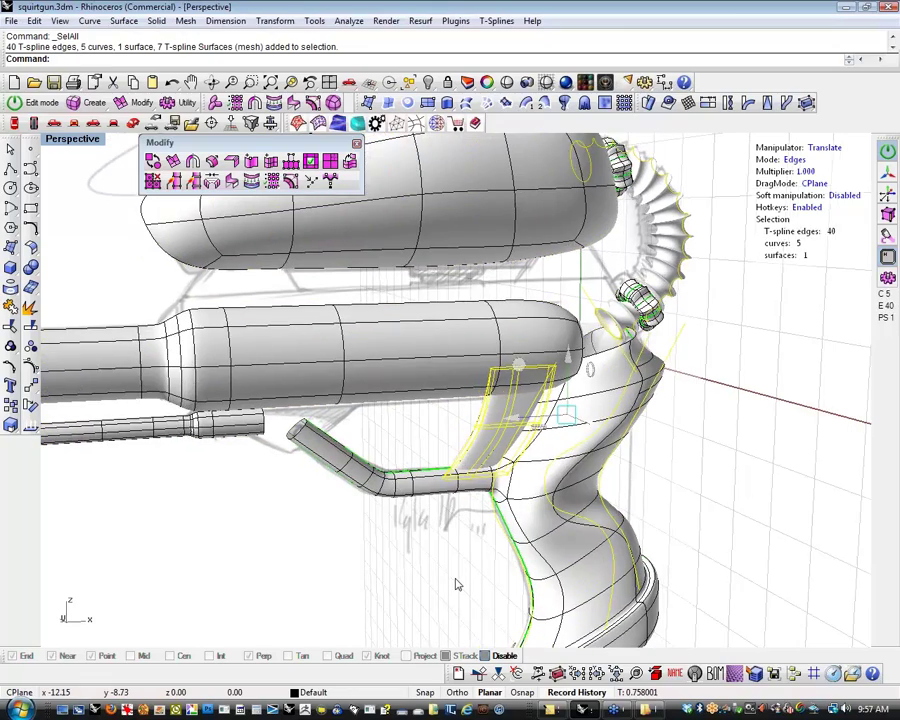
key(Escape)
right_drag(465, 512, 500, 396)
scroll(474, 469, up, 6)
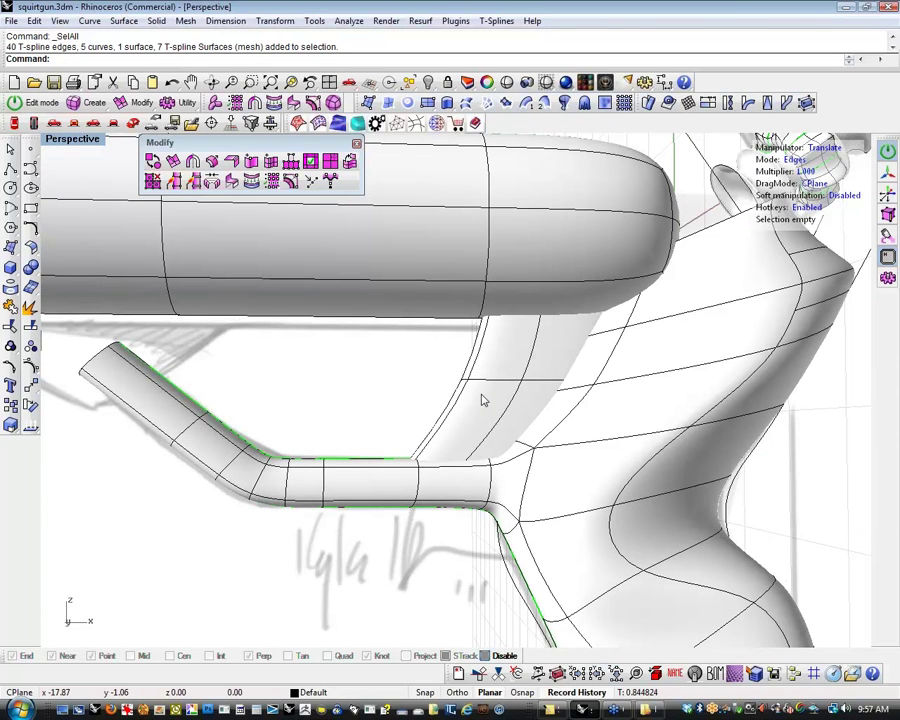
scroll(482, 400, down, 9)
scroll(508, 478, up, 7)
right_drag(482, 400, 528, 464)
scroll(530, 464, up, 8)
click(560, 474)
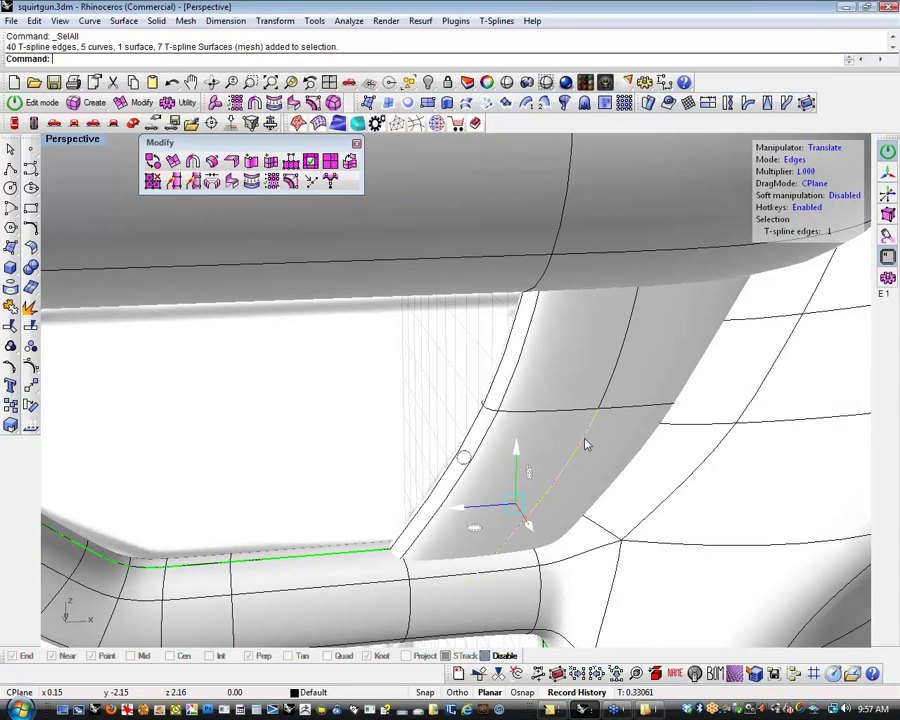
shift+click(606, 405)
right_drag(606, 405, 532, 455)
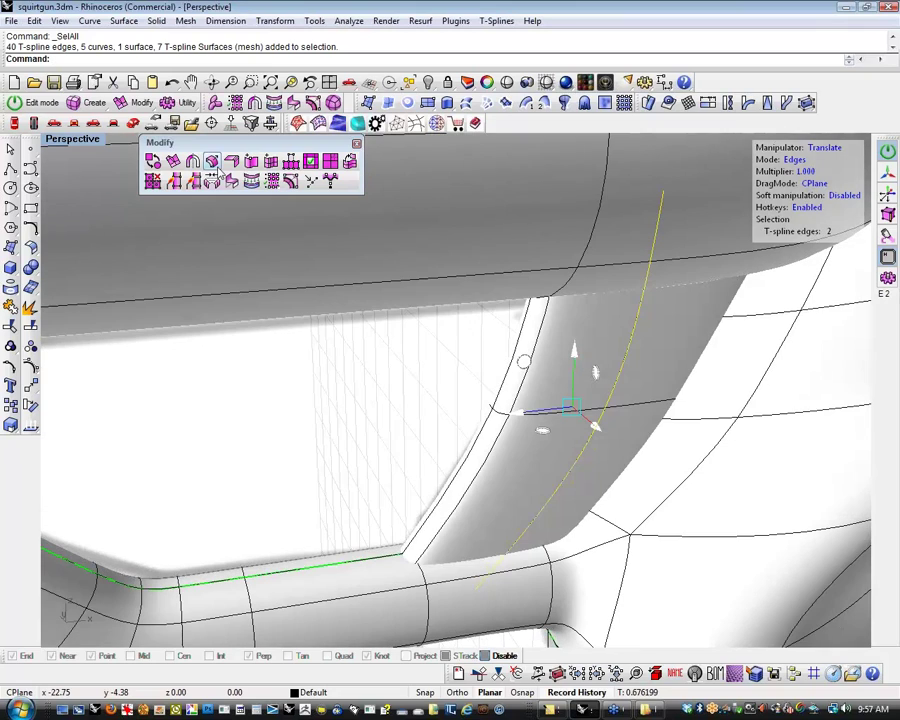
shift+right_drag(466, 436, 431, 458)
click(412, 467)
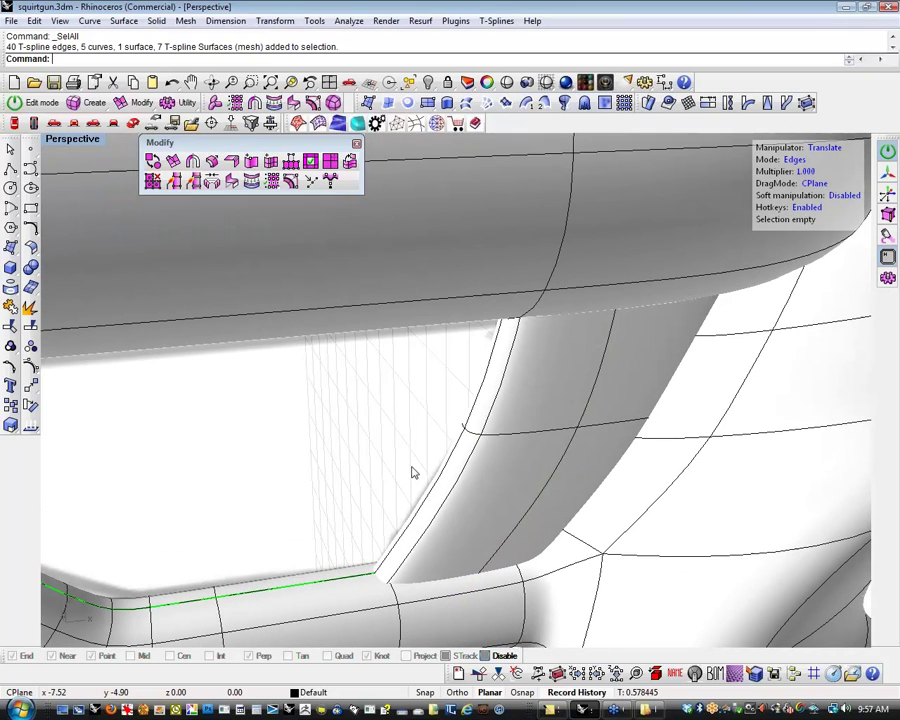
Apply axial symmetry to the trigger with the Discover option, using its front centre edge as the boundary
click(212, 183)
click(476, 424)
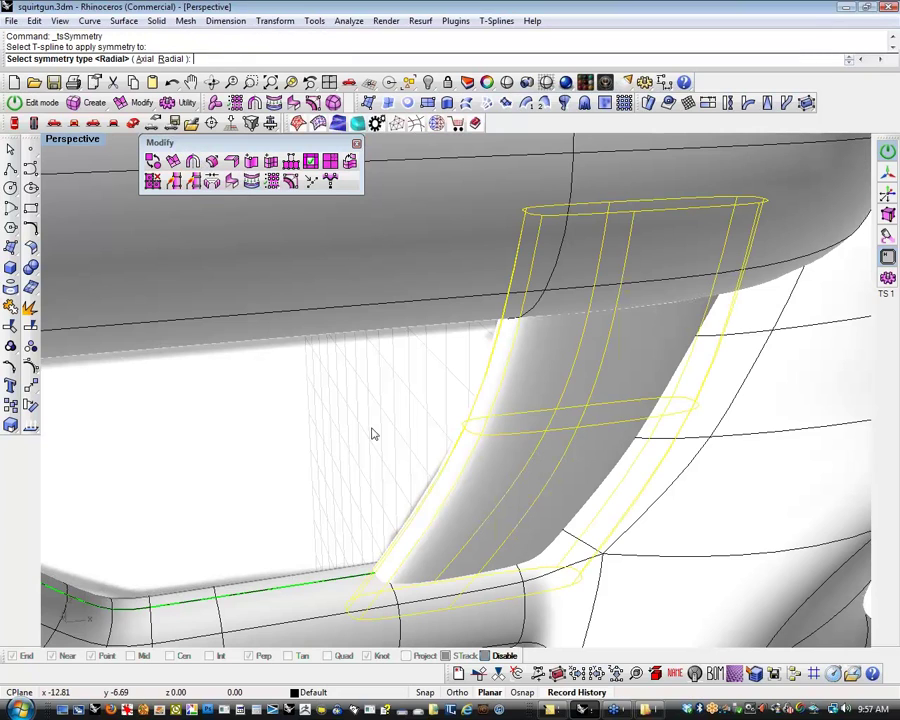
click(155, 58)
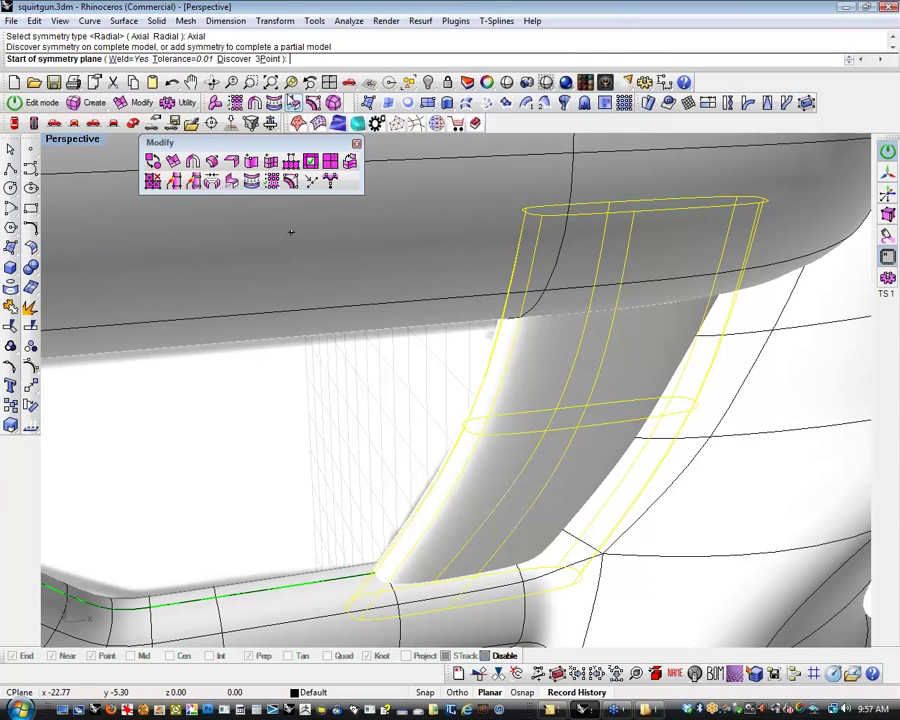
click(234, 58)
click(478, 402)
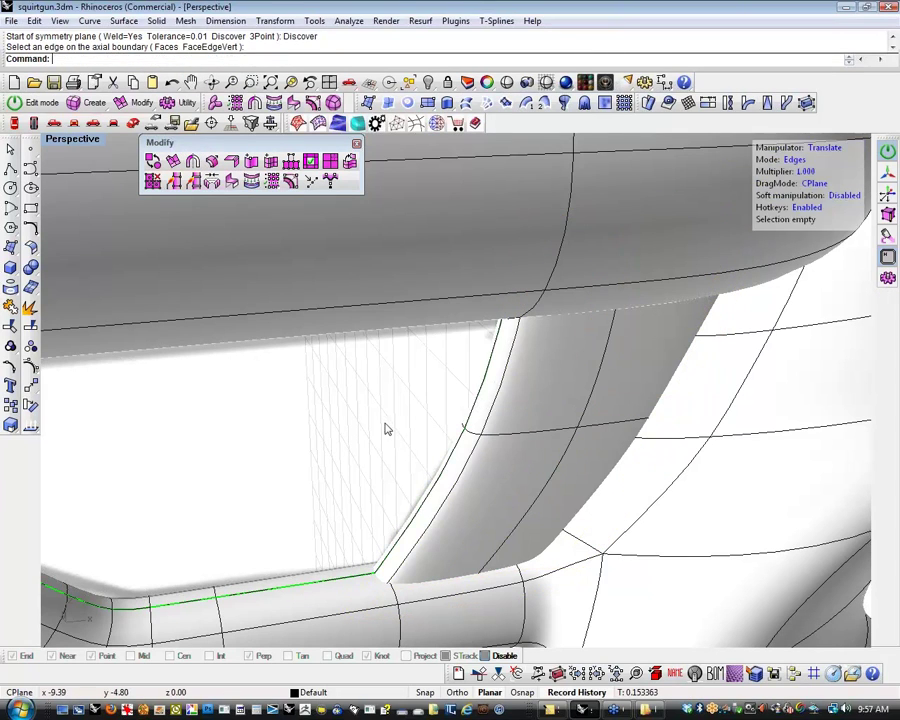
Insert two lengthwise edges along the trigger's side, toward its front, with BothSides off and Simple insertion, at about 0.73 and -0.43
right_drag(383, 447, 288, 402)
click(566, 455)
double_click(572, 449)
click(271, 163)
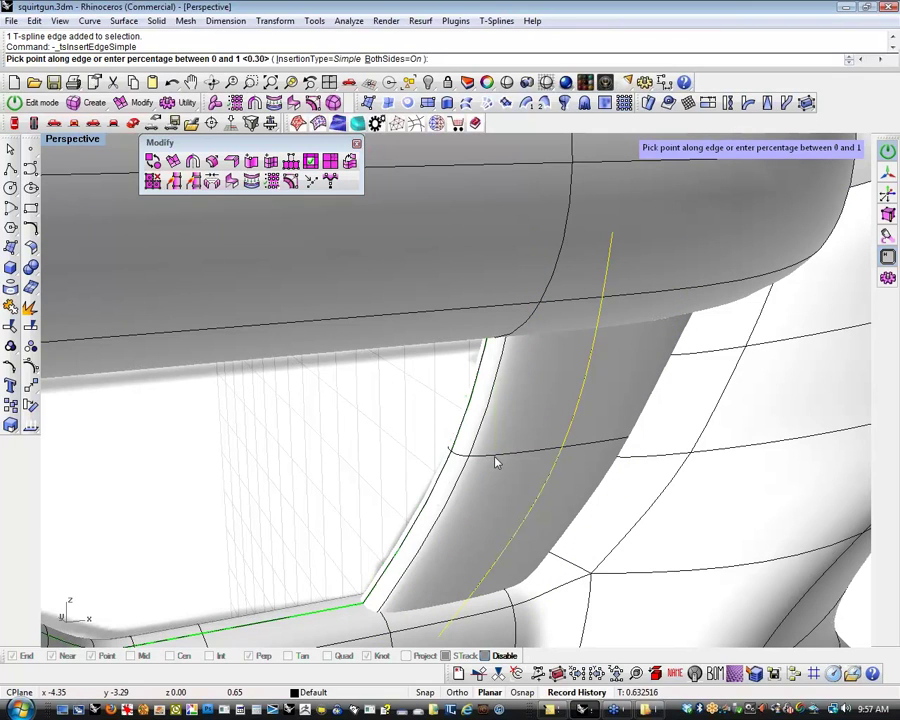
click(400, 58)
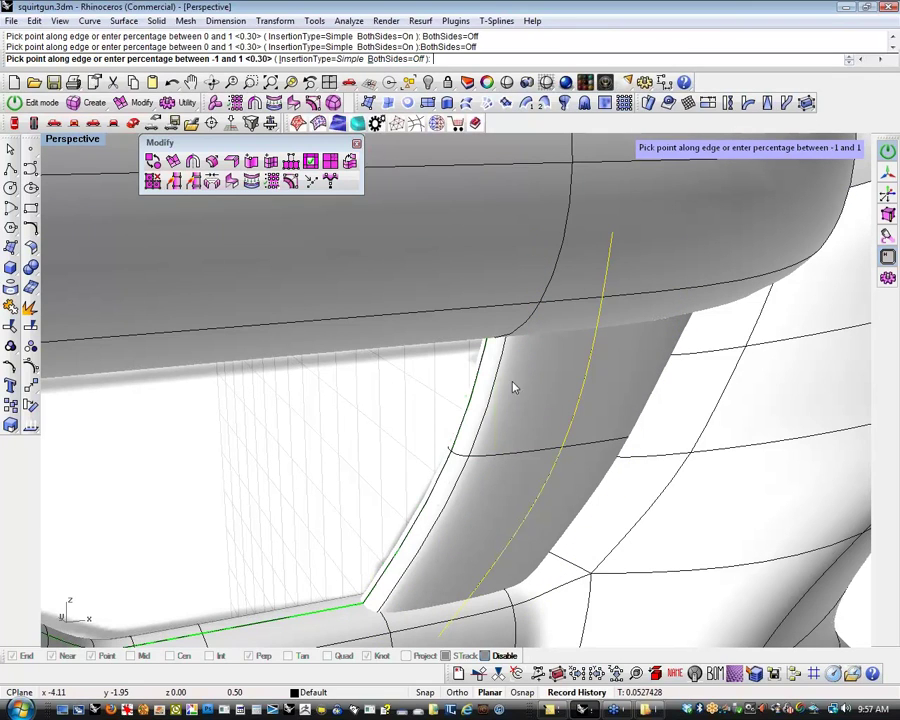
click(487, 462)
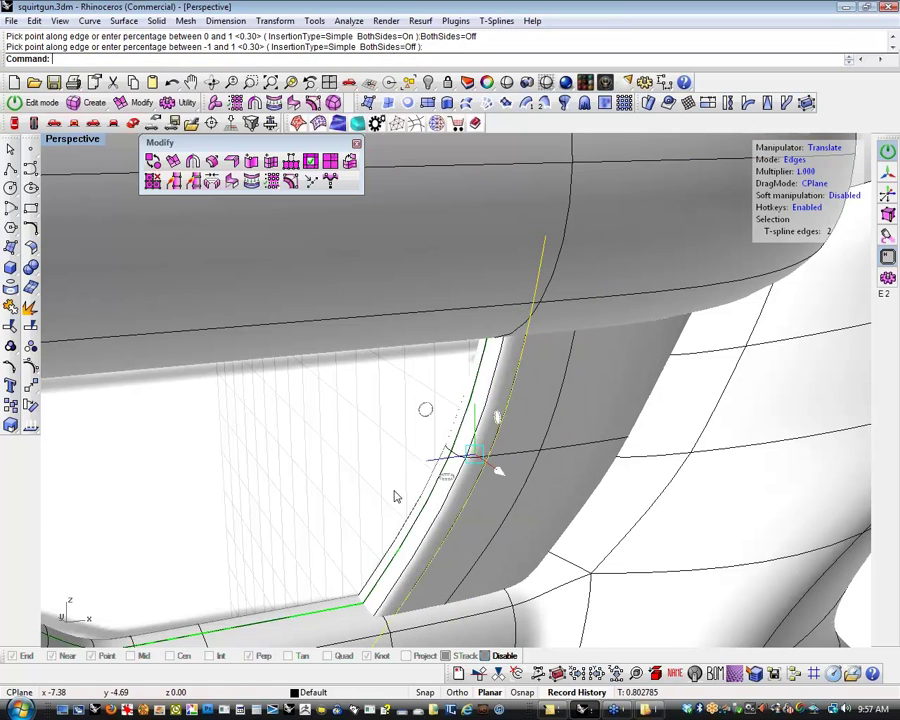
click(508, 460)
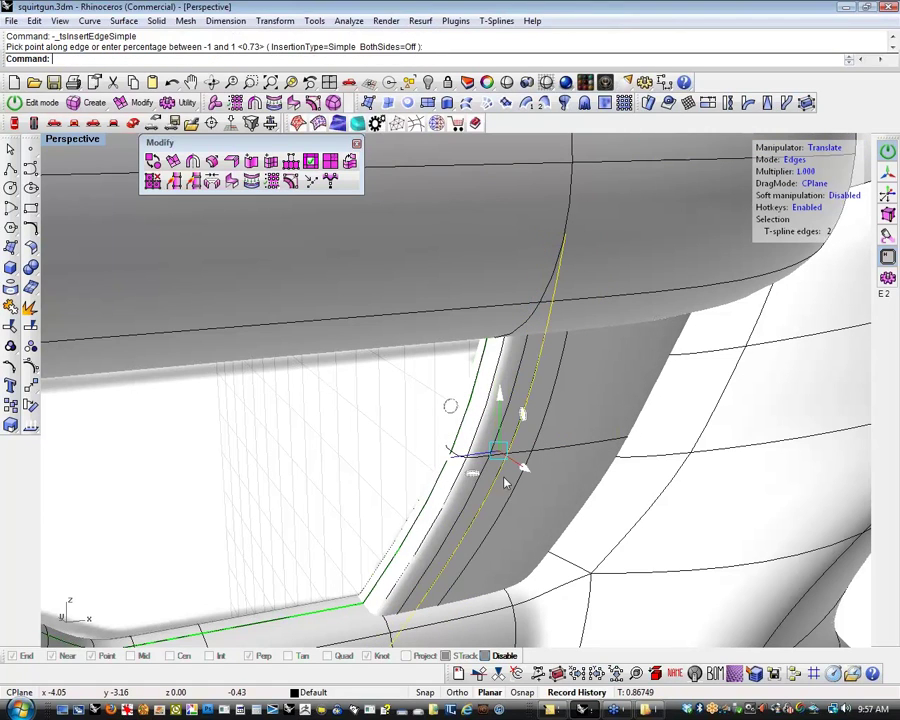
Push the two newly inserted trigger edges inward to form a lengthwise groove, and adjust a vertex beside it
shift+click(539, 437)
right_drag(541, 470, 552, 474)
drag(558, 465, 547, 460)
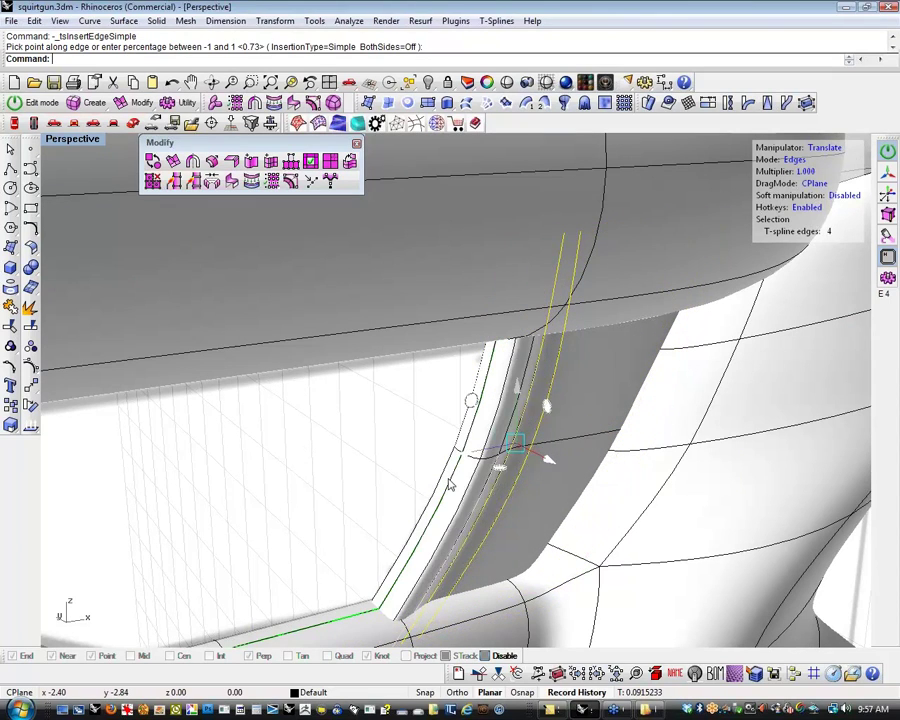
click(450, 483)
right_drag(448, 486, 478, 532)
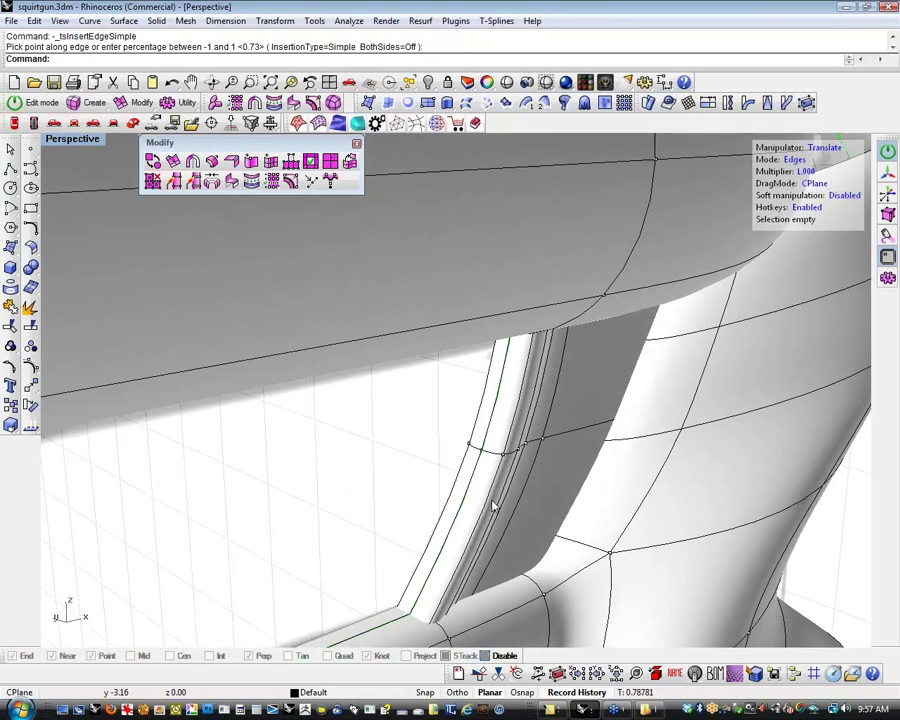
click(508, 460)
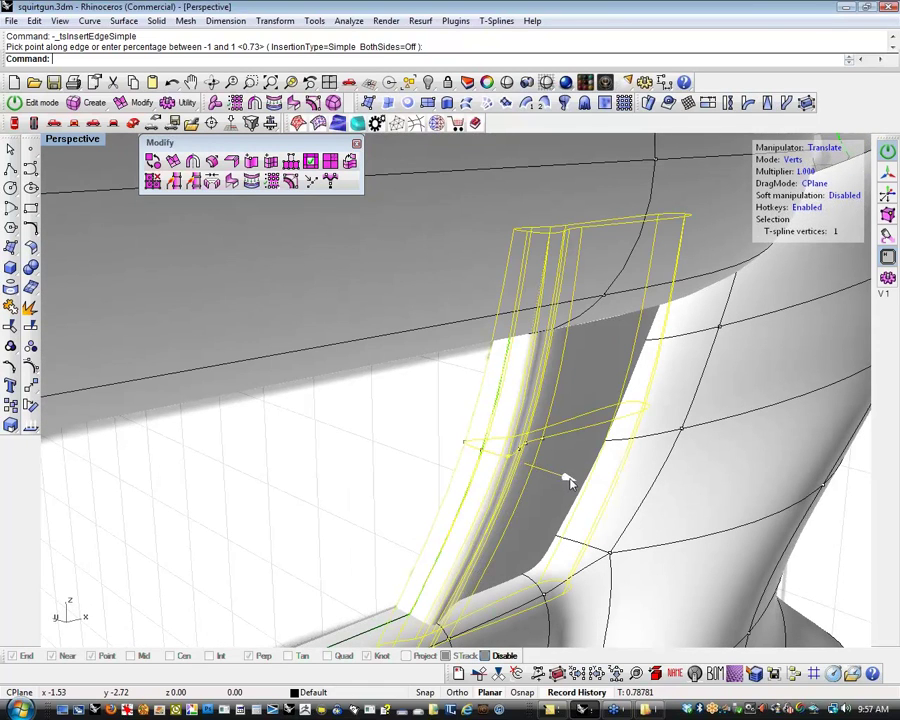
right_drag(578, 489, 464, 530)
In the front view, duplicate the ring of barrel faces lying under the sketched slider
scroll(376, 520, down, 5)
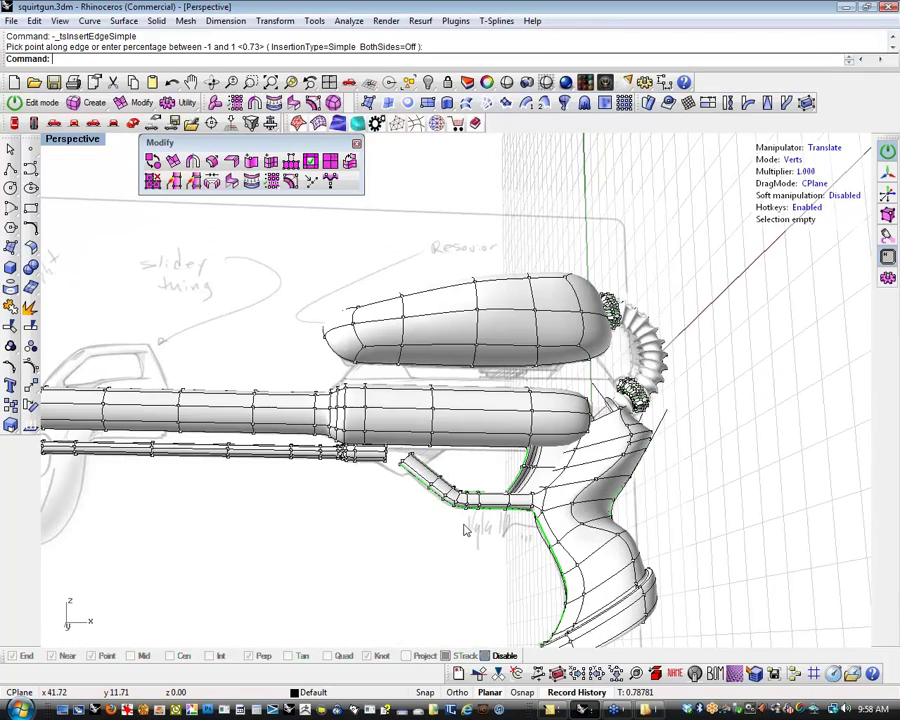
shift+right_drag(382, 502, 520, 540)
scroll(275, 523, up, 4)
shift+right_drag(275, 523, 365, 556)
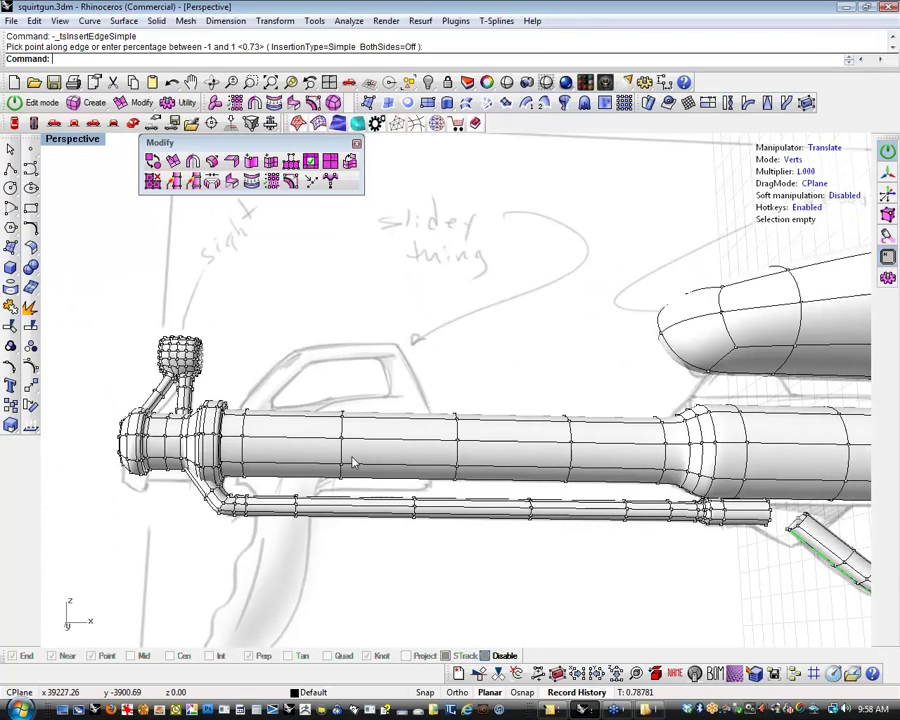
click(74, 123)
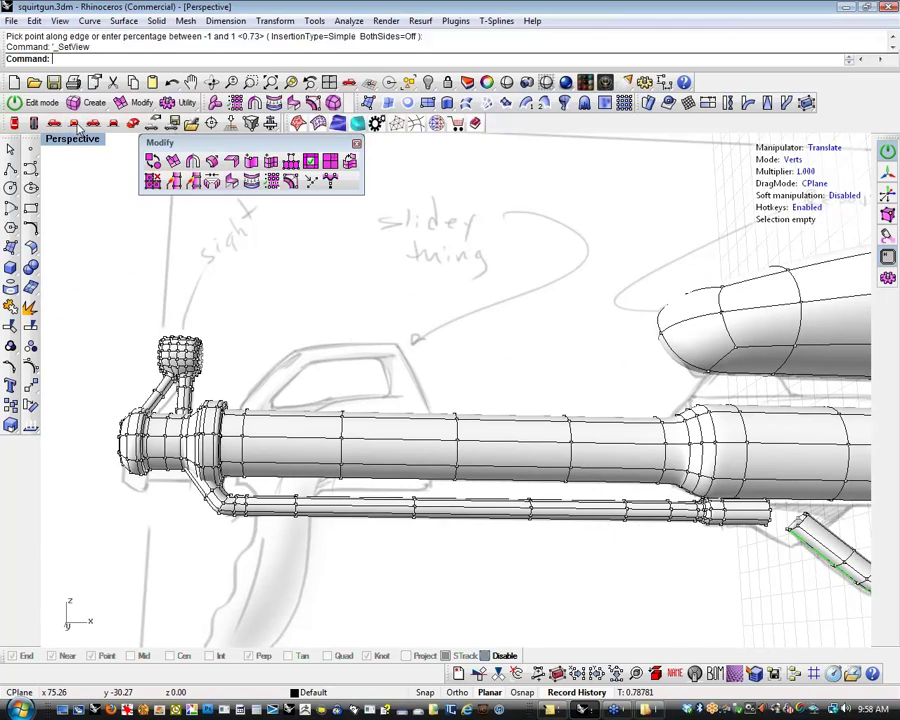
scroll(283, 452, down, 2)
scroll(336, 367, down, 4)
mouse_move(283, 452)
right_down()
mouse_move(336, 367)
mouse_move(320, 476)
right_up()
scroll(333, 380, up, 4)
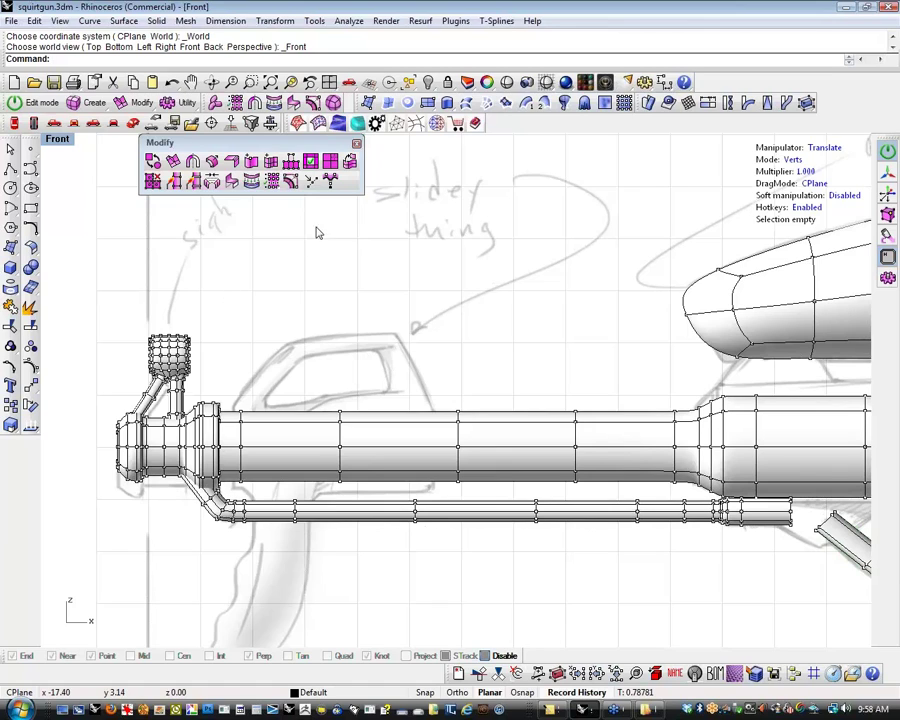
click(349, 161)
right_click(349, 161)
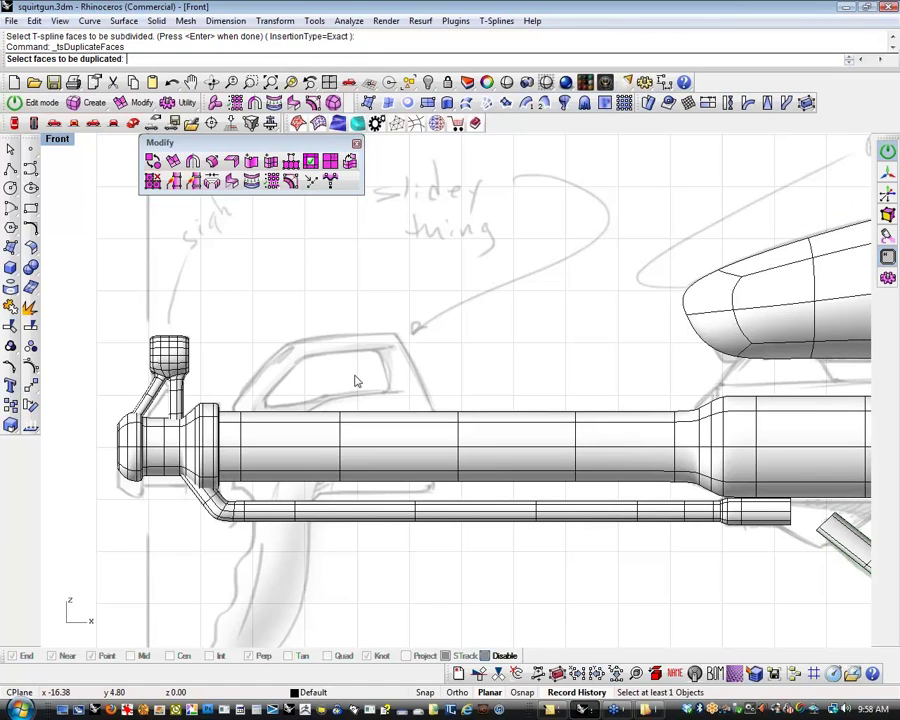
drag(369, 392, 312, 490)
key(Return)
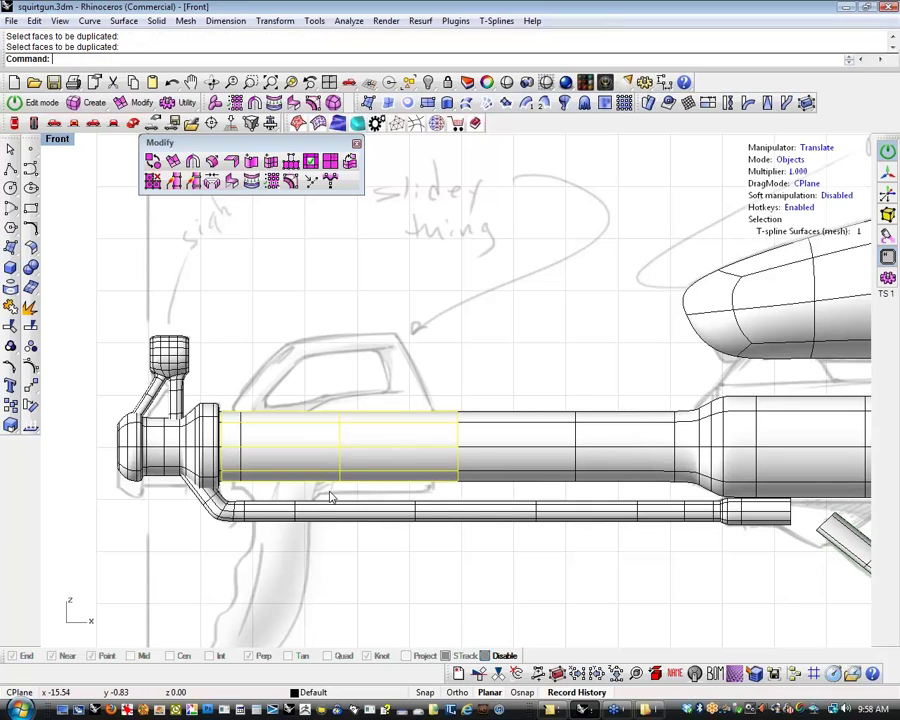
Scale the duplicated sleeve wider and shorter to match the sketched slider body, and hide all other objects
key(r)
drag(340, 446, 384, 454)
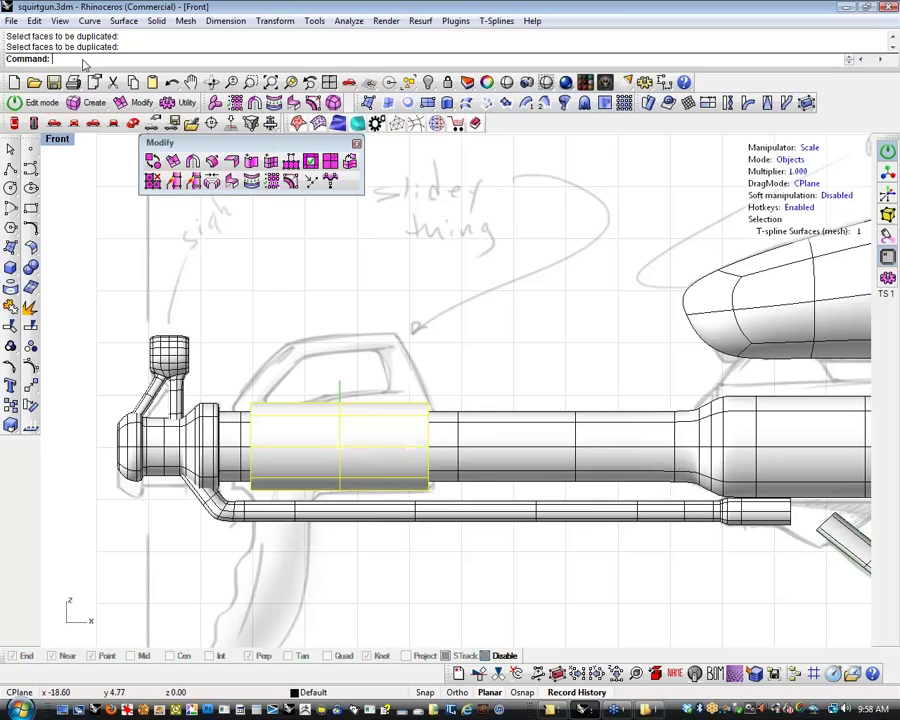
text(hide)
key(Return)
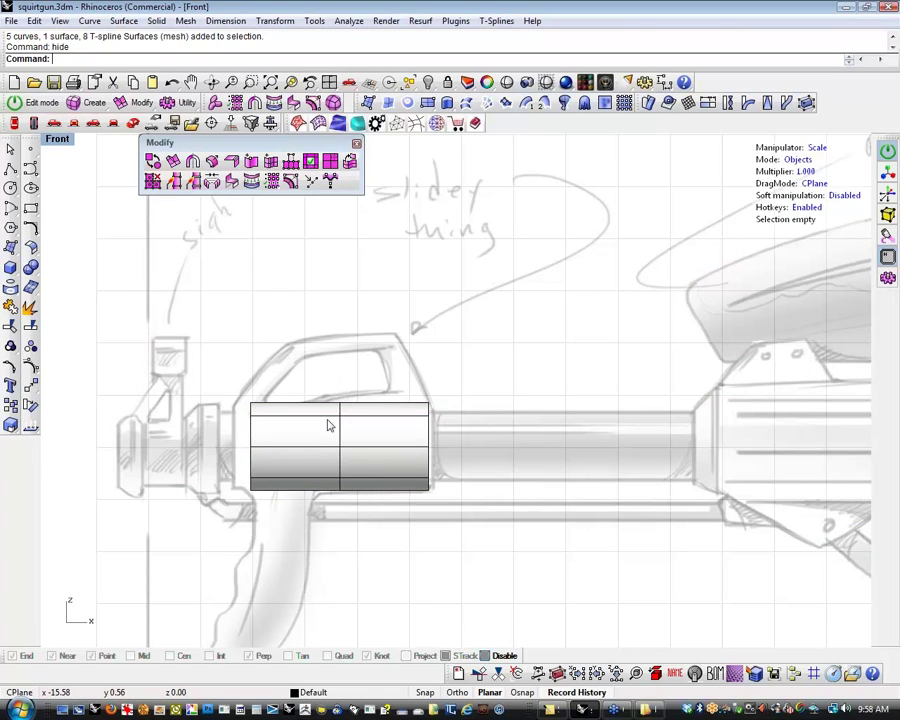
Set the scale pivot at the sleeve's rear end and stretch its front end to the sketched slider outline
right_drag(360, 465, 349, 457)
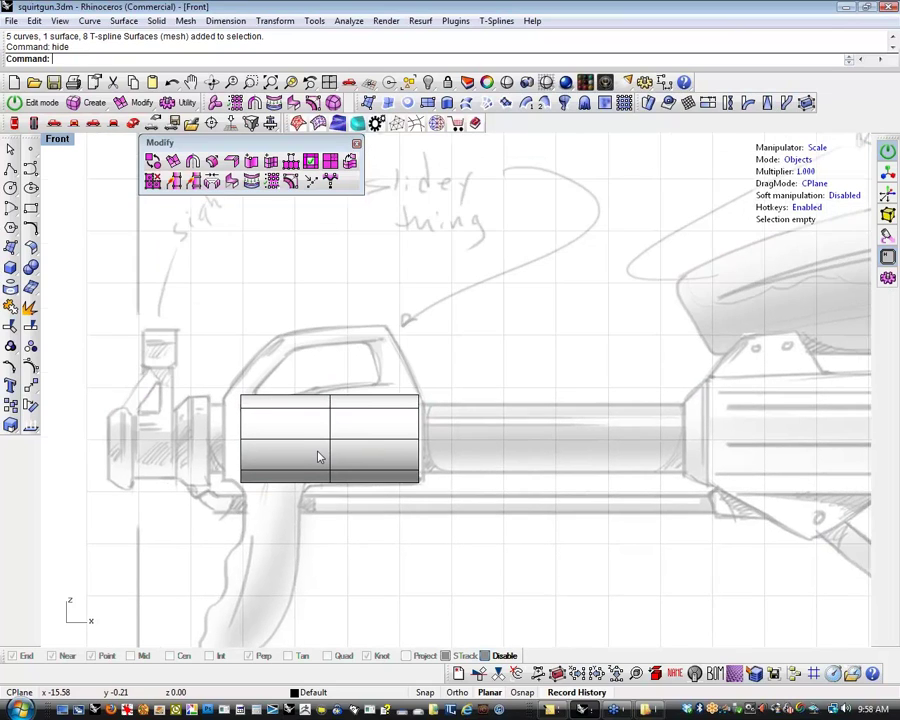
scroll(318, 457, up, 2)
drag(185, 354, 457, 505)
key(t)
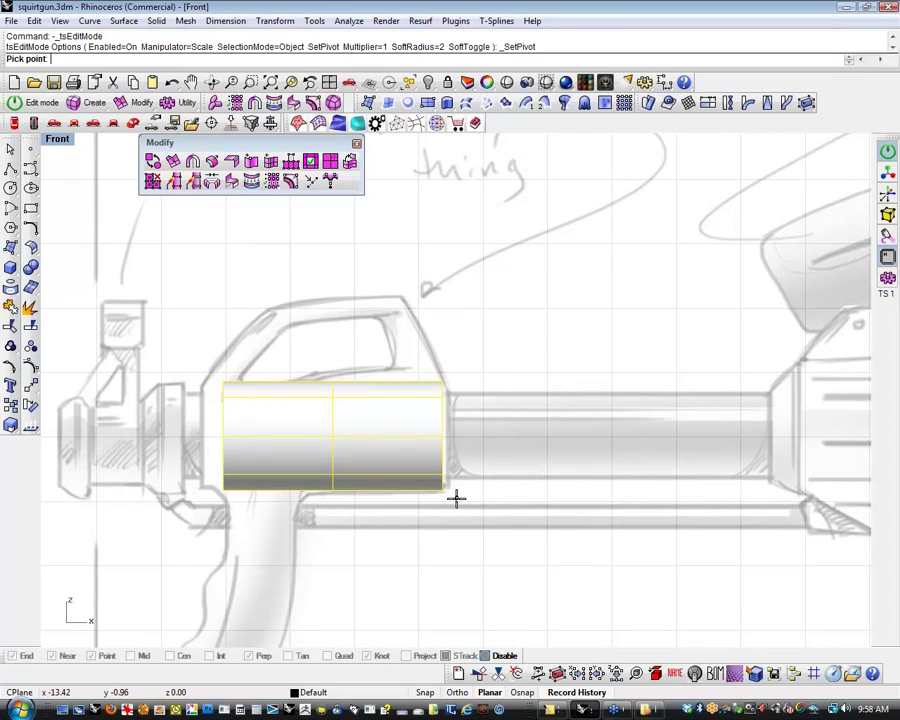
click(446, 437)
drag(512, 436, 518, 435)
click(503, 483)
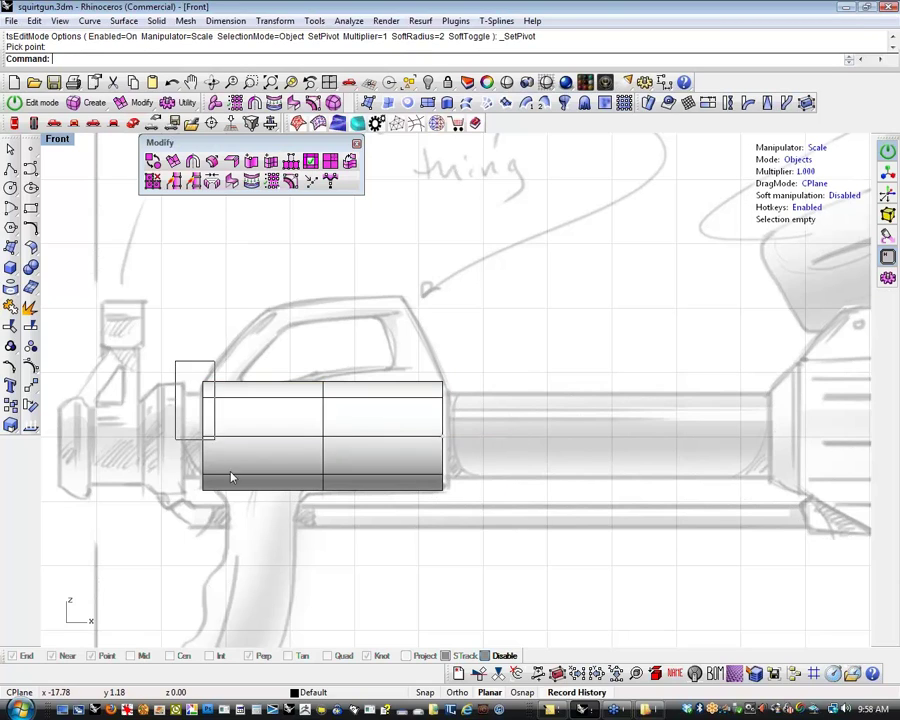
drag(177, 329, 466, 567)
key(ctrl+h)
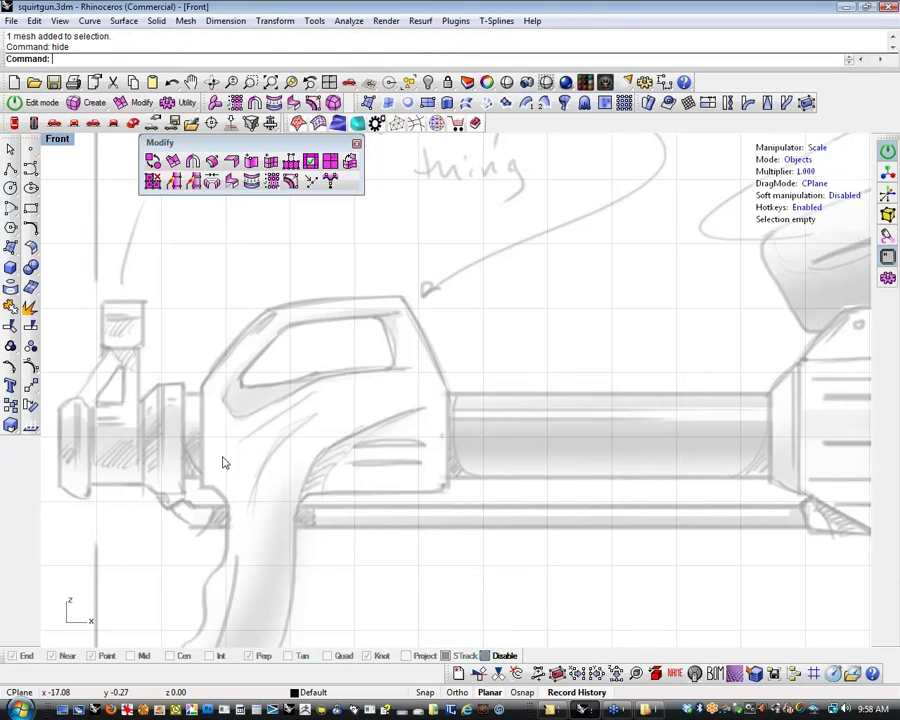
key(ctrl+z)
Set the scale pivot at the sleeve's front end and stretch its rear end slightly to the sketched outline
drag(234, 394, 154, 356)
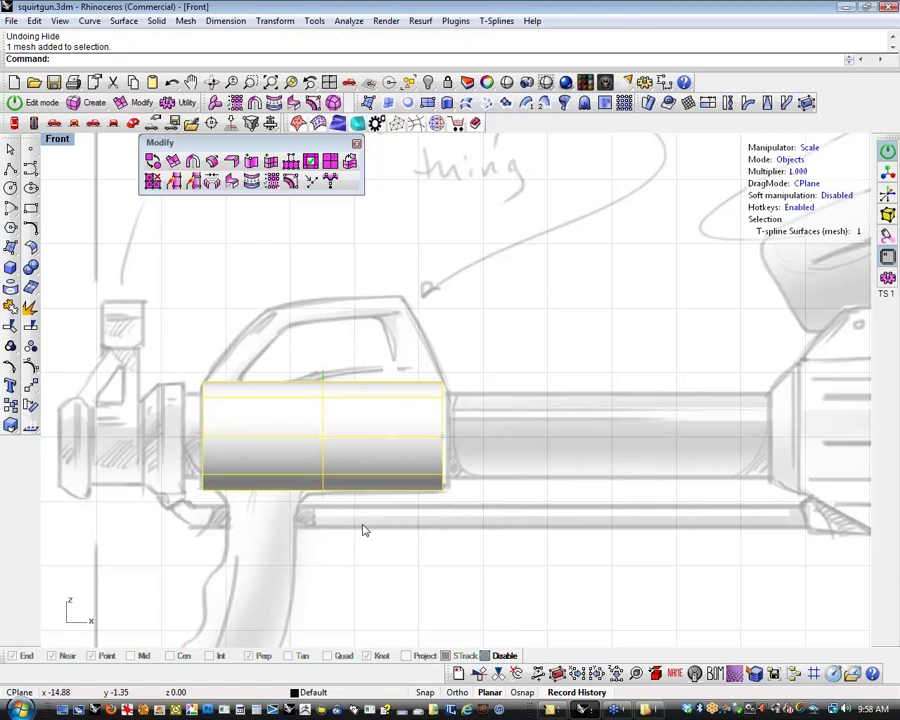
key(y)
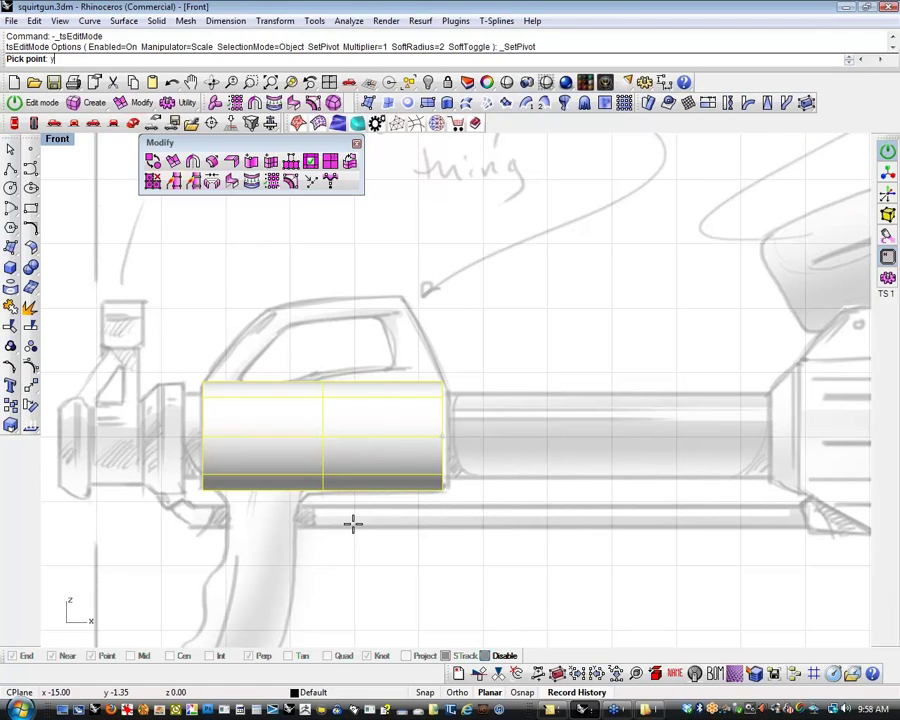
click(202, 436)
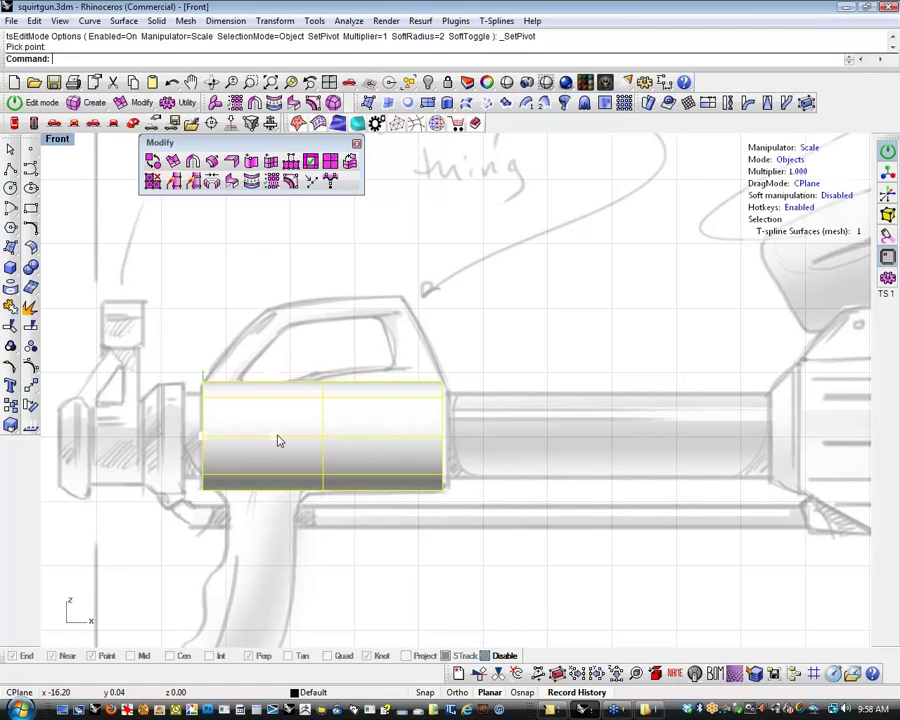
click(343, 540)
right_drag(343, 540, 383, 520)
Switch the front view to wireframe display so the reference sketch shows through the sleeve
middle_click(385, 515)
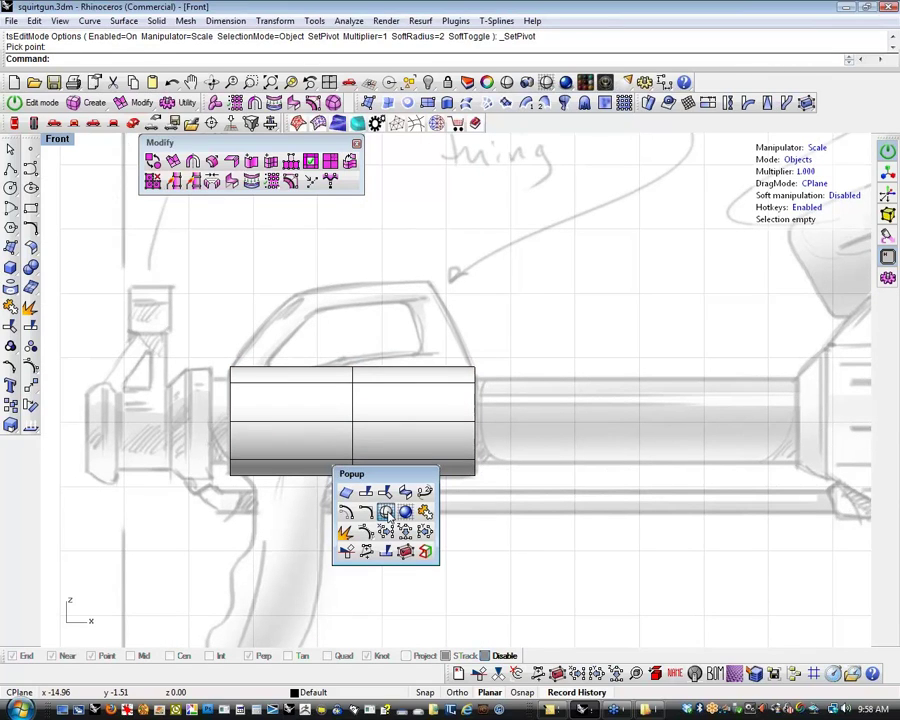
click(385, 513)
scroll(381, 508, down, 3)
scroll(323, 430, up, 5)
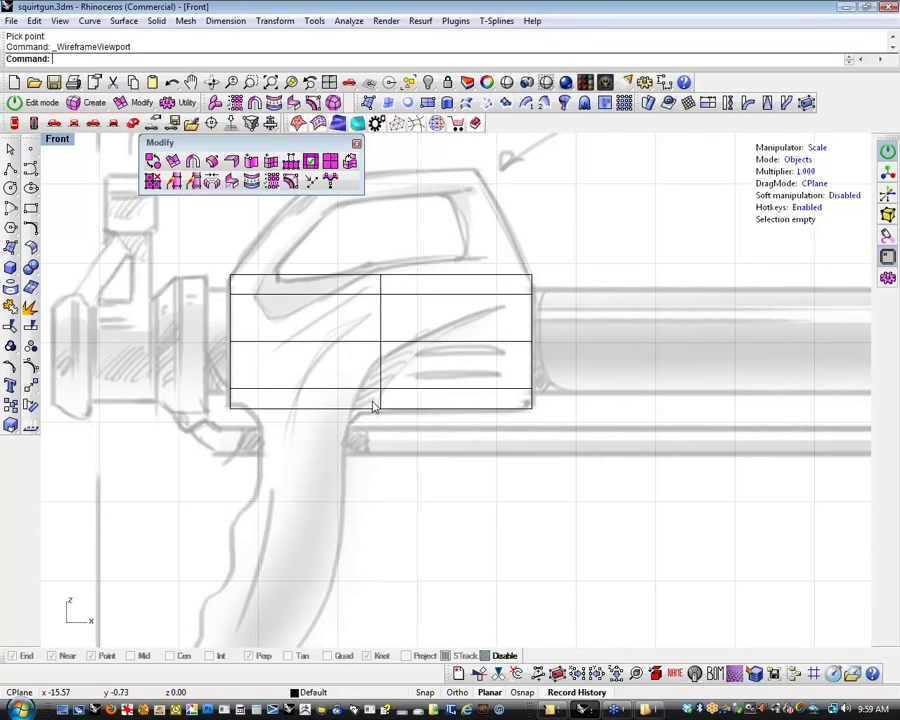
right_drag(385, 373, 384, 406)
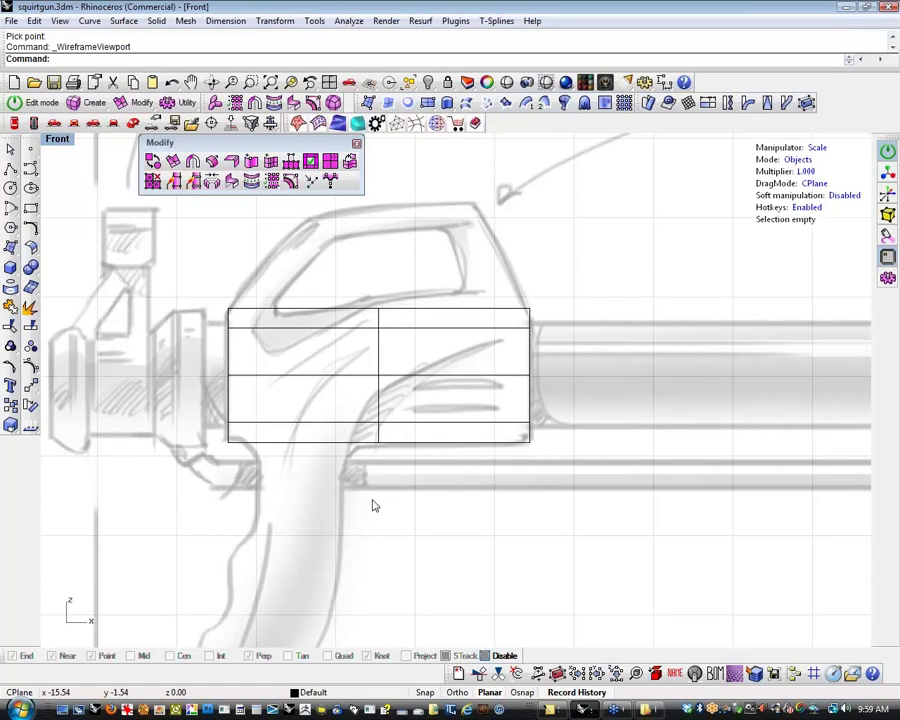
Insert Simple edge loops on both sides of the sleeve's middle edge loop with BothSides on, at about 0.81
key(s)
drag(238, 200, 458, 598)
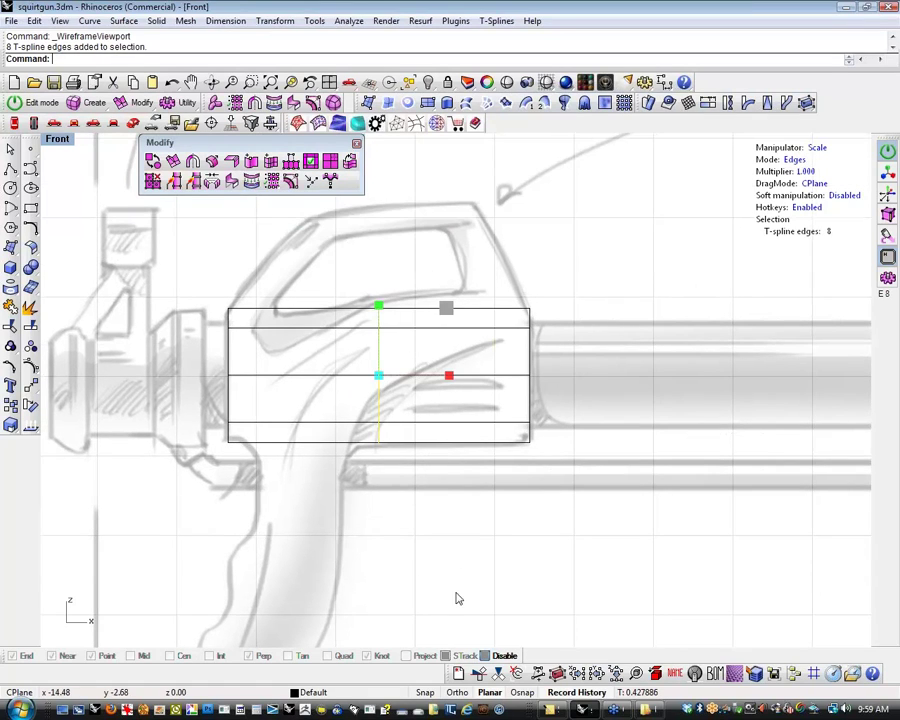
click(271, 163)
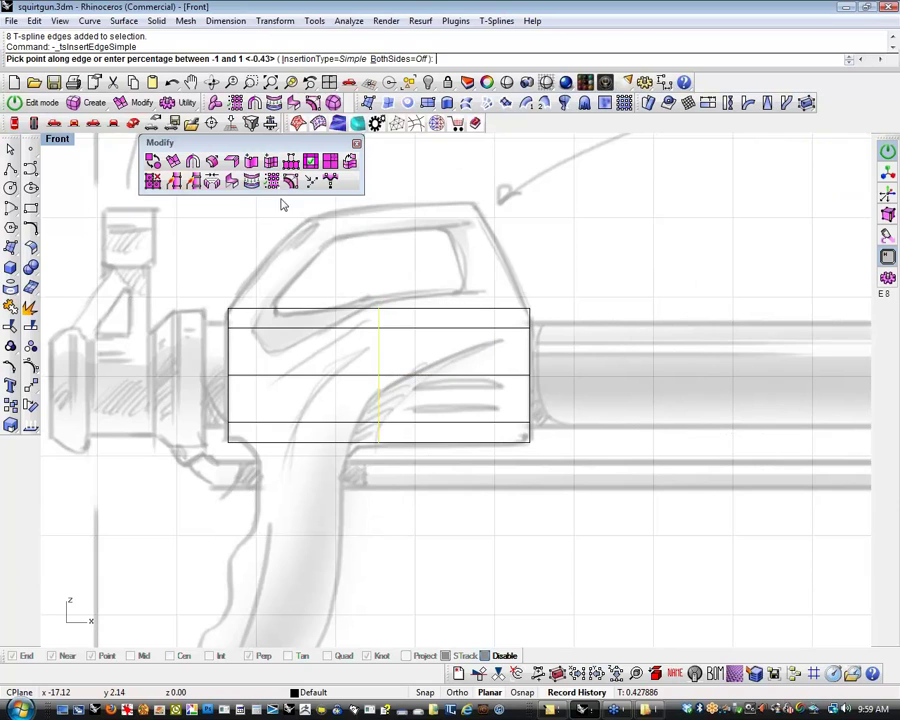
click(394, 59)
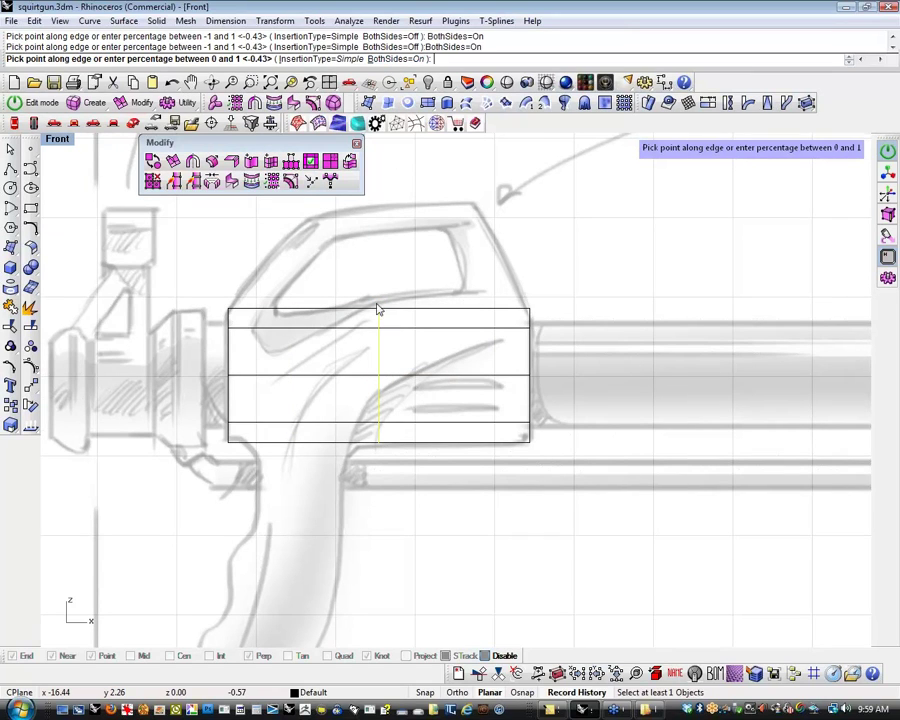
click(271, 328)
right_click(328, 352)
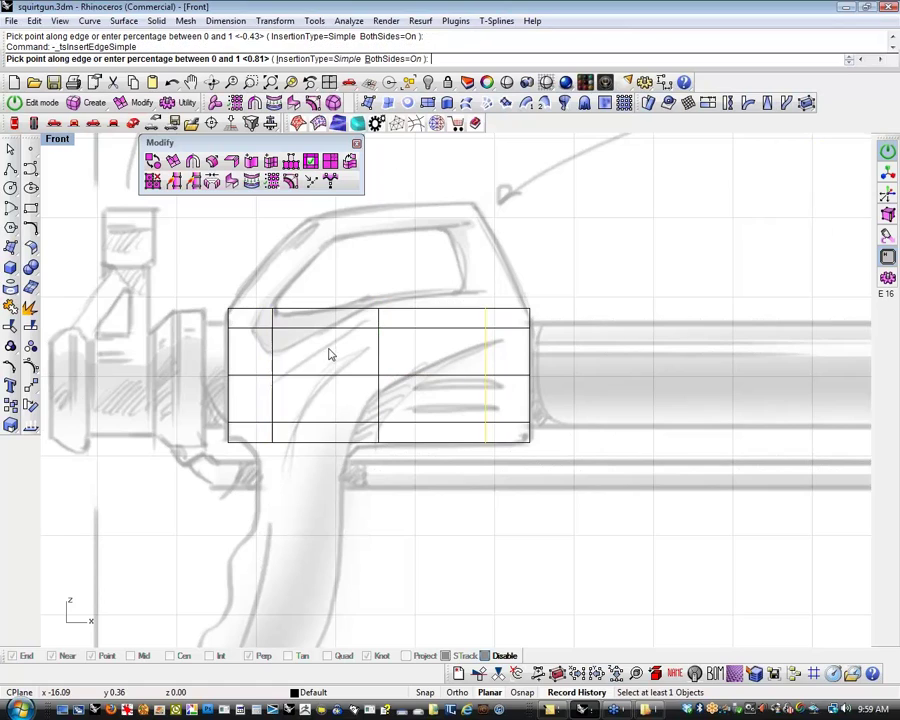
key(Escape)
Move the two inserted edge loops outward, the front one toward the sleeve's front end and the rear one toward its rear end
right_drag(349, 282, 363, 282)
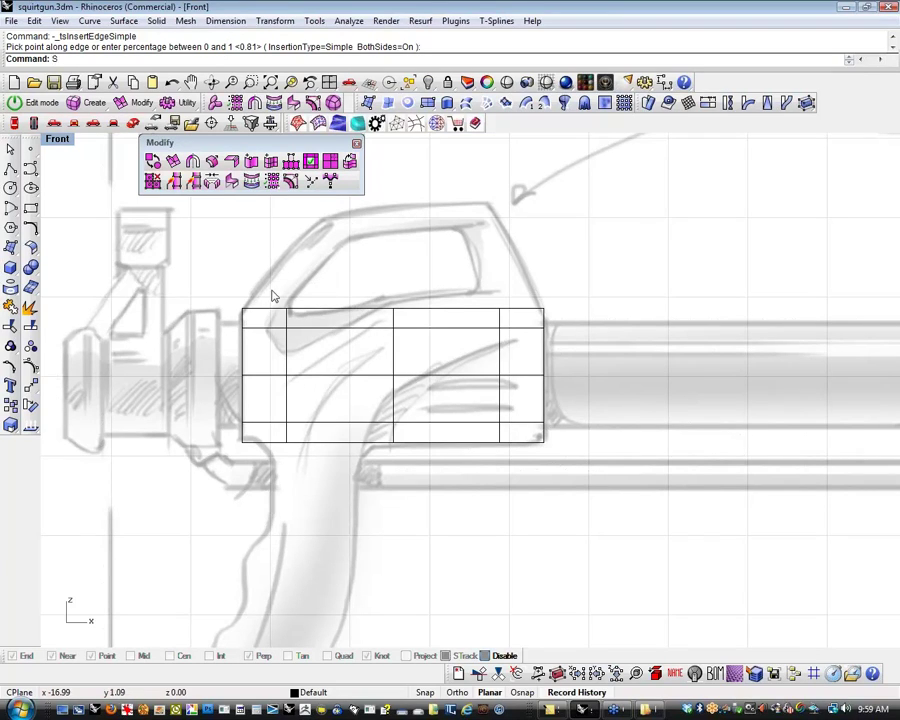
key(Escape)
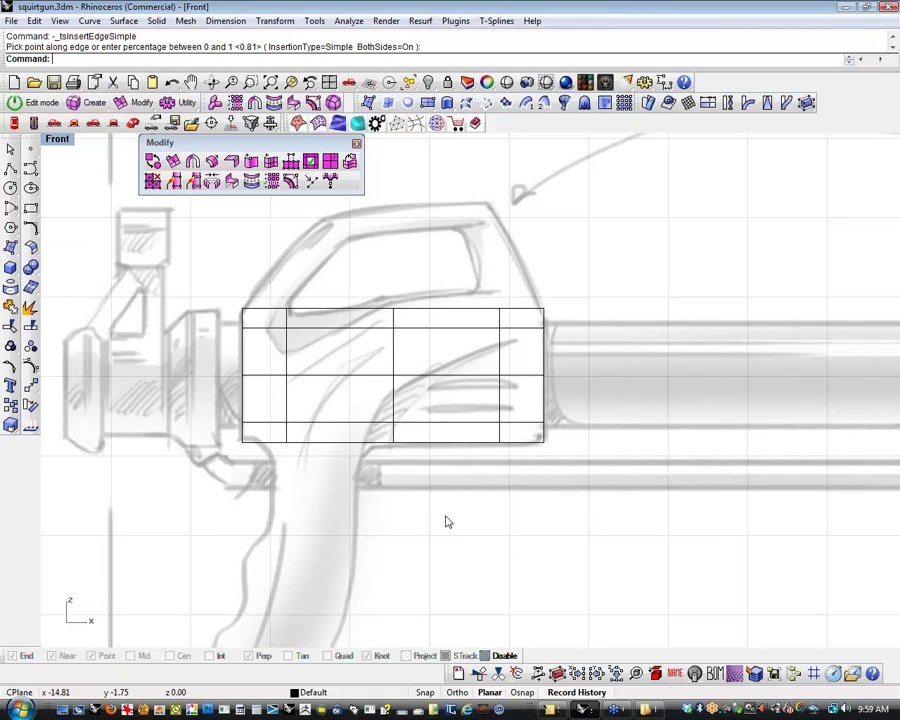
right_drag(447, 521, 424, 568)
key(s)
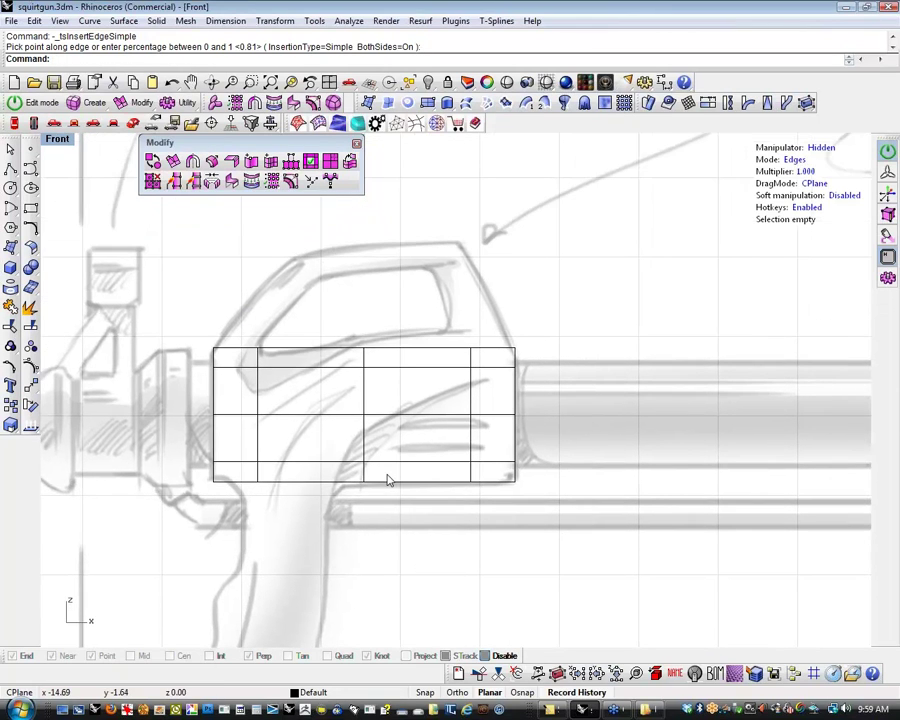
drag(227, 273, 336, 554)
key(w)
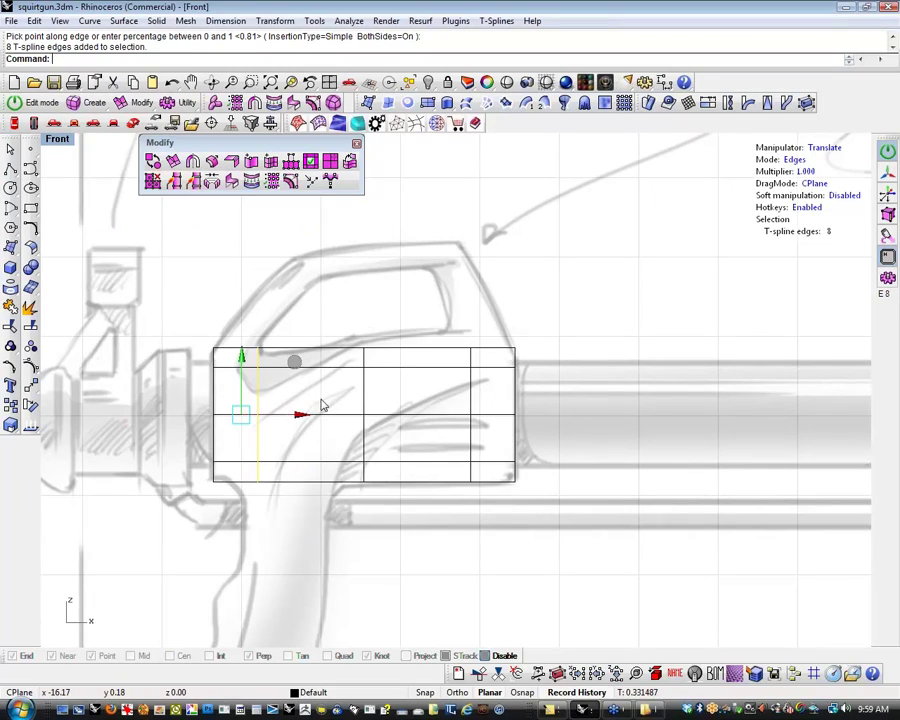
drag(297, 413, 265, 416)
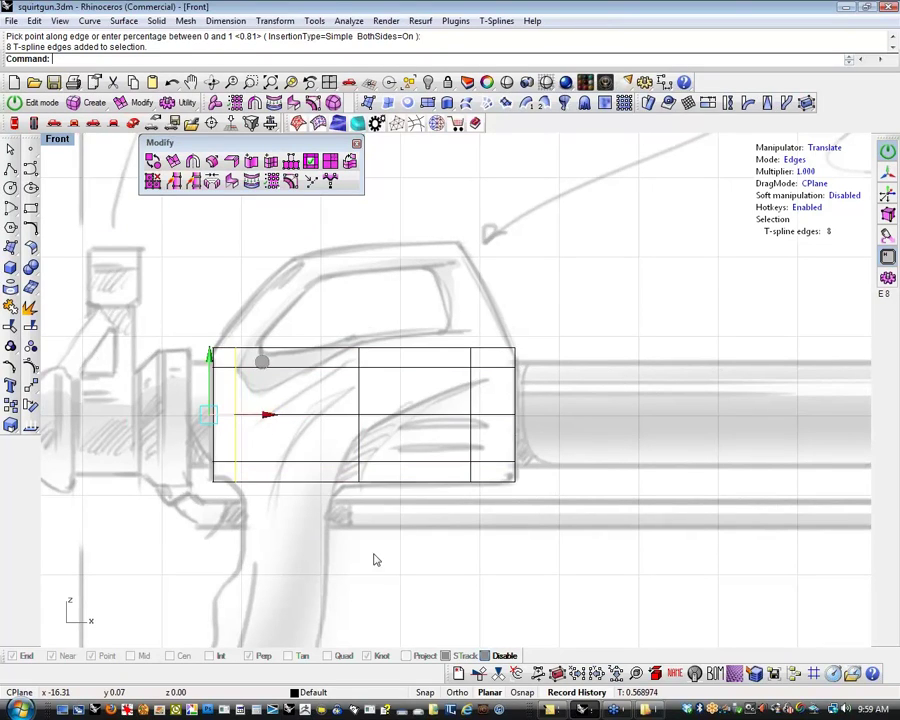
click(374, 554)
drag(449, 314, 511, 510)
drag(545, 415, 574, 418)
click(524, 516)
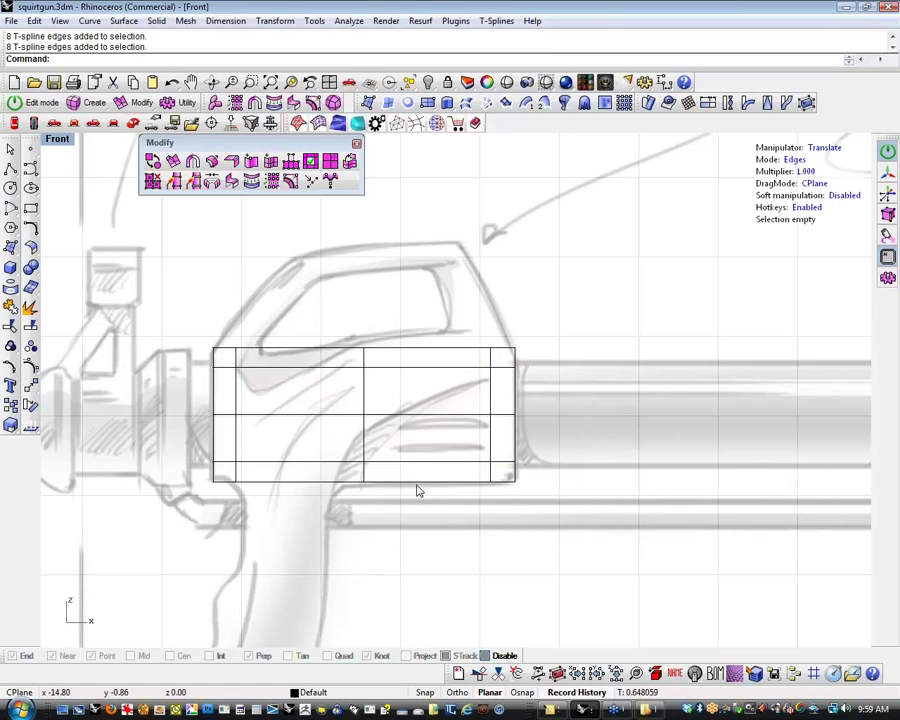
Insert Simple edge loops on both sides of the sleeve's middle edge loop with BothSides on, at about 0.51
click(369, 437)
drag(351, 323, 433, 569)
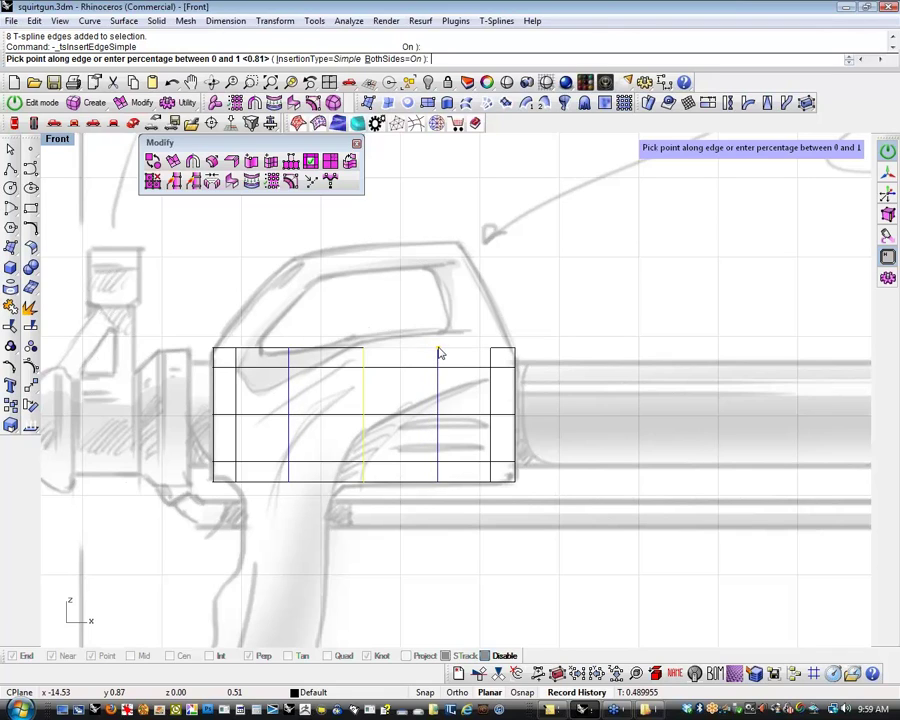
click(440, 353)
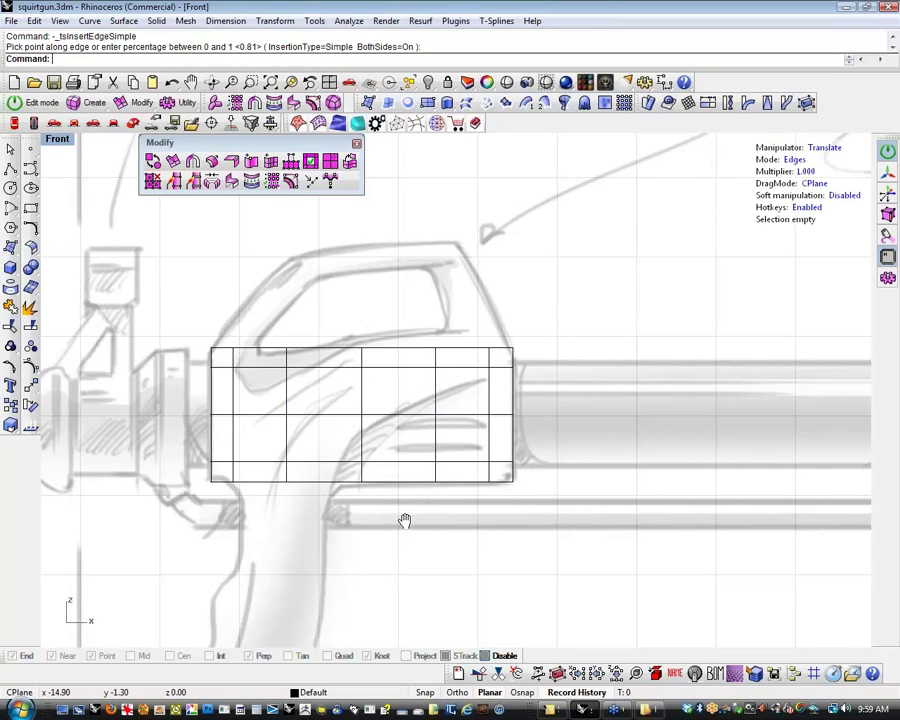
right_drag(404, 520, 399, 531)
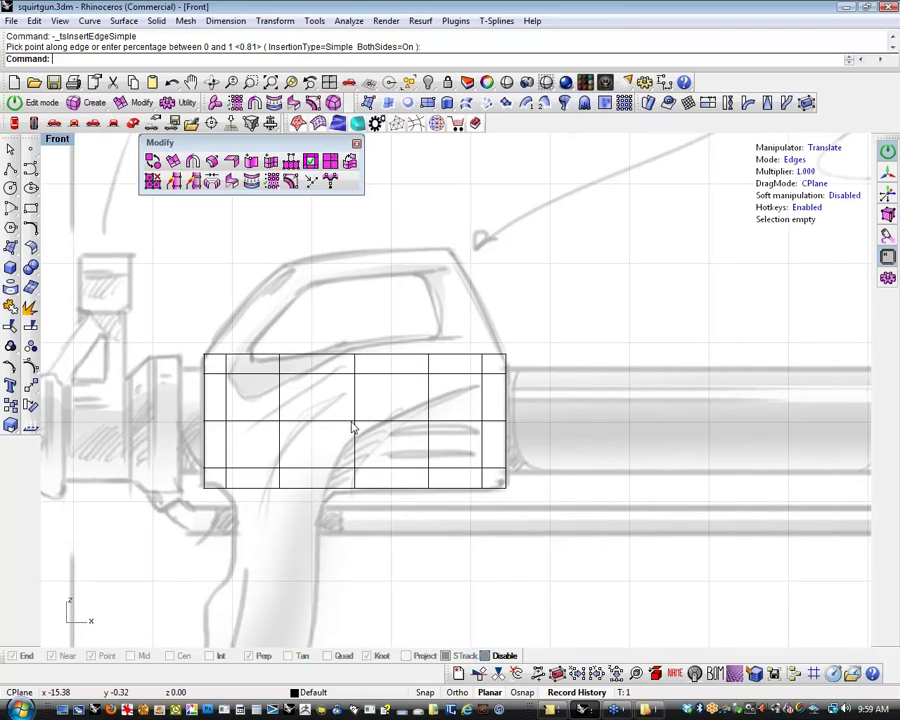
Shift the sleeve's topmost edges between the three middle loops in positive X, and toggle the T-spline from smooth to box display
drag(262, 336, 478, 372)
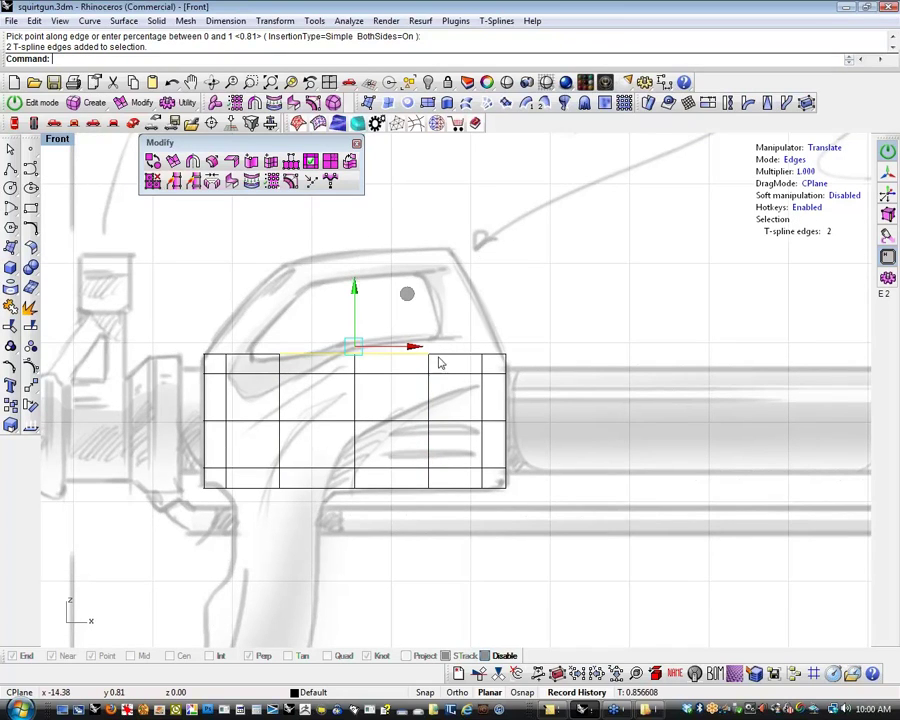
drag(418, 345, 439, 342)
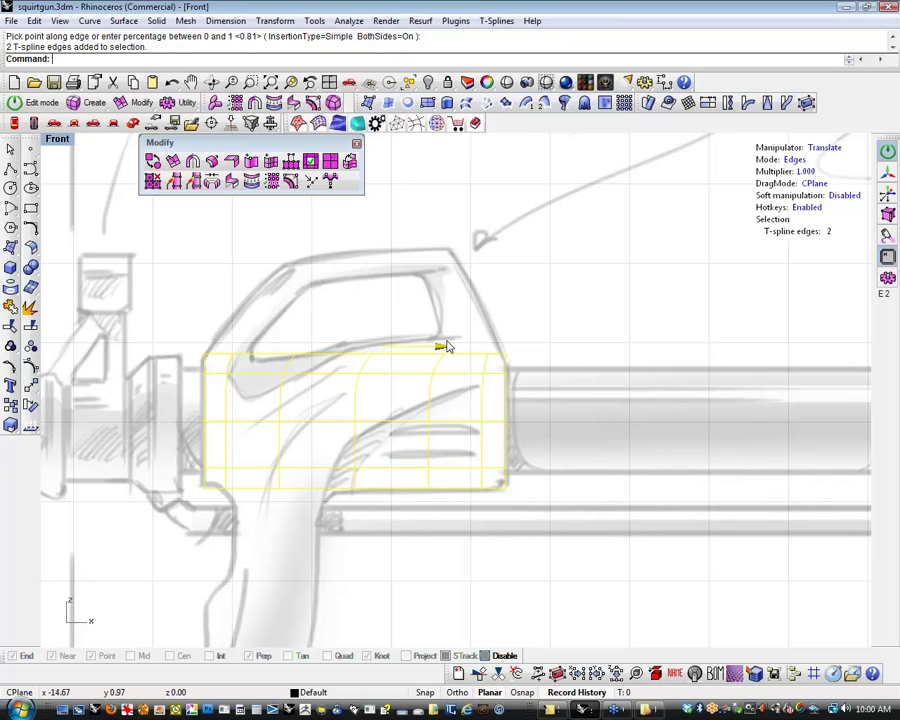
click(447, 347)
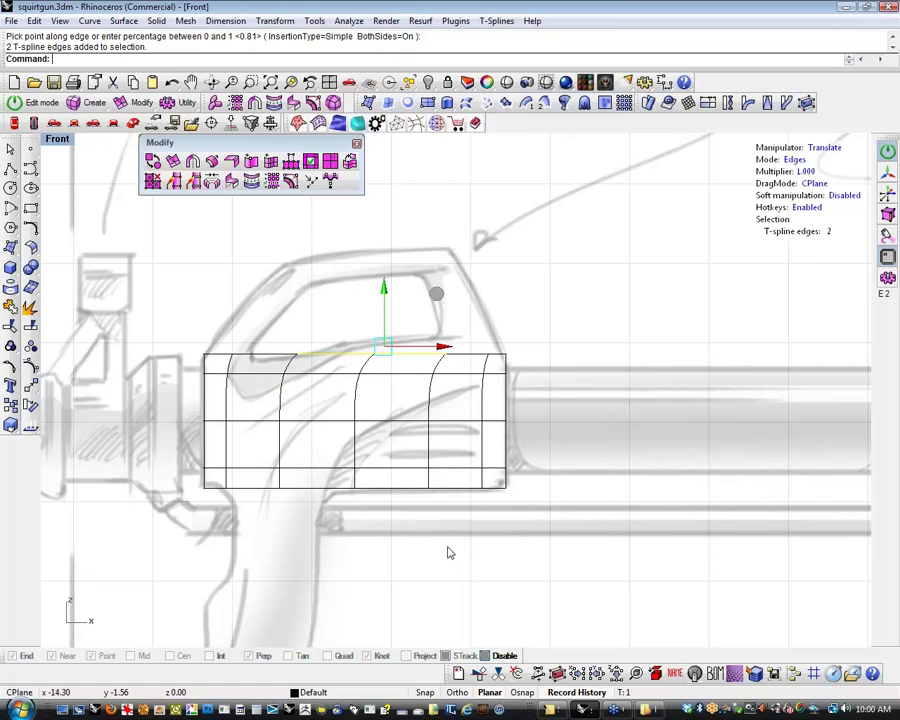
key(Tab)
key(Escape)
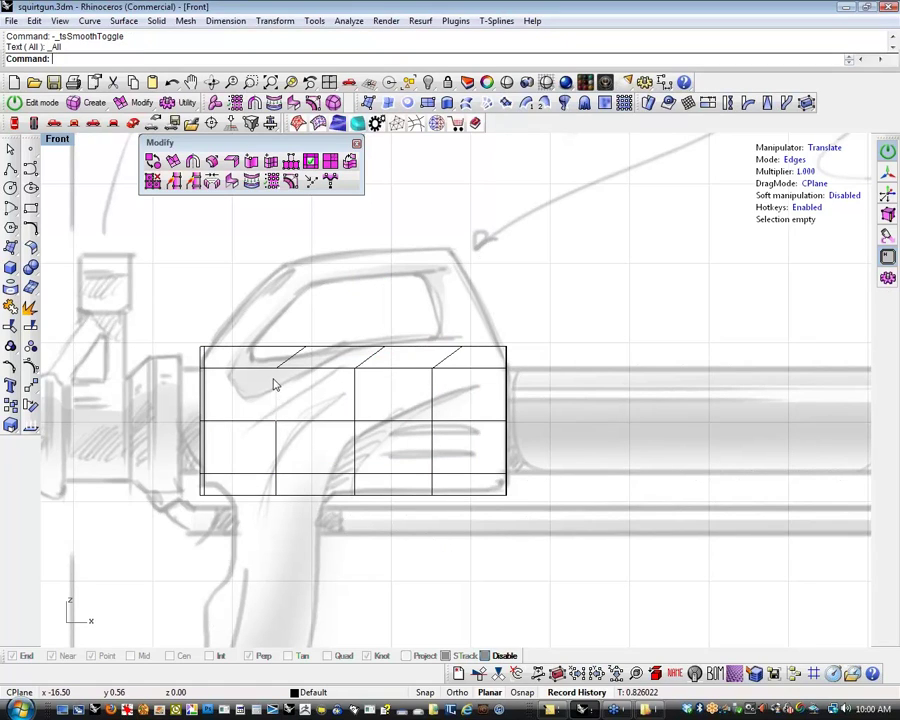
Move the top two rows of edges between the three middle loops further in positive X to slant the loops
drag(282, 362, 470, 378)
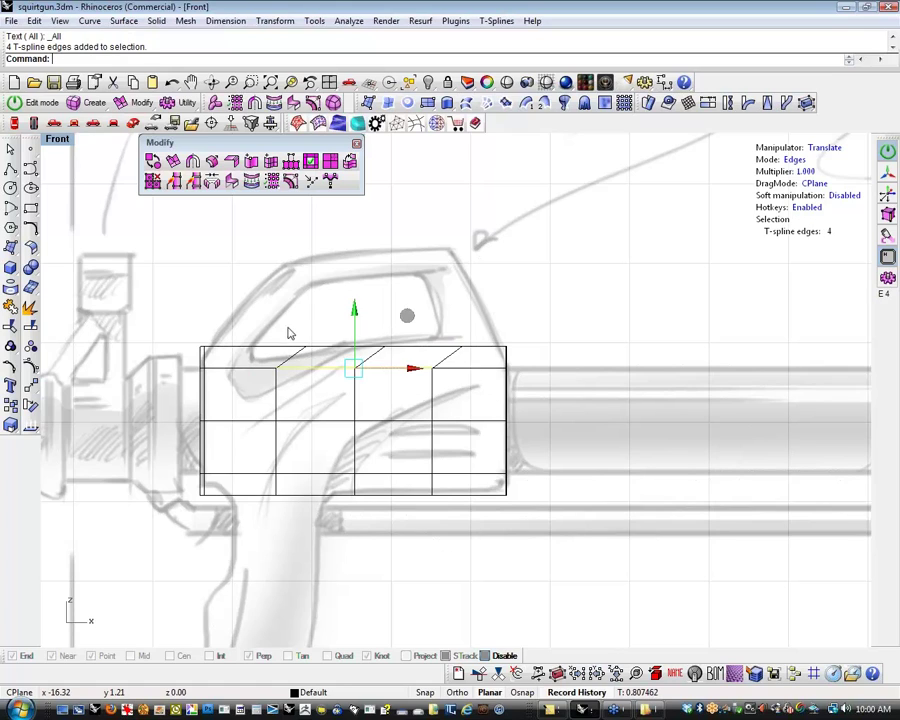
shift+drag(283, 325, 460, 361)
key(Escape)
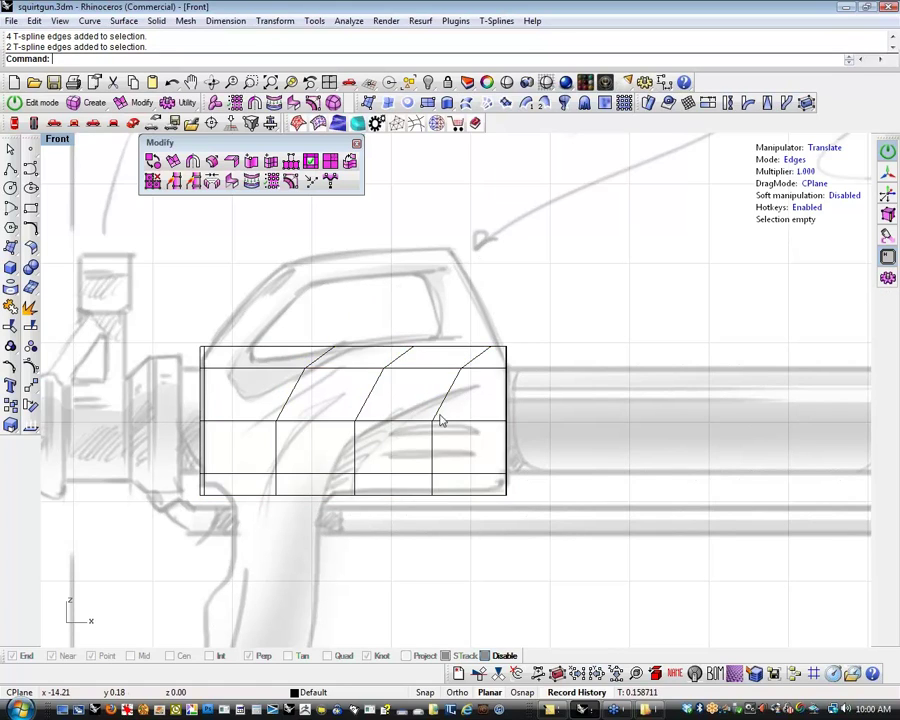
Move the mid-height edges of the three middle loops in negative X, and their lower edges further in the same direction
drag(256, 410, 472, 452)
drag(414, 421, 388, 424)
key(Escape)
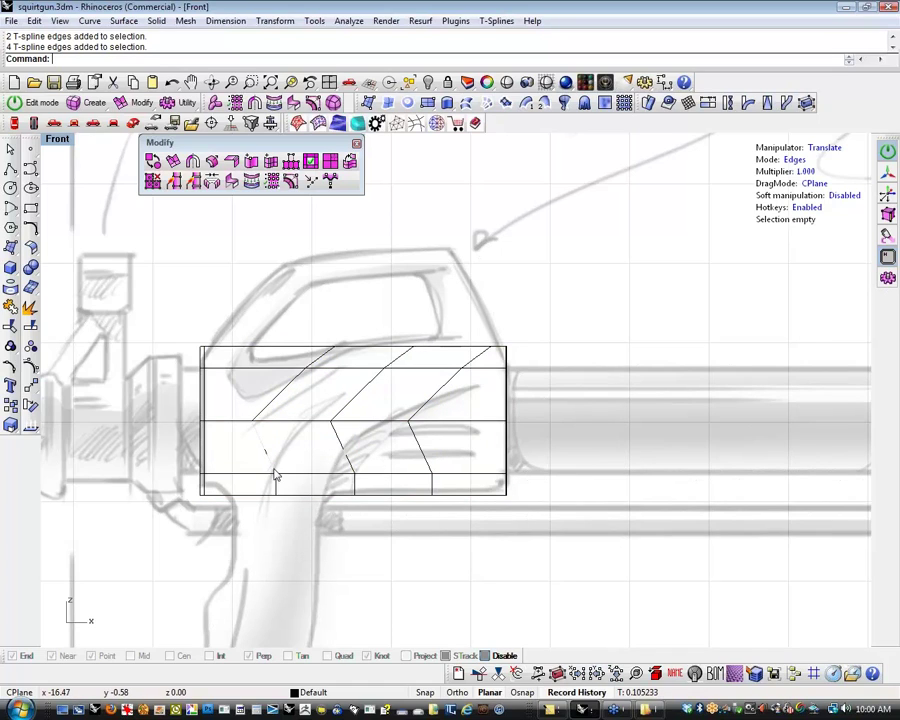
drag(276, 476, 458, 520)
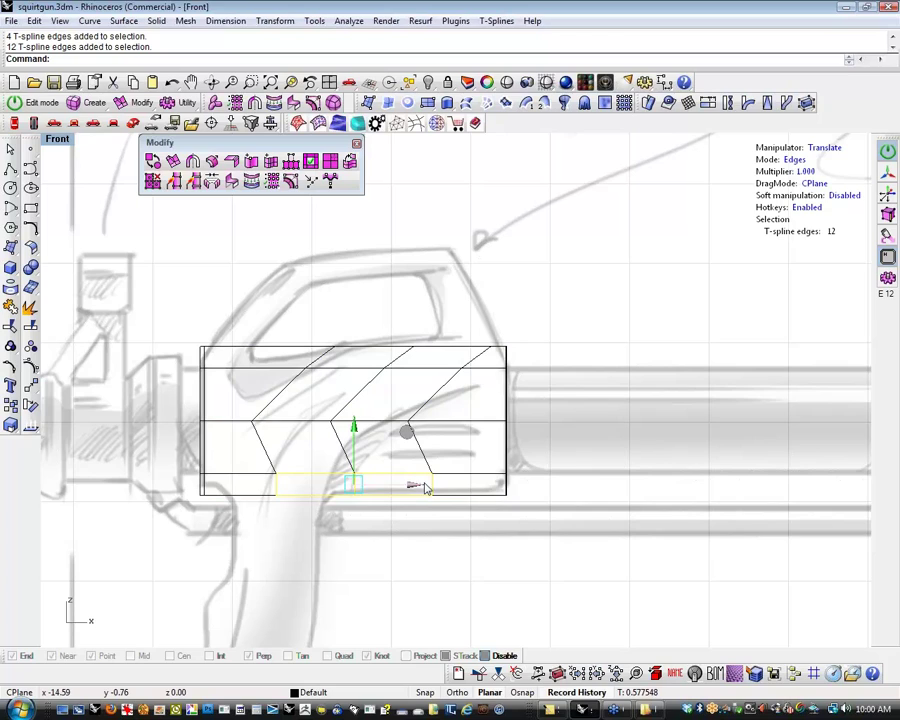
drag(416, 484, 362, 490)
key(Escape)
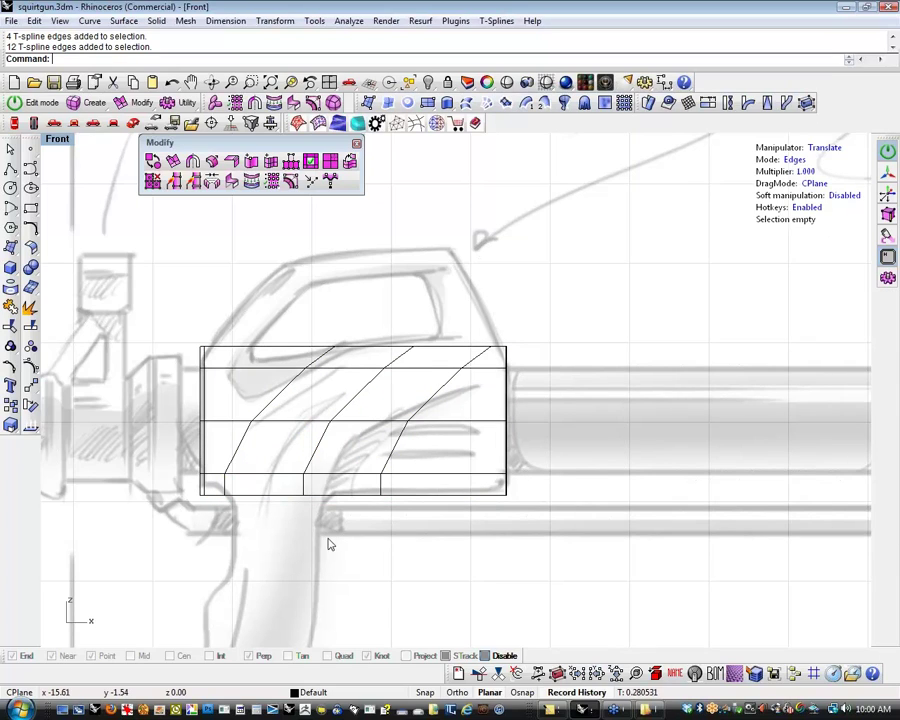
Move the whole central slanted edge loop in negative X, closer to its neighbouring slanted loop
double_click(305, 488)
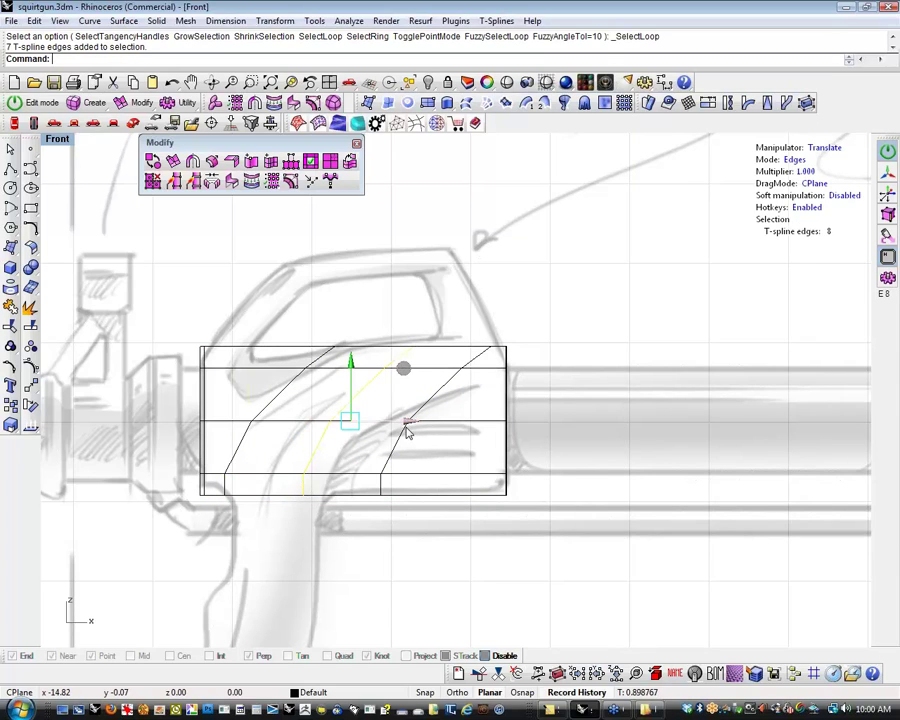
drag(403, 422, 380, 428)
key(Escape)
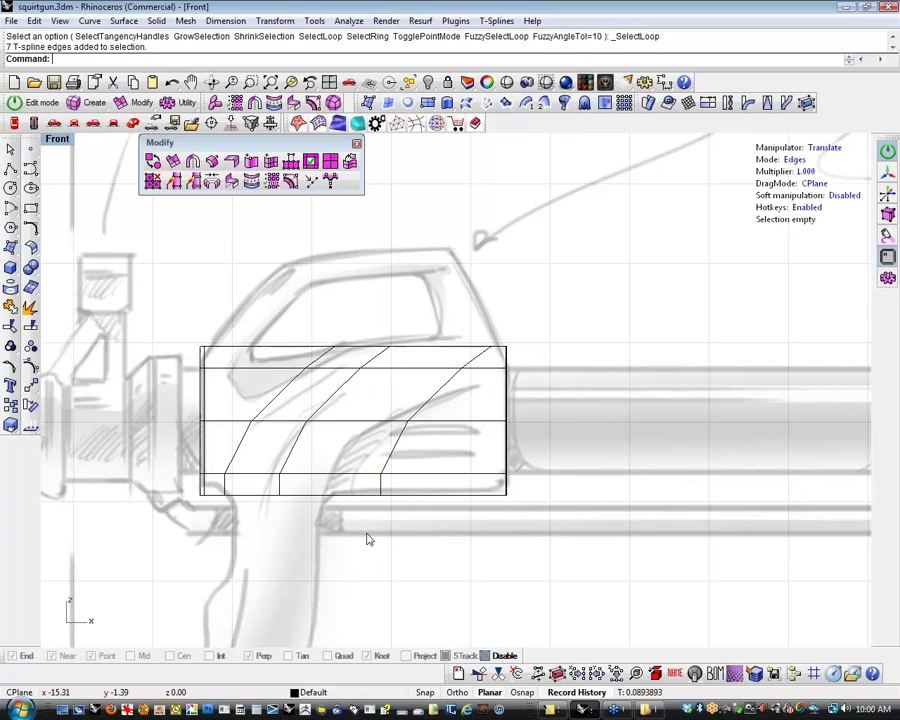
Pull the third slanted loop's lower edges and its mid-height vertices in negative X to follow the sketched curve
drag(354, 535, 396, 492)
click(389, 530)
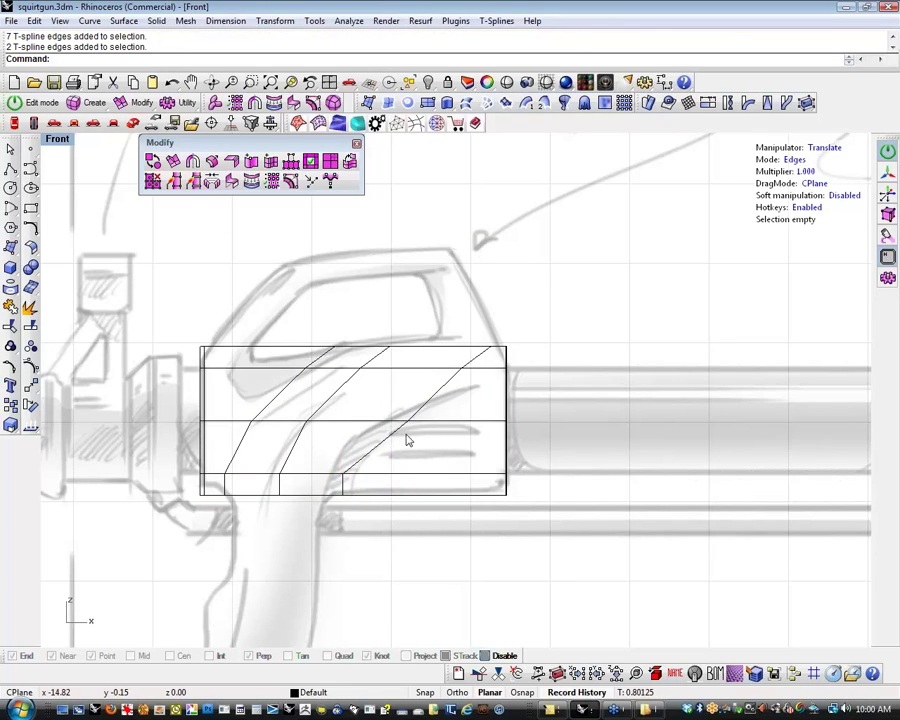
key(a)
drag(396, 399, 440, 430)
click(443, 433)
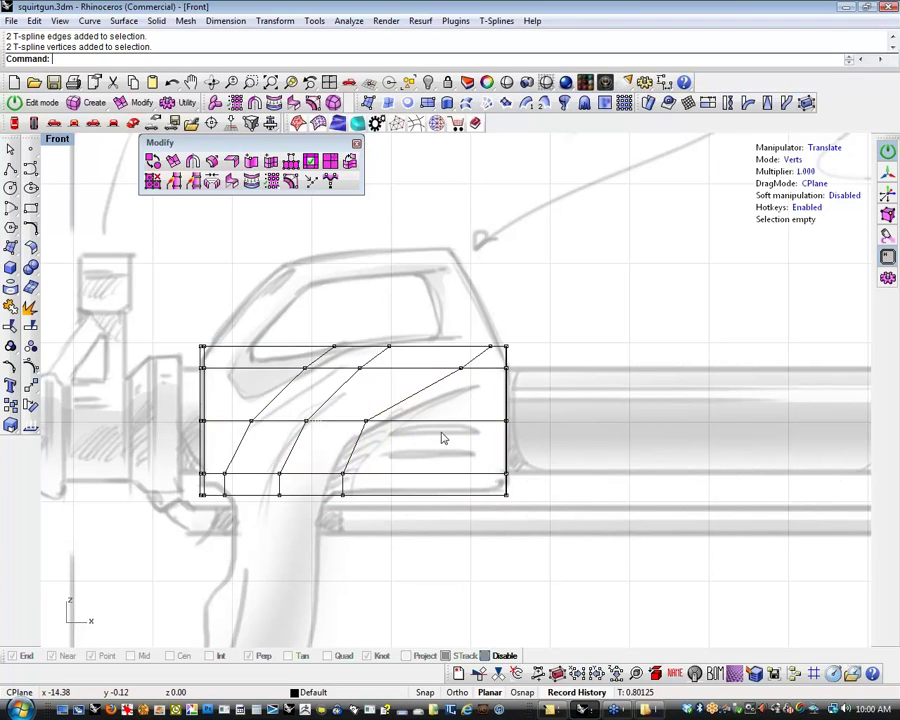
Nudge the third slanted loop's upper vertices slightly in positive X and its lower vertices slightly in negative X
drag(438, 355, 474, 380)
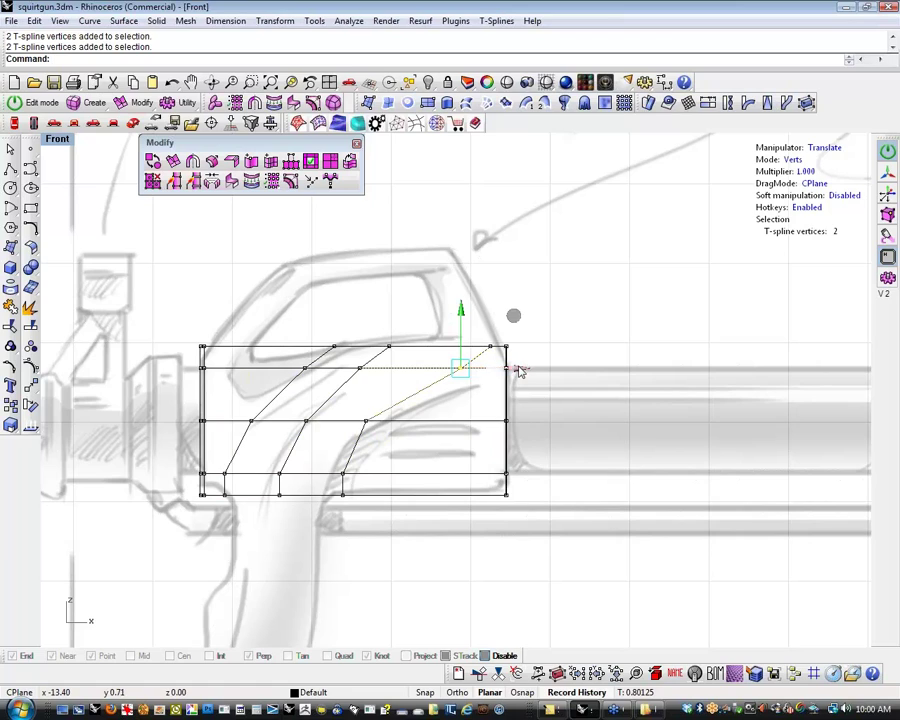
click(411, 440)
drag(352, 464, 328, 512)
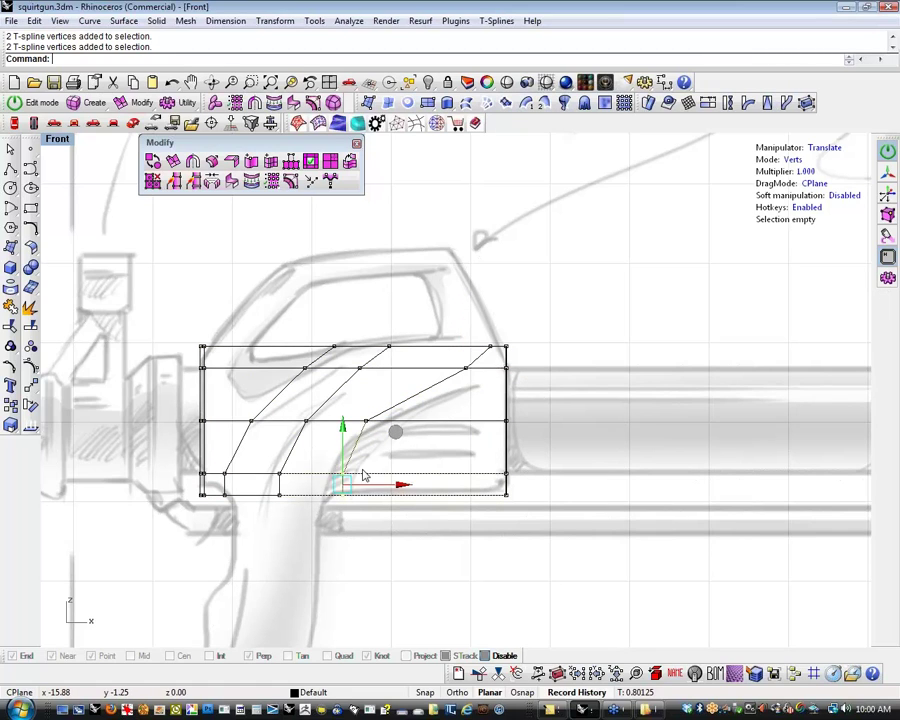
drag(397, 486, 386, 490)
click(340, 530)
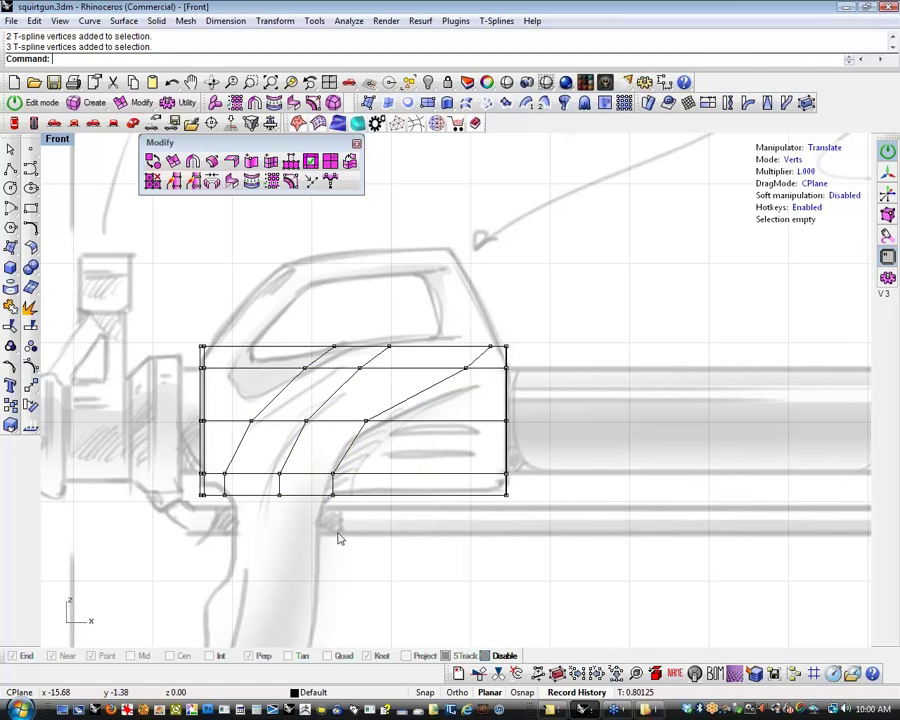
Select the edge loop beside the sleeve's negative-X end and move it slightly inward
right_drag(332, 523, 355, 505)
key(s)
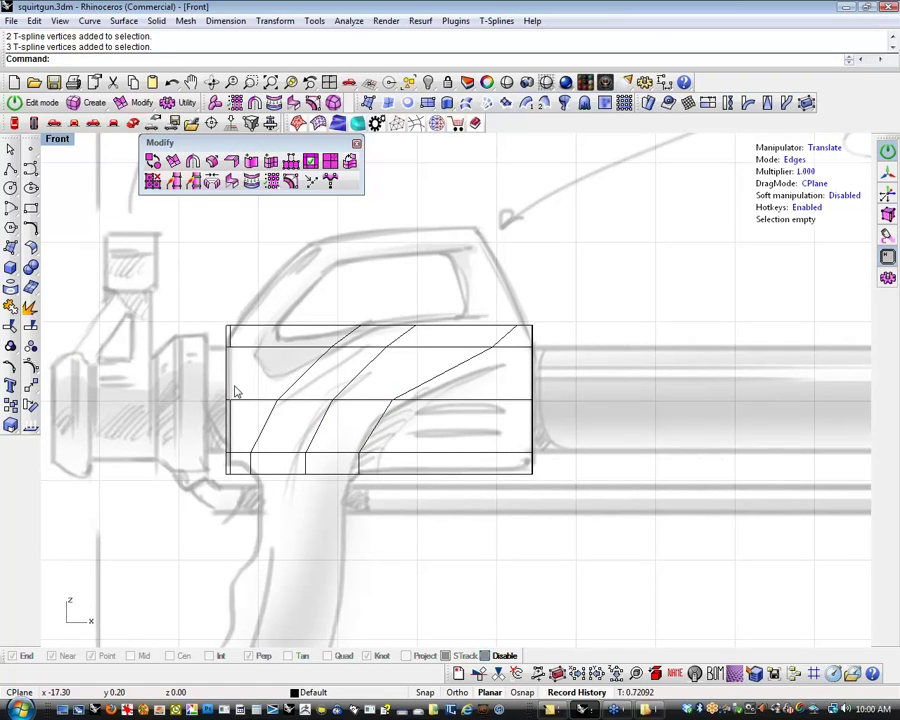
double_click(232, 386)
drag(283, 399, 293, 400)
click(427, 501)
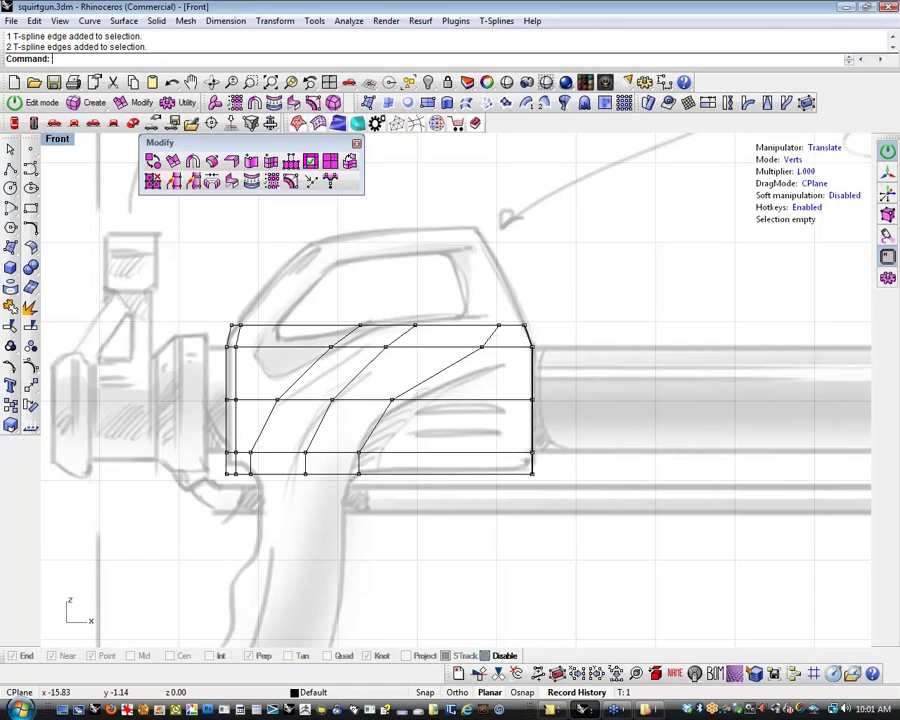
Move the central slanted loop's lower vertices slightly in negative X to follow the sketch line
click(411, 474)
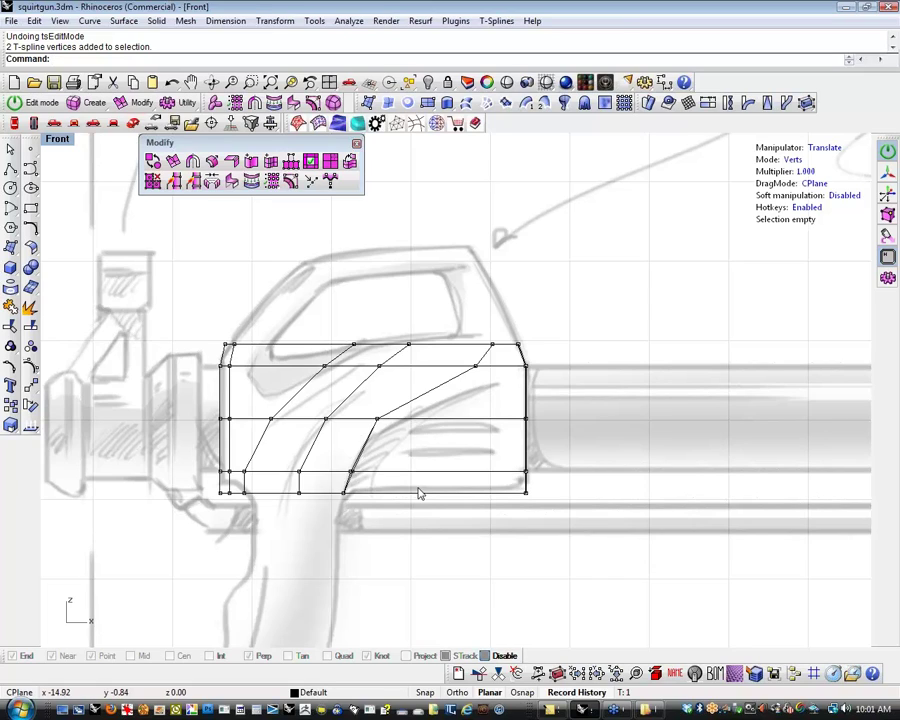
drag(267, 511, 311, 462)
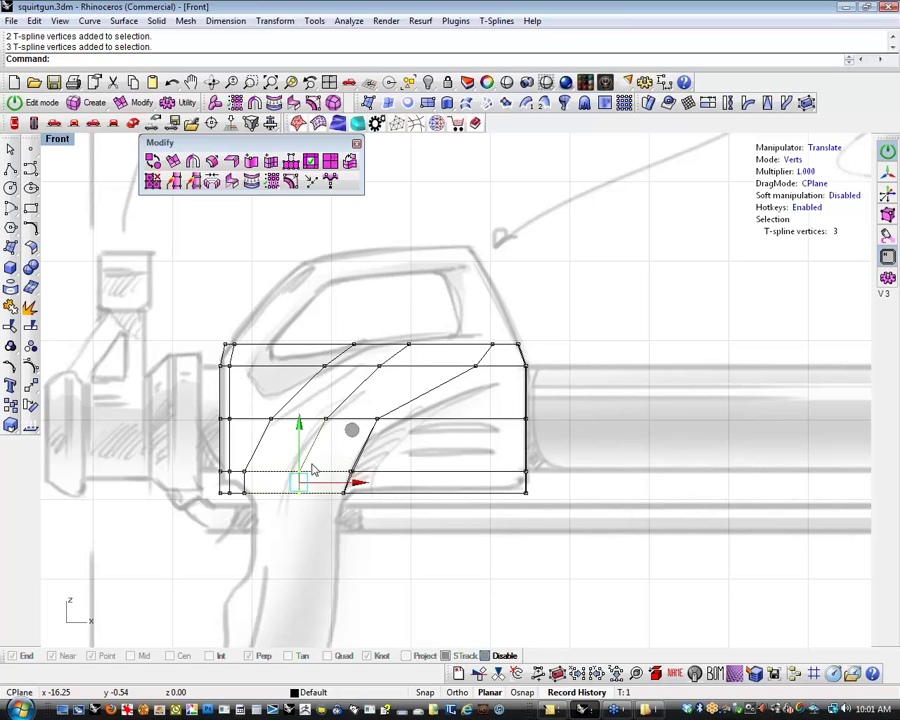
drag(356, 486, 348, 486)
click(323, 513)
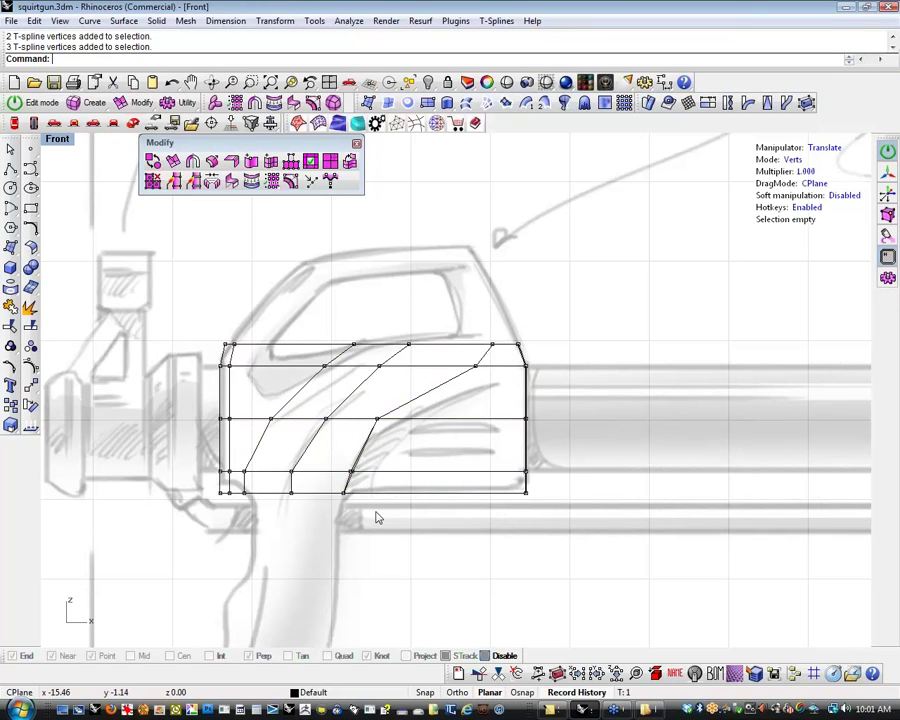
Line up the offset lower vertex of the third slanted loop with its counterpart on the sleeve's opposite side
right_drag(374, 510, 376, 542)
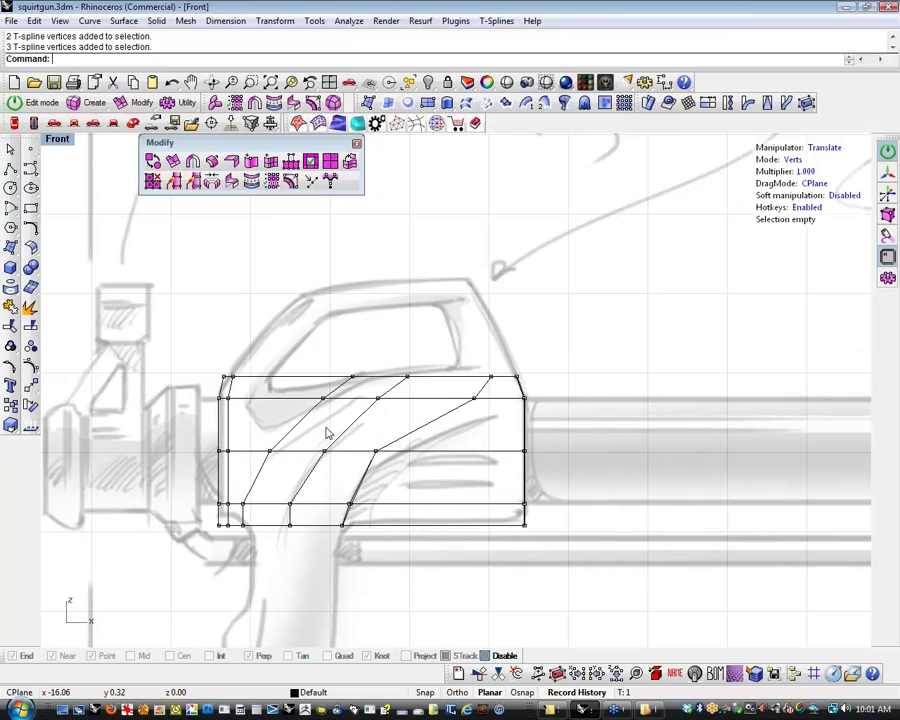
scroll(249, 510, up, 2)
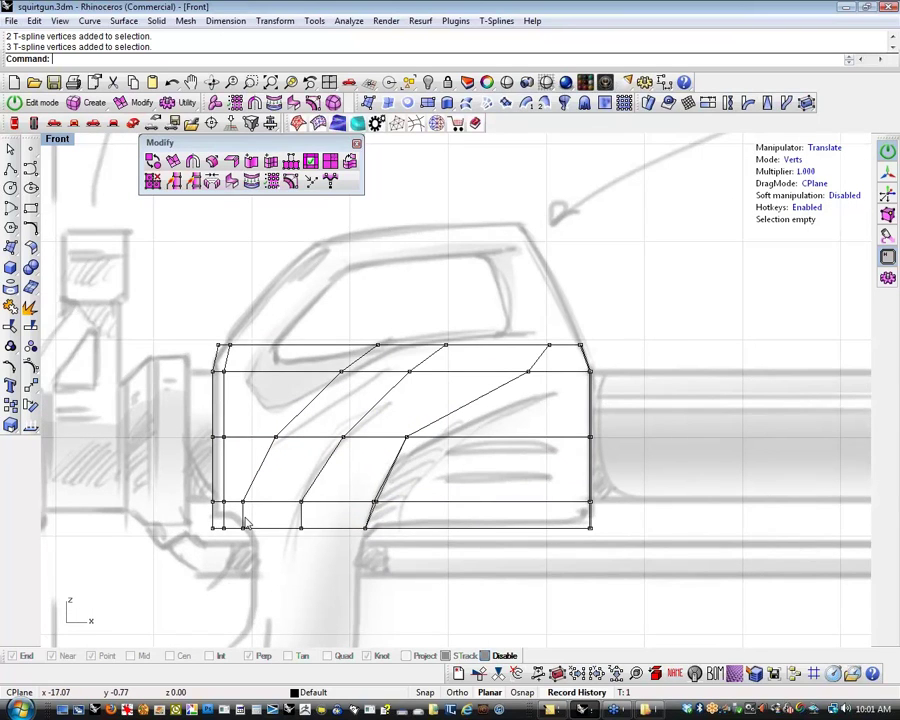
scroll(249, 525, up, 2)
scroll(250, 525, down, 1)
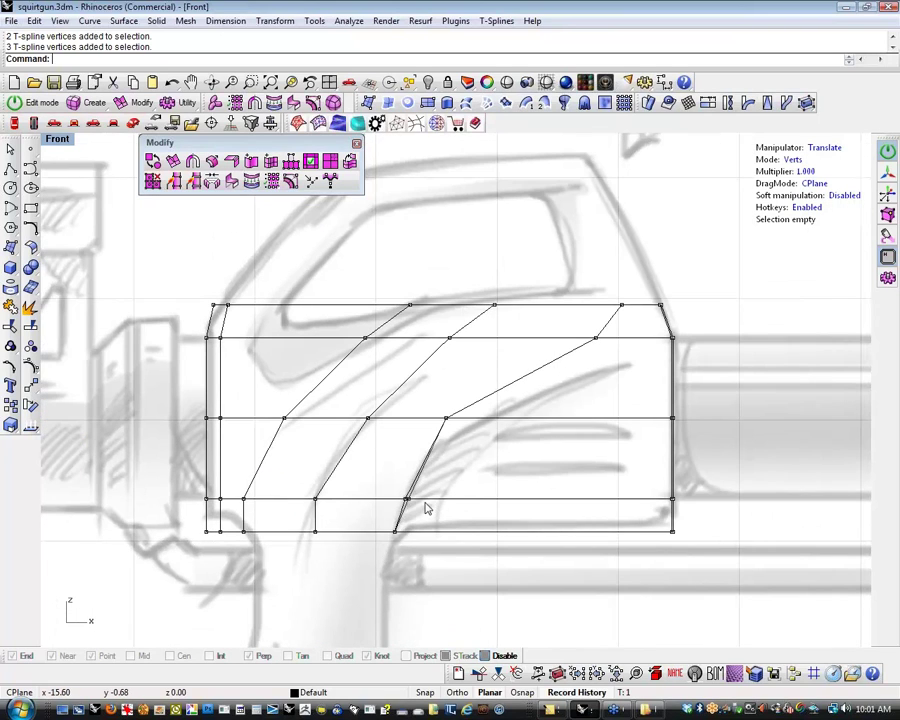
scroll(414, 508, up, 4)
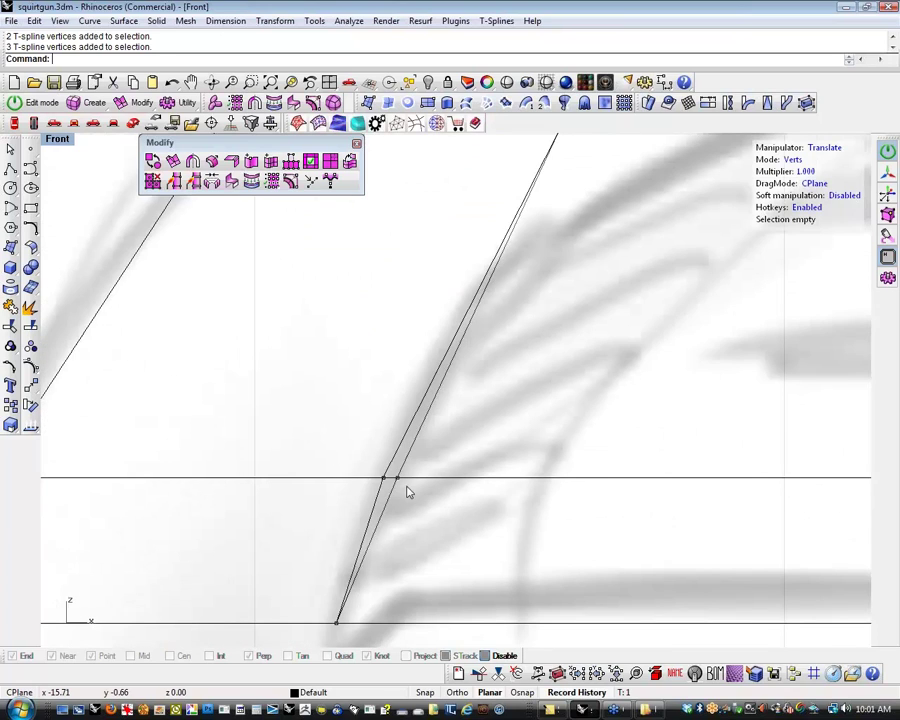
click(397, 477)
drag(442, 476, 440, 481)
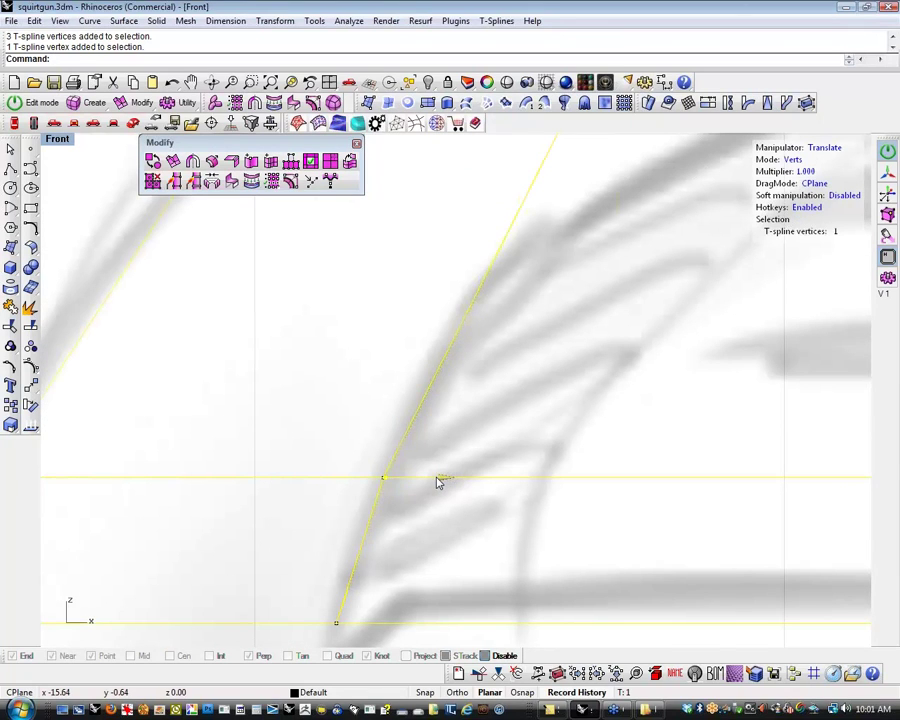
key(Escape)
scroll(444, 526, down, 5)
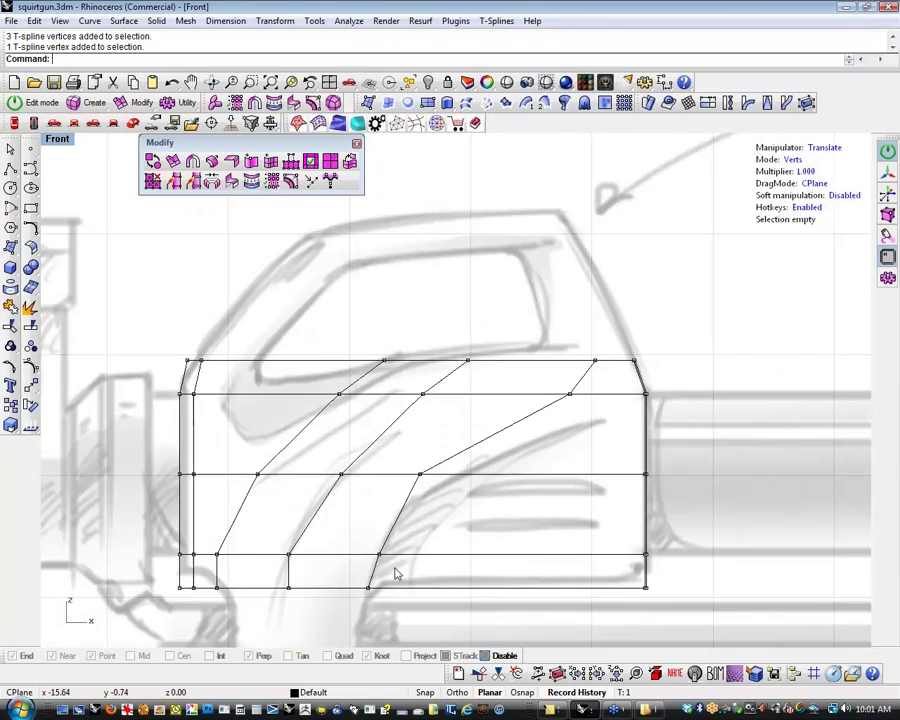
Show the sleeve shaded in perspective and move the edge loop beside its positive-X opening slightly inward
click(134, 123)
key(ctrl+alt+s)
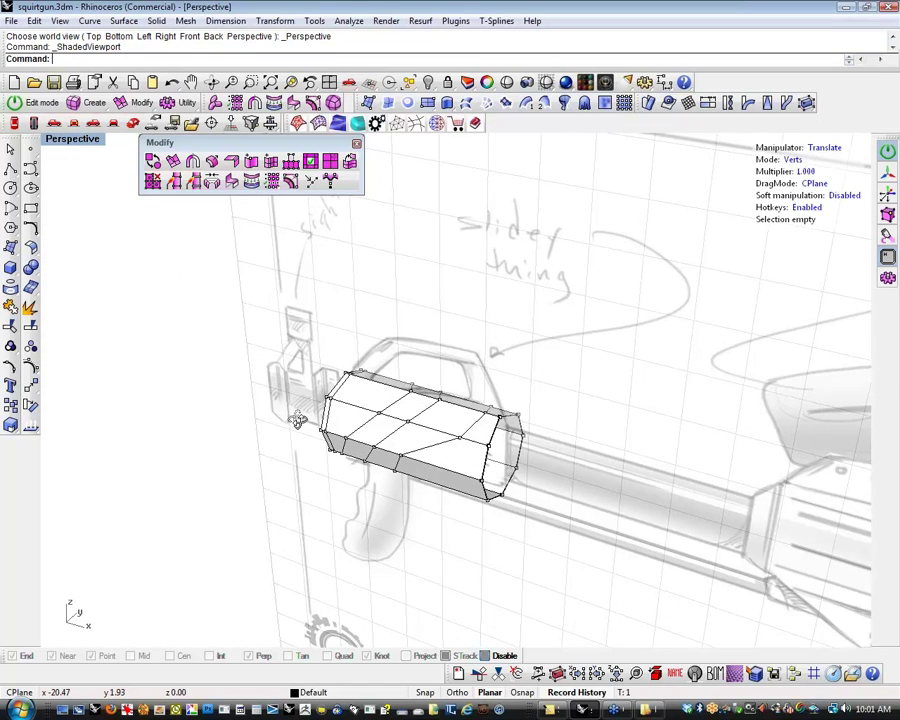
mouse_move(298, 420)
right_down()
mouse_move(378, 387)
mouse_move(511, 401)
mouse_move(490, 472)
mouse_move(460, 474)
mouse_move(480, 471)
right_up()
scroll(511, 401, up, 4)
scroll(490, 472, up, 6)
key(s)
click(551, 467)
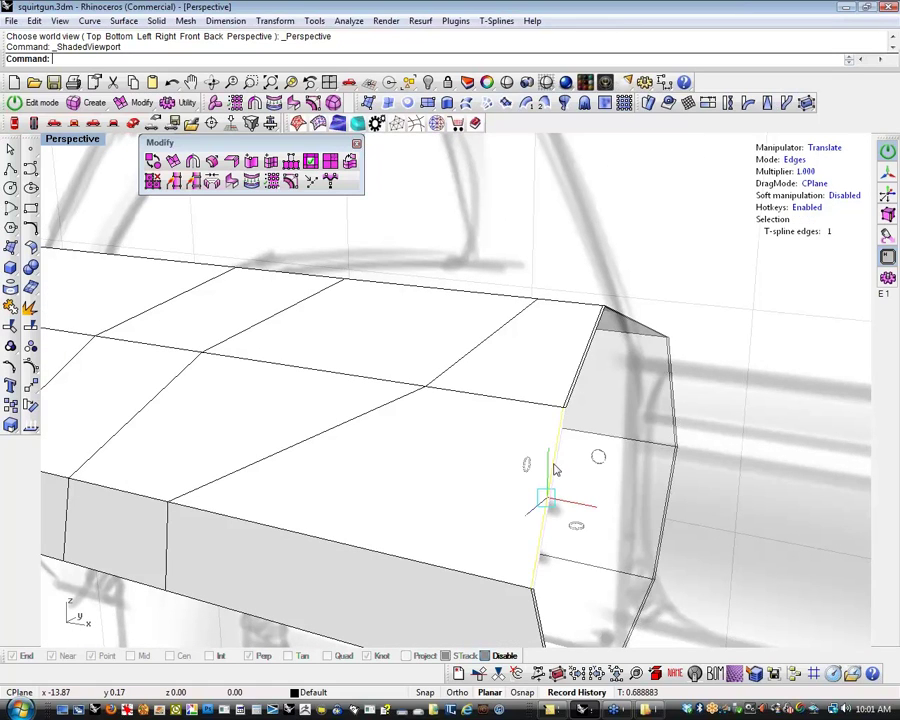
double_click(553, 466)
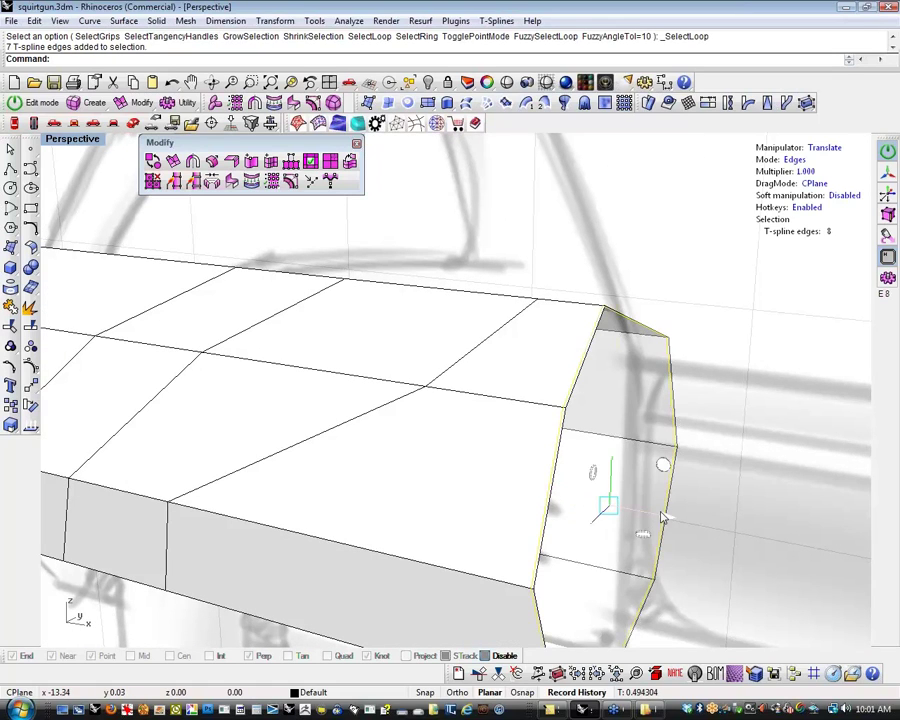
drag(660, 513, 641, 514)
click(716, 538)
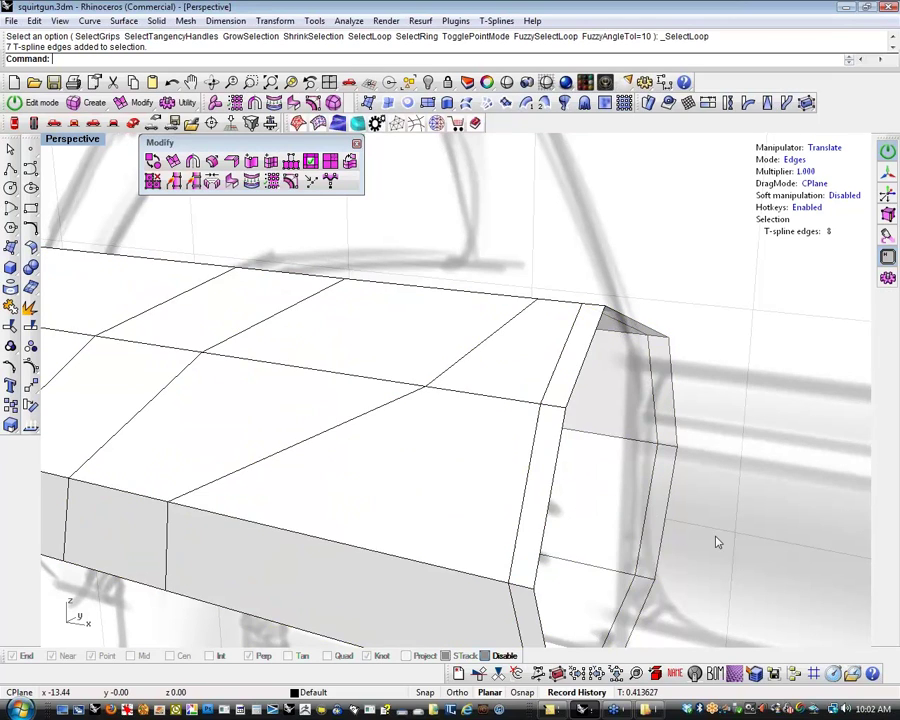
shift+right_drag(577, 543, 577, 500)
right_drag(536, 526, 608, 512)
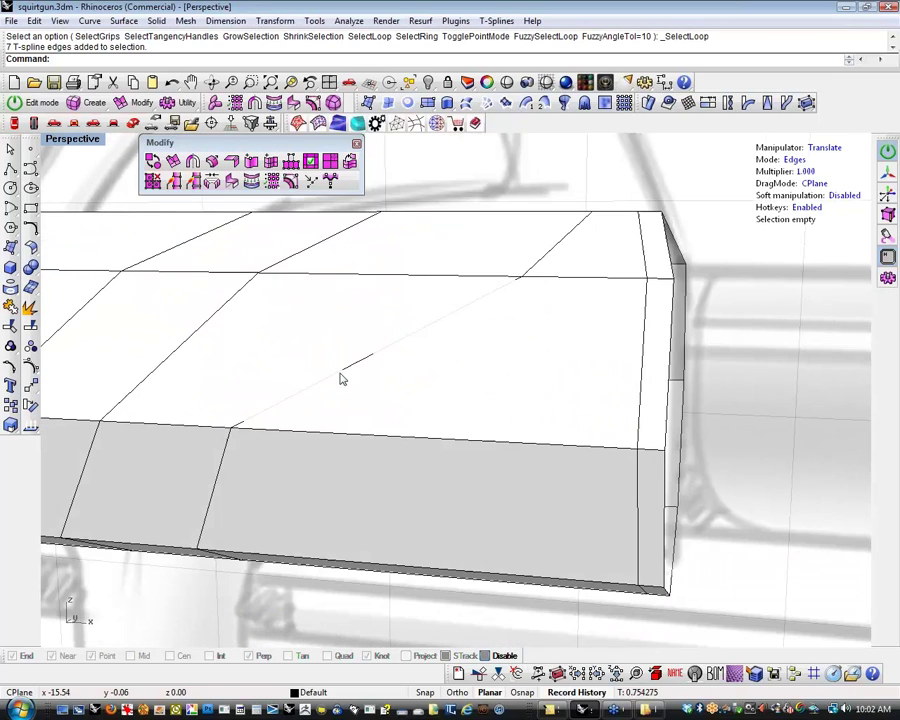
Draw an S-shaped degree-3 control point curve of seven points above the sleeve, from the sketched opening toward positive X
scroll(324, 404, down, 7)
shift+right_drag(325, 404, 350, 489)
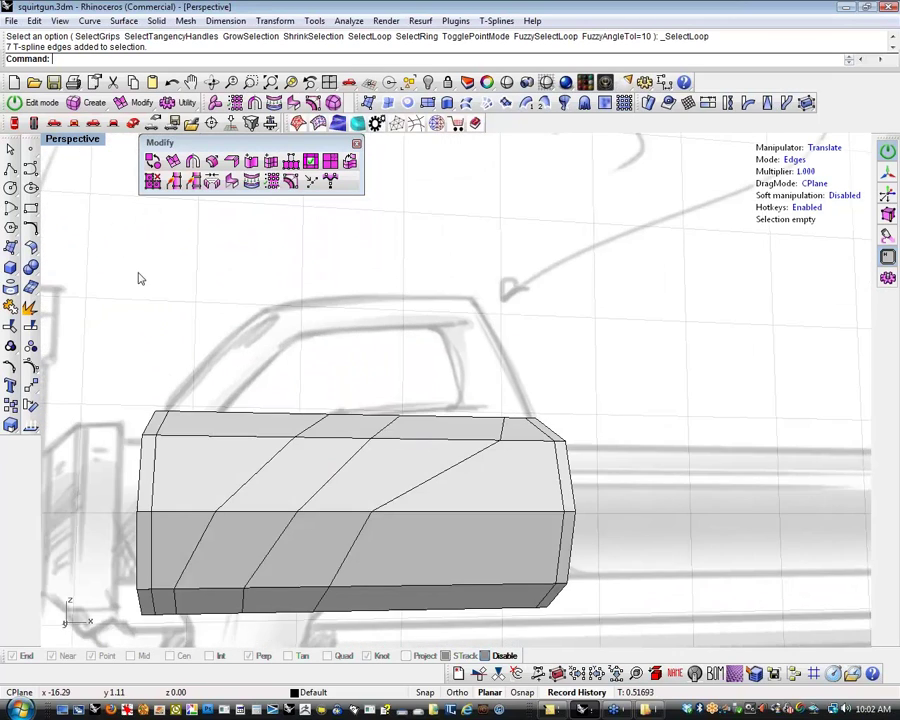
click(31, 169)
click(296, 317)
click(416, 322)
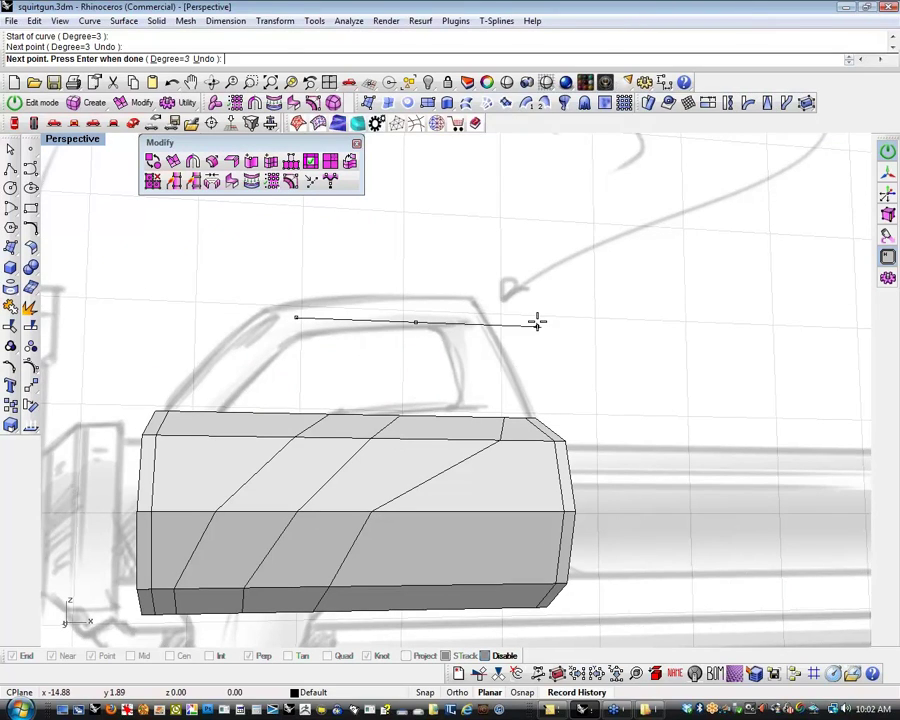
click(537, 326)
click(537, 277)
click(536, 214)
shift+click(639, 201)
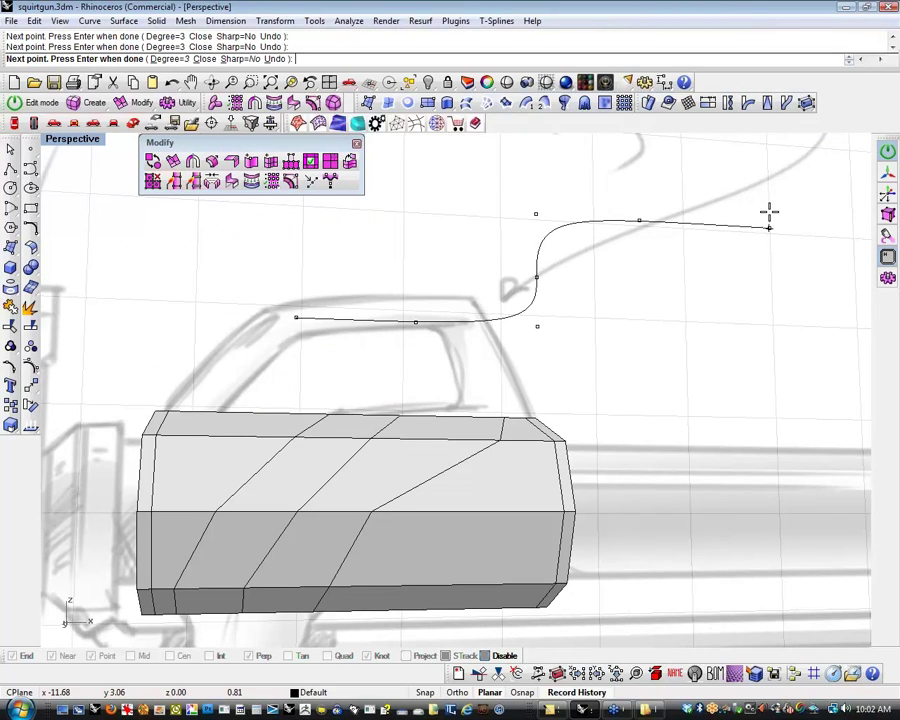
shift+click(769, 211)
right_click(769, 211)
Turn on the S-shaped curve's control points and compare their layout with the sleeve's edge structure
drag(595, 307, 478, 254)
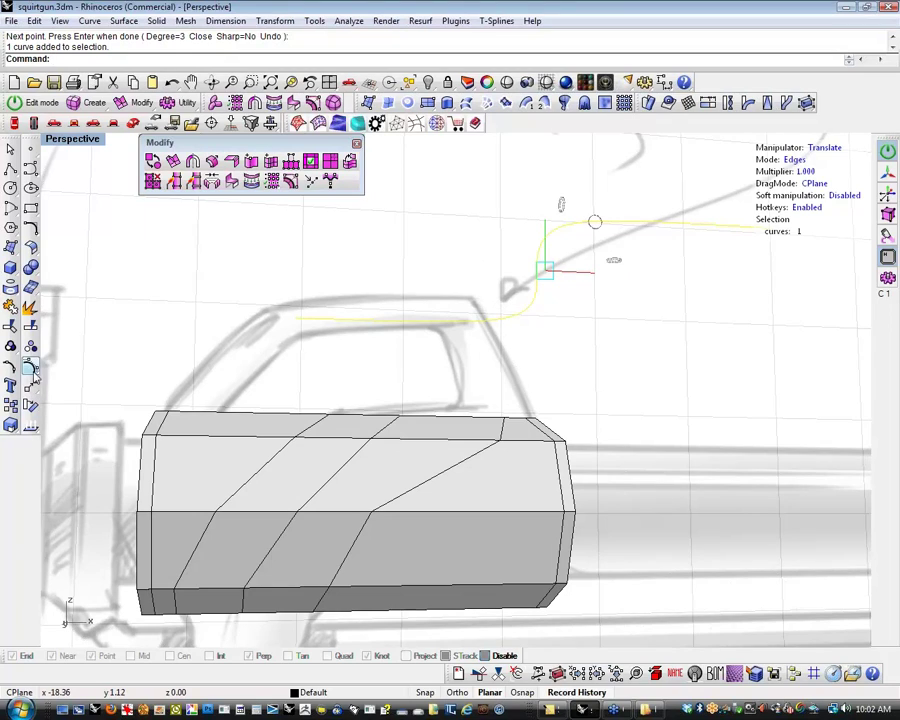
click(30, 368)
shift+right_drag(363, 360, 341, 404)
shift+right_drag(390, 381, 379, 398)
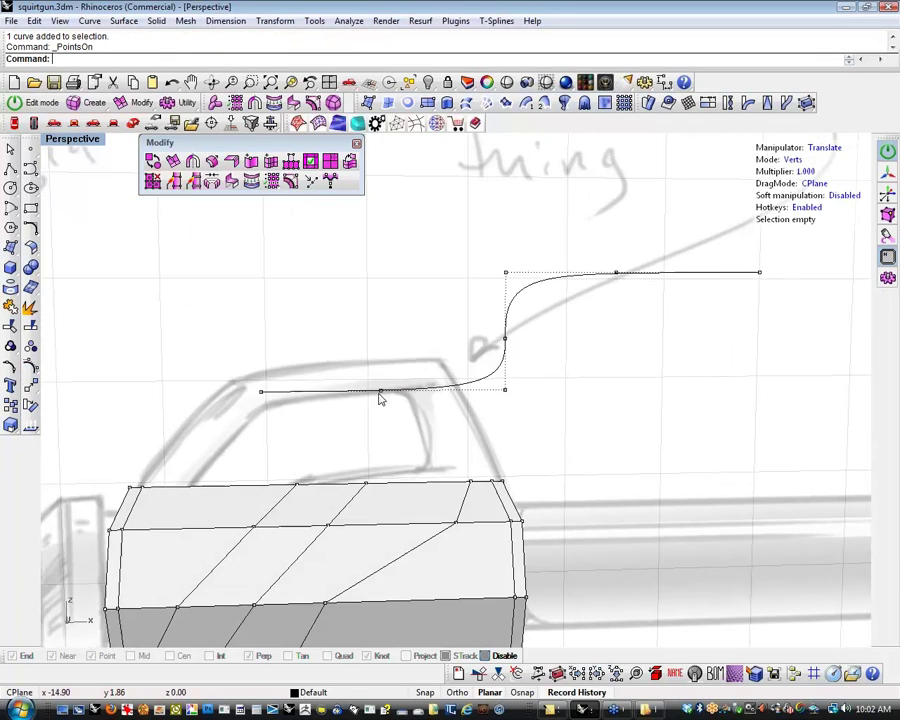
right_drag(482, 409, 432, 420)
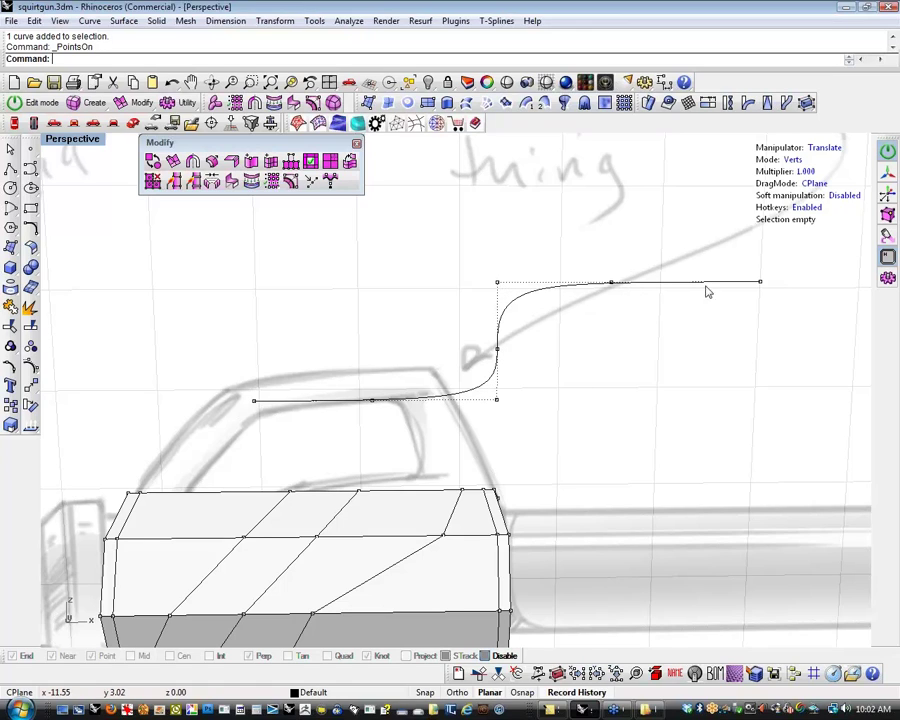
scroll(454, 442, down, 4)
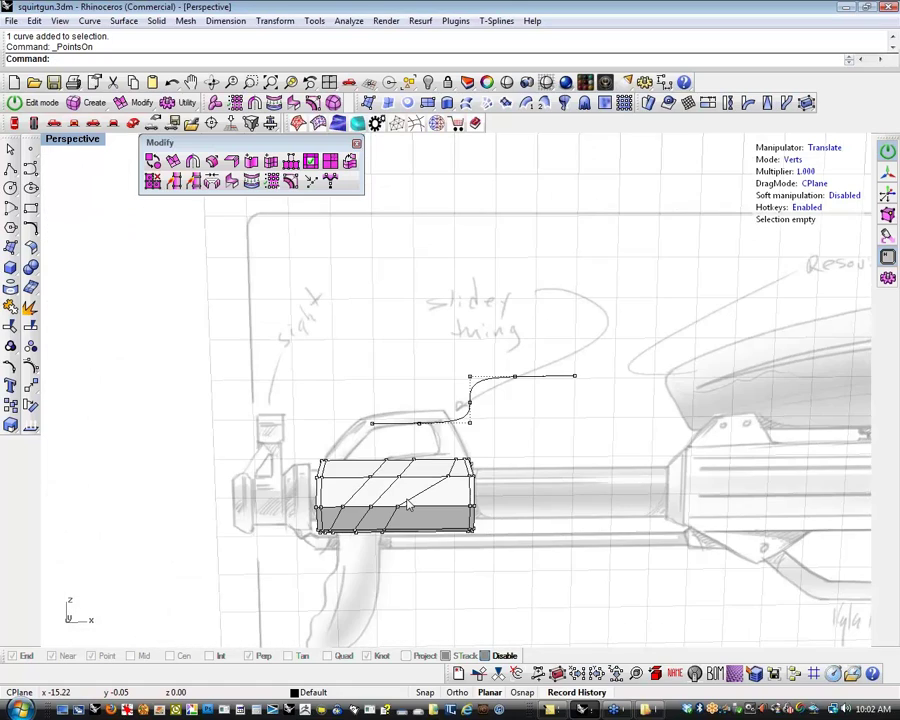
scroll(407, 505, up, 5)
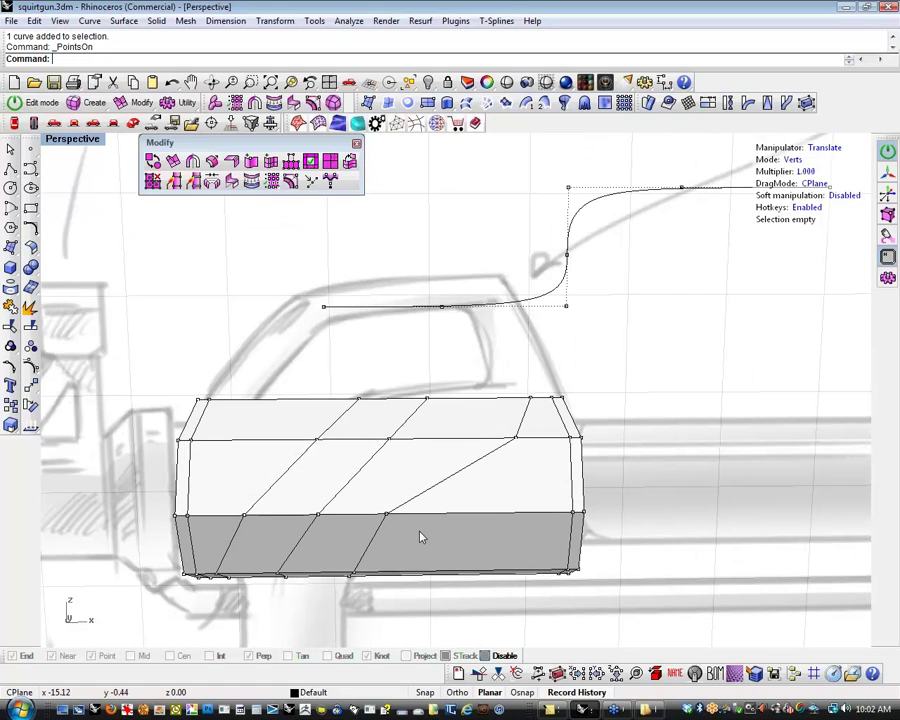
shift+right_drag(522, 374, 423, 427)
Hide the control points and delete the S-shaped curve above the sleeve
key(d)
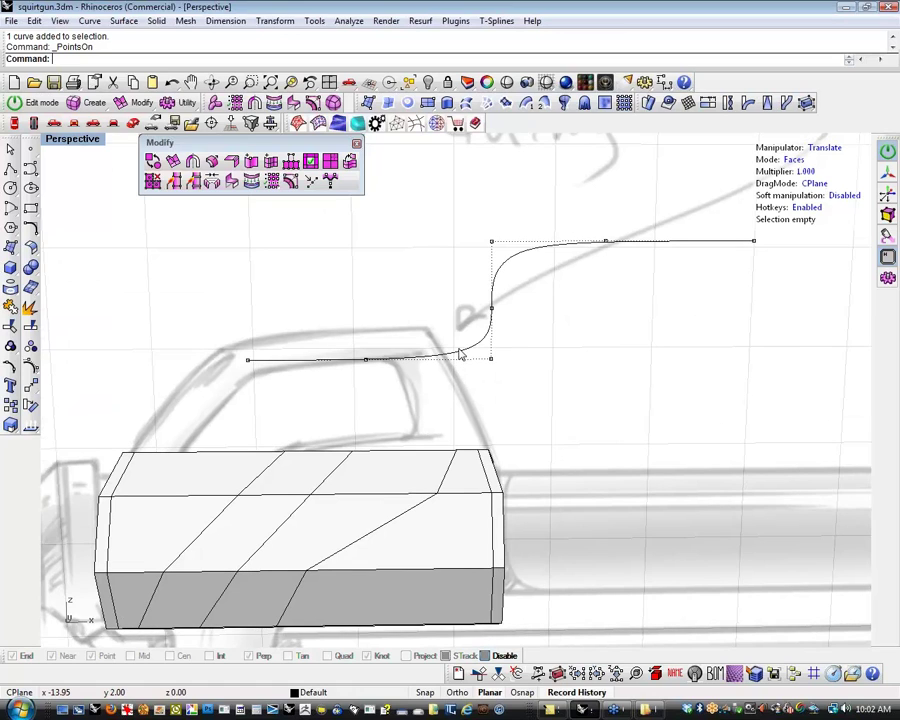
key(Escape)
click(440, 346)
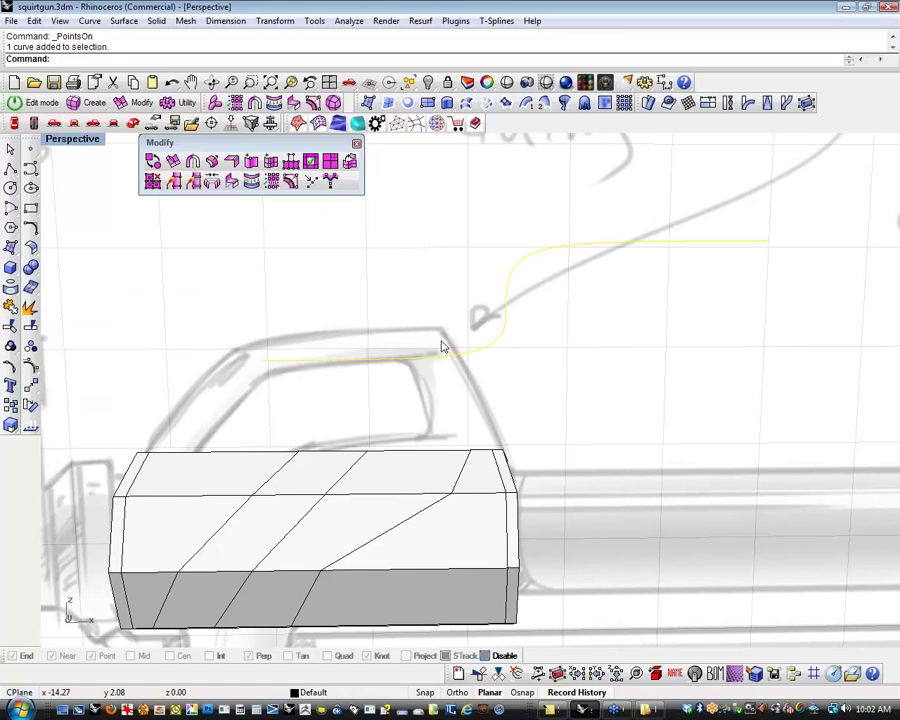
key(Delete)
Select the whole third slanted edge loop and insert simple edge loops close beside it on both sides
shift+right_drag(360, 590, 338, 540)
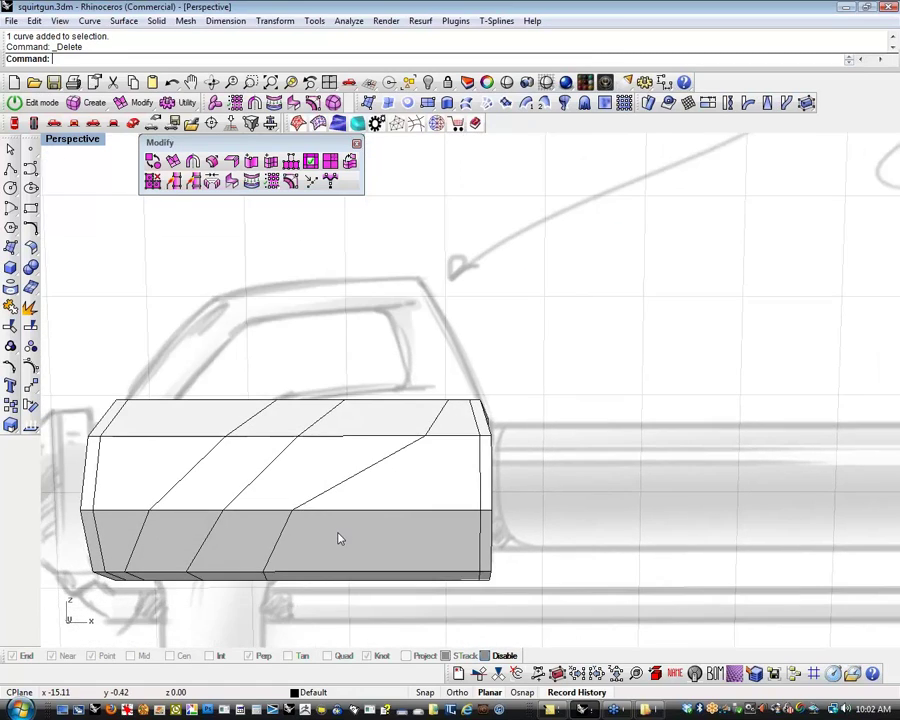
text(S)
mouse_move(358, 496)
shift+right_down()
mouse_move(336, 495)
mouse_move(373, 495)
mouse_move(396, 331)
mouse_move(356, 478)
shift+right_up()
key(Return)
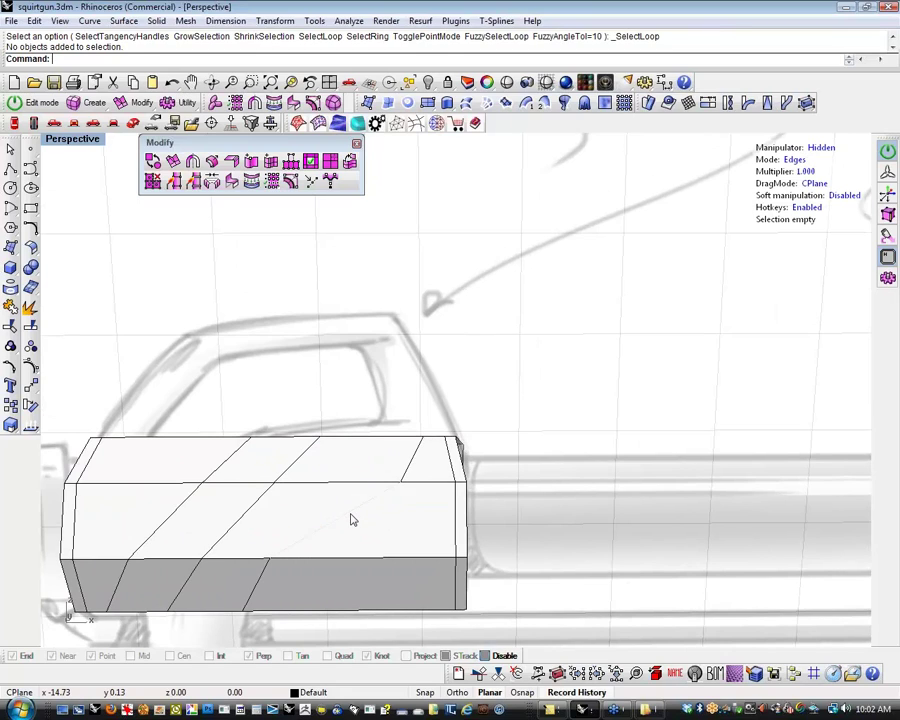
click(351, 519)
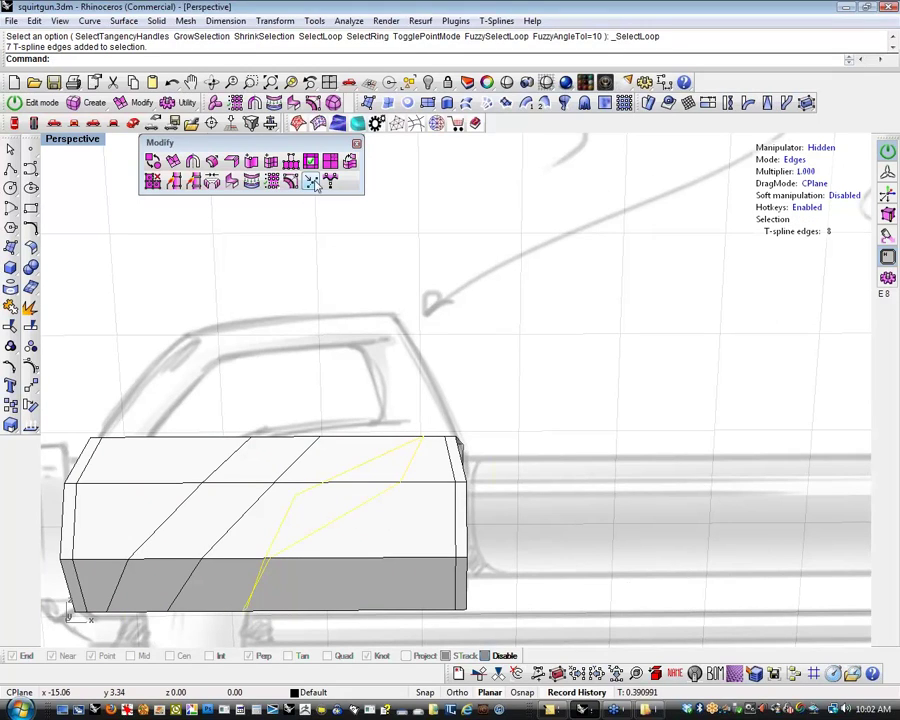
click(270, 162)
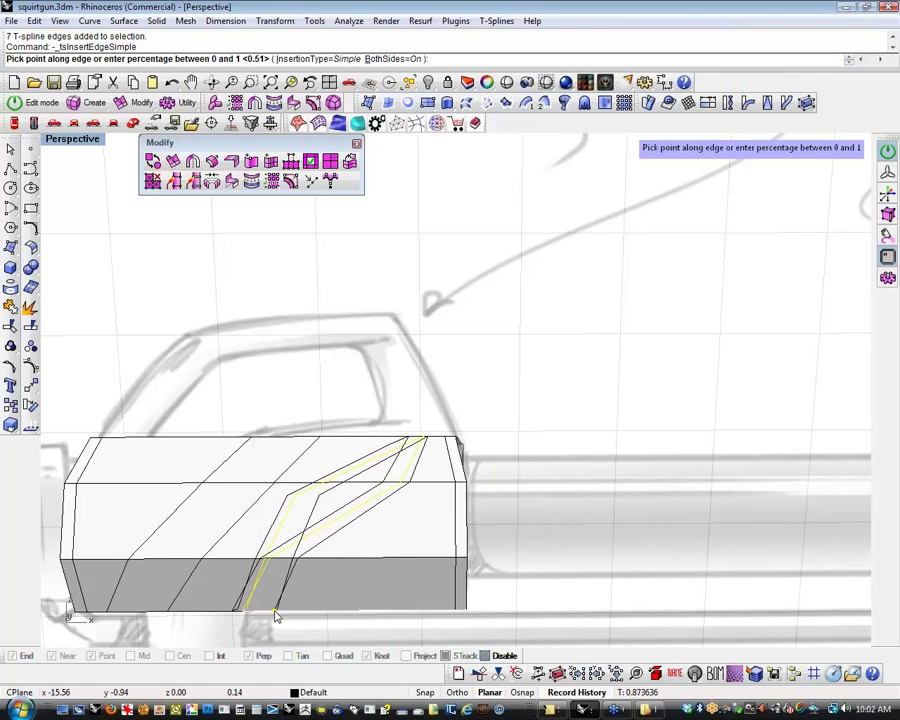
click(275, 615)
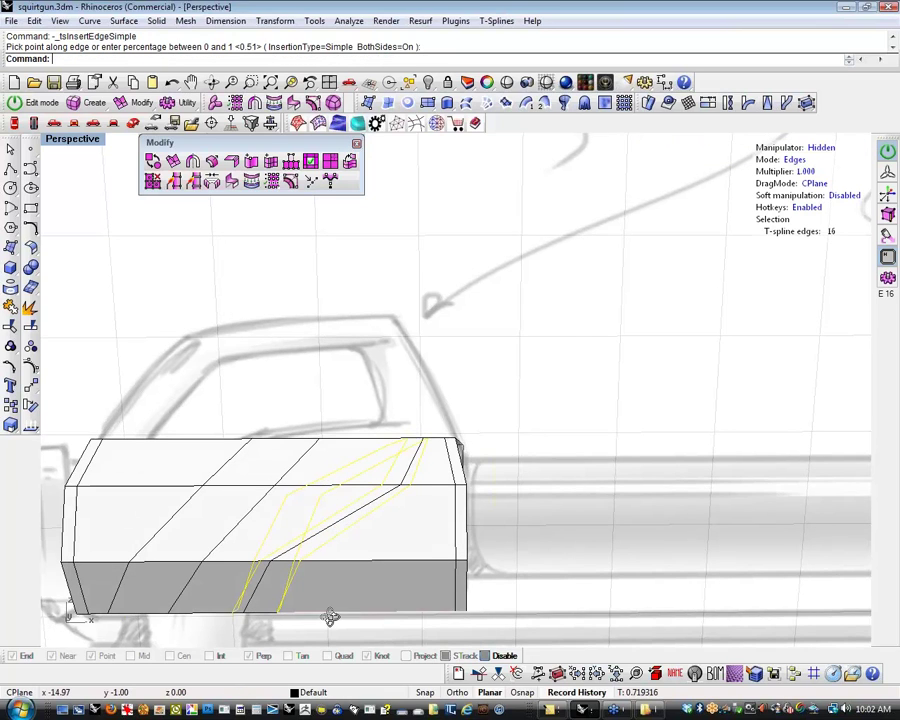
click(315, 638)
right_drag(330, 617, 372, 532)
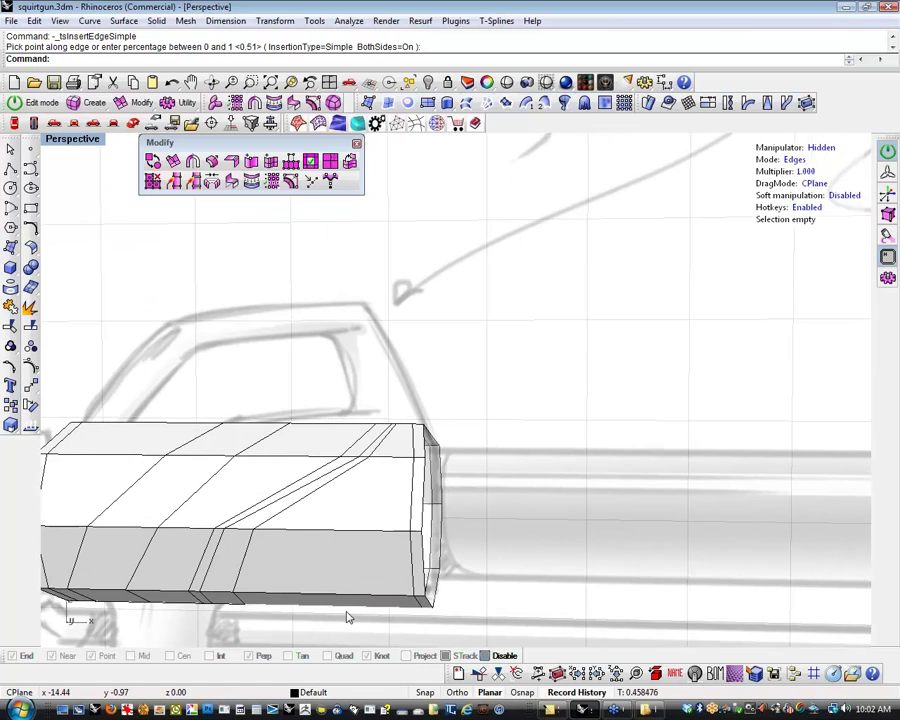
Select the ring of faces between the new slanted loop and the positive-X end loop, and clear the selection
key(d)
click(370, 516)
shift+double_click(360, 562)
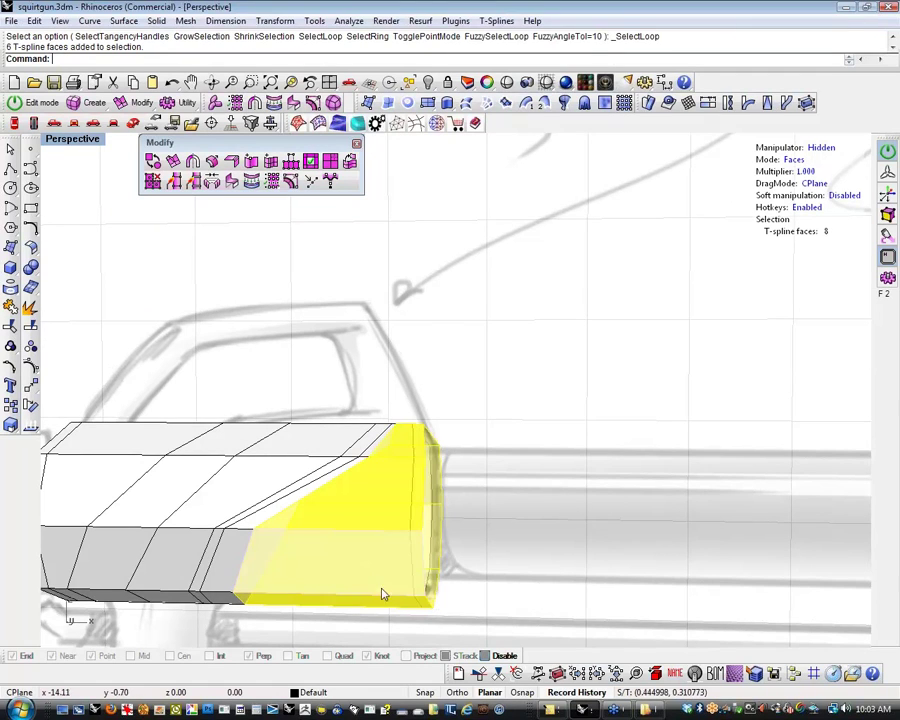
right_drag(383, 594, 412, 596)
scroll(488, 504, up, 4)
right_drag(488, 504, 427, 470)
click(490, 532)
Highlight the narrow face ring at the positive-X opening and the upper face beside it, and clear the selection
scroll(406, 470, up, 5)
scroll(406, 470, down, 4)
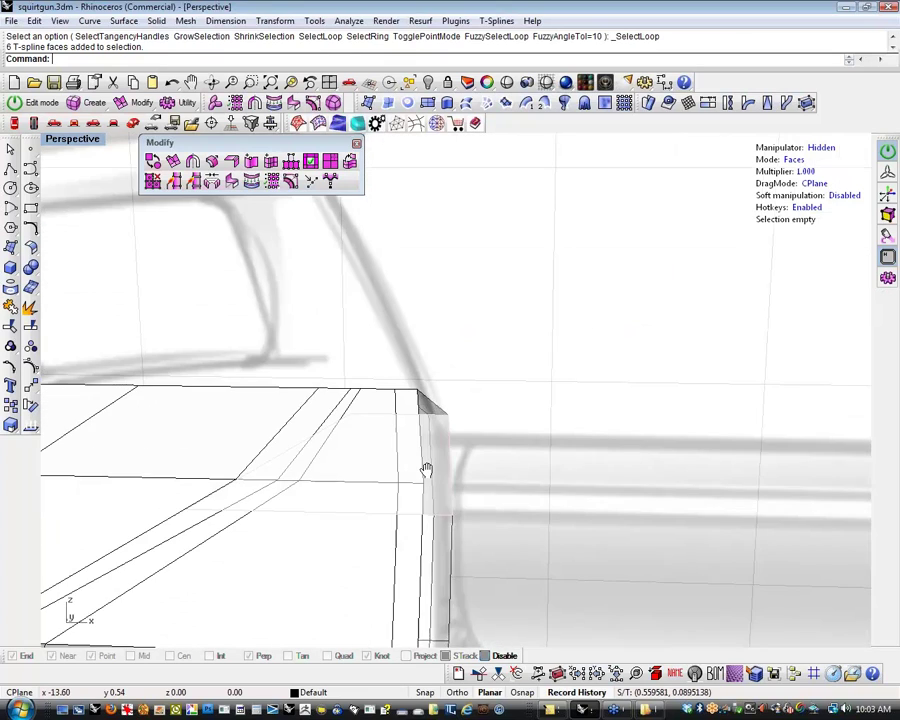
scroll(400, 484, up, 3)
click(400, 494)
shift+double_click(398, 618)
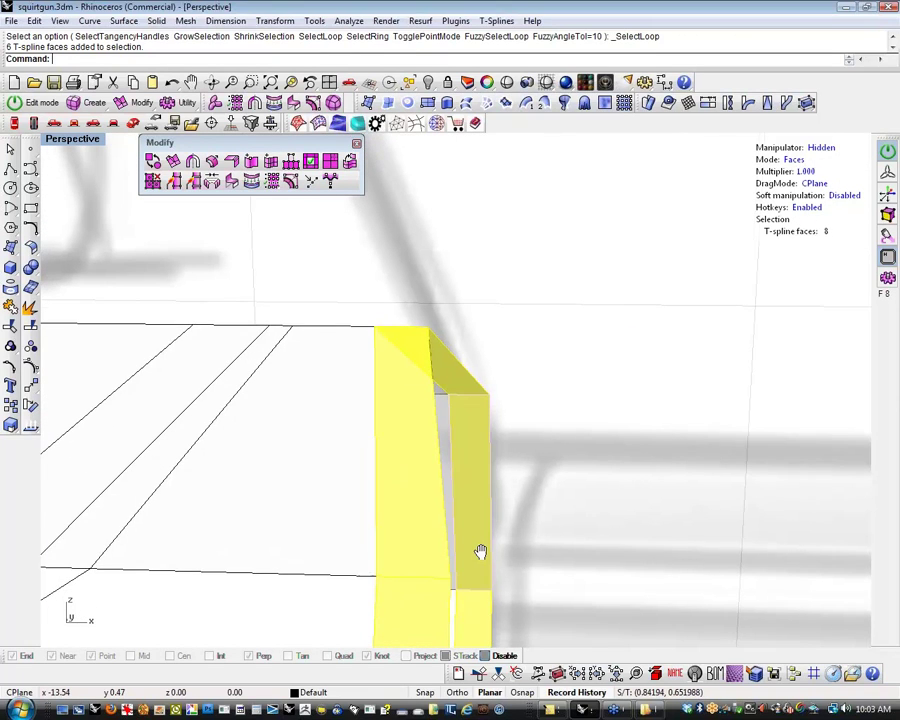
shift+right_drag(481, 552, 514, 469)
click(370, 418)
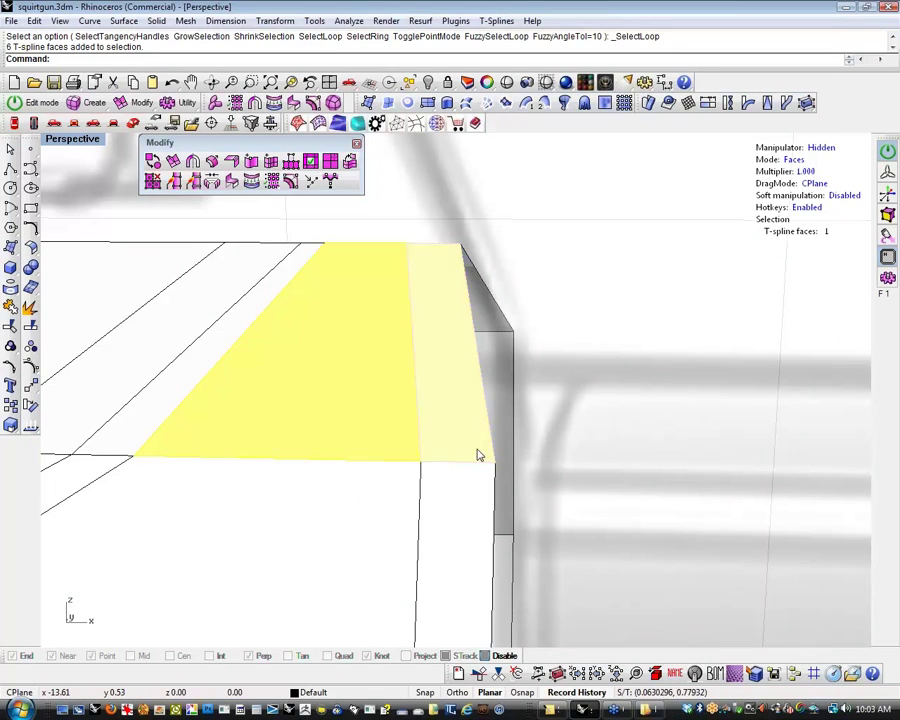
click(558, 408)
click(360, 412)
click(578, 413)
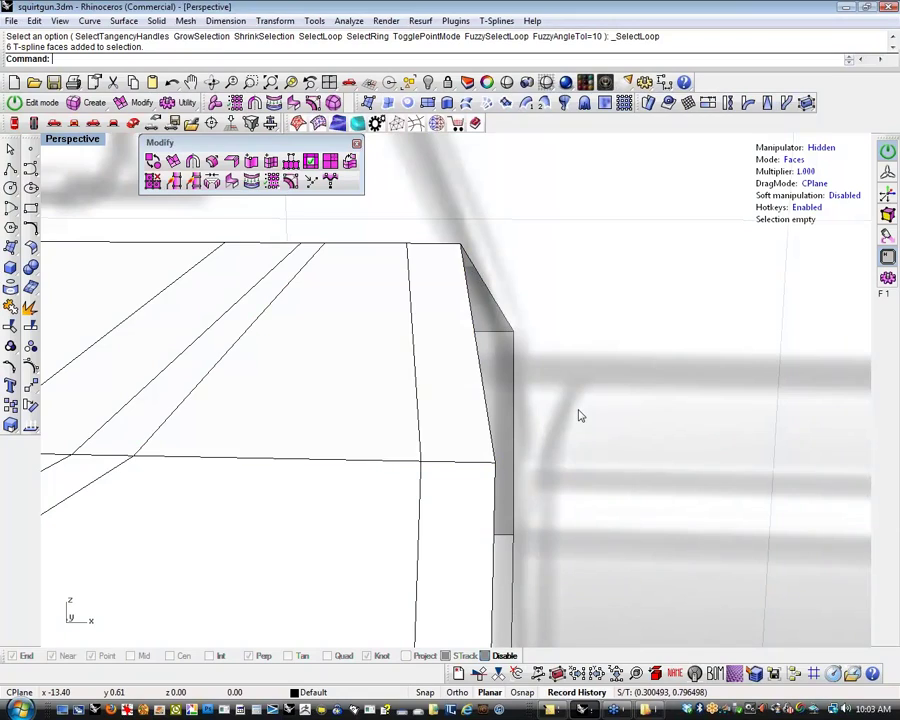
Try moving the full edge loop beside the sleeve's positive-X opening slightly outward in positive X
right_drag(552, 466, 572, 484)
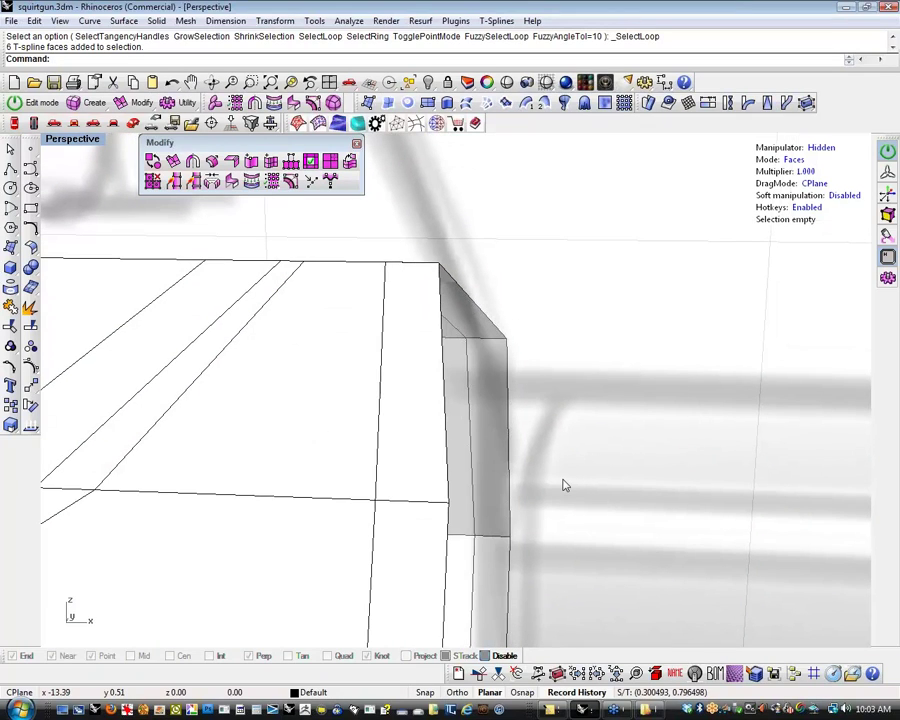
key(alt+2)
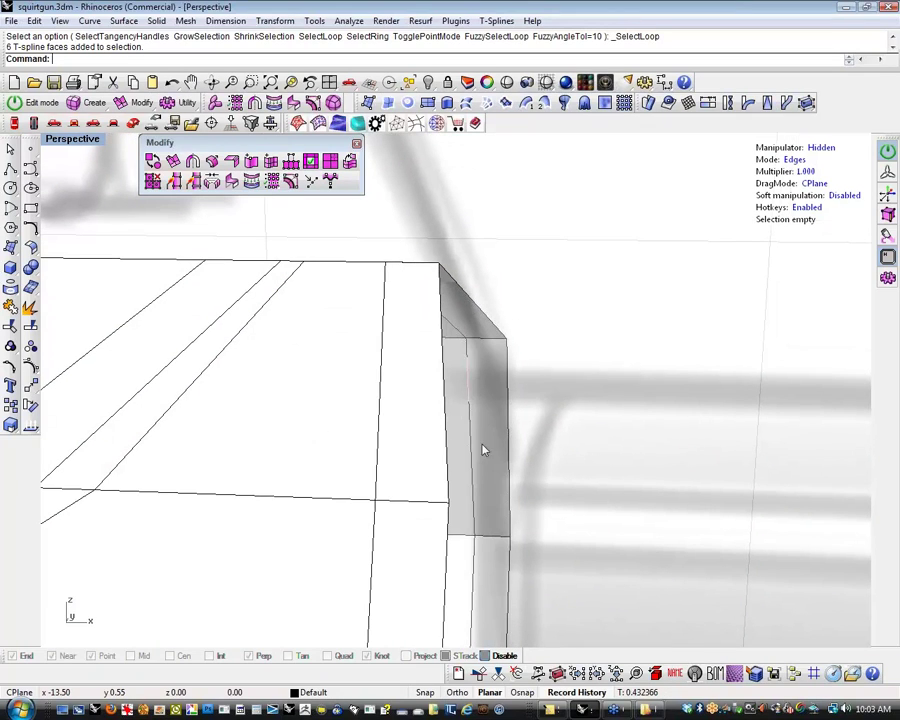
click(380, 426)
right_drag(396, 443, 400, 440)
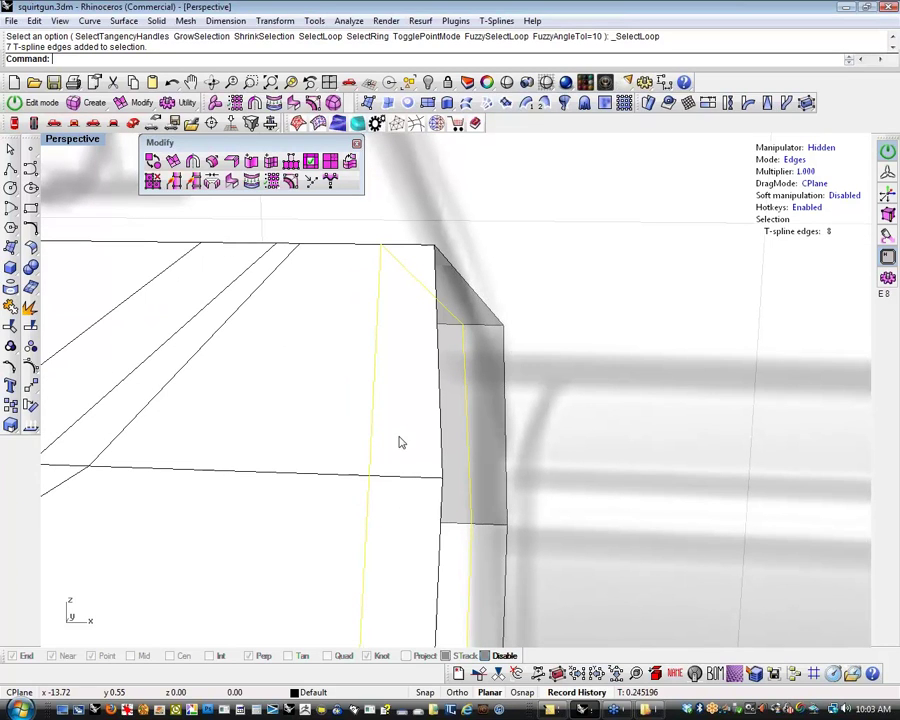
key(w)
shift+right_drag(462, 469, 449, 421)
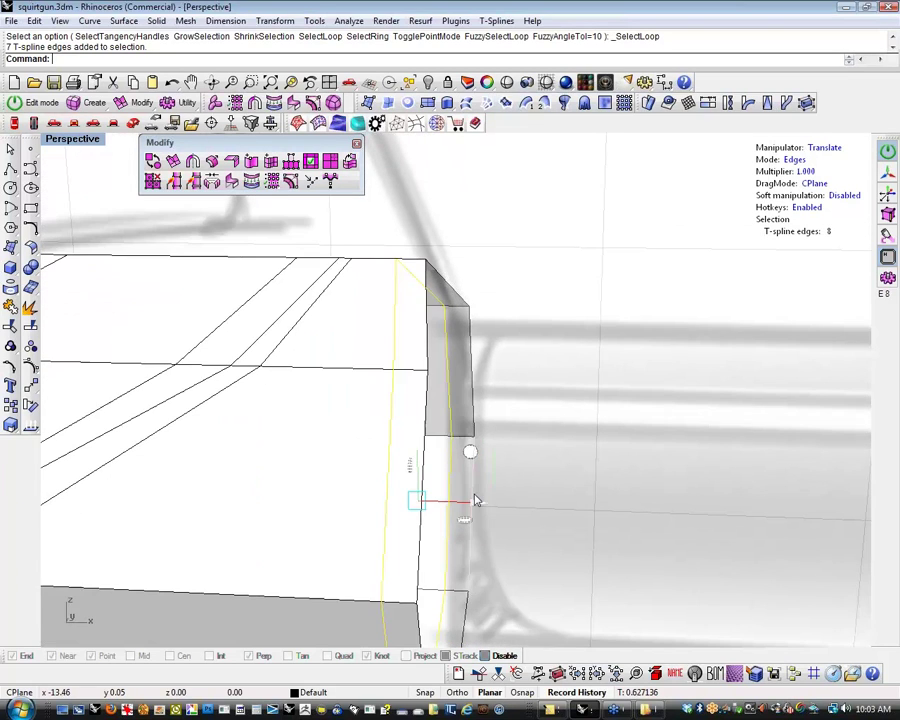
drag(477, 499, 529, 503)
click(586, 501)
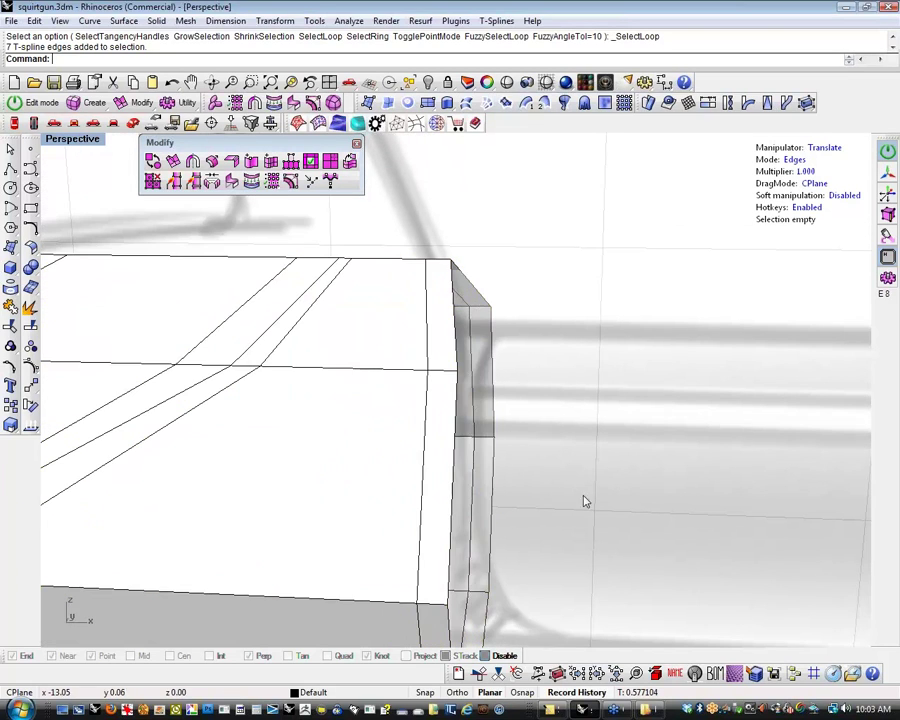
Undo the last move of the edge loop beside the positive-X opening
click(383, 344)
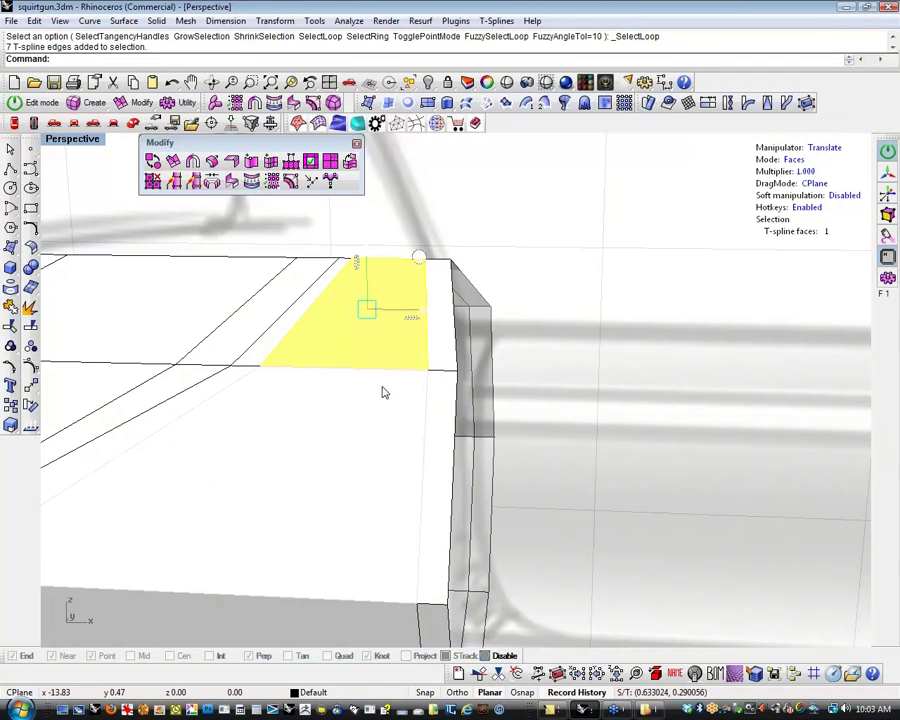
click(576, 382)
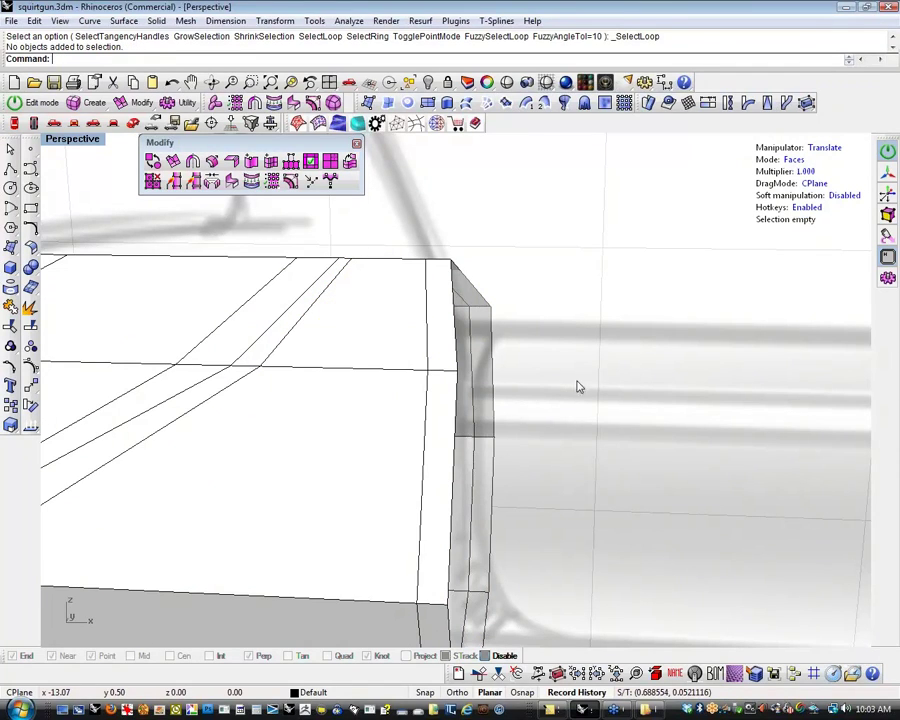
click(452, 349)
key(Escape)
key(ctrl+z)
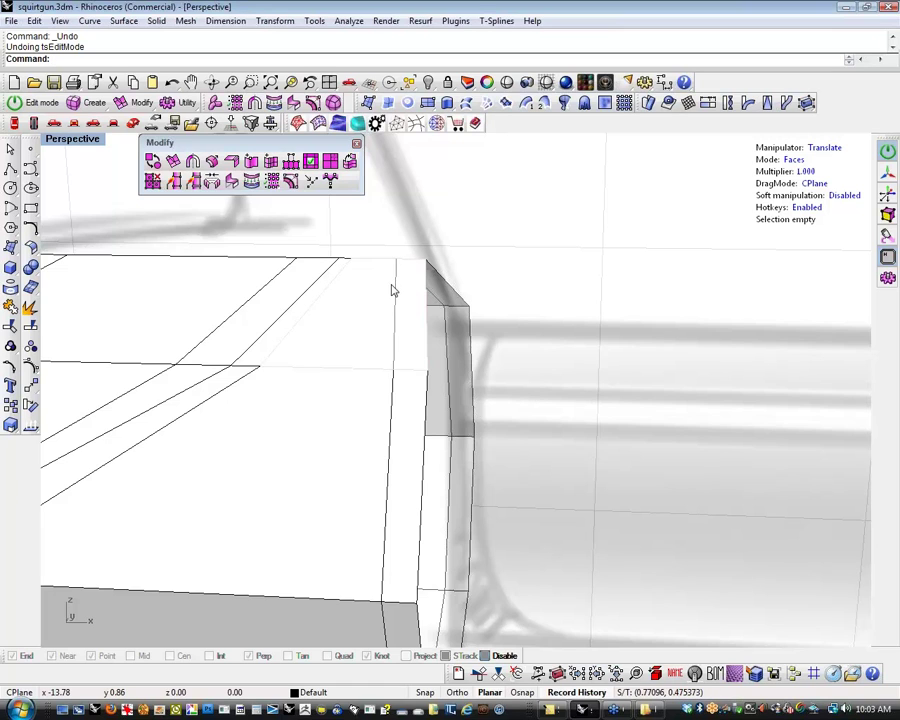
Examine the sleeve's positive-X end in smooth display and return to box display
scroll(418, 364, down, 5)
key(Tab)
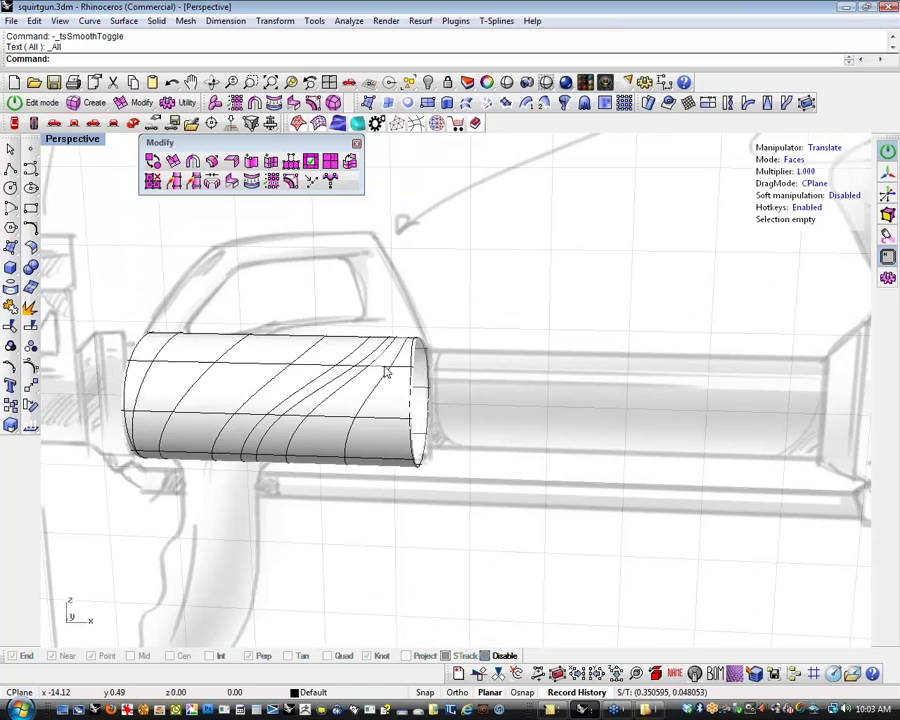
scroll(387, 372, up, 3)
right_drag(387, 372, 440, 395)
key(Tab)
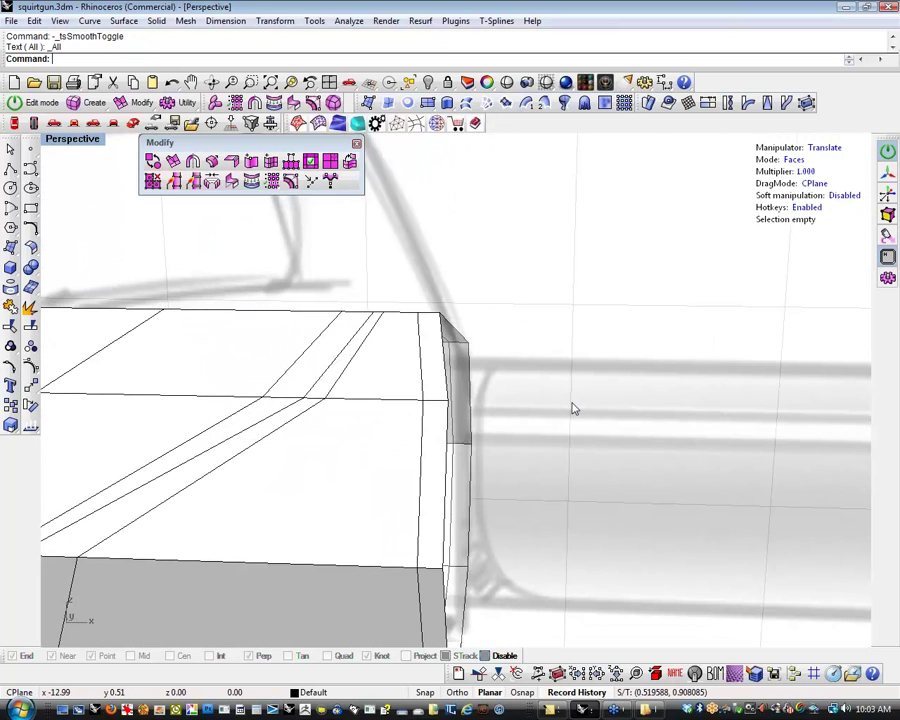
Move the edge loop beside the positive-X opening slightly outward in positive X and compare the end in smooth and box display
right_drag(574, 408, 408, 393)
key(2)
click(389, 378)
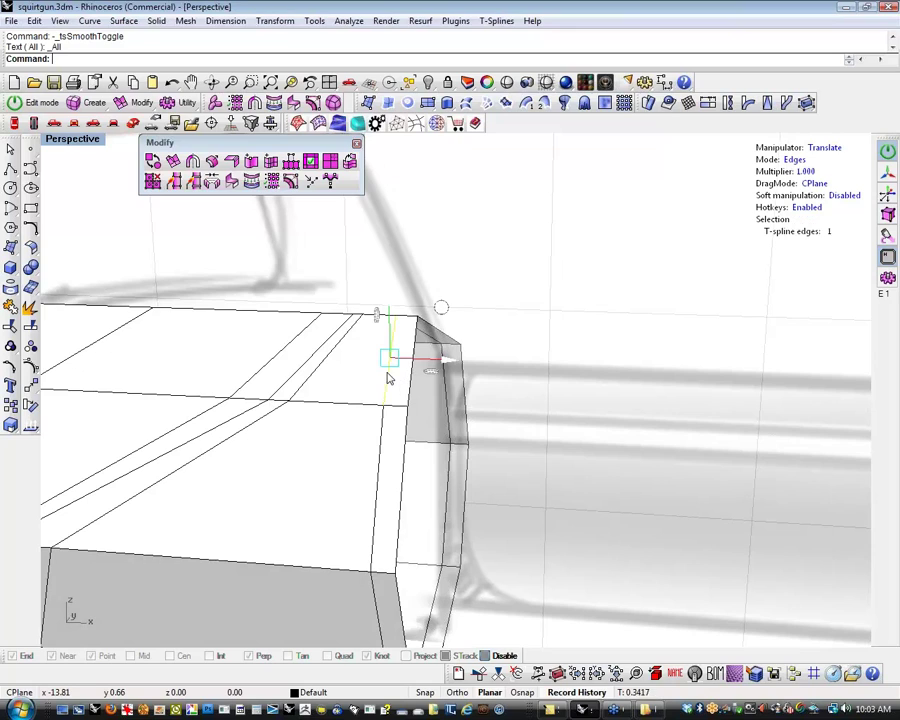
double_click(384, 443)
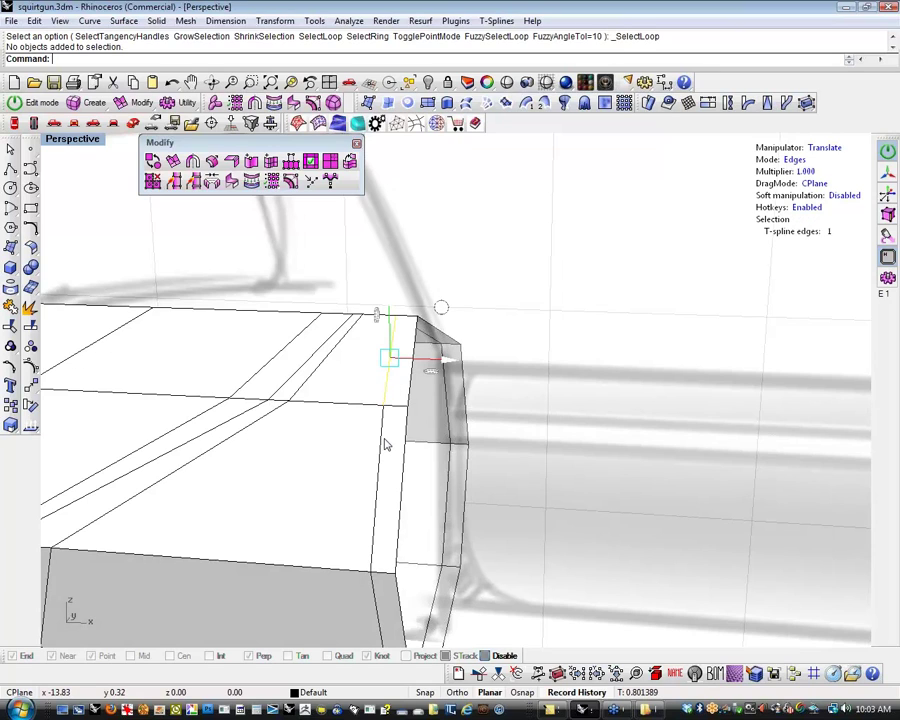
double_click(384, 442)
drag(452, 487, 518, 503)
key(Tab)
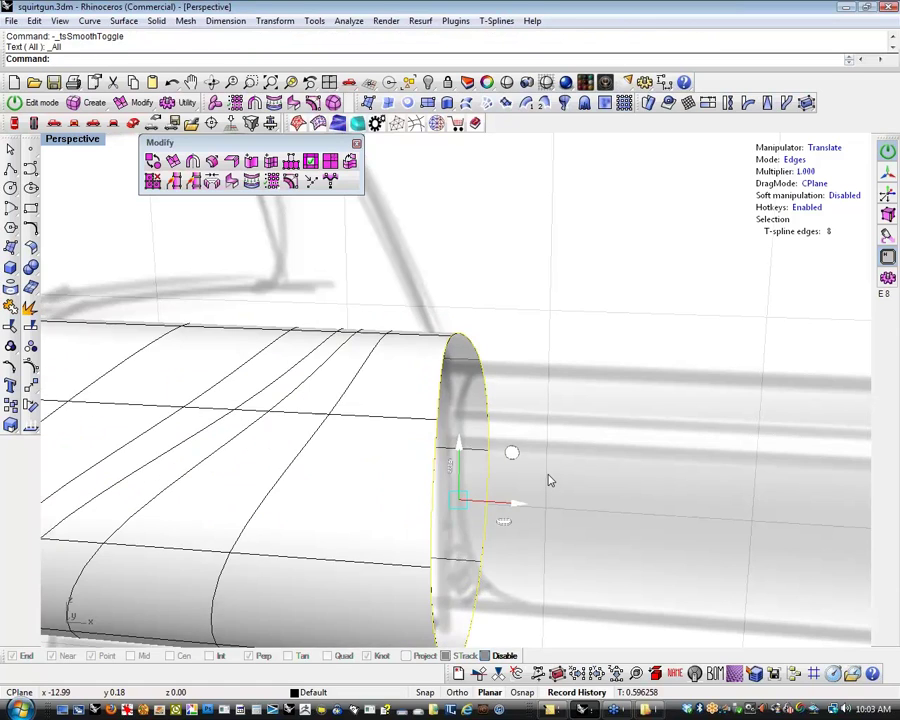
key(Tab)
key(Tab)
key(Tab)
click(592, 474)
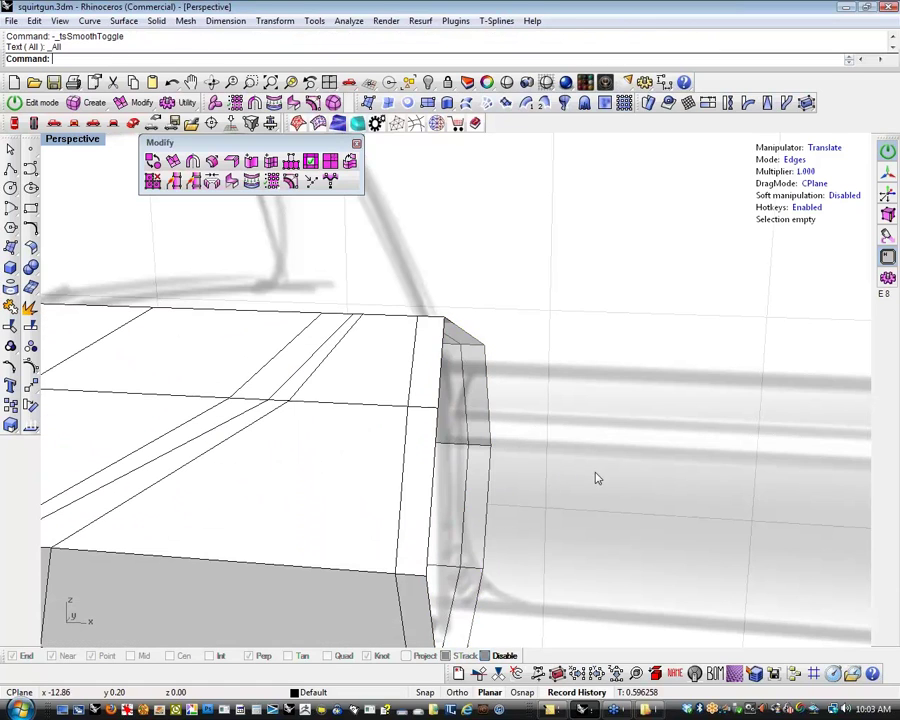
scroll(549, 454, down, 8)
shift+right_drag(549, 454, 424, 472)
right_drag(239, 529, 317, 454)
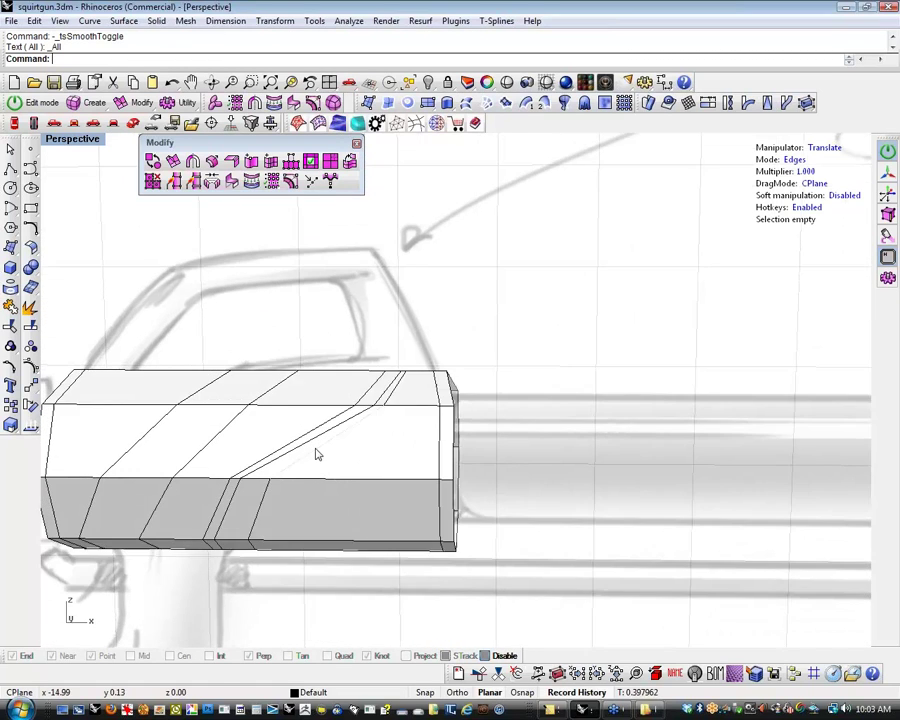
scroll(388, 518, up, 5)
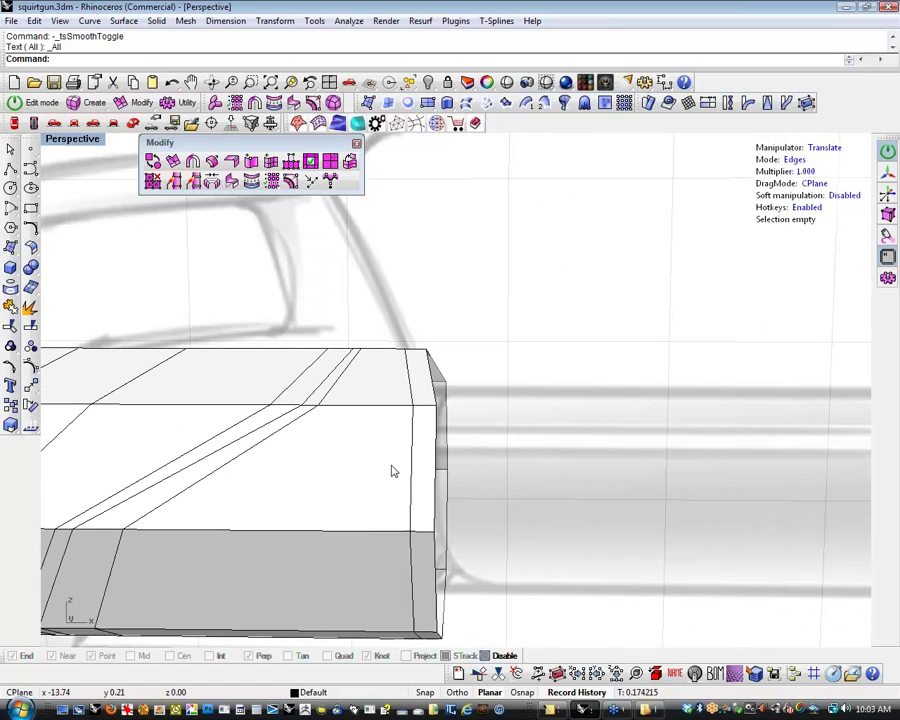
mouse_move(392, 471)
right_down()
mouse_move(376, 486)
mouse_move(386, 502)
right_up()
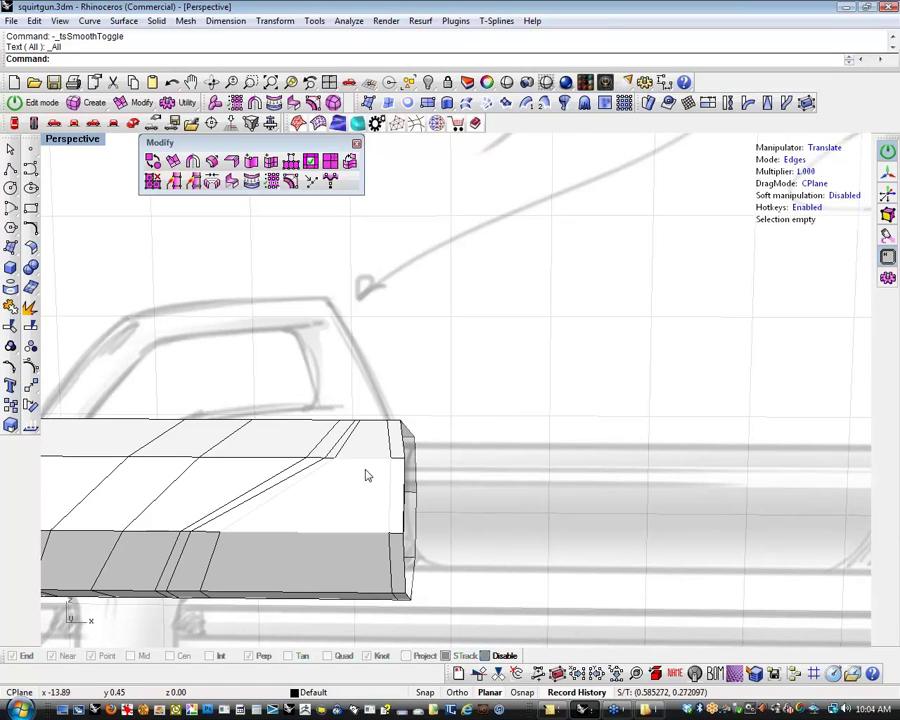
click(370, 454)
double_click(354, 536)
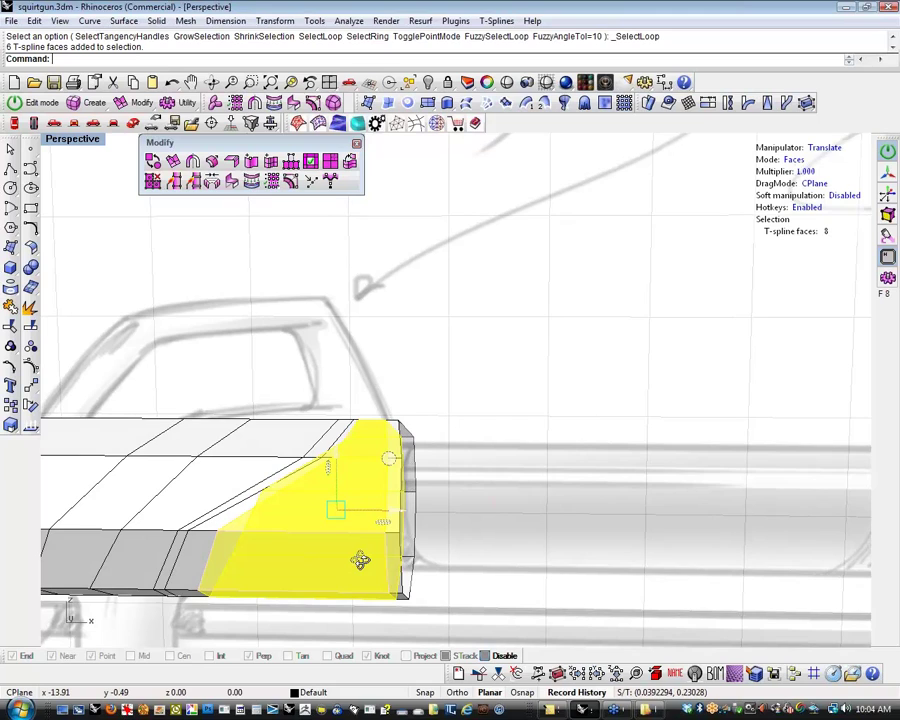
right_drag(360, 560, 364, 568)
scroll(388, 510, up, 4)
scroll(498, 429, down, 2)
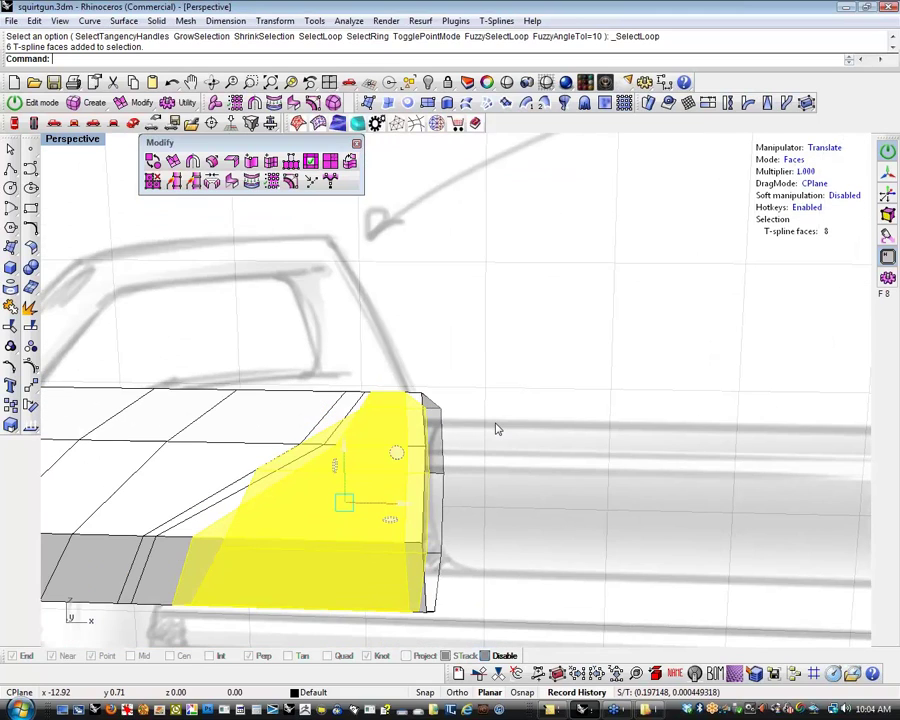
scroll(498, 429, down, 3)
shift+drag(532, 361, 450, 548)
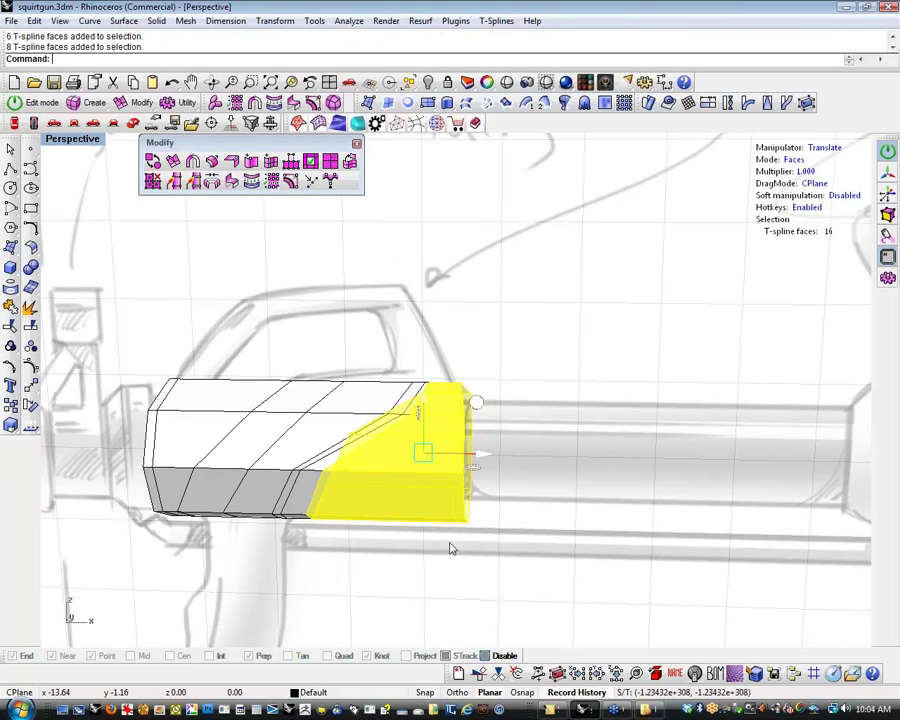
click(397, 562)
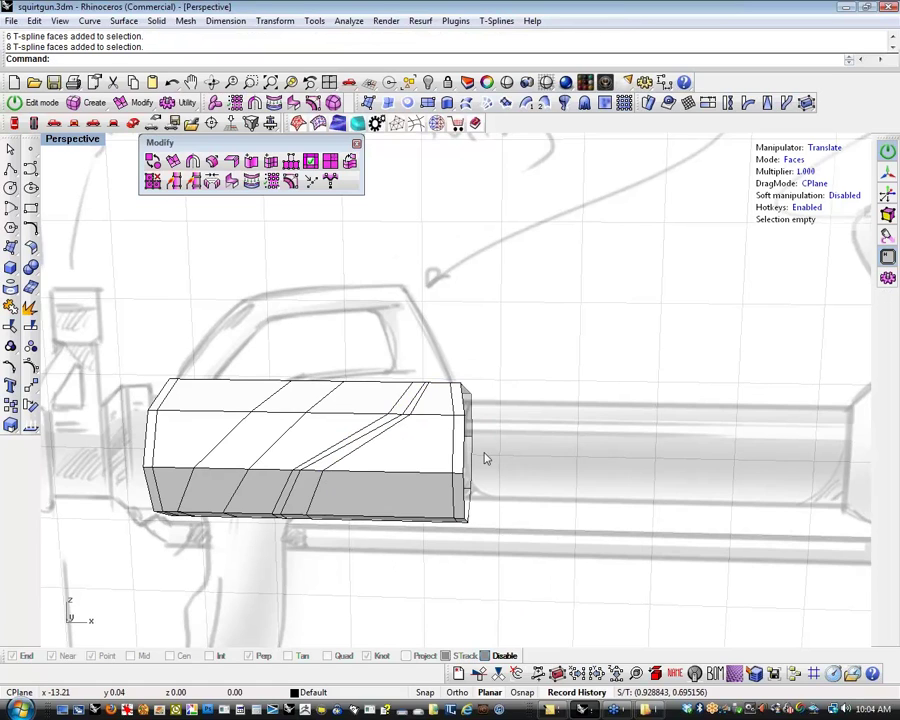
Scale the faces from the narrow diagonal strip to the positive-X opening slightly smaller, with the pivot at the opening's upper corner
scroll(484, 459, up, 5)
click(381, 416)
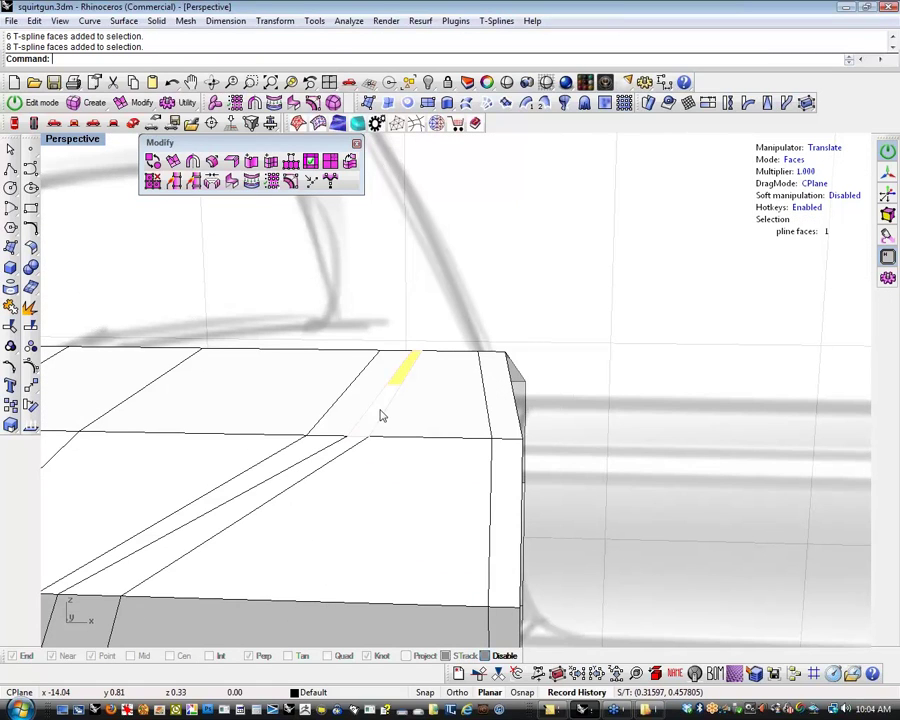
double_click(381, 416)
scroll(352, 506, down, 4)
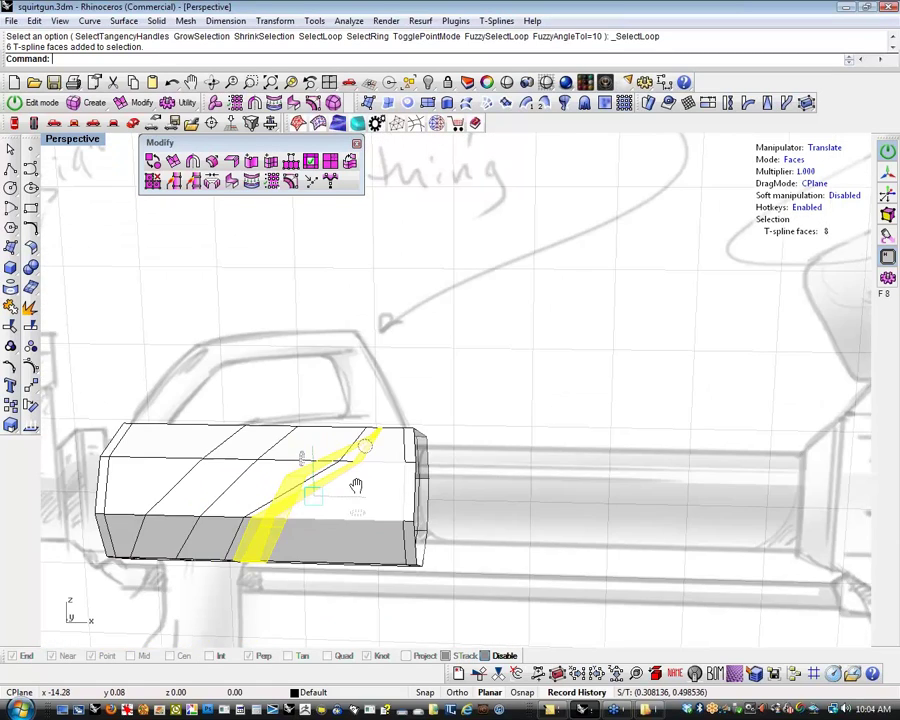
right_drag(356, 486, 382, 548)
shift+drag(488, 390, 402, 611)
mouse_move(372, 613)
right_down()
mouse_move(399, 584)
mouse_move(468, 569)
mouse_move(412, 523)
mouse_move(420, 497)
mouse_move(409, 529)
right_up()
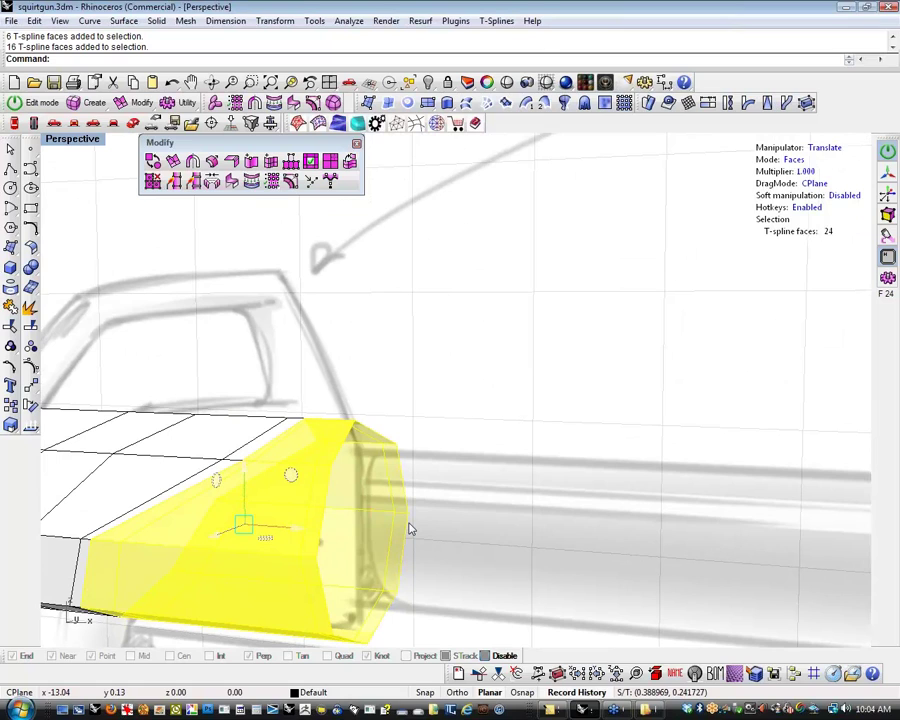
key(Insert)
click(357, 421)
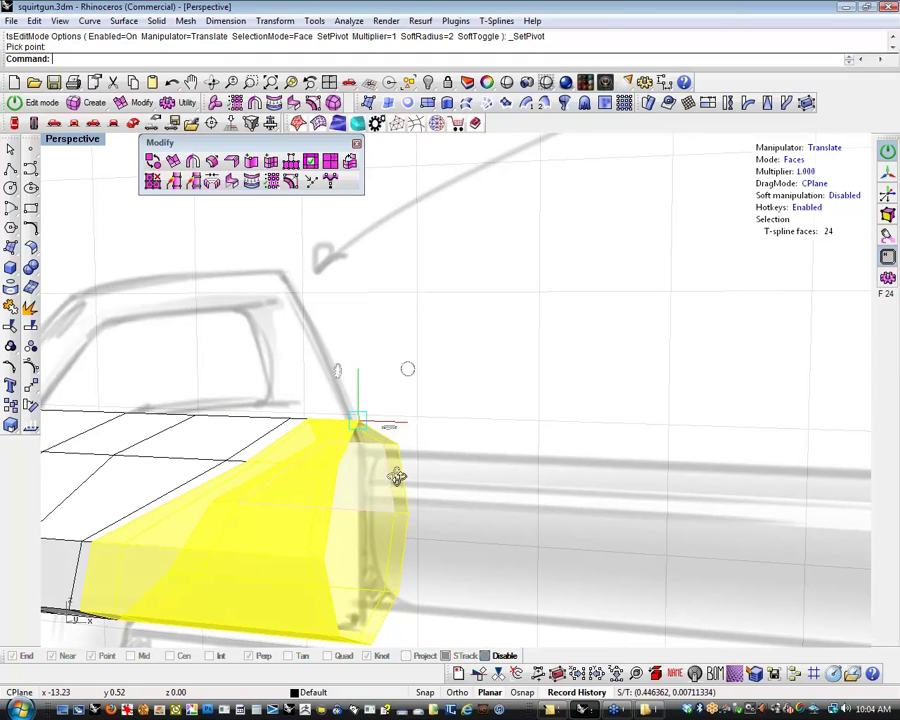
mouse_move(397, 476)
right_down()
mouse_move(408, 492)
mouse_move(394, 494)
right_up()
key(r)
drag(348, 437, 352, 441)
shift+right_drag(484, 542, 522, 511)
click(456, 562)
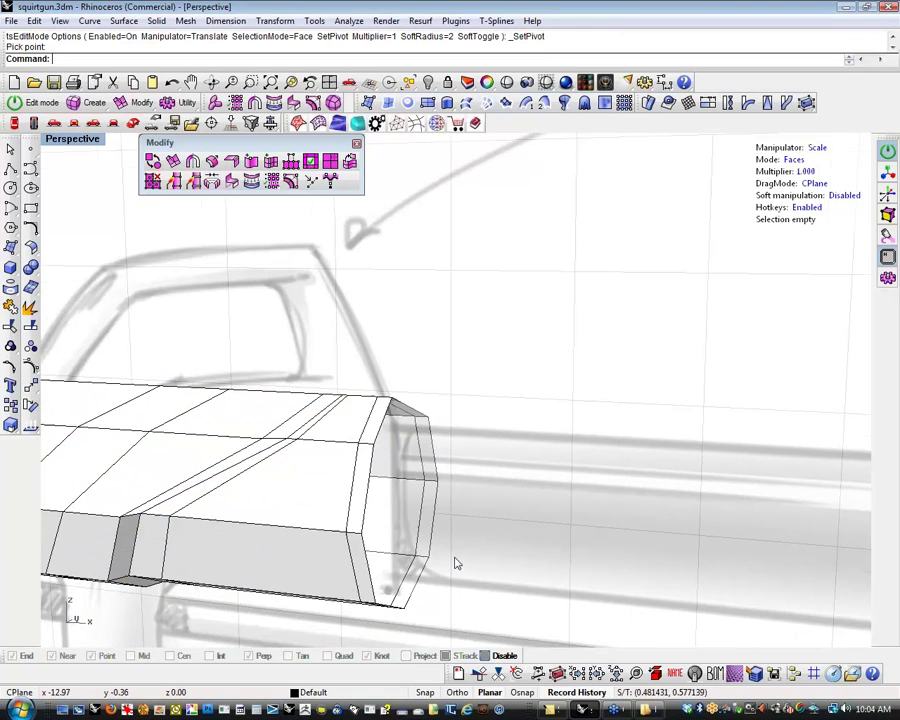
Switch to smooth display and move the diagonal edge loop on the negative-X side of the new step slightly in positive X
right_drag(456, 562, 583, 559)
key(Tab)
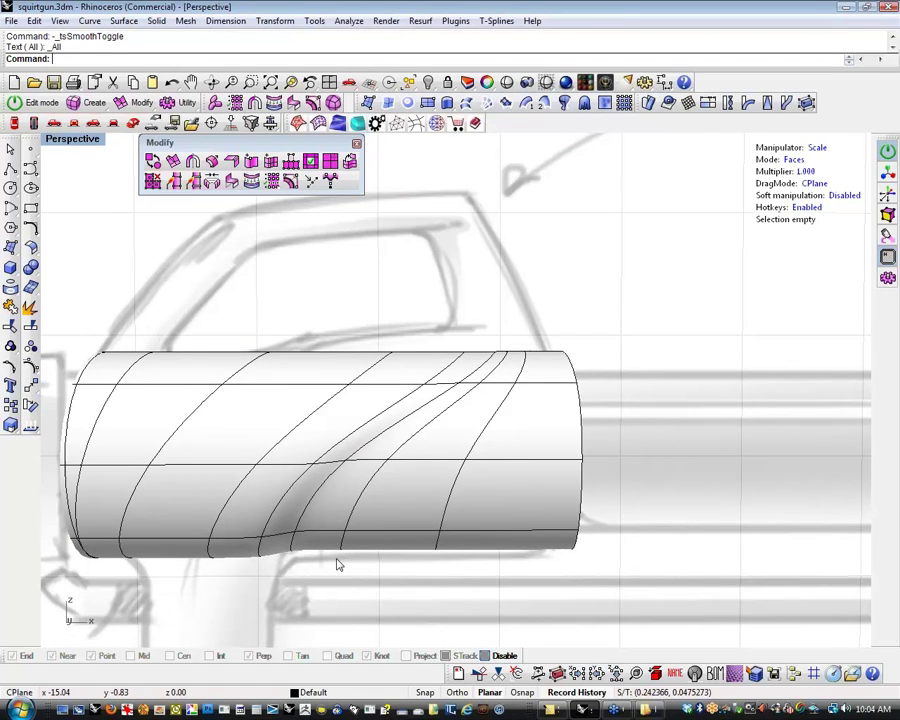
scroll(338, 566, up, 2)
shift+right_drag(327, 578, 264, 603)
key(s)
click(235, 565)
key(l)
key(w)
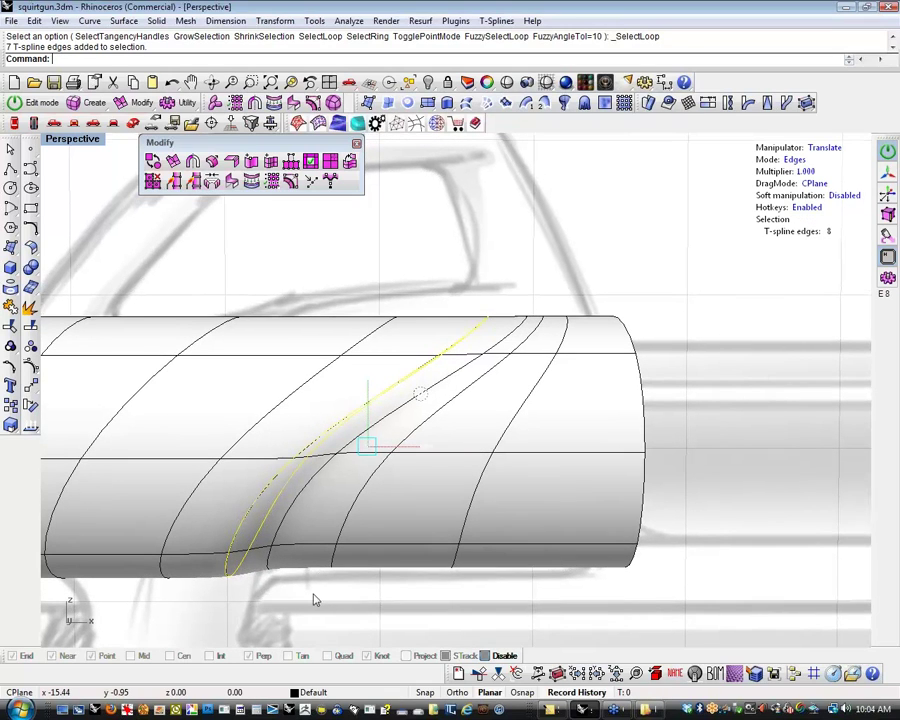
mouse_move(433, 449)
mouse_down()
mouse_move(461, 451)
mouse_move(437, 460)
mouse_up()
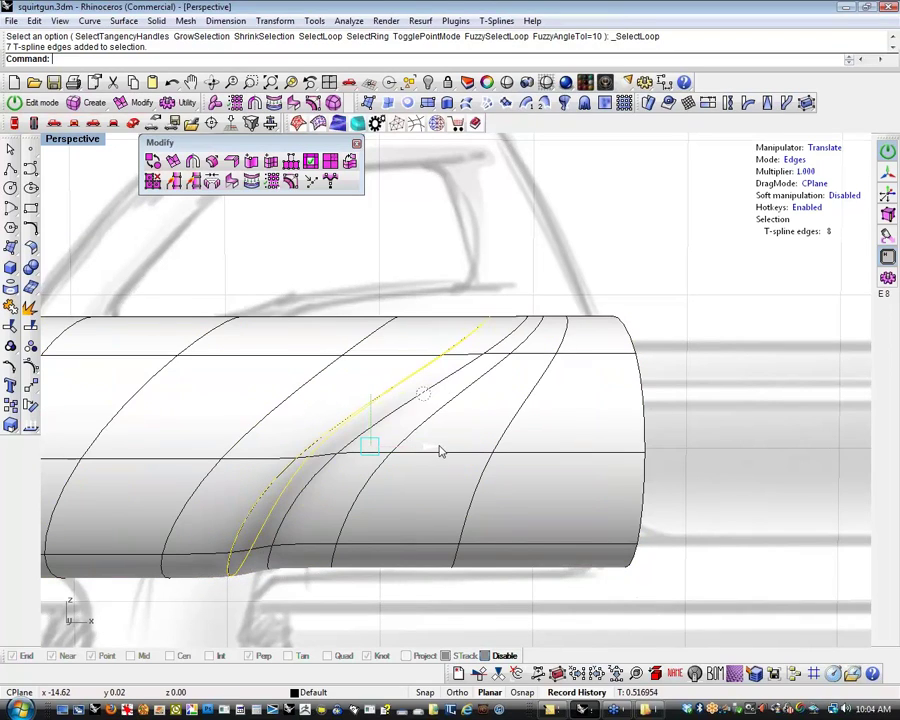
Set the pivot at the upper end of the selected diagonal edge loop and scale the loop slightly larger
key(p)
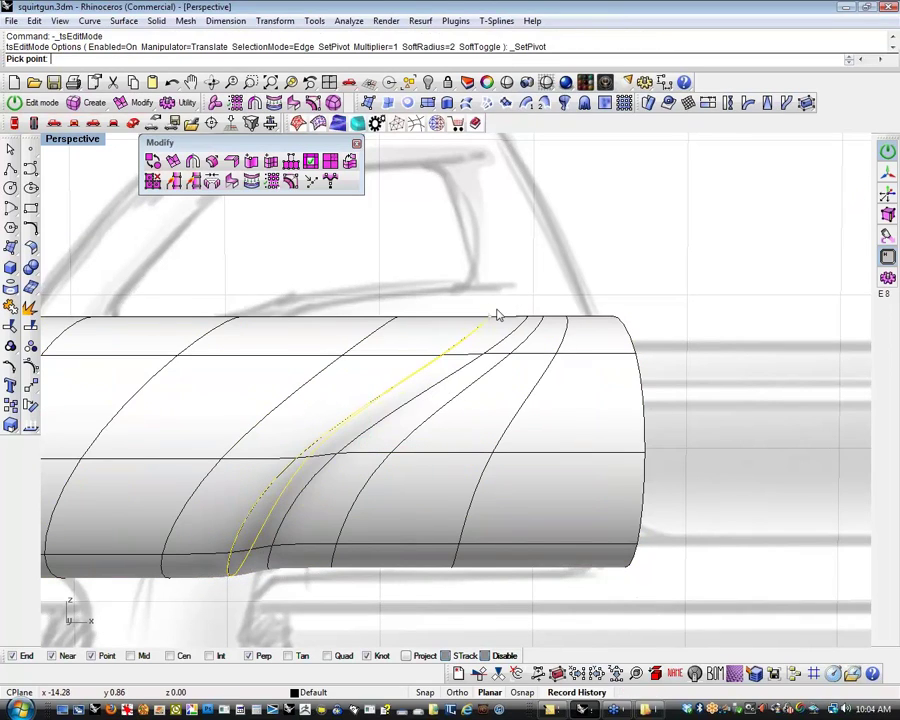
click(494, 312)
key(e)
key(r)
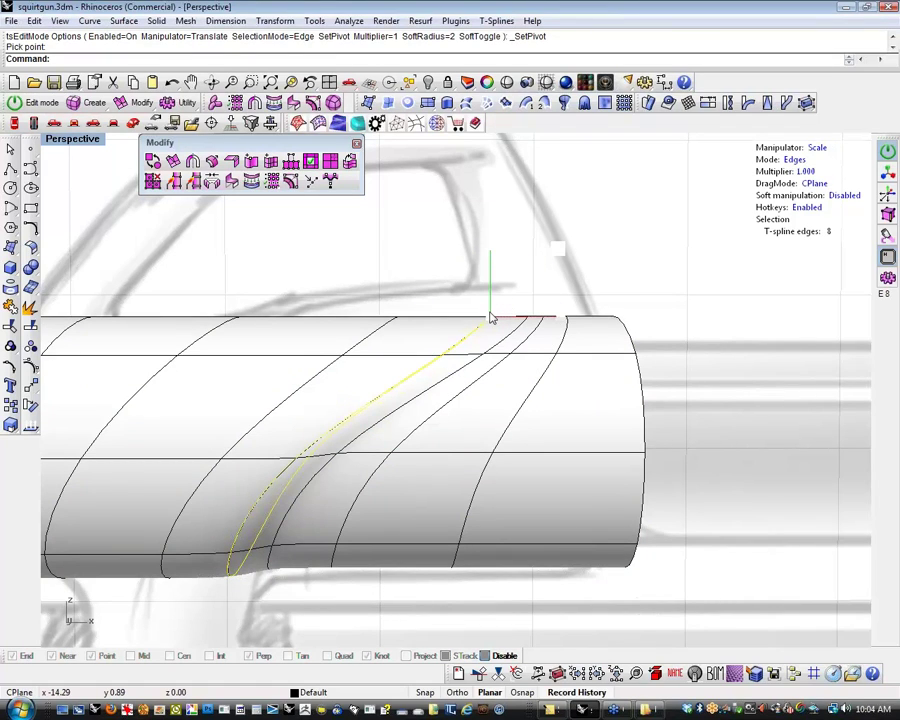
drag(489, 315, 500, 317)
key(Escape)
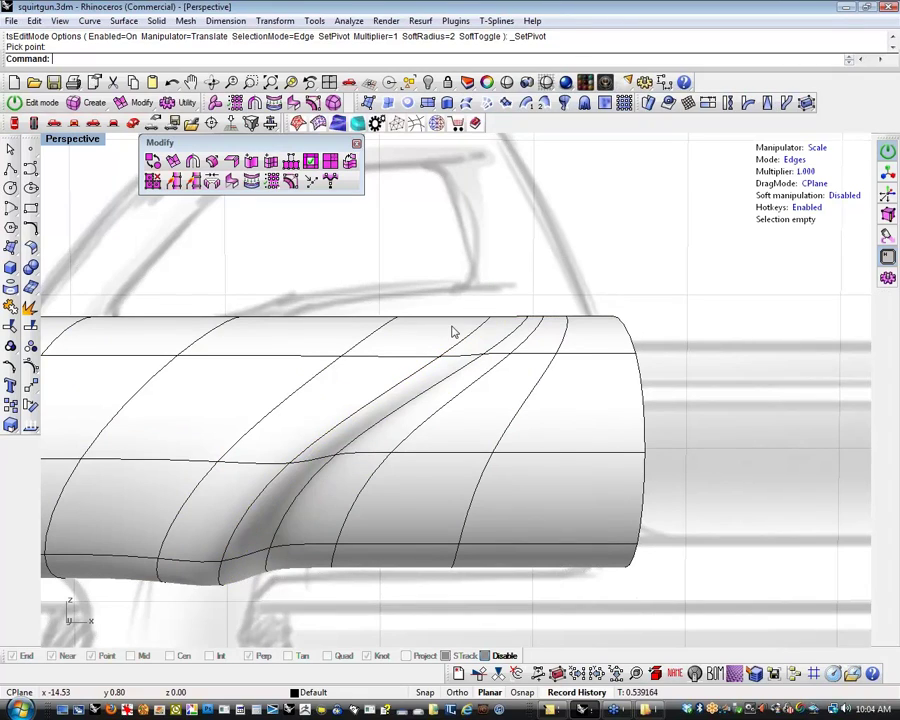
Delete the two edges over the sleeve's top from the diagonal loop just on the positive-X side of the enlarged loop
right_drag(456, 321, 463, 423)
click(482, 352)
key(Escape)
scroll(463, 423, up, 3)
click(452, 406)
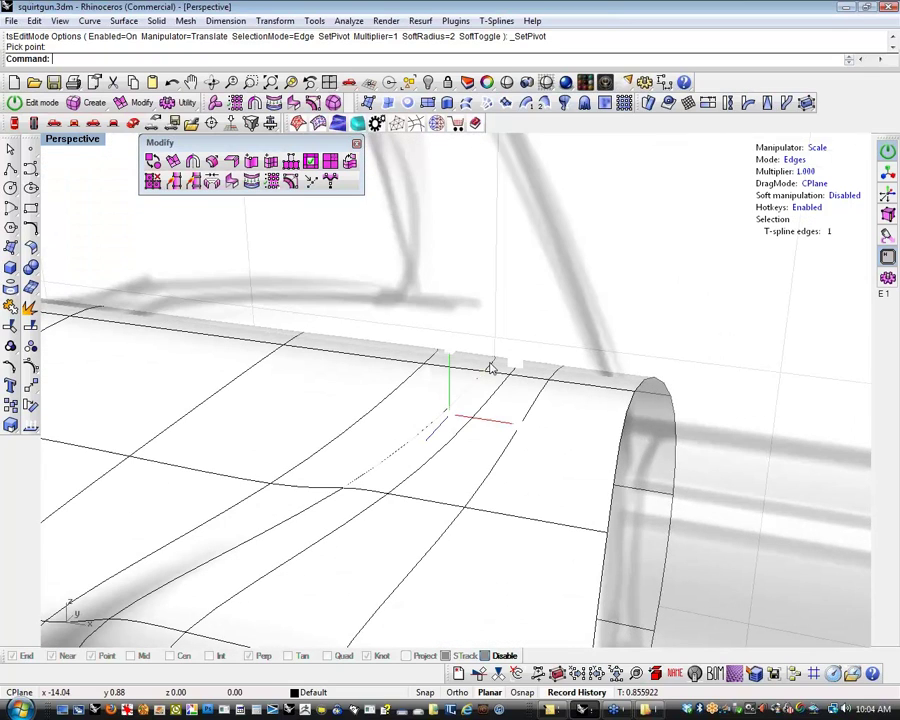
shift+click(490, 361)
key(Delete)
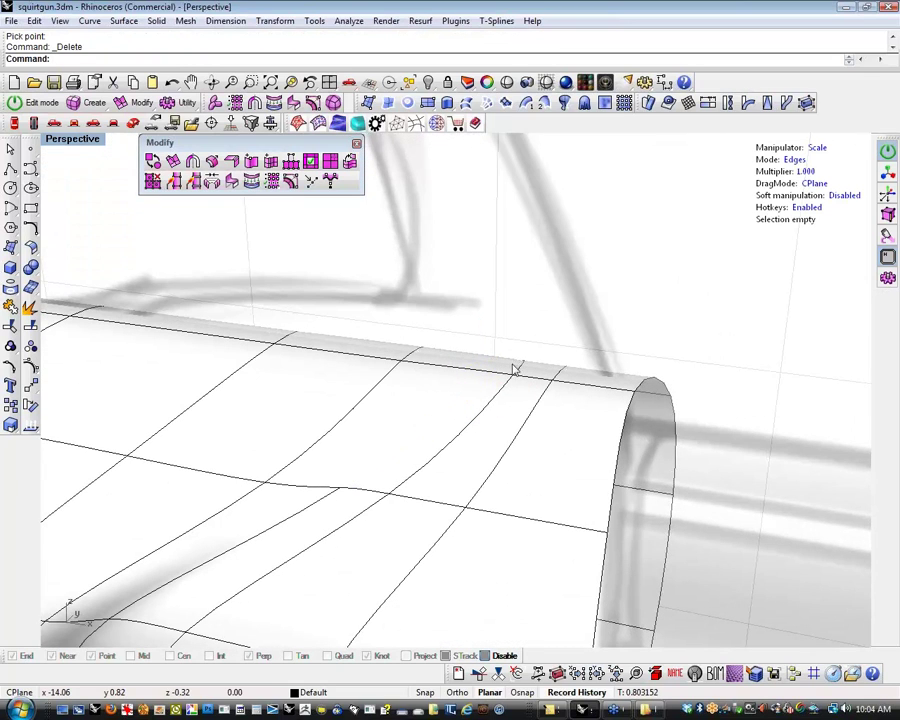
Try deleting an upper edge on the sleeve's opposite side, and undo that deletion
right_drag(513, 369, 444, 539)
click(408, 364)
key(Delete)
key(ctrl+z)
key(Escape)
Delete the full diagonal edge loop nearest the positive-X opening, comparing the sleeve with and without it
double_click(358, 476)
key(Delete)
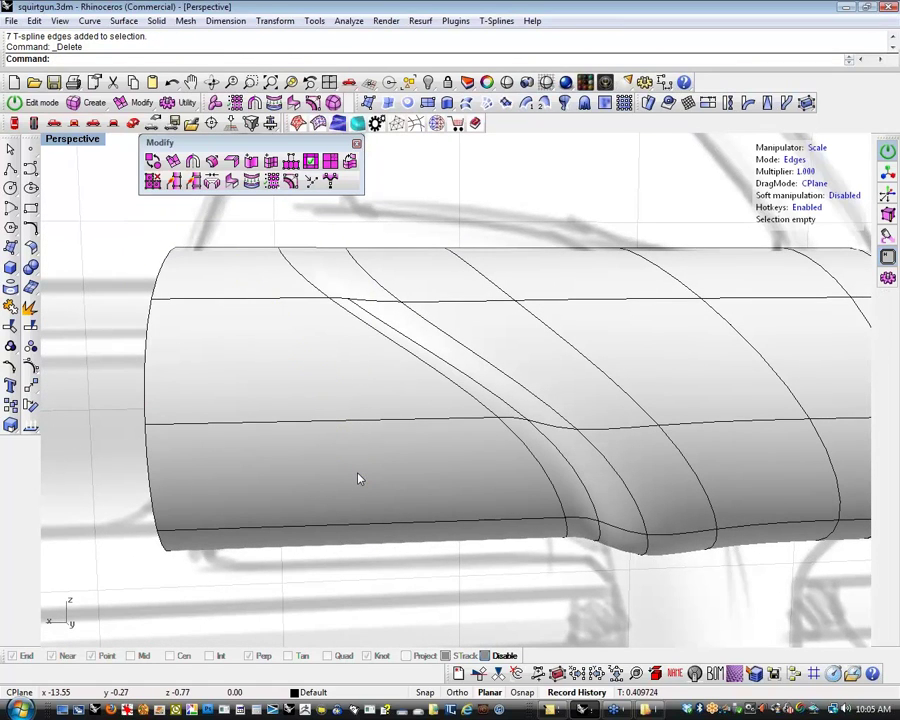
mouse_move(303, 484)
right_down()
mouse_move(279, 484)
mouse_move(597, 517)
mouse_move(538, 509)
mouse_move(609, 481)
mouse_move(583, 488)
mouse_move(592, 507)
right_up()
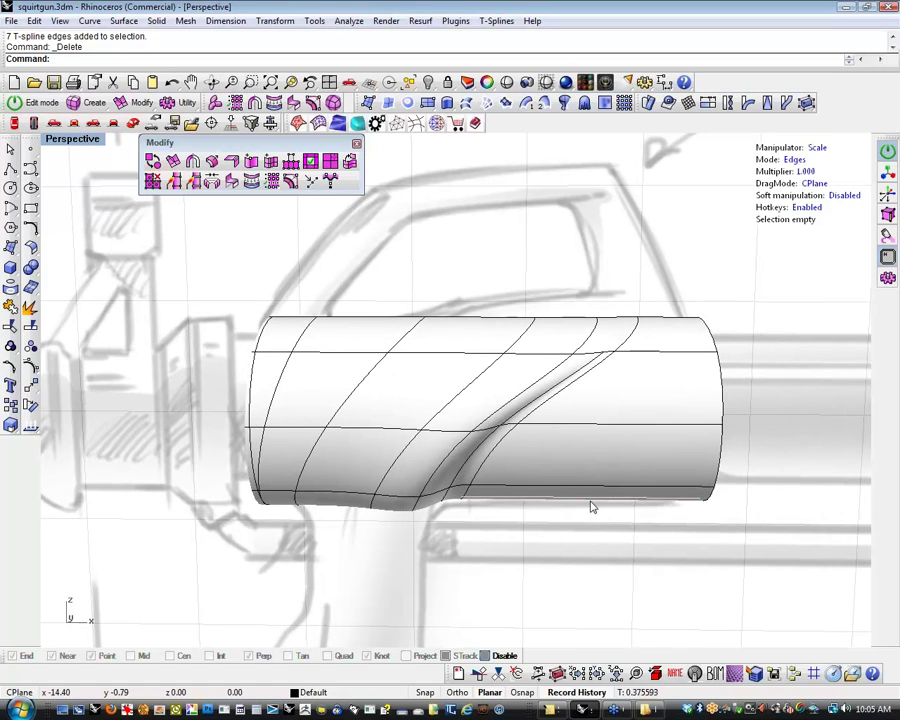
key(ctrl+z)
click(34, 20)
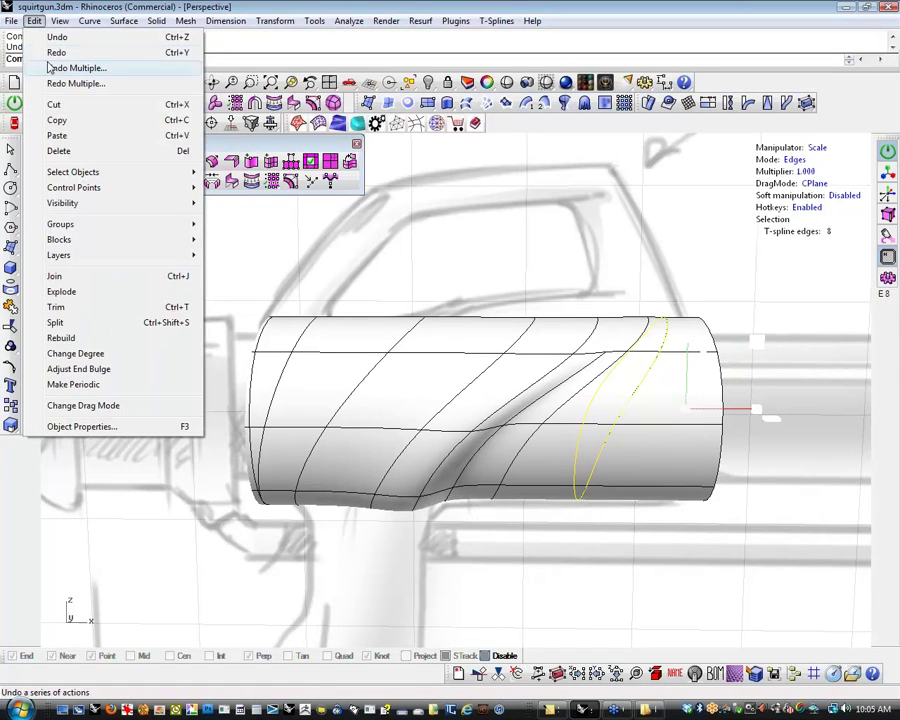
shift+right_drag(307, 577, 269, 606)
mouse_move(410, 594)
shift+right_down()
mouse_move(400, 589)
mouse_move(407, 557)
shift+right_up()
key(Delete)
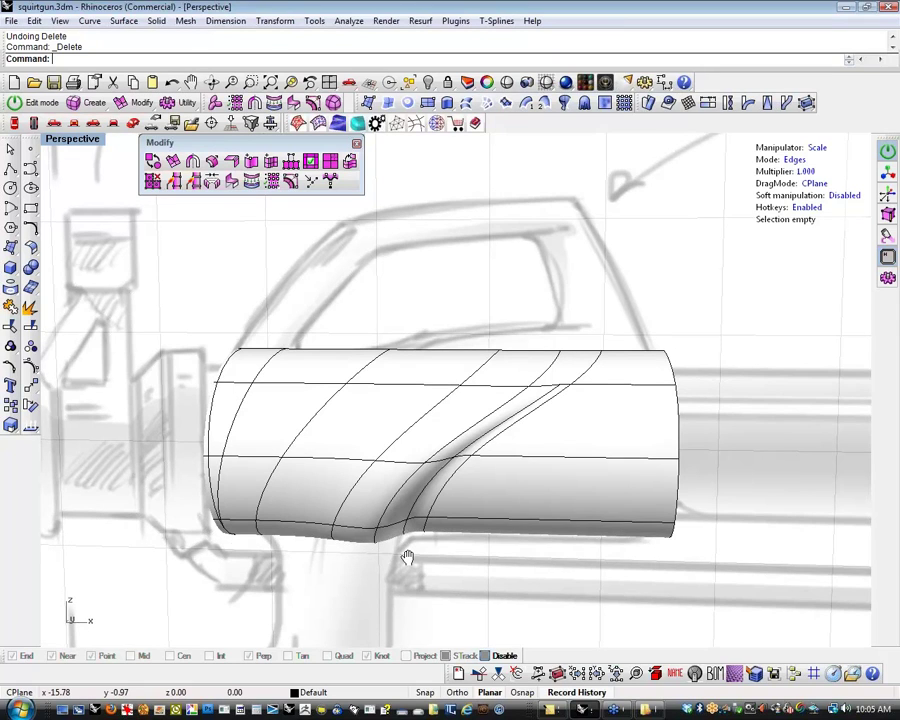
Switch to box display and move the edge loop at the sleeve's negative-X opening slightly outward in negative X
scroll(407, 557, up, 5)
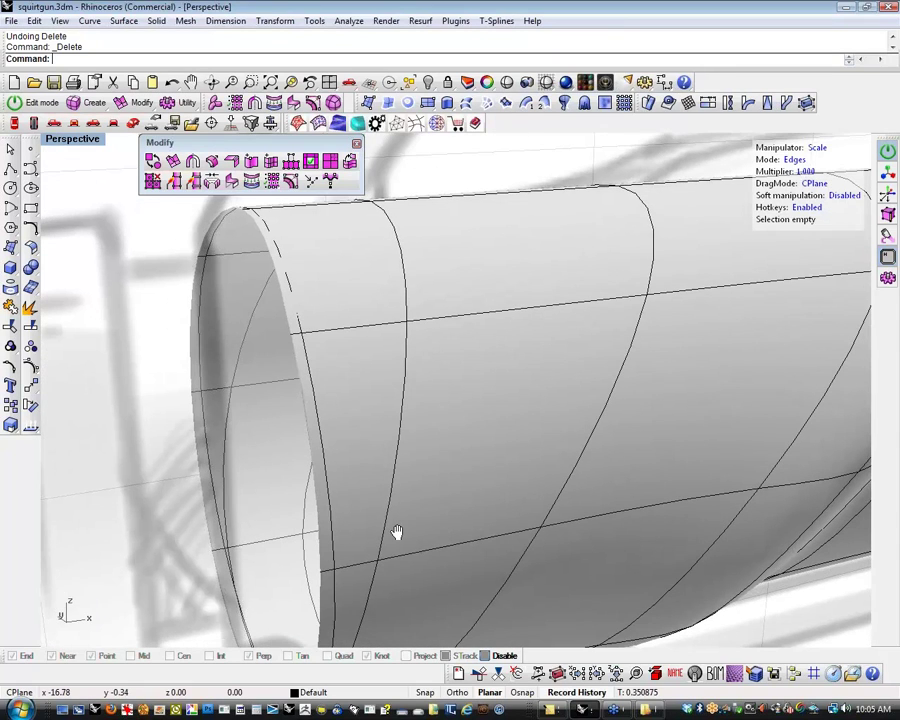
scroll(396, 532, down, 2)
key(Tab)
scroll(400, 560, down, 4)
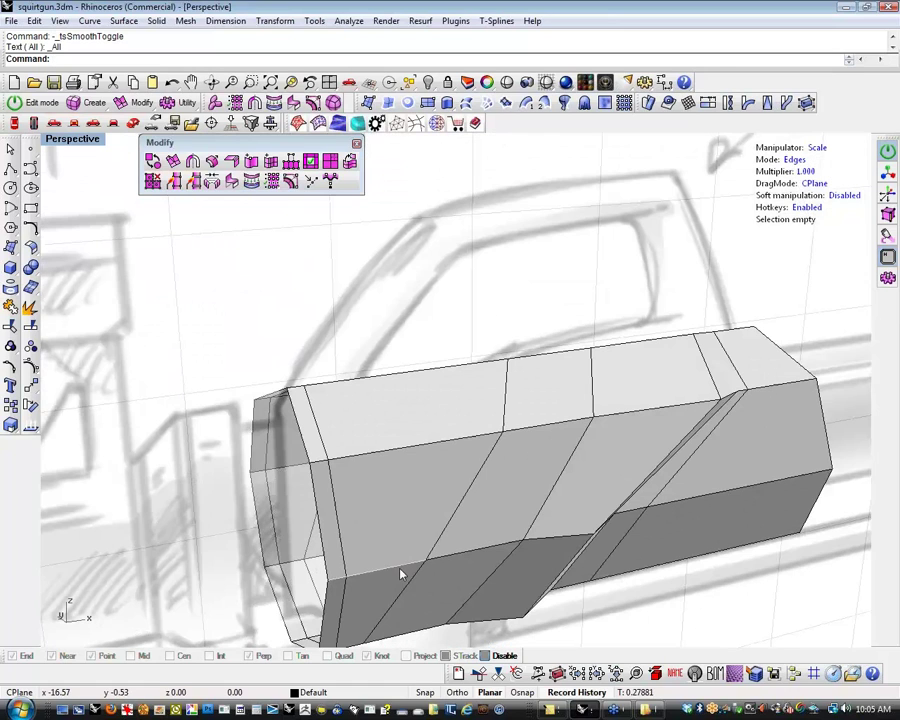
click(374, 518)
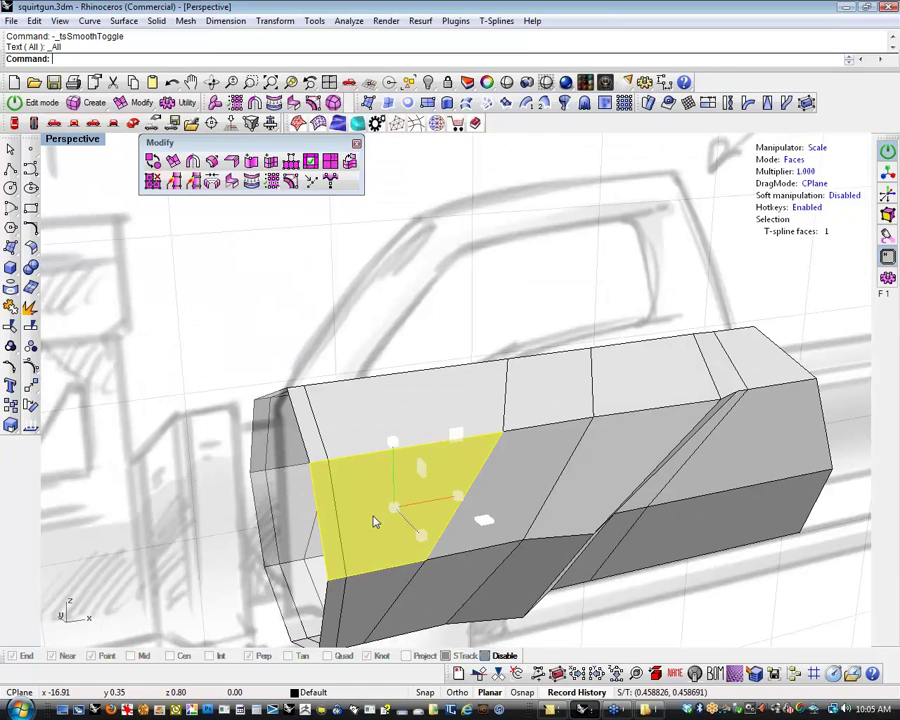
click(165, 498)
right_drag(165, 498, 334, 535)
double_click(305, 503)
key(w)
drag(345, 530, 321, 532)
click(318, 549)
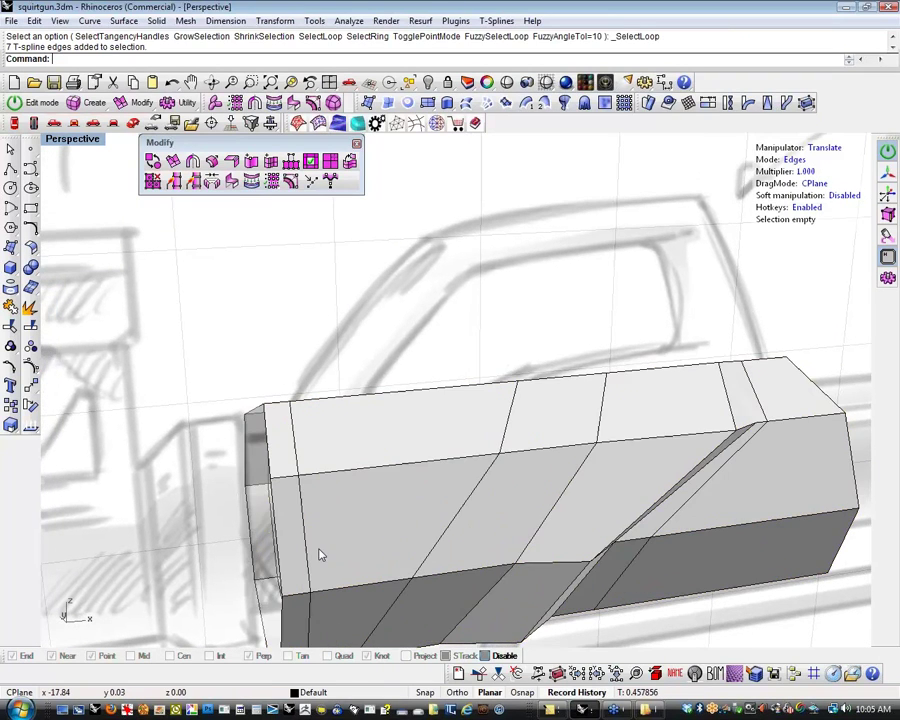
Clear the face selection and set the viewport to wireframe display
click(320, 540)
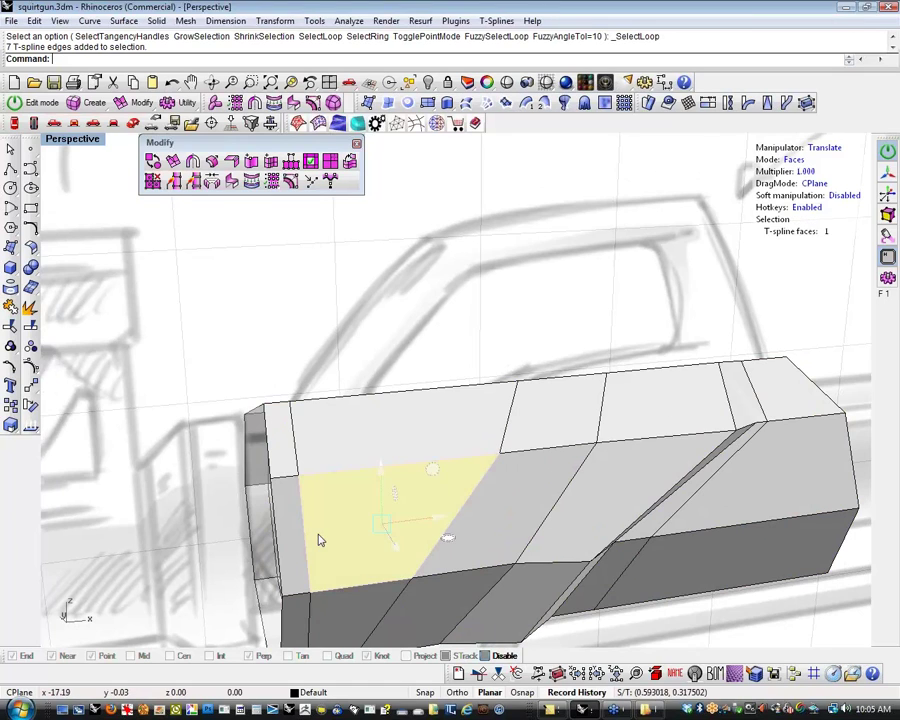
key(Escape)
shift+right_drag(276, 552, 278, 550)
right_drag(494, 578, 474, 583)
shift+right_drag(360, 543, 390, 536)
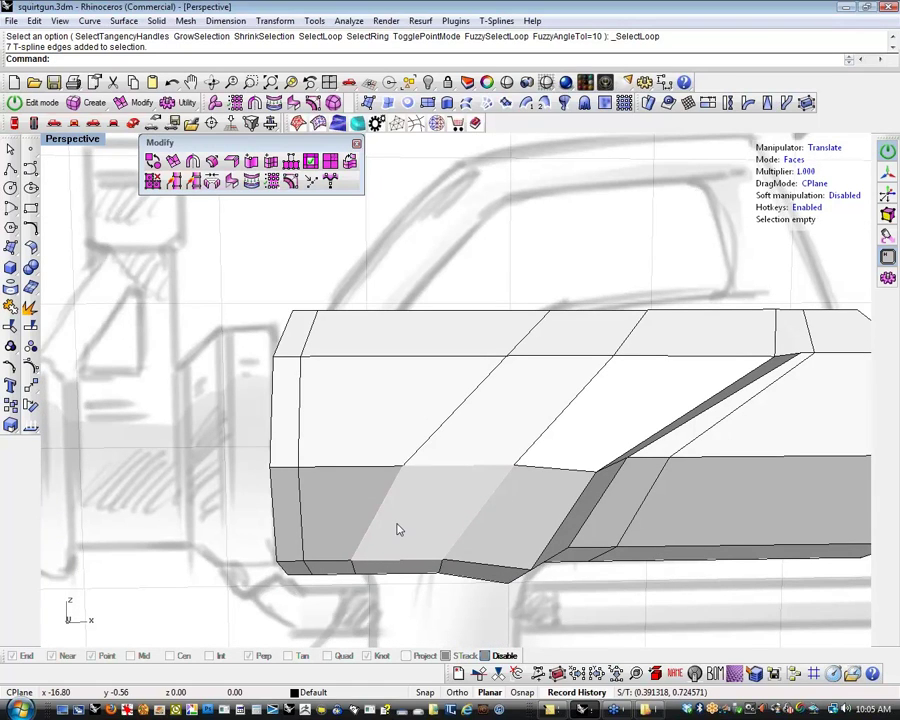
middle_click(345, 594)
click(369, 578)
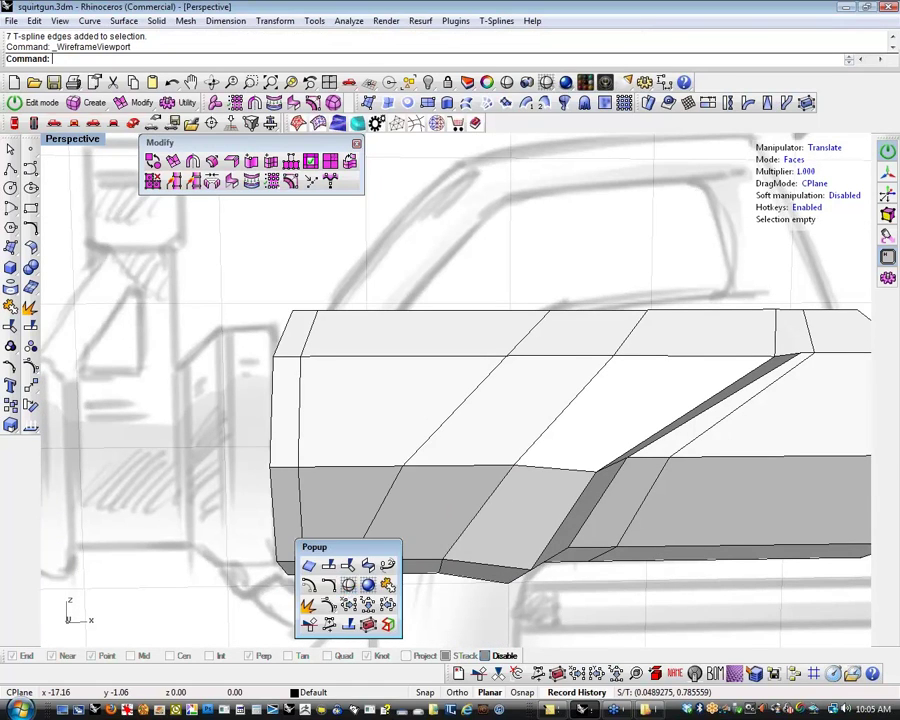
Insert a simple edge with BothSides off on the negative-X side of the sleeve's four lower diagonal edges nearest its negative-X opening
mouse_move(369, 590)
right_down()
mouse_move(371, 567)
mouse_move(359, 584)
mouse_move(364, 613)
mouse_move(370, 596)
right_up()
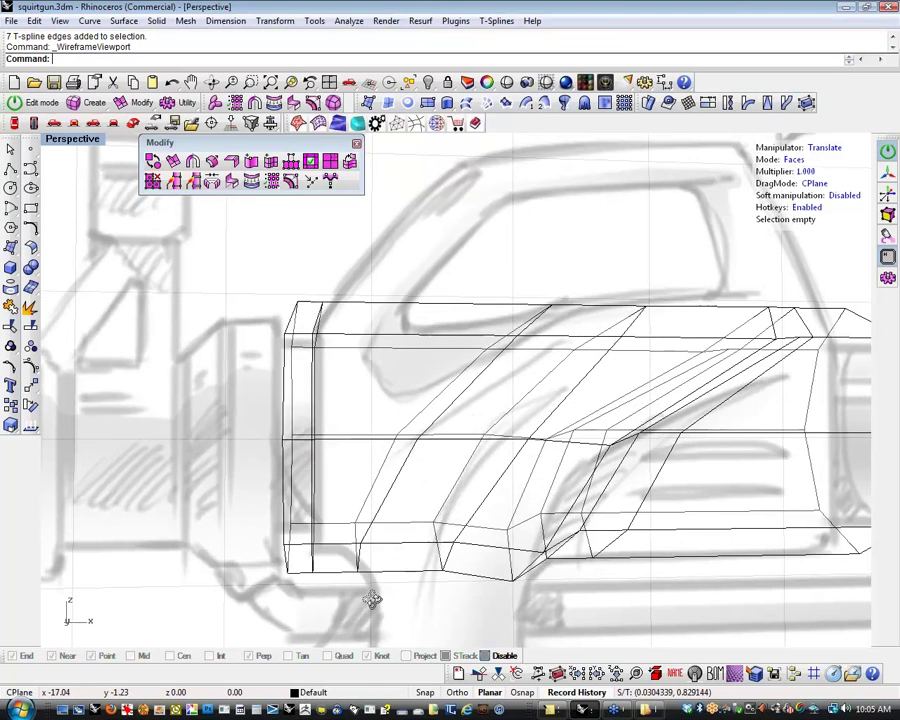
click(380, 506)
shift+drag(341, 596, 431, 422)
shift+right_drag(433, 475, 445, 527)
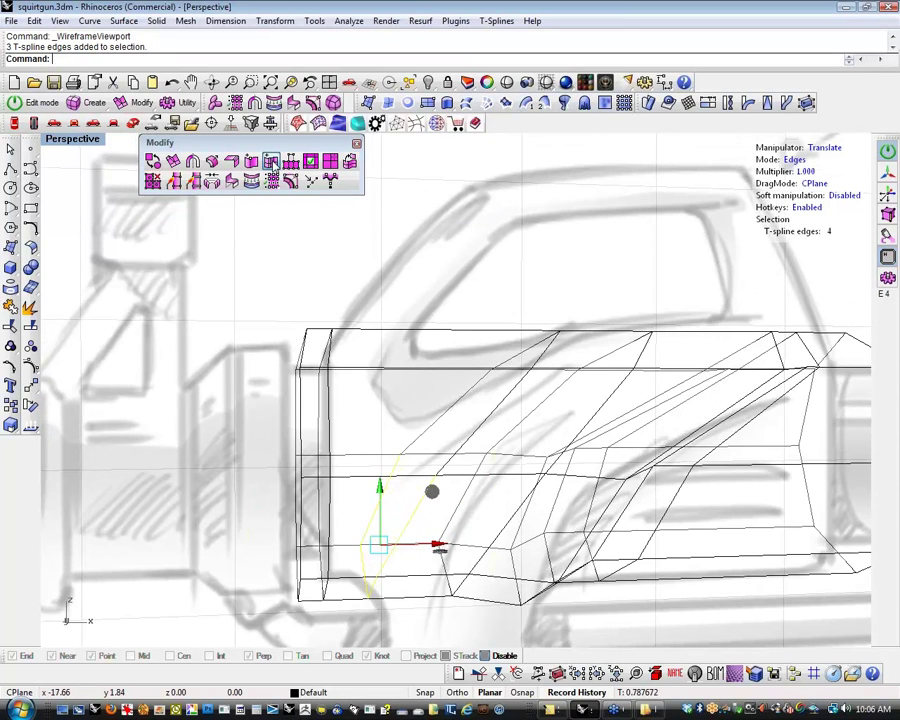
click(270, 162)
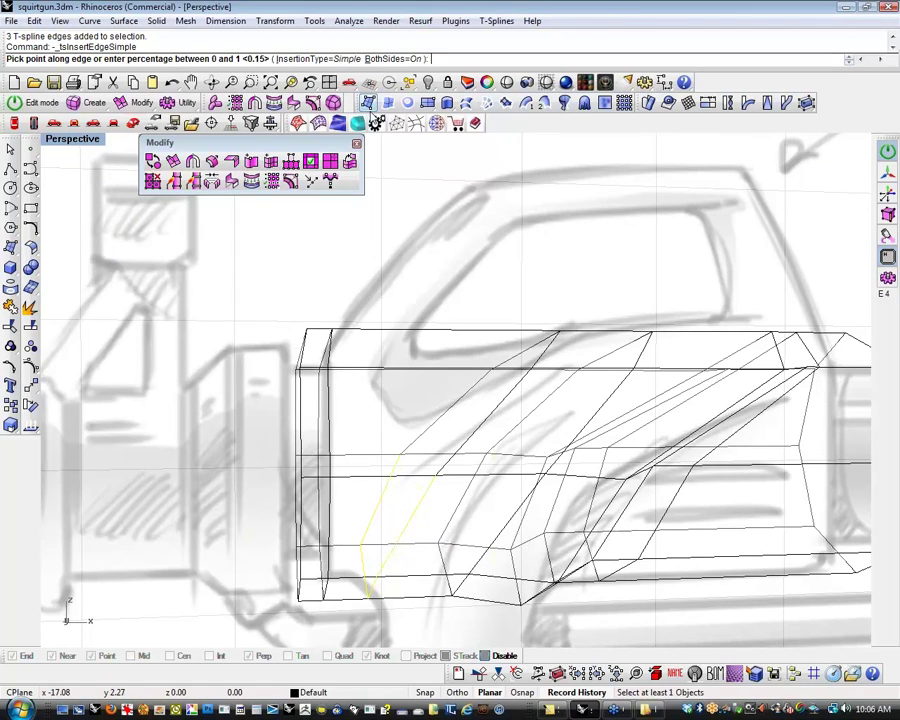
click(408, 58)
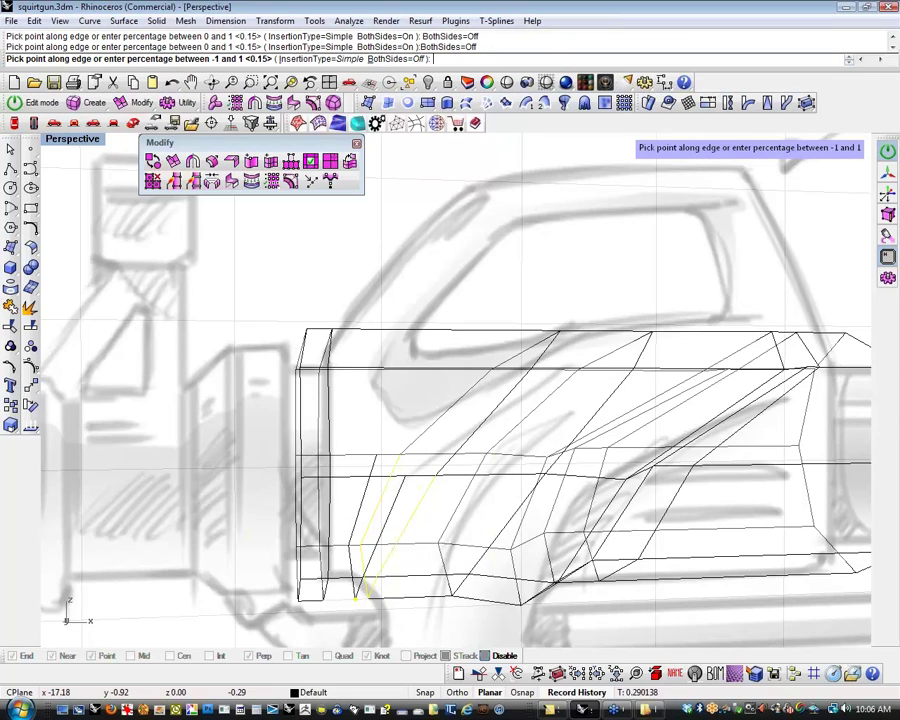
click(355, 598)
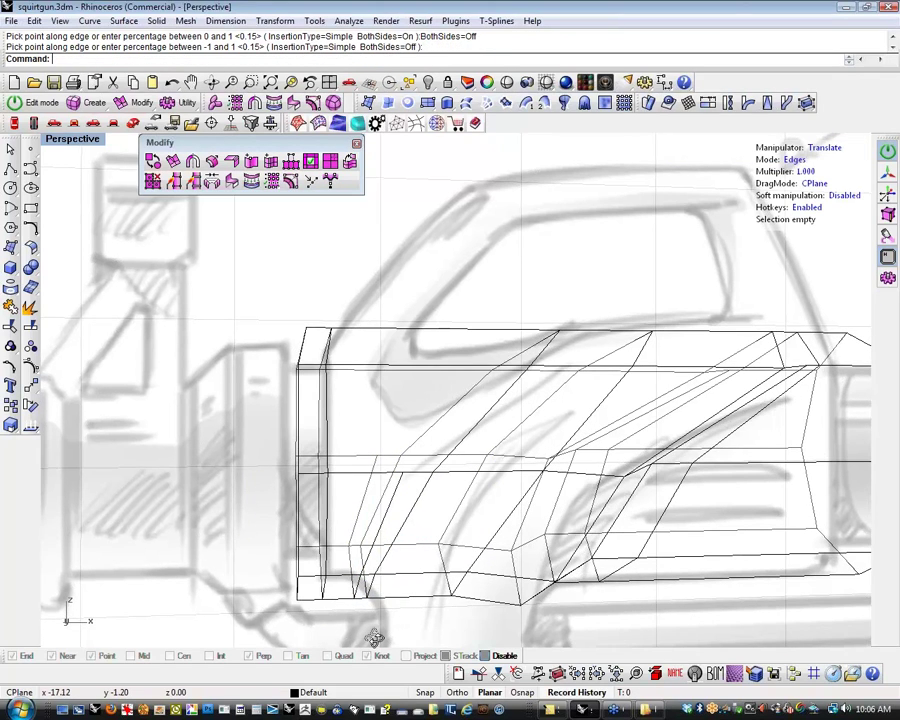
Select the three lengthwise edges on the sleeve's underside between the diagonal loops and move them slightly down
right_drag(375, 638, 418, 606)
drag(418, 606, 402, 530)
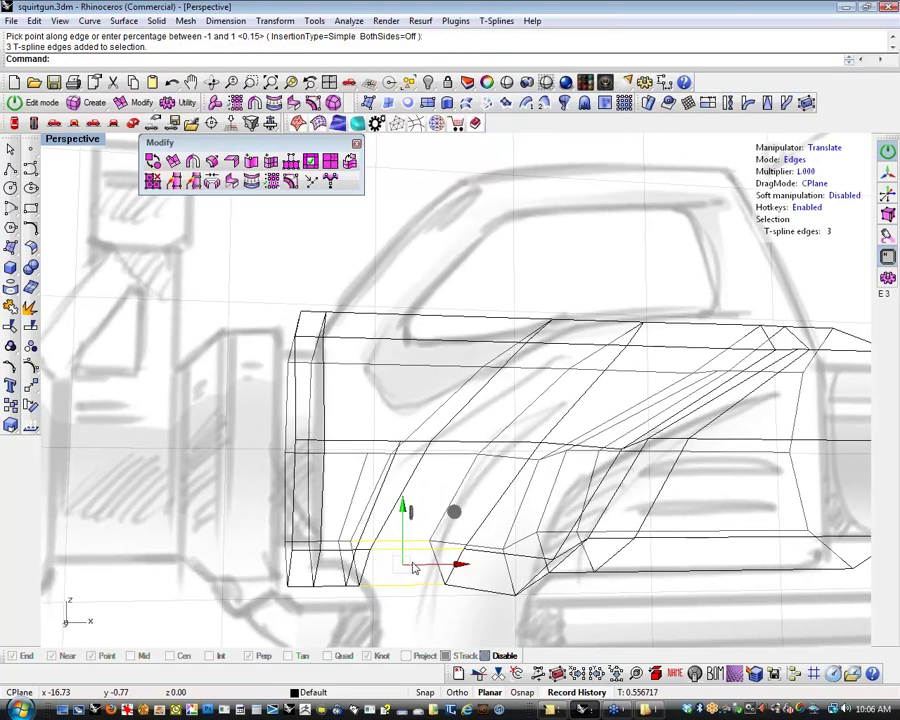
mouse_move(413, 568)
shift+right_down()
mouse_move(408, 575)
mouse_move(383, 530)
mouse_move(388, 545)
shift+right_up()
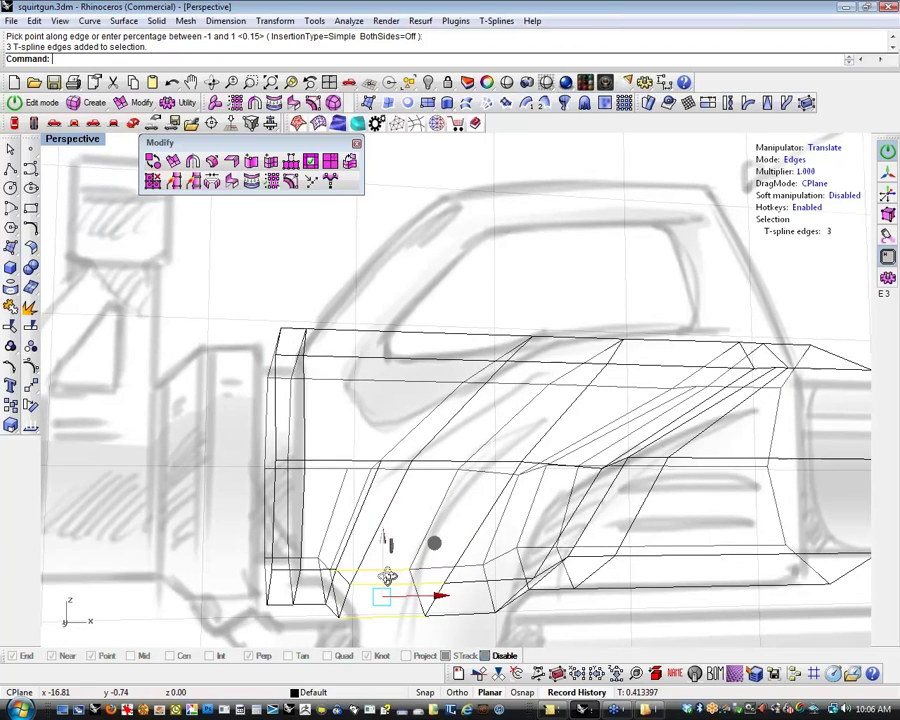
mouse_move(388, 577)
right_down()
mouse_move(519, 601)
mouse_move(492, 599)
right_up()
key(r)
drag(547, 622, 552, 629)
Switch the viewport to shaded display and show the body as a smooth T-spline surface
key(ctrl+alt+s)
mouse_move(321, 538)
right_down()
mouse_move(346, 550)
mouse_move(312, 549)
right_up()
key(Tab)
key(Escape)
scroll(330, 552, down, 5)
right_drag(432, 558, 491, 535)
scroll(471, 480, up, 4)
Extrude the four faces on the sleeve's underside slightly downward to start the grip
key(d)
click(501, 481)
shift+click(453, 474)
shift+click(455, 494)
shift+click(499, 498)
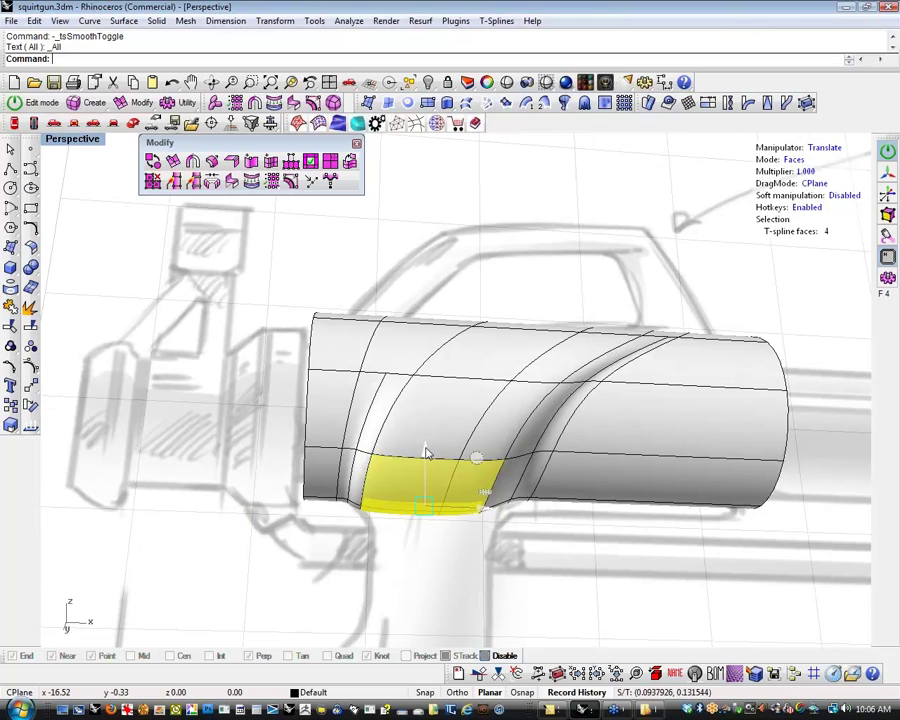
drag(426, 468, 426, 477)
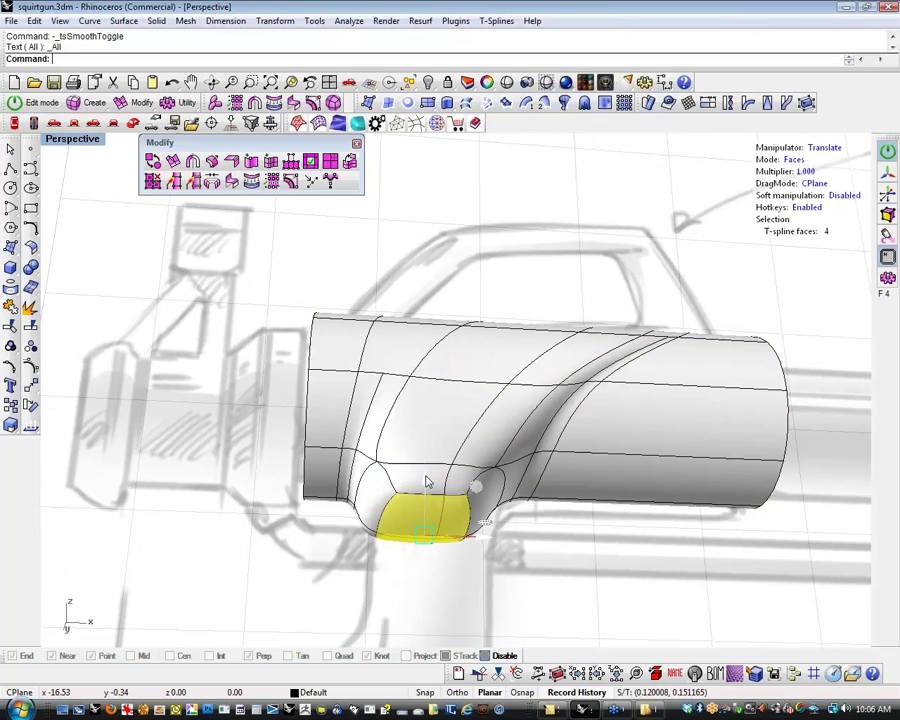
Extrude the grip's end faces further down in segments, following the curved handle in the reference sketch
shift+right_drag(489, 535, 554, 462)
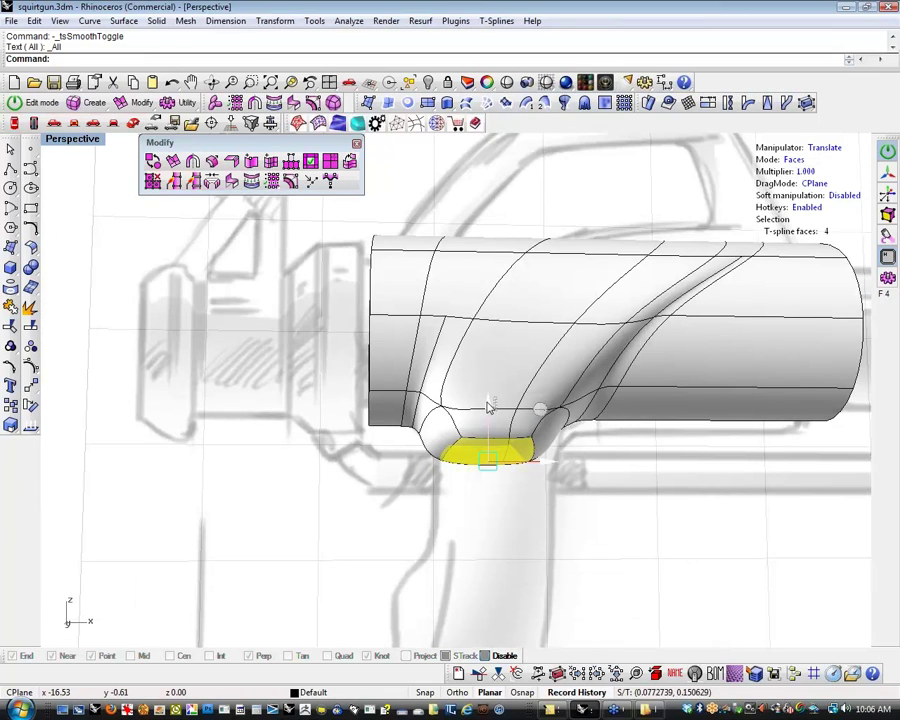
drag(488, 406, 474, 520)
scroll(437, 520, down, 5)
scroll(456, 500, up, 6)
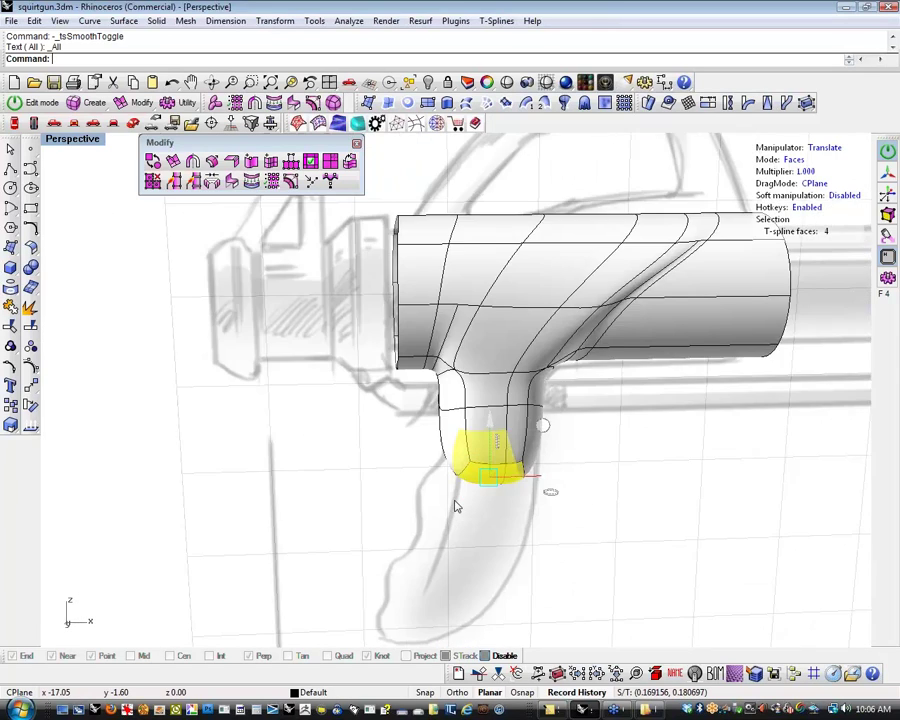
drag(535, 445, 530, 545)
scroll(545, 545, down, 4)
shift+right_drag(627, 514, 604, 537)
click(601, 530)
Make the knots of the sleeve-and-grip T-spline uniform
right_drag(584, 458, 602, 467)
shift+right_drag(602, 467, 603, 475)
scroll(603, 475, up, 4)
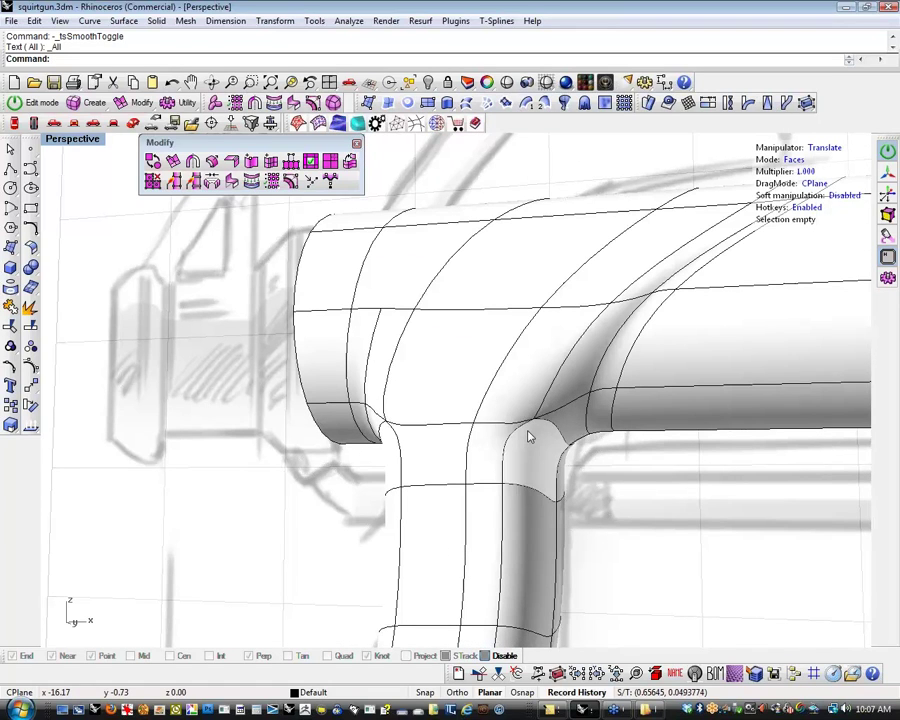
click(170, 103)
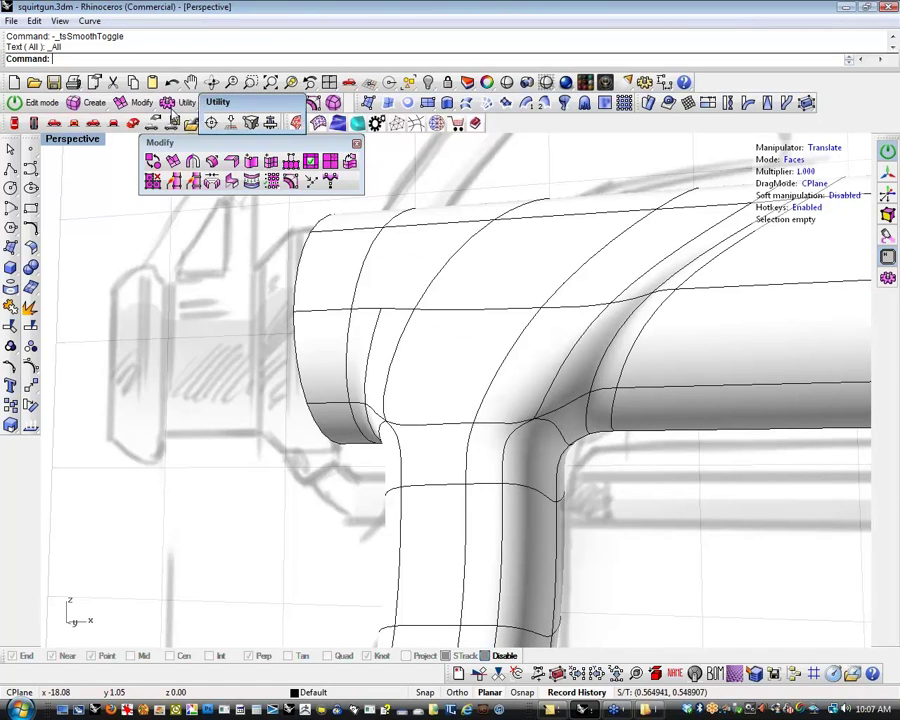
click(212, 121)
click(426, 416)
key(Return)
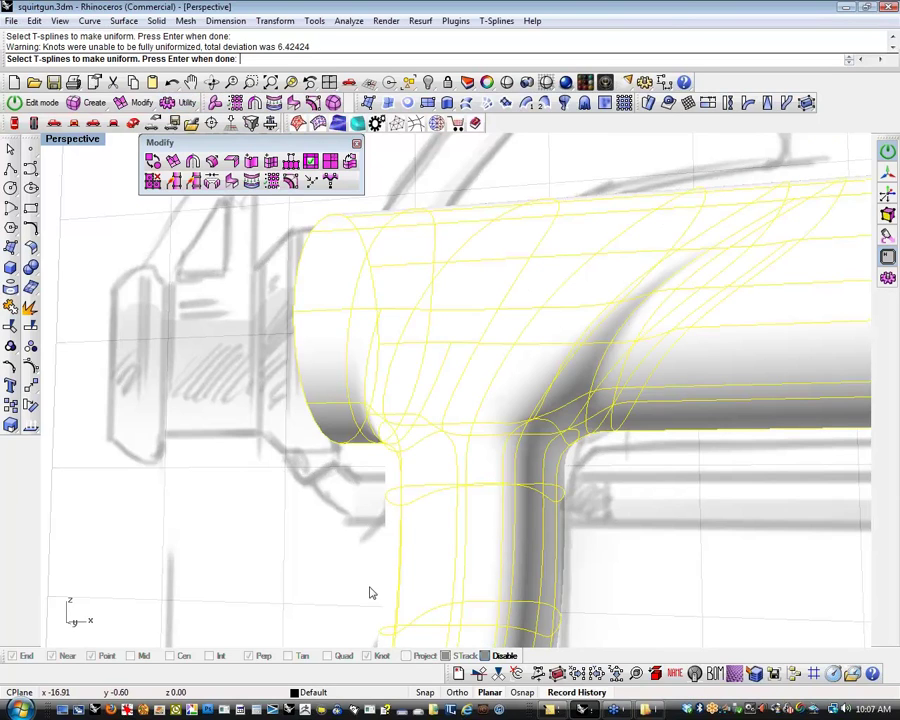
Apply axial symmetry to the T-spline with the Discover option, using an edge on the top centreline as the boundary
right_drag(296, 487, 227, 225)
click(195, 163)
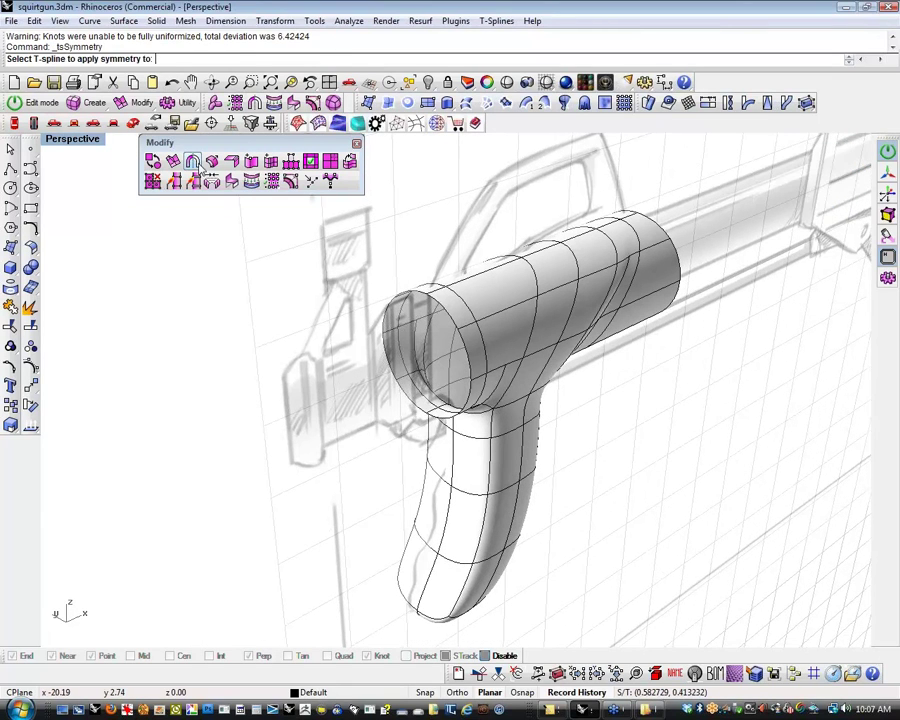
click(415, 330)
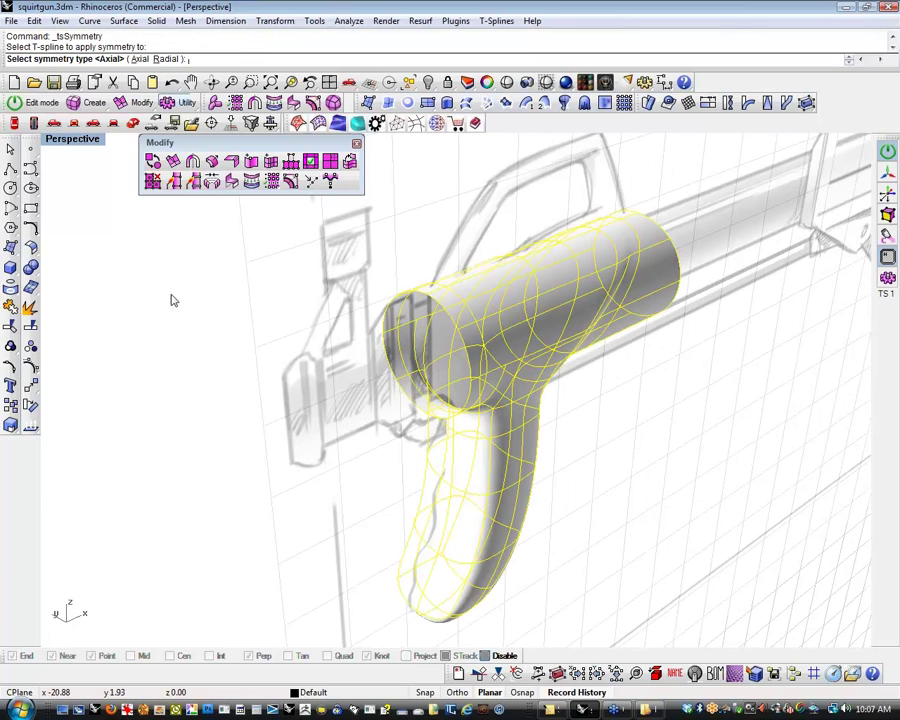
key(Return)
click(240, 58)
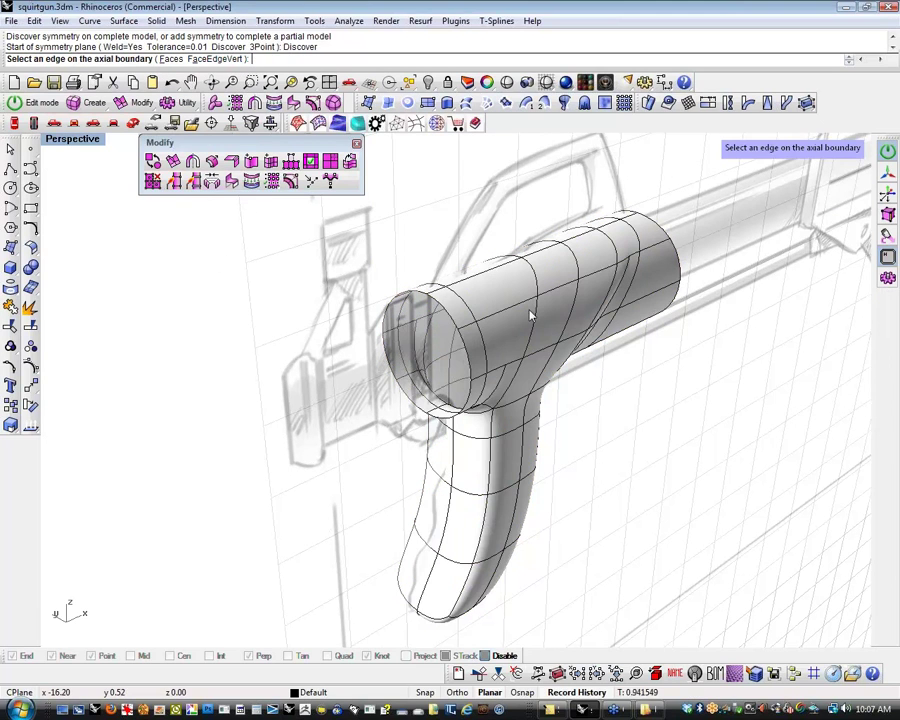
click(480, 280)
Move three lengthwise edges on the grip's negative-X side inward in Y to round that side
right_drag(413, 441, 553, 515)
scroll(456, 468, up, 7)
click(553, 515)
shift+click(537, 566)
shift+right_drag(537, 567, 556, 556)
shift+click(543, 570)
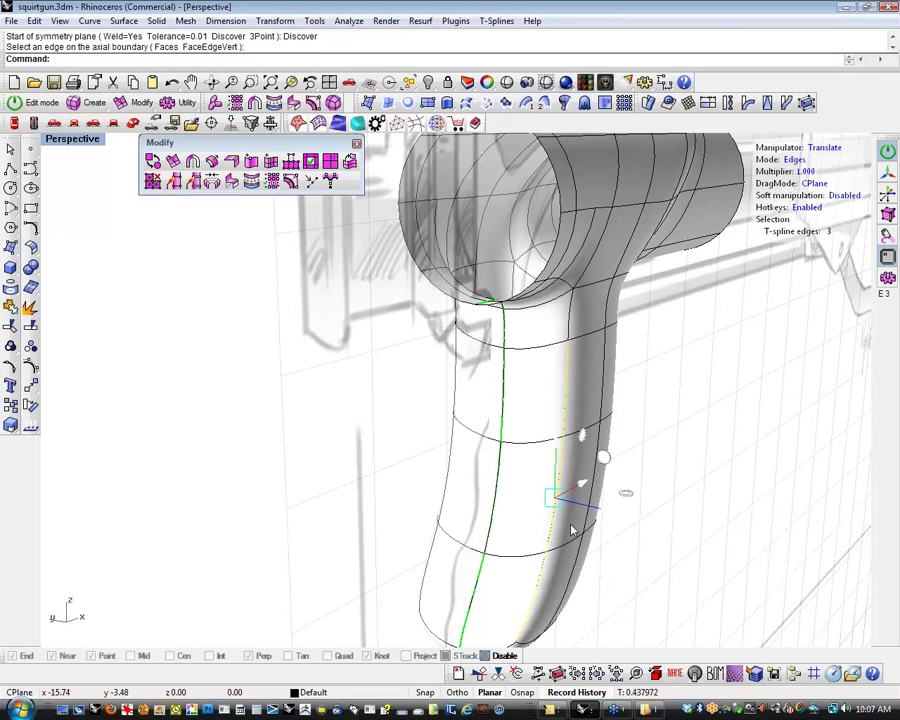
click(600, 507)
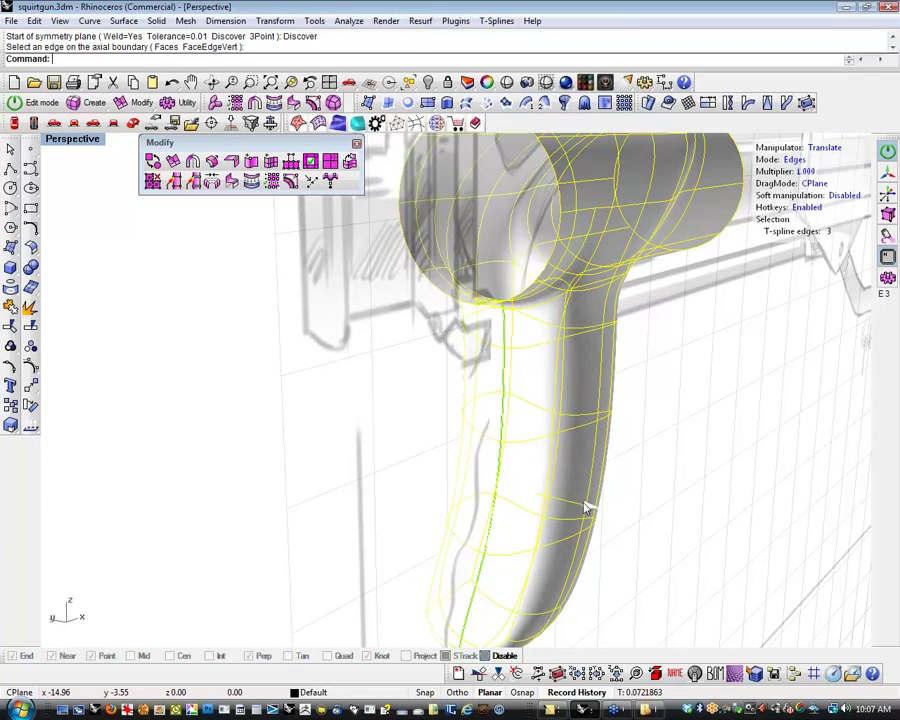
key(Escape)
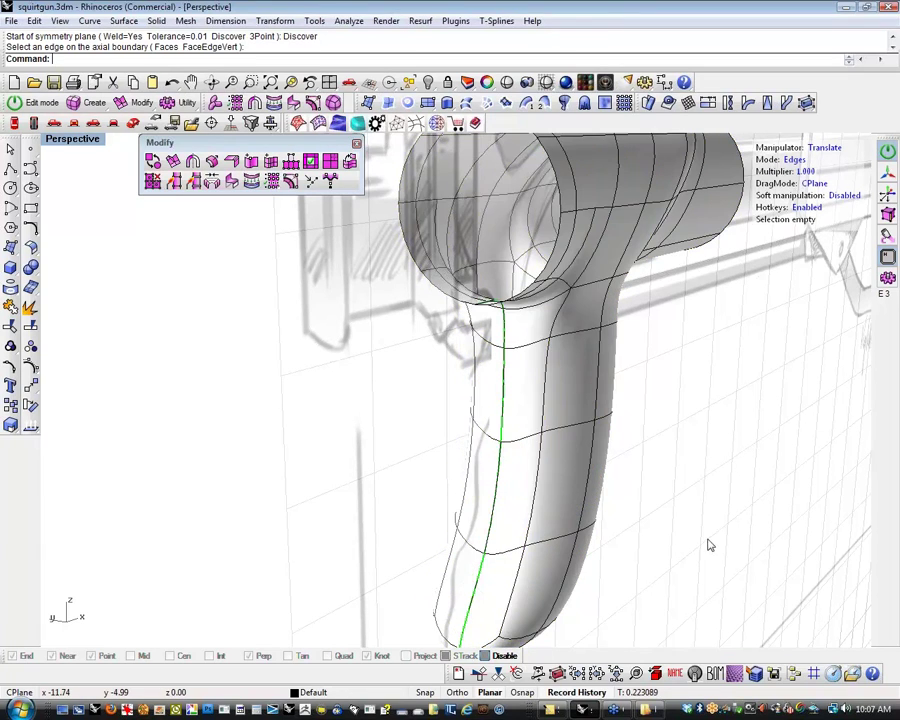
Move three lengthwise edges on the grip's positive-X side inward toward the centre plane
right_drag(679, 550, 509, 524)
click(510, 541)
shift+click(522, 538)
shift+click(467, 556)
drag(449, 460, 482, 458)
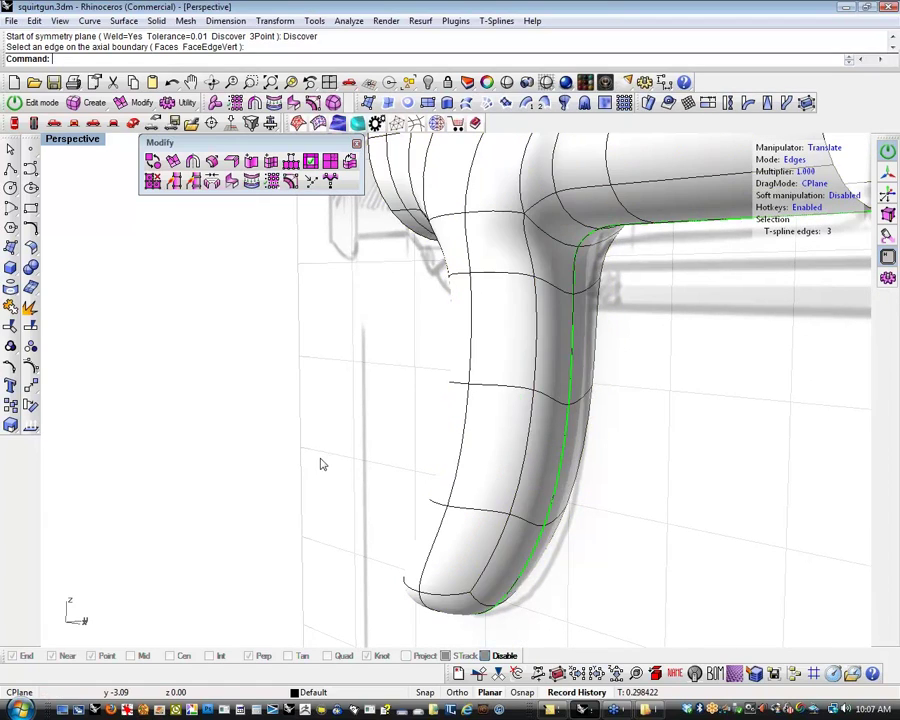
click(348, 485)
Set the viewport to the world Front view with wireframe display, framing the grip over the sketch
right_drag(348, 485, 502, 566)
scroll(476, 494, up, 4)
scroll(502, 508, down, 6)
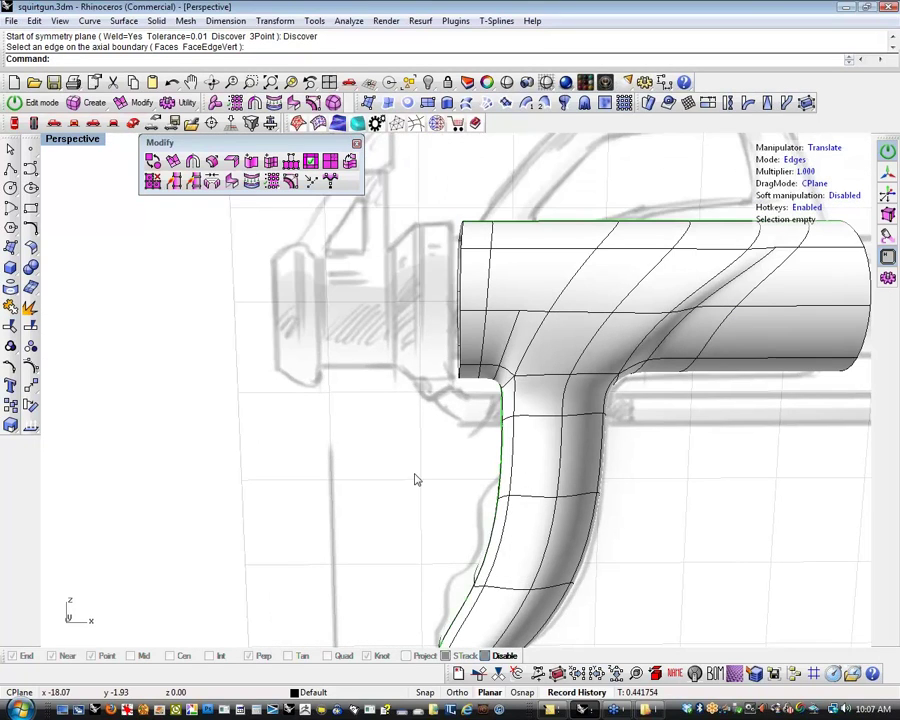
click(75, 123)
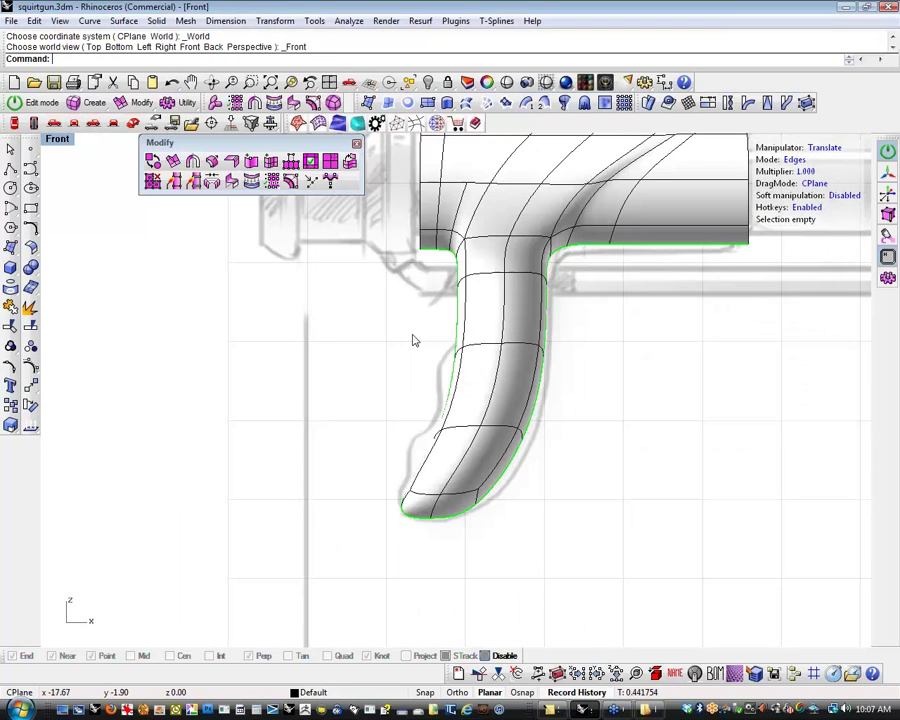
middle_click(412, 337)
click(412, 337)
scroll(474, 369, up, 3)
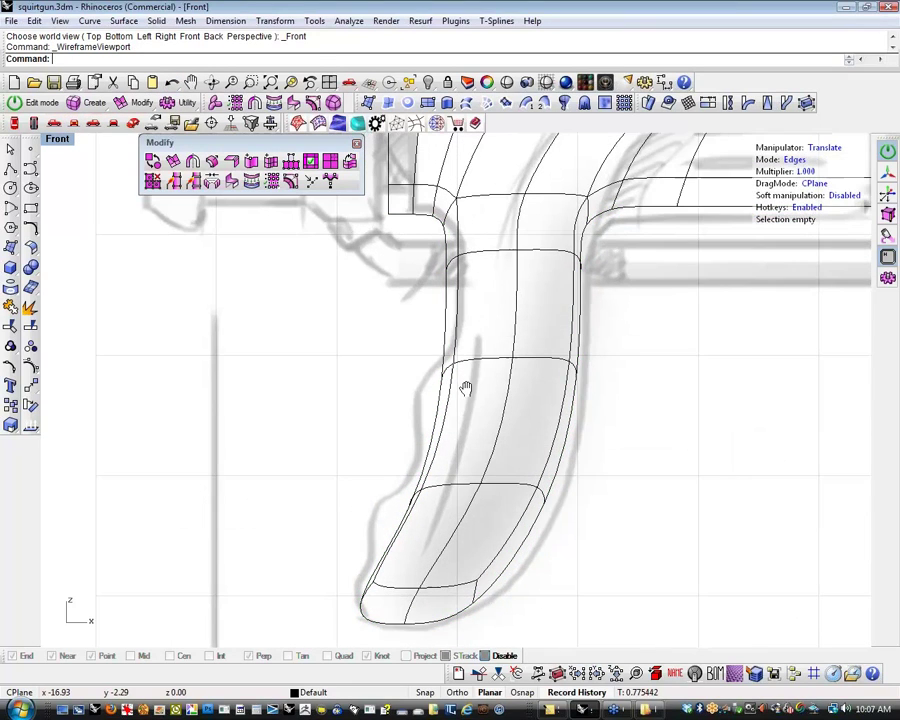
Move the two upper edges on the grip's negative-X side in positive X to match the sketched neck
scroll(415, 351, down, 3)
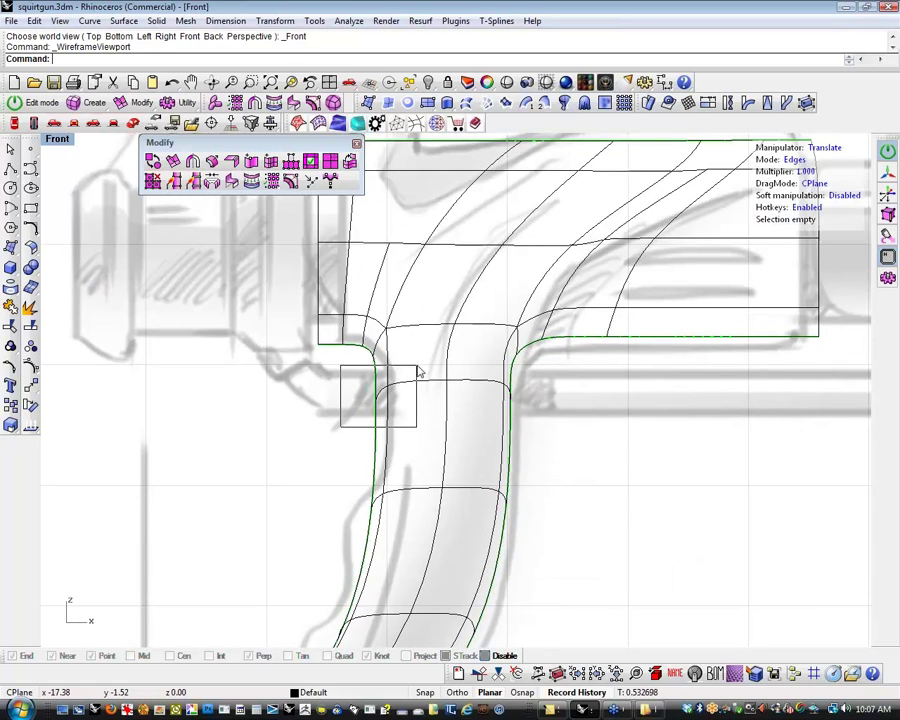
click(428, 333)
drag(439, 331, 449, 325)
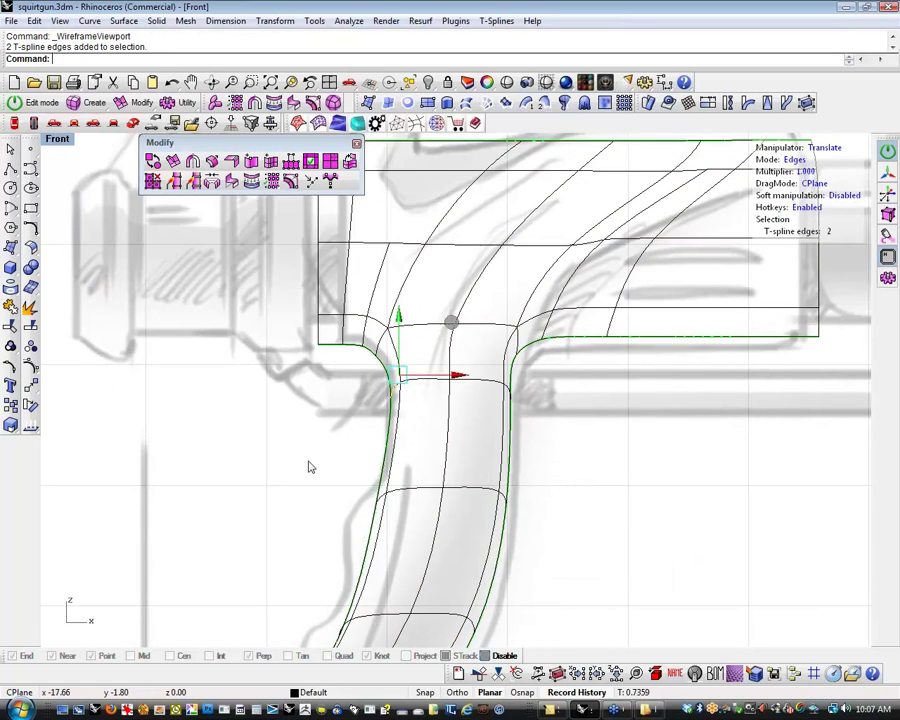
click(309, 474)
Move two upper edges on the grip's positive-X side slightly outward to meet the sketched outline
right_drag(310, 483, 266, 436)
click(468, 417)
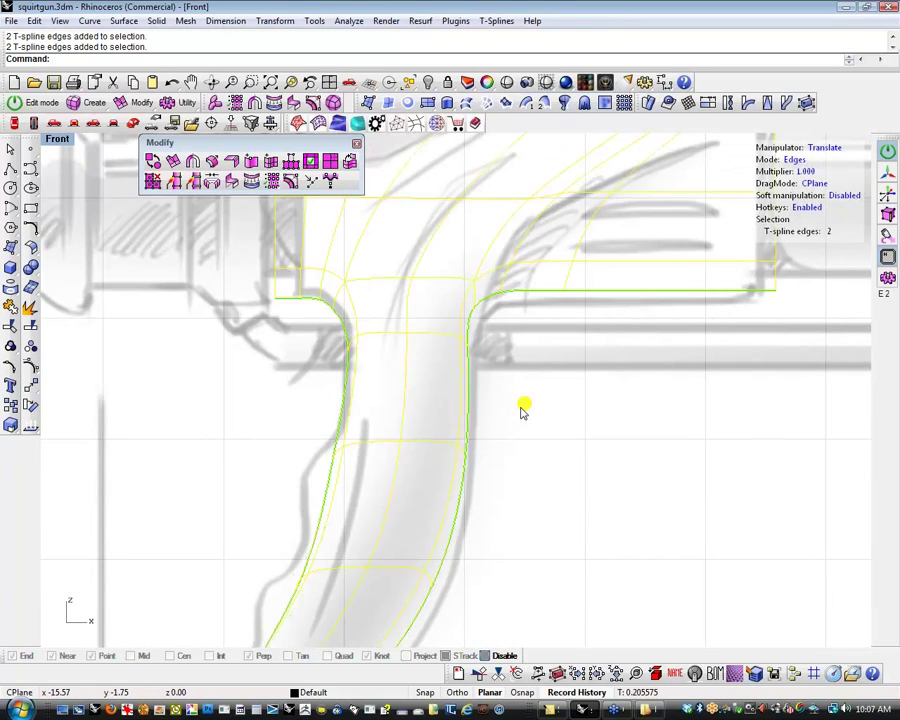
drag(522, 408, 529, 411)
click(530, 600)
right_drag(529, 612, 524, 524)
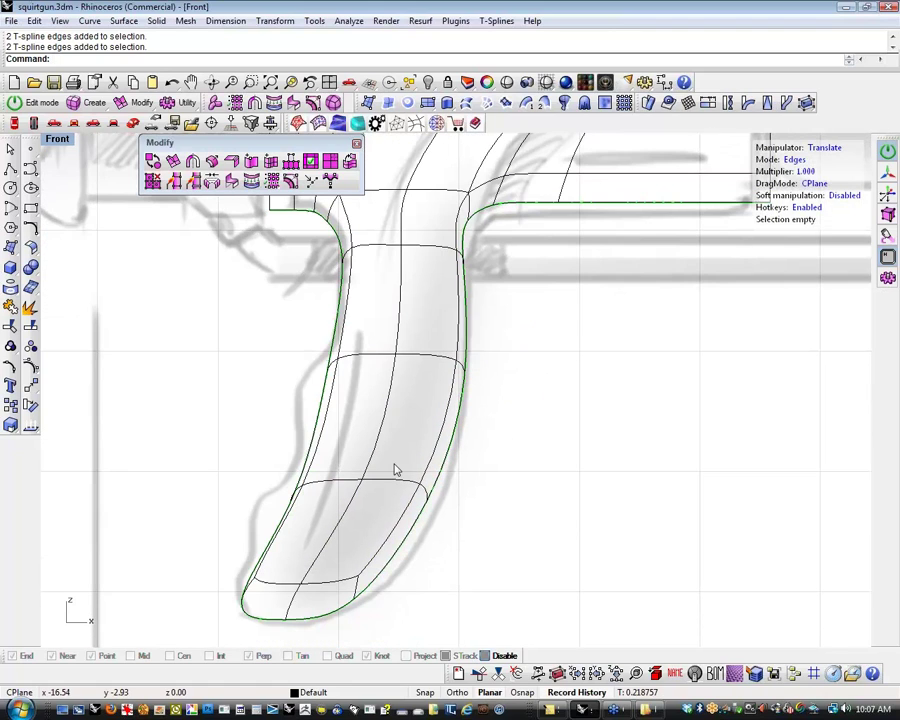
Move the two lower edges on the grip's positive-X side outward to follow the sketched curve
drag(396, 466, 450, 520)
drag(490, 447, 493, 476)
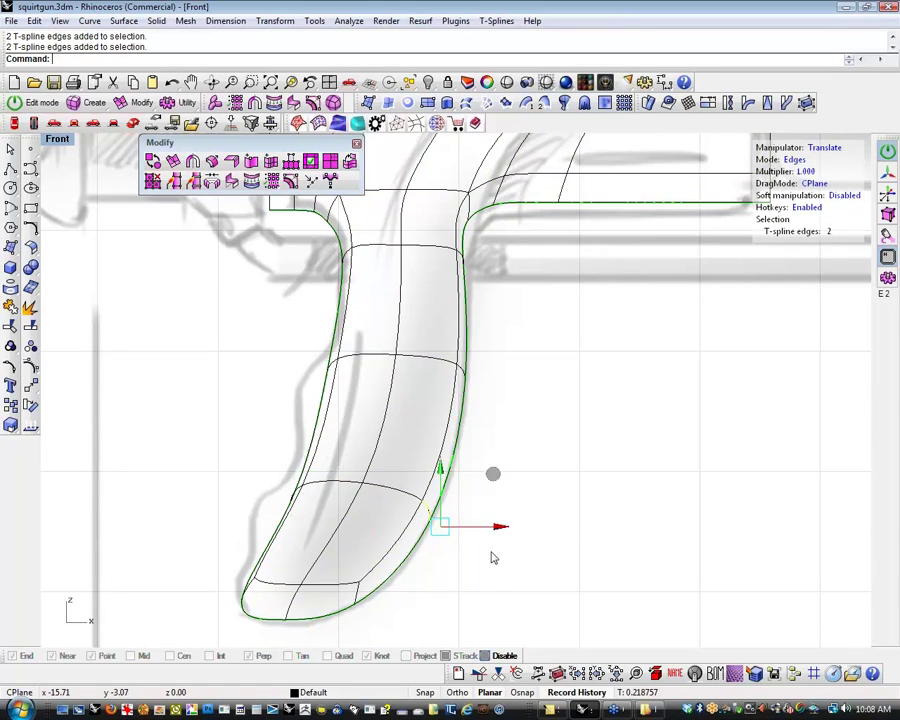
click(498, 584)
right_drag(499, 585, 585, 597)
right_drag(448, 637, 466, 575)
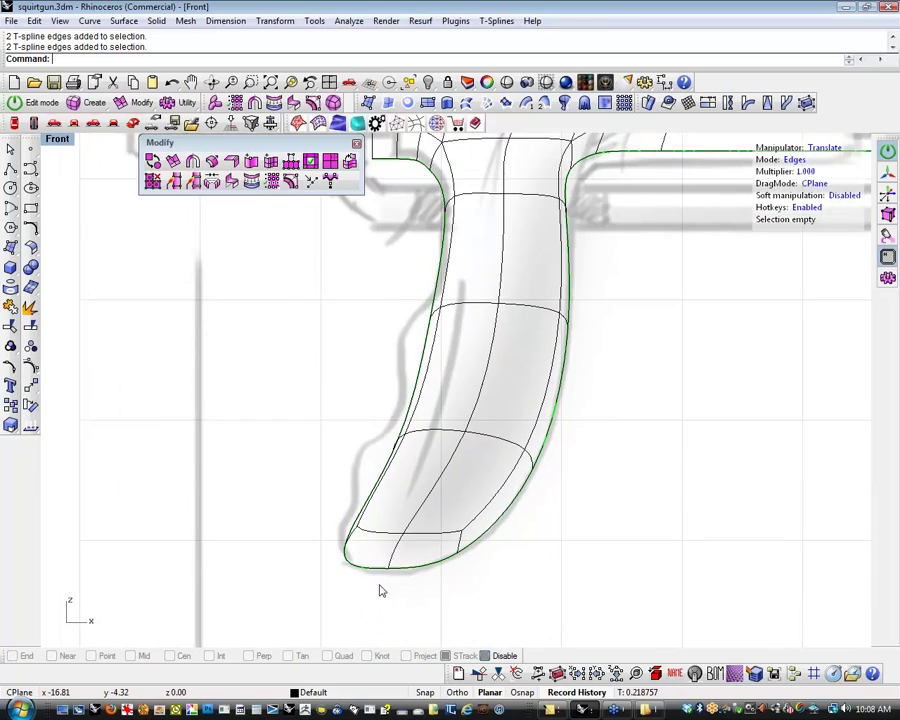
Pick the edges at the grip's tip and lower negative-X side and compare them with the reference sketch
drag(379, 582, 438, 532)
click(408, 598)
right_drag(408, 598, 378, 621)
drag(279, 604, 336, 511)
click(268, 497)
right_drag(268, 495, 238, 548)
right_drag(280, 516, 260, 555)
right_drag(316, 483, 291, 509)
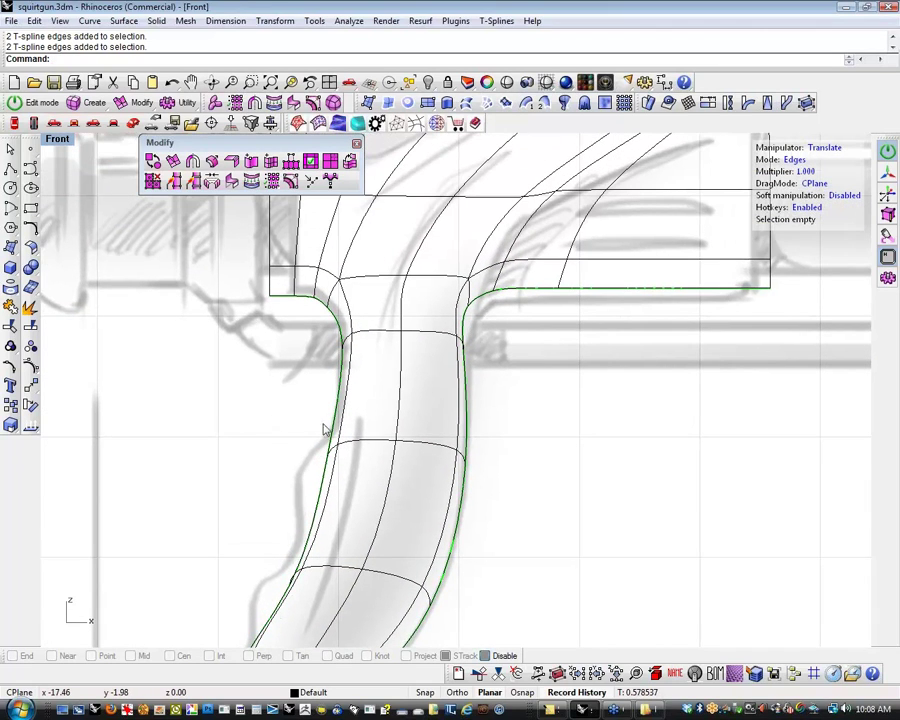
Move the 12 edges around the grip's positive-X junction with the sleeve slightly down to fit the sketched transition
right_drag(437, 402, 441, 406)
scroll(406, 452, up, 3)
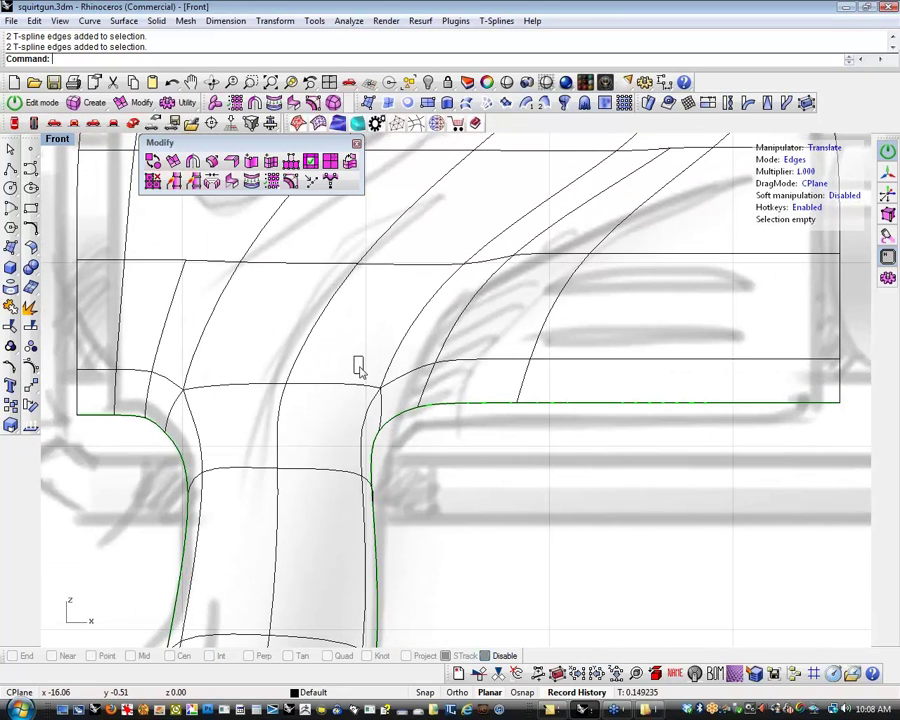
drag(354, 358, 472, 515)
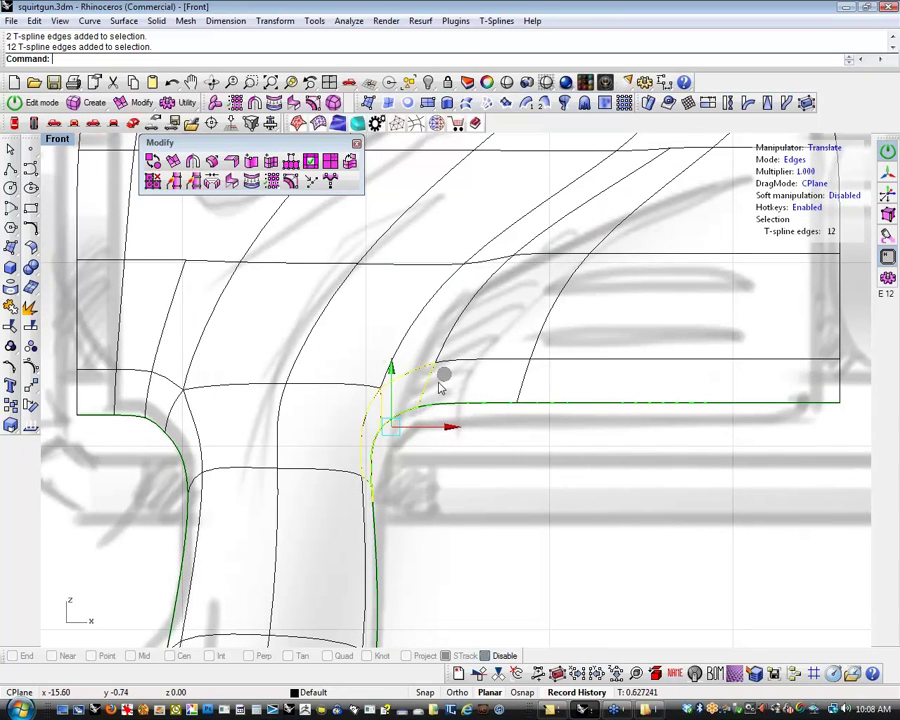
drag(438, 383, 453, 398)
click(549, 499)
scroll(482, 525, down, 4)
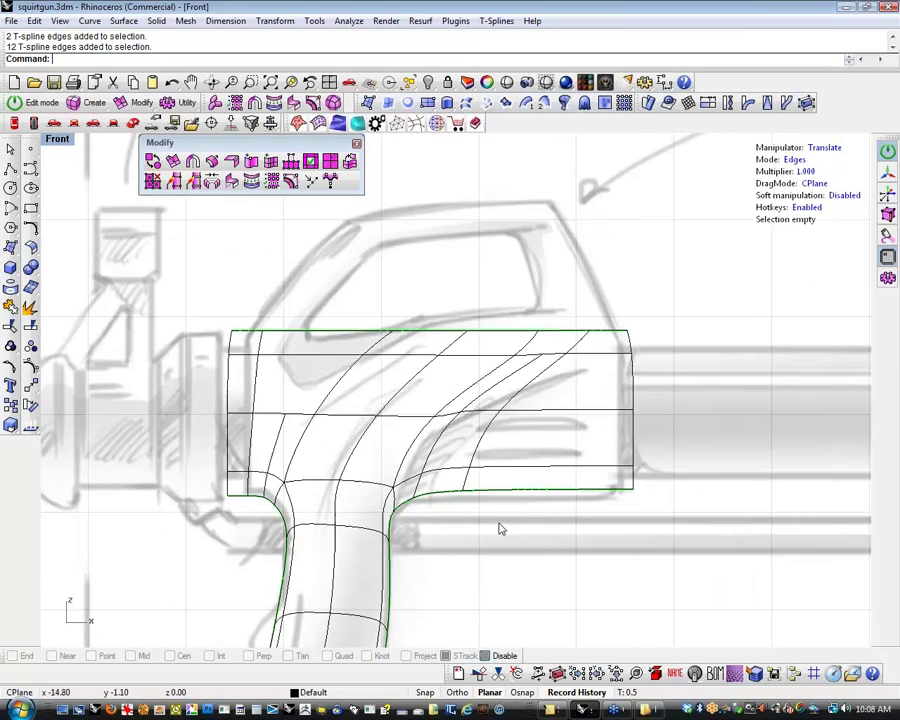
right_drag(648, 501, 588, 497)
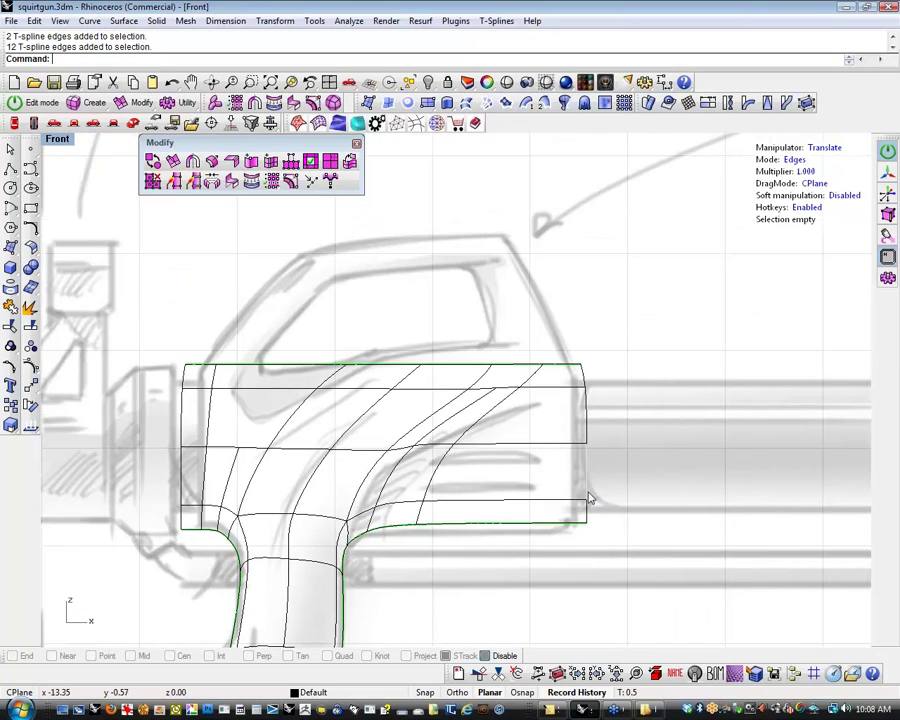
Move the edge loop at the sleeve's positive-X end slightly inward to meet the sketched body end
click(590, 487)
key(l)
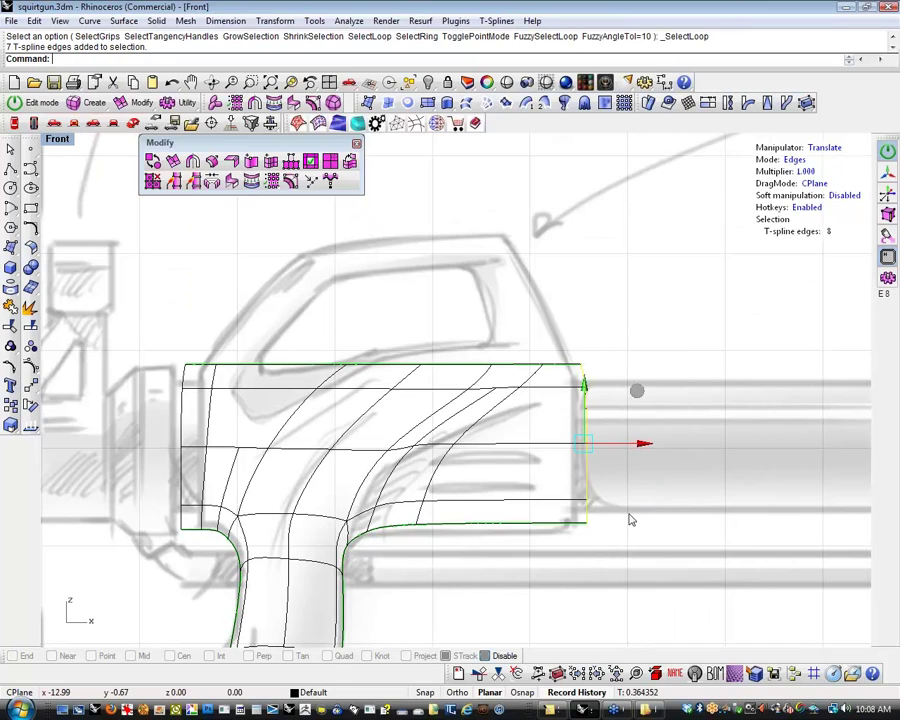
drag(643, 449, 627, 450)
click(459, 563)
right_drag(459, 563, 516, 585)
Move the 25 edges near the sleeve's negative-X end slightly in positive X toward the sketched outline
scroll(267, 500, up, 2)
scroll(267, 493, up, 2)
drag(187, 281, 281, 618)
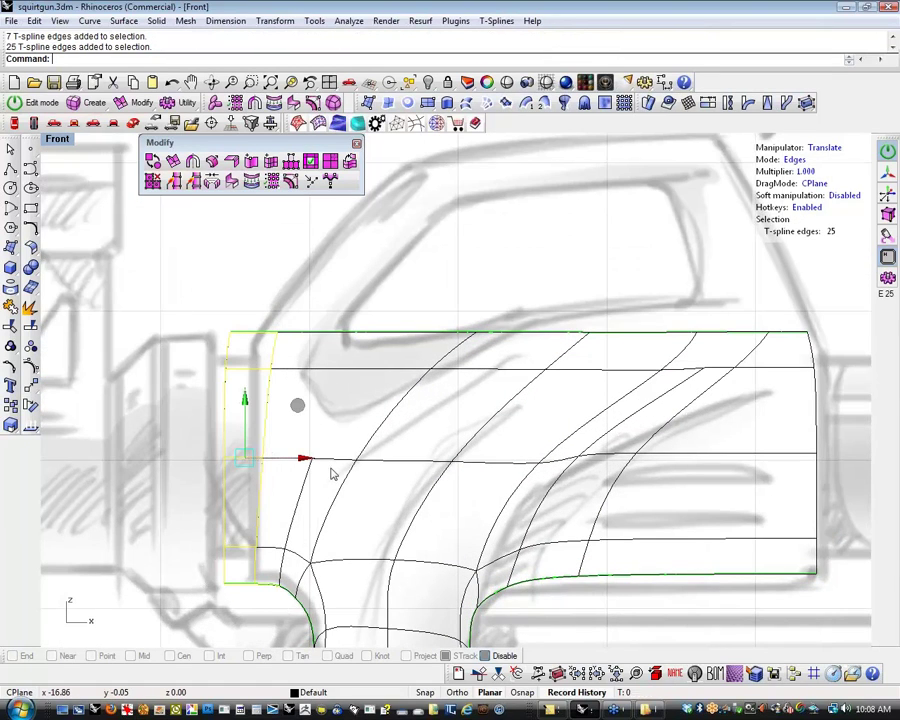
drag(310, 462, 321, 461)
Move the open edge loop at the sleeve's negative-X end inward to align with the sketched end line
click(241, 584)
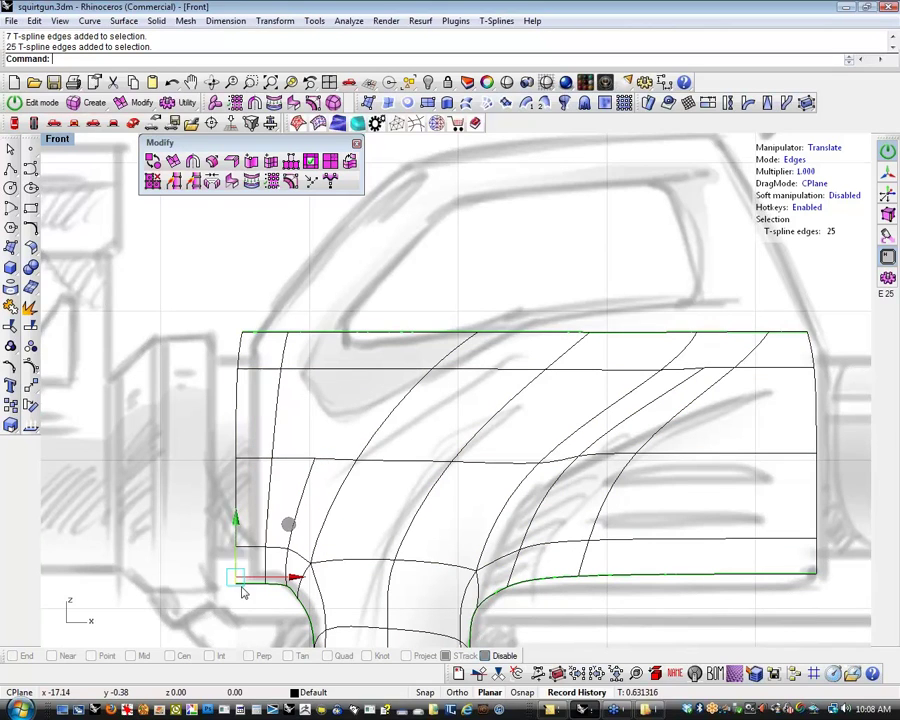
click(250, 486)
double_click(207, 500)
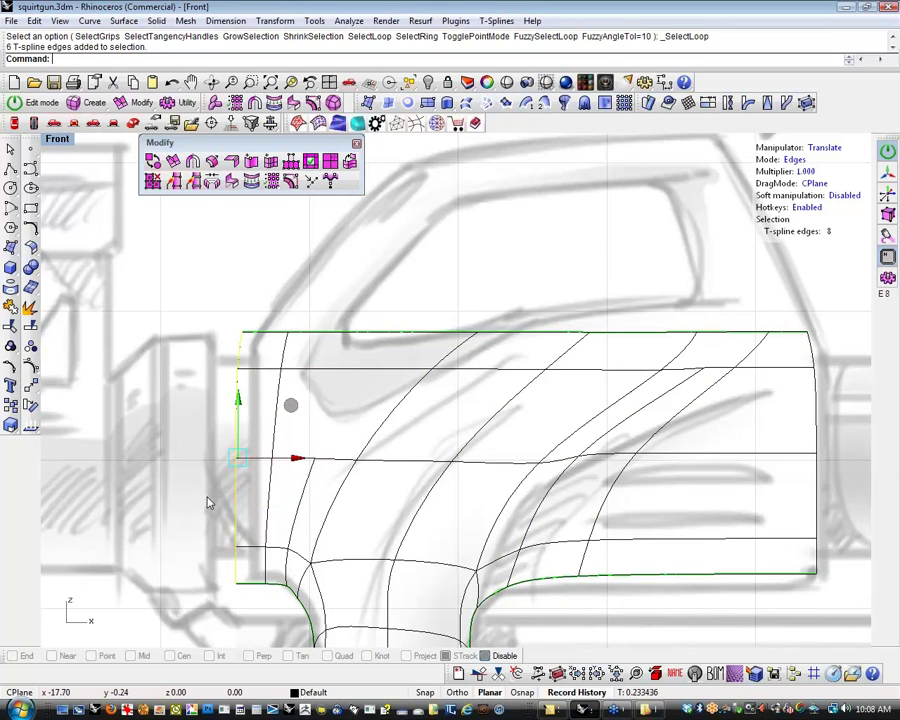
drag(296, 460, 306, 458)
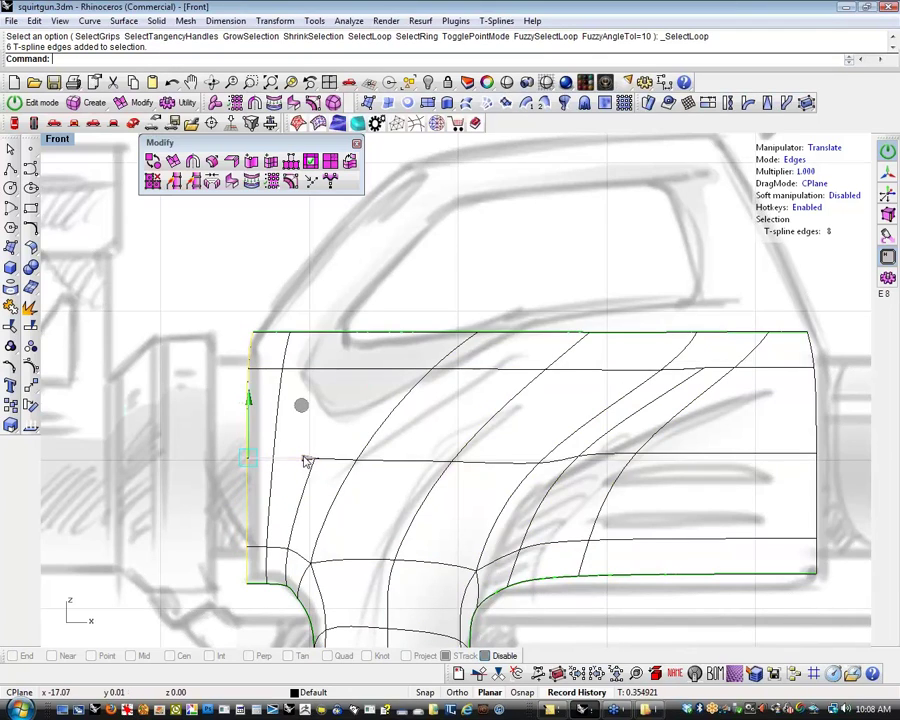
click(176, 530)
Move the eight edges around the upper grip slightly up, toward the start of the sketched finger bump
scroll(176, 530, down, 2)
scroll(176, 530, down, 4)
right_drag(176, 530, 265, 328)
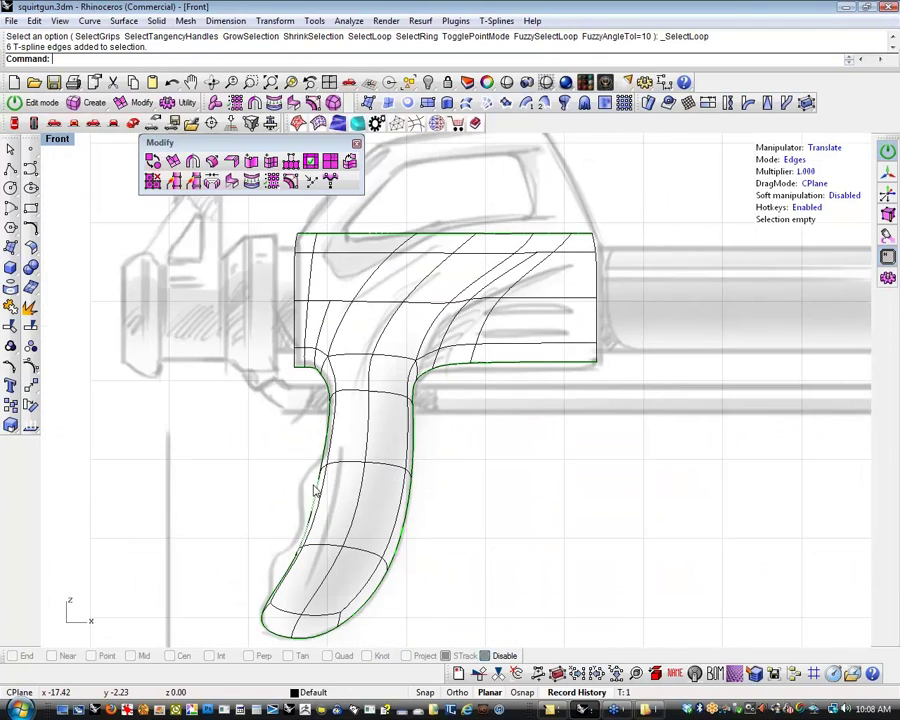
scroll(323, 503, up, 4)
scroll(336, 479, down, 6)
mouse_move(323, 503)
right_down()
mouse_move(336, 479)
mouse_move(325, 512)
right_up()
scroll(321, 491, up, 6)
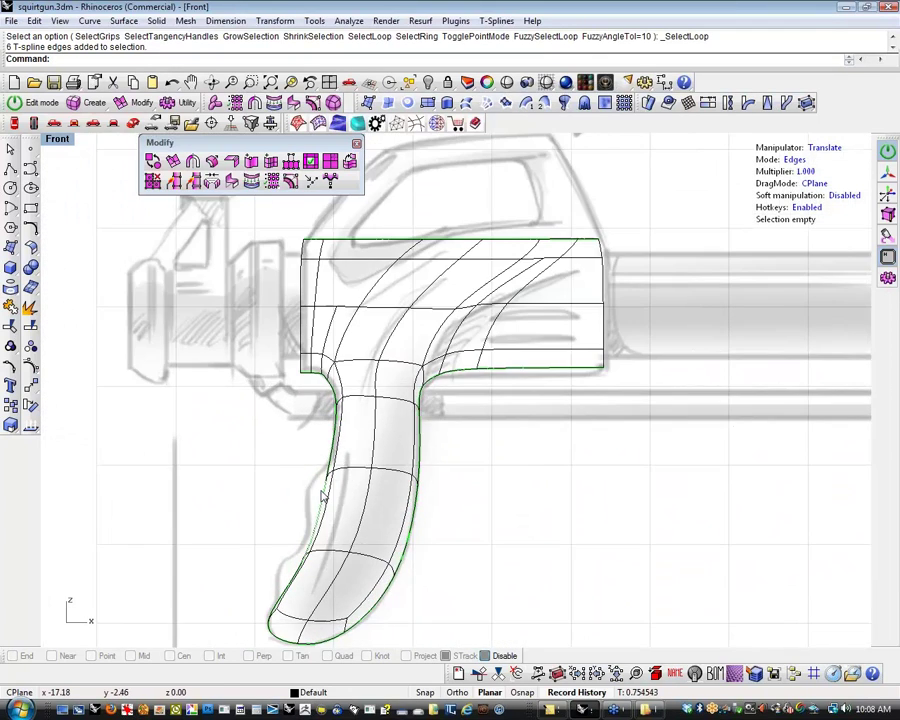
drag(286, 428, 567, 519)
drag(404, 410, 411, 389)
click(289, 430)
drag(311, 421, 394, 446)
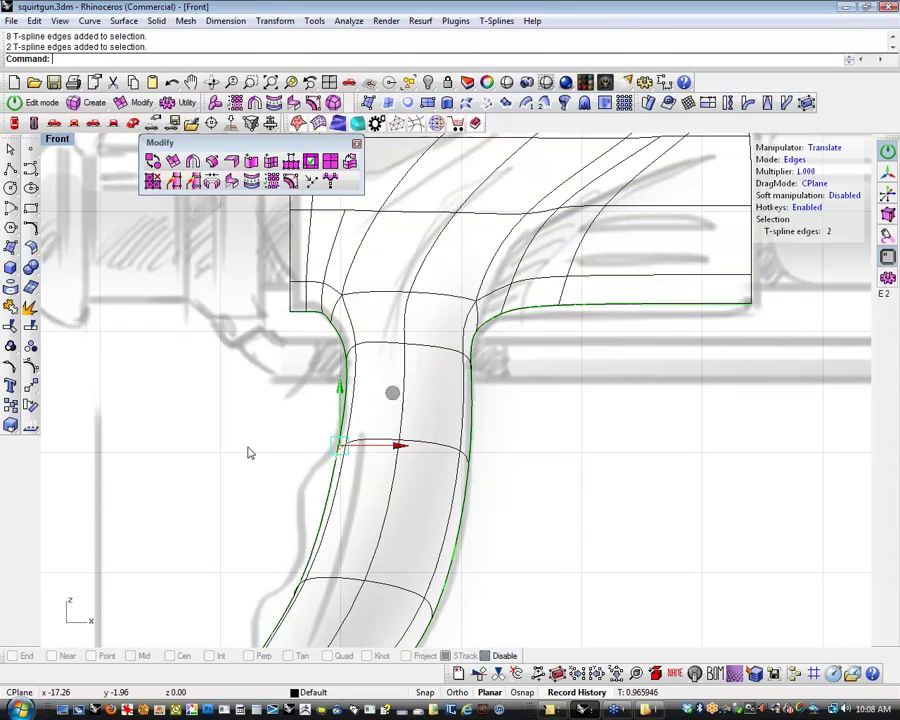
click(251, 449)
Refit the edges around the lower grip, shifting the positive-X ones slightly outward to the sketched curve
right_drag(261, 458, 289, 426)
right_drag(292, 498, 232, 454)
drag(232, 454, 476, 543)
drag(341, 468, 464, 574)
click(474, 500)
drag(464, 493, 472, 494)
click(504, 538)
right_drag(507, 543, 565, 520)
right_drag(484, 504, 452, 521)
drag(387, 476, 328, 454)
right_drag(323, 455, 308, 465)
shift+drag(333, 575, 276, 582)
shift+drag(392, 586, 325, 588)
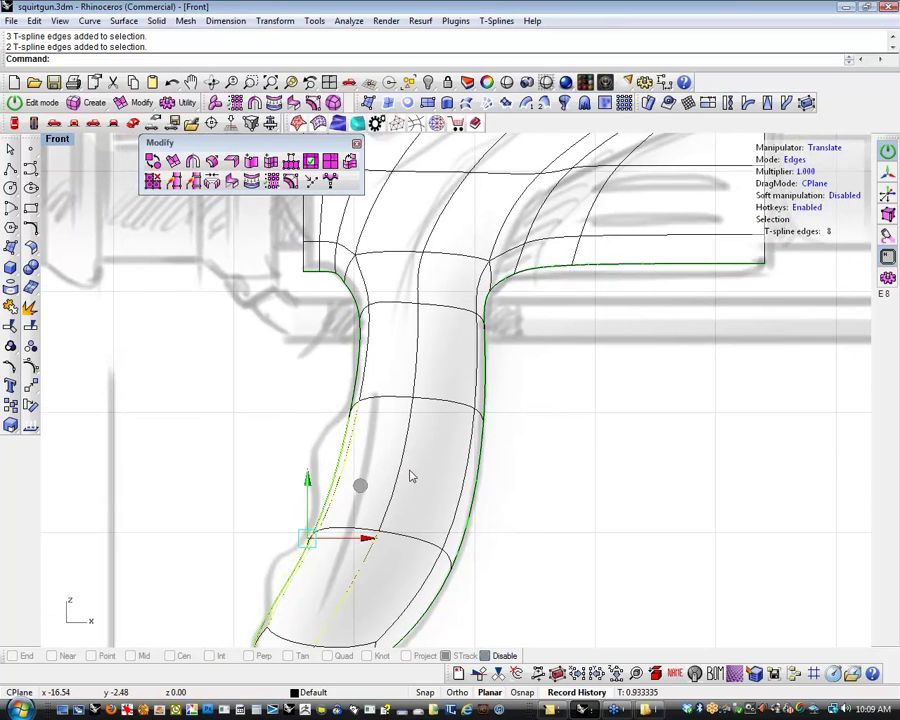
shift+drag(409, 476, 377, 473)
right_drag(437, 467, 477, 455)
click(301, 481)
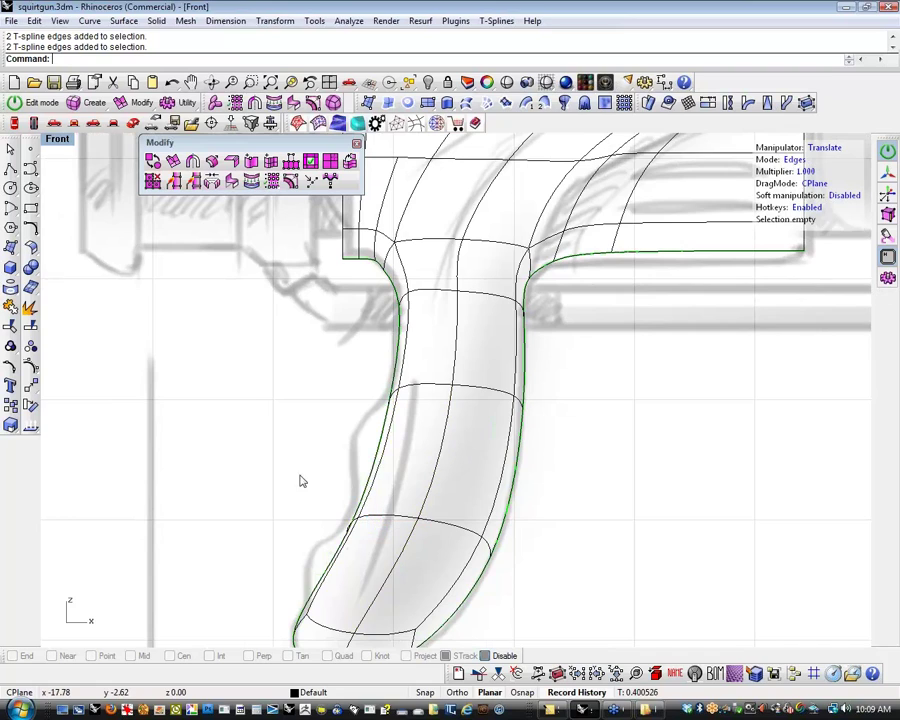
Insert a simple edge across the grip's negative-X side between the upper and middle rings, at the sketched upper finger bump
right_drag(385, 447, 354, 447)
drag(424, 461, 315, 459)
right_drag(273, 456, 244, 495)
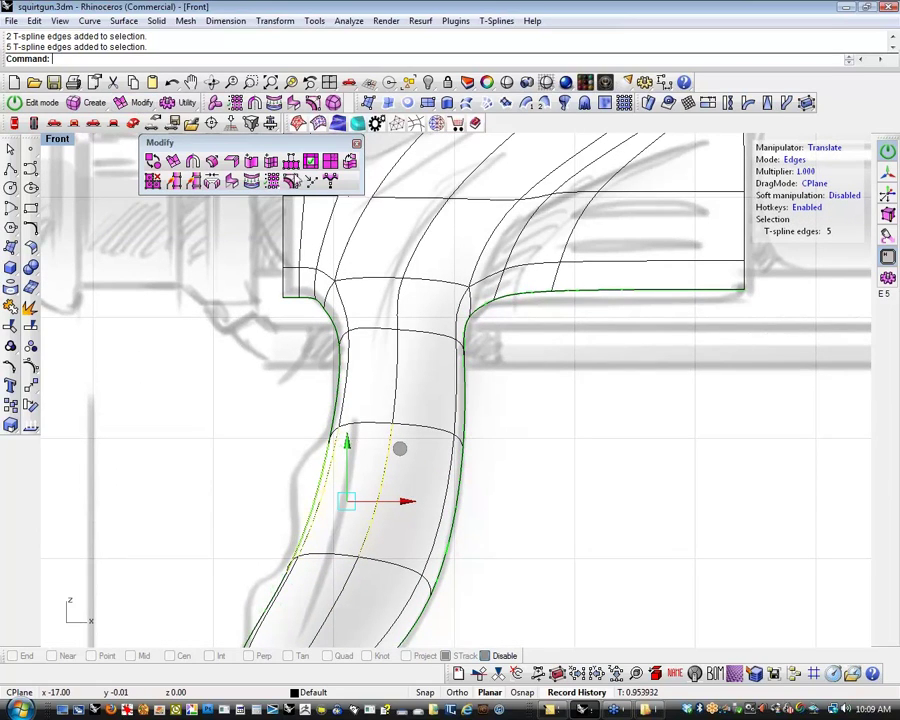
click(270, 162)
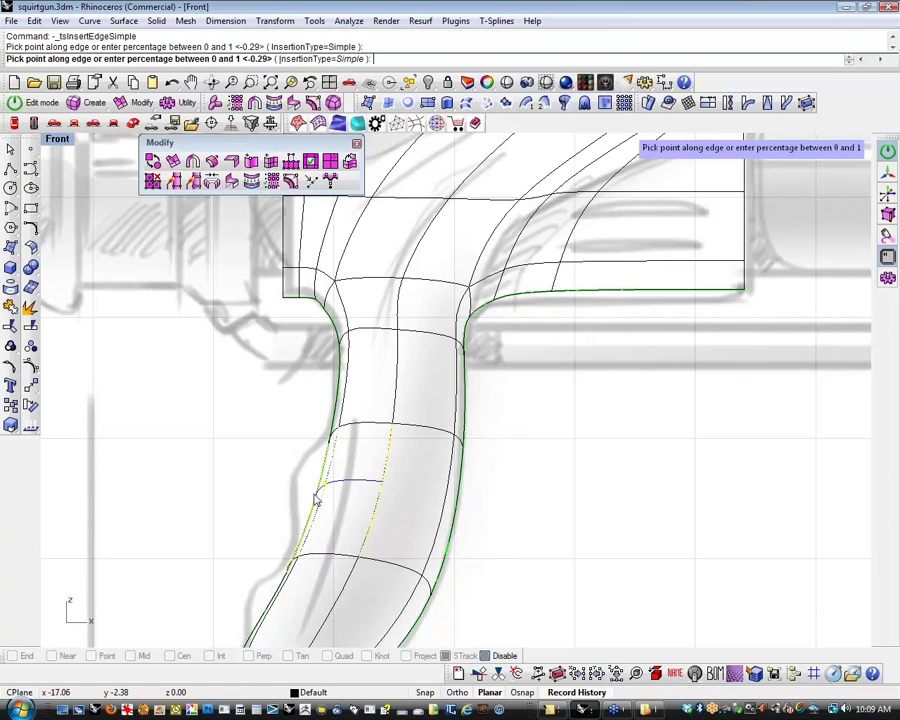
click(315, 490)
click(280, 555)
right_drag(280, 555, 275, 546)
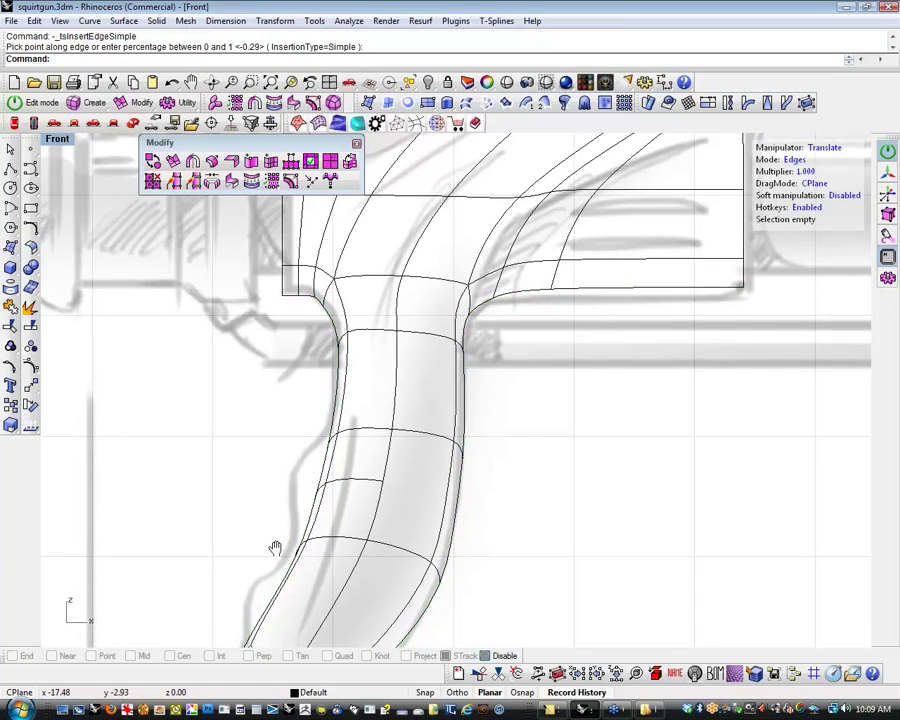
drag(245, 525, 318, 533)
right_click(356, 531)
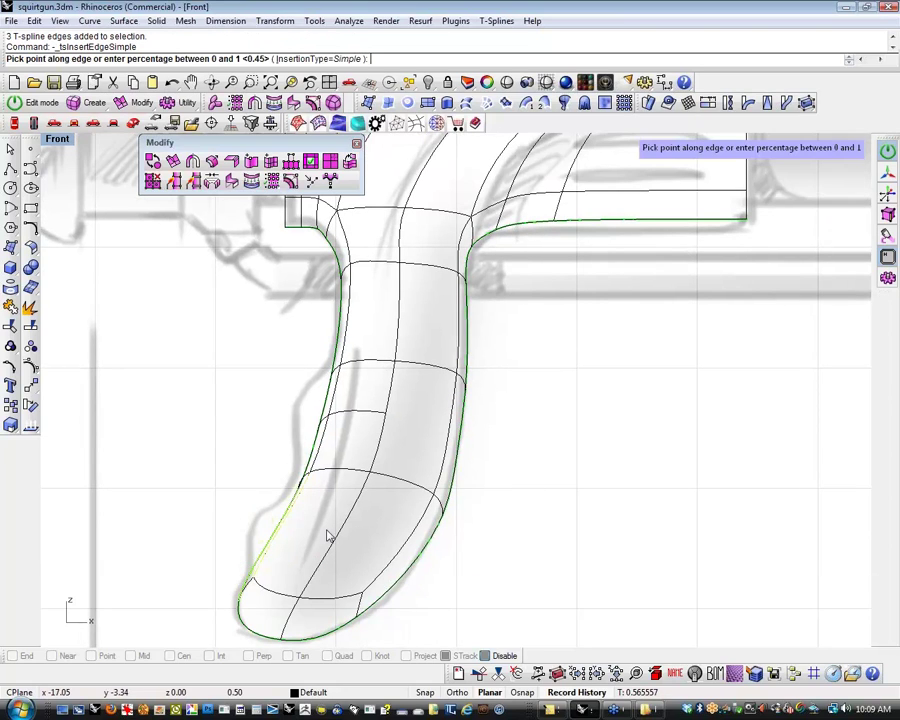
key(Escape)
Insert a simple edge across the grip's lower negative-X side, between the middle ring and the tip ring
drag(372, 518, 239, 531)
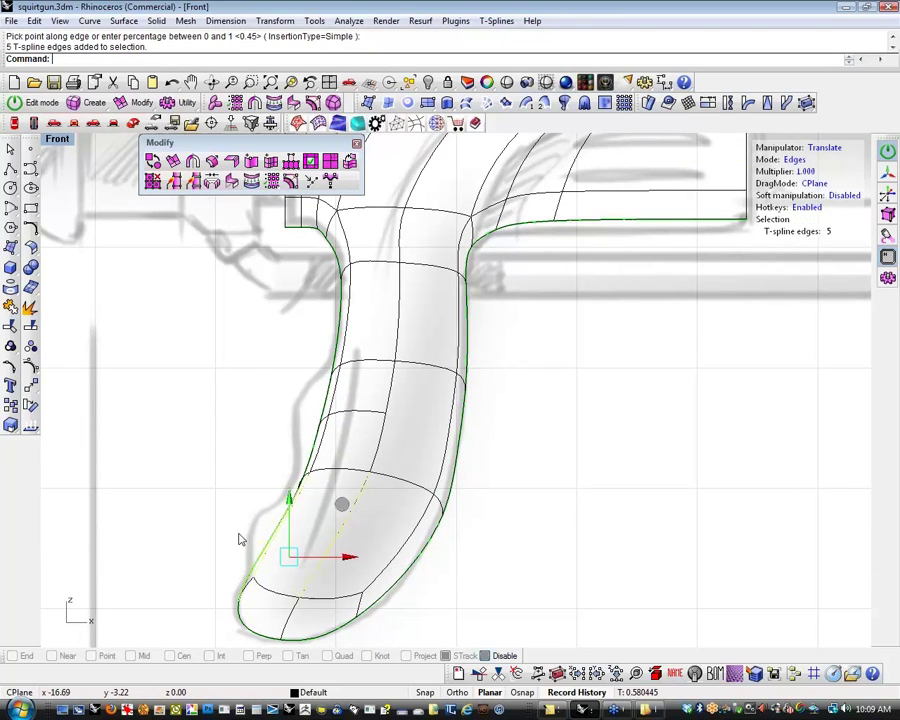
right_click(240, 528)
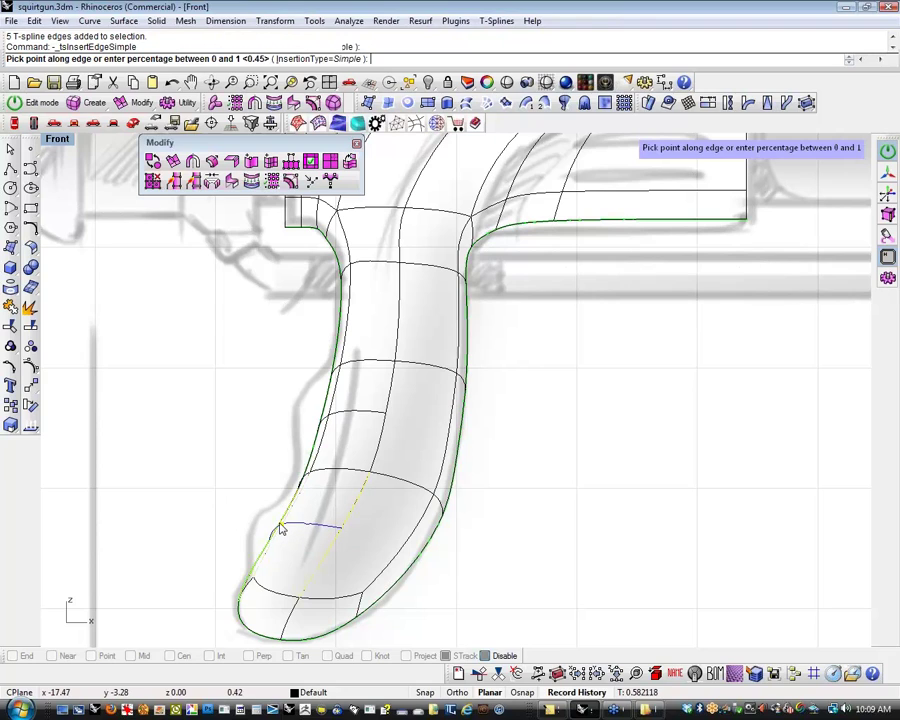
click(279, 524)
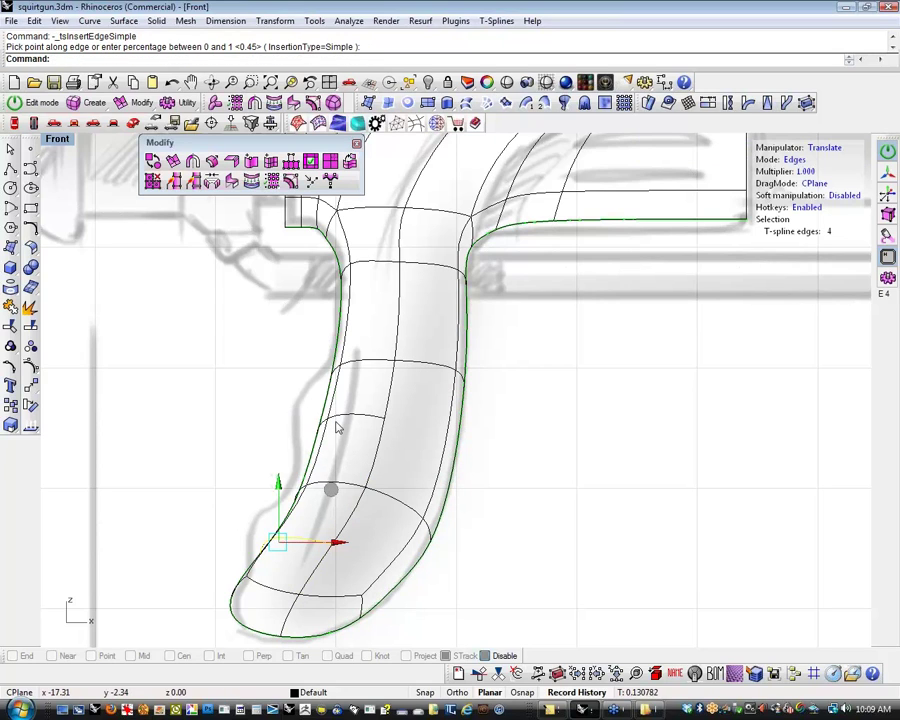
Pull the two symmetric edges at the upper inserted line outward to form the sketched upper finger bump
key(Escape)
drag(259, 390, 337, 353)
click(221, 457)
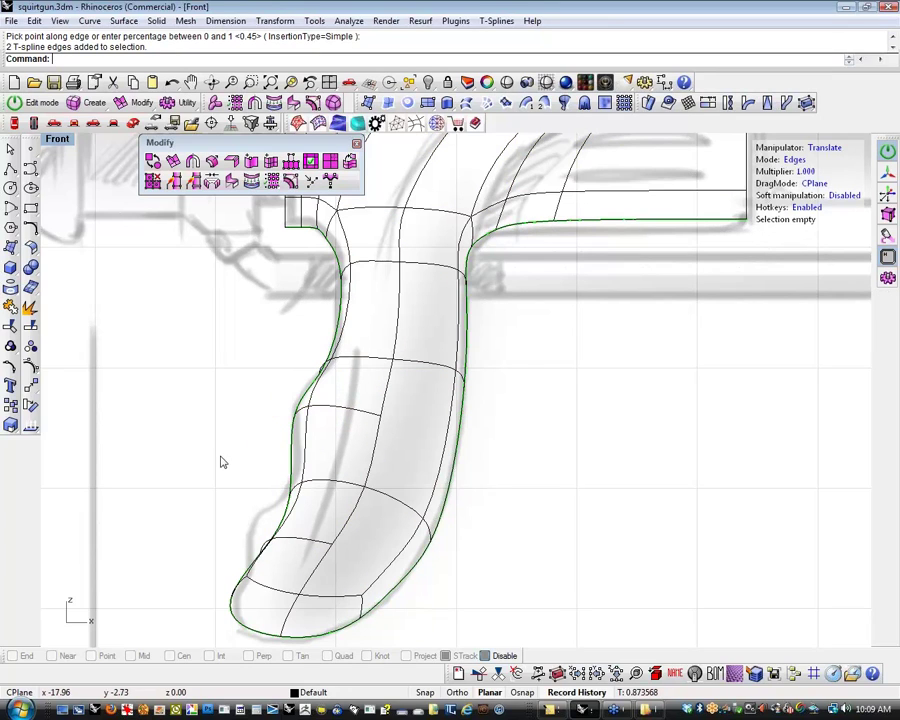
Try to move the two symmetric edges at the lower inserted line up to the sketched lower finger bump
drag(241, 508, 300, 570)
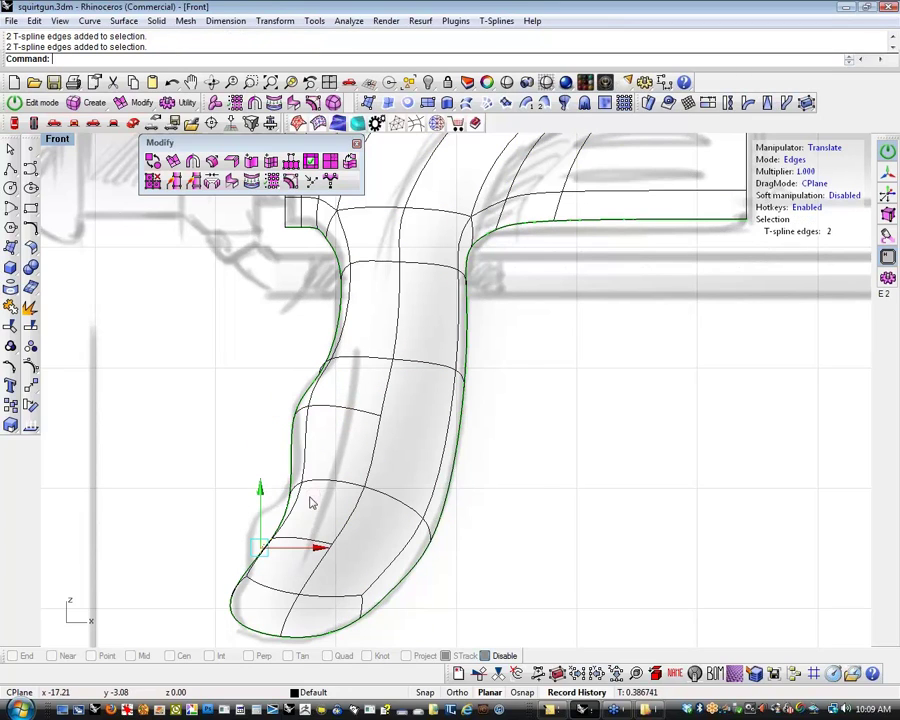
drag(311, 503, 307, 461)
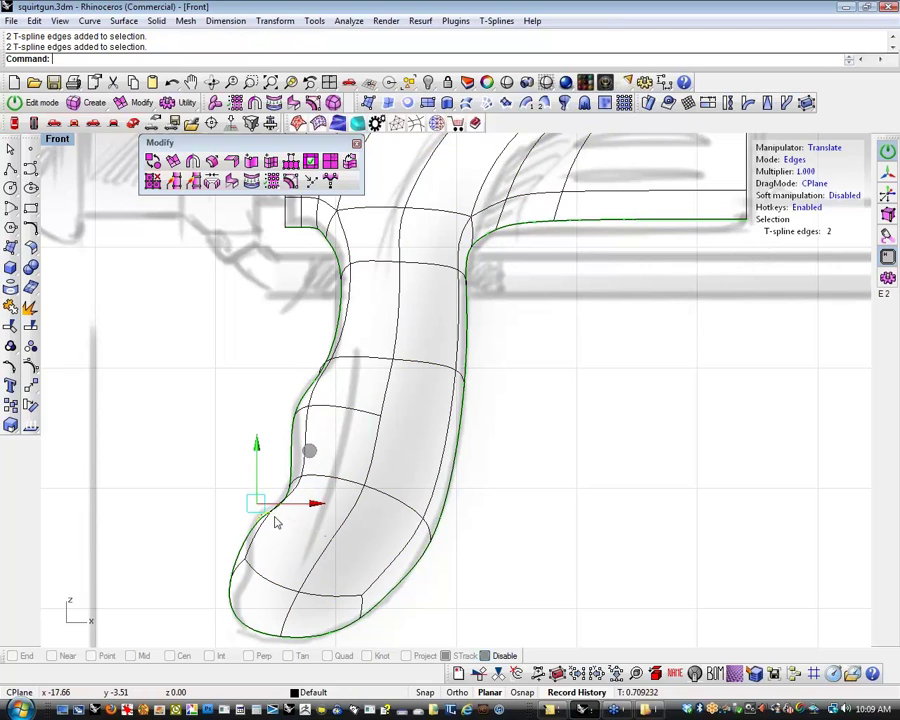
key(ctrl+z)
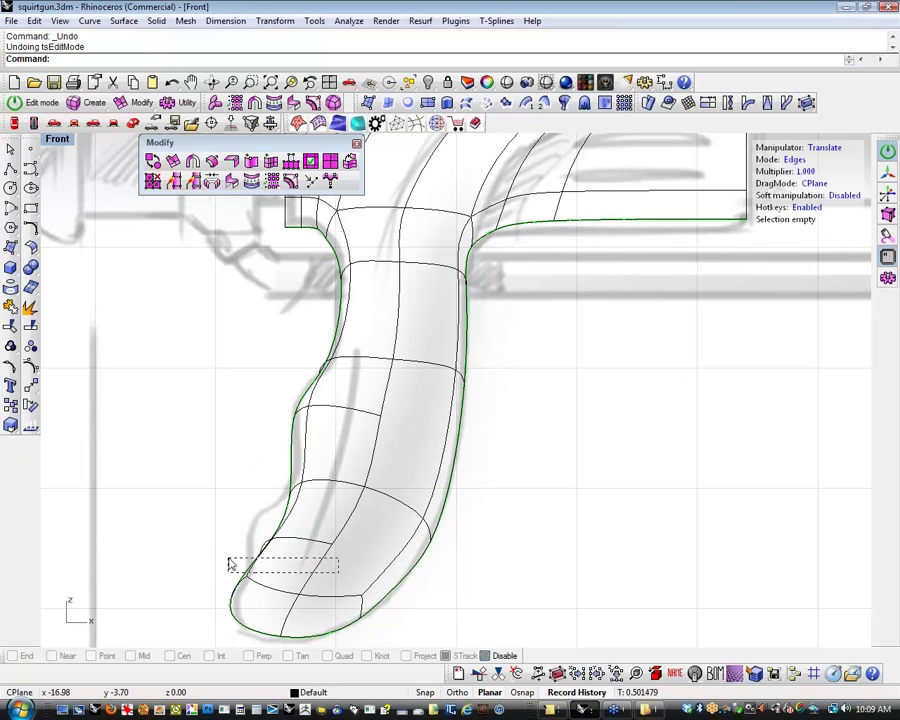
Insert another simple edge across the grip's negative-X side, between the lower inserted line and the tip ring
drag(229, 559, 229, 558)
key(i)
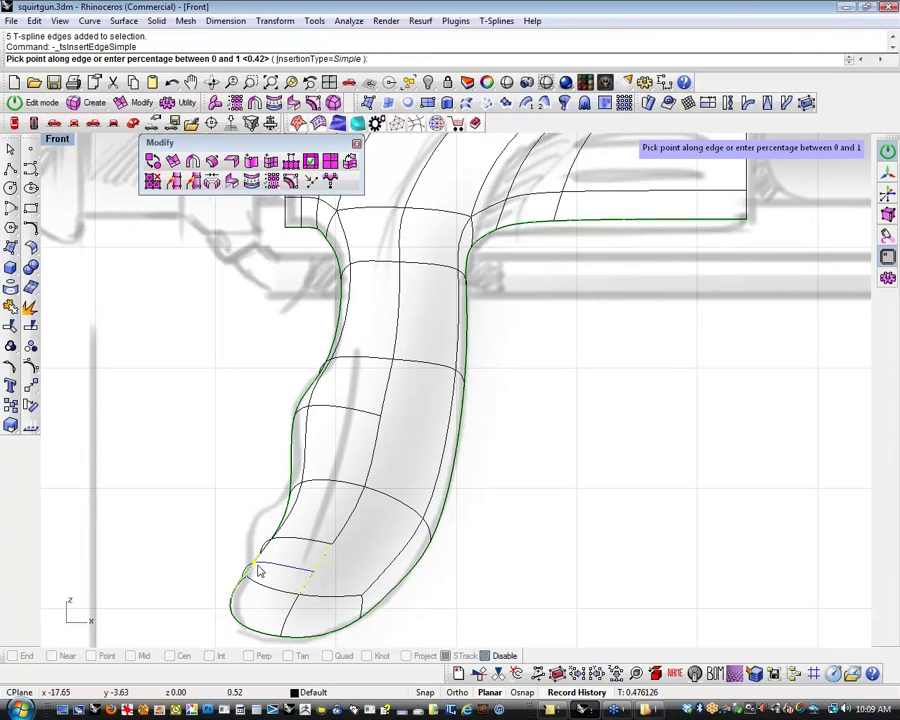
click(260, 566)
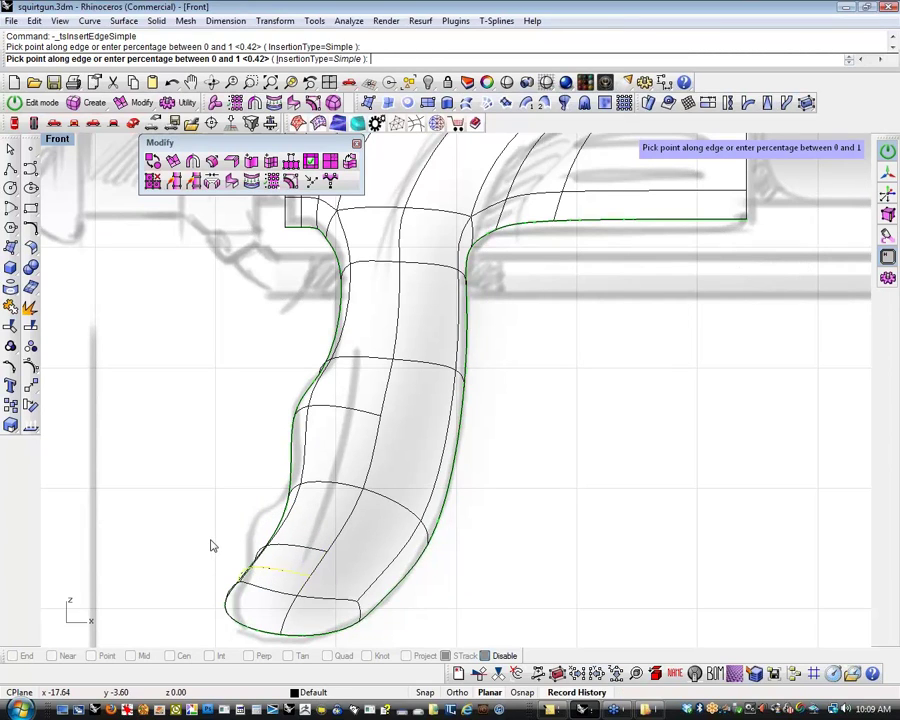
Move the two symmetric edges above the newly inserted line upward to form the sketched lower finger bump
click(221, 529)
drag(221, 527, 263, 566)
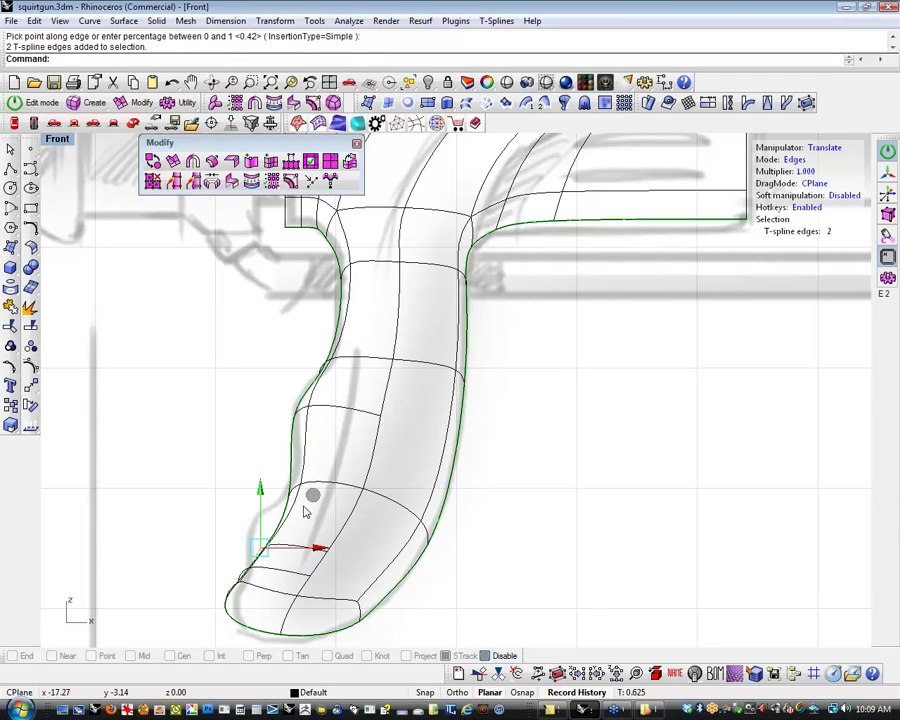
click(307, 450)
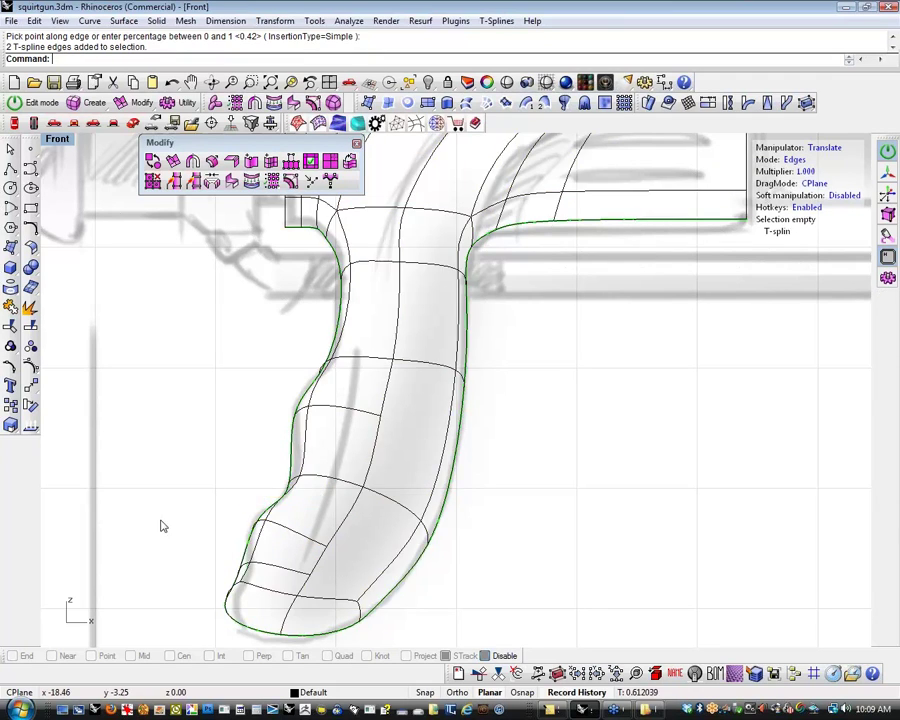
Shift the seven edges near the grip's tip in positive X and nudge the lower bump's two edges outward to the sketch
drag(271, 567, 298, 600)
drag(236, 500, 322, 510)
drag(307, 456, 300, 460)
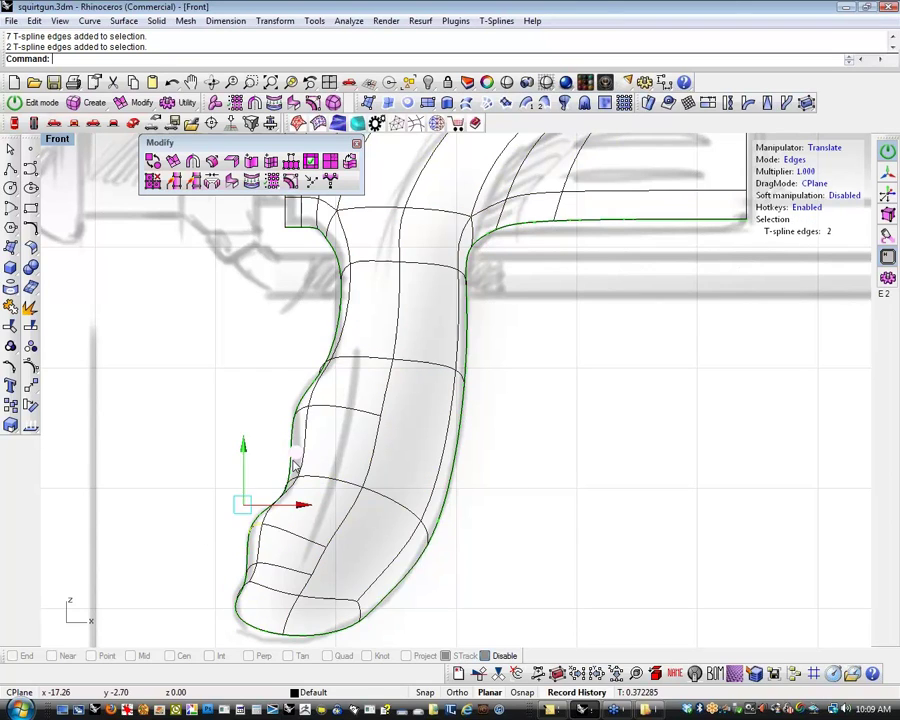
click(263, 445)
Nudge the two negative-X edges between the finger bumps slightly inward to follow the sketched outline
right_drag(263, 445, 225, 494)
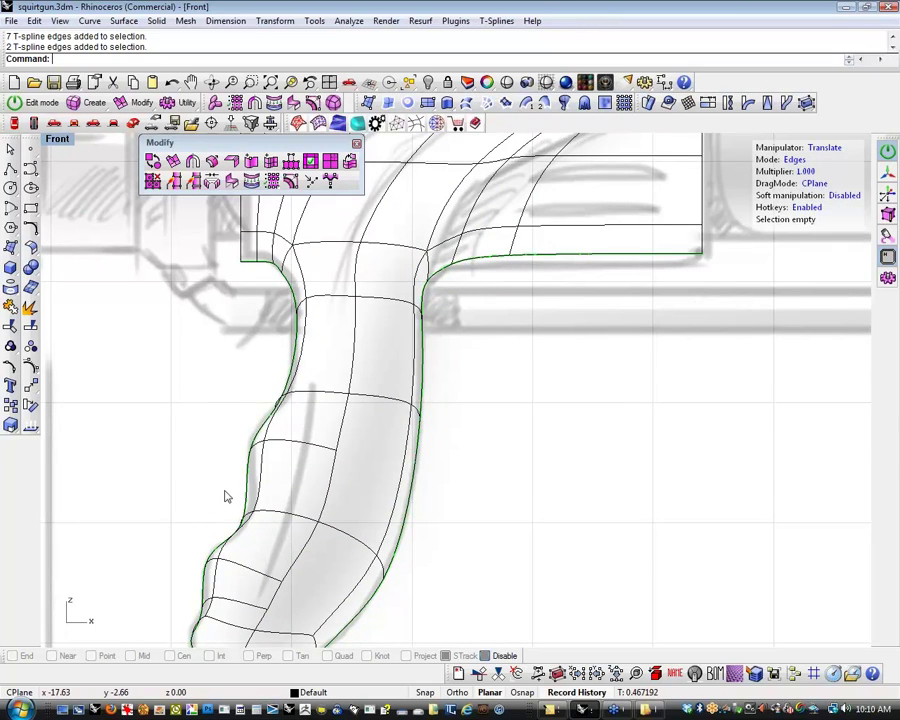
click(307, 482)
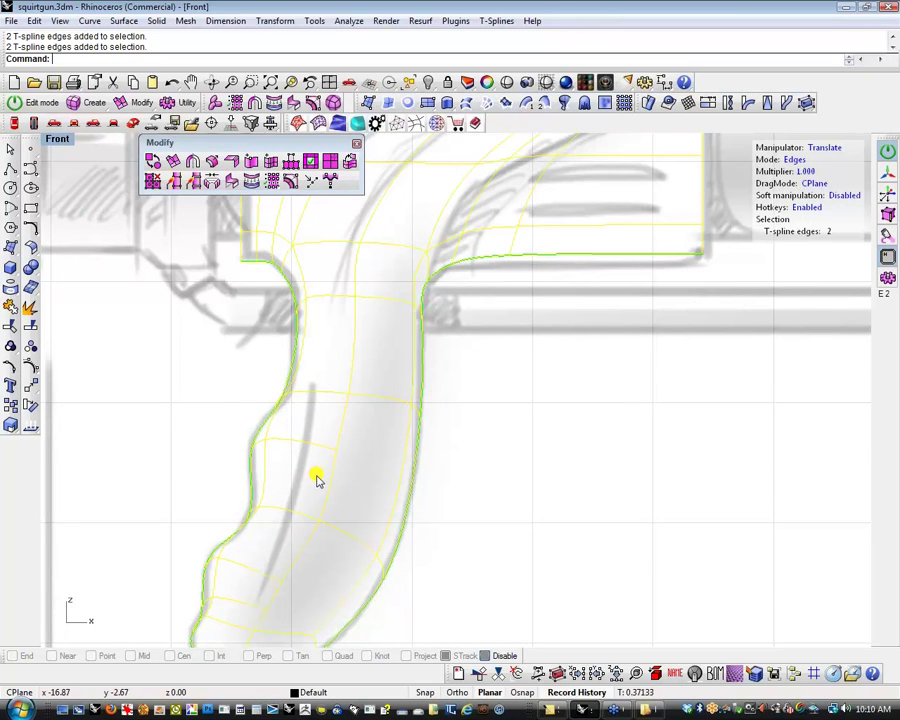
click(202, 470)
Move the two edges at the grip's tip vertically to fit the sketched bottom curve
scroll(203, 469, down, 6)
right_drag(253, 517, 296, 537)
scroll(253, 611, up, 2)
scroll(252, 606, up, 4)
drag(263, 594, 303, 531)
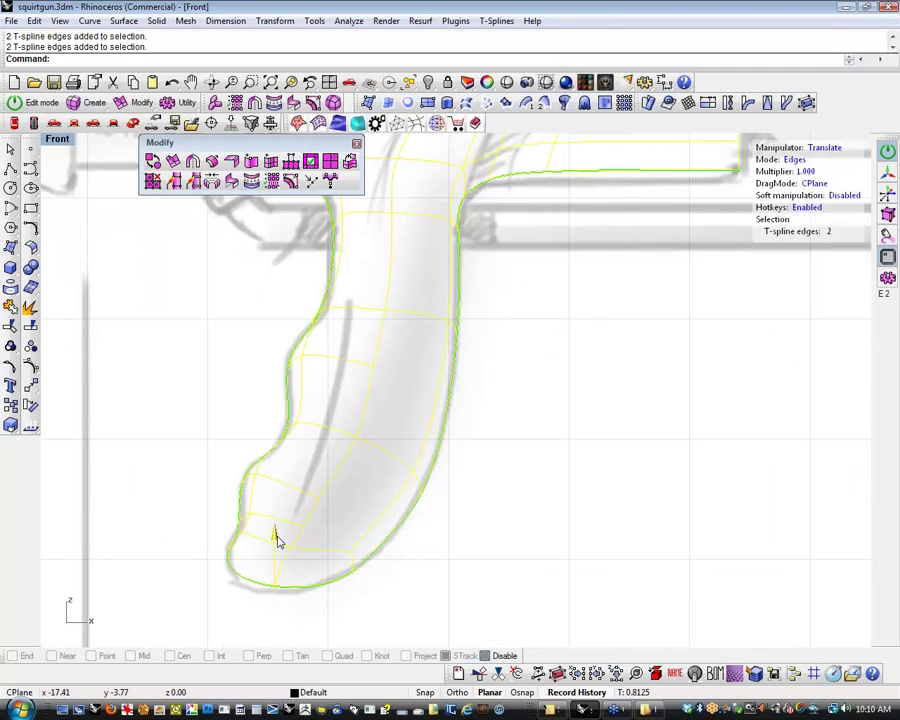
click(193, 567)
Show the model in the Perspective view with the IsShiny display mode and examine the grip's finger bumps
click(131, 126)
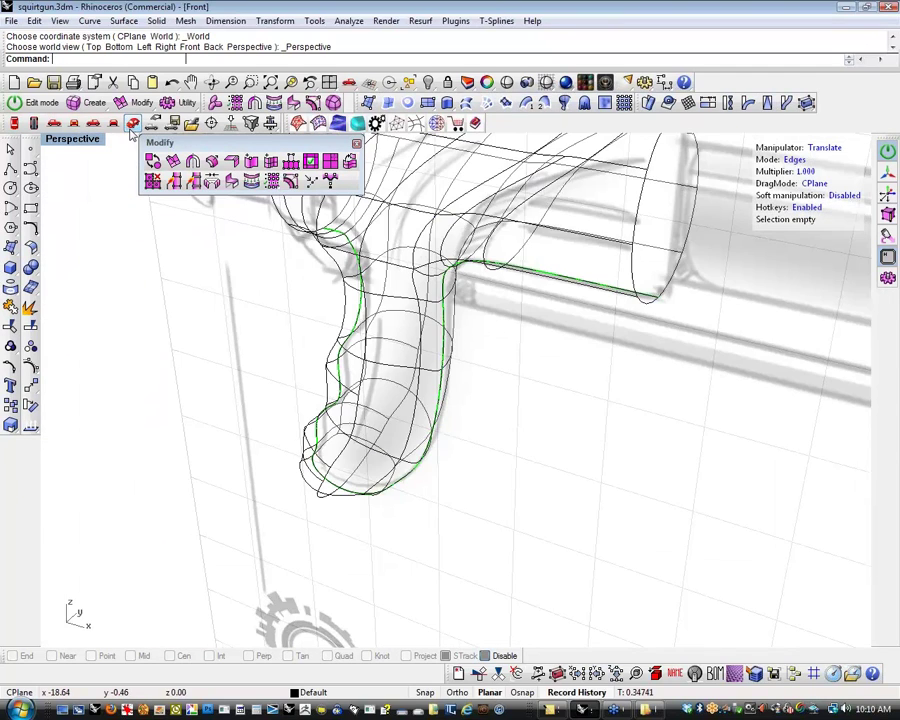
click(67, 141)
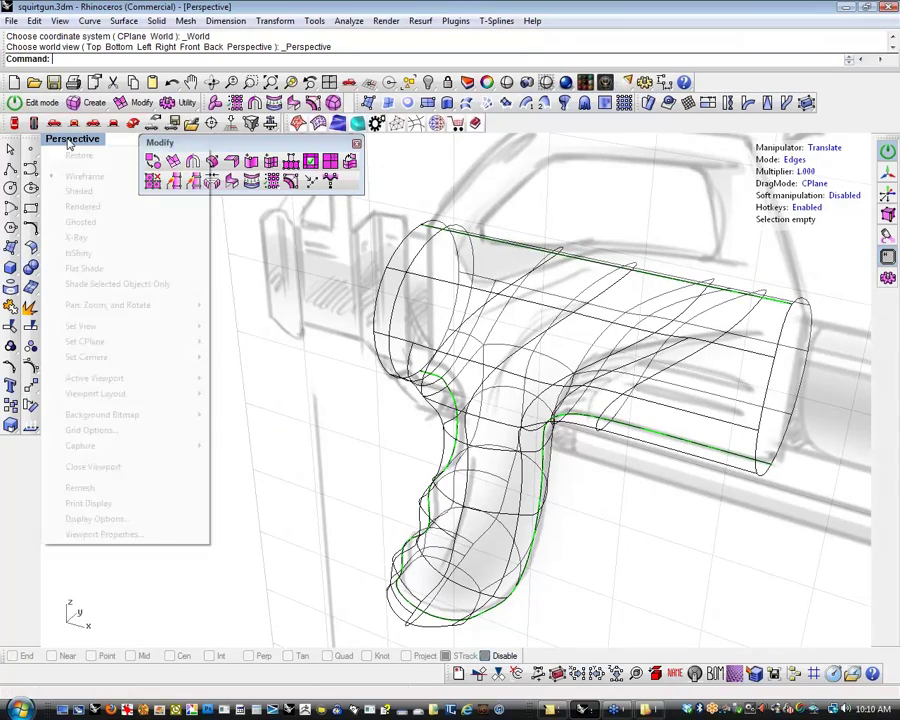
click(88, 256)
mouse_move(208, 427)
right_down()
mouse_move(311, 428)
mouse_move(384, 412)
mouse_move(516, 452)
mouse_move(507, 408)
mouse_move(472, 436)
right_up()
scroll(552, 498, up, 6)
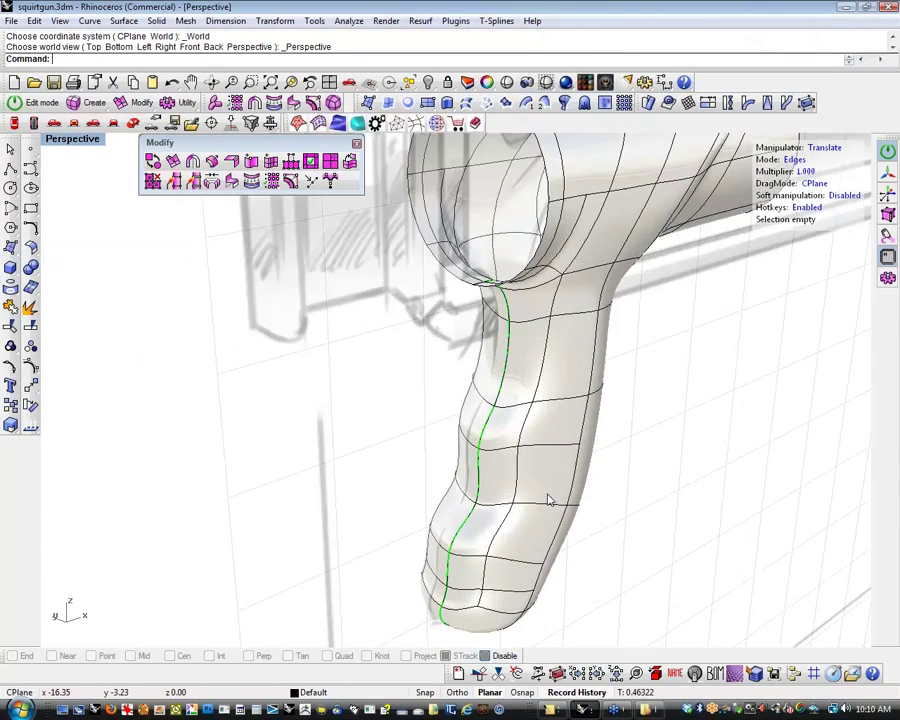
In vertex mode, move the vertex beside the upper finger bump outward to widen the grip symmetrically
right_drag(552, 498, 424, 410)
key(1)
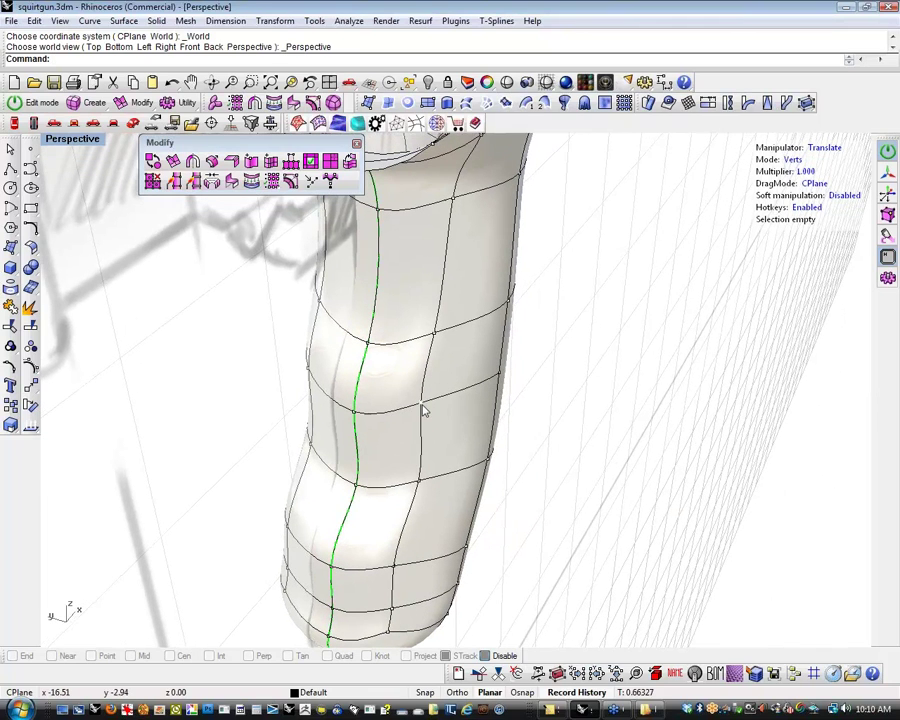
click(424, 410)
right_drag(331, 416, 450, 435)
drag(450, 435, 518, 434)
click(437, 571)
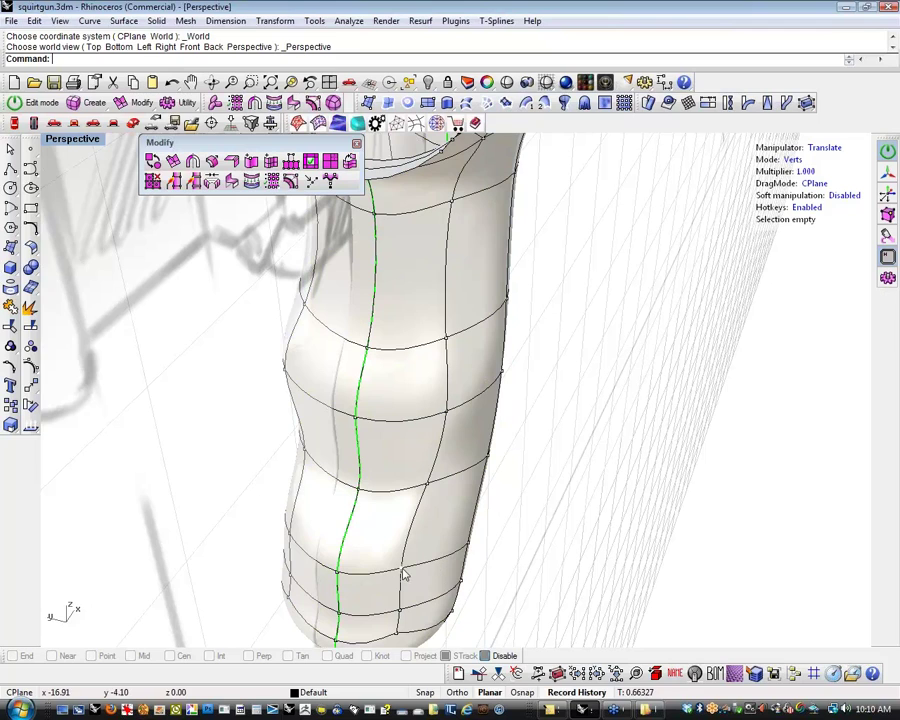
Move the vertex beside the lower finger bump outward to widen that bump on both sides
click(403, 572)
drag(442, 572, 468, 582)
click(454, 506)
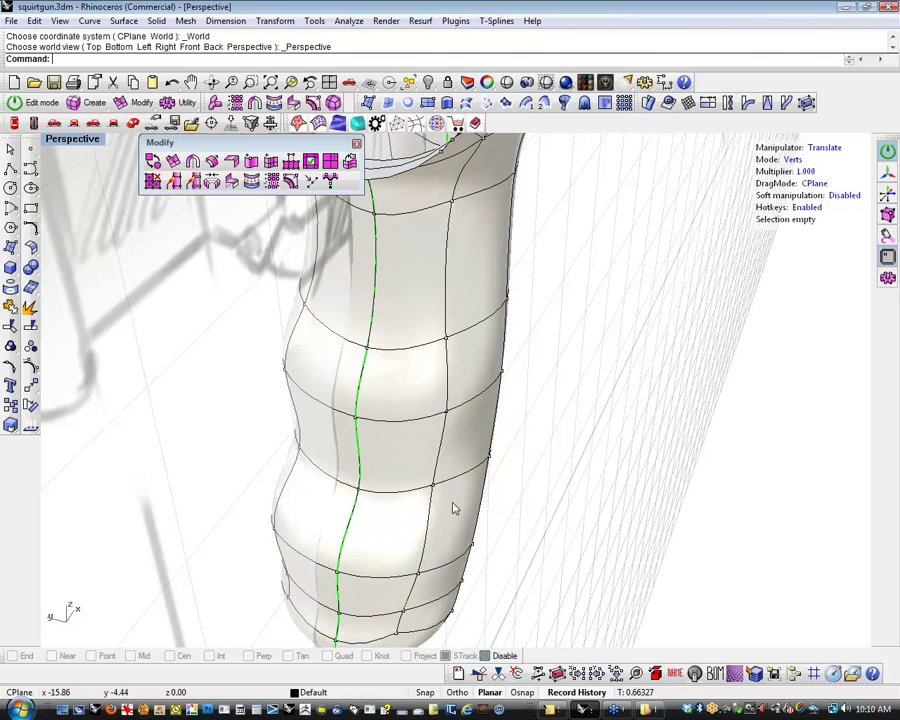
Move the vertices in the grooves above and between the finger bumps inward together, narrowing the grip there on both sides
click(482, 460)
drag(482, 460, 464, 491)
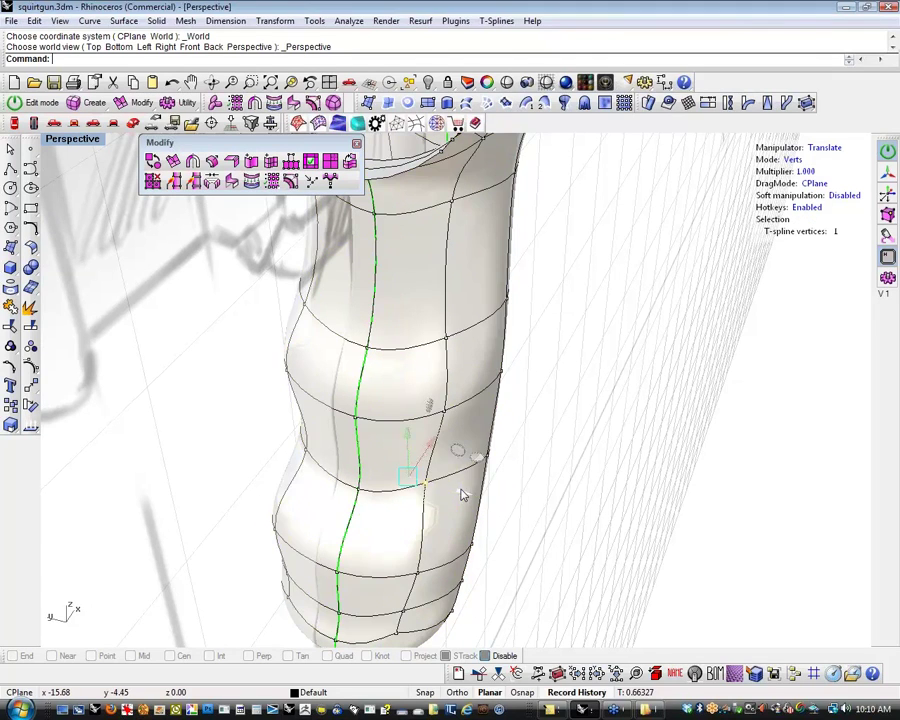
key(ctrl+z)
shift+click(448, 340)
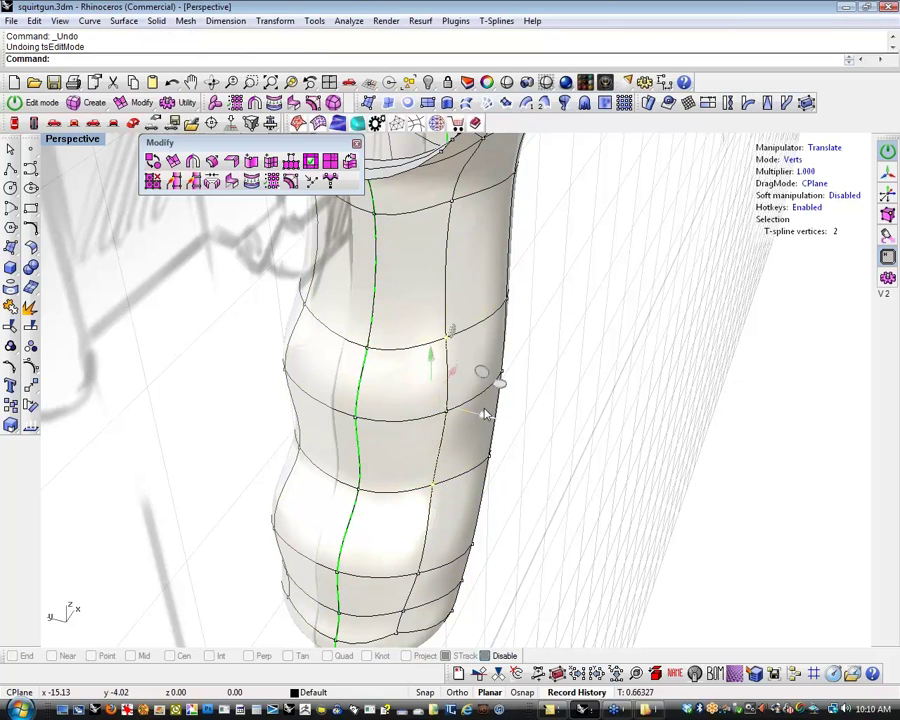
drag(484, 414, 433, 398)
click(594, 499)
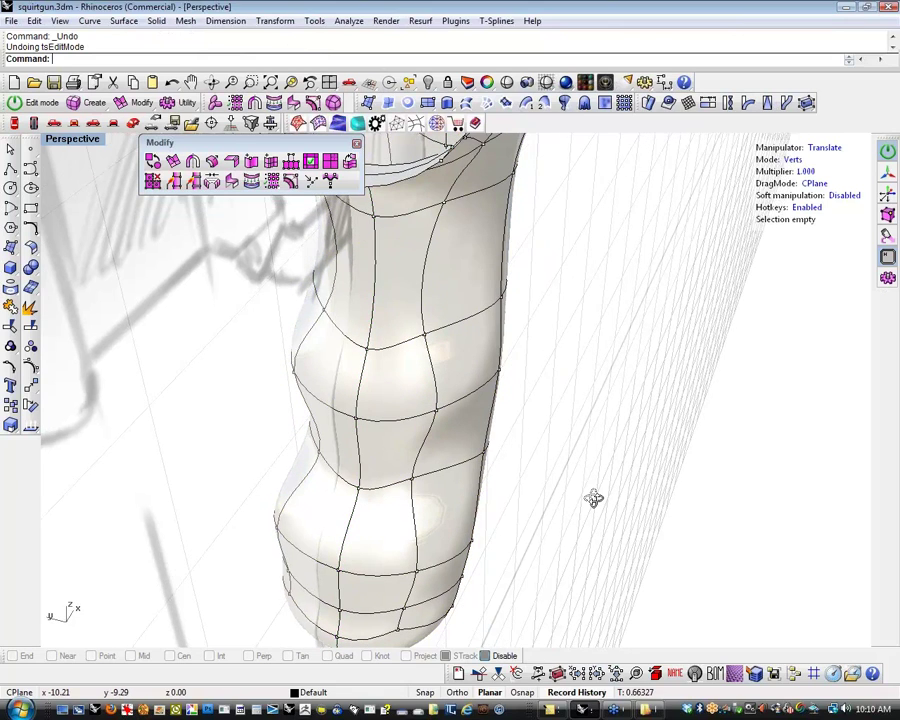
Raise the grip's mid-side vertex in the groove between the bumps, and the two mid-side vertices at and below the lower bump
right_drag(594, 499, 486, 486)
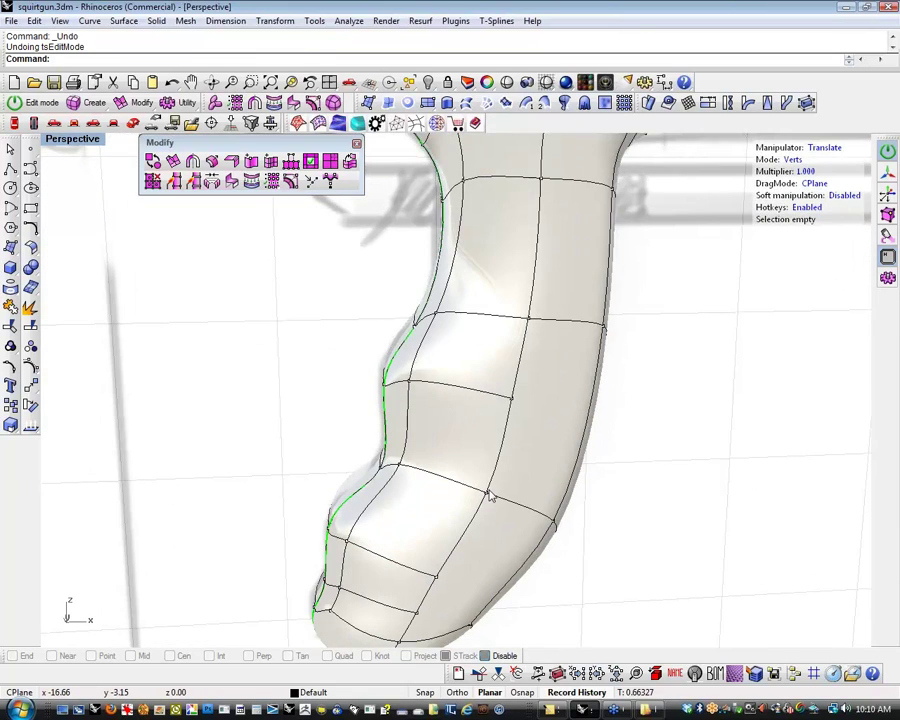
click(491, 497)
right_drag(520, 393, 516, 484)
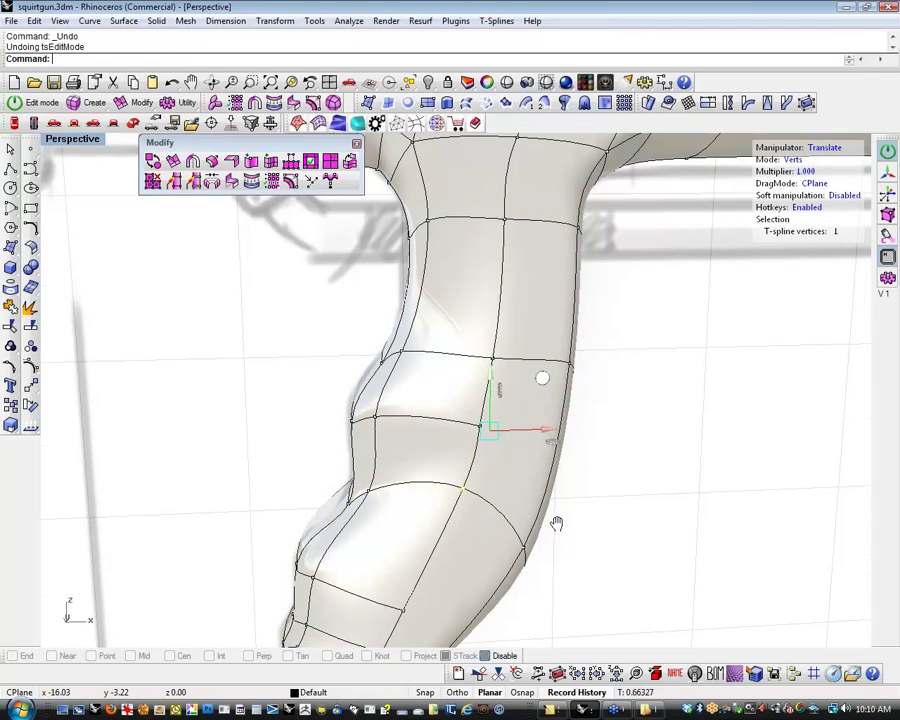
right_drag(557, 523, 481, 461)
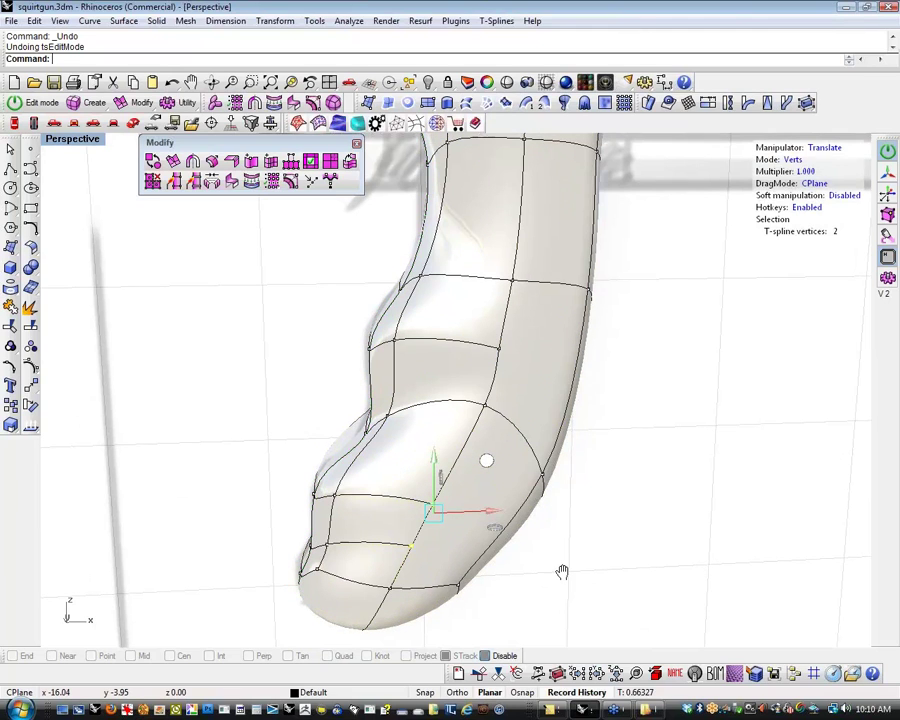
shift+right_drag(562, 572, 549, 592)
click(555, 580)
right_drag(555, 580, 508, 613)
Move the two mid-side vertices level with the upper finger bump and the groove above it upward along the grip
click(448, 463)
shift+click(462, 395)
drag(510, 374, 527, 316)
shift+right_drag(616, 462, 616, 510)
click(614, 510)
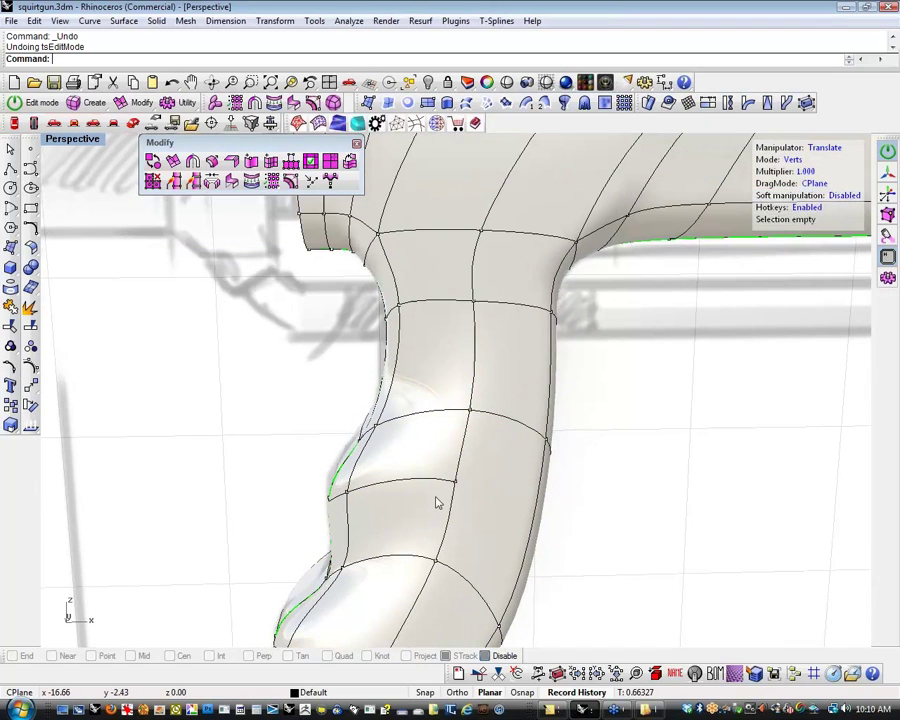
Lower the finger-side vertices in the groove above the upper bump and in the groove between the two bumps
click(376, 426)
drag(383, 348, 369, 394)
shift+right_drag(305, 456, 322, 345)
click(309, 415)
click(366, 459)
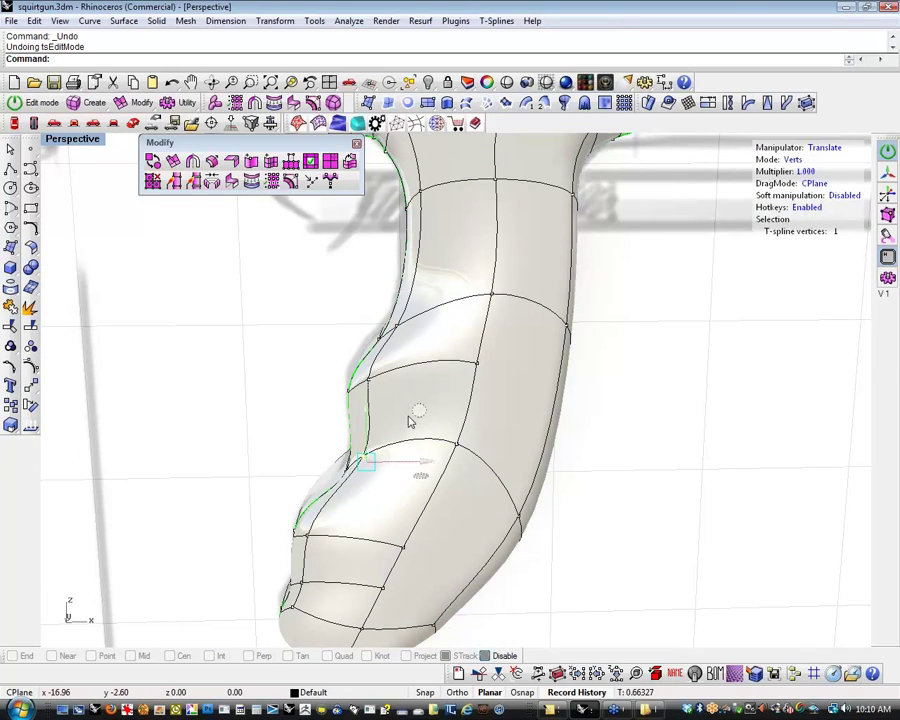
drag(412, 416, 416, 442)
click(251, 446)
Raise the mid-side vertex level with the lower finger bump, and move the finger-side vertex in the groove beneath it inward
shift+right_drag(251, 447, 180, 432)
click(332, 530)
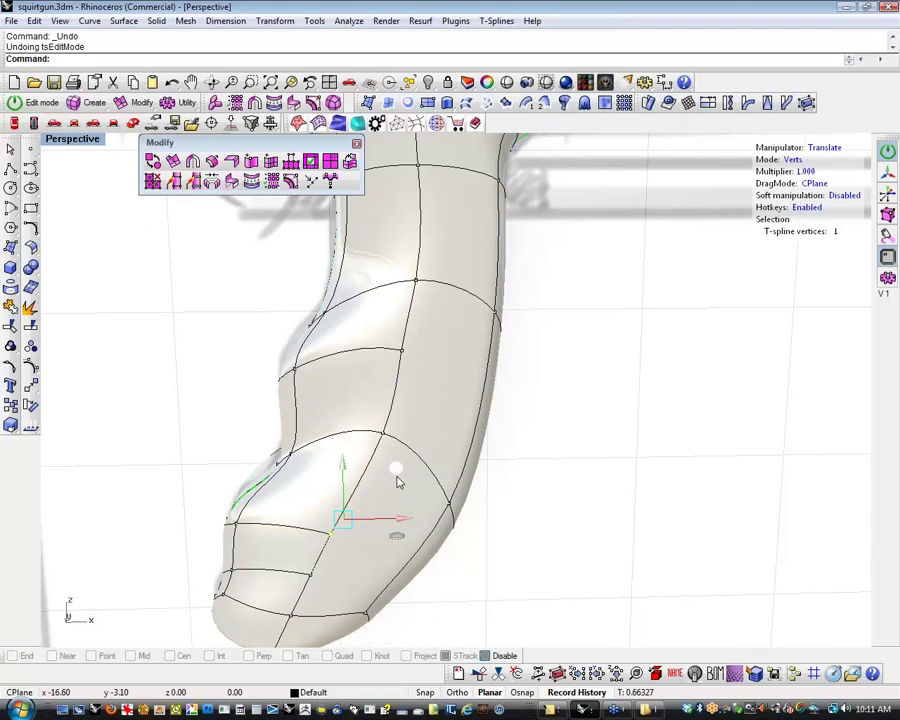
drag(397, 482, 418, 416)
shift+right_drag(488, 488, 603, 526)
click(414, 529)
drag(465, 539, 428, 541)
Move the finger-side vertex near the grip's tip outward, and nudge the vertex on the tip's side slightly inward
click(397, 571)
click(394, 564)
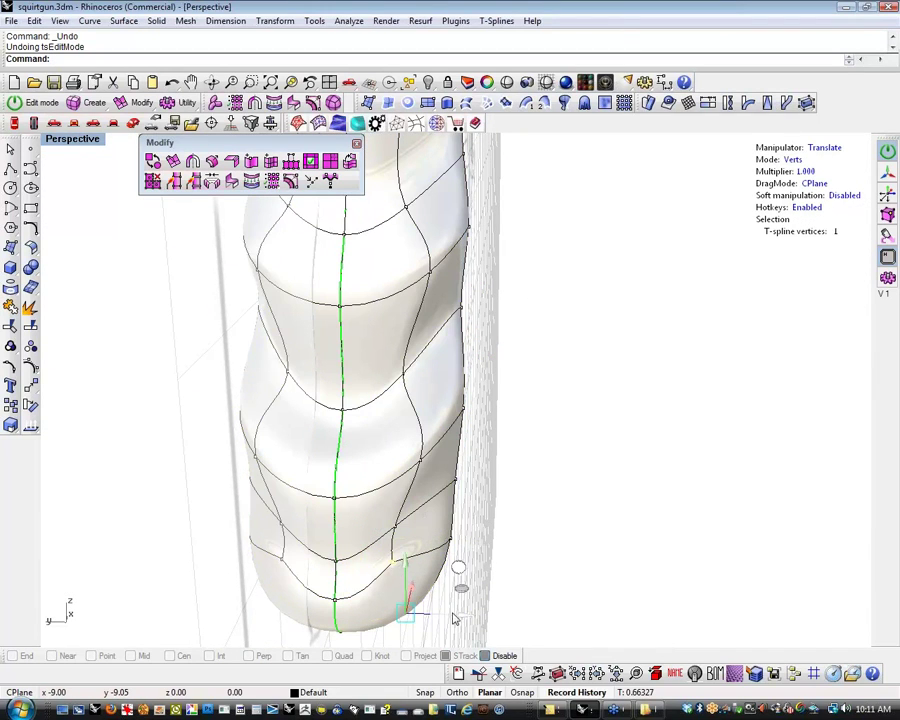
drag(453, 614, 511, 611)
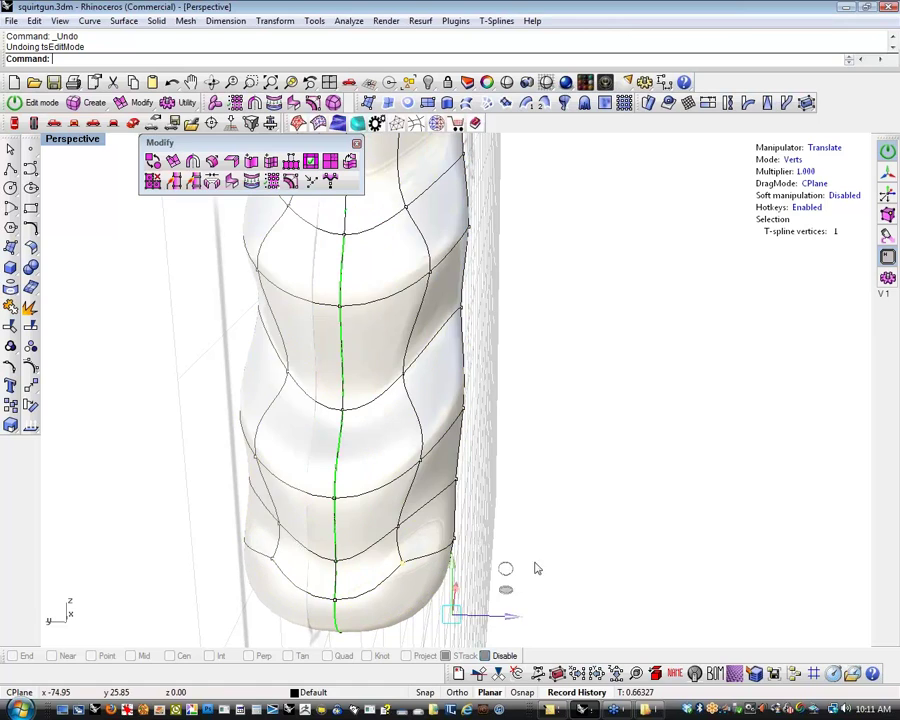
click(628, 558)
mouse_move(630, 558)
right_down()
mouse_move(521, 584)
mouse_move(472, 533)
mouse_move(472, 499)
mouse_move(454, 549)
mouse_move(462, 585)
mouse_move(487, 536)
mouse_move(257, 494)
mouse_move(350, 498)
mouse_move(462, 528)
mouse_move(468, 486)
mouse_move(589, 526)
mouse_move(577, 579)
mouse_move(455, 463)
mouse_move(472, 549)
mouse_move(410, 542)
mouse_move(484, 574)
mouse_move(496, 617)
mouse_move(554, 619)
mouse_move(571, 538)
mouse_move(398, 580)
mouse_move(376, 572)
mouse_move(436, 578)
mouse_move(413, 583)
right_up()
click(413, 583)
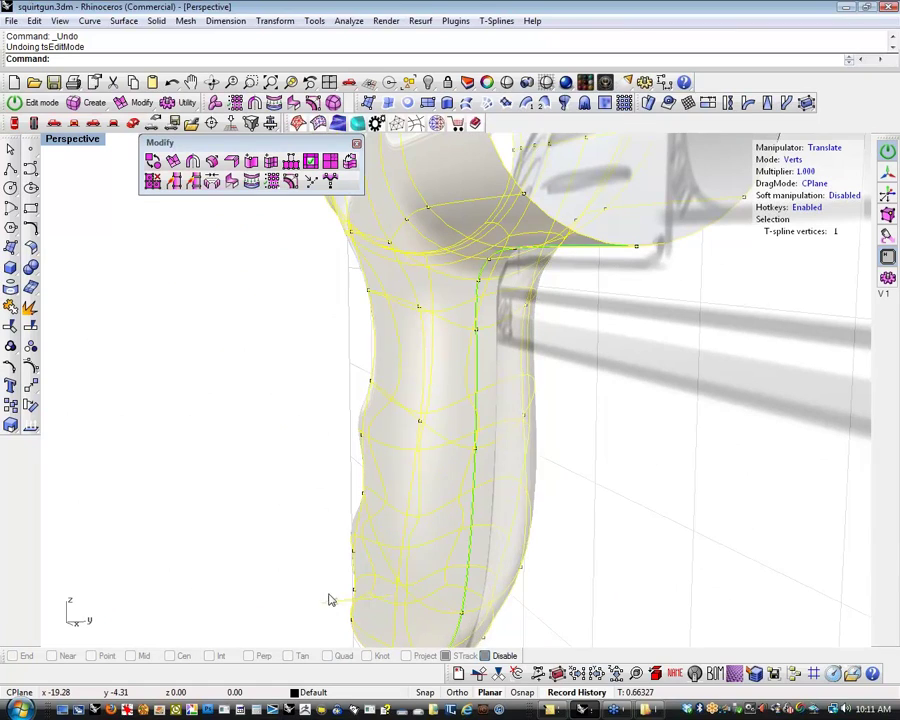
drag(316, 600, 326, 599)
mouse_move(408, 603)
right_down()
mouse_move(607, 603)
mouse_move(562, 603)
mouse_move(541, 565)
mouse_move(639, 581)
mouse_move(514, 565)
mouse_move(701, 546)
mouse_move(679, 537)
mouse_move(538, 569)
mouse_move(482, 532)
mouse_move(500, 515)
mouse_move(516, 524)
right_up()
click(560, 603)
Try extruding the sleeve's open edge loop on the finger-bump side inward by scaling, and into the tube as a thick lip
shift+right_drag(516, 524, 481, 586)
right_drag(481, 586, 526, 572)
scroll(335, 488, up, 6)
shift+right_drag(335, 488, 342, 521)
scroll(341, 521, up, 3)
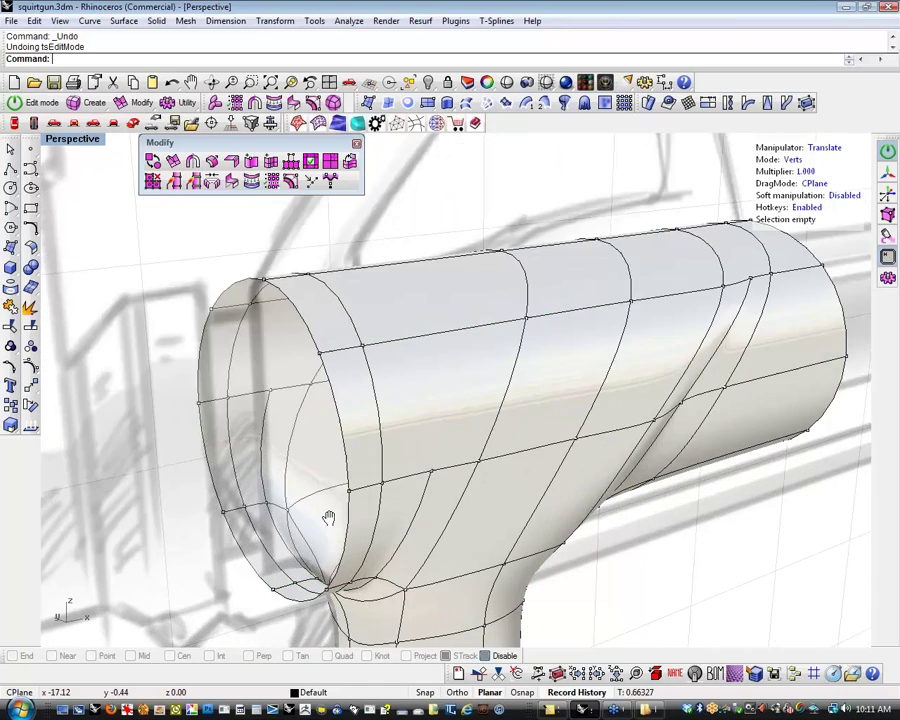
double_click(347, 519)
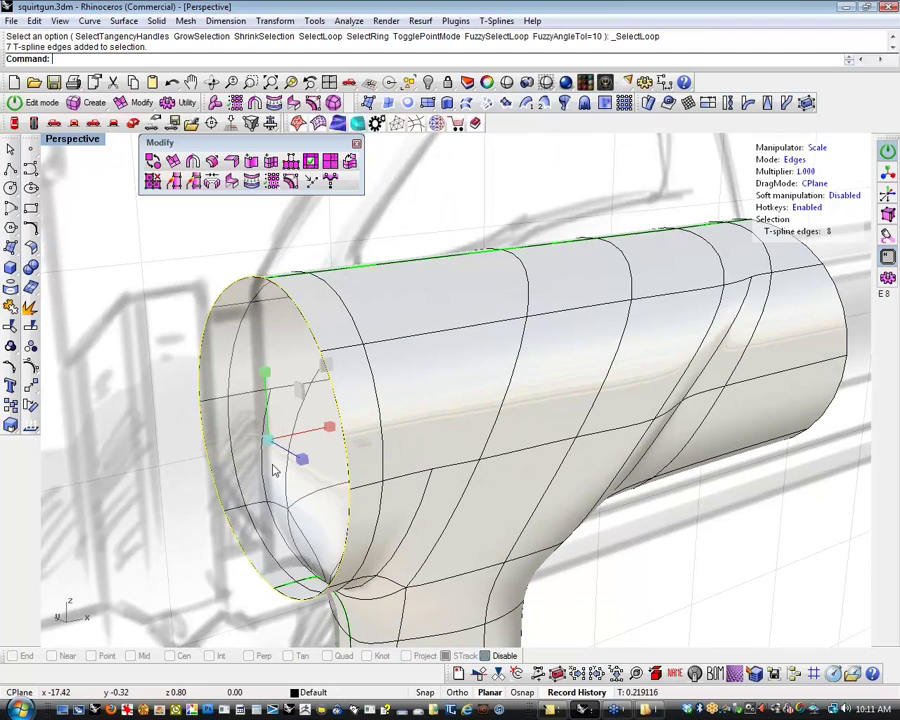
alt+drag(268, 443, 254, 457)
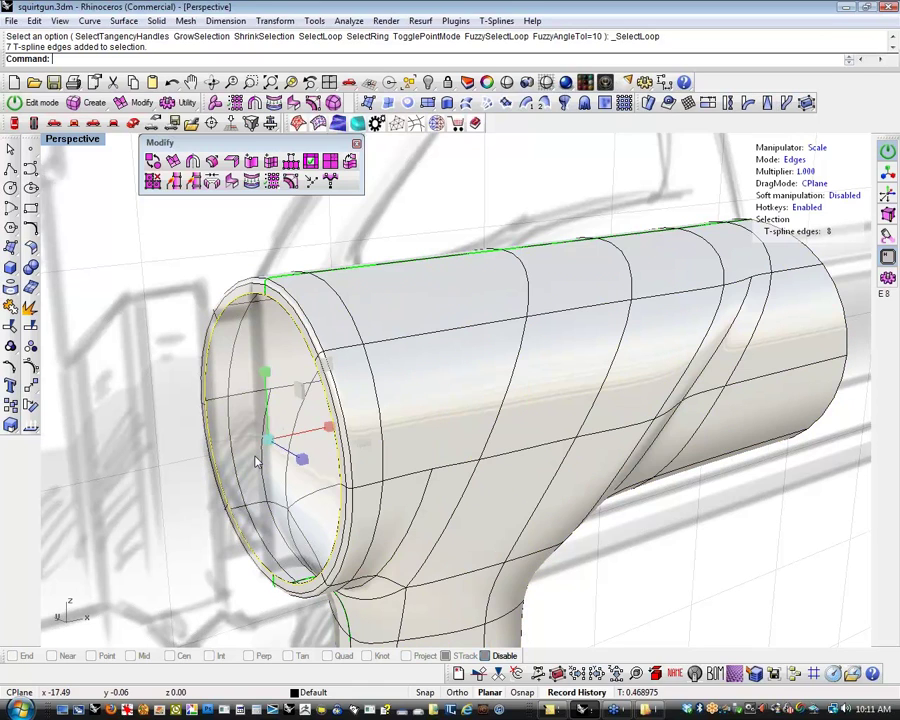
key(w)
drag(318, 432, 353, 420)
key(Escape)
click(661, 572)
right_drag(661, 572, 622, 584)
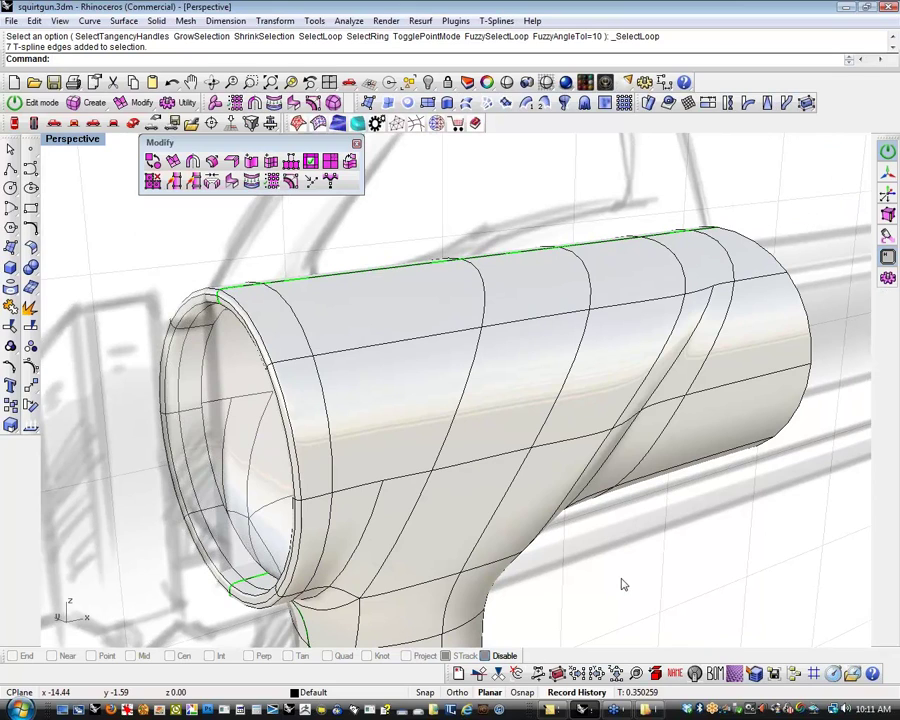
Undo the lip extrusions at the sleeve's open end and clear the edge selection
key(ctrl+z)
key(ctrl+z)
key(ctrl+z)
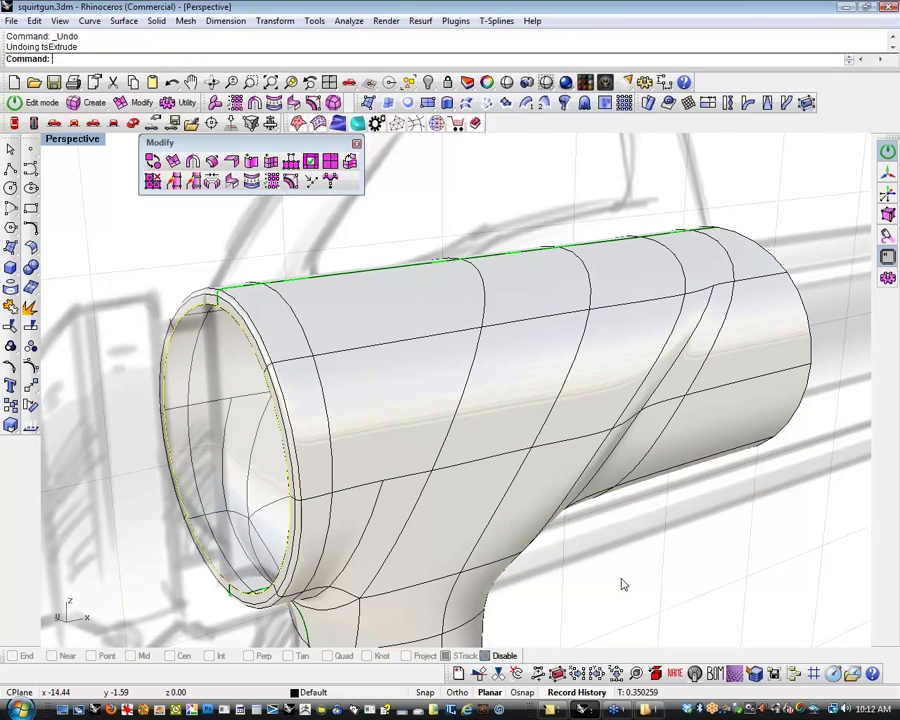
key(ctrl+z)
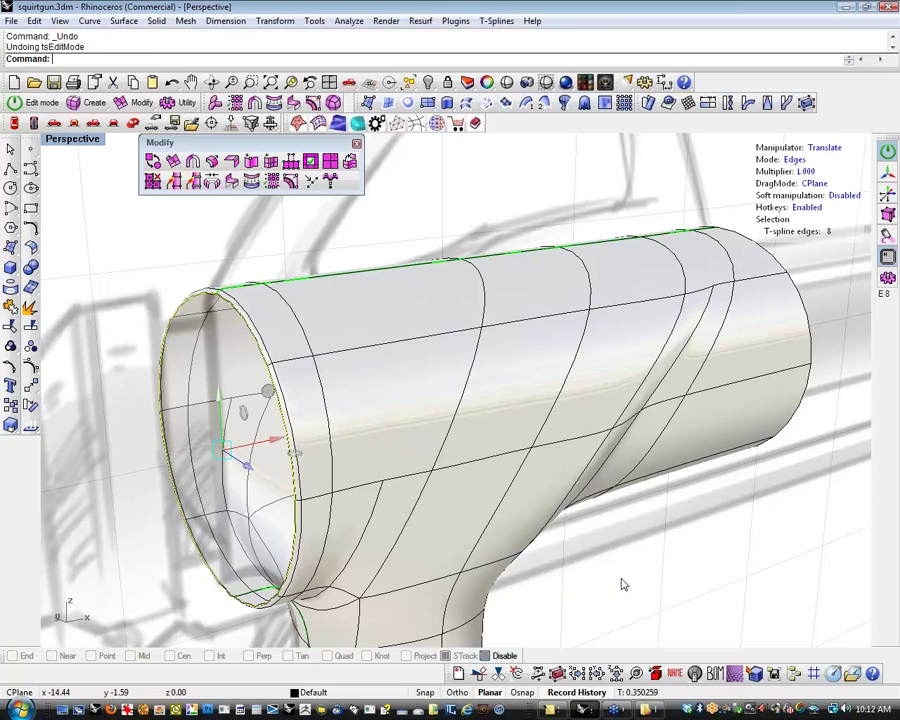
key(ctrl+z)
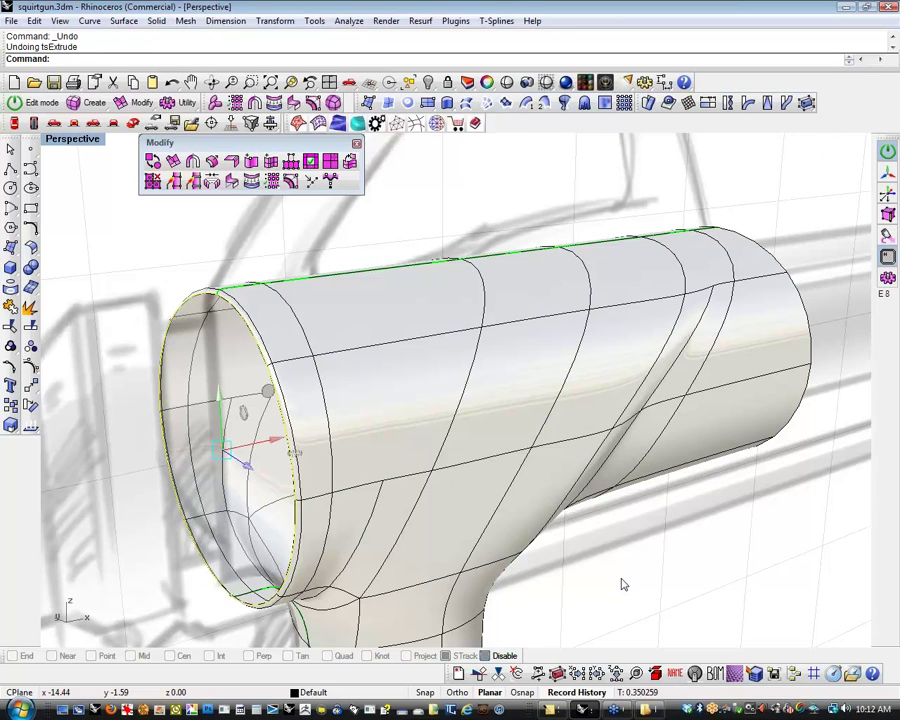
key(ctrl+z)
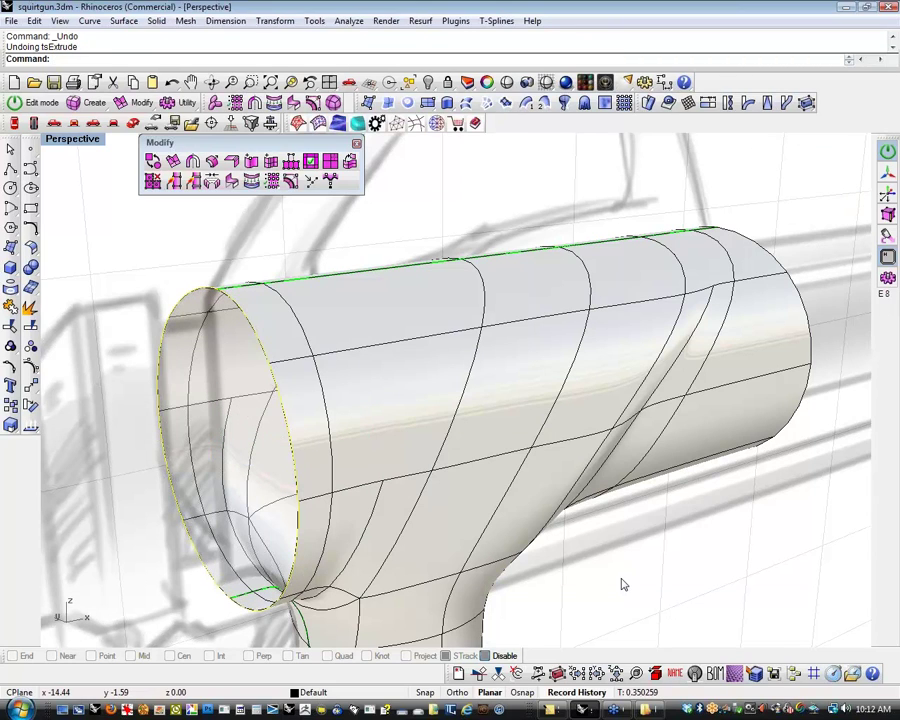
click(627, 592)
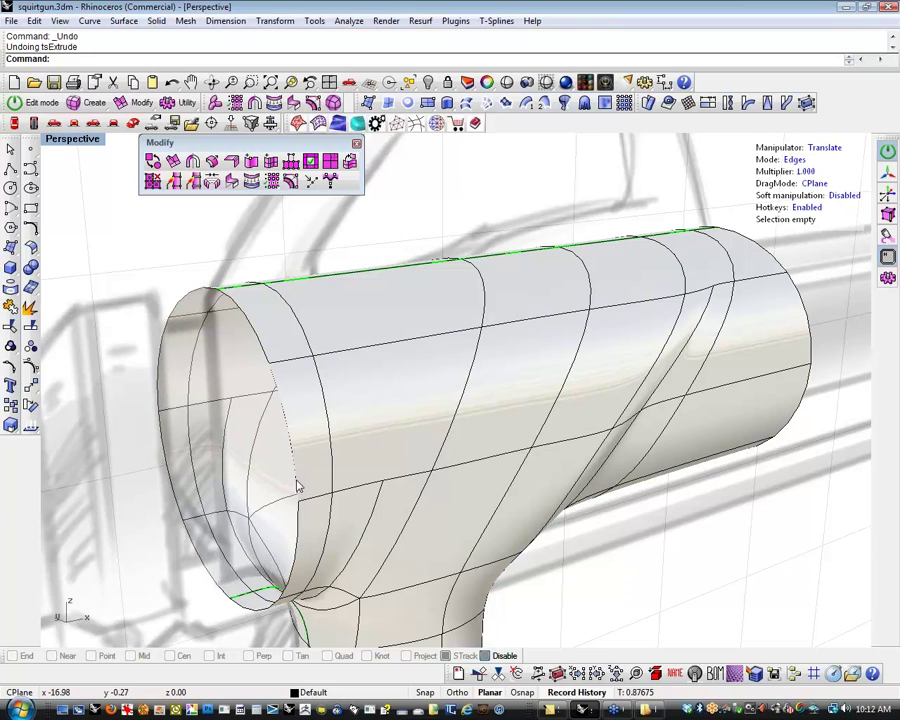
click(283, 436)
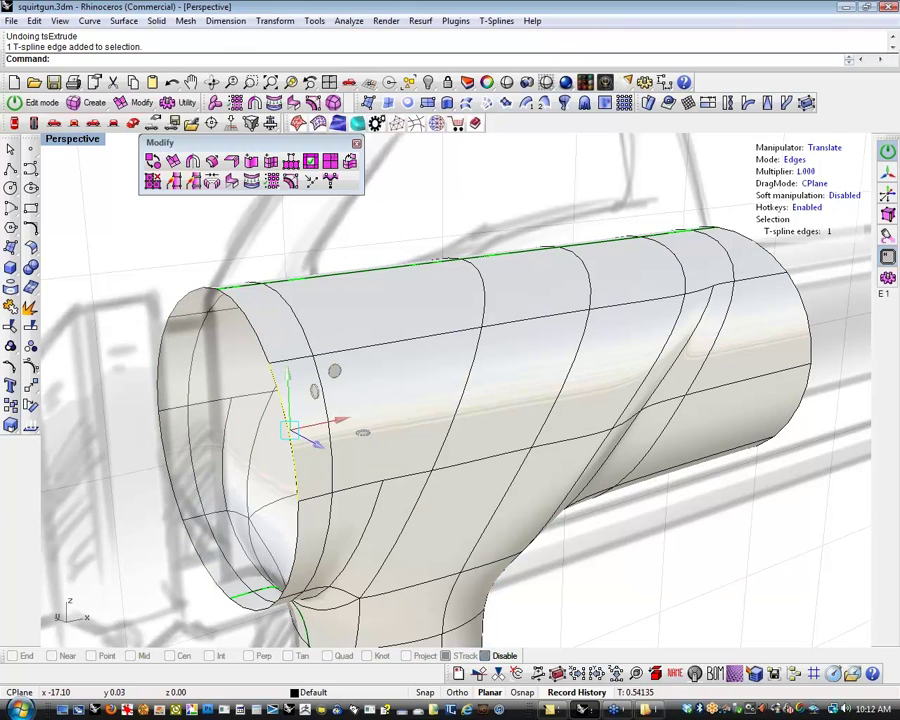
click(625, 622)
mouse_move(352, 492)
shift+right_down()
mouse_move(430, 500)
mouse_move(315, 482)
mouse_move(551, 484)
mouse_move(320, 495)
mouse_move(649, 528)
mouse_move(579, 534)
mouse_move(718, 568)
mouse_move(687, 532)
mouse_move(587, 532)
mouse_move(583, 486)
mouse_move(500, 538)
mouse_move(426, 530)
mouse_move(505, 503)
mouse_move(206, 510)
mouse_move(325, 488)
mouse_move(259, 426)
shift+right_up()
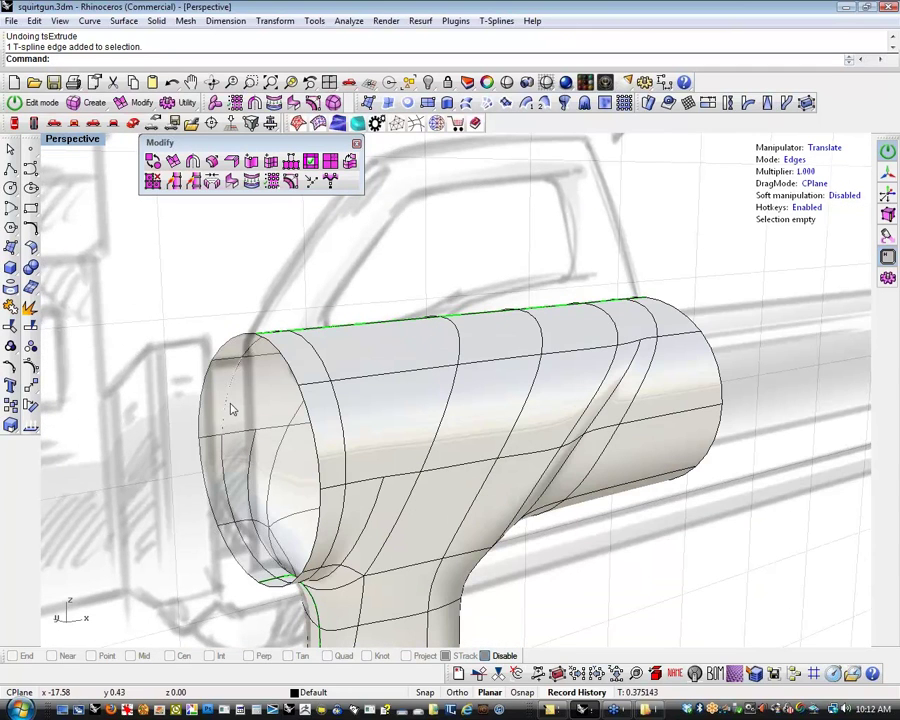
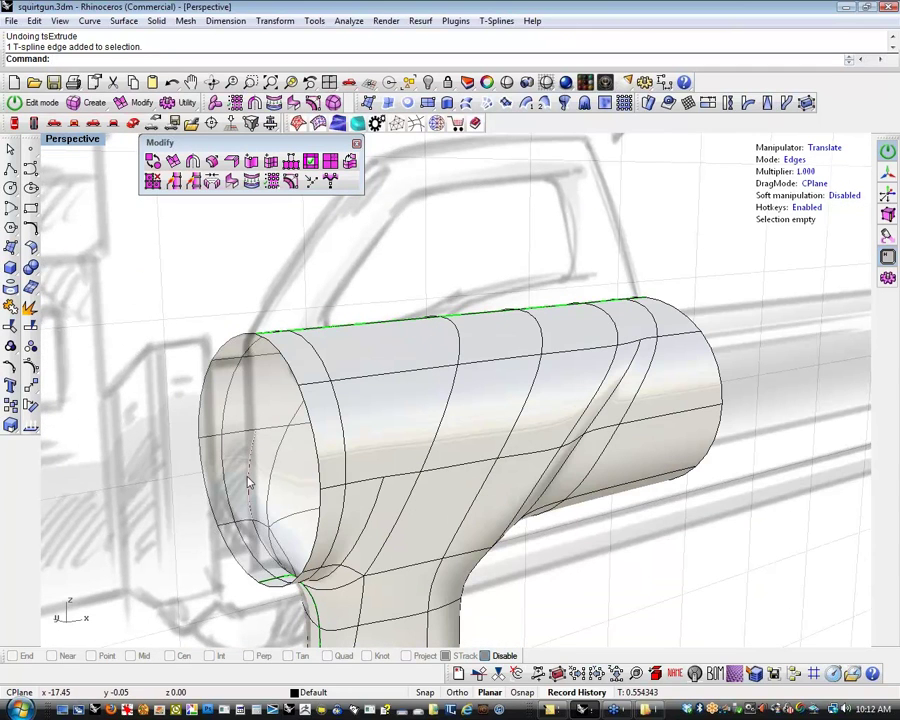
In vertex mode, move the vertex where the diagonal crease meets the sleeve's middle side row along the sleeve, away from the finger-bump side
right_drag(477, 530, 518, 526)
key(a)
click(458, 521)
click(584, 568)
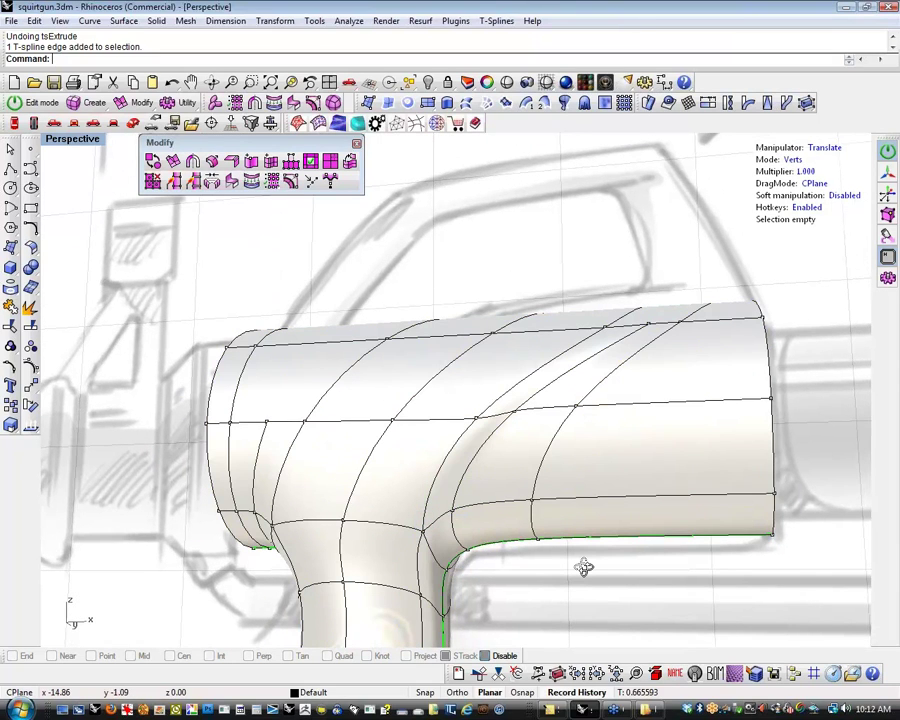
right_drag(584, 568, 481, 471)
click(479, 467)
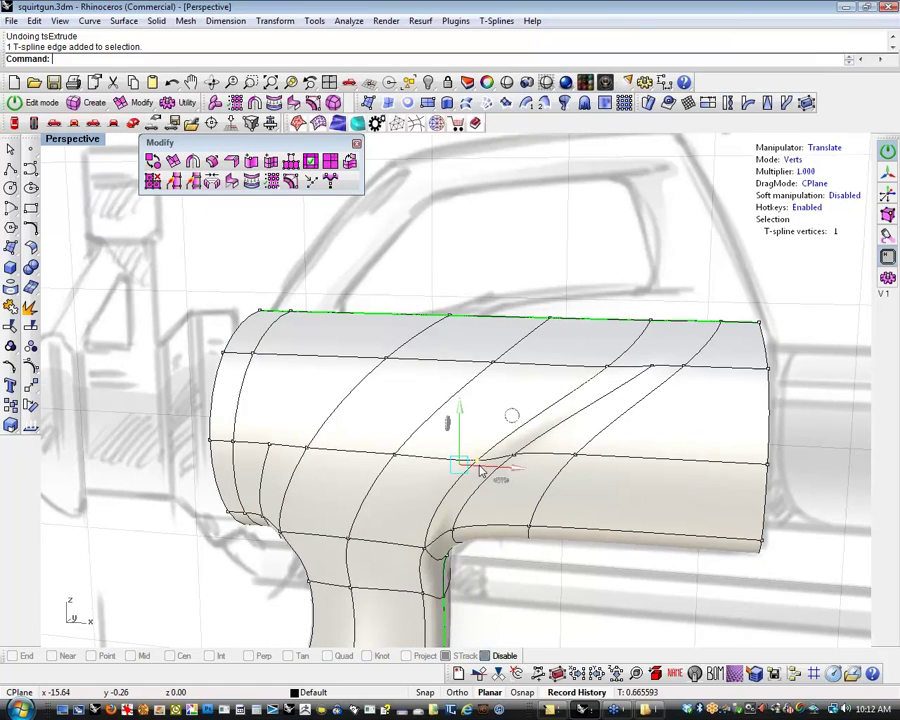
drag(518, 474, 531, 479)
click(559, 601)
Nudge the vertex at the blend between the sleeve and the back of the grip slightly inward
mouse_move(558, 603)
right_down()
mouse_move(530, 605)
mouse_move(476, 569)
mouse_move(430, 478)
mouse_move(408, 503)
right_up()
click(405, 507)
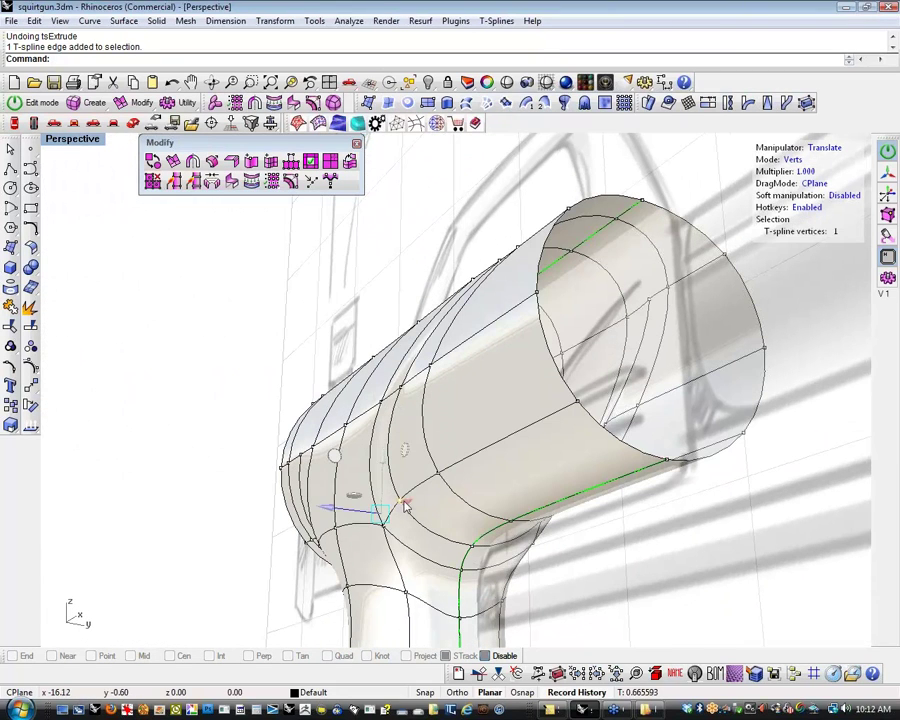
drag(323, 509, 328, 510)
click(609, 590)
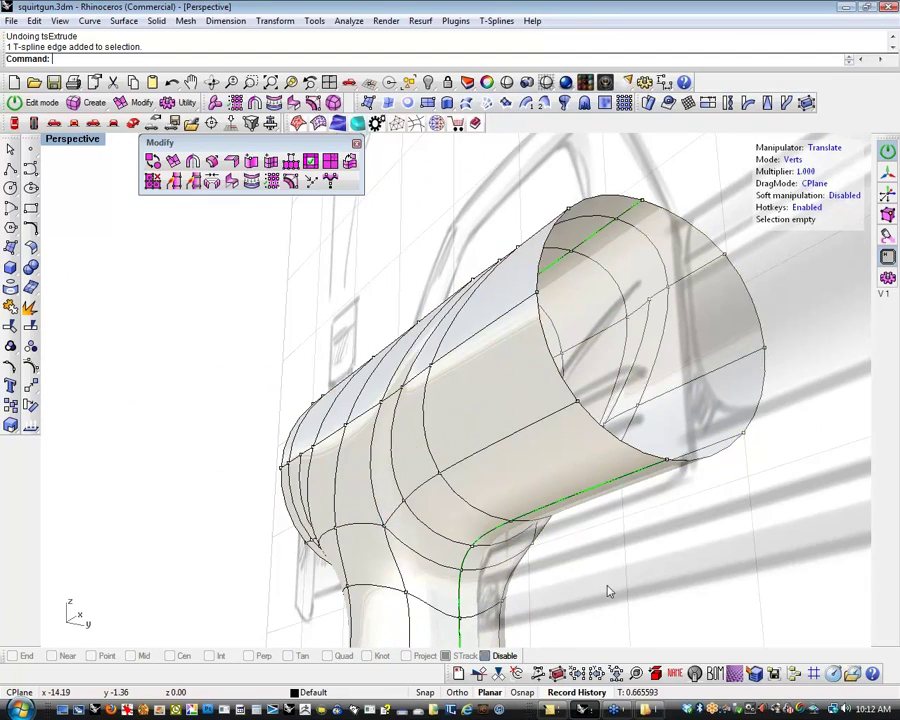
Move the T-point vertex on the sleeve's side away from the finger-side opening, and the grip's finger-side blend vertex toward that opening
right_drag(609, 590, 341, 459)
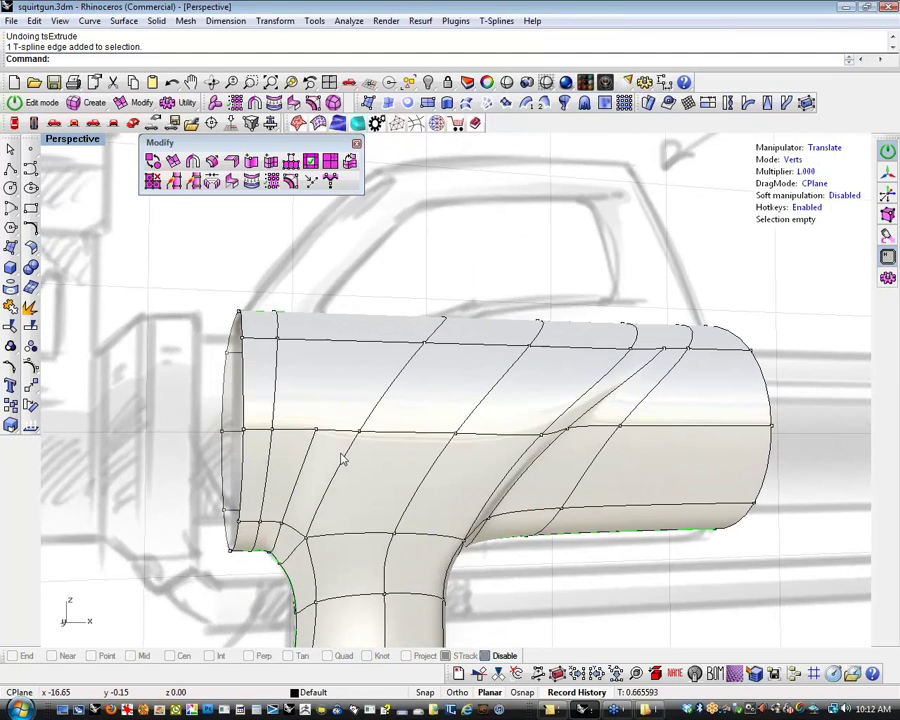
click(316, 430)
drag(375, 431, 410, 436)
click(285, 565)
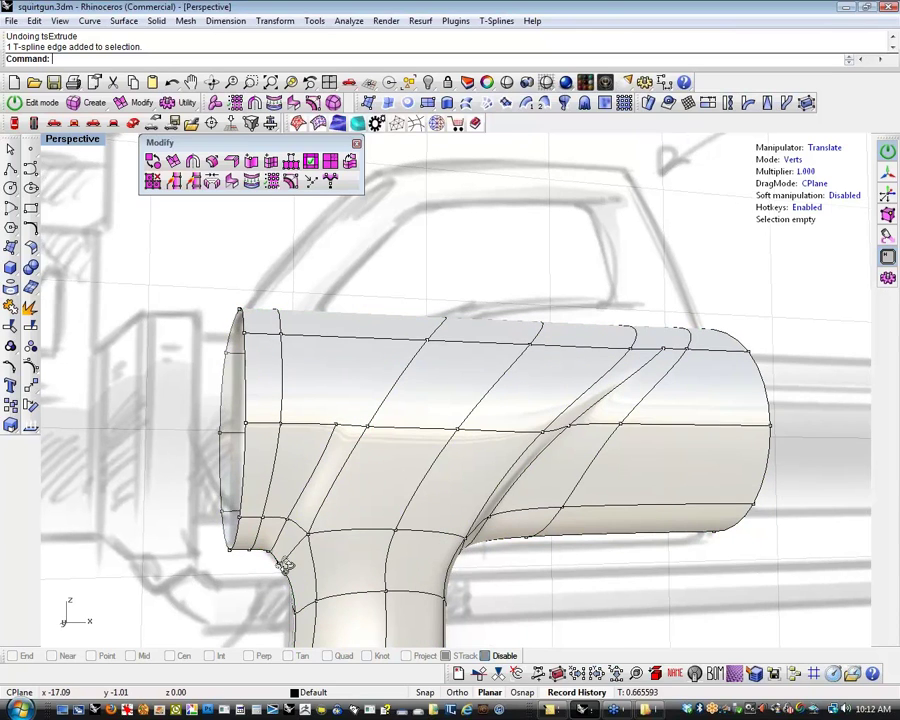
right_drag(285, 565, 323, 533)
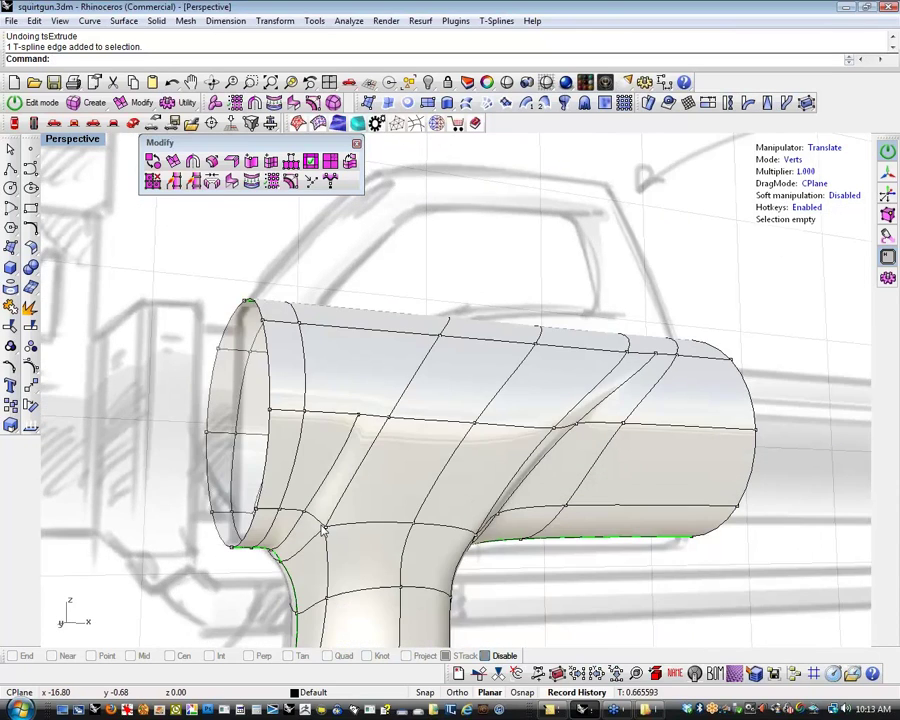
click(323, 528)
drag(366, 537, 349, 539)
click(243, 568)
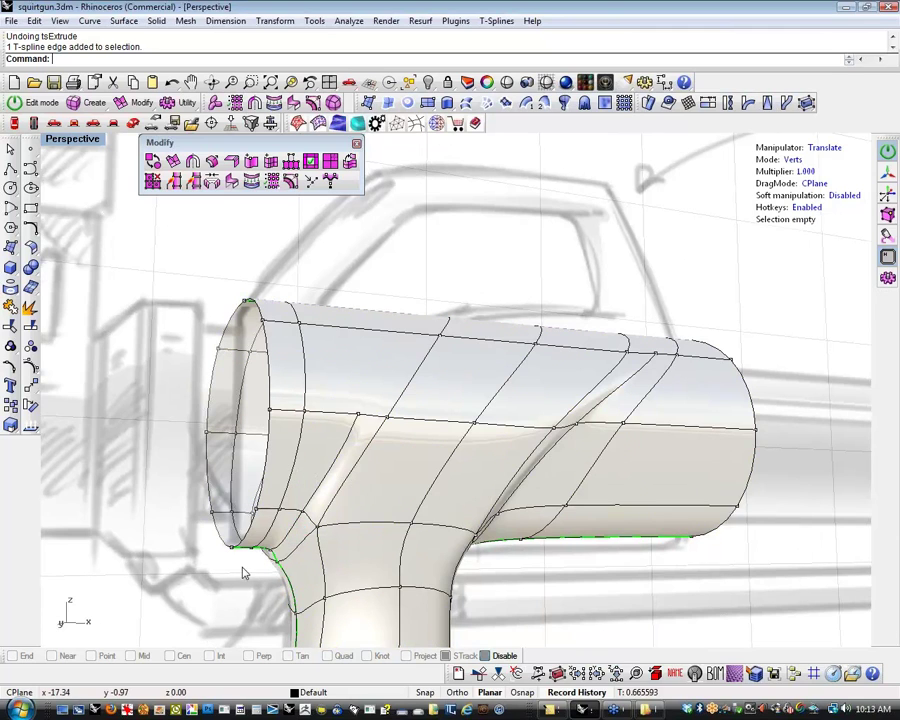
Move the sleeve's side T-point vertex closer to its neighbouring vertex, and adjust the vertex at the top of the grip's finger-side blend
right_drag(243, 572, 392, 482)
click(377, 476)
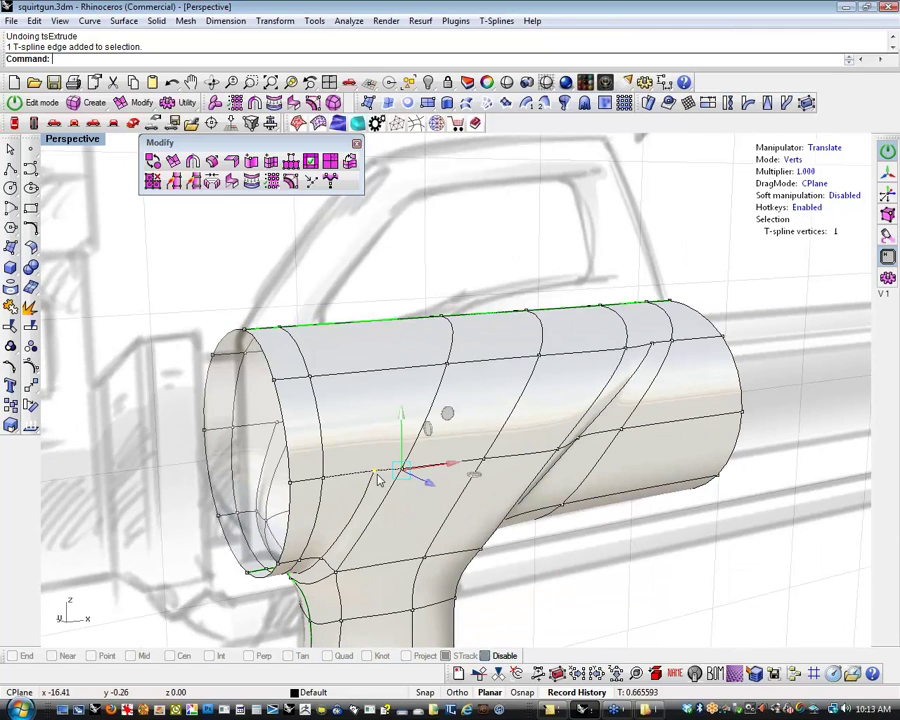
drag(449, 422, 474, 404)
click(635, 592)
right_drag(635, 592, 340, 622)
click(340, 620)
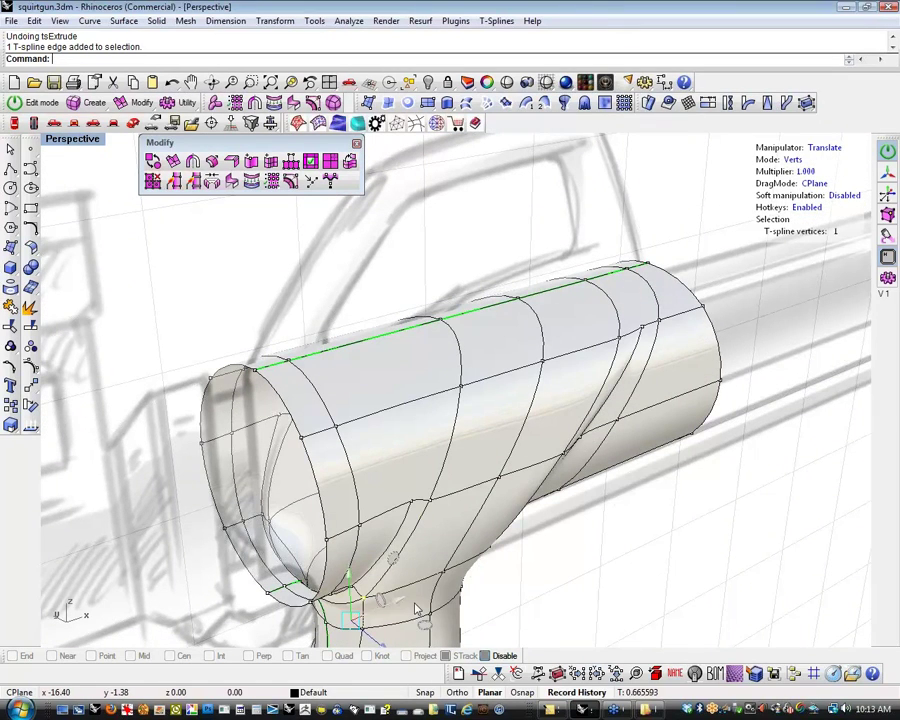
drag(410, 602, 393, 633)
click(509, 615)
Select the sleeve's finger-side open edge loop, shift it slightly inward along the sleeve's axis, and pull it back outward
right_drag(520, 612, 513, 533)
right_drag(558, 563, 540, 528)
click(552, 535)
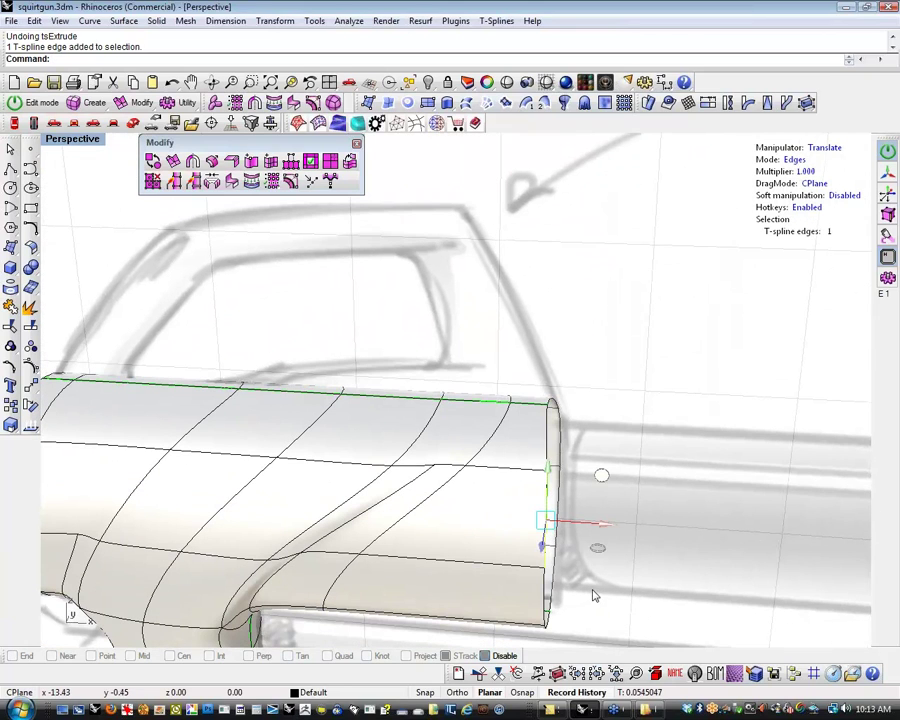
key(l)
right_drag(594, 592, 610, 522)
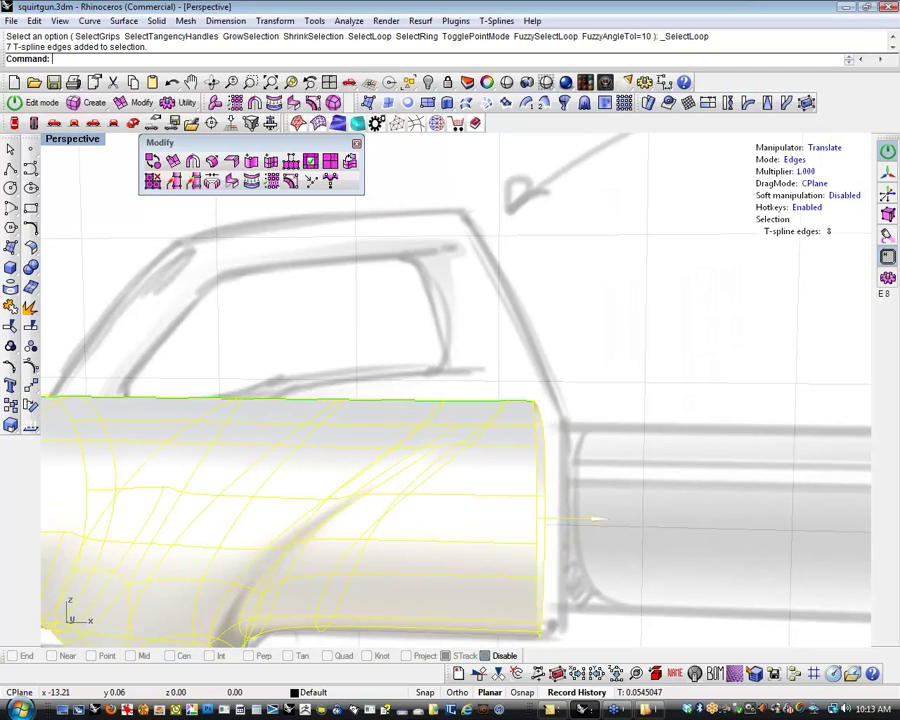
mouse_move(543, 585)
right_down()
mouse_move(633, 629)
mouse_move(645, 607)
mouse_move(635, 617)
mouse_move(613, 580)
right_up()
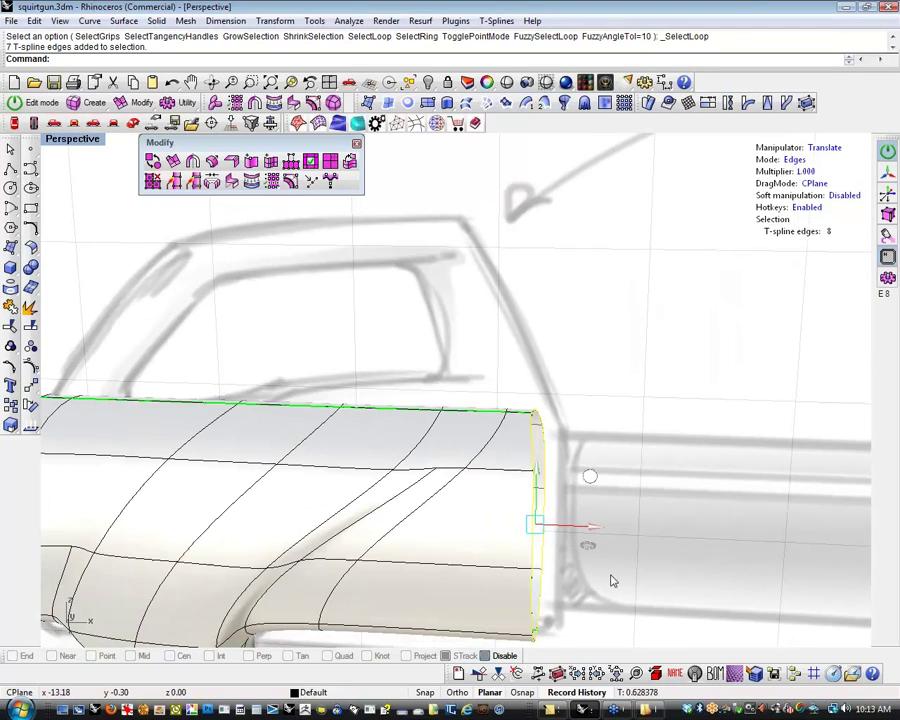
drag(597, 528, 617, 533)
click(637, 514)
mouse_move(637, 514)
right_down()
mouse_move(645, 544)
mouse_move(568, 636)
mouse_move(500, 597)
mouse_move(560, 635)
mouse_move(577, 548)
mouse_move(606, 548)
right_up()
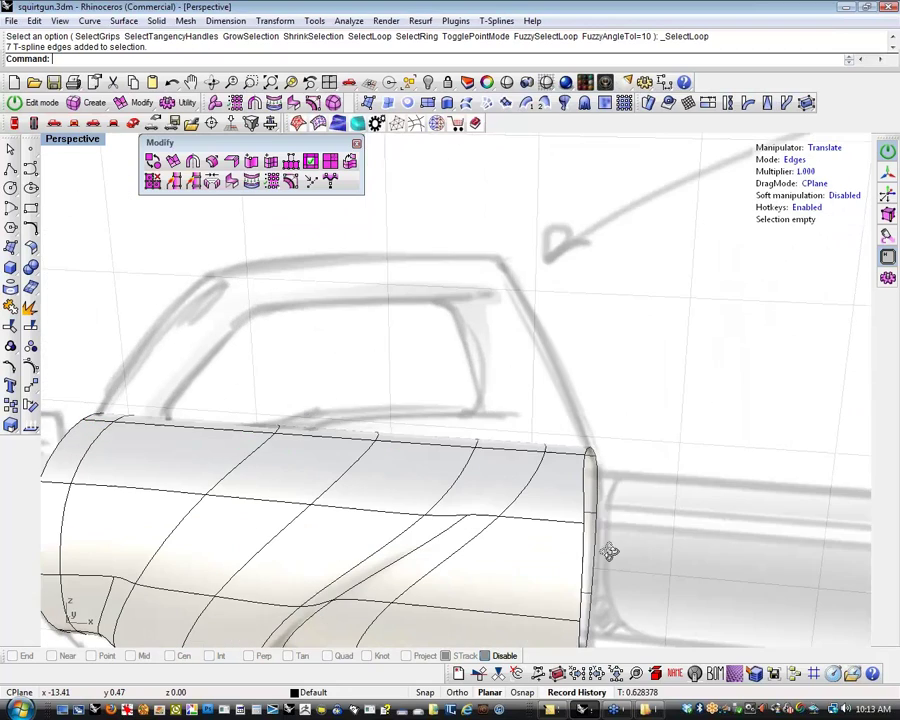
Extrude the sleeve's finger-side open edge loop along the sleeve's axis to form a narrow extra ring of faces at the opening
click(583, 565)
key(l)
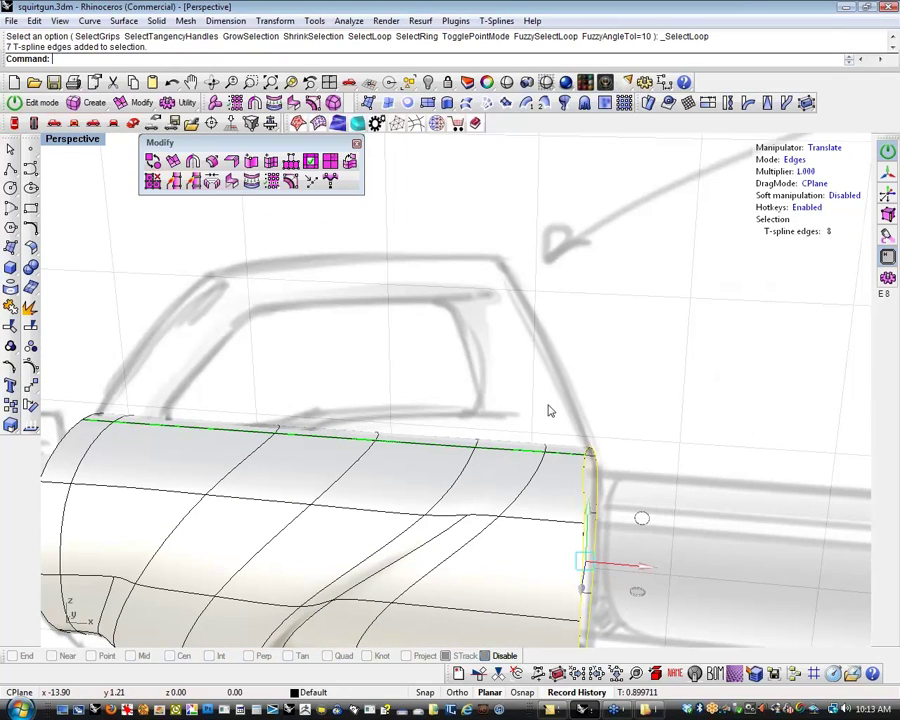
shift+right_drag(621, 498, 597, 517)
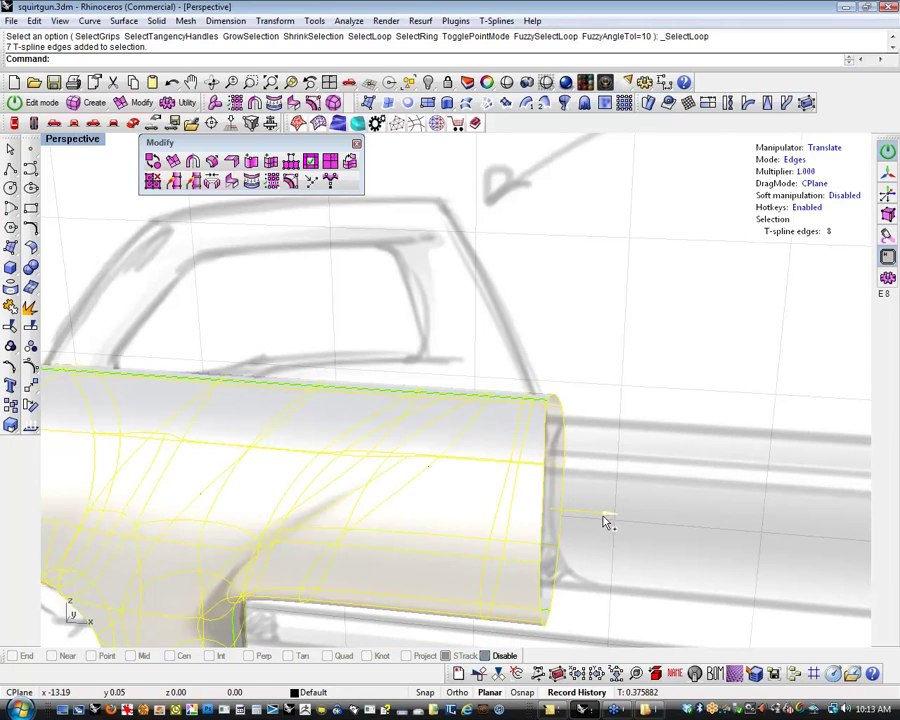
key(Escape)
right_drag(675, 515, 291, 478)
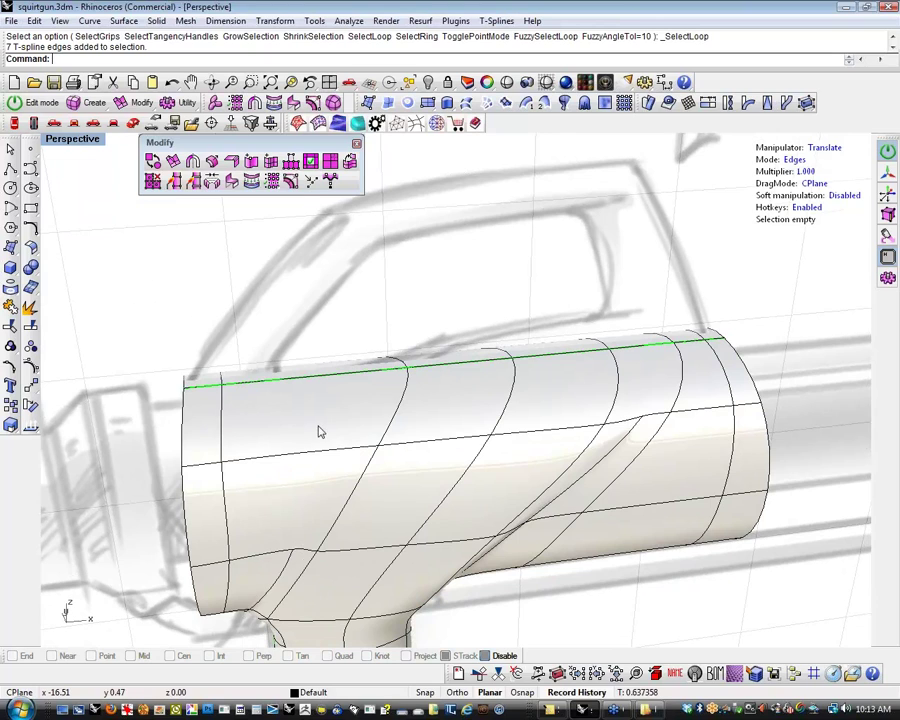
Try to insert points with simple insertion on the side edges of the ring near the sleeve's back-side opening
mouse_move(317, 428)
right_down()
mouse_move(287, 508)
mouse_move(482, 532)
mouse_move(433, 545)
mouse_move(518, 530)
mouse_move(617, 460)
mouse_move(251, 486)
mouse_move(220, 469)
right_up()
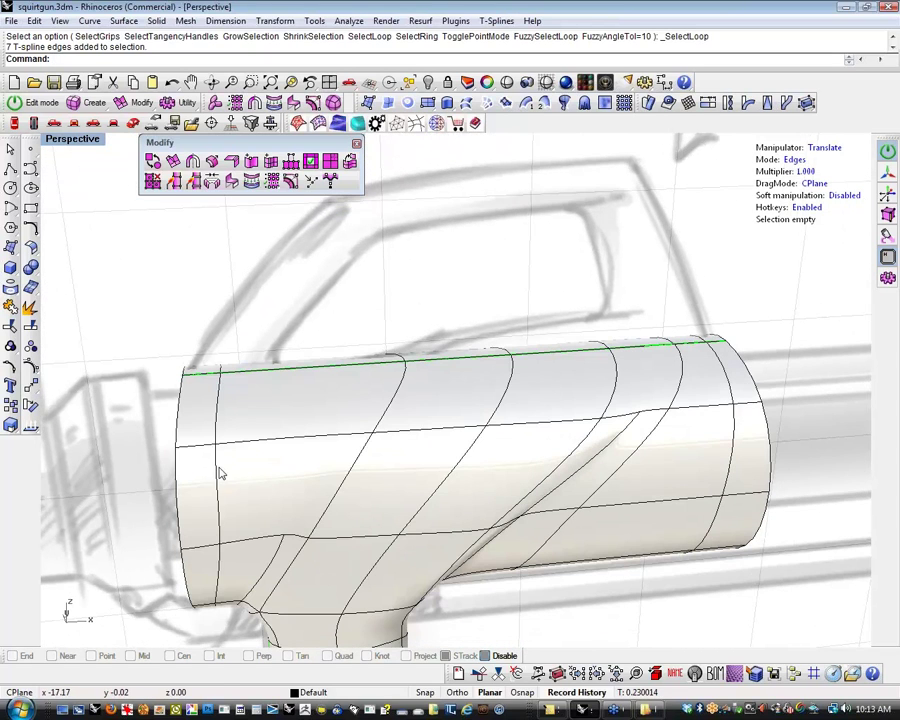
click(251, 162)
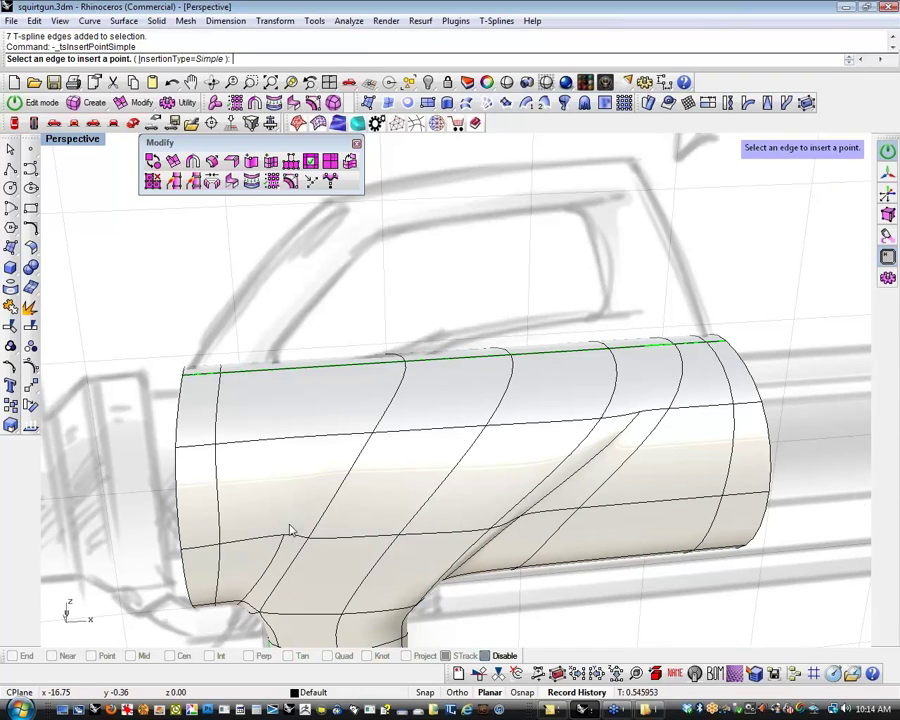
click(217, 486)
click(217, 429)
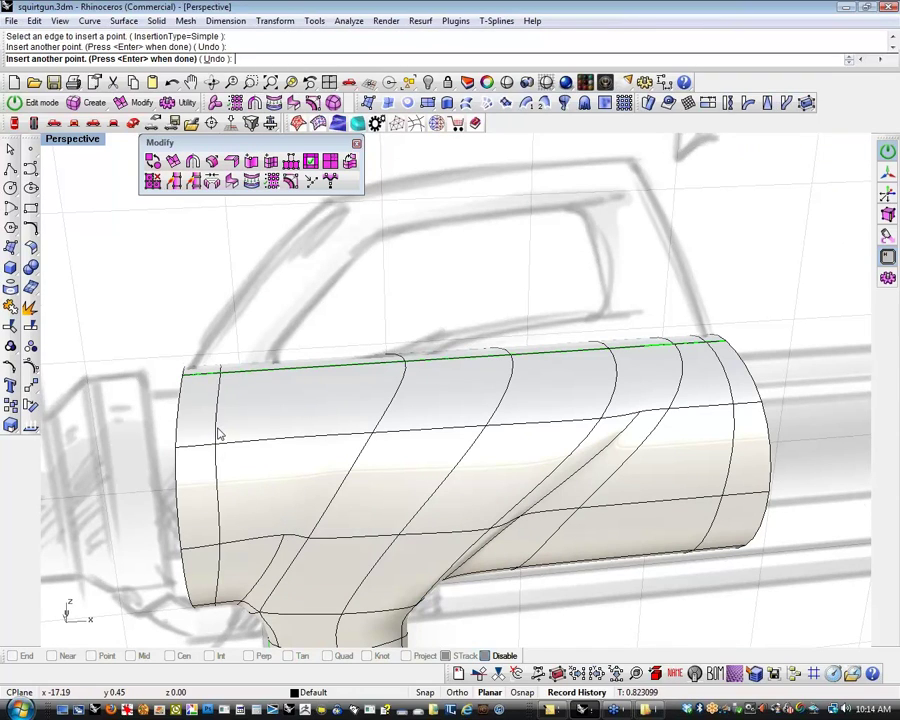
right_click(218, 430)
Duplicate the four upper edges of the ring near the sleeve's back-side opening, placing the copy partway toward the neighbouring diagonal loop with simple insertion
shift+right_drag(218, 430, 231, 430)
shift+right_drag(207, 333, 240, 290)
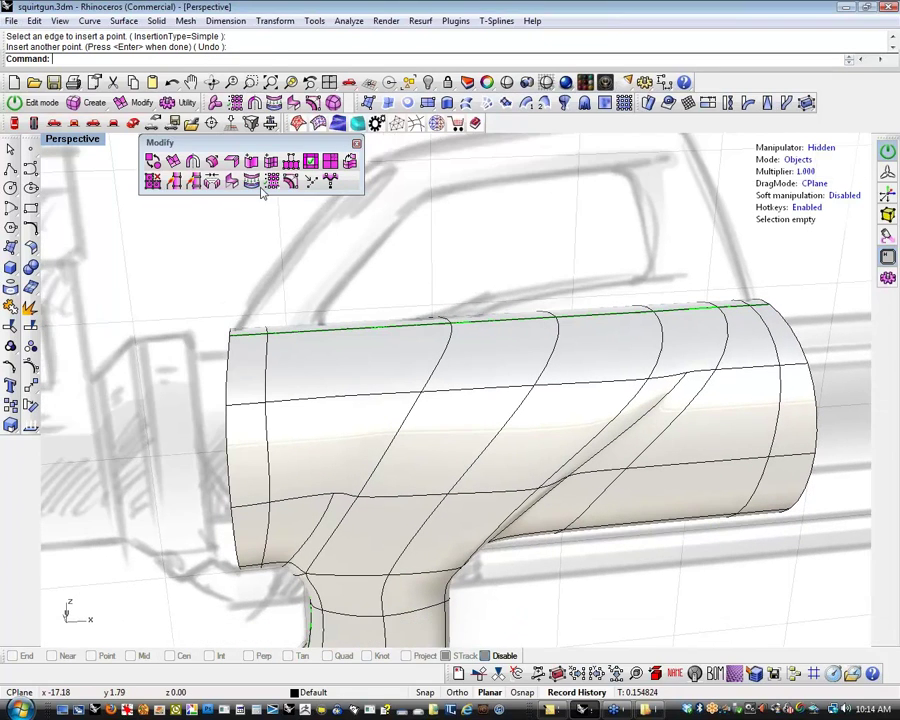
click(252, 181)
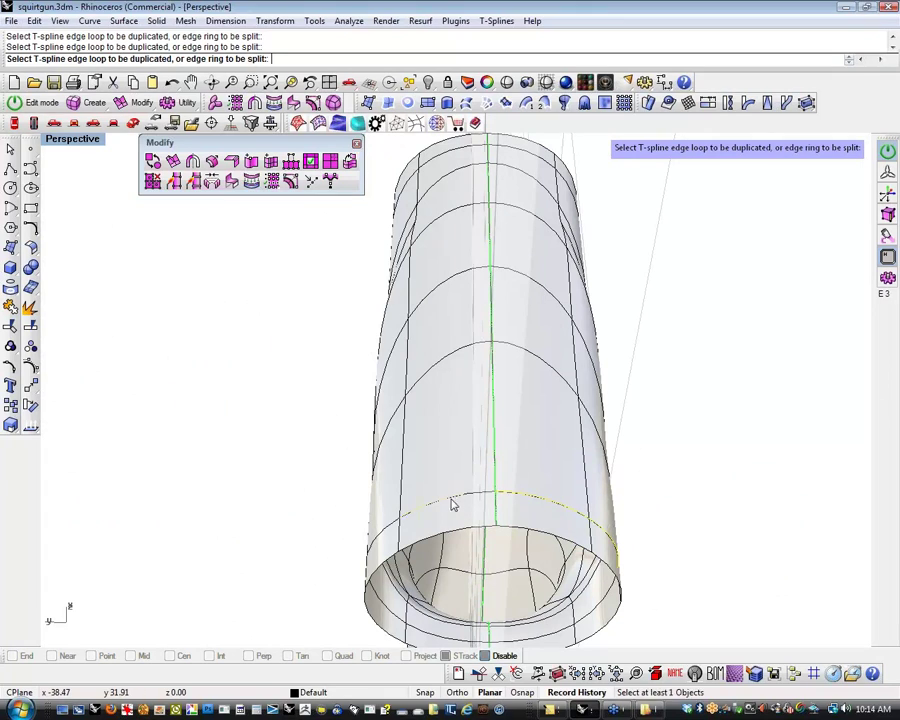
right_drag(476, 530, 299, 450)
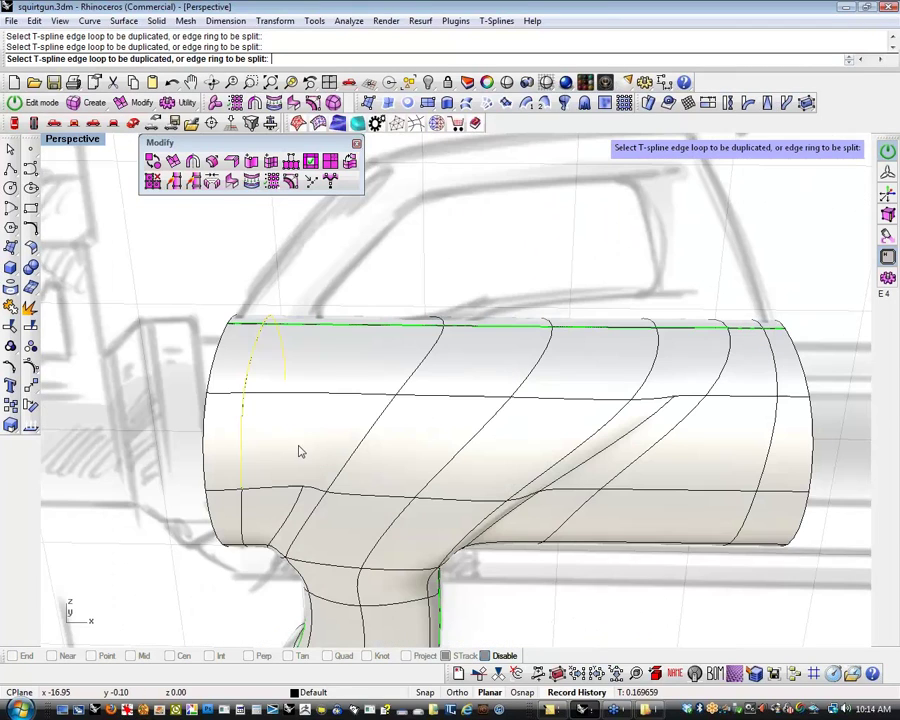
right_click(299, 450)
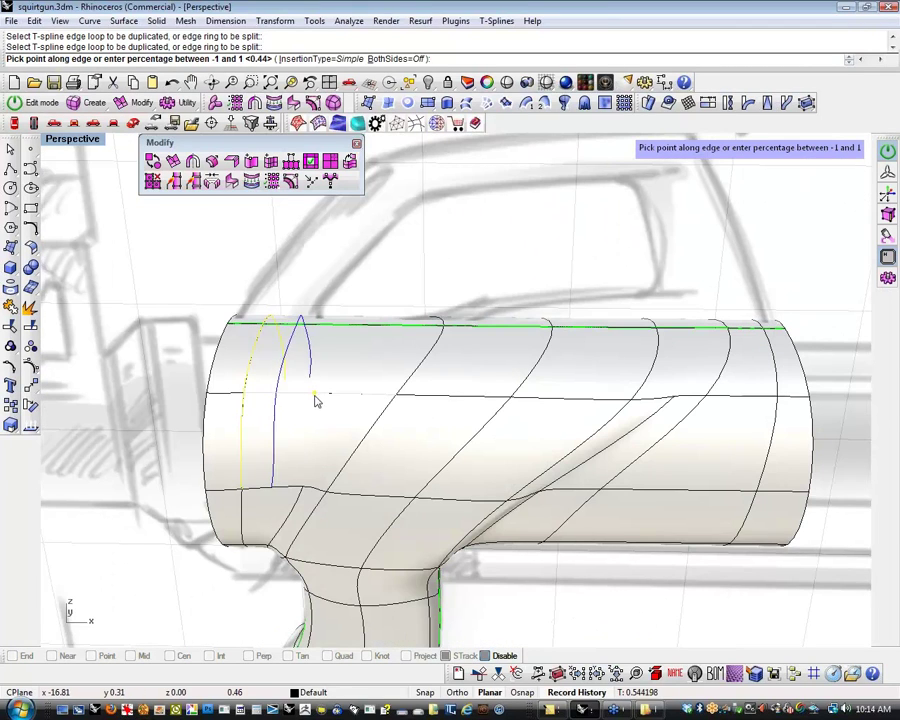
click(366, 398)
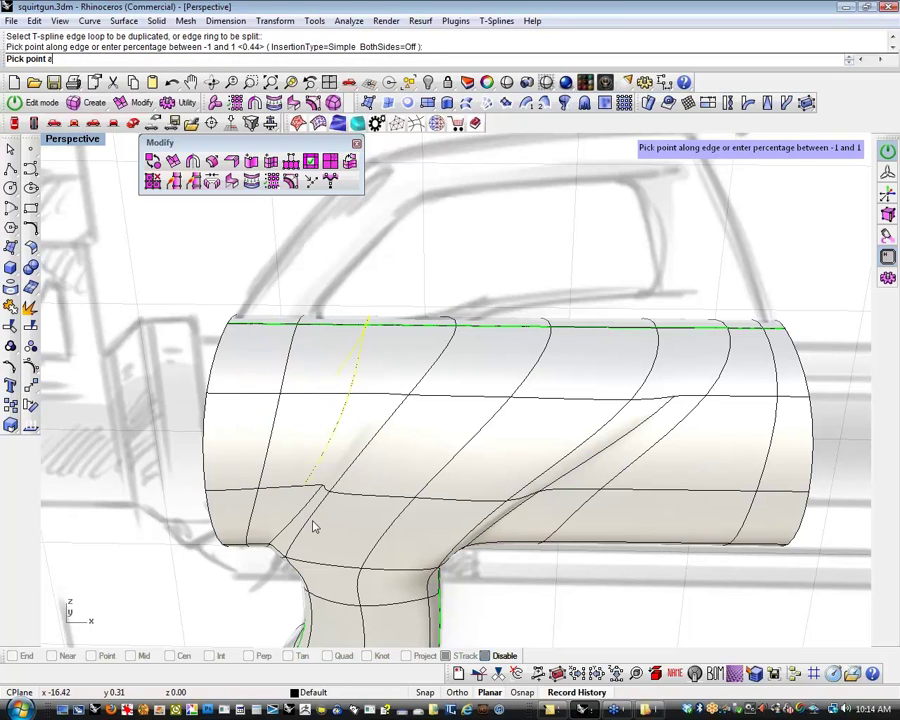
Weld the new edge's end vertex to the T-point vertex beside it on the sleeve's lower side row
right_drag(311, 522, 329, 483)
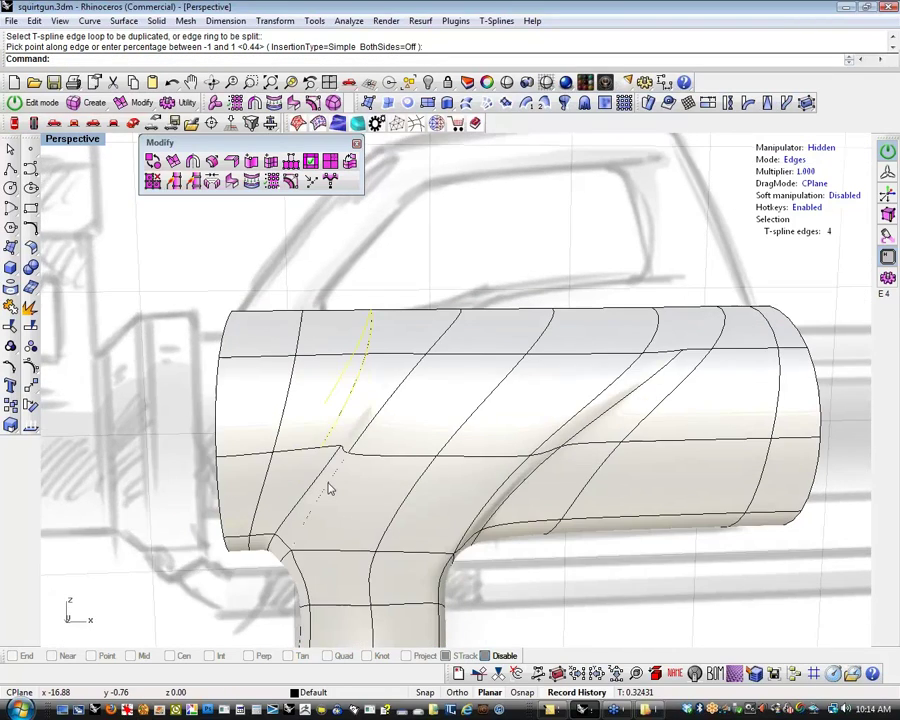
scroll(323, 462, up, 2)
scroll(351, 458, up, 1)
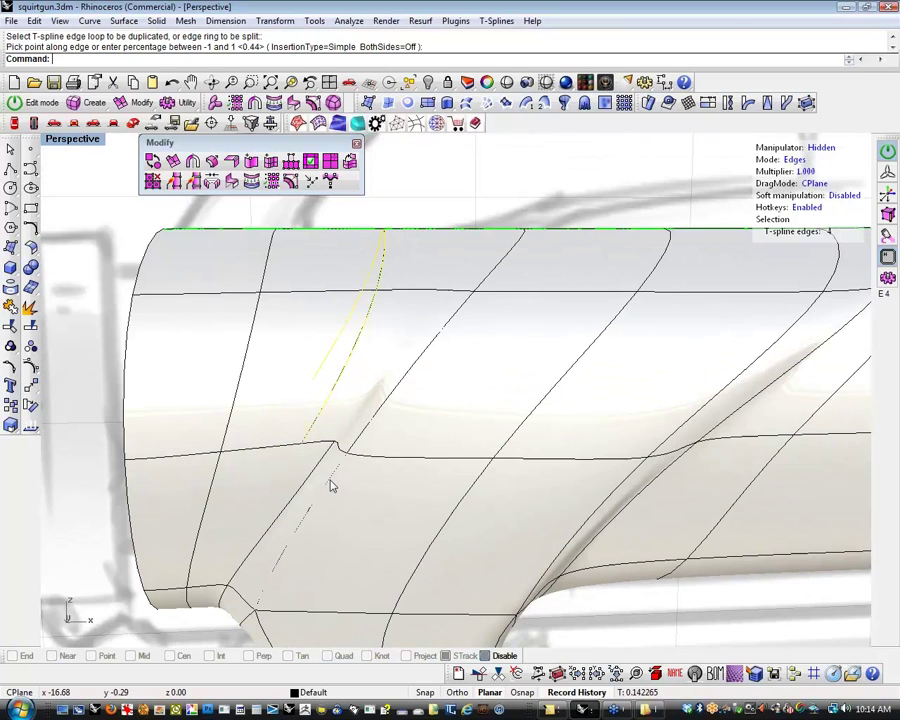
click(310, 462)
click(345, 458)
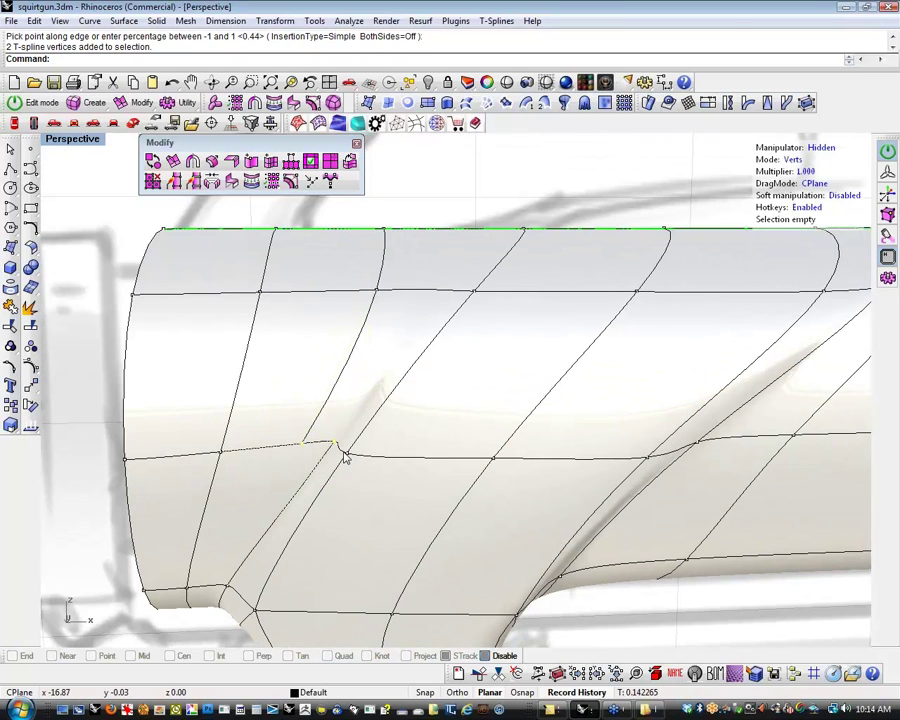
click(343, 458)
Select the sleeve's back-side open edge loop and extrude it to form a narrow extra ring of faces at that opening
scroll(369, 497, down, 2)
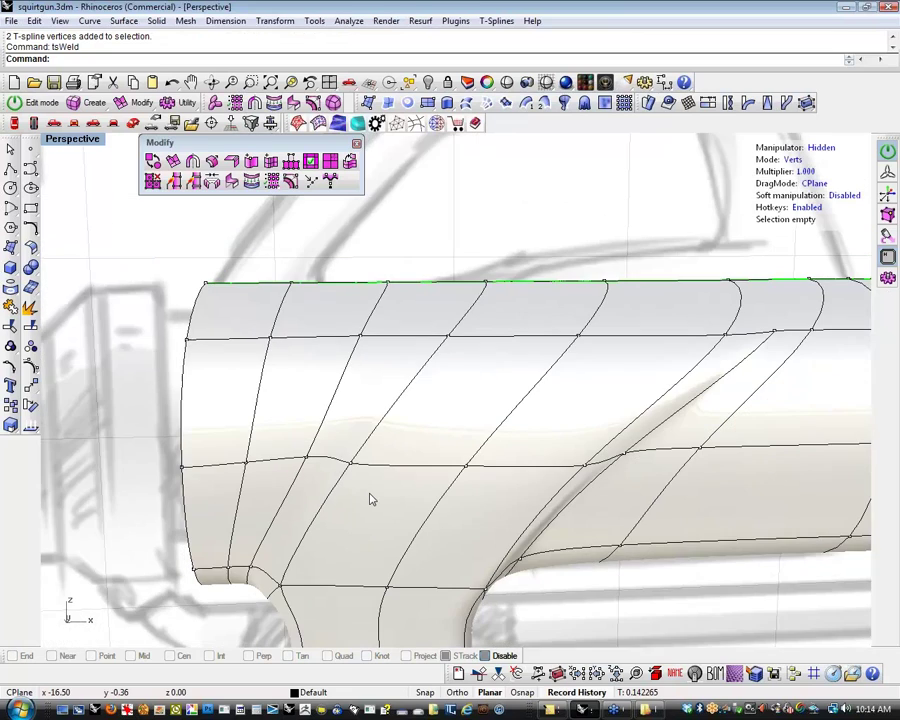
scroll(370, 499, down, 2)
right_drag(370, 499, 301, 488)
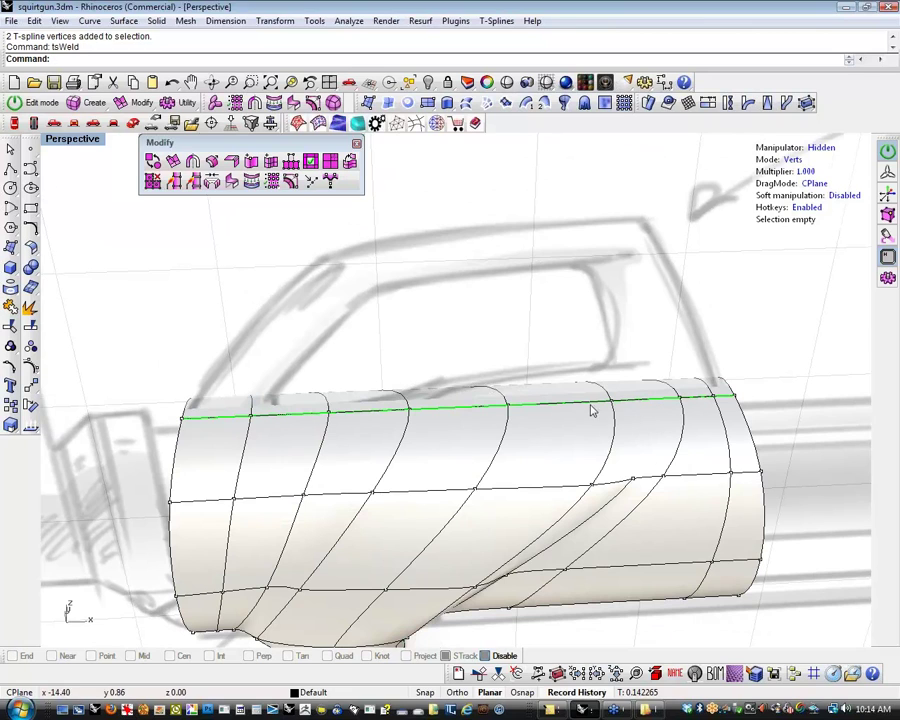
mouse_move(275, 452)
shift+right_down()
mouse_move(315, 453)
mouse_move(348, 478)
shift+right_up()
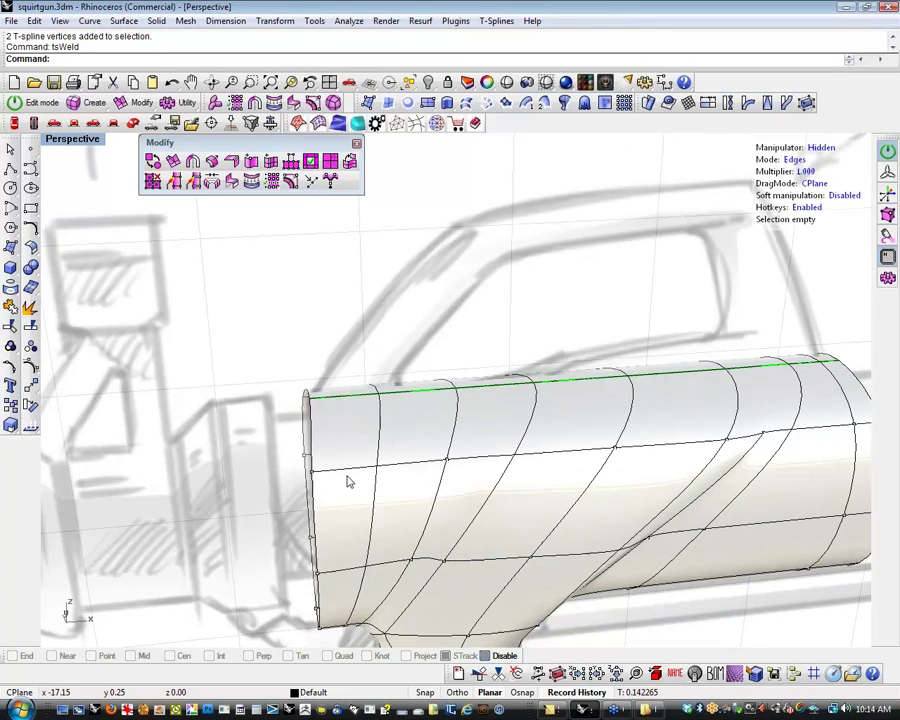
double_click(315, 503)
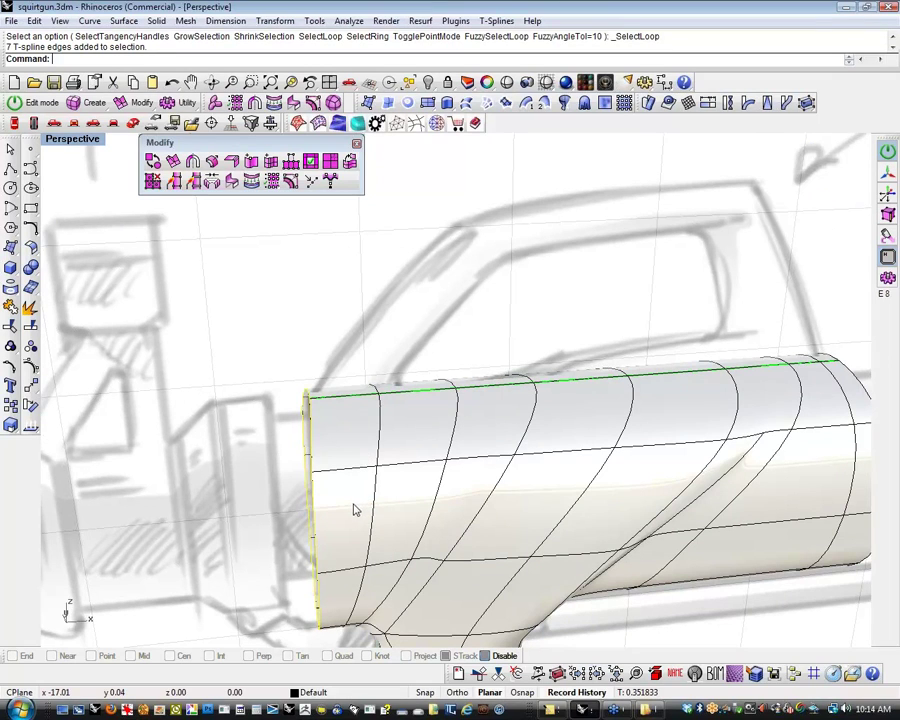
drag(354, 506, 242, 487)
click(243, 487)
right_drag(260, 480, 315, 452)
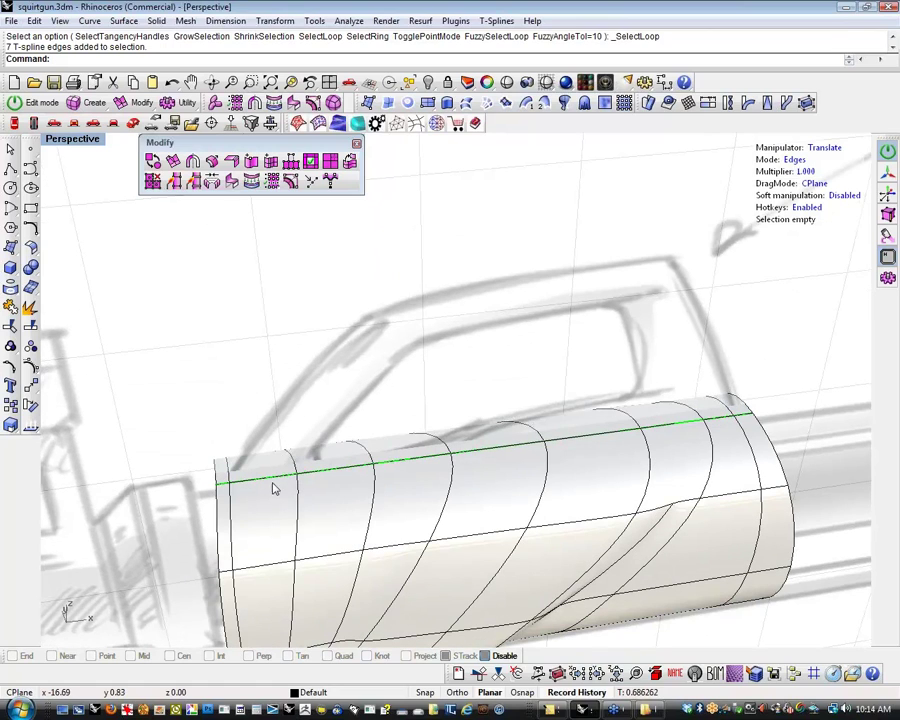
Select the four top faces at each end of the cylinder and extrude all eight upward into two bosses
key(d)
click(324, 507)
shift+click(263, 520)
shift+click(266, 471)
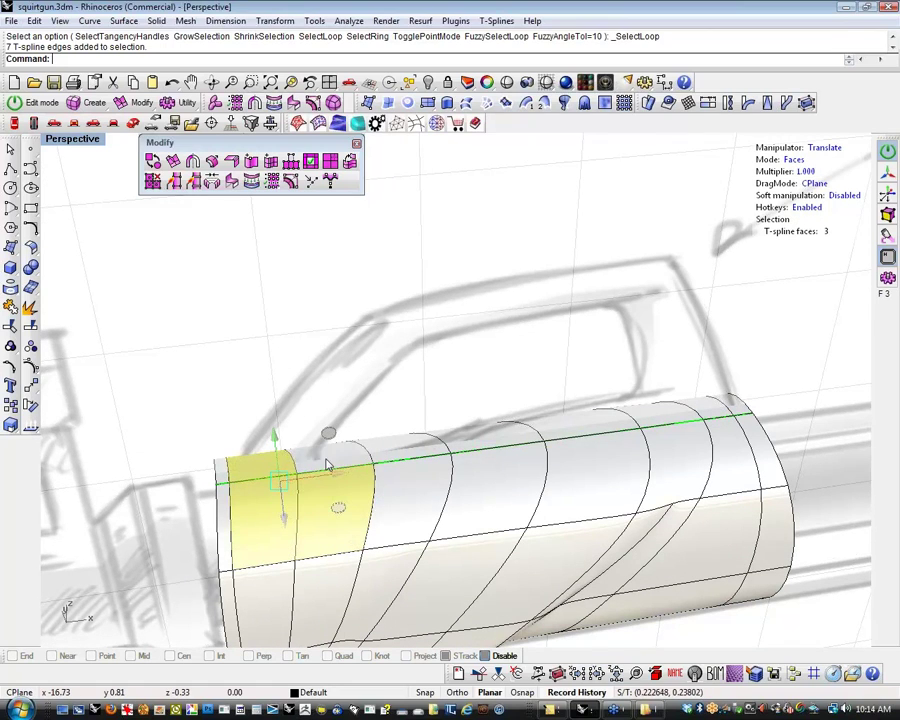
shift+click(330, 459)
right_drag(432, 491, 400, 520)
shift+click(664, 538)
shift+click(707, 520)
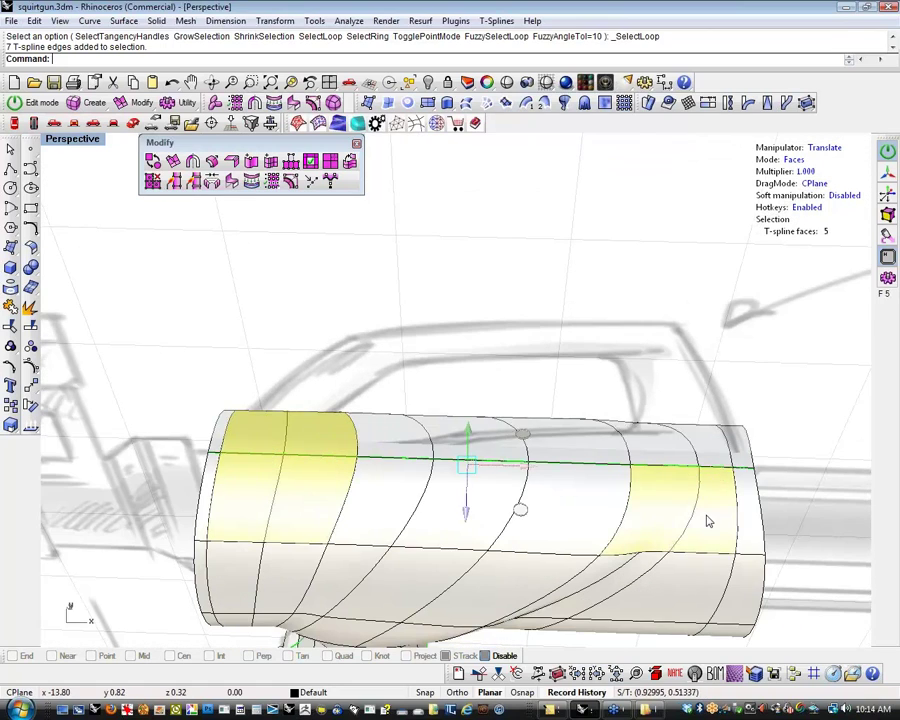
shift+click(703, 453)
shift+click(669, 456)
mouse_move(589, 505)
right_down()
mouse_move(560, 440)
mouse_move(803, 412)
mouse_move(750, 403)
mouse_move(599, 430)
mouse_move(583, 464)
mouse_move(592, 456)
mouse_move(581, 454)
mouse_move(597, 446)
right_up()
drag(479, 398, 482, 337)
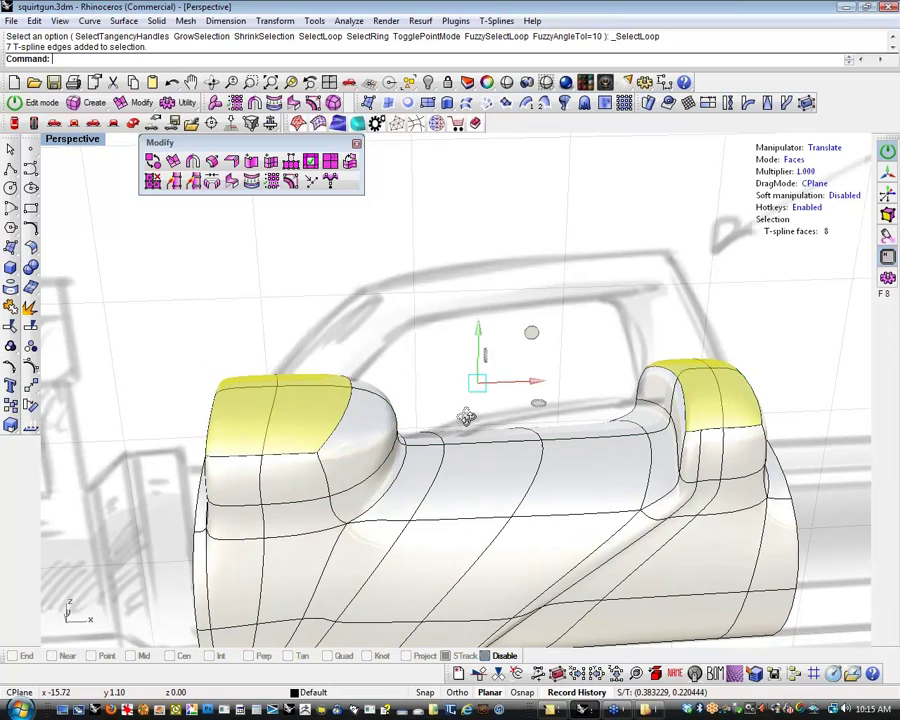
right_drag(468, 416, 580, 383)
click(246, 368)
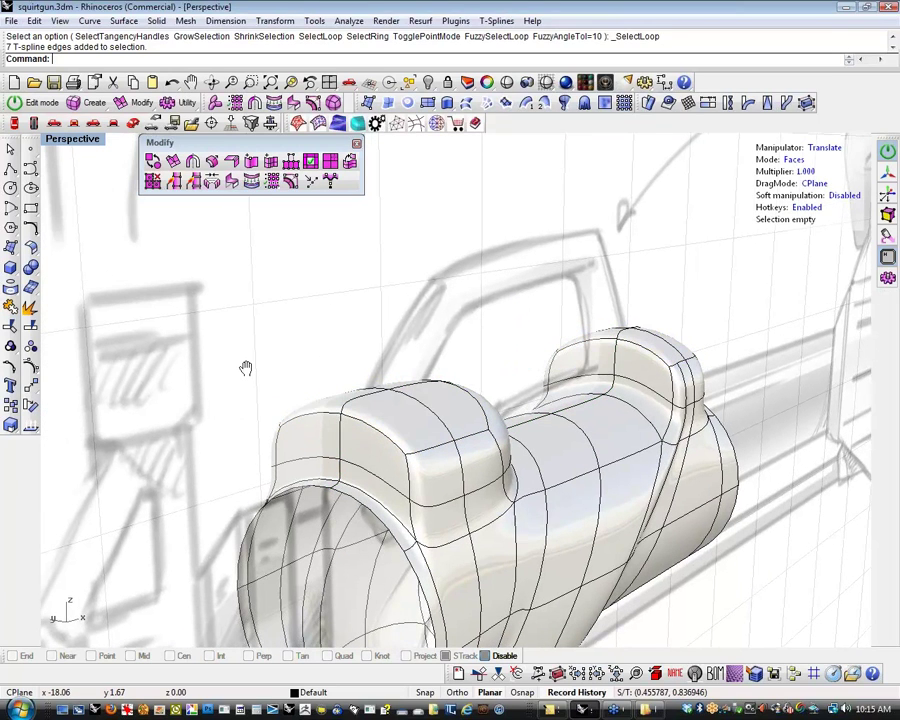
Select the ring of vertical edges around the rear boss and scale it narrower along the gun's length
shift+right_drag(246, 368, 186, 371)
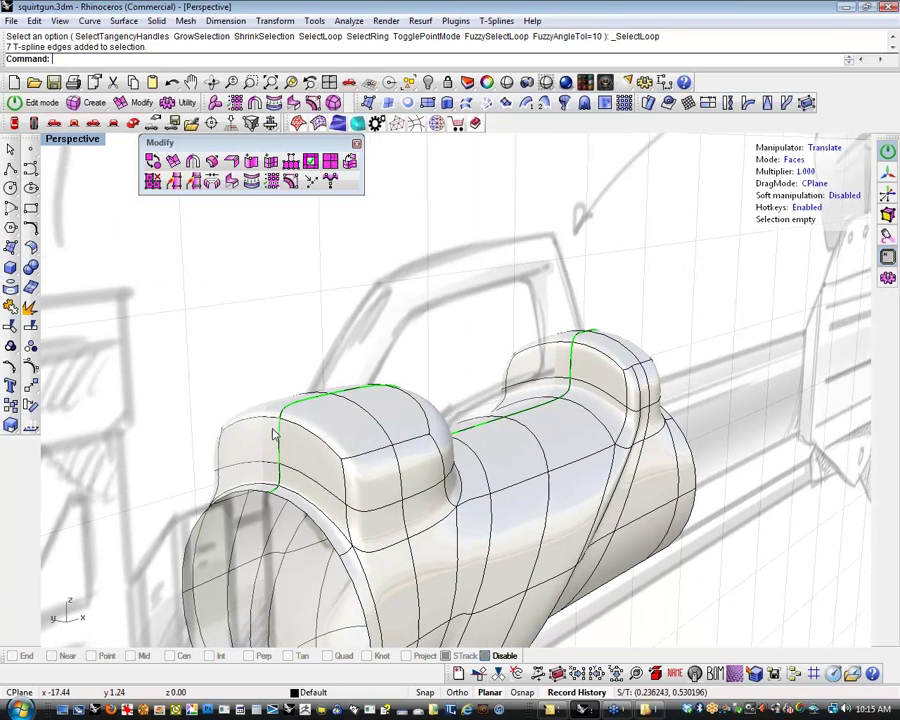
click(346, 472)
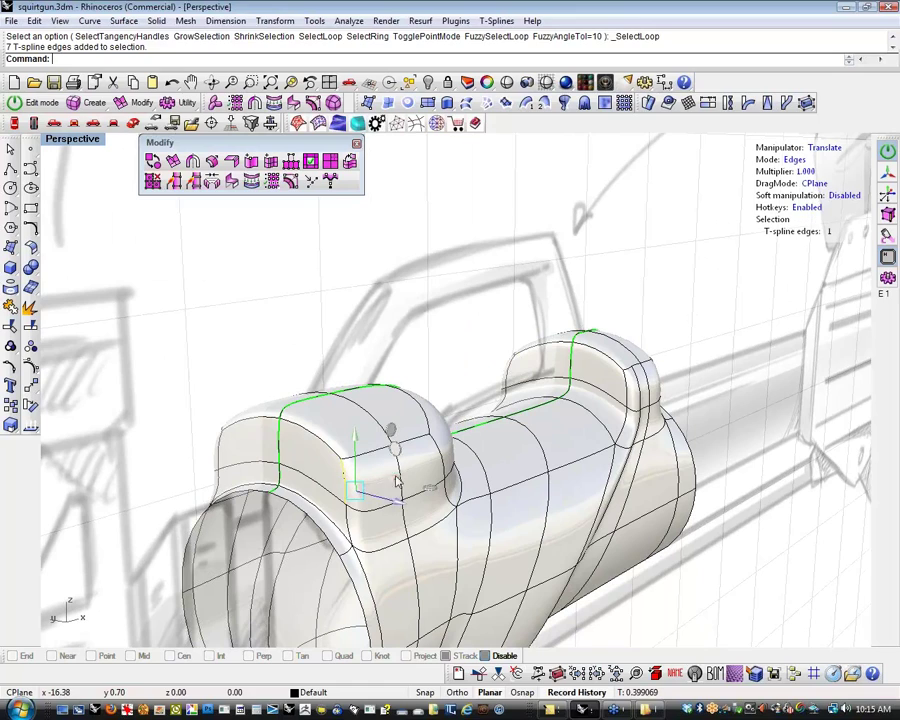
shift+click(281, 454)
key(i)
key(r)
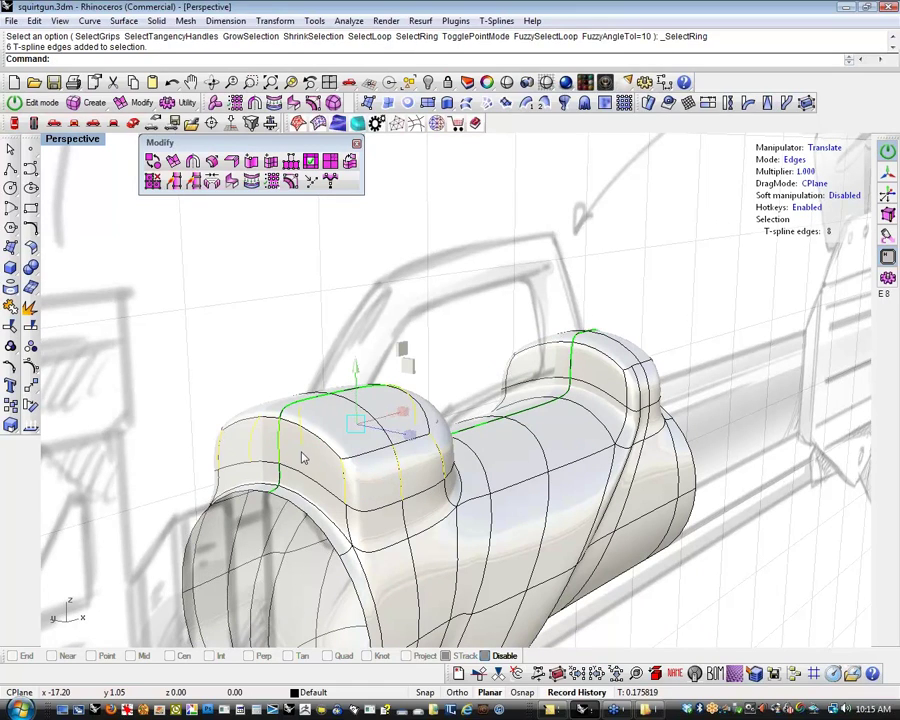
drag(403, 412, 267, 435)
Select the edge loop around the rear boss's base and move it slightly rearward along X
shift+right_drag(258, 438, 205, 485)
right_drag(460, 525, 319, 526)
scroll(264, 457, up, 6)
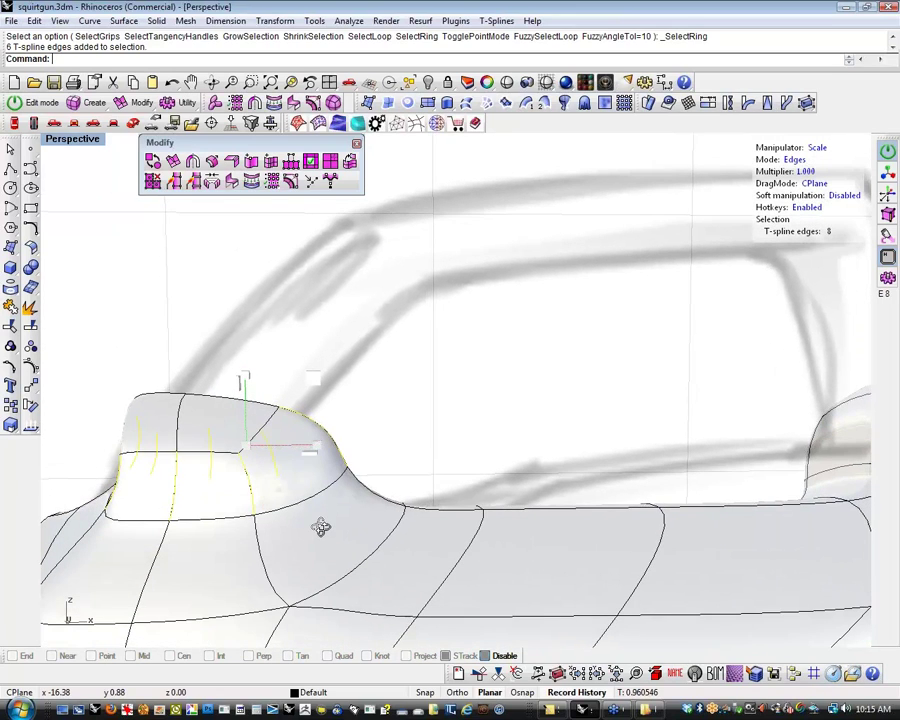
click(282, 511)
key(l)
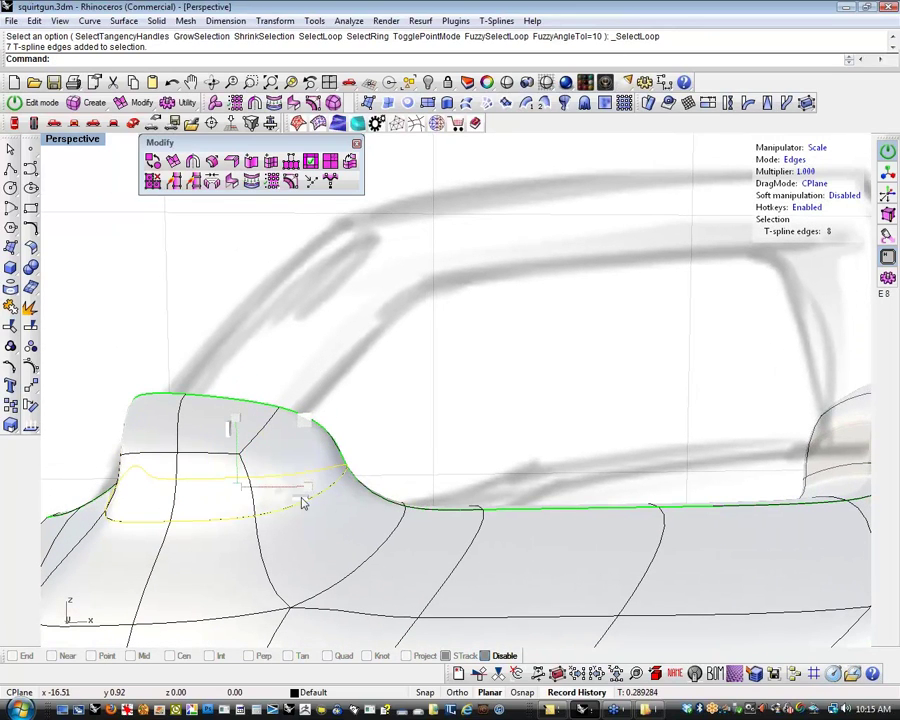
mouse_move(302, 500)
mouse_down()
mouse_move(295, 488)
mouse_move(267, 486)
mouse_move(311, 490)
mouse_up()
key(ctrl+z)
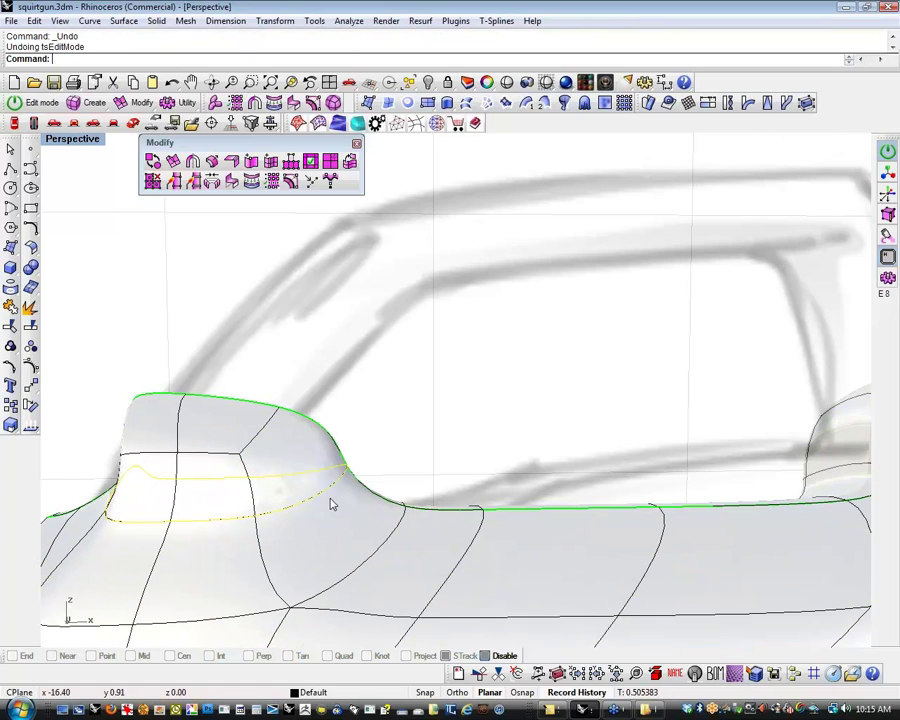
key(w)
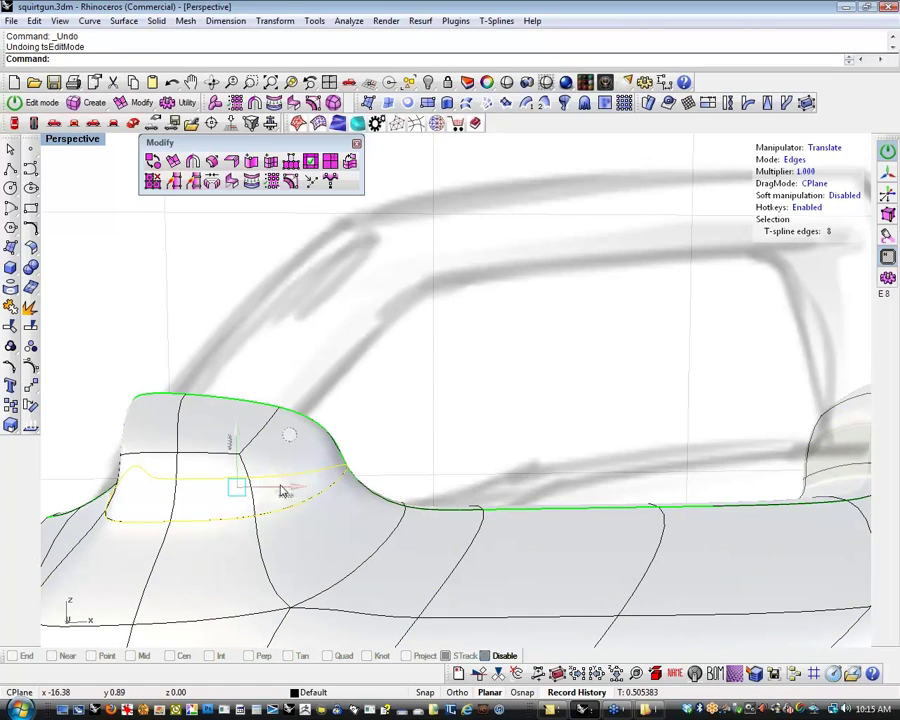
drag(287, 488, 268, 490)
key(Escape)
Delete the four faces capping the rear boss to leave its top open
right_drag(408, 461, 314, 516)
key(d)
click(312, 516)
shift+click(262, 525)
shift+click(305, 476)
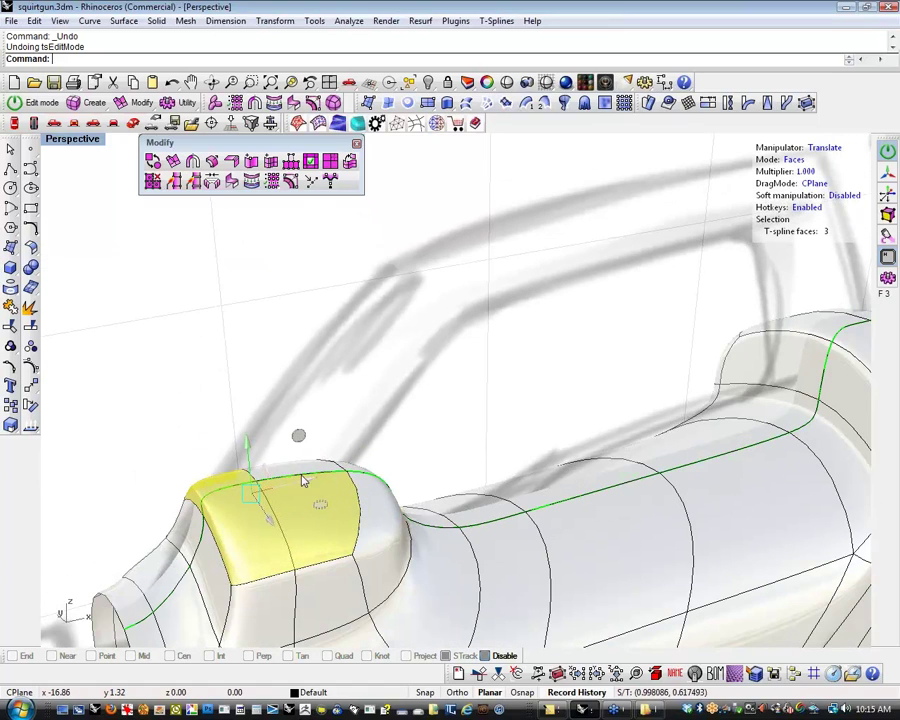
shift+click(314, 472)
key(Delete)
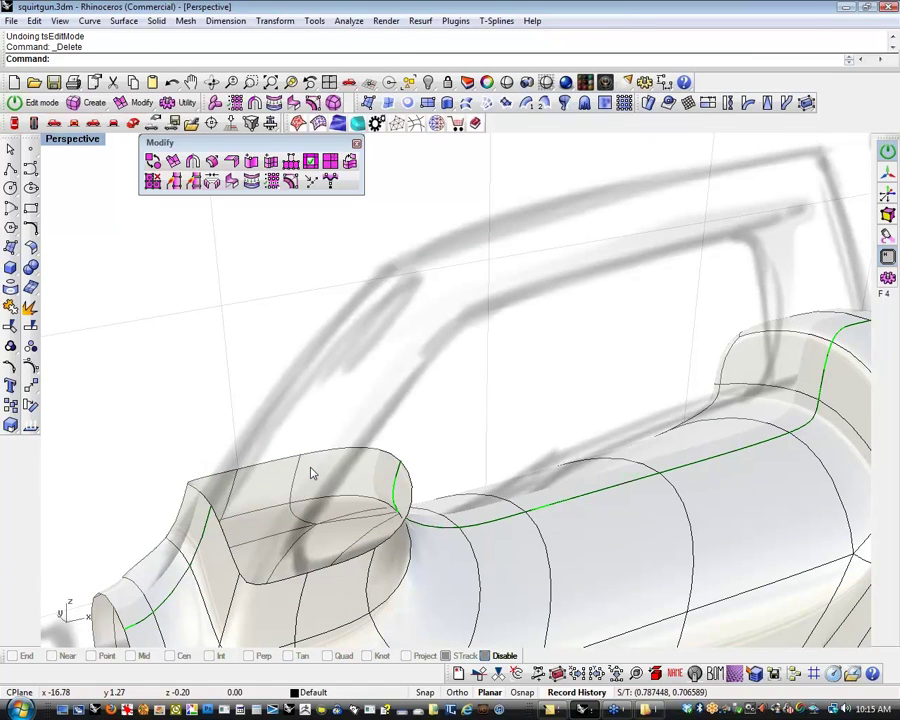
Delete the four faces capping the front boss to leave its top open
right_drag(311, 473, 307, 541)
right_drag(494, 533, 507, 524)
click(514, 522)
shift+click(563, 518)
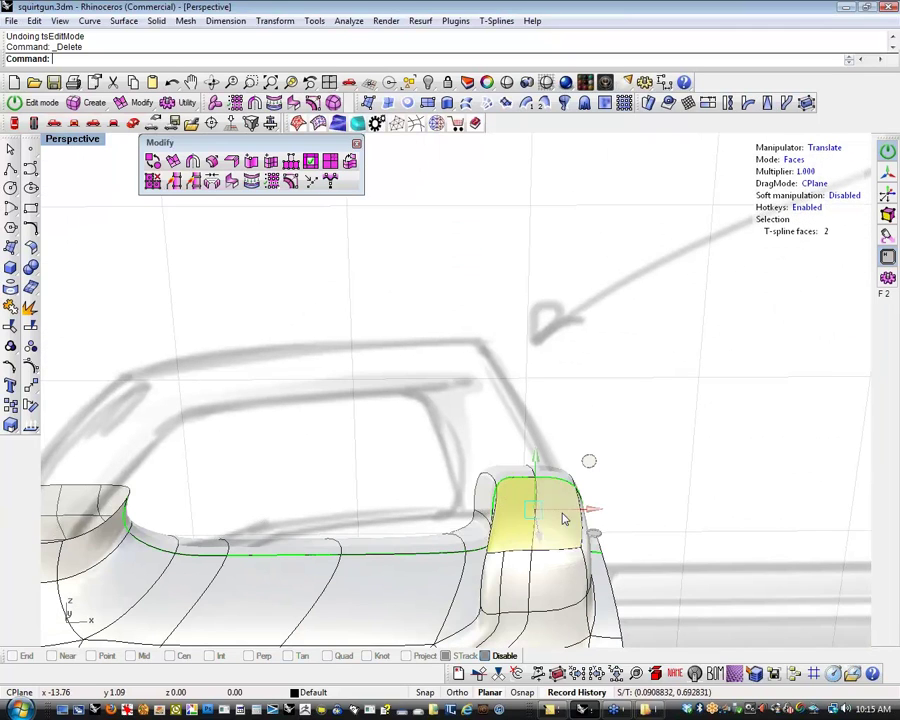
shift+click(524, 474)
key(Delete)
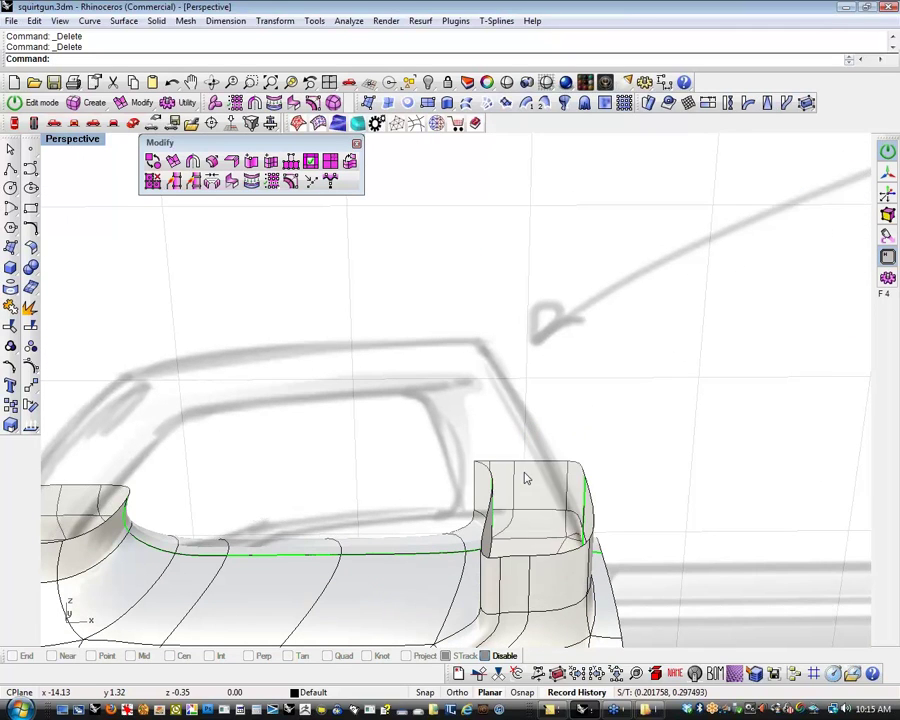
In the Front view, scale the rear boss's lower edge loop narrower along X about a pivot at its rear end
right_drag(516, 560, 527, 518)
scroll(527, 519, down, 8)
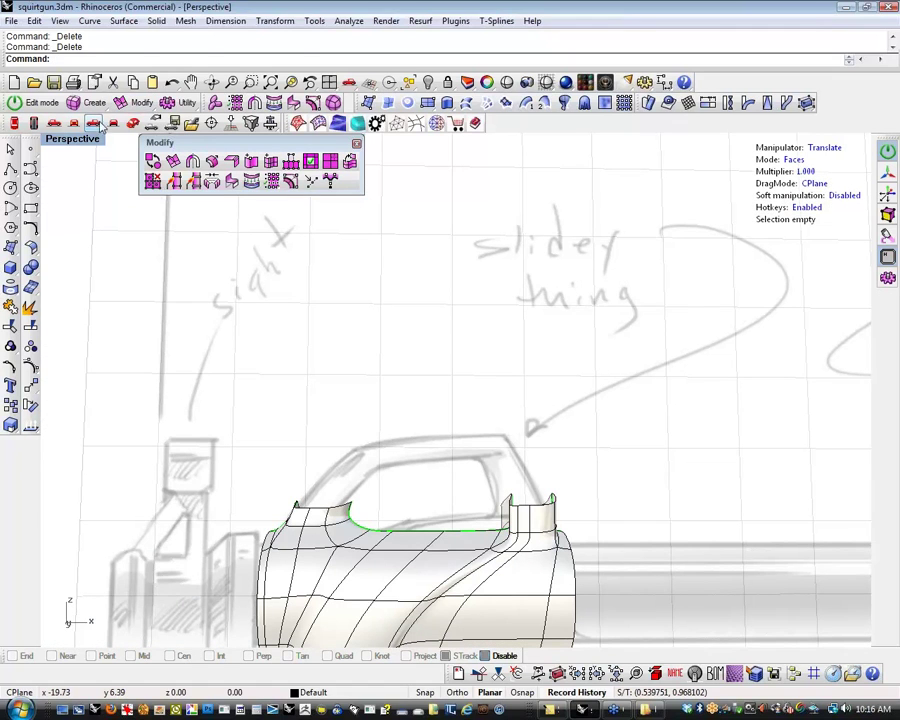
click(76, 126)
right_drag(348, 537, 359, 523)
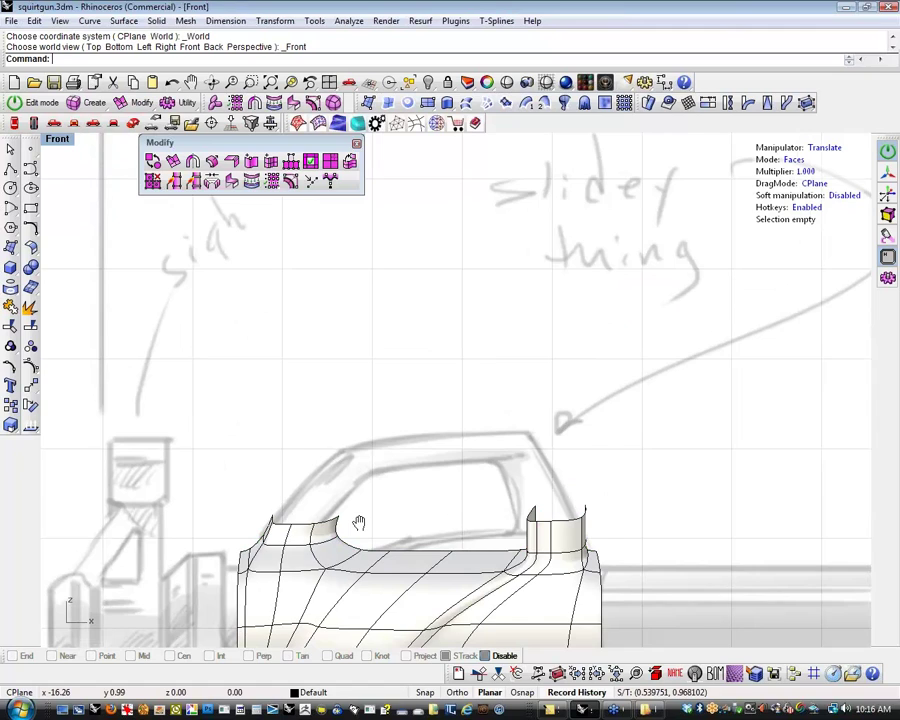
scroll(340, 515, up, 8)
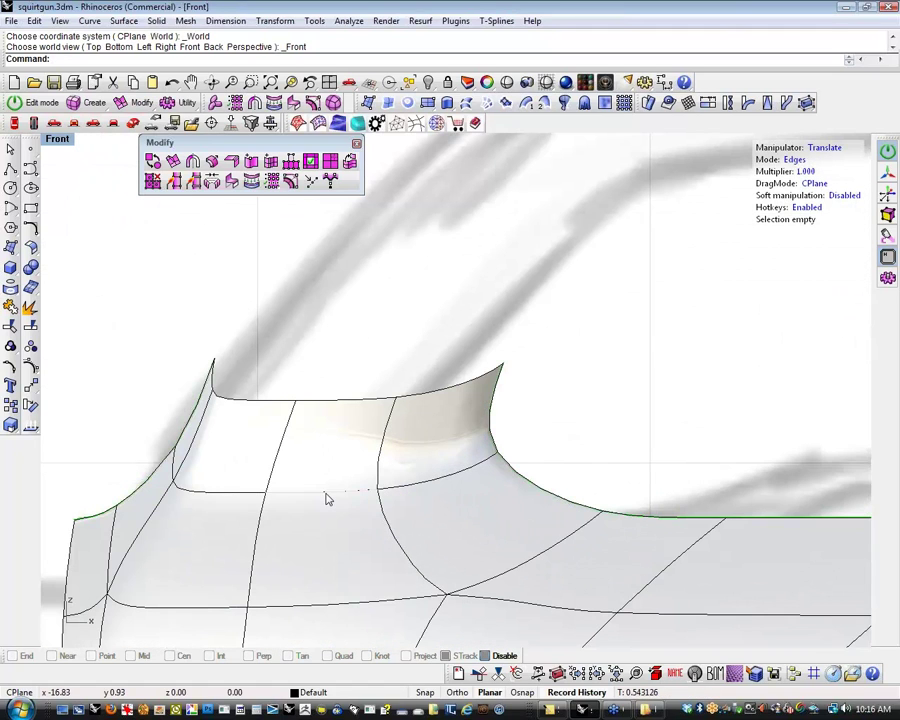
double_click(325, 492)
key(x)
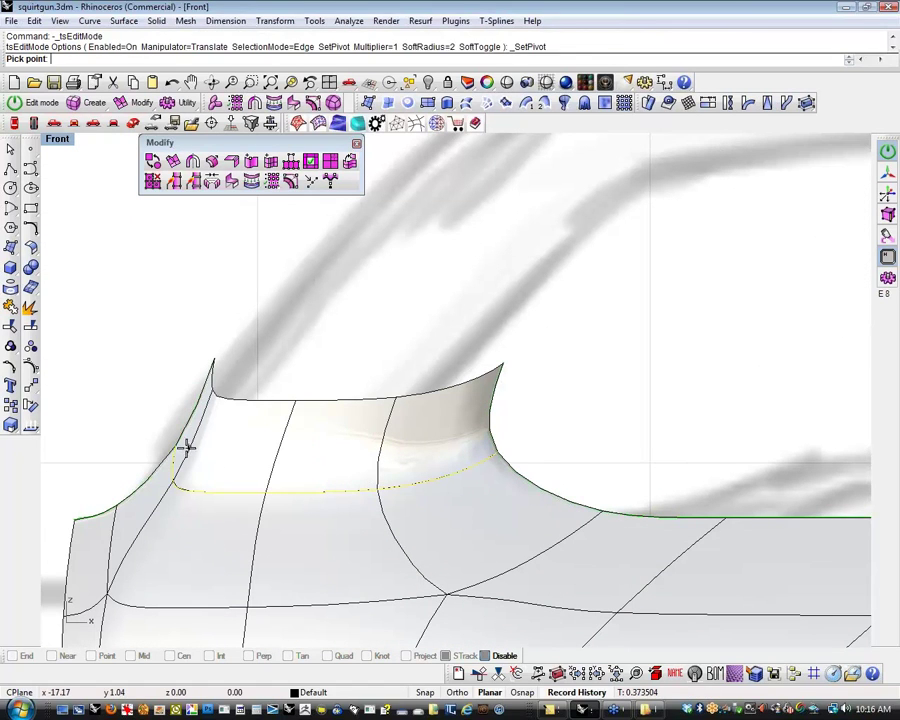
click(175, 446)
key(r)
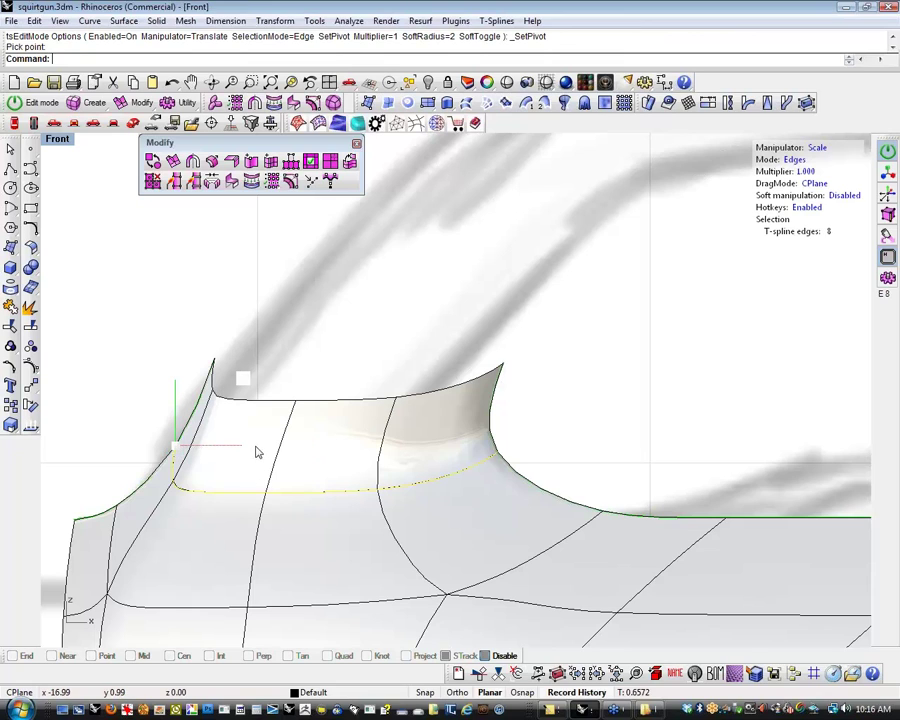
drag(256, 452, 219, 452)
Scale the rear boss's open rim slightly narrower along X about a pivot at its rear upper corner
double_click(226, 396)
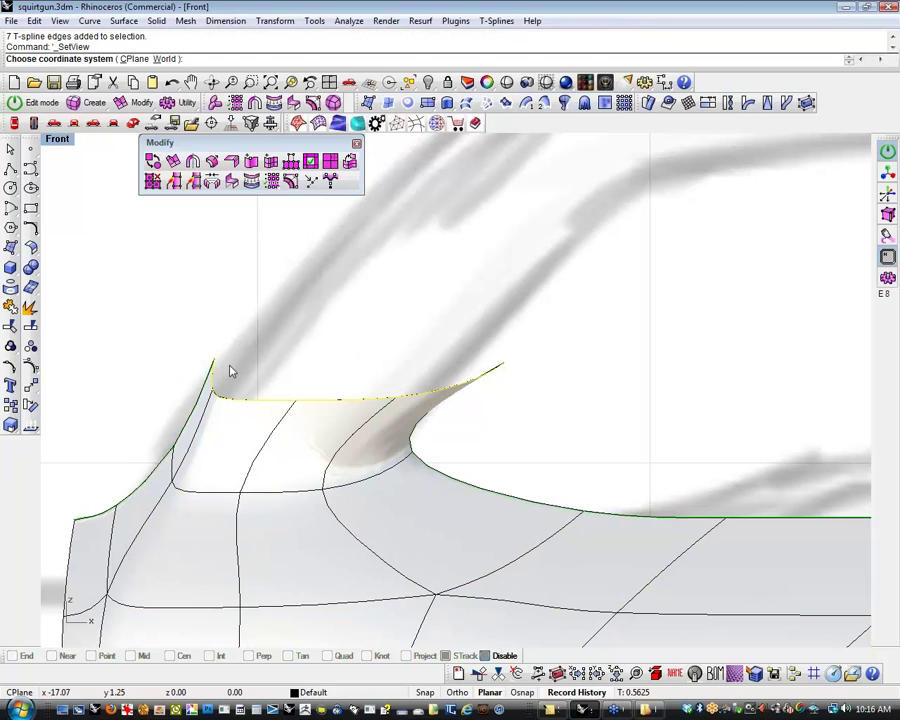
key(Insert)
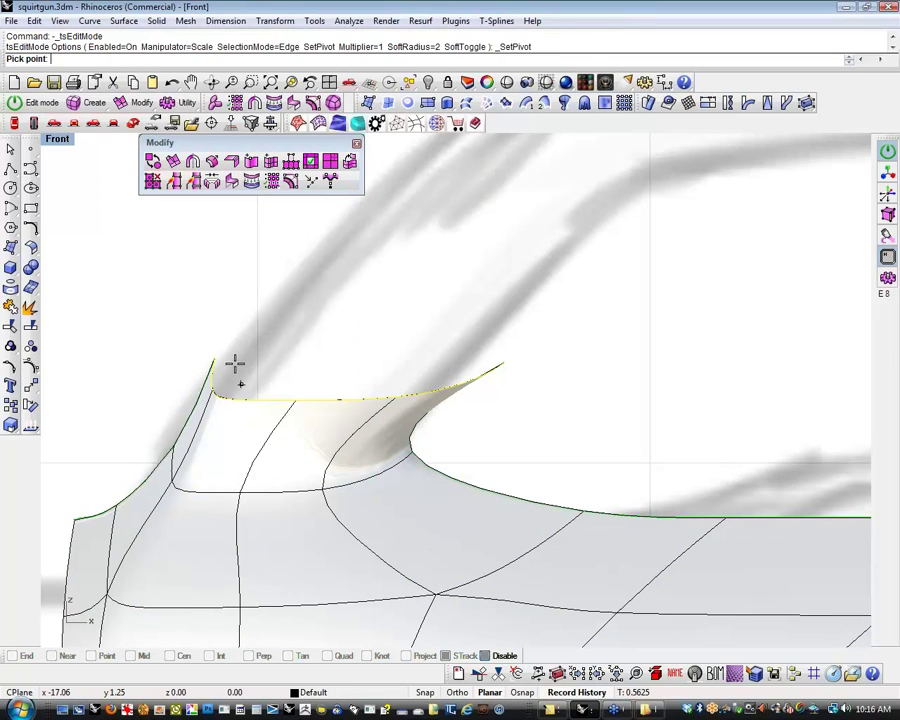
click(213, 360)
drag(280, 362, 278, 365)
click(367, 380)
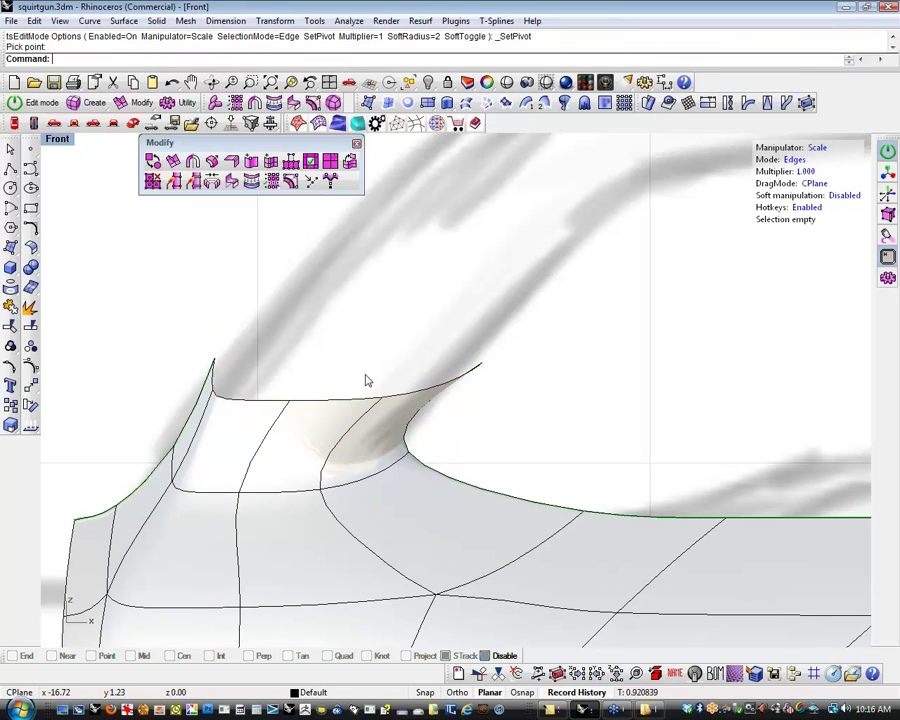
Flatten the rear boss's open rim by scaling it vertically about a pivot at its rear upper corner
right_drag(367, 381, 372, 402)
drag(177, 354, 533, 436)
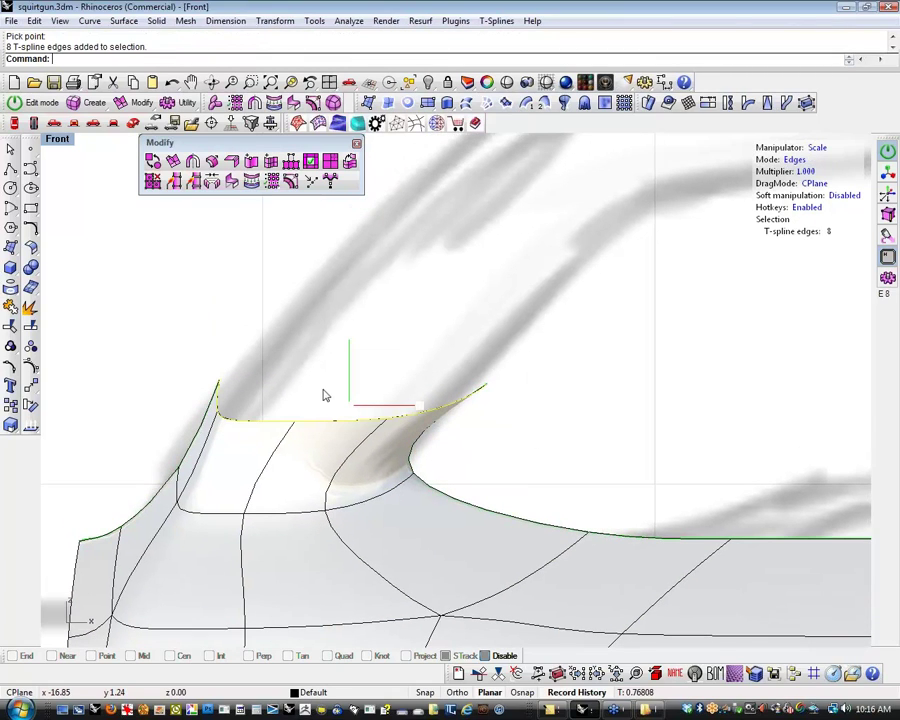
key(v)
click(220, 378)
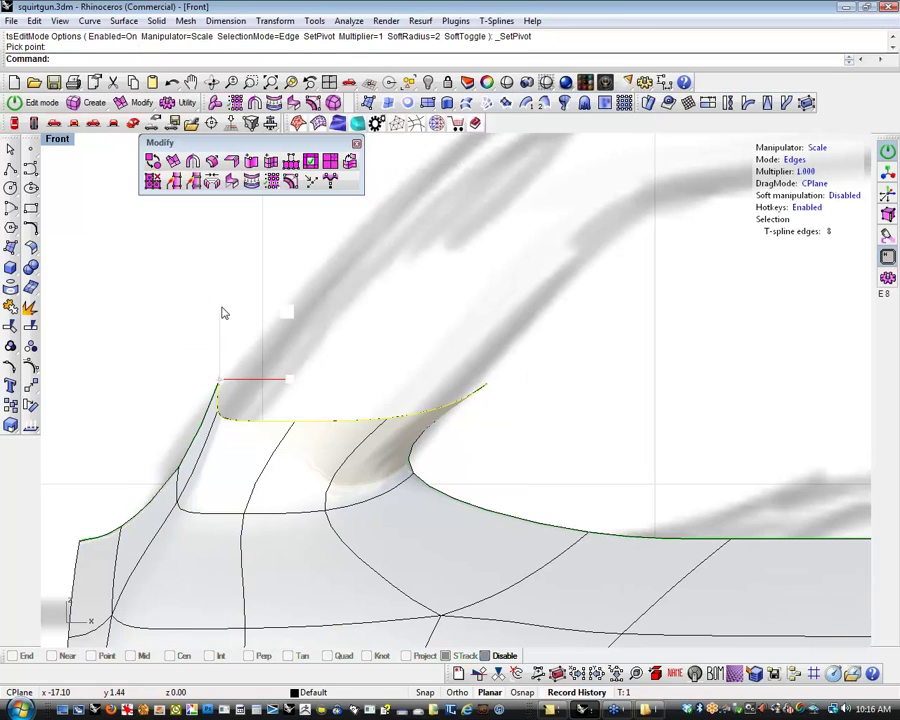
drag(221, 308, 222, 321)
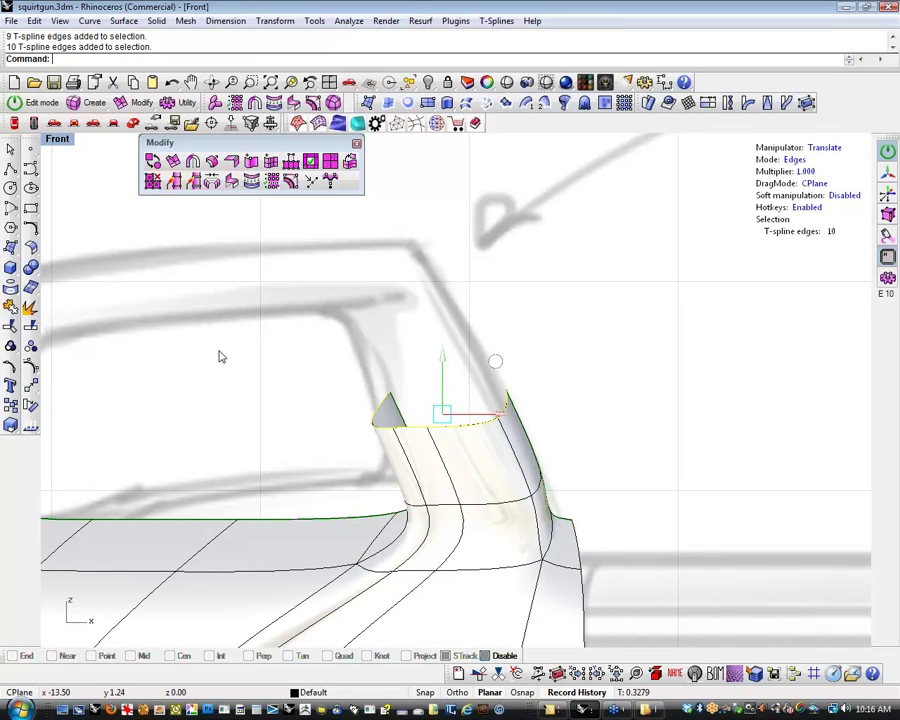
Flatten the front leg's open rim and move the edge at the leg's inner base slightly upward
right_click(507, 386)
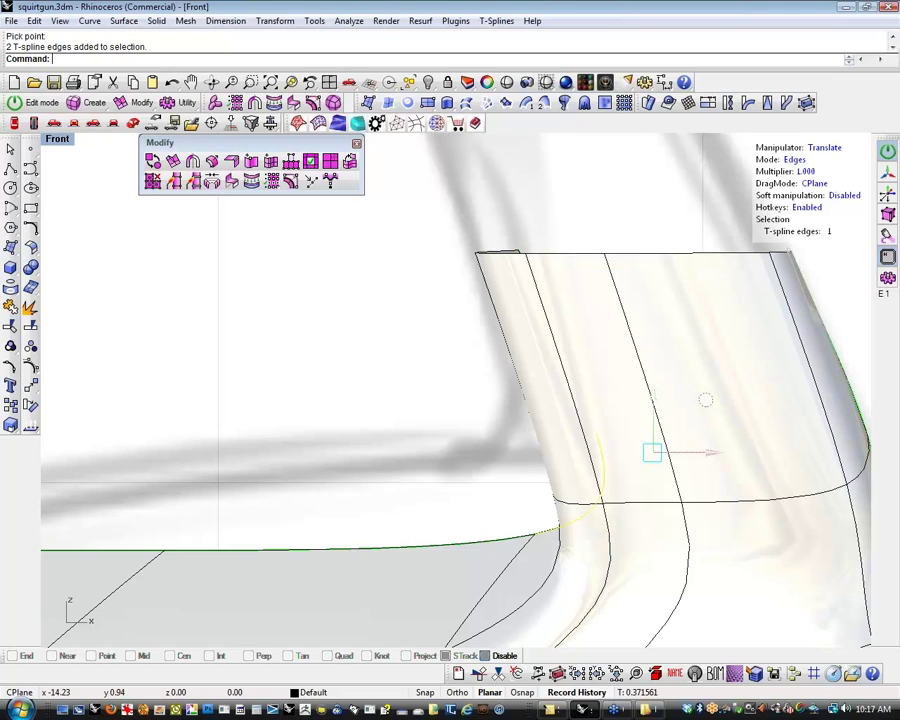
click(665, 379)
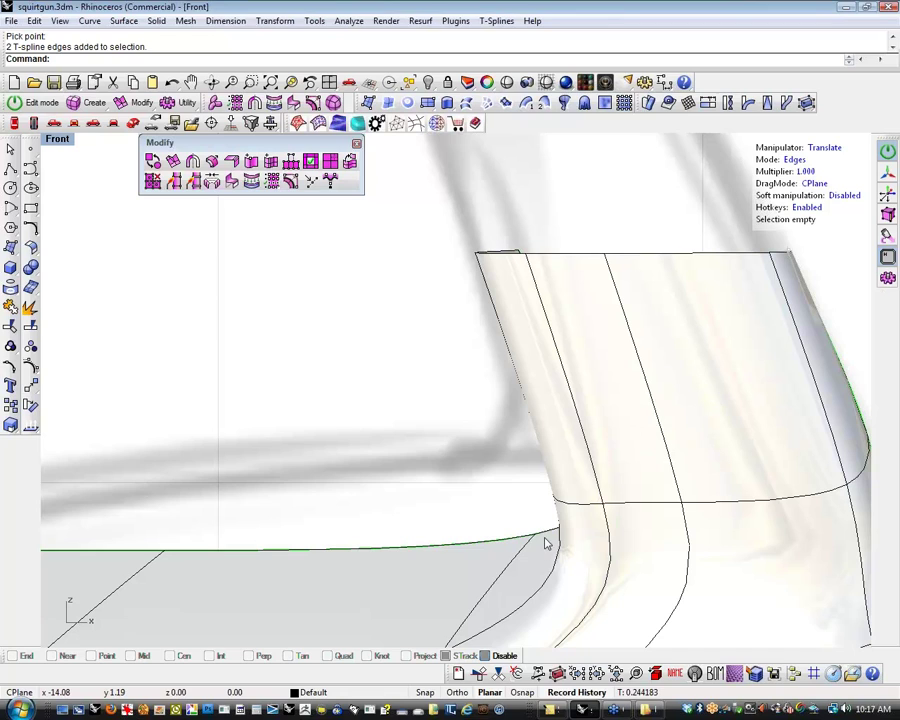
click(655, 445)
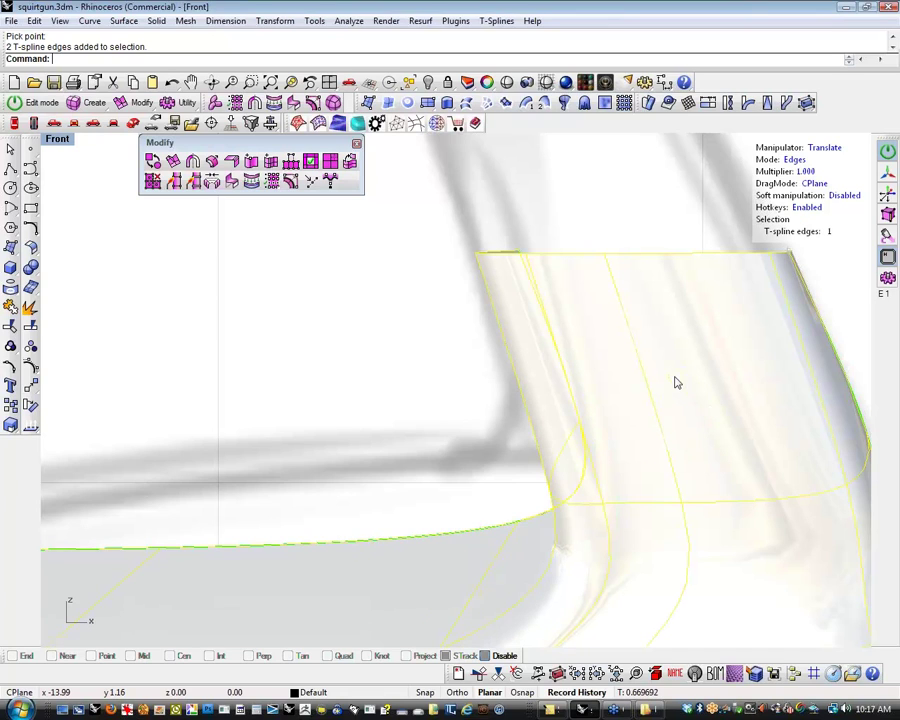
click(410, 385)
scroll(426, 432, down, 4)
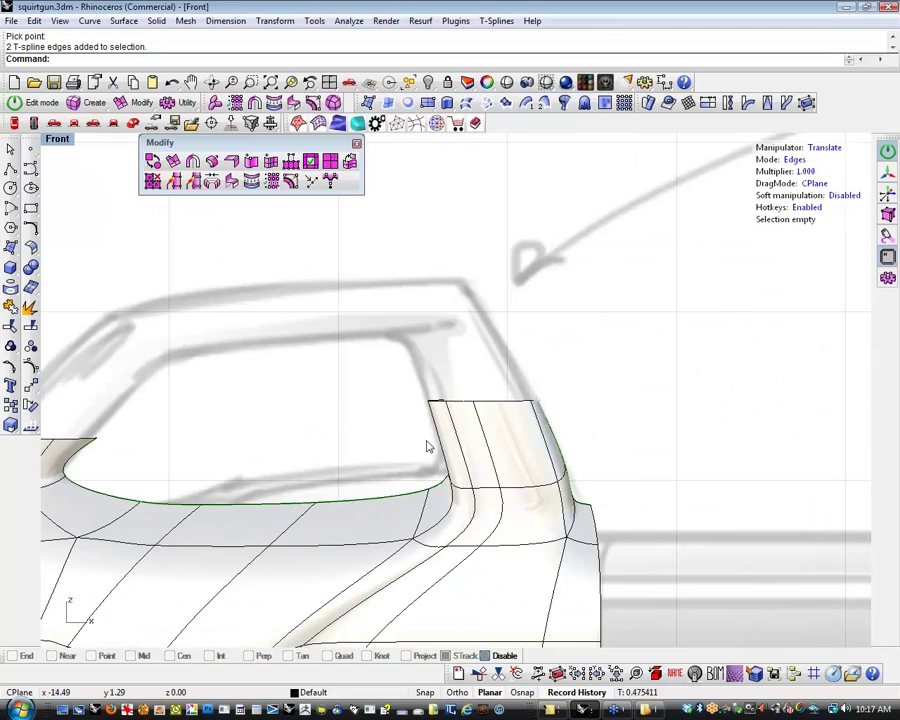
Extrude the rear leg's open rim loop up along the sketched handle in two successive segments
double_click(314, 455)
click(295, 406)
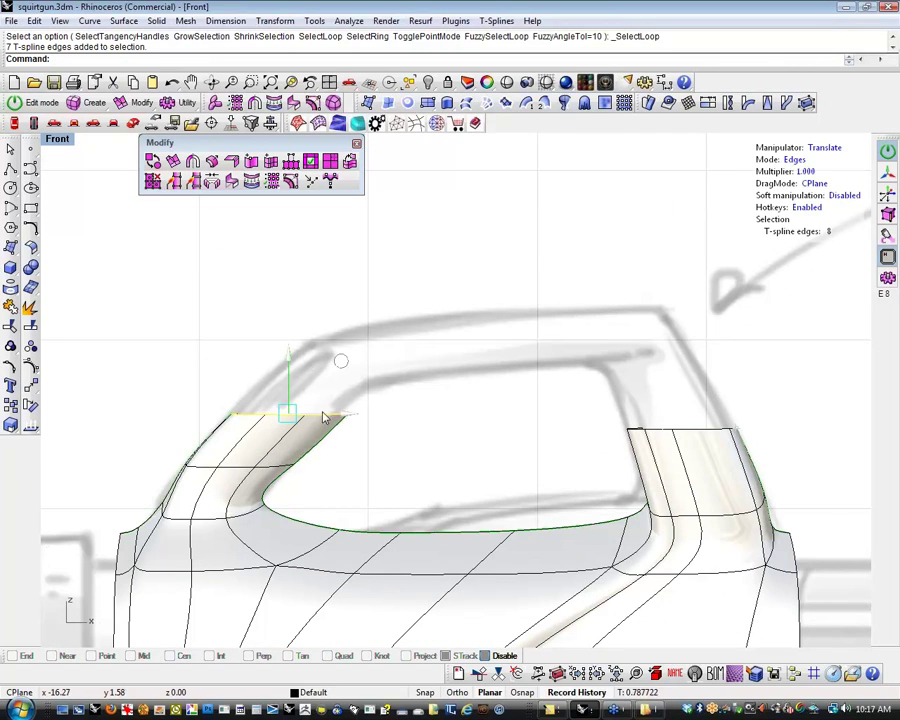
click(365, 341)
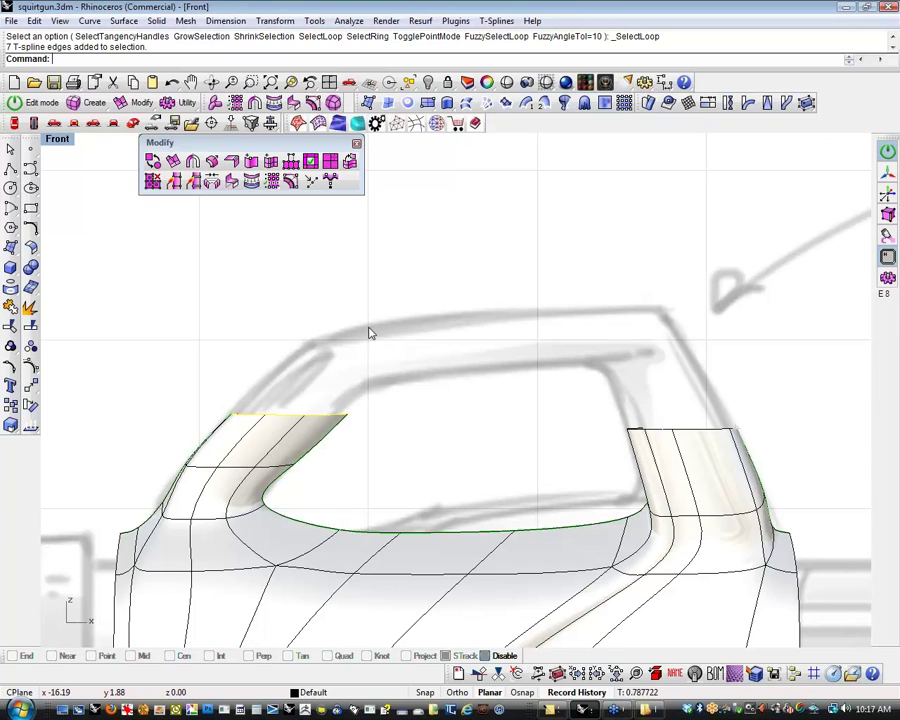
Rotate the rear leg's open rim about a pivot at its inner corner and scale it smaller to follow the sketched bend
key(r)
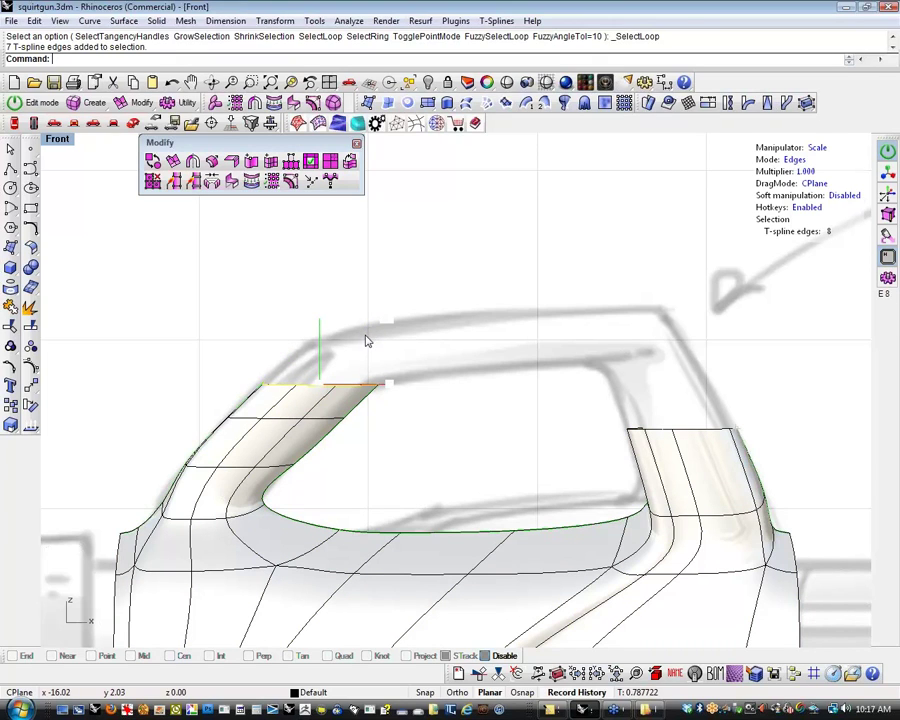
key(w)
key(e)
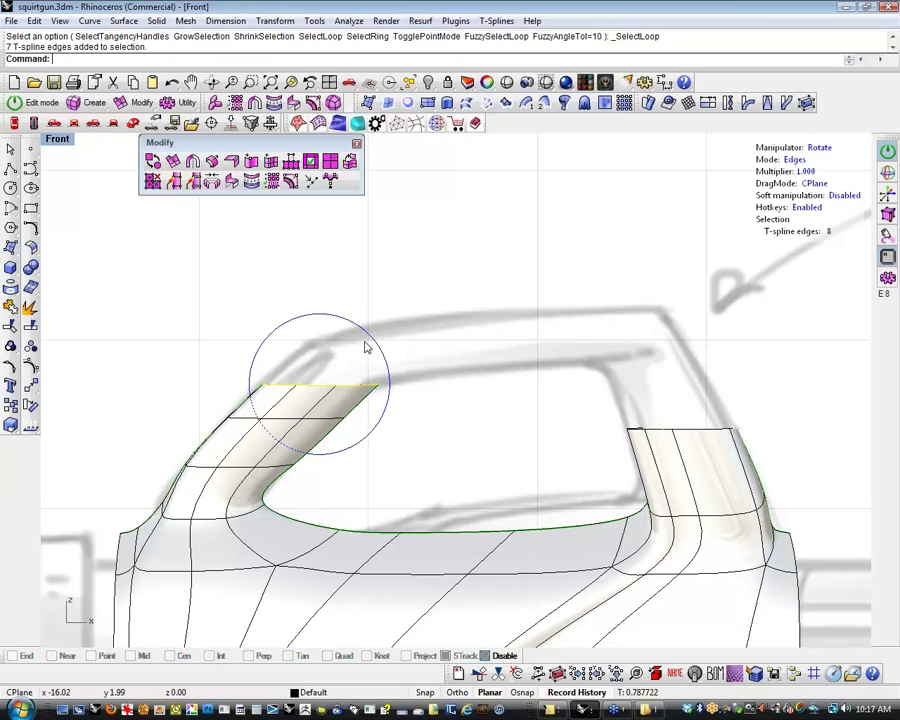
key(t)
click(379, 384)
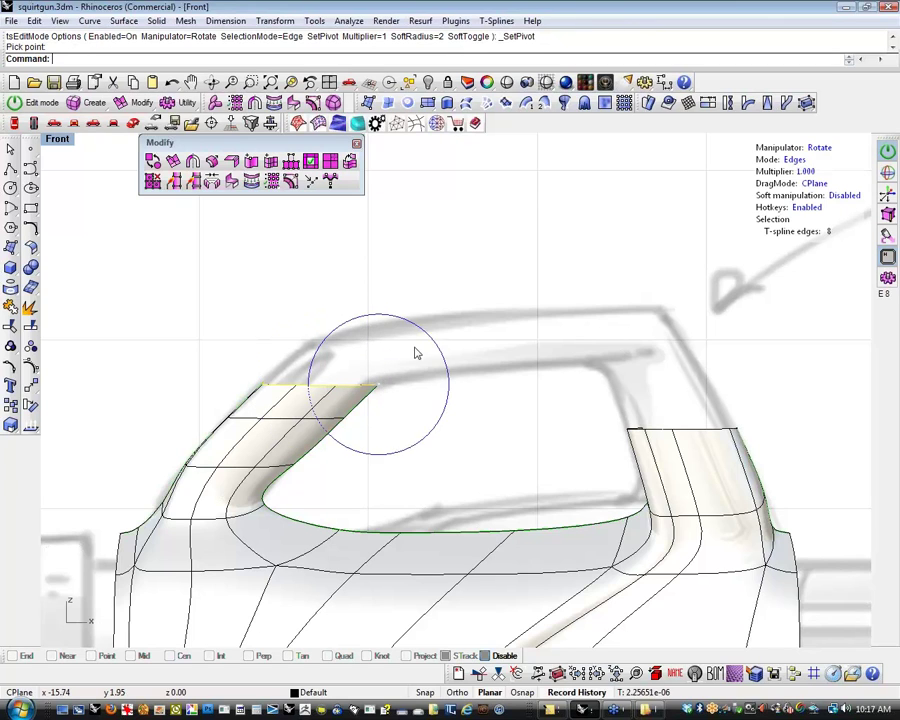
drag(432, 342, 437, 420)
key(r)
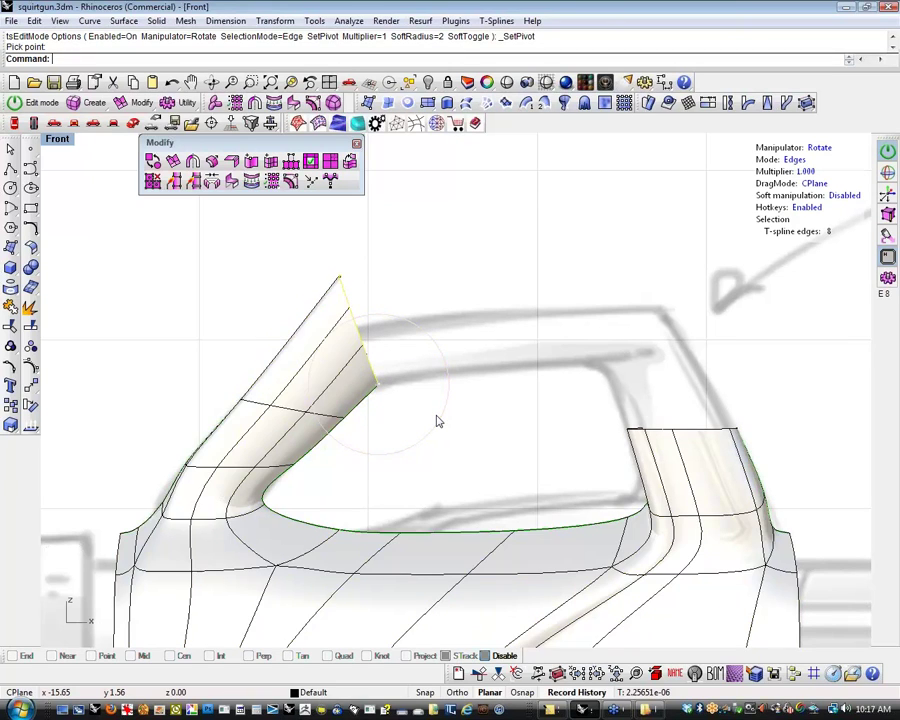
drag(390, 342, 476, 383)
Extrude the rear leg's tilted rim forward along the sketched top bar, first a short segment around the bend, then a longer one
key(w)
drag(470, 334, 520, 338)
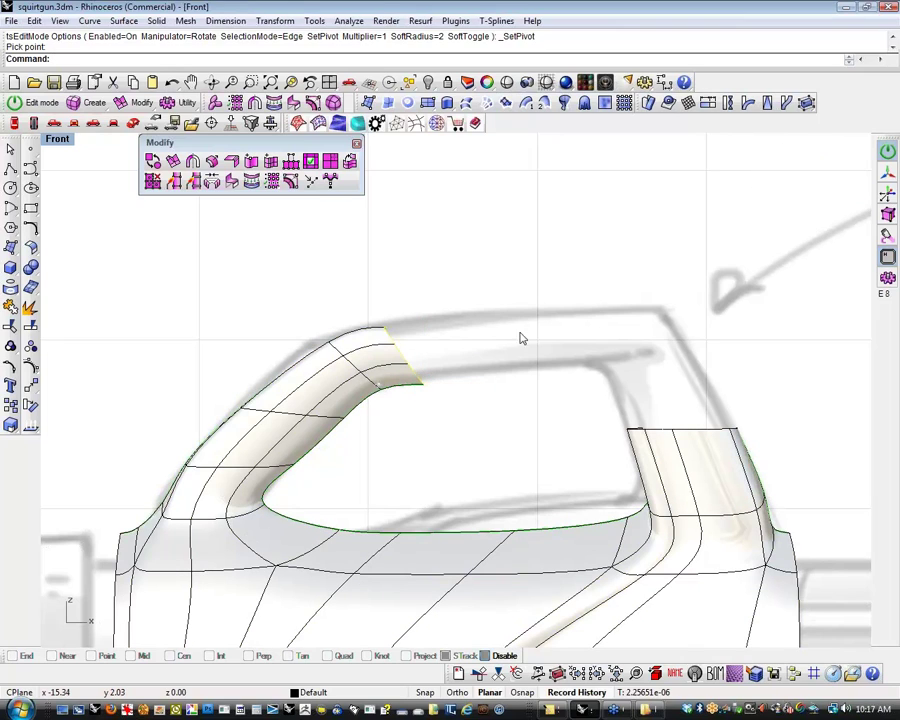
drag(601, 331, 617, 331)
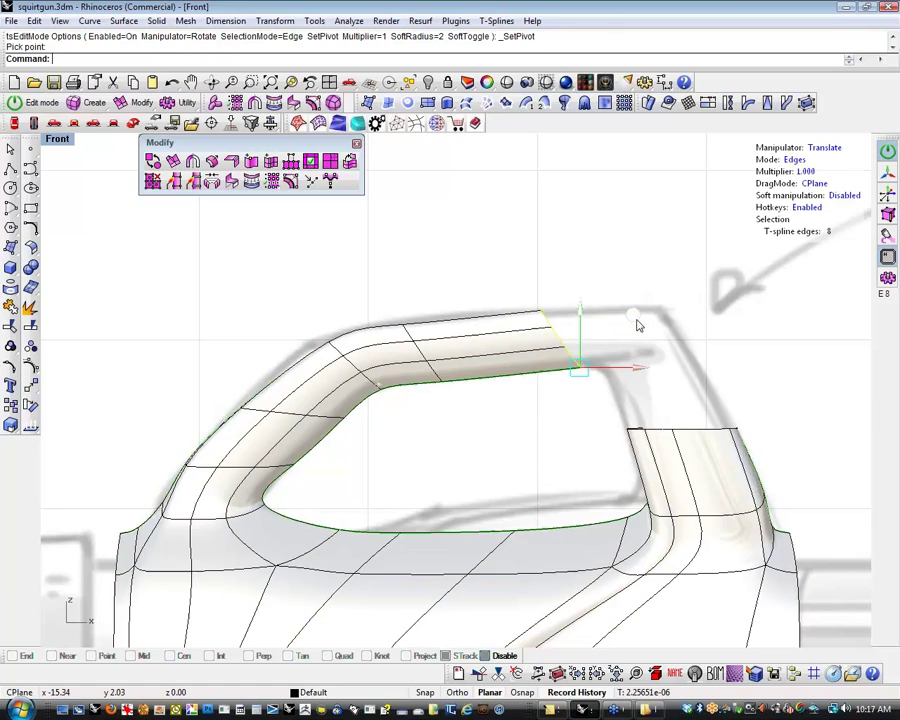
Extrude the front leg's open rim loop up and slightly backward by one segment along the sketched handle
shift+double_click(683, 428)
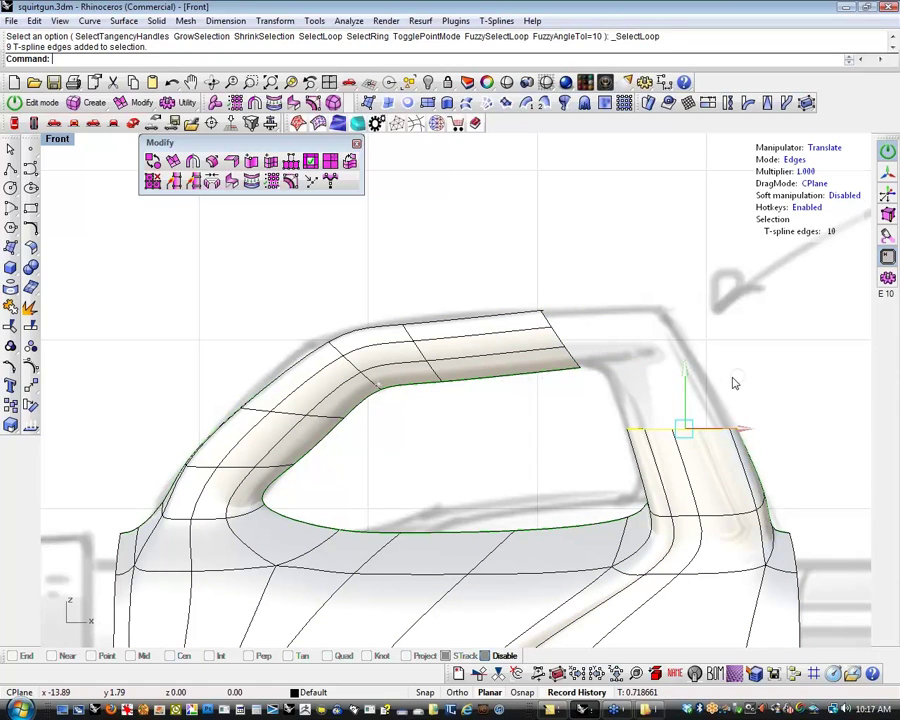
right_drag(730, 379, 715, 346)
drag(707, 335, 706, 332)
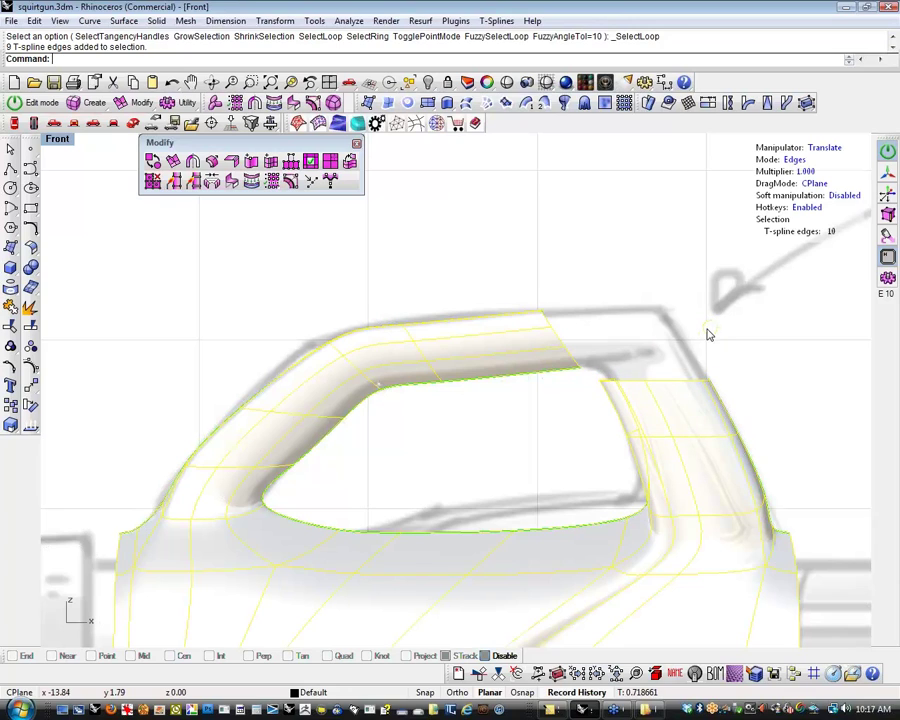
right_drag(657, 377, 543, 448)
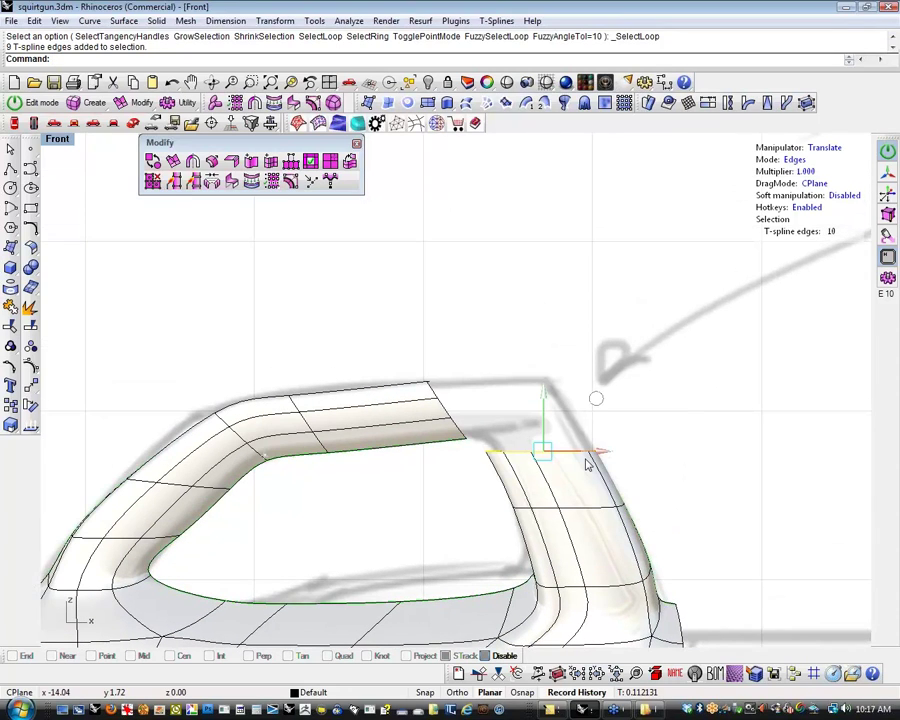
Extrude another segment from the front leg's rim by rotating it toward the top bar about a pivot inside the handle opening
key(e)
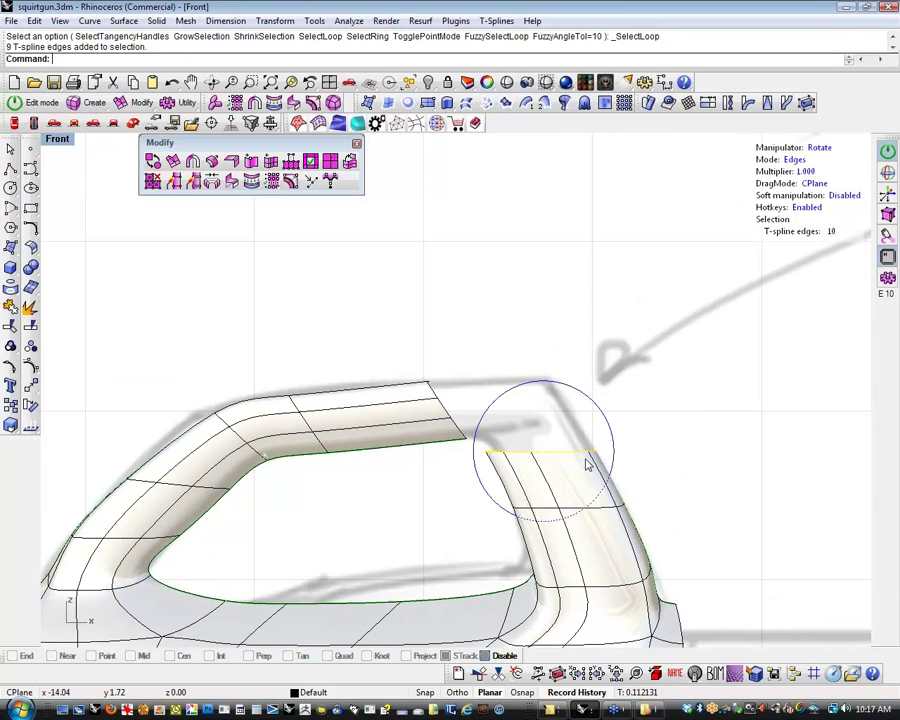
key(t)
click(454, 477)
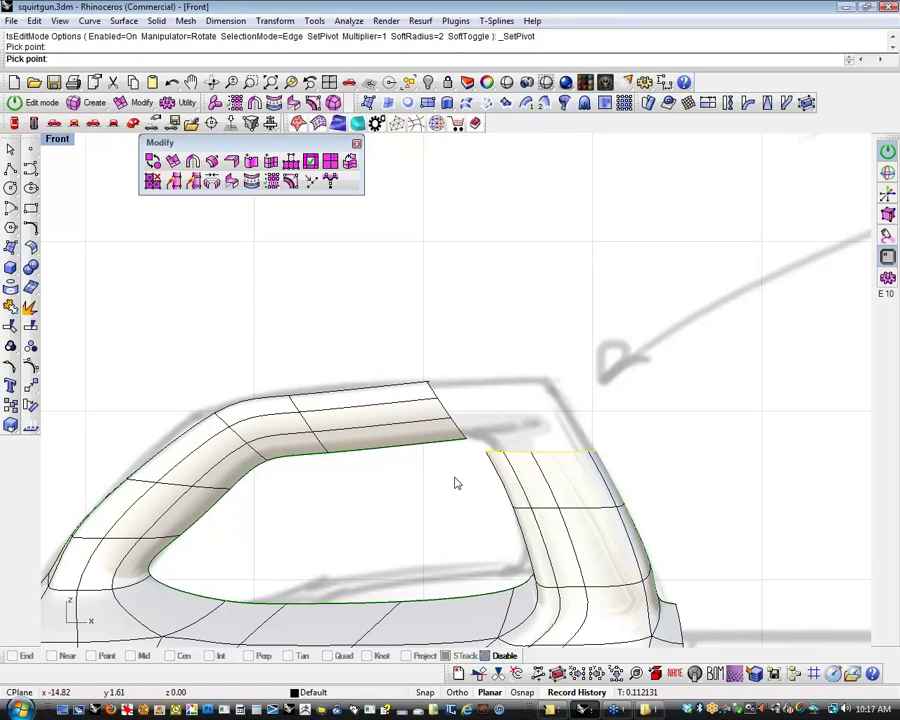
drag(485, 415, 458, 400)
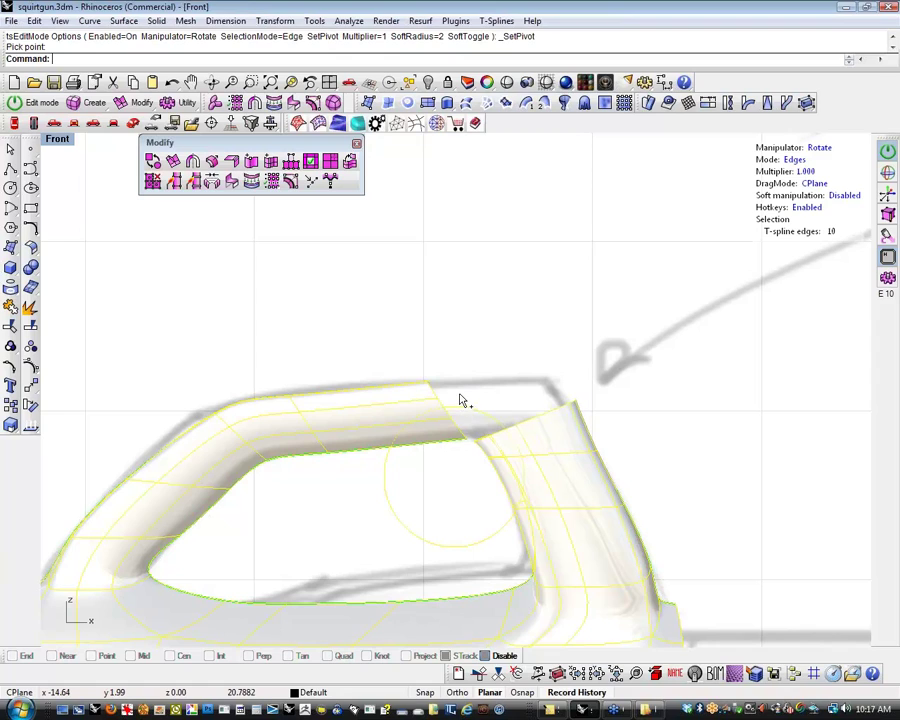
click(414, 458)
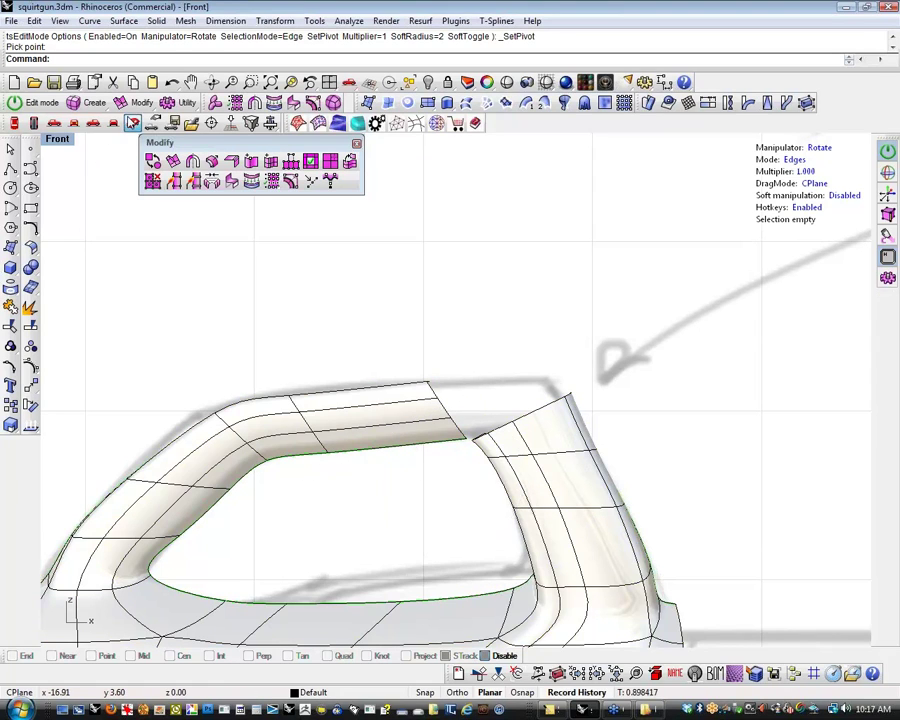
In a perspective view, scale the front leg's four horizontal edge loops together to make the leg thinner from side to side
click(133, 123)
right_drag(396, 427, 428, 424)
scroll(480, 409, up, 6)
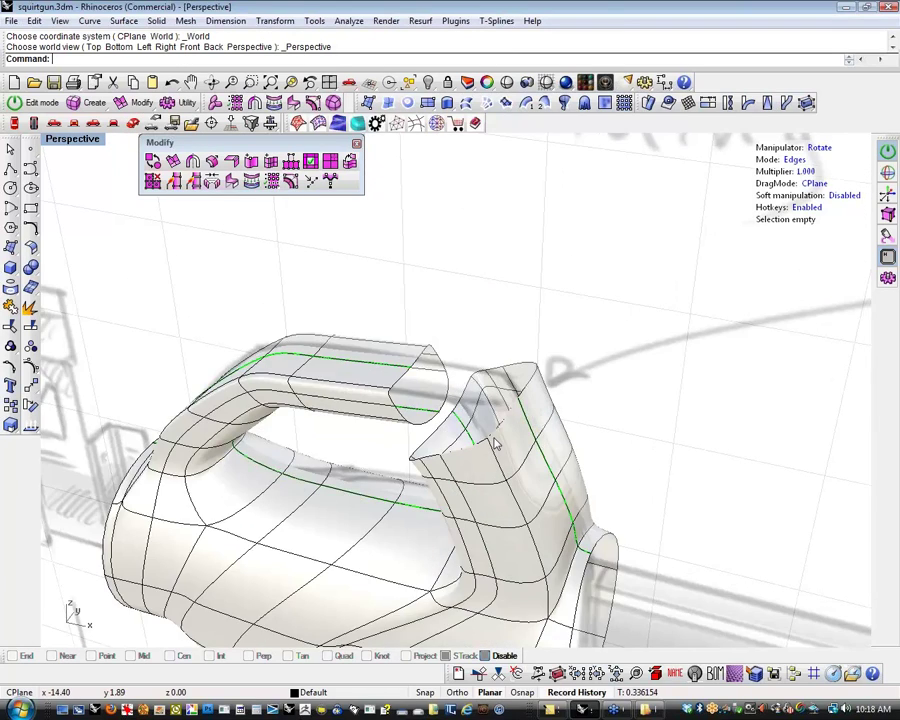
right_drag(492, 441, 436, 490)
double_click(430, 497)
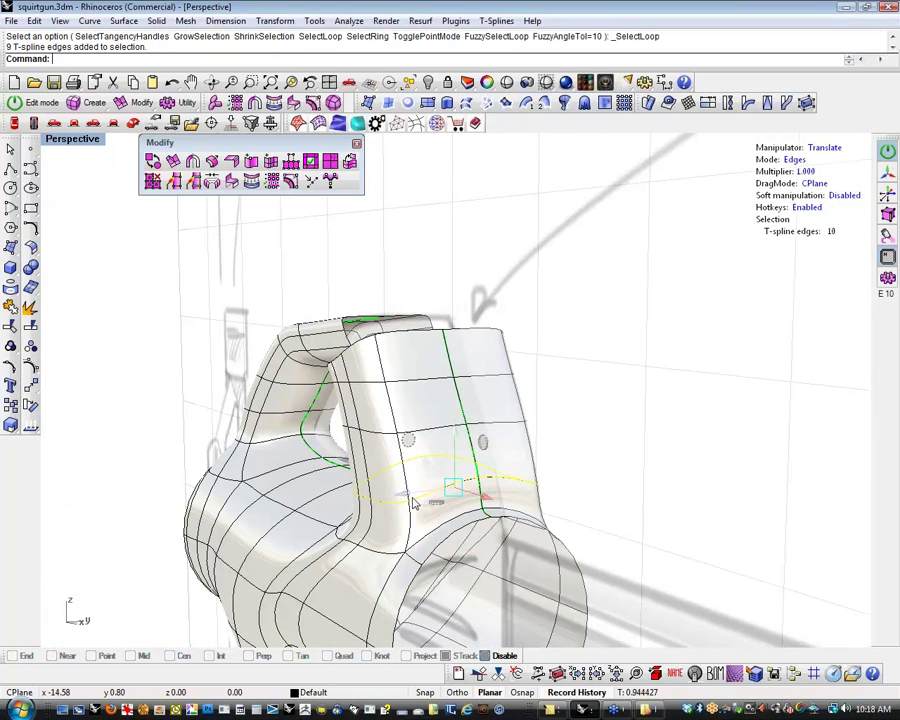
key(r)
drag(393, 494, 436, 490)
key(ctrl+z)
shift+double_click(418, 420)
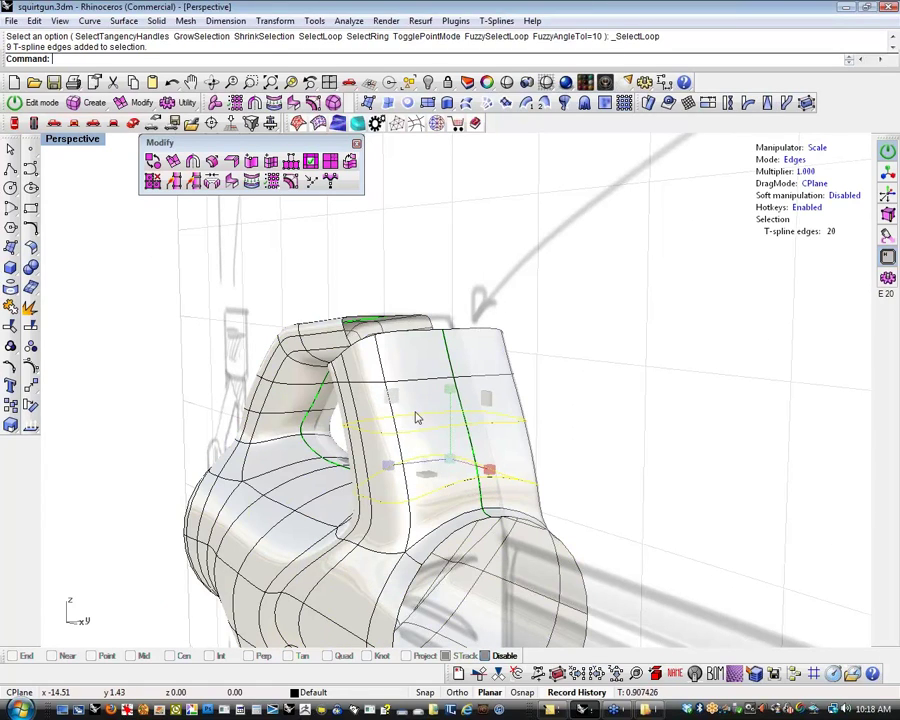
shift+double_click(413, 380)
shift+double_click(423, 332)
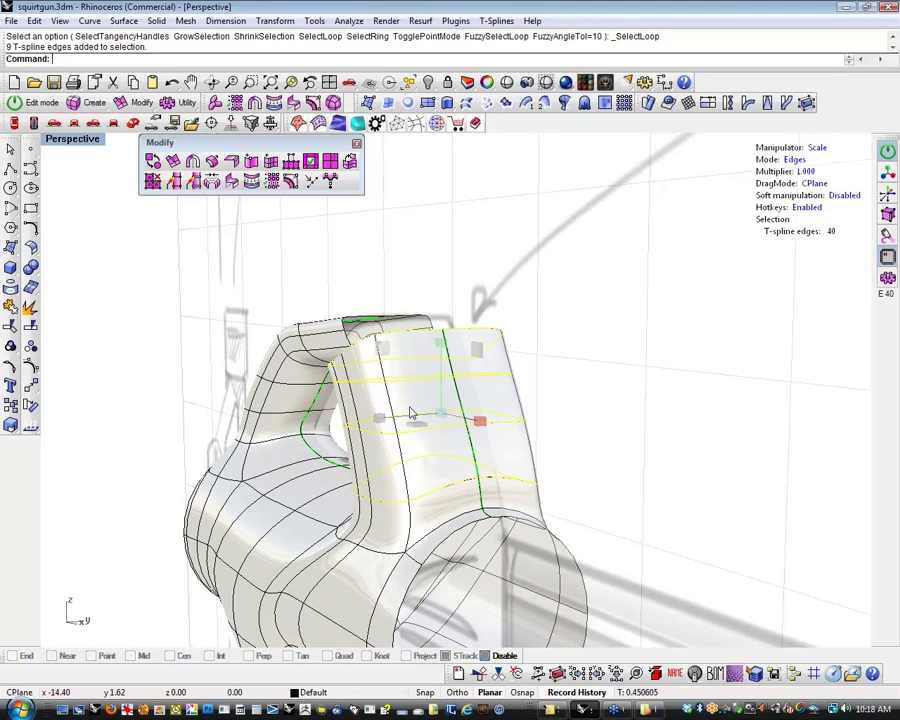
drag(377, 418, 413, 418)
right_drag(414, 418, 540, 465)
key(Escape)
Select the top bar's rim loop and the front leg's rim loop in turn to compare their edge counts
right_drag(540, 465, 427, 451)
scroll(446, 468, up, 5)
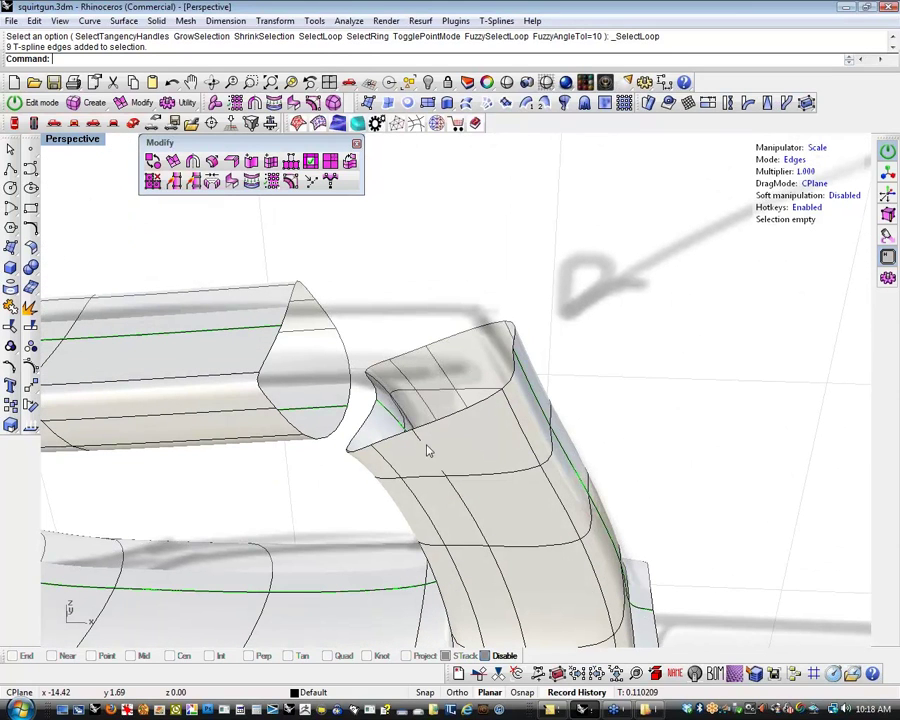
double_click(334, 436)
click(350, 484)
click(457, 420)
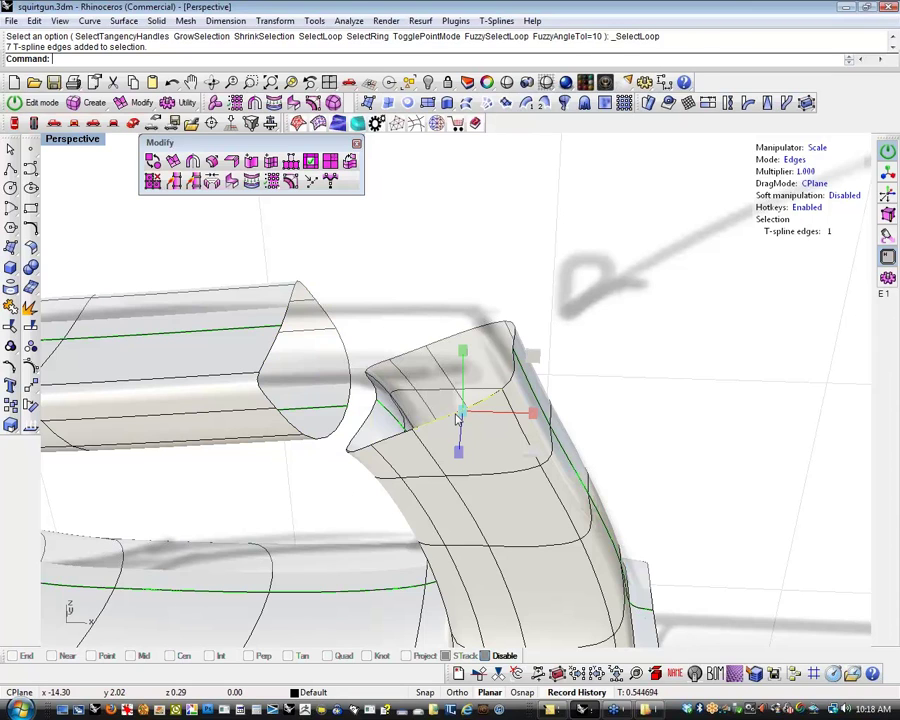
double_click(457, 420)
click(334, 507)
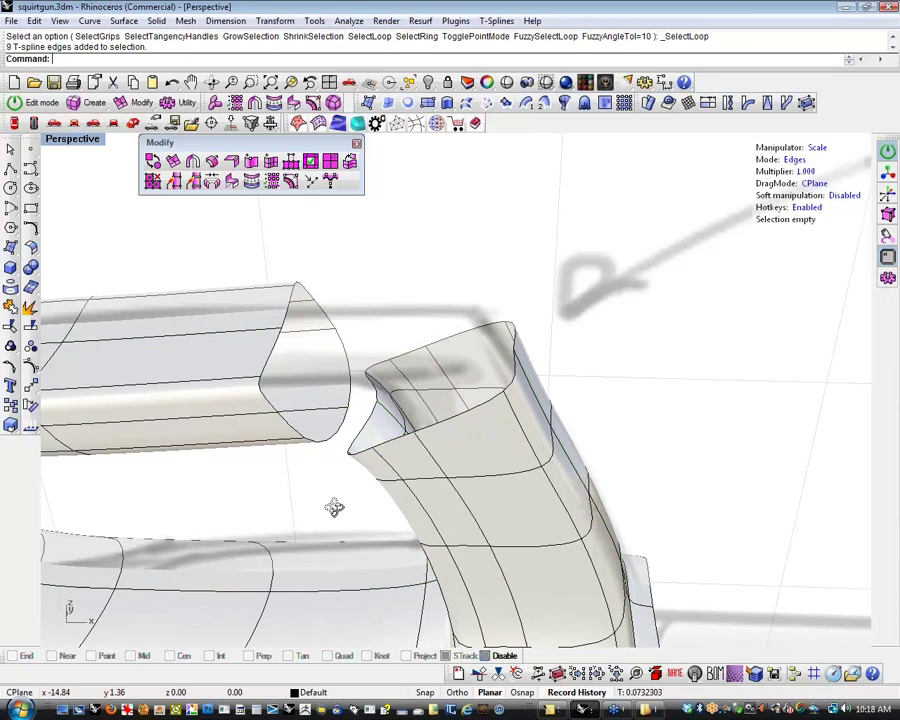
Delete two consecutive lengthwise edges running down from the front leg's rim near its inner side
right_drag(334, 507, 466, 442)
click(464, 352)
shift+click(480, 386)
key(Delete)
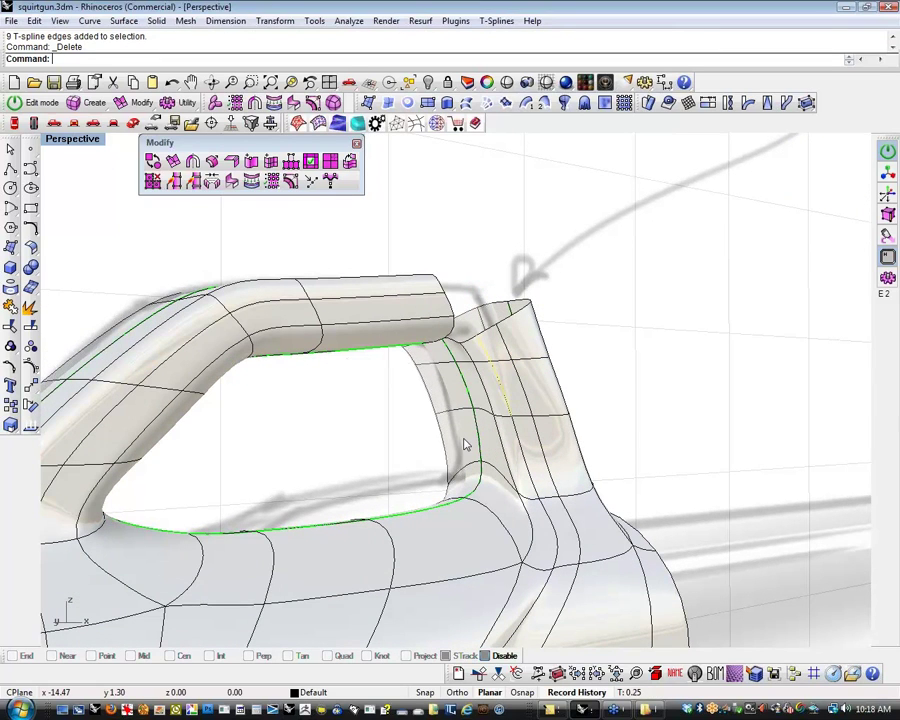
Recheck the edge loop around the top bar's open rim against the front leg's rim
right_drag(436, 433, 415, 385)
double_click(285, 395)
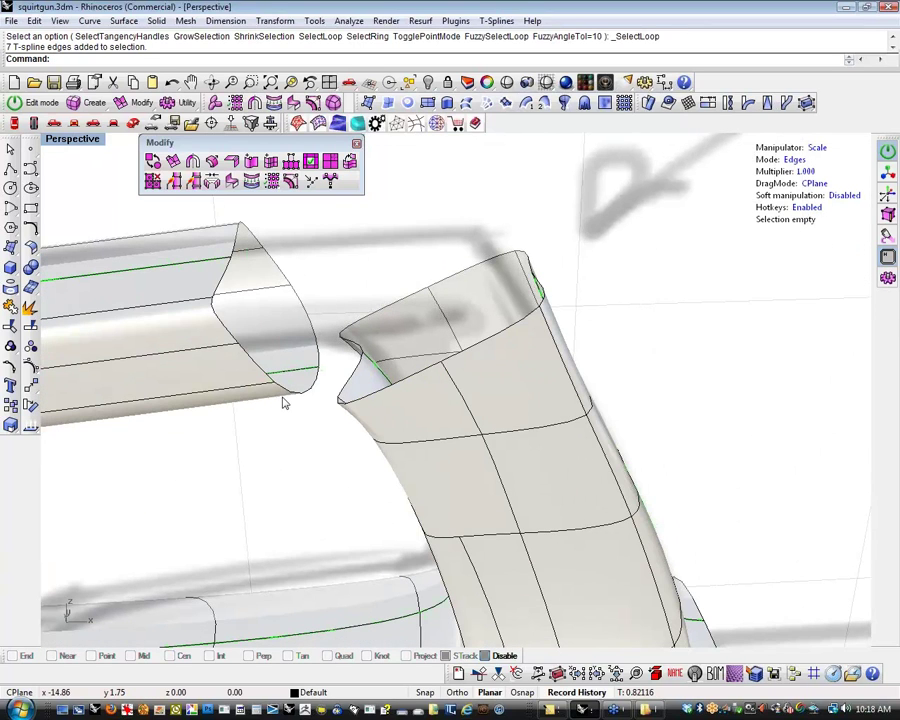
key(Escape)
right_drag(287, 460, 279, 524)
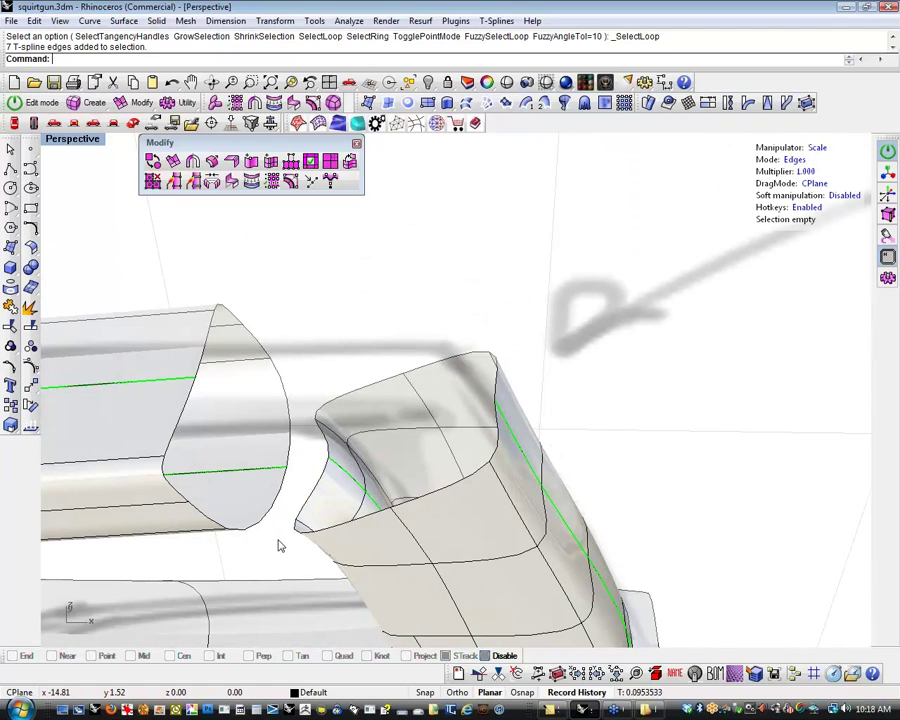
double_click(258, 345)
key(Escape)
Merge two adjacent upper edges of the top bar's open rim with the two matching outer edges of the front leg's rim
right_drag(331, 323, 265, 420)
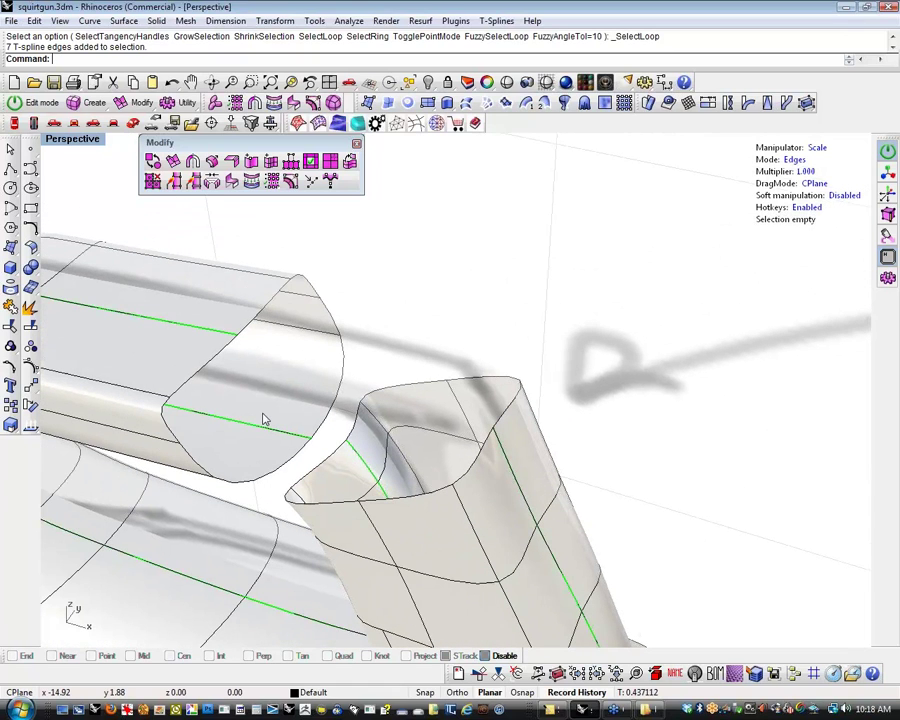
click(228, 346)
shift+click(261, 311)
shift+click(461, 477)
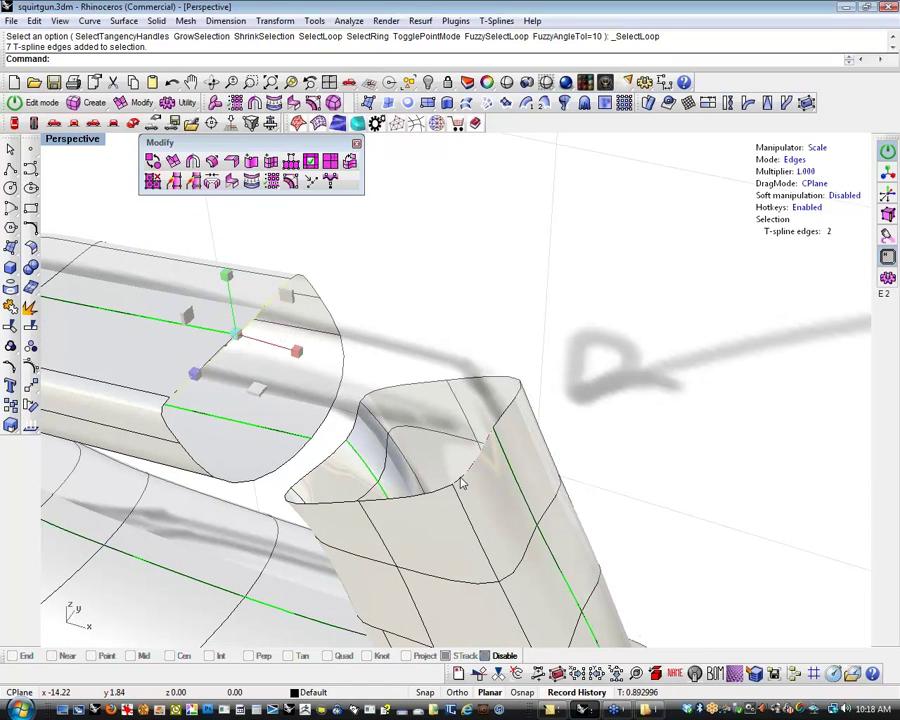
shift+click(510, 417)
click(194, 181)
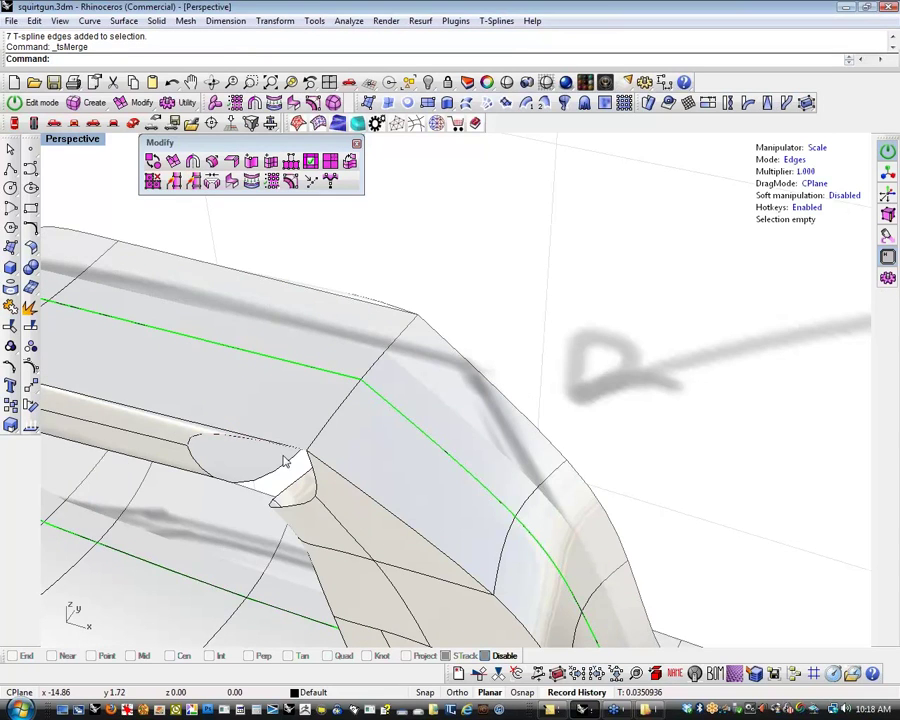
click(234, 405)
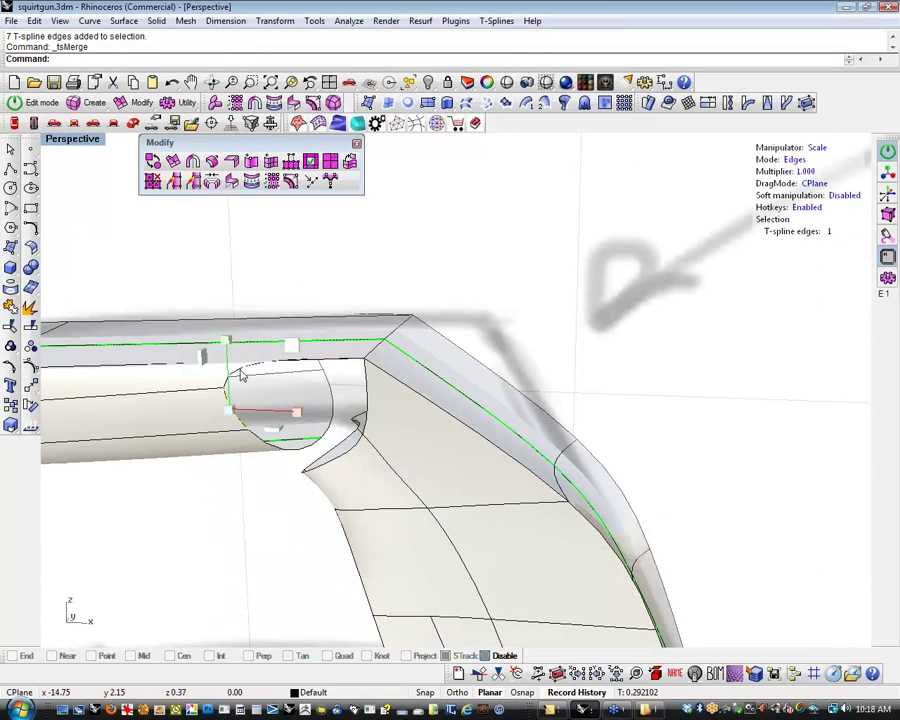
shift+click(240, 369)
shift+click(366, 415)
shift+click(342, 457)
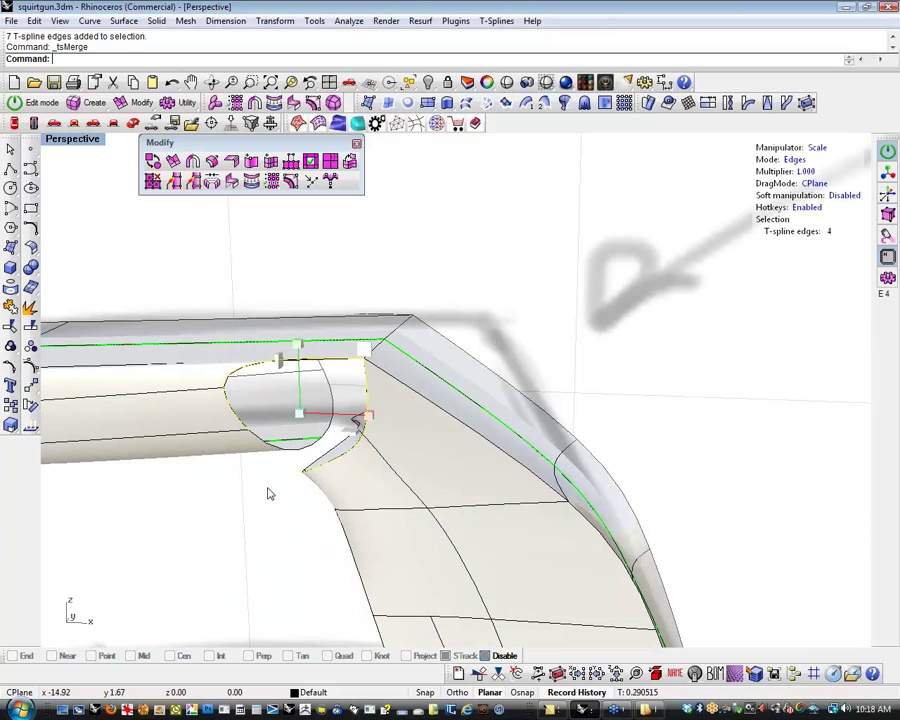
right_click(268, 490)
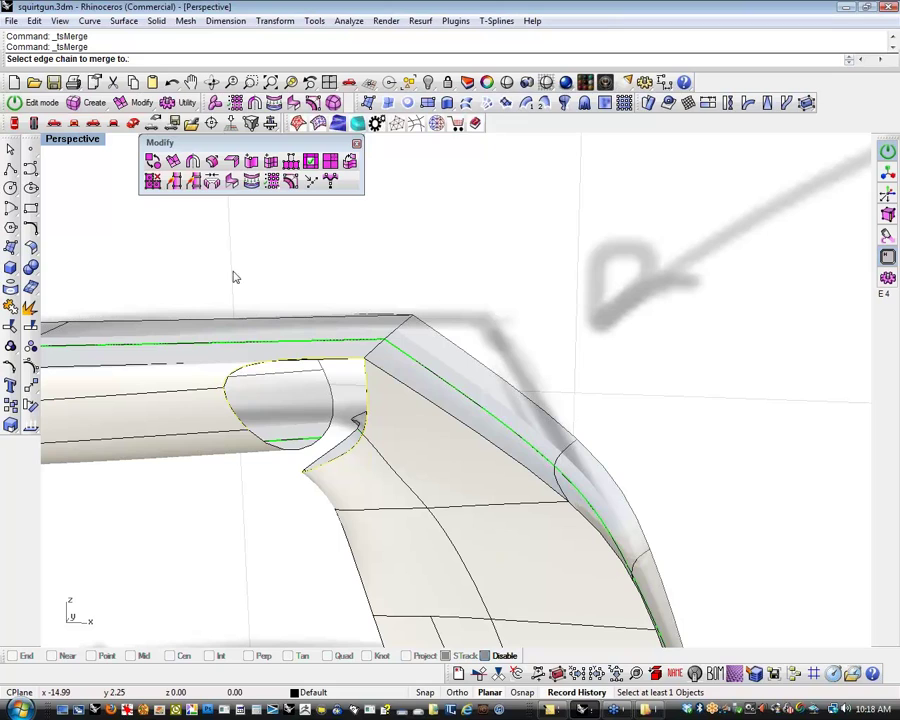
click(195, 184)
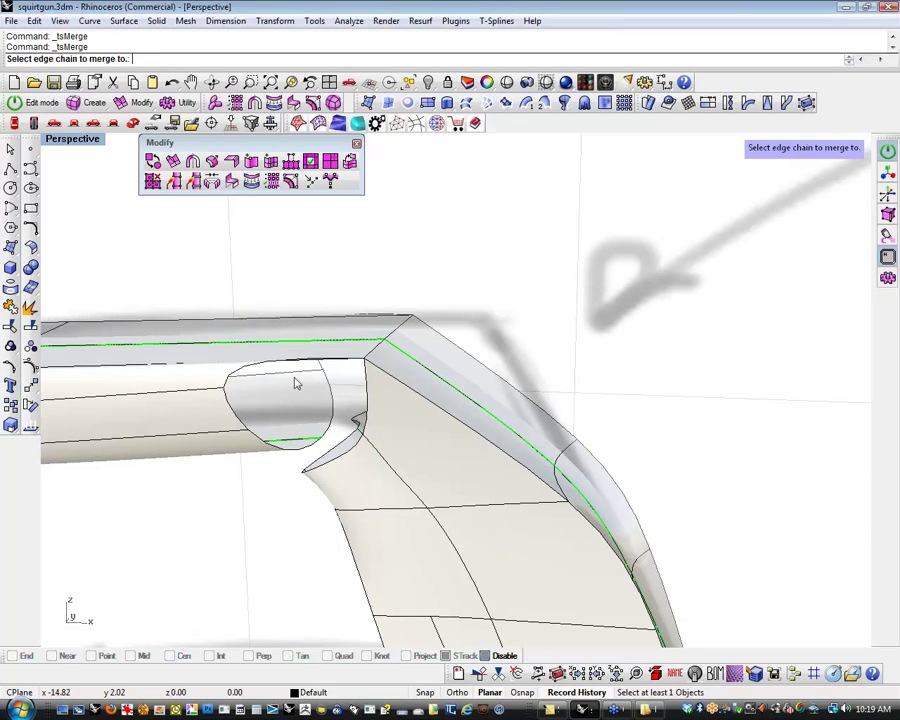
scroll(295, 383, up, 5)
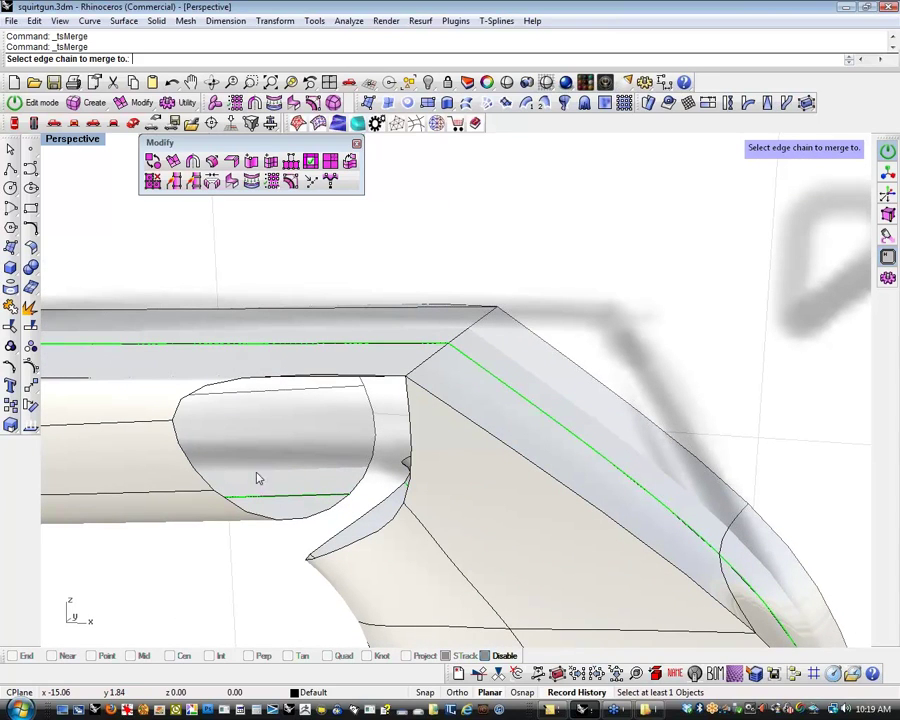
shift+right_drag(256, 473, 265, 455)
key(Escape)
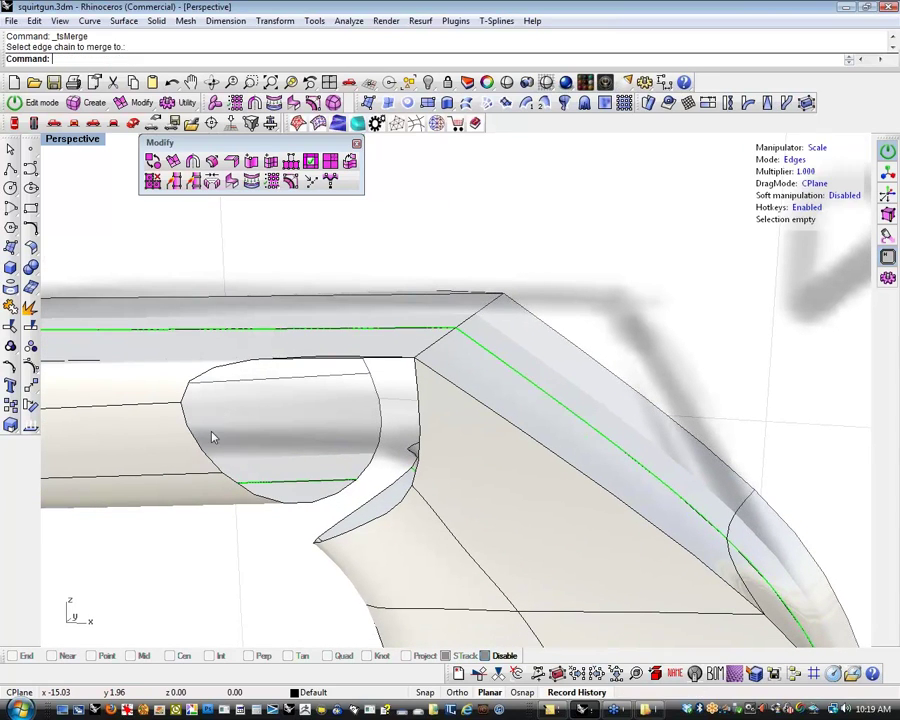
Merge the lower side edge of the top bar's open rim with the matching side edge of the front leg's rim
click(196, 449)
shift+click(388, 511)
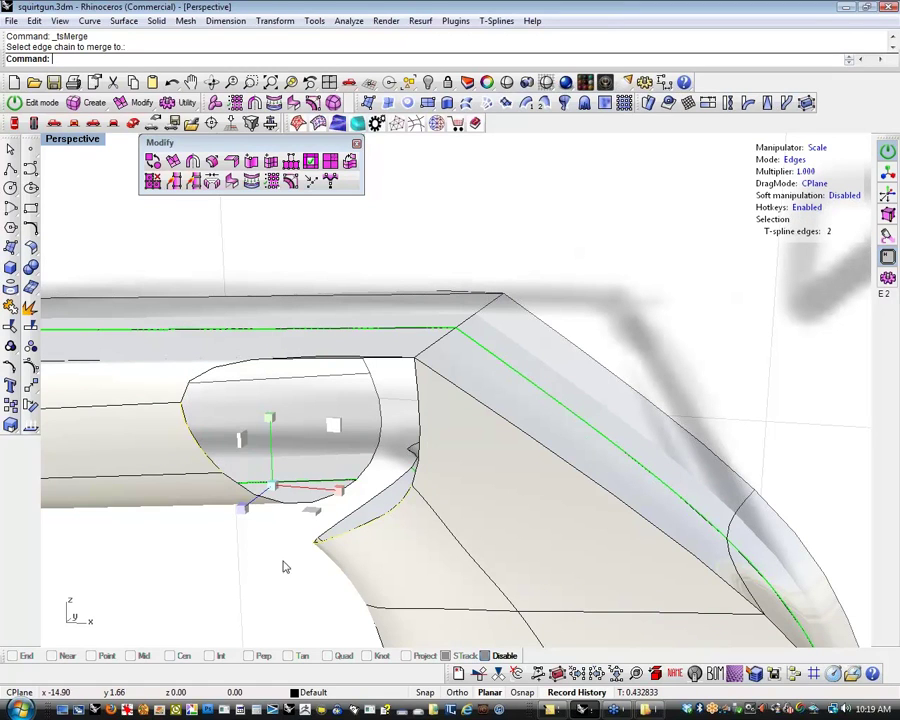
right_click(272, 562)
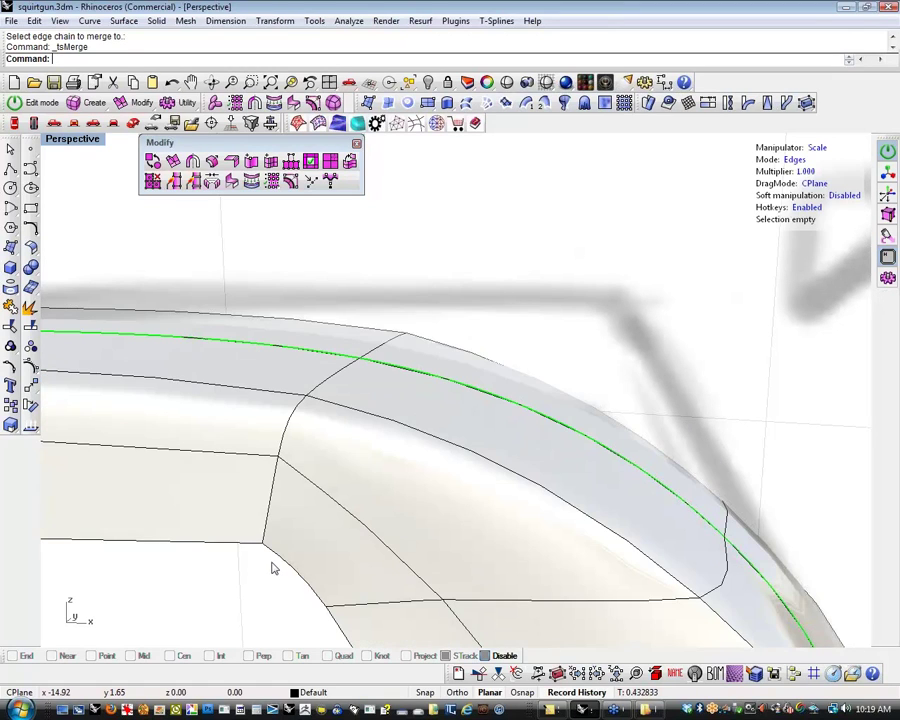
right_drag(272, 563, 364, 432)
scroll(364, 432, up, 3)
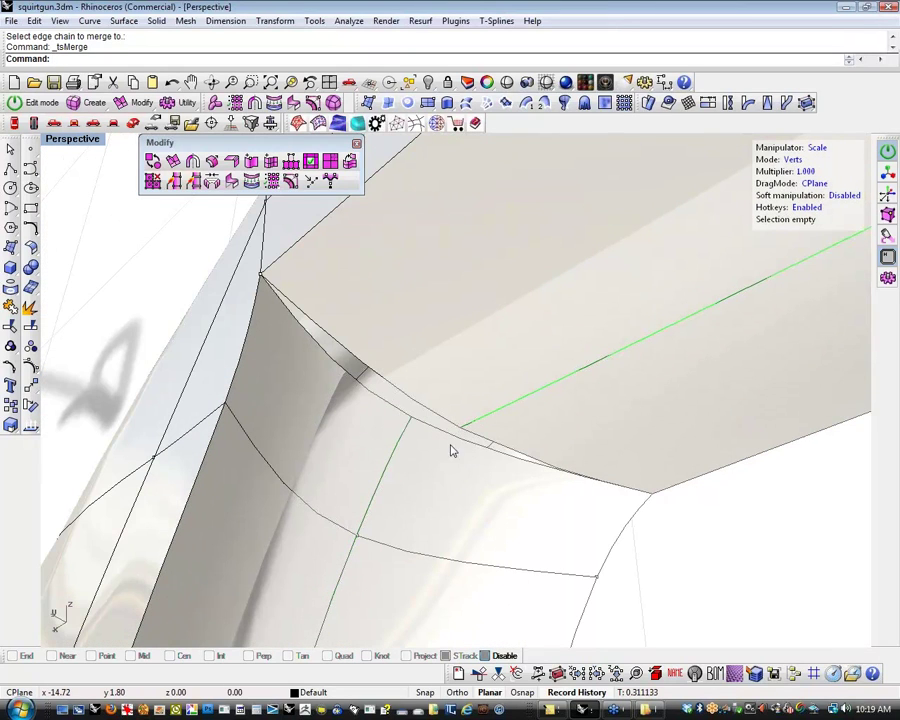
Weld the front leg's rim vertex to the matching vertex of the top bar's rim at the remaining gap
click(411, 420)
shift+click(462, 430)
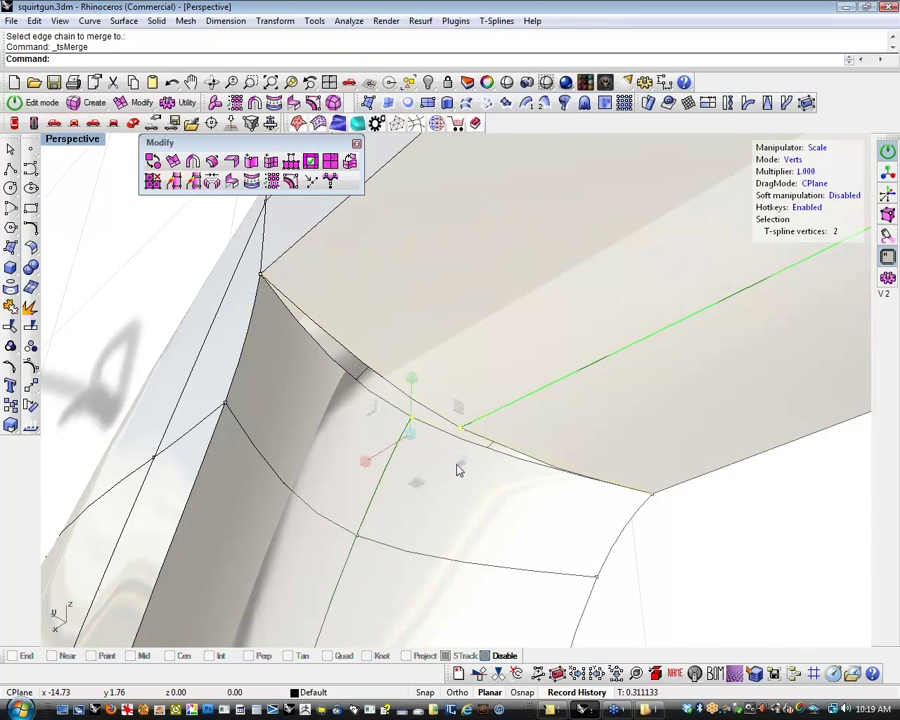
key(w)
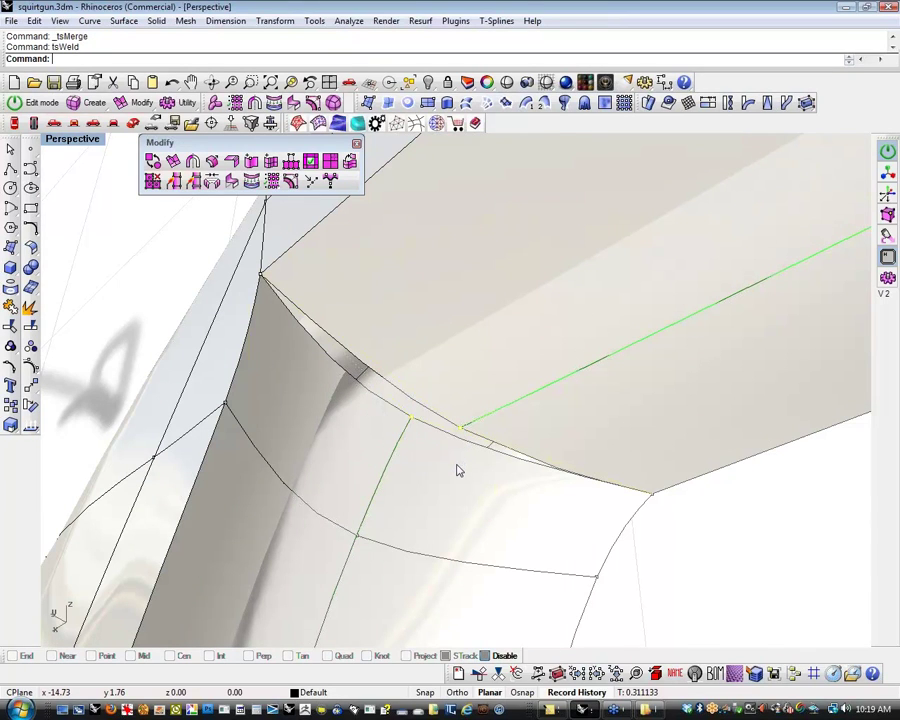
Insert a simple edge loop at the handle's top front corner, offset from the loop around the top bar toward the front leg
scroll(458, 470, down, 10)
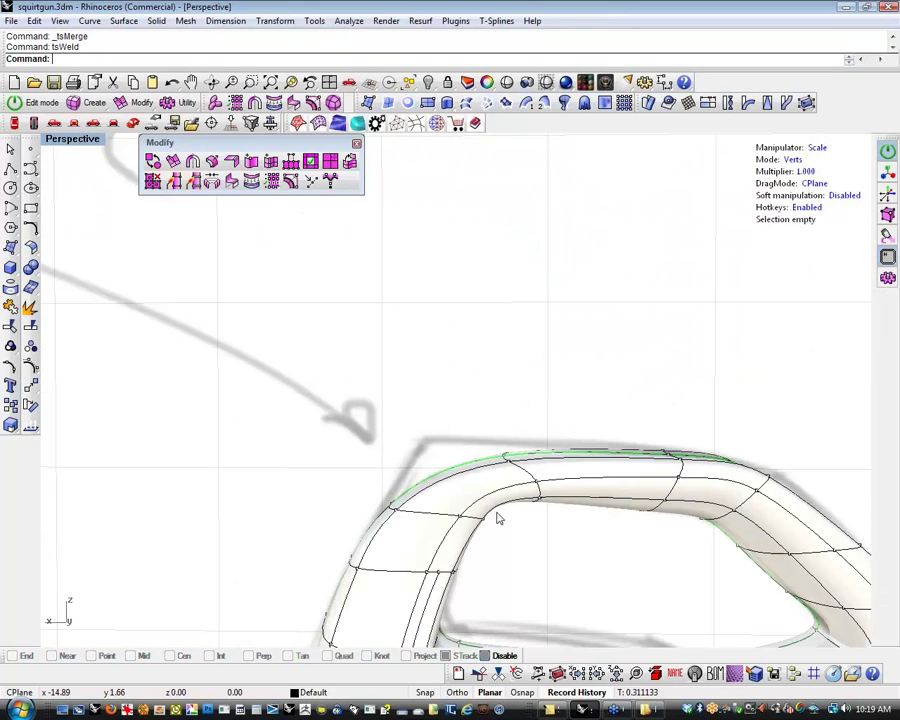
right_drag(498, 518, 390, 466)
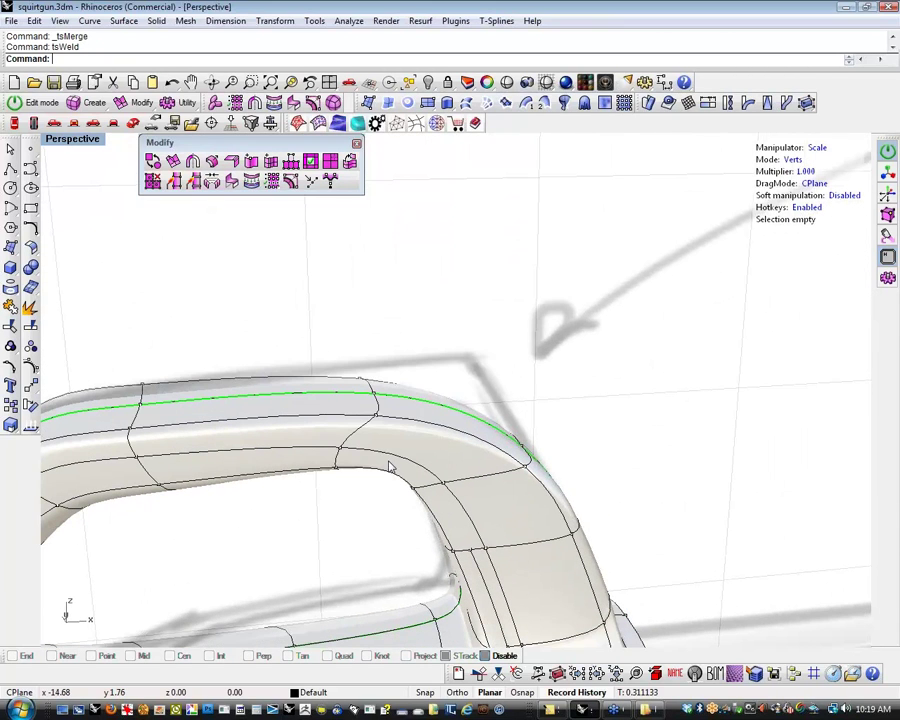
key(2)
double_click(358, 429)
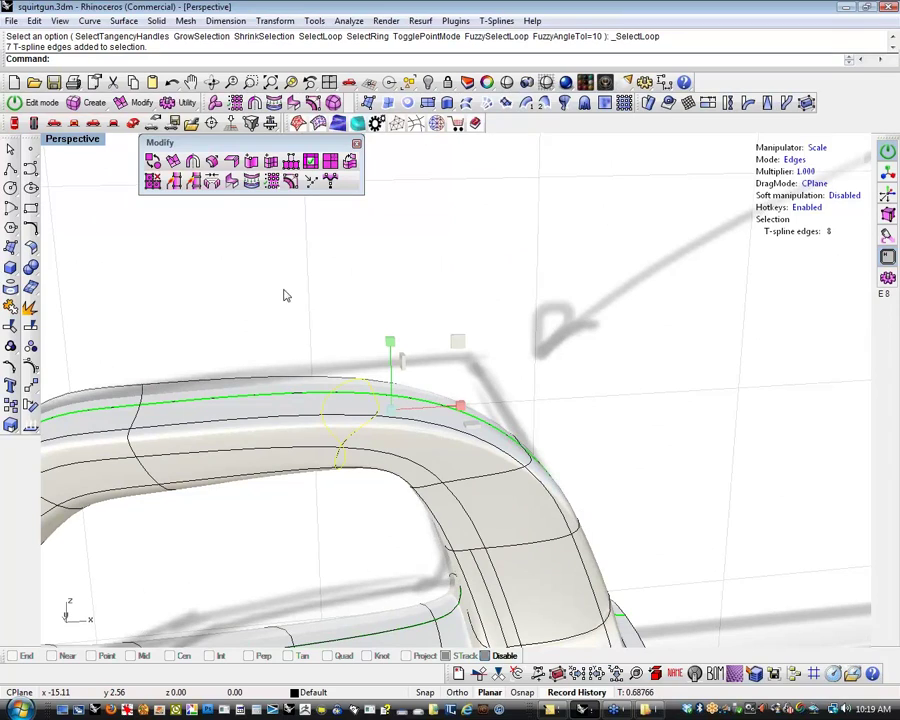
click(271, 162)
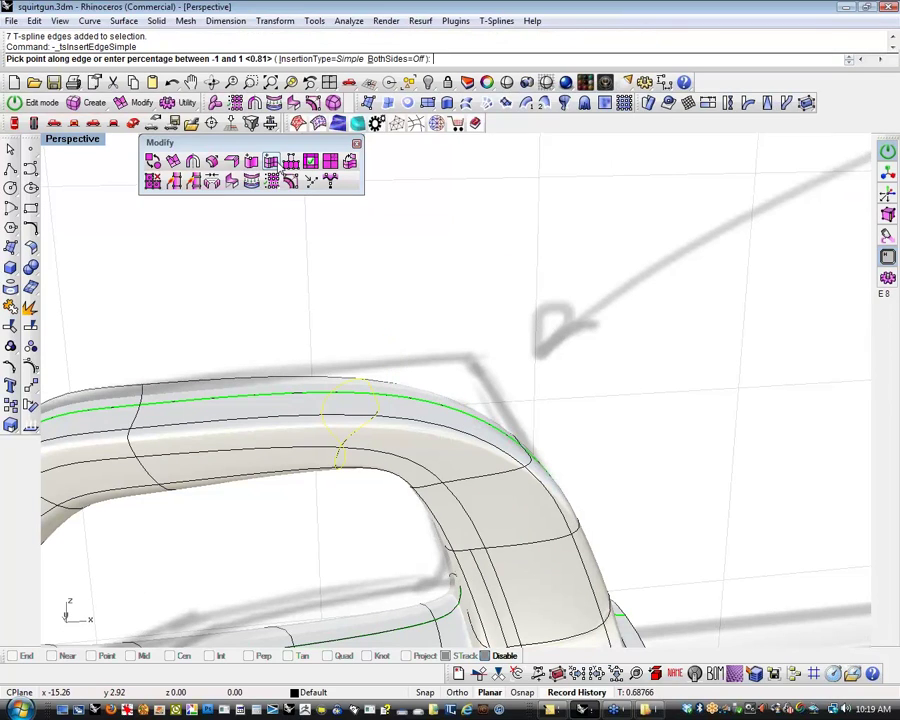
click(462, 441)
right_click(351, 528)
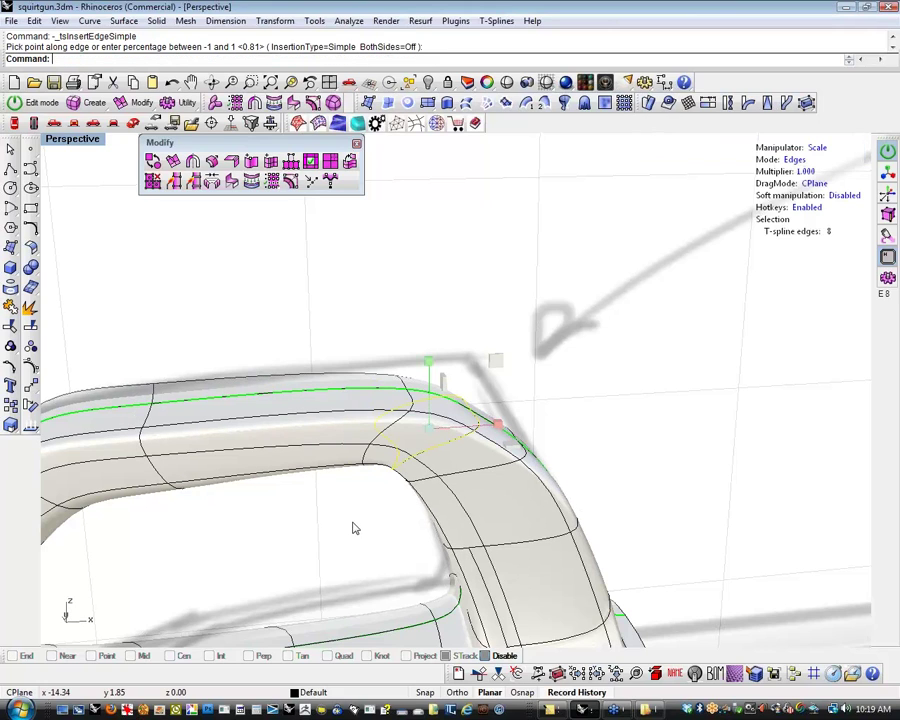
click(353, 527)
Raise all the edges around the handle's top front corner toward the sketch outline
right_drag(411, 475, 402, 416)
drag(229, 309, 492, 483)
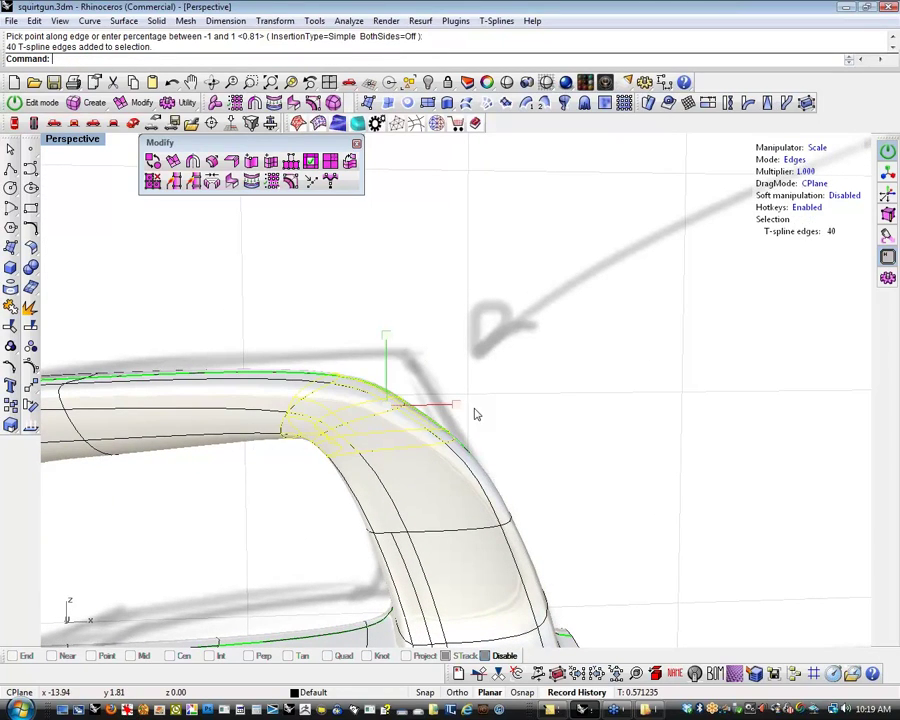
key(Delete)
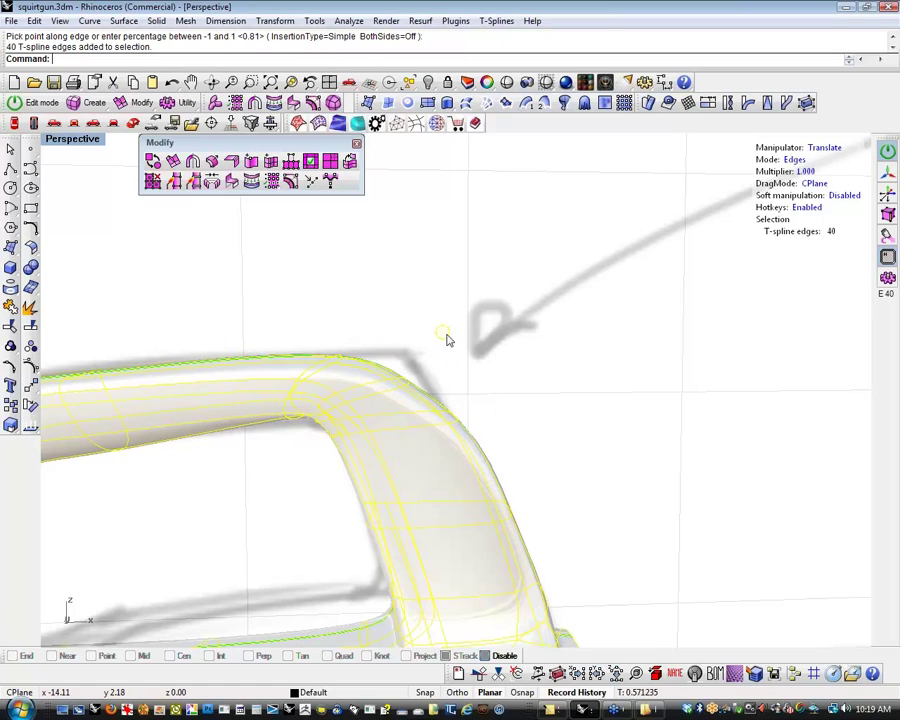
Adjust the outer edges of the front leg below the corner to follow the sketch outline
click(455, 402)
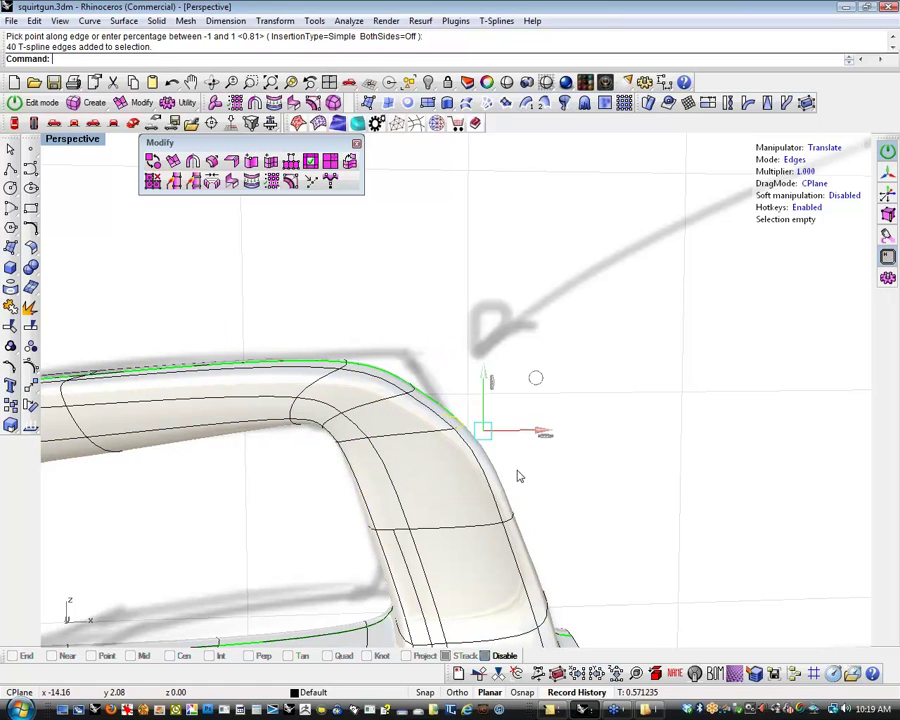
drag(568, 498, 546, 515)
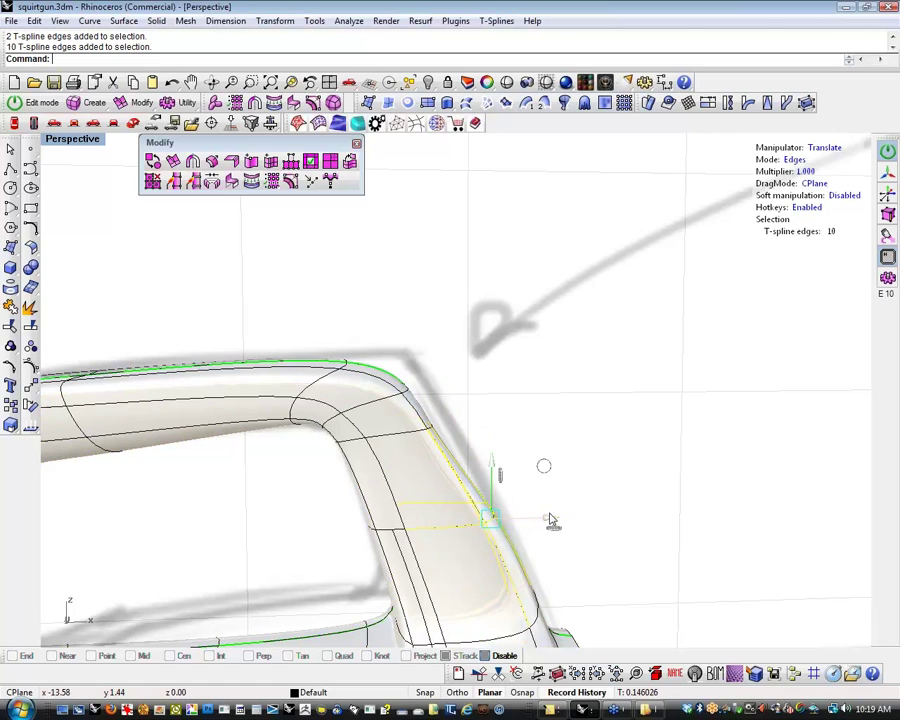
click(558, 453)
drag(411, 450, 510, 433)
key(Escape)
Raise the two outermost edges at the top front corner to sharpen the bend toward the sketch
scroll(390, 401, up, 2)
scroll(390, 401, up, 2)
drag(388, 372, 457, 409)
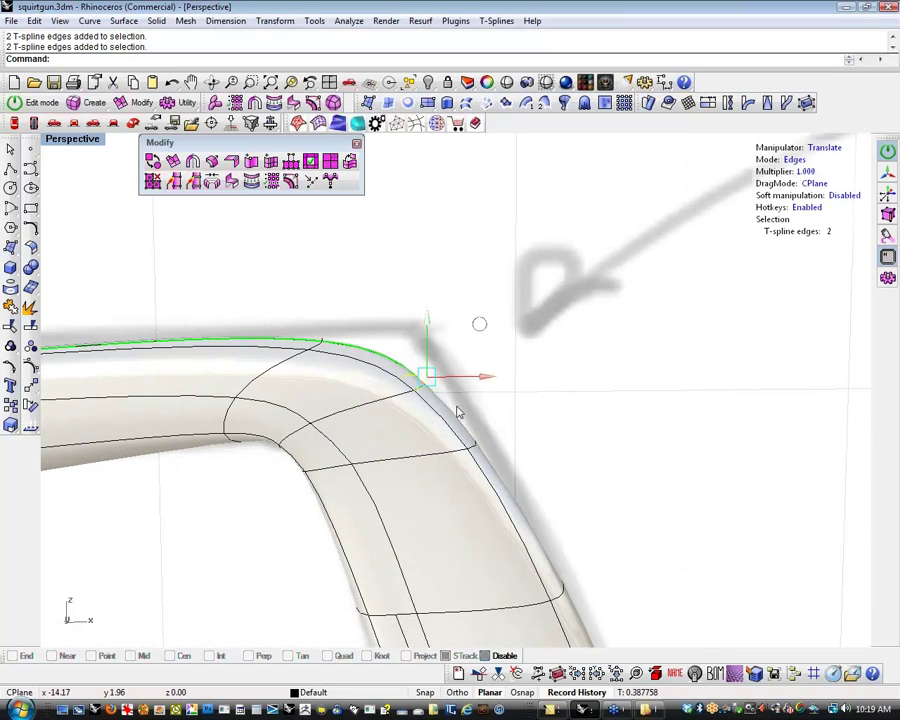
drag(428, 312, 418, 276)
scroll(462, 424, down, 1)
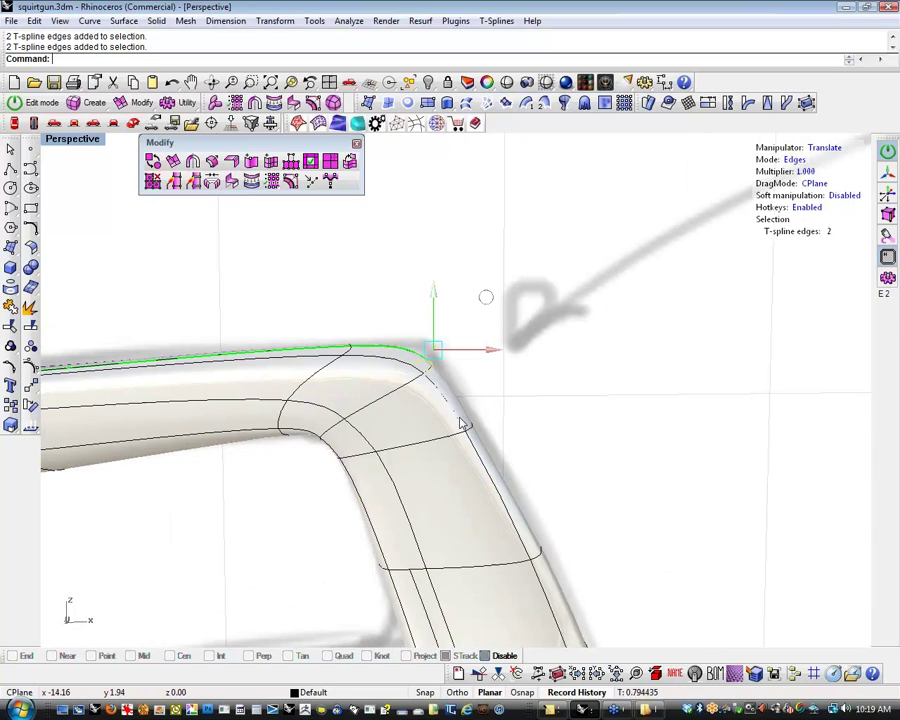
Shift the rear leg's lengthwise inner edge below the top bar horizontally toward the sketch outline
scroll(462, 424, down, 5)
scroll(321, 484, up, 3)
drag(321, 484, 225, 448)
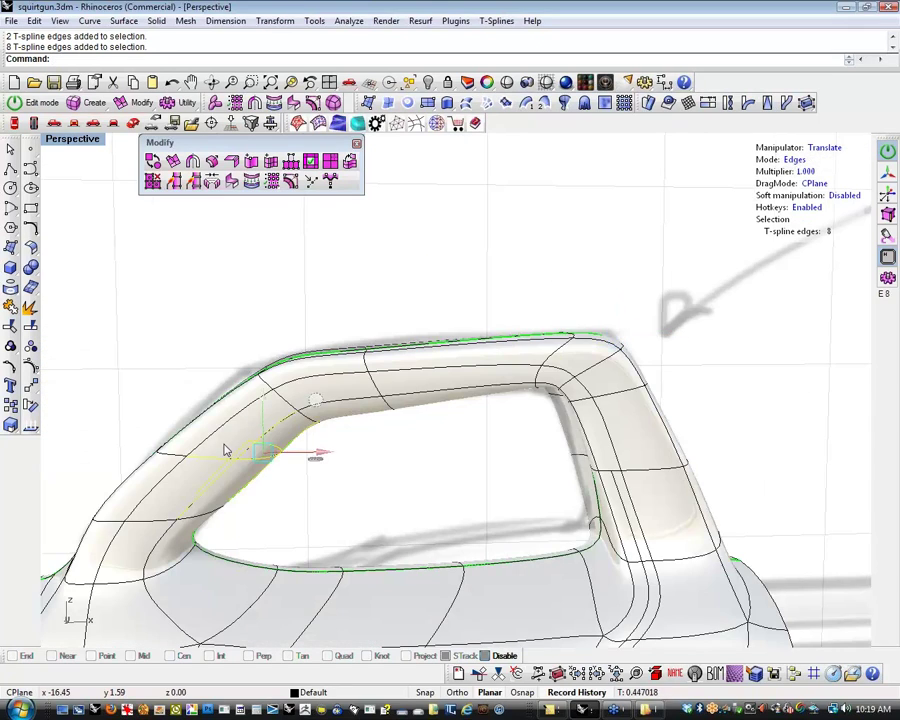
click(335, 504)
click(268, 463)
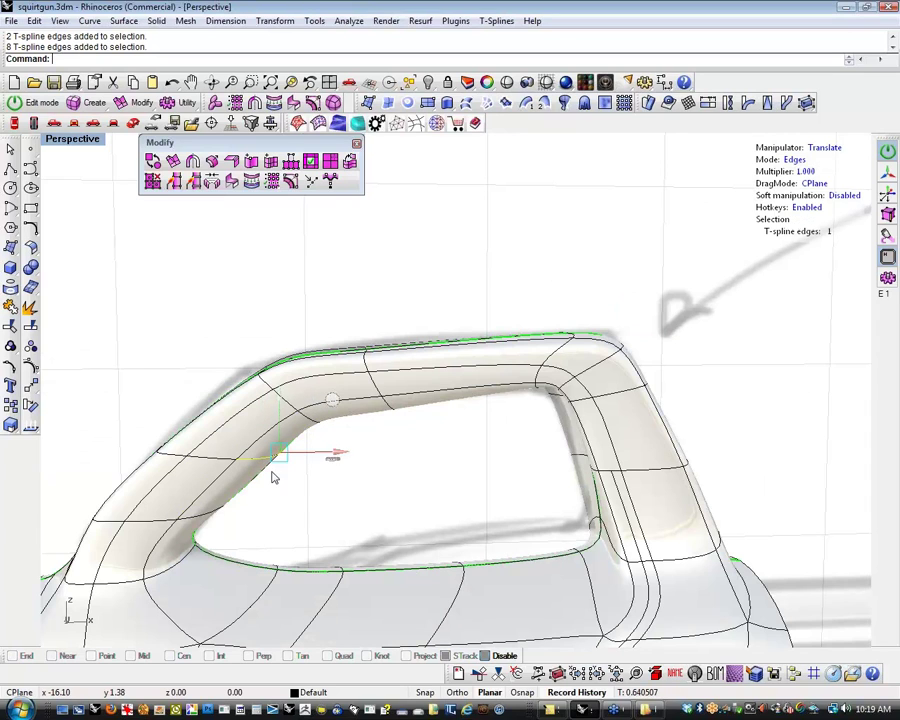
click(272, 473)
drag(108, 380, 330, 496)
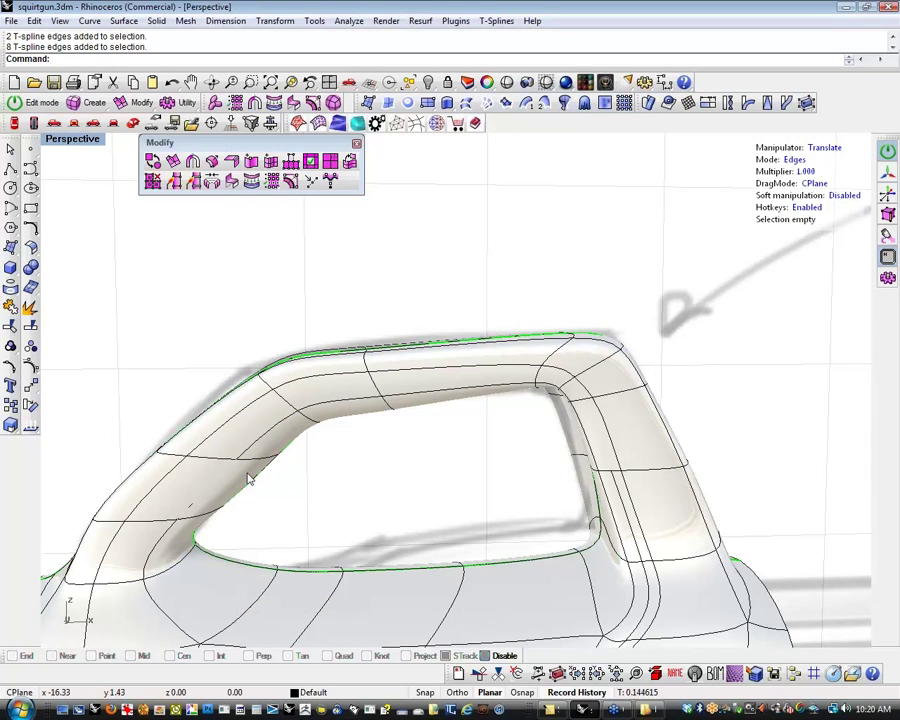
scroll(253, 470, up, 5)
right_drag(255, 470, 395, 509)
right_drag(349, 469, 359, 477)
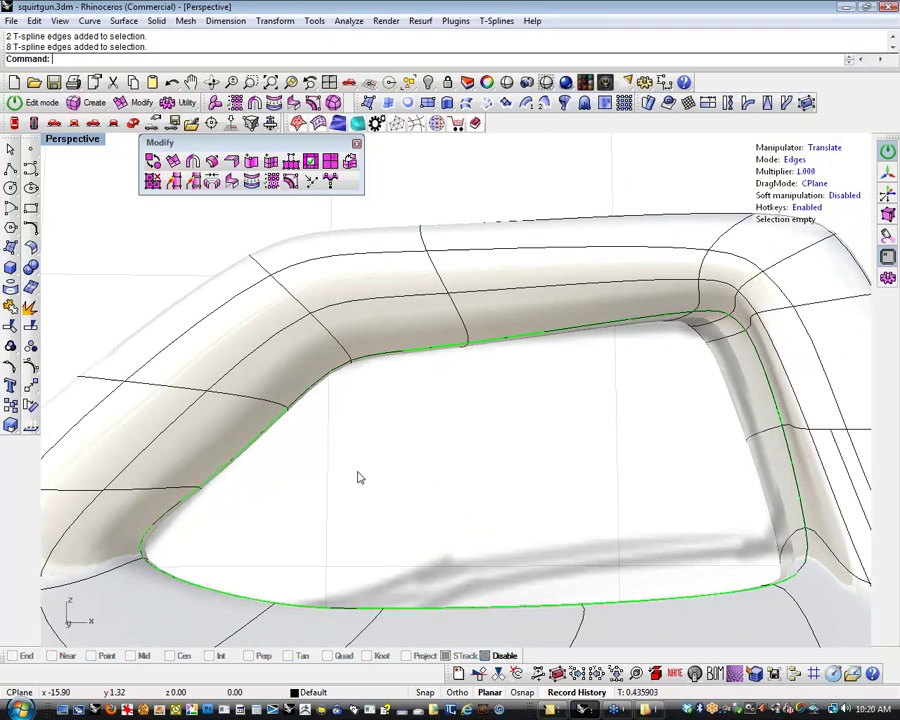
click(256, 438)
drag(323, 443, 264, 443)
Examine the inner edges of the handle opening where the top bar bends into the front leg
scroll(334, 462, down, 2)
scroll(334, 462, down, 4)
scroll(361, 462, up, 8)
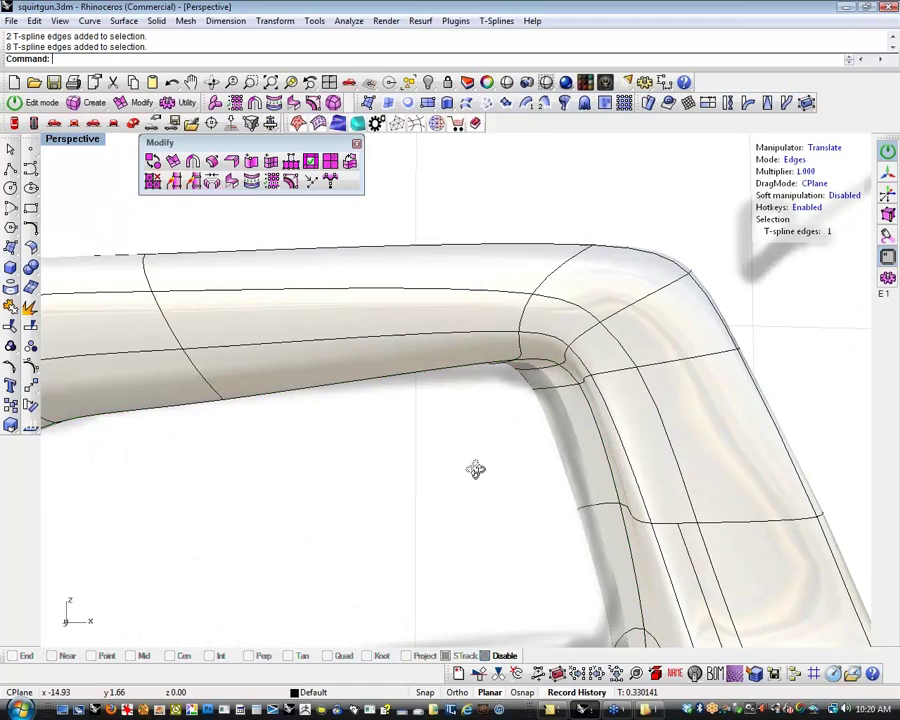
mouse_move(475, 469)
right_down()
mouse_move(536, 400)
mouse_move(528, 499)
mouse_move(597, 452)
mouse_move(623, 400)
mouse_move(400, 462)
mouse_move(428, 446)
right_up()
shift+click(586, 408)
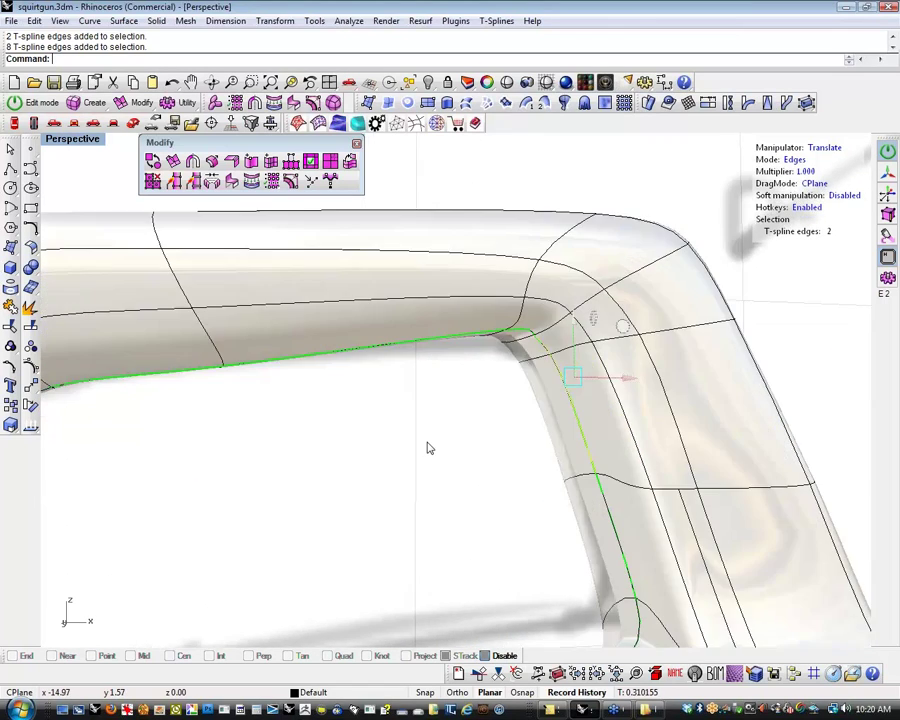
click(455, 430)
scroll(506, 385, up, 7)
right_drag(506, 382, 486, 432)
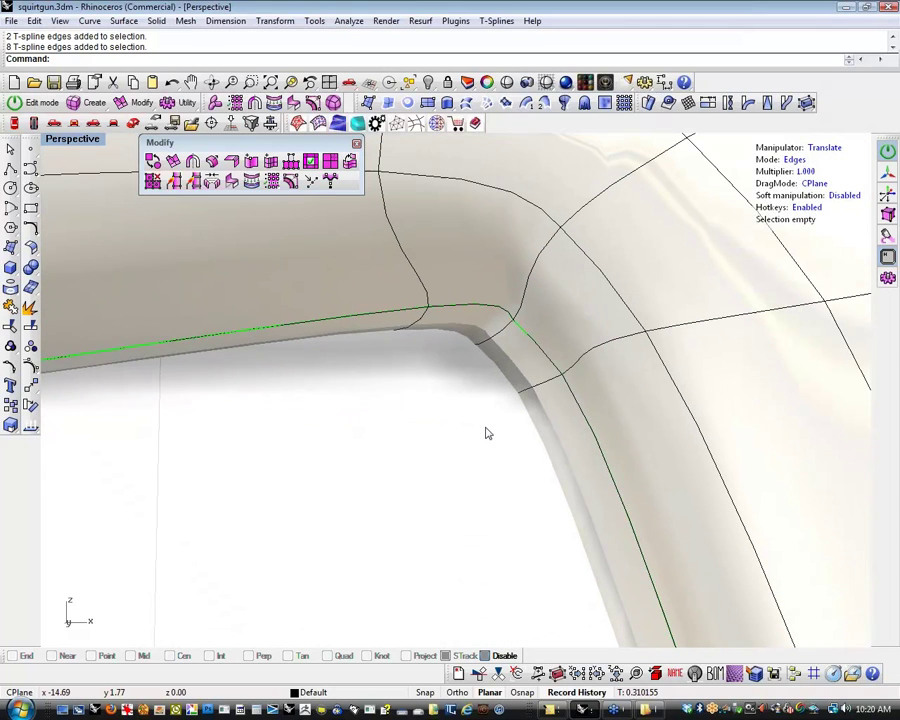
click(428, 307)
mouse_move(613, 287)
right_down()
mouse_move(382, 281)
mouse_move(410, 413)
mouse_move(448, 428)
mouse_move(518, 434)
right_up()
scroll(410, 413, down, 10)
key(Escape)
Thicken the whole T-spline body with its handle and grip by about 0.11, using per-vertex normals without creased edges
scroll(388, 428, up, 6)
right_drag(388, 428, 440, 415)
click(213, 162)
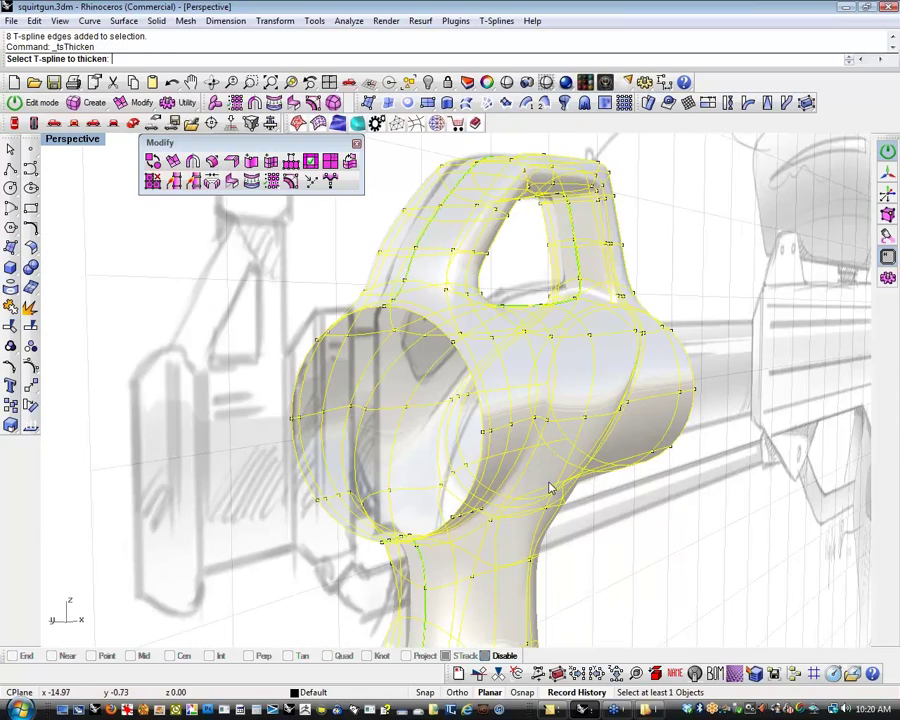
click(369, 441)
key(Return)
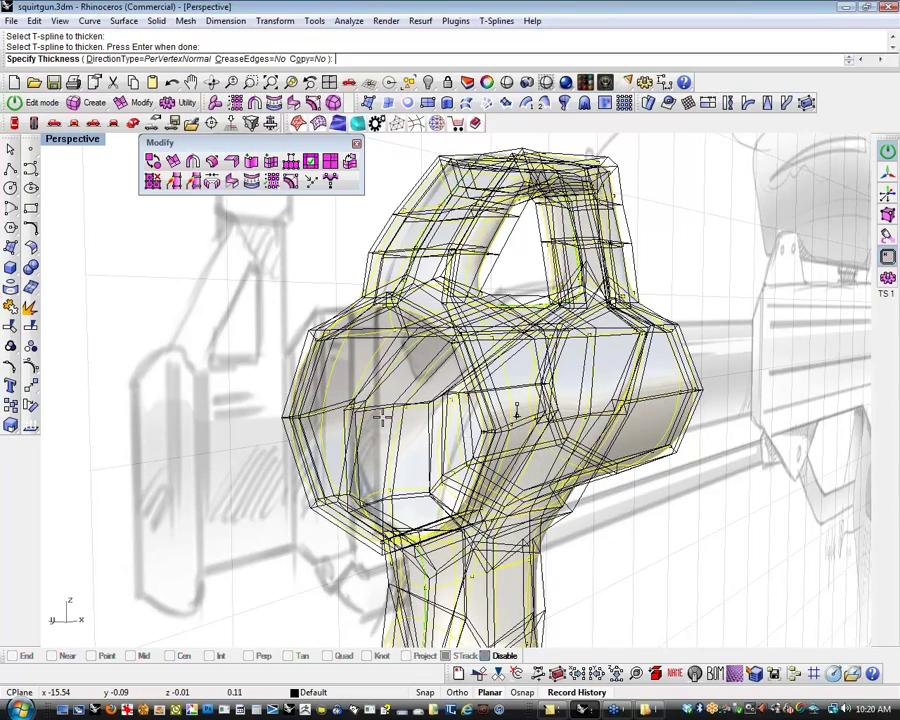
click(383, 418)
Show all the hidden squirt gun parts again and clear the selection
right_drag(252, 453, 165, 468)
scroll(165, 468, down, 3)
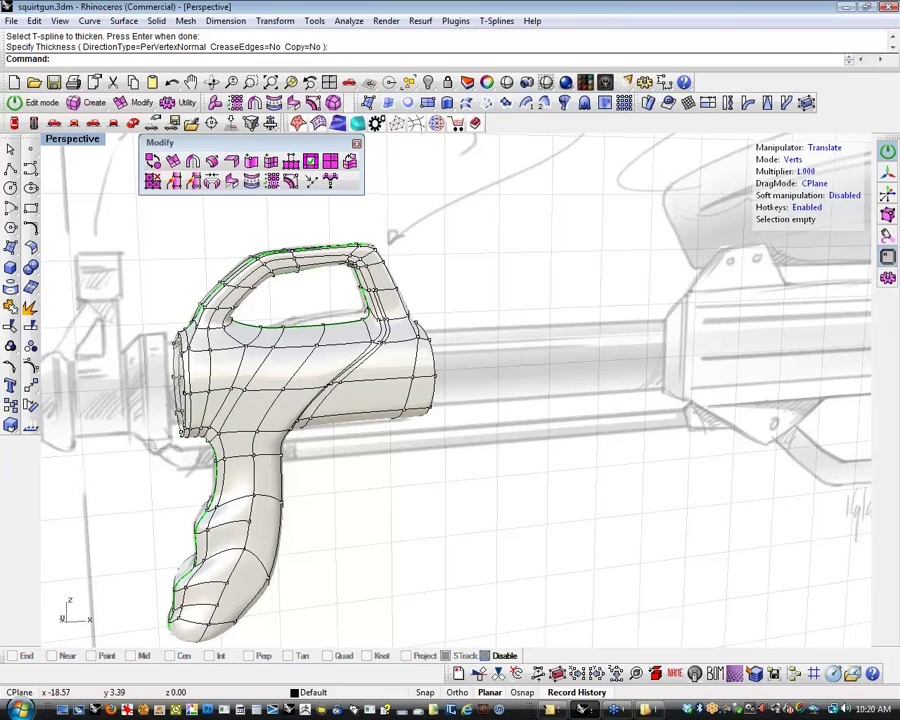
key(ctrl+alt+h)
key(ctrl+a)
key(Escape)
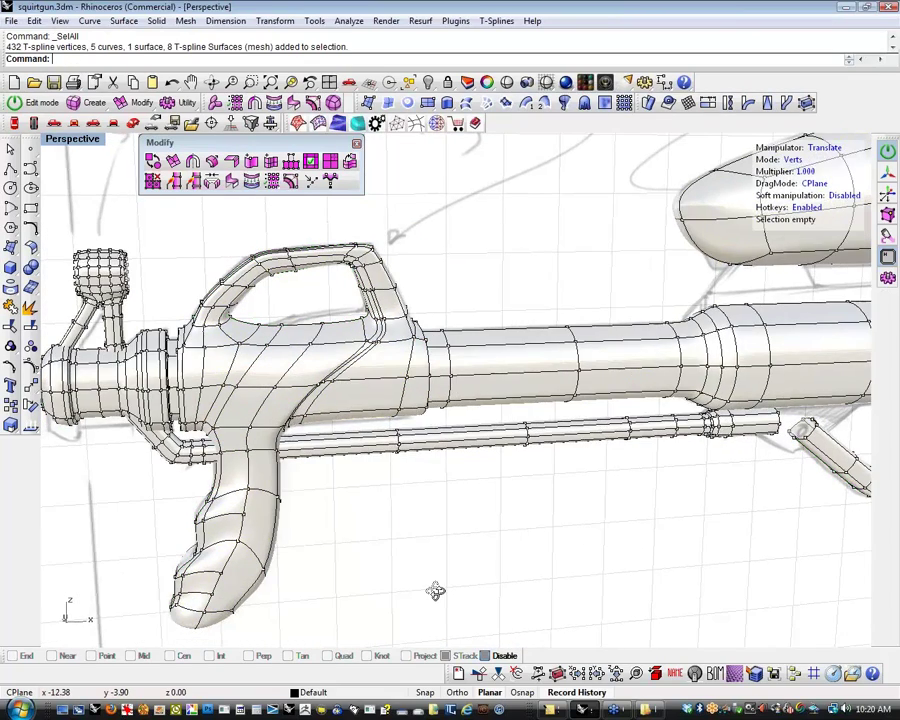
Switch the viewport to the Front view in wireframe display
right_drag(435, 591, 449, 534)
scroll(449, 534, down, 3)
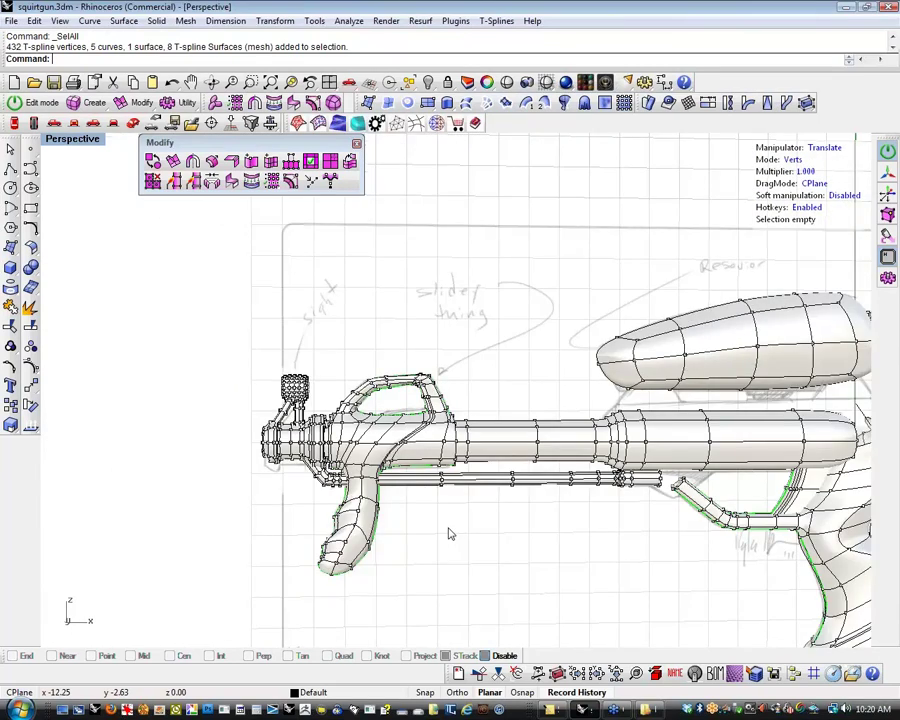
shift+right_drag(716, 556, 436, 504)
scroll(558, 560, up, 2)
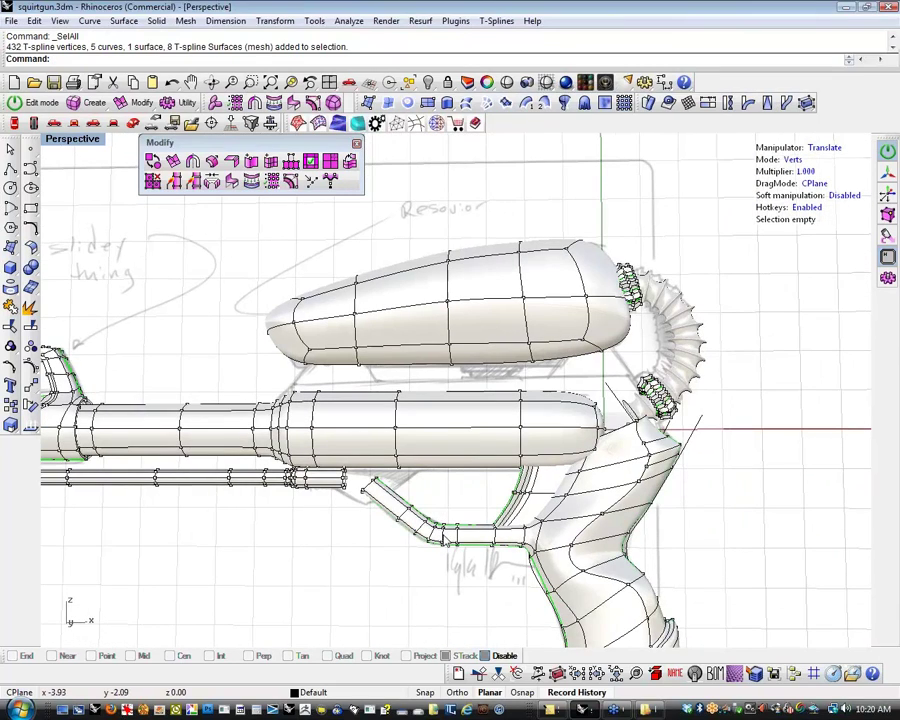
click(57, 125)
click(75, 125)
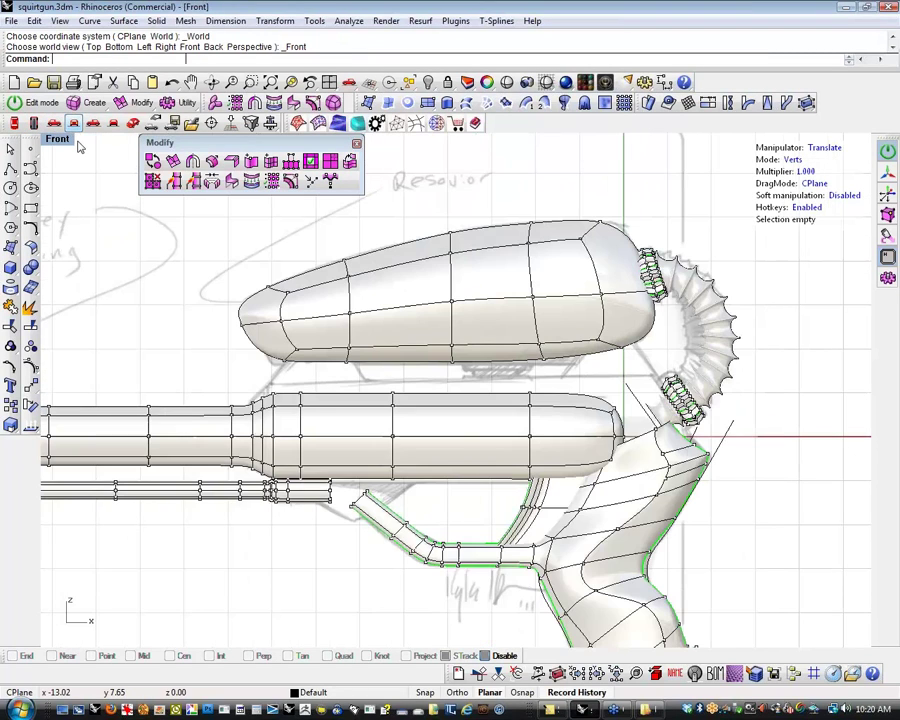
middle_click(360, 384)
click(410, 442)
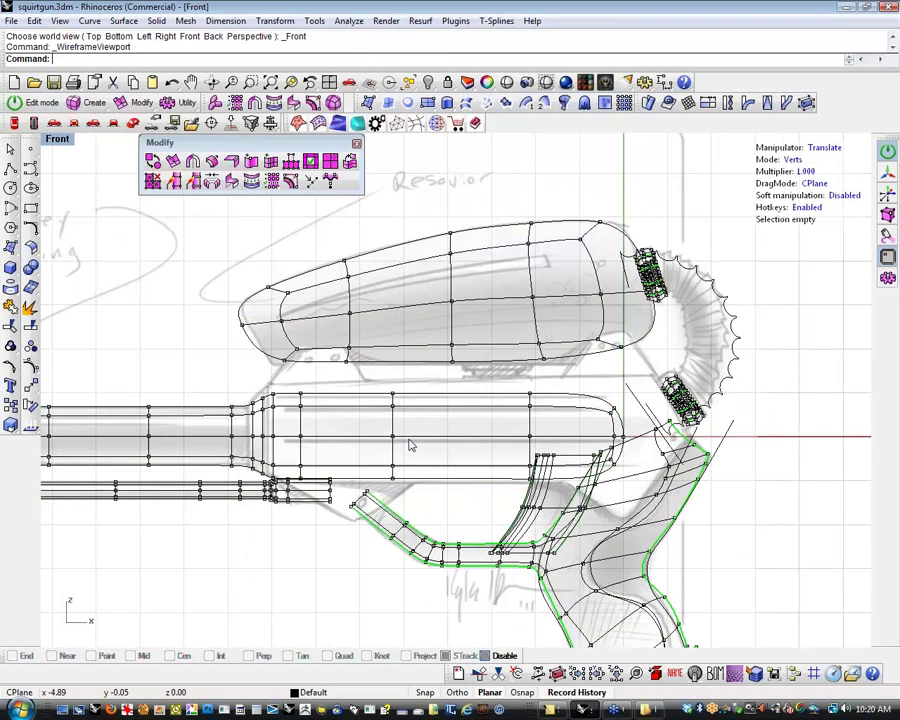
Examine the barrel, trigger guard and reservoir against the reference sketch in the Front view
scroll(447, 445, up, 2)
right_drag(456, 480, 436, 434)
mouse_move(453, 484)
right_down()
mouse_move(472, 480)
mouse_move(470, 488)
right_up()
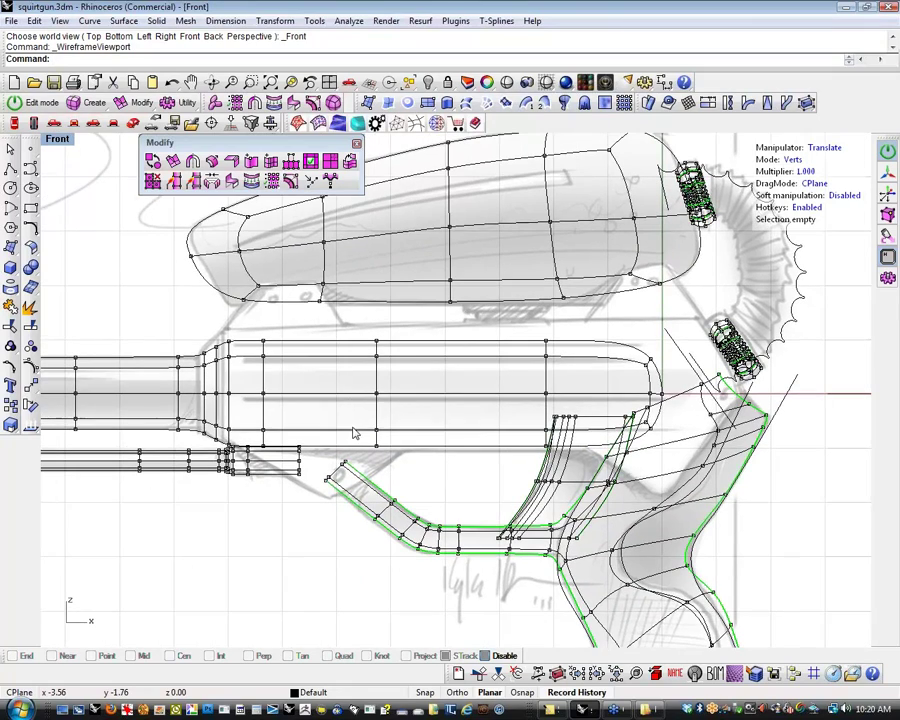
scroll(405, 440, down, 1)
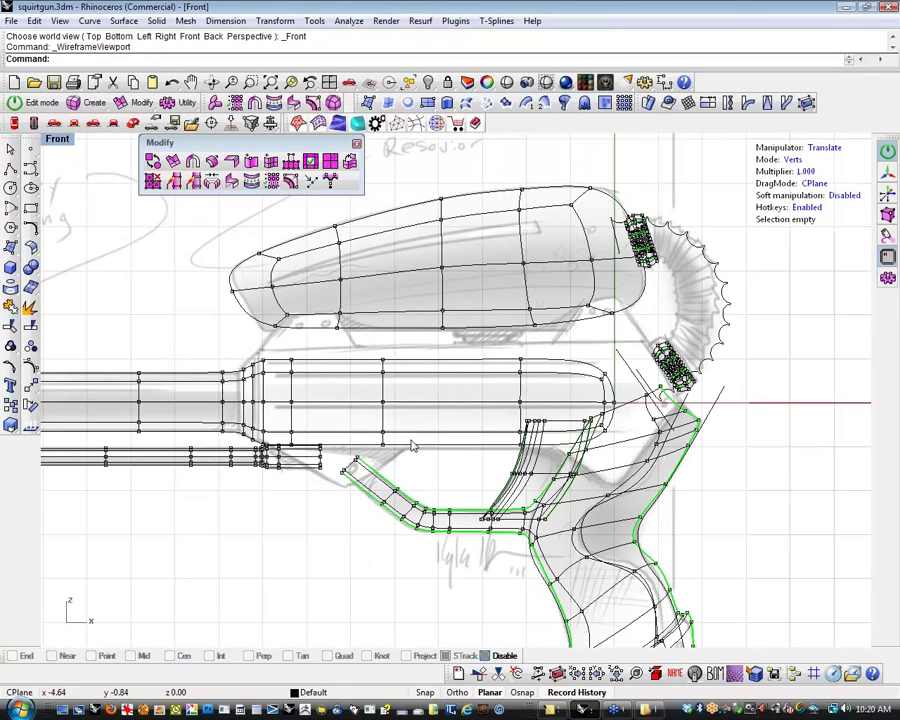
scroll(262, 469, down, 4)
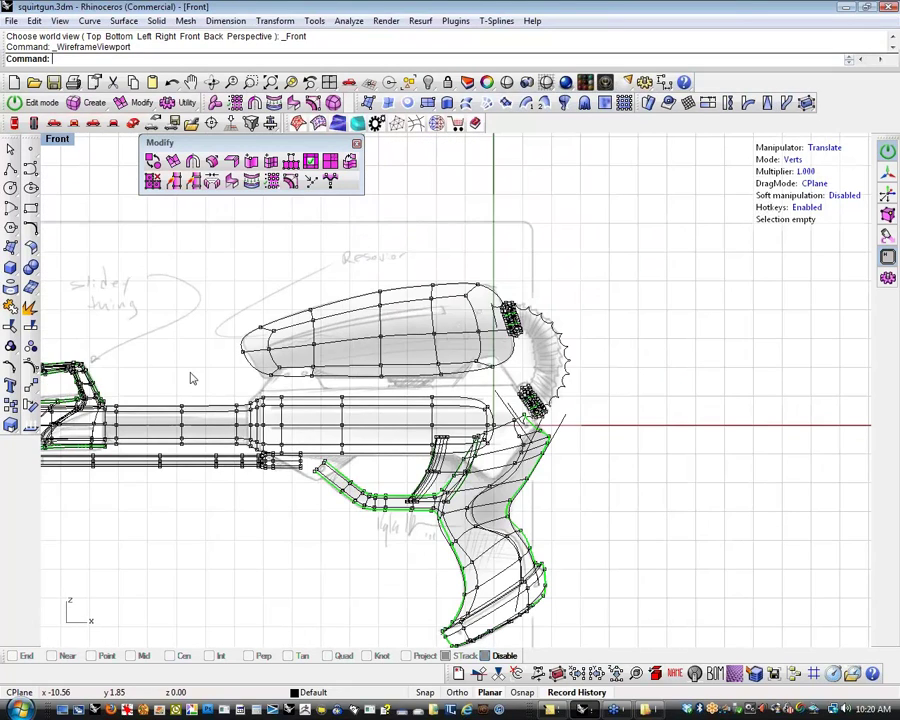
scroll(193, 378, down, 2)
right_drag(193, 378, 303, 396)
Try to hide all the modelled gun parts as whole objects, leaving only the reference sketch
key(d)
drag(682, 285, 72, 490)
click(303, 569)
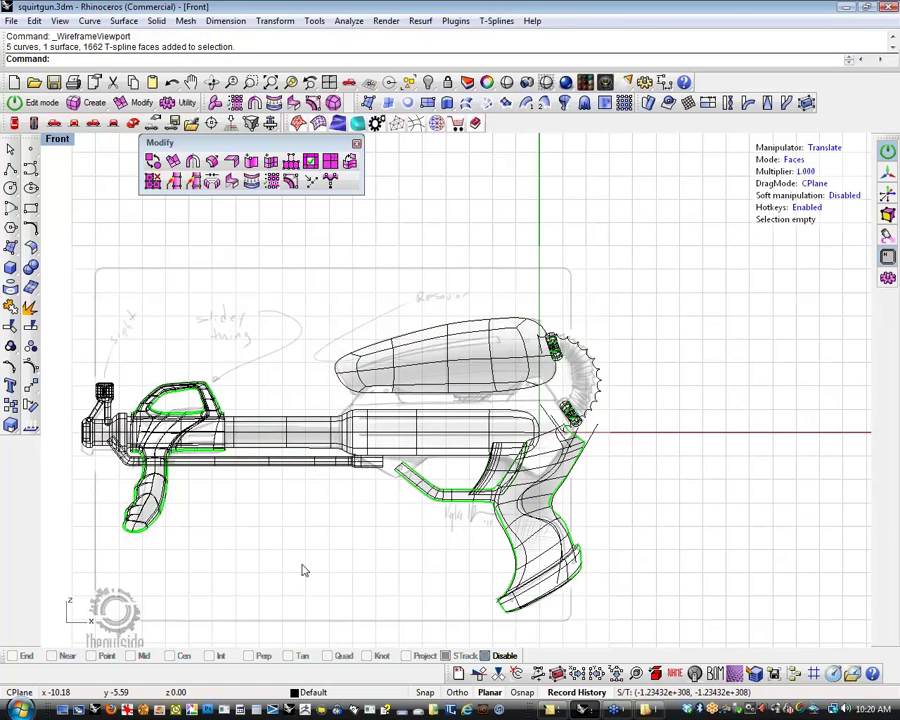
key(f)
drag(711, 305, 199, 511)
shift+drag(168, 308, 16, 601)
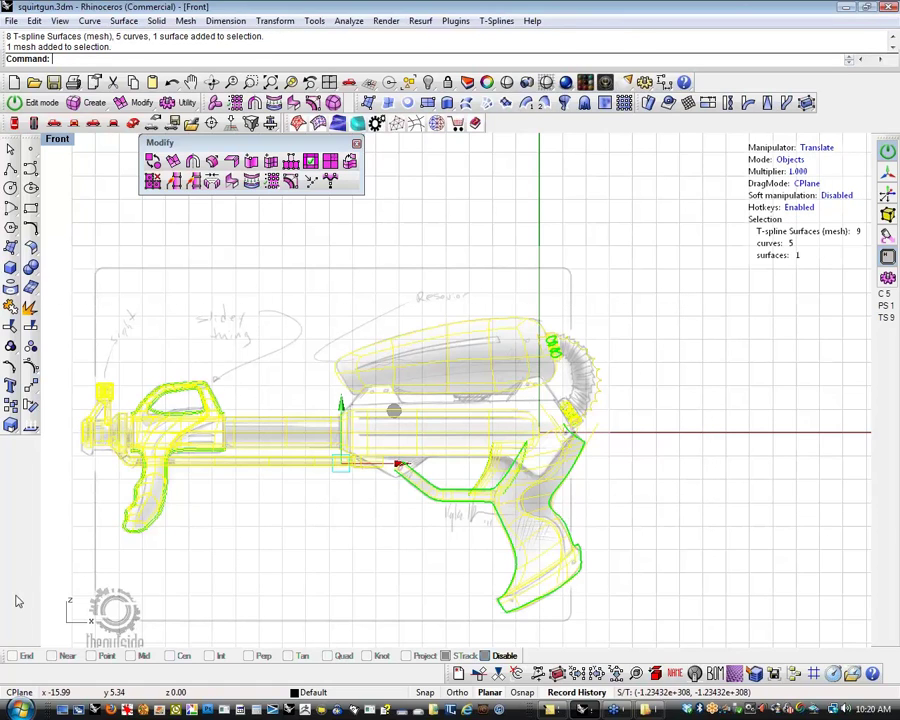
text(hide)
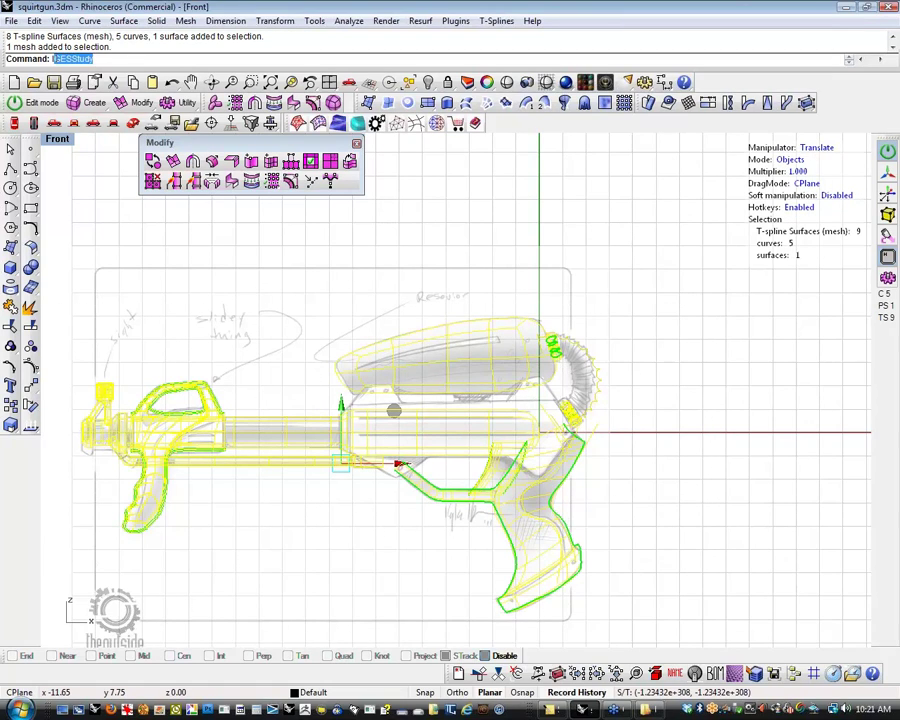
key(Return)
key(Return)
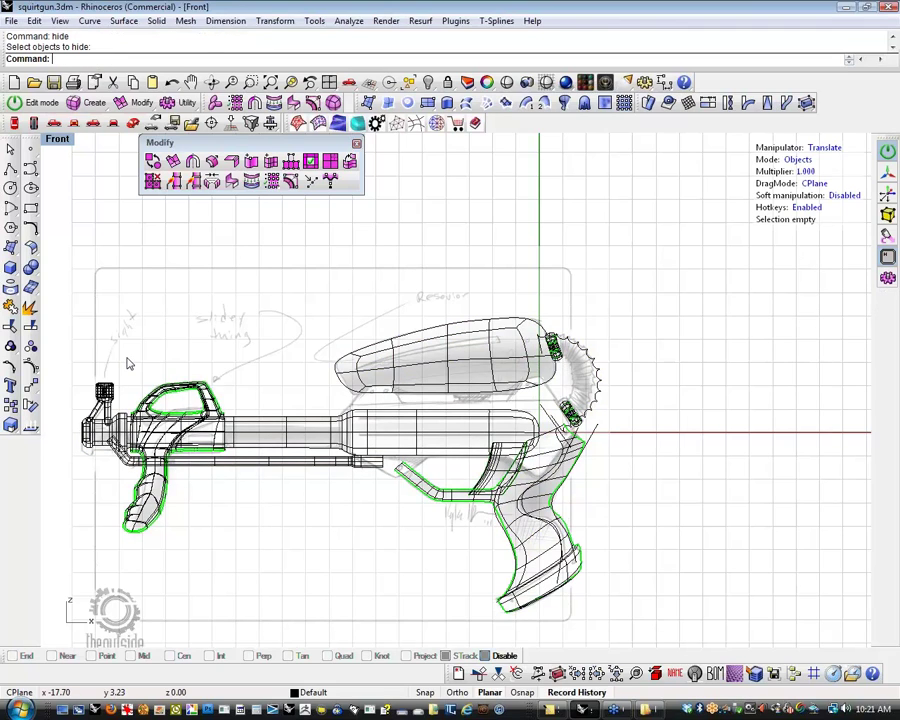
Hide all the modelled gun parts and their curves so only the reference sketch is left
drag(65, 325, 677, 585)
shift+drag(275, 259, 601, 542)
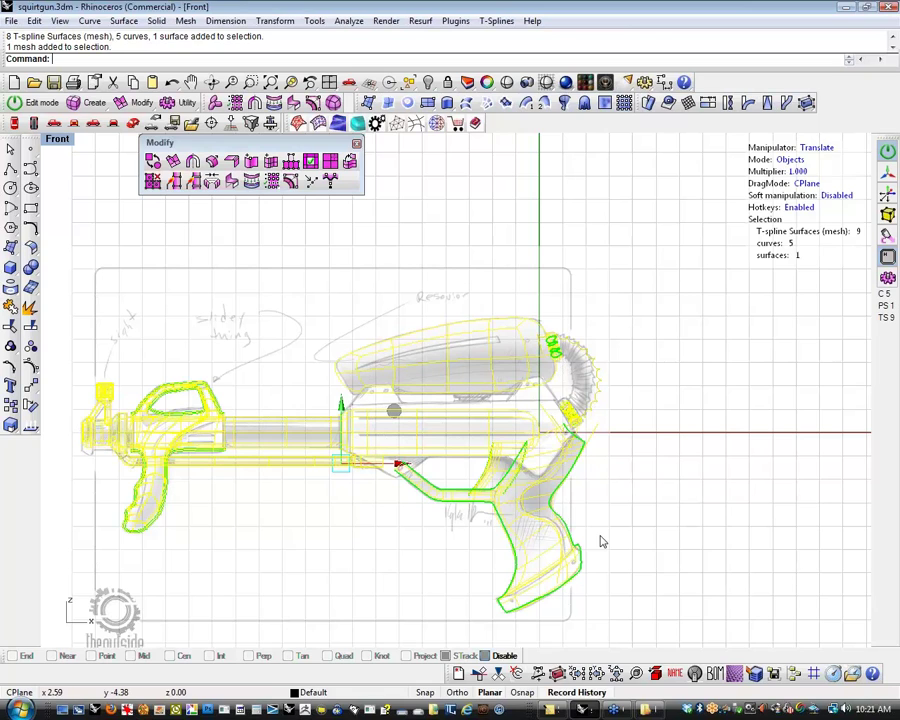
key(ctrl+h)
Draw a straight polyline along the top edge of the sketched main body, from its front to its rear corner
scroll(575, 490, up, 2)
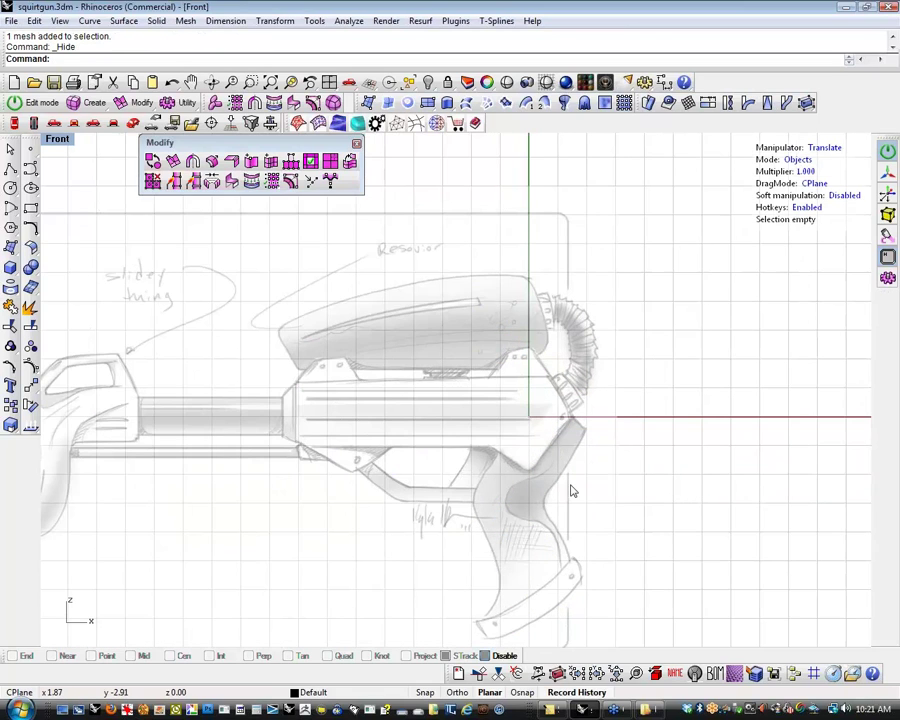
scroll(572, 490, up, 6)
right_drag(477, 451, 546, 521)
scroll(546, 521, down, 2)
mouse_move(405, 465)
right_down()
mouse_move(424, 468)
mouse_move(413, 478)
right_up()
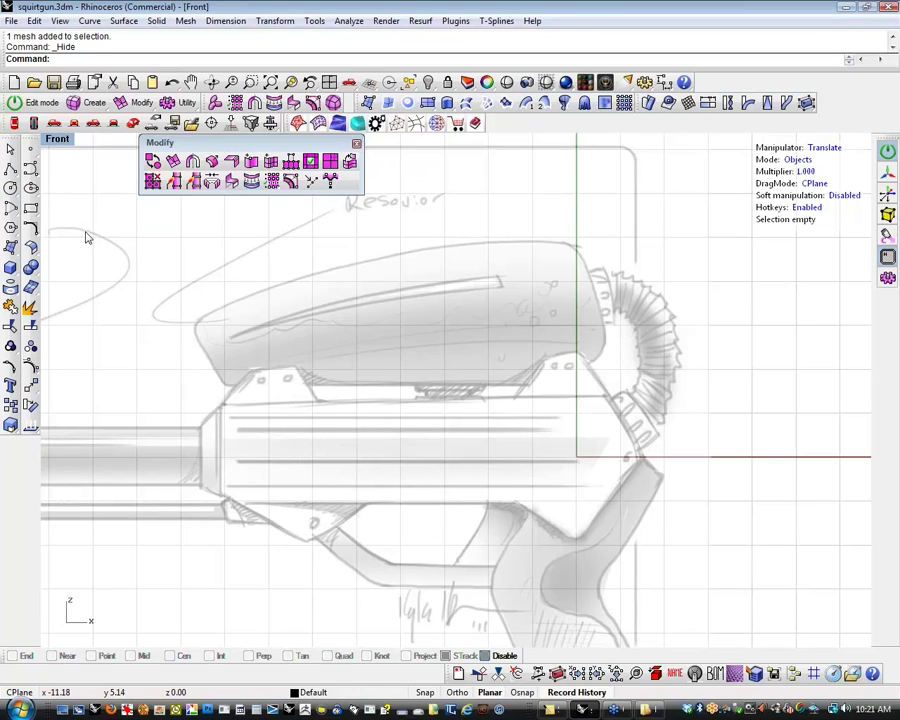
click(10, 169)
click(219, 405)
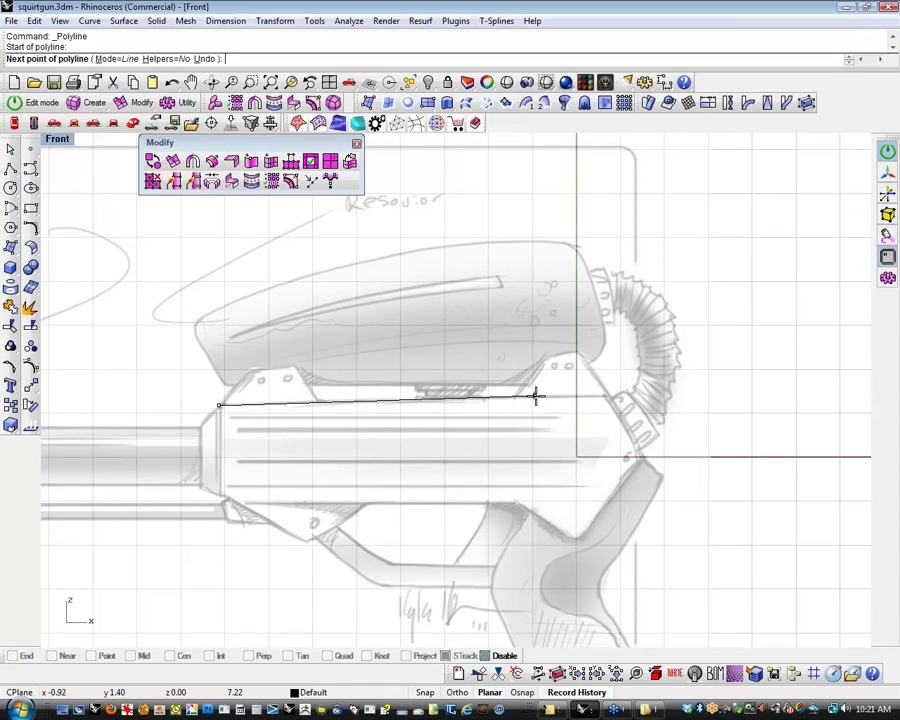
click(609, 397)
key(Return)
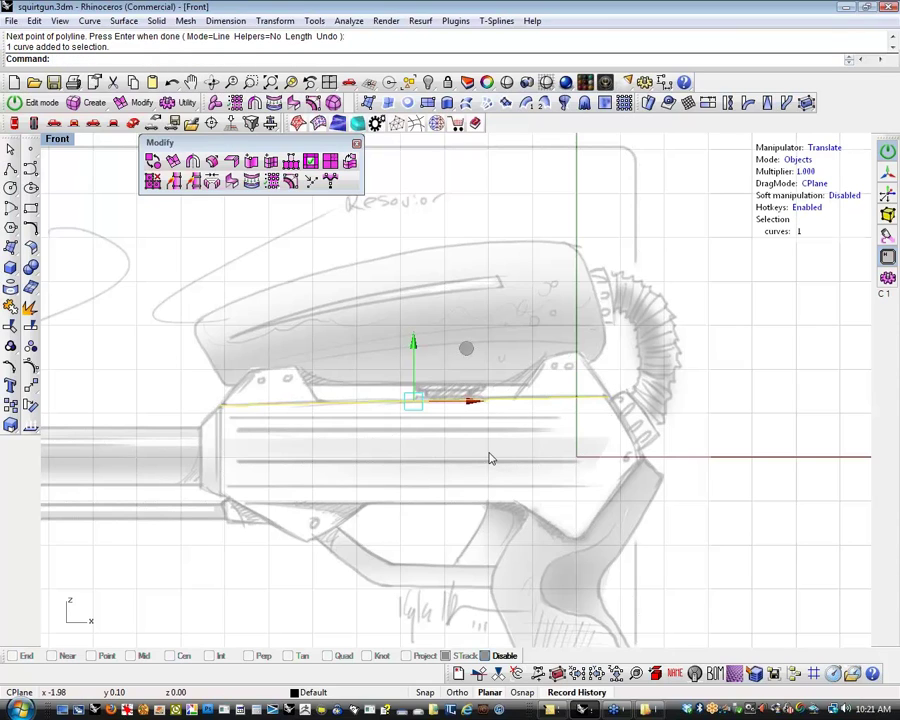
Rebuild the new line with a point count of 8 and degree 3
text(Rebuild)
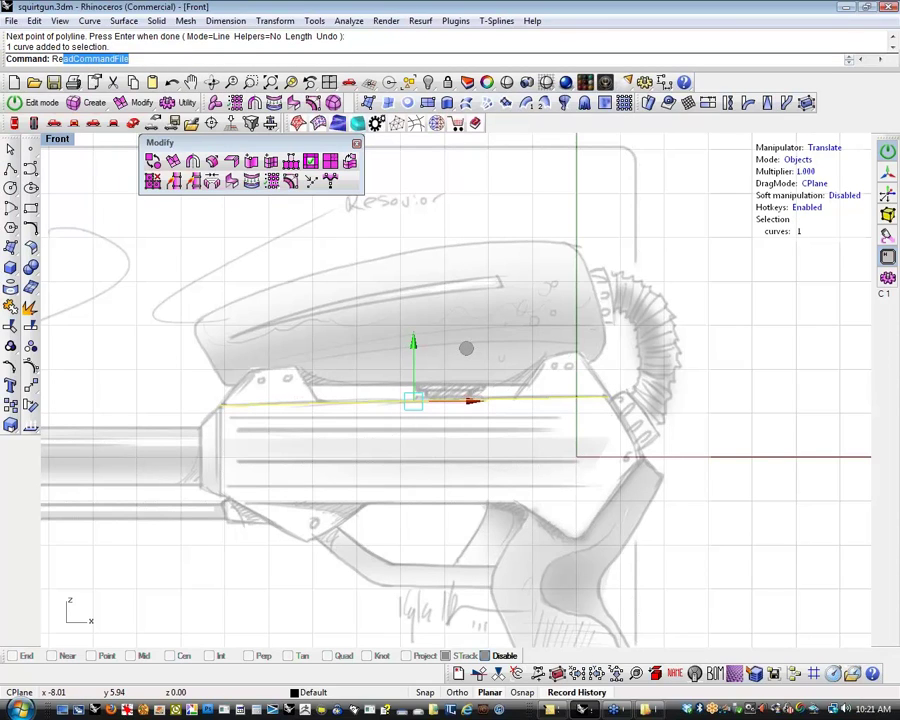
key(Return)
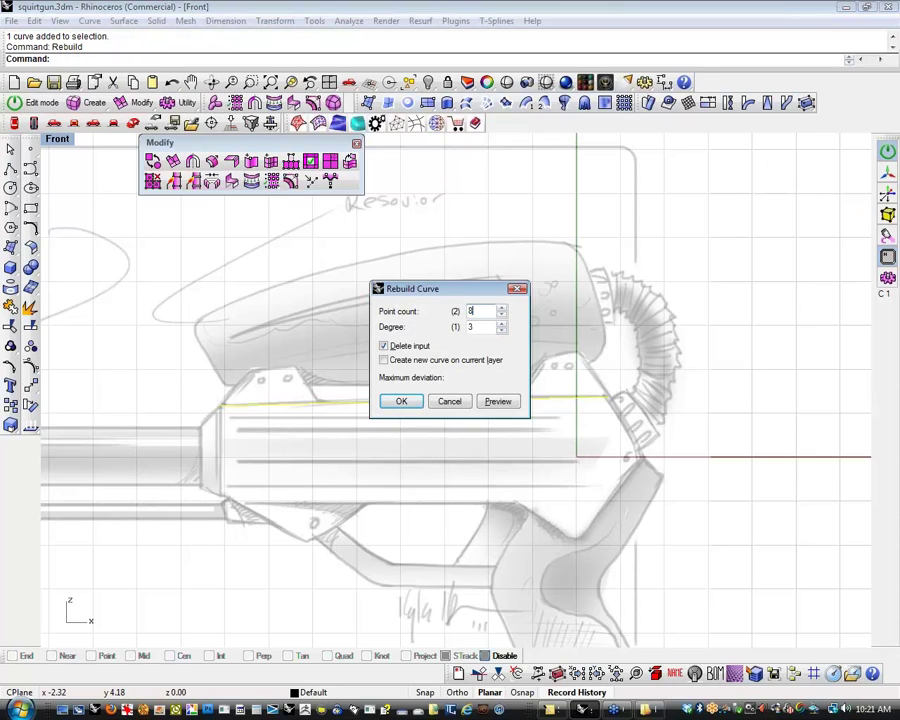
key(Return)
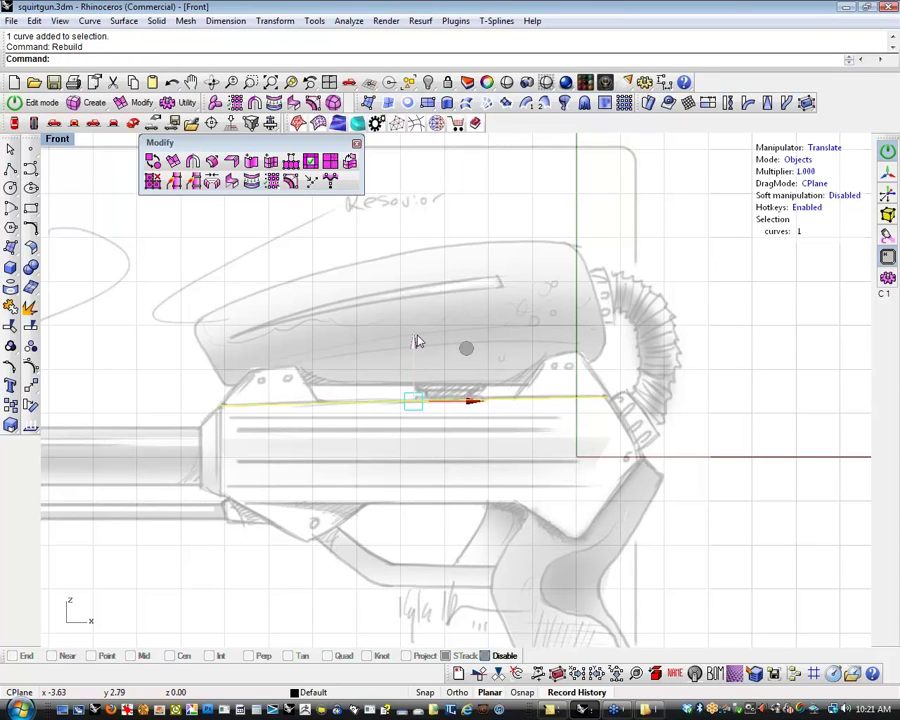
Extrude the line downward into a surface and move its lower rear vertex out to the sketched rear corner
alt+drag(415, 341, 415, 396)
key(a)
click(610, 453)
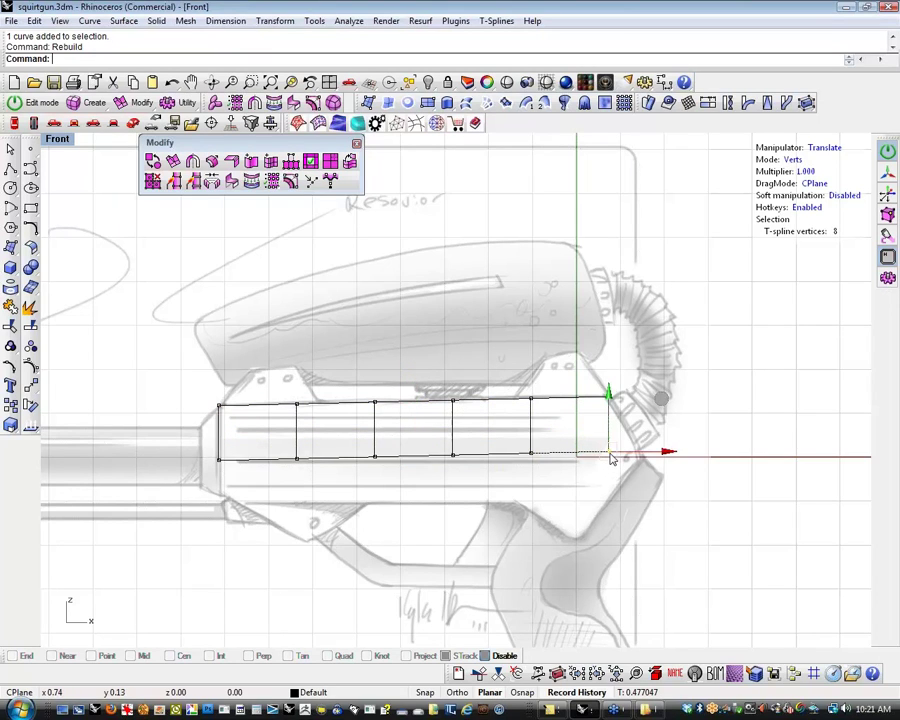
drag(612, 457, 698, 448)
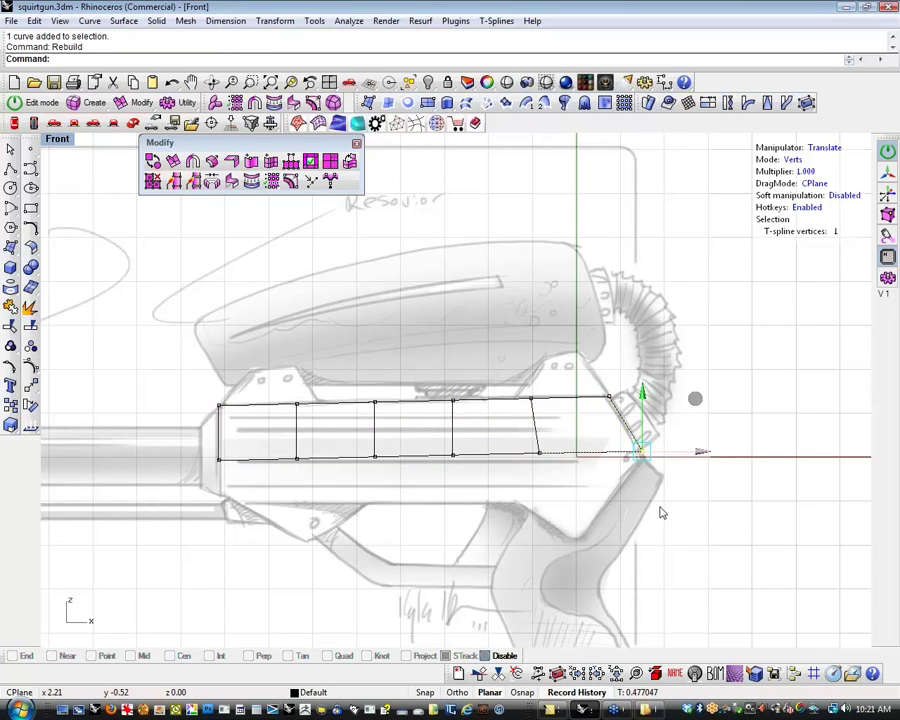
click(661, 507)
Extrude the surface's lower edge loop in rows down to the body's bottom line, scaling it lengthwise about its front end
key(s)
double_click(258, 404)
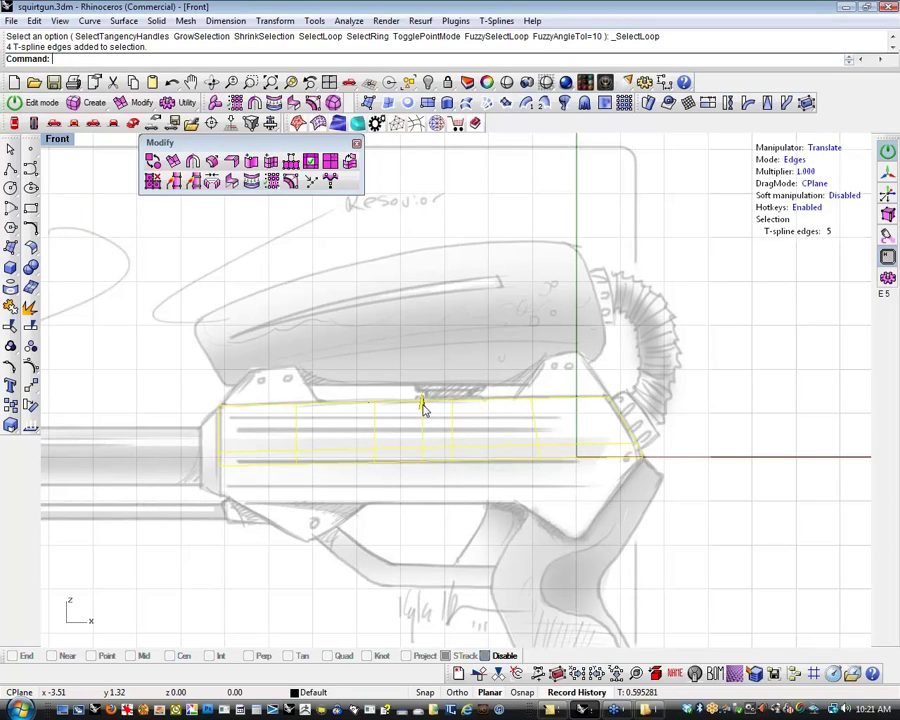
drag(420, 409, 422, 418)
key(r)
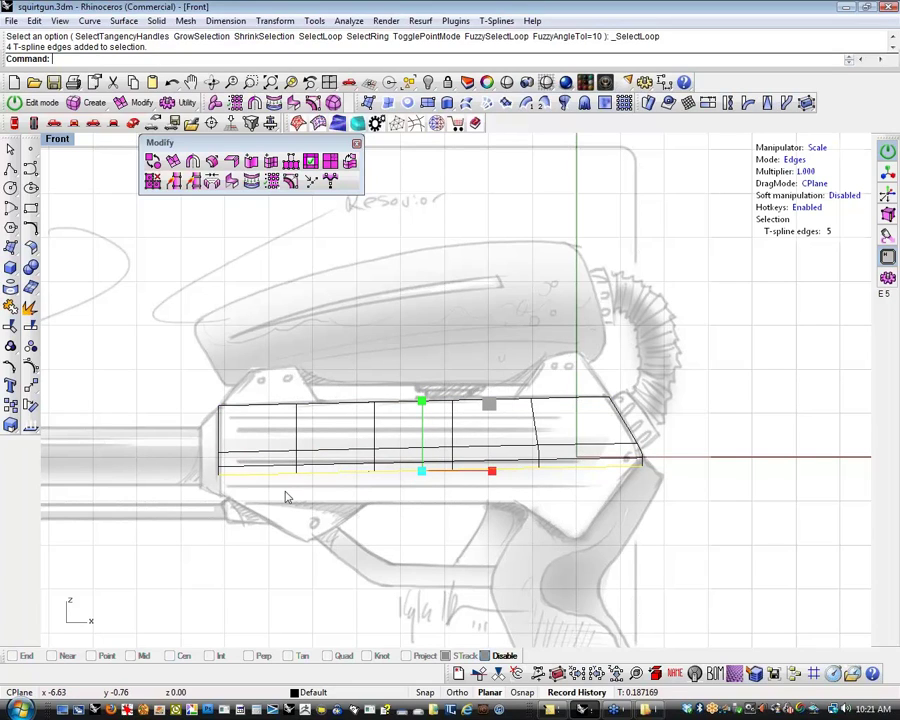
key(t)
click(219, 476)
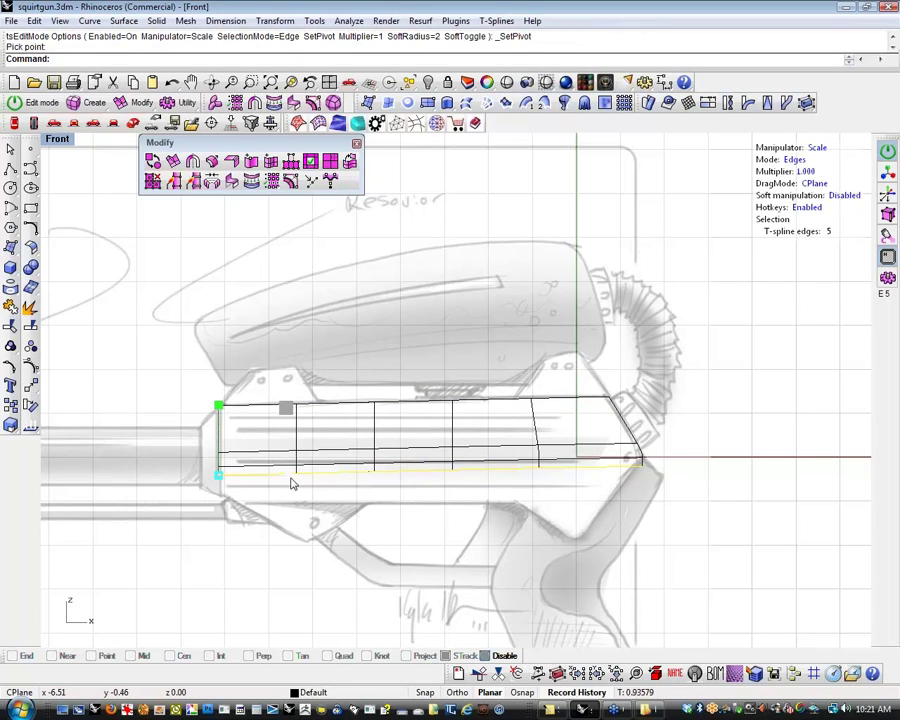
drag(291, 478, 291, 483)
key(w)
drag(220, 420, 218, 452)
Move the bottom vertex near the grip forward to where the body's underside starts to slope down
scroll(581, 550, up, 2)
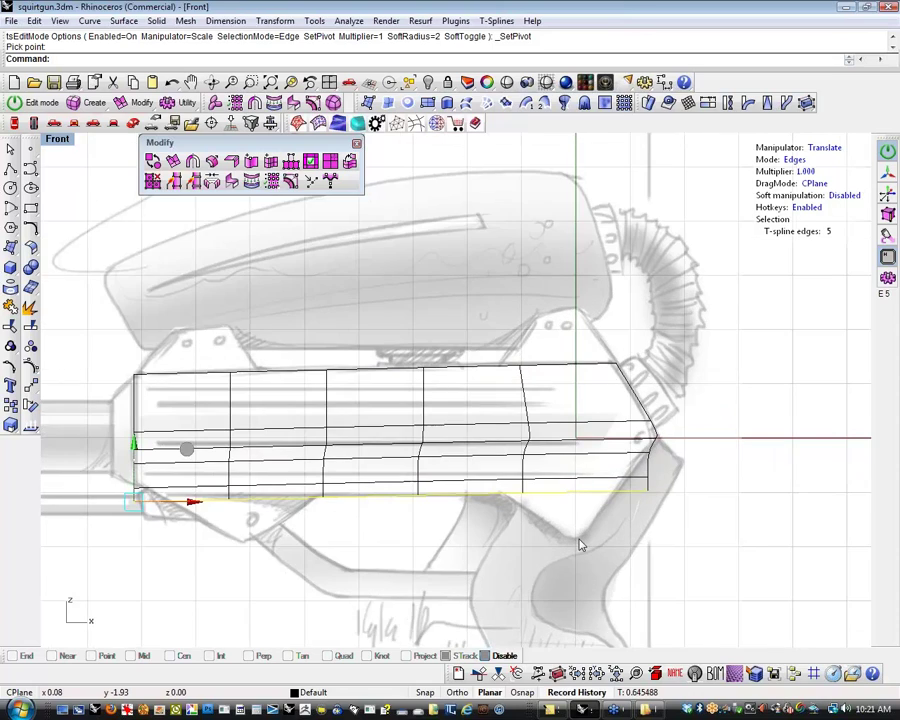
scroll(580, 543, up, 2)
right_drag(579, 541, 478, 549)
key(a)
click(412, 496)
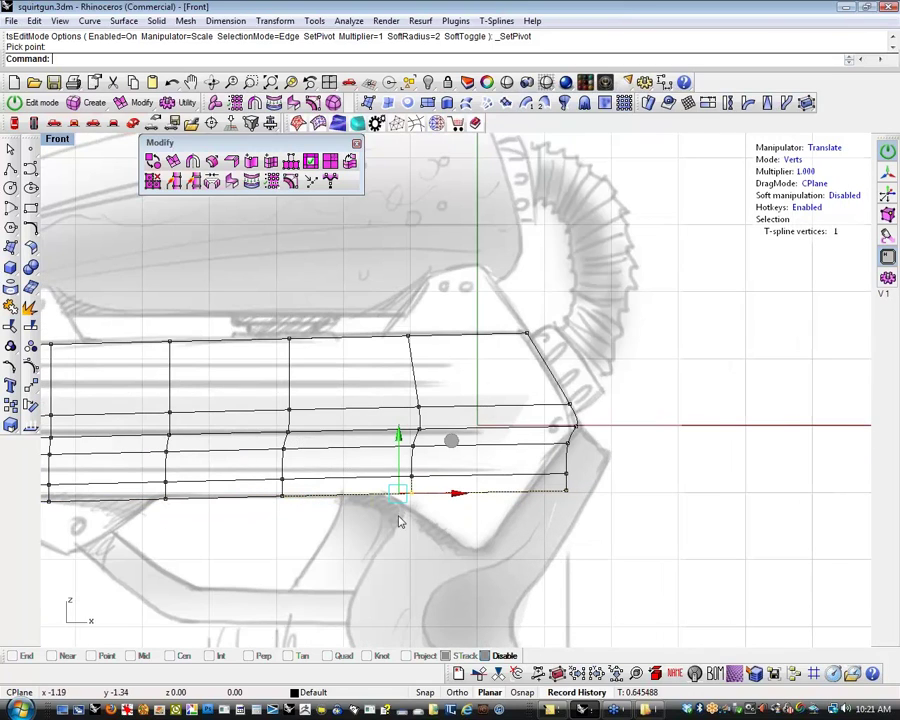
click(393, 528)
drag(388, 533, 424, 486)
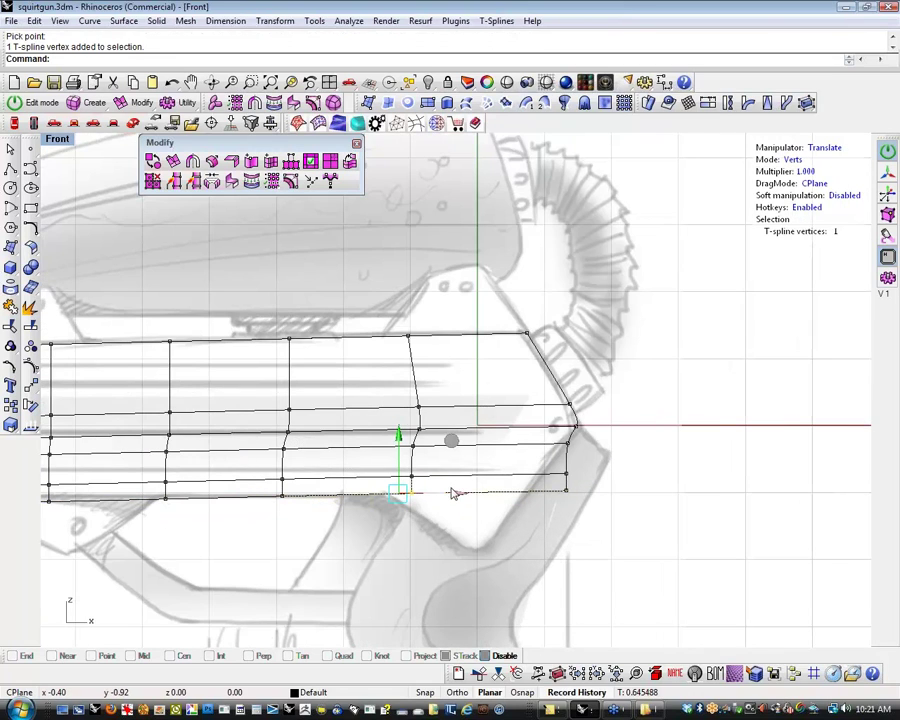
drag(447, 443, 420, 442)
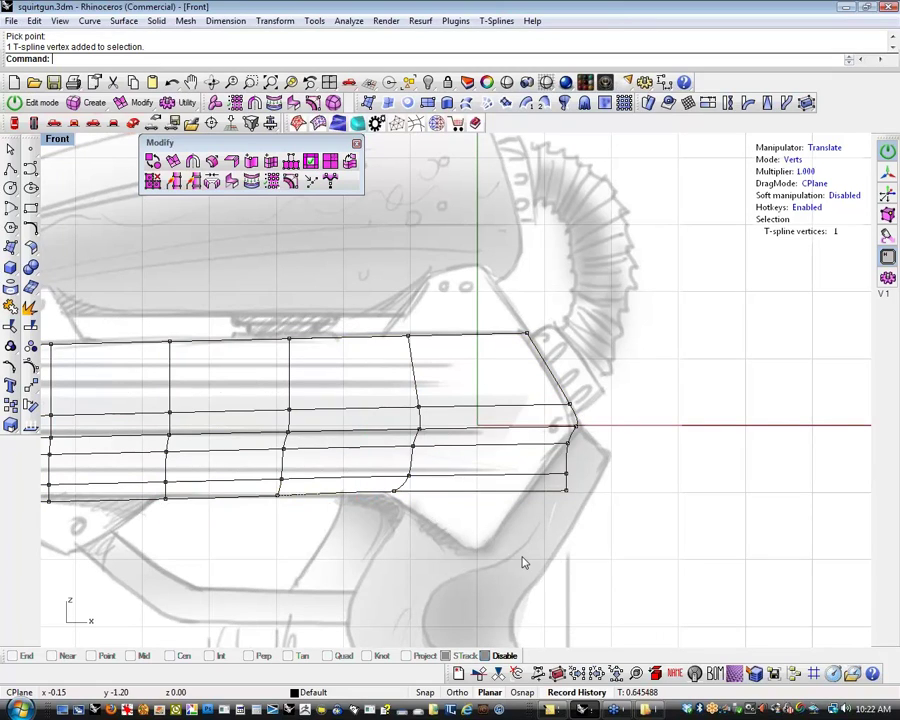
Move the rear lower vertices onto the sketched slanted back edge and the pointed bottom corner above the grip
drag(553, 514, 586, 486)
drag(618, 437, 600, 487)
drag(350, 514, 402, 494)
drag(421, 443, 450, 446)
click(402, 593)
right_drag(430, 560, 415, 579)
click(481, 560)
drag(533, 561, 518, 563)
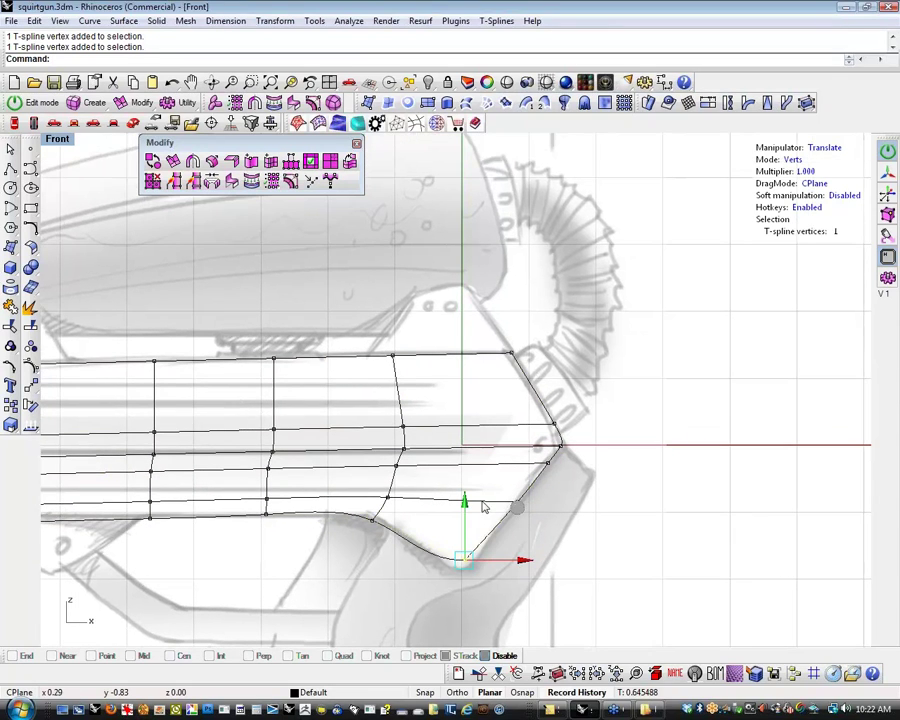
drag(466, 502, 466, 513)
click(348, 592)
Insert an edge loop just ahead of the vertical loop that meets the slope start on the underside
right_drag(362, 560, 363, 567)
scroll(398, 487, up, 6)
scroll(398, 516, down, 4)
right_drag(398, 516, 372, 538)
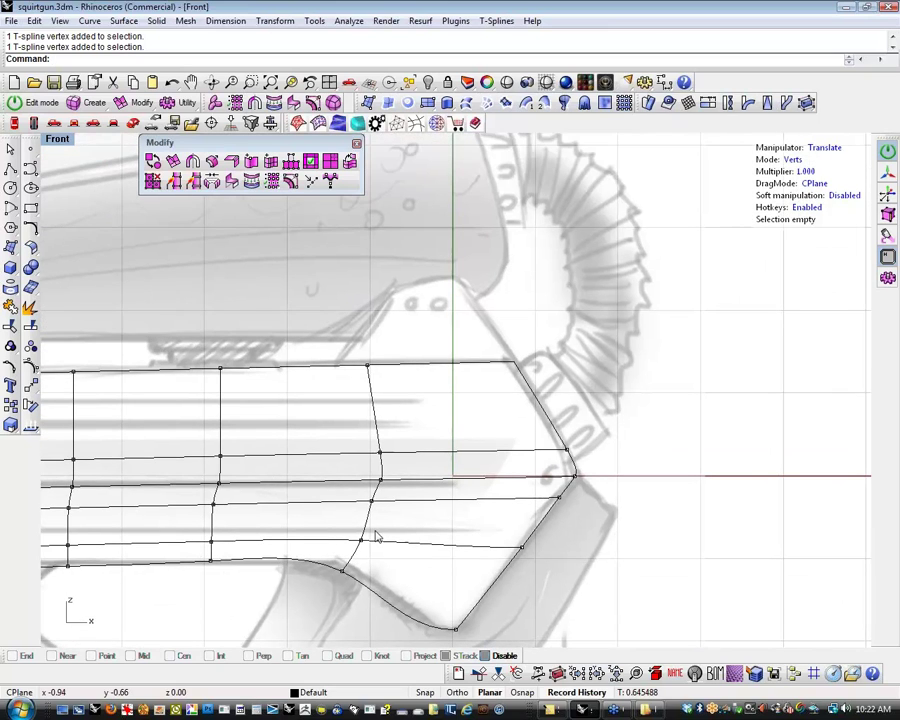
double_click(377, 537)
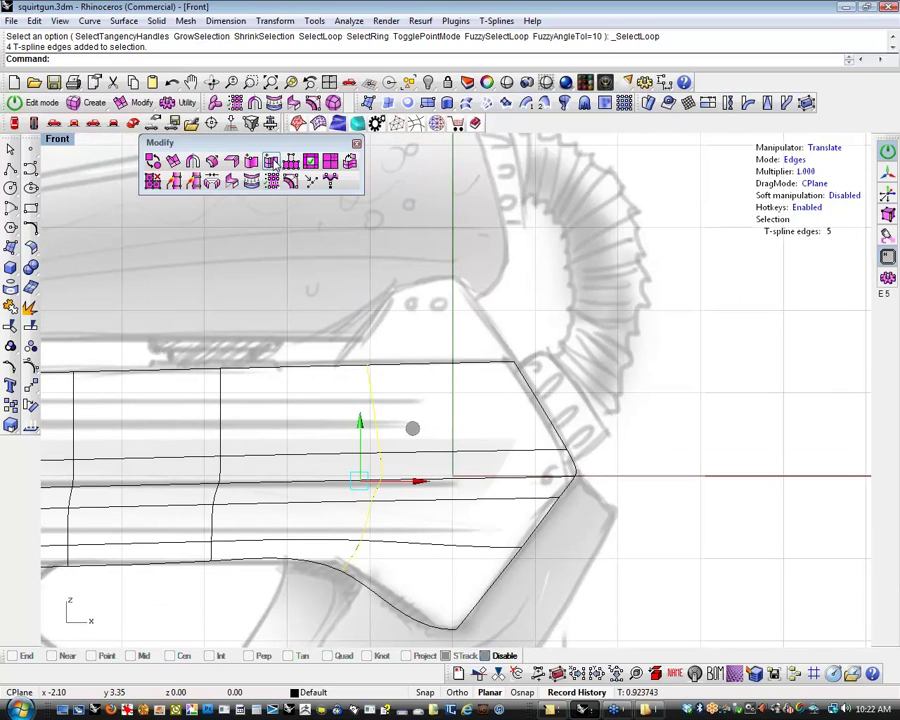
click(272, 162)
click(330, 575)
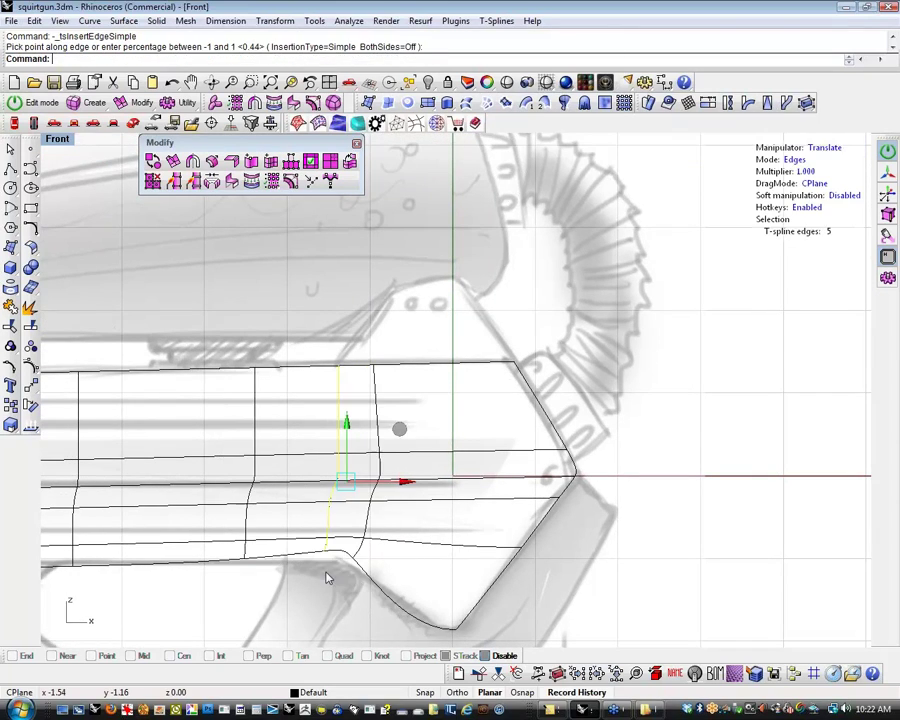
Lower the bottom edge segment of the inserted loop onto the sketched underside of the body
scroll(326, 574, up, 1)
scroll(326, 574, up, 1)
click(350, 477)
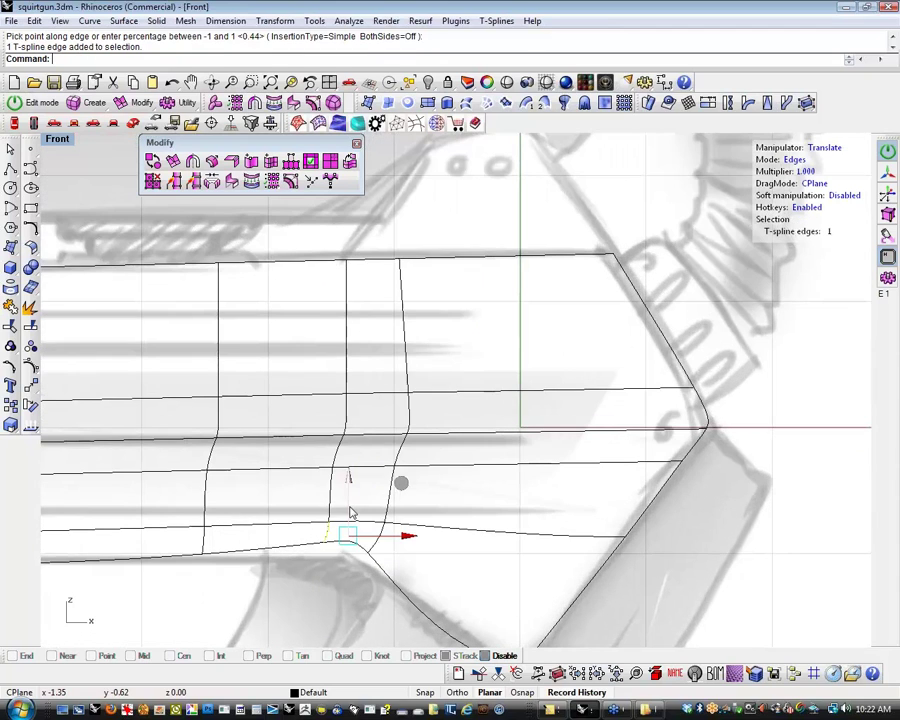
click(331, 583)
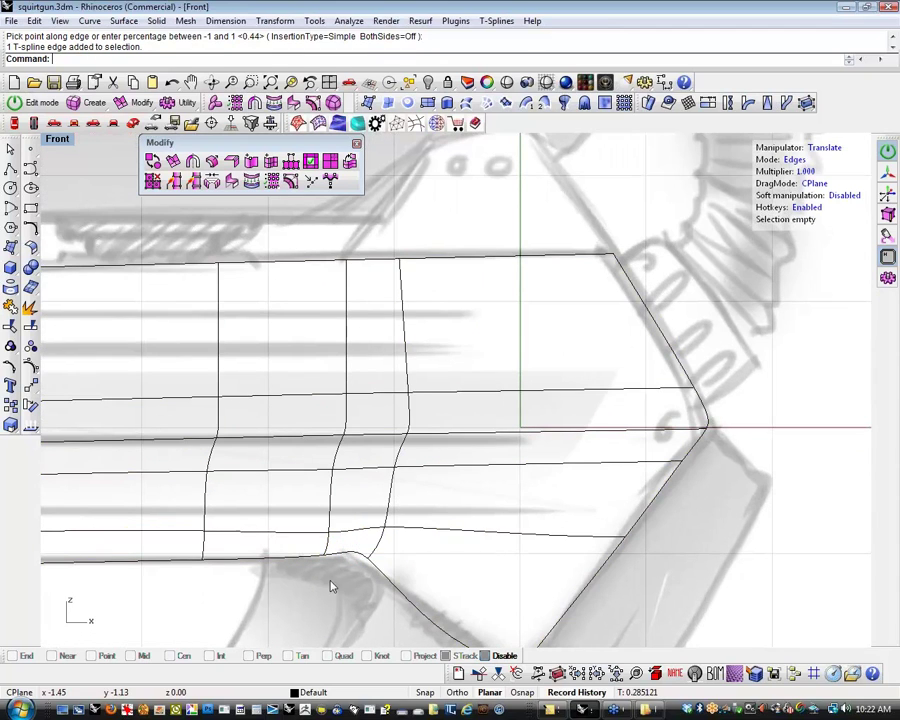
drag(327, 583, 372, 593)
Lower the bottom vertex at the start of the slope to follow the sketched bend
right_drag(366, 574, 335, 555)
key(a)
click(333, 520)
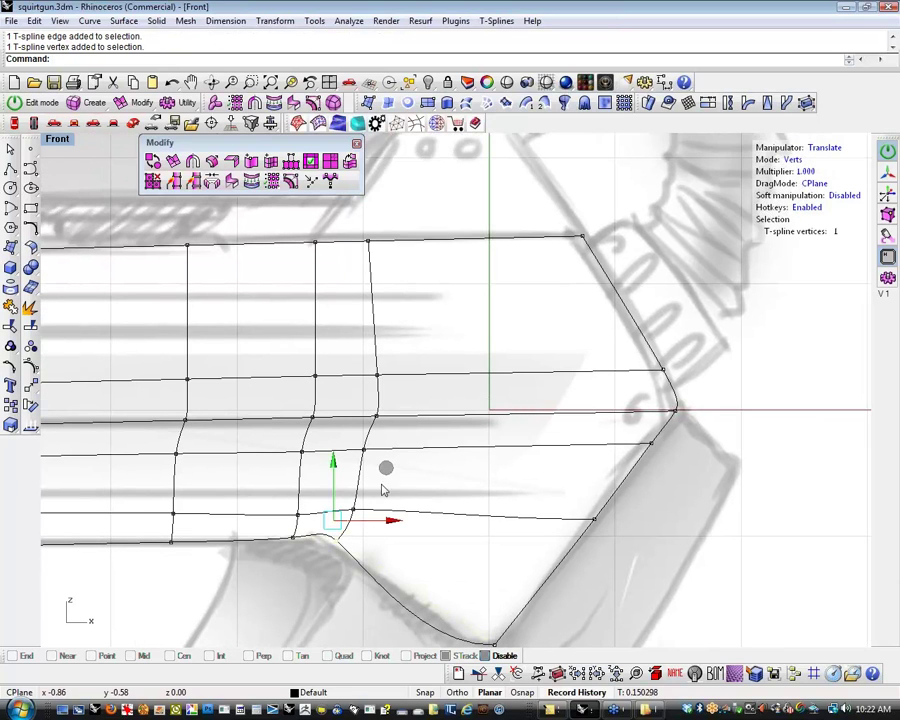
drag(335, 467, 336, 486)
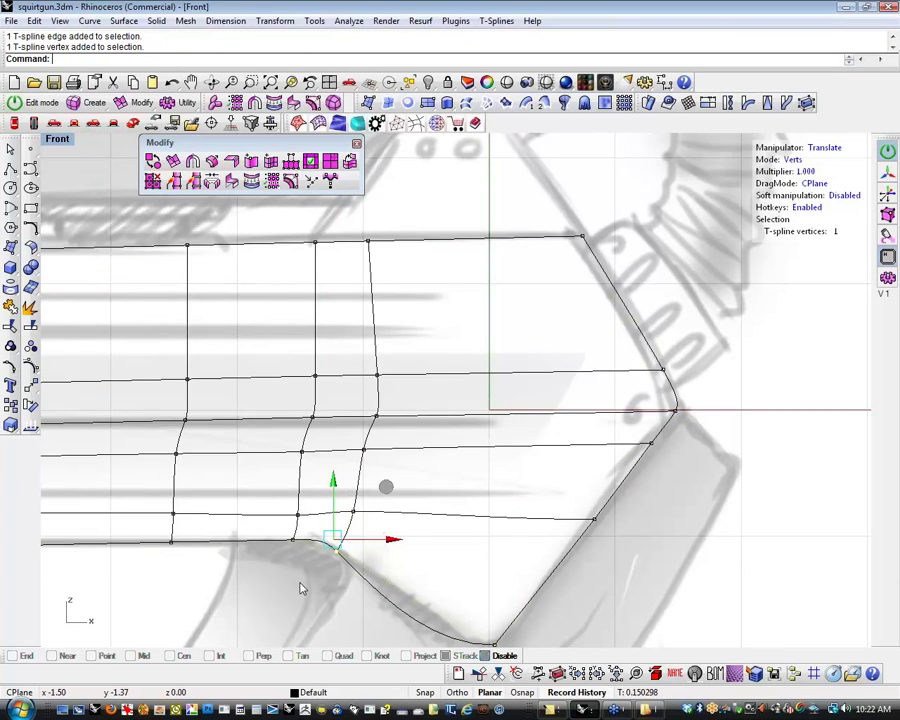
right_drag(299, 579, 253, 547)
scroll(280, 543, down, 4)
click(283, 552)
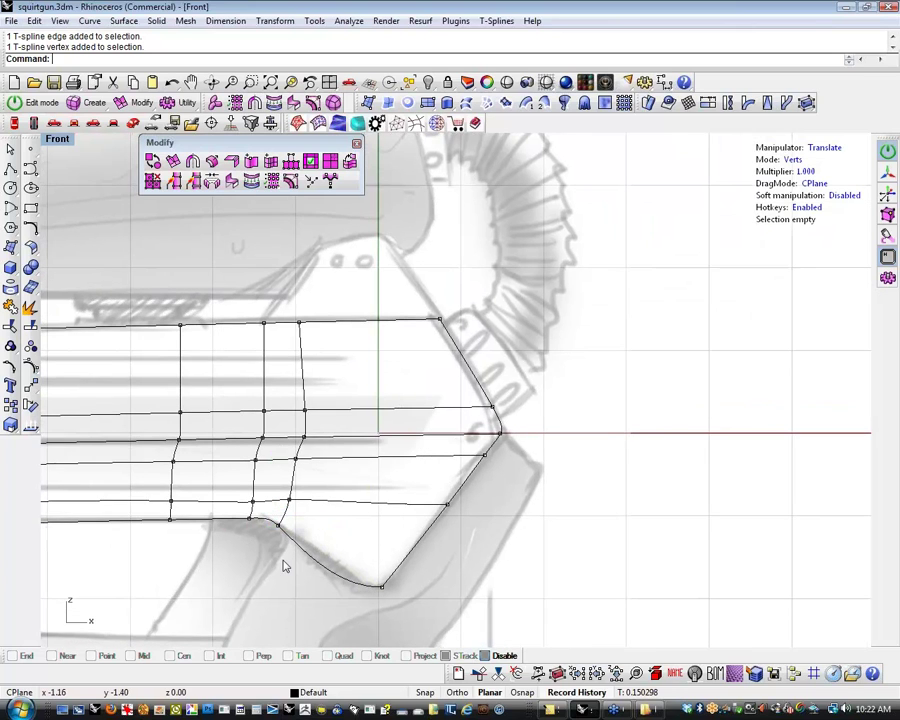
Move the front lower vertices back from the corner to follow the sketched angled front end
right_drag(284, 585, 363, 579)
scroll(328, 538, down, 1)
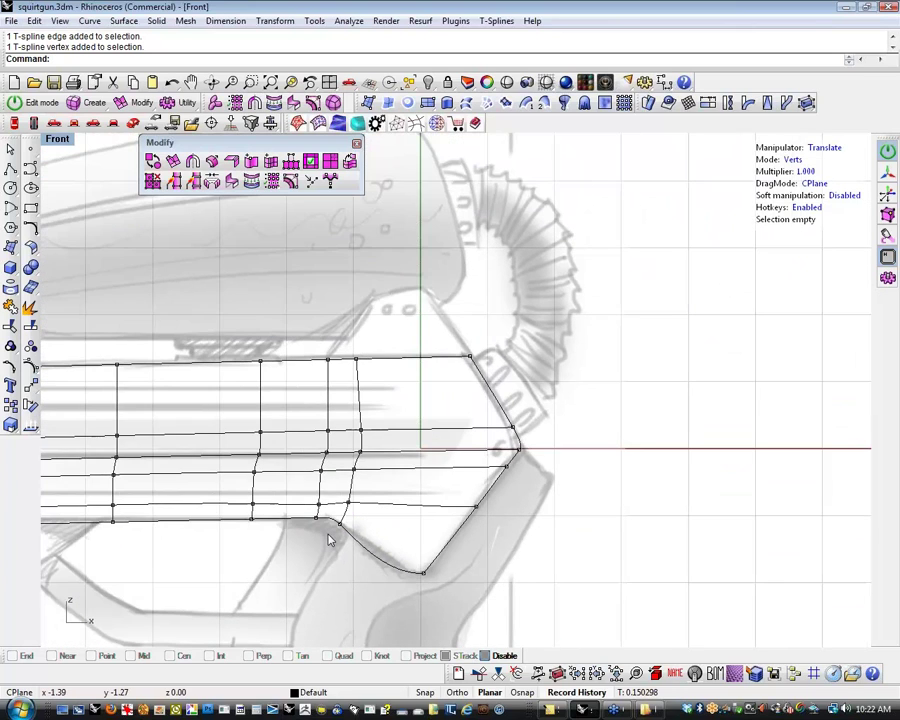
right_drag(330, 538, 543, 556)
right_drag(374, 577, 404, 561)
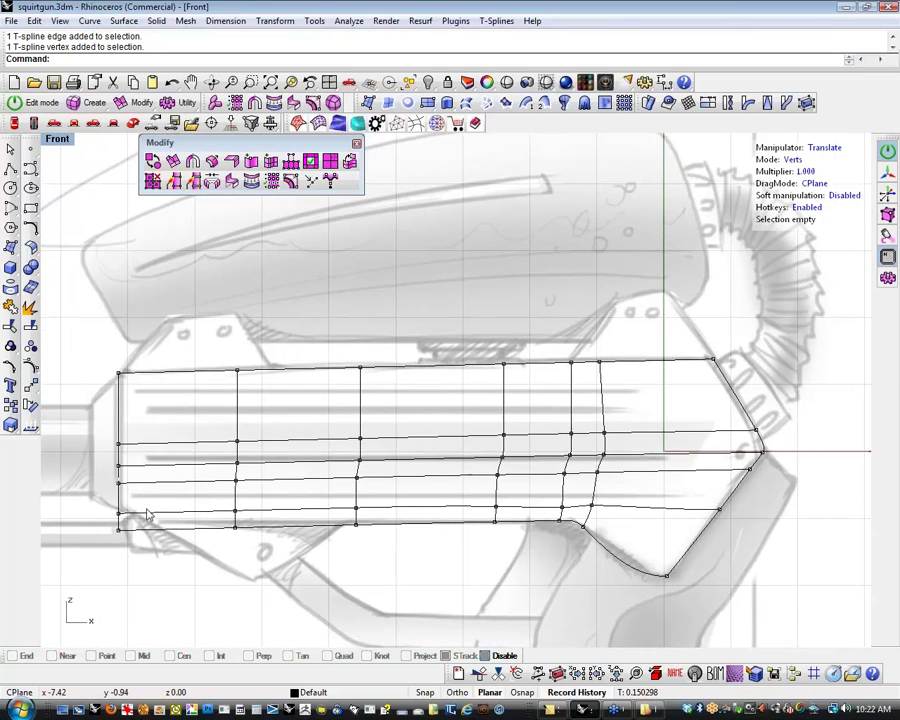
scroll(144, 508, up, 6)
click(97, 550)
drag(172, 553, 238, 569)
click(175, 573)
drag(160, 528, 183, 523)
click(99, 553)
scroll(105, 550, down, 2)
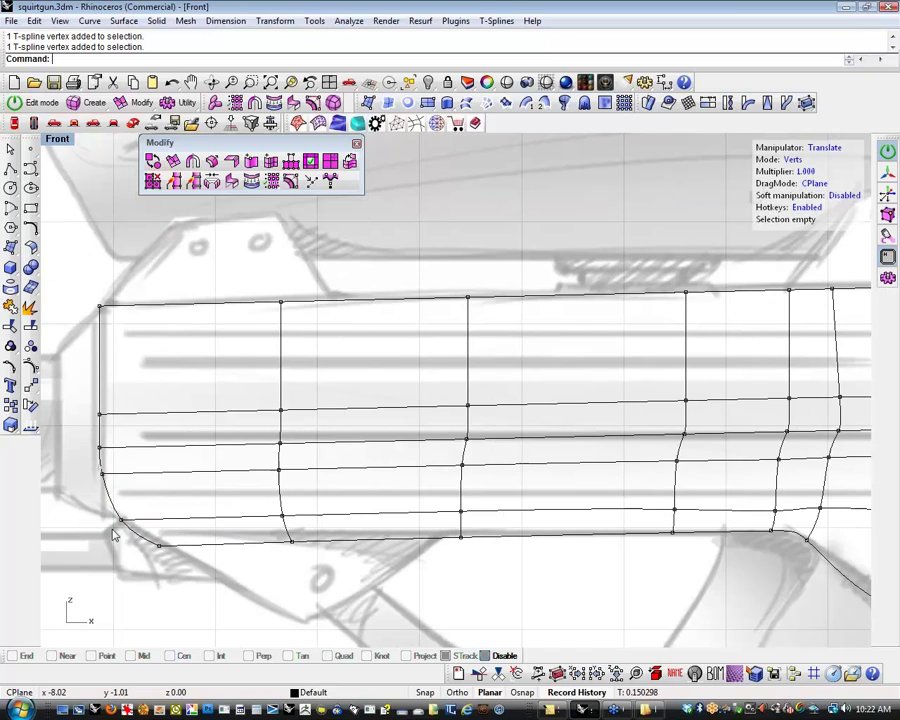
Lower the front edge vertex above the angled corner and the matching vertex on the next vertical loop
right_drag(112, 530, 121, 505)
click(111, 449)
drag(110, 394, 109, 430)
click(200, 528)
right_drag(249, 476, 189, 487)
click(229, 463)
drag(228, 396, 227, 403)
click(112, 571)
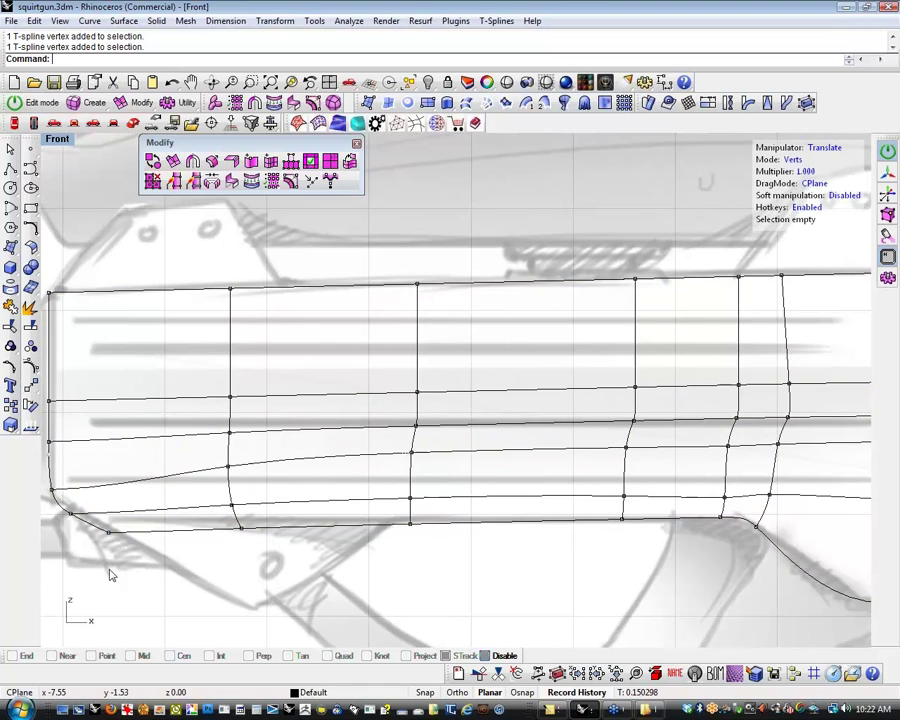
Raise the foremost bottom vertex slightly to line up with the sketched underside
click(108, 532)
drag(108, 481, 108, 477)
click(241, 606)
scroll(265, 589, down, 2)
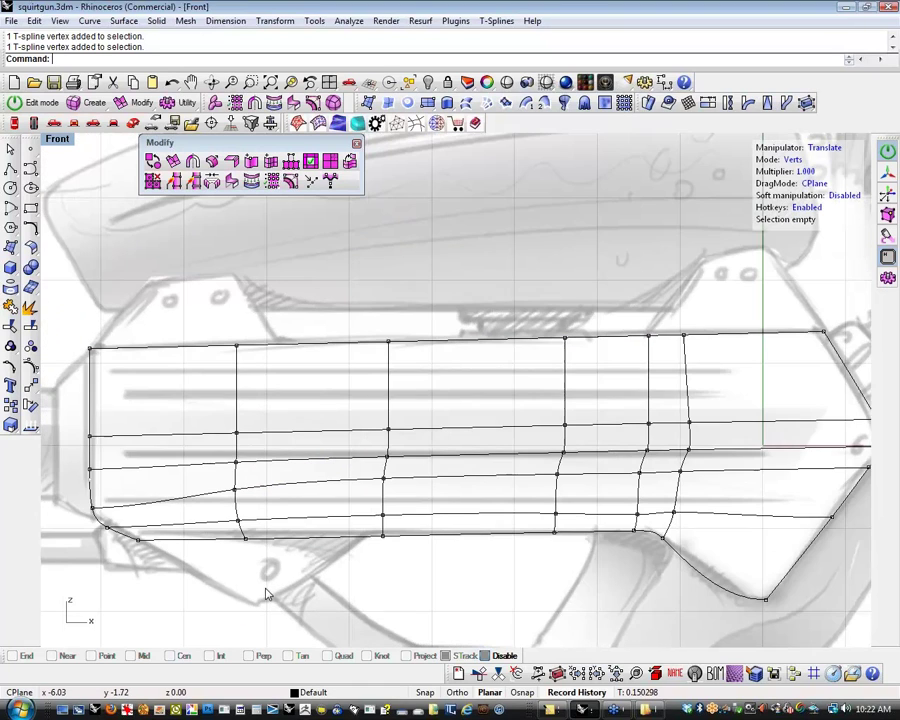
Switch to the Perspective view and move the whole body surface sideways, out from the sketch plane
scroll(266, 594, down, 4)
right_drag(488, 609, 428, 581)
right_drag(313, 541, 311, 530)
click(132, 125)
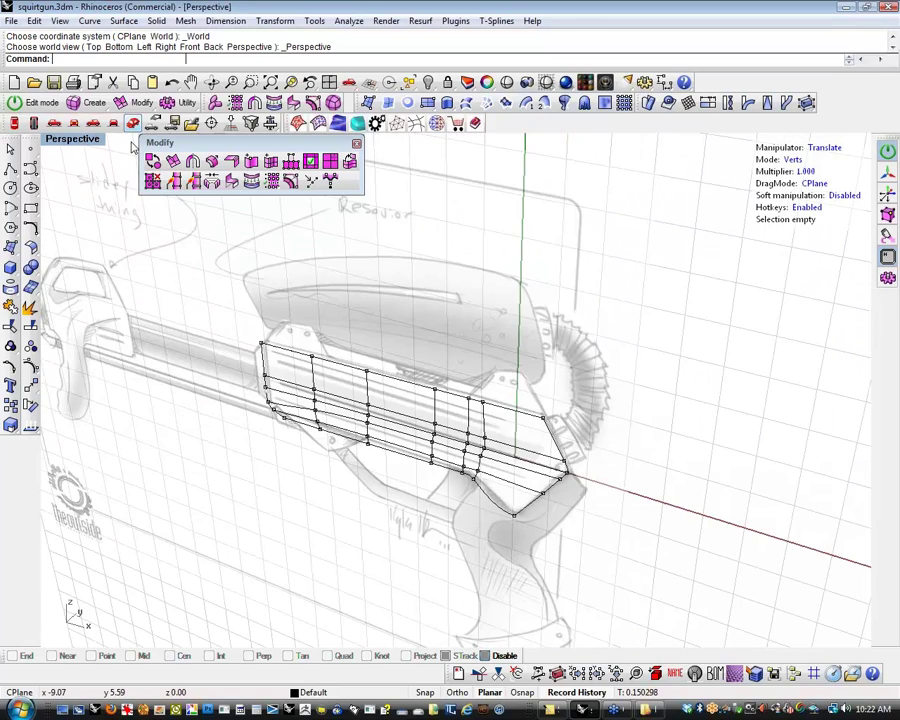
right_drag(157, 293, 412, 522)
scroll(277, 373, up, 5)
click(382, 478)
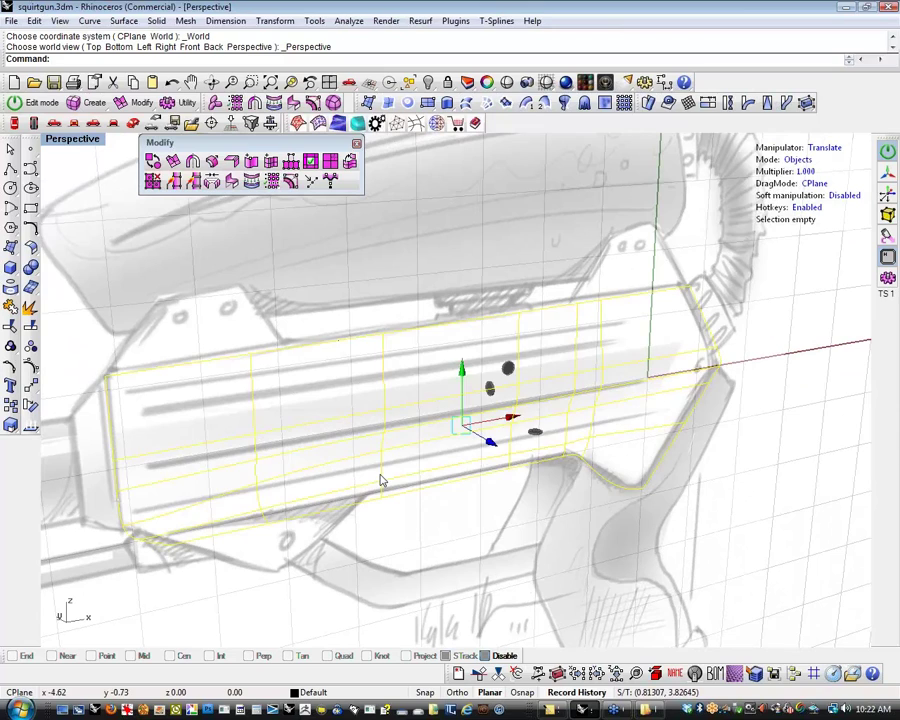
right_drag(382, 478, 403, 529)
drag(497, 440, 531, 478)
mouse_move(531, 478)
right_down()
mouse_move(509, 551)
mouse_move(122, 314)
mouse_move(469, 586)
mouse_move(453, 563)
mouse_move(454, 576)
right_up()
click(454, 577)
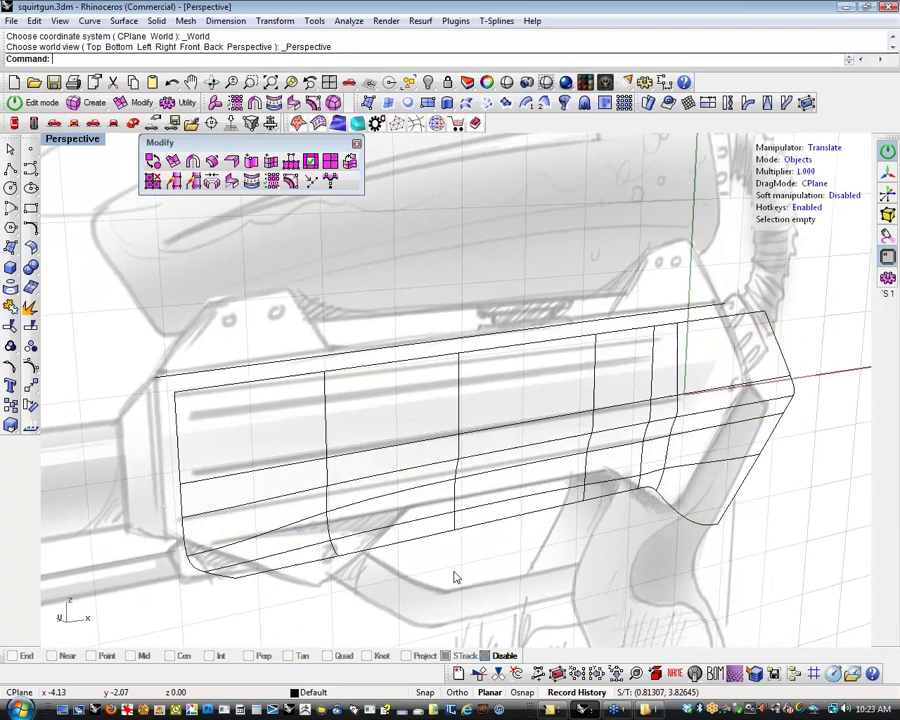
Select the panel's entire perimeter edges and extrude them with a slight scale along the length and height
key(s)
double_click(305, 564)
shift+double_click(213, 576)
shift+double_click(262, 381)
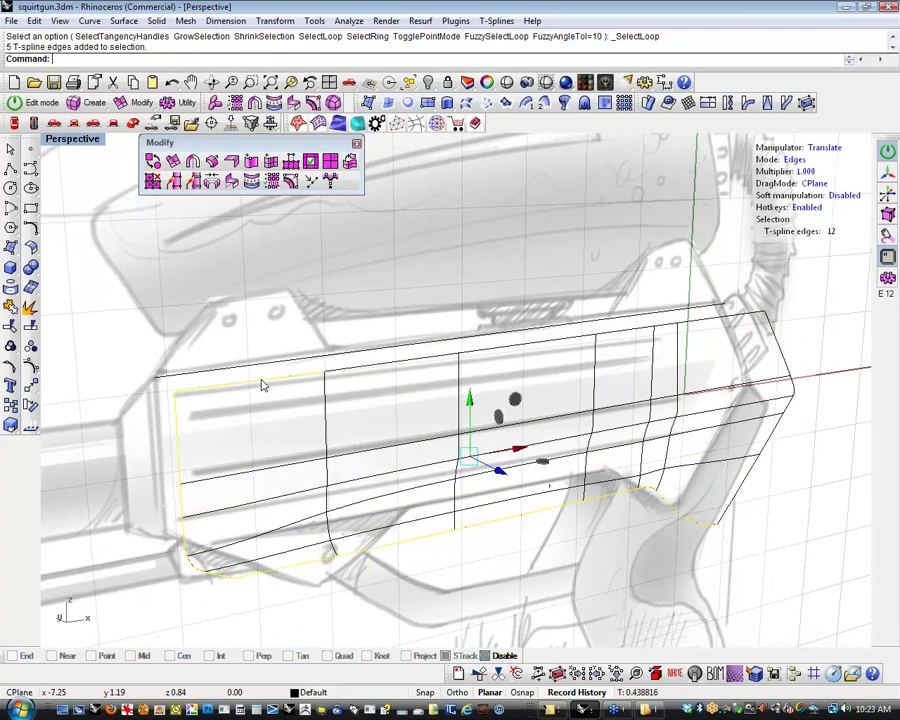
shift+double_click(781, 344)
shift+right_drag(728, 539, 601, 577)
key(r)
alt+drag(529, 454, 539, 451)
drag(529, 389, 517, 398)
Extrude the perimeter edges sideways in sections, back through the sketch plane, to form the body's side walls
right_drag(441, 419, 494, 469)
key(w)
alt+drag(574, 494, 563, 491)
drag(568, 490, 498, 456)
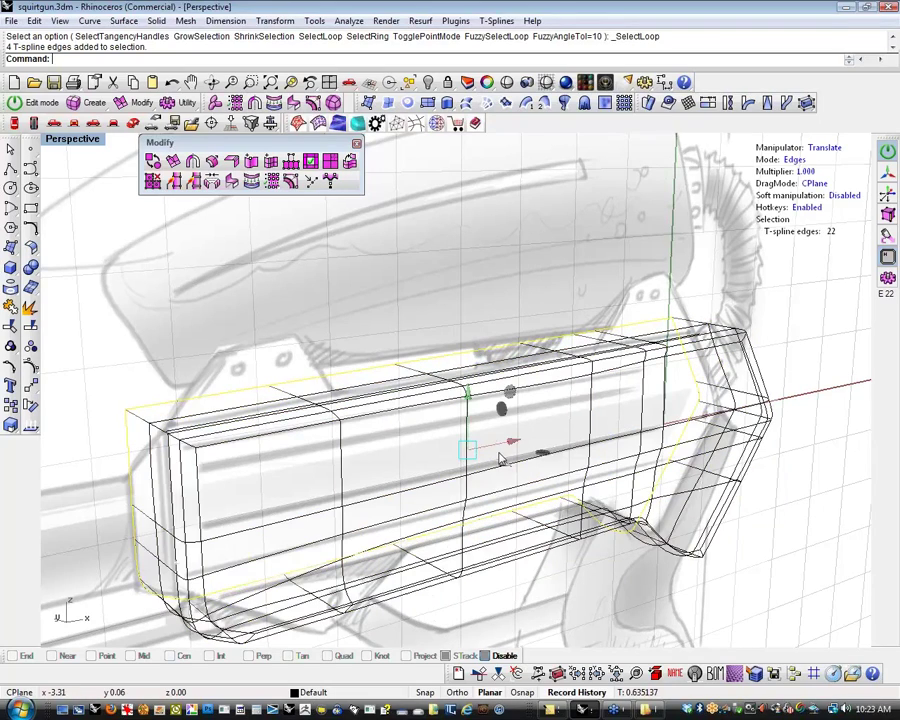
Display the body shaded and clear the edge selection
middle_click(190, 380)
click(236, 402)
mouse_move(561, 482)
right_down()
mouse_move(400, 458)
mouse_move(430, 454)
mouse_move(450, 466)
mouse_move(518, 450)
mouse_move(654, 517)
mouse_move(679, 548)
mouse_move(514, 573)
mouse_move(448, 553)
mouse_move(436, 506)
mouse_move(345, 538)
mouse_move(228, 508)
right_up()
key(Escape)
scroll(228, 508, up, 5)
scroll(244, 476, down, 10)
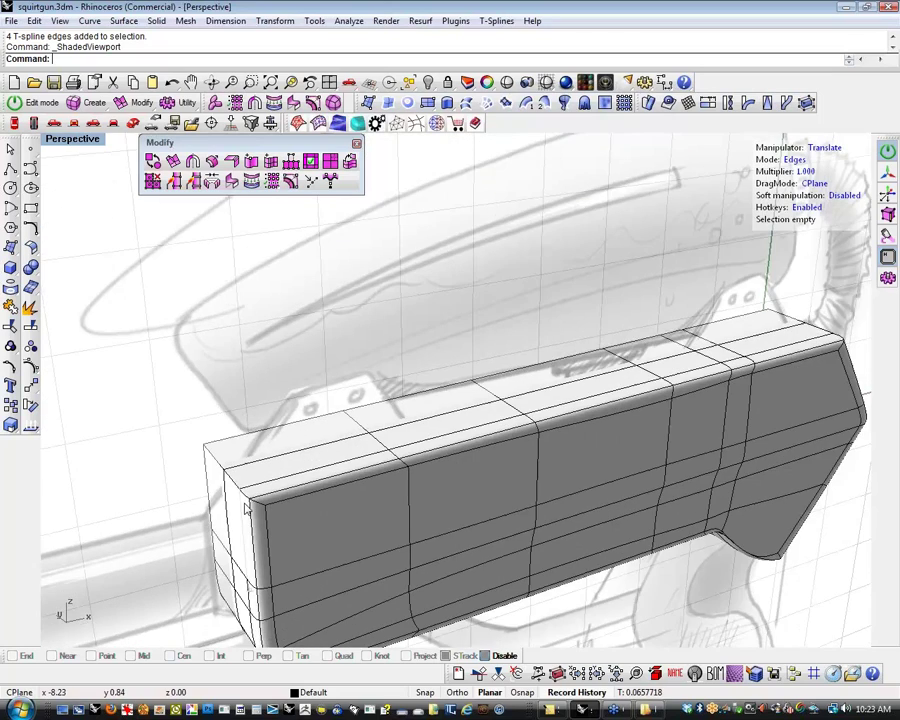
Remove the creases from all points of the body so its corners become rounded
click(237, 168)
drag(161, 277, 578, 546)
key(Return)
scroll(340, 587, up, 6)
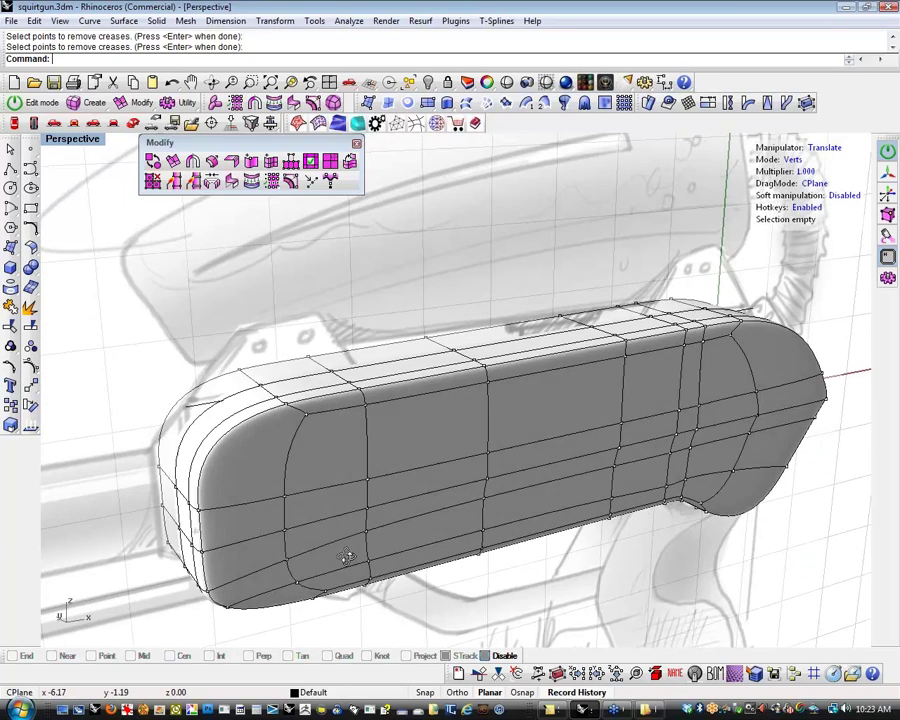
mouse_move(346, 557)
right_down()
mouse_move(319, 487)
mouse_move(304, 511)
mouse_move(291, 505)
right_up()
key(s)
drag(189, 366, 291, 470)
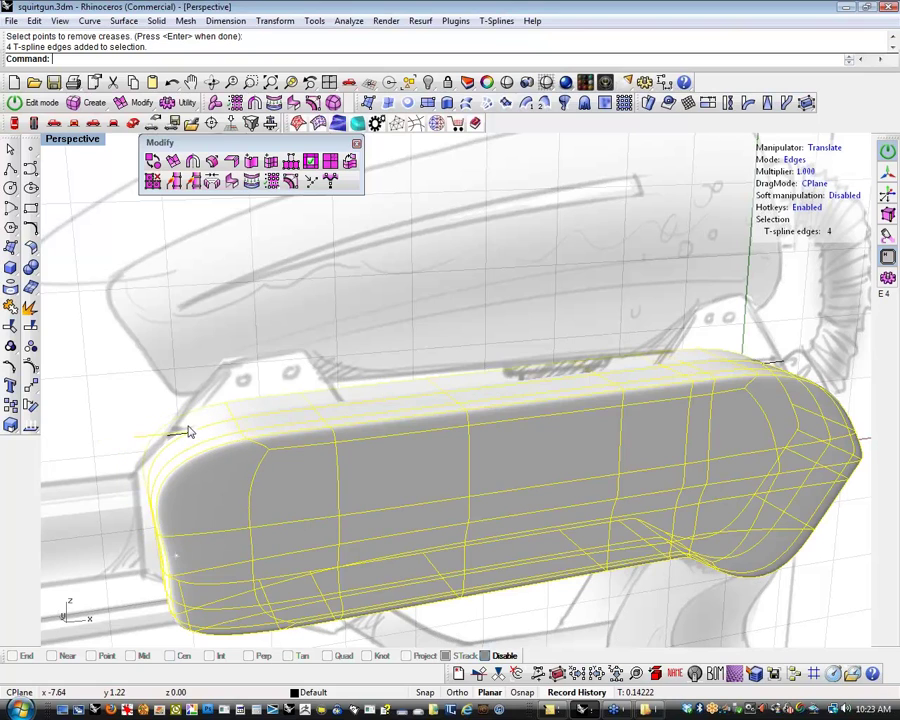
click(84, 418)
Switch to the Top view and delete the row of side-wall faces lying beyond the X axis
right_drag(84, 418, 650, 520)
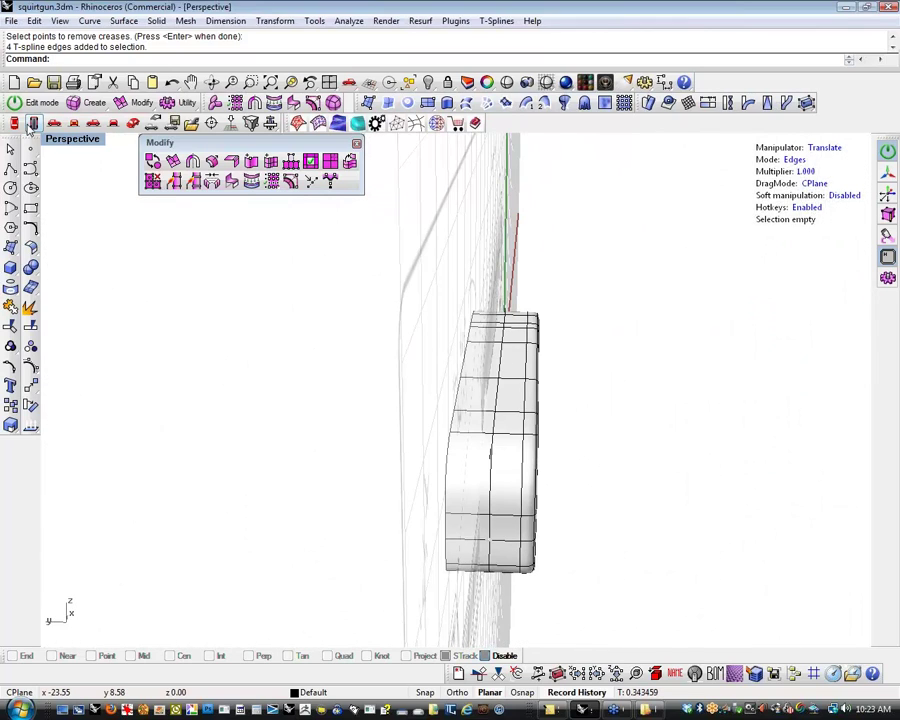
click(34, 122)
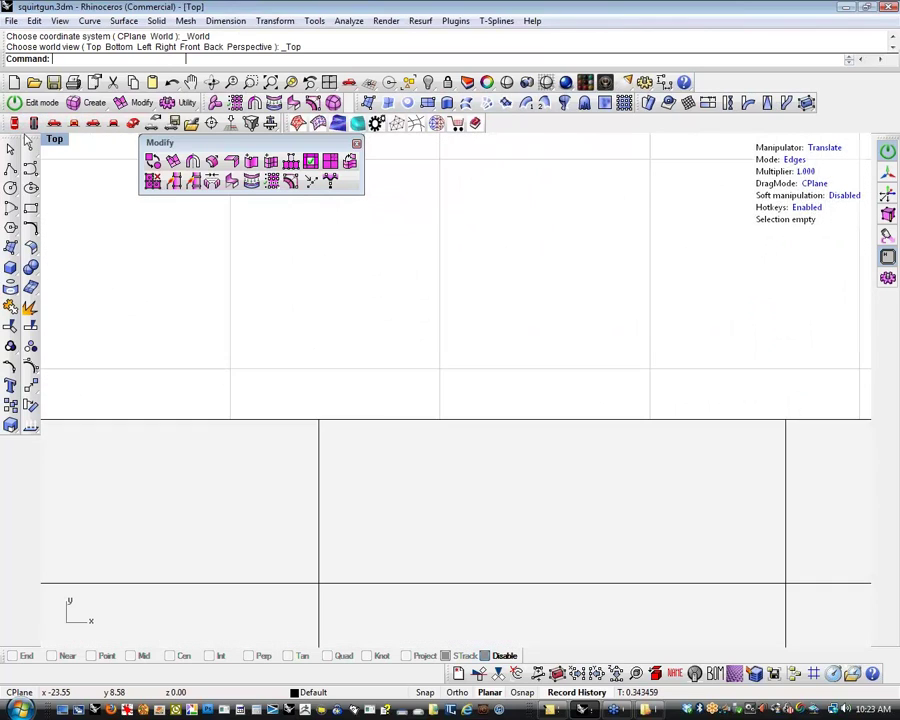
scroll(368, 412, down, 5)
right_drag(402, 422, 418, 515)
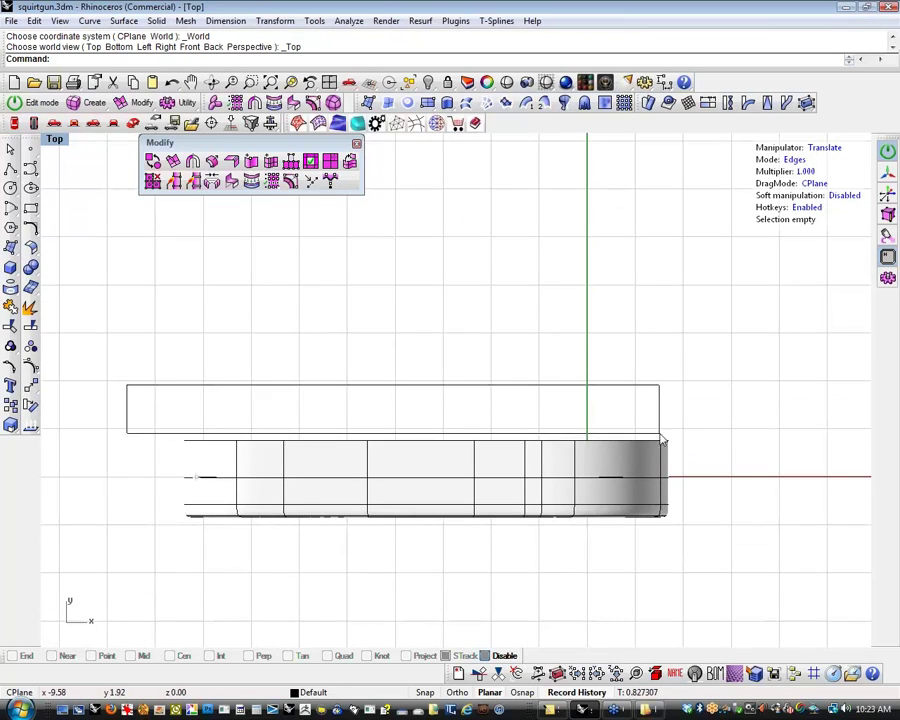
drag(237, 441, 138, 454)
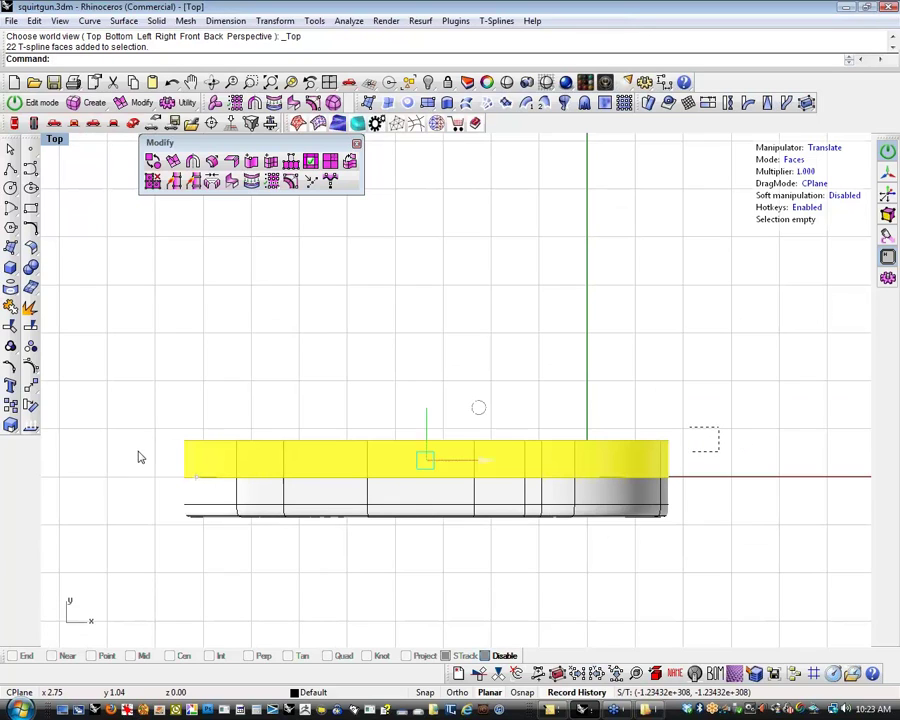
key(Delete)
scroll(235, 453, up, 4)
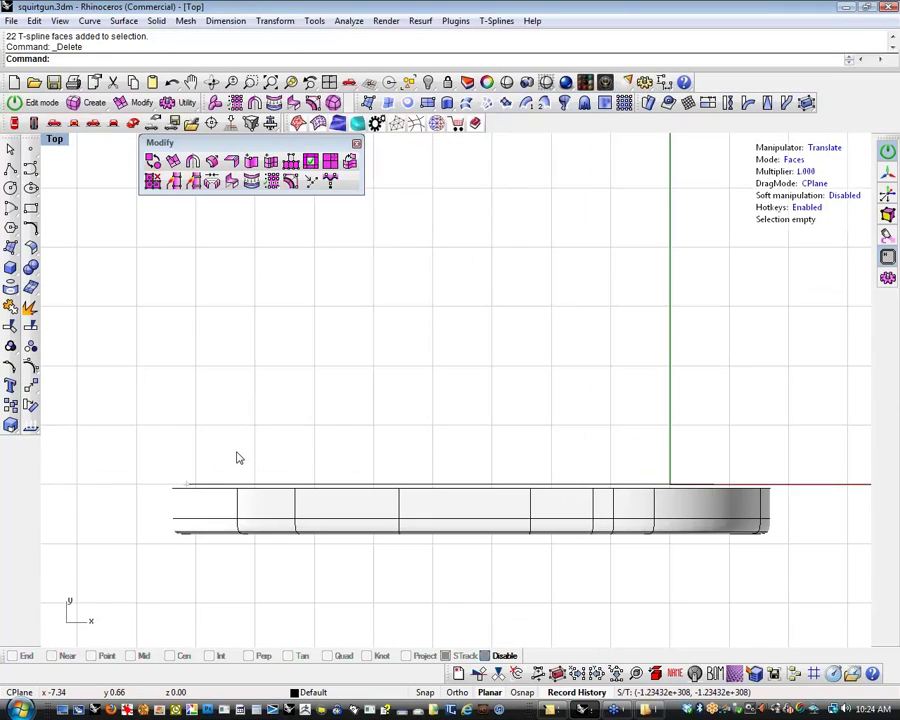
Align the vertices along the body's open edge to world Y 0 with SetPt
key(a)
drag(55, 443, 868, 492)
text(S)
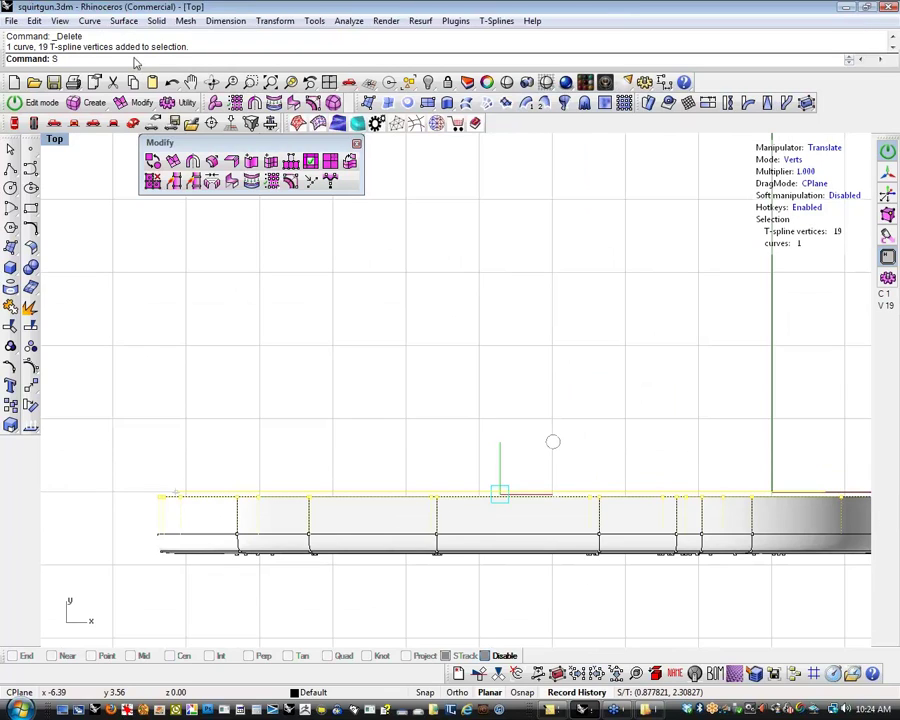
text(etPt)
key(Return)
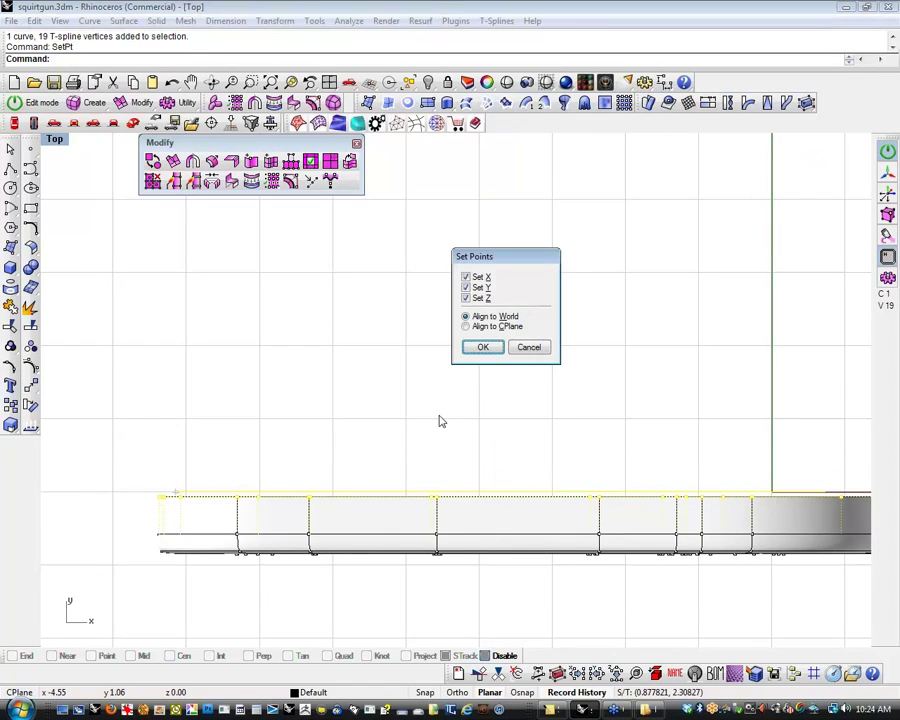
click(483, 347)
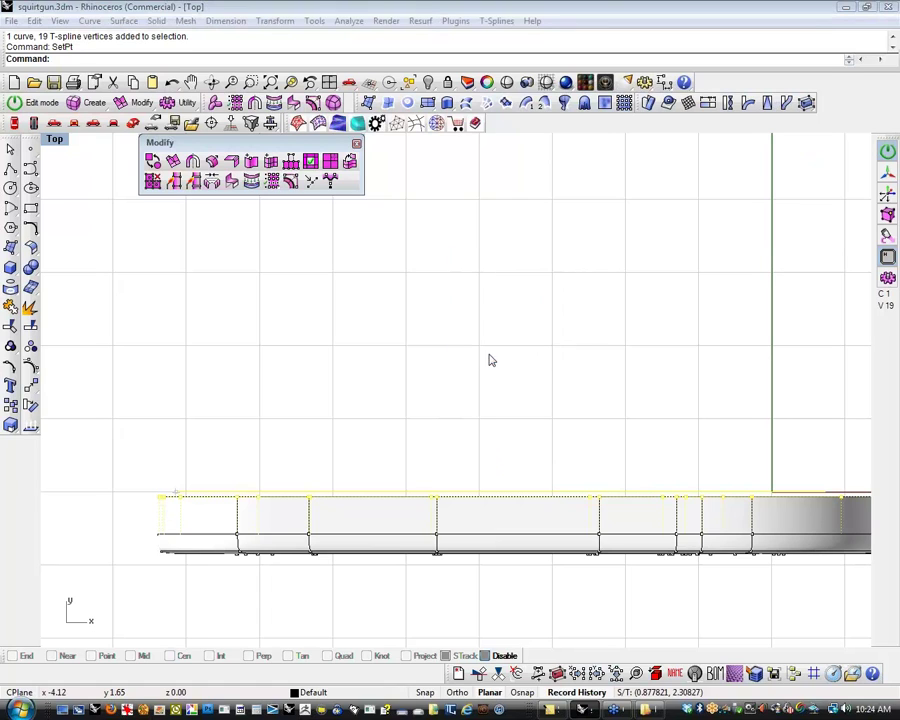
text(0)
key(Return)
Align the four remaining open-edge vertices at the grip end to Y 0 with SetPt and clear the selection
right_drag(452, 406, 394, 442)
right_drag(513, 454, 358, 436)
drag(540, 461, 784, 528)
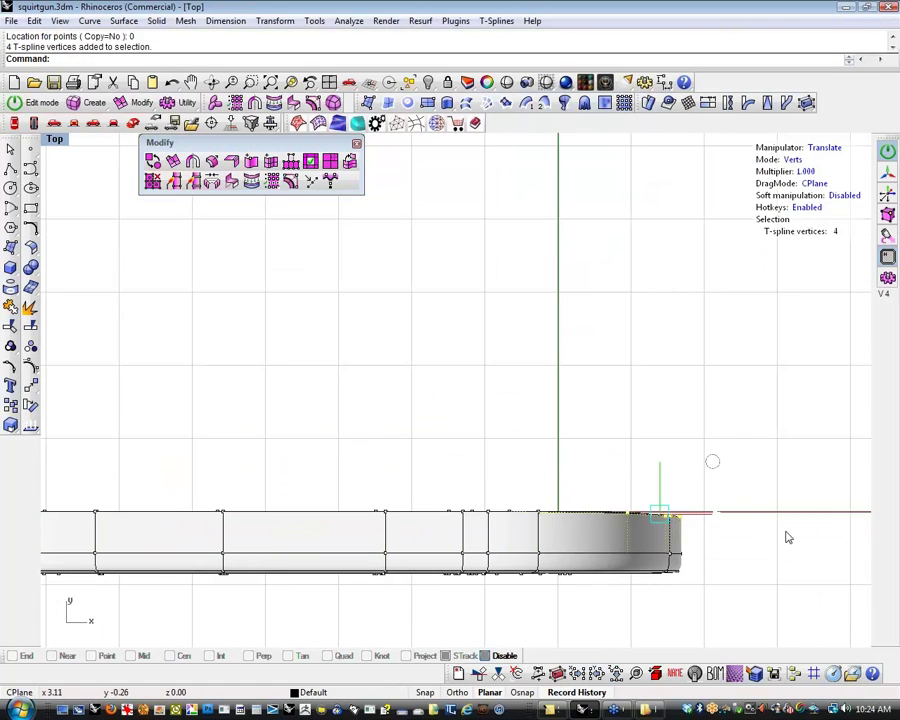
key(Return)
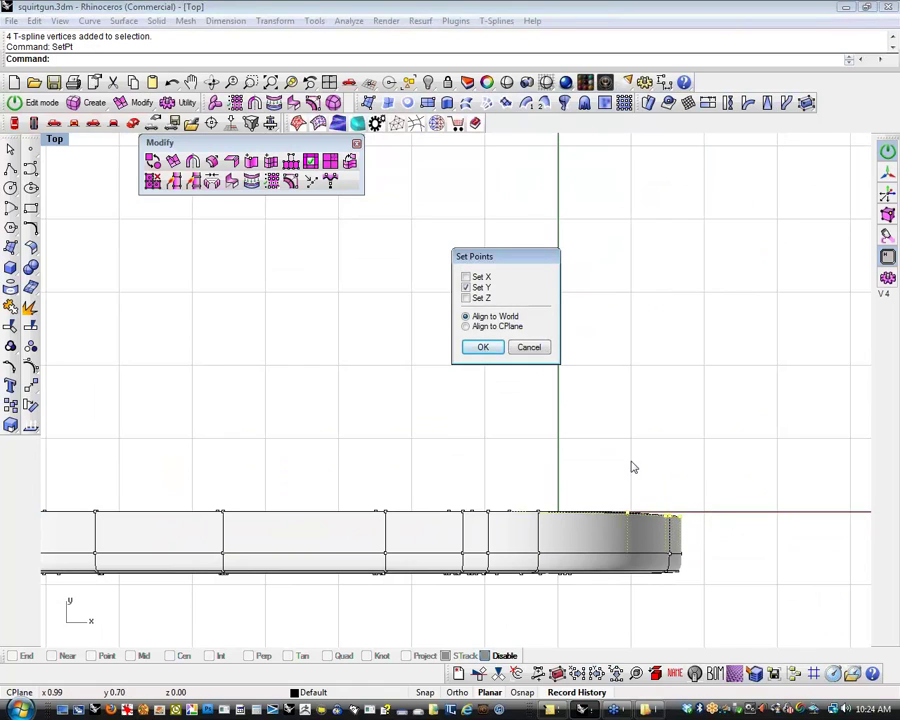
click(482, 350)
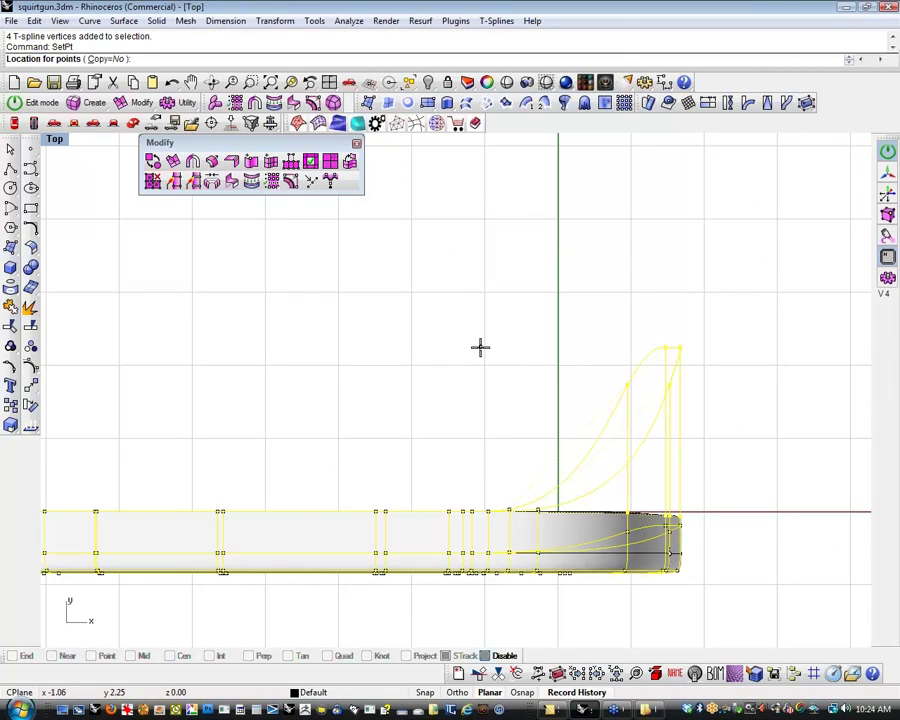
text(0)
key(Return)
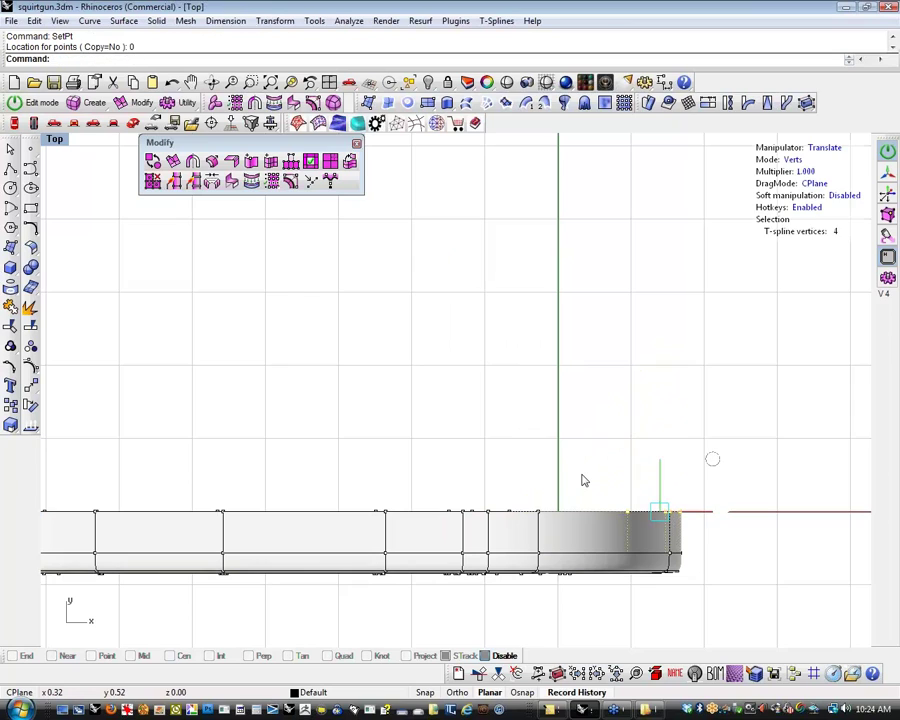
key(Escape)
Add welded axial symmetry to the half body, with the symmetry plane along its open edge on the X axis
scroll(582, 475, down, 4)
scroll(582, 475, down, 2)
right_drag(582, 475, 717, 518)
right_drag(199, 245, 123, 257)
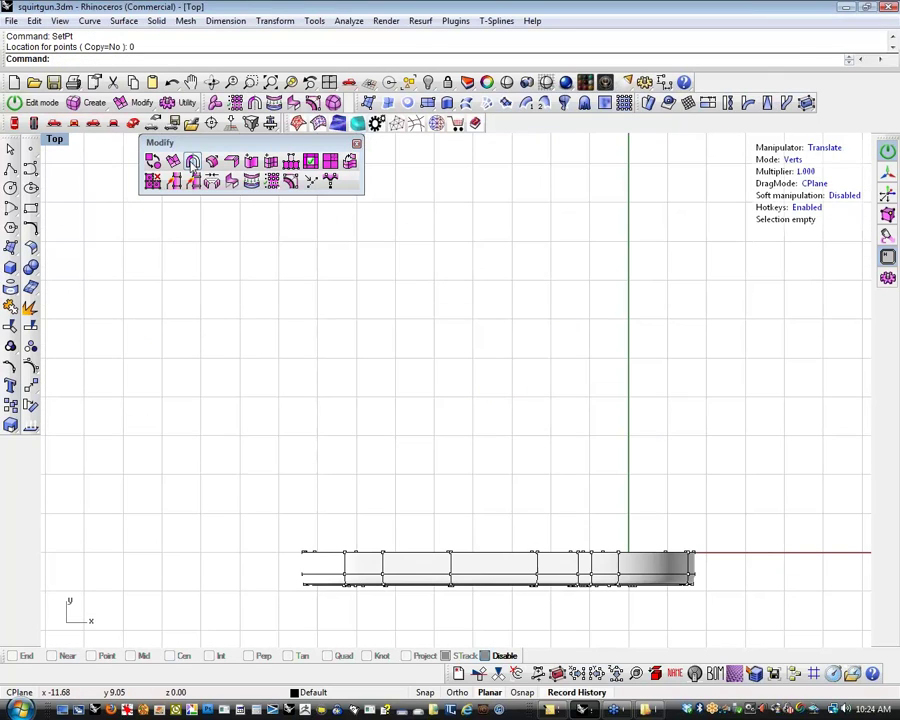
click(193, 162)
click(402, 570)
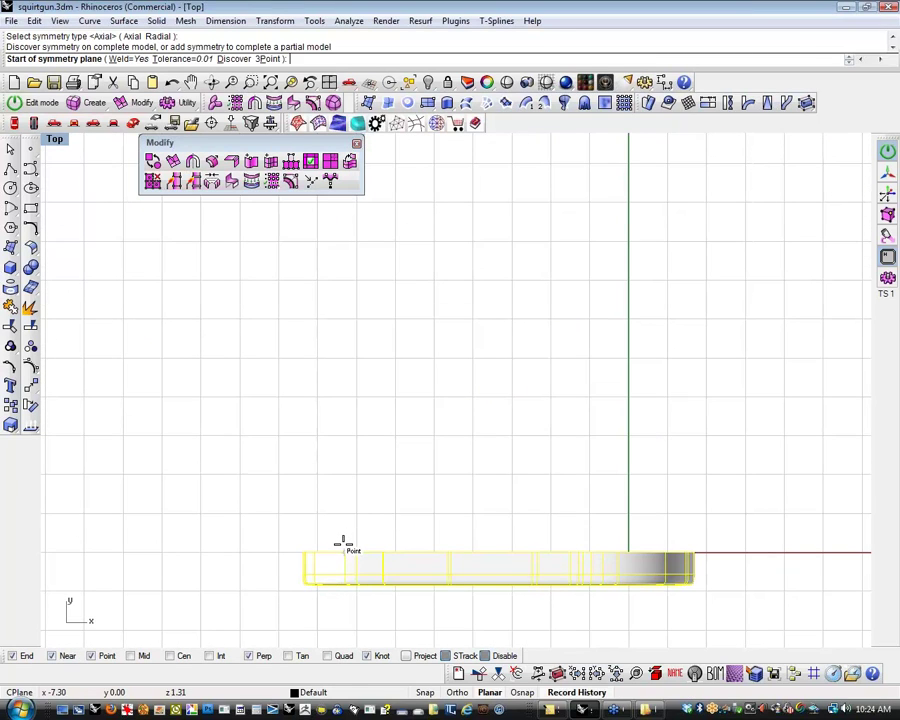
click(343, 543)
click(528, 549)
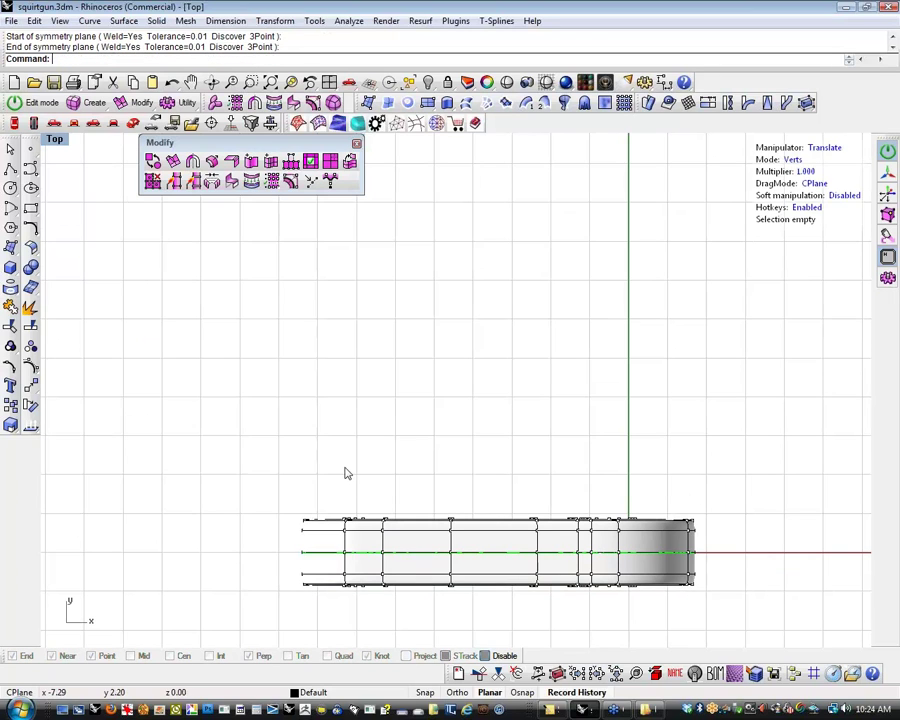
In the Perspective view, select the edge ring nearest the barrel end and insert a simple edge loop through it
click(133, 122)
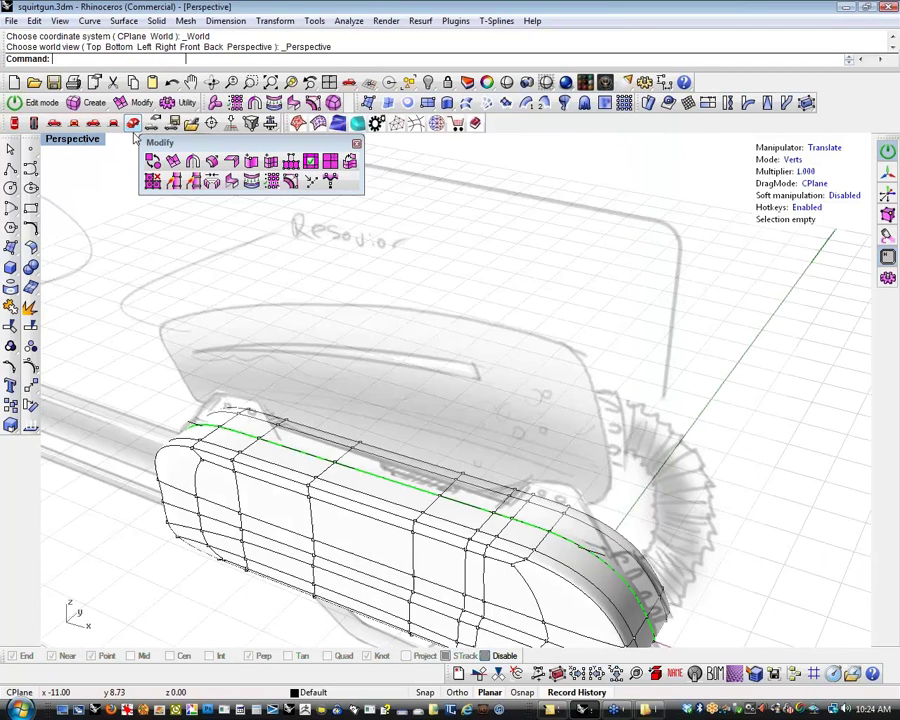
right_drag(270, 472, 320, 494)
key(2)
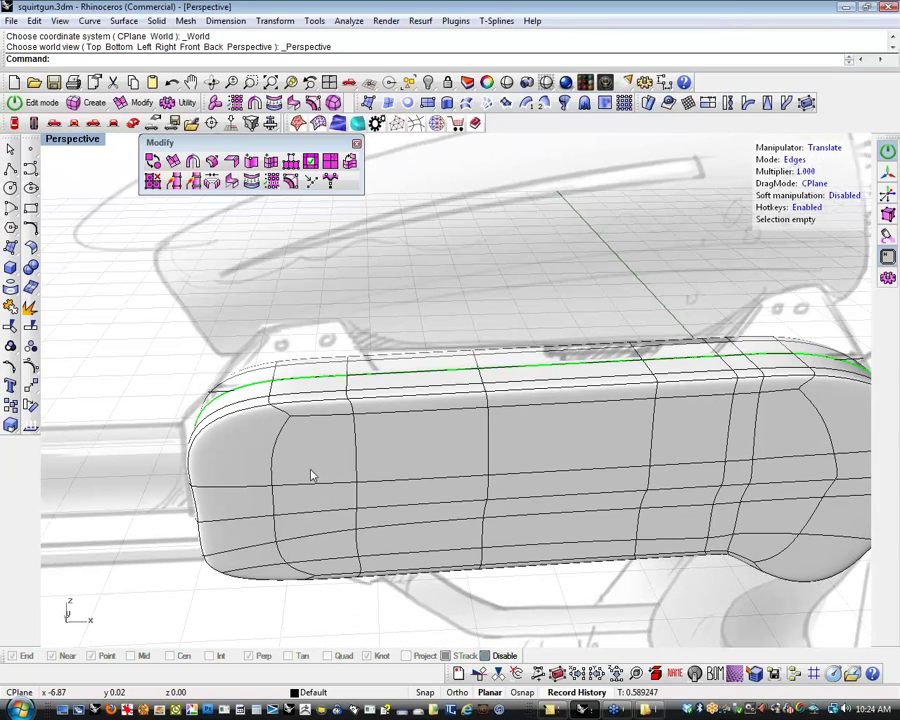
click(311, 510)
shift+click(310, 516)
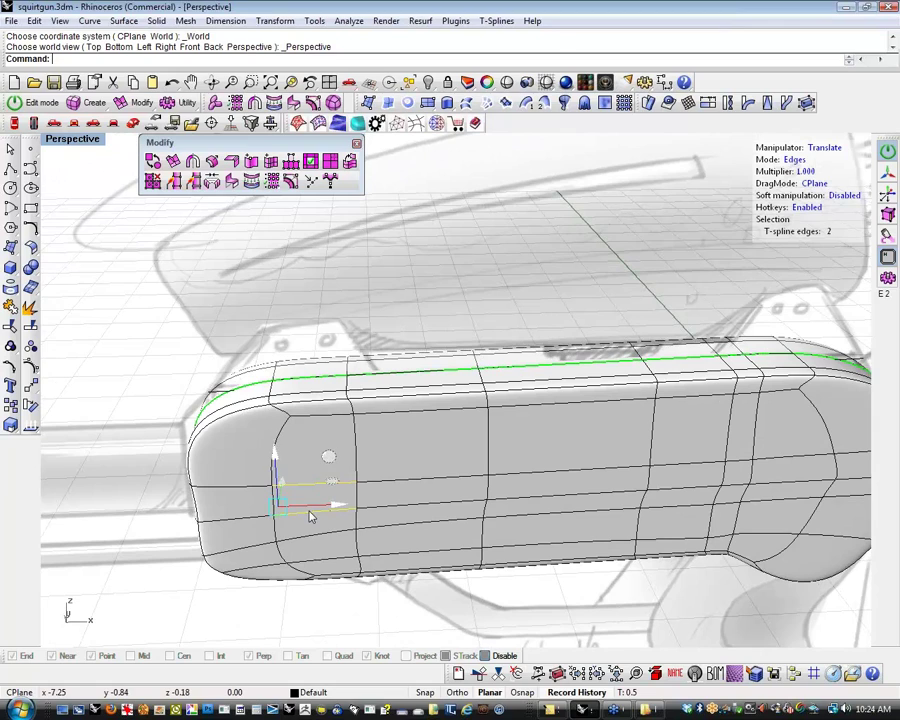
key(i)
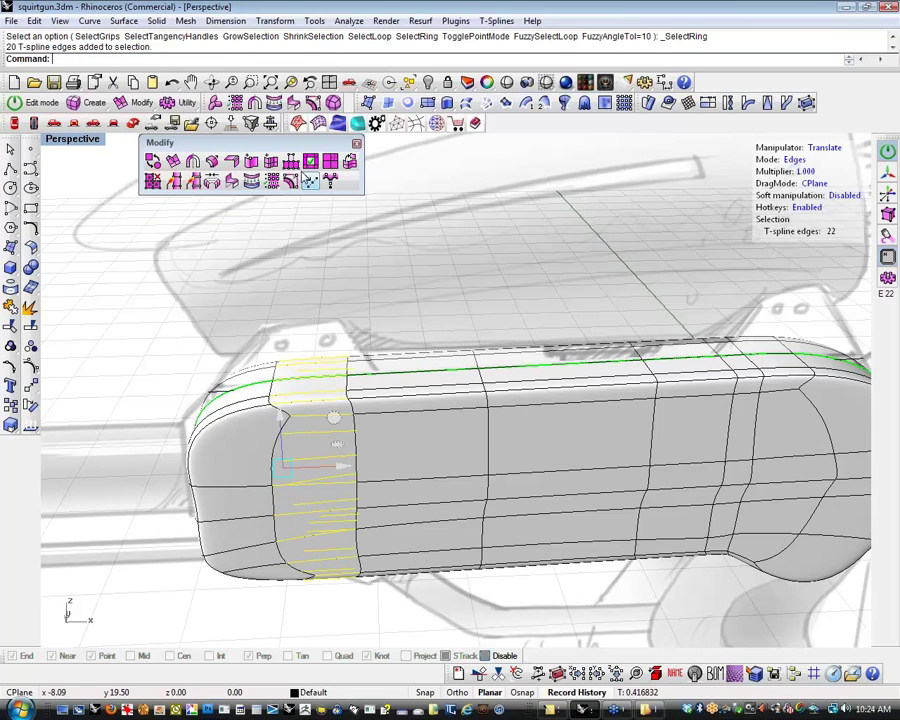
click(270, 161)
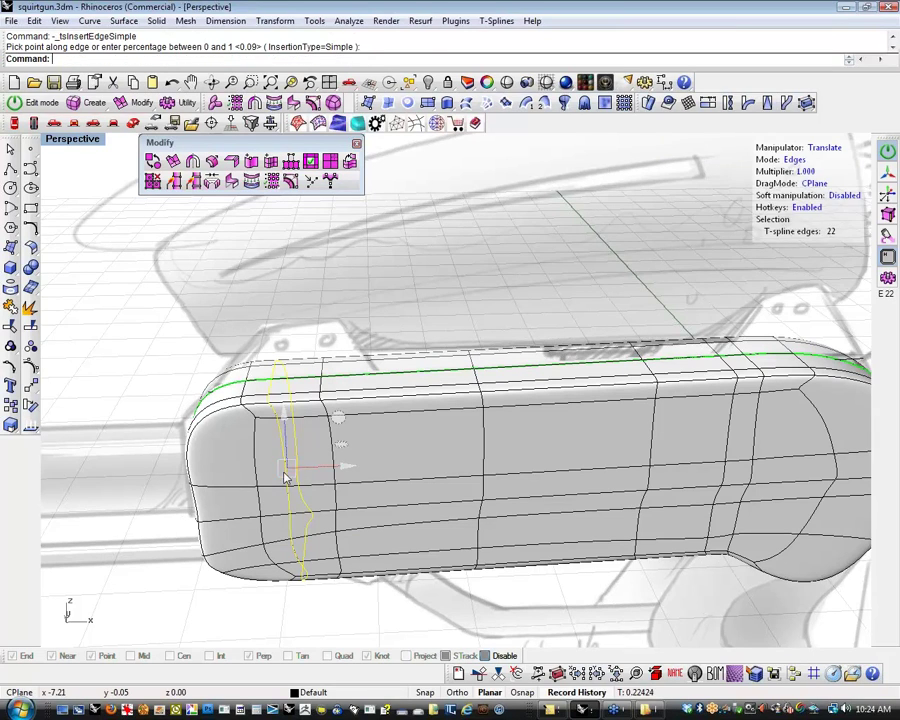
Insert a second simple edge loop closer to the barrel end and clear the selection
right_click(282, 469)
click(266, 419)
key(Return)
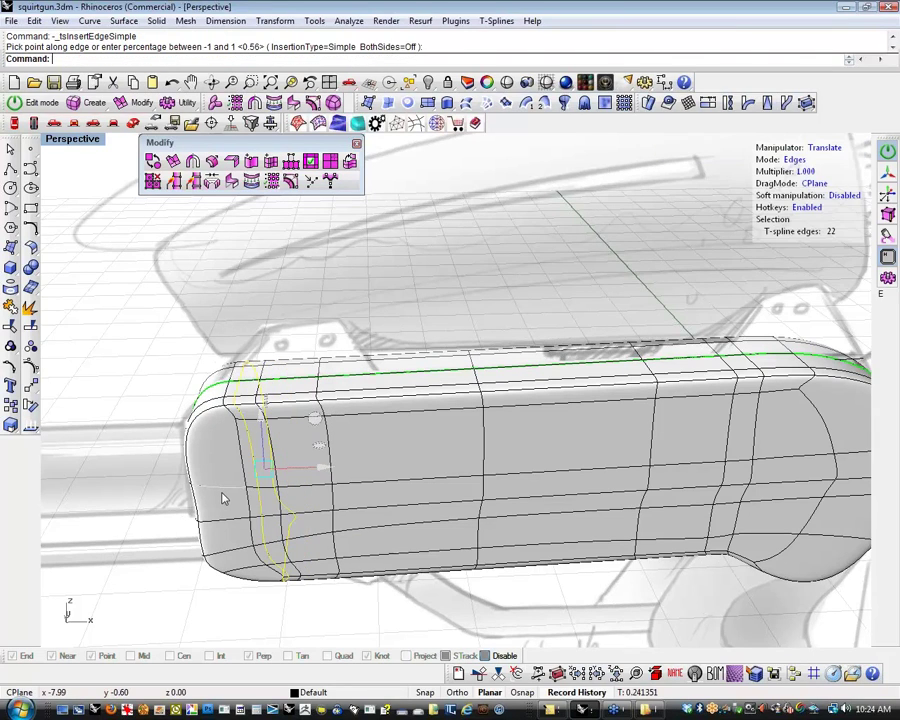
click(99, 512)
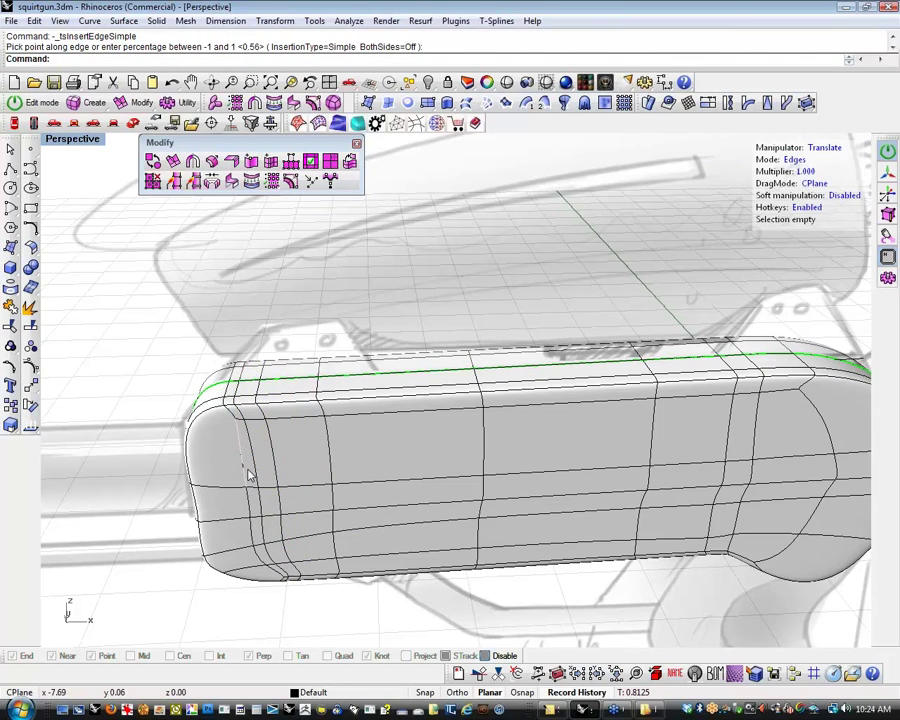
double_click(250, 475)
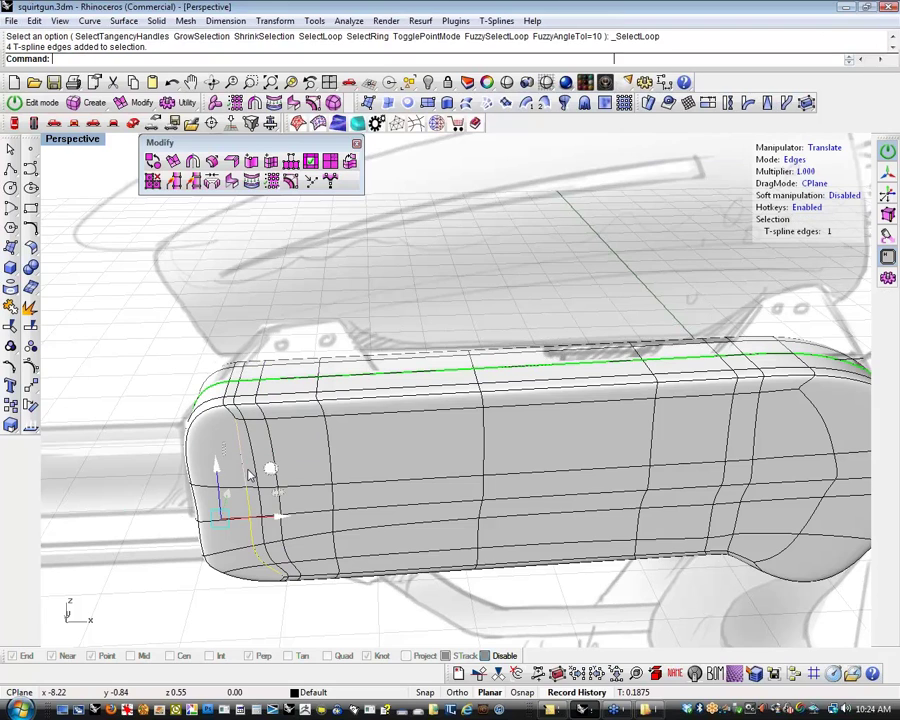
click(116, 380)
Make the body T-spline uniform
mouse_move(112, 432)
shift+right_down()
mouse_move(97, 436)
mouse_move(526, 522)
mouse_move(464, 520)
mouse_move(466, 458)
mouse_move(510, 470)
mouse_move(520, 540)
shift+right_up()
click(196, 106)
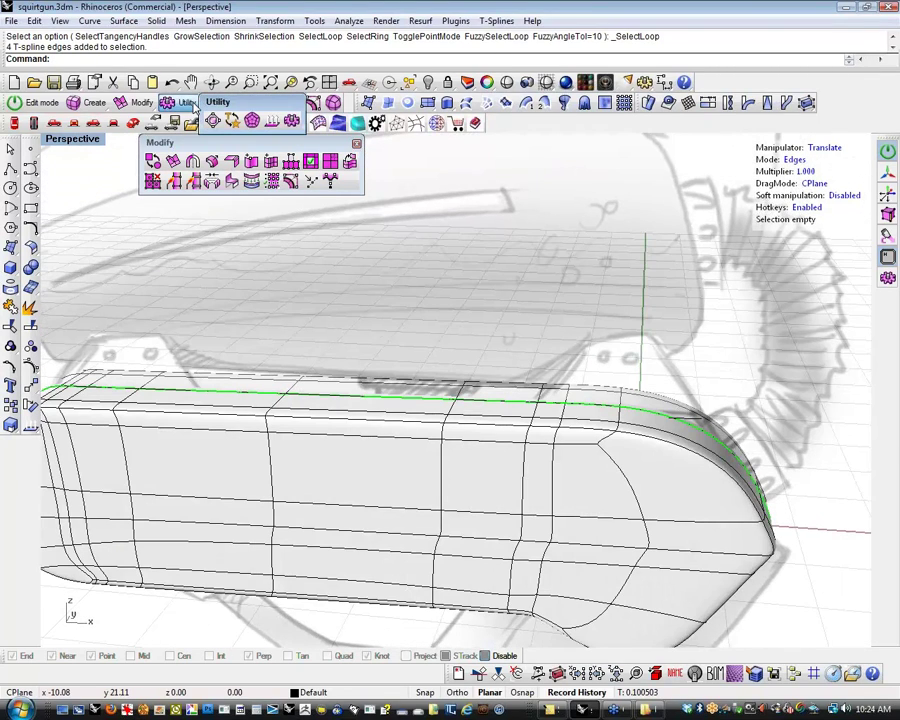
click(213, 120)
click(368, 505)
right_click(428, 514)
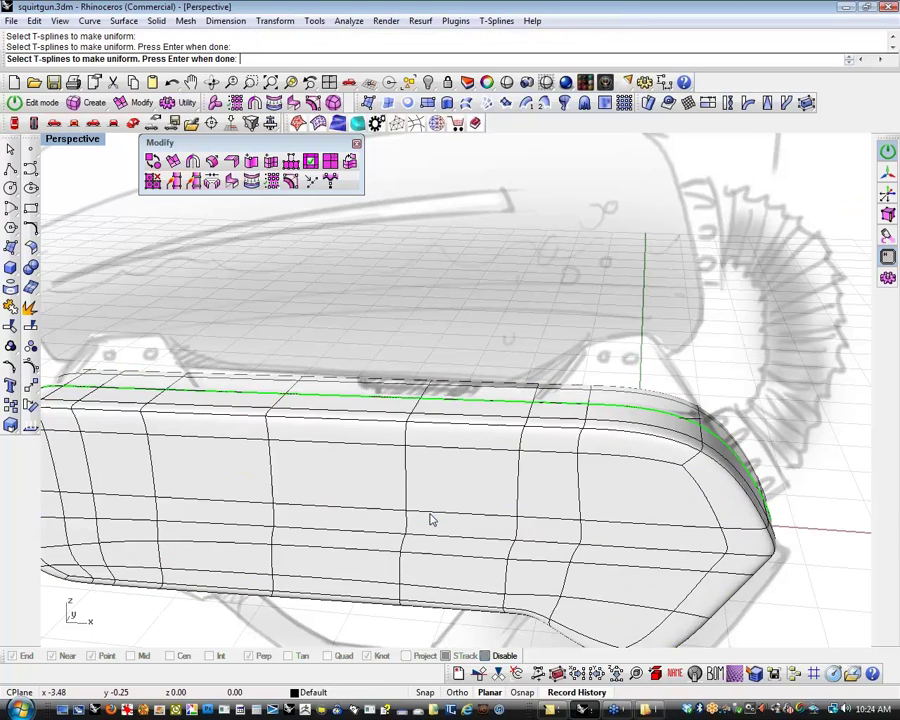
Select six body faces across the symmetry line on the underside near the barrel end and extrude them slightly downward
shift+right_drag(428, 514, 259, 435)
key(d)
click(227, 422)
shift+click(262, 432)
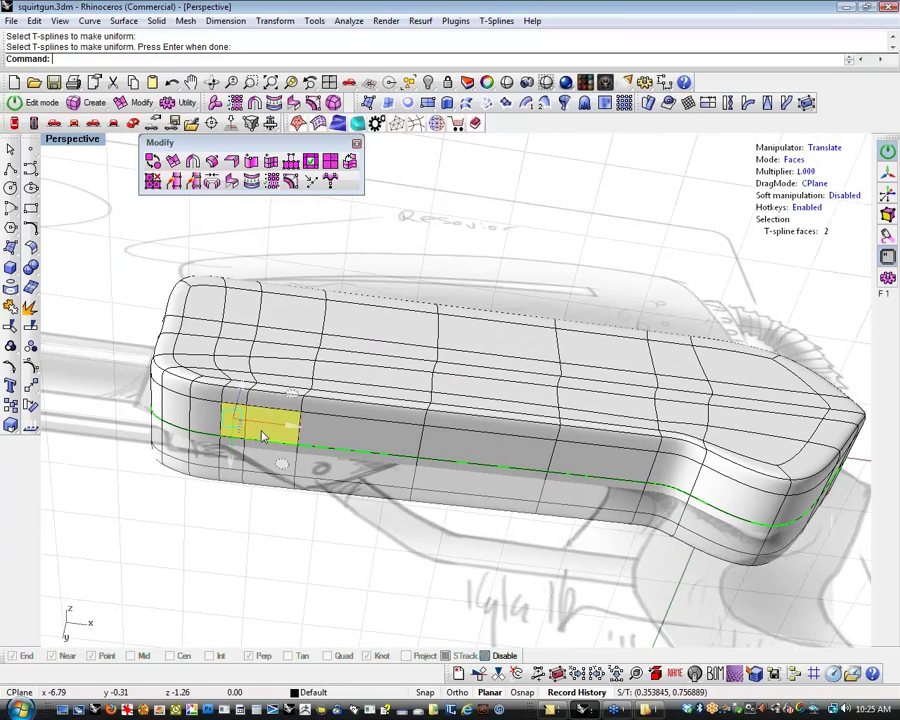
shift+click(334, 446)
shift+click(326, 472)
shift+click(256, 463)
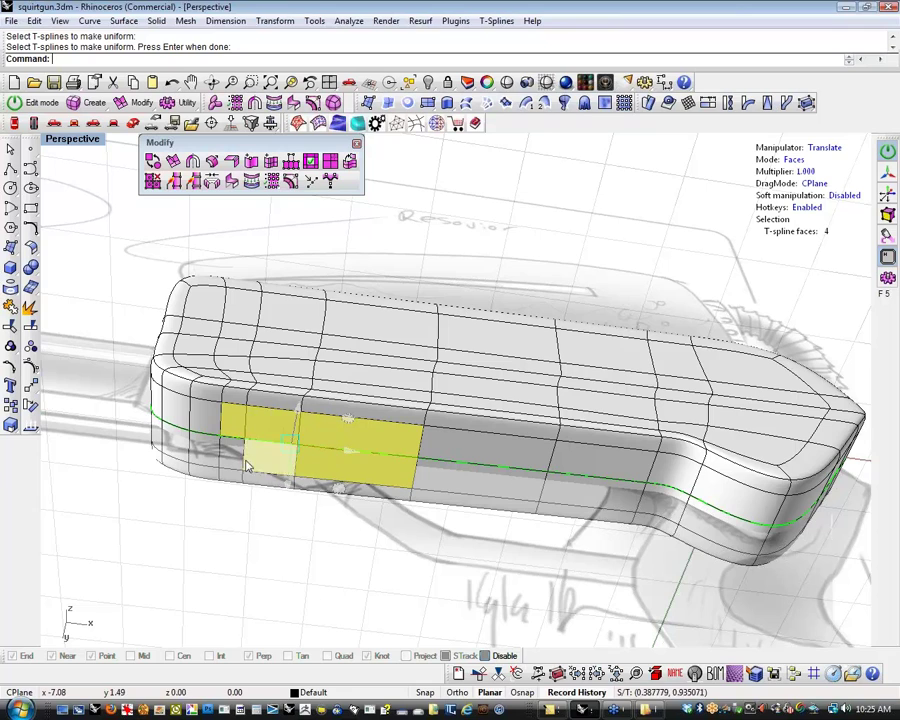
shift+click(234, 460)
drag(288, 486, 288, 492)
mouse_move(288, 492)
right_down()
mouse_move(301, 566)
mouse_move(340, 566)
mouse_move(327, 472)
right_up()
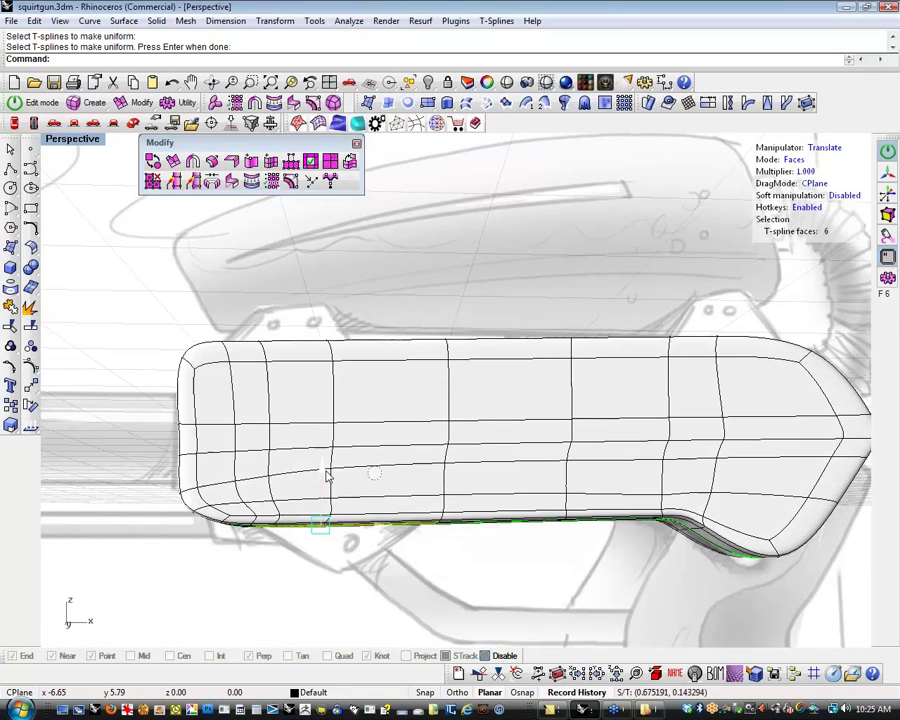
key(ctrl+z)
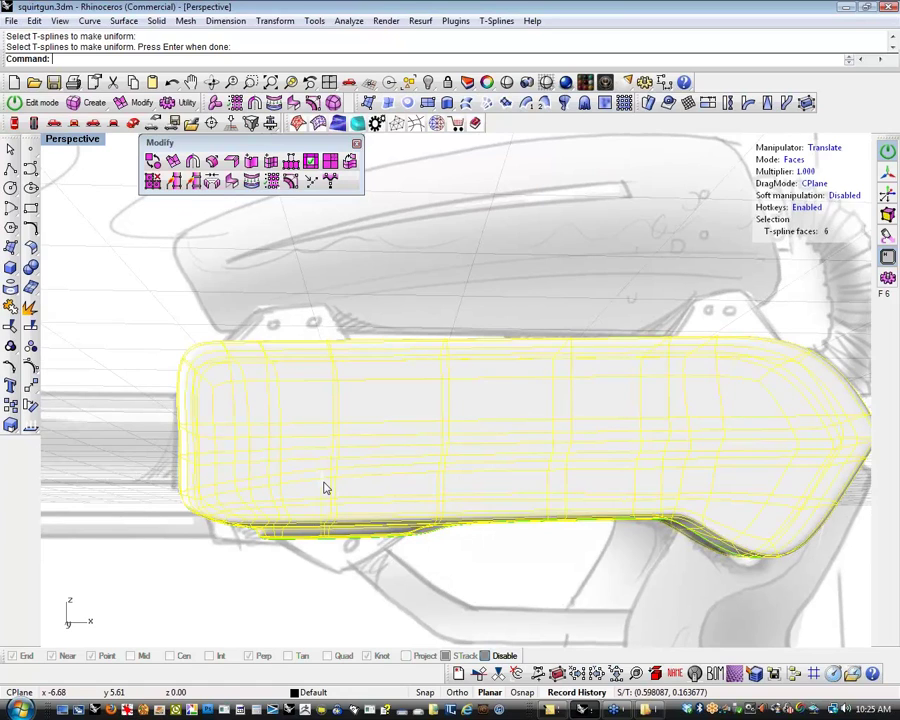
Rotate the extruded underside faces downward about a pivot at their barrel-end corner to form the sketched slope, then clear the selection
key(r)
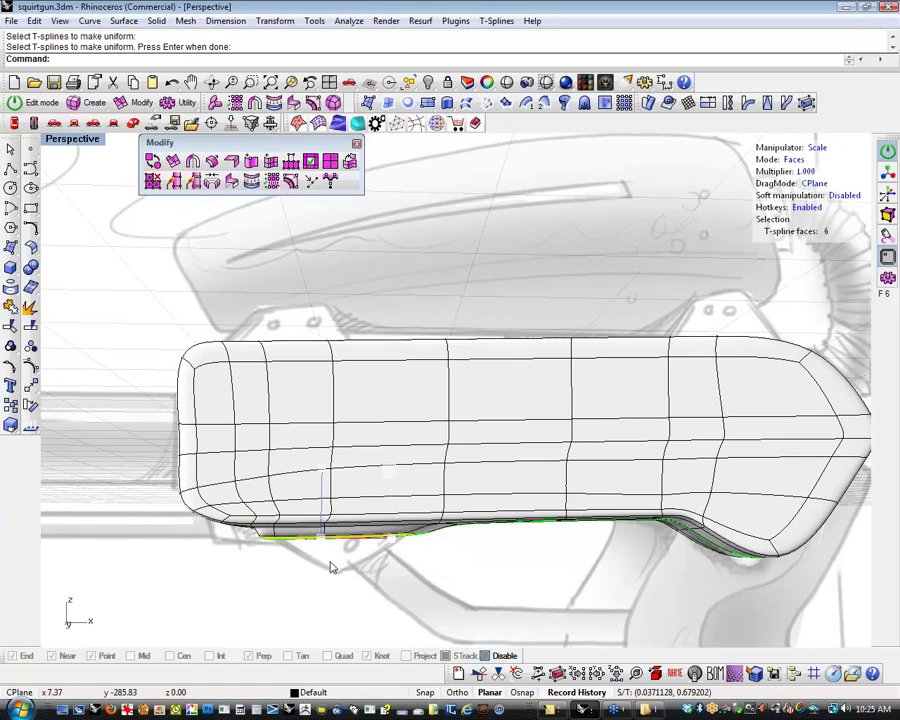
key(e)
click(263, 542)
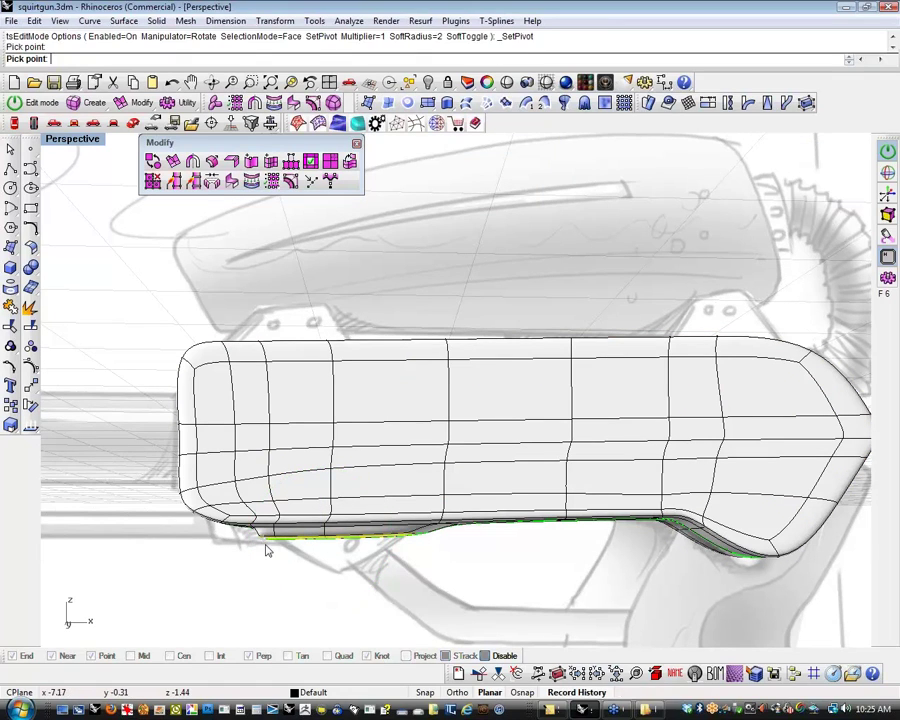
drag(327, 565, 308, 590)
click(380, 621)
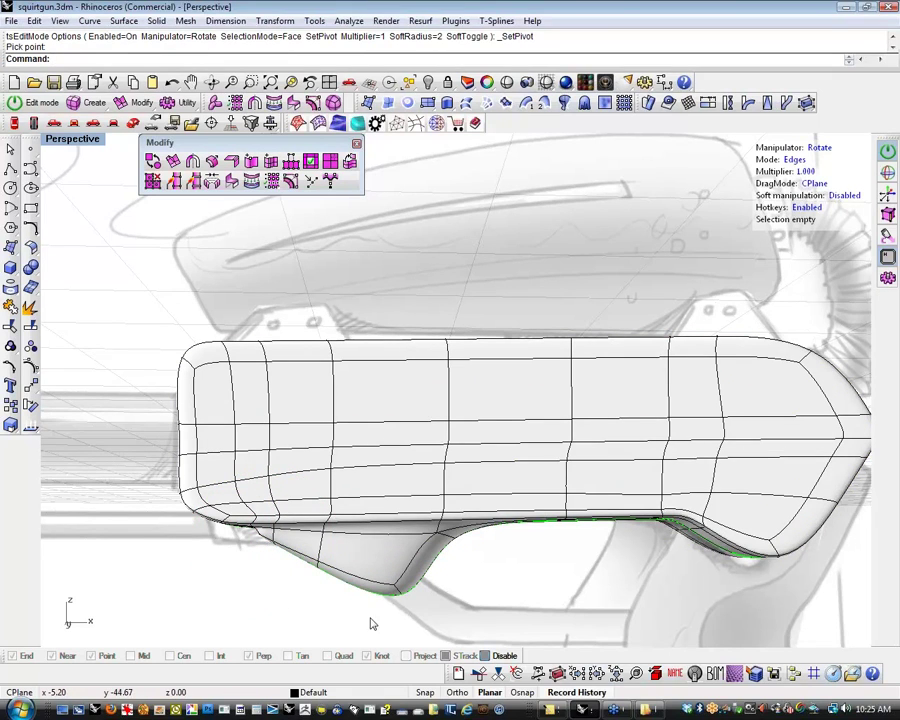
Select the two edges at the tip of the underside bulge and move them towards the barrel to follow the sketch
drag(371, 617, 424, 562)
key(w)
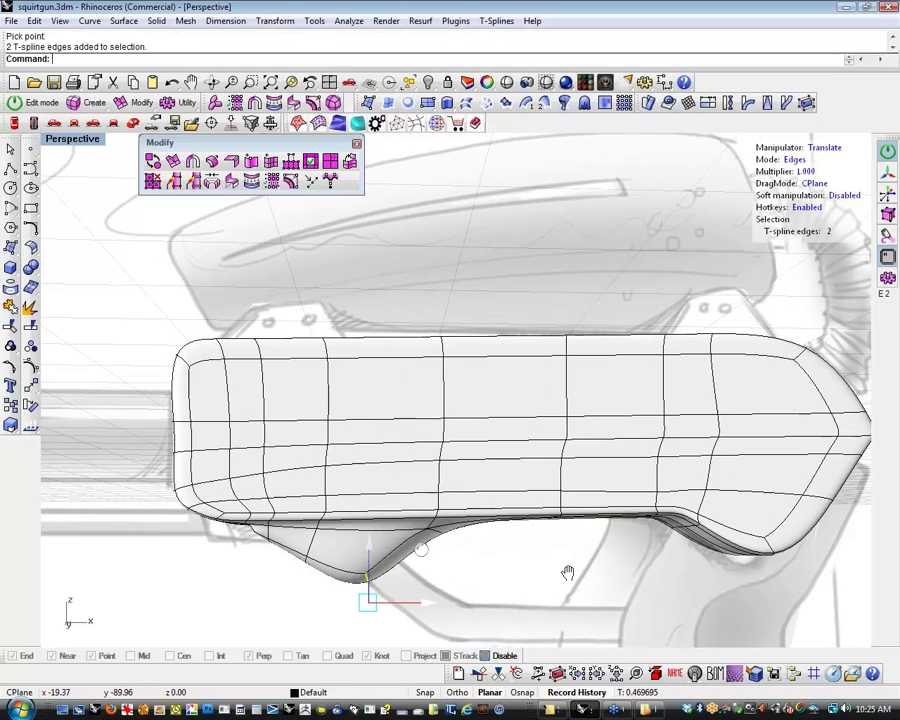
shift+right_drag(567, 573, 514, 560)
click(536, 566)
Select two pairs of faces along the body's top edge at the sketched reservoir mounts and extrude them upward
shift+right_drag(546, 518, 534, 584)
scroll(337, 527, up, 3)
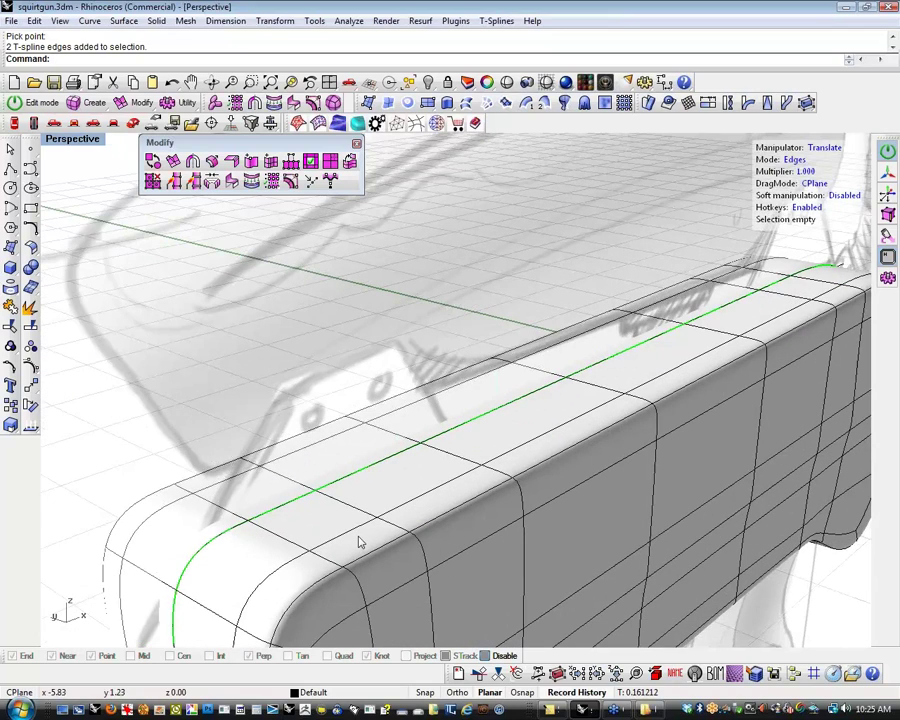
click(458, 488)
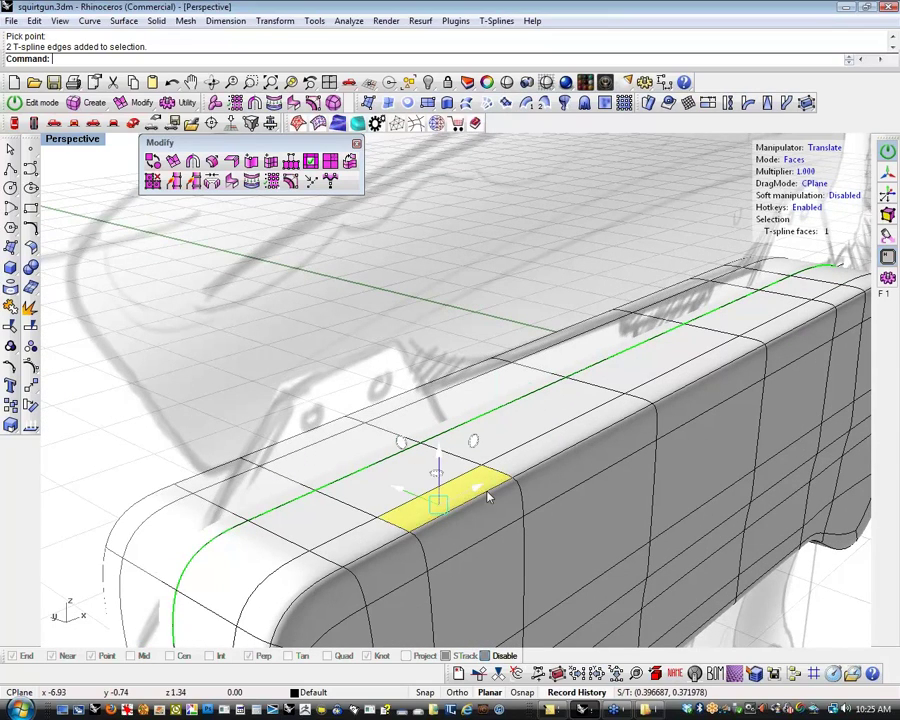
shift+click(360, 490)
right_drag(360, 490, 420, 598)
shift+click(650, 391)
shift+click(707, 357)
shift+right_drag(576, 482, 599, 436)
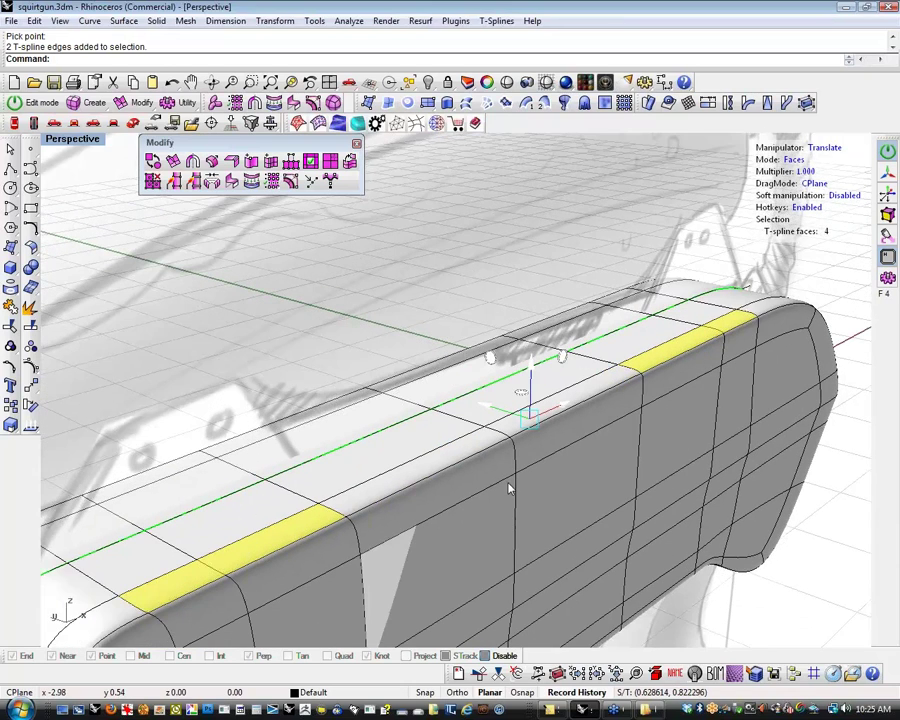
drag(530, 364, 530, 323)
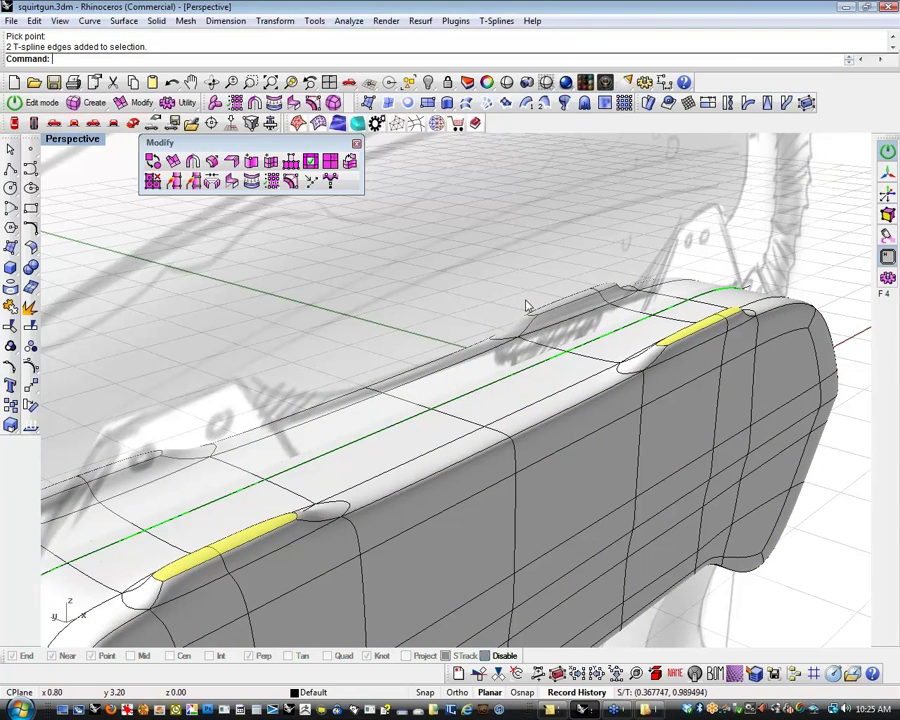
drag(527, 305, 518, 278)
In the Front view, select all 32 faces of the rear mount and move them rearward towards the sketched mount
click(73, 122)
click(55, 123)
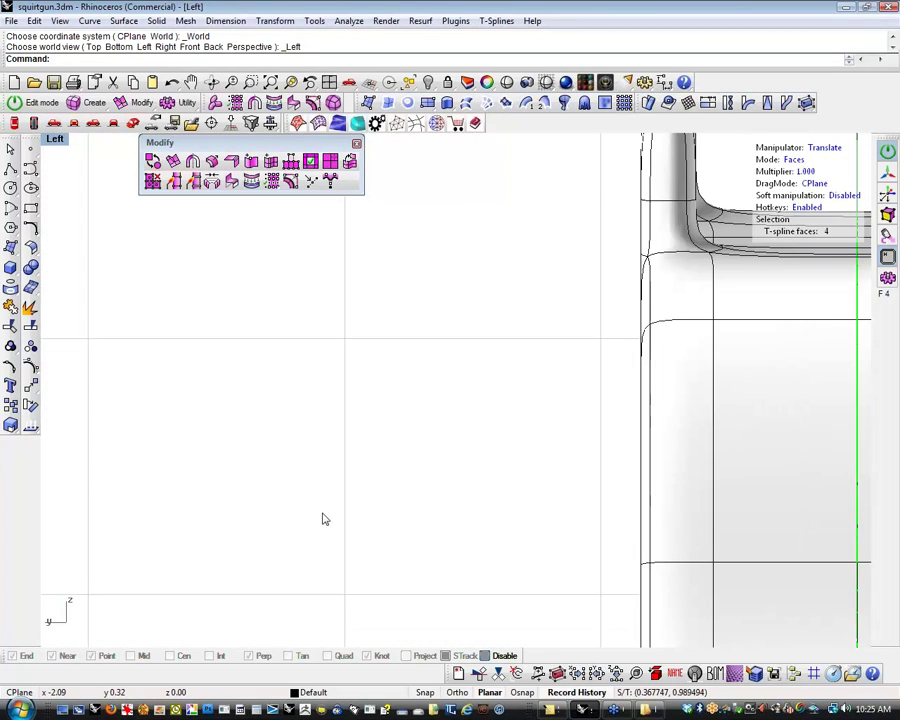
click(73, 122)
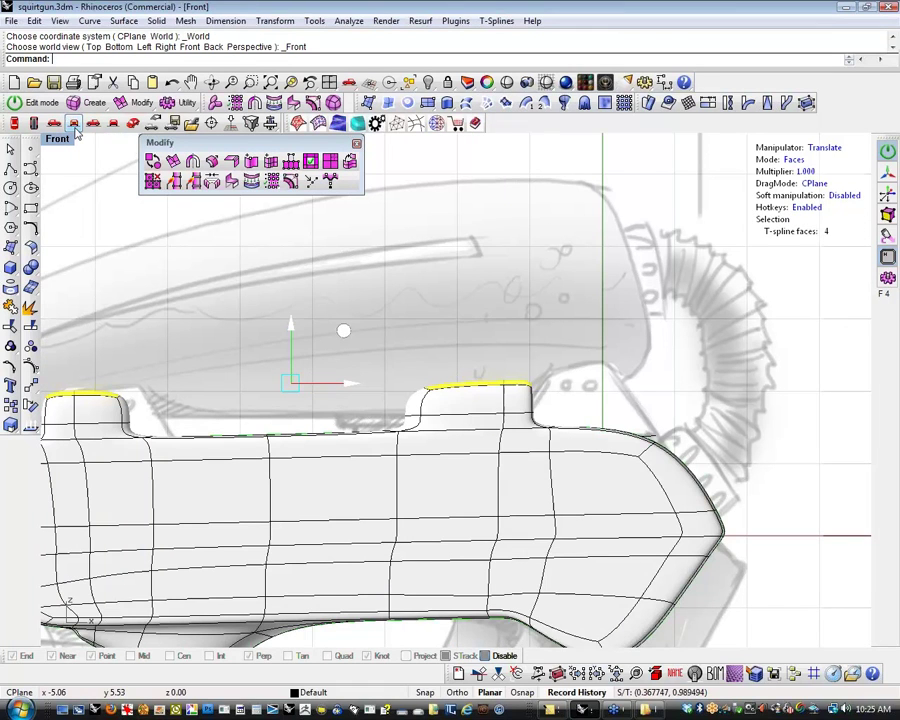
right_drag(362, 352, 364, 362)
scroll(461, 481, up, 3)
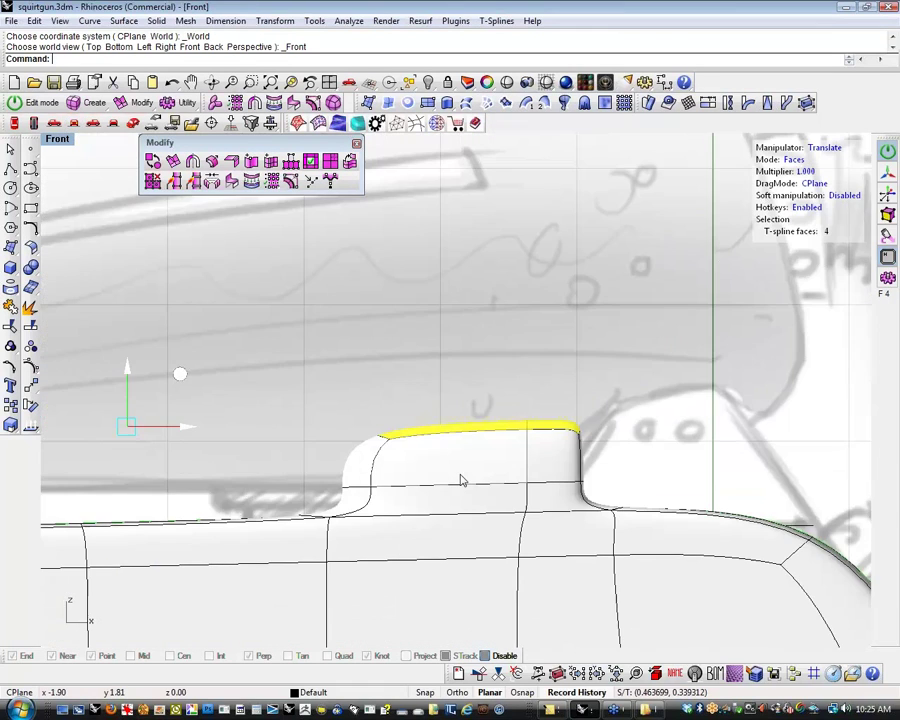
scroll(461, 481, down, 4)
scroll(454, 460, up, 4)
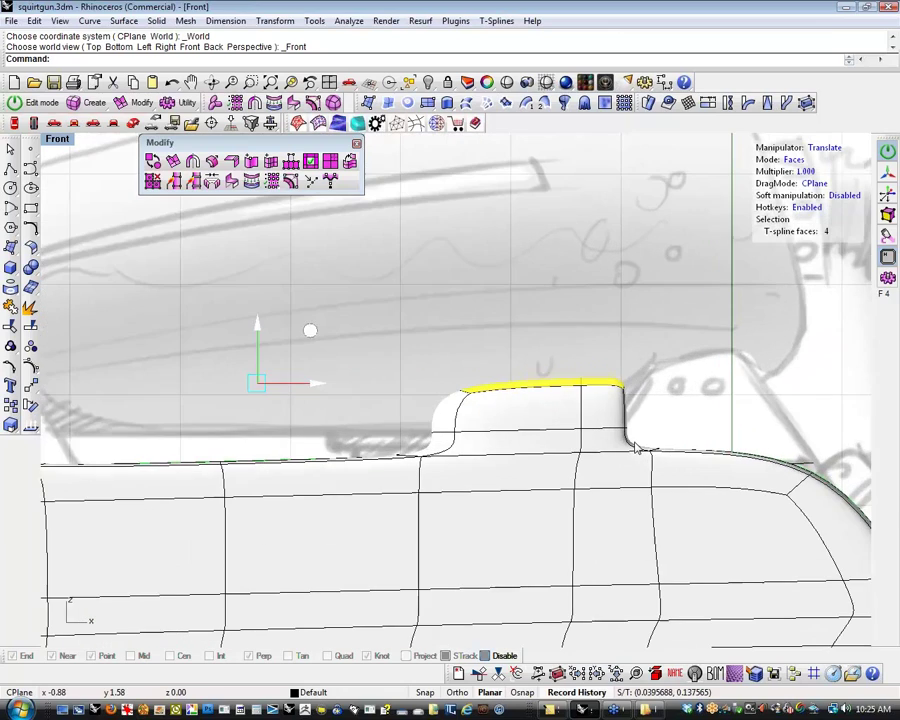
click(408, 374)
drag(395, 360, 739, 476)
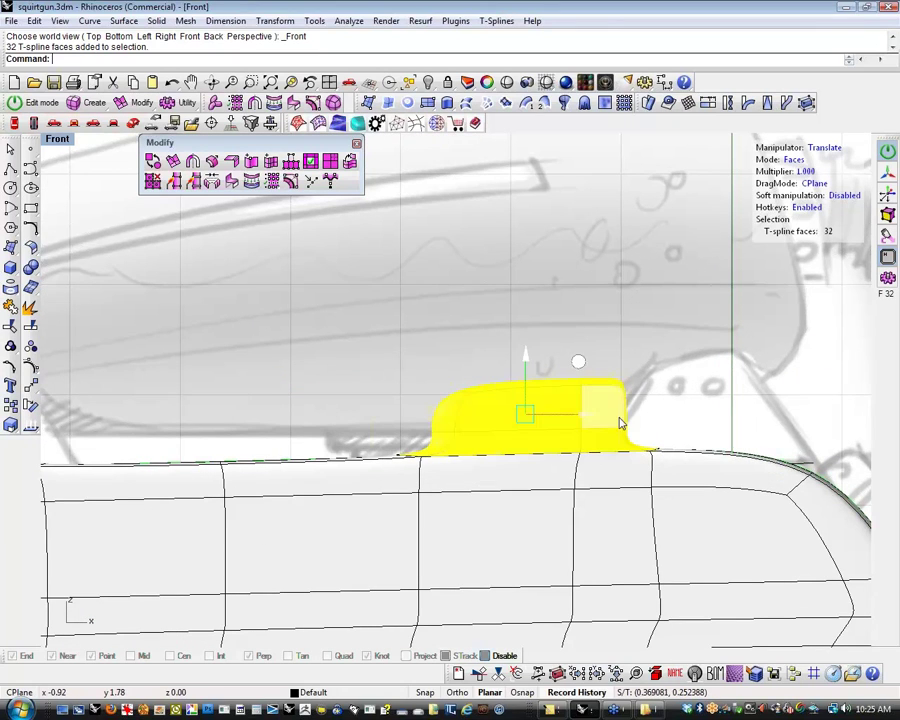
drag(639, 418, 717, 410)
right_drag(799, 404, 687, 421)
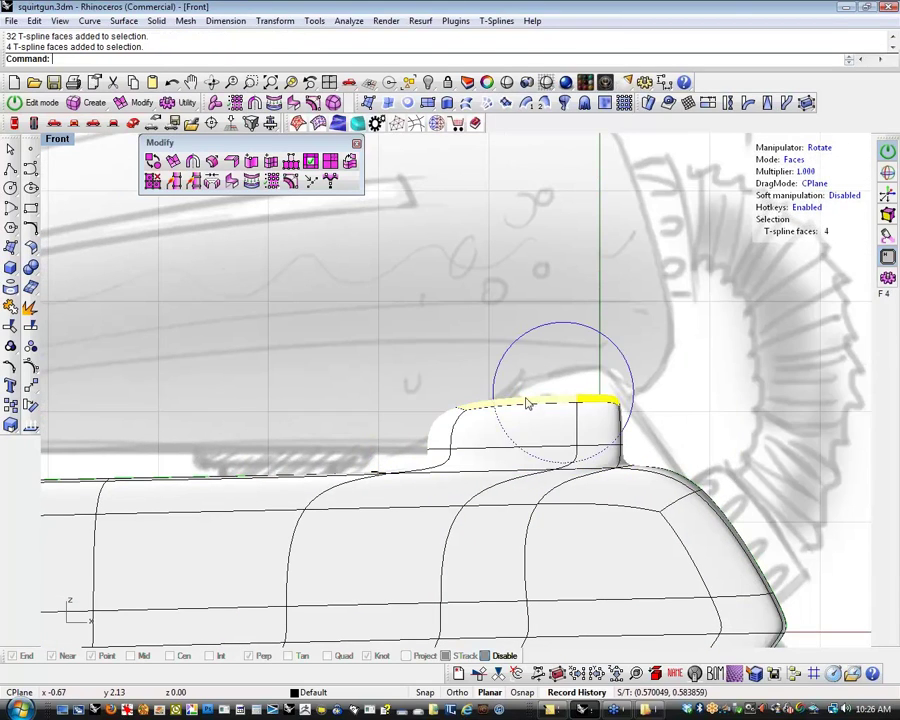
Tilt the rear mount's four top faces upward about a pivot at their barrel-side end, then clear the selection
key(t)
click(450, 405)
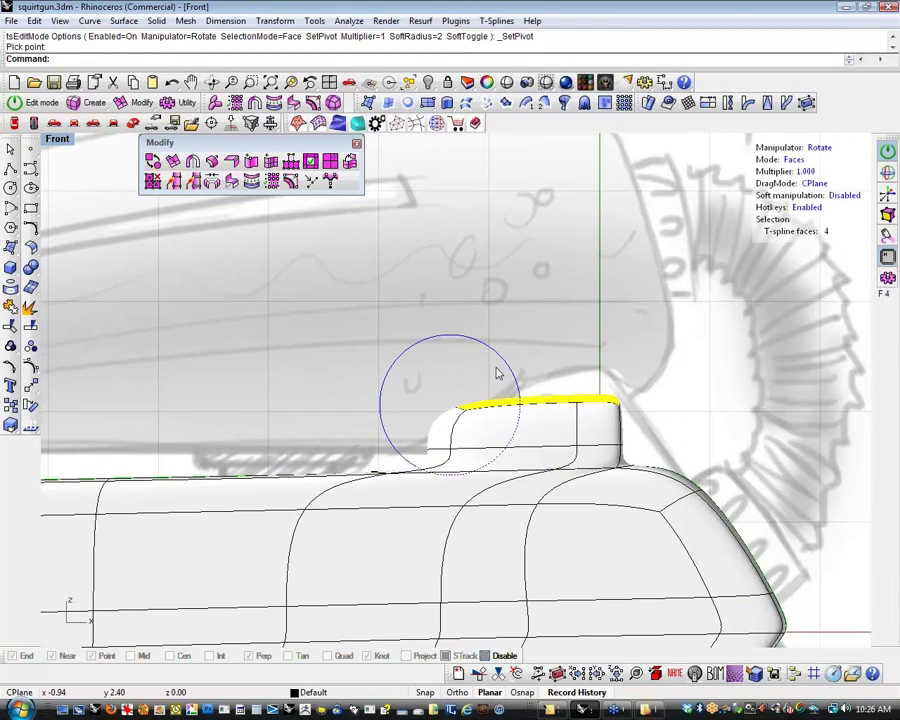
drag(495, 357, 483, 344)
key(Escape)
Move the edges on the rear mount's back side outward to match the sketched back slope
right_drag(708, 410, 564, 401)
scroll(528, 443, up, 2)
right_drag(528, 443, 477, 436)
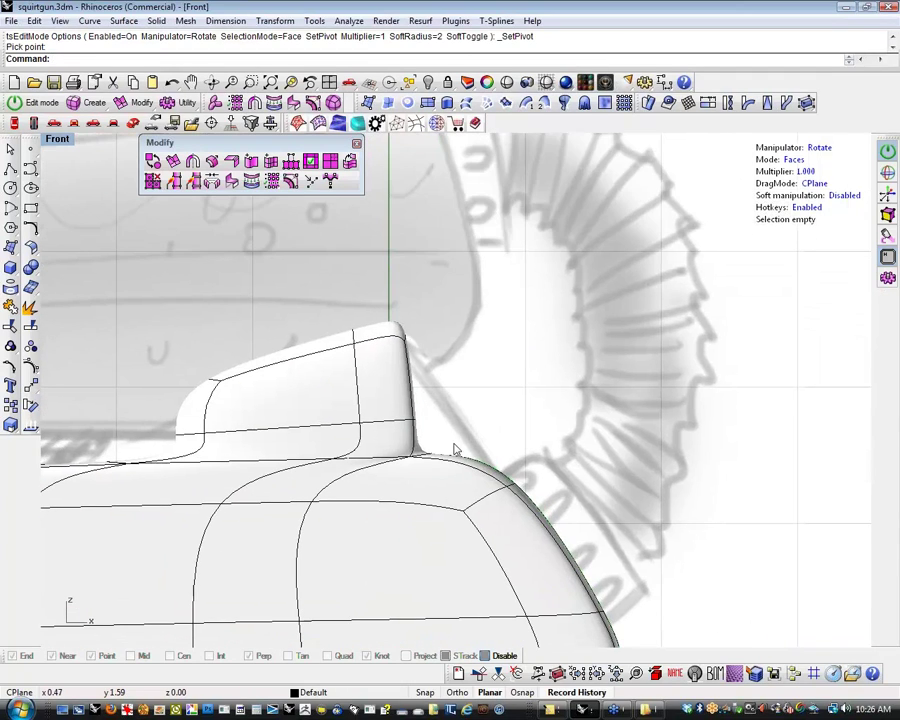
key(s)
drag(410, 470, 457, 444)
key(ctrl+z)
drag(386, 486, 519, 414)
click(518, 411)
drag(392, 403, 512, 433)
click(531, 422)
scroll(524, 422, down, 2)
scroll(525, 427, down, 2)
Move the two upper edges on the rear mount's barrel side up and rearward to match the sketched slope
right_drag(492, 434, 540, 468)
scroll(306, 426, up, 8)
drag(374, 486, 528, 524)
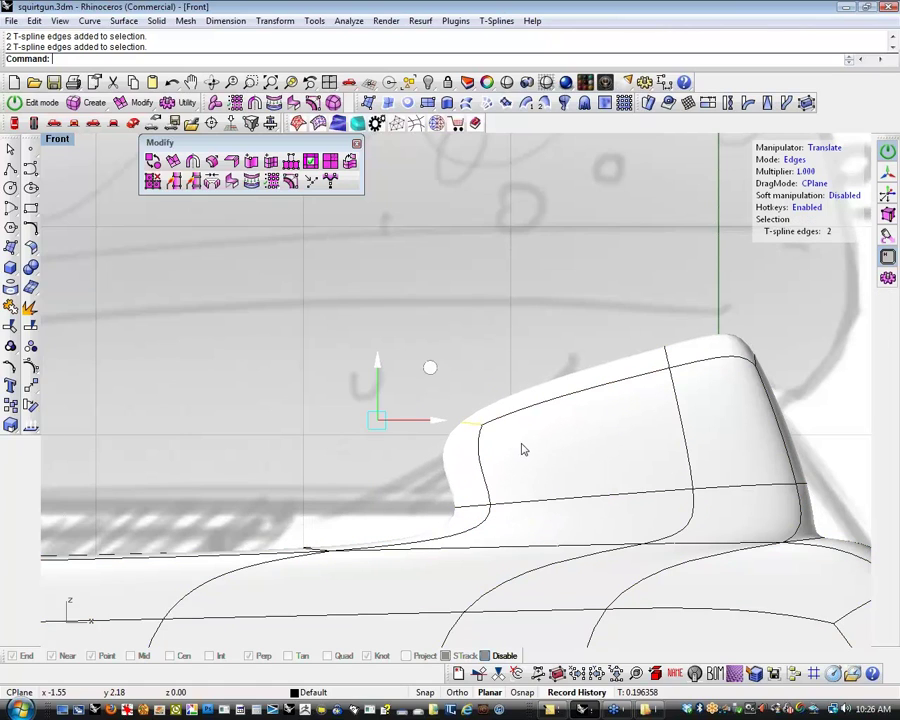
drag(431, 371, 600, 304)
click(519, 301)
Select the ten edges on the back side of the barrel-end mount and move them rearward to slope that side
scroll(463, 379, down, 6)
right_drag(427, 417, 731, 456)
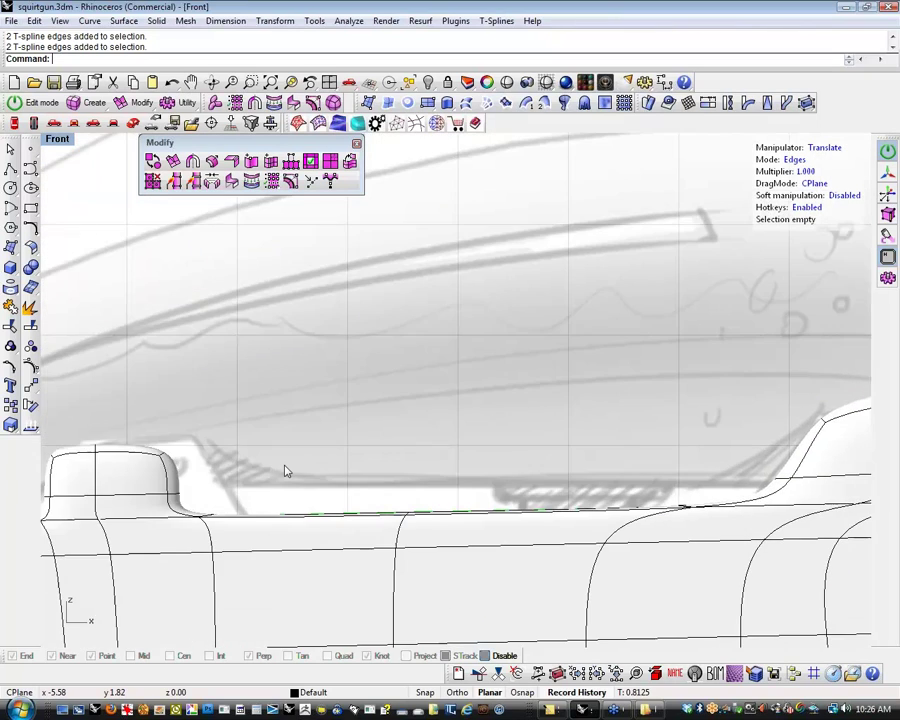
right_drag(284, 469, 513, 454)
scroll(471, 482, up, 4)
double_click(477, 488)
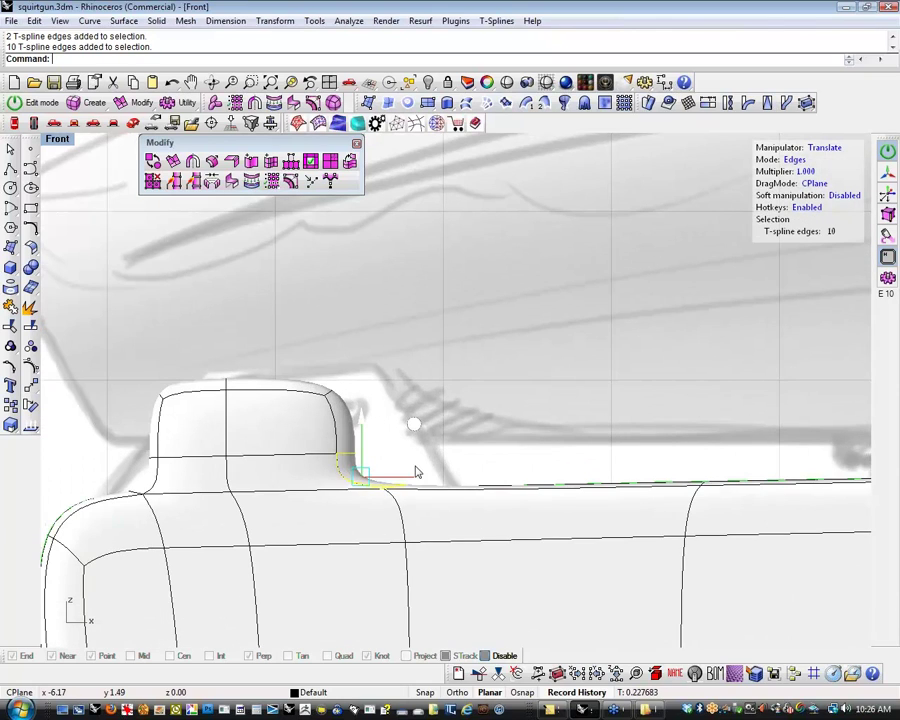
click(516, 422)
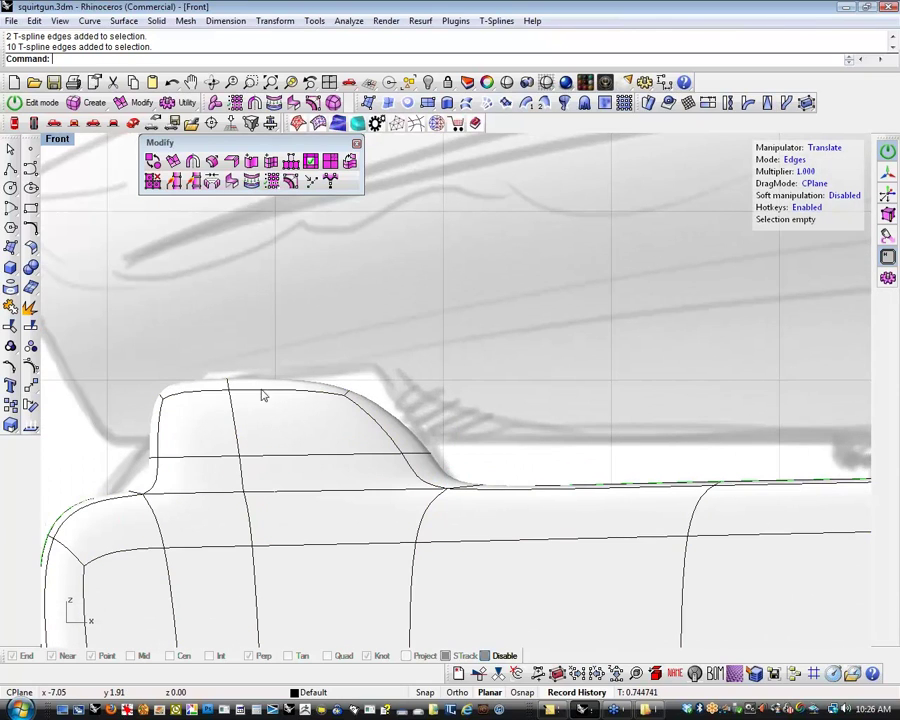
Shift the barrel-end mount's middle edges rearward and reposition its barrel-side edge pairs to follow the sketched slope
drag(208, 355, 304, 541)
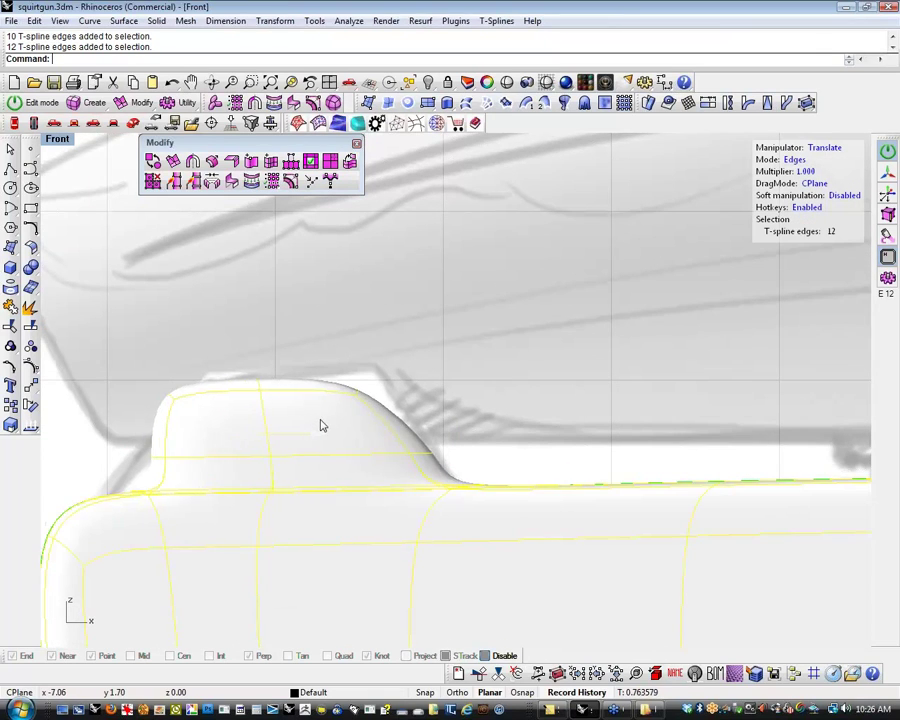
drag(110, 372, 211, 428)
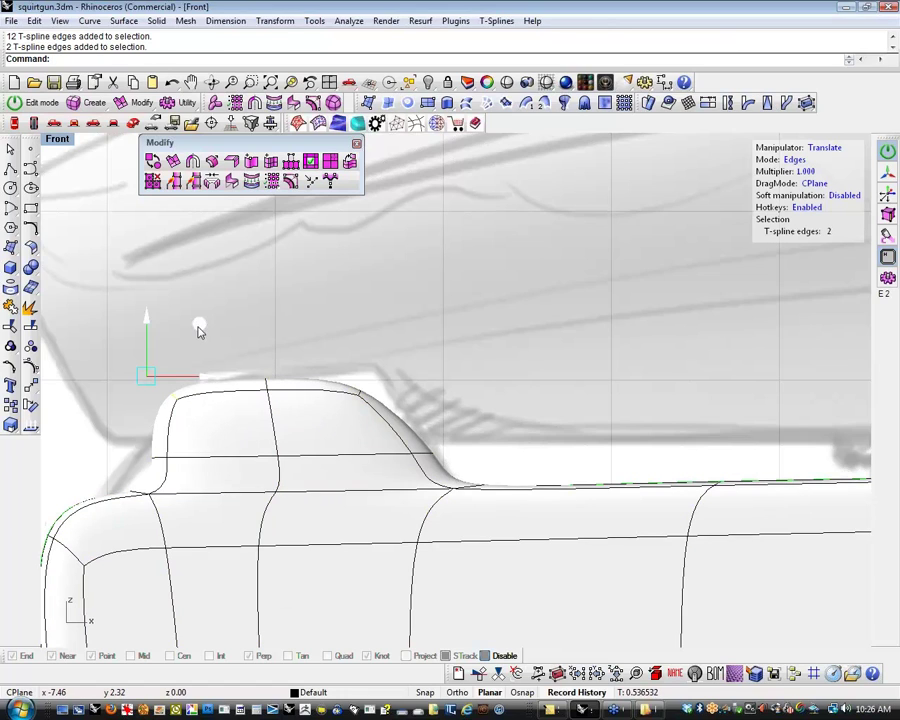
click(255, 311)
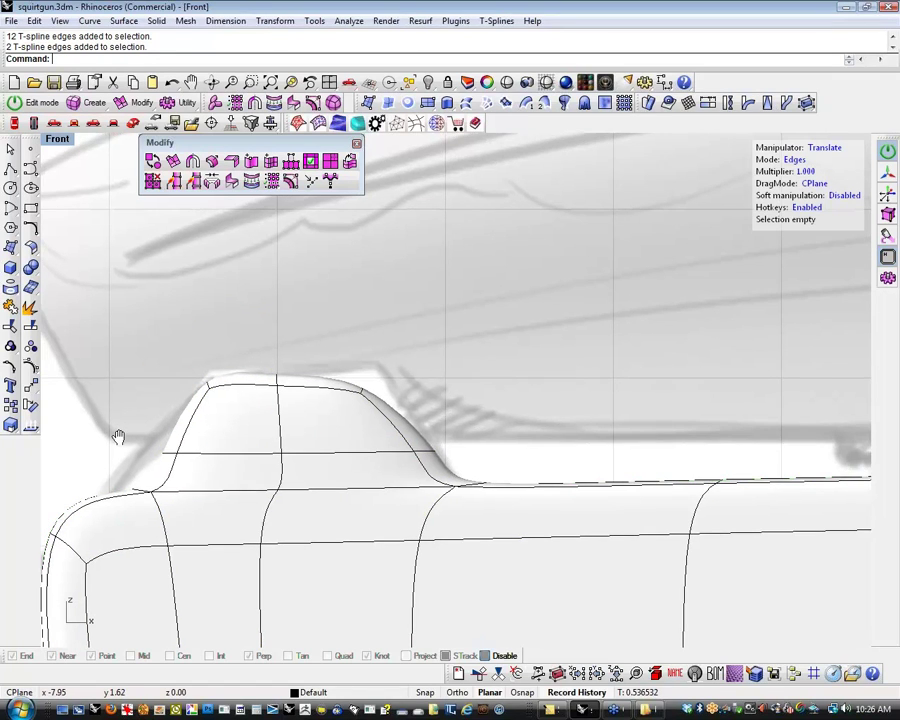
right_drag(118, 437, 145, 428)
drag(207, 452, 192, 446)
scroll(322, 409, up, 2)
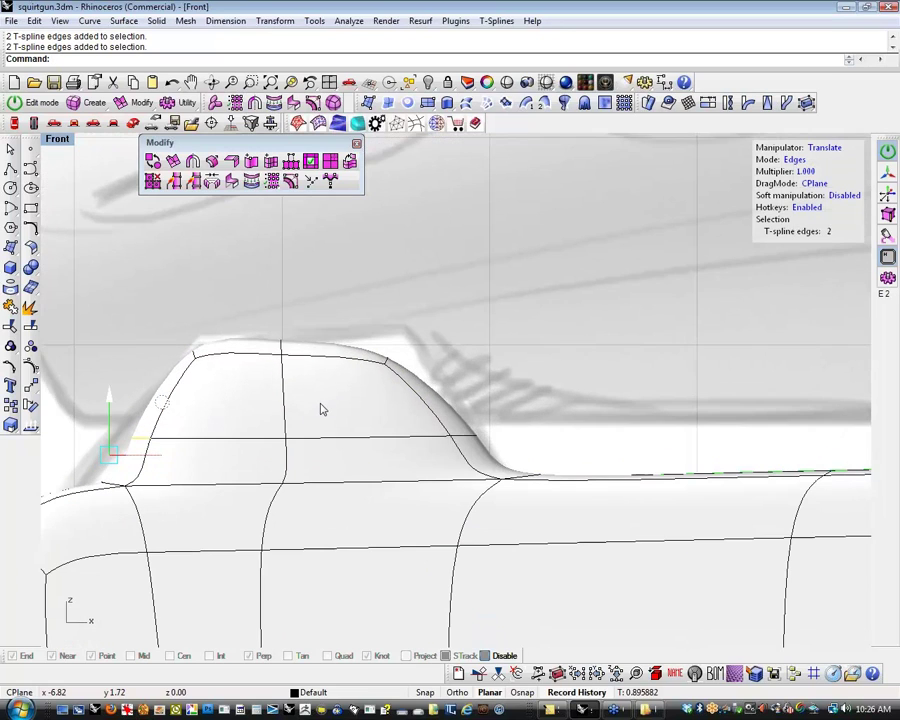
Select the ring of upright edges around the barrel-end mount and insert a simple edge loop partway up it
scroll(321, 407, up, 4)
right_drag(321, 407, 327, 419)
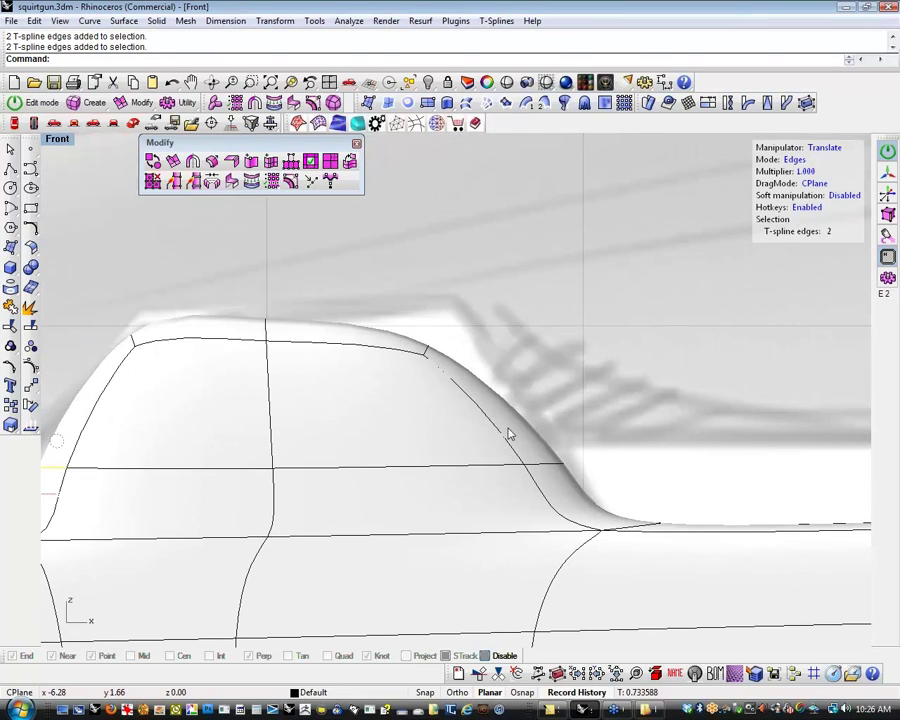
drag(505, 427, 398, 440)
key(r)
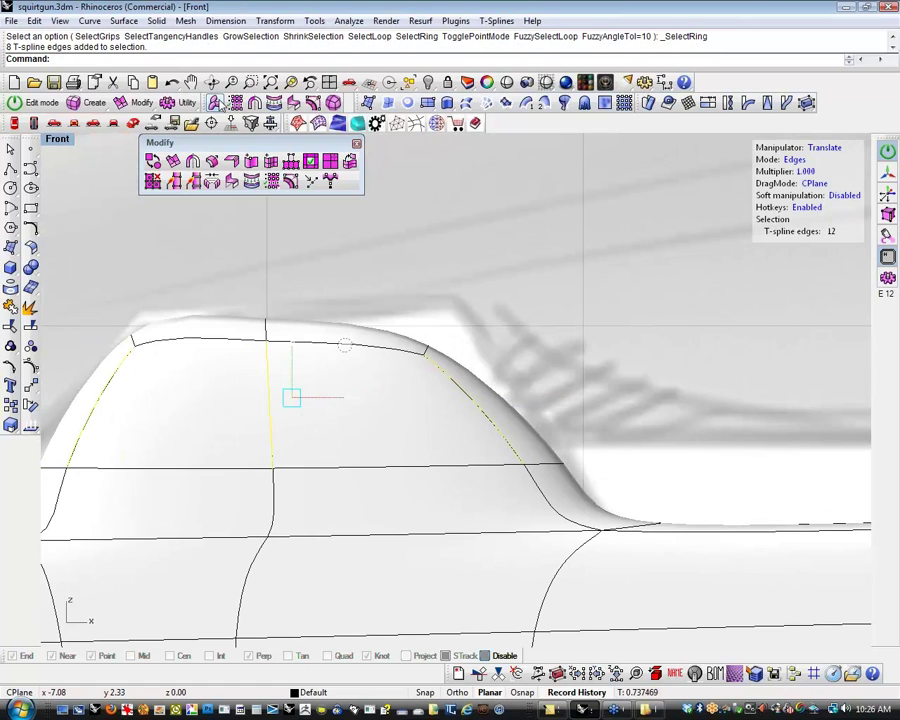
click(291, 179)
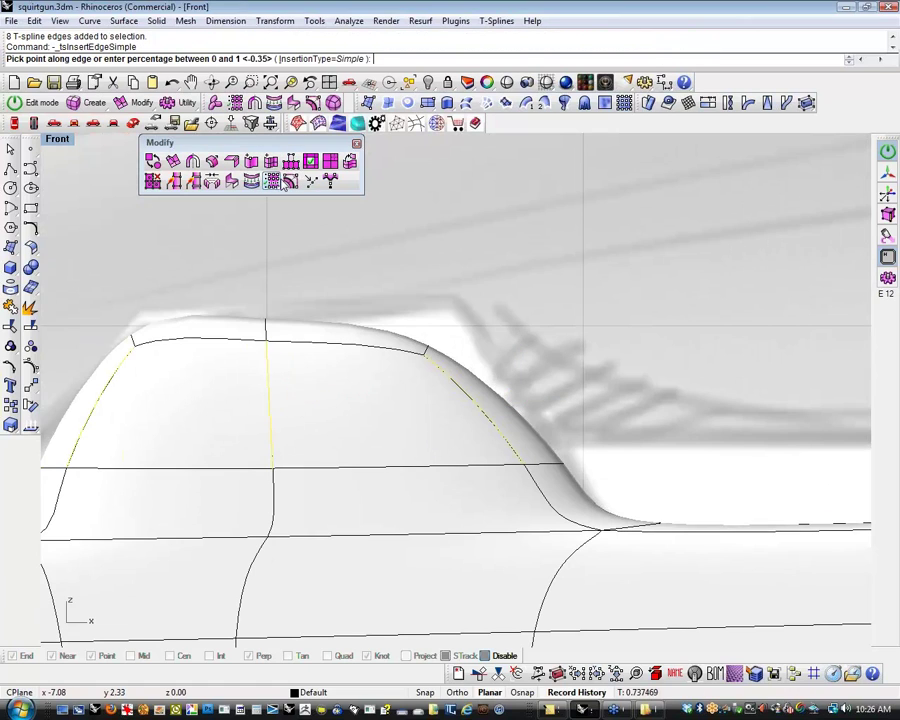
click(283, 400)
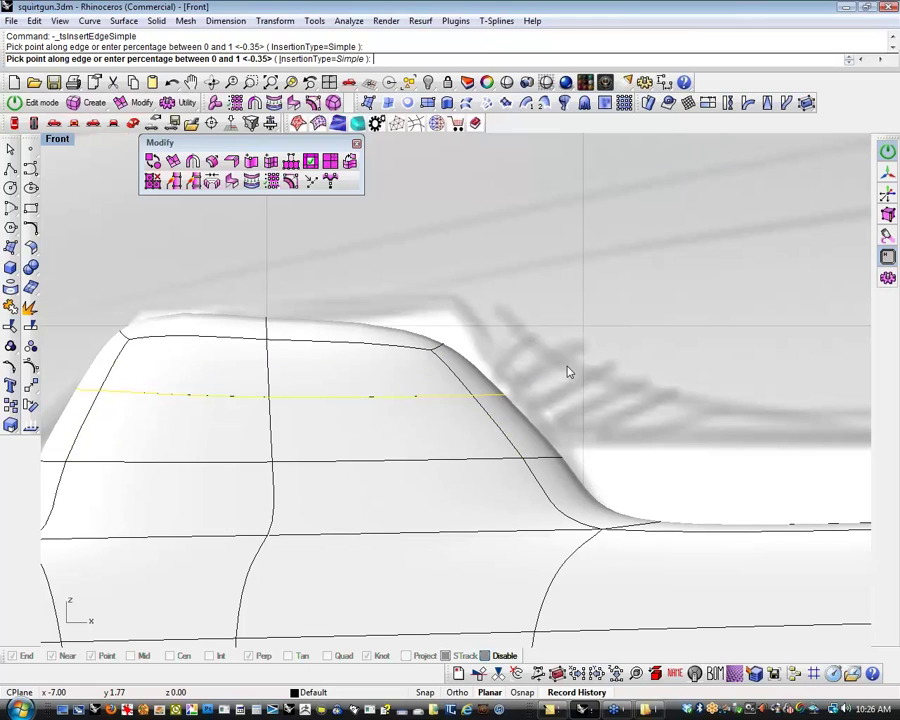
key(Return)
key(Escape)
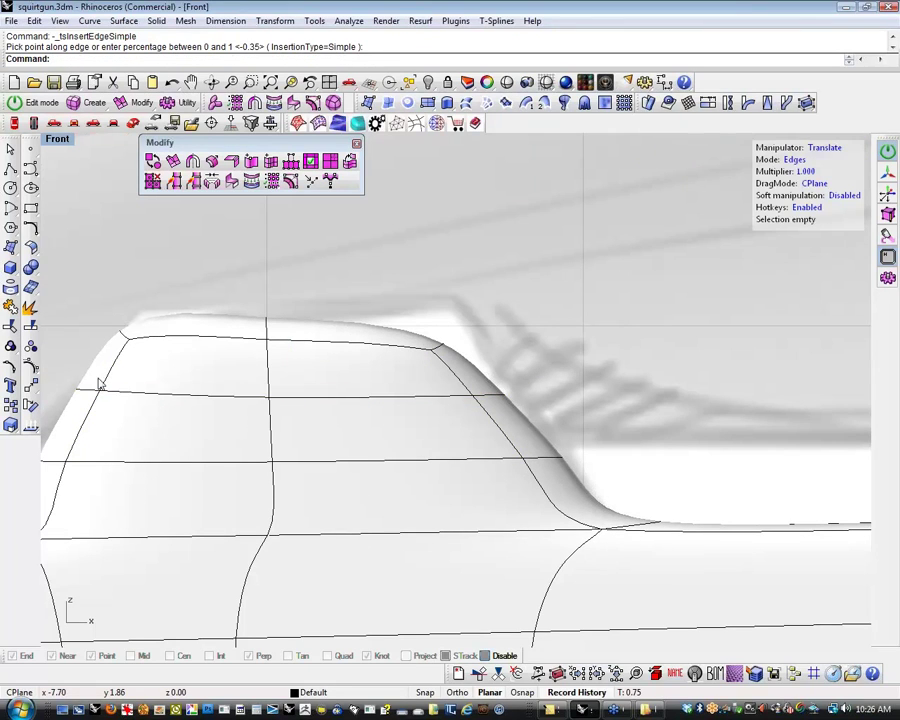
Select the 12 edges of the new loop on the barrel-end mount and move them up to raise its top to the sketch
drag(50, 373, 590, 410)
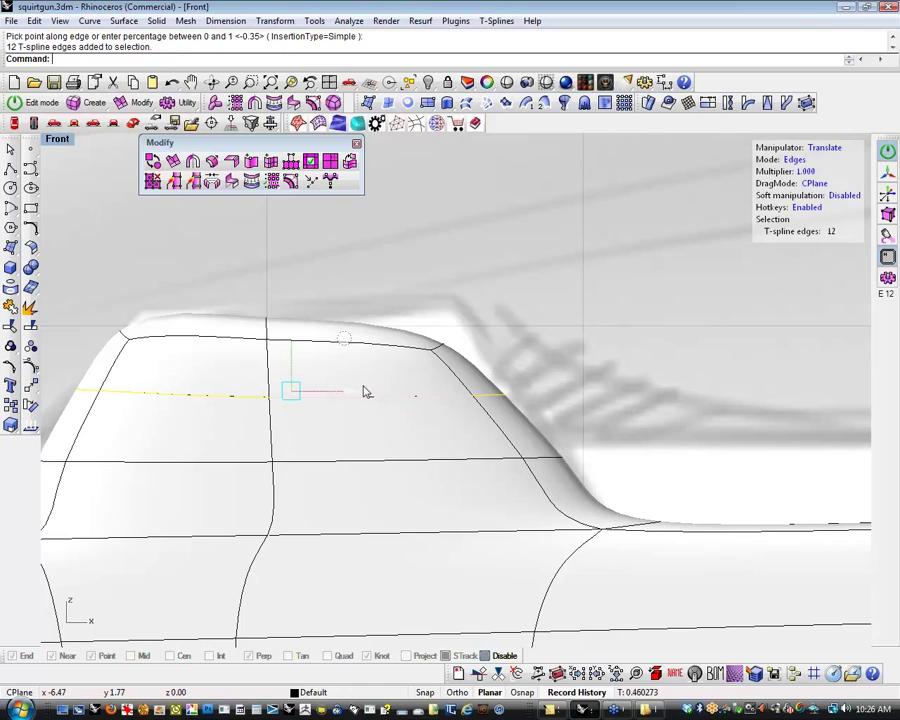
drag(290, 336, 284, 314)
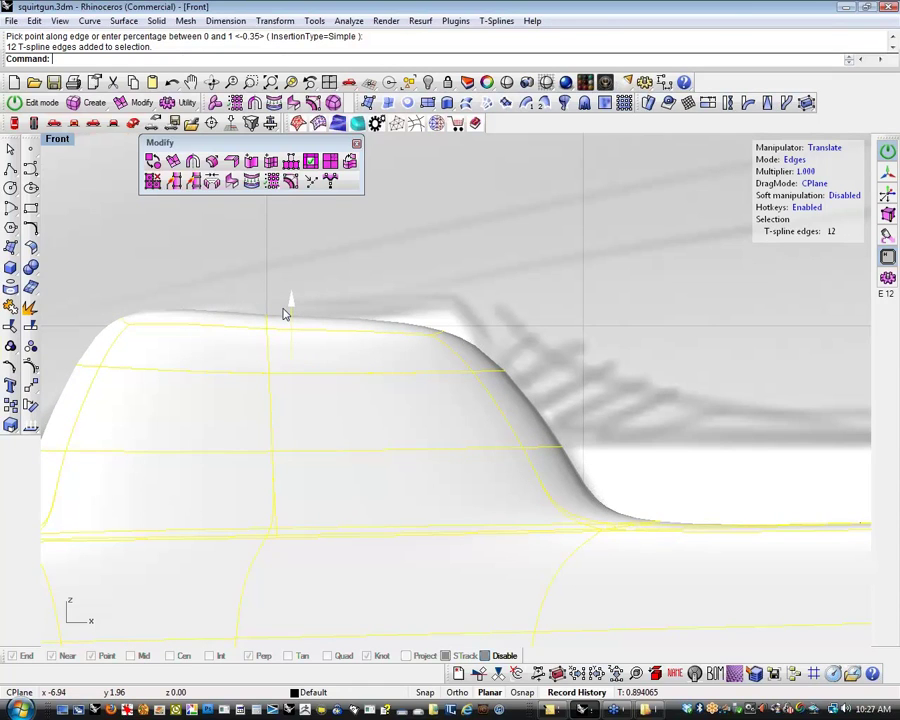
scroll(528, 317, down, 5)
scroll(541, 326, down, 5)
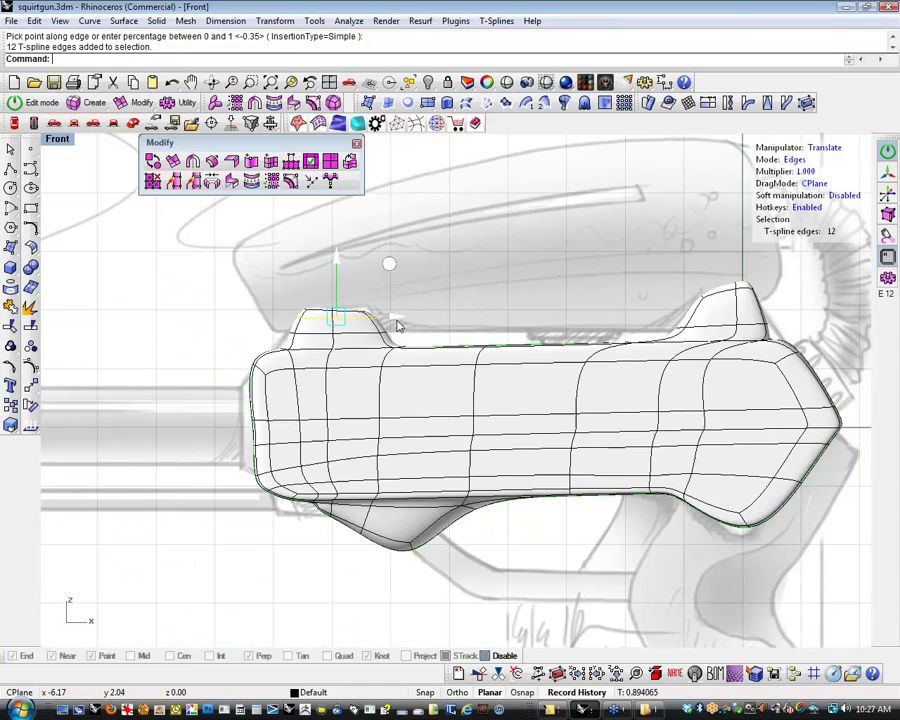
click(394, 310)
Select the ring of slanted edges around the underside bulge and insert two simple edge loops between its base and tip
scroll(308, 503, up, 4)
right_drag(308, 503, 365, 503)
click(330, 484)
scroll(177, 462, up, 3)
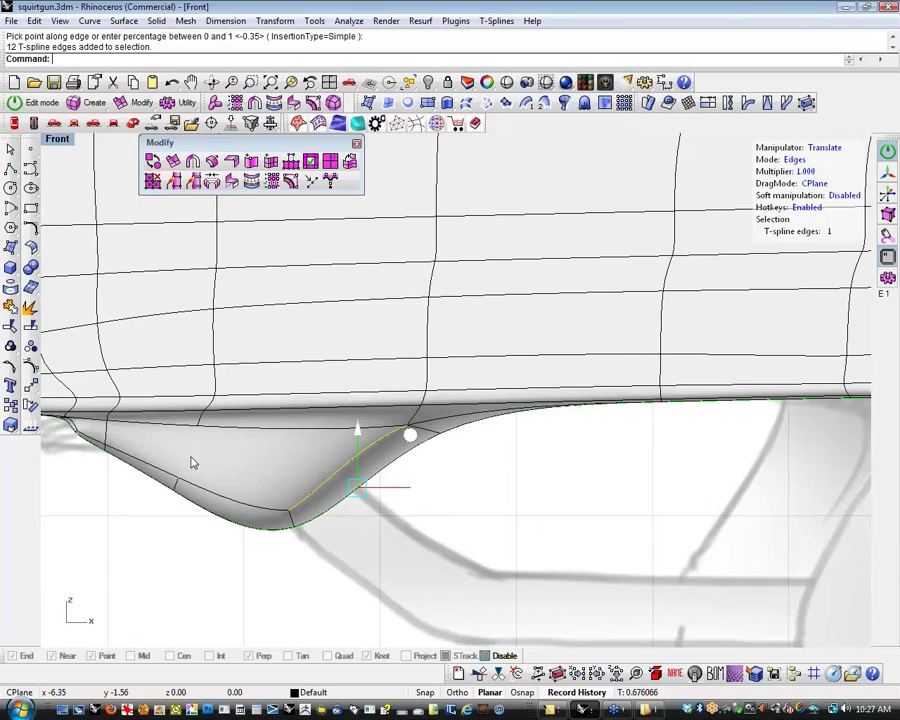
key(i)
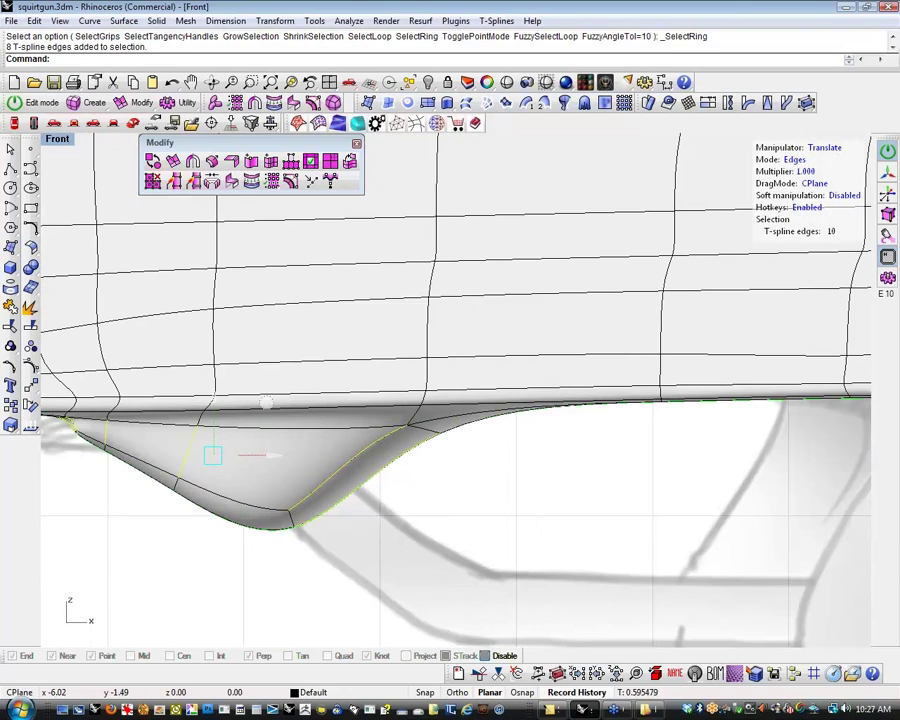
click(297, 172)
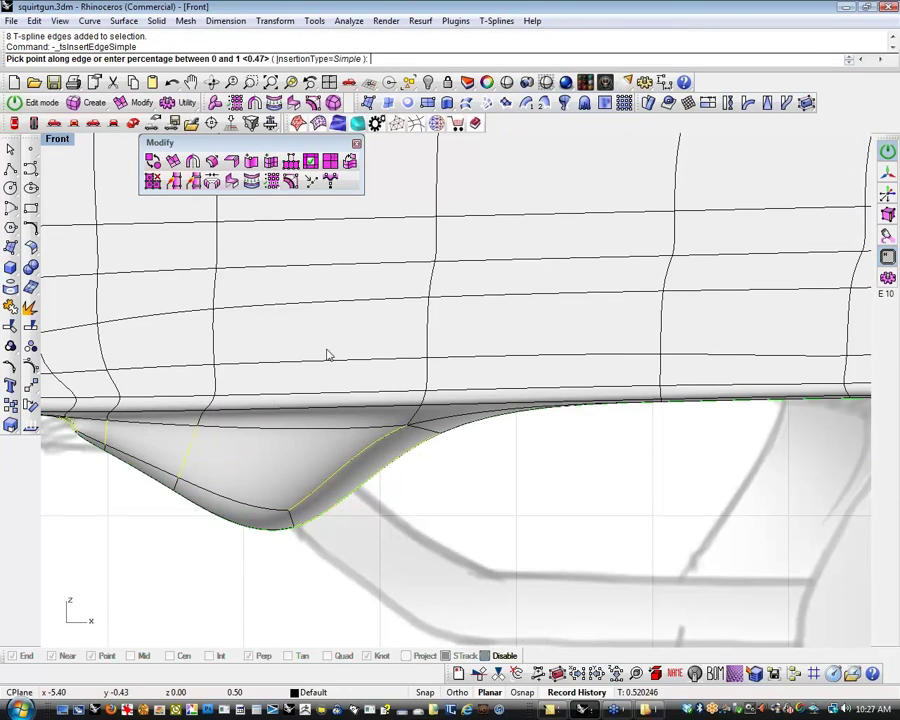
click(356, 457)
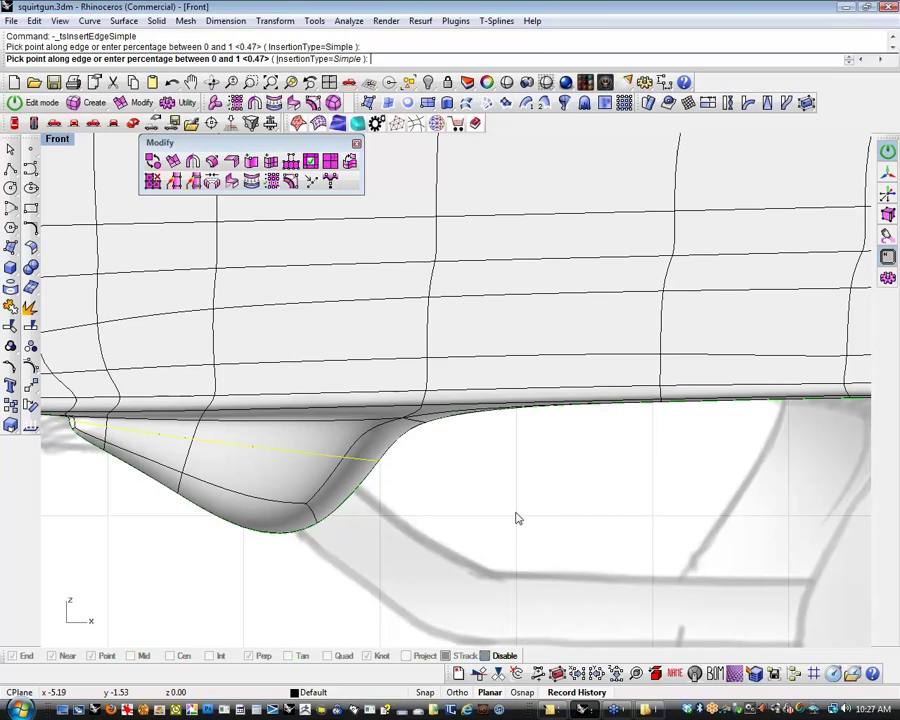
right_click(458, 510)
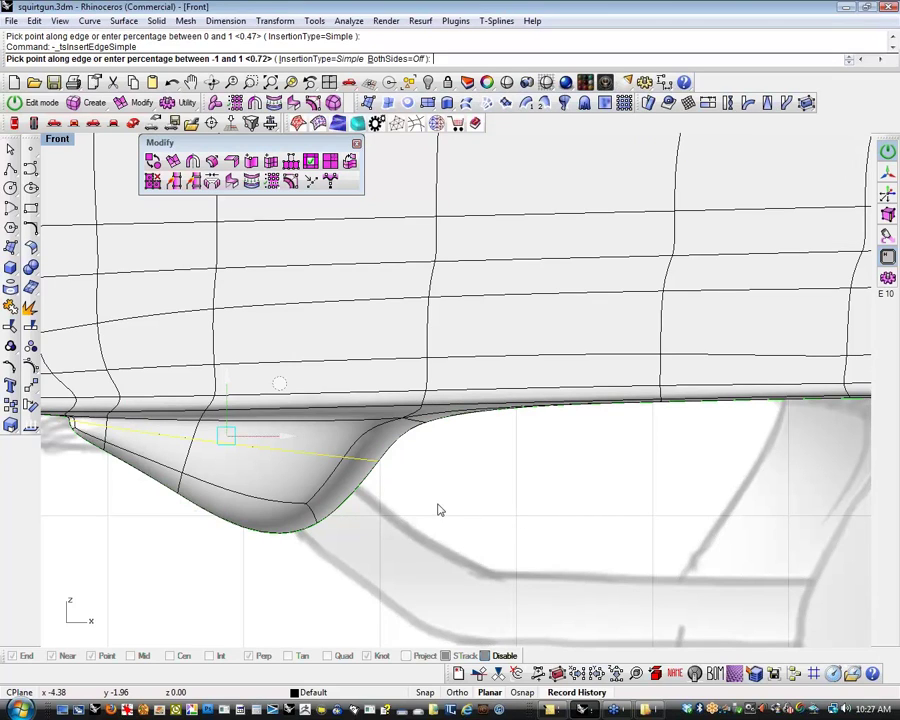
click(320, 490)
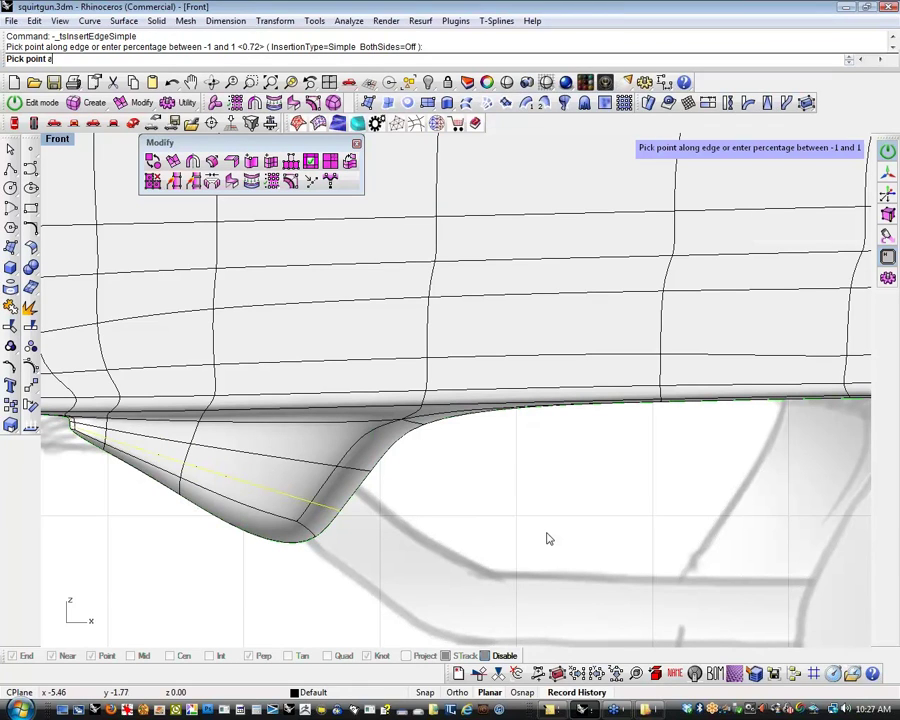
right_click(548, 539)
Select the edges at the body's lower rear corner and move them down toward the sketched outline
scroll(548, 539, down, 5)
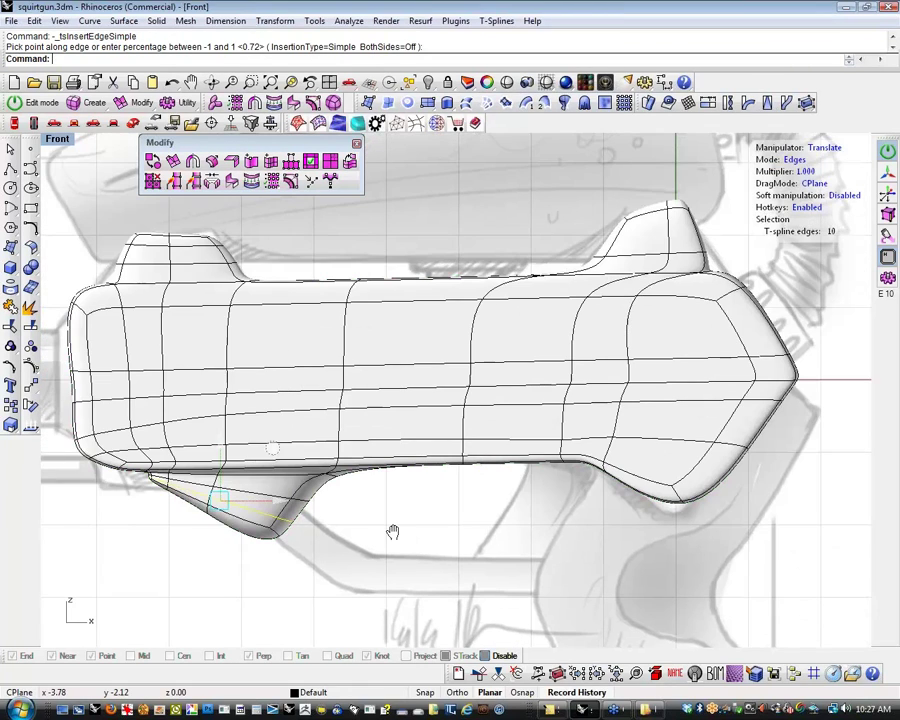
scroll(393, 531, up, 6)
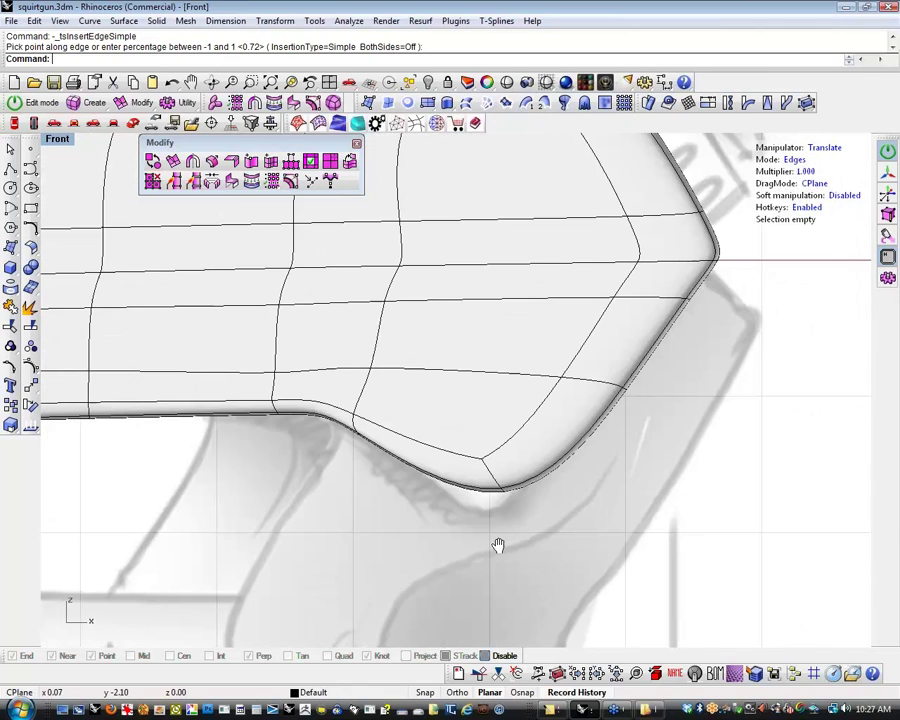
double_click(483, 494)
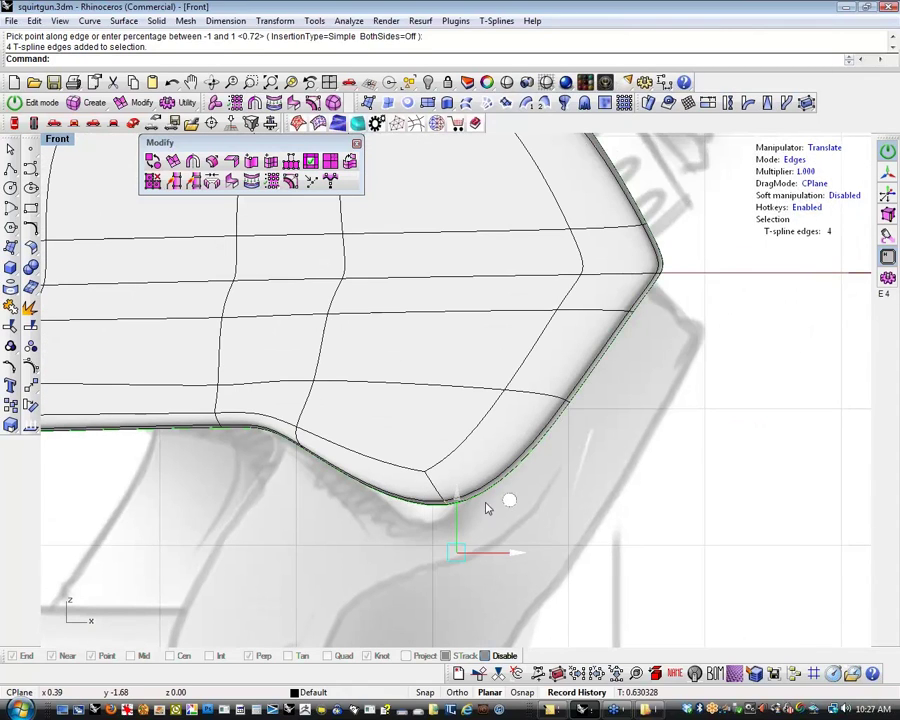
drag(394, 560, 480, 436)
drag(502, 494, 496, 512)
click(560, 506)
Select the seven edges just above the lower rear corner and insert a simple edge across them about halfway along
mouse_move(560, 506)
right_down()
mouse_move(511, 527)
mouse_move(550, 526)
right_up()
drag(532, 518, 455, 455)
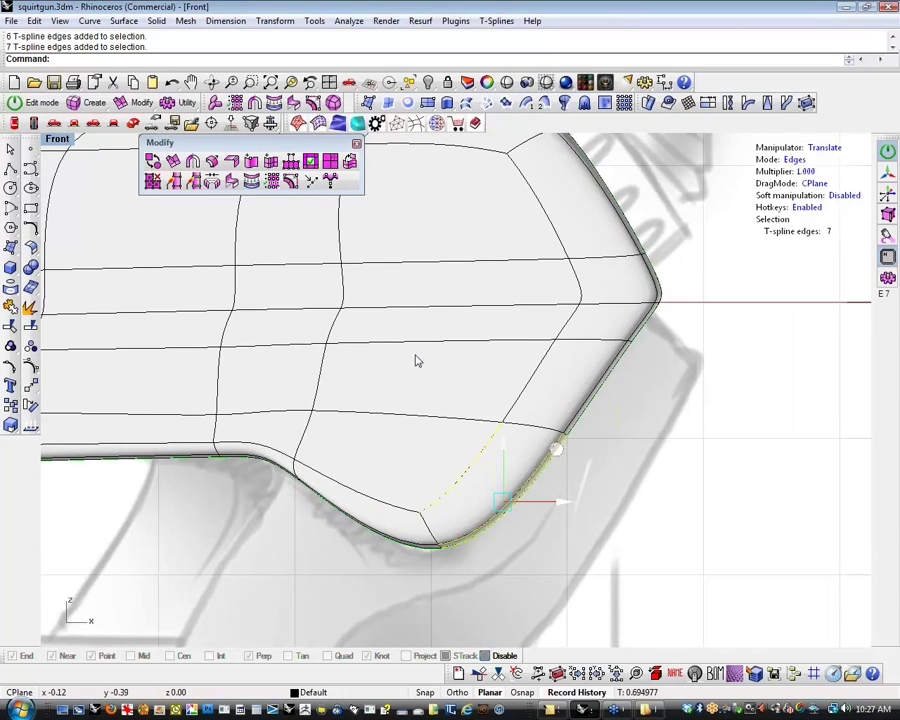
click(304, 164)
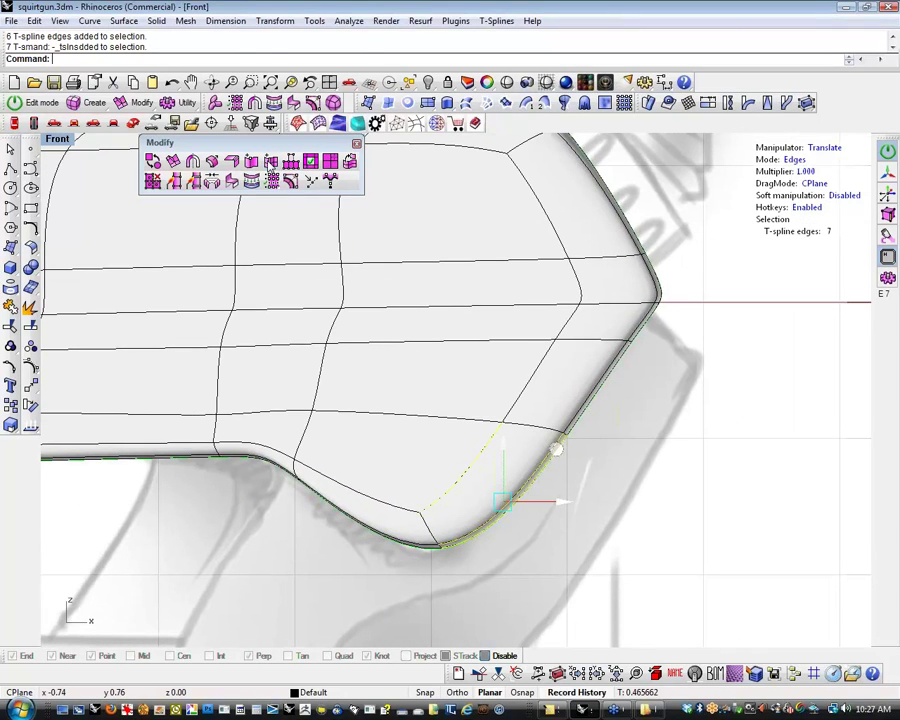
click(613, 521)
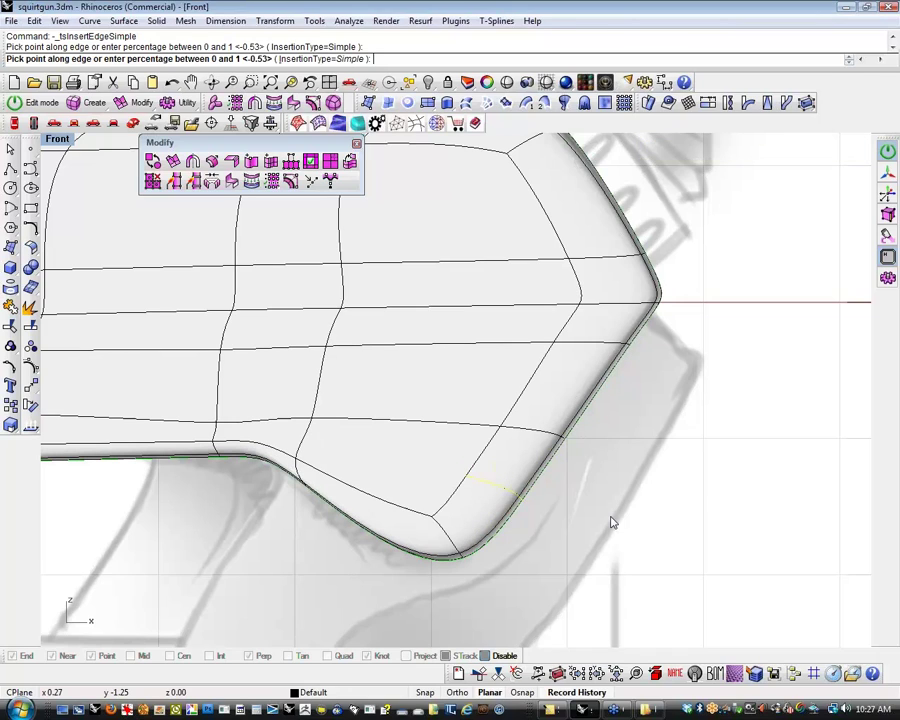
click(605, 521)
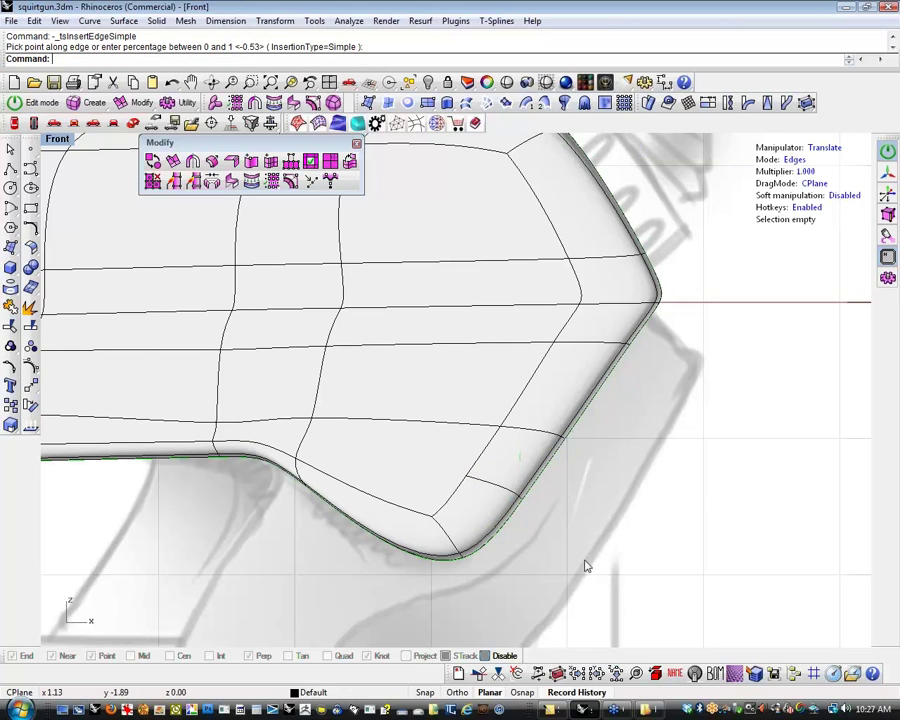
Shift the lower rear corner edges and the two edge rows above them toward the barrel to straighten the rear slope
drag(390, 592, 460, 538)
click(515, 539)
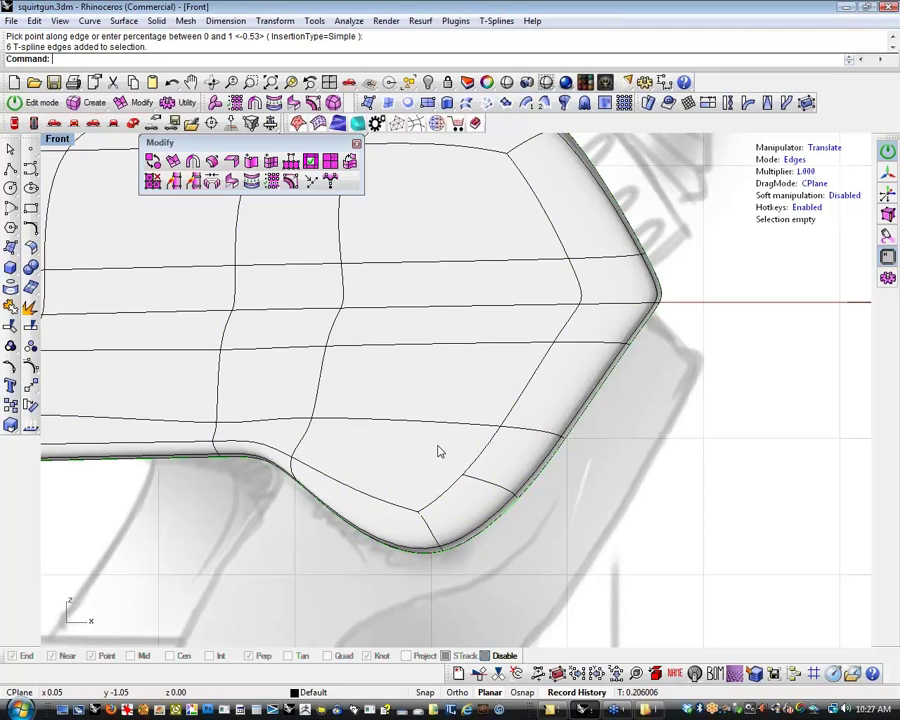
drag(436, 444, 548, 490)
click(479, 404)
drag(479, 404, 655, 480)
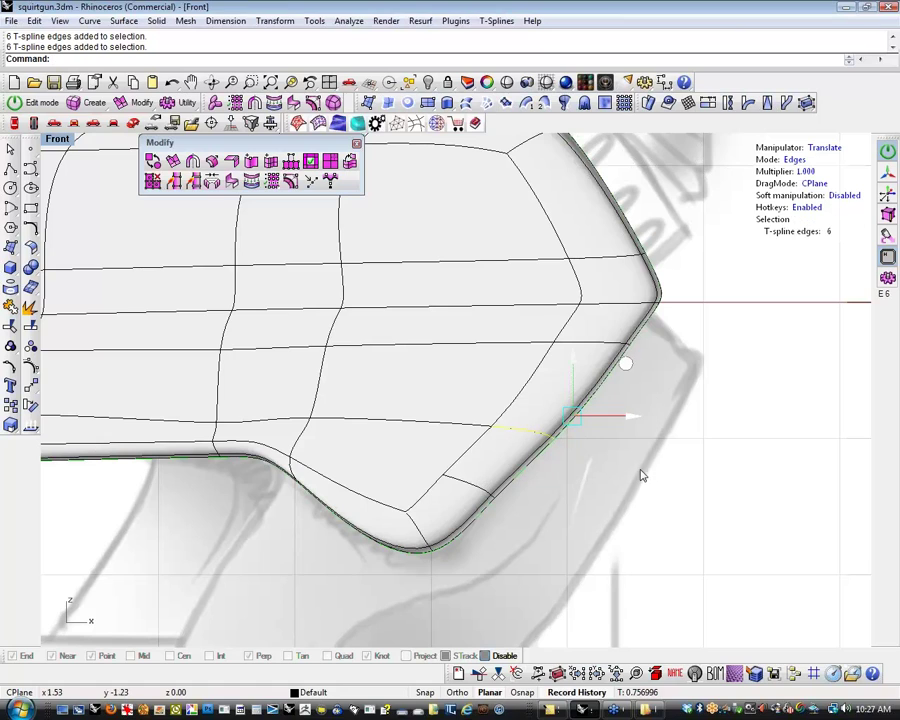
click(614, 418)
drag(466, 408, 615, 422)
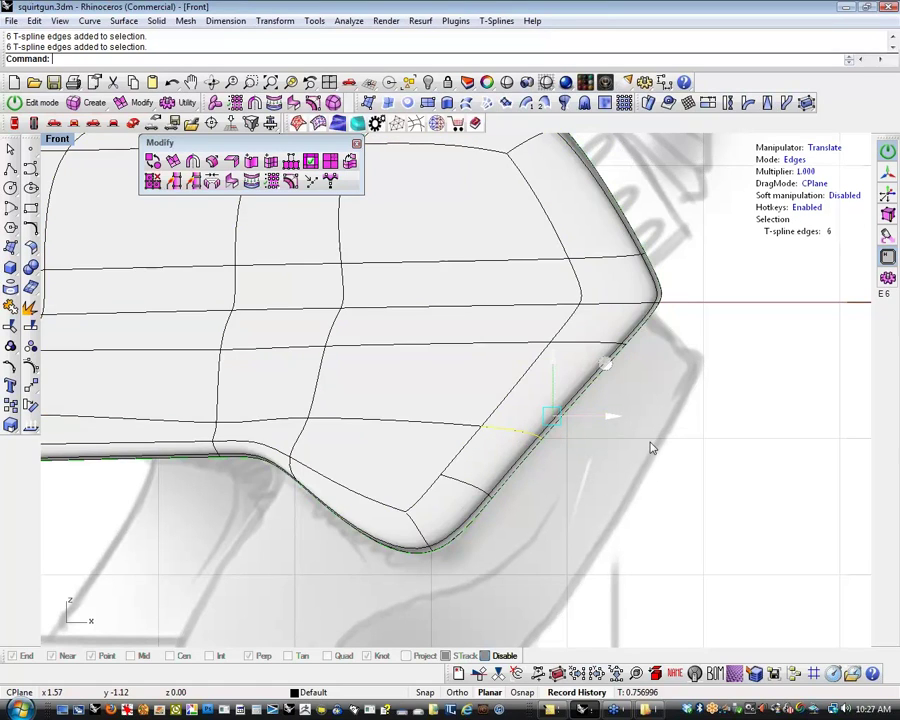
click(639, 478)
Select the 19 edges at the body's barrel-side end and move them slightly toward the barrel
scroll(639, 482, down, 5)
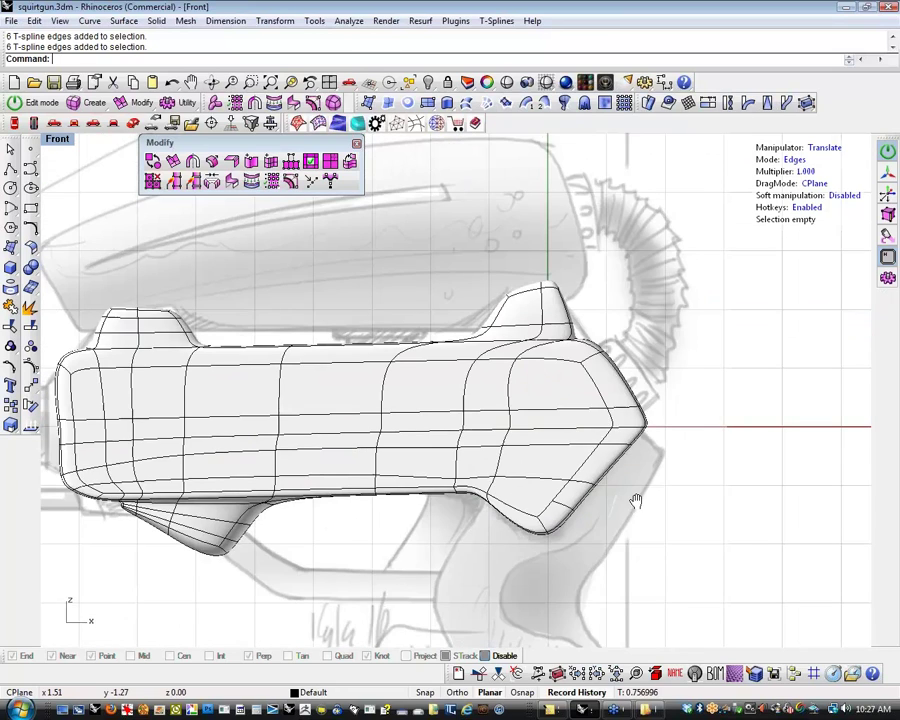
right_drag(636, 501, 788, 493)
scroll(165, 378, up, 6)
drag(202, 411, 315, 526)
drag(319, 474, 312, 474)
click(180, 427)
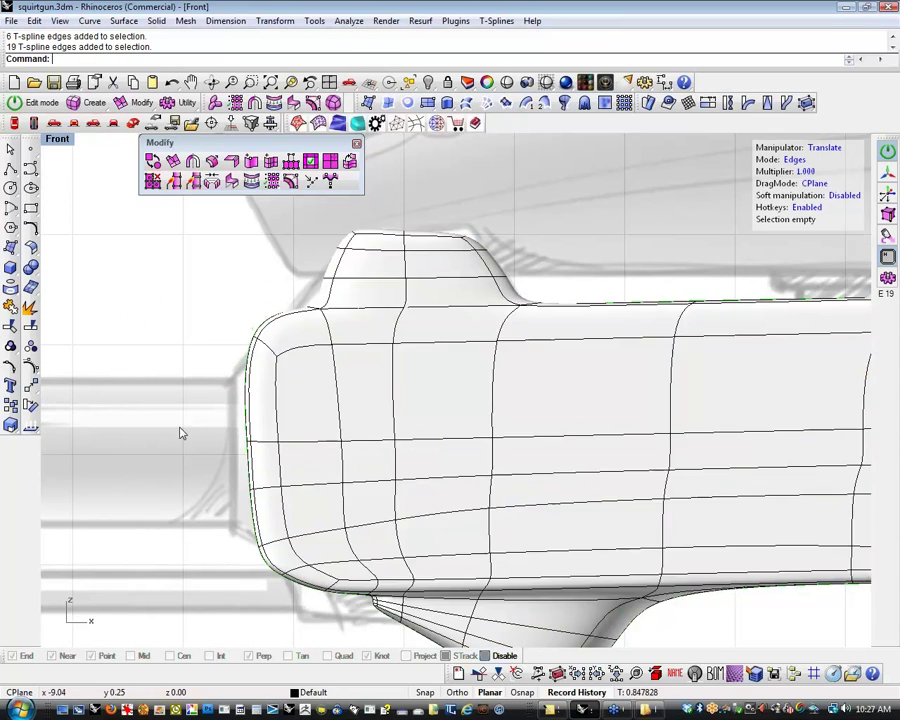
Show all hidden squirt gun parts around the finished main body and clear the selection
scroll(180, 427, down, 2)
scroll(181, 432, down, 3)
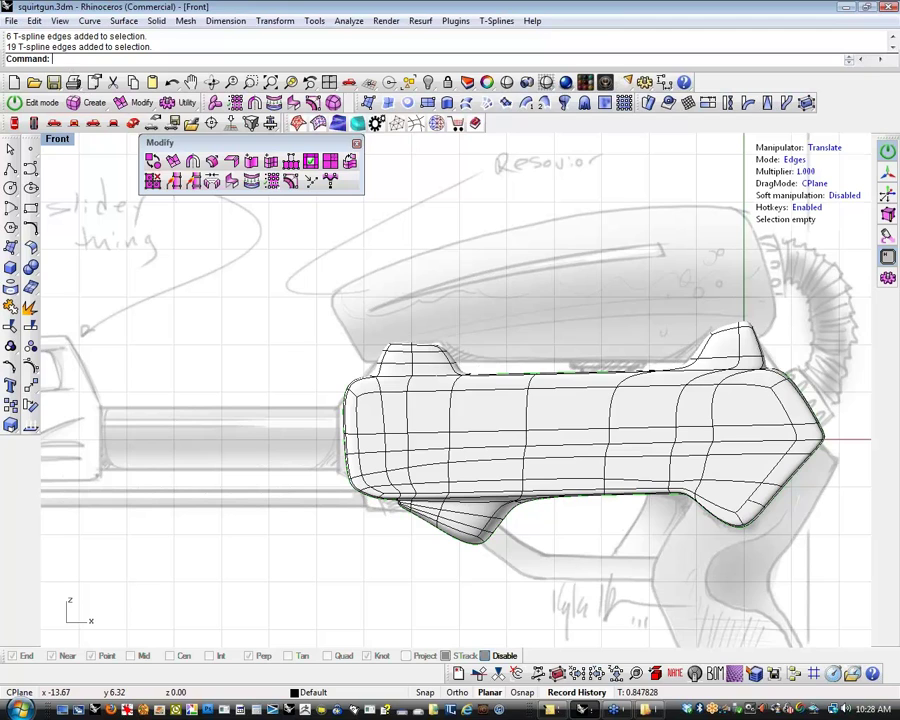
text(Show)
key(Return)
key(ctrl+a)
click(260, 355)
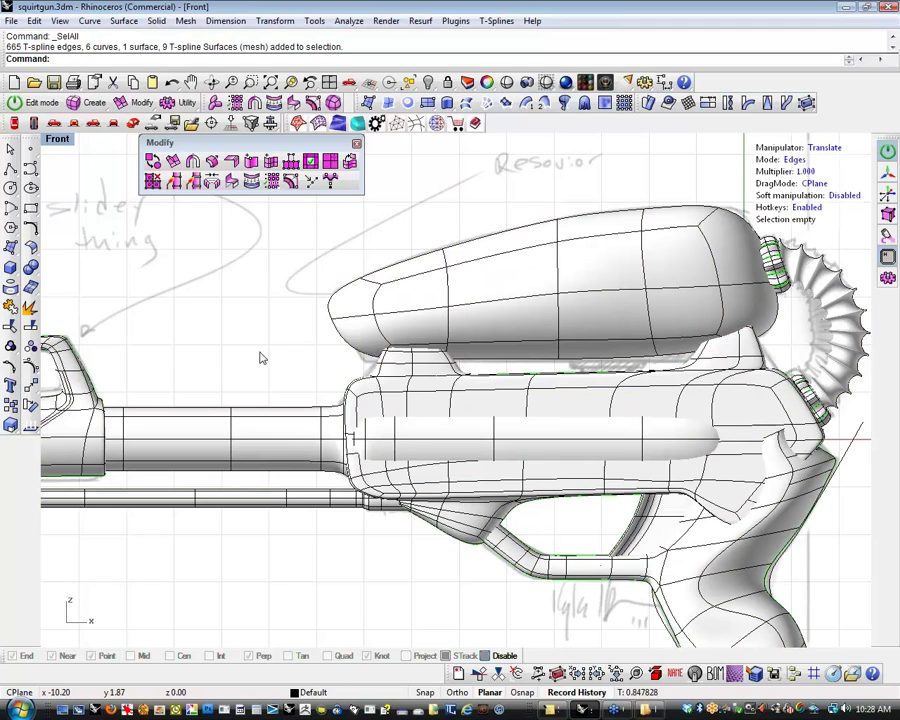
right_drag(261, 365, 251, 389)
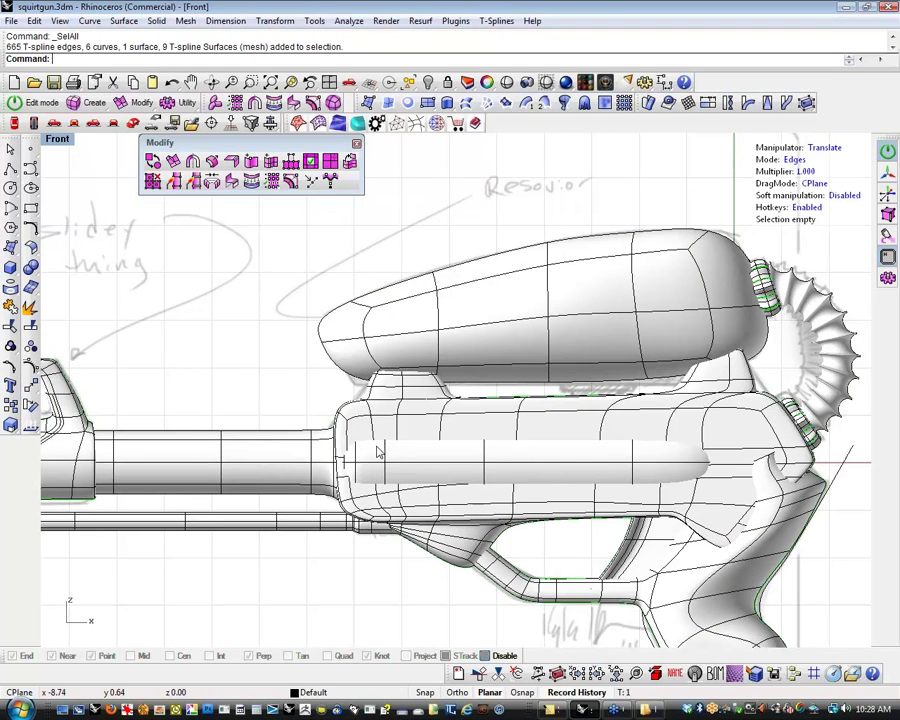
right_drag(765, 563, 735, 559)
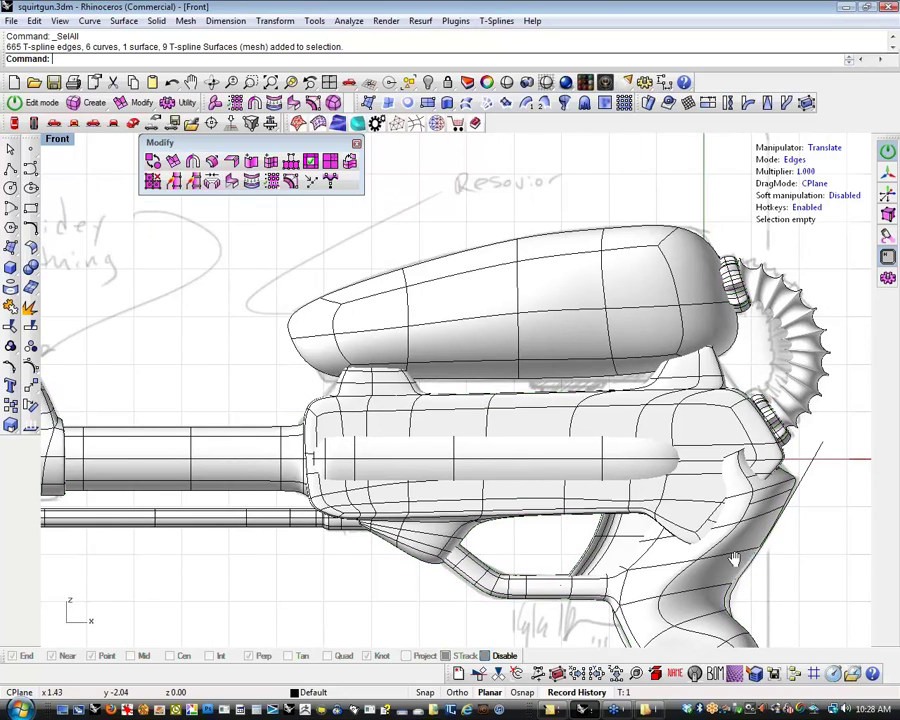
Switch to the perspective view and examine how the grip, barrel tube and main body fit together
click(133, 122)
right_drag(687, 316, 406, 538)
key(f)
click(406, 538)
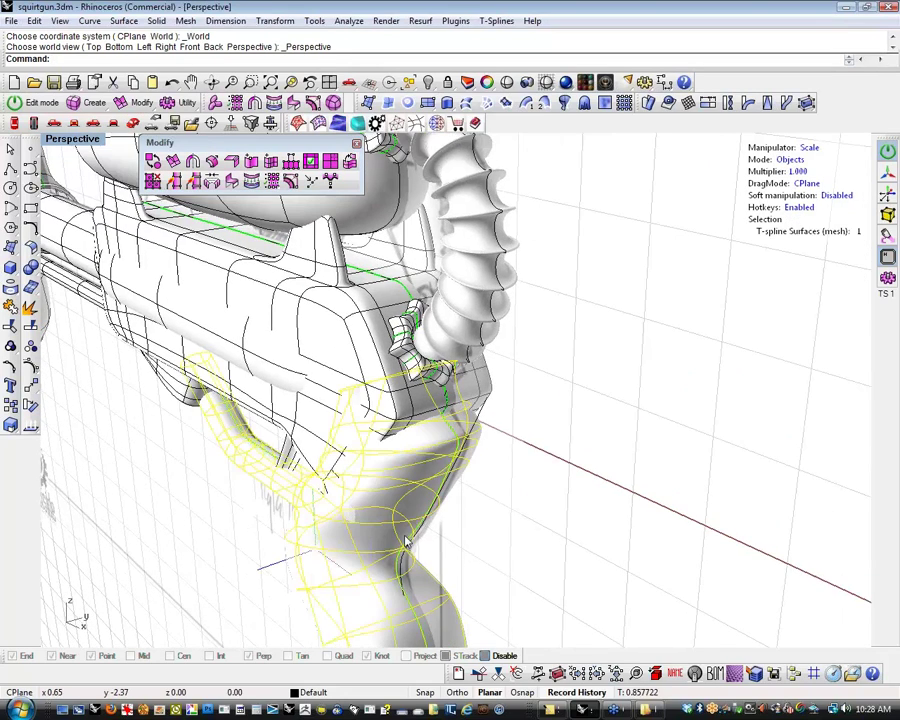
right_drag(213, 534, 398, 573)
key(Escape)
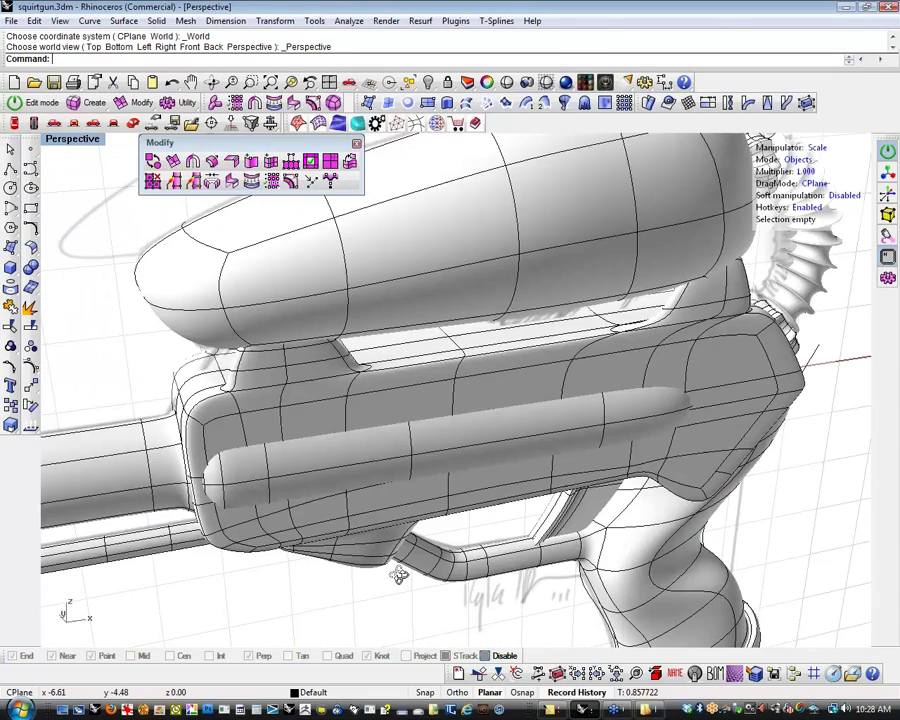
right_drag(302, 516, 394, 603)
click(350, 493)
key(Escape)
Select the lengthwise edge loop on the barrel tube protruding through the body's side, and undo the last edit
key(s)
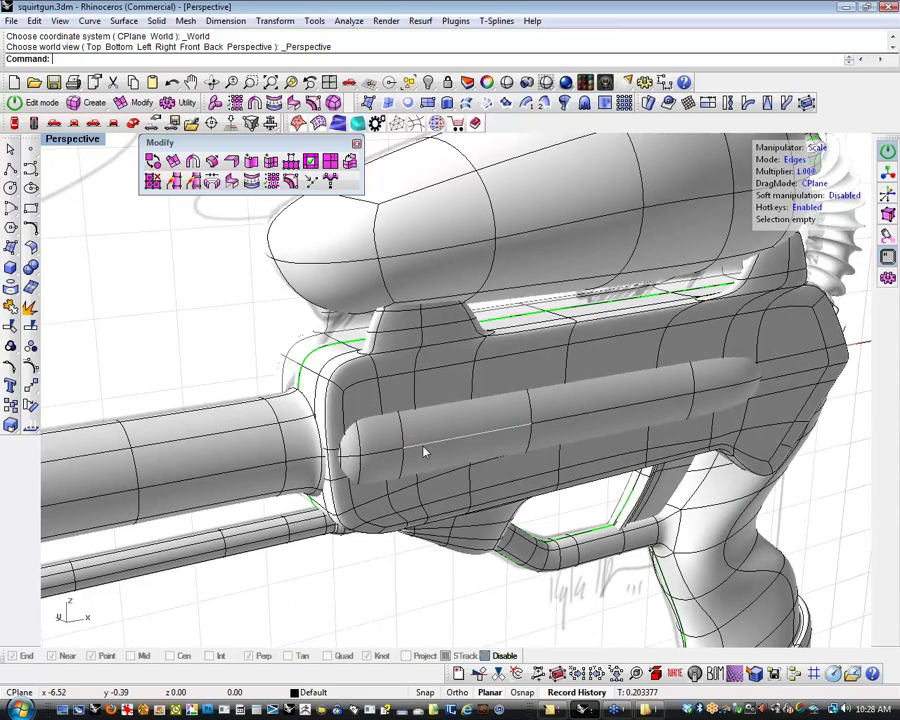
double_click(424, 448)
right_drag(386, 522, 436, 402)
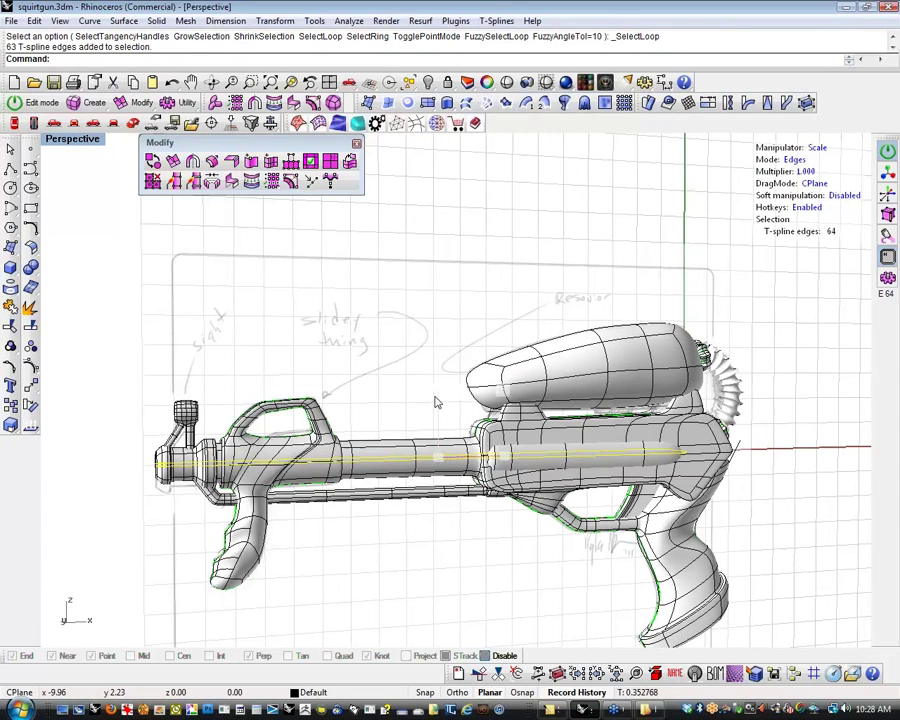
drag(436, 402, 388, 486)
key(ctrl+z)
Restrict the selection to the tube edges within the main body and scale them inward so the tube no longer protrudes
right_drag(461, 555, 545, 556)
ctrl+drag(474, 317, 335, 530)
right_drag(353, 562, 424, 592)
scroll(503, 441, up, 4)
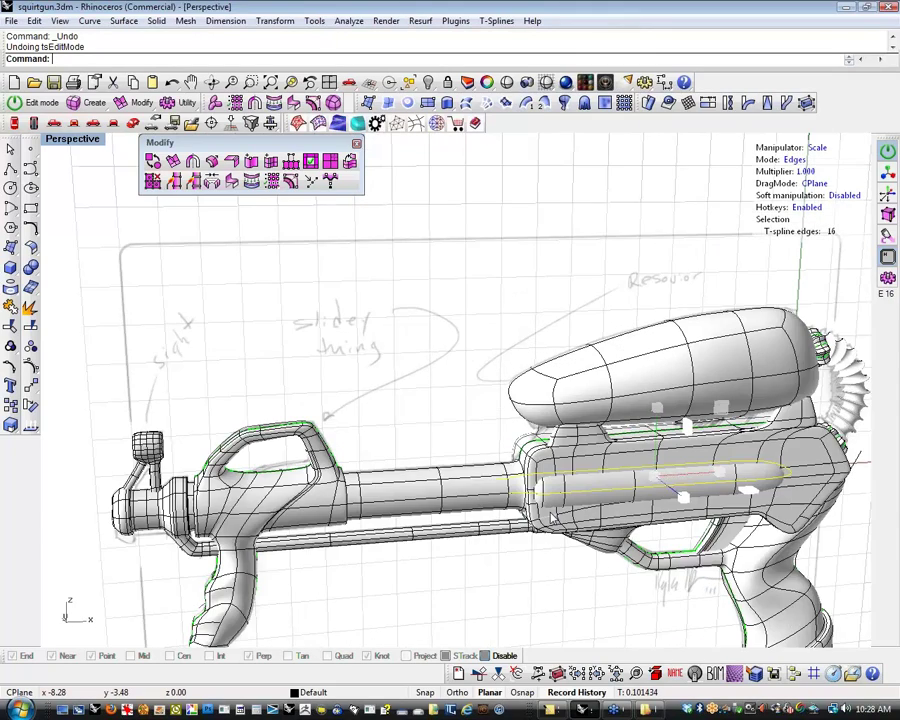
right_drag(503, 441, 392, 396)
ctrl+drag(287, 331, 354, 490)
right_drag(374, 543, 460, 590)
right_drag(664, 547, 768, 590)
click(428, 458)
Examine the assembled squirt gun from several angles, including its nozzle and front handle
scroll(428, 458, down, 8)
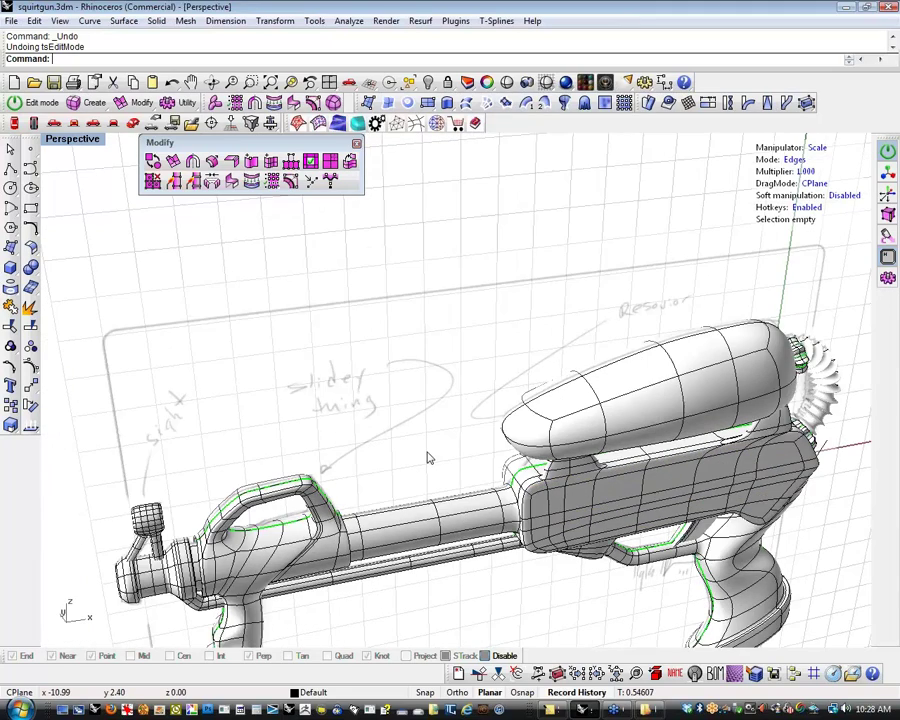
right_drag(440, 466, 483, 549)
scroll(496, 545, up, 2)
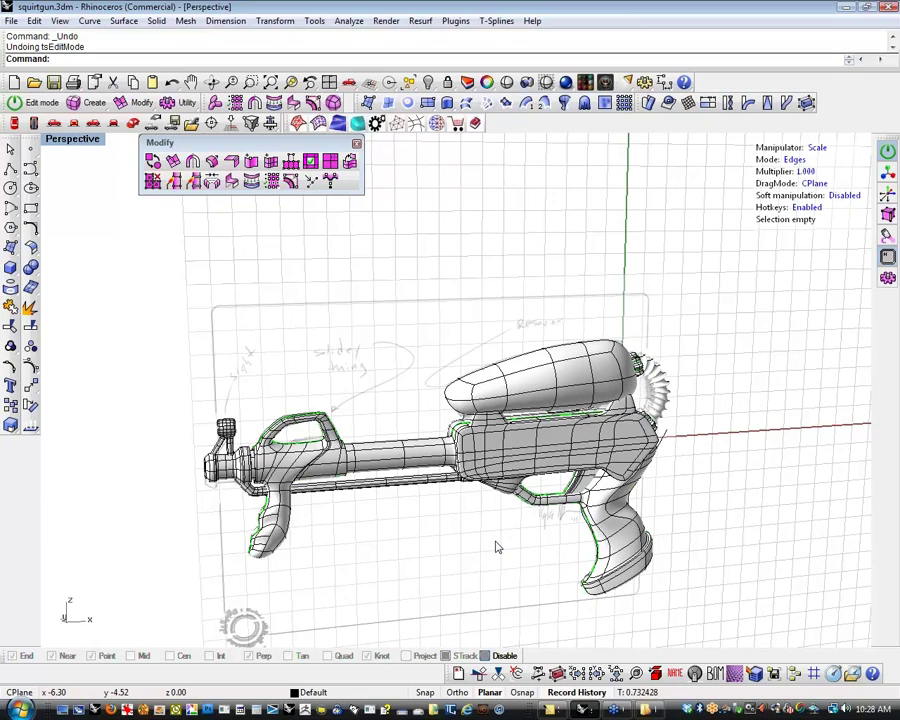
scroll(494, 542, up, 4)
scroll(493, 535, down, 2)
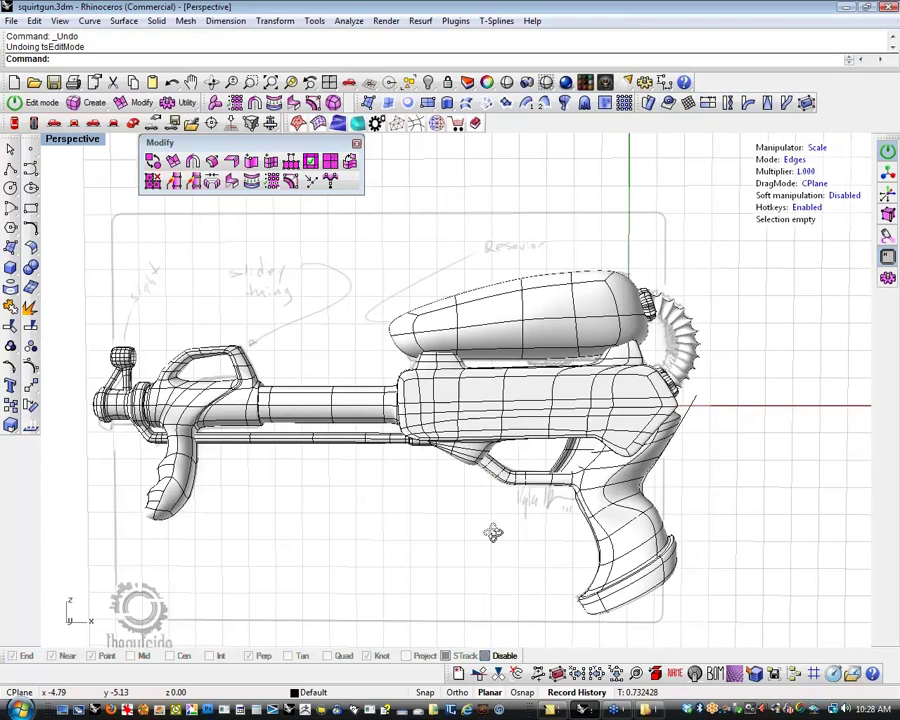
scroll(494, 530, up, 2)
right_drag(511, 539, 454, 538)
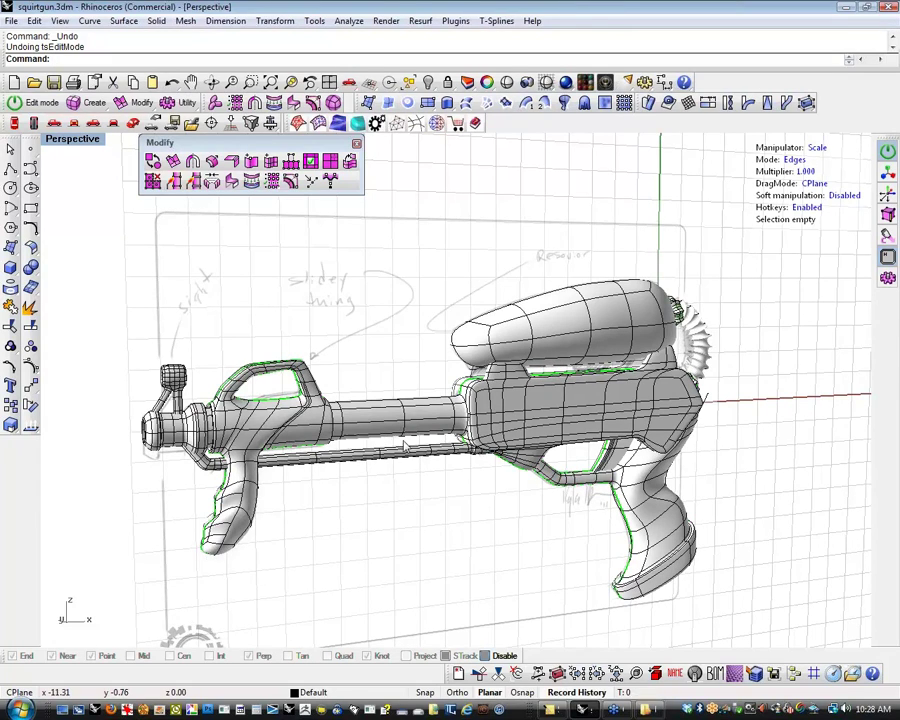
scroll(133, 436, up, 5)
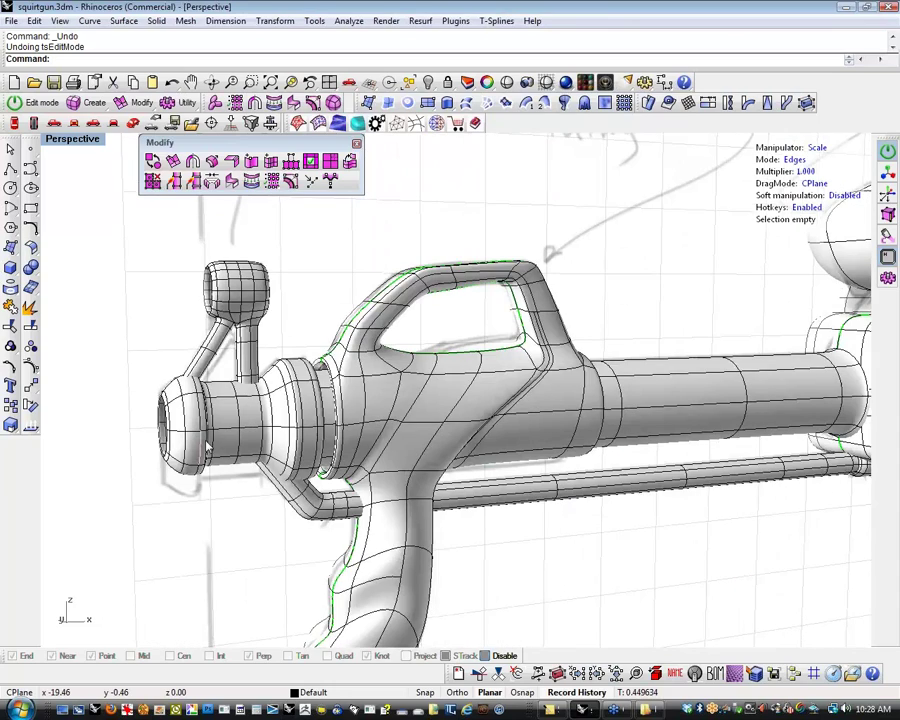
Display the perspective view of the whole squirt gun in the tsShiny mode
right_drag(208, 447, 480, 524)
right_click(74, 140)
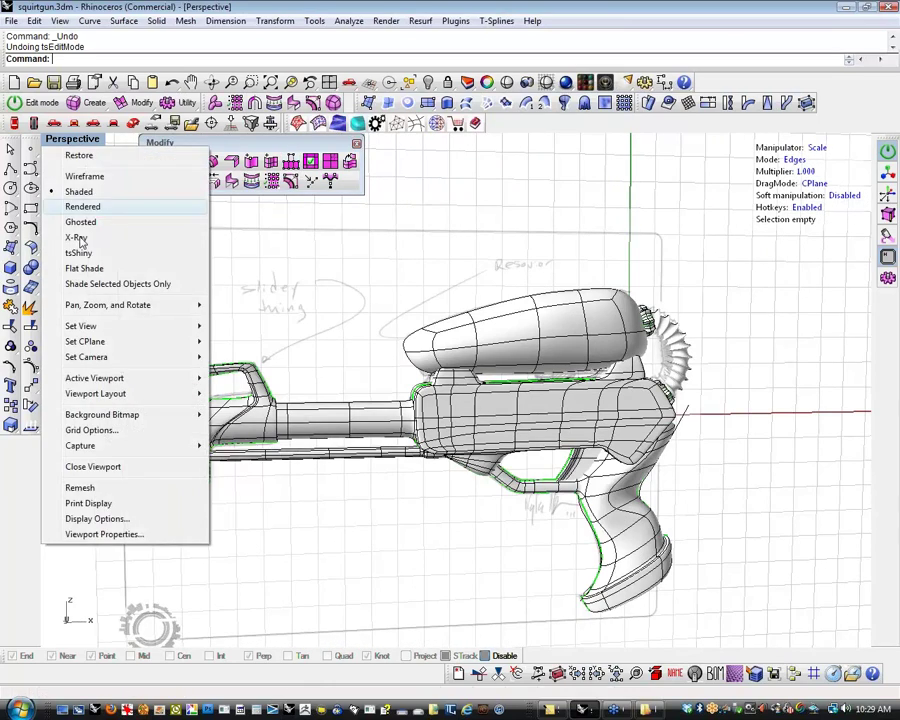
click(79, 254)
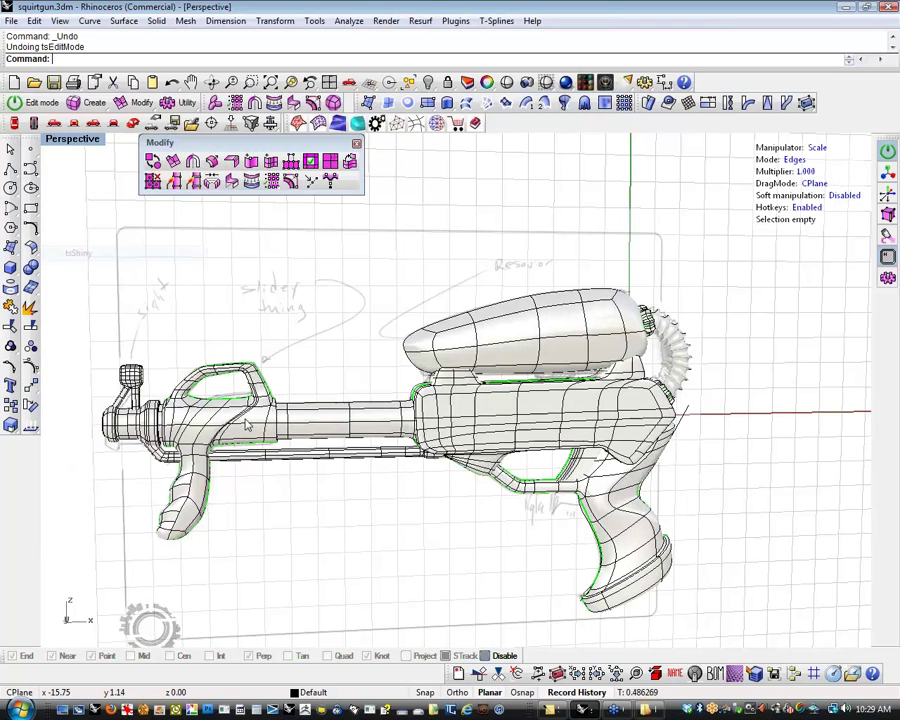
right_drag(297, 481, 456, 202)
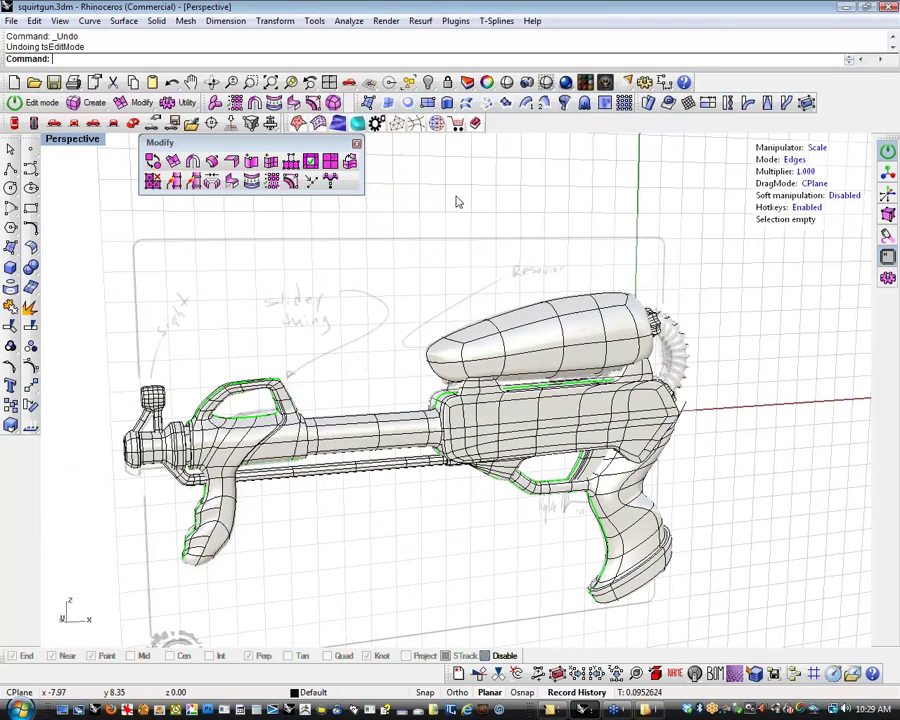
Preview the gun with Shade, wires off, and examine the main body, reservoir and grips, followed by the whole assembly
click(507, 82)
mouse_move(419, 359)
right_down()
mouse_move(398, 372)
mouse_move(279, 322)
mouse_move(240, 368)
mouse_move(536, 357)
mouse_move(570, 348)
mouse_move(572, 332)
mouse_move(388, 331)
mouse_move(227, 346)
mouse_move(216, 312)
mouse_move(259, 354)
mouse_move(352, 374)
mouse_move(357, 367)
right_up()
scroll(590, 476, up, 5)
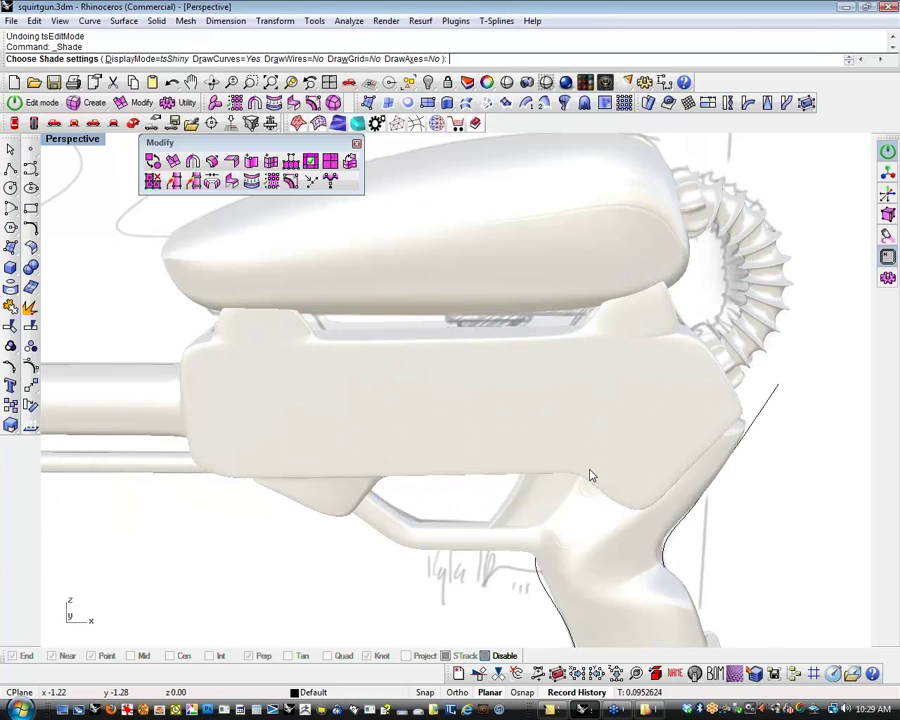
mouse_move(590, 476)
right_down()
mouse_move(632, 504)
mouse_move(741, 479)
mouse_move(506, 466)
mouse_move(499, 488)
mouse_move(209, 432)
mouse_move(267, 466)
mouse_move(607, 513)
mouse_move(665, 477)
right_up()
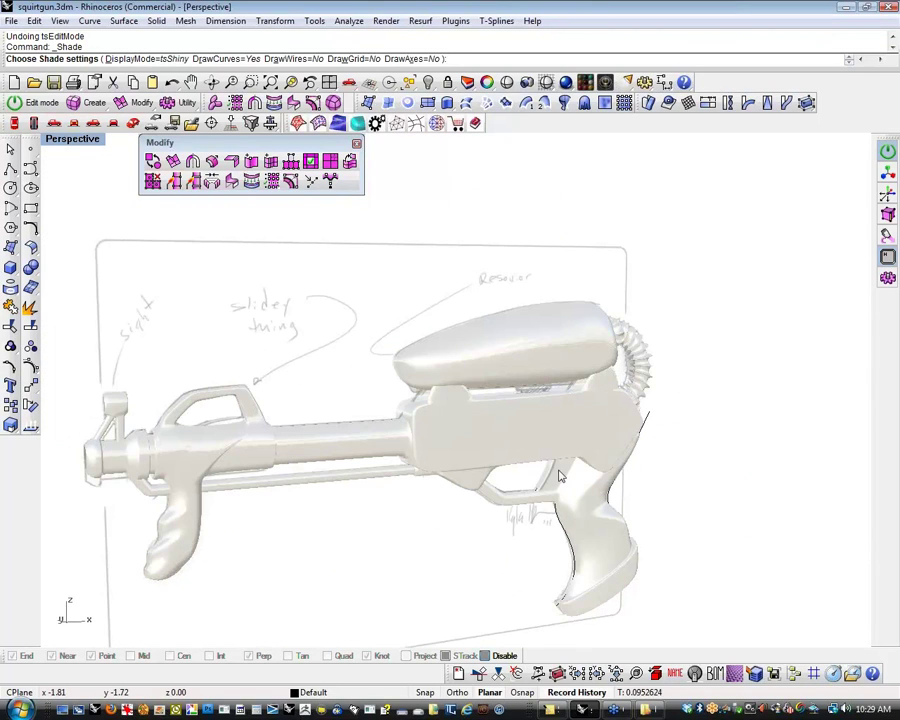
right_drag(557, 493, 510, 462)
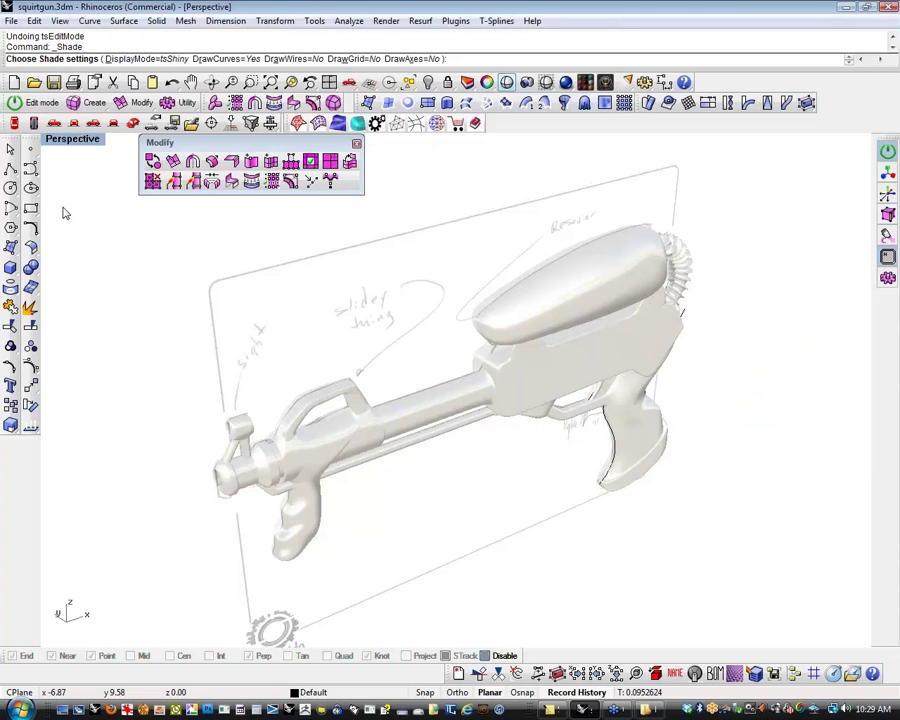
right_click(456, 331)
right_click(456, 331)
right_drag(456, 331, 358, 400)
click(546, 83)
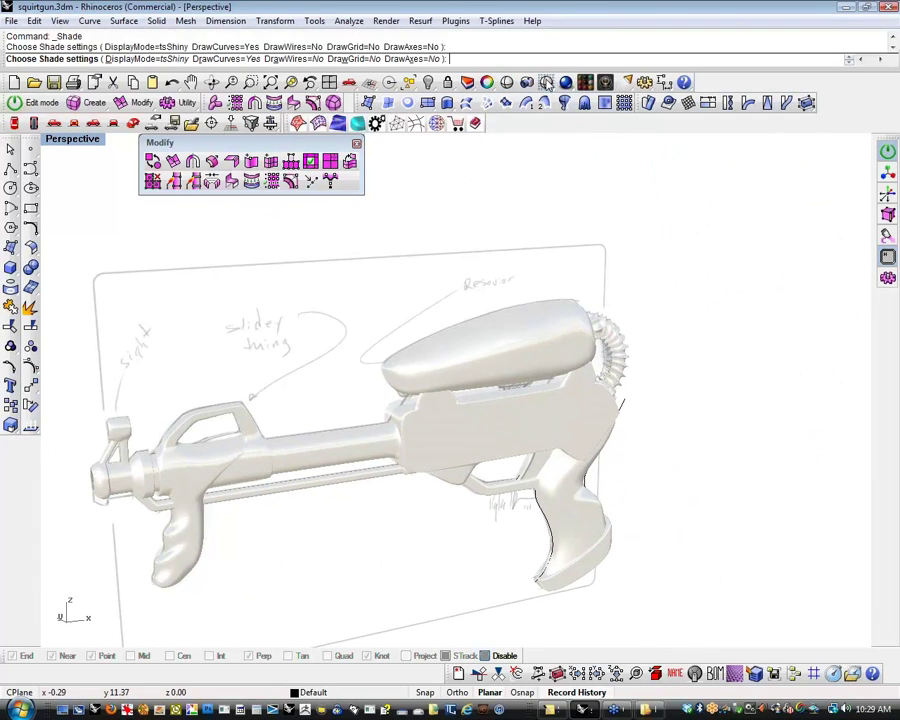
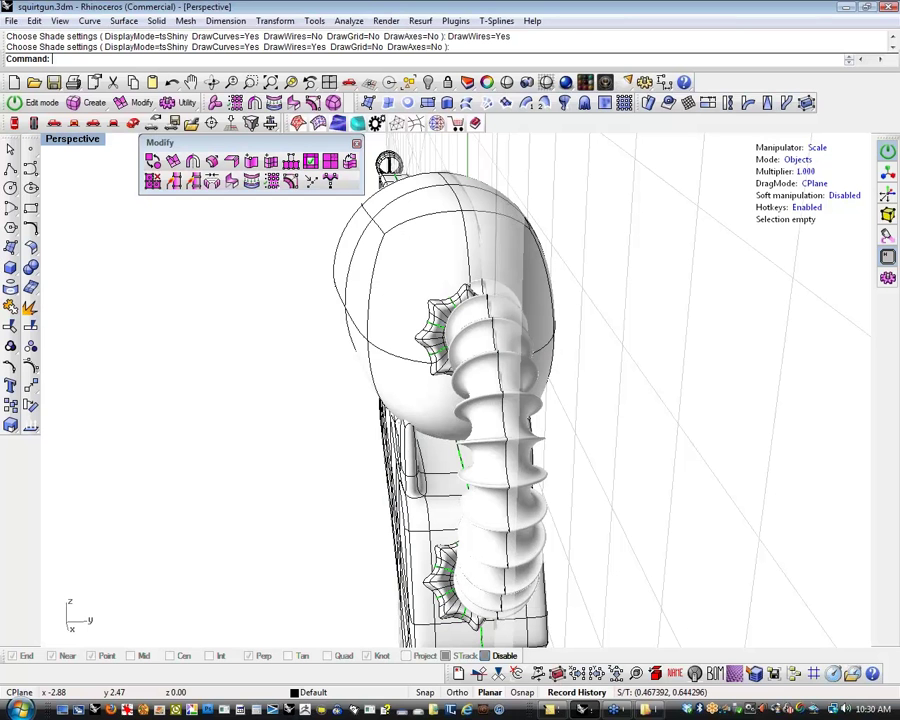
Select the two fluted collars at the ends of the ribbed hose and view the whole gun from the front
click(445, 318)
shift+click(445, 580)
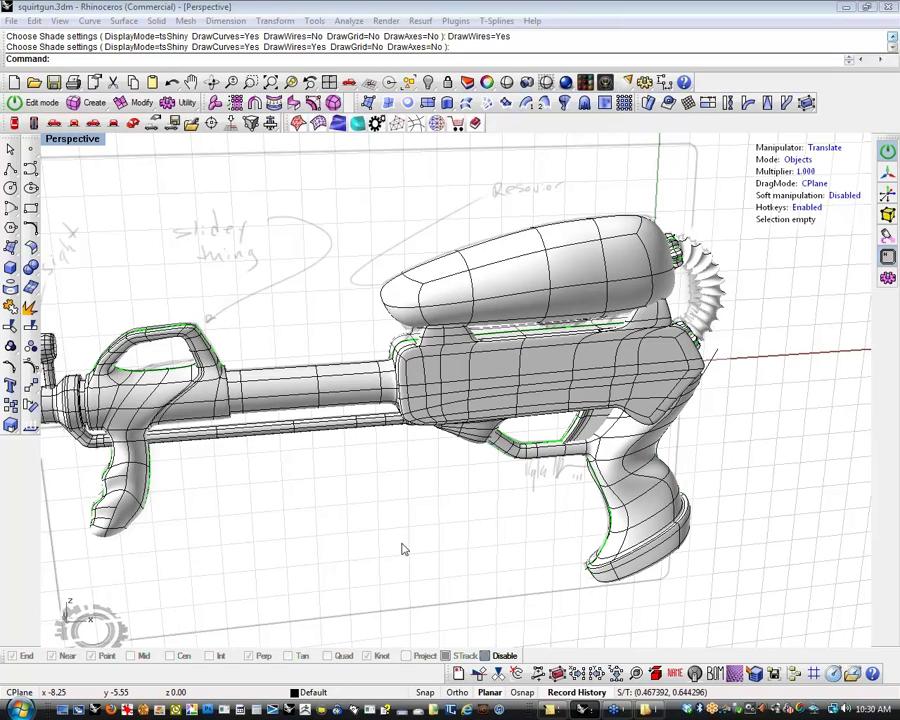
right_drag(406, 543, 495, 520)
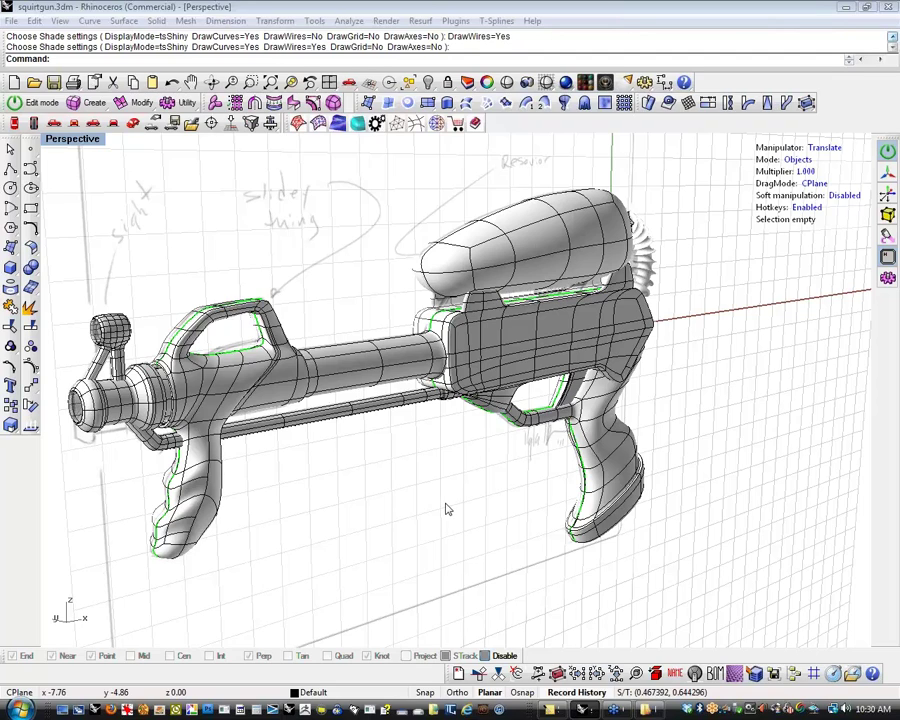
right_drag(422, 225, 403, 242)
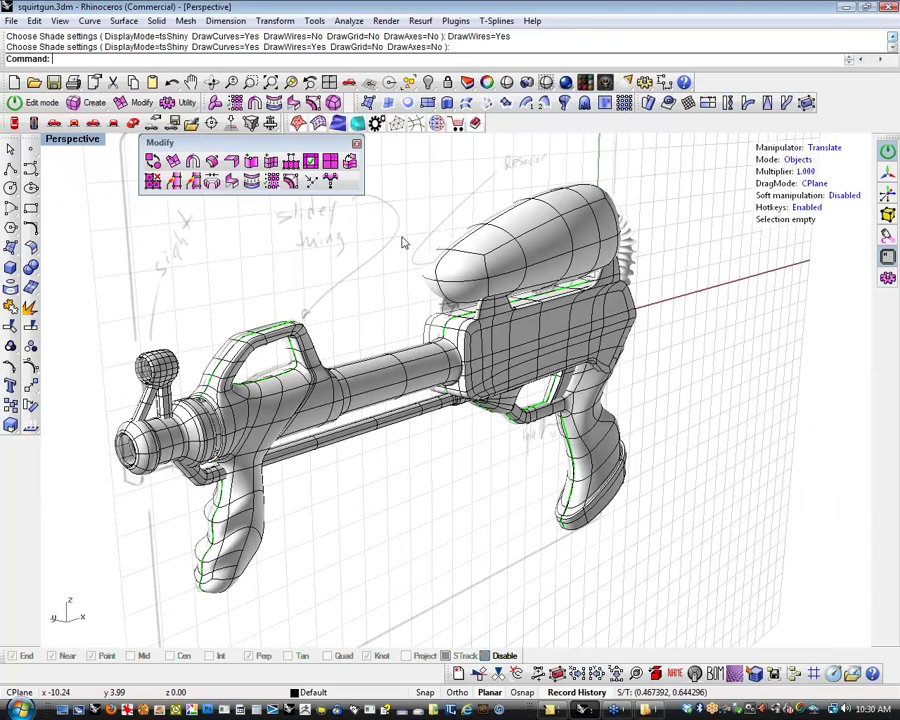
Close the floating Modify palette and look over the gun from its front and rear
click(357, 144)
right_drag(393, 197, 364, 269)
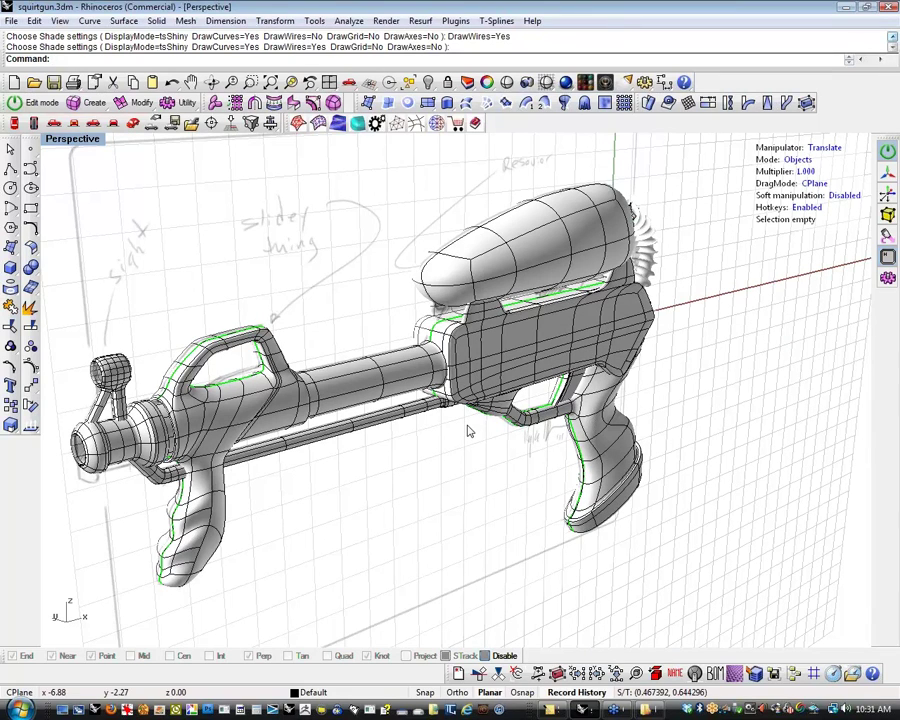
right_drag(528, 478, 333, 464)
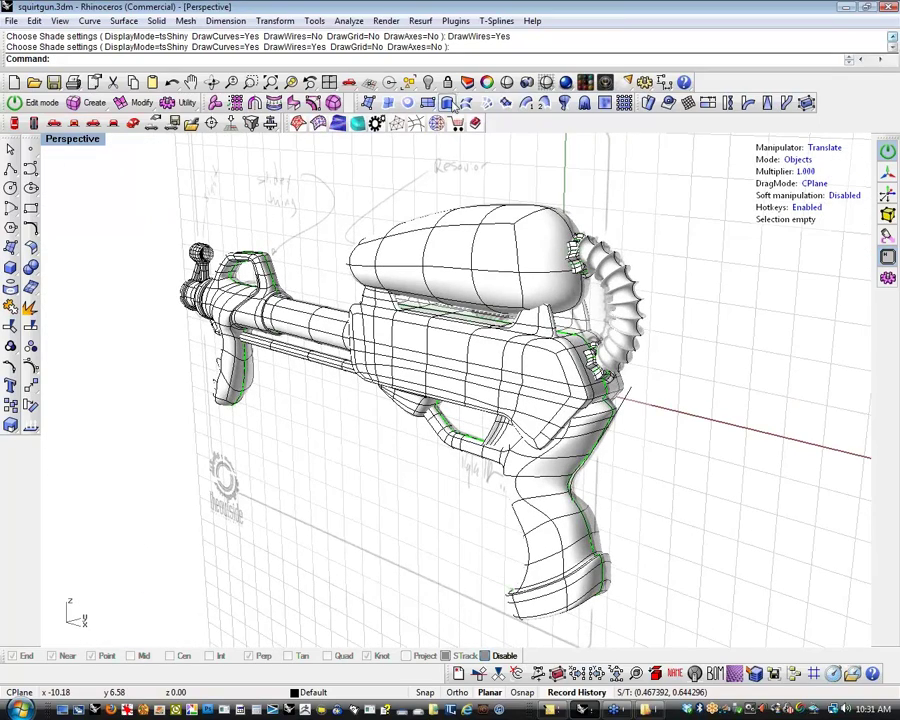
Preview the gun with Shade, set DrawWires to No, and examine the smooth assembly from the nozzle side before leaving the preview
click(507, 86)
shift+right_drag(415, 243, 312, 250)
mouse_move(382, 312)
right_down()
mouse_move(486, 310)
mouse_move(503, 352)
right_up()
scroll(460, 310, down, 4)
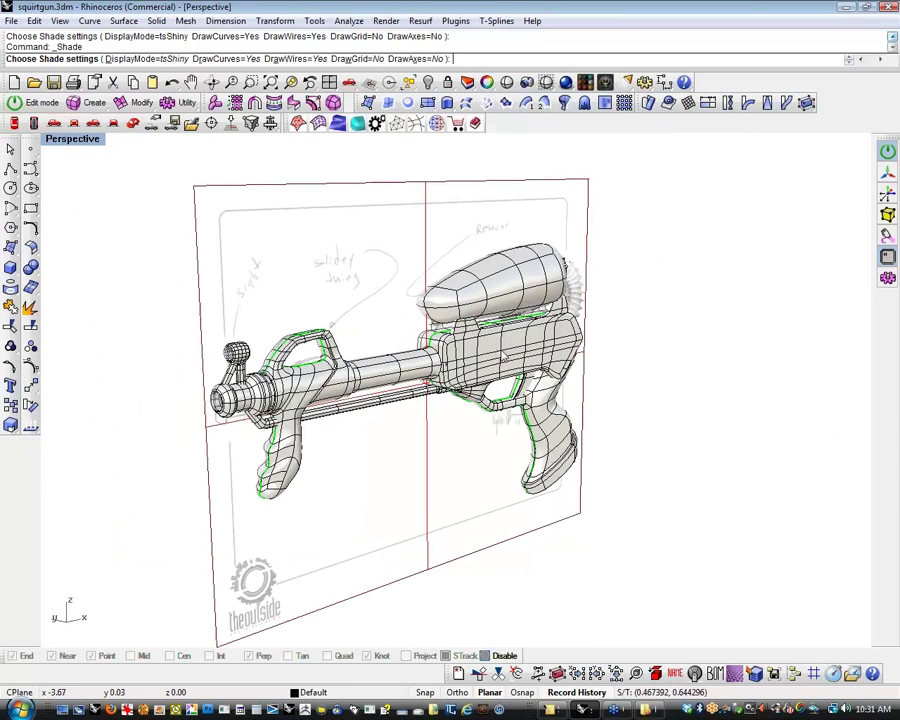
click(287, 58)
mouse_move(440, 330)
right_down()
mouse_move(240, 337)
mouse_move(251, 422)
mouse_move(145, 297)
mouse_move(155, 287)
mouse_move(424, 319)
mouse_move(455, 256)
mouse_move(469, 322)
right_up()
scroll(255, 410, up, 5)
right_drag(569, 376, 435, 420)
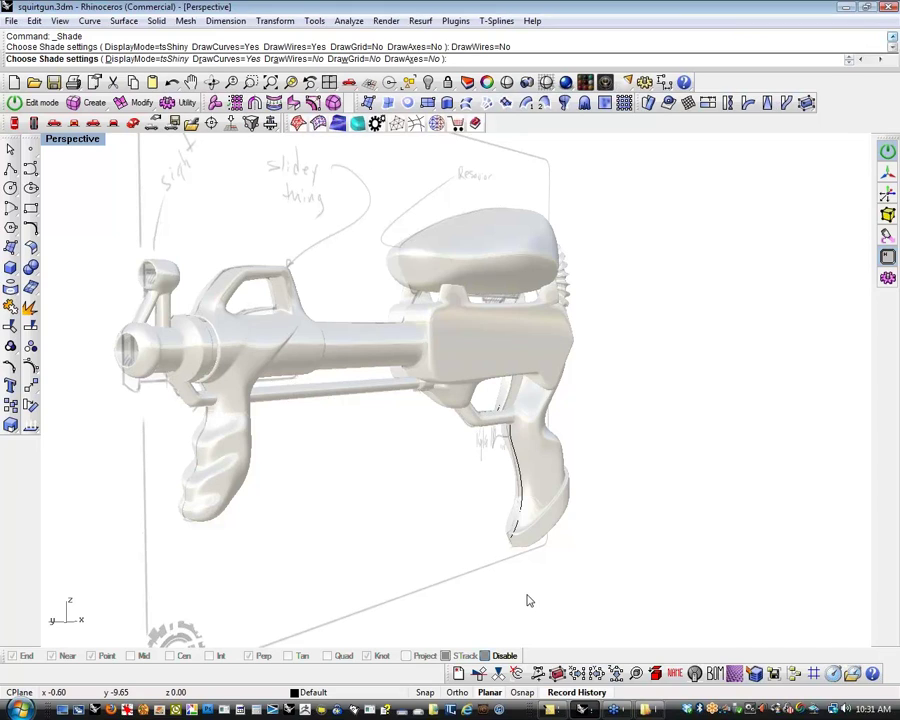
right_click(193, 199)
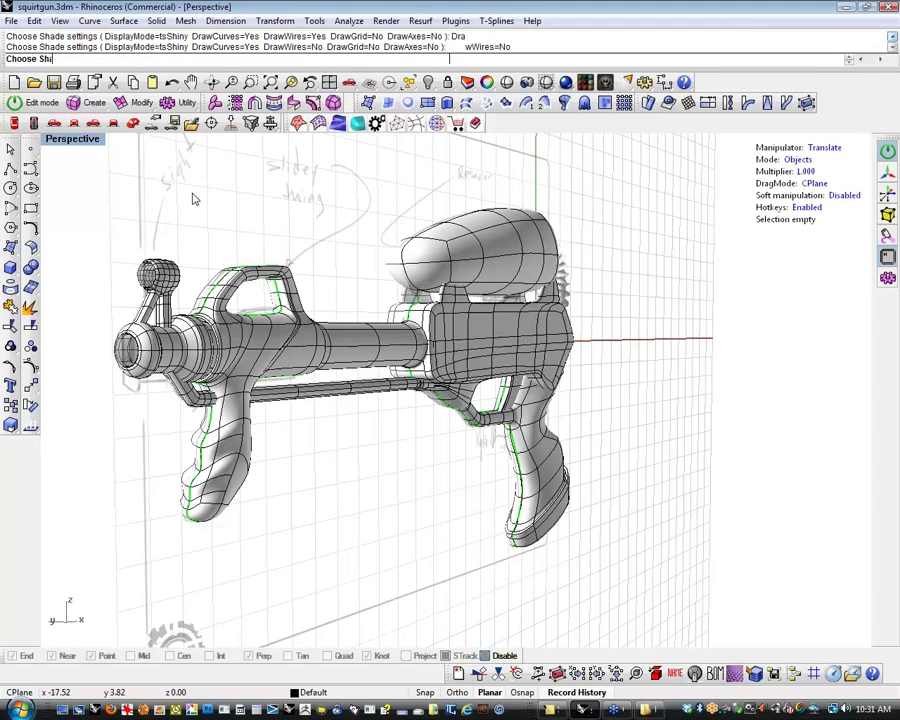
Select all curves in the model with selcrv and delete them
shift+right_drag(239, 239, 248, 275)
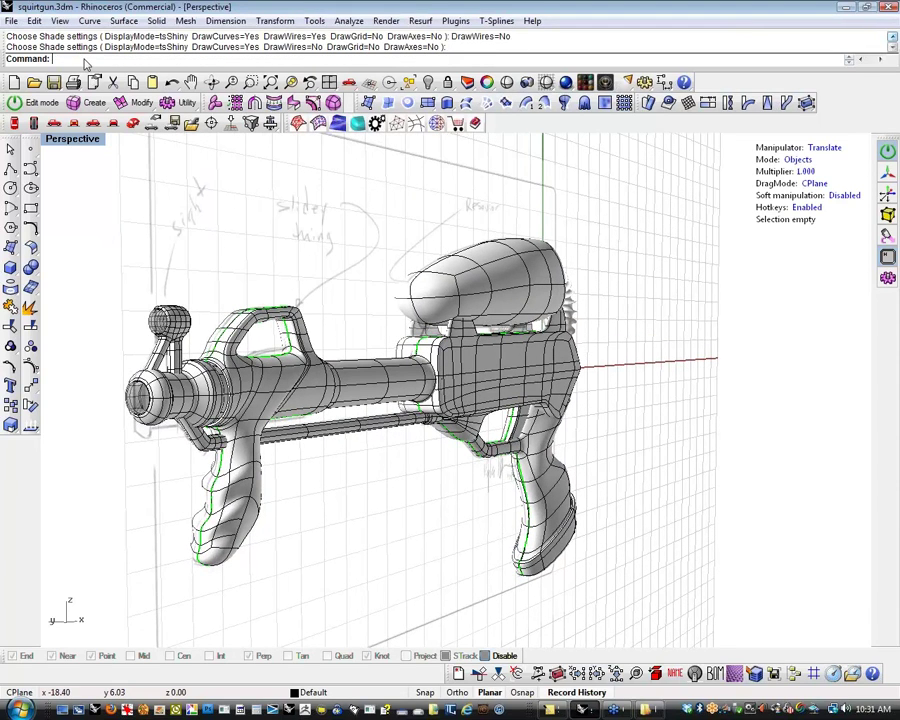
text(selcrv)
key(Return)
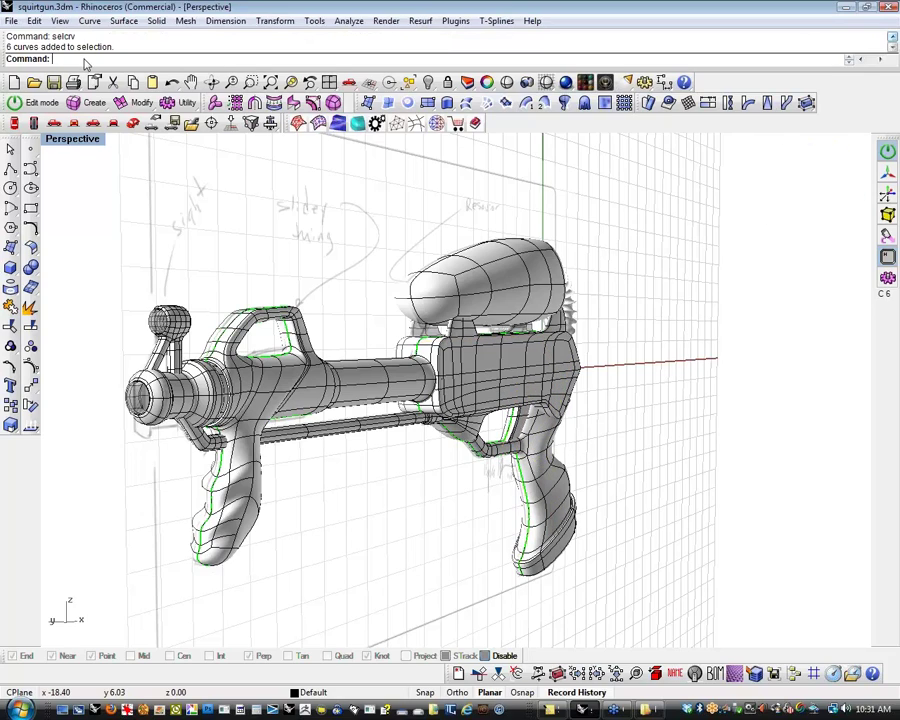
key(Delete)
Isolate the front slider grip by hiding every other object of the squirt gun
right_drag(403, 409, 341, 407)
scroll(567, 436, up, 8)
shift+right_drag(567, 436, 400, 494)
mouse_move(400, 494)
right_down()
mouse_move(358, 524)
mouse_move(405, 471)
mouse_move(418, 526)
mouse_move(372, 508)
mouse_move(352, 512)
mouse_move(381, 523)
mouse_move(343, 544)
mouse_move(356, 544)
right_up()
scroll(418, 526, down, 6)
click(217, 279)
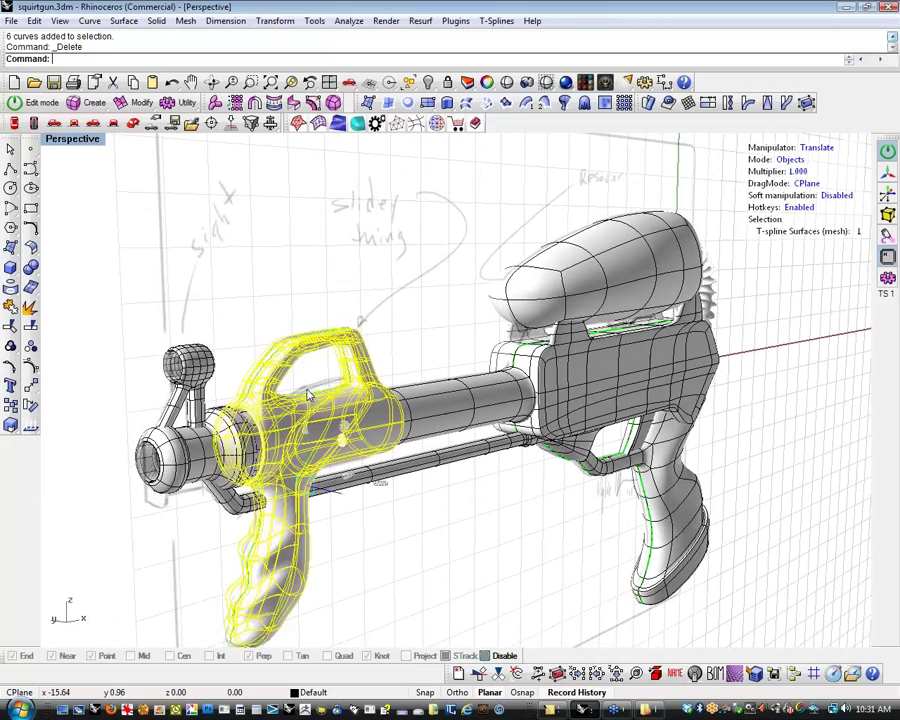
text(invert)
key(Return)
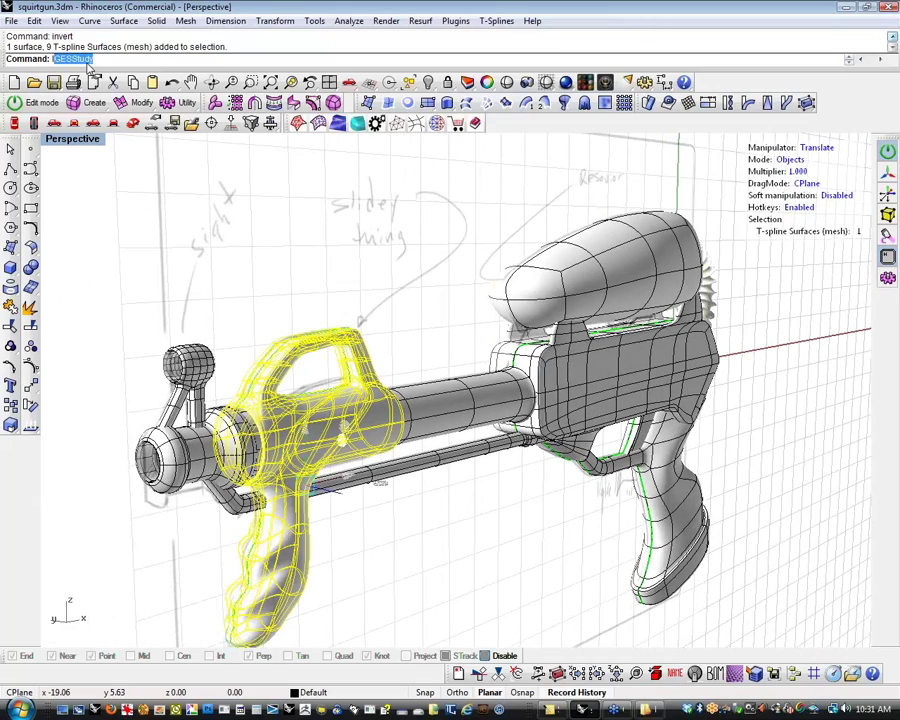
text(hide)
key(Return)
Examine the isolated slider grip around the opening where the barrel passes through
right_drag(160, 458, 446, 474)
scroll(265, 466, up, 6)
scroll(265, 466, down, 6)
scroll(507, 378, up, 5)
scroll(507, 378, up, 3)
scroll(486, 428, down, 5)
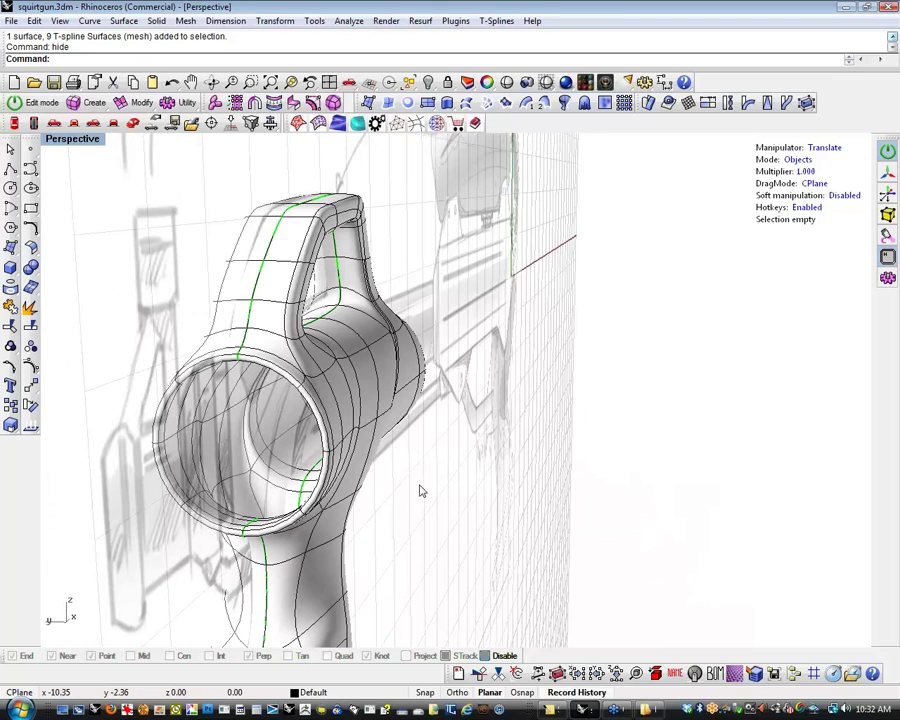
Examine the slider grip's inner and outer walls at both barrel openings in wireframe, and return to the shaded display
middle_click(404, 484)
click(404, 476)
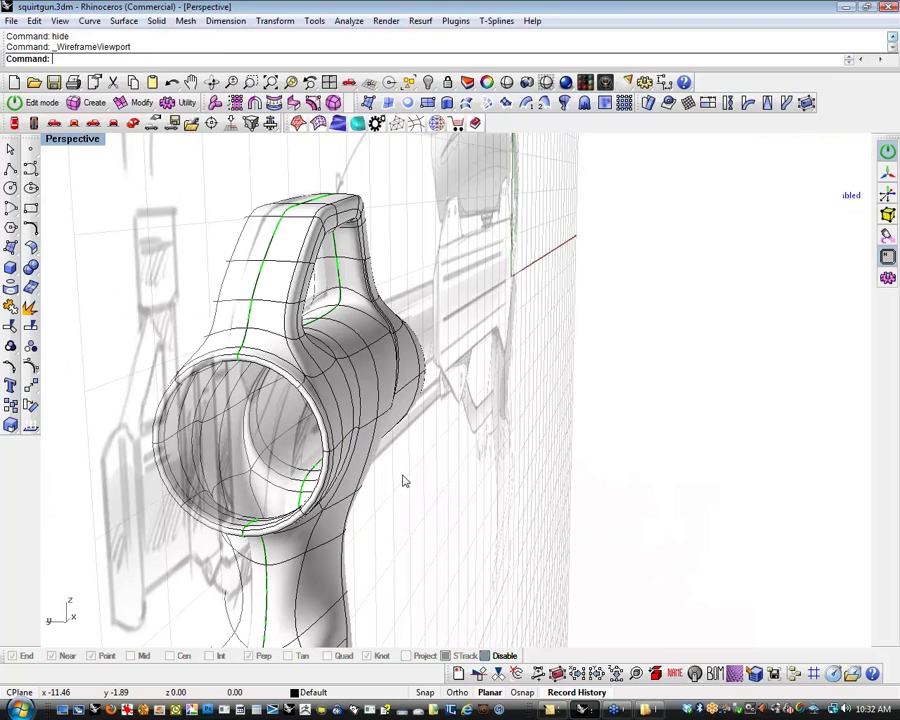
scroll(392, 505, up, 6)
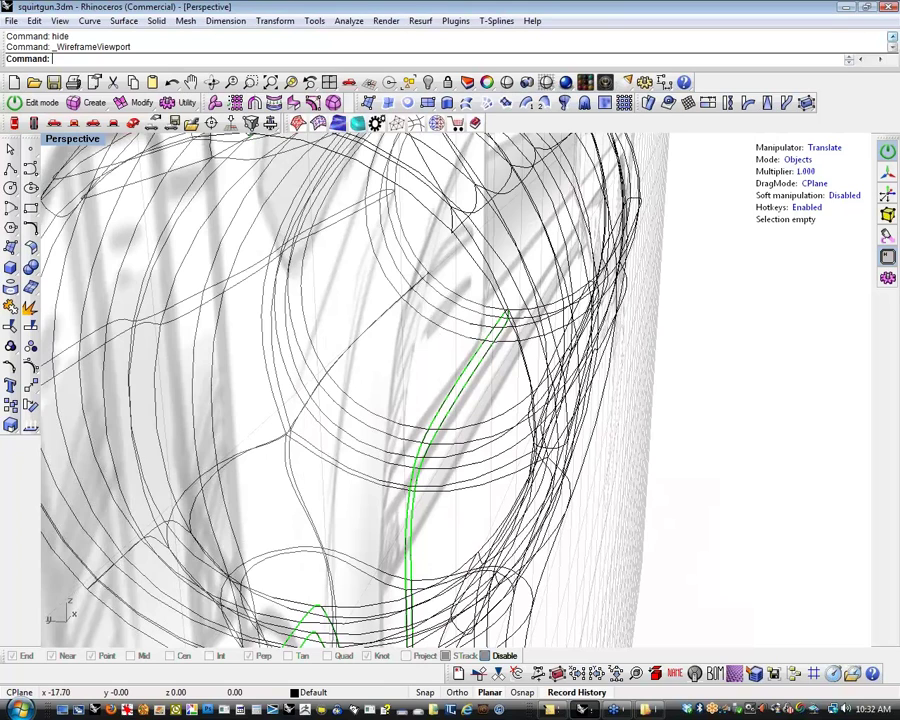
right_drag(400, 485, 242, 472)
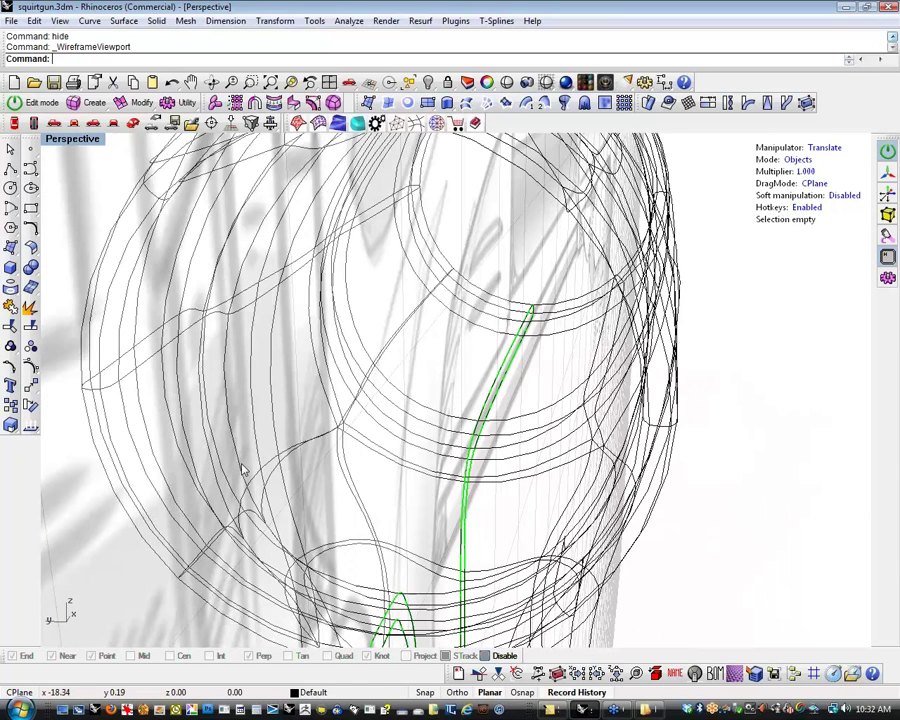
scroll(242, 472, down, 3)
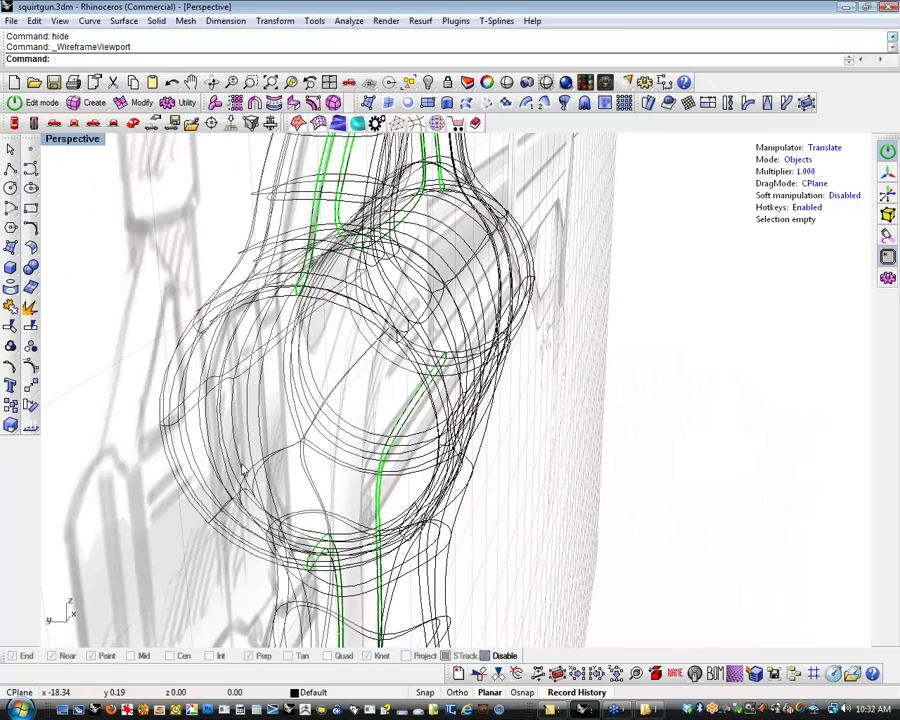
right_drag(242, 472, 363, 465)
scroll(363, 465, down, 3)
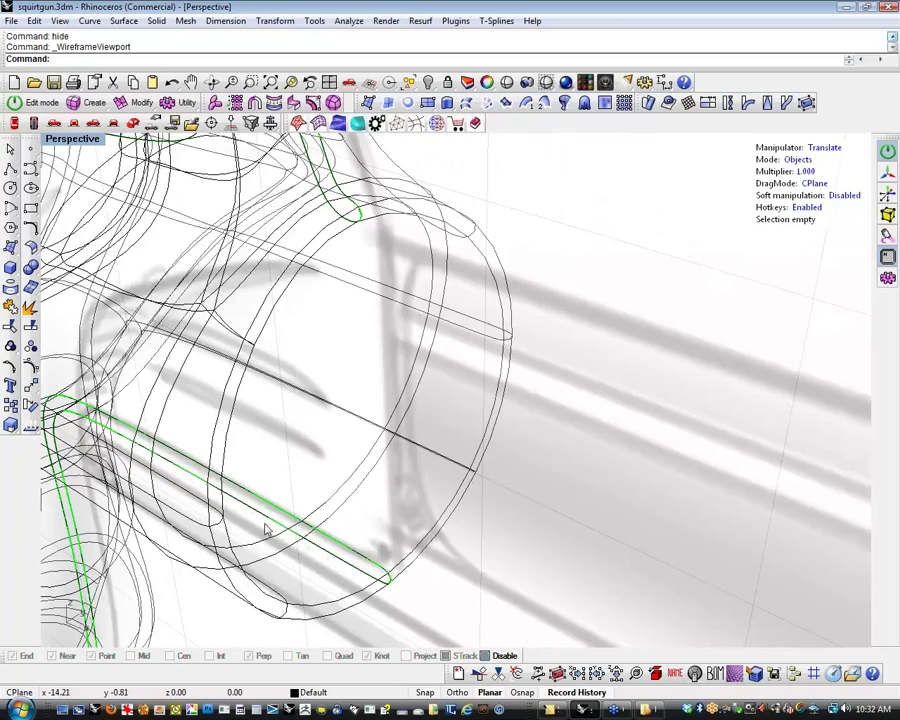
scroll(275, 502, down, 3)
scroll(275, 502, down, 5)
mouse_move(275, 502)
right_down()
mouse_move(309, 534)
mouse_move(307, 477)
mouse_move(357, 466)
mouse_move(384, 438)
mouse_move(405, 470)
right_up()
scroll(307, 477, down, 5)
middle_click(384, 438)
click(384, 431)
Convert the slider grip from a T-spline surface to a Rhino surface
click(86, 100)
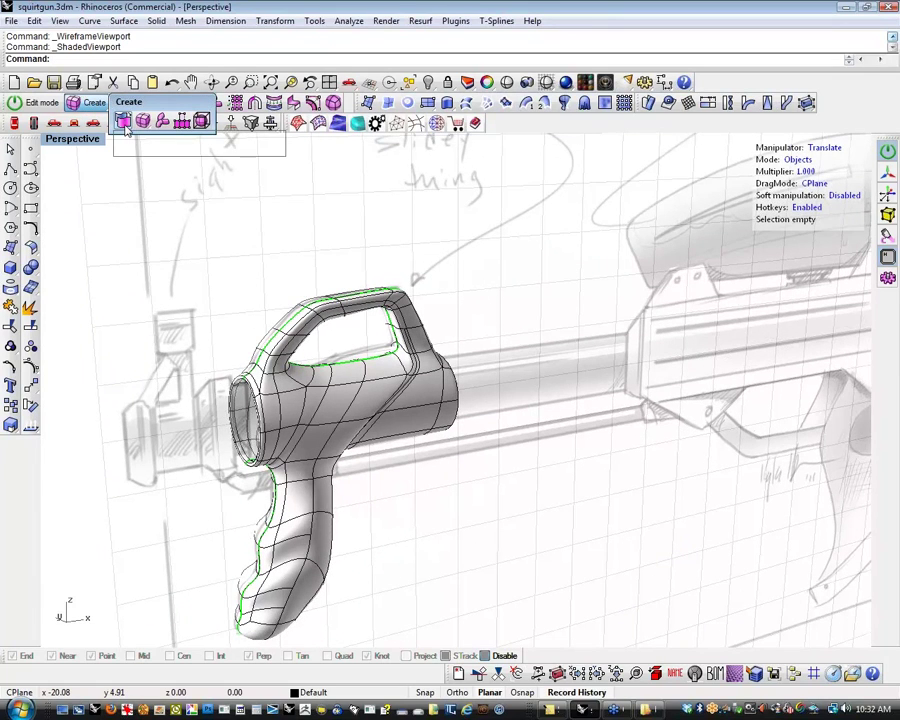
right_click(125, 126)
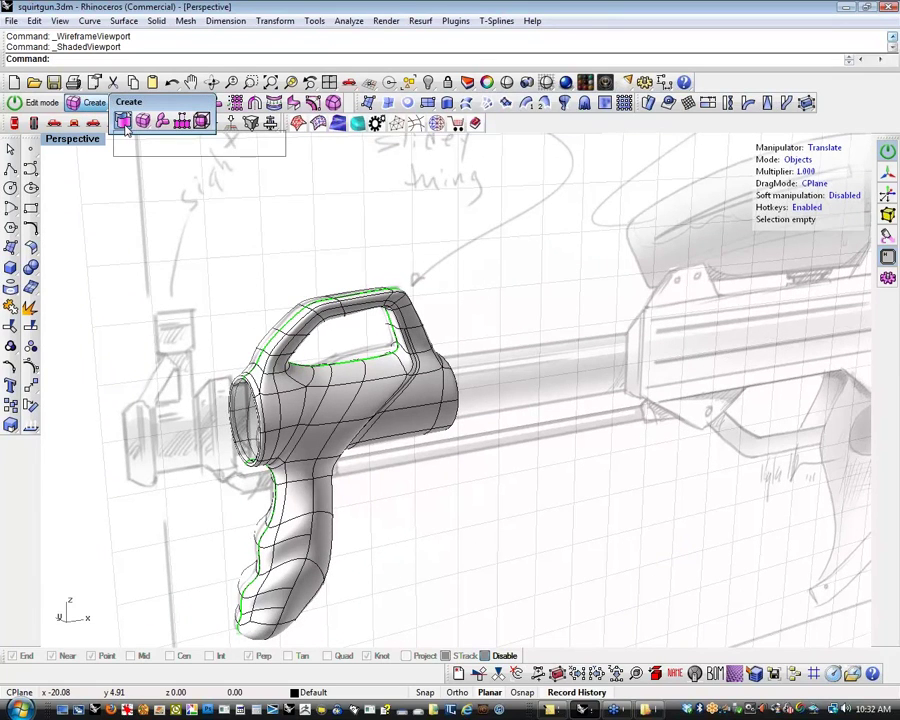
click(324, 371)
key(Return)
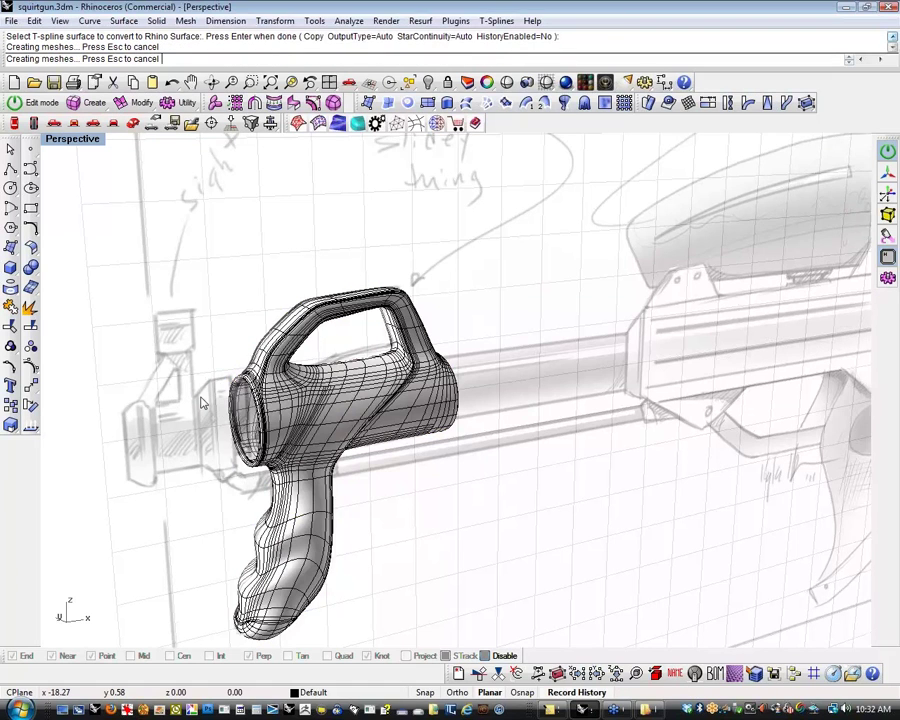
right_drag(206, 414, 209, 400)
Turn off the isocurve display in the properties of the converted slider grip polysurface
click(325, 396)
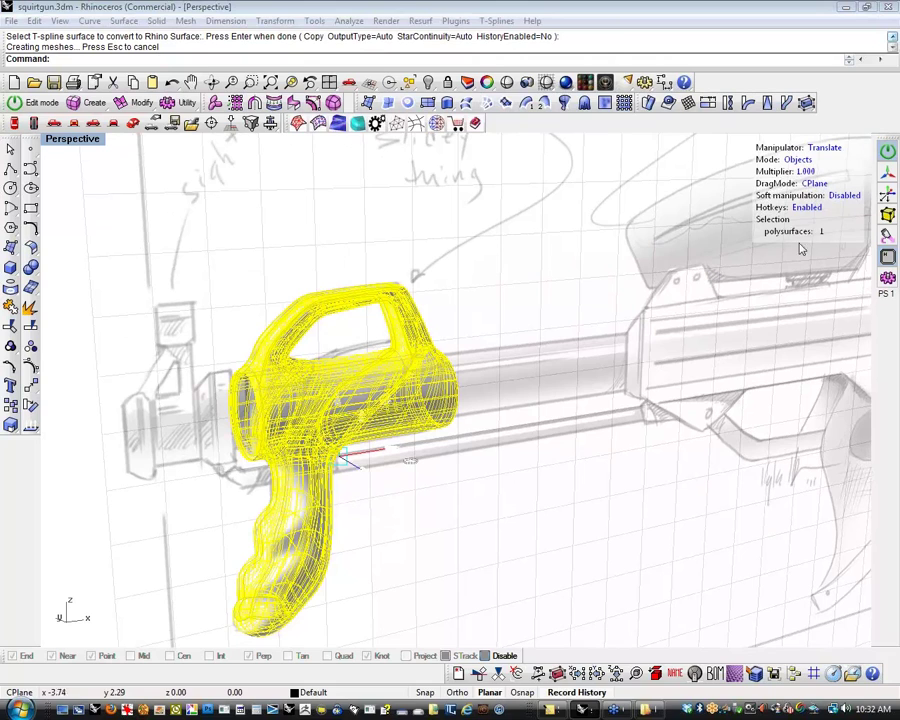
shift+right_drag(456, 384, 454, 342)
shift+right_drag(514, 429, 430, 475)
key(F3)
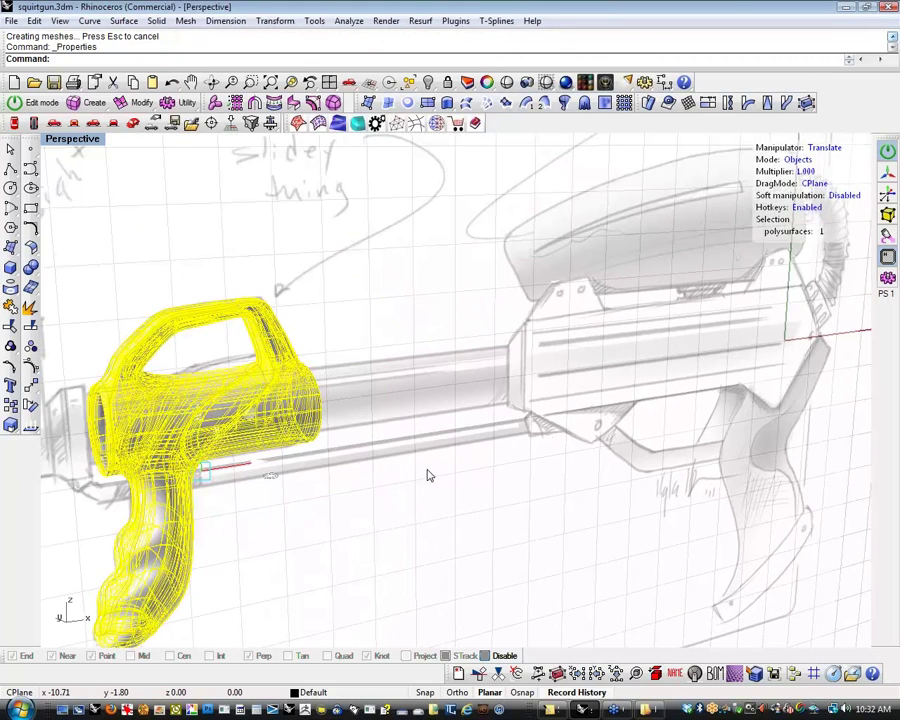
click(646, 221)
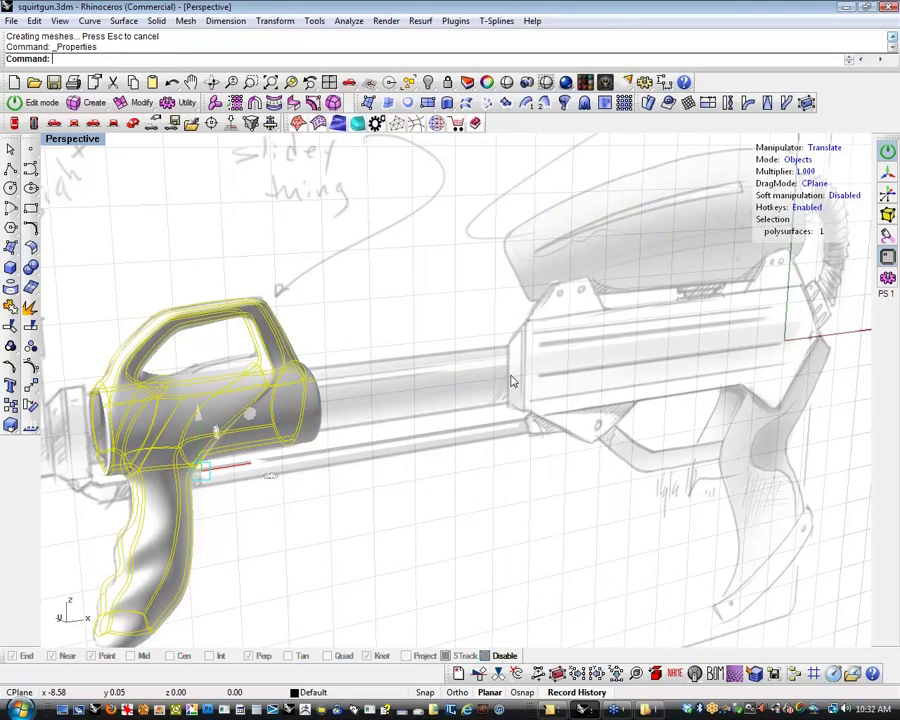
key(Escape)
shift+right_drag(511, 381, 476, 506)
key(F3)
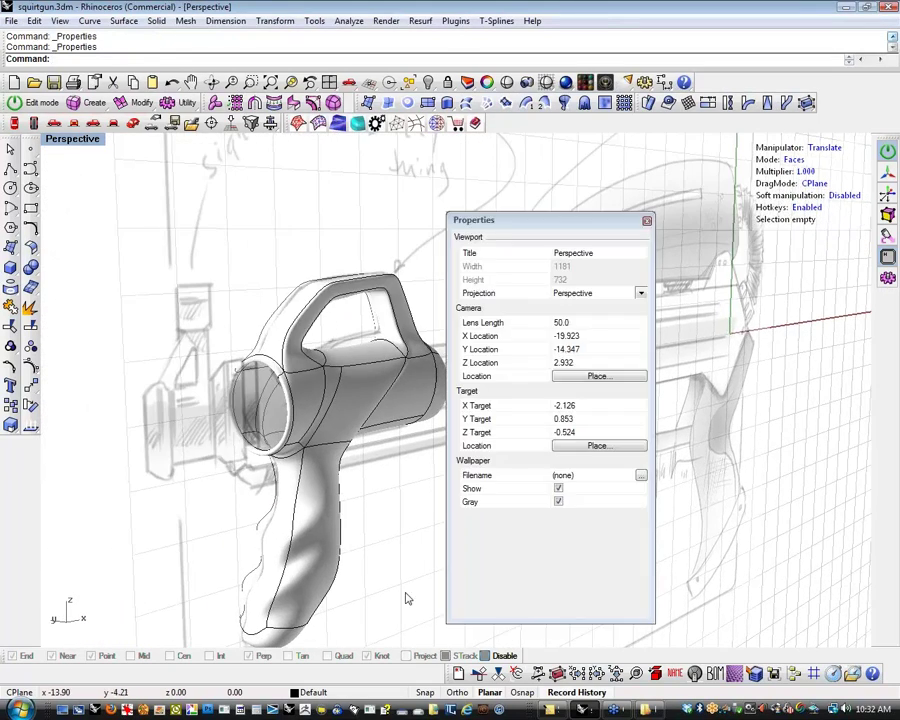
key(Escape)
shift+right_drag(422, 563, 446, 554)
click(647, 221)
shift+right_drag(510, 451, 484, 462)
Draw a straight slanted line across the slider grip in the Front view, from above the handle opening to below the barrel sleeve
key(ctrl+F2)
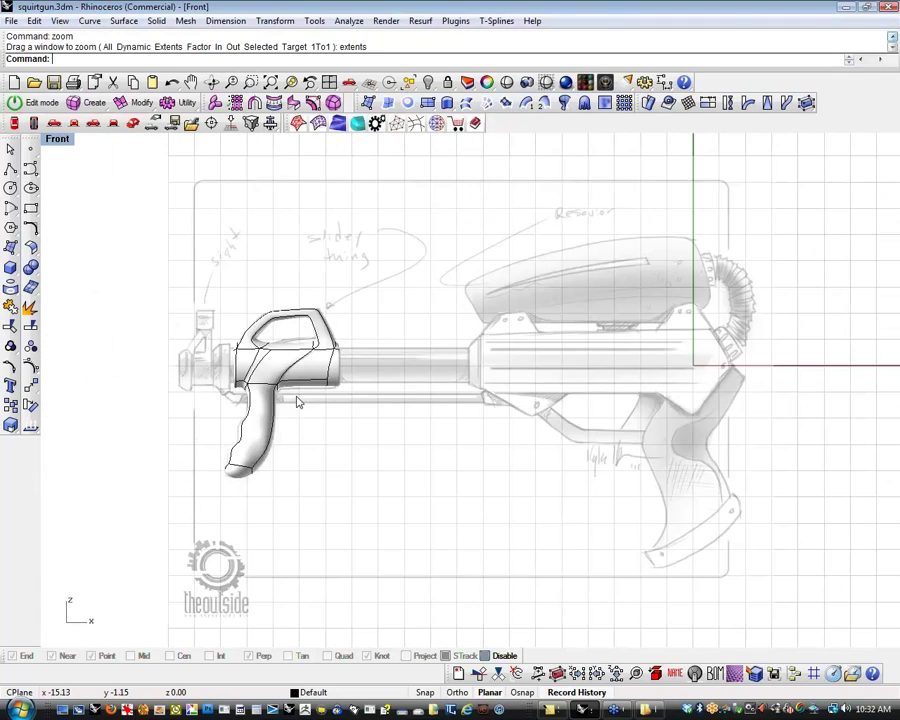
scroll(297, 402, up, 10)
scroll(297, 402, down, 2)
right_drag(297, 402, 361, 490)
click(10, 169)
click(331, 249)
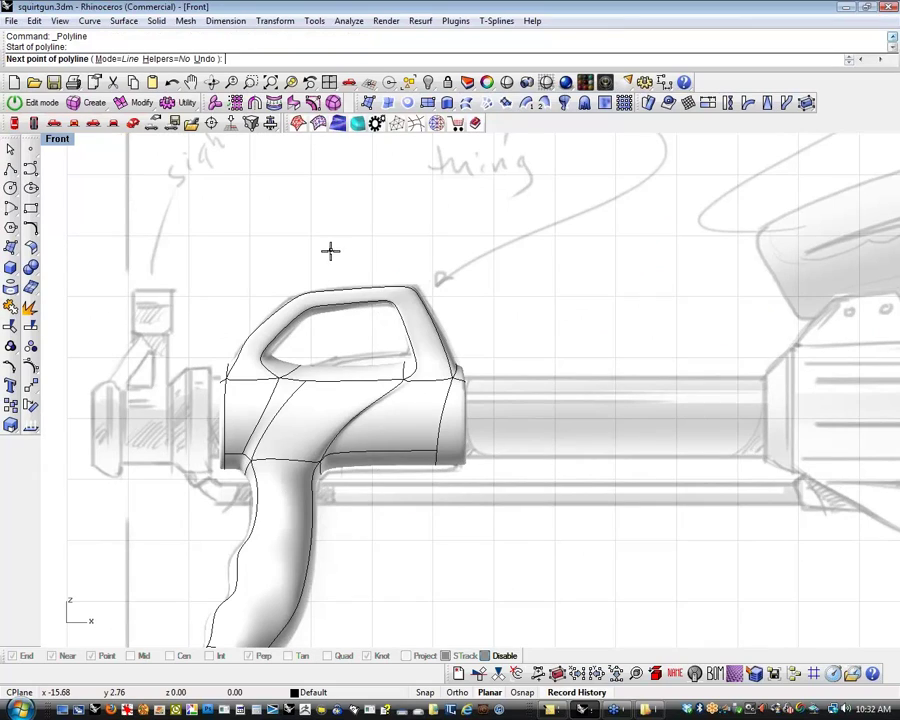
click(389, 558)
key(Return)
Wire-cut the slider grip all the way through with the slanted line, keeping both parts
text(wirecut)
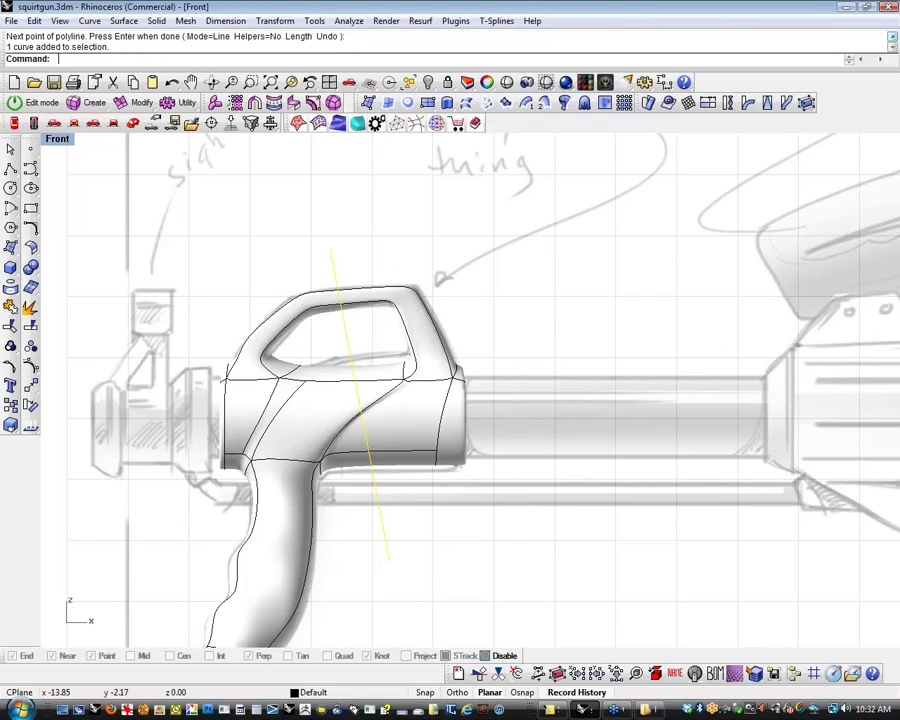
key(Return)
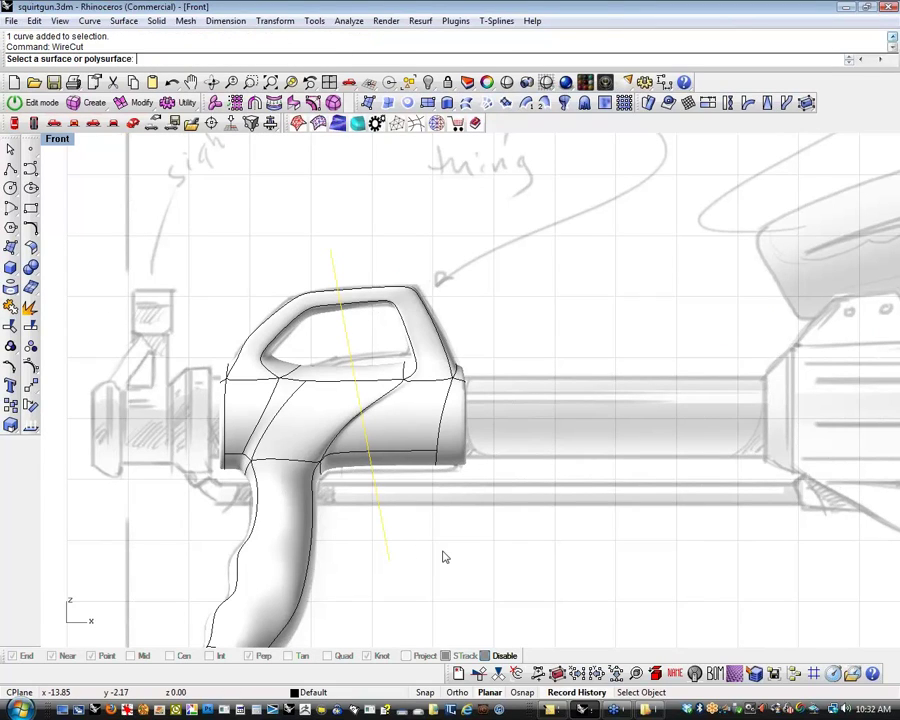
click(416, 416)
key(Return)
key(Return)
click(414, 402)
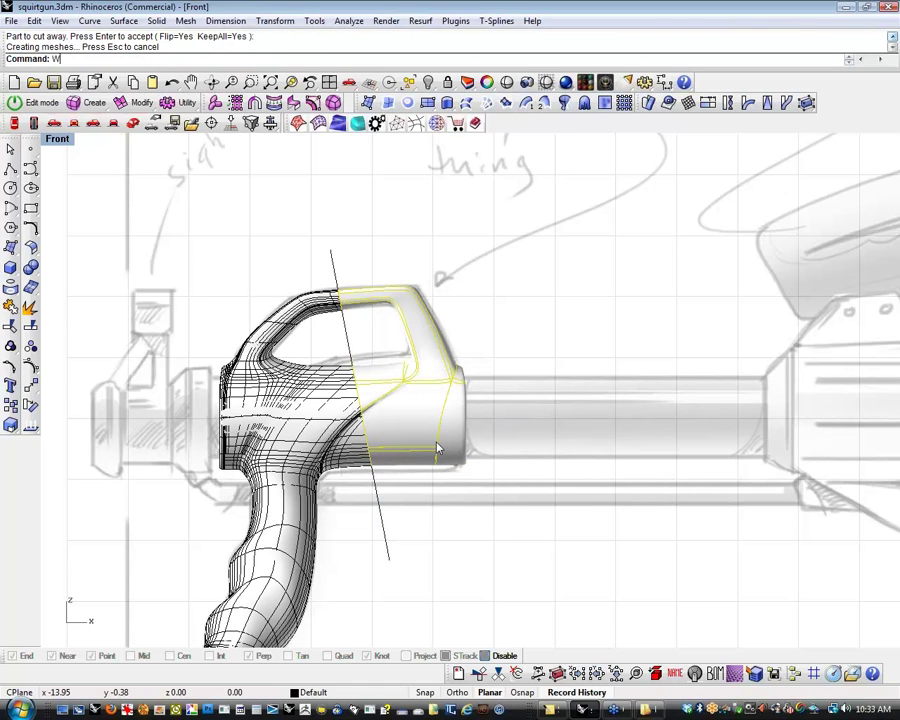
Move the rear cut piece away along the barrel and inspect the cut faces of both pieces in the Perspective view
text(W)
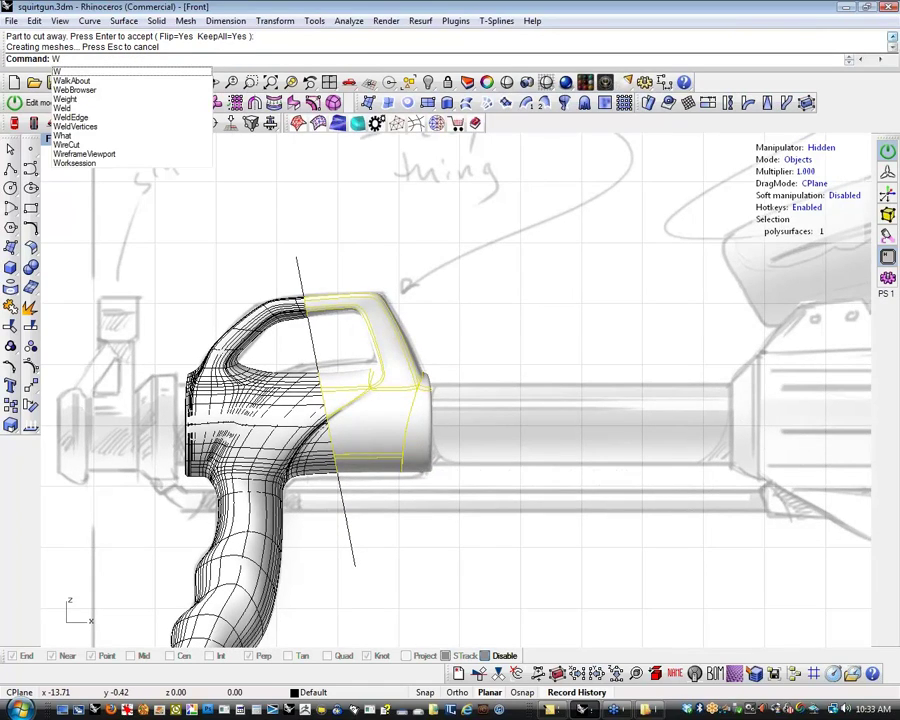
click(476, 449)
click(416, 450)
drag(380, 447, 580, 447)
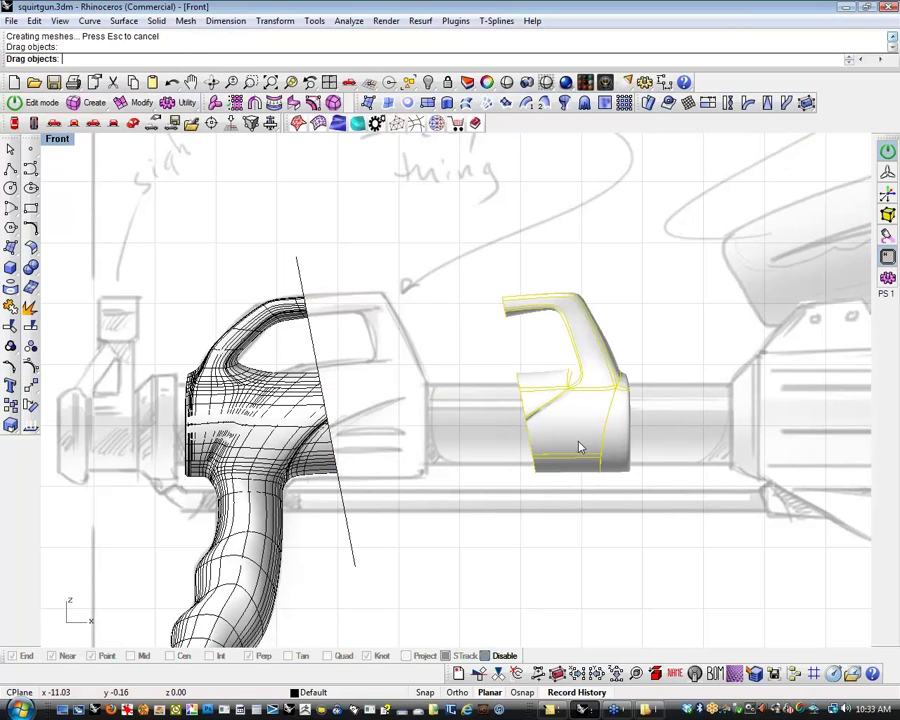
click(424, 474)
click(134, 125)
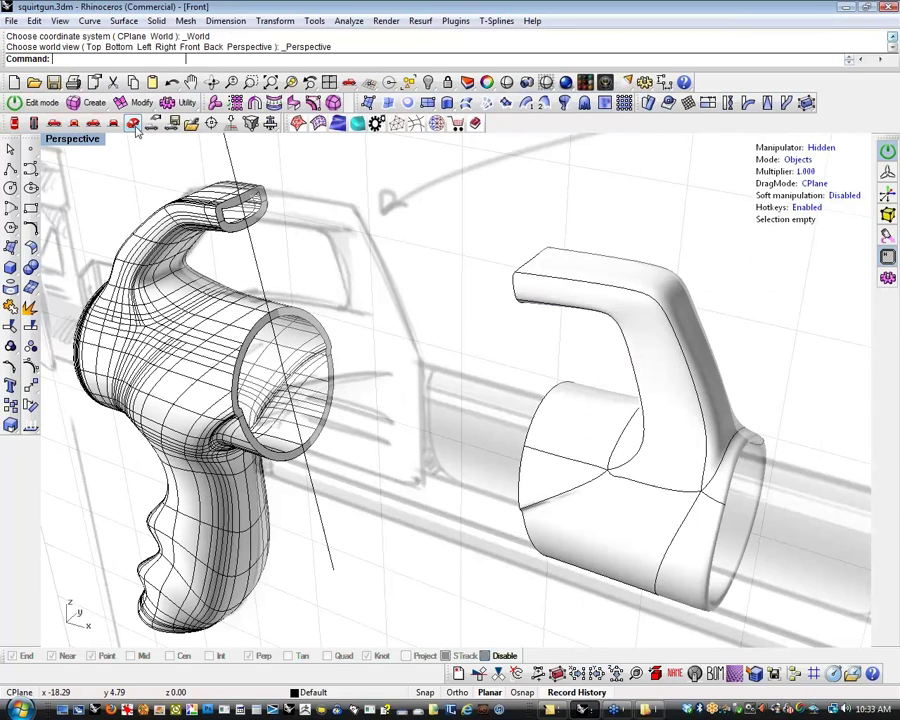
right_drag(245, 300, 262, 340)
scroll(262, 340, up, 5)
scroll(285, 475, down, 5)
mouse_move(305, 480)
right_down()
mouse_move(329, 522)
mouse_move(287, 432)
mouse_move(319, 460)
mouse_move(383, 476)
mouse_move(508, 458)
mouse_move(532, 432)
mouse_move(448, 466)
right_up()
Undo the piece's move and the wire cut, and delete the slanted cutting line
key(ctrl+z)
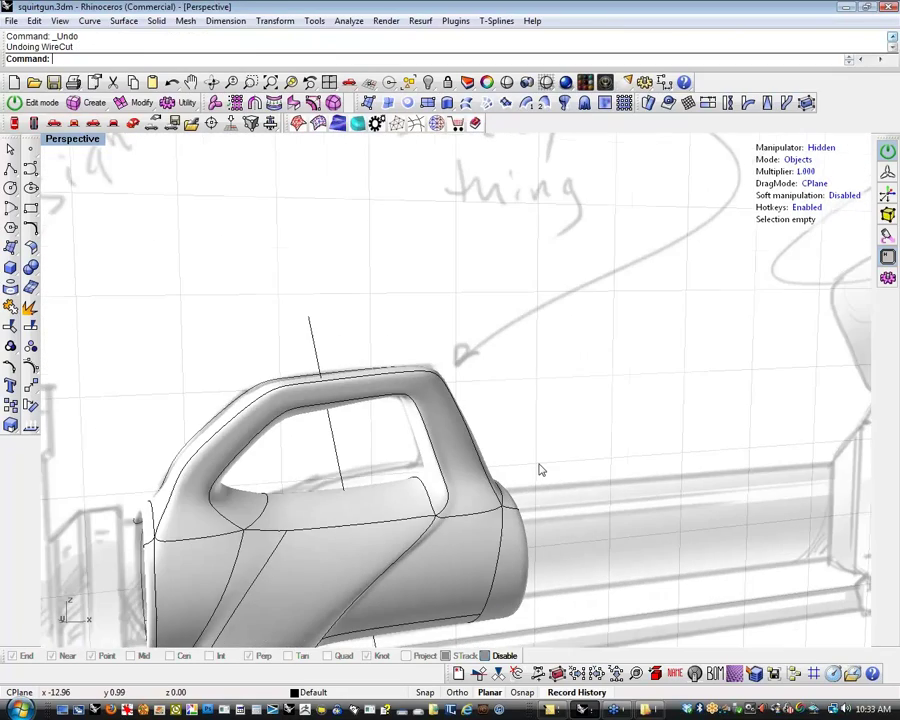
mouse_move(540, 470)
right_down()
mouse_move(568, 414)
mouse_move(617, 482)
mouse_move(581, 478)
mouse_move(565, 459)
mouse_move(599, 458)
mouse_move(516, 494)
right_up()
key(p)
key(Escape)
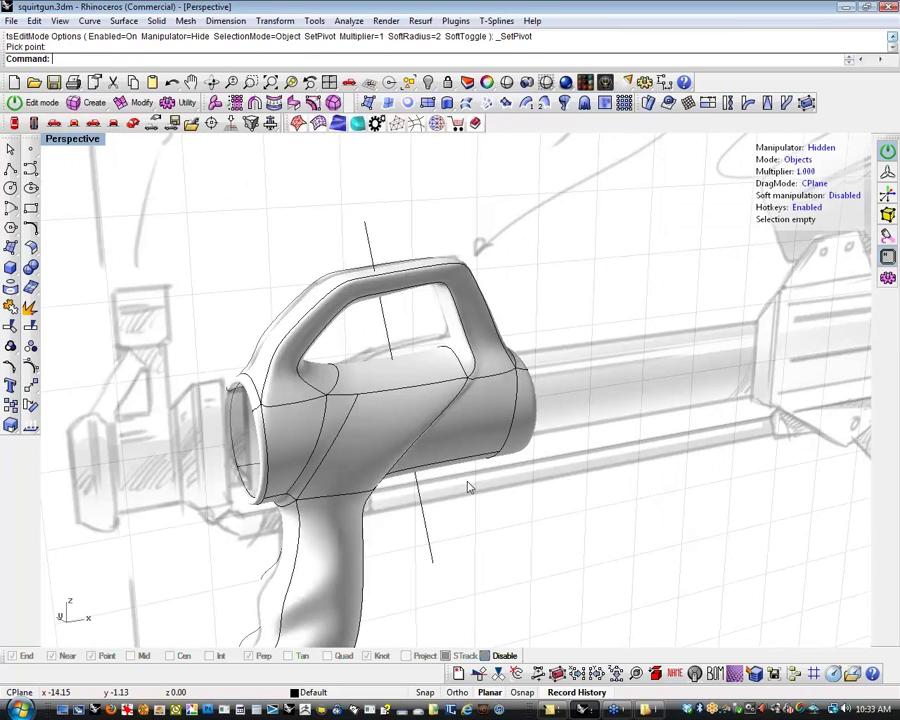
click(73, 124)
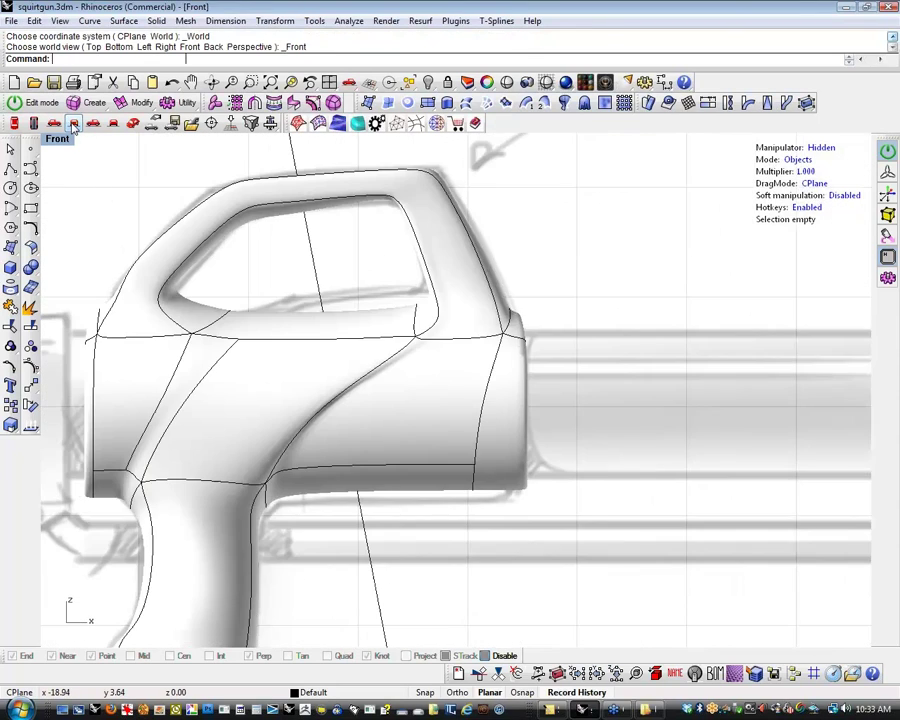
scroll(168, 249, down, 2)
right_drag(168, 249, 213, 344)
click(370, 615)
key(Delete)
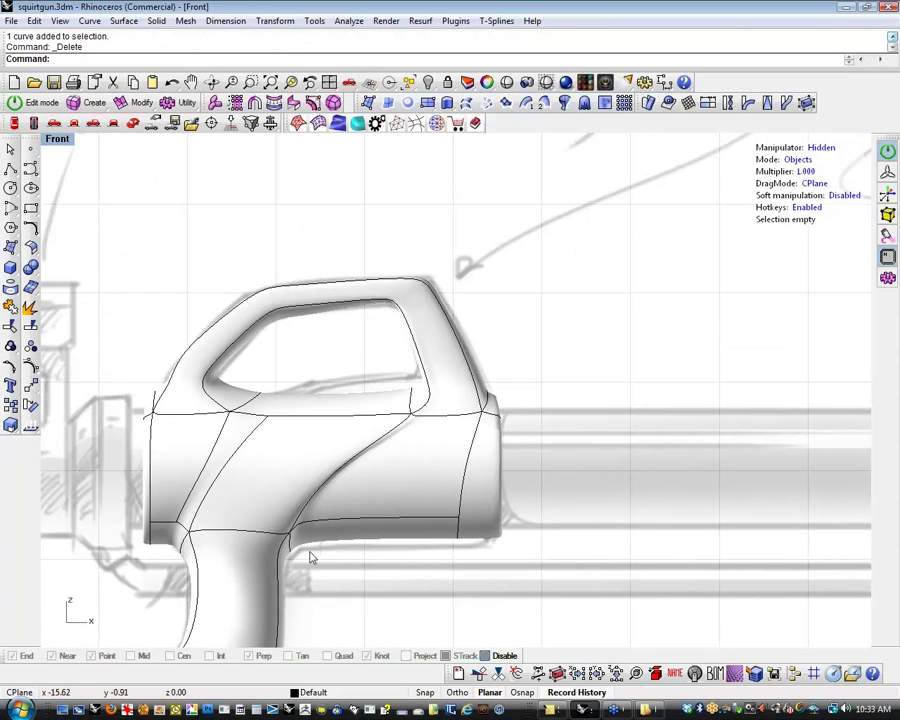
Draw a straight line in the Top view from the origin (0) along the grip's centreline to beyond its front end
click(14, 124)
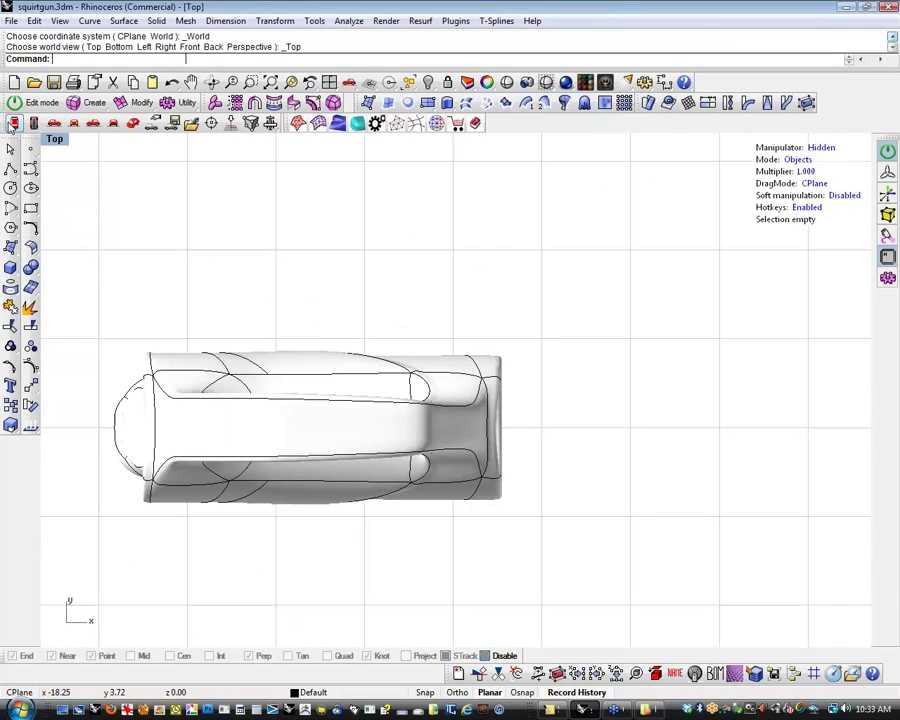
scroll(206, 290, down, 2)
right_drag(206, 292, 262, 320)
scroll(335, 389, up, 2)
click(11, 168)
text(0)
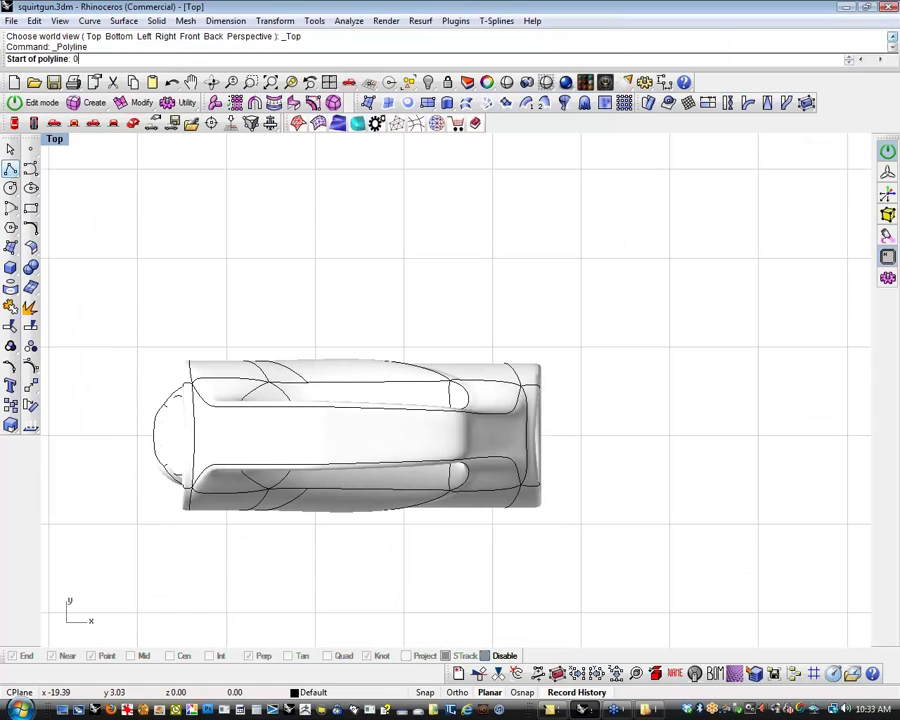
key(Return)
click(100, 370)
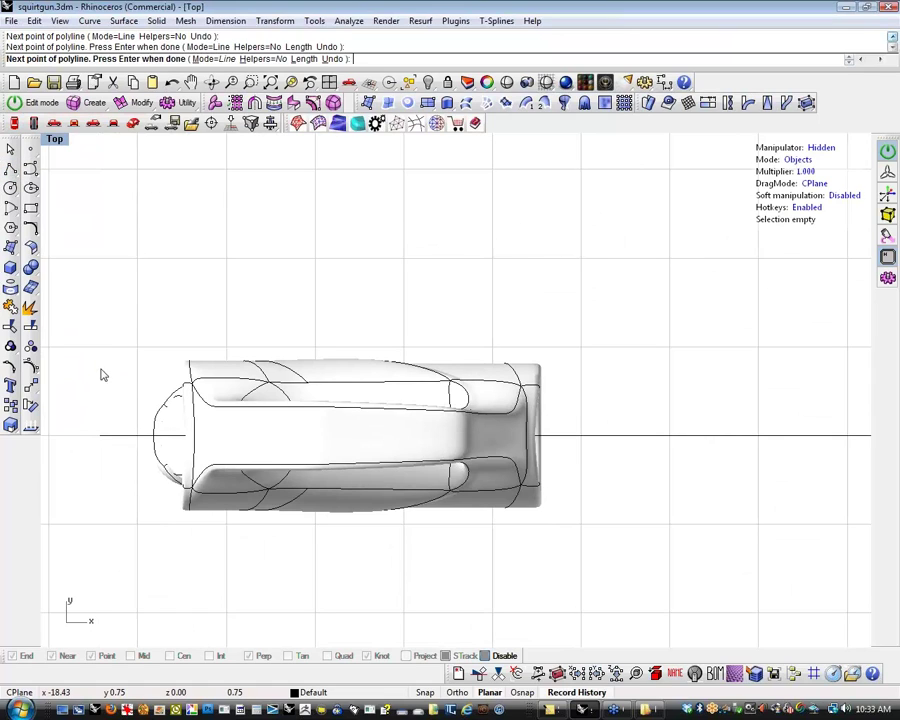
key(Return)
key(Return)
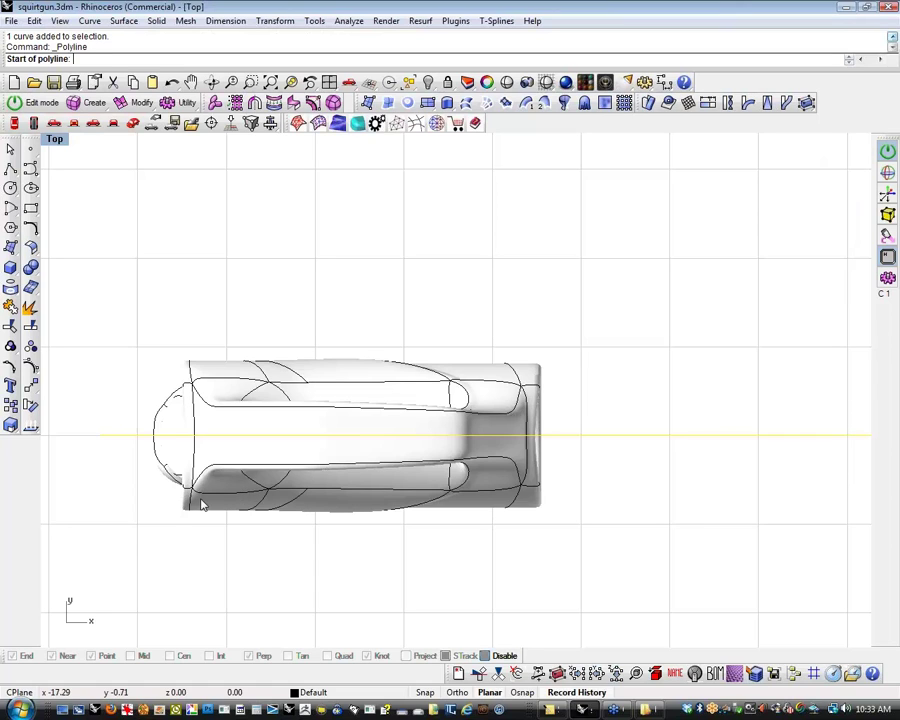
key(Escape)
Wire-cut the slider grip lengthwise through the whole object with the centreline, keeping both halves
right_drag(176, 340, 213, 340)
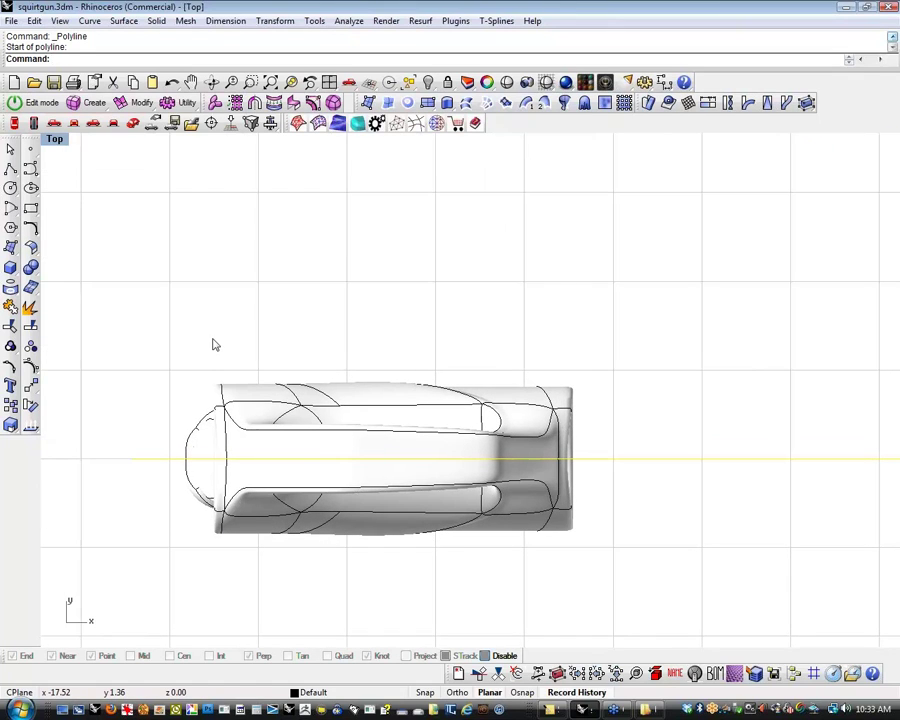
text(WireCut)
key(Return)
click(269, 458)
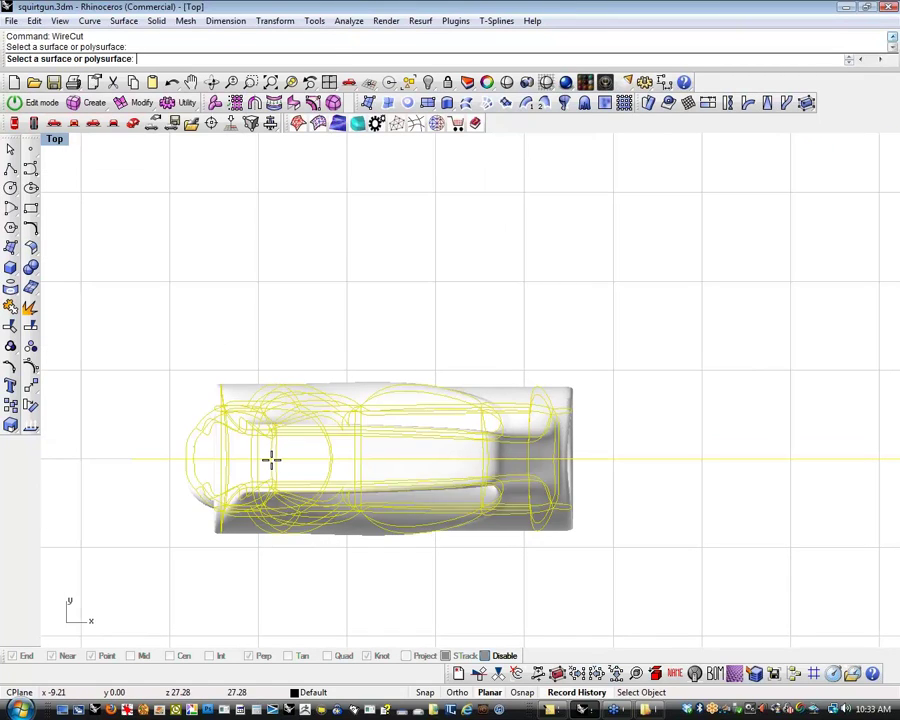
key(Return)
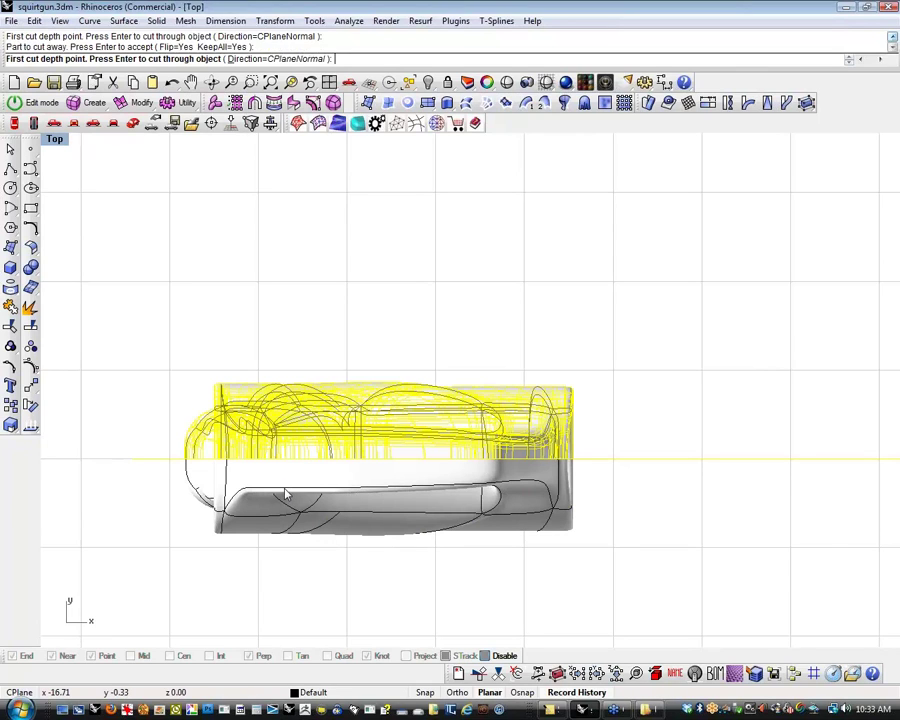
key(Return)
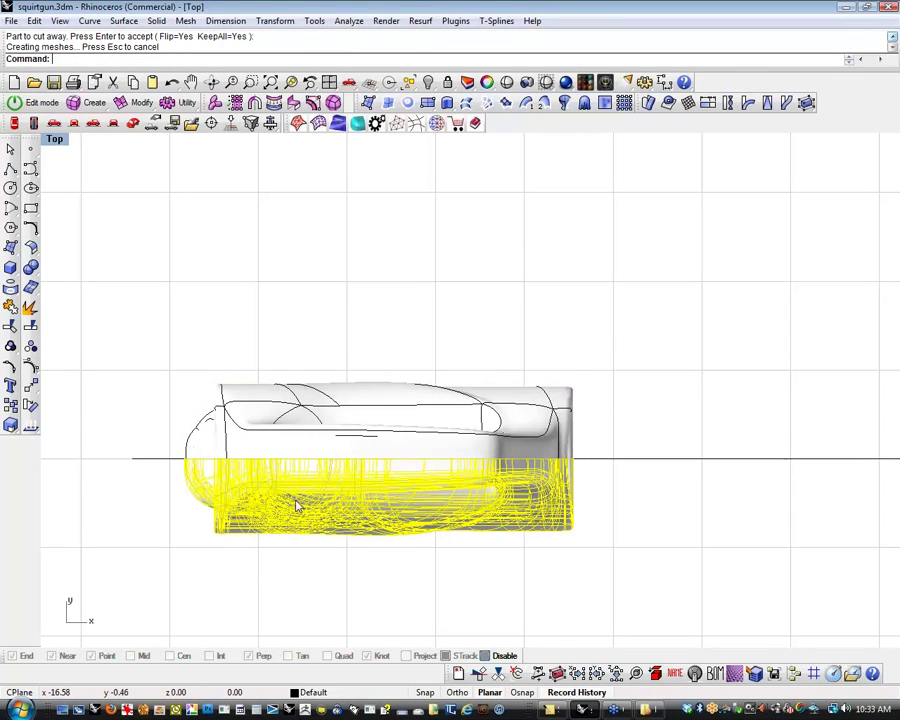
Move the near half of the slider grip sideways away from the other half and inspect the cut in the Perspective view
drag(354, 506, 338, 556)
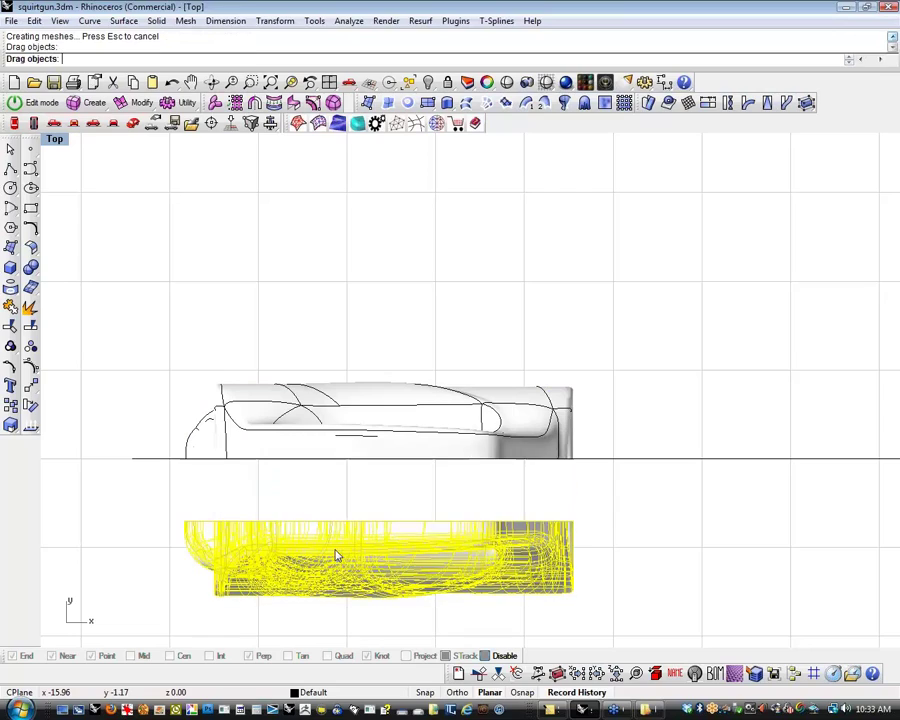
click(143, 540)
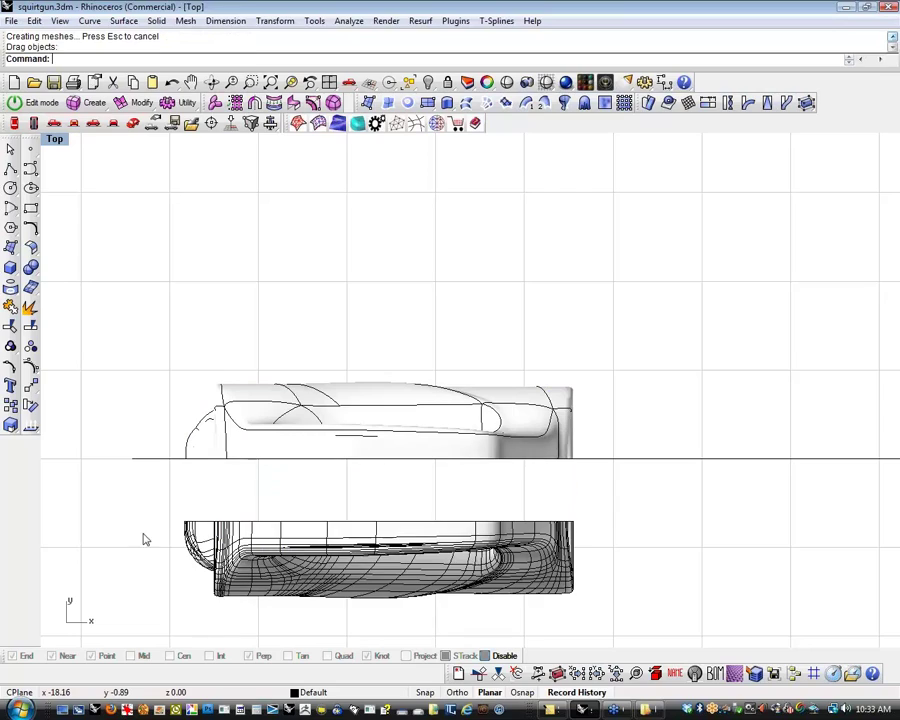
click(133, 123)
right_drag(182, 440, 480, 524)
click(428, 470)
key(ctrl+h)
scroll(452, 541, up, 5)
scroll(417, 506, up, 3)
scroll(417, 506, down, 4)
Undo the separation of the two slider grip halves
key(ctrl+z)
key(ctrl+z)
click(522, 538)
key(Delete)
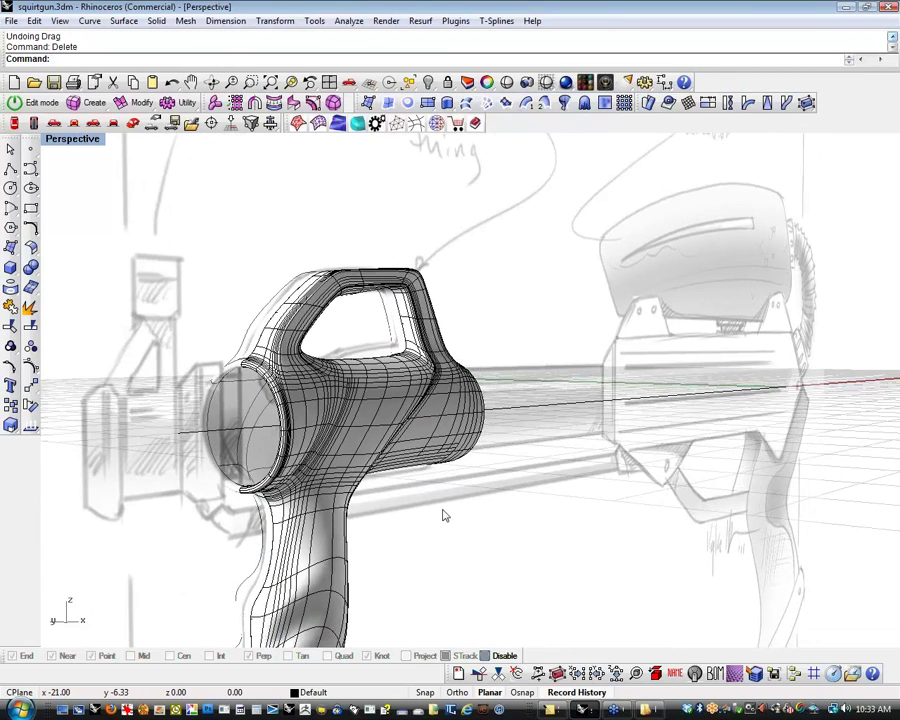
Switch the Front view to wireframe and hide the near half of the slider grip that shows dense isocurves
key(ctrl+F2)
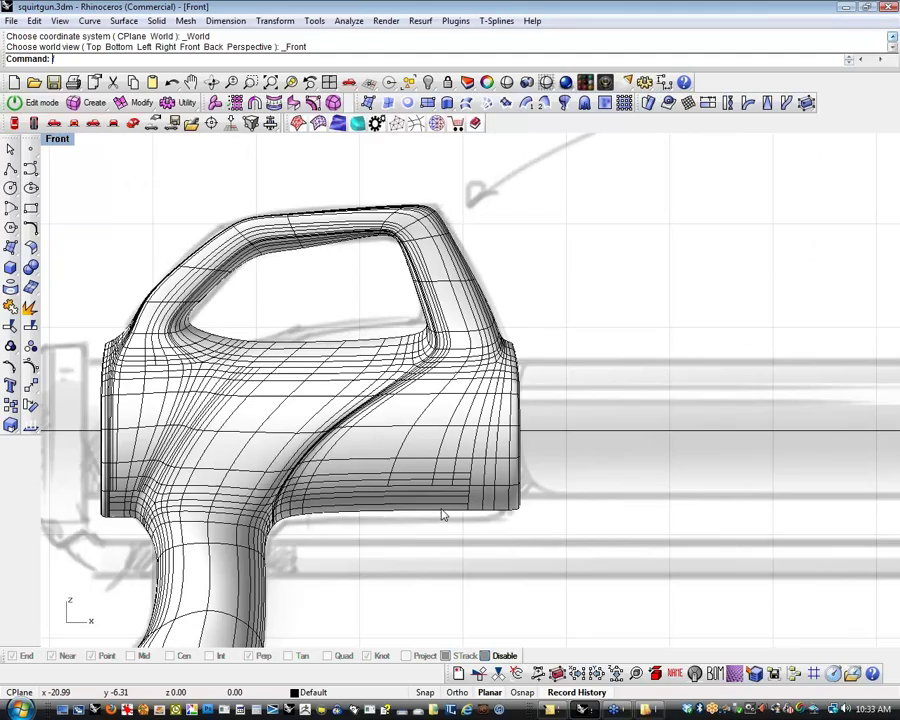
key(ctrl+shift+e)
scroll(300, 422, up, 8)
middle_click(300, 422)
click(306, 430)
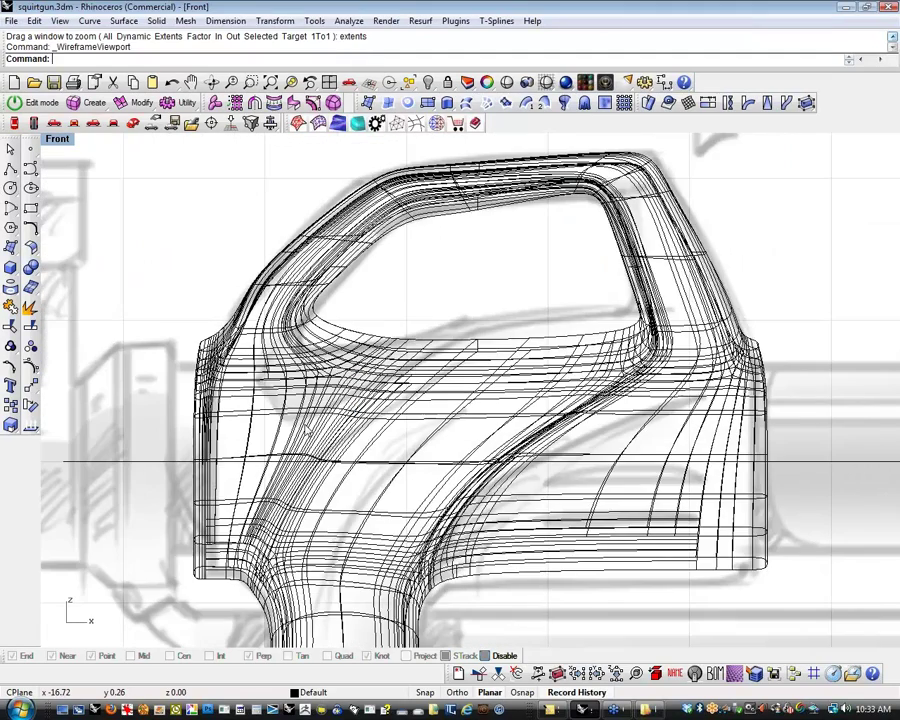
scroll(307, 430, up, 2)
scroll(307, 428, down, 3)
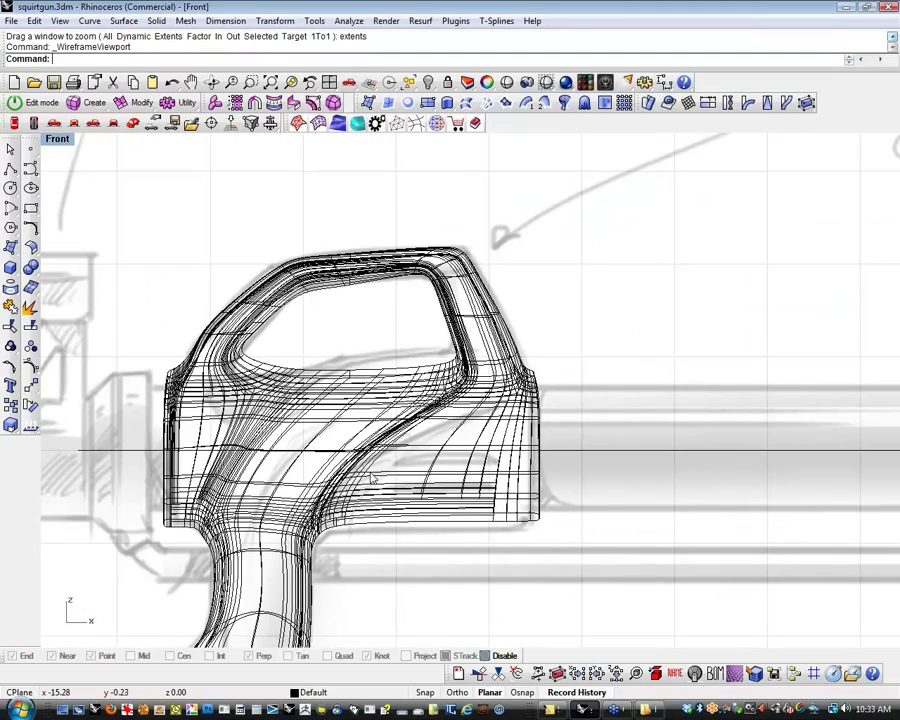
click(365, 479)
key(ctrl+h)
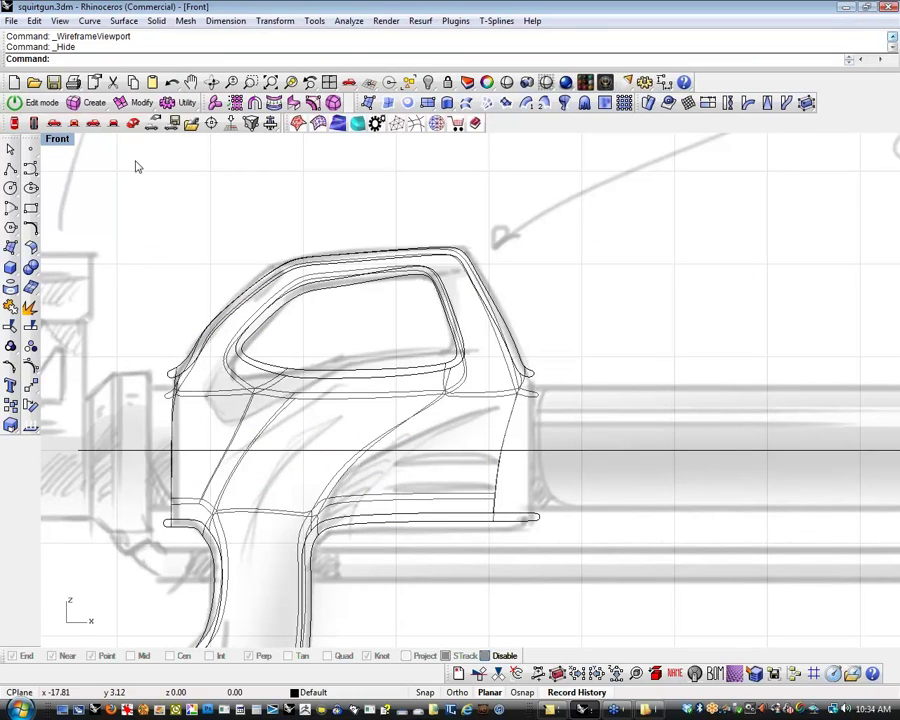
Return to the shaded display in the Perspective view and examine the remaining half's interior and wall profile
click(133, 122)
right_drag(285, 372, 373, 352)
middle_click(373, 352)
click(373, 352)
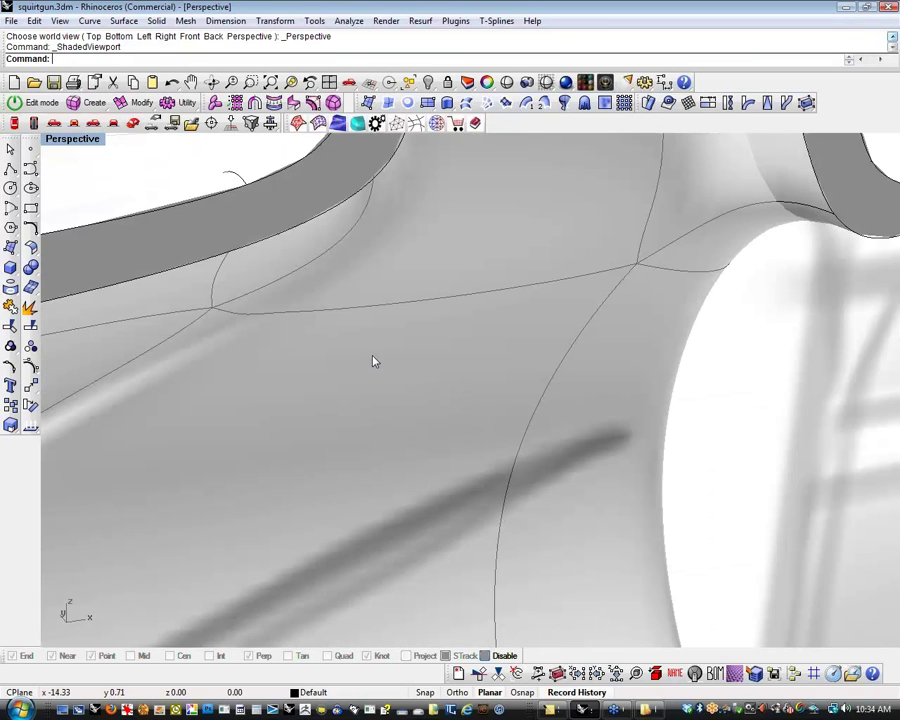
scroll(381, 367, down, 6)
scroll(417, 424, down, 9)
mouse_move(417, 424)
shift+right_down()
mouse_move(506, 522)
mouse_move(580, 404)
shift+right_up()
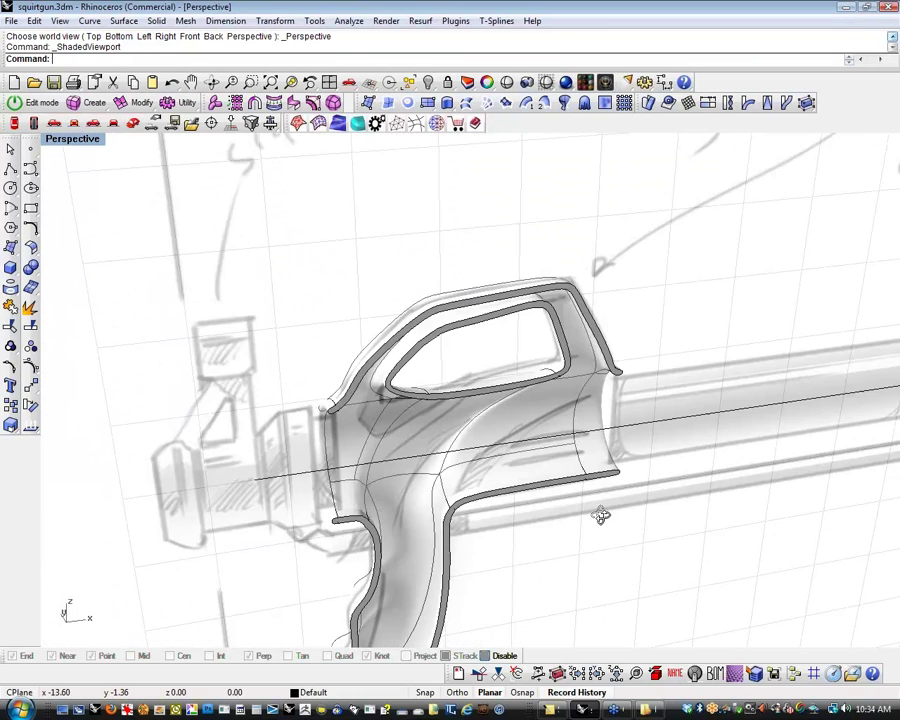
right_drag(601, 514, 568, 518)
scroll(568, 518, up, 6)
mouse_move(556, 484)
shift+right_down()
mouse_move(550, 569)
mouse_move(538, 572)
shift+right_up()
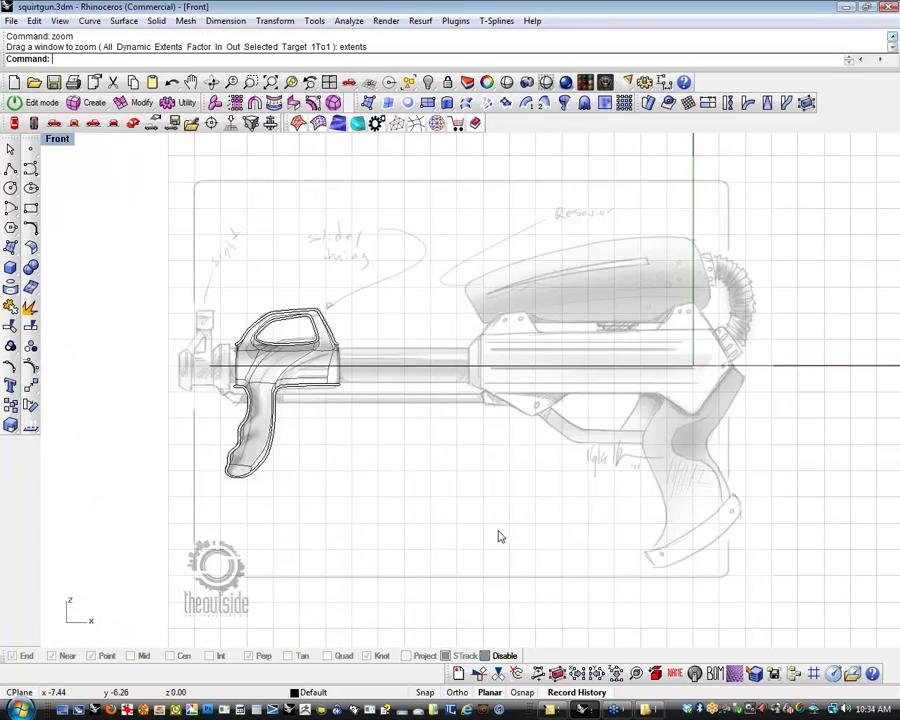
Delete the horizontal centreline used for cutting, working in the Front view
scroll(498, 537, up, 8)
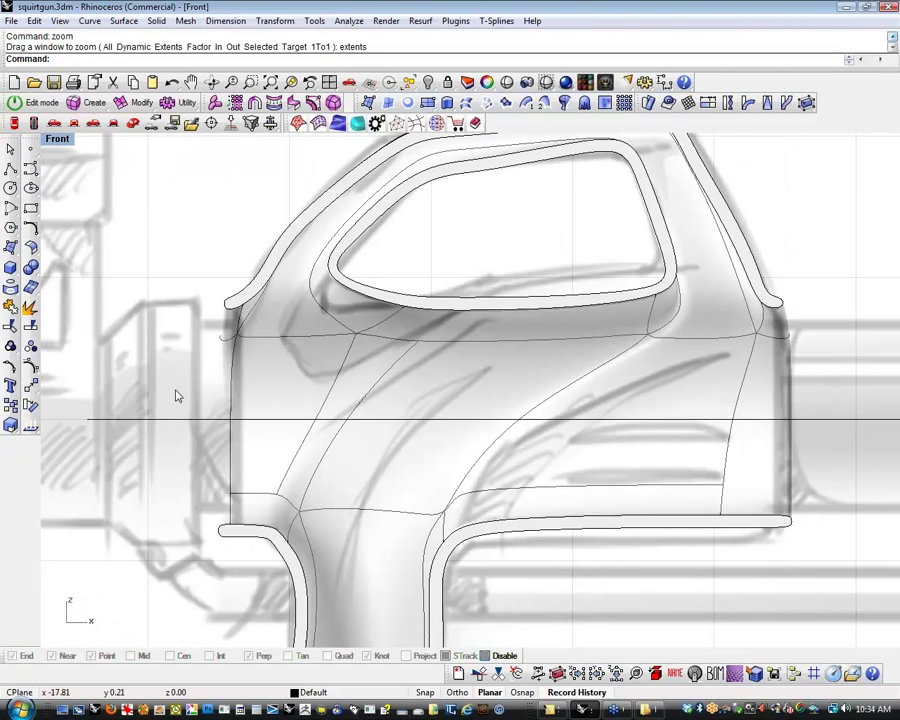
click(162, 419)
key(Delete)
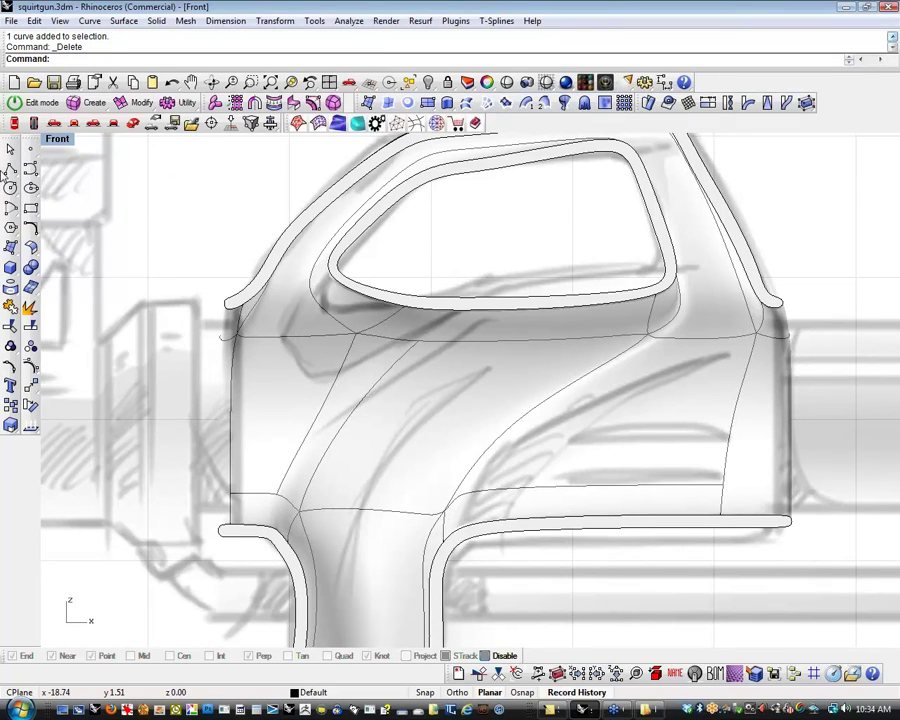
Draw a vertical line in the Front view from the handle opening's lower wall down to the barrel sleeve's bottom wall
click(10, 167)
click(608, 298)
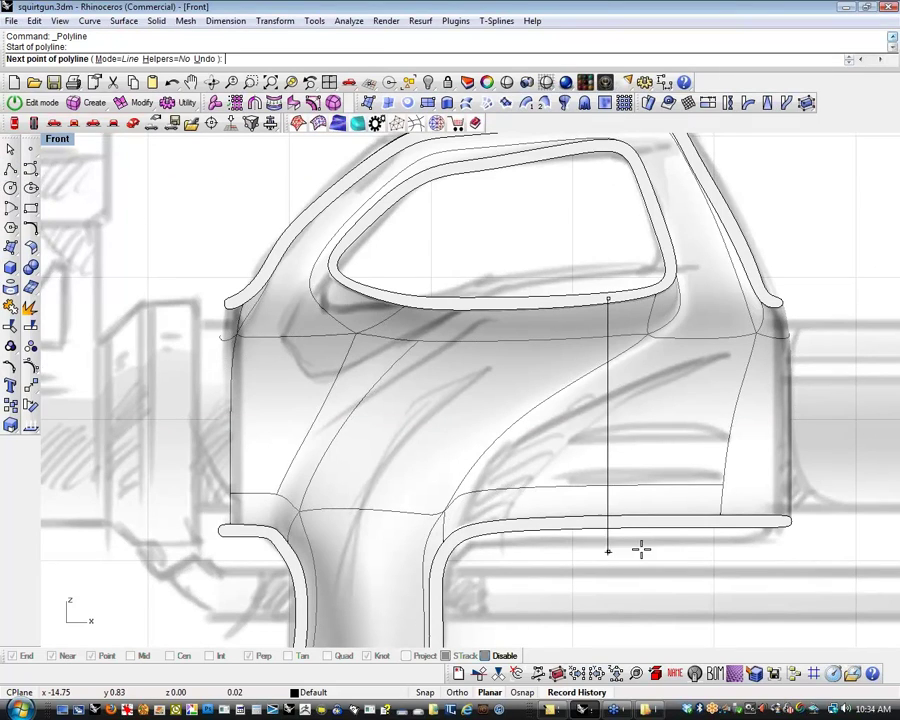
click(636, 516)
right_click(646, 542)
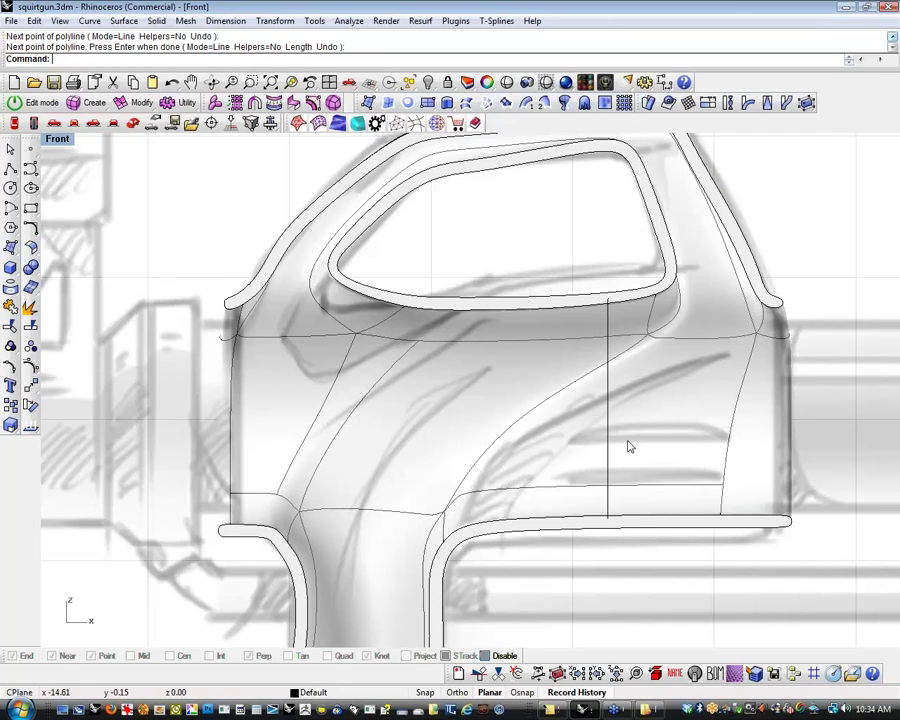
click(628, 446)
drag(628, 446, 584, 452)
key(ctrl+z)
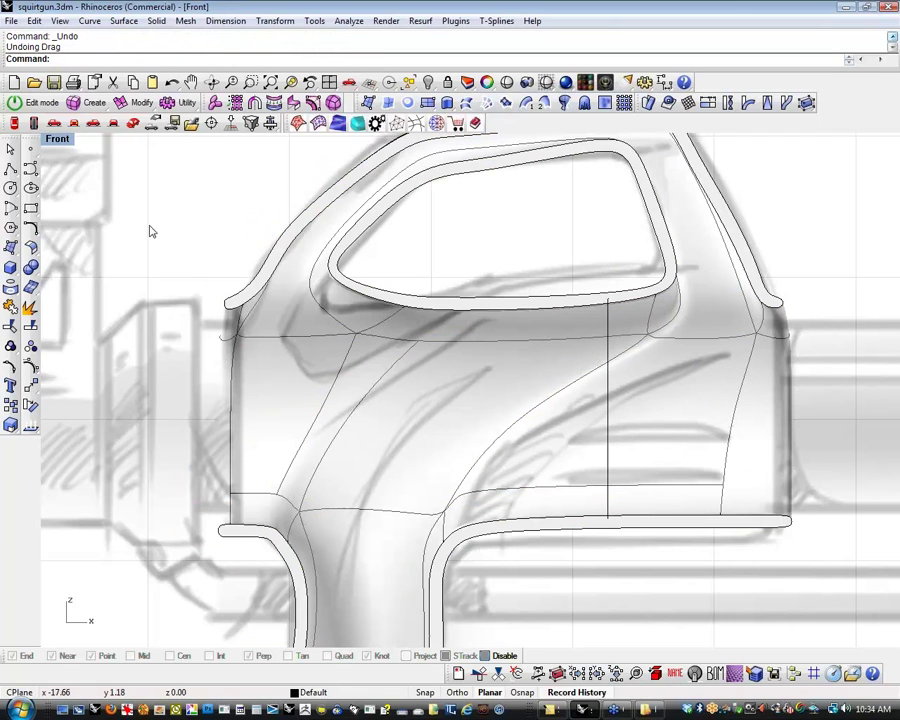
Create a straight rib with a 0.15 distance from the vertical line, using the slider grip half as its boundary
text(Rib)
key(Return)
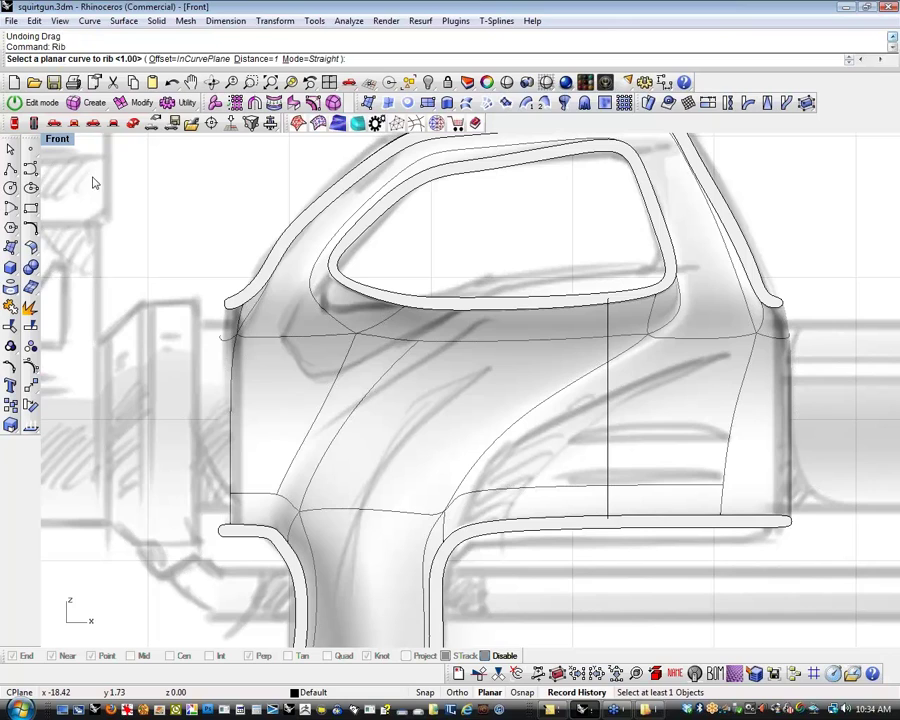
click(609, 384)
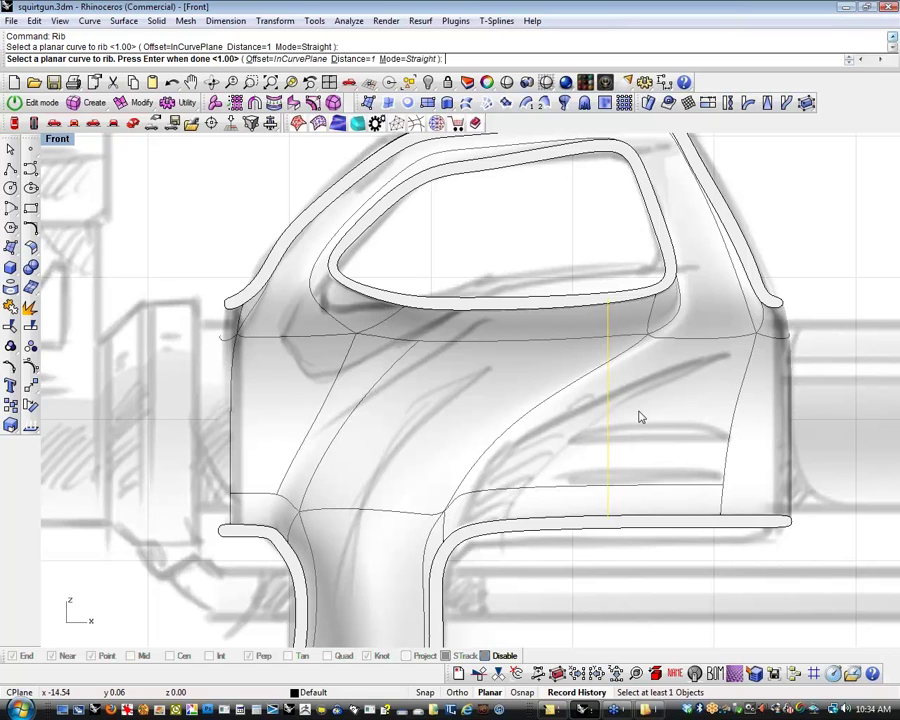
click(354, 60)
text(.15)
key(Return)
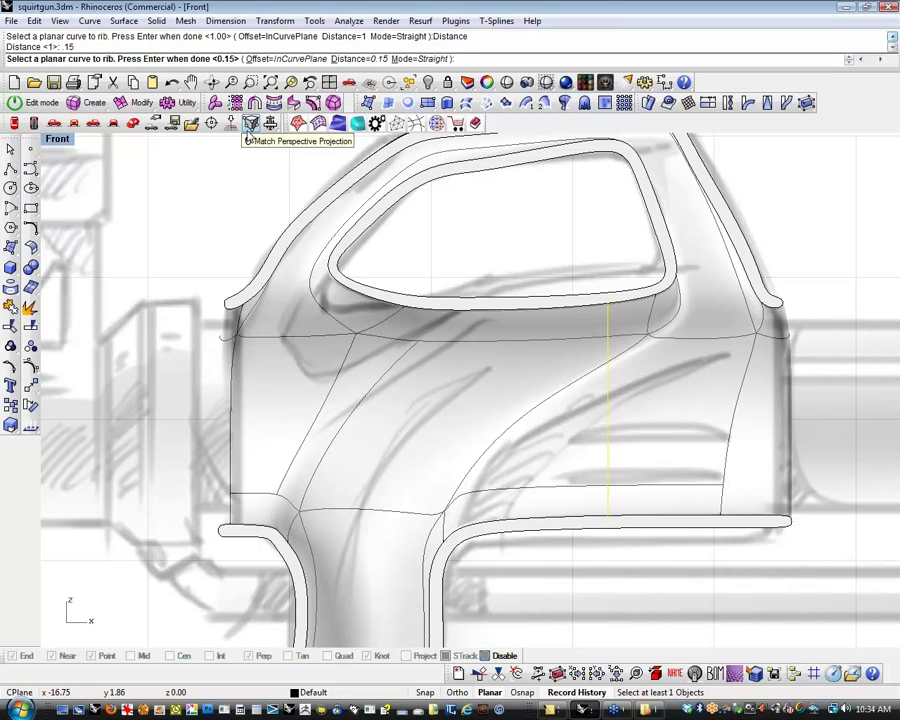
key(Return)
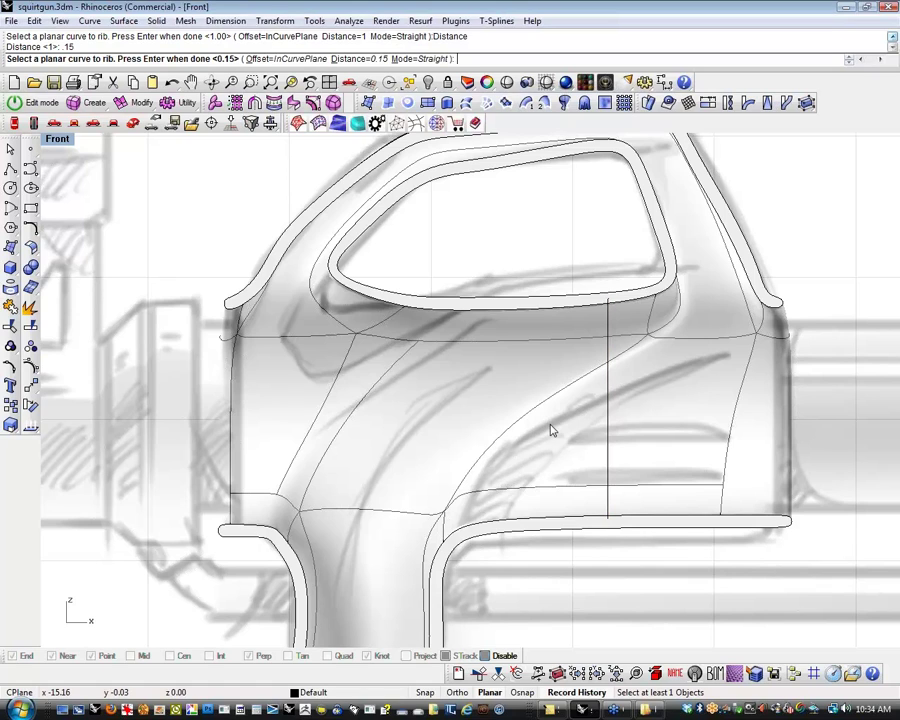
click(550, 437)
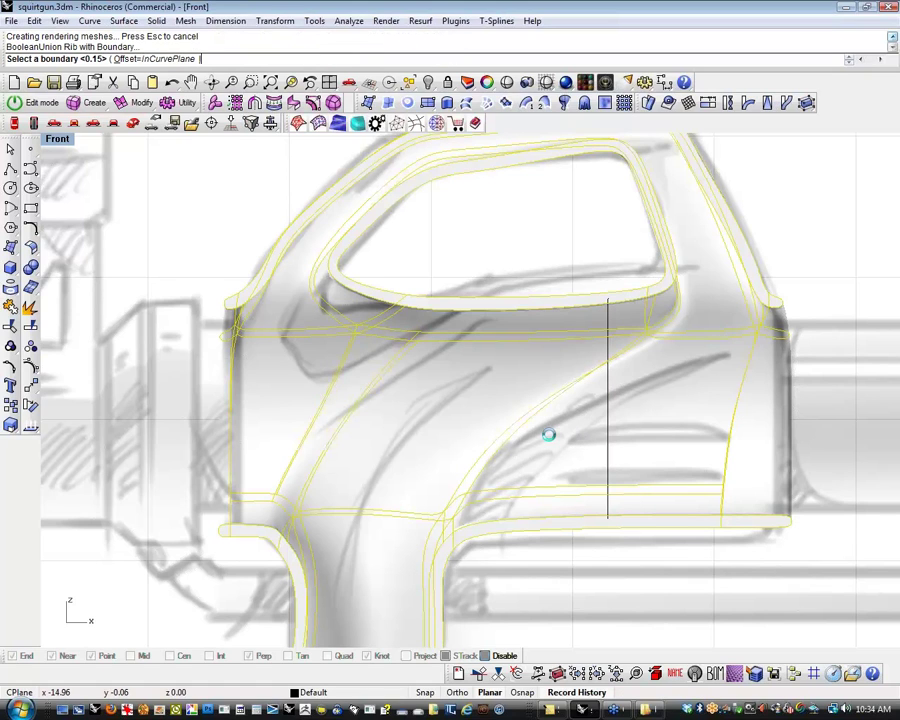
Examine in the Perspective view how the rib meets the grip half's inner wall, from several angles
click(133, 124)
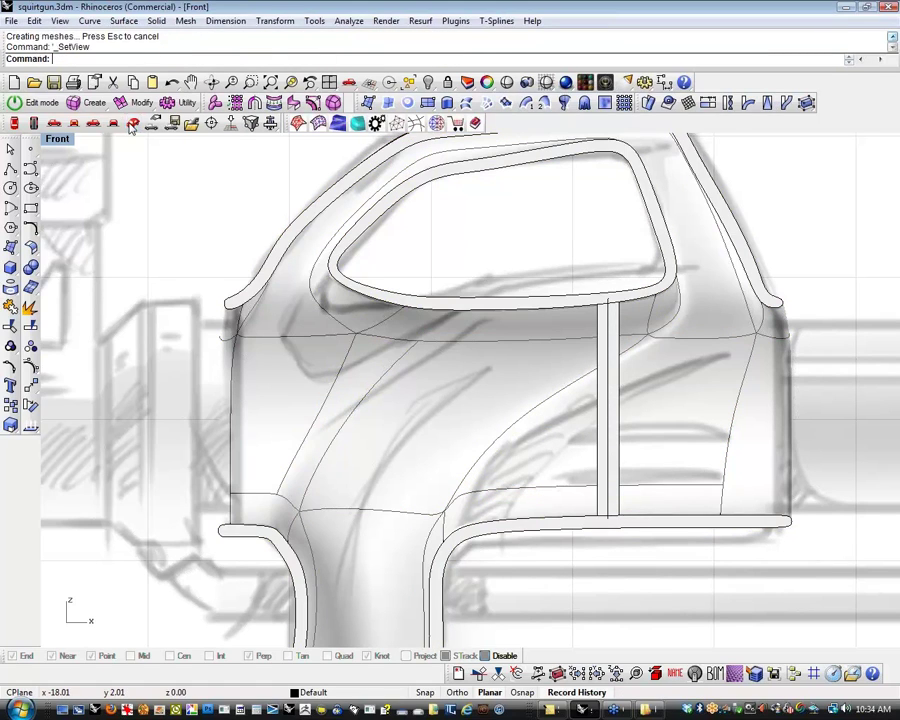
right_drag(473, 382, 490, 353)
scroll(464, 382, up, 5)
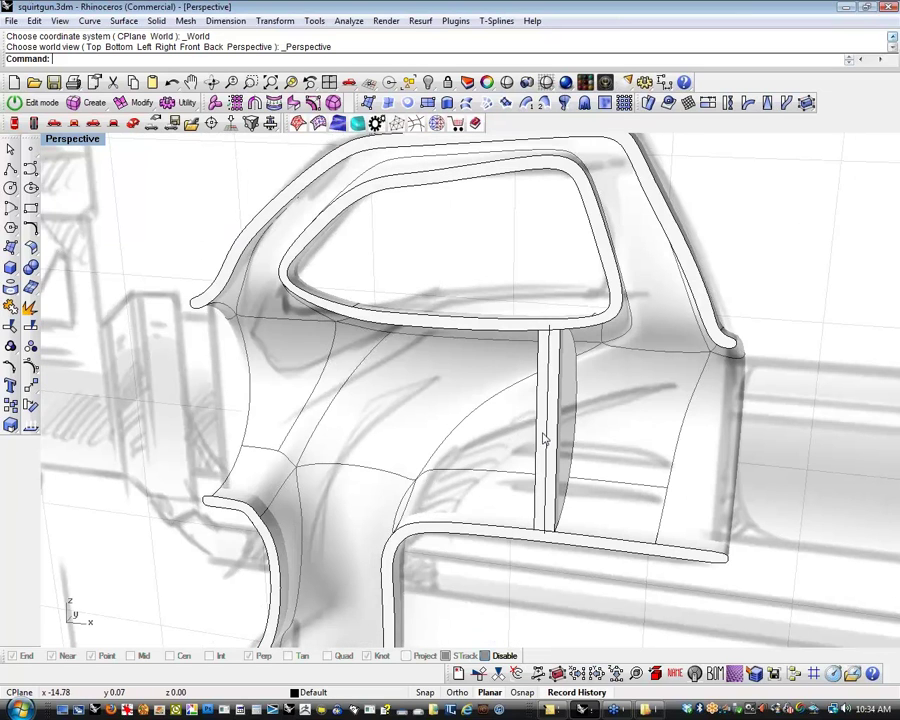
right_drag(500, 413, 520, 388)
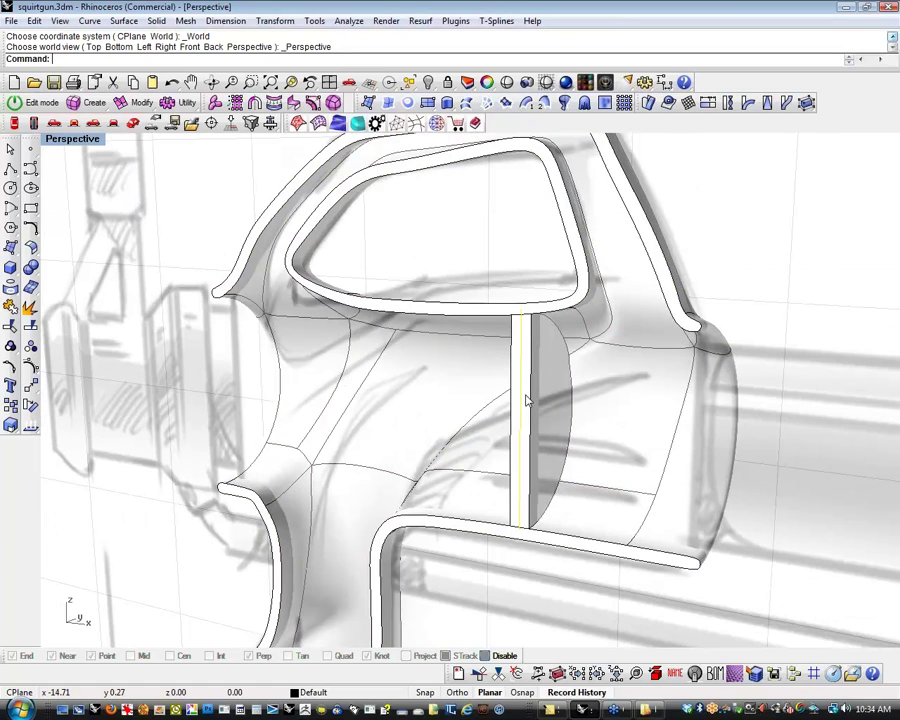
text(W)
drag(524, 407, 494, 402)
key(ctrl+z)
key(Escape)
right_drag(446, 558, 525, 530)
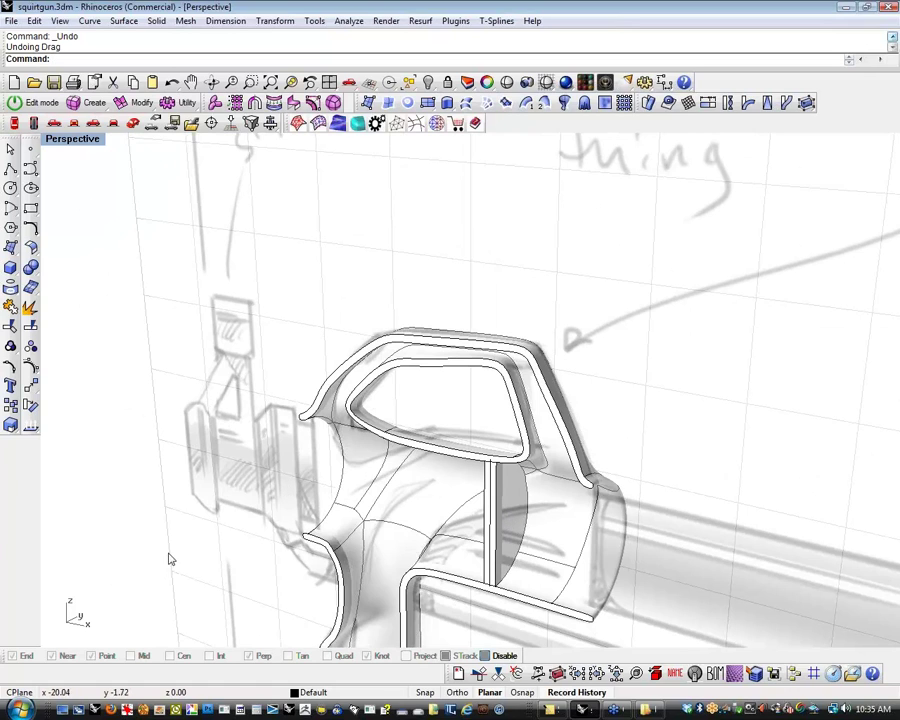
shift+right_drag(436, 541, 478, 344)
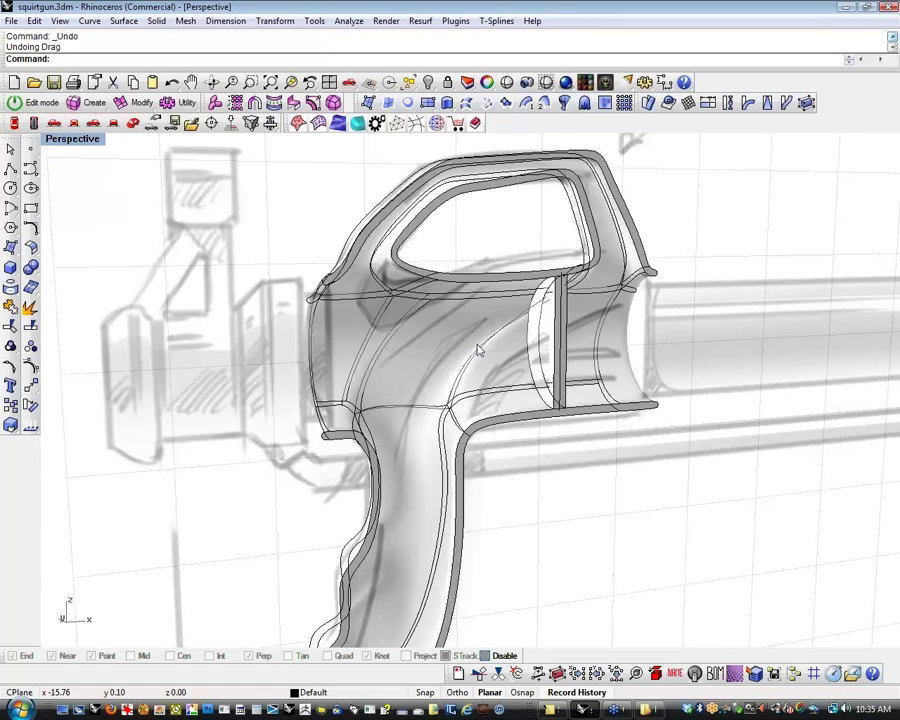
Draw a tube in the Front view near the barrel sleeve's lower front corner, about 0.13 outer radius, extending it through the wall in the Top view
key(ctrl+F2)
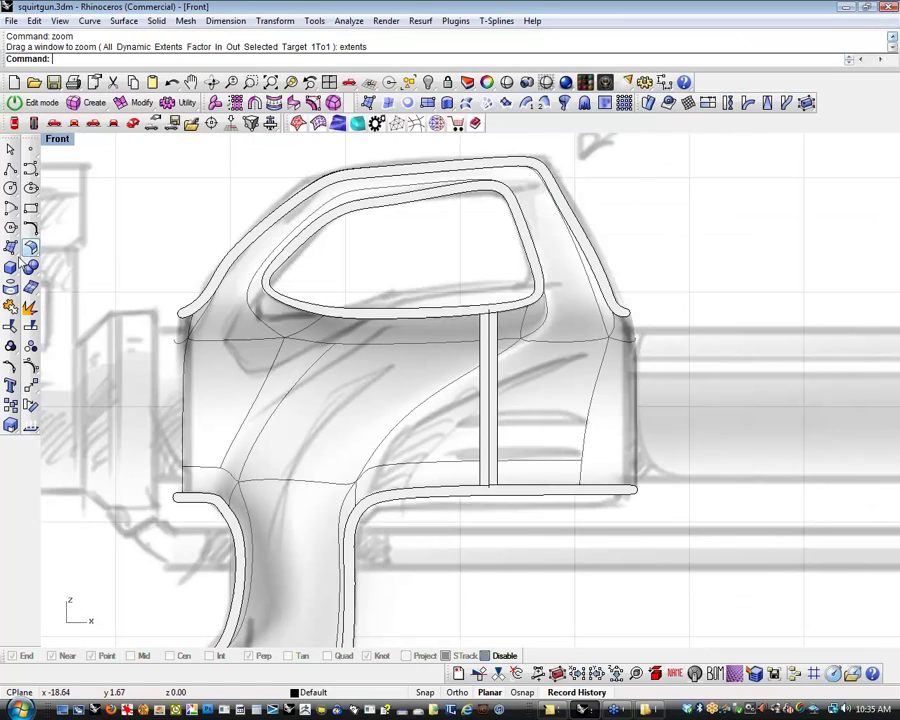
click(12, 269)
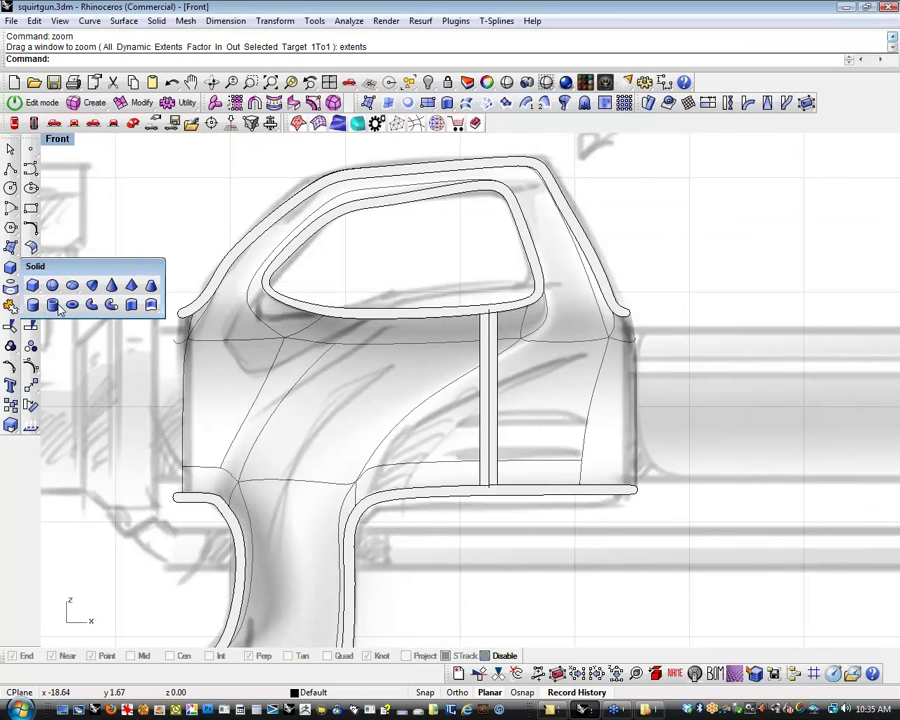
click(55, 304)
click(592, 458)
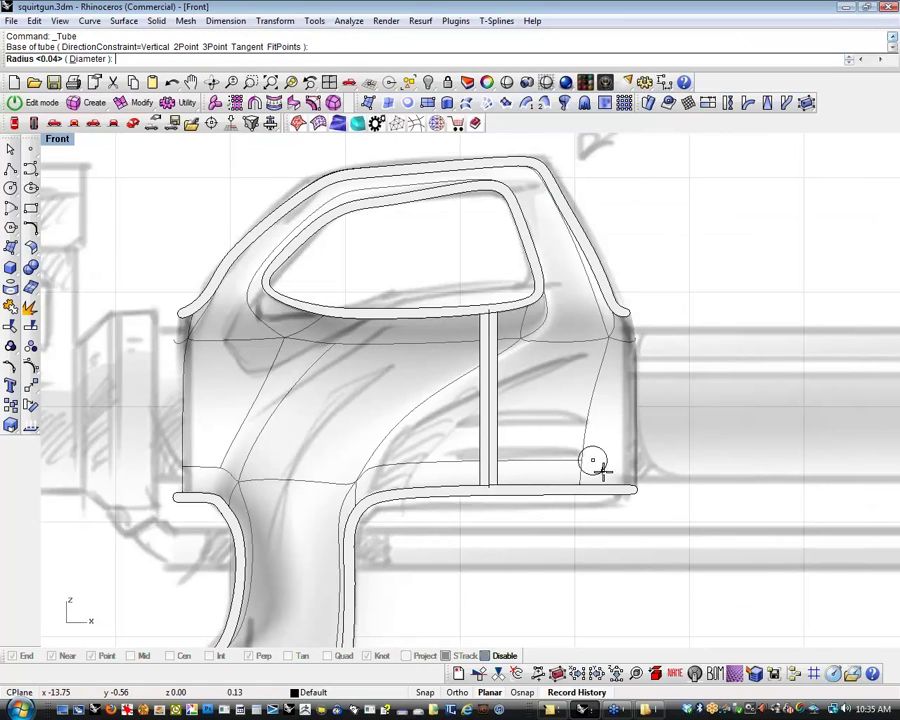
click(593, 462)
key(Return)
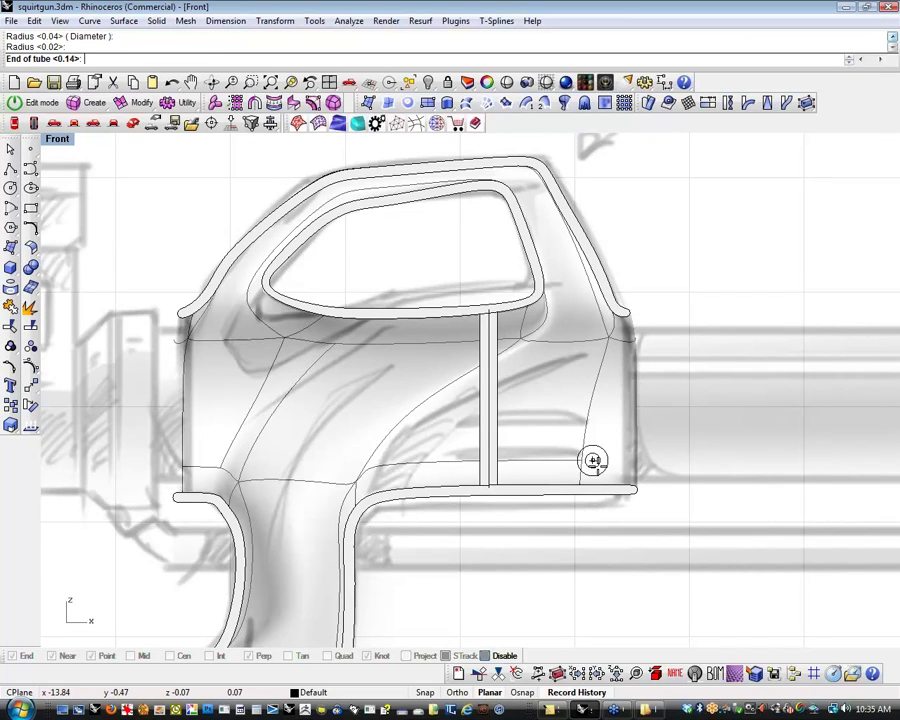
text(top)
key(Return)
scroll(610, 250, up, 4)
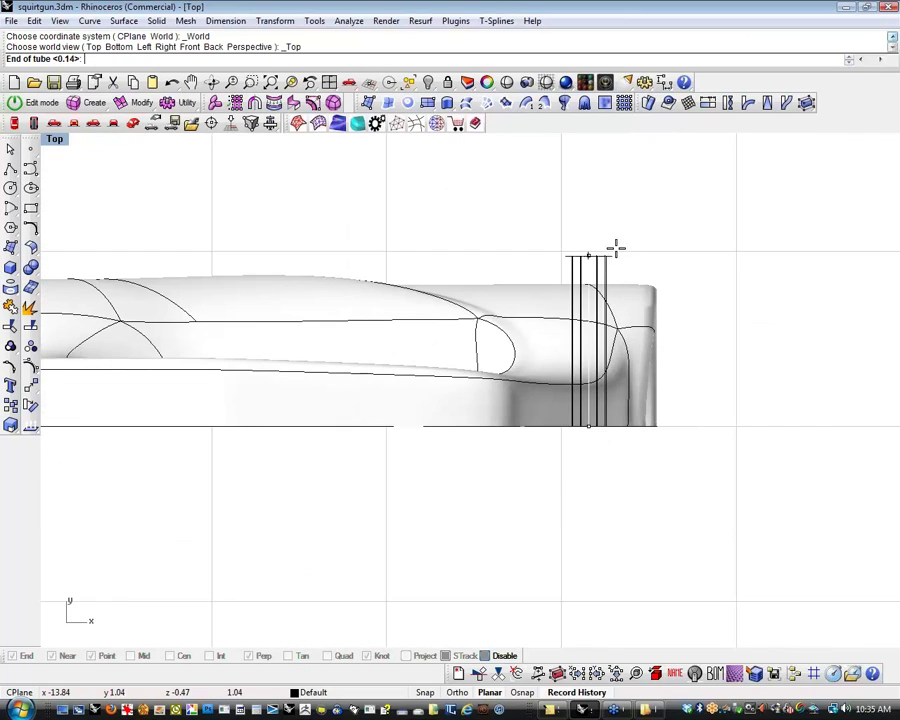
click(616, 249)
right_drag(669, 251, 596, 366)
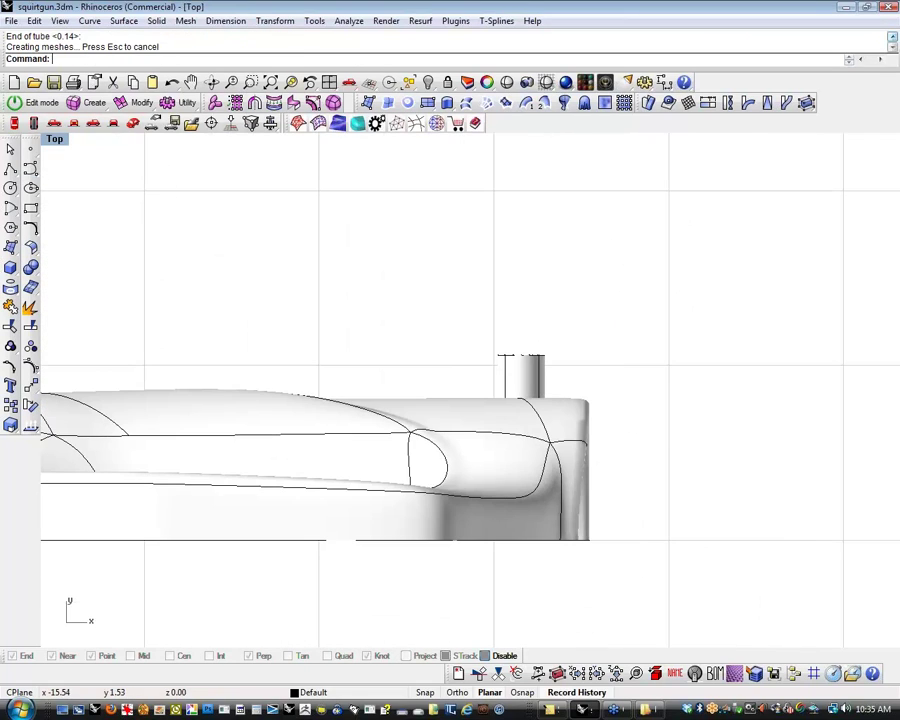
Inspect the tube poking through the sleeve wall in the Perspective view and delete it
key(ctrl+F4)
key(ctrl+shift+e)
scroll(461, 372, up, 8)
shift+right_drag(461, 372, 541, 472)
scroll(458, 478, up, 8)
right_drag(458, 478, 530, 500)
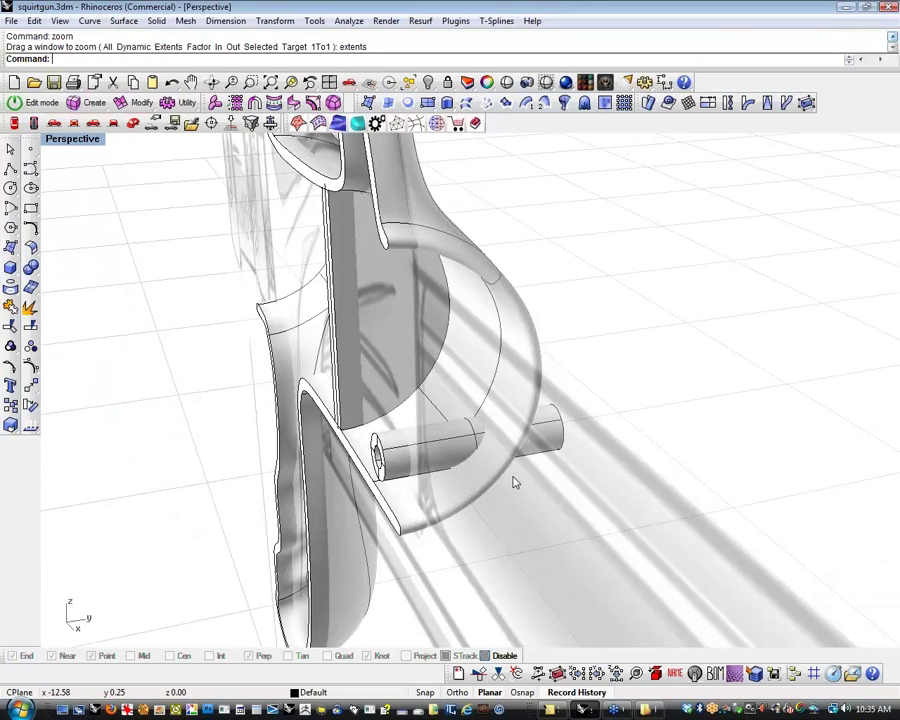
click(538, 456)
key(Delete)
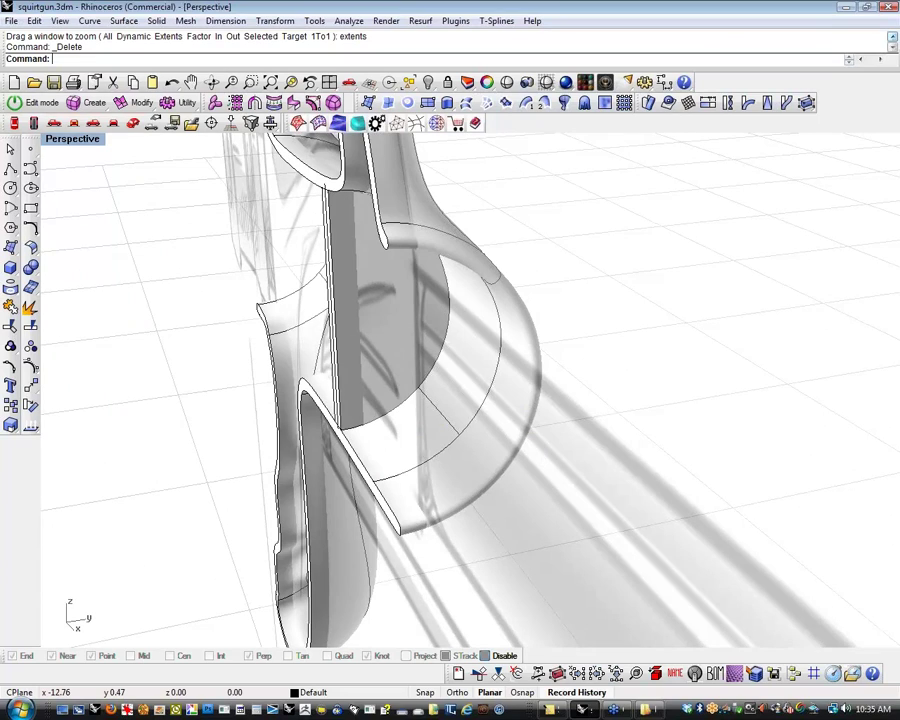
Draw a small circle in the Front view between the vertical rib and the barrel sleeve's open end, above the bottom wall
key(ctrl+F2)
key(ctrl+shift+e)
scroll(287, 376, up, 7)
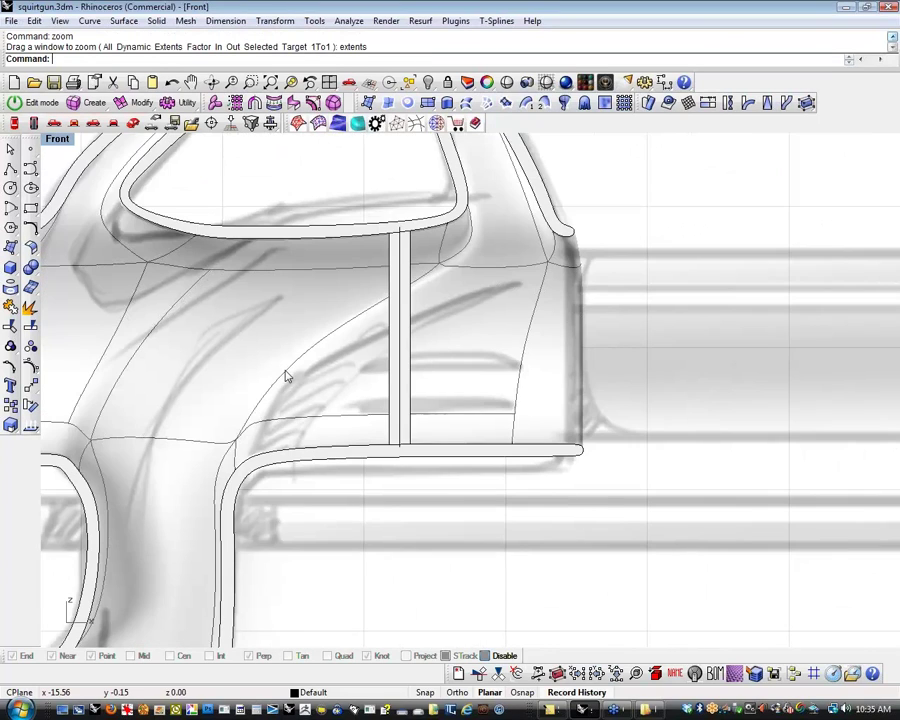
scroll(287, 376, up, 4)
click(10, 189)
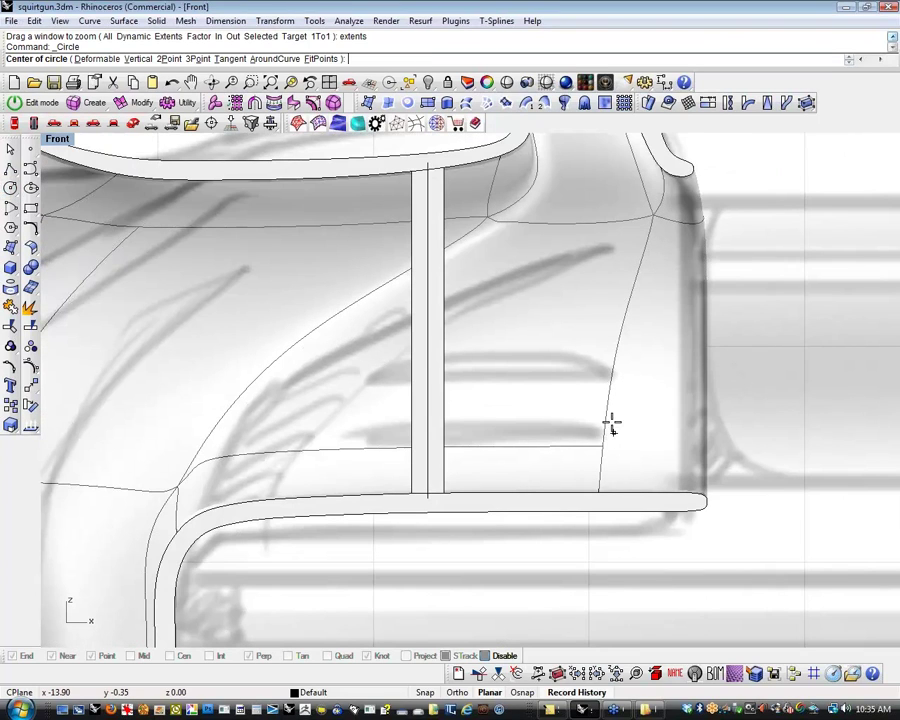
click(601, 416)
click(631, 450)
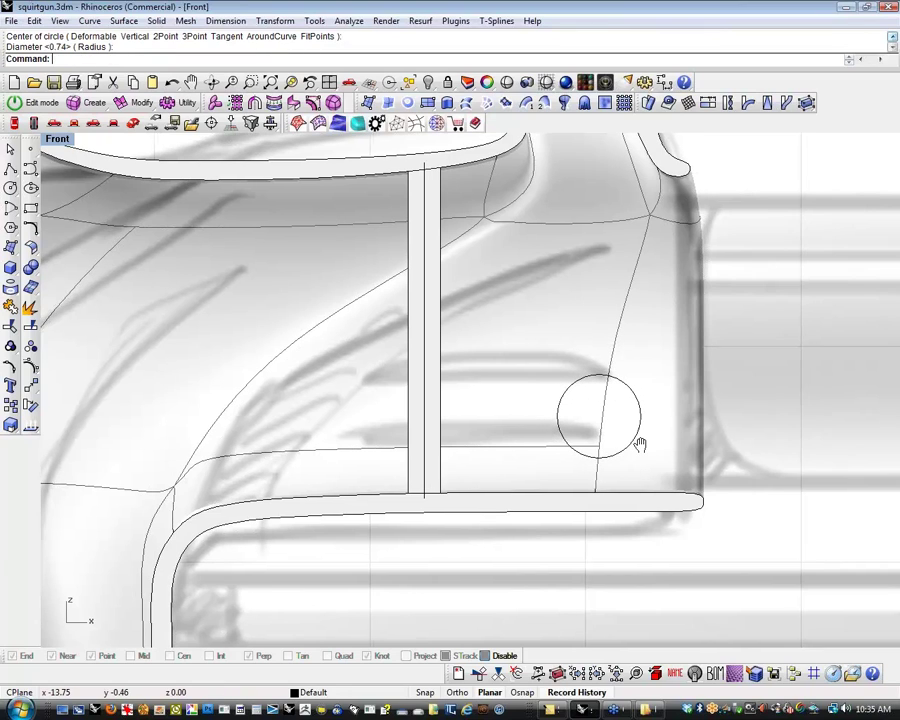
right_drag(640, 444, 562, 455)
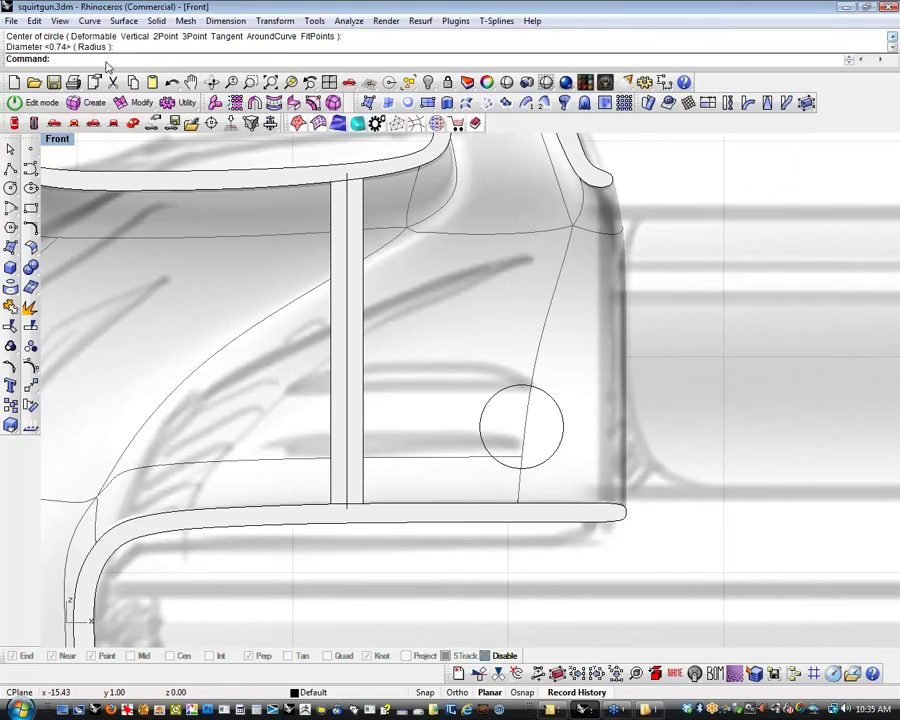
Create a straight rib with a 0.08 distance from the circle, bounded by the grip half, to form a hollow round boss
text(Rib)
key(Return)
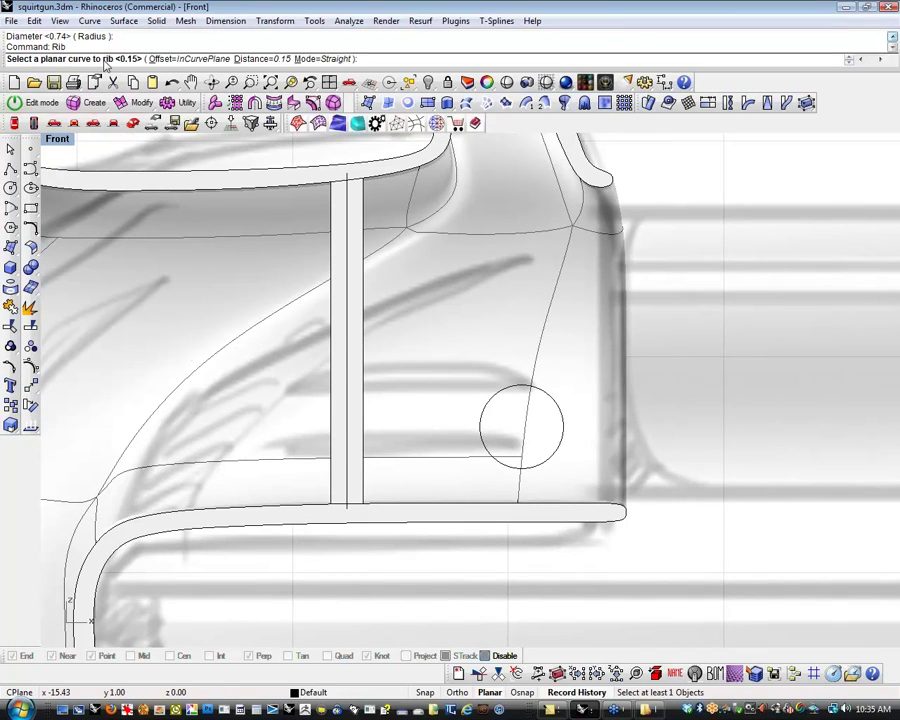
click(262, 60)
text(.05)
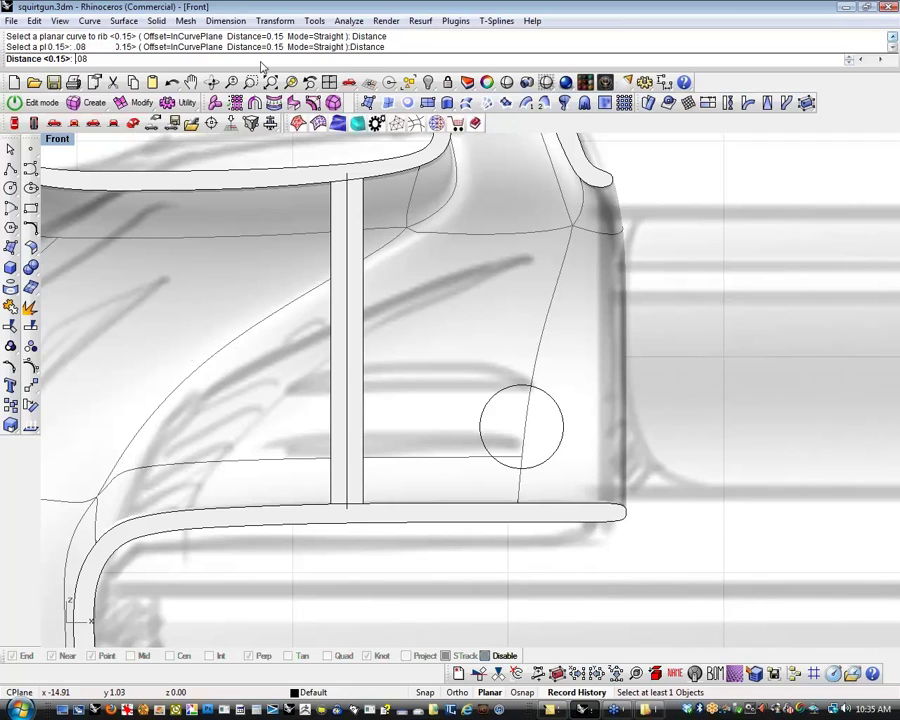
key(Return)
click(540, 468)
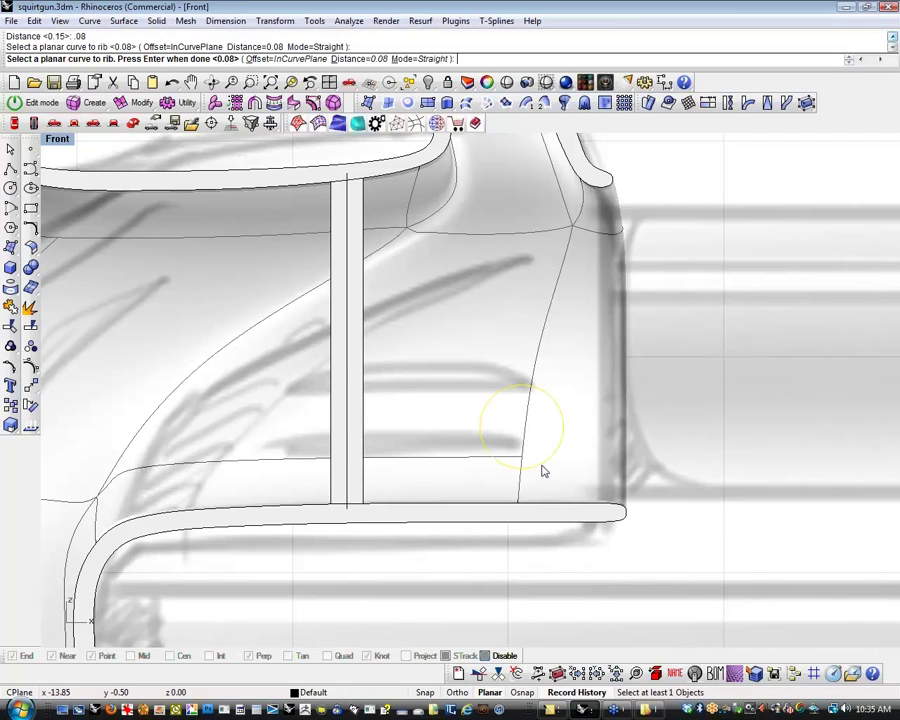
key(Return)
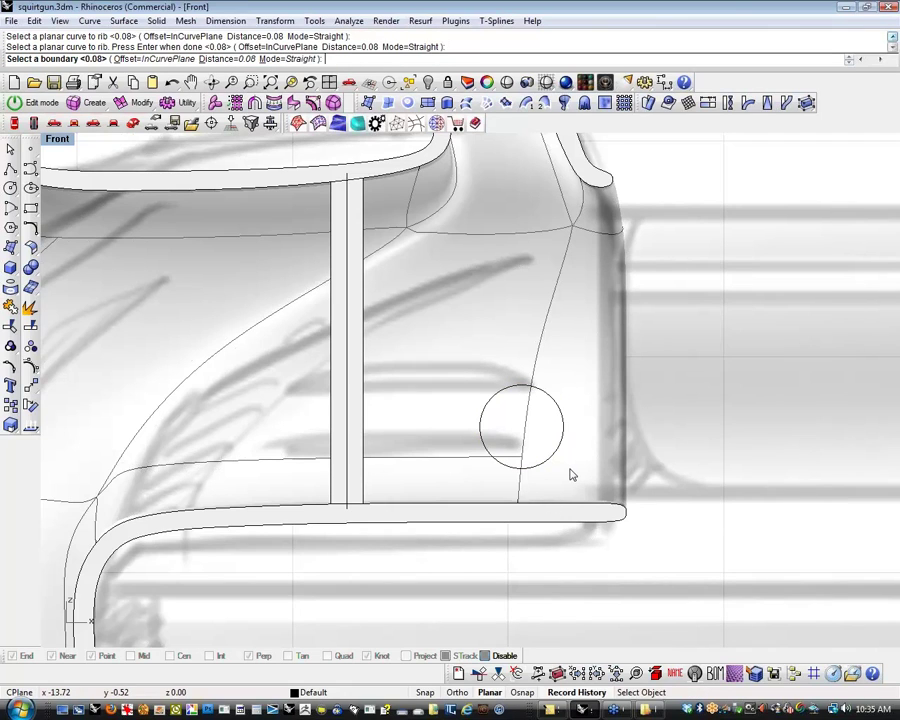
click(567, 472)
key(Return)
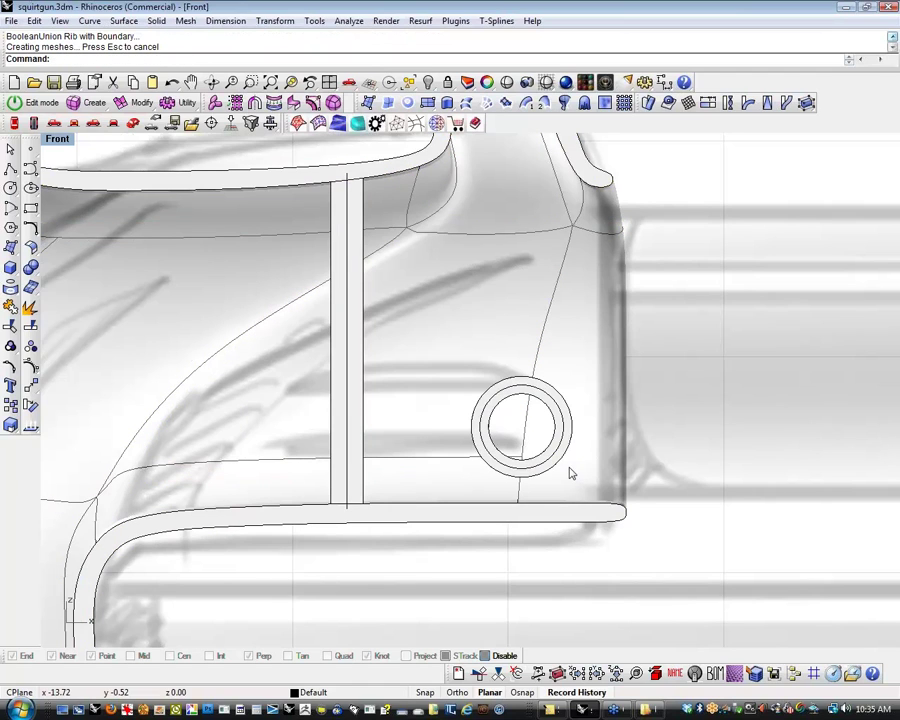
Examine in the Perspective view how the round boss and the vertical rib join the grip half's inner wall
click(133, 124)
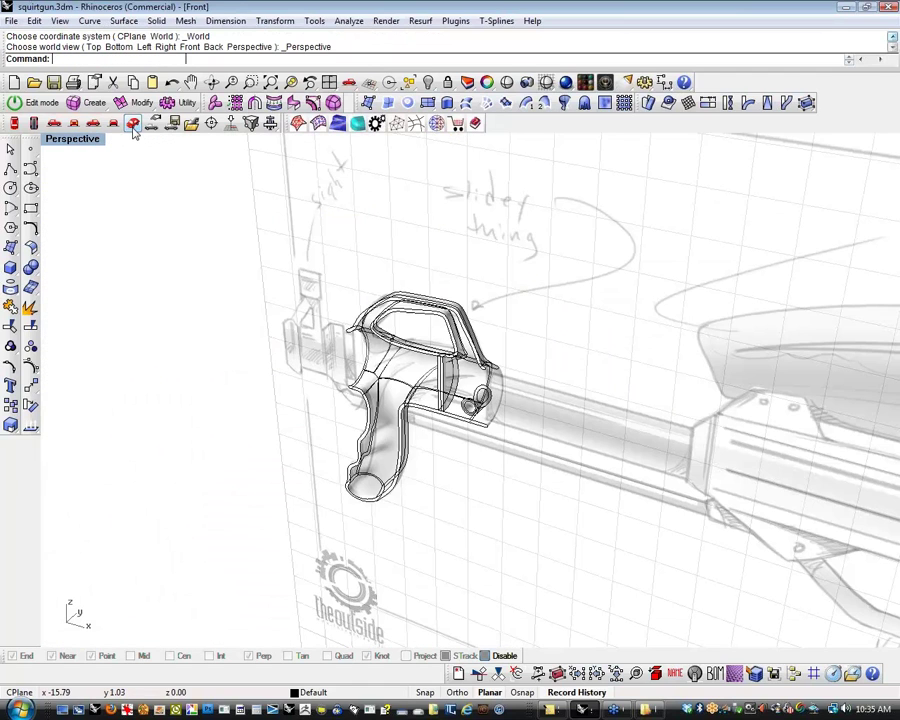
scroll(520, 415, up, 8)
shift+right_drag(593, 439, 512, 492)
scroll(591, 443, down, 6)
scroll(420, 488, up, 4)
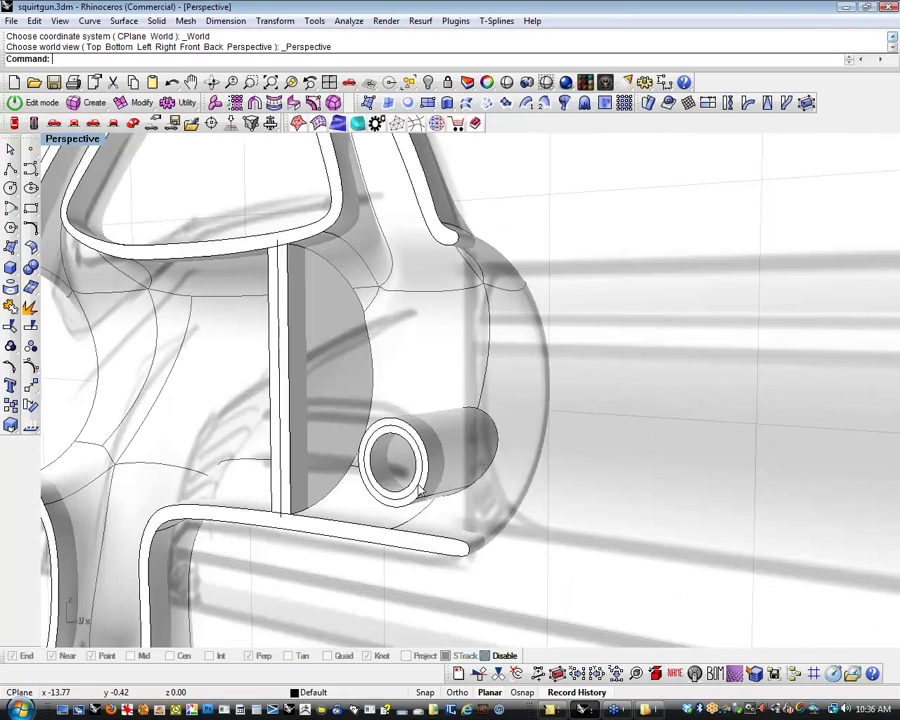
scroll(420, 490, down, 2)
scroll(420, 488, down, 2)
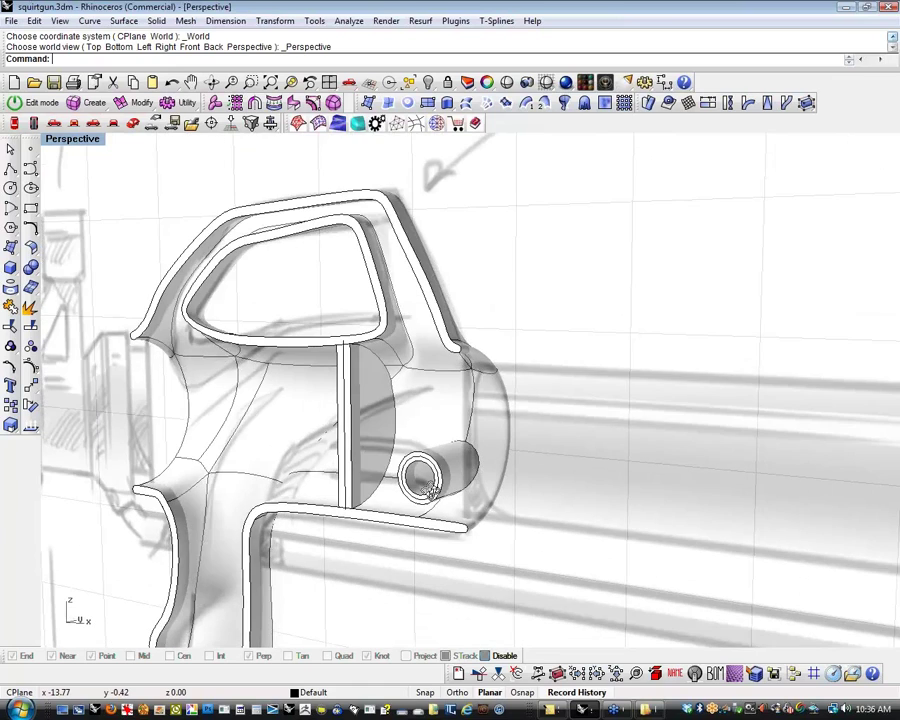
scroll(430, 490, up, 6)
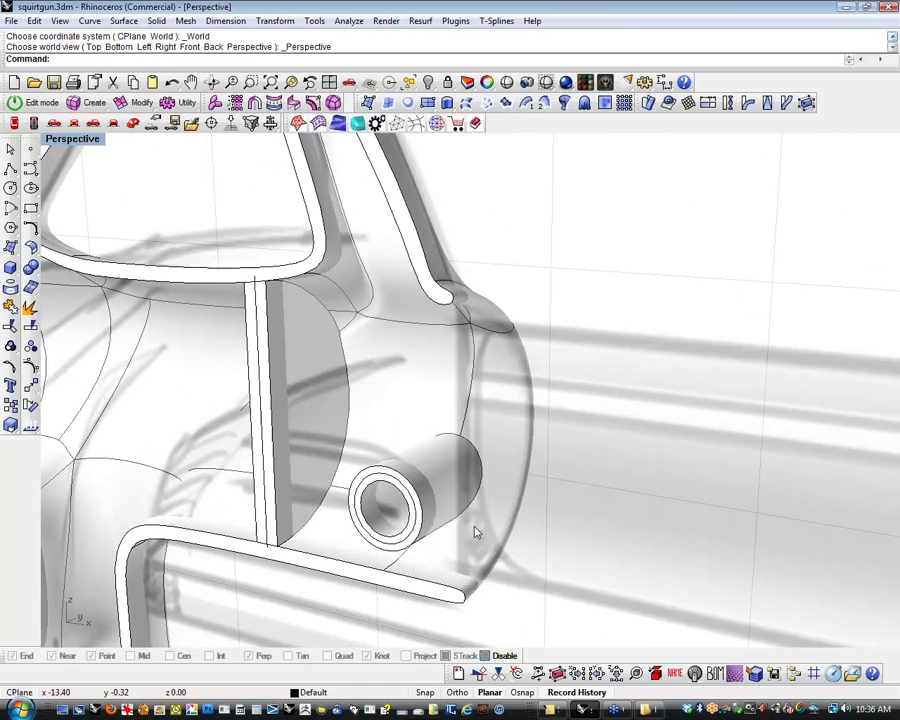
Check the source curves on the rib and boss faces, and inspect the boss's hollow end up close
click(268, 535)
key(Escape)
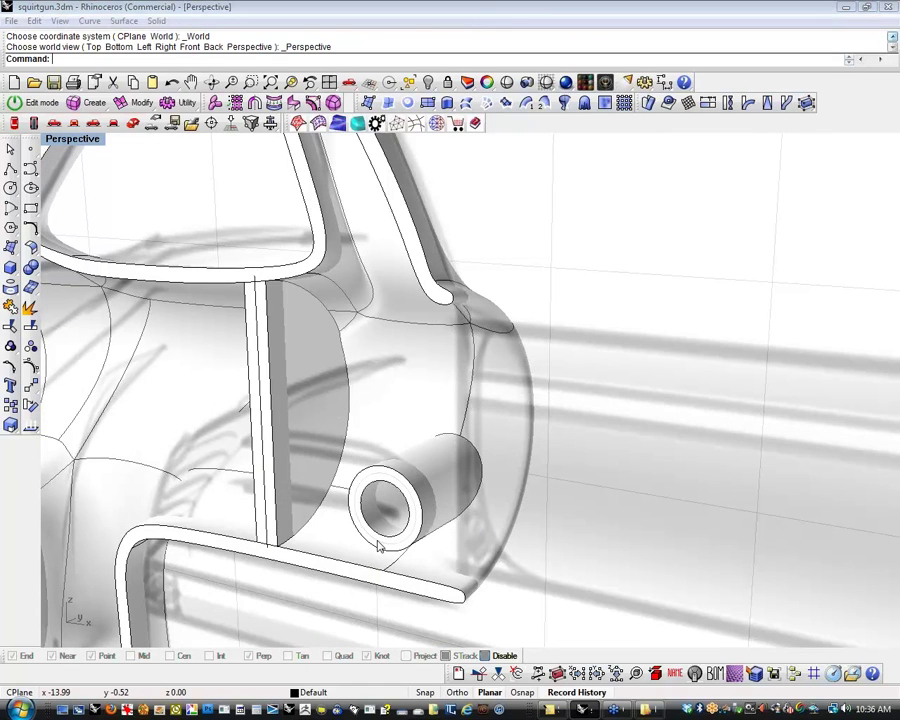
click(377, 545)
click(433, 578)
scroll(301, 581, down, 2)
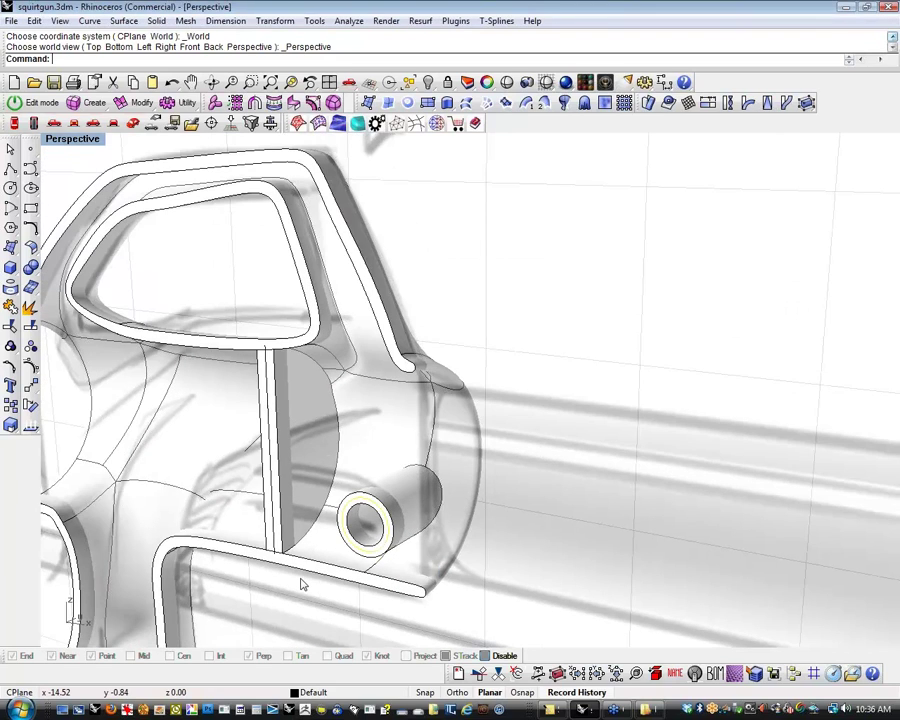
scroll(304, 582, down, 4)
right_drag(358, 581, 376, 545)
scroll(520, 496, down, 5)
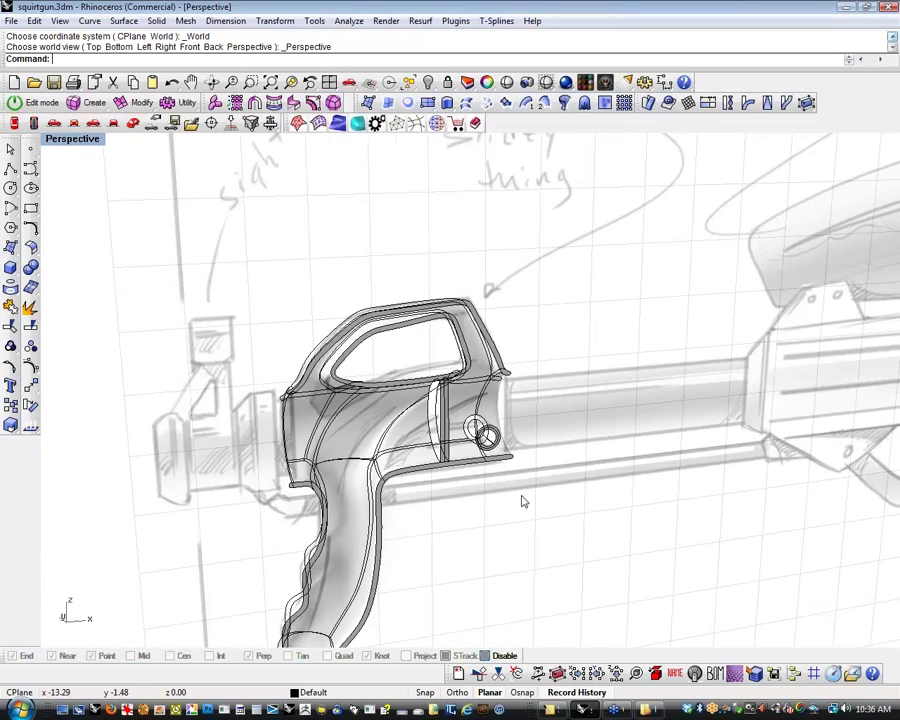
scroll(373, 482, up, 12)
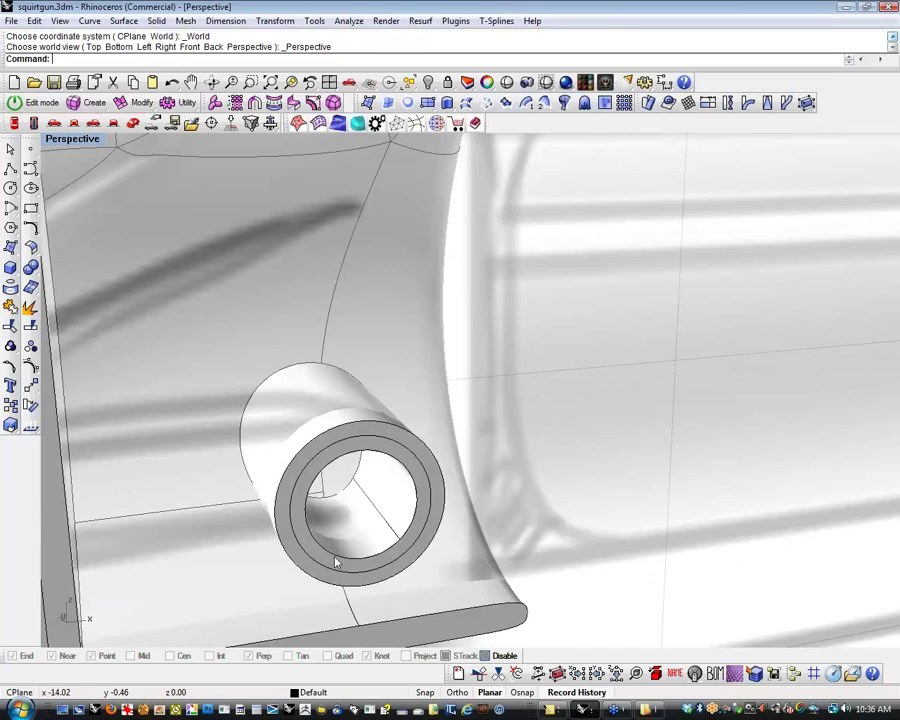
Check the boss as one polysurface with the grip half, and review the rib and boss inside the whole half
click(356, 581)
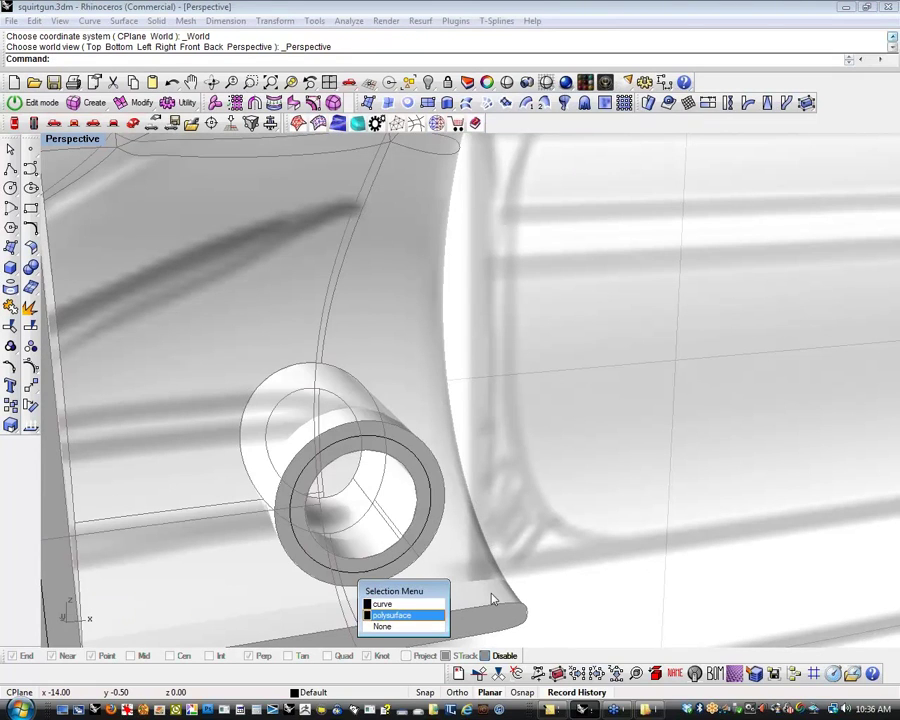
click(392, 615)
scroll(473, 538, down, 12)
click(558, 545)
shift+right_drag(558, 545, 587, 494)
mouse_move(398, 581)
right_down()
mouse_move(600, 588)
mouse_move(397, 577)
right_up()
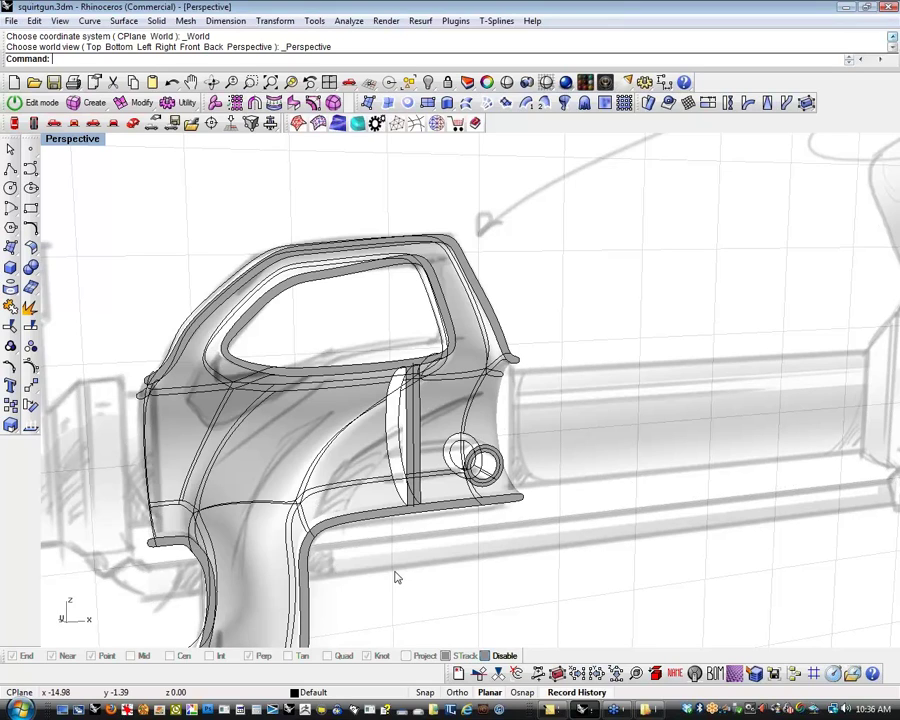
mouse_move(472, 524)
right_down()
mouse_move(445, 541)
mouse_move(370, 552)
right_up()
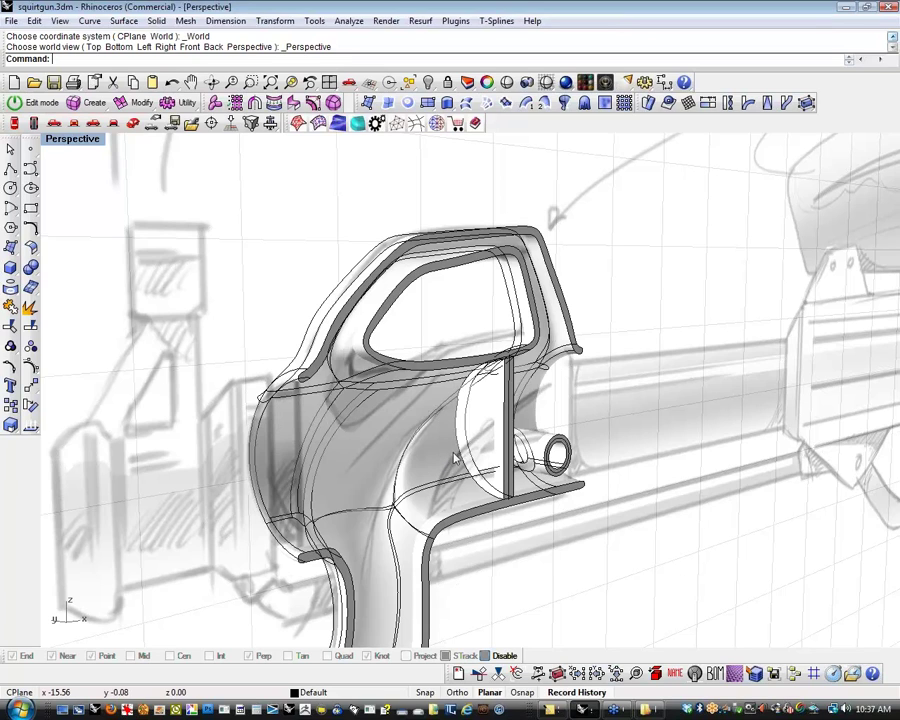
scroll(455, 458, down, 2)
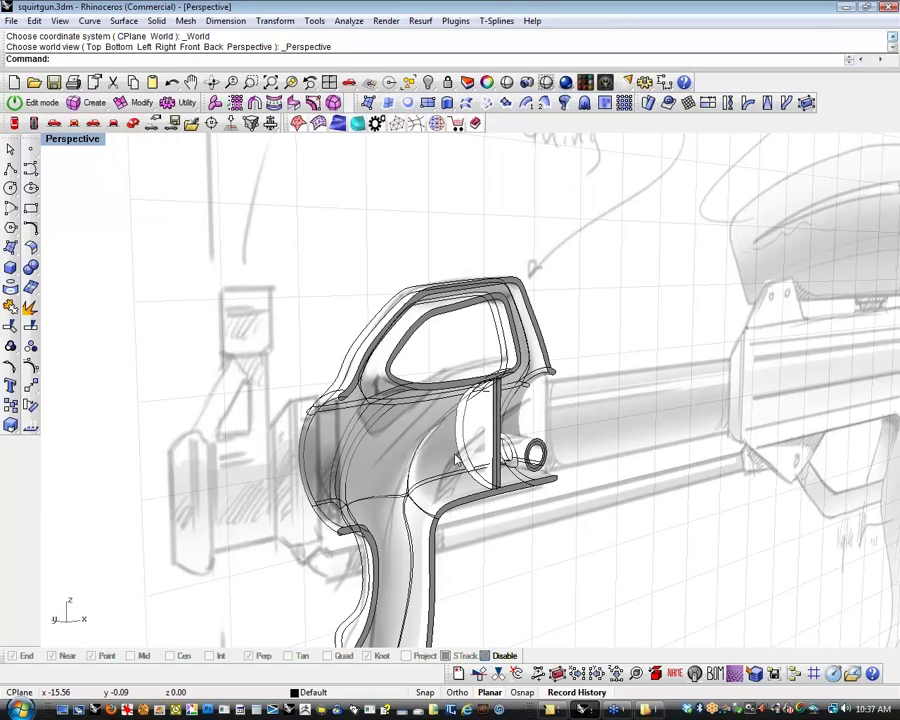
scroll(455, 458, down, 3)
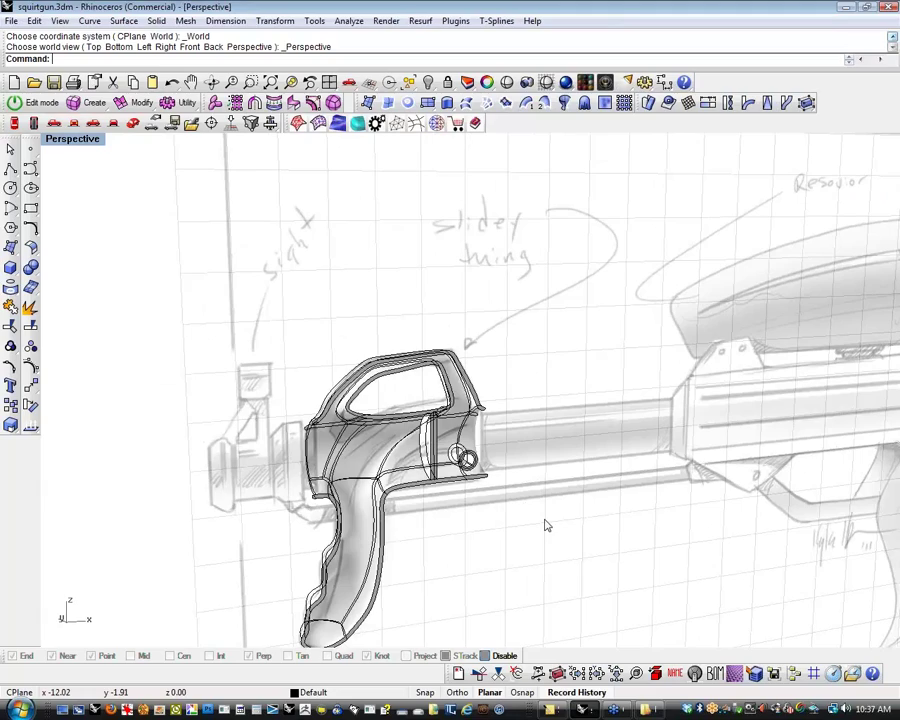
Swap the grip half for the hidden squirt gun parts to bring back the complete model, and leave nothing selected
text(x)
key(Return)
key(ctrl+a)
click(536, 556)
shift+right_drag(521, 543, 446, 558)
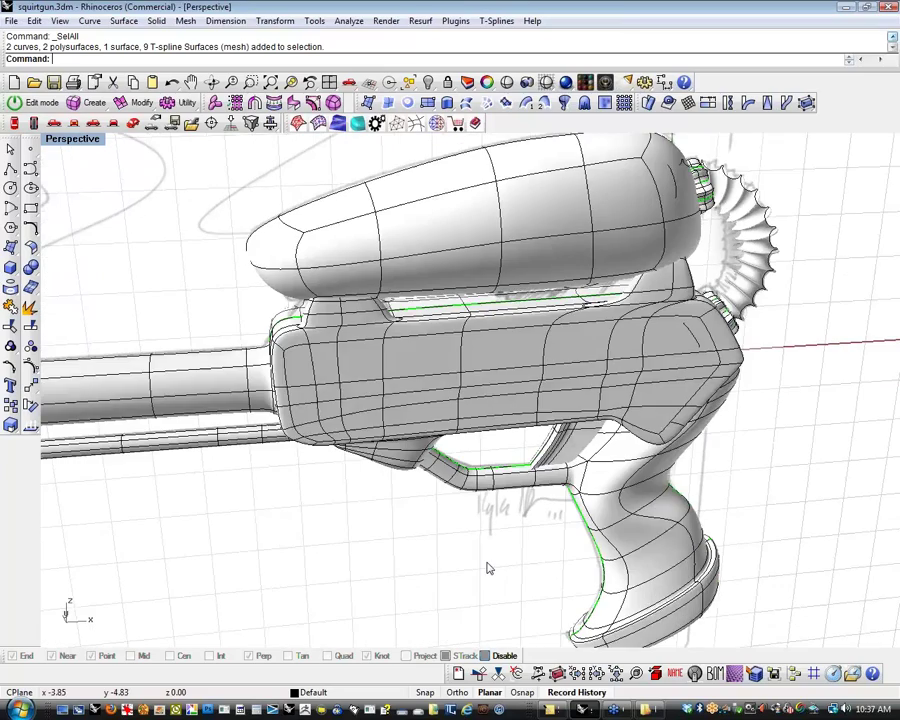
Examine the complete squirt gun from the rear, side and front in the Perspective view
right_drag(534, 555, 510, 557)
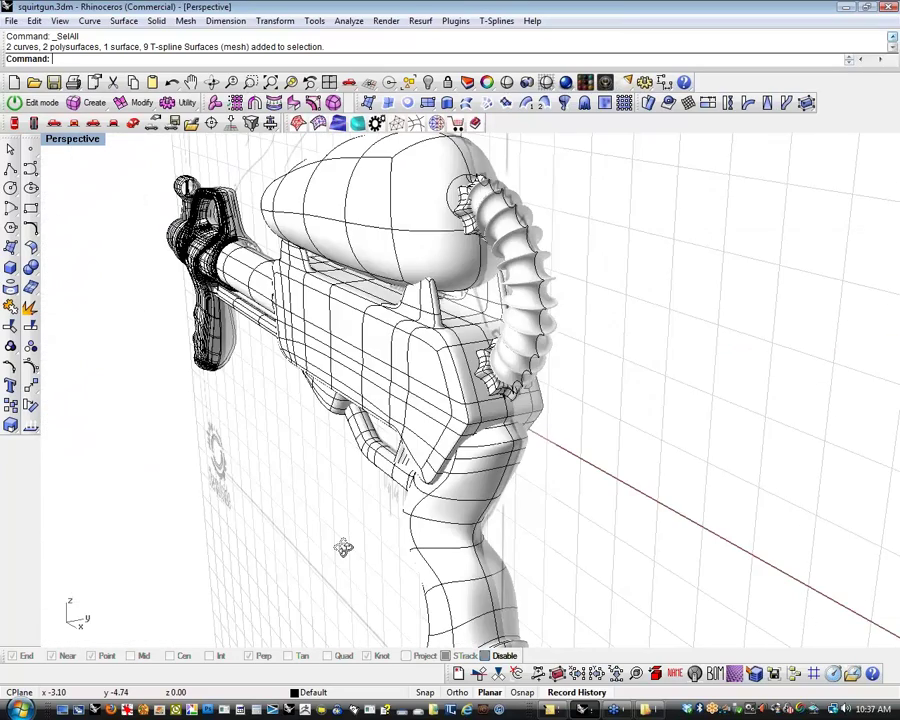
right_drag(343, 546, 329, 542)
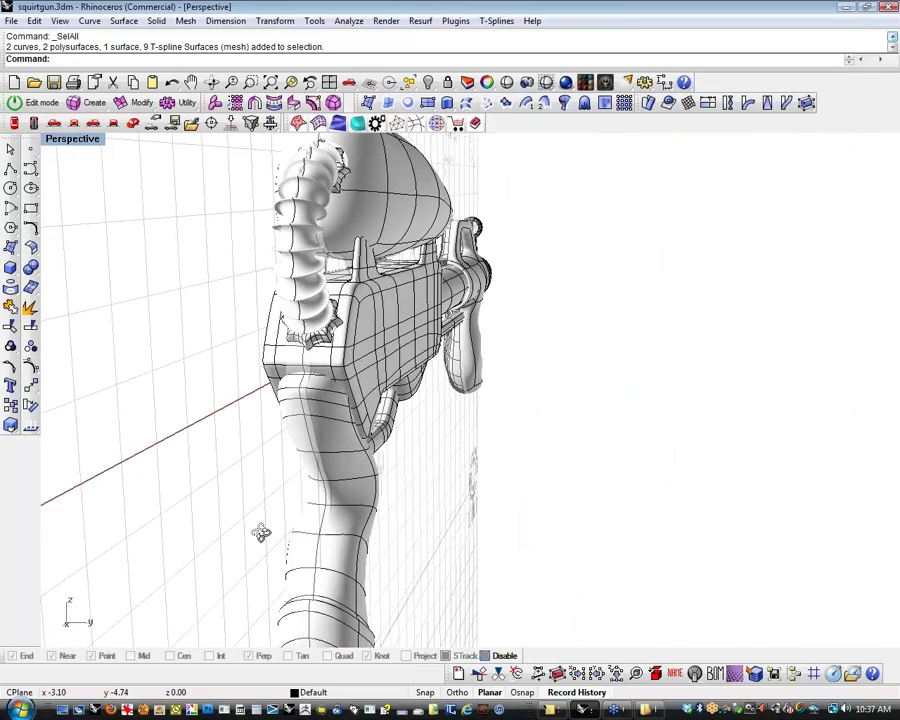
right_drag(259, 532, 442, 548)
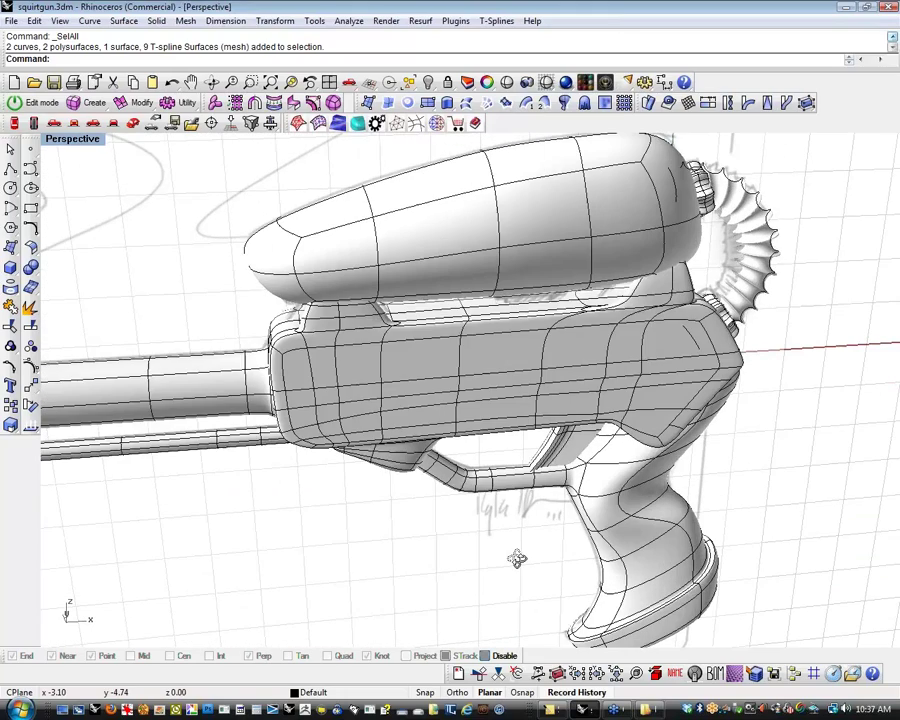
right_drag(516, 556, 526, 554)
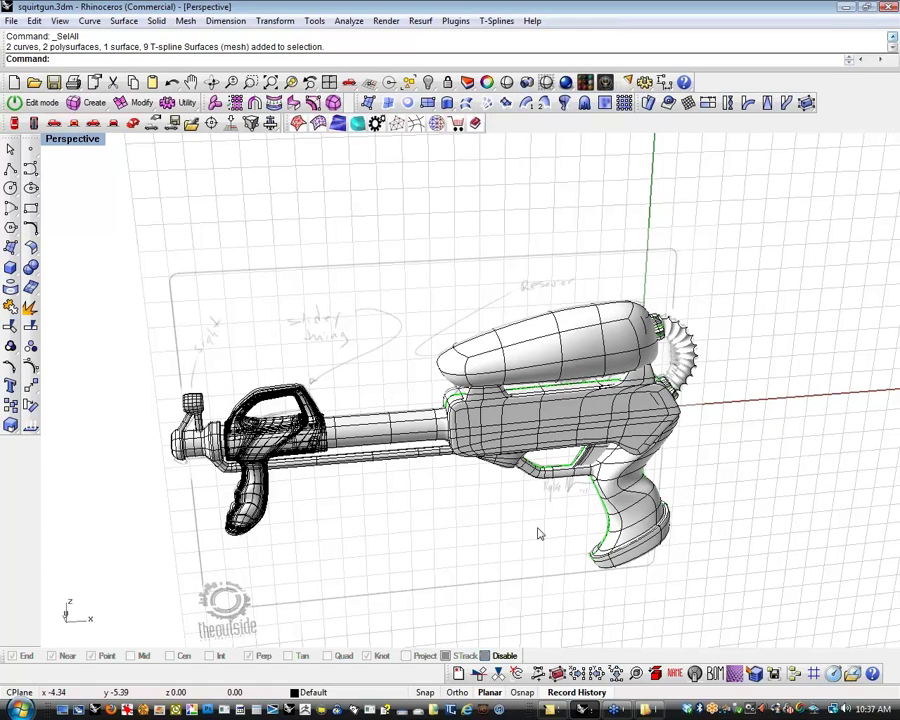
right_drag(538, 534, 330, 453)
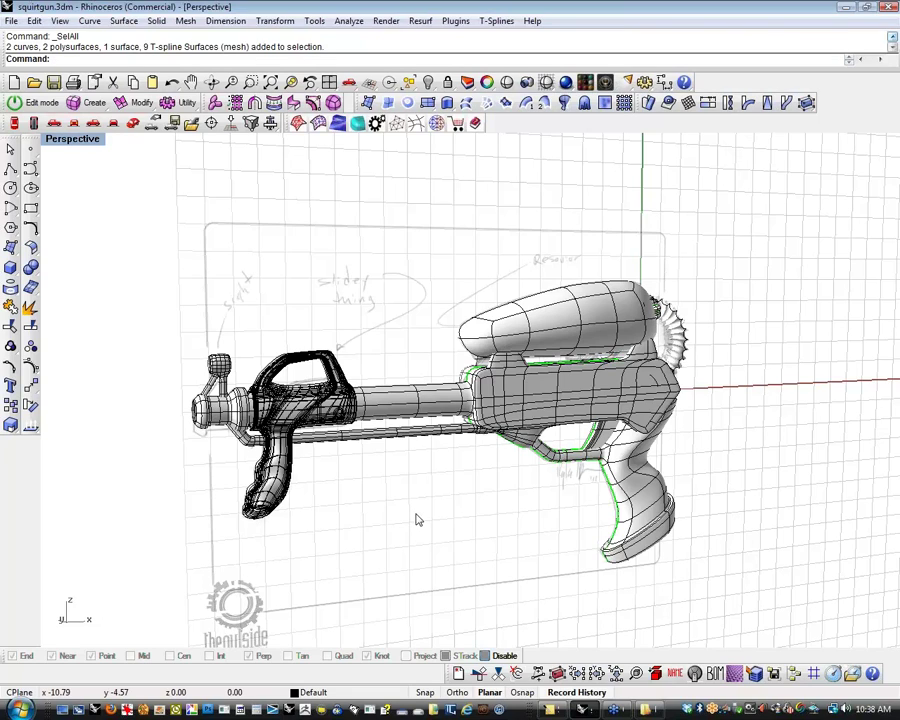
right_drag(418, 520, 504, 527)
Convert the T-spline surface forming the front sight and barrel to a Rhino surface
scroll(253, 430, up, 7)
scroll(253, 432, up, 6)
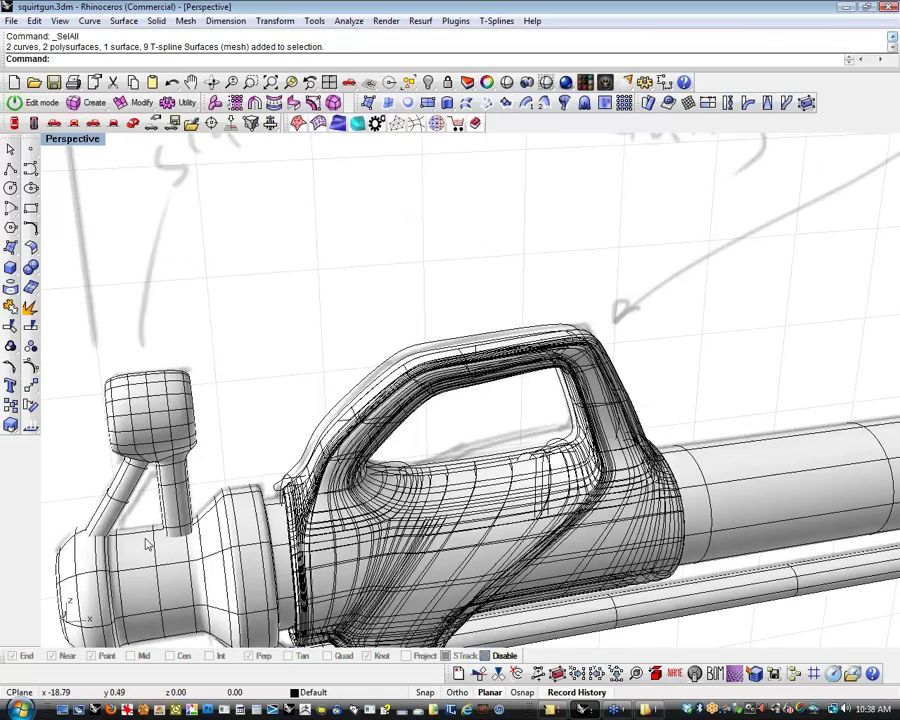
click(148, 543)
scroll(150, 385, up, 5)
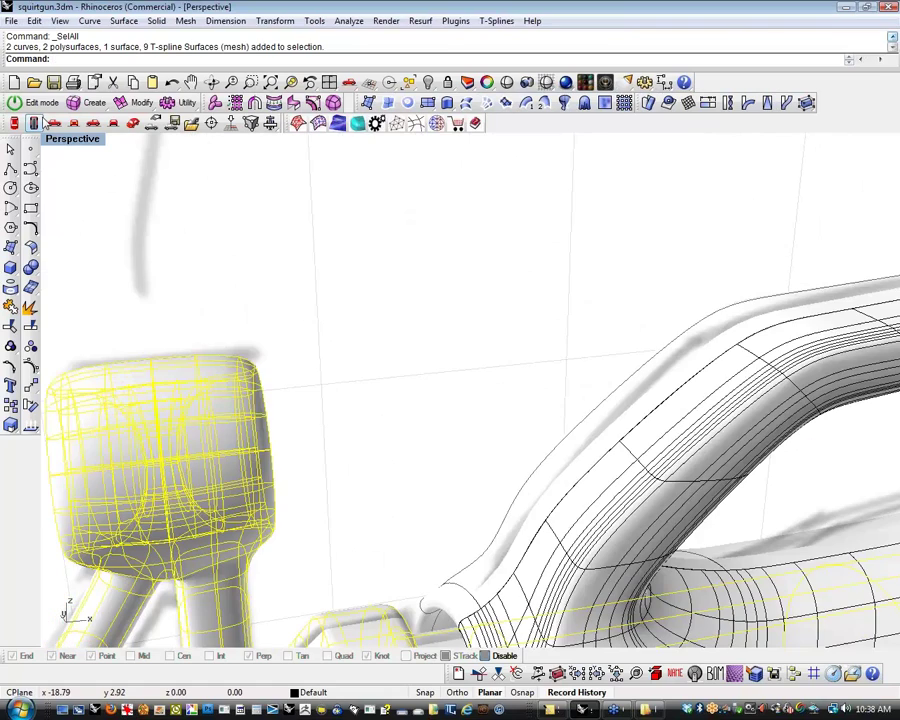
click(40, 121)
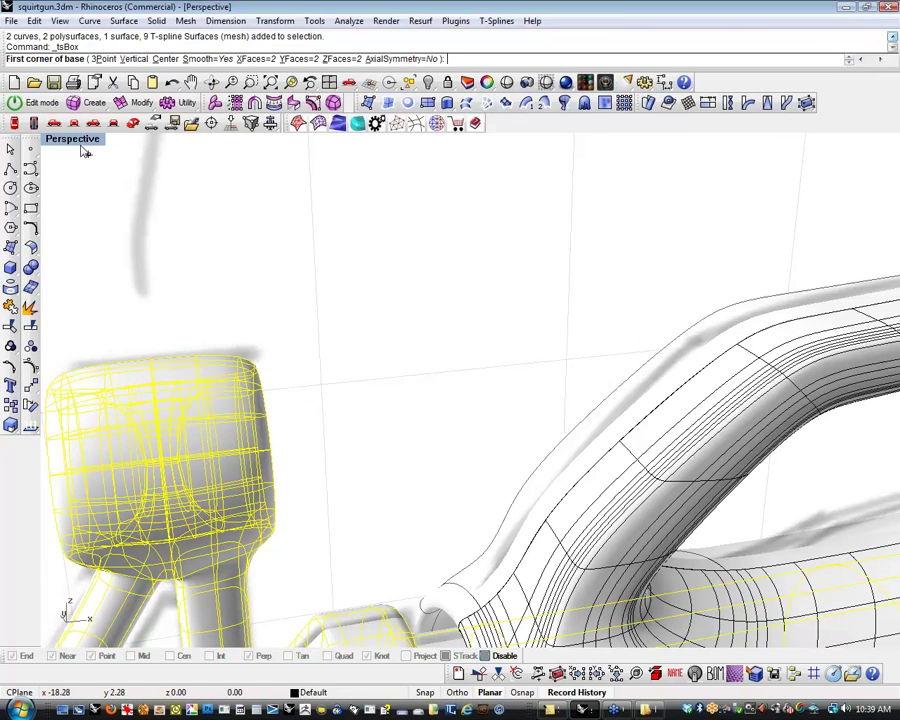
click(89, 104)
click(127, 125)
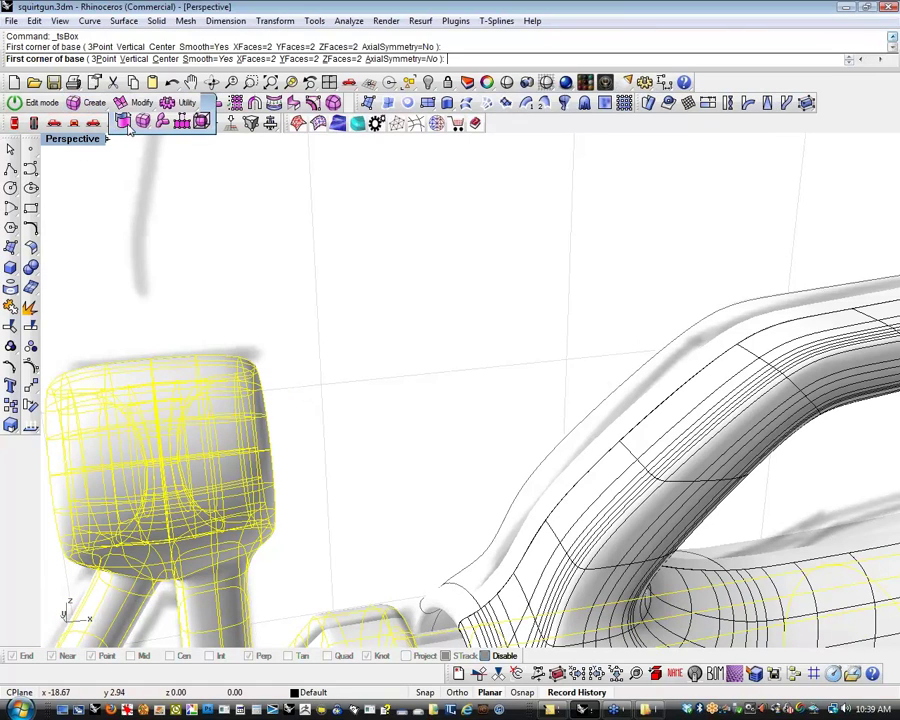
click(94, 106)
right_click(125, 125)
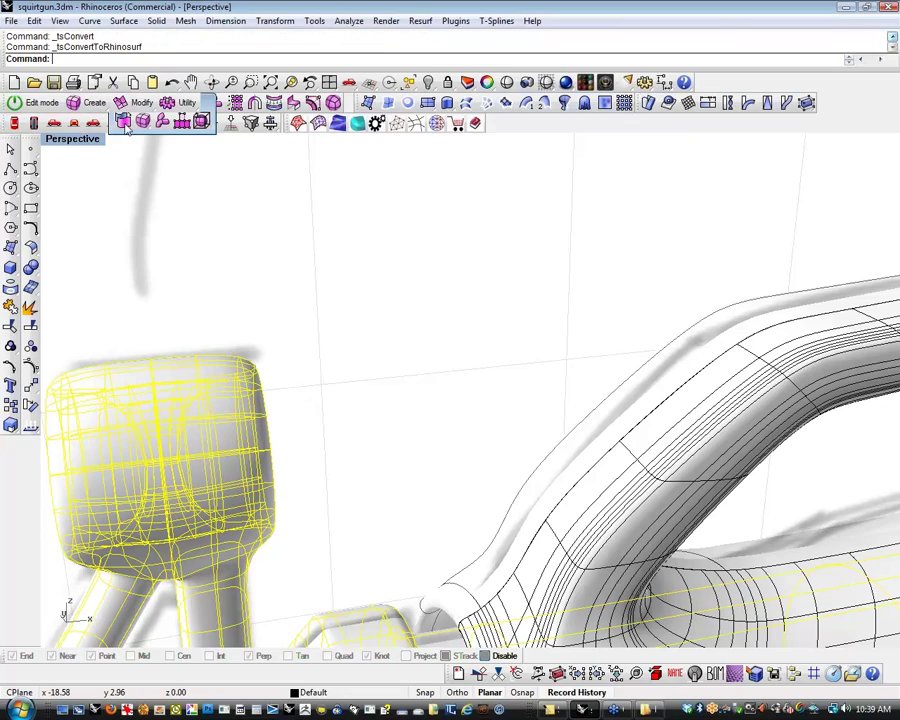
right_drag(277, 364, 231, 330)
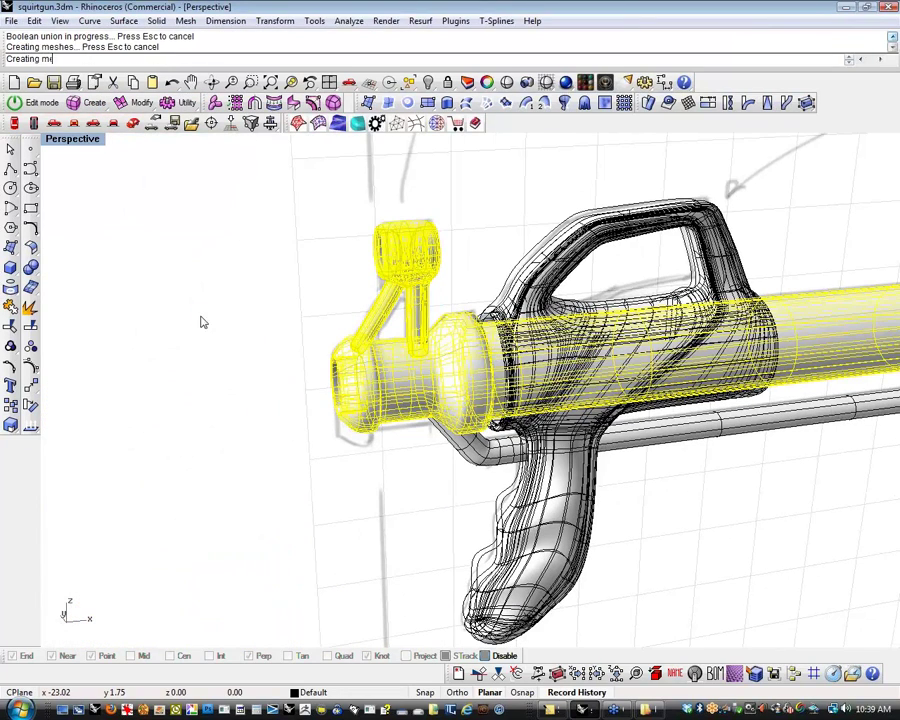
Inspect up close where the front sight's posts join the converted barrel
scroll(436, 333, up, 14)
click(296, 347)
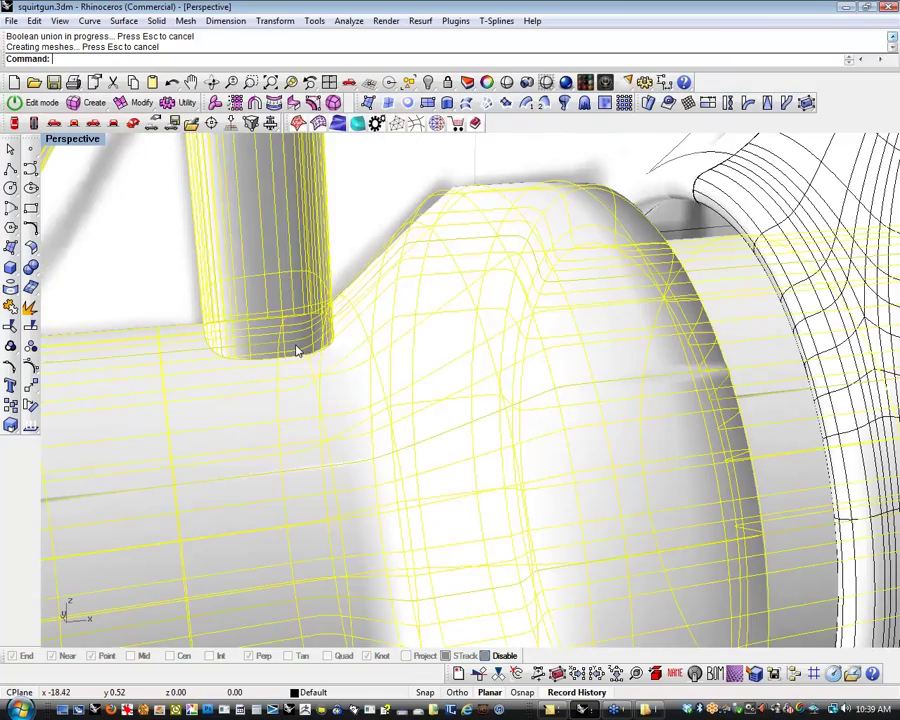
scroll(299, 350, down, 16)
click(279, 348)
scroll(279, 350, up, 13)
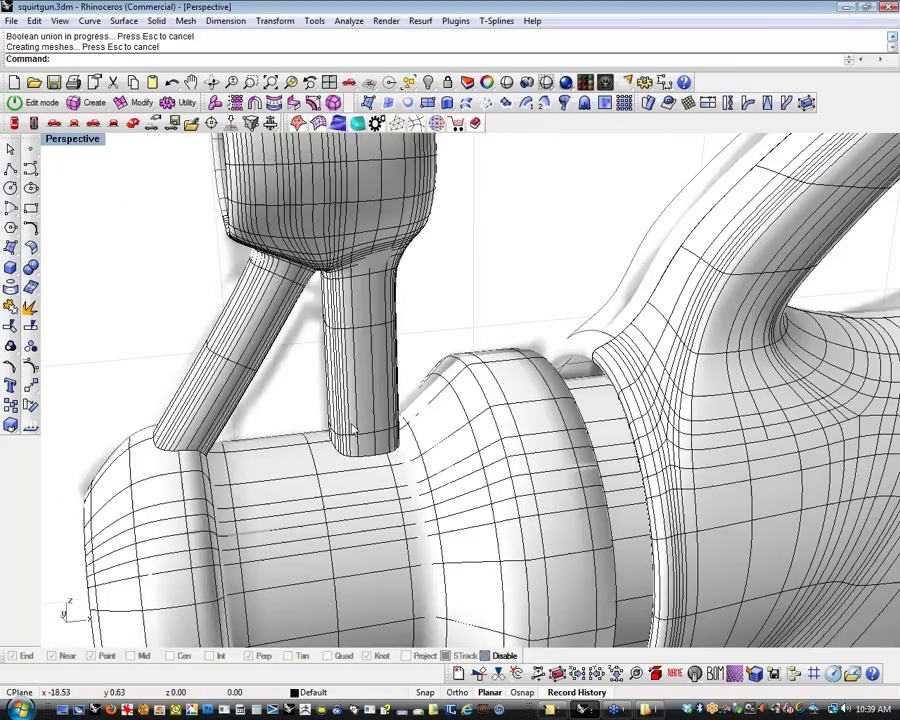
scroll(371, 430, up, 5)
click(382, 467)
click(447, 360)
right_drag(420, 375, 307, 405)
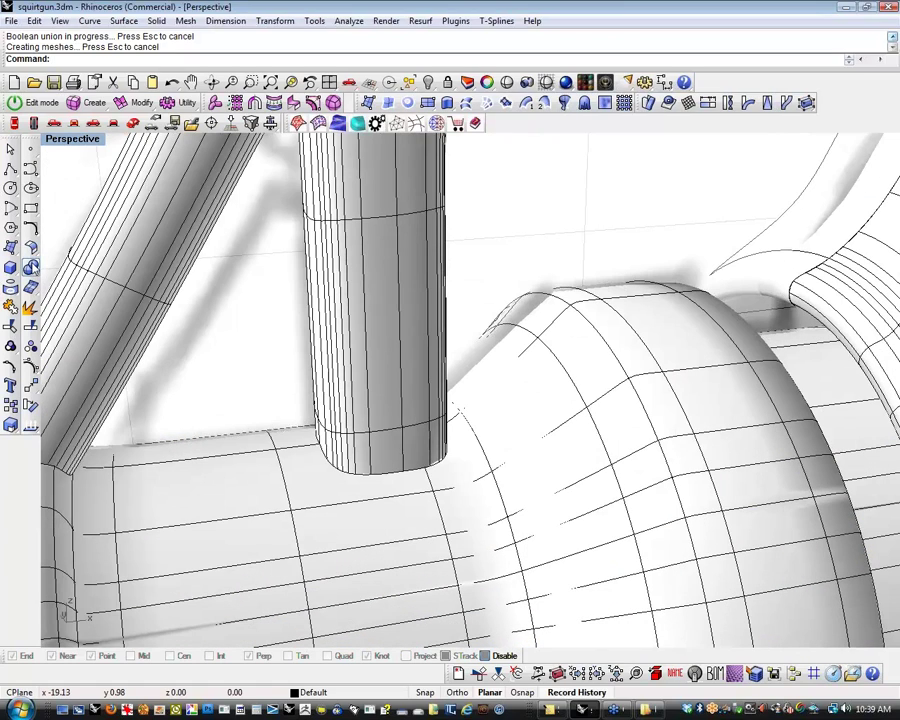
click(31, 266)
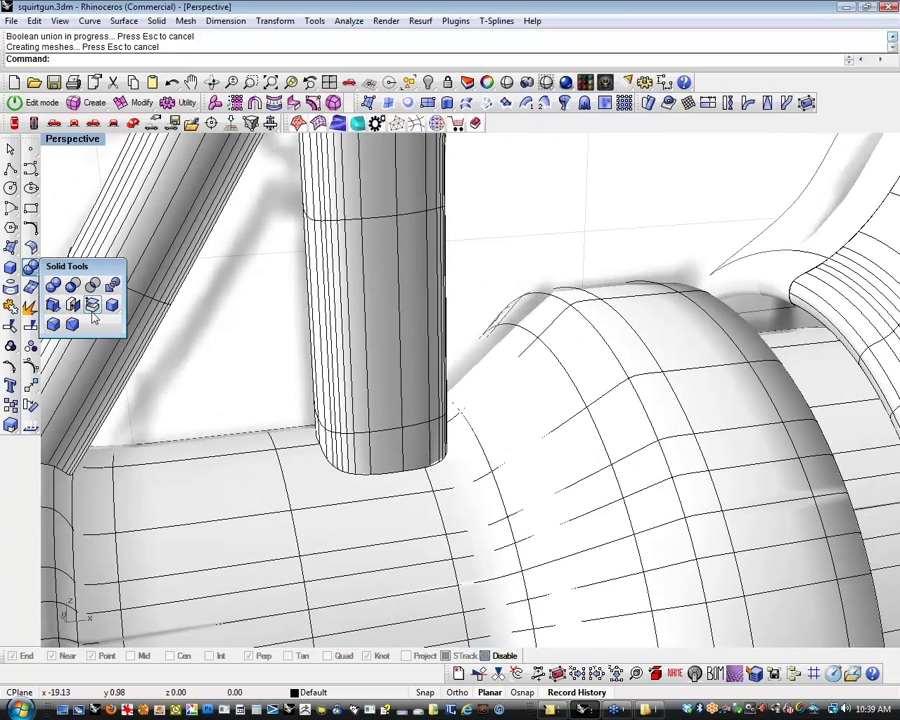
click(182, 283)
key(Escape)
click(36, 267)
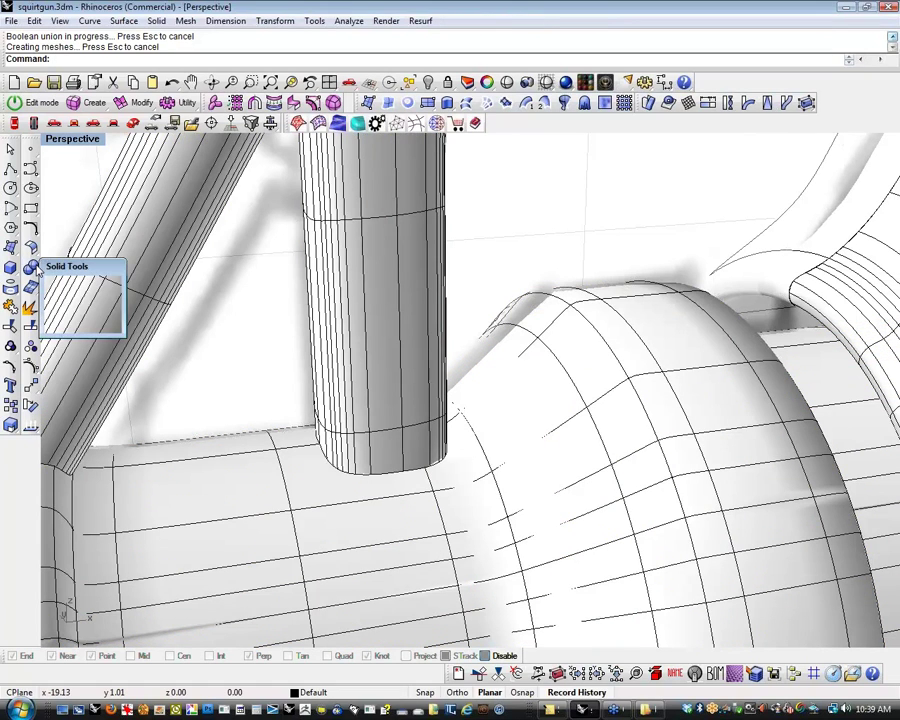
click(53, 323)
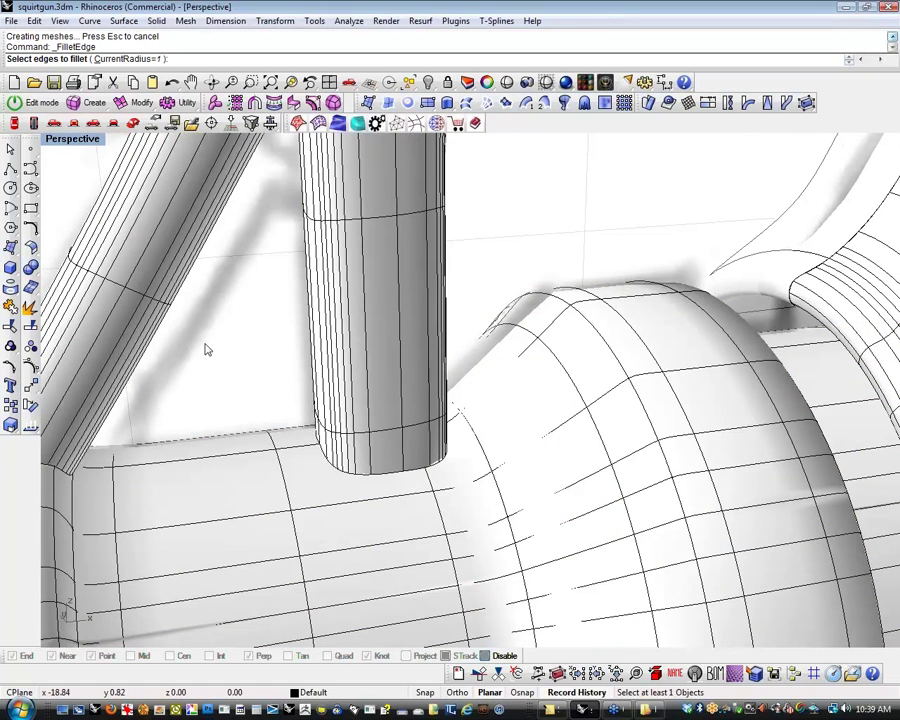
scroll(224, 351, down, 3)
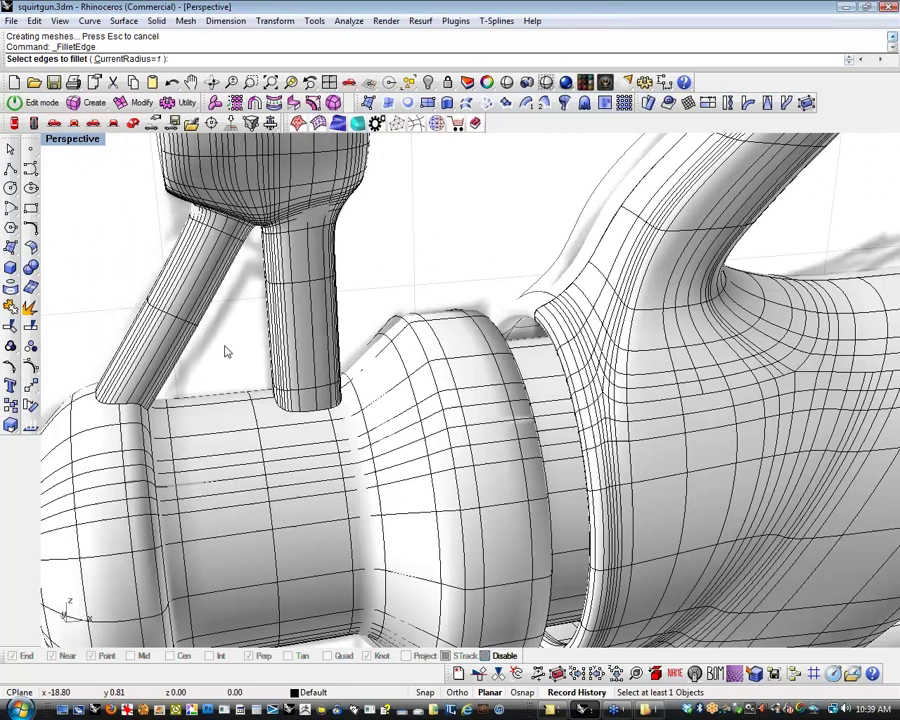
scroll(226, 351, down, 10)
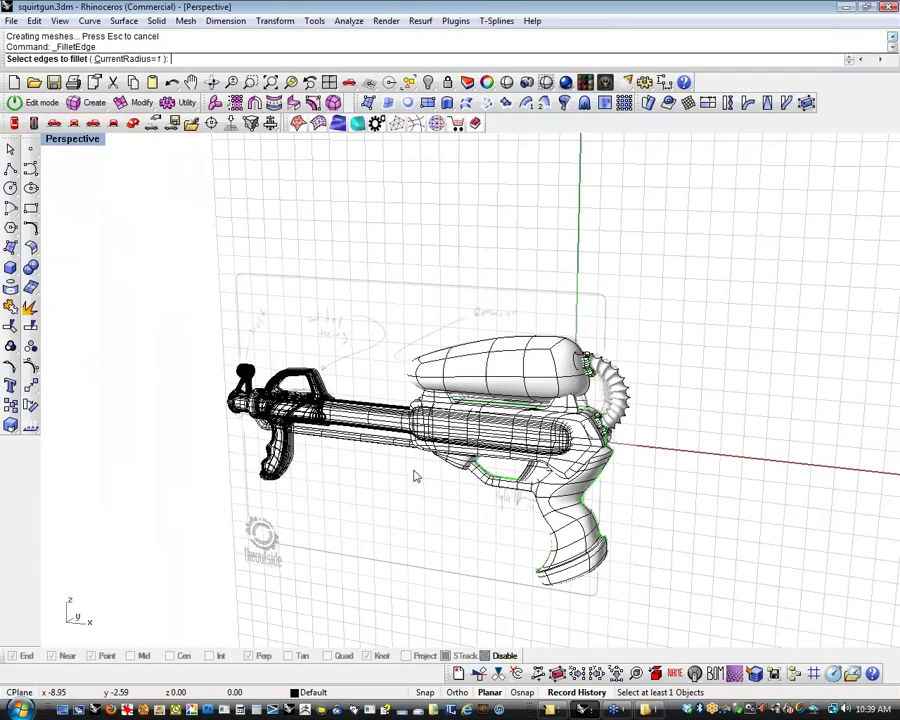
scroll(416, 476, up, 2)
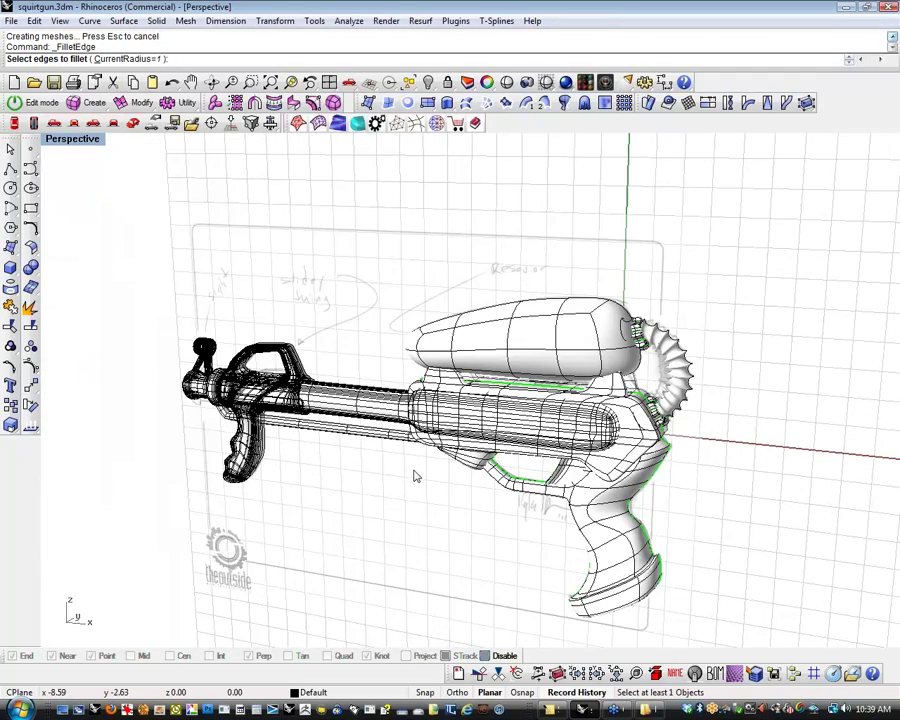
scroll(416, 476, up, 3)
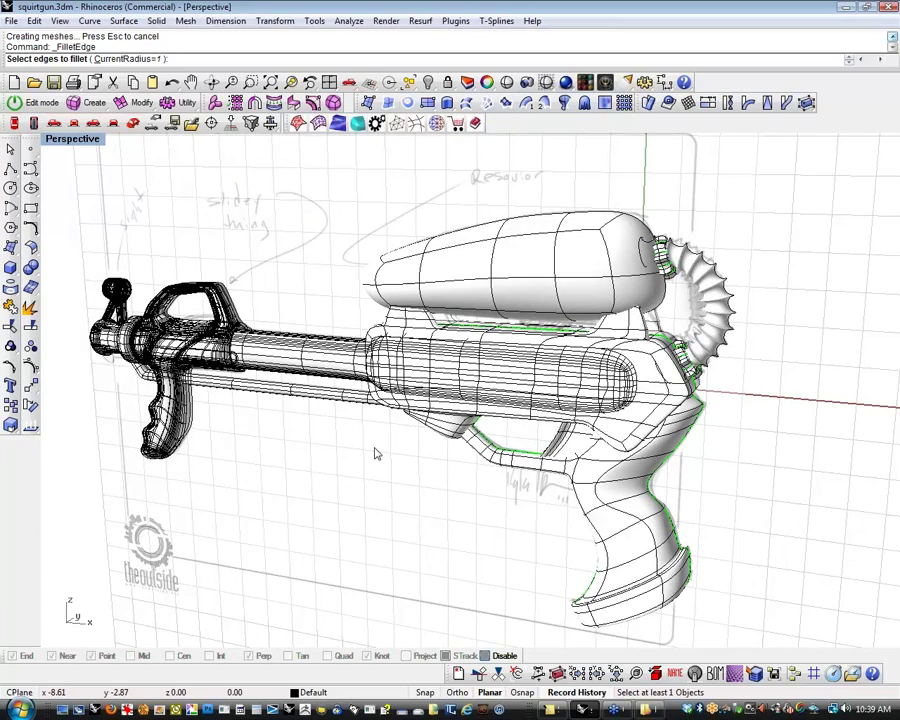
key(Escape)
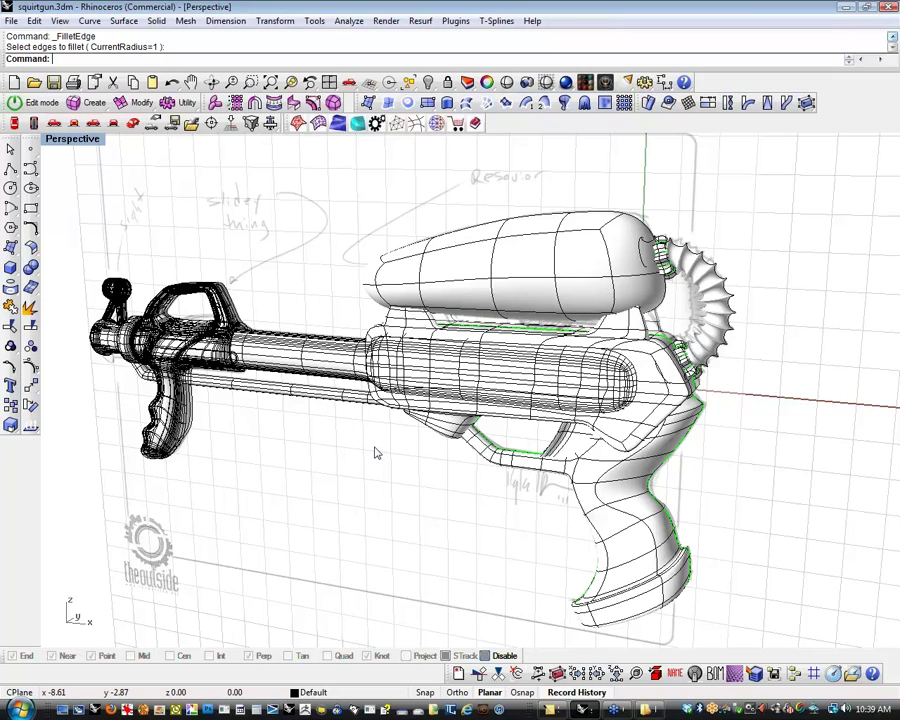
Review the complete squirt gun from the front quarter in the Perspective view
right_drag(374, 450, 453, 490)
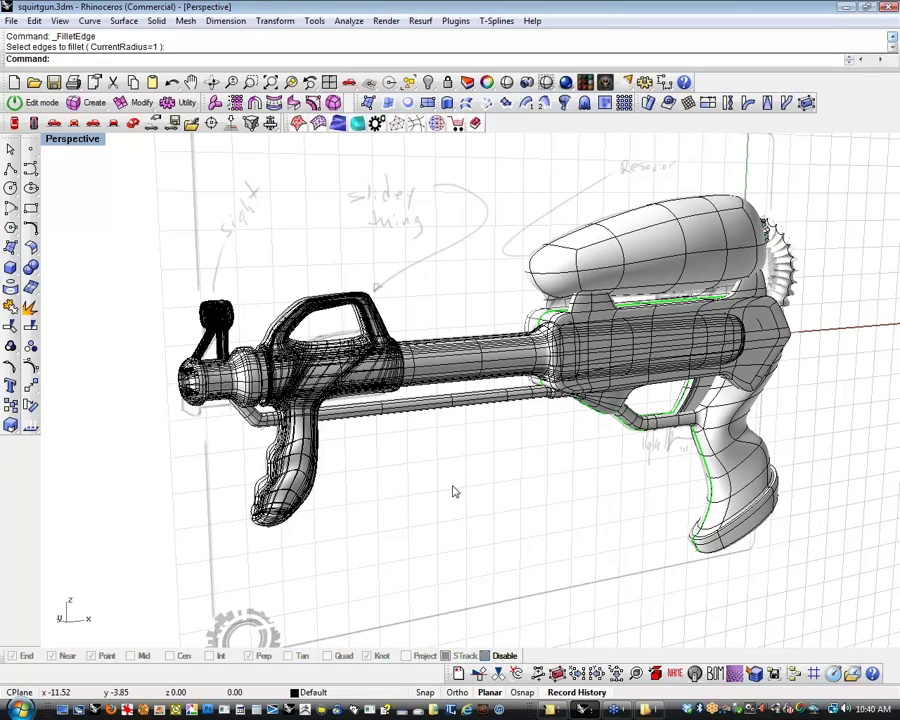
ctrl+right_drag(461, 528, 479, 549)
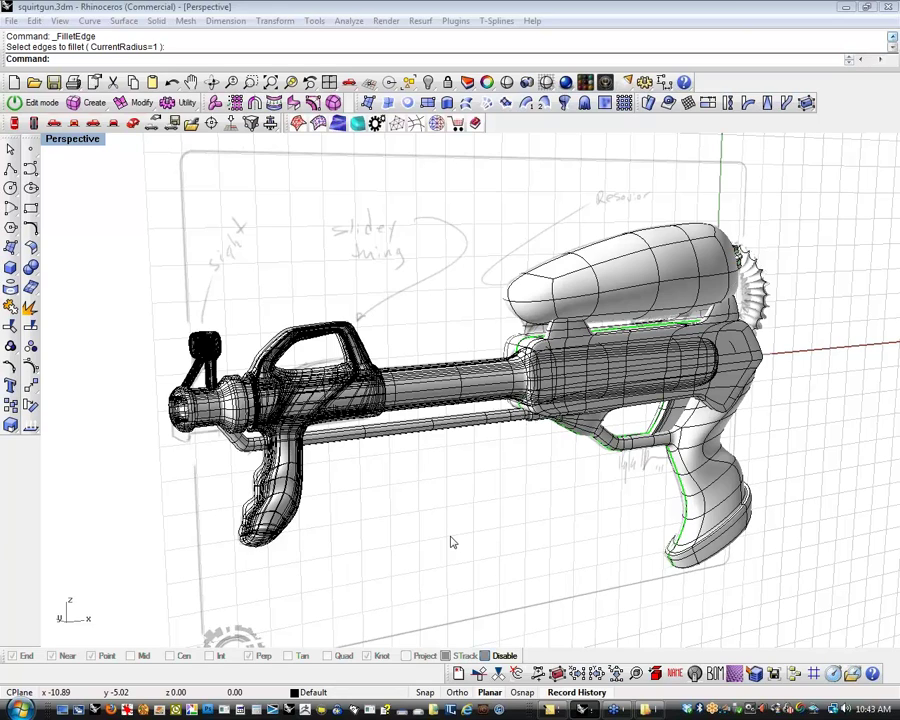
right_drag(510, 568, 436, 562)
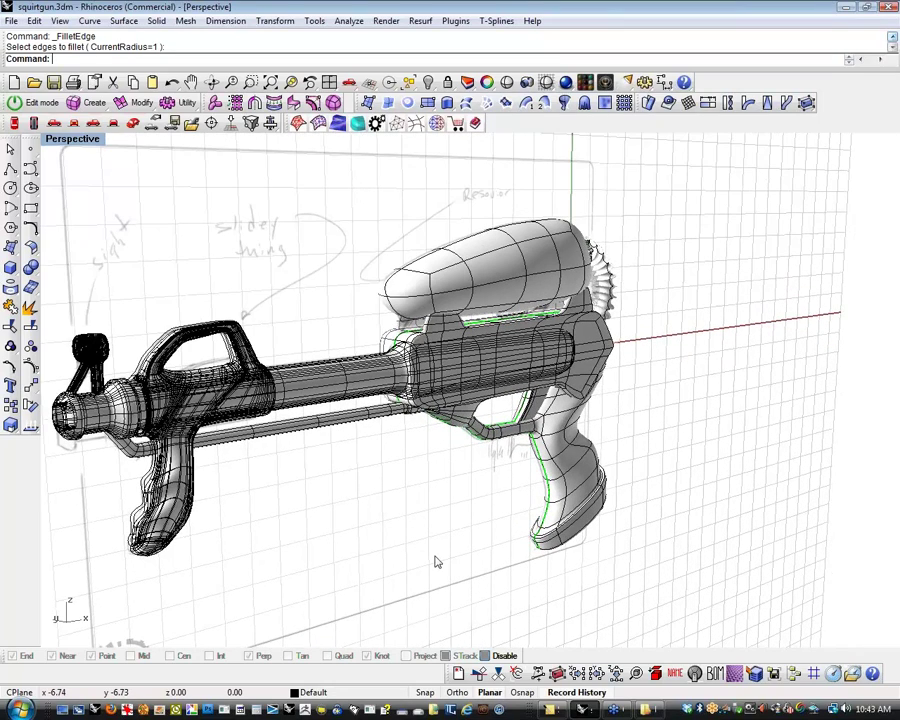